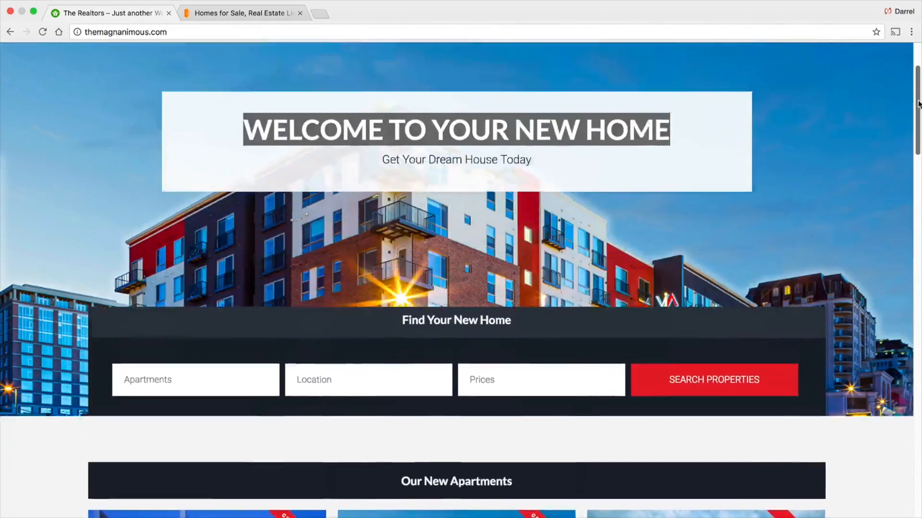
- Compare the realtor site's home page with the HomeFinder site in the second tab, then return
{"action": "left_click_drag", "start_coordinate": [678, 244], "coordinate": [274, 353]}
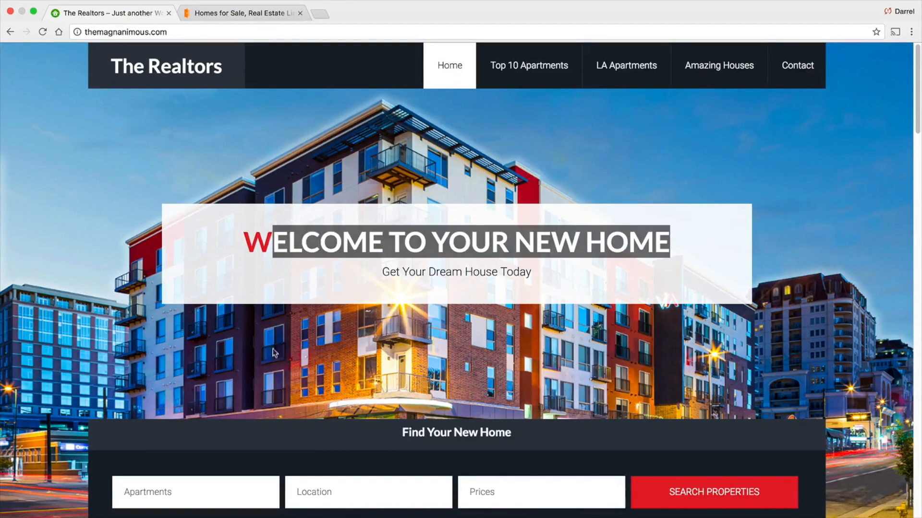
{"action": "left_click", "coordinate": [257, 13]}
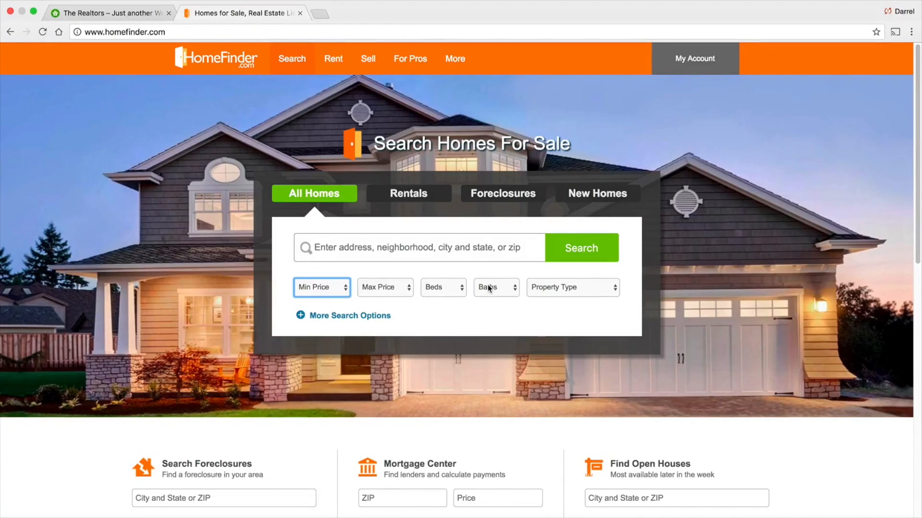
{"action": "left_click", "coordinate": [139, 14]}
{"action": "left_click", "coordinate": [235, 169]}
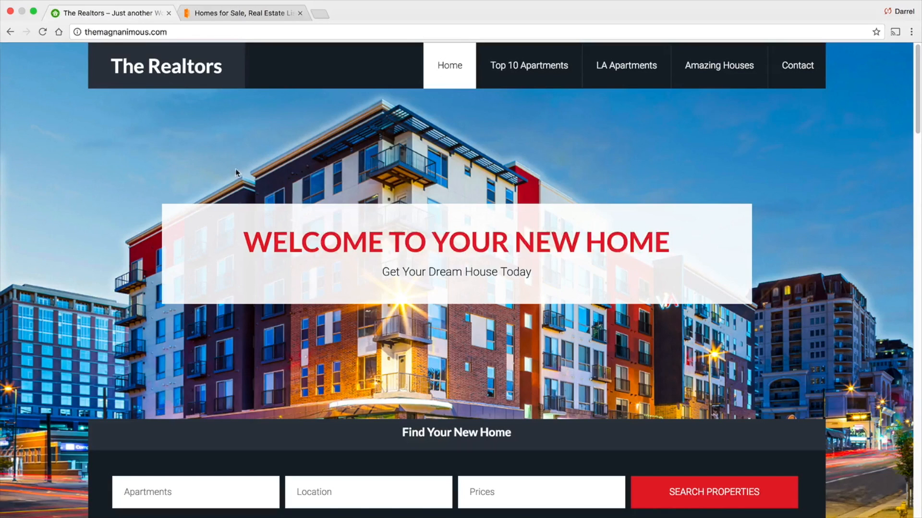
- Search properties for a 1 BedRoom apartment in Los Angeles priced $1000-$2000
{"action": "scroll", "coordinate": [240, 172], "scroll_direction": "down", "scroll_amount": 3}
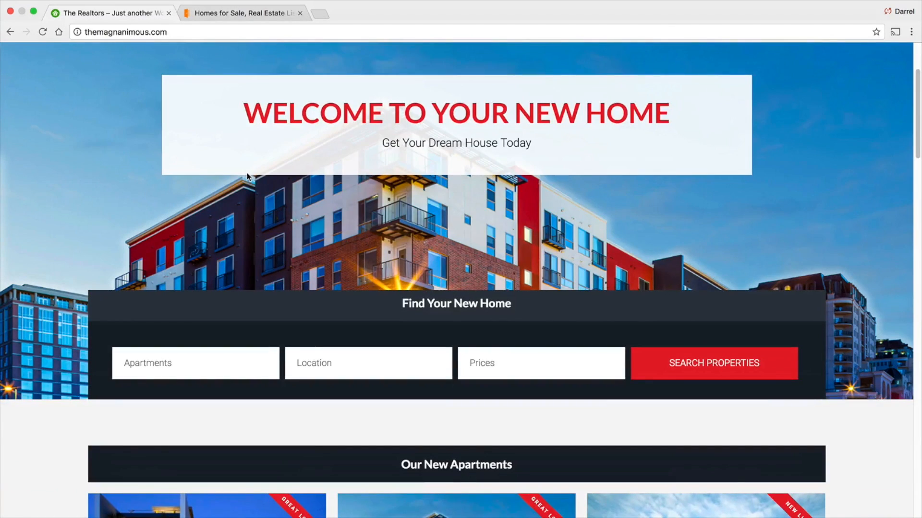
{"action": "scroll", "coordinate": [242, 309], "scroll_direction": "down", "scroll_amount": 1}
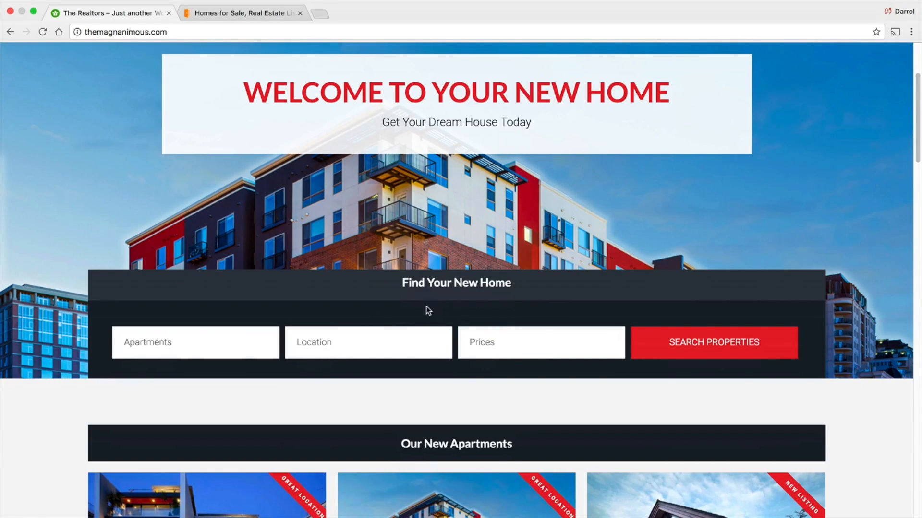
{"action": "left_click", "coordinate": [256, 341]}
{"action": "left_click", "coordinate": [254, 356]}
{"action": "left_click", "coordinate": [333, 354]}
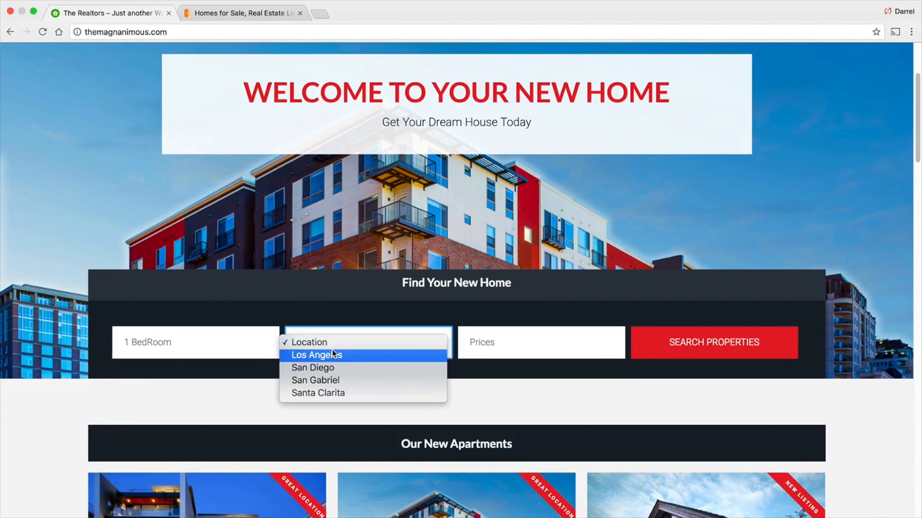
{"action": "left_click", "coordinate": [332, 357]}
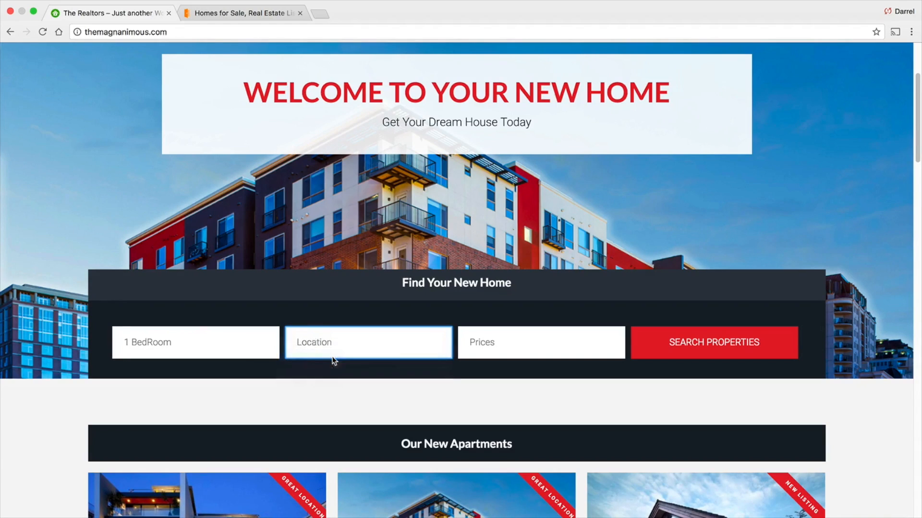
{"action": "left_click", "coordinate": [550, 342]}
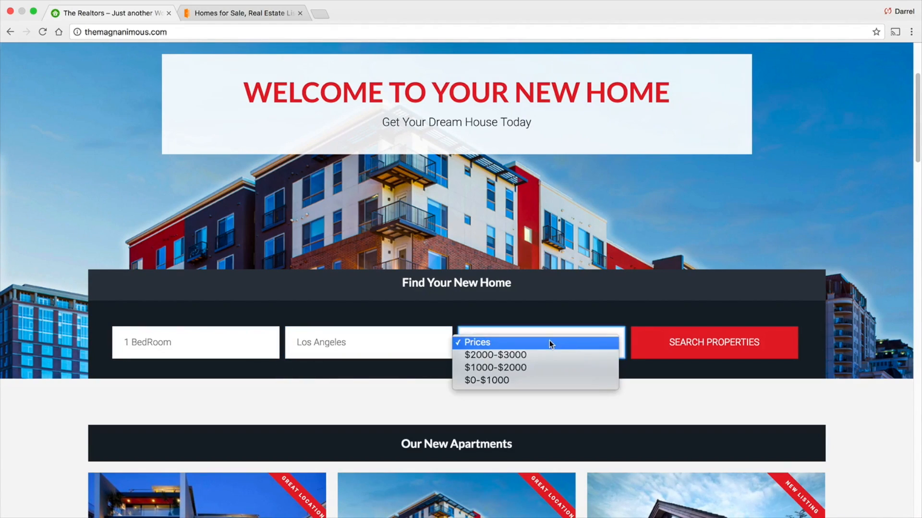
{"action": "left_click", "coordinate": [547, 368]}
{"action": "left_click", "coordinate": [693, 346]}
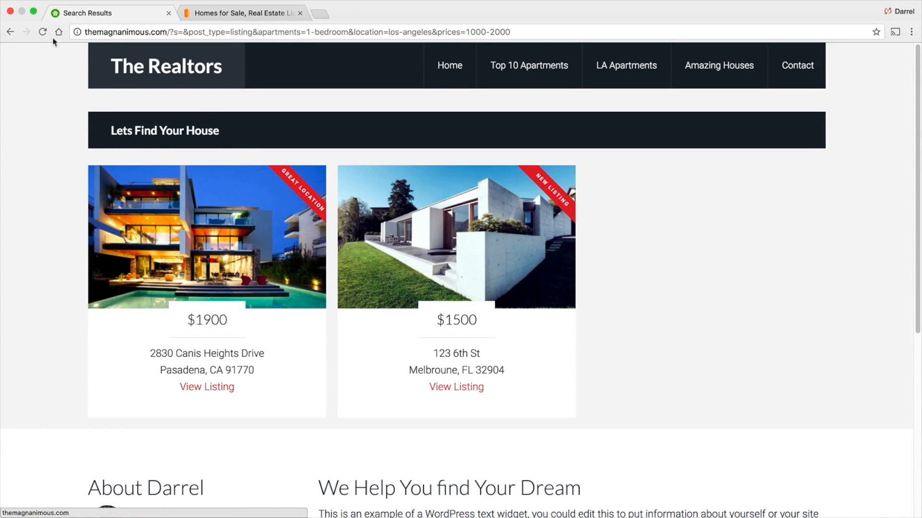
- Go back to the home page, browse Our New Apartments, and open the $1500 listing at 123 6th St
{"action": "left_click", "coordinate": [10, 32]}
{"action": "scroll", "coordinate": [480, 255], "scroll_direction": "down", "scroll_amount": 6}
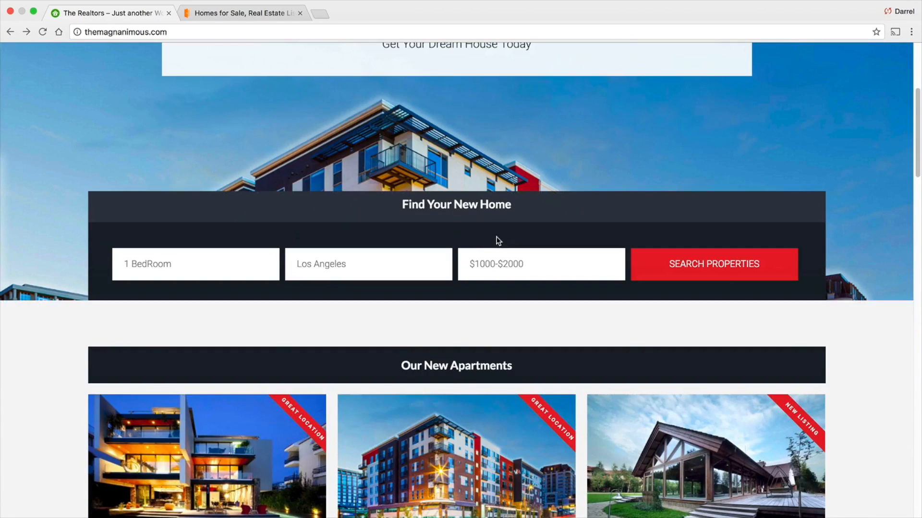
{"action": "scroll", "coordinate": [498, 241], "scroll_direction": "down", "scroll_amount": 2}
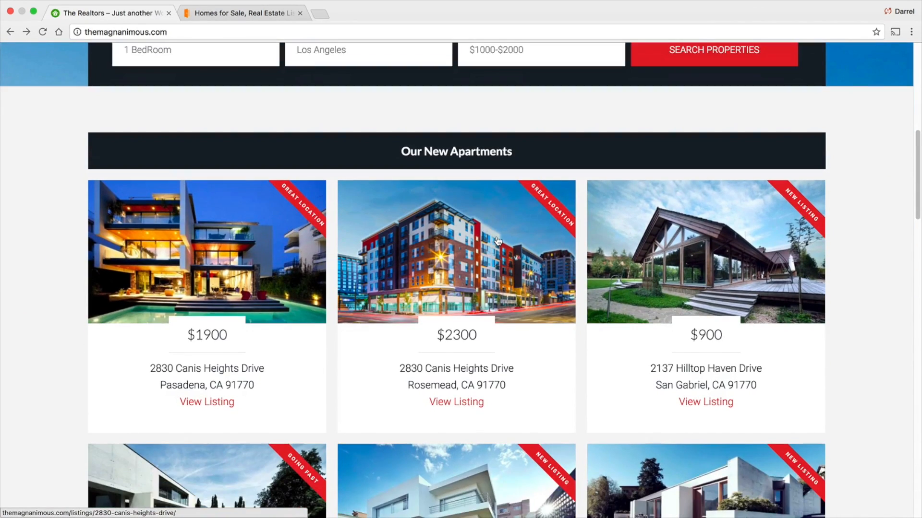
{"action": "scroll", "coordinate": [498, 241], "scroll_direction": "down", "scroll_amount": 1}
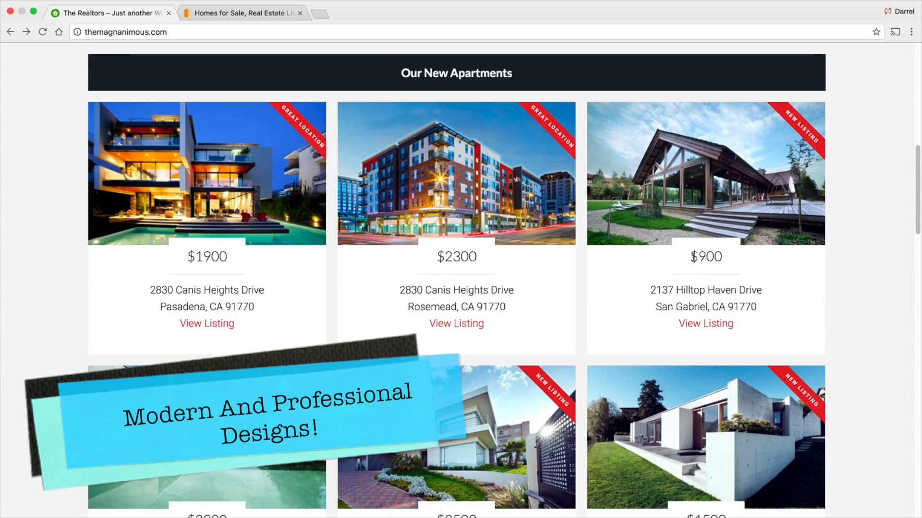
{"action": "left_click_drag", "start_coordinate": [690, 261], "coordinate": [721, 257]}
{"action": "left_click_drag", "start_coordinate": [649, 290], "coordinate": [760, 290]}
{"action": "left_click_drag", "start_coordinate": [655, 308], "coordinate": [764, 307]}
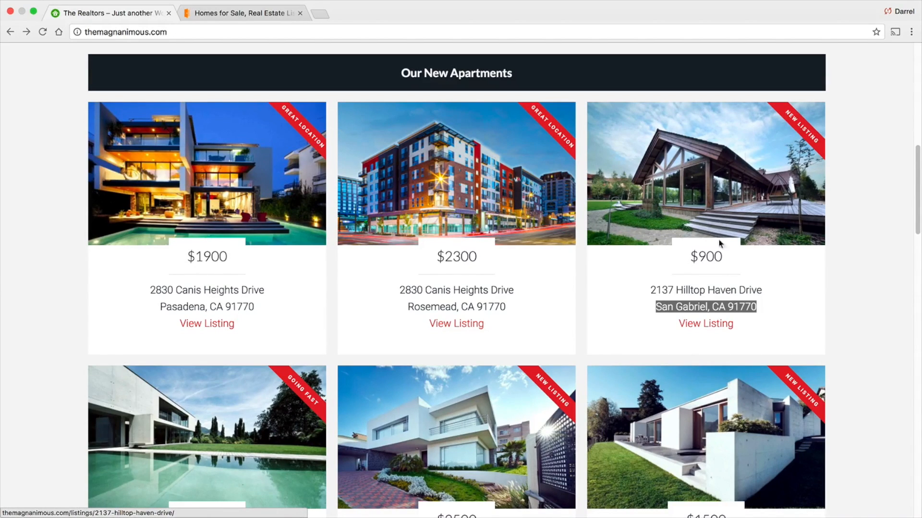
{"action": "scroll", "coordinate": [717, 221], "scroll_direction": "down", "scroll_amount": 4}
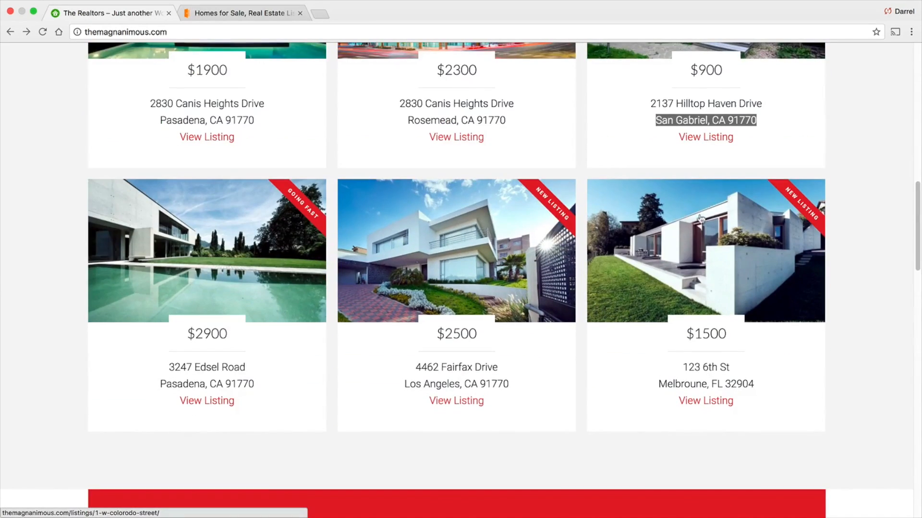
{"action": "left_click", "coordinate": [723, 252]}
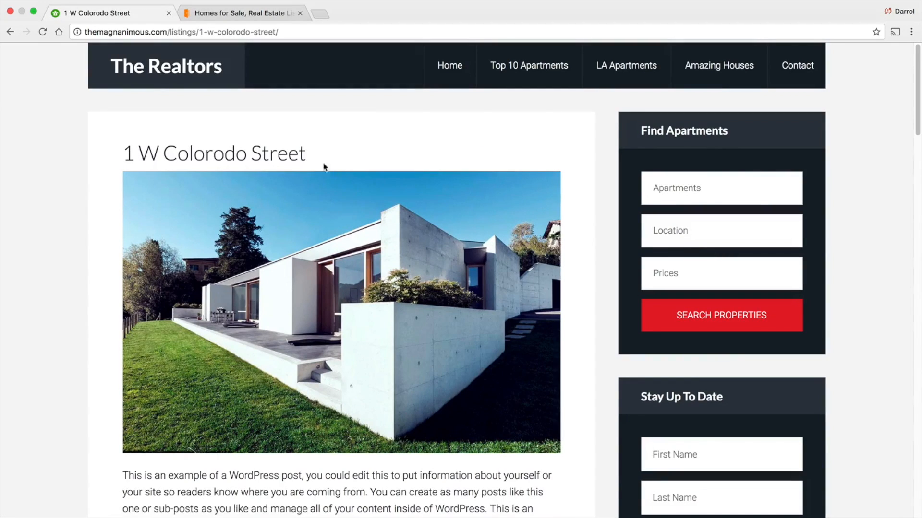
- Read through the listing's title, description and property details
{"action": "left_click_drag", "start_coordinate": [323, 167], "coordinate": [121, 153]}
{"action": "scroll", "coordinate": [403, 292], "scroll_direction": "down", "scroll_amount": 1}
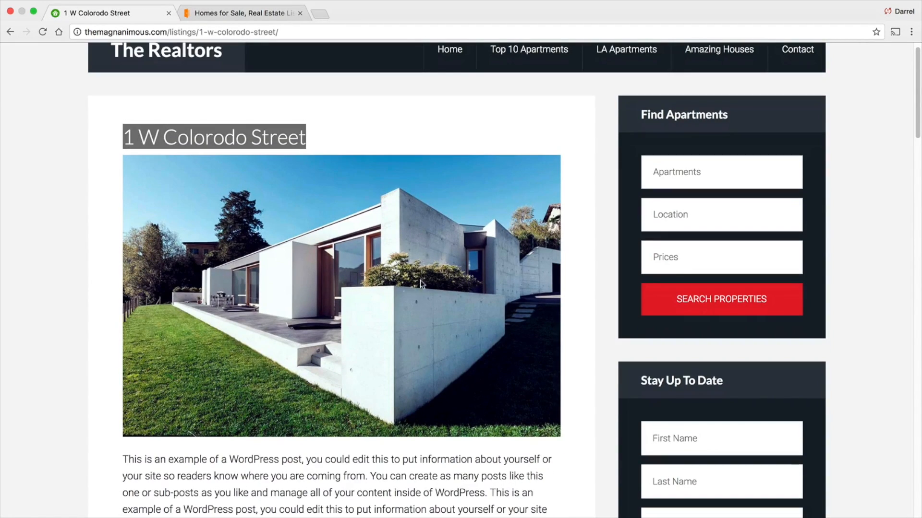
{"action": "scroll", "coordinate": [356, 289], "scroll_direction": "down", "scroll_amount": 3}
{"action": "left_click_drag", "start_coordinate": [332, 384], "coordinate": [121, 312]}
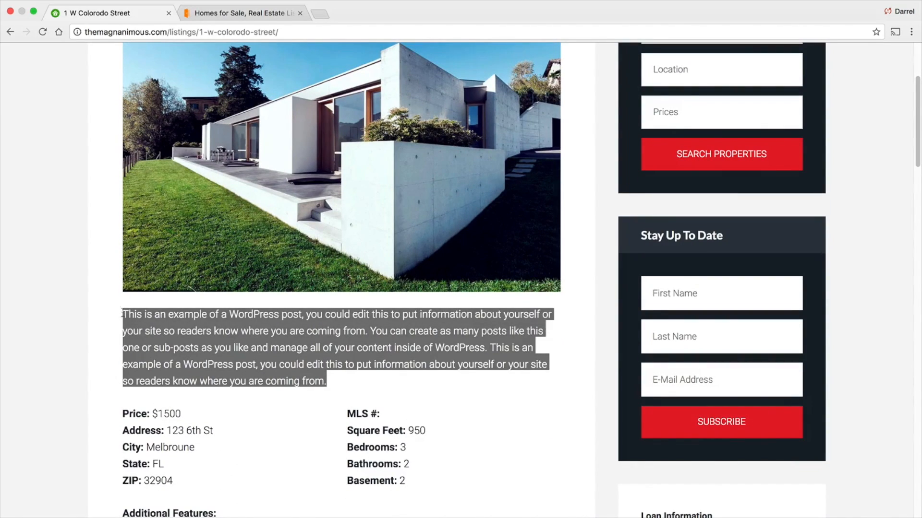
{"action": "left_click", "coordinate": [178, 358]}
{"action": "scroll", "coordinate": [269, 331], "scroll_direction": "down", "scroll_amount": 1}
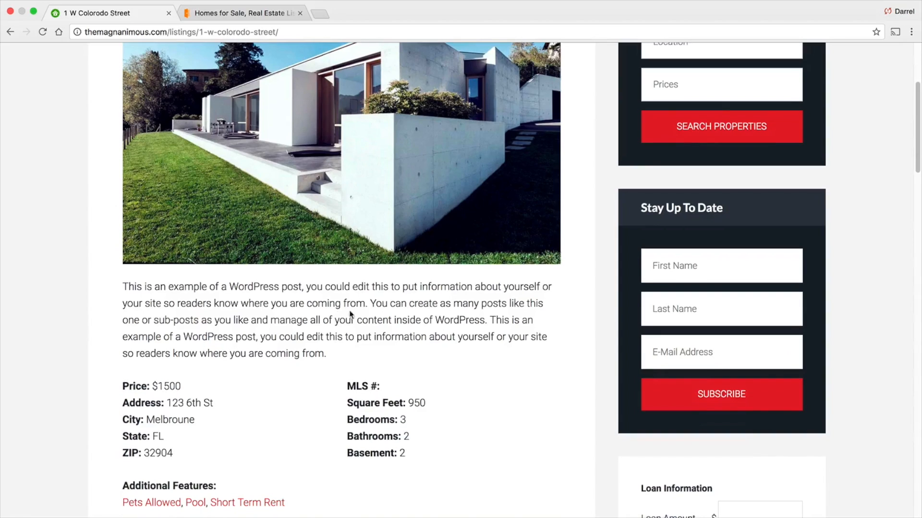
{"action": "scroll", "coordinate": [368, 297], "scroll_direction": "down", "scroll_amount": 3}
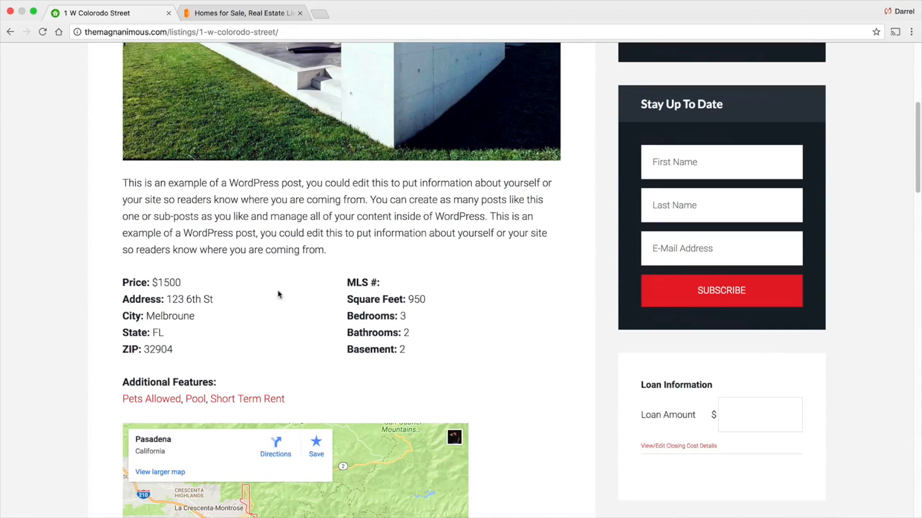
{"action": "mouse_move", "coordinate": [186, 285]}
{"action": "left_mouse_down"}
{"action": "mouse_move", "coordinate": [131, 284]}
{"action": "mouse_move", "coordinate": [181, 294]}
{"action": "left_mouse_up"}
{"action": "left_click", "coordinate": [180, 295]}
{"action": "scroll", "coordinate": [270, 312], "scroll_direction": "down", "scroll_amount": 3}
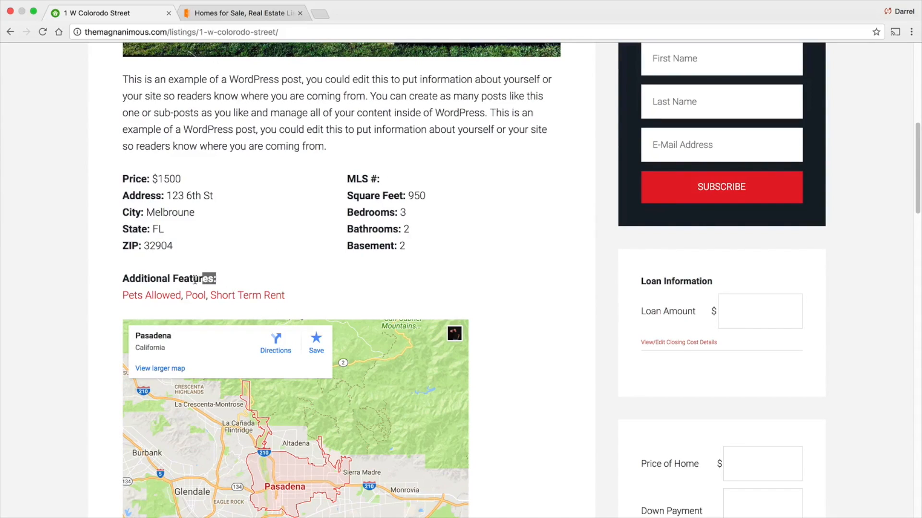
- Review the additional features and map, then play and pause the Cinematic Real Estate Video in 4K
{"action": "left_click_drag", "start_coordinate": [216, 280], "coordinate": [129, 280]}
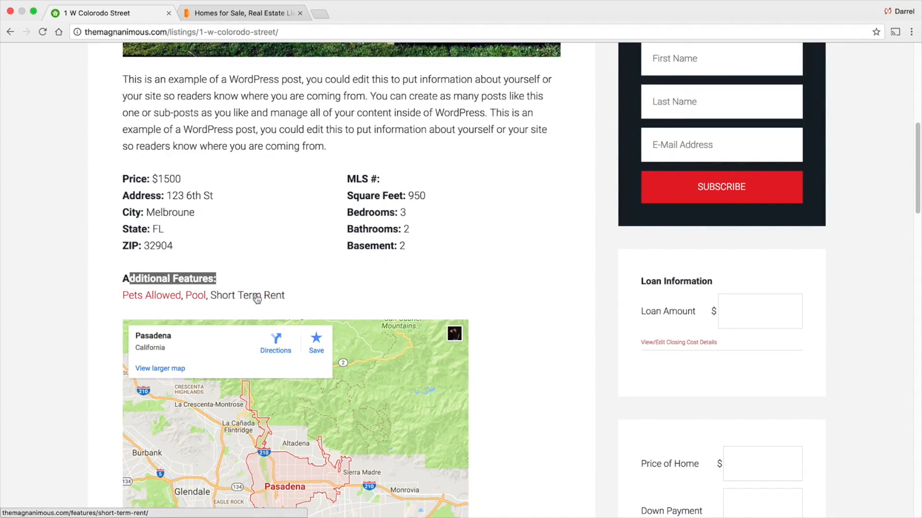
{"action": "scroll", "coordinate": [494, 251], "scroll_direction": "down", "scroll_amount": 5}
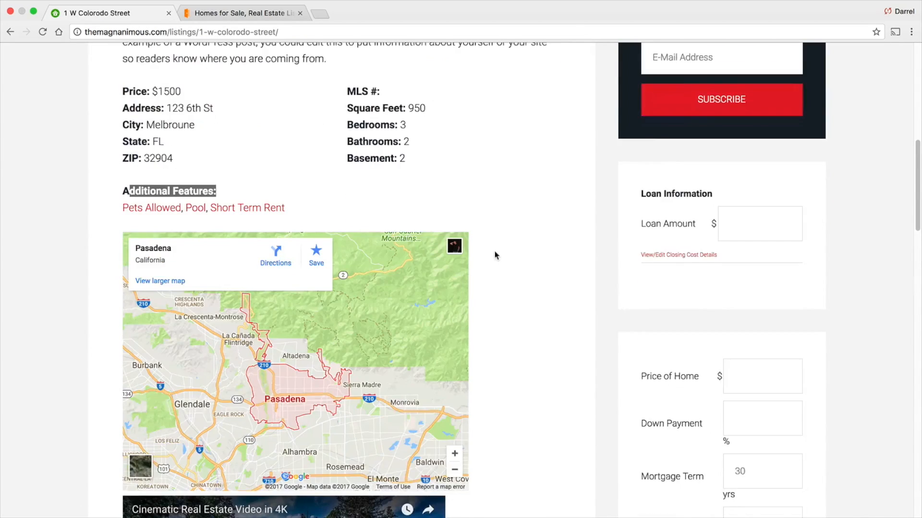
{"action": "left_click_drag", "start_coordinate": [340, 322], "coordinate": [360, 300]}
{"action": "scroll", "coordinate": [506, 295], "scroll_direction": "down", "scroll_amount": 8}
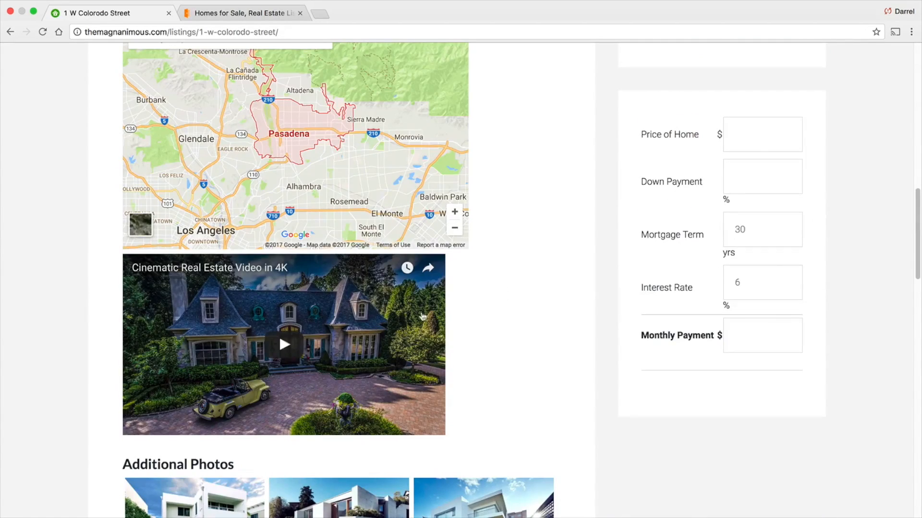
{"action": "left_click", "coordinate": [289, 340]}
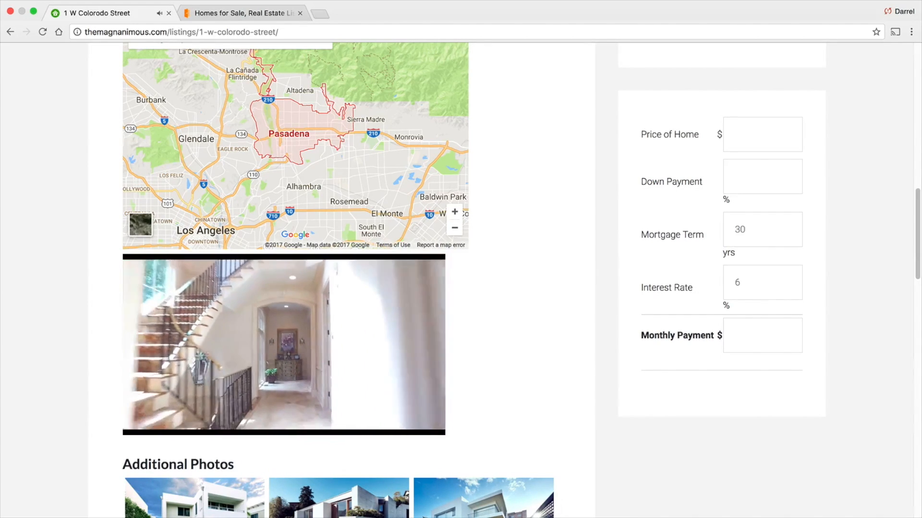
{"action": "mouse_move", "coordinate": [248, 353]}
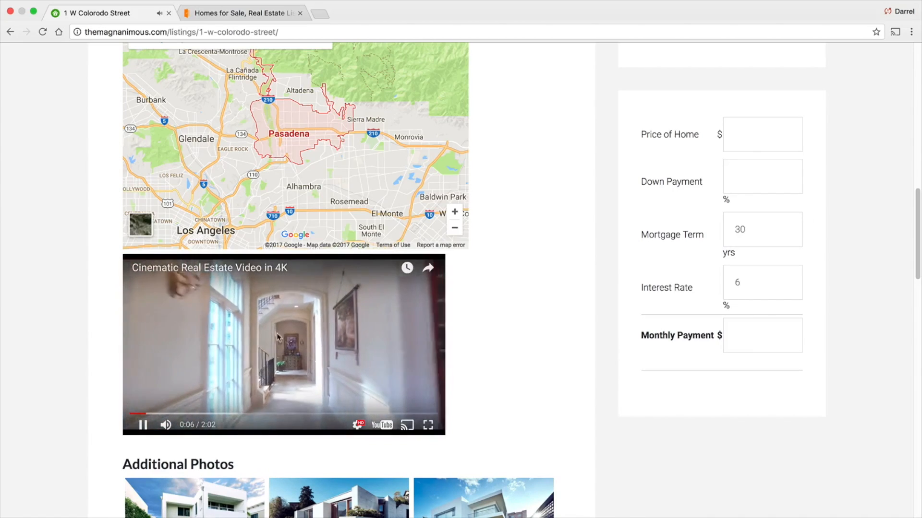
{"action": "left_click", "coordinate": [247, 351]}
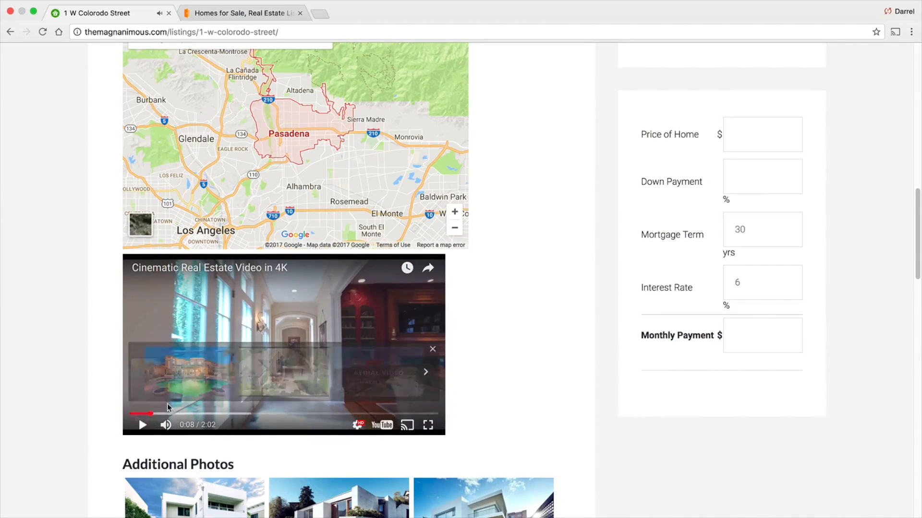
- Open the first additional photo in the lightbox, step to the next photo, and close it
{"action": "scroll", "coordinate": [172, 388], "scroll_direction": "down", "scroll_amount": 3}
{"action": "scroll", "coordinate": [177, 387], "scroll_direction": "down", "scroll_amount": 1}
{"action": "left_click", "coordinate": [221, 330]}
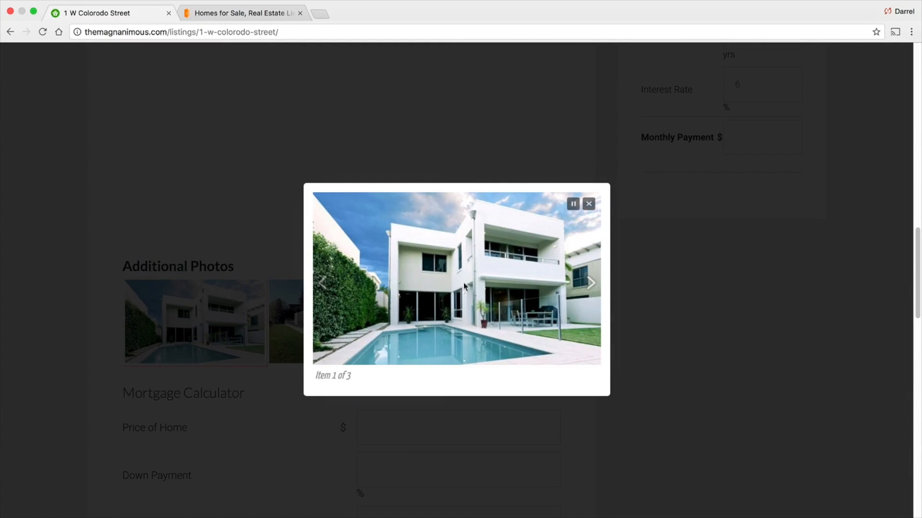
{"action": "left_click", "coordinate": [593, 284]}
{"action": "left_click", "coordinate": [591, 281]}
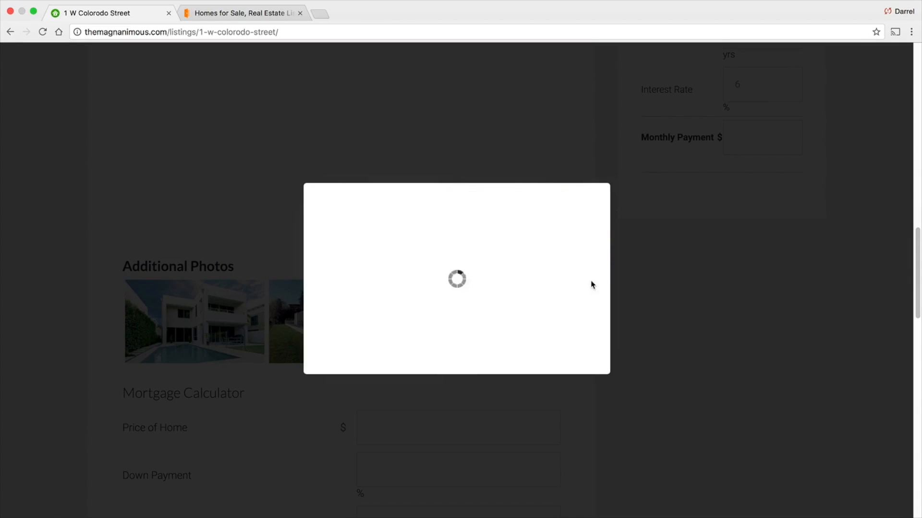
{"action": "left_click", "coordinate": [589, 206]}
- Scroll through the mortgage calculator, contact form and footer of the listing page
{"action": "scroll", "coordinate": [559, 245], "scroll_direction": "down", "scroll_amount": 4}
{"action": "scroll", "coordinate": [559, 243], "scroll_direction": "down", "scroll_amount": 1}
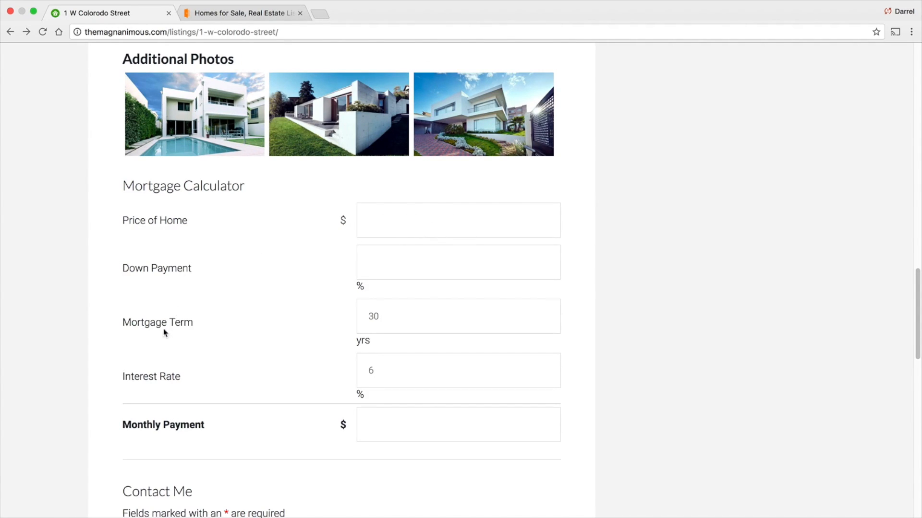
{"action": "scroll", "coordinate": [152, 381], "scroll_direction": "down", "scroll_amount": 2}
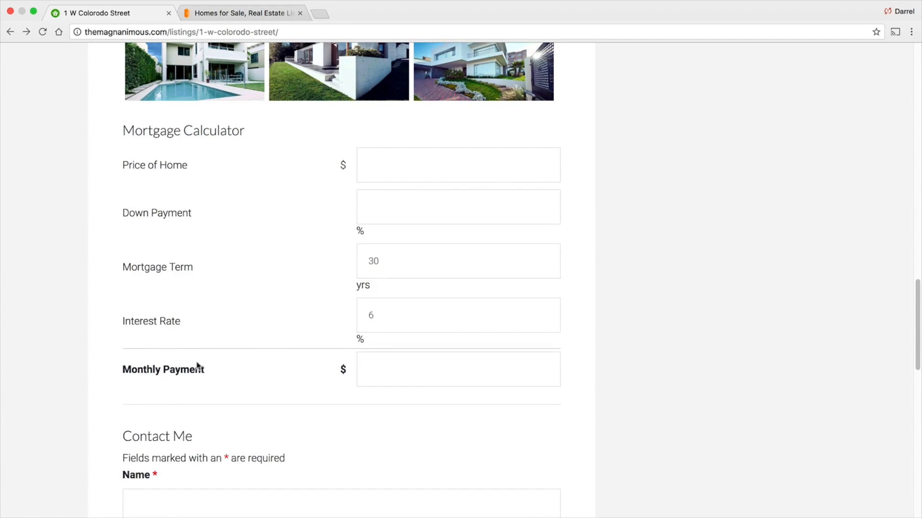
{"action": "left_click_drag", "start_coordinate": [211, 371], "coordinate": [151, 372]}
{"action": "scroll", "coordinate": [150, 359], "scroll_direction": "down", "scroll_amount": 5}
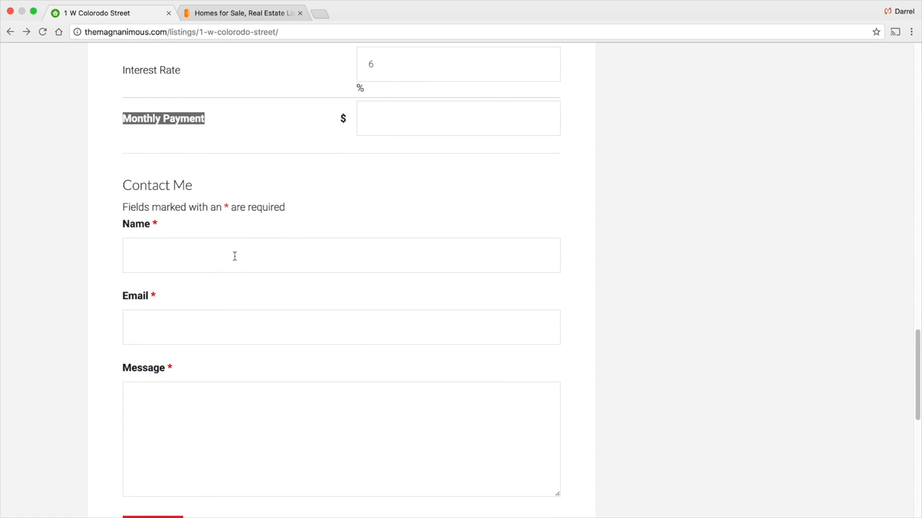
{"action": "scroll", "coordinate": [278, 323], "scroll_direction": "down", "scroll_amount": 9}
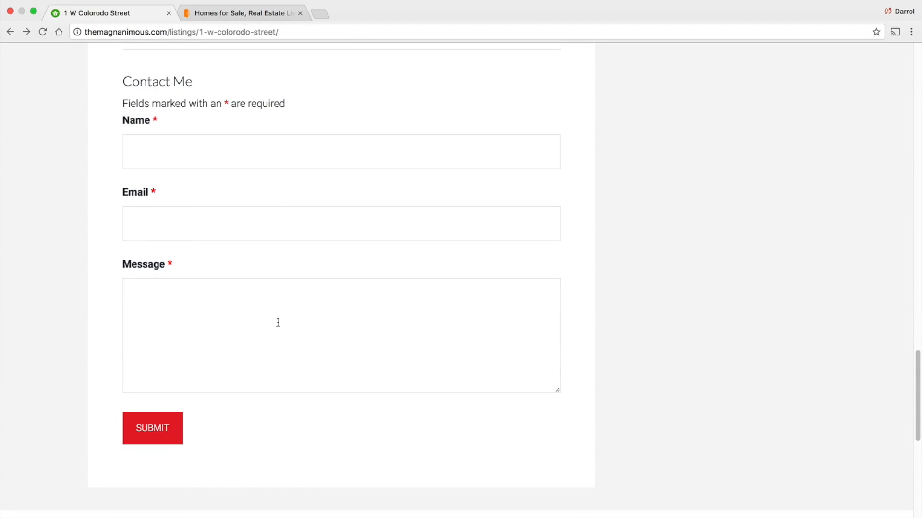
{"action": "scroll", "coordinate": [279, 318], "scroll_direction": "down", "scroll_amount": 1}
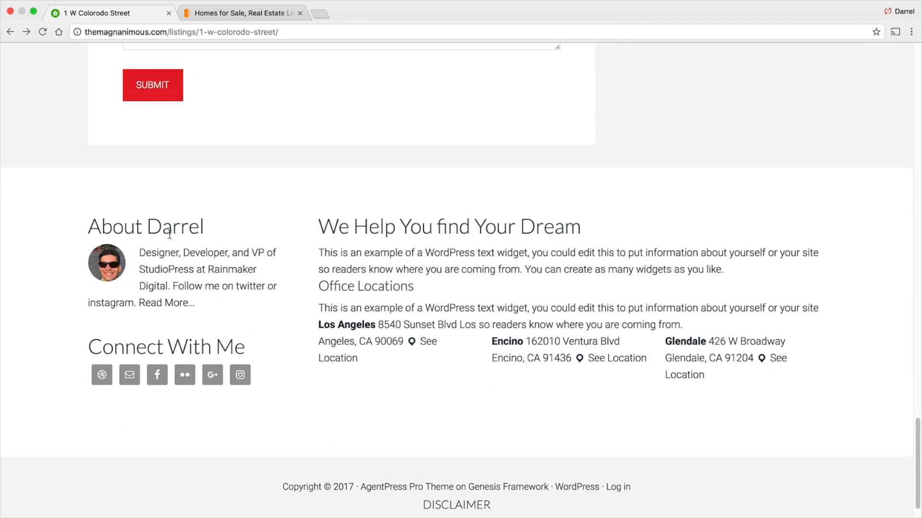
{"action": "left_click_drag", "start_coordinate": [214, 287], "coordinate": [144, 255]}
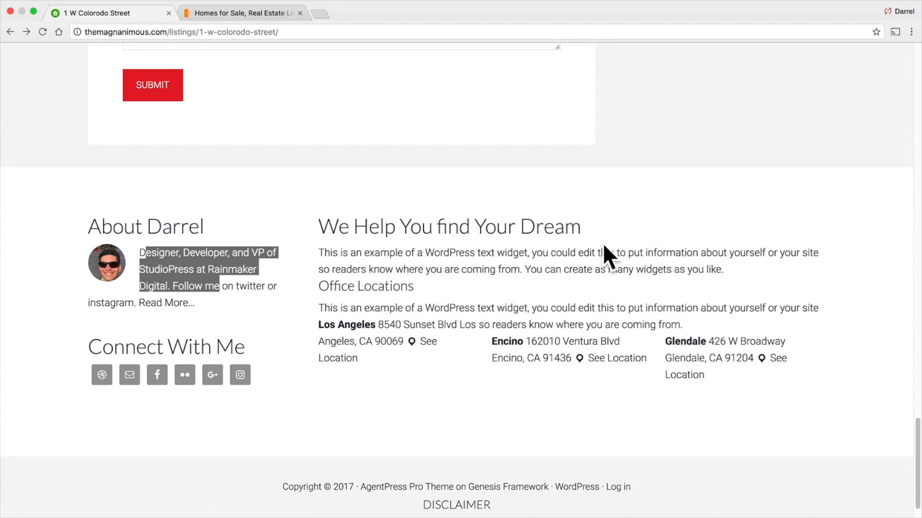
{"action": "left_click_drag", "start_coordinate": [424, 289], "coordinate": [316, 287]}
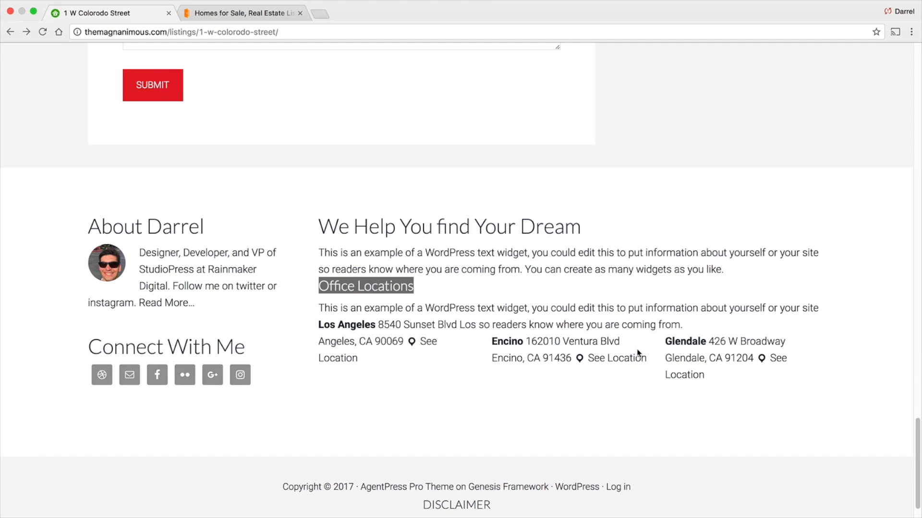
- Open the Encino office's location in Google Maps, then switch back to the listing's tab
{"action": "left_click", "coordinate": [611, 362]}
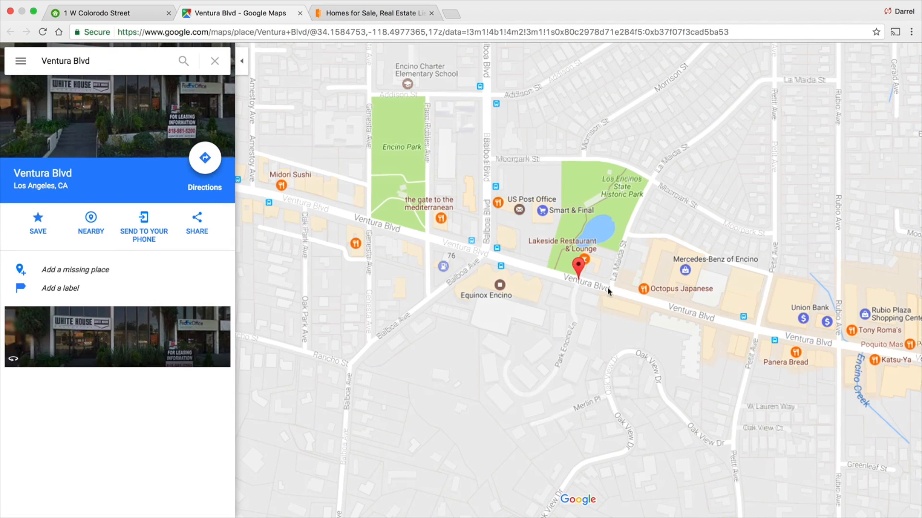
{"action": "left_click", "coordinate": [135, 15]}
- Open the Pets Allowed feature's listings from the listing's additional features, then go back to the listing
{"action": "scroll", "coordinate": [423, 252], "scroll_direction": "up", "scroll_amount": 10}
{"action": "scroll", "coordinate": [513, 259], "scroll_direction": "up", "scroll_amount": 8}
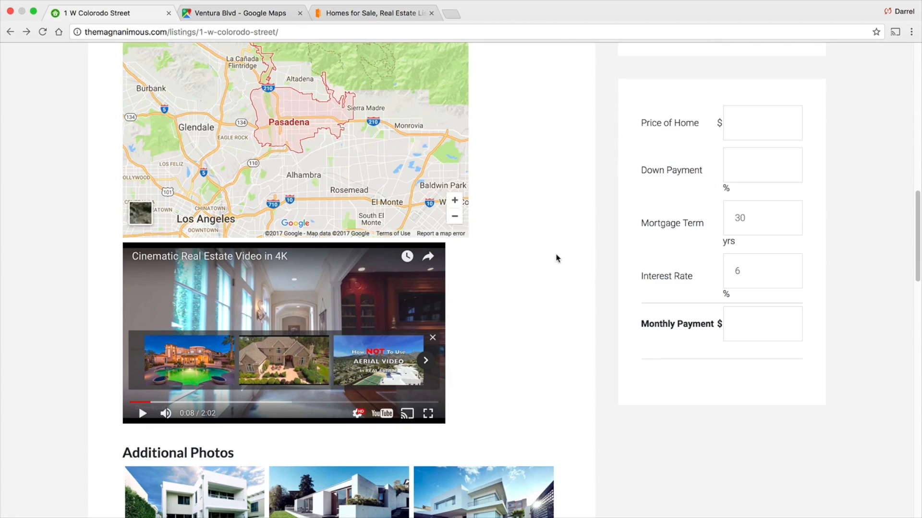
{"action": "scroll", "coordinate": [560, 257], "scroll_direction": "up", "scroll_amount": 3}
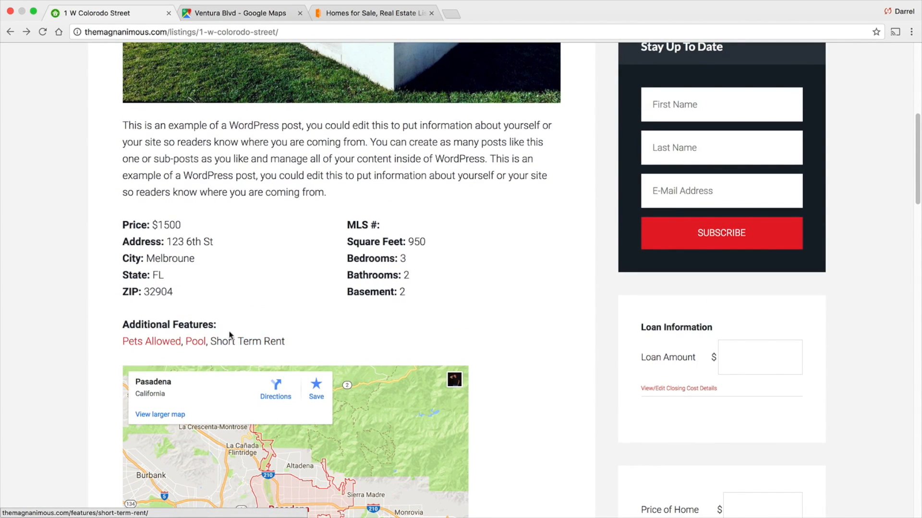
{"action": "left_click", "coordinate": [155, 346]}
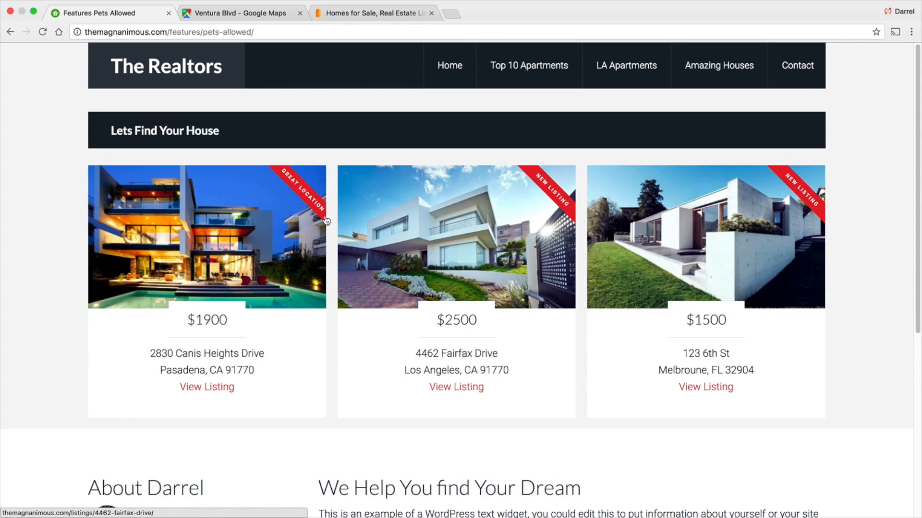
{"action": "left_click", "coordinate": [14, 31]}
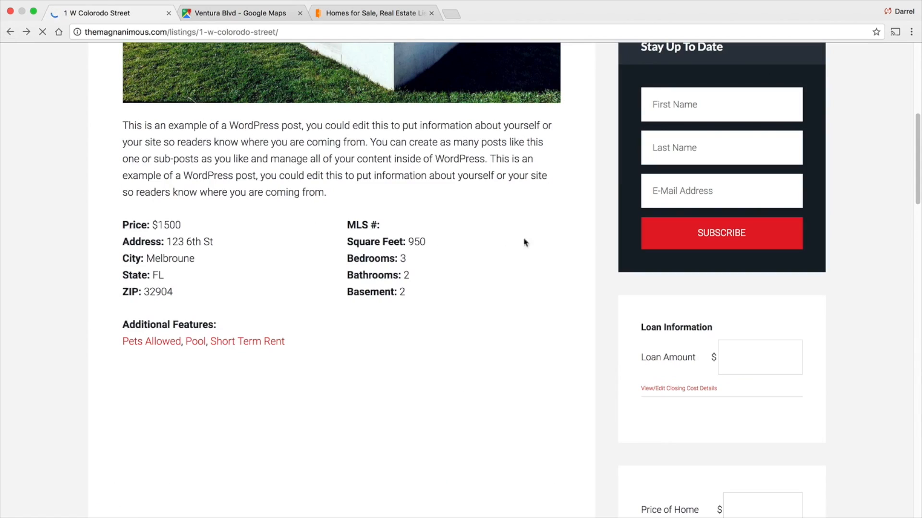
- Search properties for 1 BedRoom apartments in Los Angeles priced $0-$1000
{"action": "scroll", "coordinate": [602, 239], "scroll_direction": "up", "scroll_amount": 5}
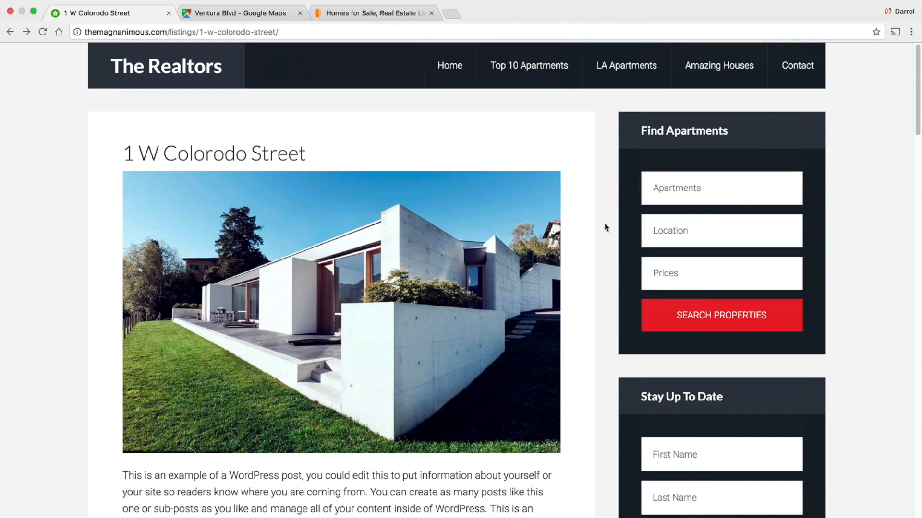
{"action": "left_click", "coordinate": [710, 194]}
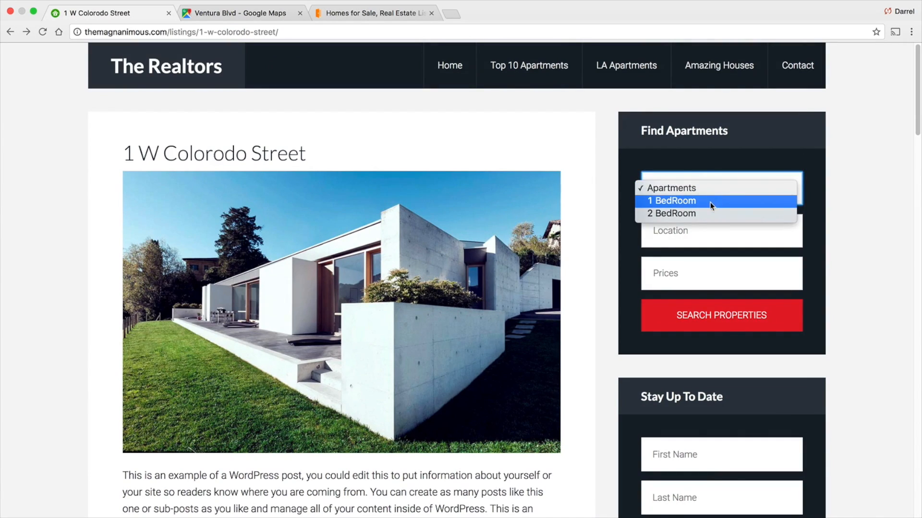
{"action": "left_click", "coordinate": [726, 202]}
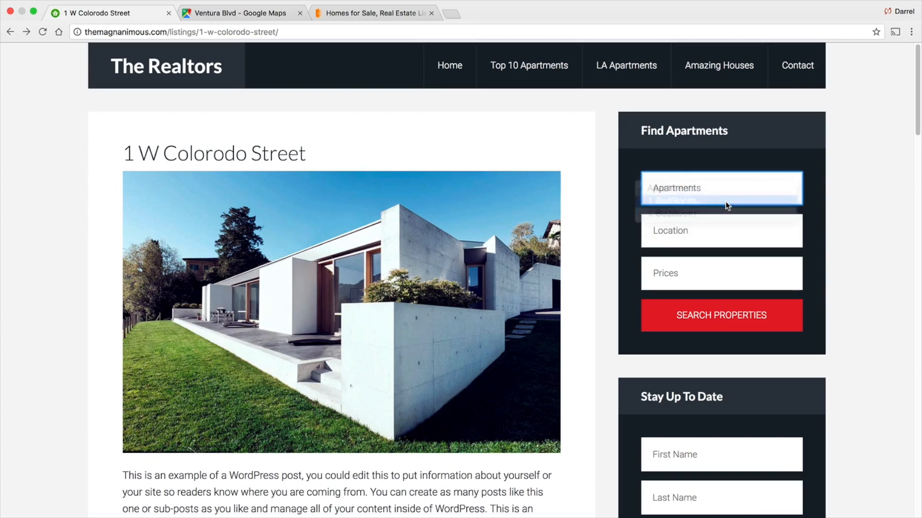
{"action": "left_click", "coordinate": [713, 233]}
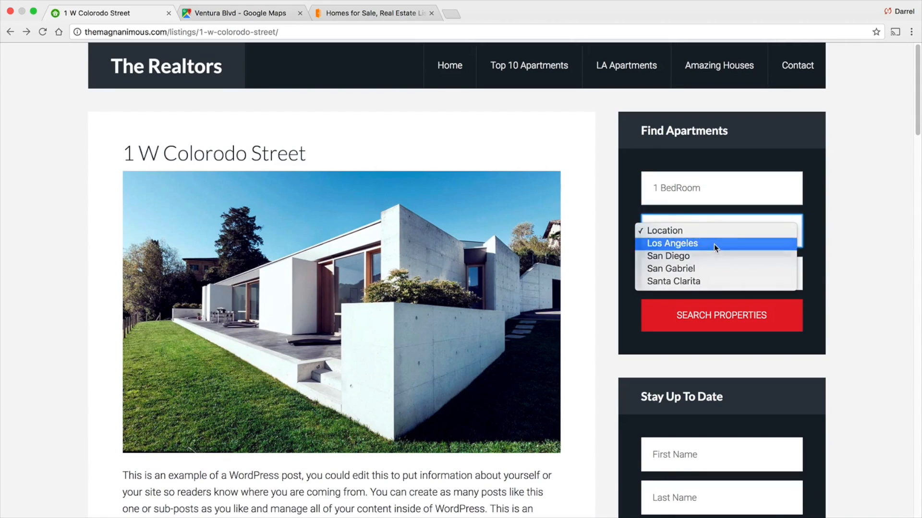
{"action": "left_click", "coordinate": [713, 244]}
{"action": "left_click", "coordinate": [725, 278]}
{"action": "left_click", "coordinate": [716, 310]}
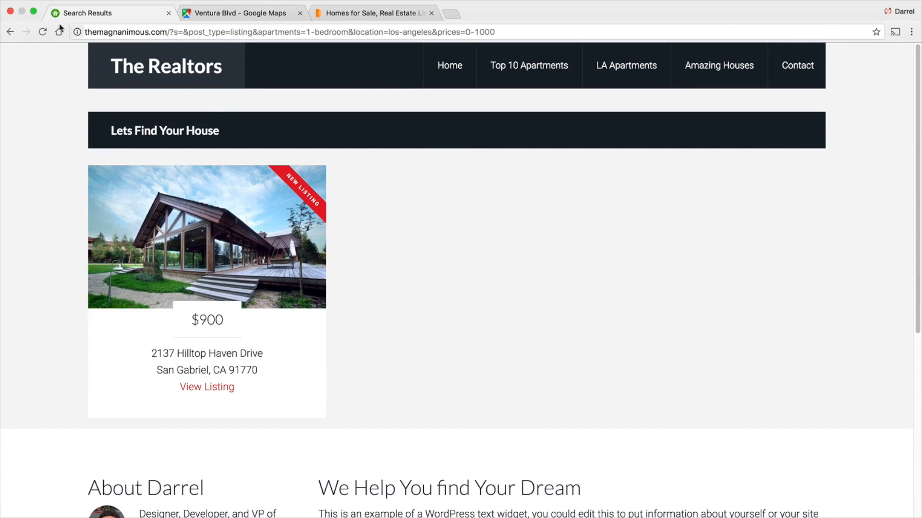
- Return to the listing and scroll through its details, loan information and mortgage calculator
{"action": "left_click", "coordinate": [6, 32]}
{"action": "scroll", "coordinate": [592, 234], "scroll_direction": "down", "scroll_amount": 5}
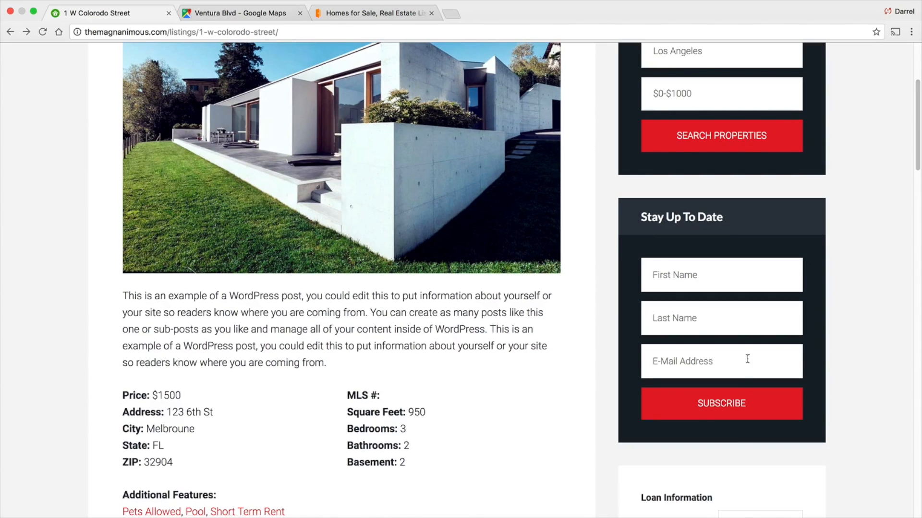
{"action": "scroll", "coordinate": [689, 358], "scroll_direction": "down", "scroll_amount": 5}
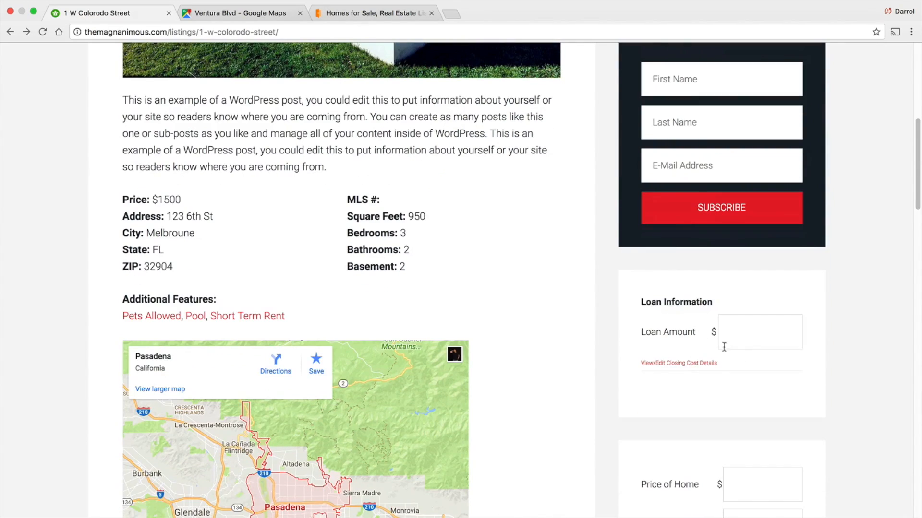
{"action": "scroll", "coordinate": [729, 340], "scroll_direction": "down", "scroll_amount": 1}
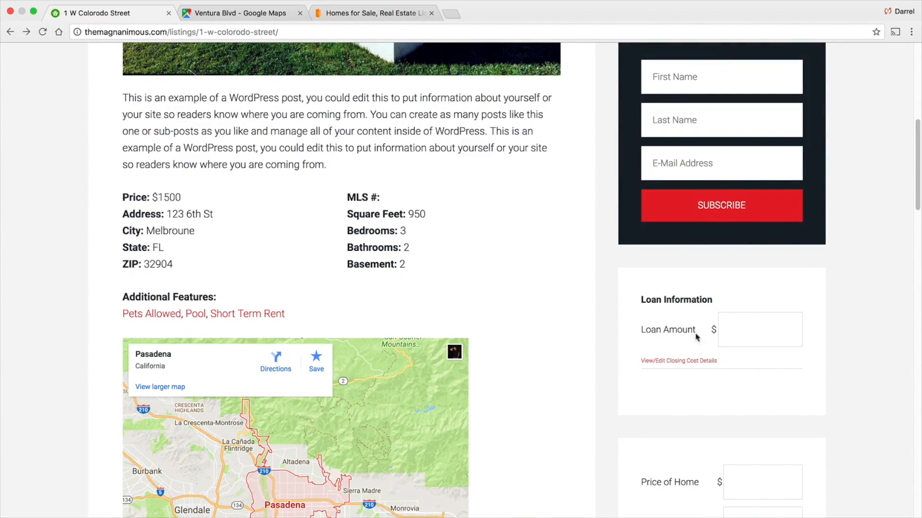
{"action": "scroll", "coordinate": [696, 369], "scroll_direction": "down", "scroll_amount": 4}
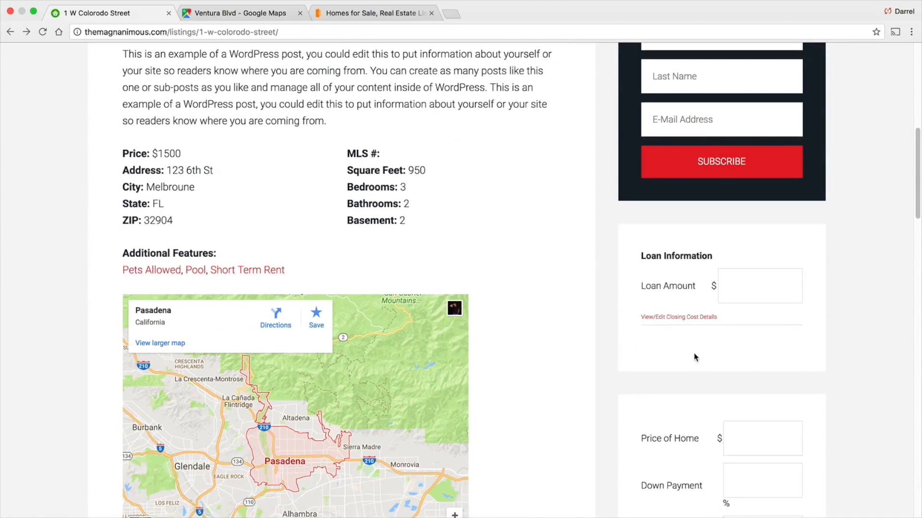
{"action": "scroll", "coordinate": [694, 353], "scroll_direction": "down", "scroll_amount": 3}
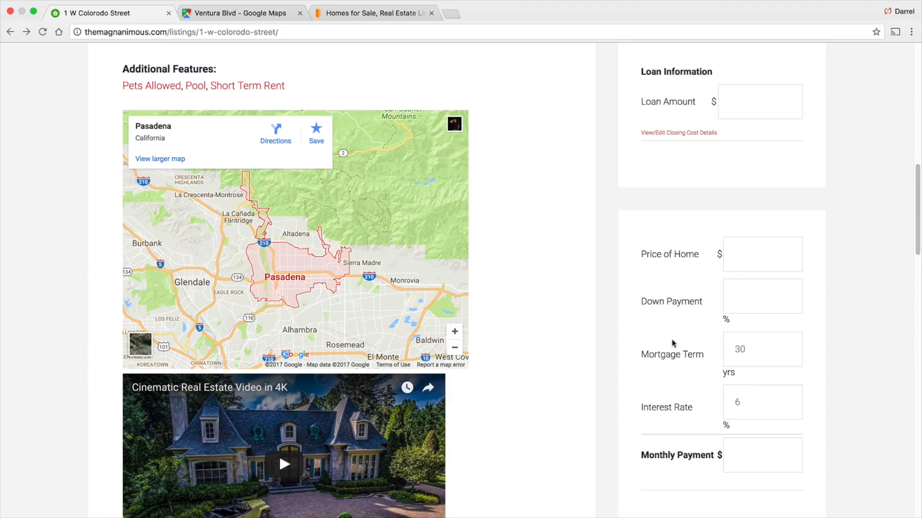
{"action": "scroll", "coordinate": [696, 353], "scroll_direction": "up", "scroll_amount": 4}
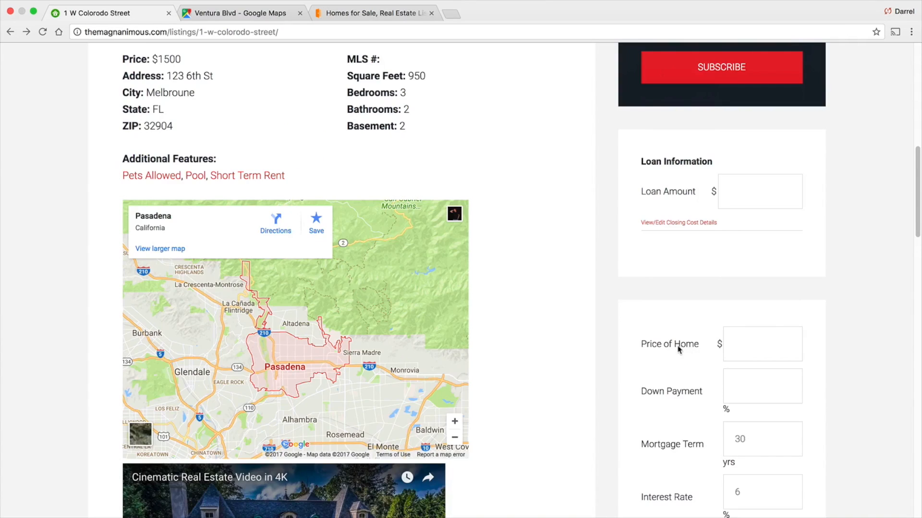
{"action": "scroll", "coordinate": [591, 309], "scroll_direction": "up", "scroll_amount": 10}
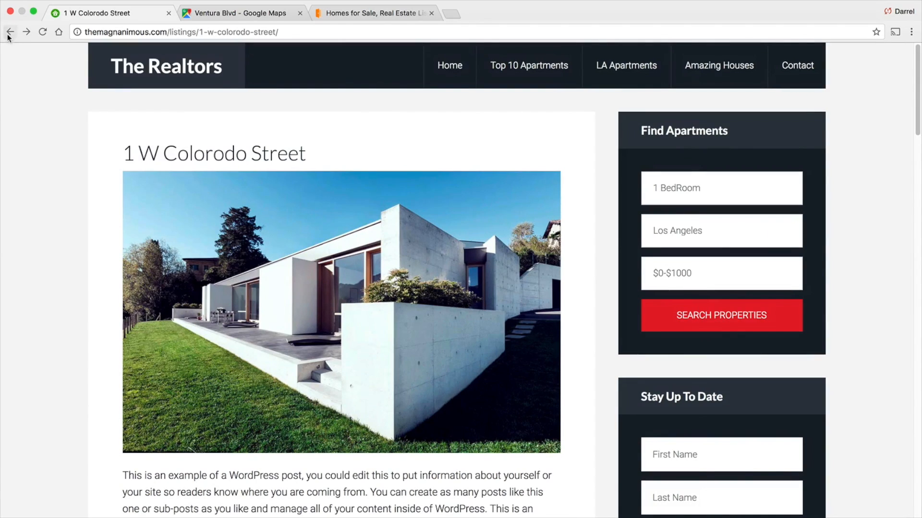
- Go back to the home page and scroll through its listings, blog posts and category boxes
{"action": "left_click", "coordinate": [10, 32]}
{"action": "scroll", "coordinate": [293, 212], "scroll_direction": "down", "scroll_amount": 3}
{"action": "scroll", "coordinate": [291, 211], "scroll_direction": "down", "scroll_amount": 4}
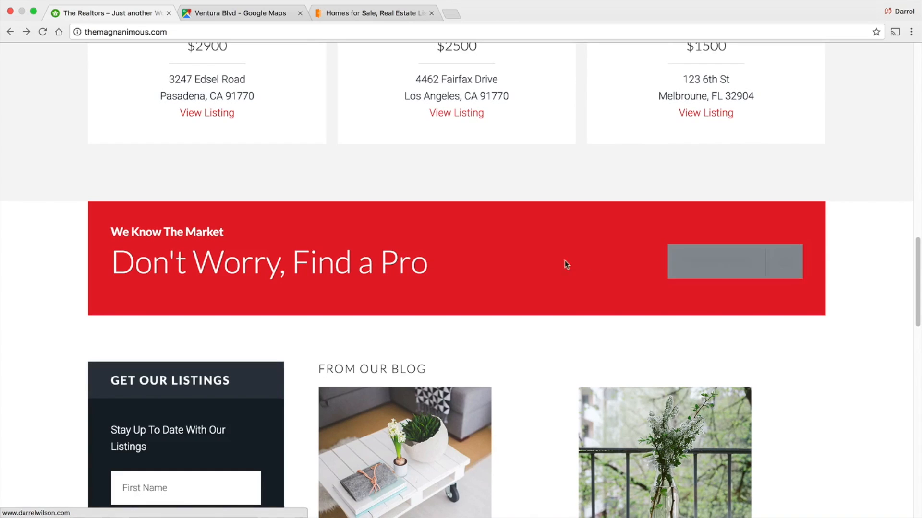
{"action": "scroll", "coordinate": [538, 245], "scroll_direction": "down", "scroll_amount": 3}
{"action": "scroll", "coordinate": [530, 239], "scroll_direction": "down", "scroll_amount": 2}
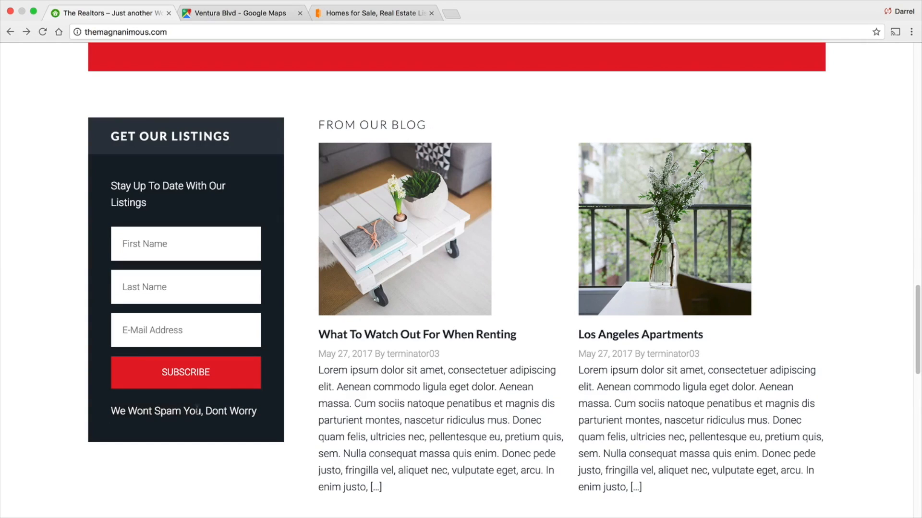
{"action": "scroll", "coordinate": [190, 410], "scroll_direction": "down", "scroll_amount": 5}
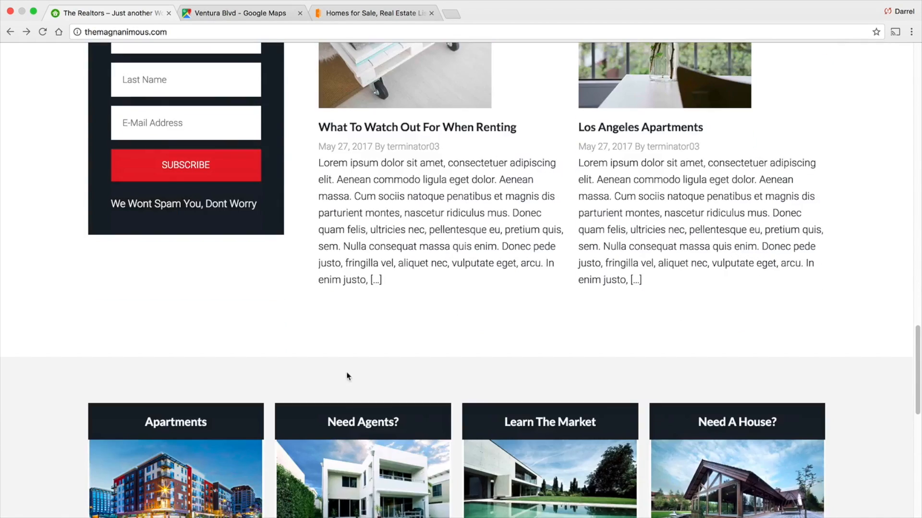
{"action": "scroll", "coordinate": [348, 376], "scroll_direction": "down", "scroll_amount": 4}
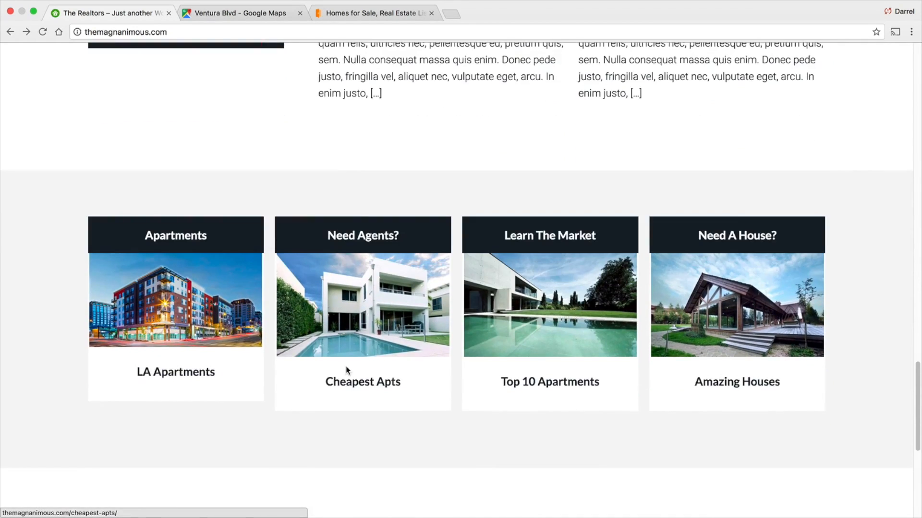
{"action": "scroll", "coordinate": [346, 366], "scroll_direction": "down", "scroll_amount": 1}
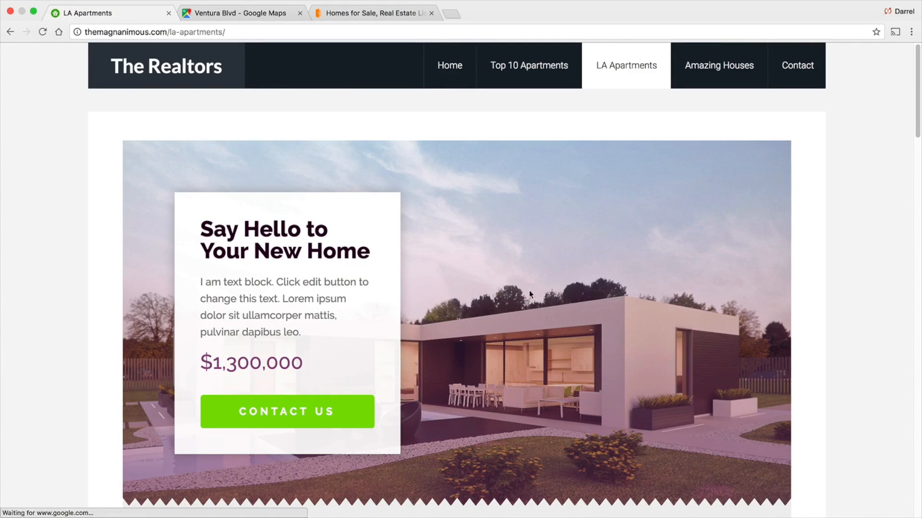
- View the LA Apartments page, then go back to the home page
{"action": "mouse_move", "coordinate": [917, 117]}
{"action": "left_mouse_down"}
{"action": "mouse_move", "coordinate": [919, 499]}
{"action": "mouse_move", "coordinate": [917, 109]}
{"action": "left_mouse_up"}
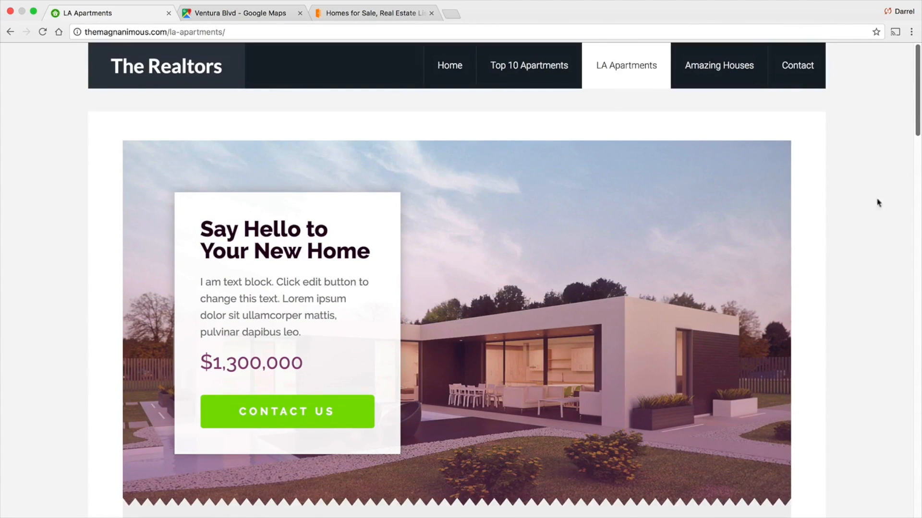
{"action": "left_click", "coordinate": [17, 33]}
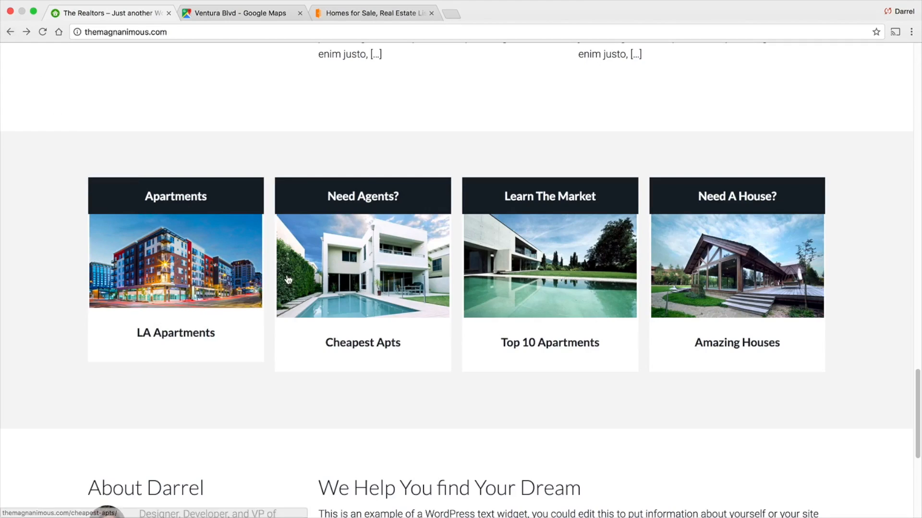
- Scroll the home page down to the footer, then open the Contact page
{"action": "scroll", "coordinate": [287, 275], "scroll_direction": "down", "scroll_amount": 5}
{"action": "scroll", "coordinate": [287, 277], "scroll_direction": "down", "scroll_amount": 3}
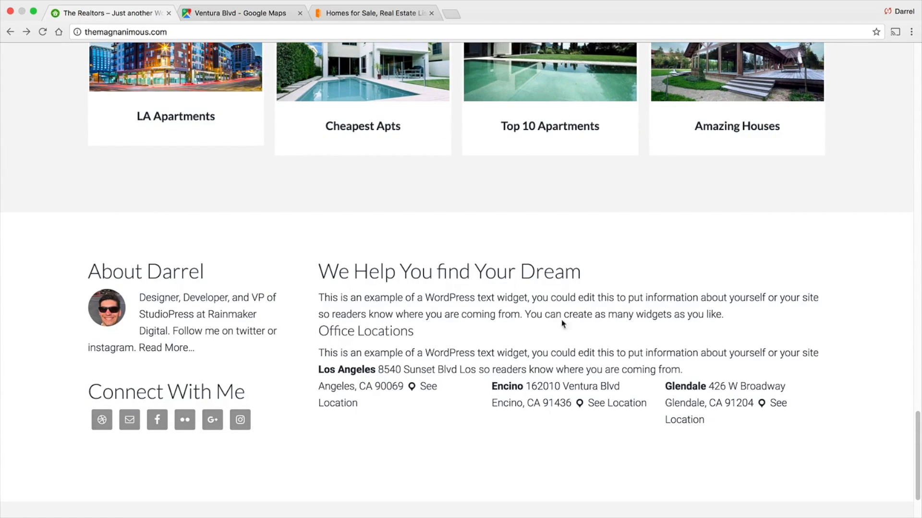
{"action": "left_click_drag", "start_coordinate": [917, 456], "coordinate": [919, 108]}
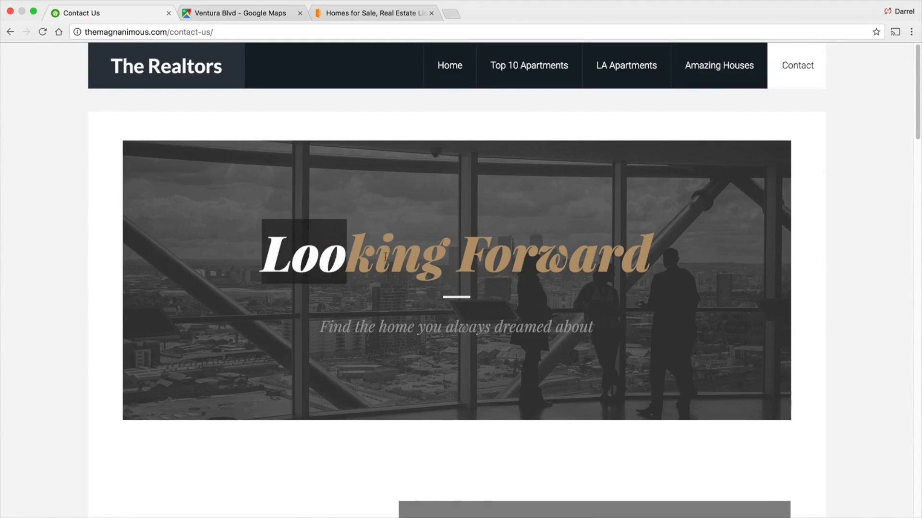
- Scroll down the Contact page and highlight the contact e-mail address and phone number
{"action": "scroll", "coordinate": [917, 129], "scroll_direction": "down", "scroll_amount": 3}
{"action": "left_click_drag", "start_coordinate": [918, 129], "coordinate": [918, 215]}
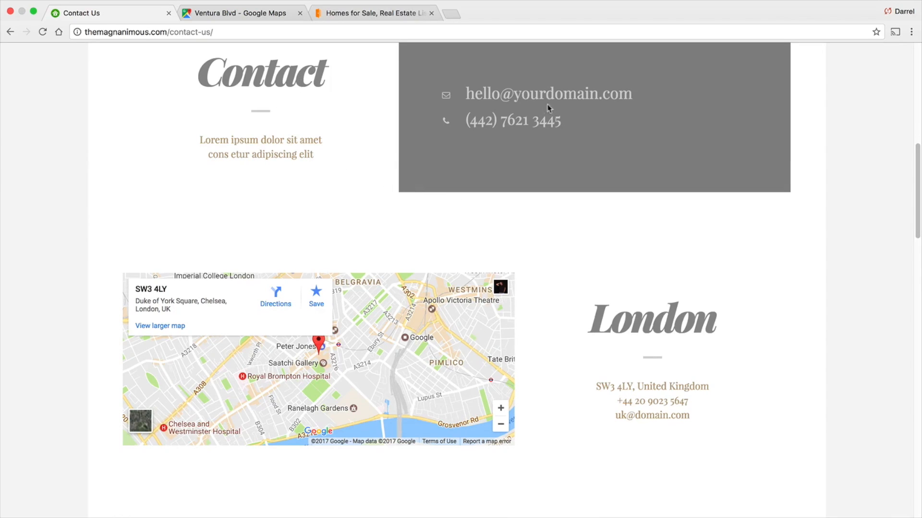
{"action": "left_click_drag", "start_coordinate": [637, 93], "coordinate": [465, 96]}
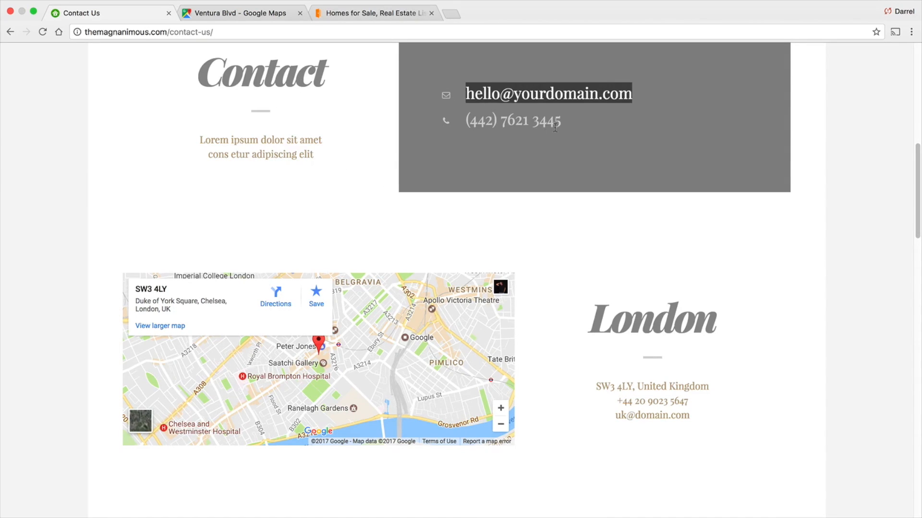
{"action": "left_click_drag", "start_coordinate": [561, 123], "coordinate": [463, 122]}
{"action": "left_click", "coordinate": [589, 211]}
- Scroll through the London office map, social links and the Contact Me form
{"action": "scroll", "coordinate": [589, 212], "scroll_direction": "down", "scroll_amount": 1}
{"action": "scroll", "coordinate": [590, 213], "scroll_direction": "down", "scroll_amount": 3}
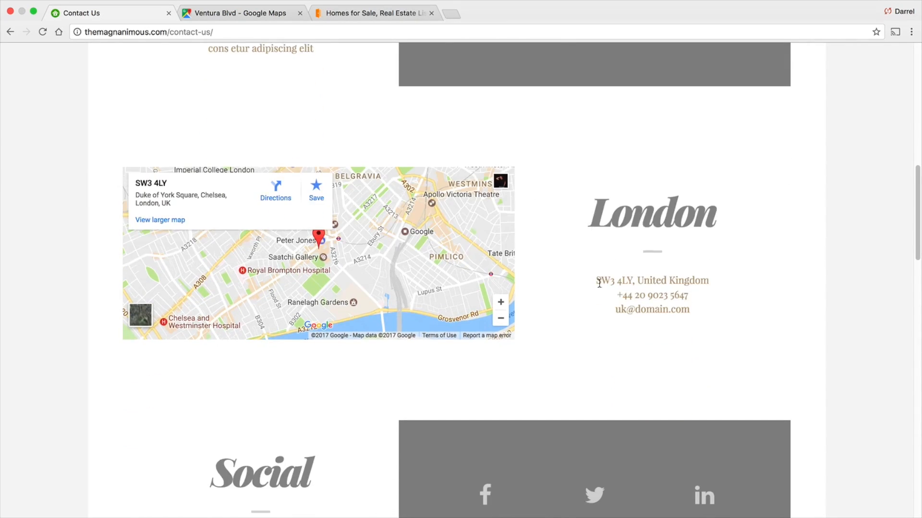
{"action": "scroll", "coordinate": [600, 281], "scroll_direction": "down", "scroll_amount": 6}
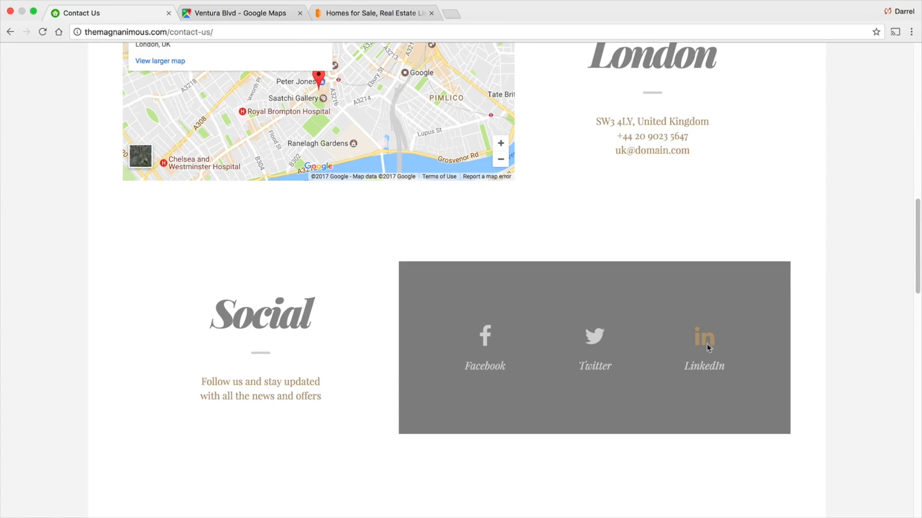
{"action": "scroll", "coordinate": [489, 301], "scroll_direction": "down", "scroll_amount": 4}
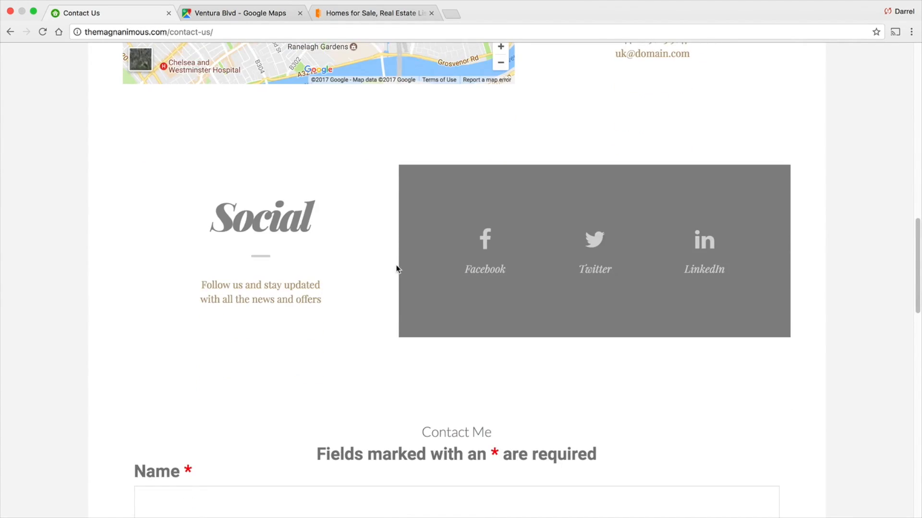
{"action": "scroll", "coordinate": [396, 265], "scroll_direction": "down", "scroll_amount": 7}
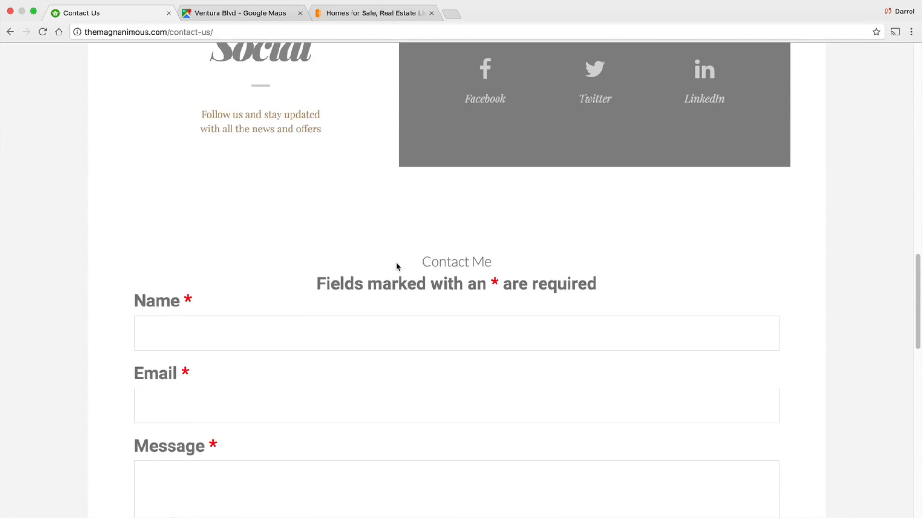
{"action": "scroll", "coordinate": [396, 263], "scroll_direction": "down", "scroll_amount": 2}
{"action": "scroll", "coordinate": [415, 264], "scroll_direction": "down", "scroll_amount": 2}
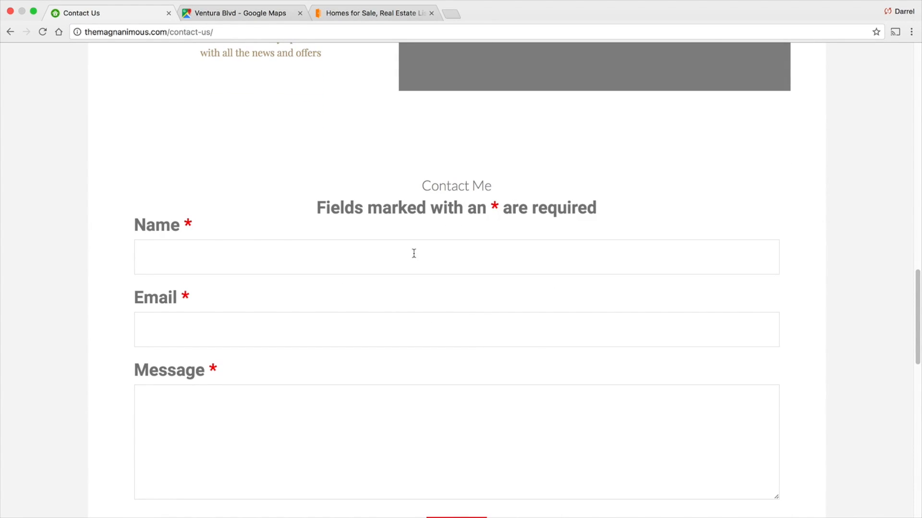
- Focus the contact form's Name, Email and Message fields in turn, then scroll down to the footer
{"action": "left_click", "coordinate": [193, 248]}
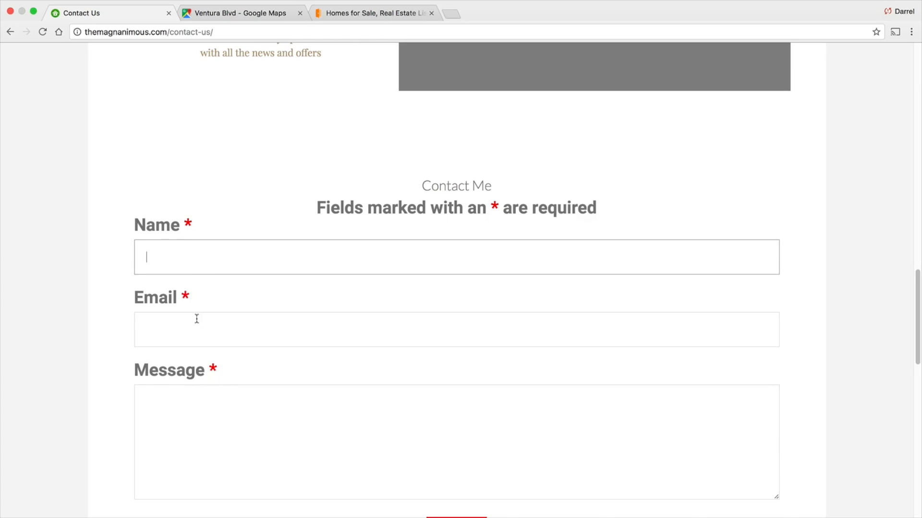
{"action": "left_click", "coordinate": [196, 315]}
{"action": "left_click", "coordinate": [233, 403]}
{"action": "scroll", "coordinate": [234, 364], "scroll_direction": "down", "scroll_amount": 4}
{"action": "scroll", "coordinate": [235, 364], "scroll_direction": "down", "scroll_amount": 20}
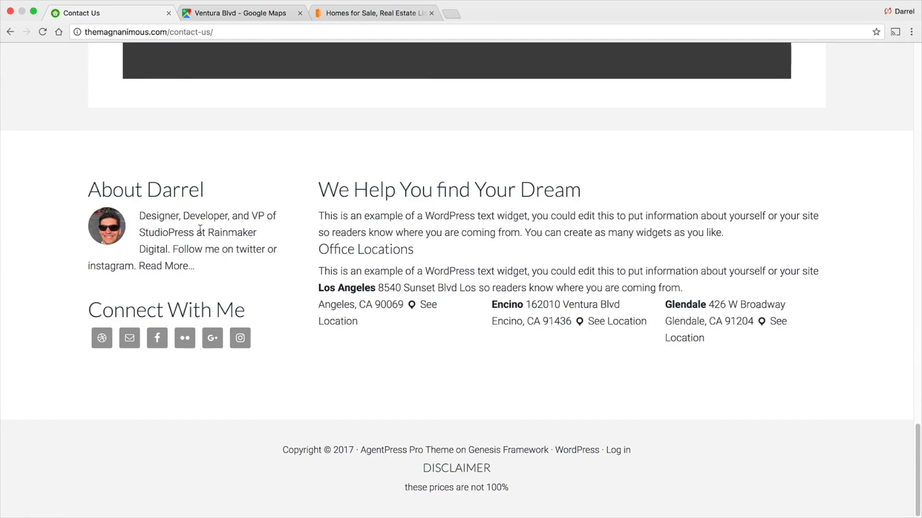
- Scroll back up and reload the Contact page at its top
{"action": "scroll", "coordinate": [701, 259], "scroll_direction": "up", "scroll_amount": 20}
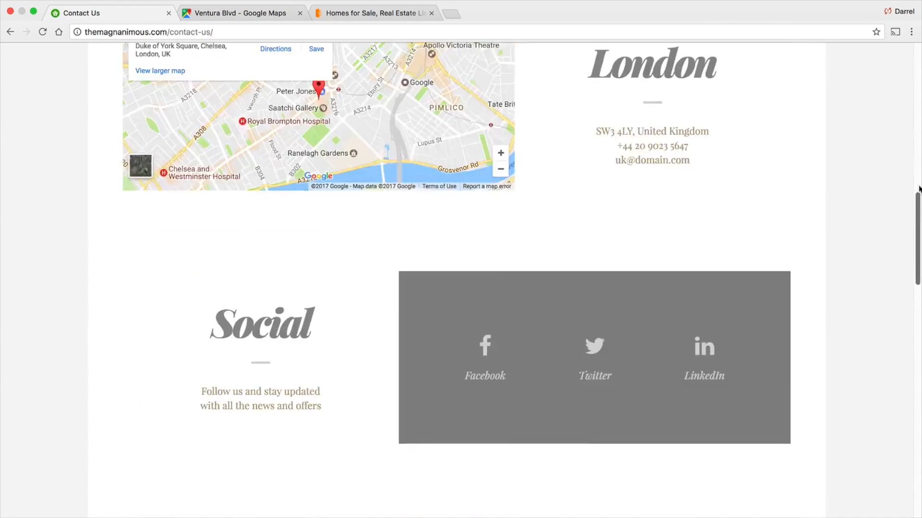
{"action": "left_click", "coordinate": [436, 70]}
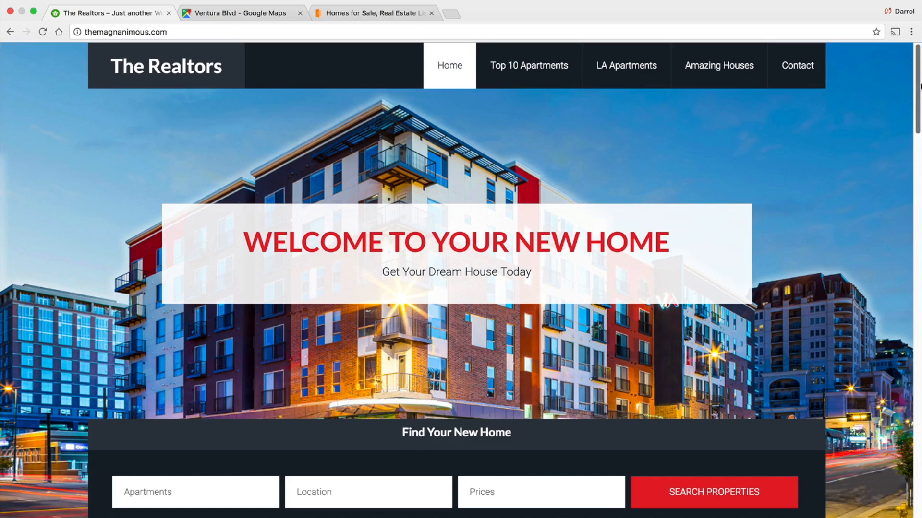
{"action": "mouse_move", "coordinate": [919, 85]}
{"action": "left_mouse_down"}
{"action": "mouse_move", "coordinate": [919, 470]}
{"action": "mouse_move", "coordinate": [920, 80]}
{"action": "left_mouse_up"}
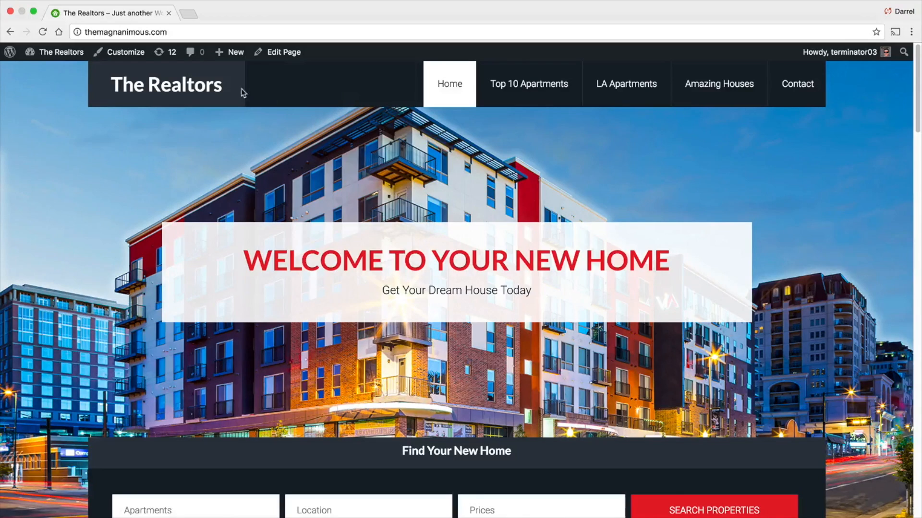
- Shrink the browser window to phone width to preview the site's mobile layout, then restore it to full size
{"action": "left_click", "coordinate": [33, 14]}
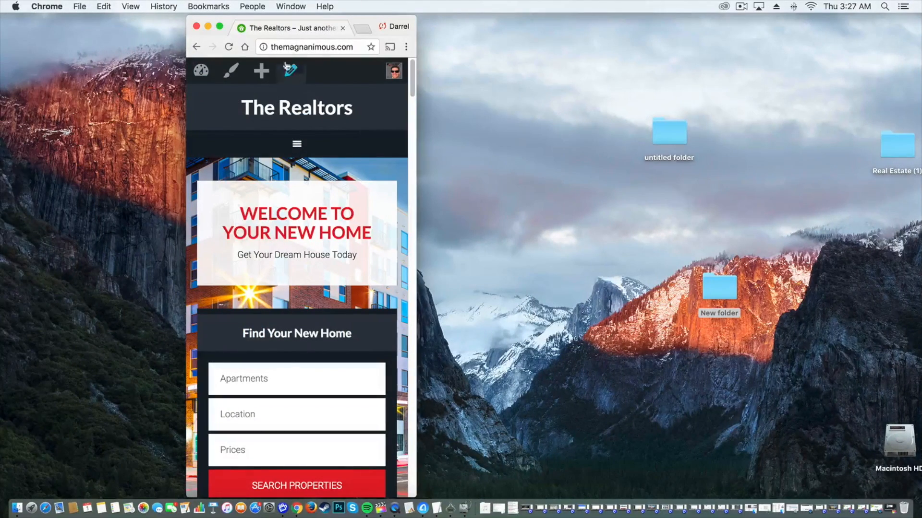
{"action": "left_click_drag", "start_coordinate": [356, 22], "coordinate": [172, 22]}
{"action": "left_click_drag", "start_coordinate": [237, 99], "coordinate": [545, 119]}
{"action": "left_click_drag", "start_coordinate": [624, 118], "coordinate": [235, 77]}
{"action": "scroll", "coordinate": [235, 105], "scroll_direction": "down", "scroll_amount": 5}
{"action": "left_click_drag", "start_coordinate": [241, 129], "coordinate": [919, 127]}
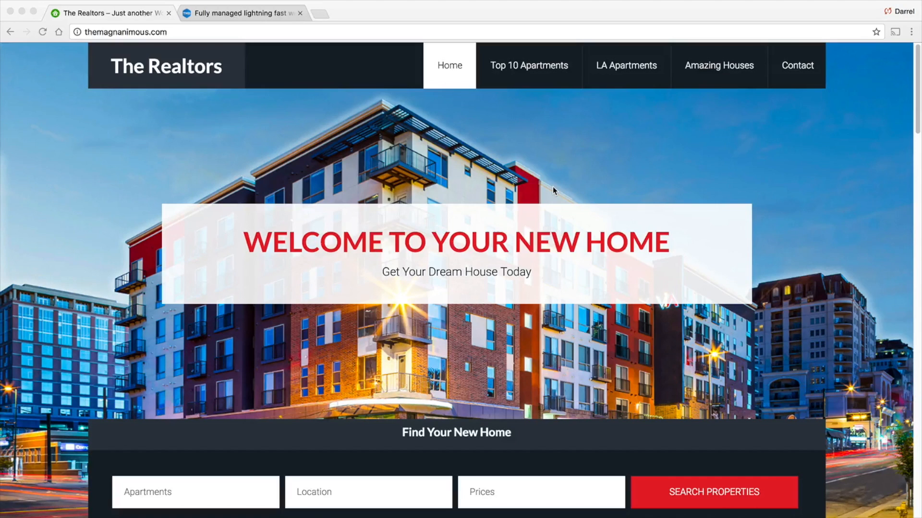
- Switch to the TMD Hosting tab and open the cloud hosting plans from Cloud Sites
{"action": "left_click", "coordinate": [217, 17]}
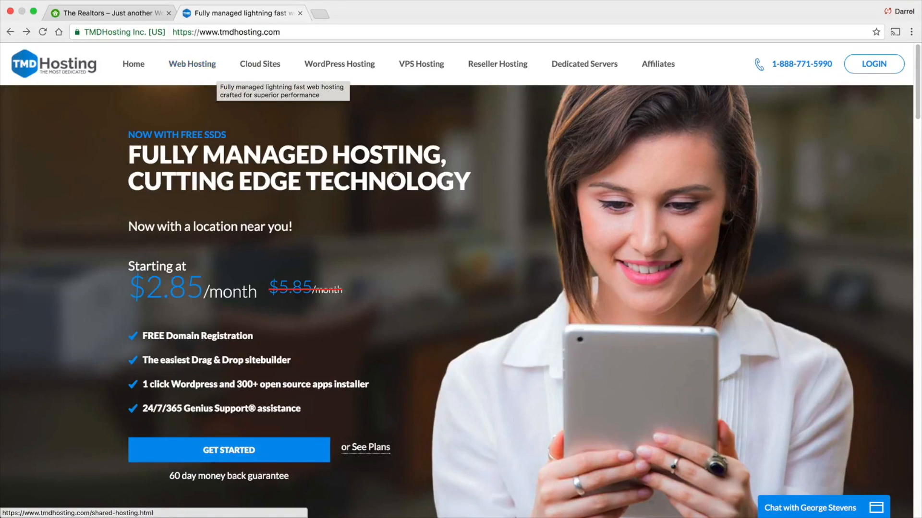
{"action": "left_click", "coordinate": [251, 71]}
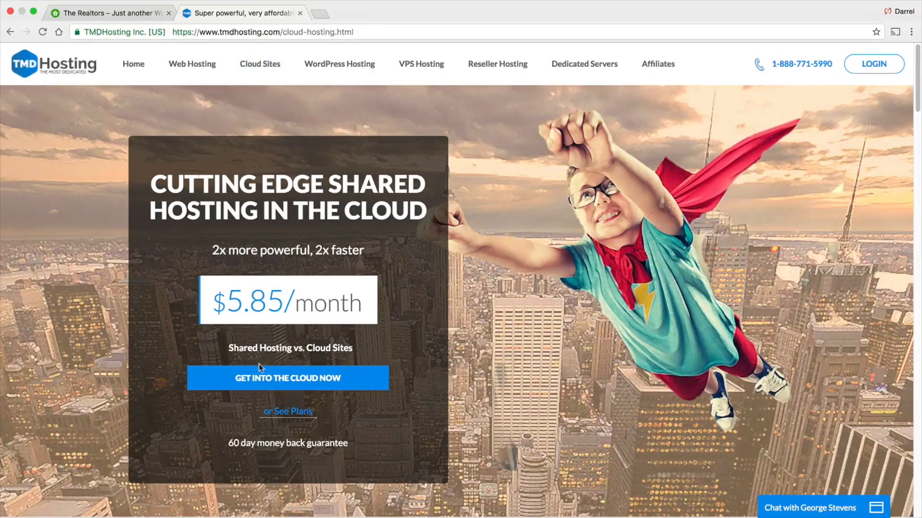
{"action": "left_click", "coordinate": [280, 383]}
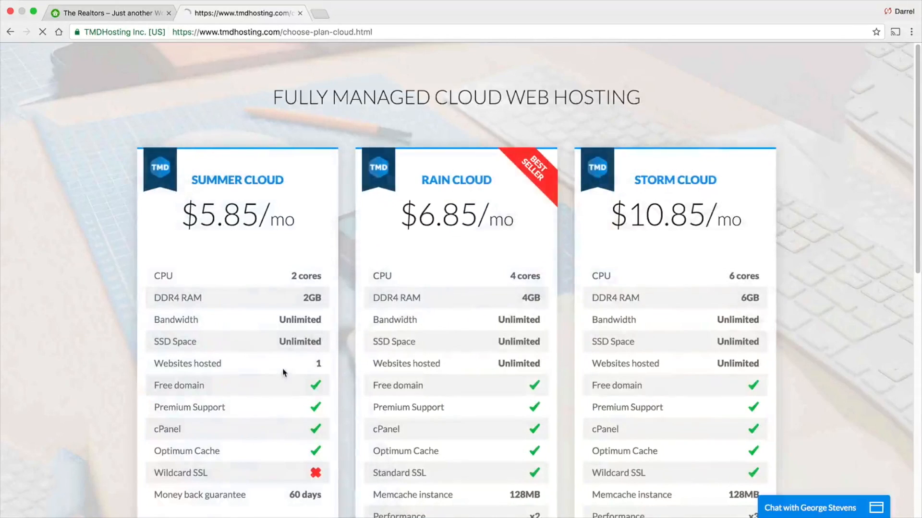
- Compare the Summer Cloud, Rain Cloud and Storm Cloud plans, highlighting the websites-hosted row and the Storm Cloud name
{"action": "scroll", "coordinate": [371, 297], "scroll_direction": "down", "scroll_amount": 1}
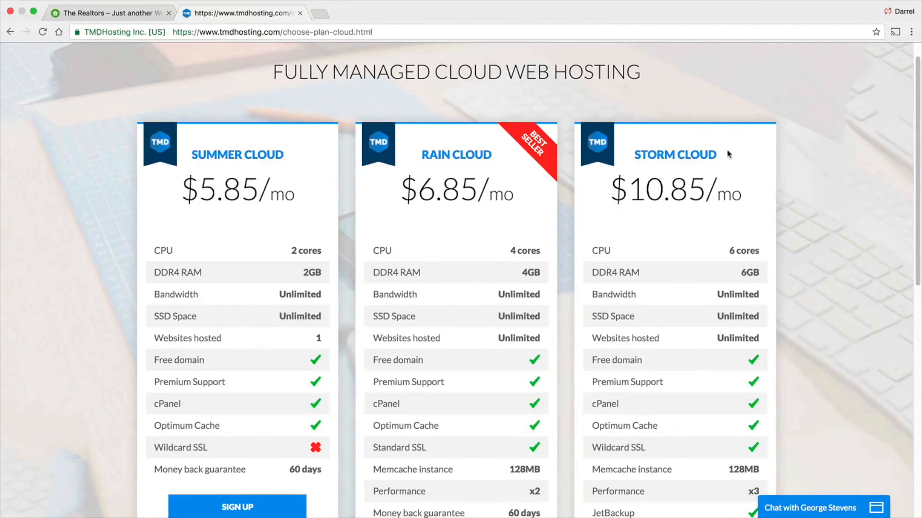
{"action": "scroll", "coordinate": [552, 221], "scroll_direction": "down", "scroll_amount": 1}
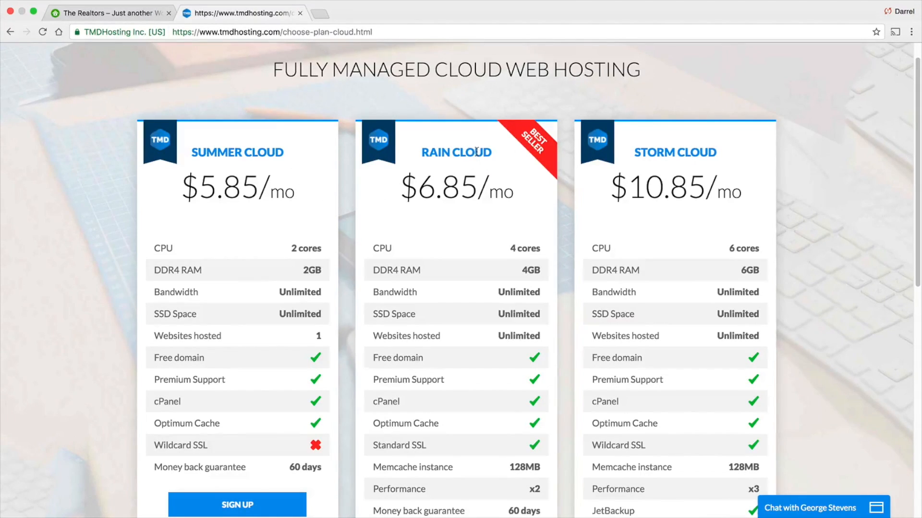
{"action": "left_click_drag", "start_coordinate": [369, 339], "coordinate": [447, 335]}
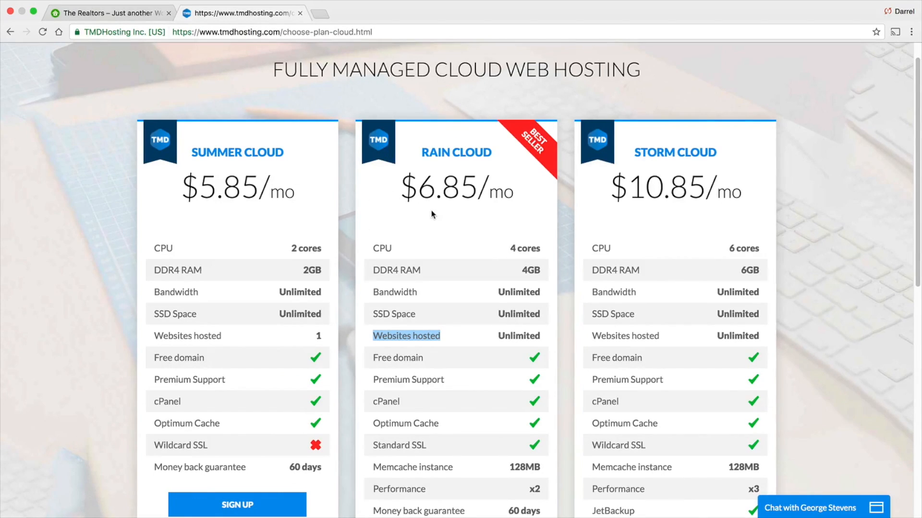
{"action": "scroll", "coordinate": [431, 211], "scroll_direction": "down", "scroll_amount": 1}
{"action": "left_click_drag", "start_coordinate": [633, 149], "coordinate": [718, 149]}
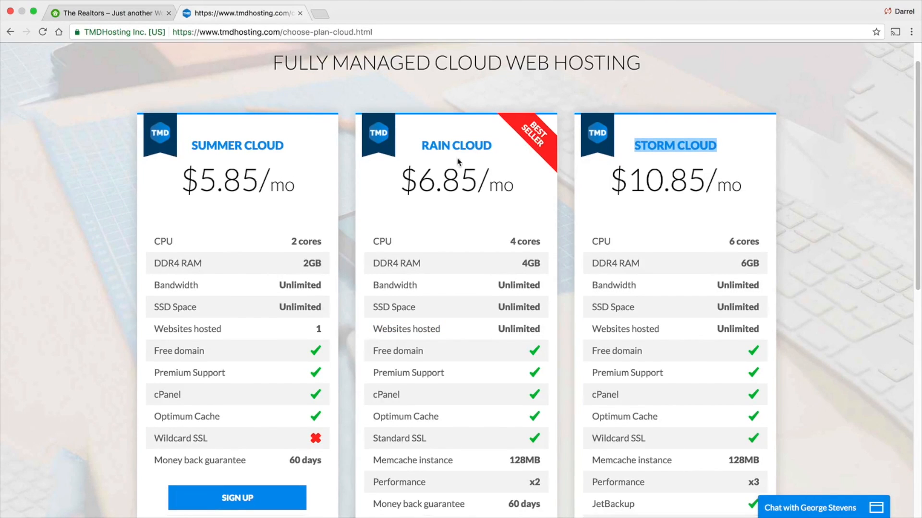
{"action": "scroll", "coordinate": [482, 144], "scroll_direction": "down", "scroll_amount": 5}
{"action": "scroll", "coordinate": [481, 144], "scroll_direction": "down", "scroll_amount": 1}
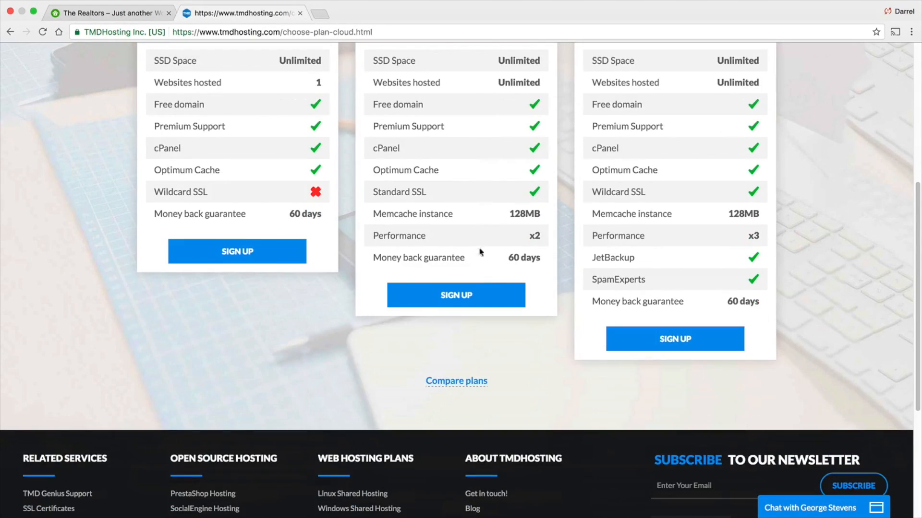
- Sign up for the Rain Cloud plan and register the free domain ilovekyloren.com
{"action": "left_click", "coordinate": [467, 297]}
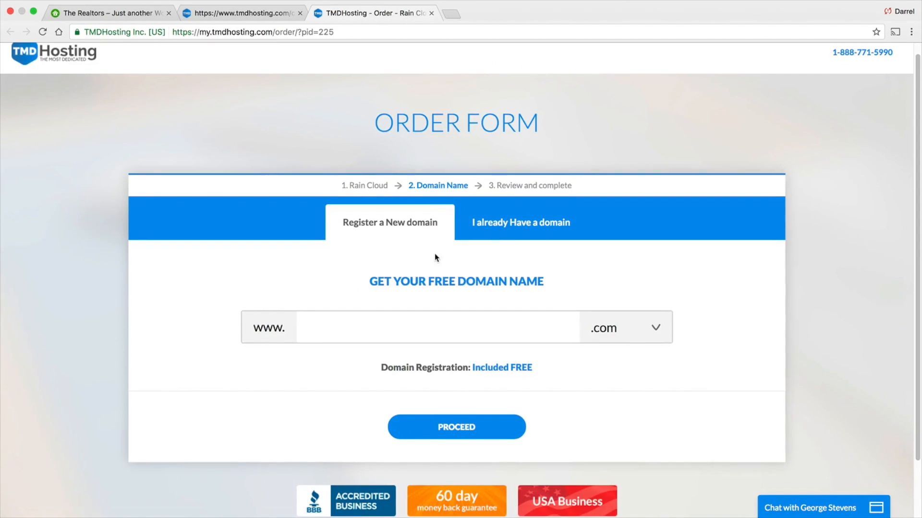
{"action": "scroll", "coordinate": [435, 254], "scroll_direction": "down", "scroll_amount": 2}
{"action": "left_click", "coordinate": [468, 274]}
{"action": "type", "text": "ilovekyloren"}
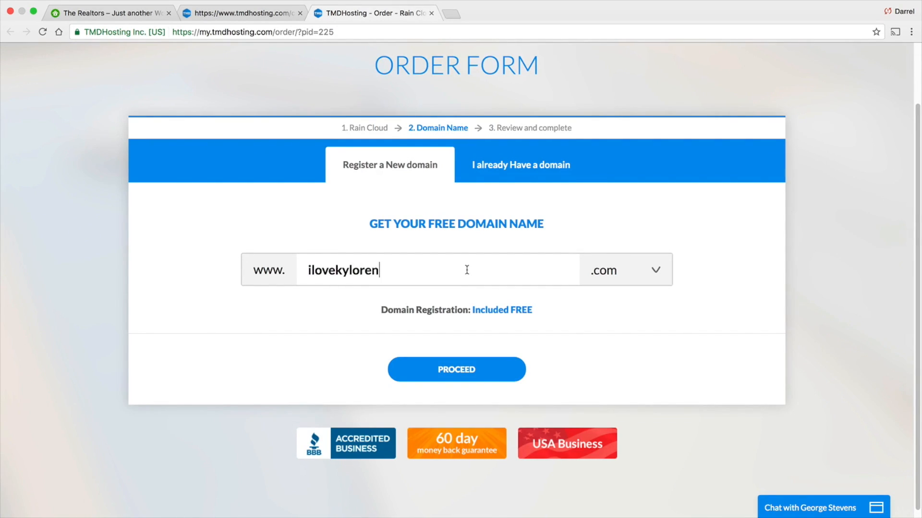
{"action": "left_click", "coordinate": [475, 365]}
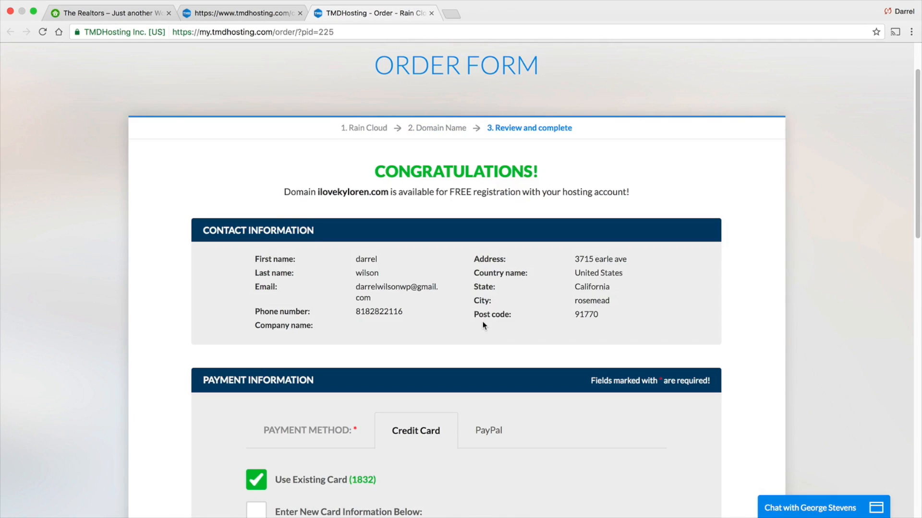
- Review the order's contact details and switch the payment method to PayPal and back to Credit Card
{"action": "scroll", "coordinate": [492, 322], "scroll_direction": "down", "scroll_amount": 1}
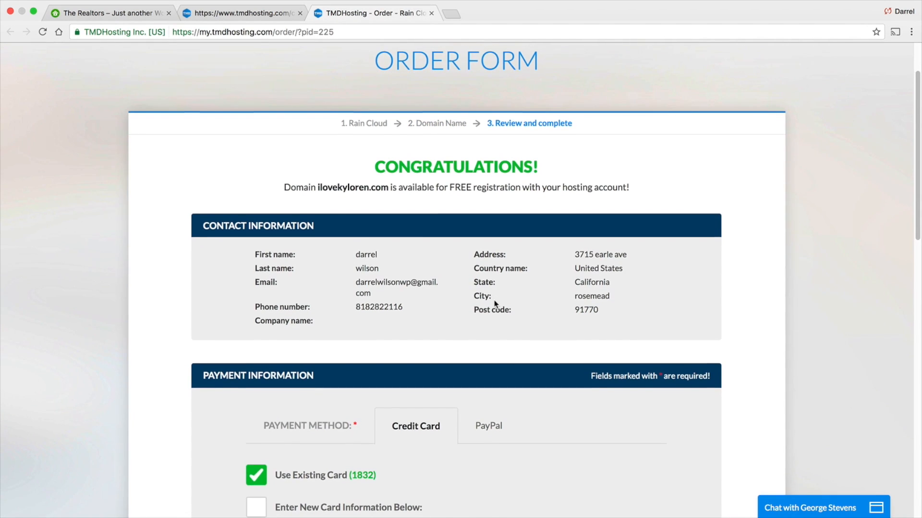
{"action": "scroll", "coordinate": [495, 301], "scroll_direction": "down", "scroll_amount": 4}
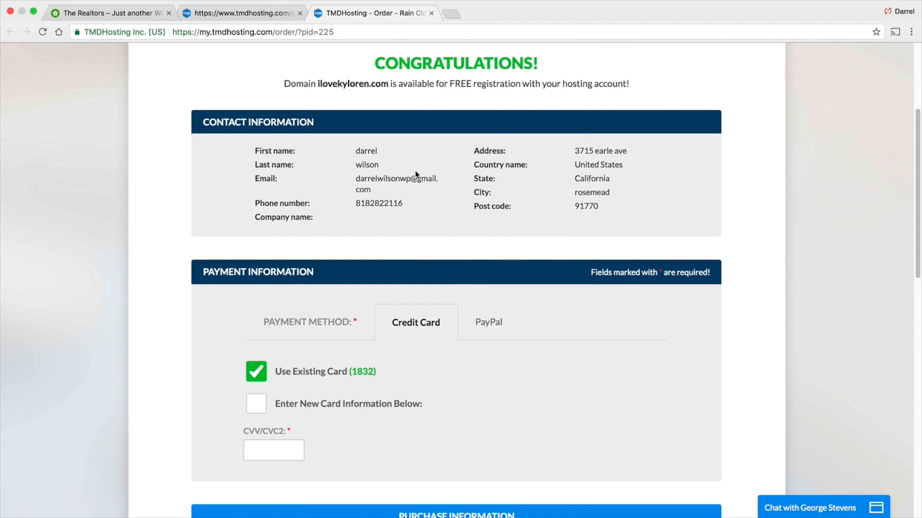
{"action": "scroll", "coordinate": [563, 274], "scroll_direction": "down", "scroll_amount": 2}
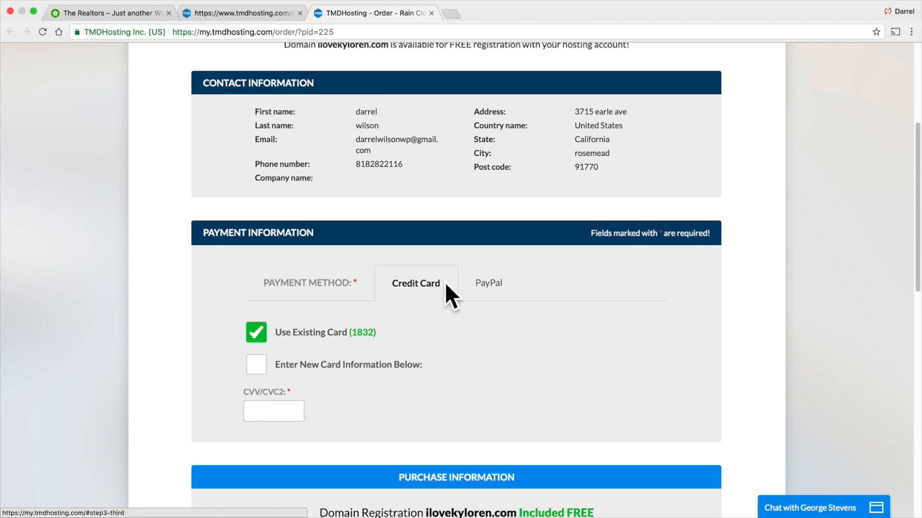
{"action": "left_click", "coordinate": [490, 285]}
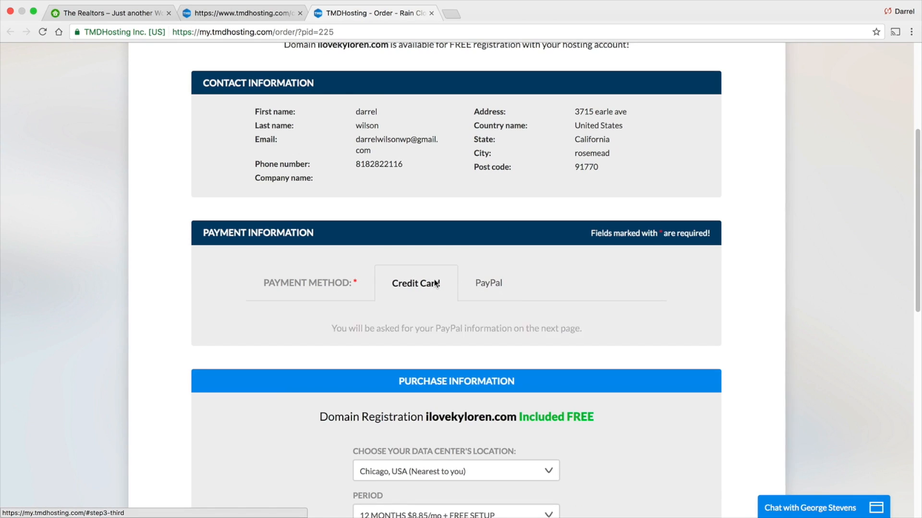
{"action": "left_click", "coordinate": [435, 283]}
- Choose to enter new card information instead of using the existing card
{"action": "scroll", "coordinate": [445, 271], "scroll_direction": "down", "scroll_amount": 1}
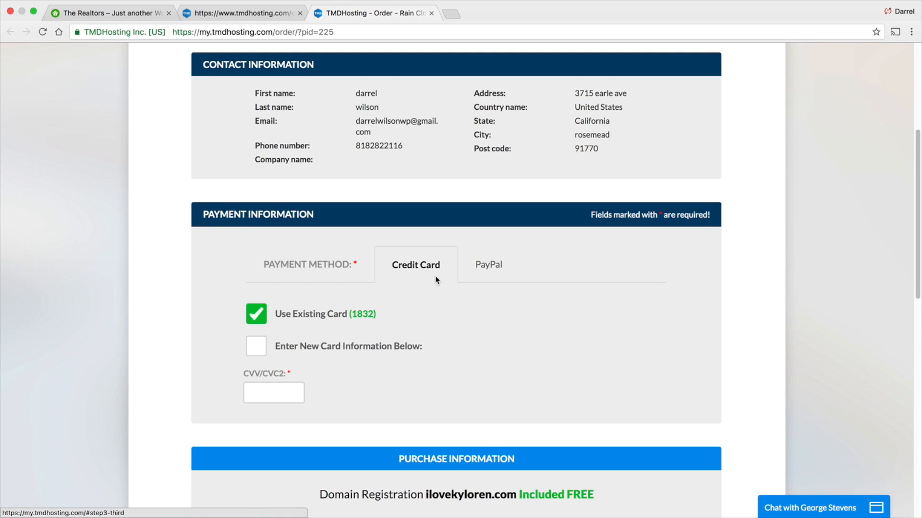
{"action": "scroll", "coordinate": [434, 281], "scroll_direction": "down", "scroll_amount": 1}
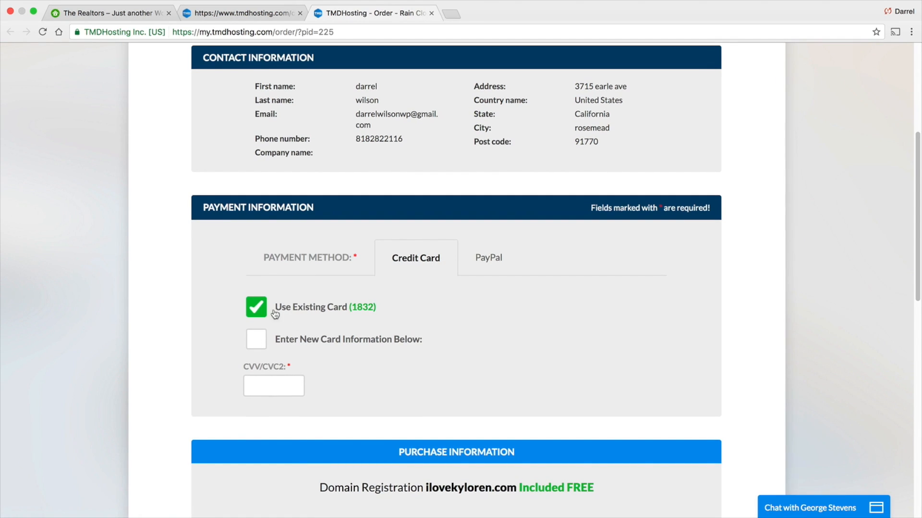
{"action": "left_click", "coordinate": [254, 341]}
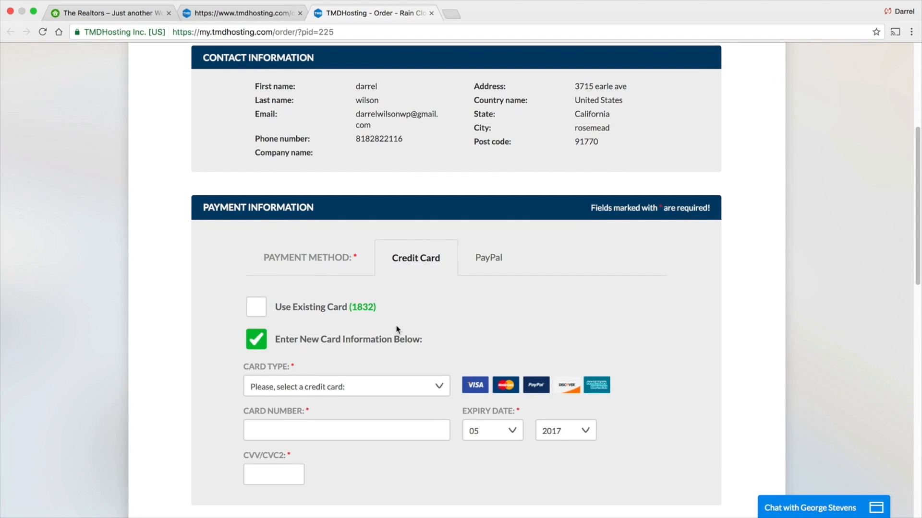
- Open the data center location options and keep Chicago, USA
{"action": "scroll", "coordinate": [401, 323], "scroll_direction": "down", "scroll_amount": 3}
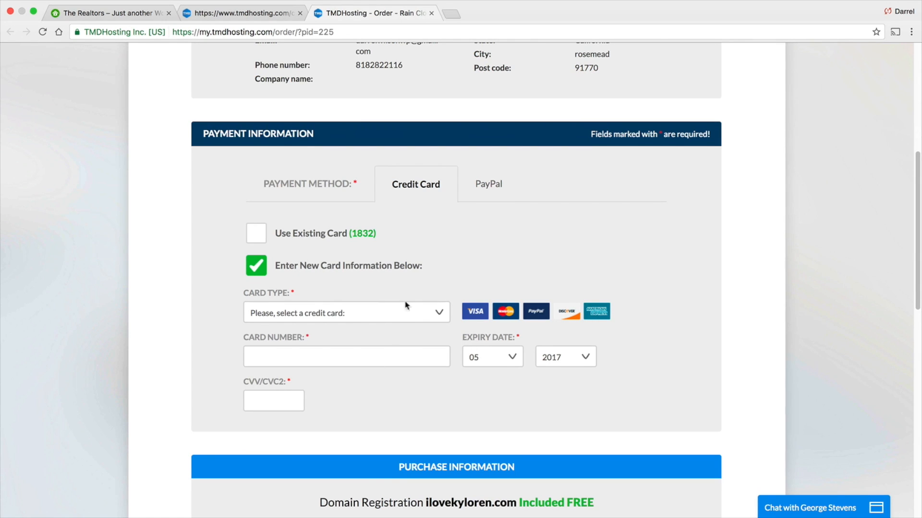
{"action": "scroll", "coordinate": [406, 306], "scroll_direction": "down", "scroll_amount": 10}
{"action": "scroll", "coordinate": [426, 286], "scroll_direction": "down", "scroll_amount": 3}
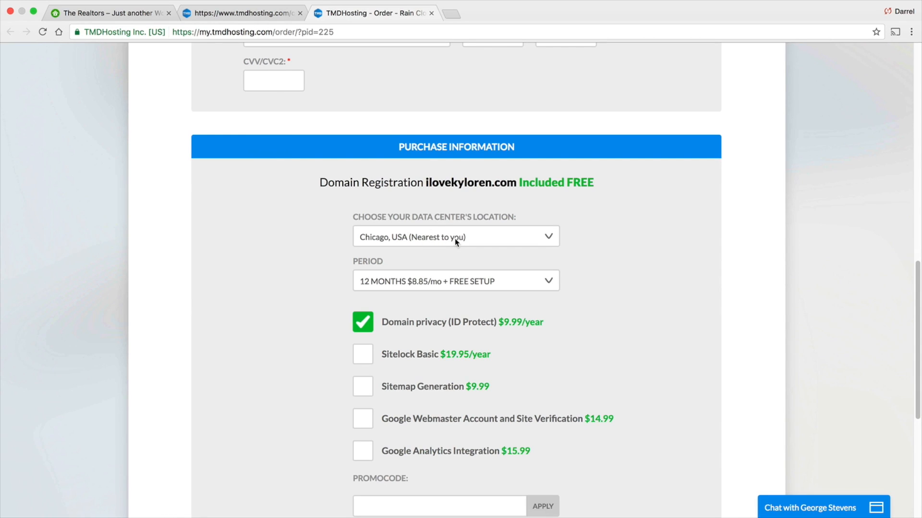
{"action": "left_click", "coordinate": [462, 235]}
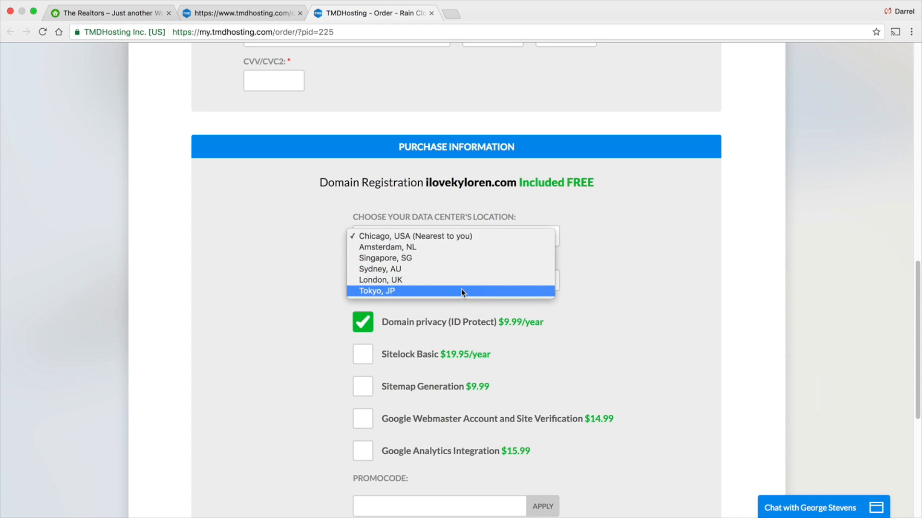
{"action": "left_click", "coordinate": [460, 234]}
- Open the billing period options and keep 12 months at $8.85/mo
{"action": "scroll", "coordinate": [490, 233], "scroll_direction": "down", "scroll_amount": 1}
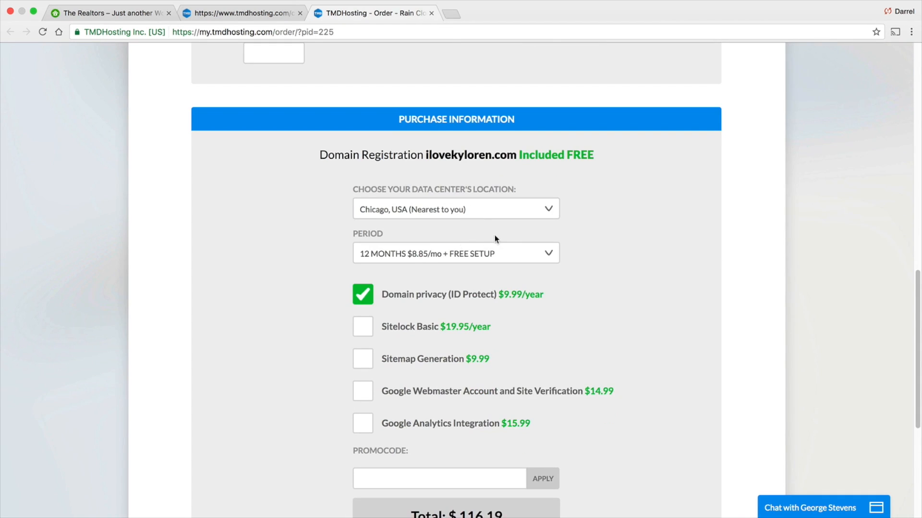
{"action": "scroll", "coordinate": [496, 238], "scroll_direction": "down", "scroll_amount": 1}
{"action": "left_click", "coordinate": [449, 230]}
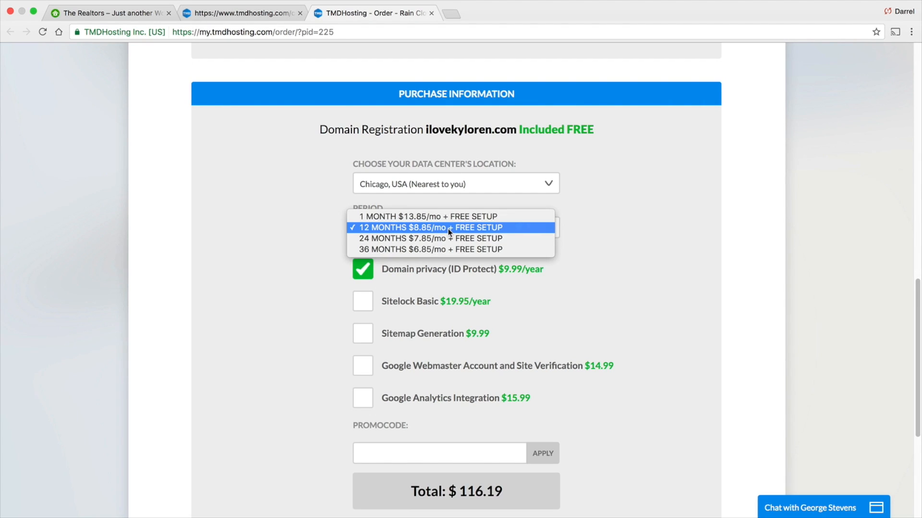
{"action": "left_click", "coordinate": [448, 228]}
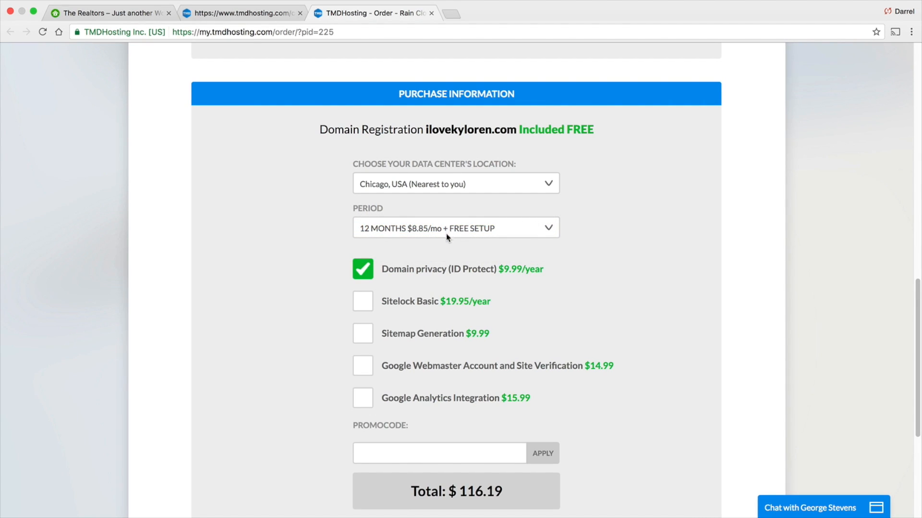
- Enter the advertised promo code in the promo code field and apply it
{"action": "scroll", "coordinate": [331, 226], "scroll_direction": "down", "scroll_amount": 3}
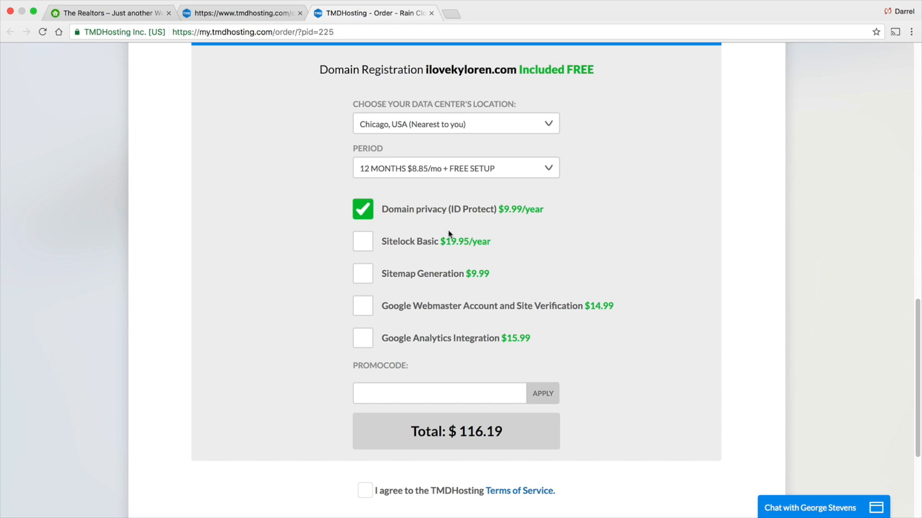
{"action": "scroll", "coordinate": [453, 223], "scroll_direction": "down", "scroll_amount": 1}
{"action": "scroll", "coordinate": [451, 224], "scroll_direction": "down", "scroll_amount": 5}
{"action": "left_click", "coordinate": [457, 280]}
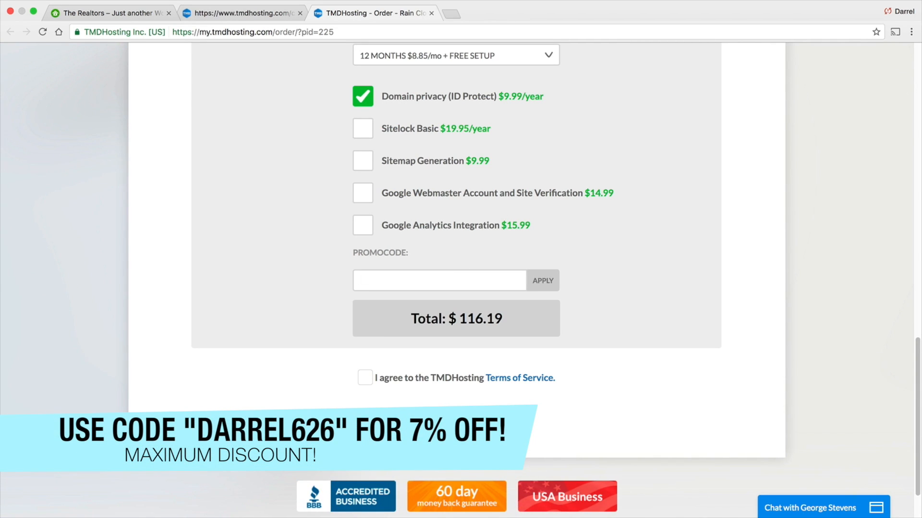
{"action": "type", "text": "DARREL626"}
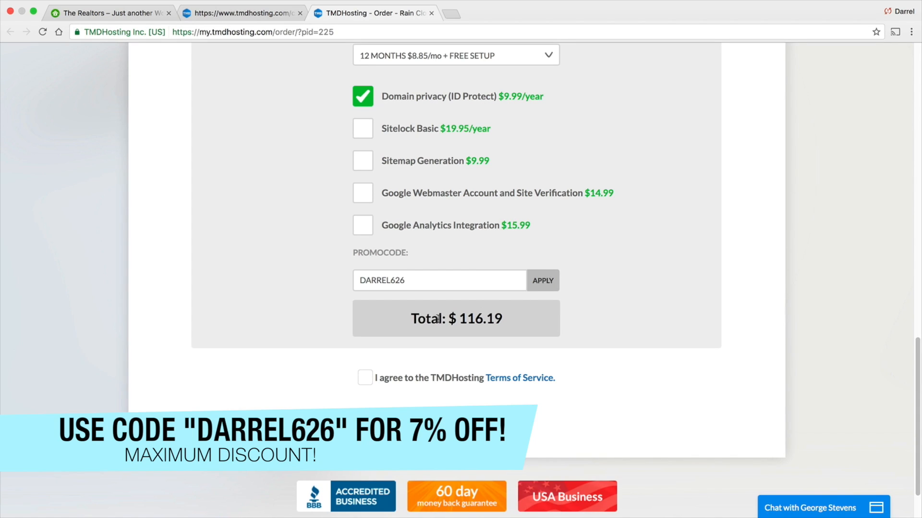
{"action": "left_click", "coordinate": [541, 286]}
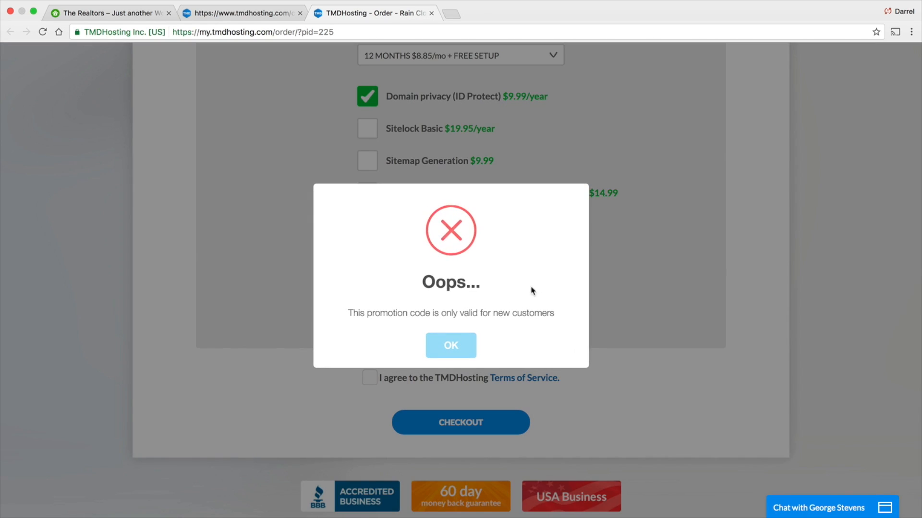
- Highlight the entered promo code and scroll down to the Checkout button
{"action": "left_click", "coordinate": [455, 345]}
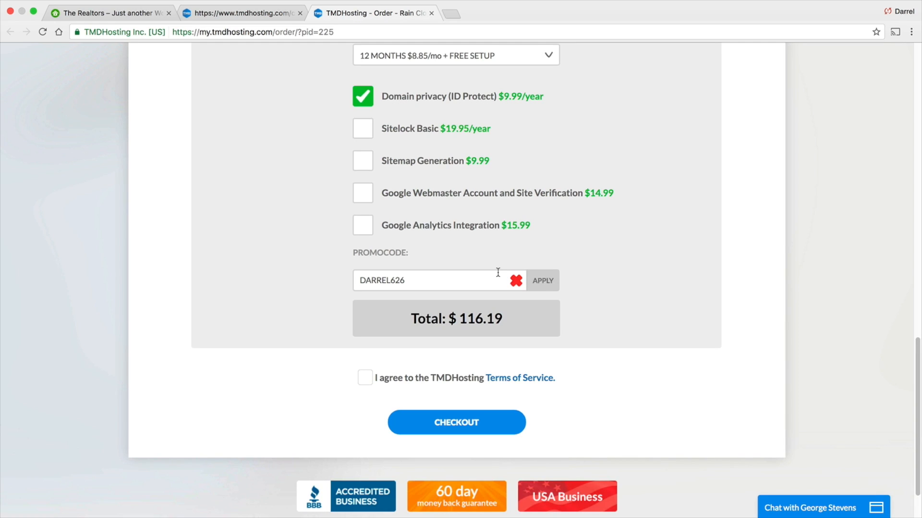
{"action": "left_click_drag", "start_coordinate": [494, 276], "coordinate": [341, 282]}
{"action": "scroll", "coordinate": [417, 279], "scroll_direction": "down", "scroll_amount": 3}
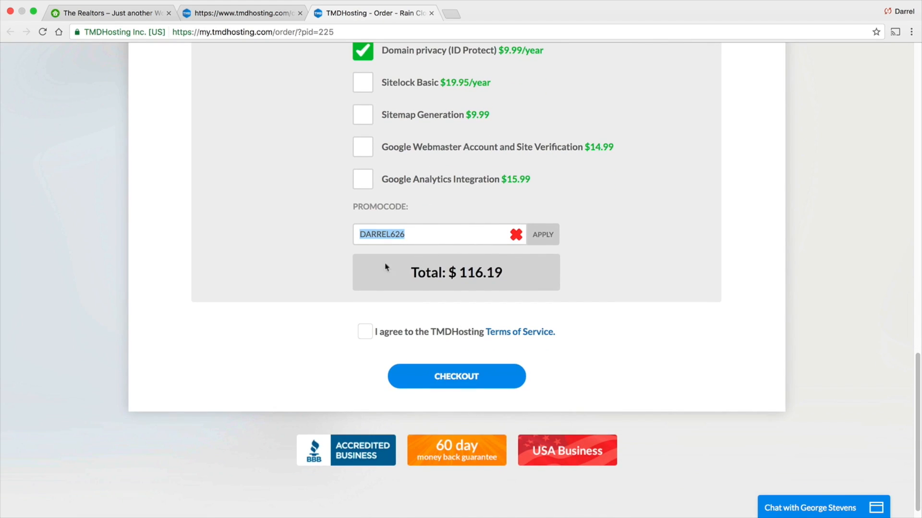
- Accept the TMDHosting Terms of Service, open the terms page in a new tab to review it, and close it
{"action": "left_click", "coordinate": [364, 331]}
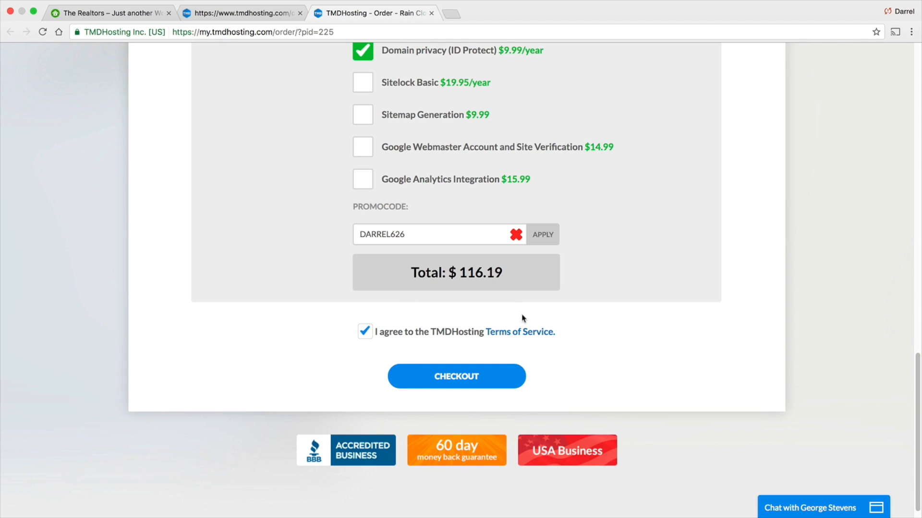
{"action": "left_click", "coordinate": [526, 333]}
{"action": "scroll", "coordinate": [495, 206], "scroll_direction": "down", "scroll_amount": 9}
{"action": "scroll", "coordinate": [496, 205], "scroll_direction": "up", "scroll_amount": 9}
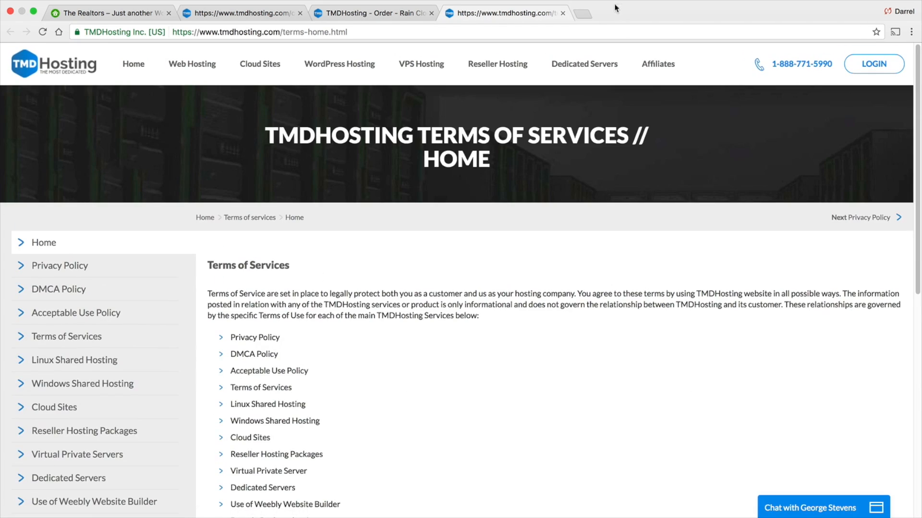
{"action": "left_click", "coordinate": [562, 13]}
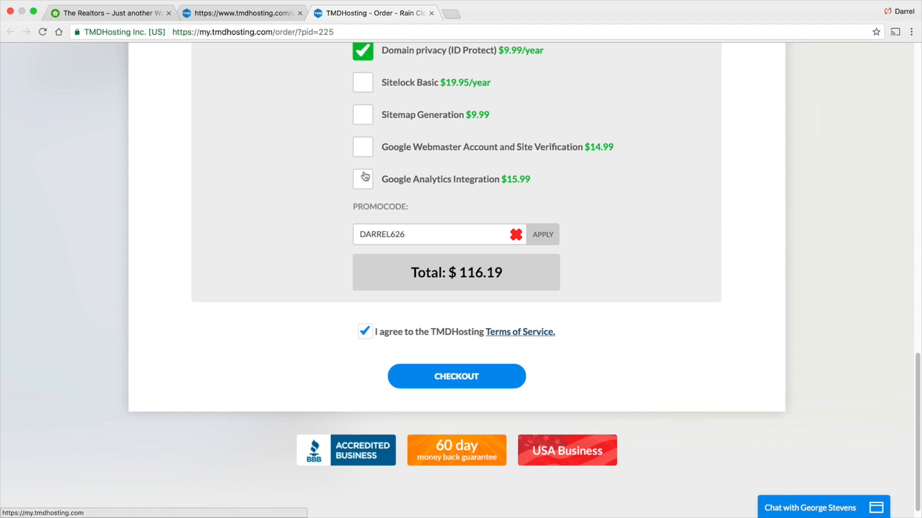
- Close the order tab, return to the cloud hosting page and log in to the TMD Hosting client area
{"action": "left_click", "coordinate": [431, 13]}
{"action": "scroll", "coordinate": [643, 222], "scroll_direction": "up", "scroll_amount": 5}
{"action": "left_click", "coordinate": [10, 32]}
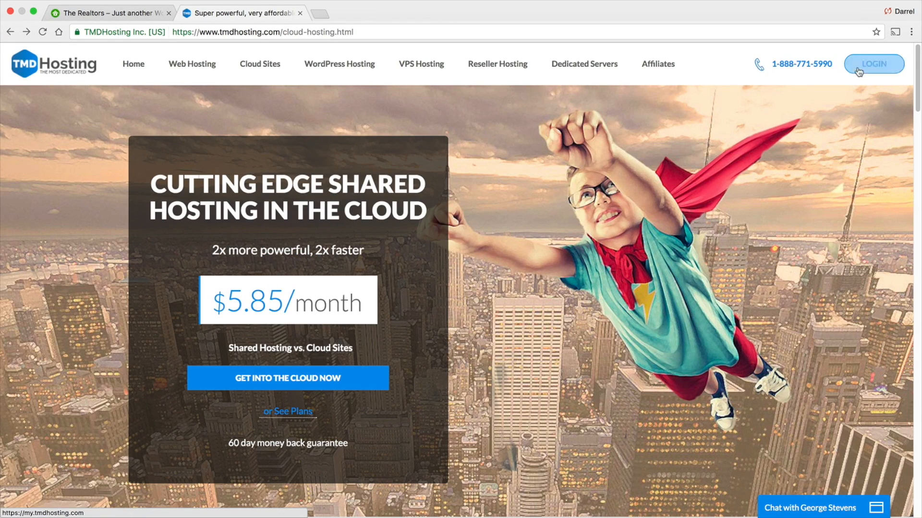
{"action": "left_click", "coordinate": [873, 64]}
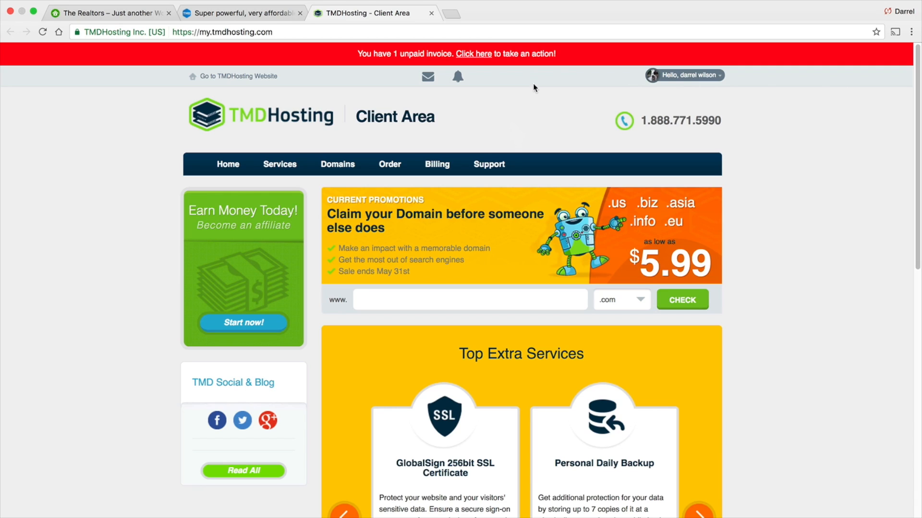
- In the client area's cPanel Login box, select the hosting account and log in to cPanel
{"action": "scroll", "coordinate": [620, 112], "scroll_direction": "down", "scroll_amount": 1}
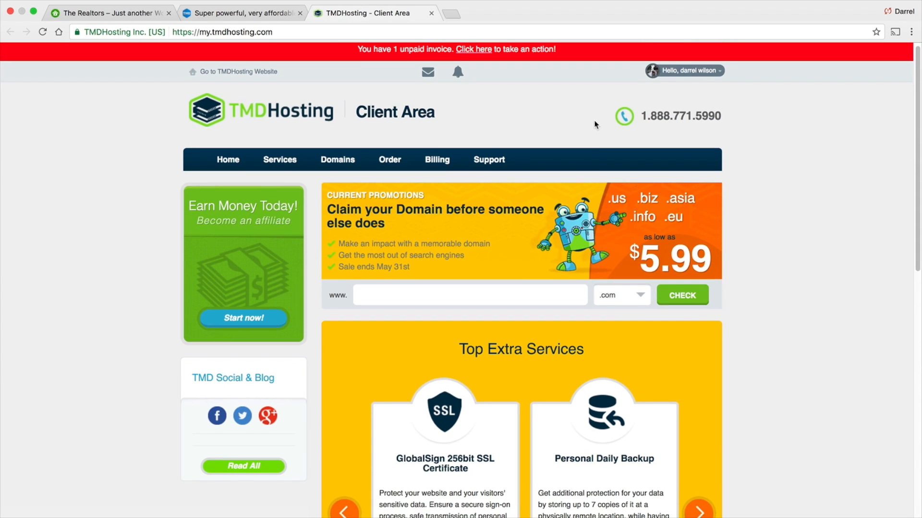
{"action": "scroll", "coordinate": [594, 120], "scroll_direction": "down", "scroll_amount": 3}
{"action": "scroll", "coordinate": [607, 95], "scroll_direction": "down", "scroll_amount": 8}
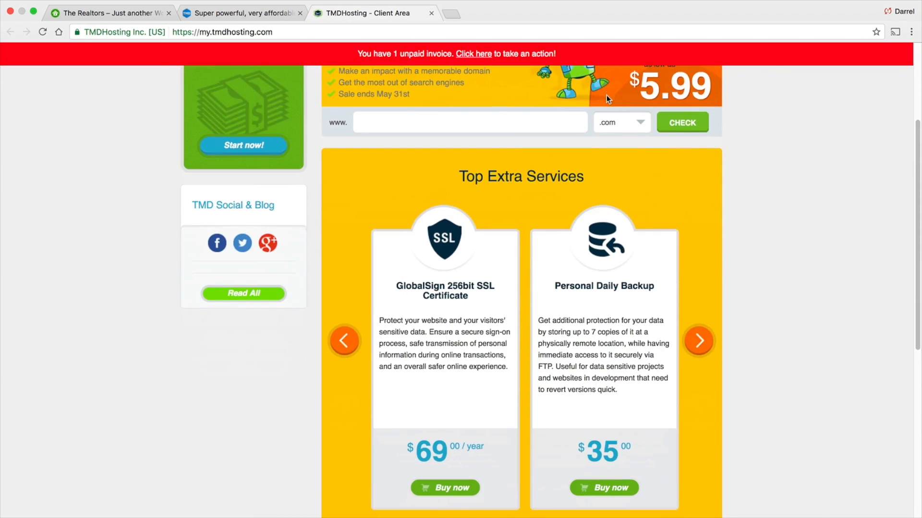
{"action": "scroll", "coordinate": [631, 164], "scroll_direction": "down", "scroll_amount": 3}
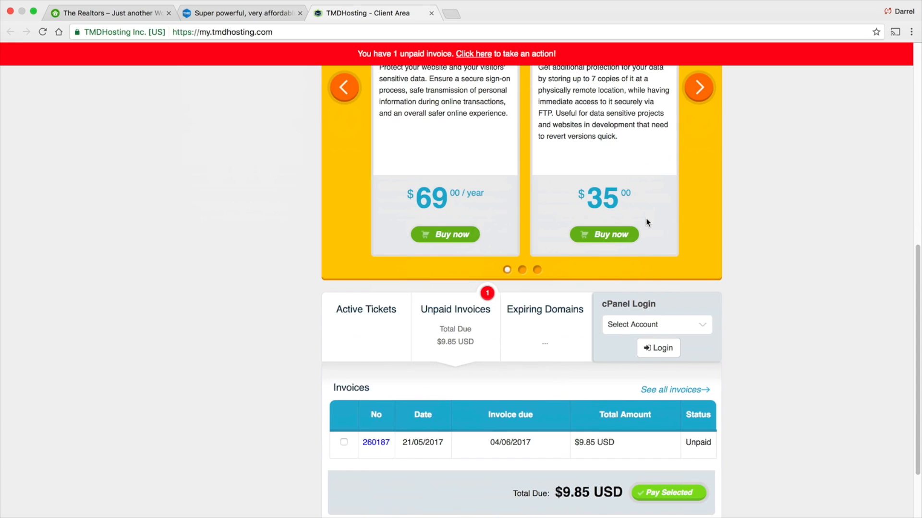
{"action": "left_click", "coordinate": [641, 324]}
{"action": "left_click", "coordinate": [644, 346]}
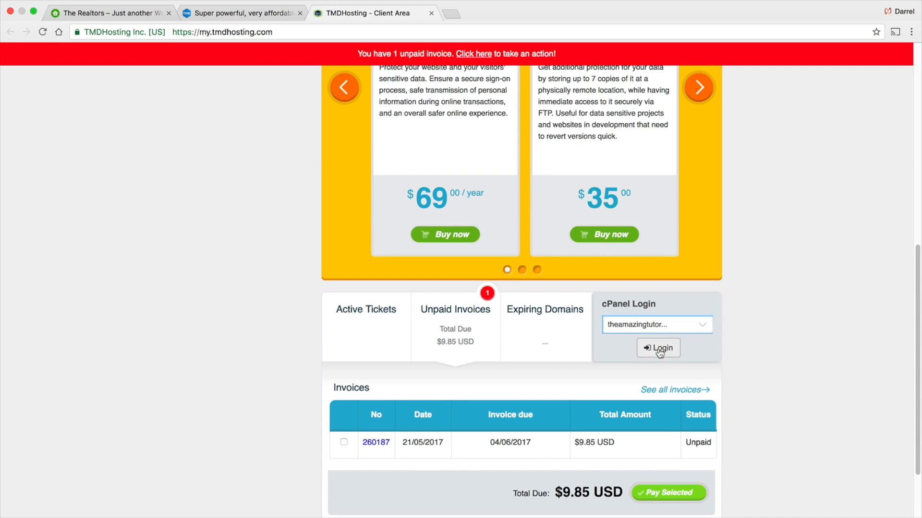
{"action": "left_click", "coordinate": [657, 351]}
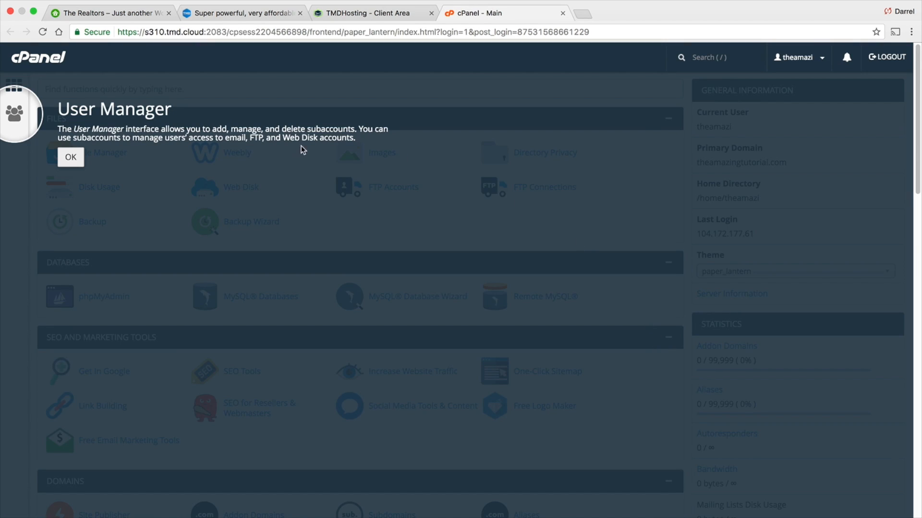
- Dismiss the User Manager tip and browse the cPanel tools and account statistics
{"action": "left_click", "coordinate": [71, 157]}
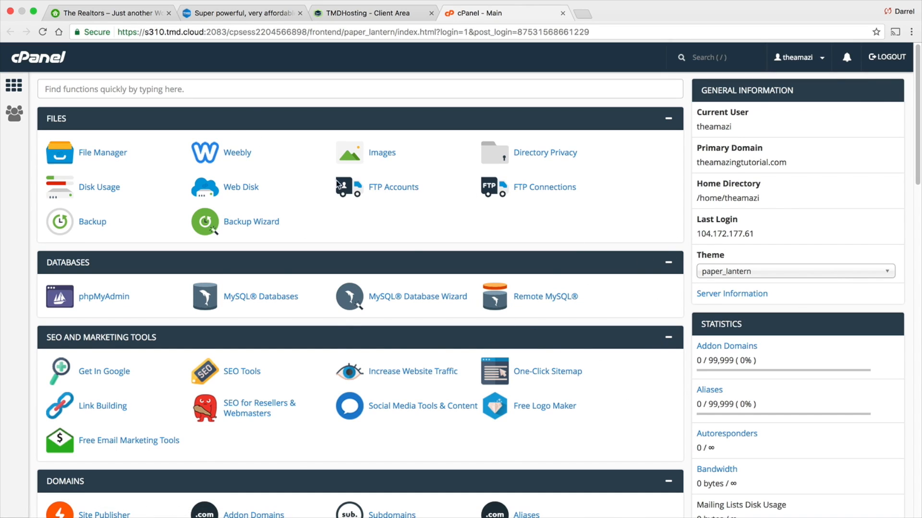
{"action": "scroll", "coordinate": [479, 283], "scroll_direction": "down", "scroll_amount": 2}
{"action": "scroll", "coordinate": [479, 283], "scroll_direction": "down", "scroll_amount": 2}
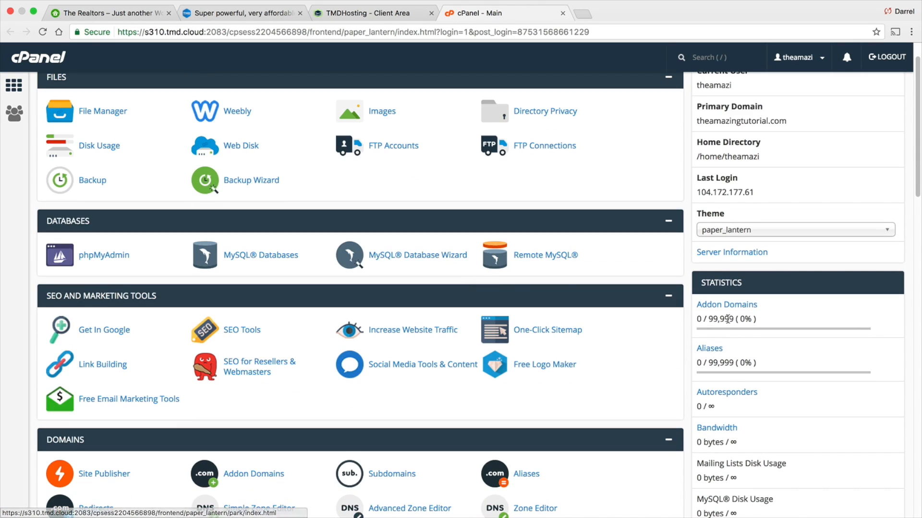
{"action": "left_click_drag", "start_coordinate": [758, 320], "coordinate": [705, 319]}
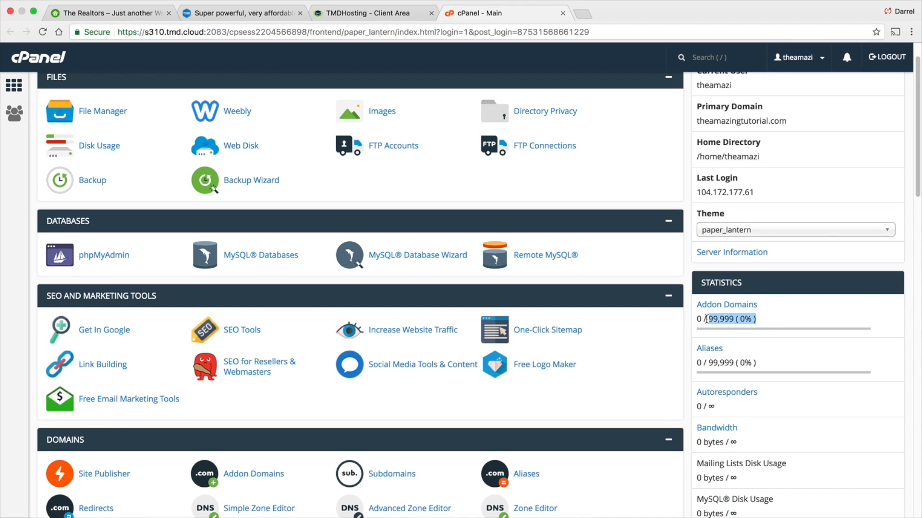
{"action": "scroll", "coordinate": [717, 343], "scroll_direction": "up", "scroll_amount": 3}
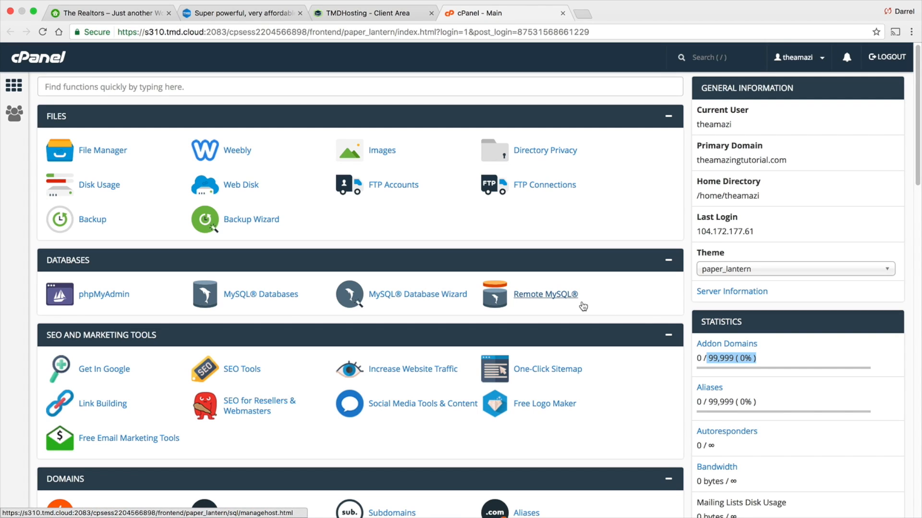
{"action": "scroll", "coordinate": [376, 242], "scroll_direction": "down", "scroll_amount": 3}
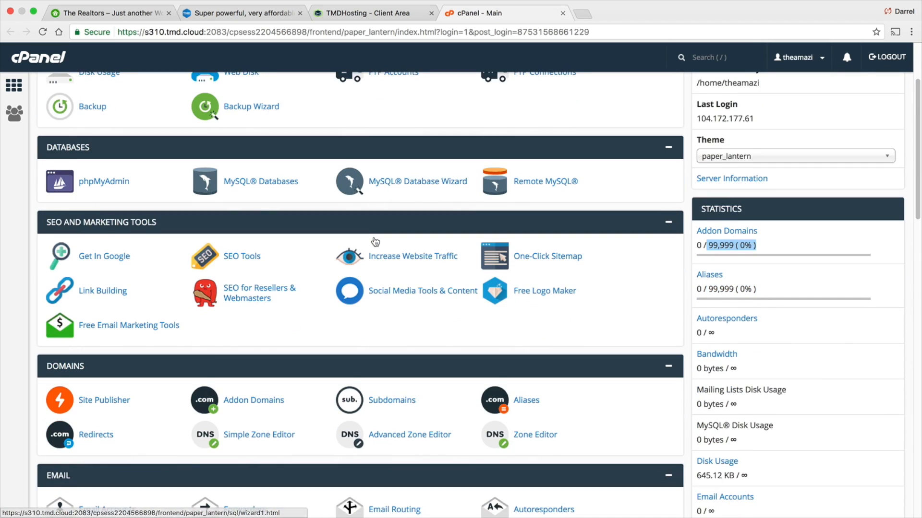
{"action": "scroll", "coordinate": [375, 241], "scroll_direction": "down", "scroll_amount": 7}
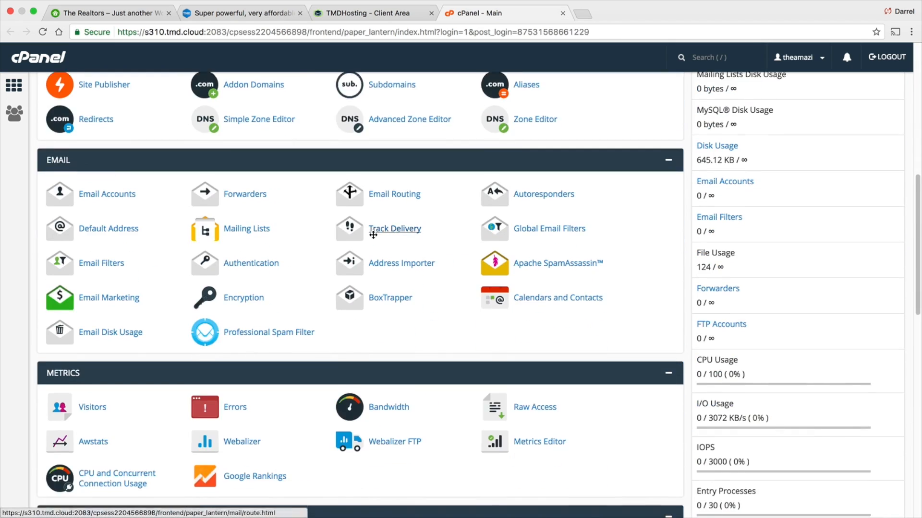
{"action": "scroll", "coordinate": [373, 235], "scroll_direction": "down", "scroll_amount": 7}
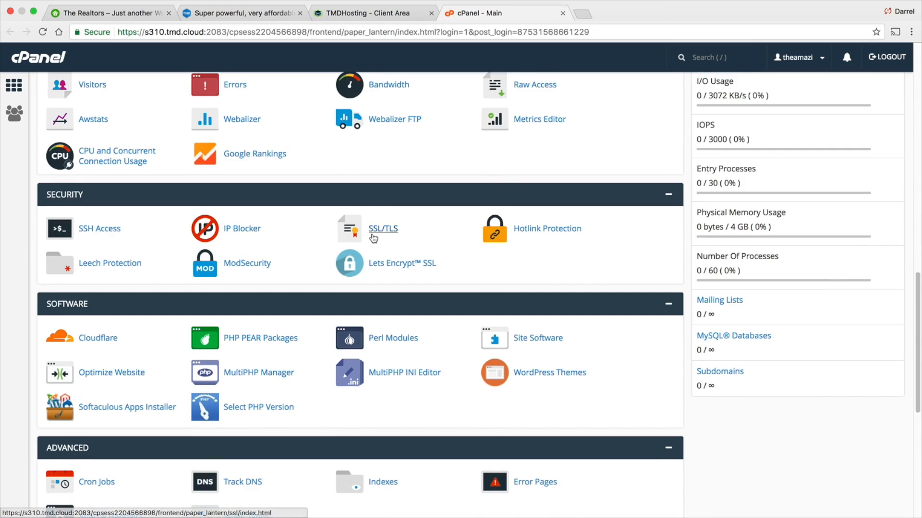
{"action": "scroll", "coordinate": [373, 238], "scroll_direction": "down", "scroll_amount": 7}
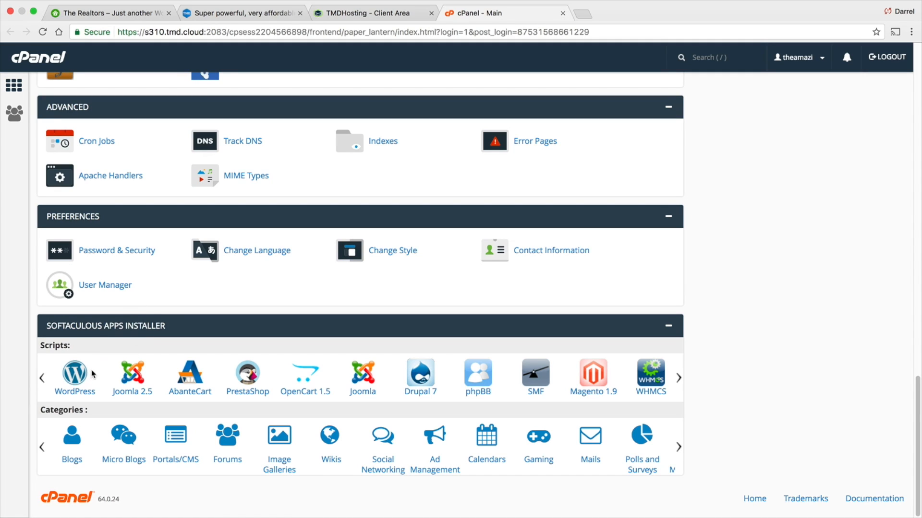
- Open WordPress in the Softaculous apps installer and start a new installation
{"action": "left_click", "coordinate": [76, 378]}
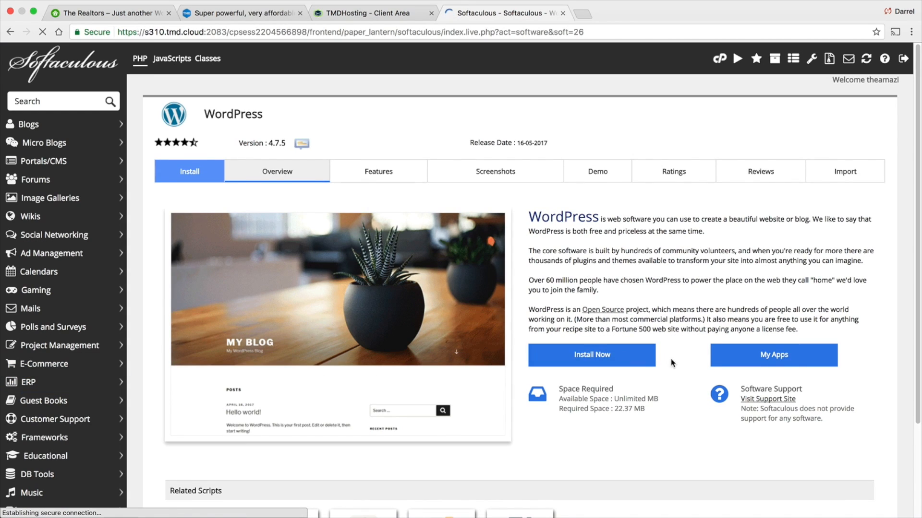
{"action": "left_click", "coordinate": [595, 358]}
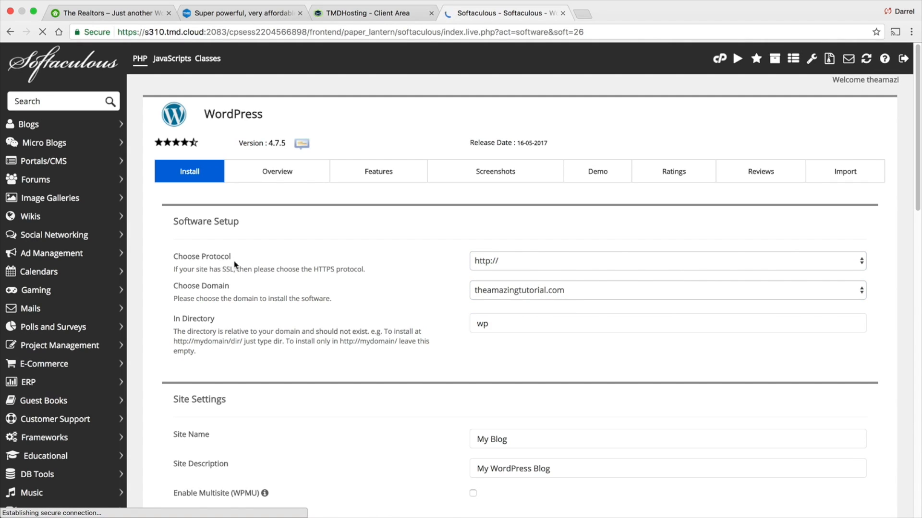
{"action": "scroll", "coordinate": [603, 347], "scroll_direction": "down", "scroll_amount": 1}
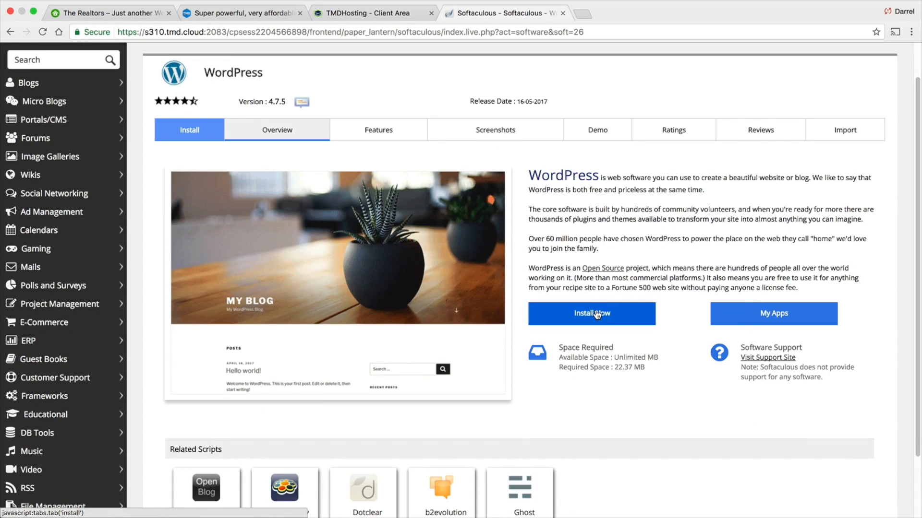
{"action": "left_click", "coordinate": [596, 314]}
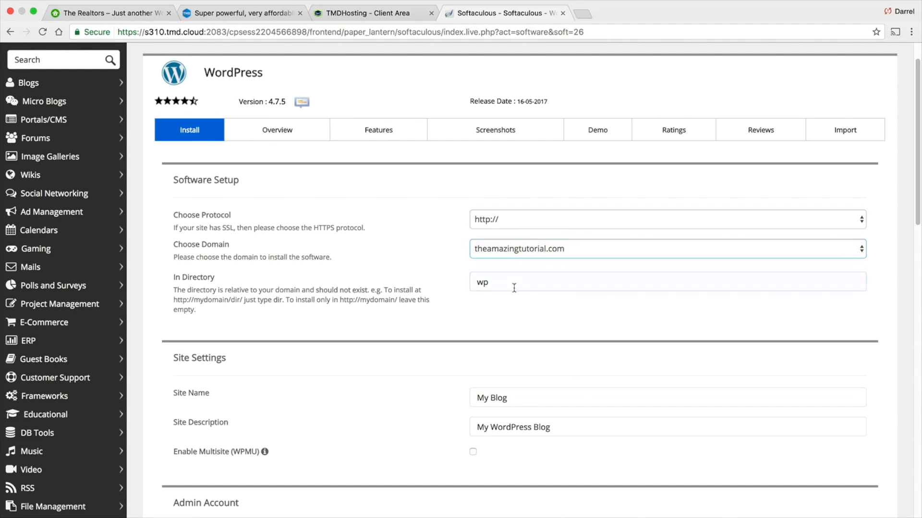
- Clear the installation directory so WordPress installs at the domain root
{"action": "left_click", "coordinate": [181, 280]}
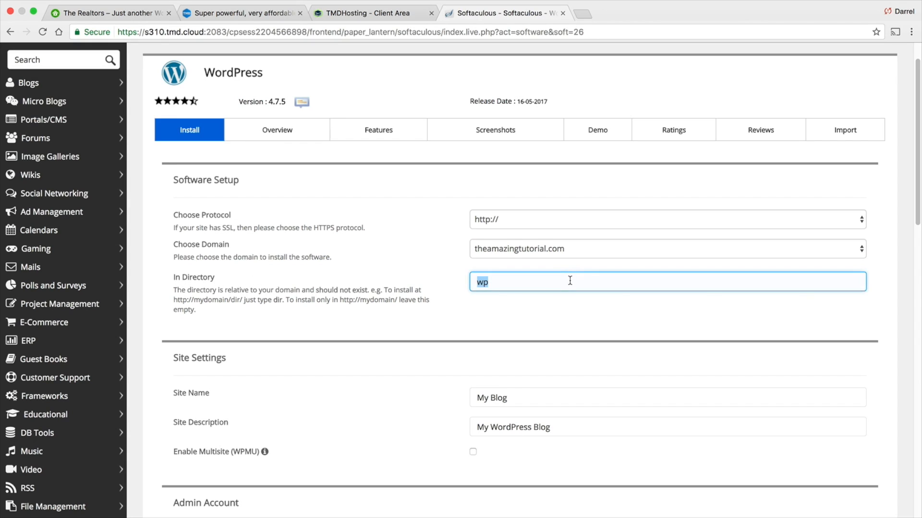
{"action": "key", "text": "BackSpace"}
{"action": "scroll", "coordinate": [554, 297], "scroll_direction": "down", "scroll_amount": 5}
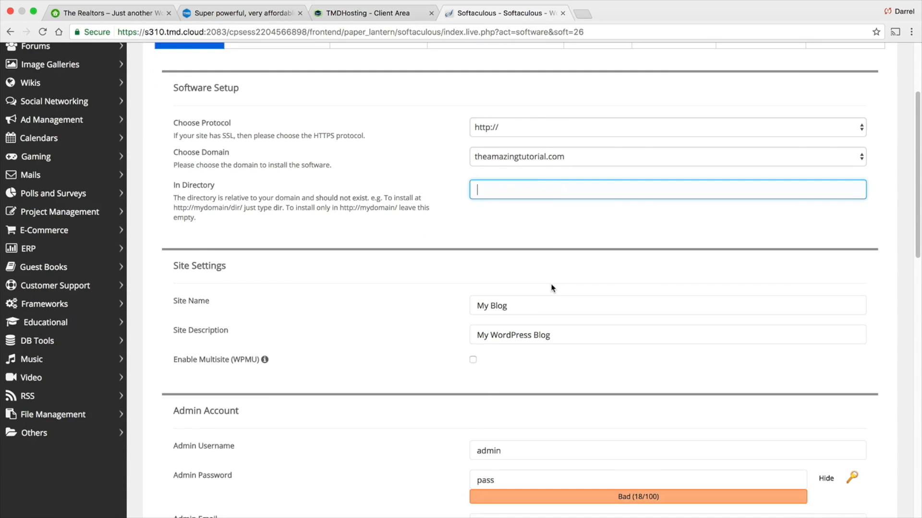
- Review the site name, site description, admin username and admin email fields
{"action": "left_click_drag", "start_coordinate": [559, 267], "coordinate": [465, 265]}
{"action": "scroll", "coordinate": [466, 261], "scroll_direction": "down", "scroll_amount": 1}
{"action": "left_click_drag", "start_coordinate": [550, 267], "coordinate": [489, 267]}
{"action": "scroll", "coordinate": [485, 269], "scroll_direction": "down", "scroll_amount": 4}
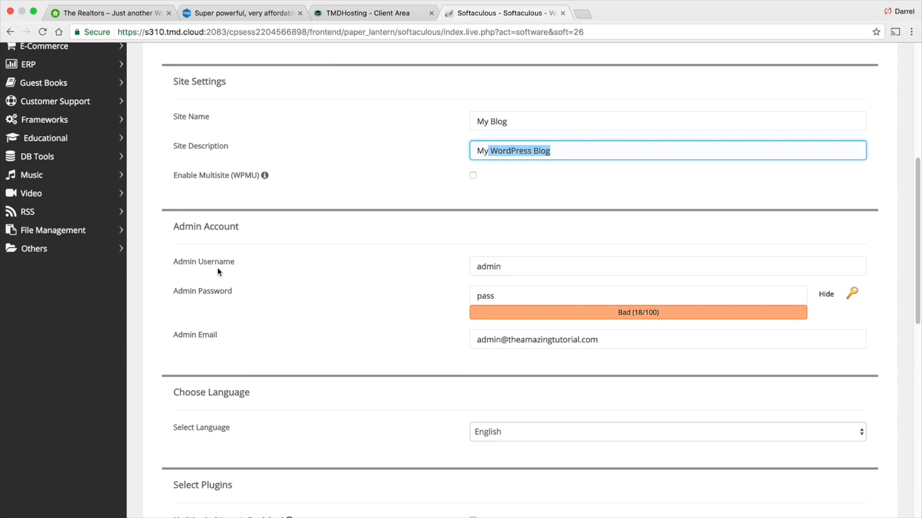
{"action": "left_click_drag", "start_coordinate": [527, 266], "coordinate": [469, 266]}
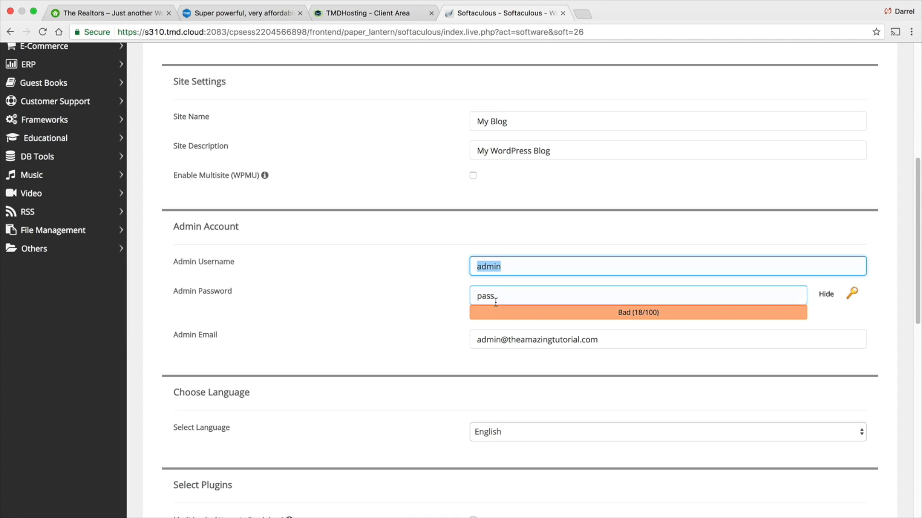
{"action": "scroll", "coordinate": [513, 282], "scroll_direction": "down", "scroll_amount": 1}
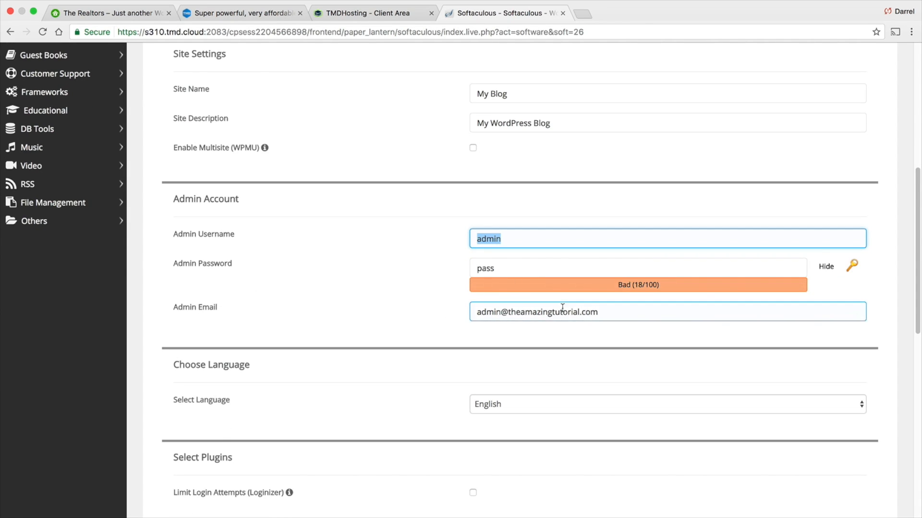
{"action": "left_click_drag", "start_coordinate": [607, 312], "coordinate": [463, 313]}
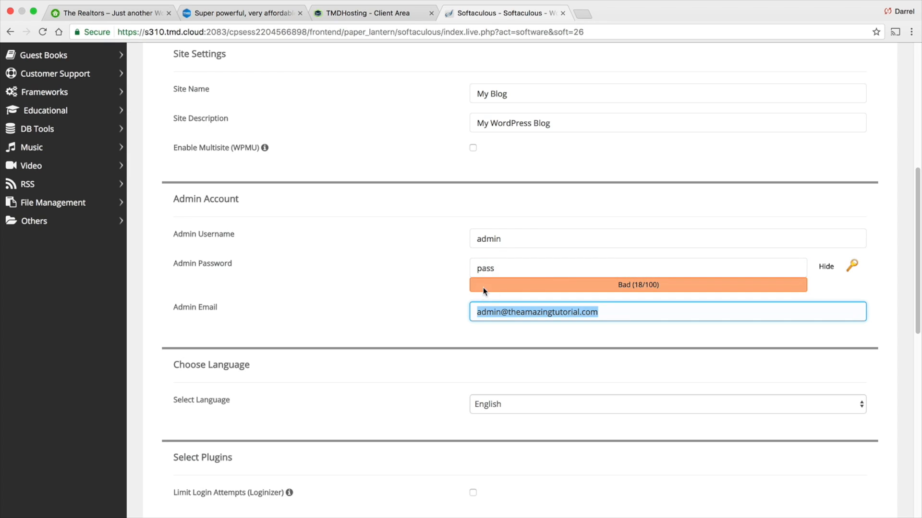
{"action": "scroll", "coordinate": [482, 287], "scroll_direction": "down", "scroll_amount": 5}
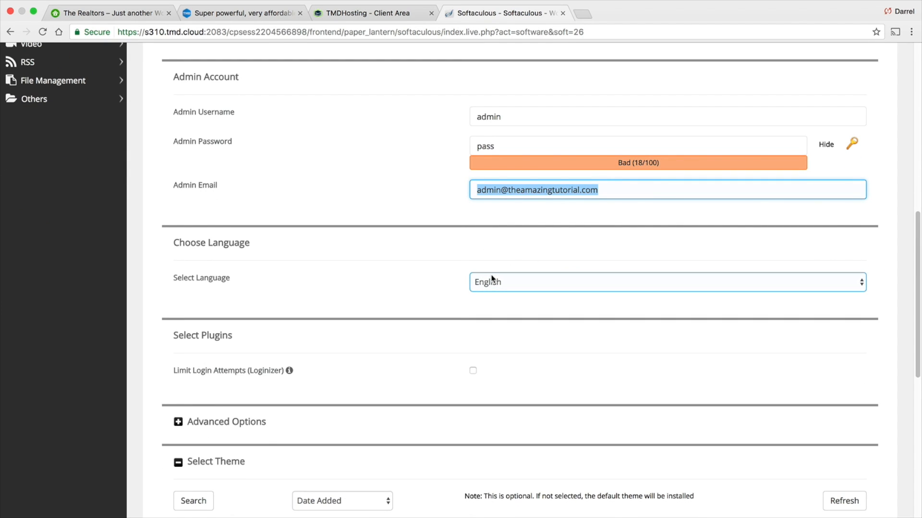
{"action": "scroll", "coordinate": [491, 276], "scroll_direction": "down", "scroll_amount": 1}
- Open the language options and keep English
{"action": "left_click", "coordinate": [497, 278]}
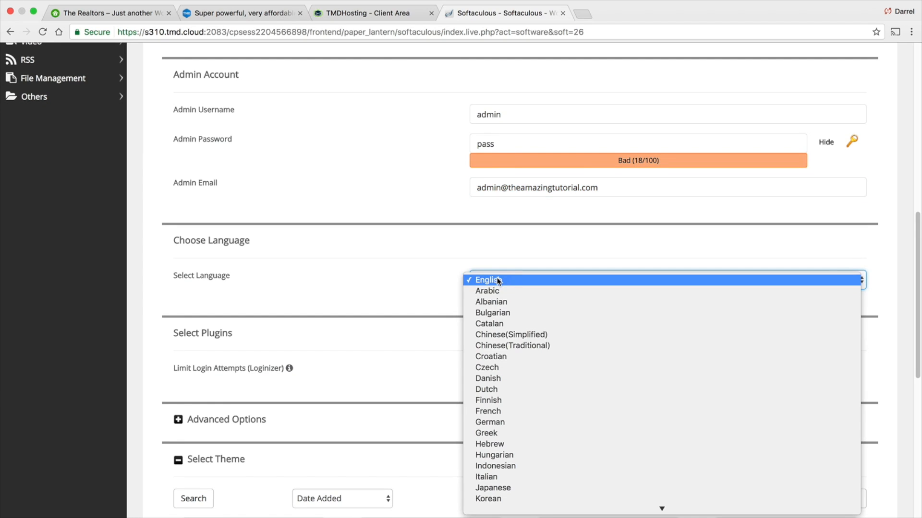
{"action": "scroll", "coordinate": [523, 403], "scroll_direction": "down", "scroll_amount": 5}
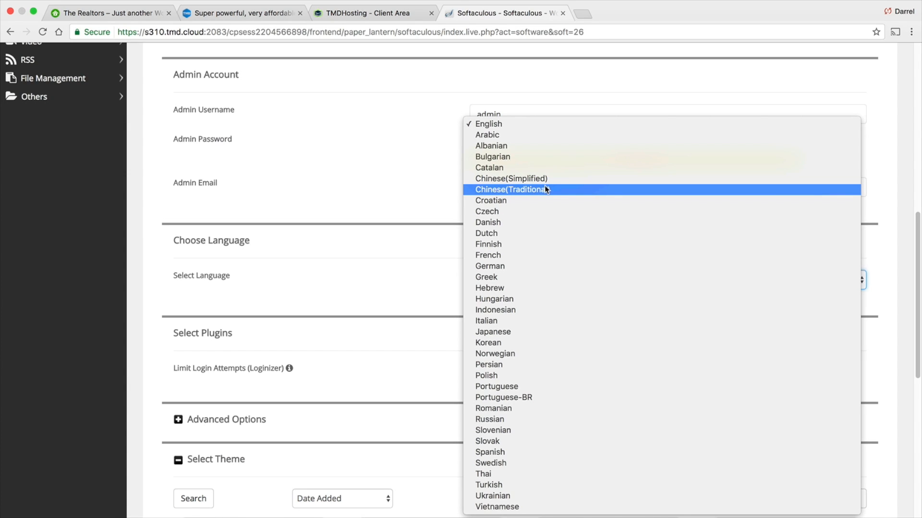
{"action": "left_click", "coordinate": [408, 160]}
{"action": "scroll", "coordinate": [451, 206], "scroll_direction": "down", "scroll_amount": 1}
{"action": "scroll", "coordinate": [566, 261], "scroll_direction": "down", "scroll_amount": 5}
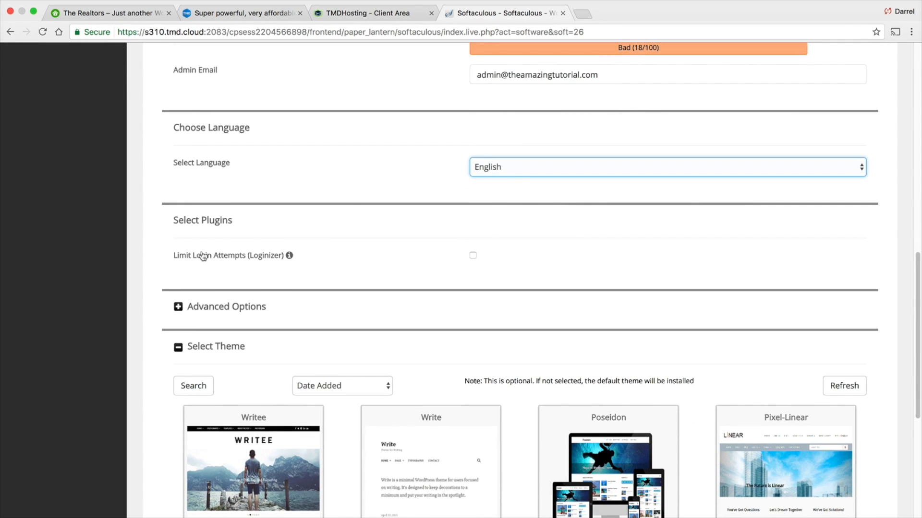
- Leave the default theme and run the WordPress installation
{"action": "mouse_move", "coordinate": [289, 255]}
{"action": "scroll", "coordinate": [477, 255], "scroll_direction": "down", "scroll_amount": 9}
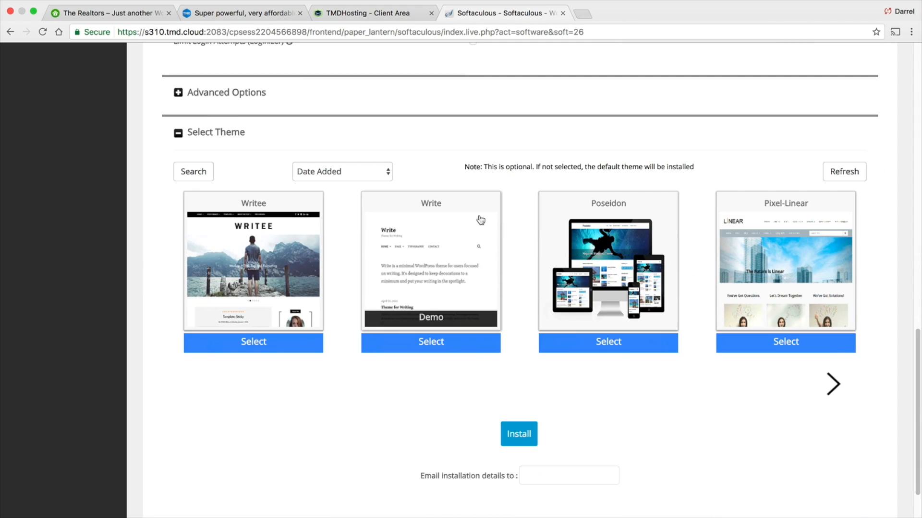
{"action": "scroll", "coordinate": [509, 331], "scroll_direction": "down", "scroll_amount": 1}
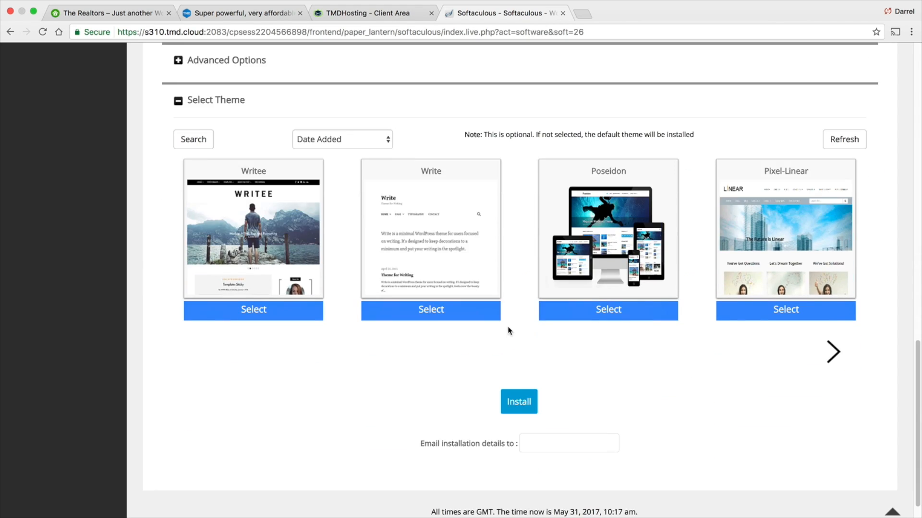
{"action": "left_click", "coordinate": [522, 407]}
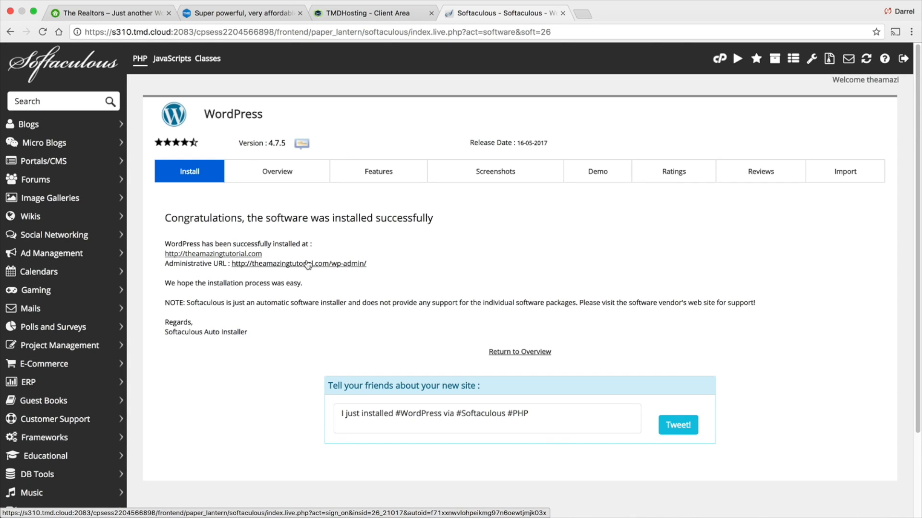
- Open the new WordPress site's administrative URL from the installation confirmation
{"action": "left_click", "coordinate": [337, 265]}
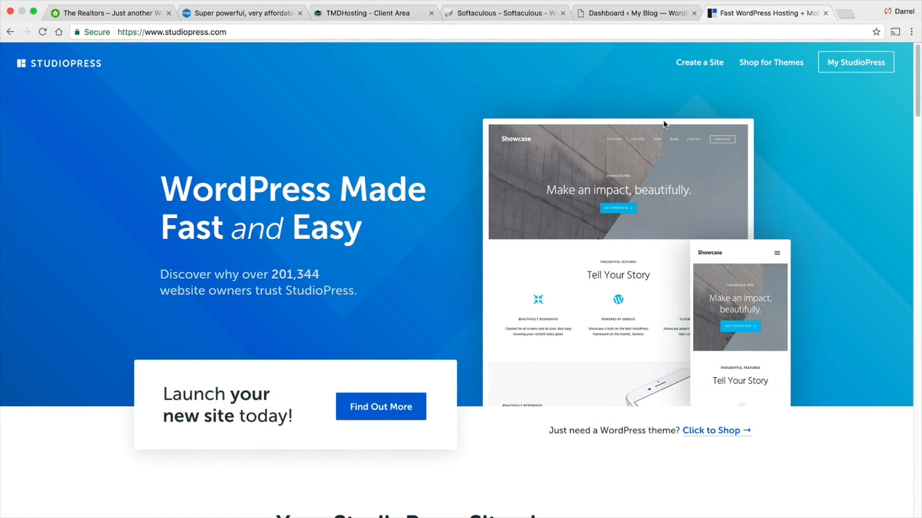
- Open the StudioPress theme shop and browse through the premium WordPress themes
{"action": "left_click", "coordinate": [764, 66]}
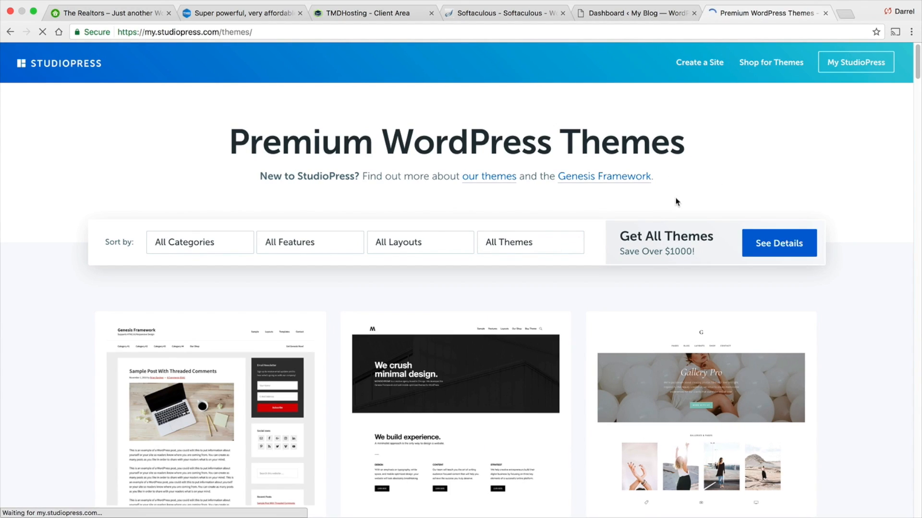
{"action": "scroll", "coordinate": [484, 238], "scroll_direction": "down", "scroll_amount": 2}
{"action": "scroll", "coordinate": [360, 332], "scroll_direction": "down", "scroll_amount": 8}
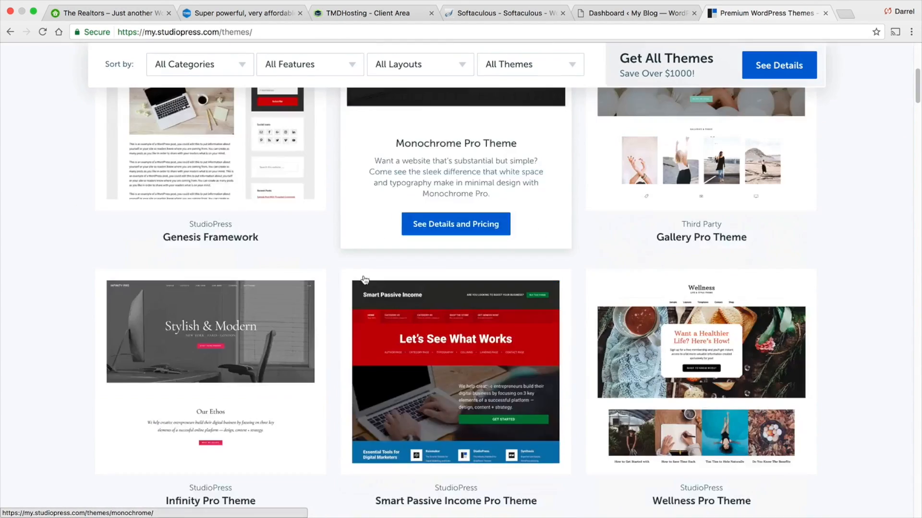
{"action": "scroll", "coordinate": [367, 268], "scroll_direction": "down", "scroll_amount": 7}
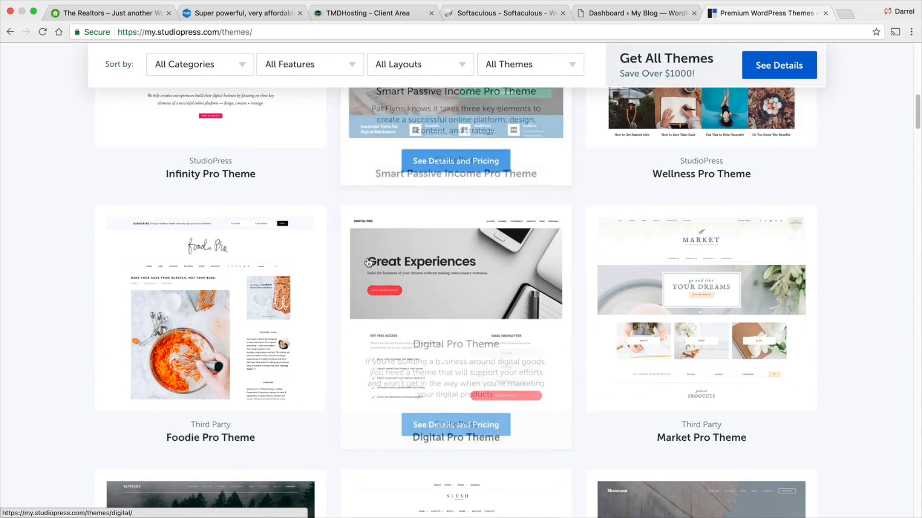
{"action": "scroll", "coordinate": [369, 261], "scroll_direction": "down", "scroll_amount": 4}
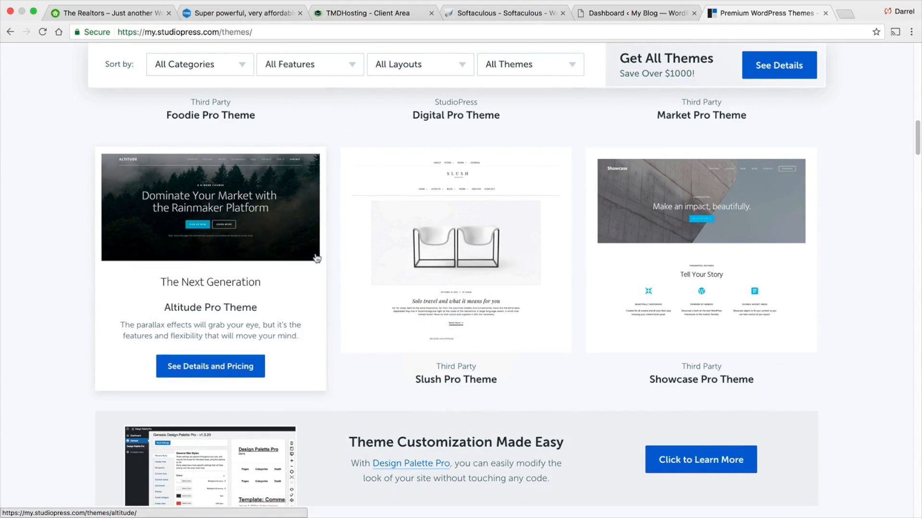
{"action": "scroll", "coordinate": [392, 227], "scroll_direction": "up", "scroll_amount": 7}
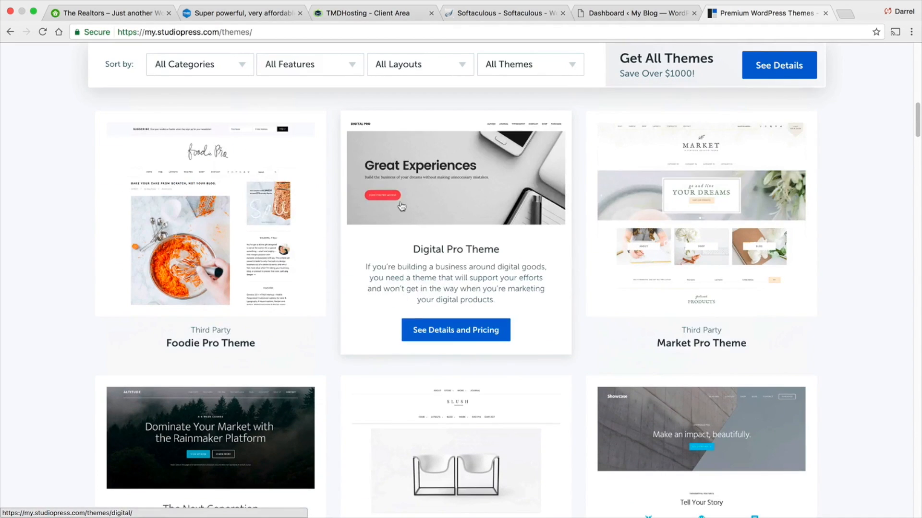
{"action": "scroll", "coordinate": [437, 216], "scroll_direction": "up", "scroll_amount": 8}
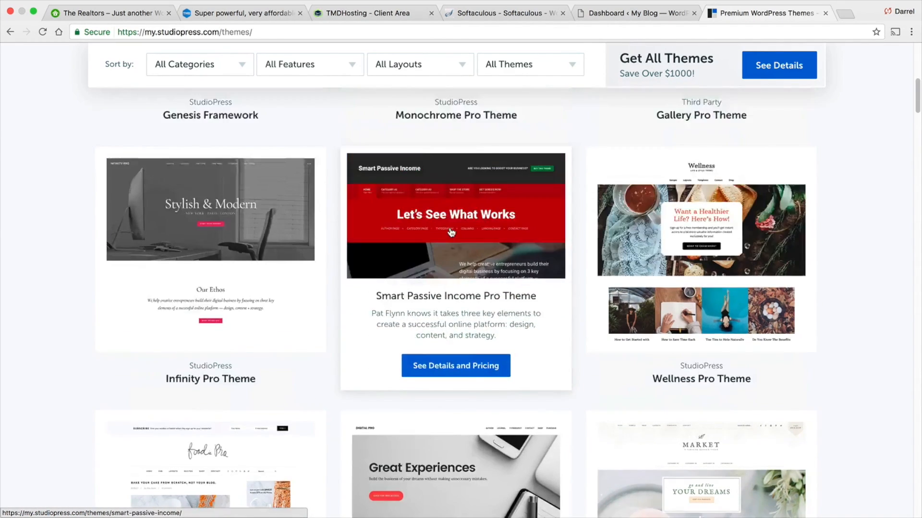
{"action": "scroll", "coordinate": [449, 234], "scroll_direction": "up", "scroll_amount": 3}
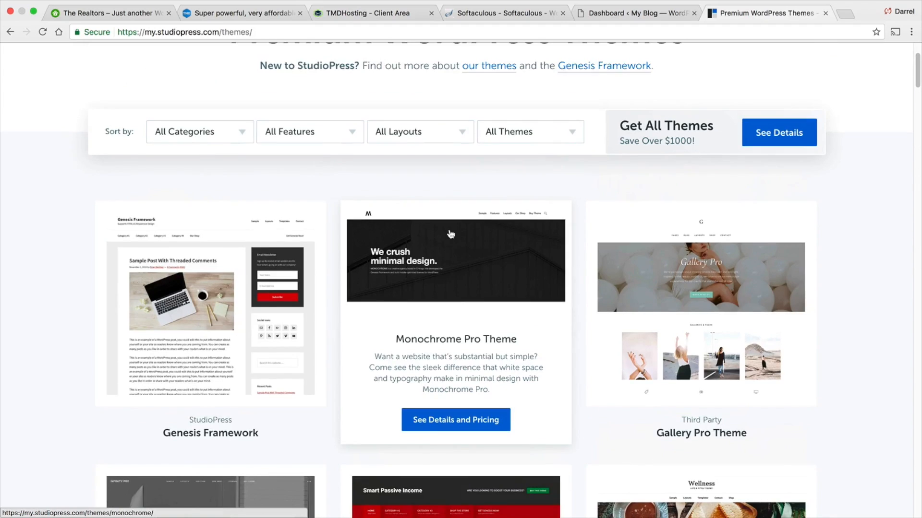
{"action": "scroll", "coordinate": [237, 135], "scroll_direction": "up", "scroll_amount": 1}
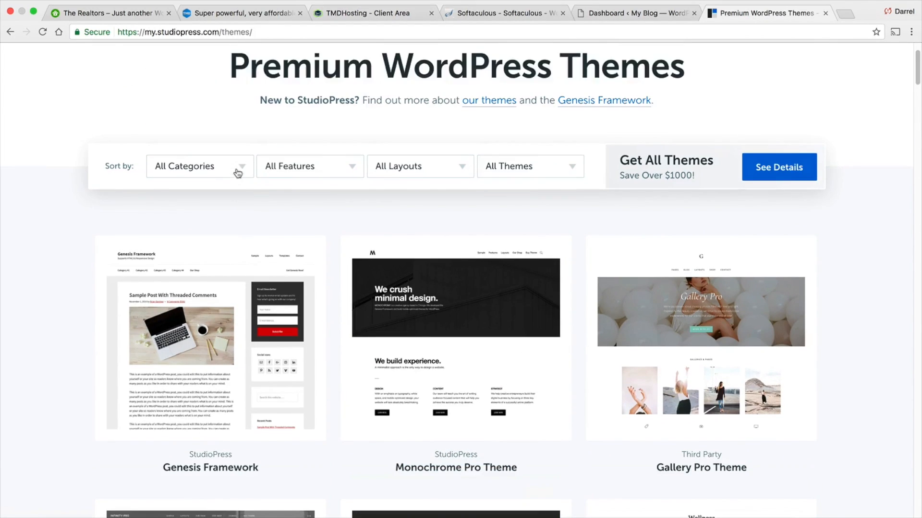
- Filter the themes by the Real Estate category and open the AgentPress Pro Theme details and pricing
{"action": "left_click", "coordinate": [216, 168]}
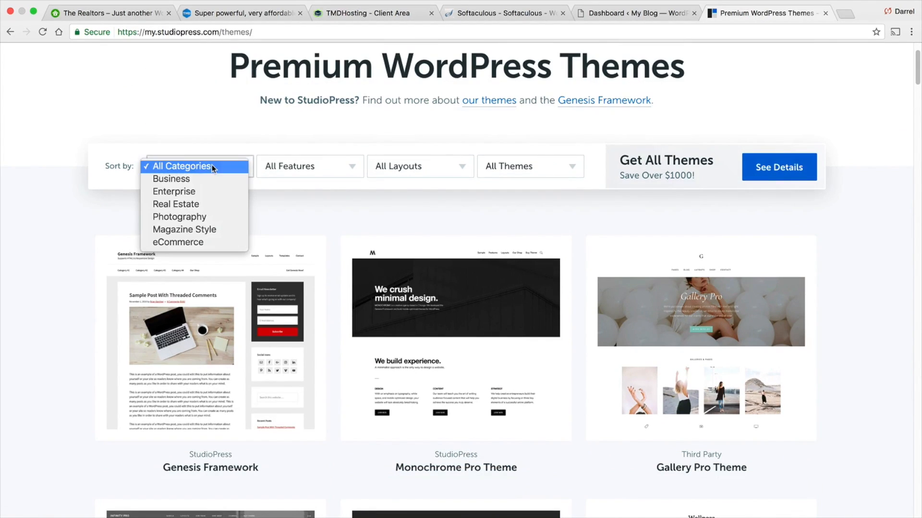
{"action": "left_click", "coordinate": [212, 206]}
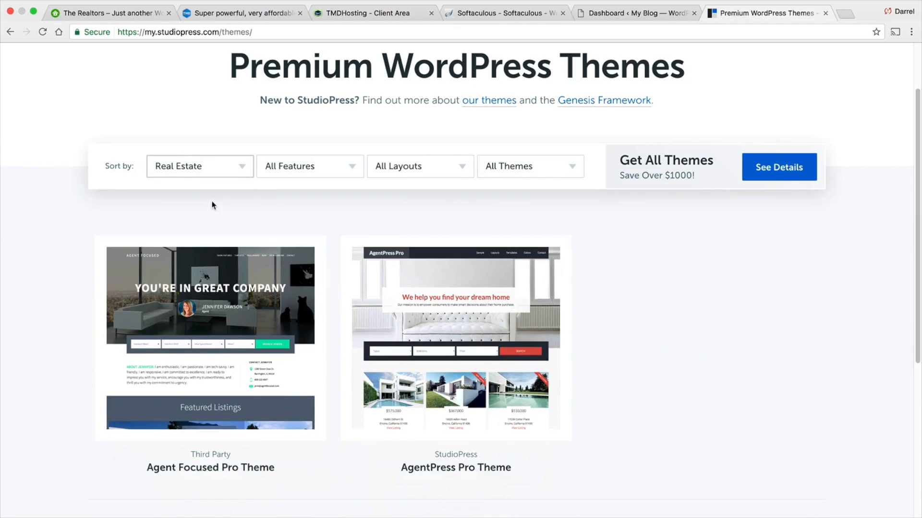
{"action": "scroll", "coordinate": [212, 197], "scroll_direction": "down", "scroll_amount": 2}
{"action": "scroll", "coordinate": [214, 201], "scroll_direction": "down", "scroll_amount": 1}
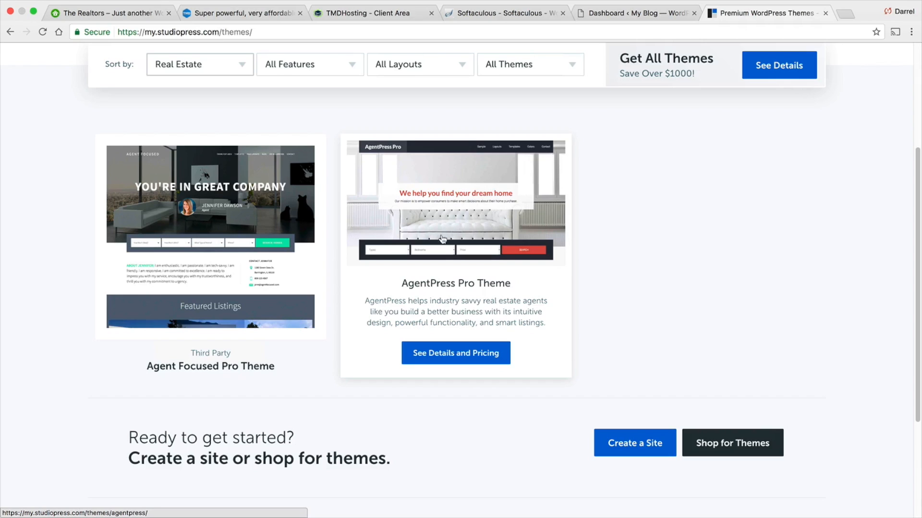
{"action": "left_click", "coordinate": [479, 353]}
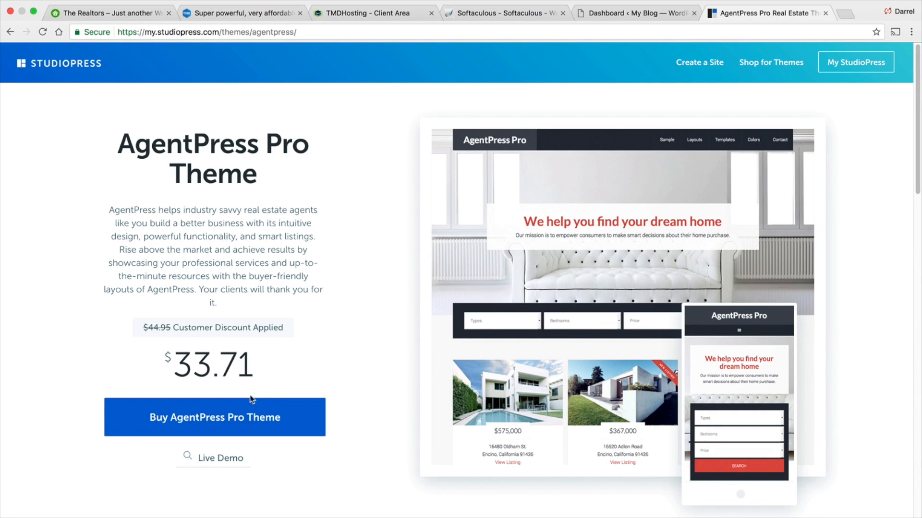
- Open the purchase checkout for the AgentPress Pro Theme and go back to the theme page
{"action": "left_click", "coordinate": [286, 416]}
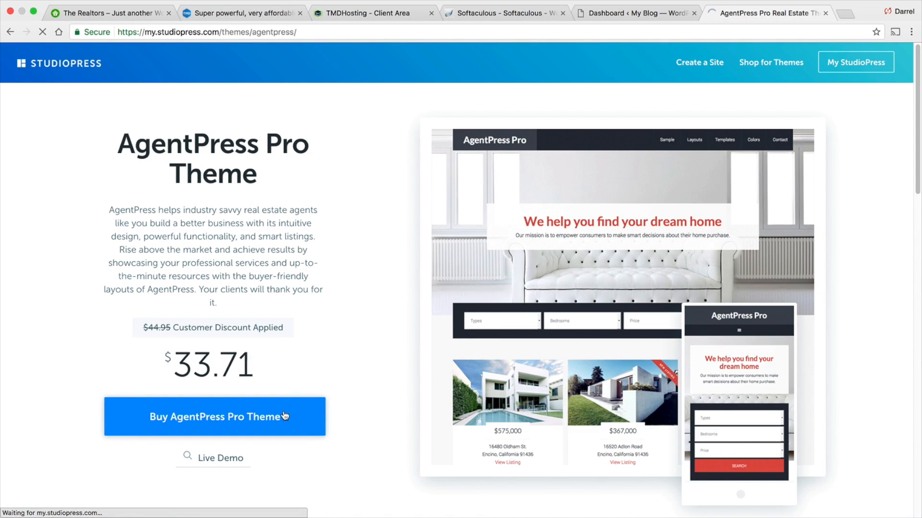
{"action": "scroll", "coordinate": [506, 201], "scroll_direction": "down", "scroll_amount": 1}
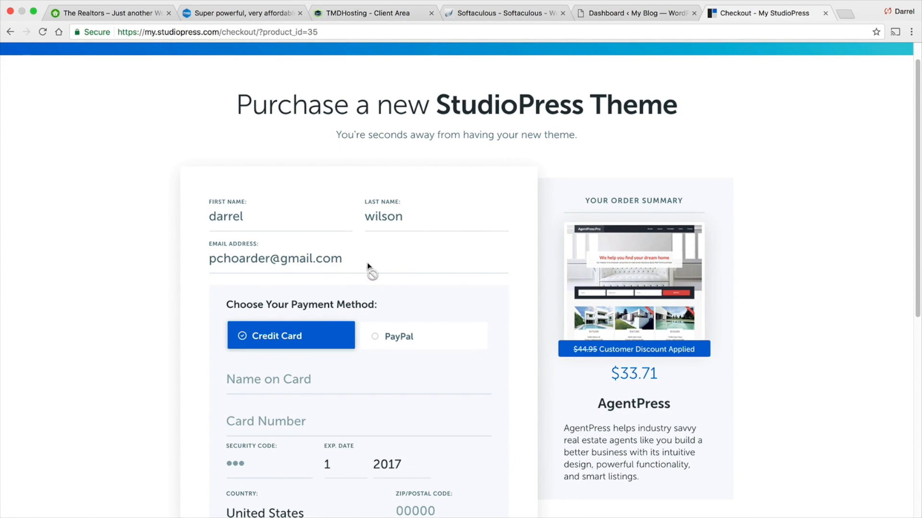
{"action": "left_click", "coordinate": [10, 31]}
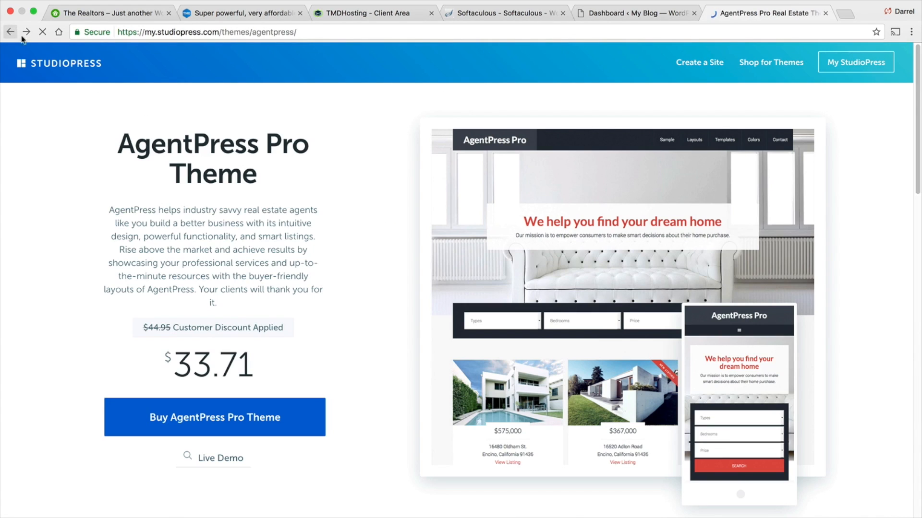
- Go to the My StudioPress dashboard and download the AgentPress Pro theme file
{"action": "left_click", "coordinate": [852, 65]}
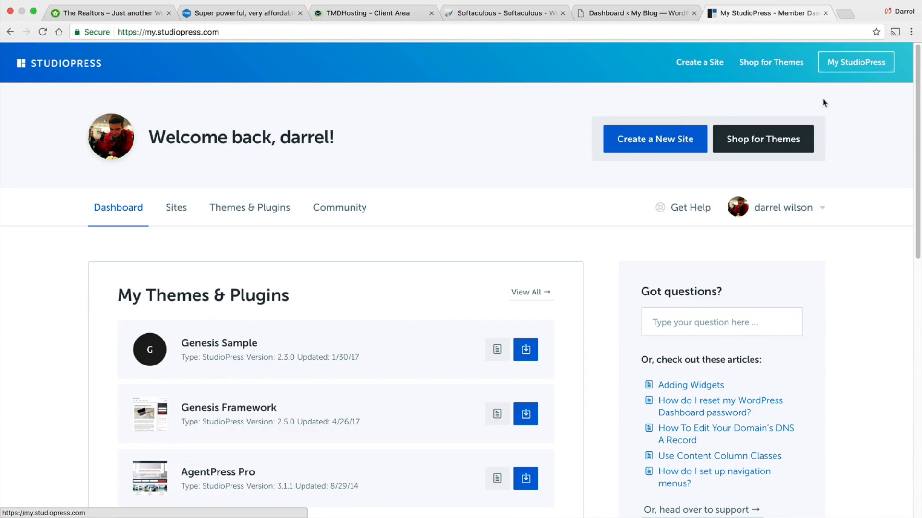
{"action": "scroll", "coordinate": [461, 258], "scroll_direction": "down", "scroll_amount": 2}
{"action": "scroll", "coordinate": [461, 244], "scroll_direction": "down", "scroll_amount": 2}
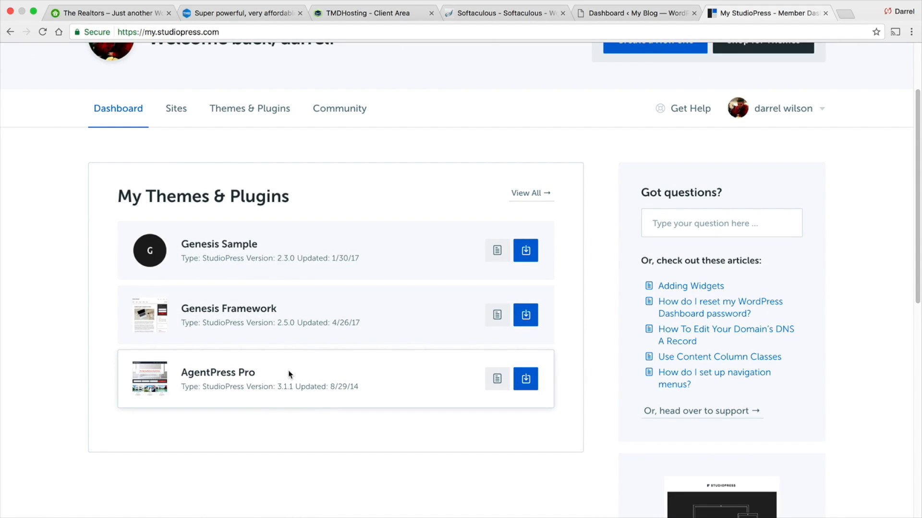
{"action": "scroll", "coordinate": [307, 360], "scroll_direction": "down", "scroll_amount": 1}
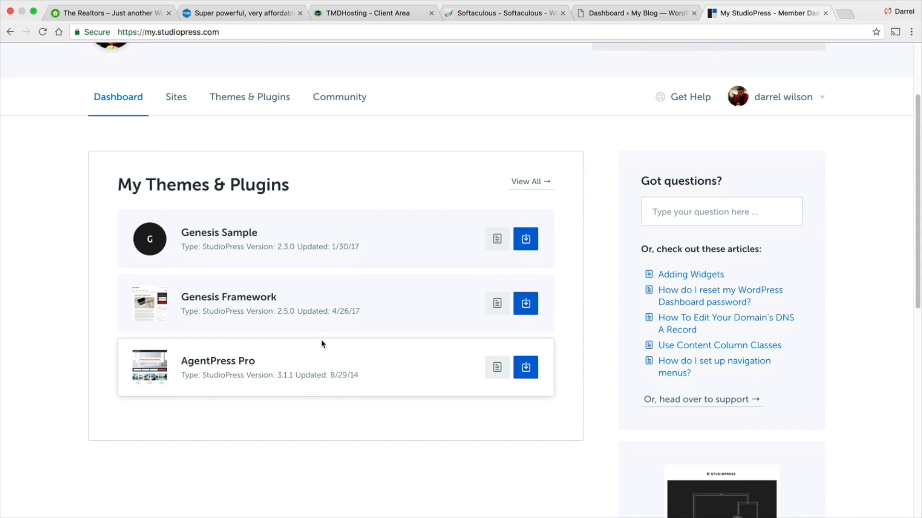
{"action": "scroll", "coordinate": [617, 278], "scroll_direction": "up", "scroll_amount": 5}
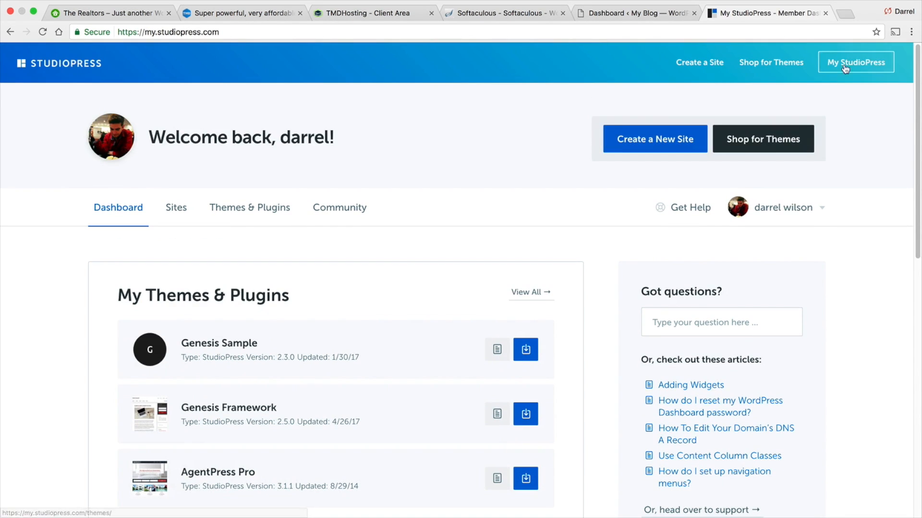
{"action": "mouse_move", "coordinate": [778, 198]}
{"action": "scroll", "coordinate": [768, 201], "scroll_direction": "down", "scroll_amount": 4}
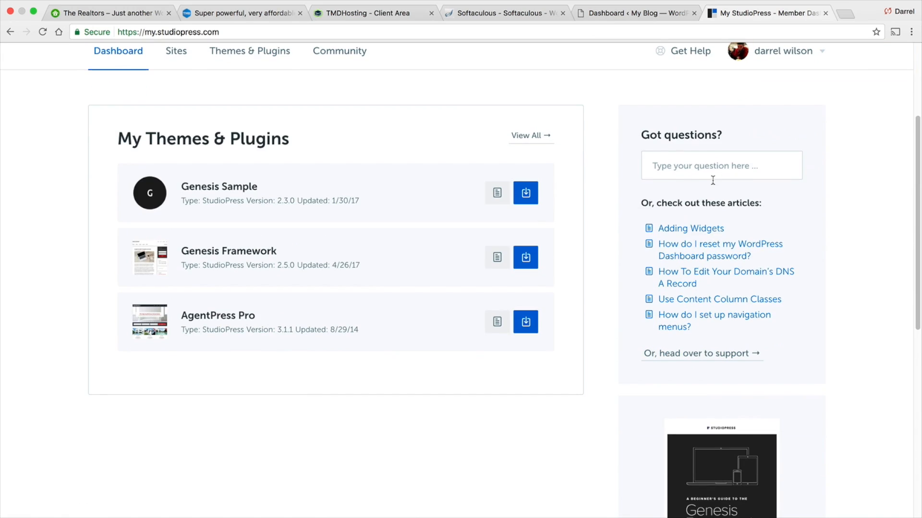
{"action": "left_click", "coordinate": [526, 321]}
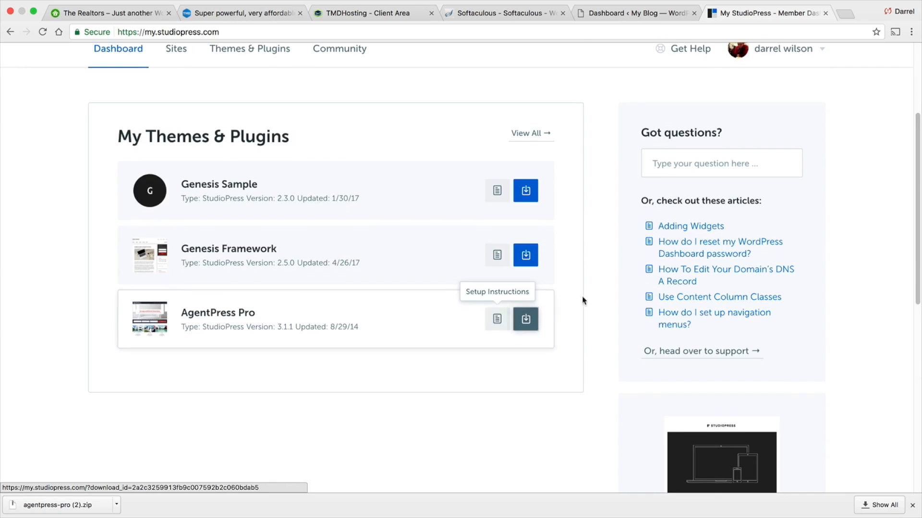
- Open the StudioPress support page and browse its helpful articles and knowledge base
{"action": "scroll", "coordinate": [593, 290], "scroll_direction": "down", "scroll_amount": 8}
{"action": "scroll", "coordinate": [592, 290], "scroll_direction": "up", "scroll_amount": 10}
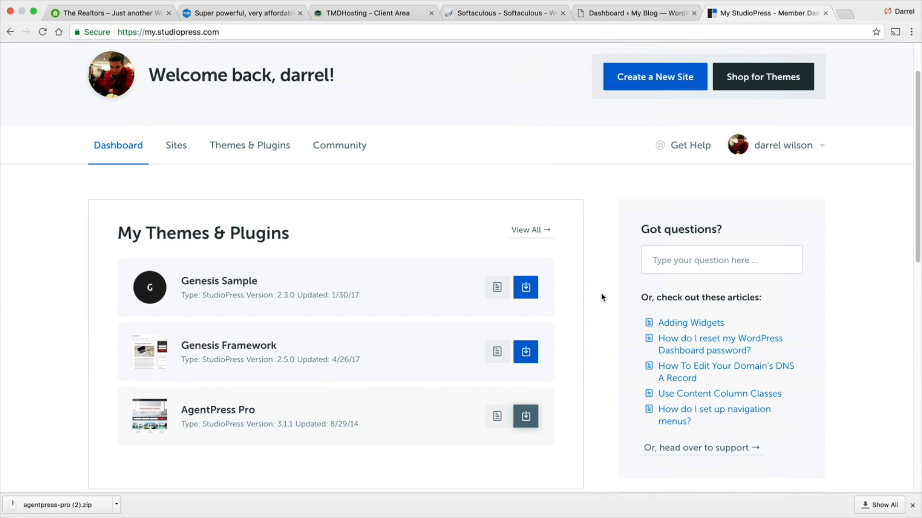
{"action": "left_click", "coordinate": [676, 449]}
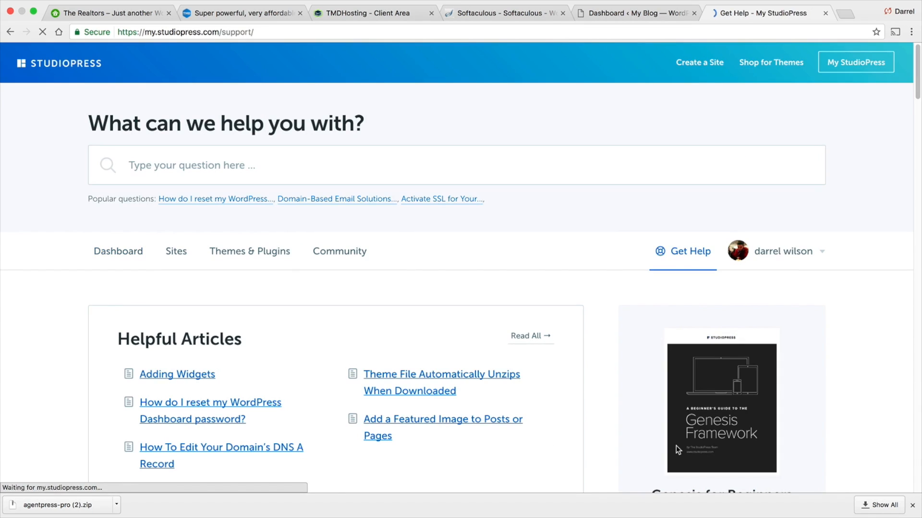
{"action": "scroll", "coordinate": [627, 388], "scroll_direction": "down", "scroll_amount": 3}
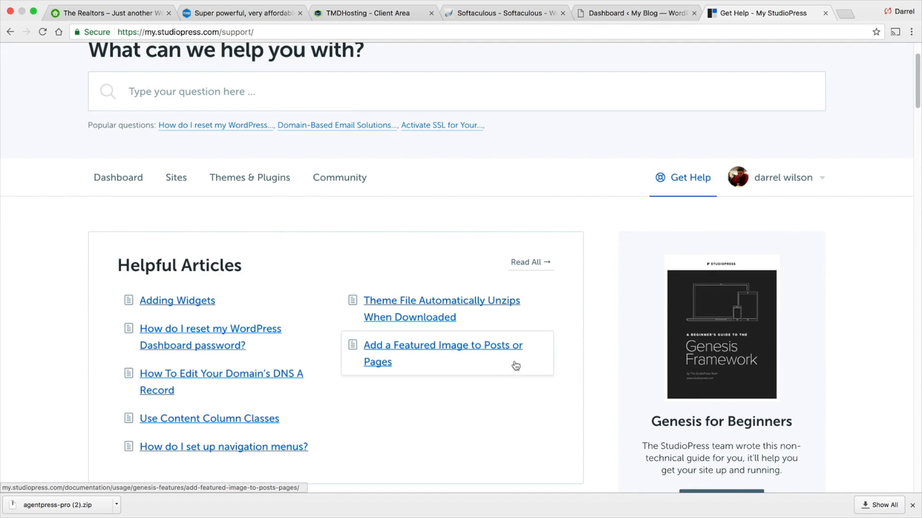
{"action": "scroll", "coordinate": [504, 350], "scroll_direction": "down", "scroll_amount": 1}
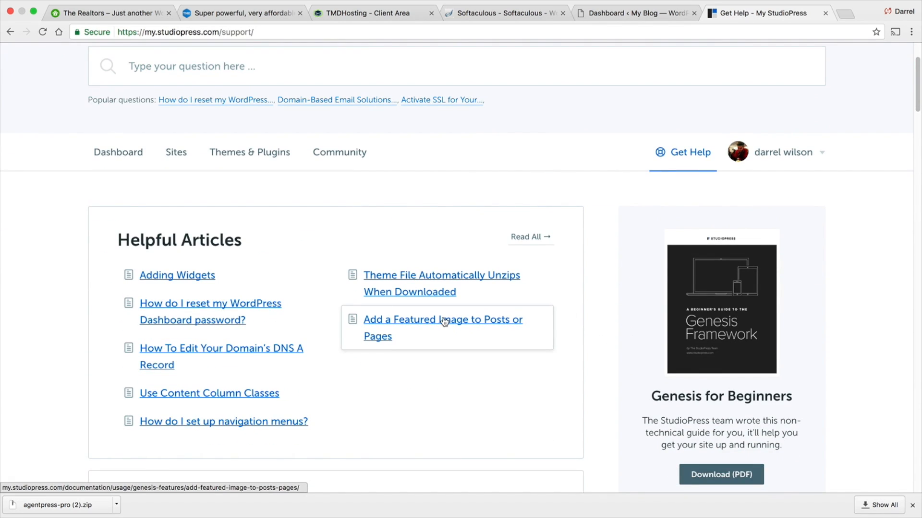
{"action": "scroll", "coordinate": [441, 320], "scroll_direction": "down", "scroll_amount": 3}
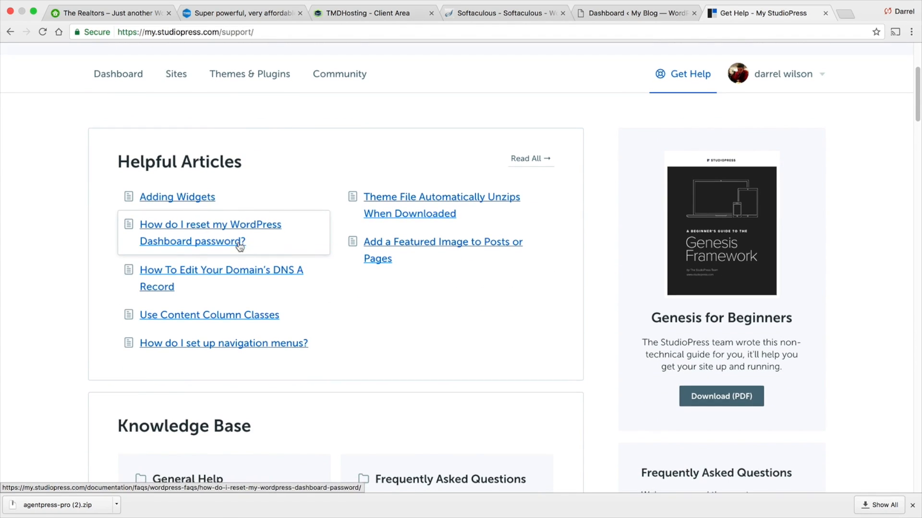
{"action": "scroll", "coordinate": [245, 238], "scroll_direction": "down", "scroll_amount": 10}
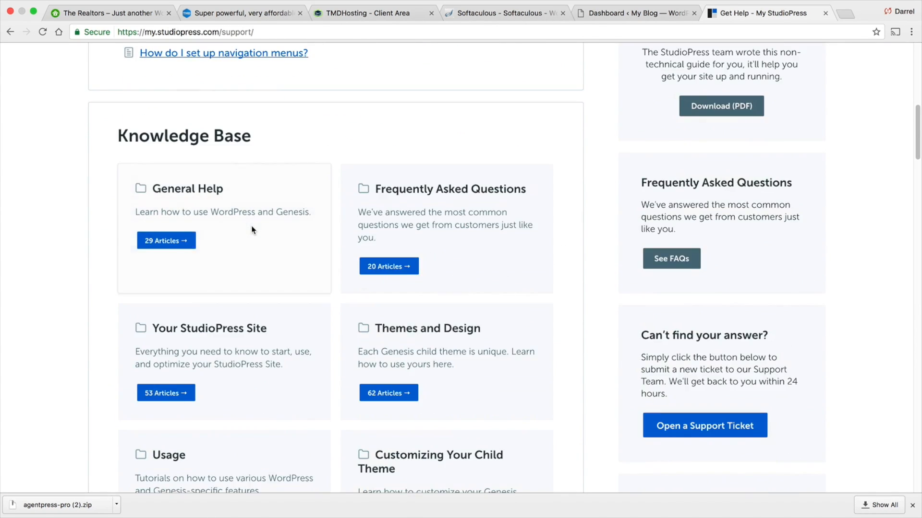
- Open the support ticket form and look over its fields
{"action": "left_click", "coordinate": [690, 391]}
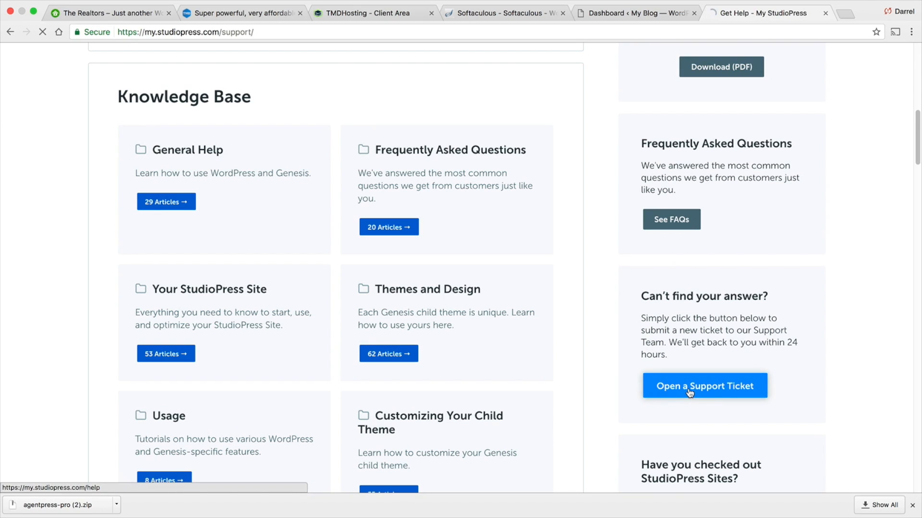
{"action": "scroll", "coordinate": [509, 360], "scroll_direction": "down", "scroll_amount": 5}
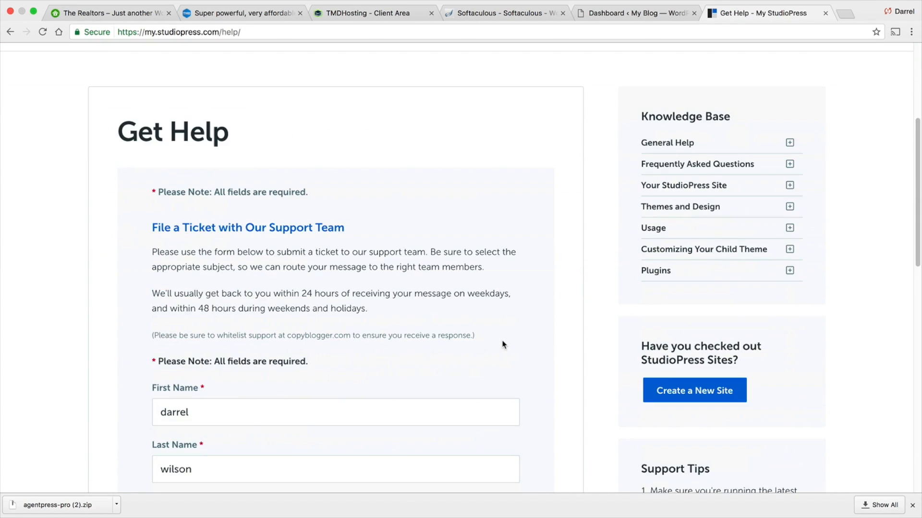
{"action": "scroll", "coordinate": [503, 342], "scroll_direction": "down", "scroll_amount": 2}
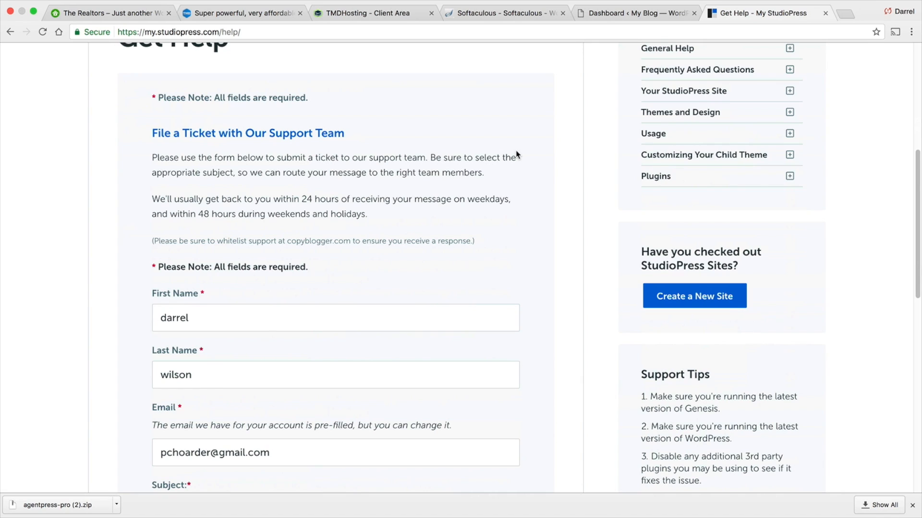
{"action": "scroll", "coordinate": [516, 153], "scroll_direction": "up", "scroll_amount": 1}
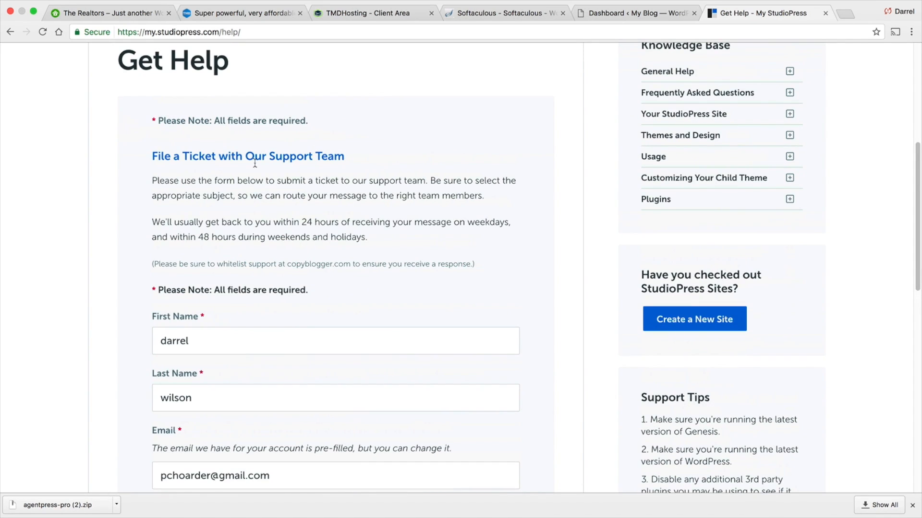
{"action": "scroll", "coordinate": [313, 213], "scroll_direction": "up", "scroll_amount": 4}
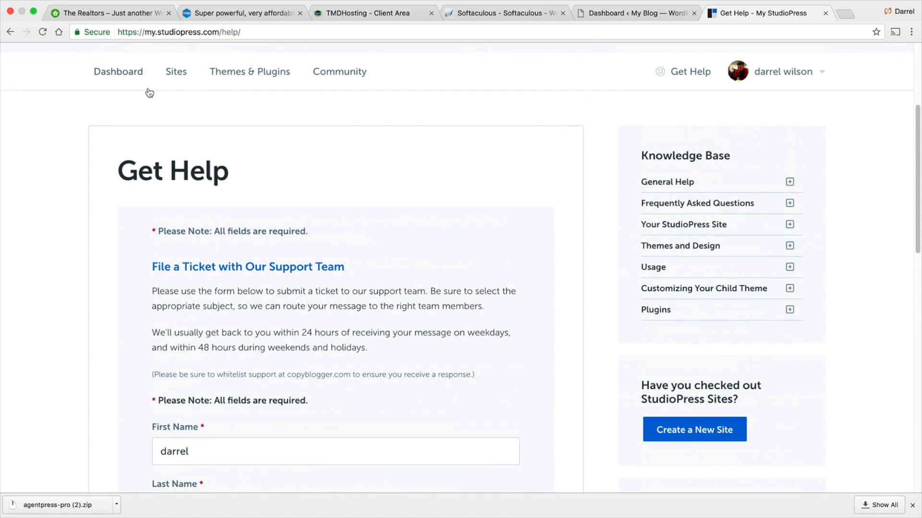
- Go back to the support page and switch to the new site's WordPress dashboard tab
{"action": "left_click", "coordinate": [9, 32]}
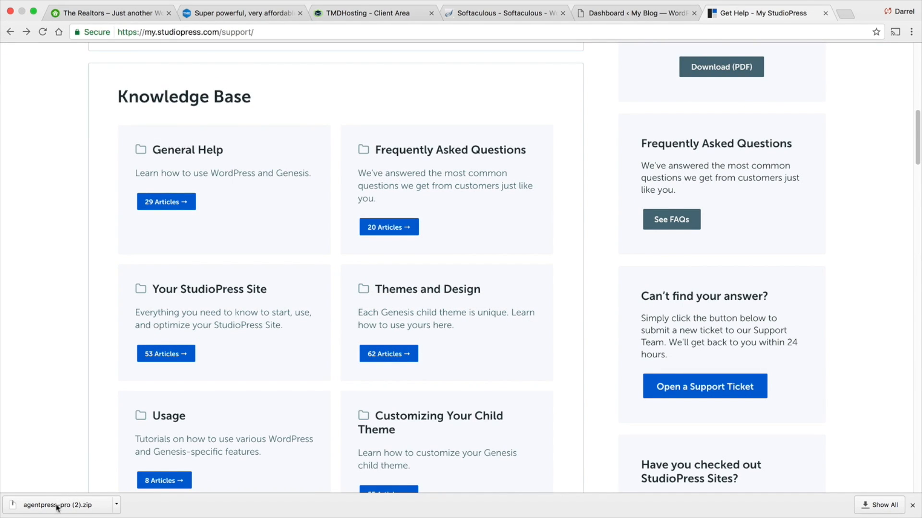
{"action": "left_click", "coordinate": [636, 14]}
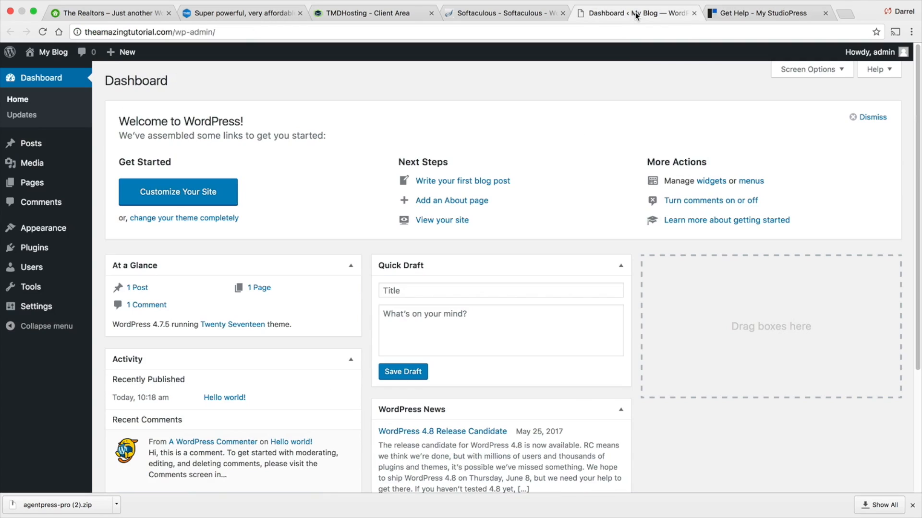
- Open the WordPress theme installer and browse the popular themes
{"action": "mouse_move", "coordinate": [59, 229]}
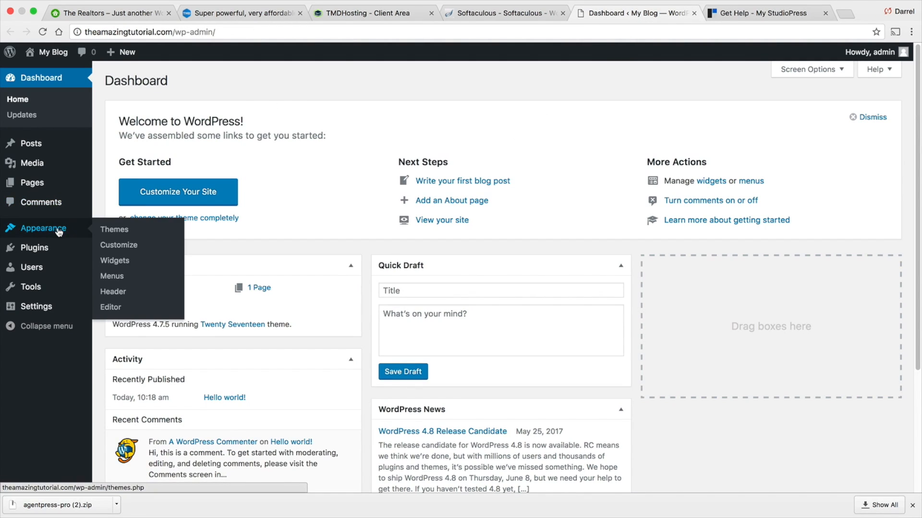
{"action": "left_click", "coordinate": [120, 232]}
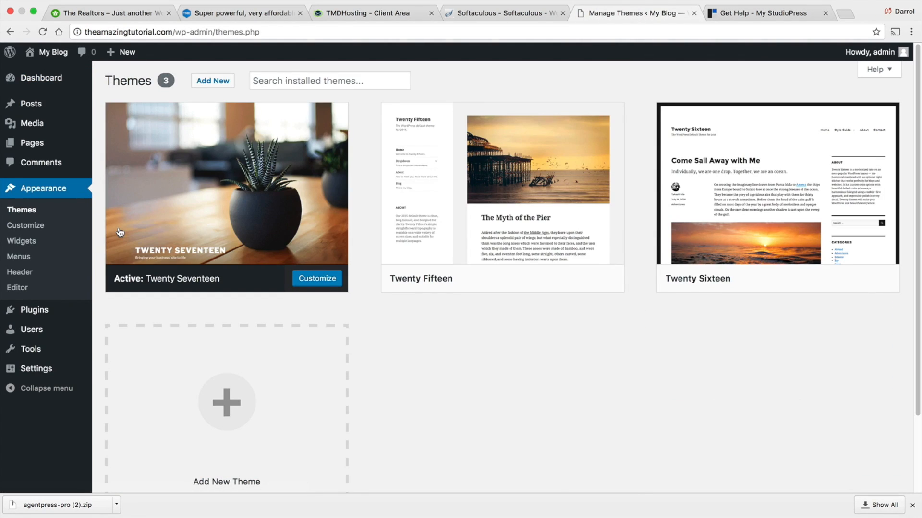
{"action": "left_click", "coordinate": [210, 82]}
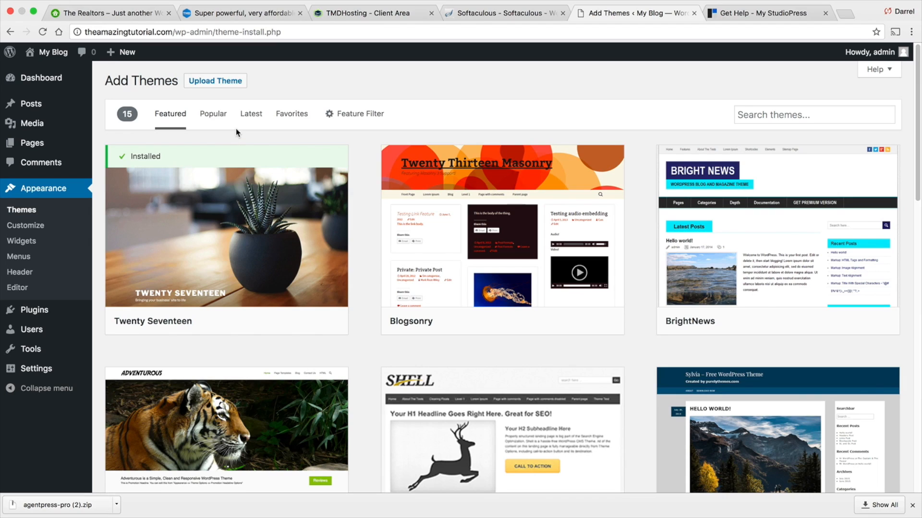
{"action": "left_click", "coordinate": [211, 114]}
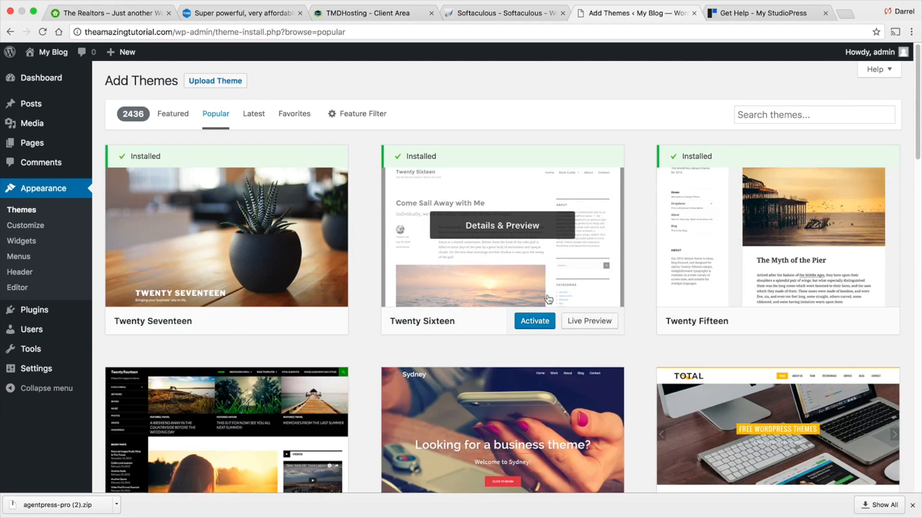
{"action": "scroll", "coordinate": [552, 269], "scroll_direction": "down", "scroll_amount": 20}
{"action": "scroll", "coordinate": [607, 259], "scroll_direction": "down", "scroll_amount": 20}
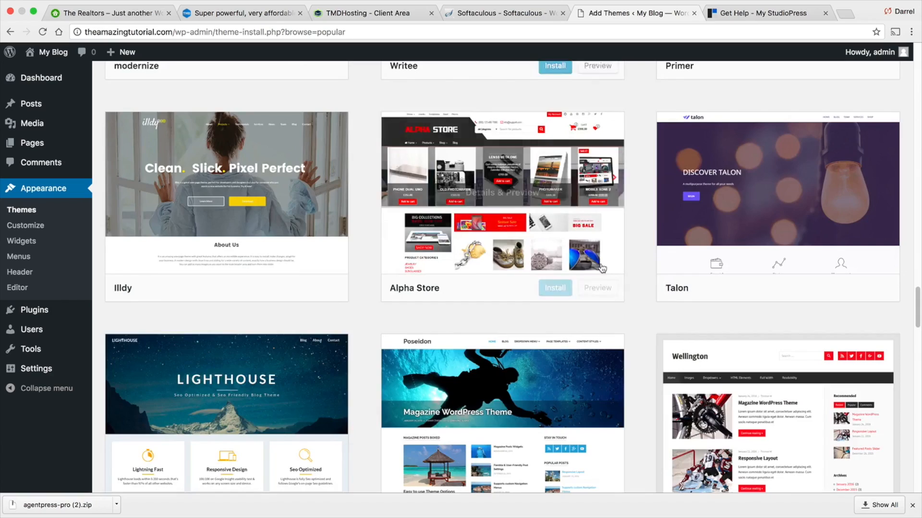
{"action": "scroll", "coordinate": [598, 264], "scroll_direction": "down", "scroll_amount": 20}
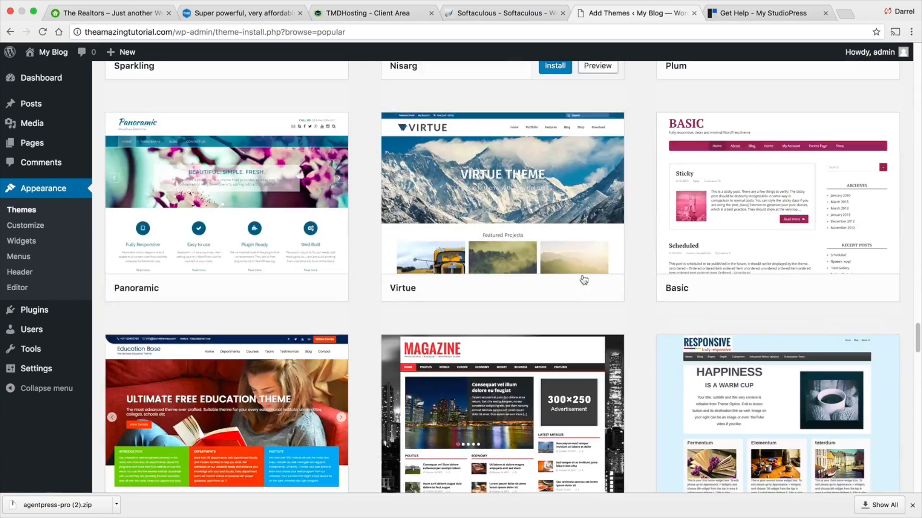
{"action": "scroll", "coordinate": [585, 278], "scroll_direction": "up", "scroll_amount": 9}
{"action": "scroll", "coordinate": [584, 278], "scroll_direction": "up", "scroll_amount": 20}
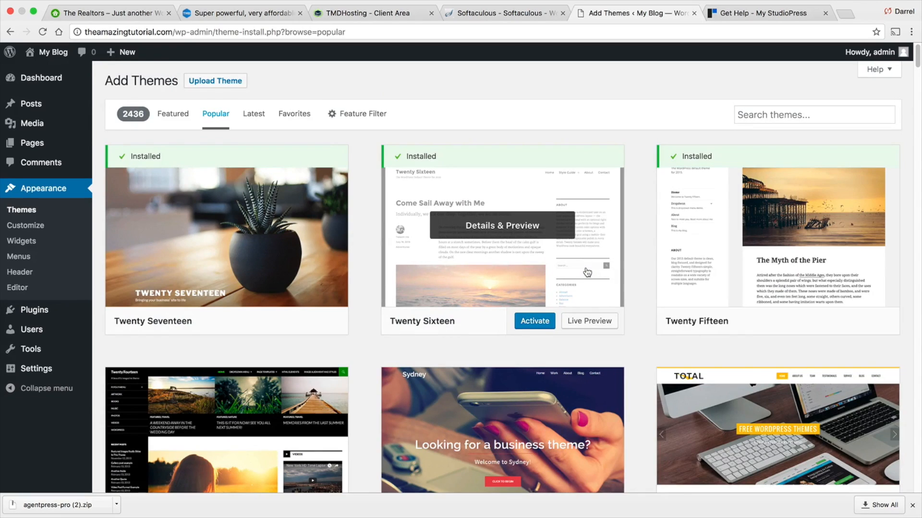
- Upload and install the agentpress-pro (1).zip theme file from Downloads, then return to the Themes page
{"action": "left_click", "coordinate": [221, 87]}
{"action": "left_click", "coordinate": [404, 186]}
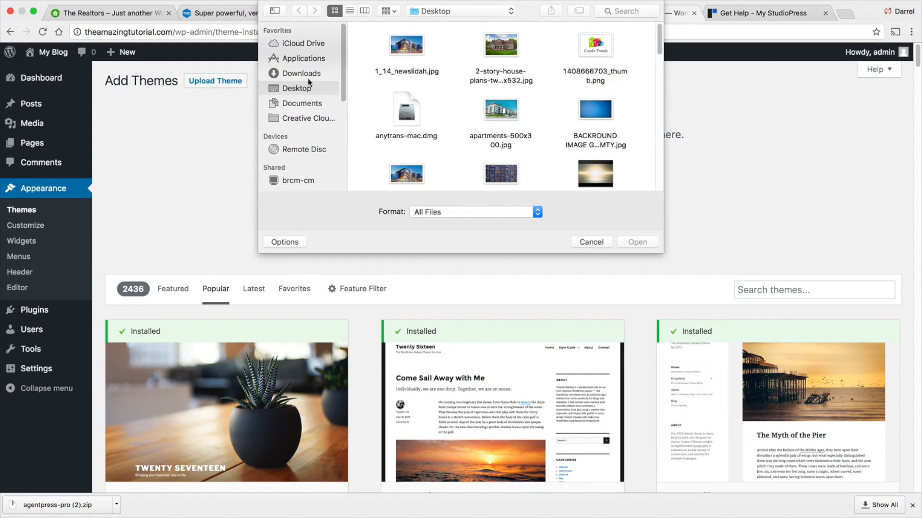
{"action": "left_click", "coordinate": [302, 74]}
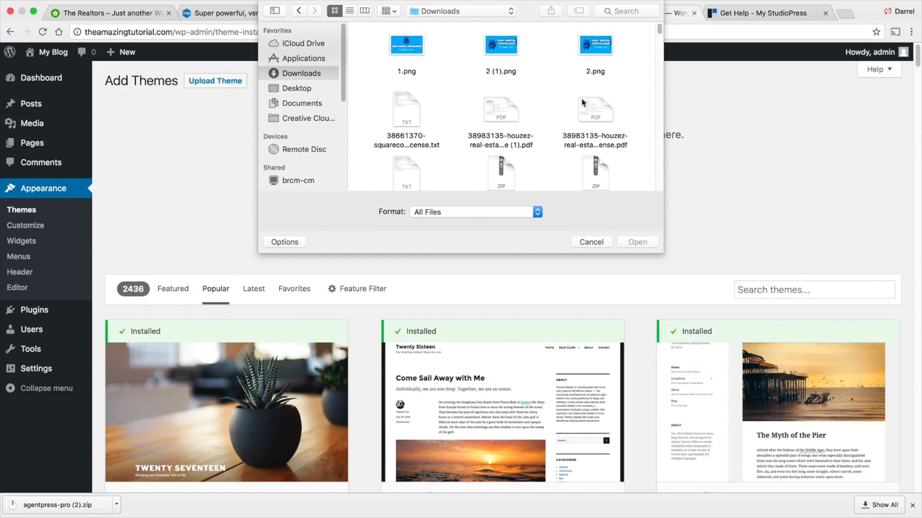
{"action": "scroll", "coordinate": [635, 126], "scroll_direction": "down", "scroll_amount": 3}
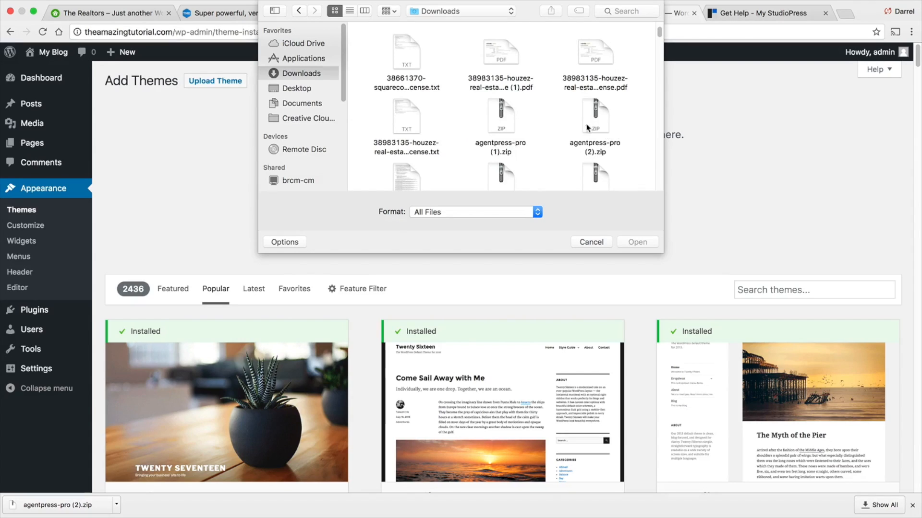
{"action": "double_click", "coordinate": [503, 122]}
{"action": "left_click", "coordinate": [438, 204]}
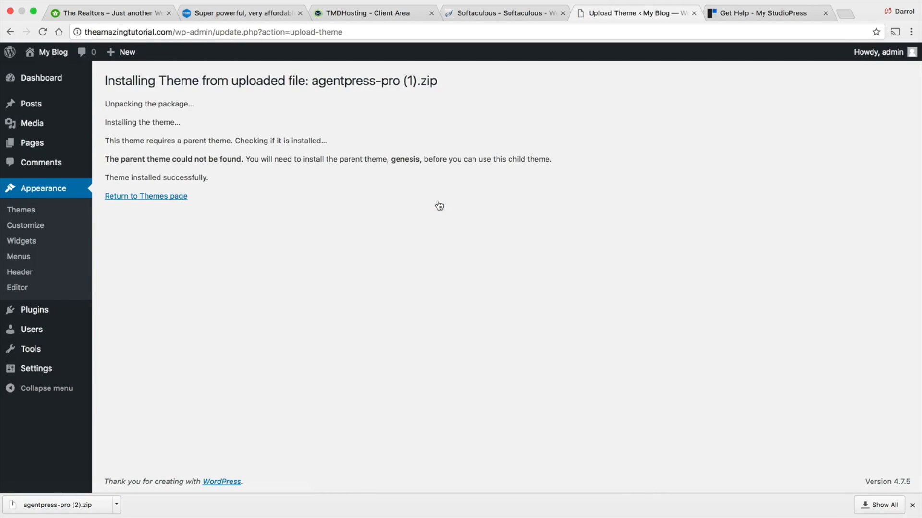
{"action": "left_click", "coordinate": [176, 198]}
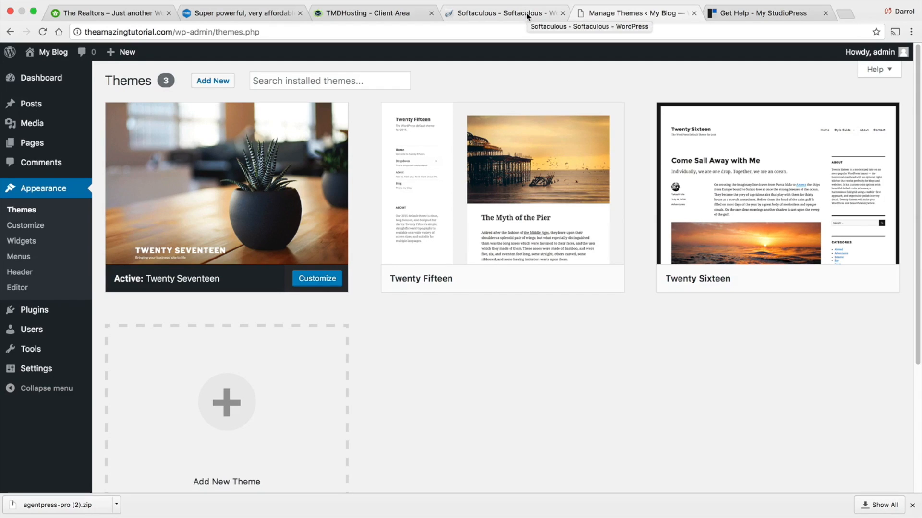
- Go to the My StudioPress dashboard and download the Genesis Framework
{"action": "left_click", "coordinate": [743, 13]}
{"action": "scroll", "coordinate": [308, 137], "scroll_direction": "up", "scroll_amount": 10}
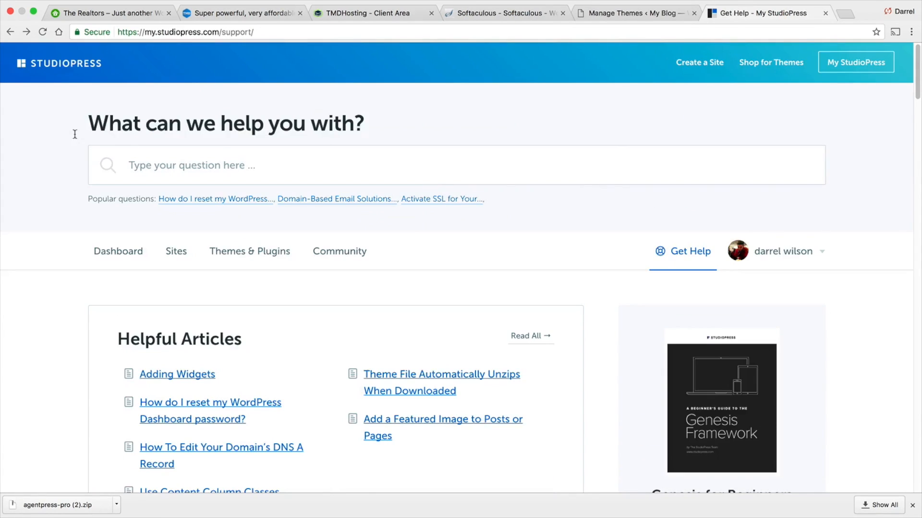
{"action": "left_click", "coordinate": [855, 61]}
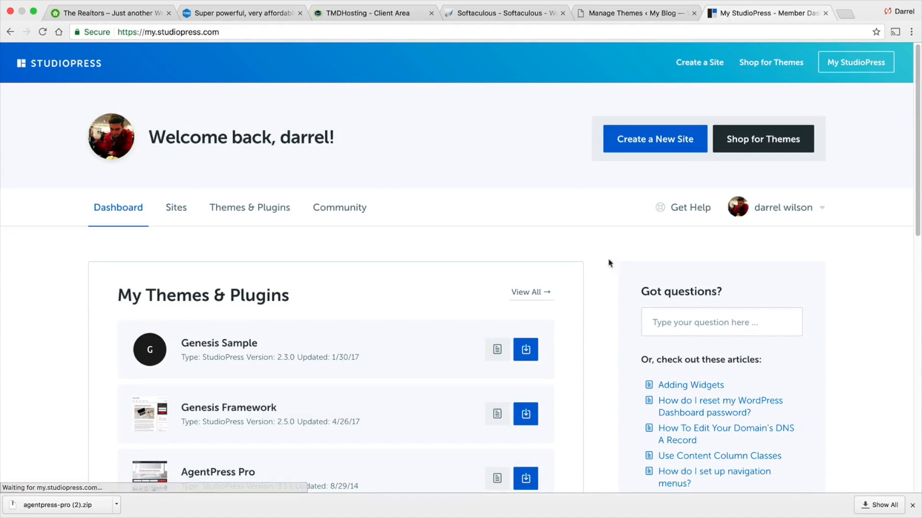
{"action": "scroll", "coordinate": [591, 257], "scroll_direction": "down", "scroll_amount": 2}
{"action": "scroll", "coordinate": [574, 252], "scroll_direction": "down", "scroll_amount": 3}
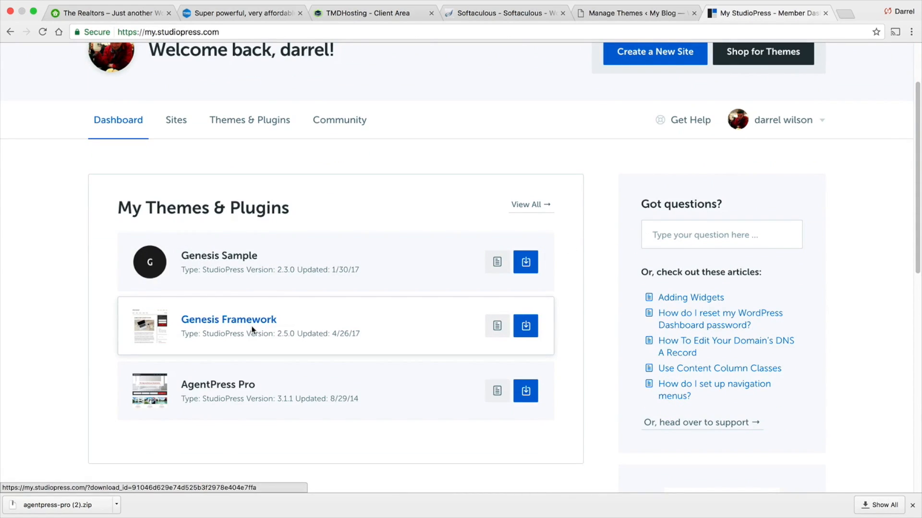
{"action": "left_click", "coordinate": [526, 330]}
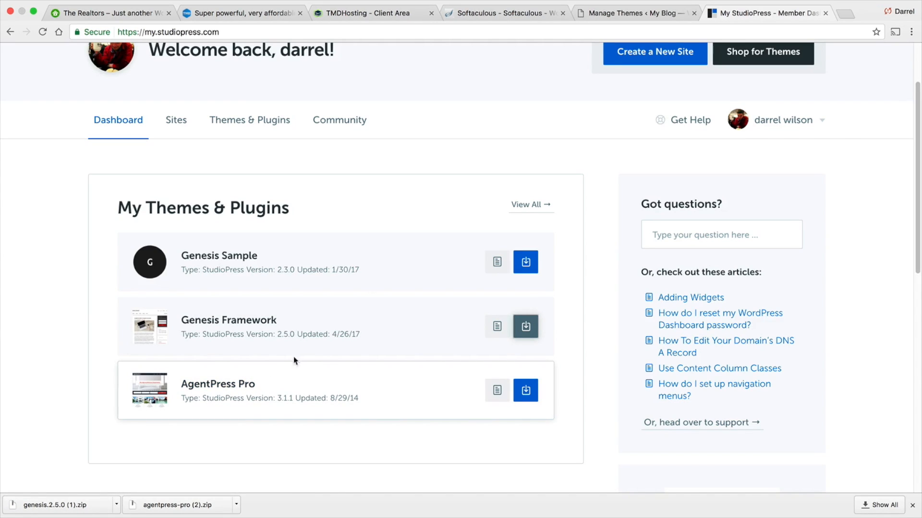
- Upload, install and activate the genesis.2.5.0.zip parent theme from Downloads
{"action": "left_click", "coordinate": [615, 14]}
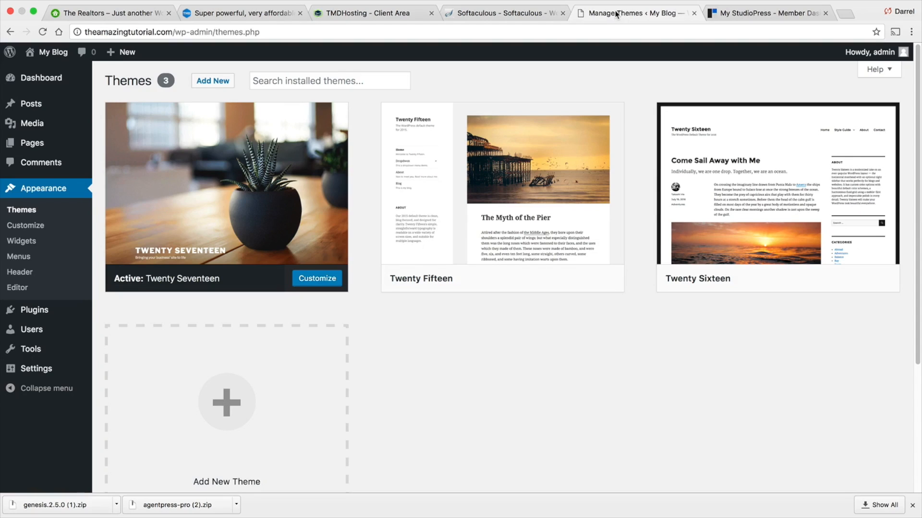
{"action": "left_click", "coordinate": [223, 82]}
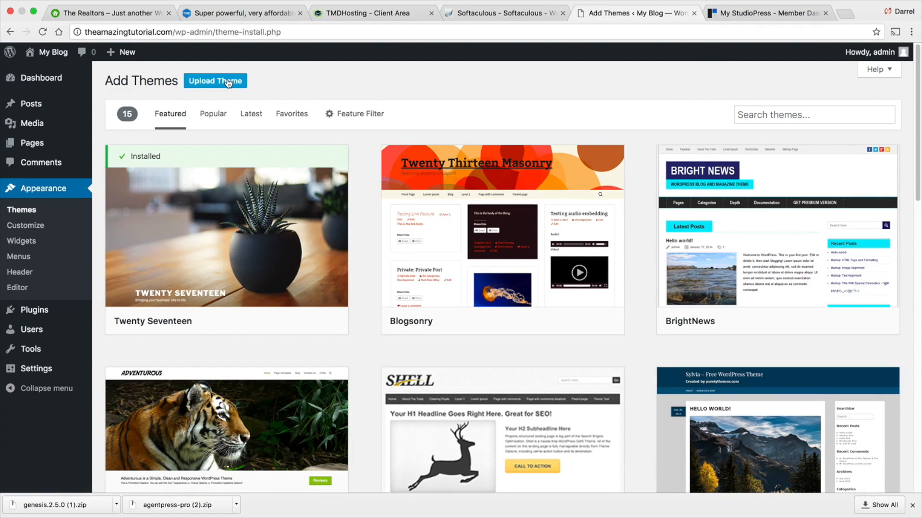
{"action": "left_click", "coordinate": [228, 83]}
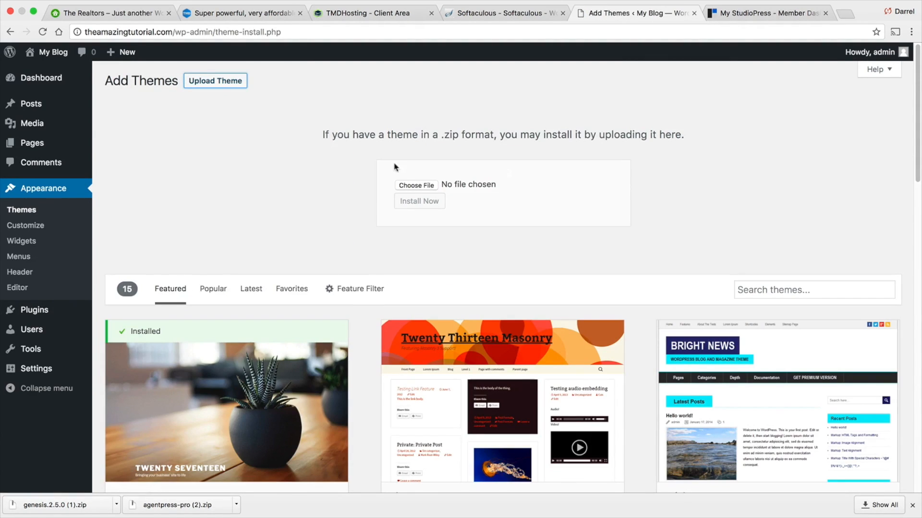
{"action": "left_click", "coordinate": [425, 186]}
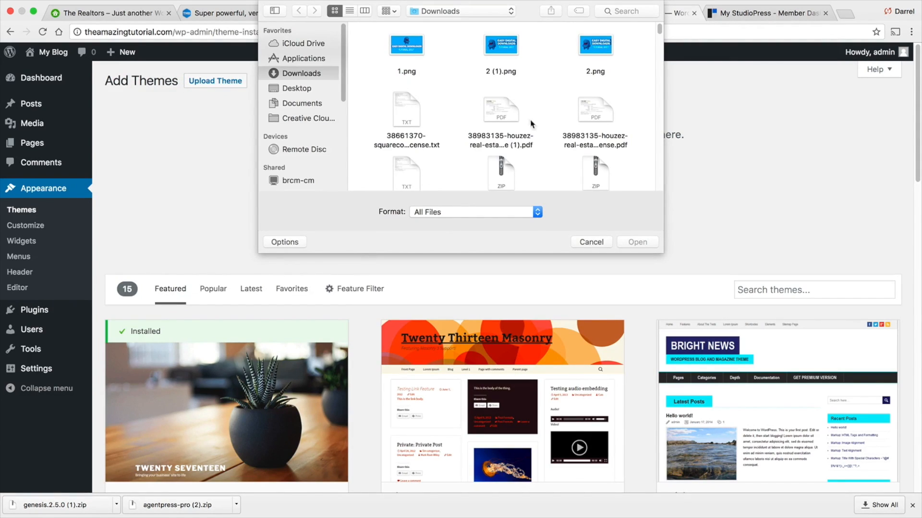
{"action": "left_click_drag", "start_coordinate": [660, 30], "coordinate": [659, 78]}
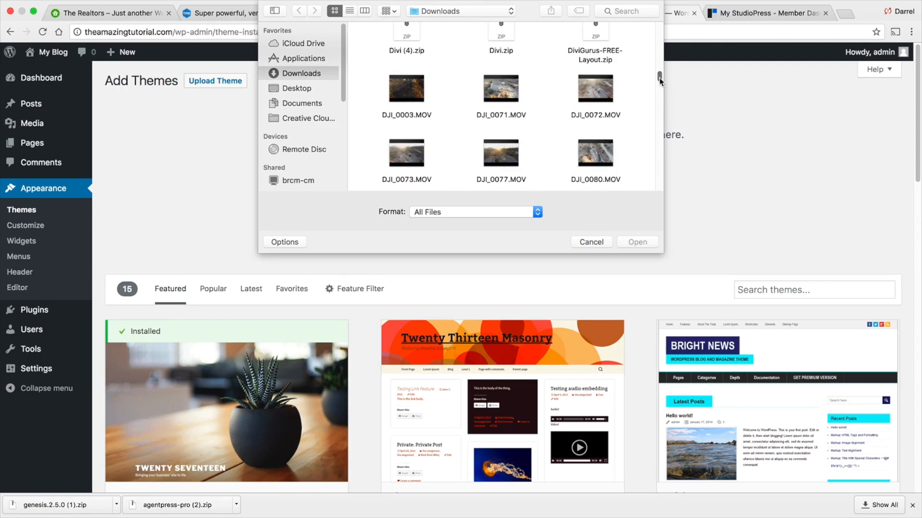
{"action": "left_click", "coordinate": [606, 110]}
{"action": "left_click", "coordinate": [518, 115]}
{"action": "left_click", "coordinate": [422, 115]}
{"action": "scroll", "coordinate": [452, 135], "scroll_direction": "down", "scroll_amount": 3}
{"action": "scroll", "coordinate": [452, 139], "scroll_direction": "down", "scroll_amount": 1}
{"action": "left_click_drag", "start_coordinate": [659, 81], "coordinate": [661, 106]}
{"action": "left_click", "coordinate": [604, 157]}
{"action": "scroll", "coordinate": [626, 148], "scroll_direction": "down", "scroll_amount": 3}
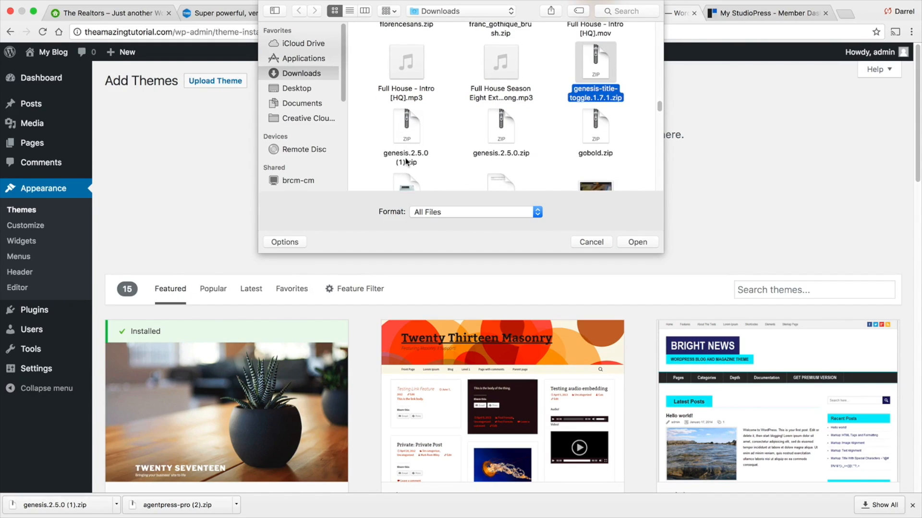
{"action": "left_click", "coordinate": [491, 161]}
{"action": "left_click", "coordinate": [518, 151]}
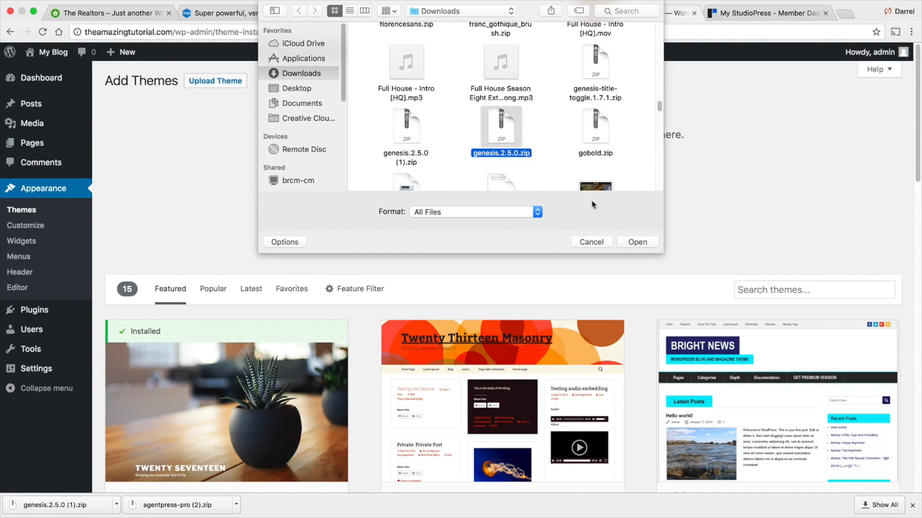
{"action": "left_click", "coordinate": [637, 242]}
{"action": "left_click", "coordinate": [424, 206]}
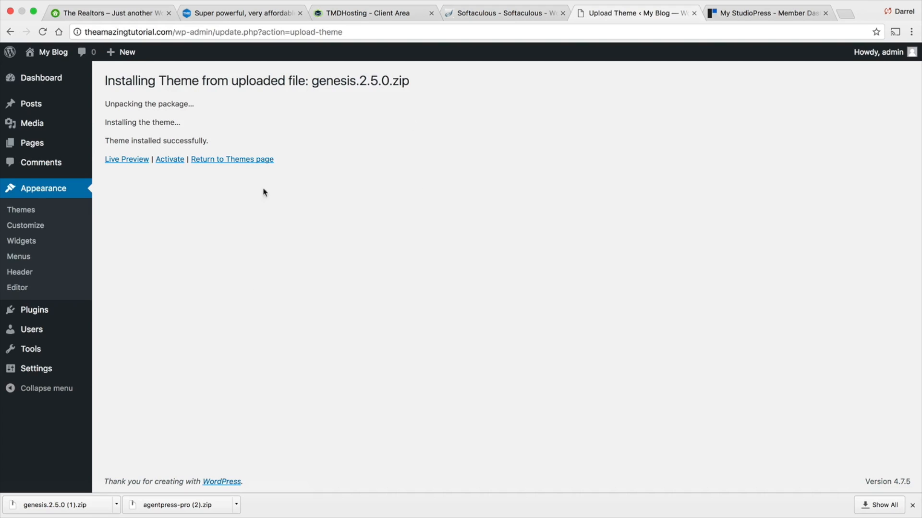
{"action": "left_click", "coordinate": [173, 159]}
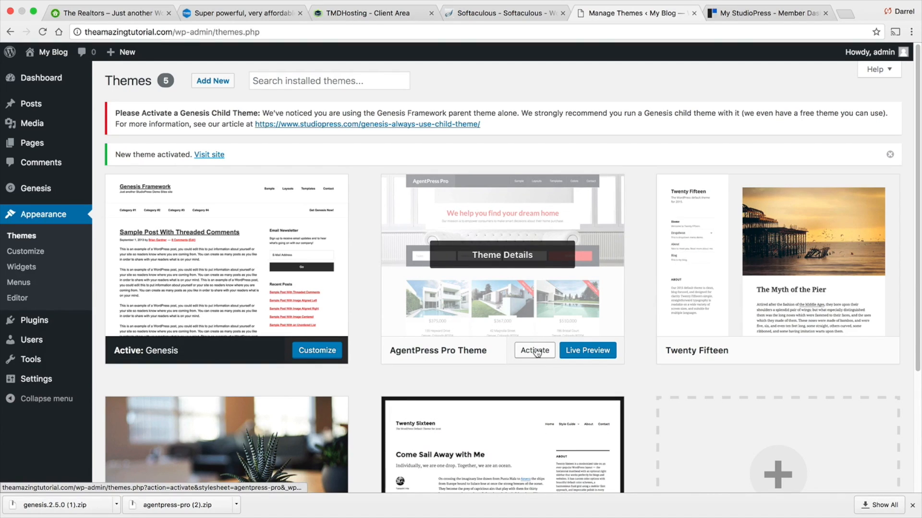
- Try to upload and install agentpress-pro (1).zip again, then return to the Themes page
{"action": "left_click", "coordinate": [214, 82]}
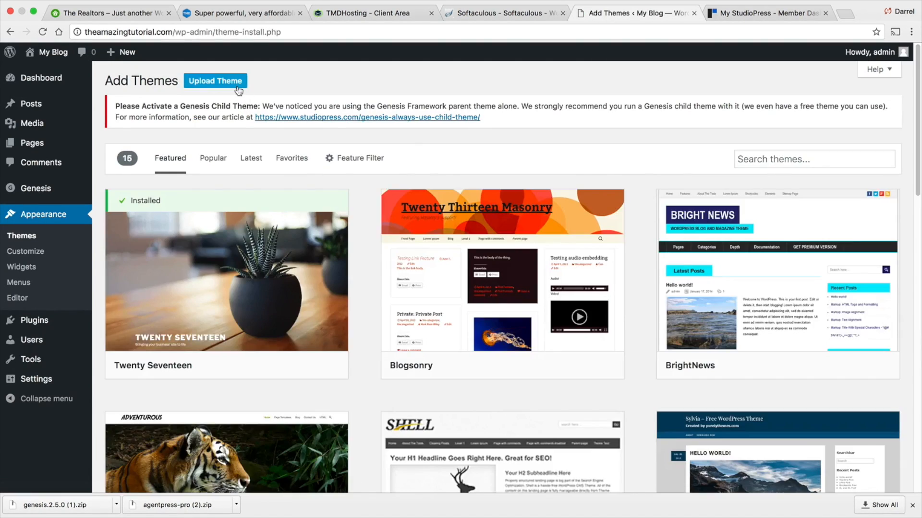
{"action": "left_click", "coordinate": [217, 81]}
{"action": "left_click", "coordinate": [428, 233]}
{"action": "scroll", "coordinate": [518, 128], "scroll_direction": "down", "scroll_amount": 2}
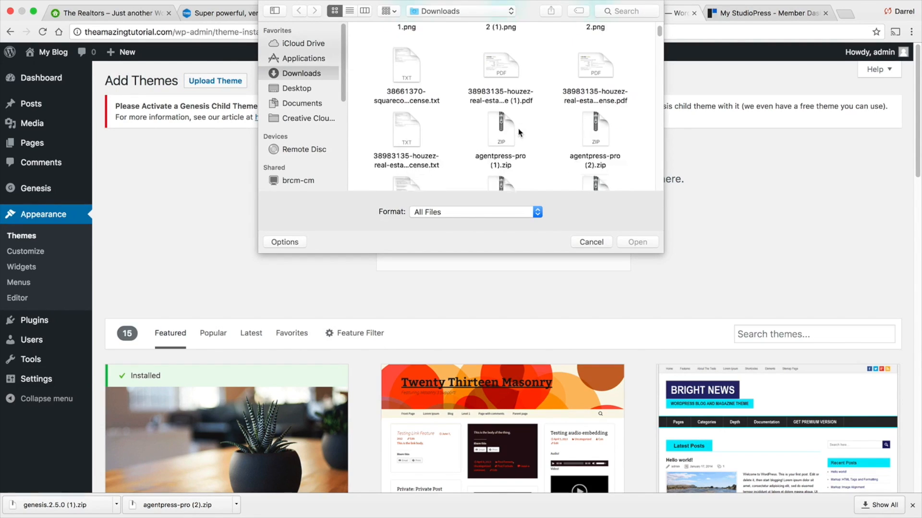
{"action": "scroll", "coordinate": [518, 128], "scroll_direction": "down", "scroll_amount": 1}
{"action": "left_click", "coordinate": [509, 139]}
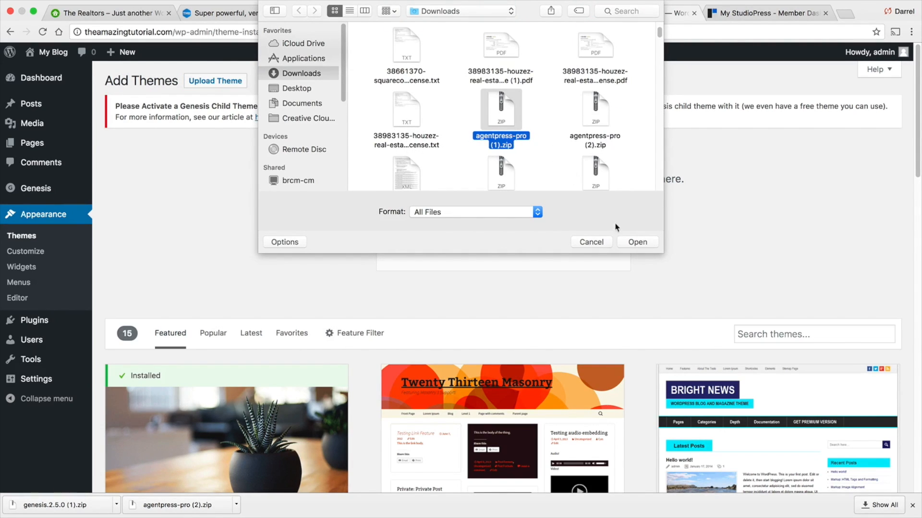
{"action": "left_click", "coordinate": [637, 242]}
{"action": "left_click", "coordinate": [419, 246]}
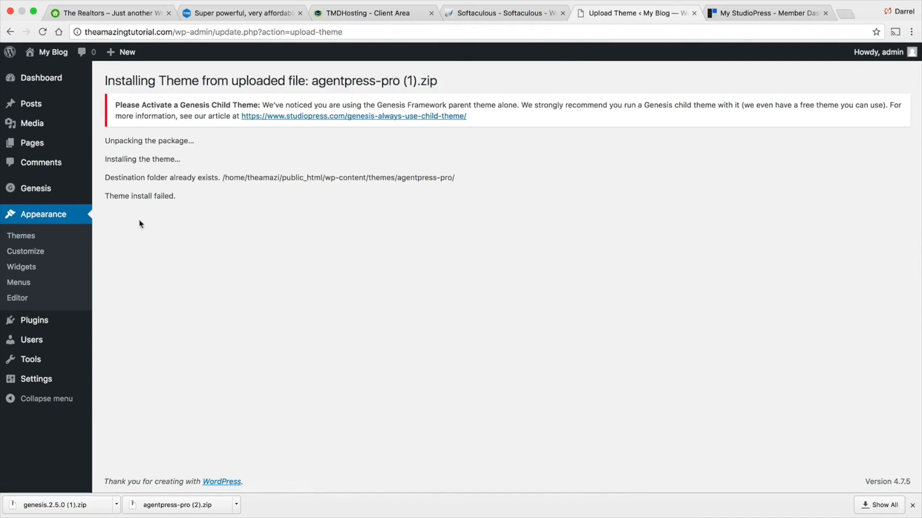
{"action": "left_click", "coordinate": [28, 239]}
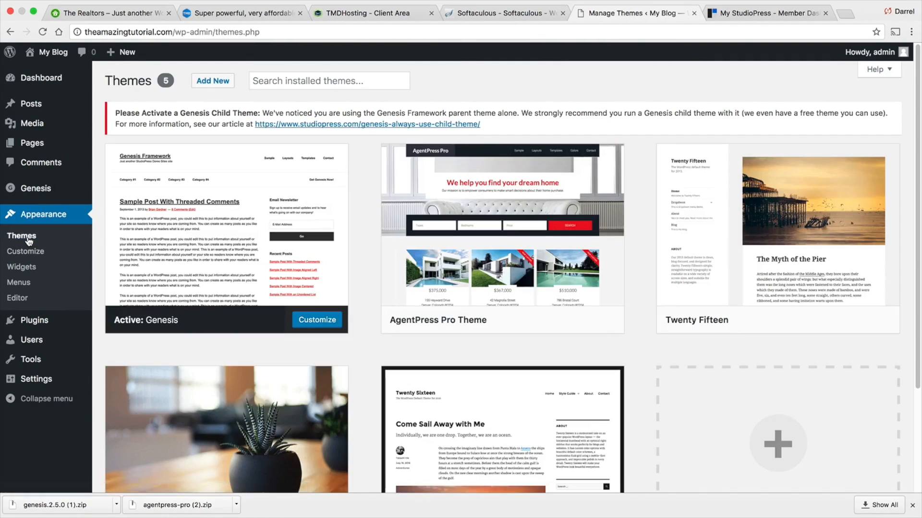
- Activate the AgentPress Pro Theme and scroll through the Genesis 2.5 welcome page
{"action": "mouse_move", "coordinate": [437, 289]}
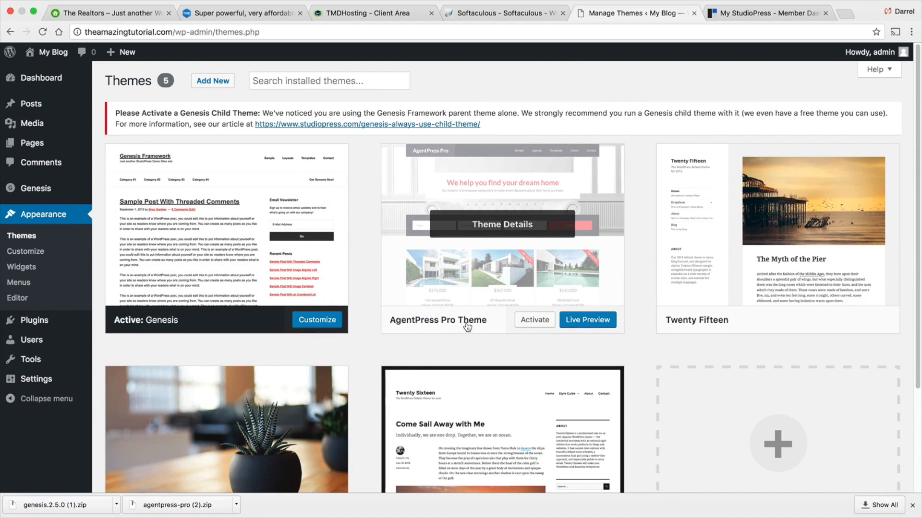
{"action": "left_click", "coordinate": [528, 325]}
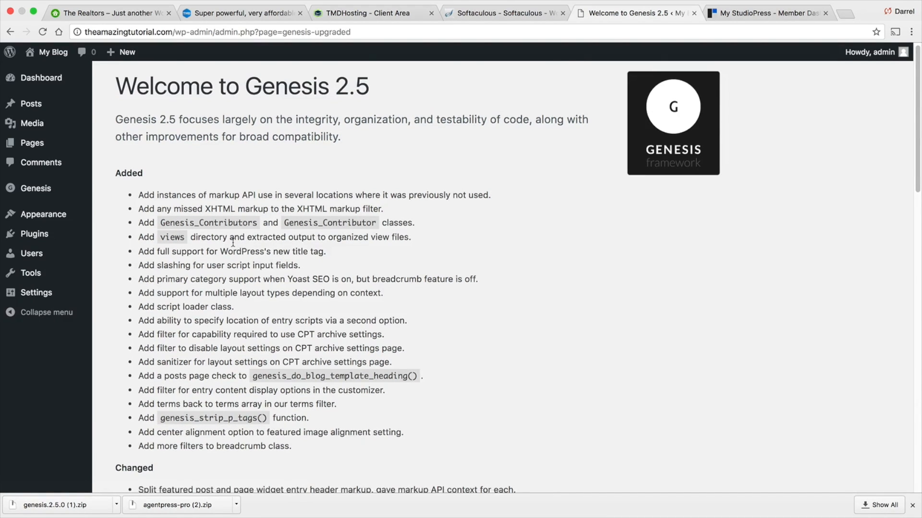
{"action": "scroll", "coordinate": [217, 237], "scroll_direction": "down", "scroll_amount": 5}
{"action": "scroll", "coordinate": [216, 237], "scroll_direction": "down", "scroll_amount": 15}
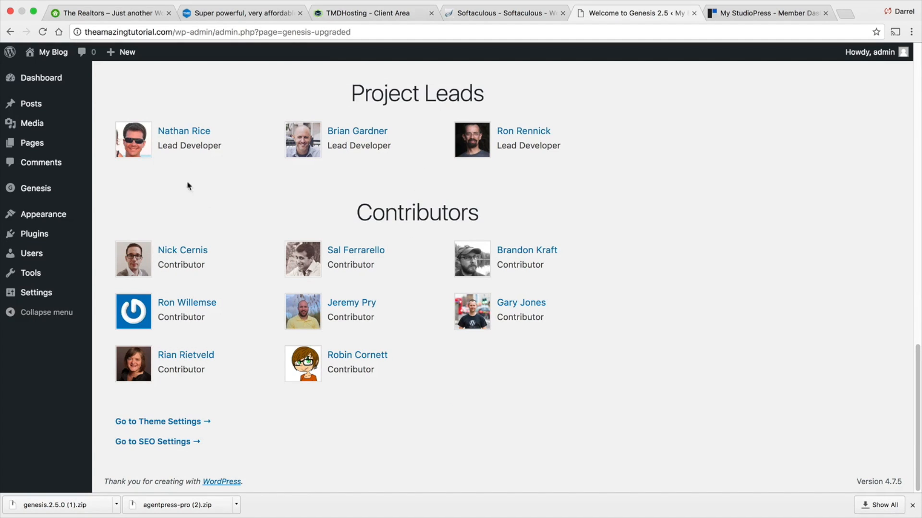
{"action": "scroll", "coordinate": [274, 380], "scroll_direction": "up", "scroll_amount": 4}
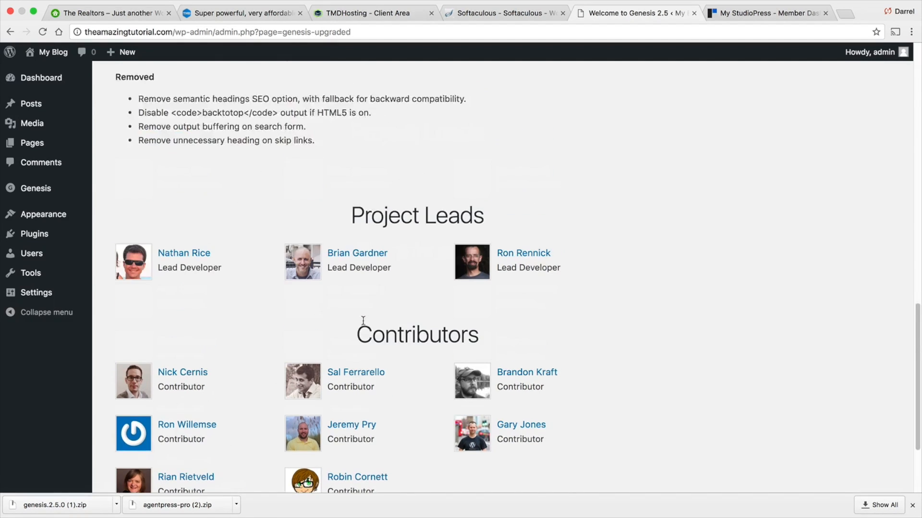
{"action": "scroll", "coordinate": [478, 224], "scroll_direction": "up", "scroll_amount": 20}
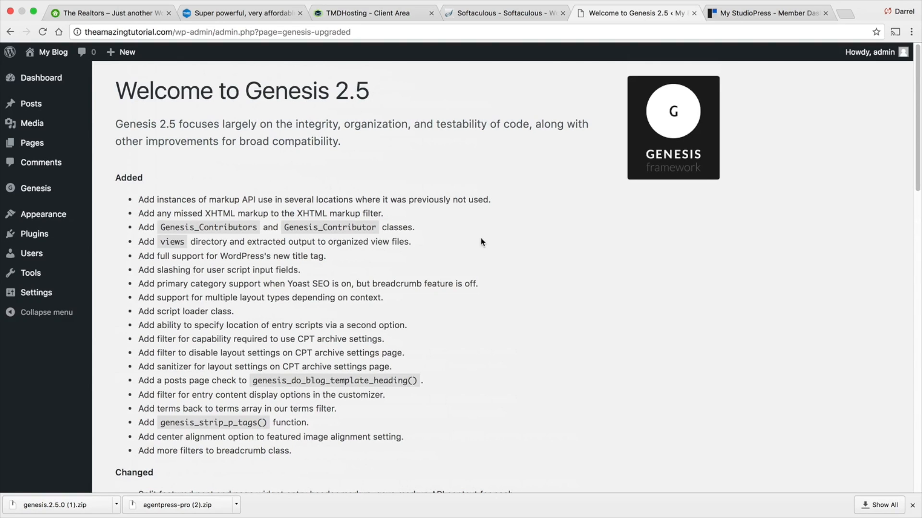
- Open the admin user's profile and switch the admin color scheme to Ectoplasm
{"action": "left_click", "coordinate": [20, 258]}
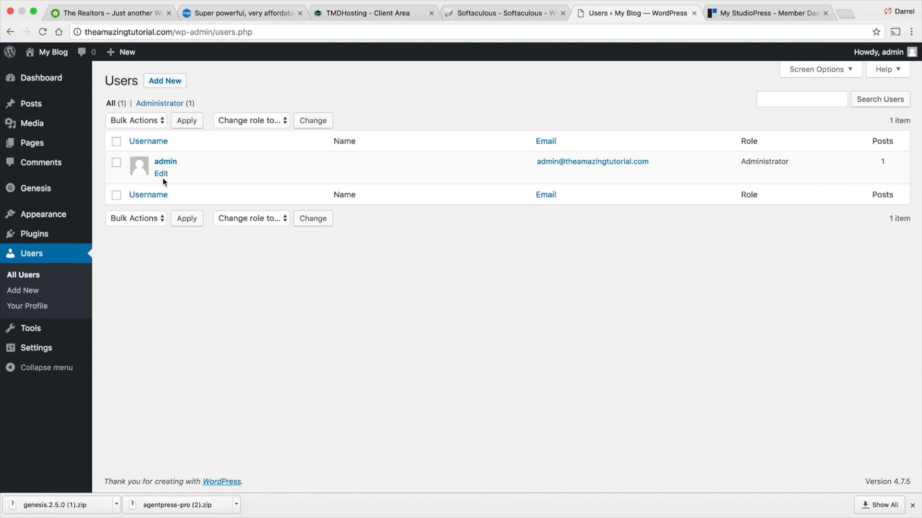
{"action": "left_click", "coordinate": [162, 175]}
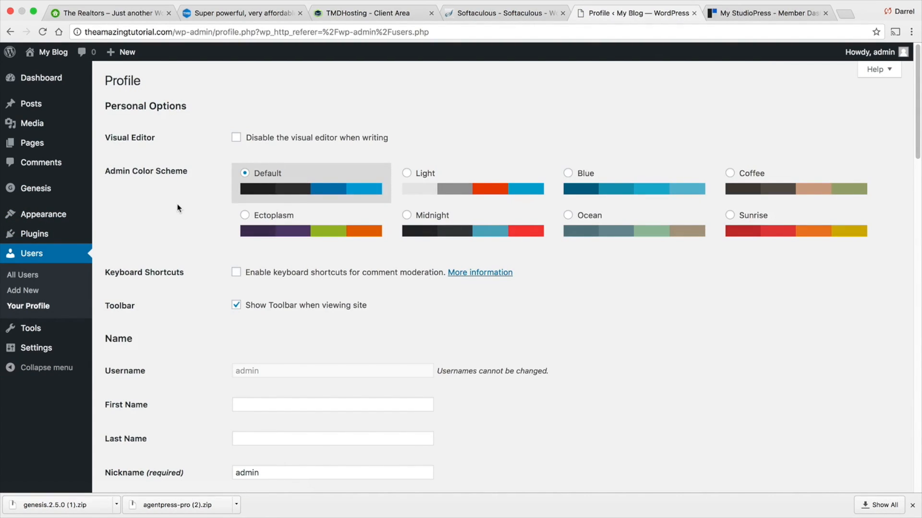
{"action": "left_click", "coordinate": [411, 181]}
{"action": "left_click", "coordinate": [603, 183]}
{"action": "left_click", "coordinate": [748, 189]}
{"action": "left_click", "coordinate": [748, 230]}
{"action": "left_click", "coordinate": [600, 227]}
{"action": "left_click", "coordinate": [502, 228]}
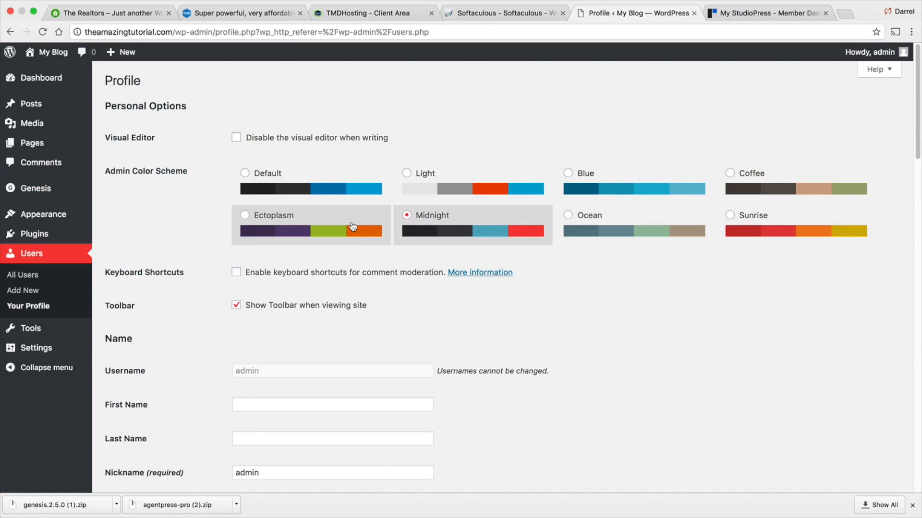
{"action": "left_click", "coordinate": [352, 226]}
- Generate a new password for the admin account in the profile's account management section
{"action": "scroll", "coordinate": [353, 220], "scroll_direction": "down", "scroll_amount": 5}
{"action": "left_click", "coordinate": [317, 291]}
{"action": "left_click", "coordinate": [221, 292]}
{"action": "scroll", "coordinate": [223, 290], "scroll_direction": "down", "scroll_amount": 5}
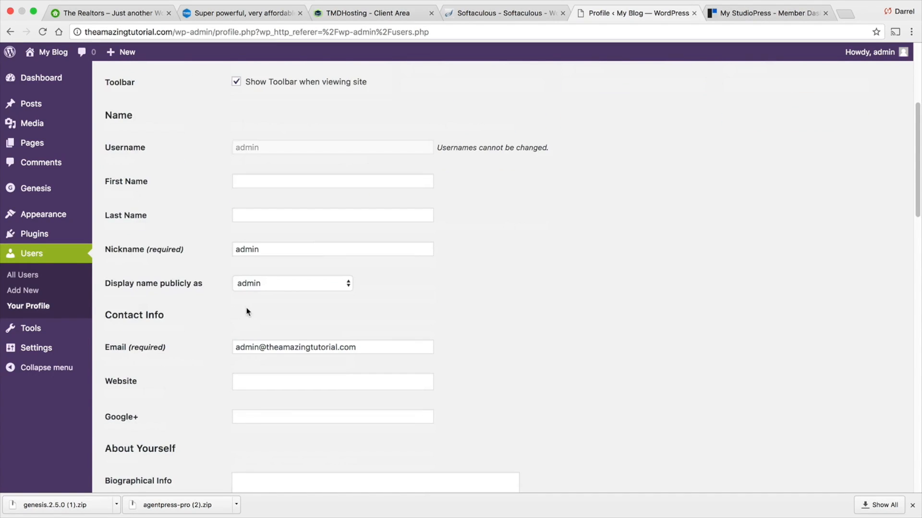
{"action": "scroll", "coordinate": [268, 326], "scroll_direction": "down", "scroll_amount": 1}
{"action": "scroll", "coordinate": [308, 318], "scroll_direction": "down", "scroll_amount": 15}
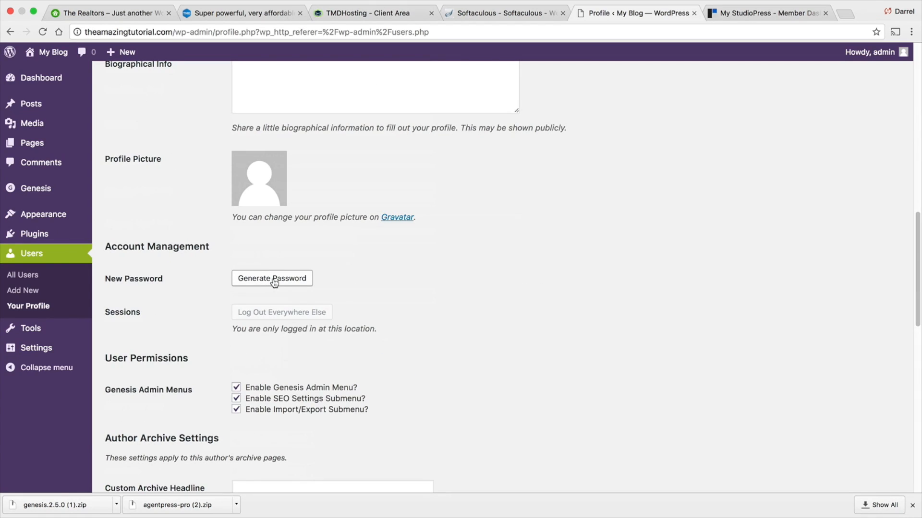
{"action": "left_click", "coordinate": [271, 279]}
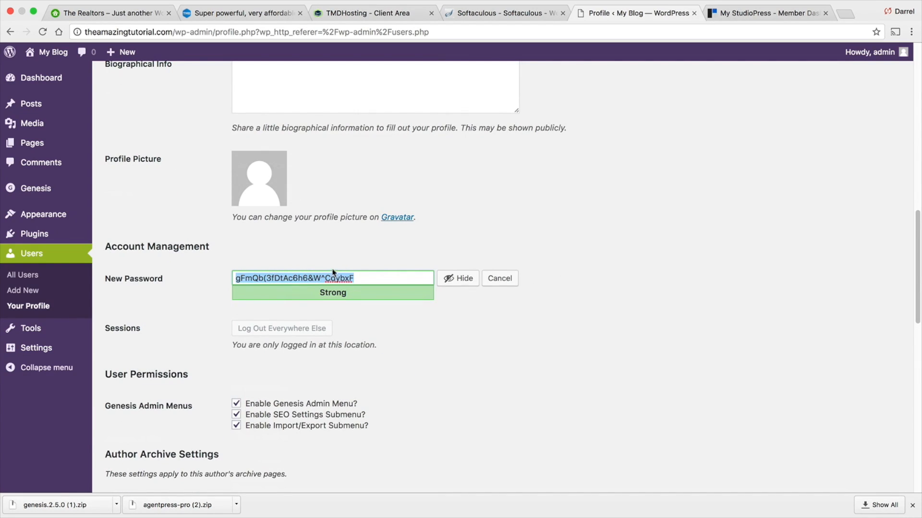
{"action": "scroll", "coordinate": [346, 293], "scroll_direction": "down", "scroll_amount": 15}
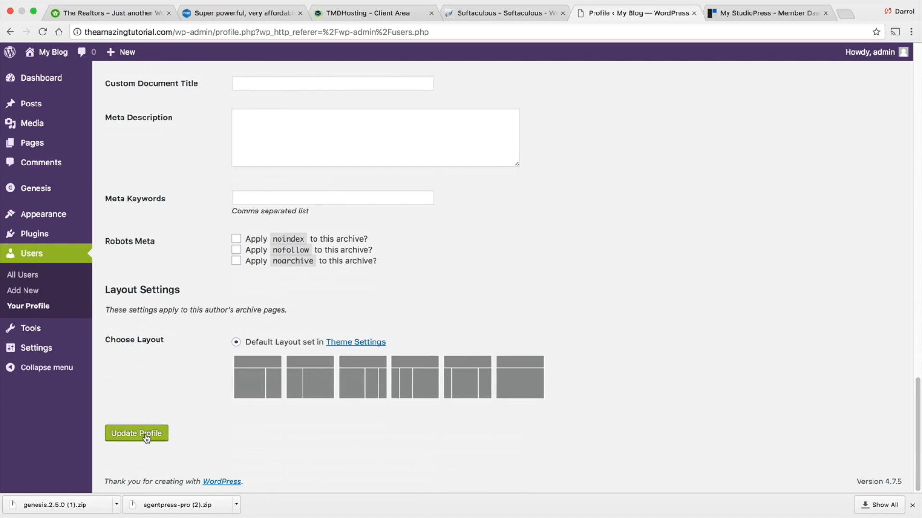
{"action": "scroll", "coordinate": [172, 403], "scroll_direction": "up", "scroll_amount": 2}
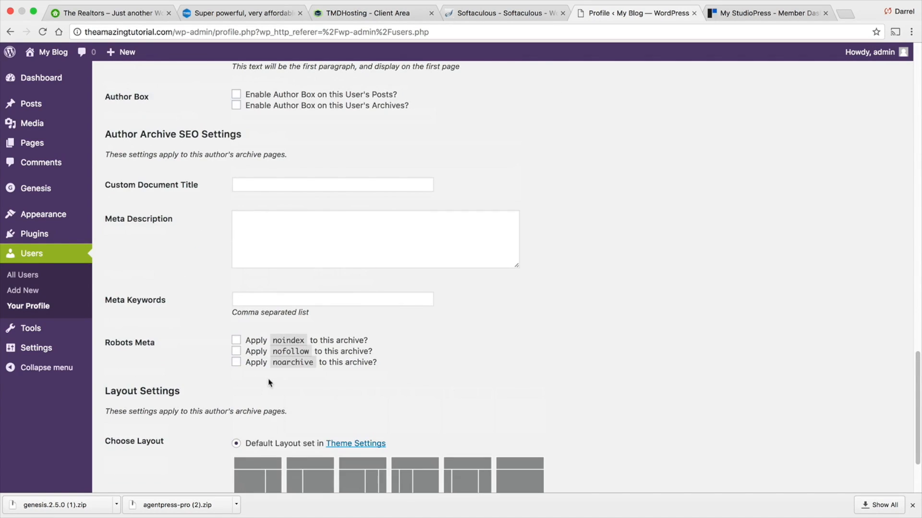
{"action": "scroll", "coordinate": [284, 267], "scroll_direction": "up", "scroll_amount": 20}
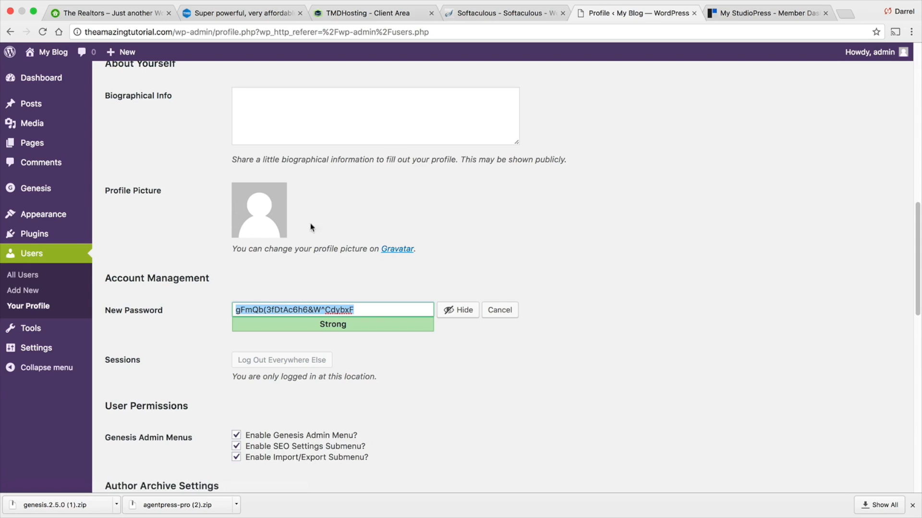
- Open the permalink settings, leave the profile without saving, choose the Post name structure and save the changes
{"action": "mouse_move", "coordinate": [55, 348]}
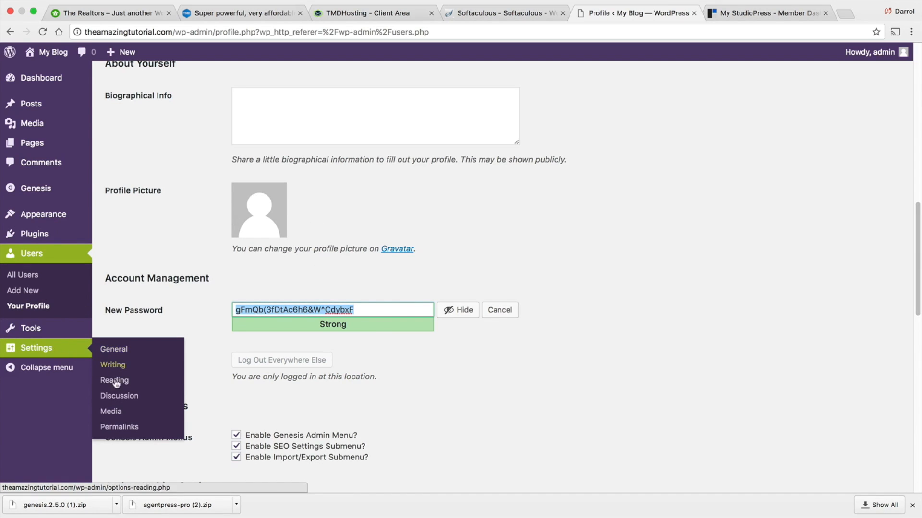
{"action": "left_click", "coordinate": [117, 429]}
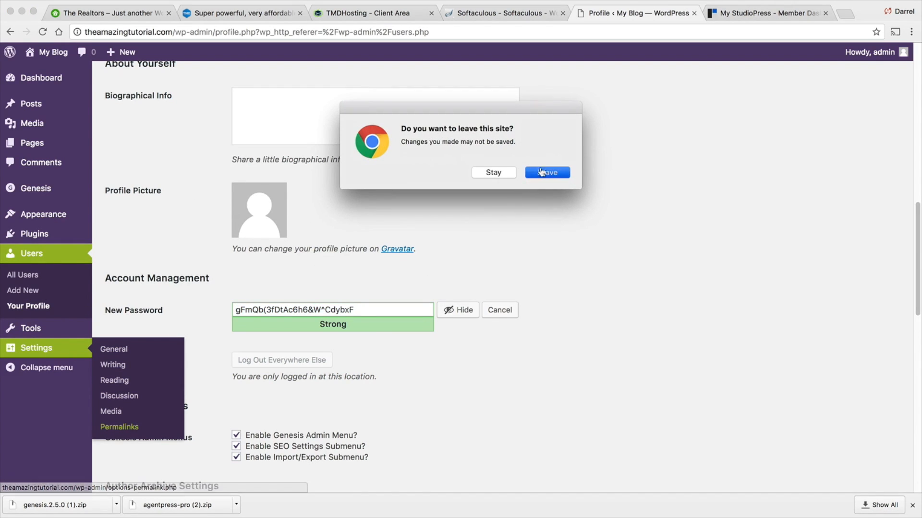
{"action": "left_click", "coordinate": [543, 173]}
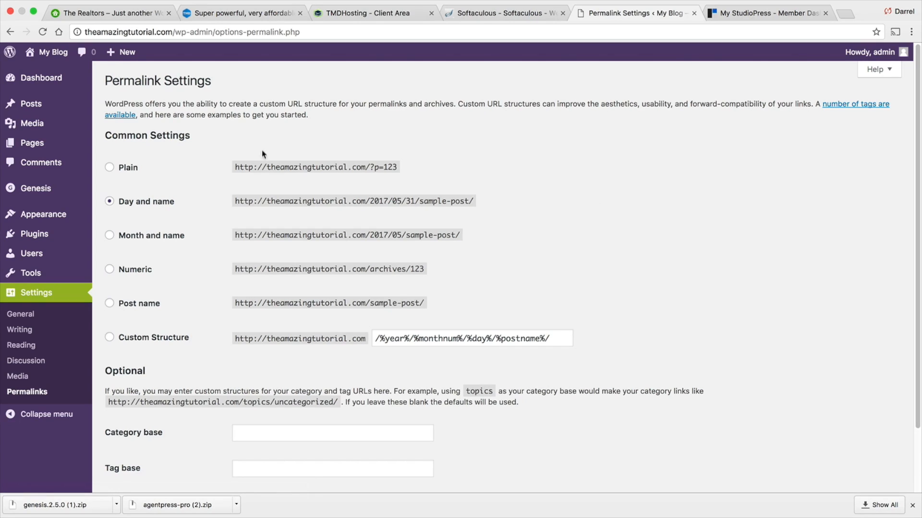
{"action": "left_click", "coordinate": [110, 304]}
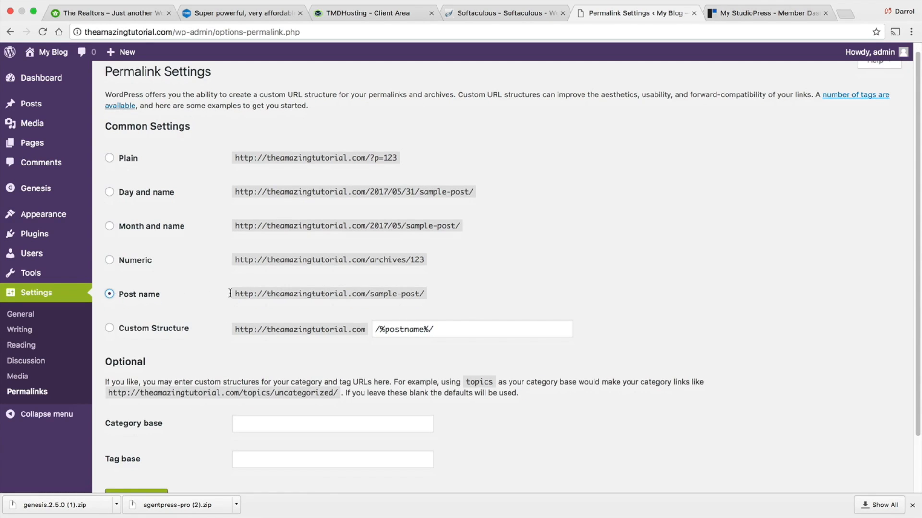
{"action": "scroll", "coordinate": [157, 306], "scroll_direction": "down", "scroll_amount": 2}
{"action": "left_click", "coordinate": [150, 475]}
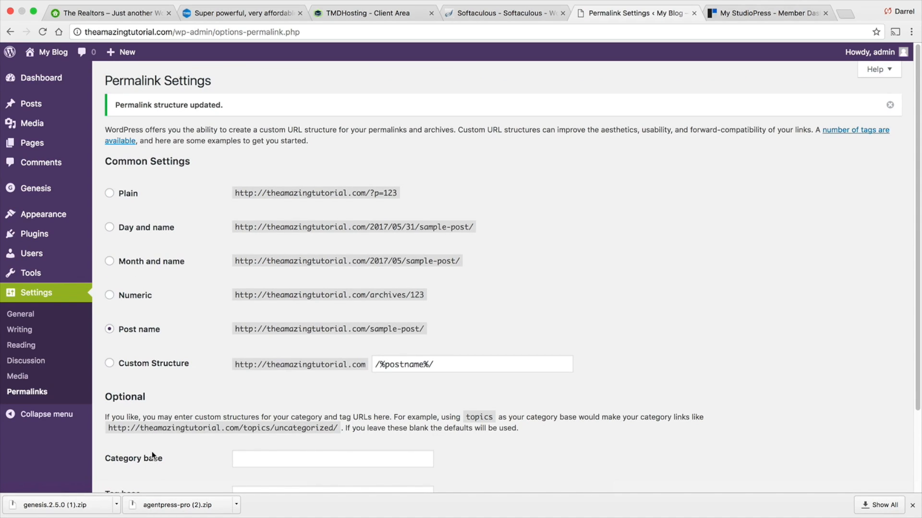
- Visit the site's front end to view it with the new theme
{"action": "mouse_move", "coordinate": [49, 54]}
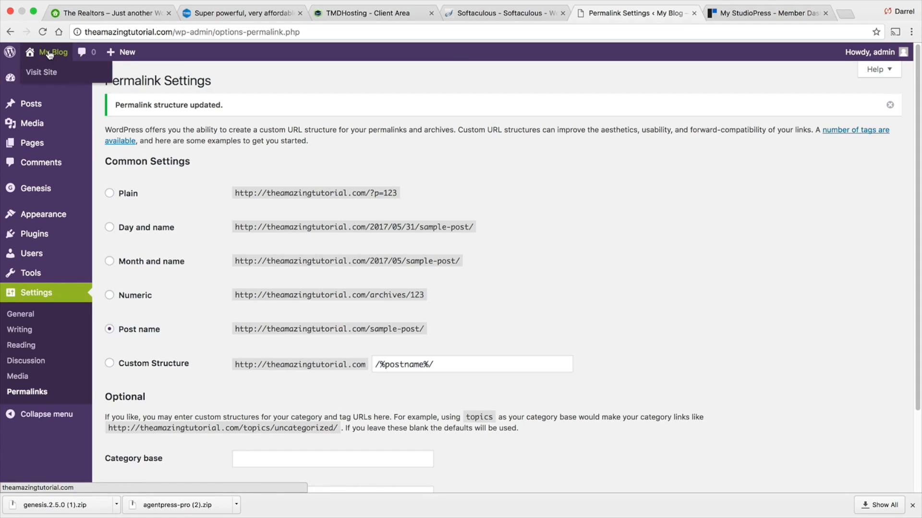
{"action": "left_click", "coordinate": [51, 74]}
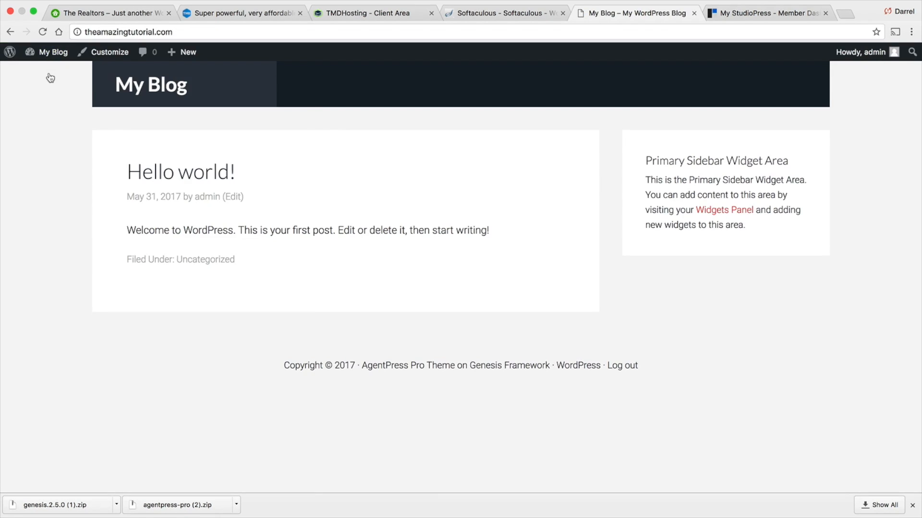
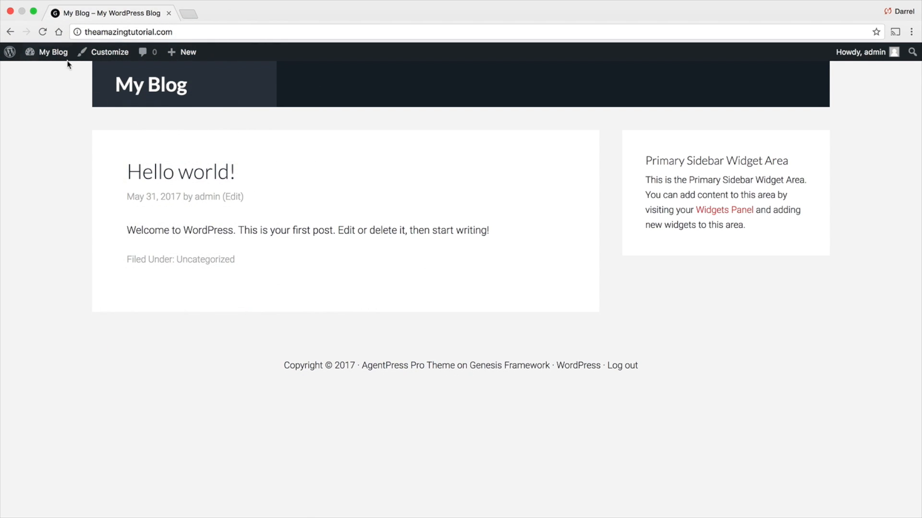
- Install and activate the AgentPress Listings plugin from the plugin directory
{"action": "left_click", "coordinate": [56, 73]}
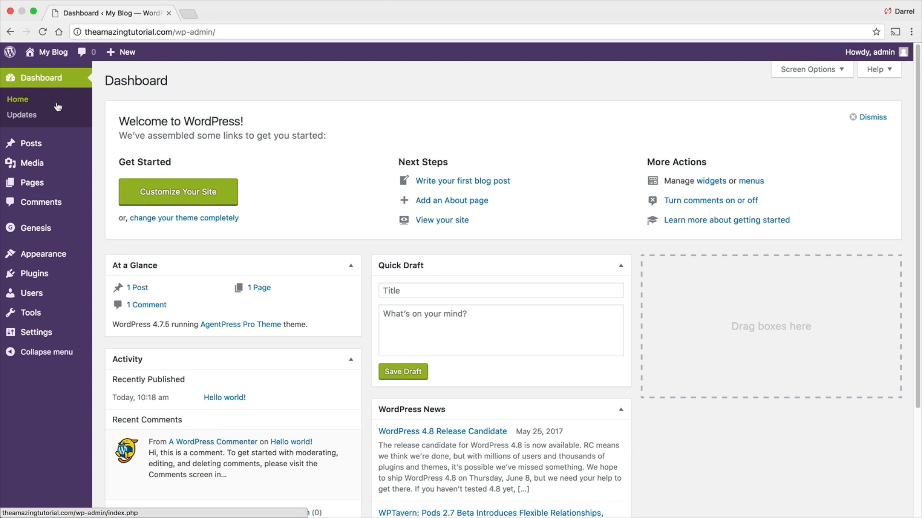
{"action": "mouse_move", "coordinate": [59, 281]}
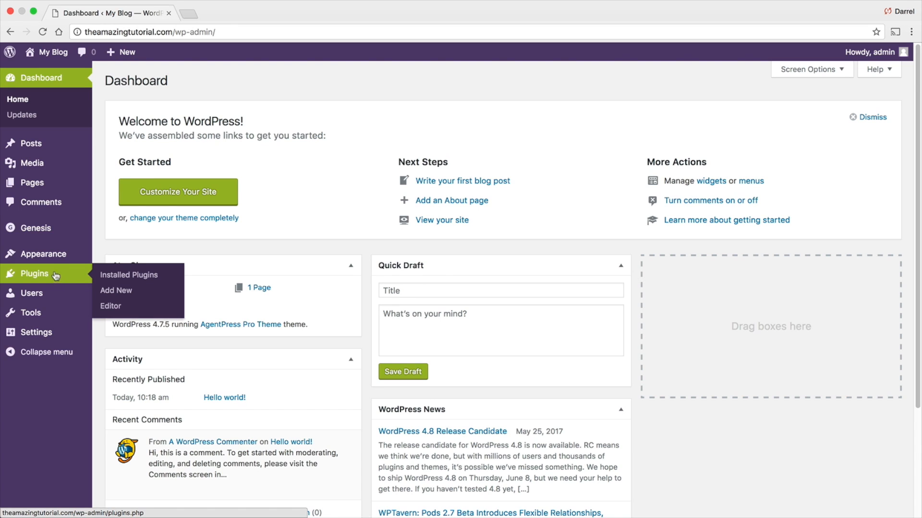
{"action": "left_click", "coordinate": [117, 291]}
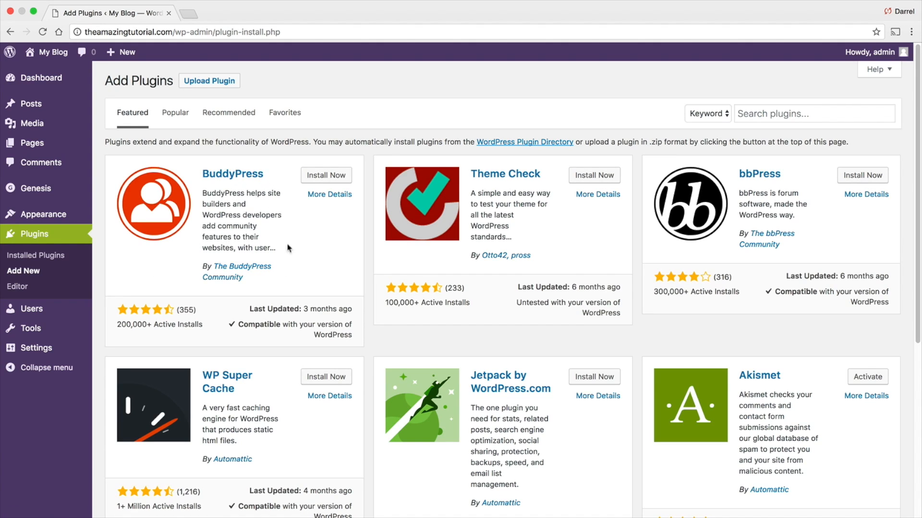
{"action": "scroll", "coordinate": [434, 281], "scroll_direction": "down", "scroll_amount": 3}
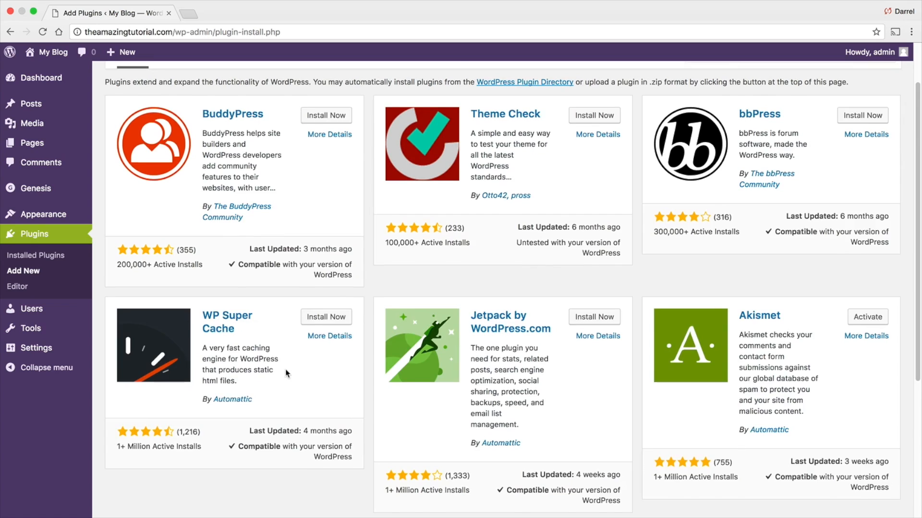
{"action": "scroll", "coordinate": [285, 370], "scroll_direction": "up", "scroll_amount": 3}
{"action": "left_click", "coordinate": [774, 112]}
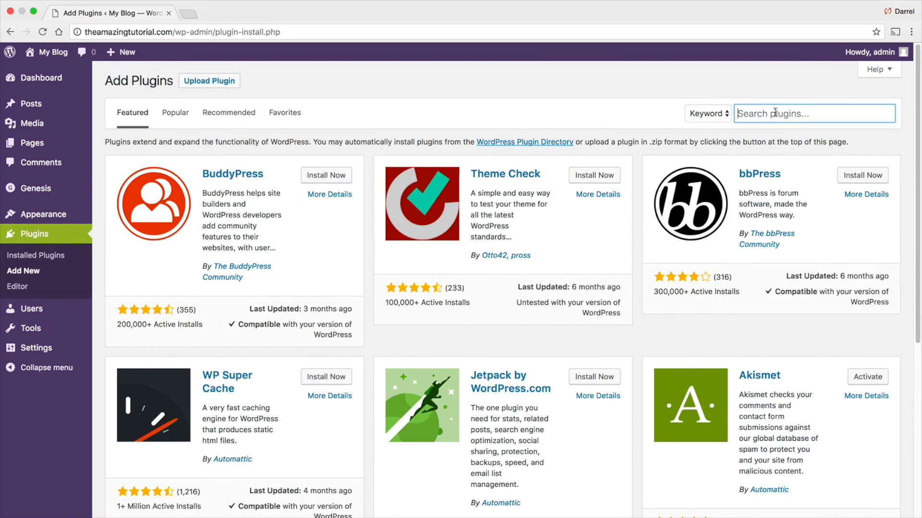
{"action": "type", "text": "agentpress listin"}
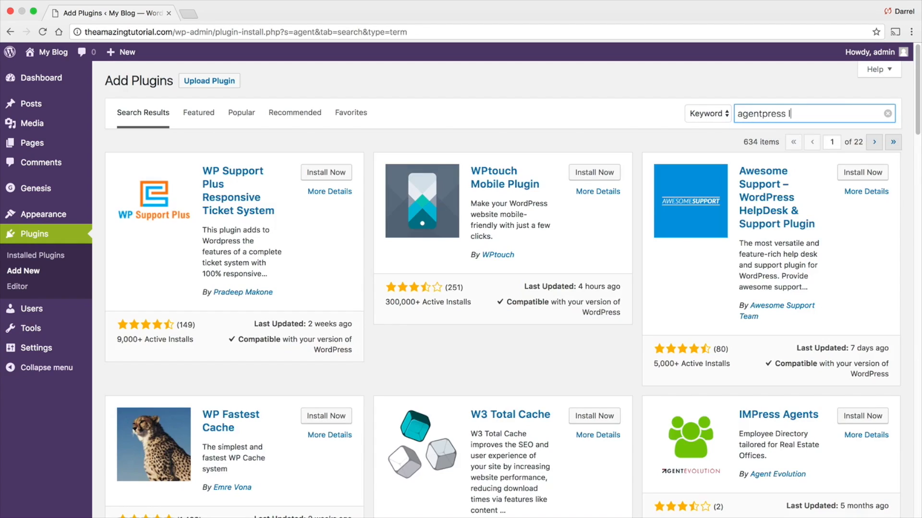
{"action": "type", "text": "gs"}
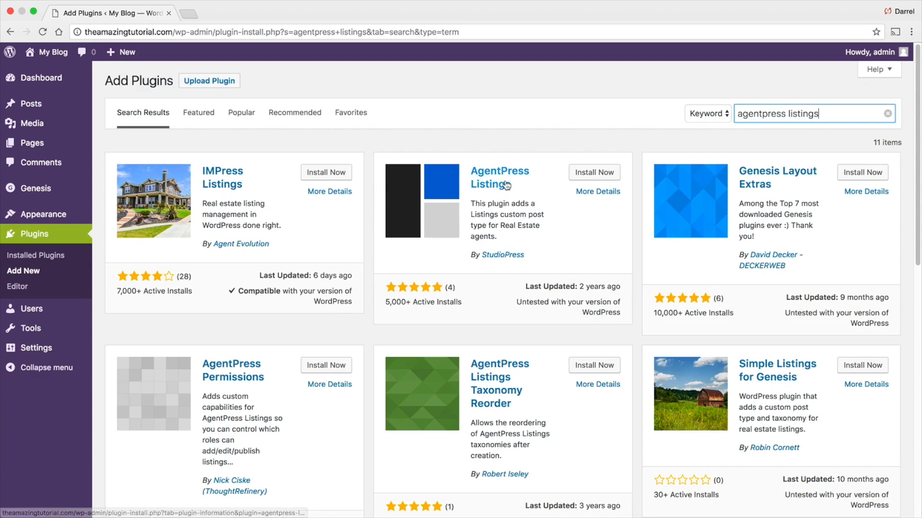
{"action": "left_click", "coordinate": [595, 173]}
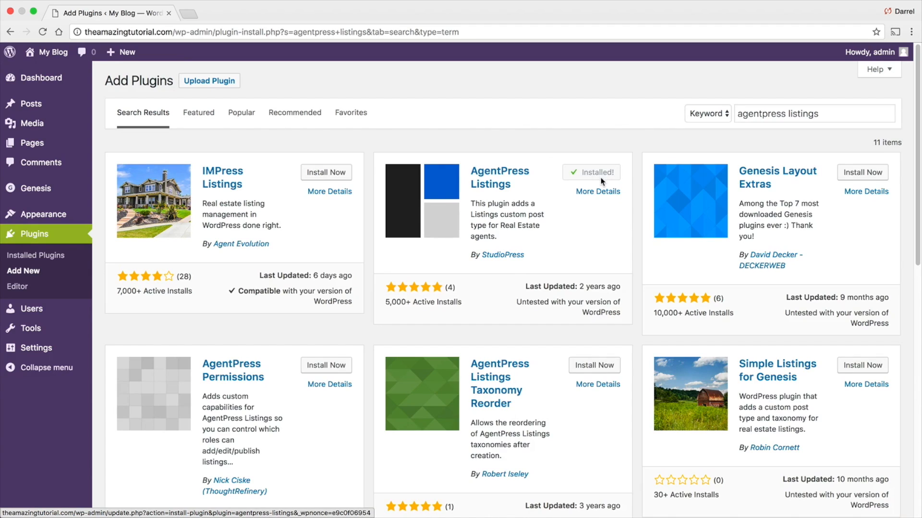
{"action": "left_click", "coordinate": [596, 176]}
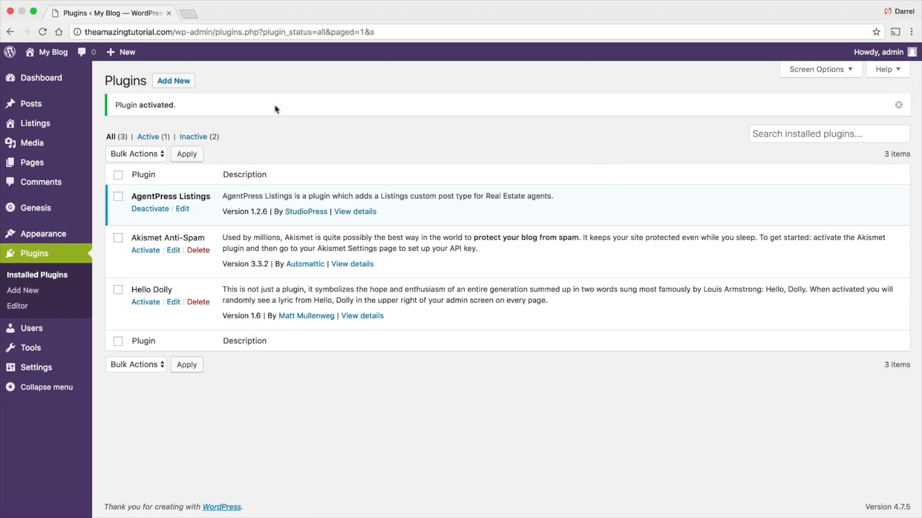
- Install and activate the Genesis eNews Extended plugin
{"action": "left_click", "coordinate": [178, 82]}
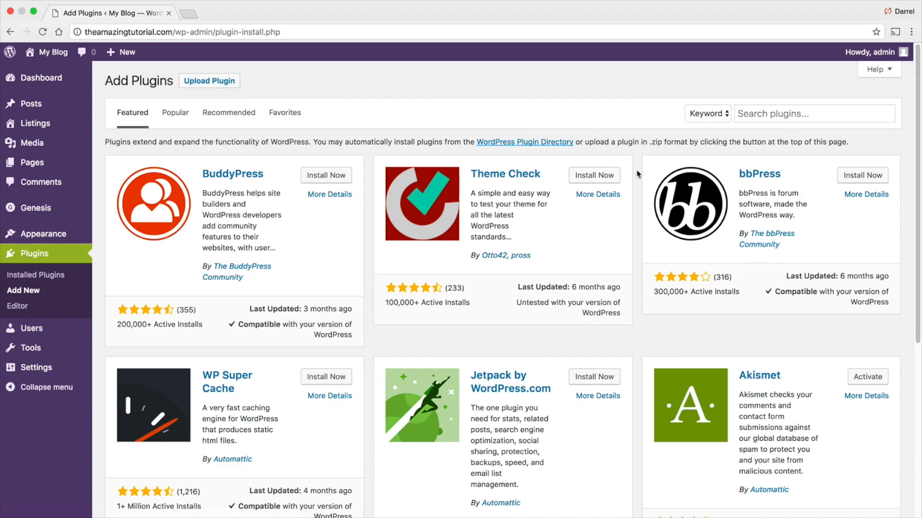
{"action": "left_click", "coordinate": [785, 112]}
{"action": "type", "text": "gensis enews e"}
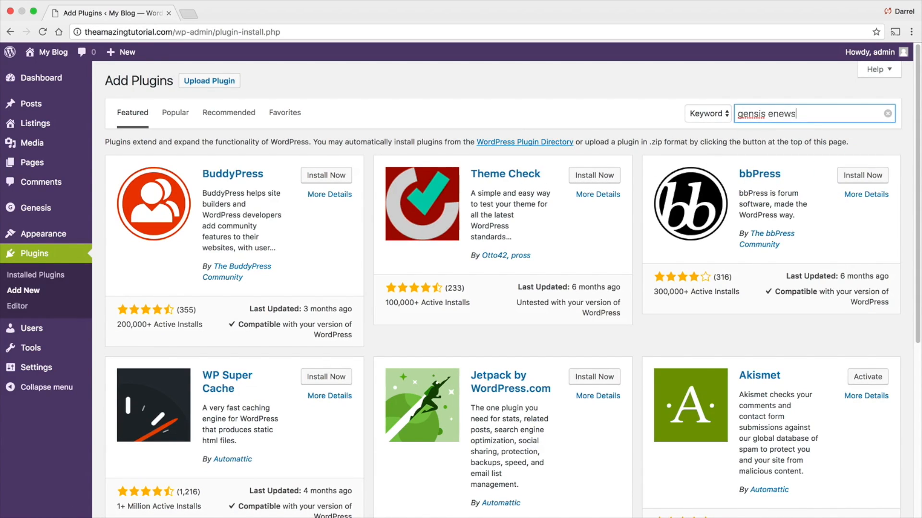
{"action": "type", "text": "xxt"}
{"action": "type", "text": "tended"}
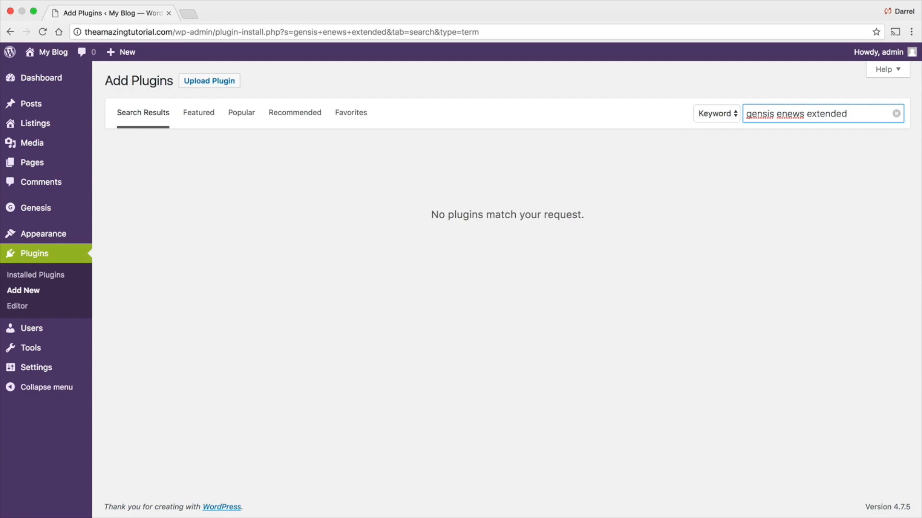
{"action": "left_click", "coordinate": [768, 113]}
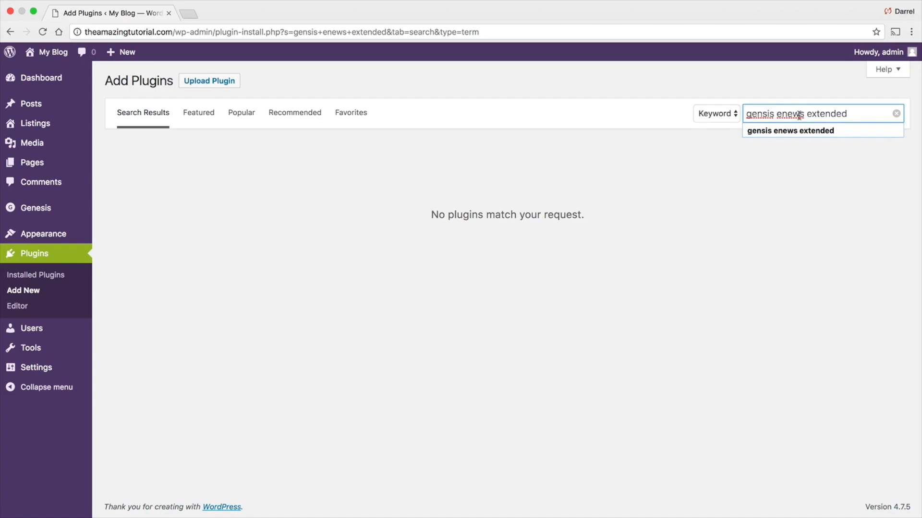
{"action": "type", "text": "e"}
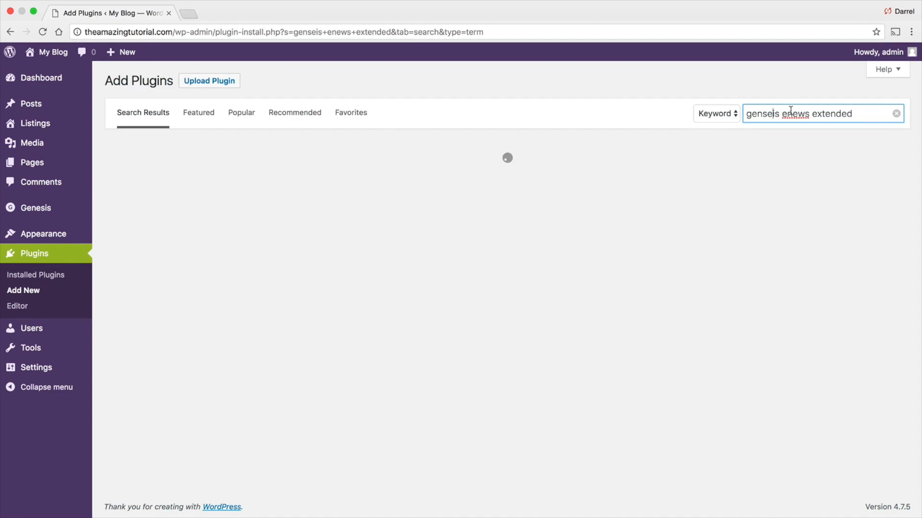
{"action": "key", "text": "BackSpace"}
{"action": "double_click", "coordinate": [764, 112]}
{"action": "key", "text": "BackSpace"}
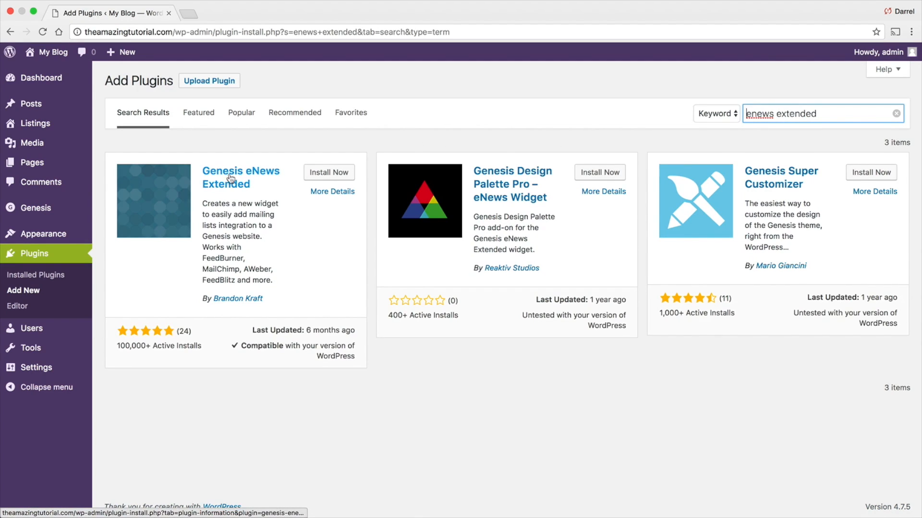
{"action": "left_click", "coordinate": [328, 173]}
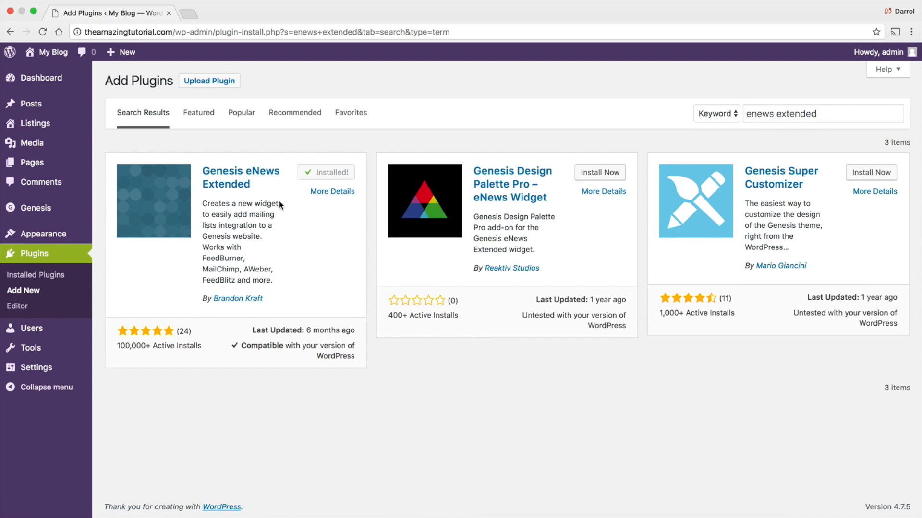
{"action": "left_click", "coordinate": [321, 173]}
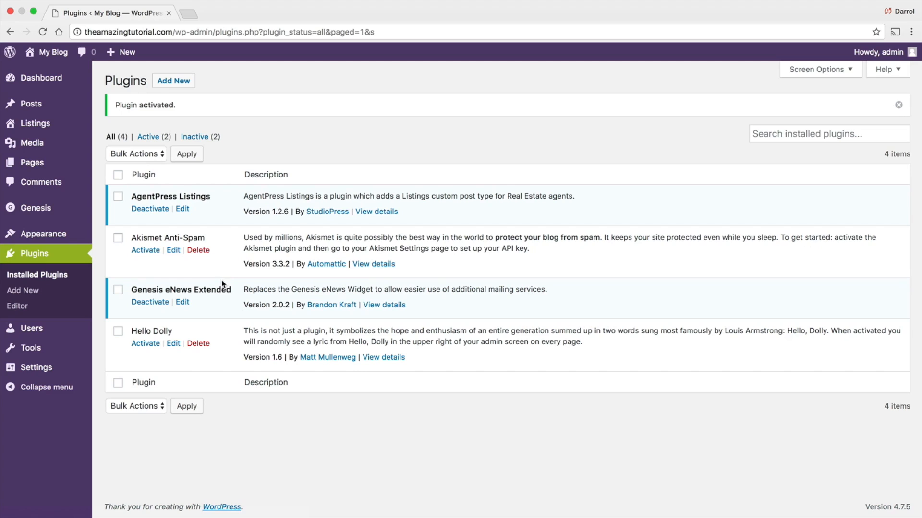
{"action": "left_click", "coordinate": [786, 134]}
{"action": "type", "text": "genesis title"}
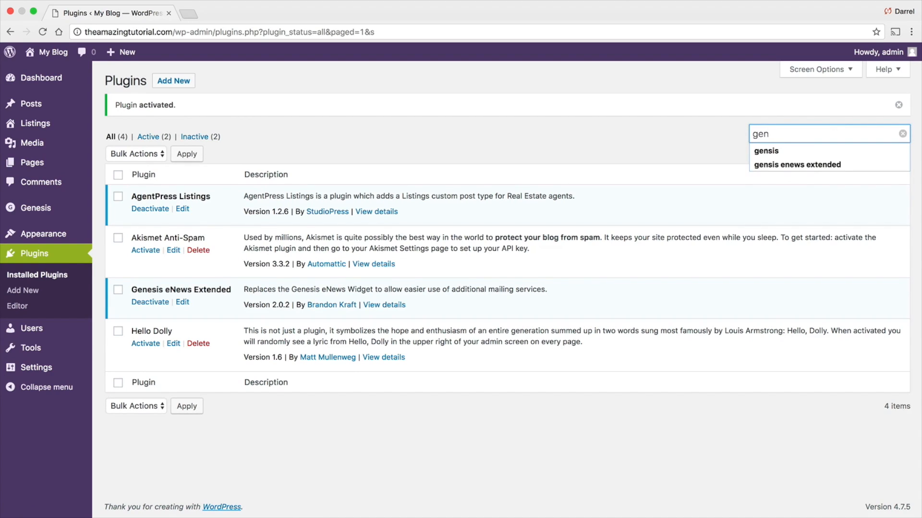
{"action": "key", "text": "Return"}
{"action": "type", "text": "esis title"}
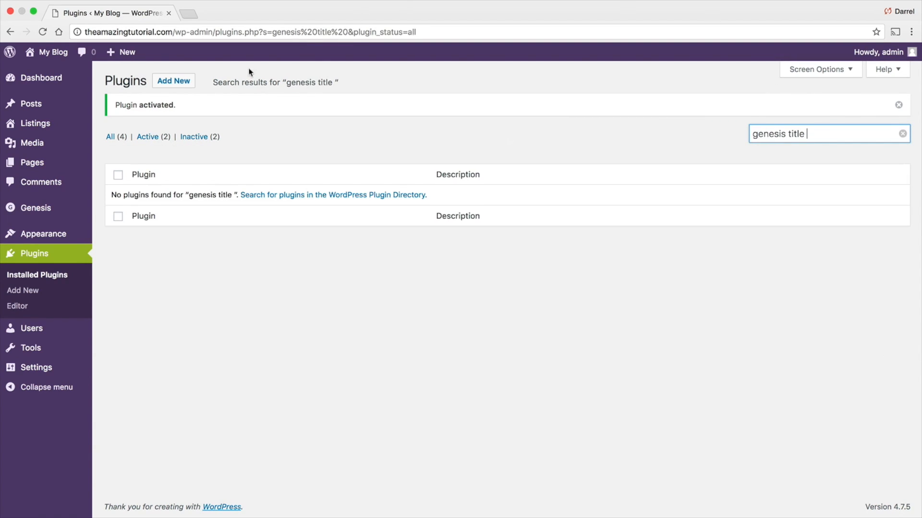
{"action": "key", "text": "Return"}
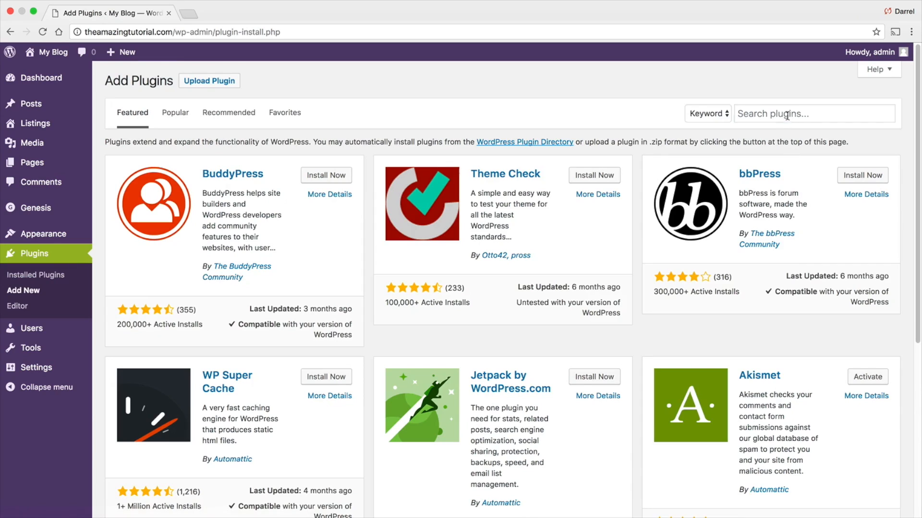
- Install and activate the Genesis Title Toggle plugin
{"action": "left_click", "coordinate": [788, 114]}
{"action": "type", "text": "genesis "}
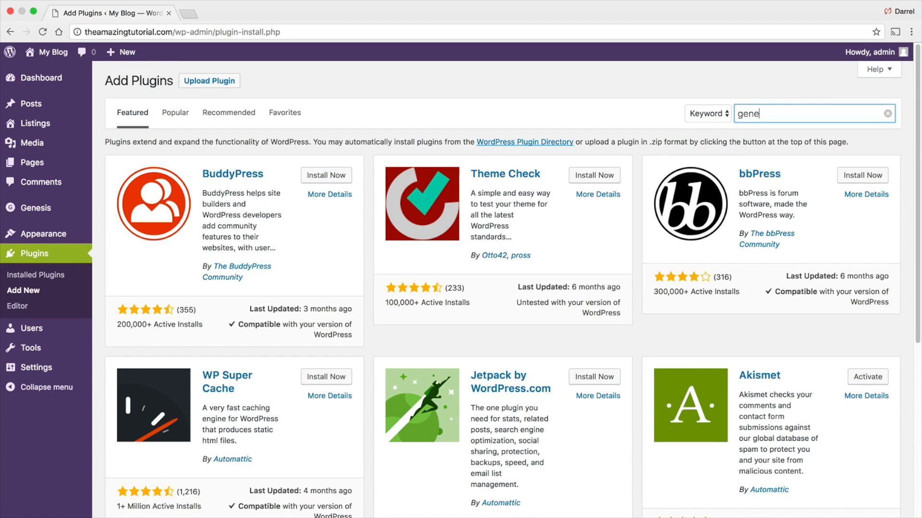
{"action": "type", "text": "title toggle"}
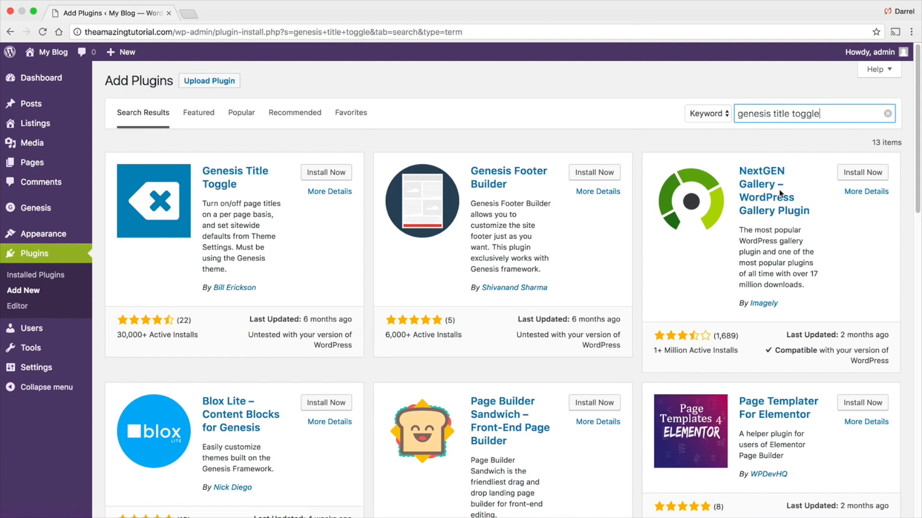
{"action": "left_click", "coordinate": [326, 173]}
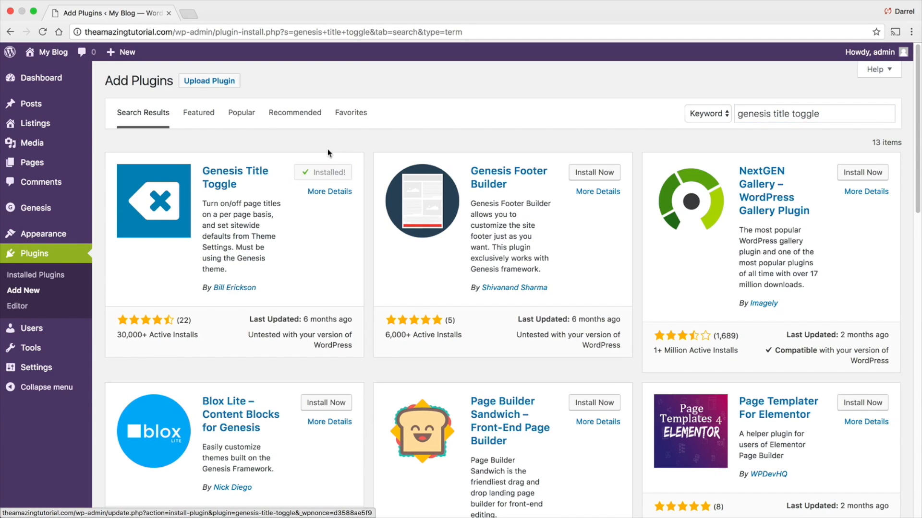
{"action": "left_click", "coordinate": [335, 176]}
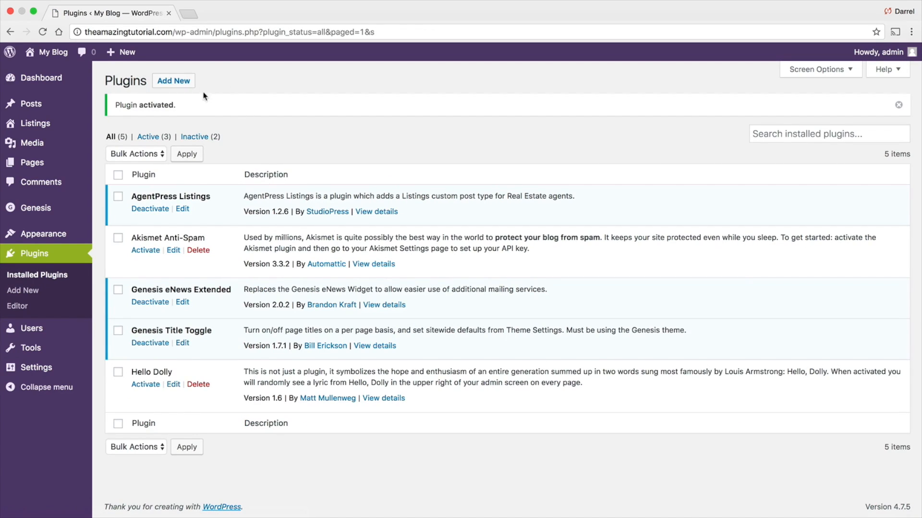
- Install and activate the Ninja Forms plugin
{"action": "left_click", "coordinate": [178, 82]}
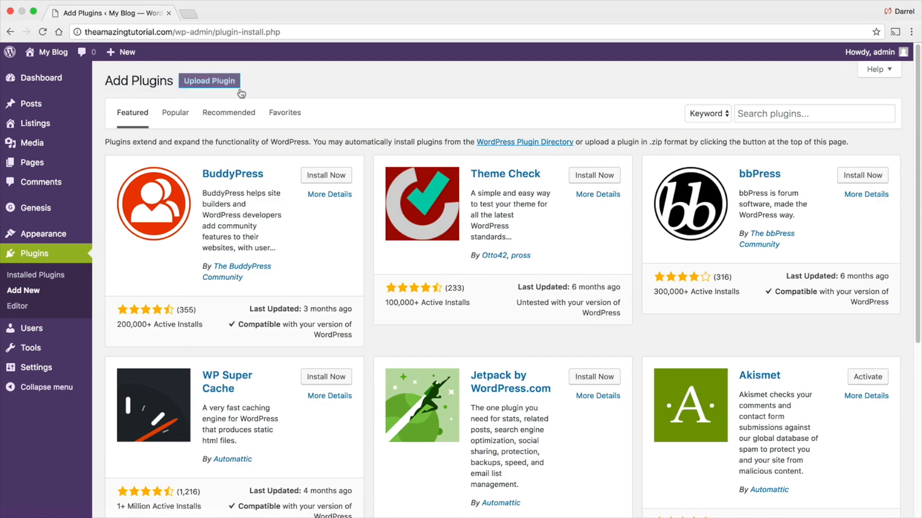
{"action": "left_click", "coordinate": [753, 112]}
{"action": "type", "text": "ninja forms"}
{"action": "key", "text": "Return"}
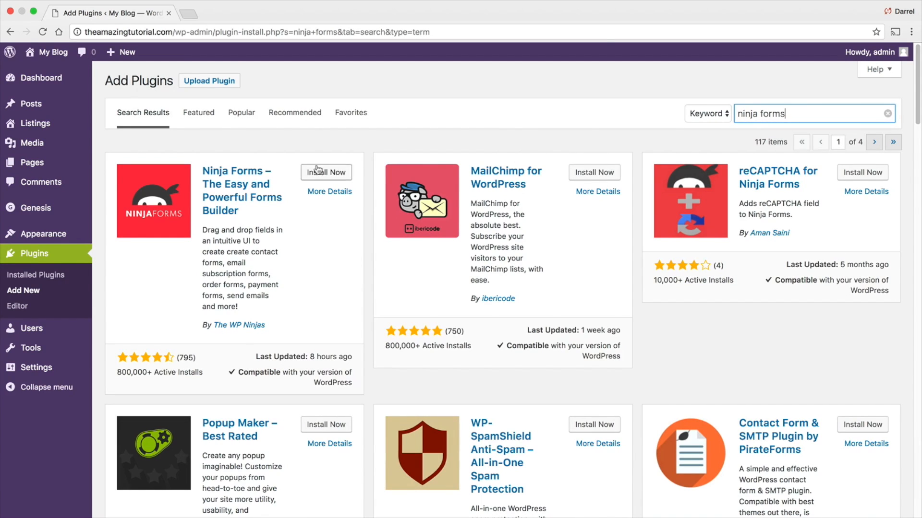
{"action": "left_click", "coordinate": [338, 175]}
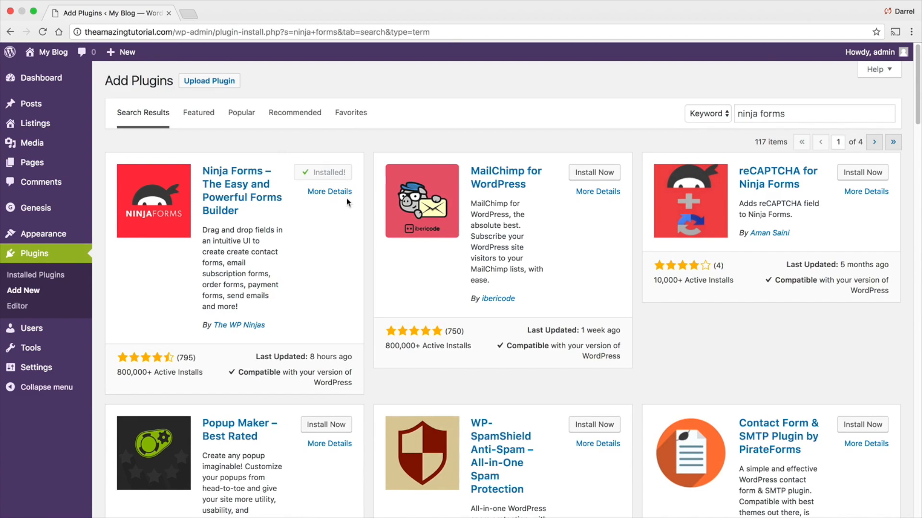
{"action": "left_click", "coordinate": [341, 177]}
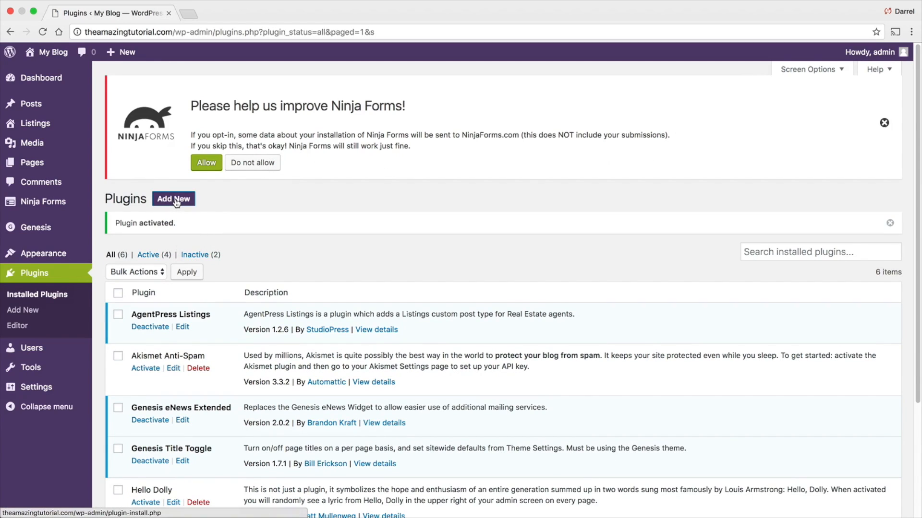
- Install and activate the Simple Lightbox plugin
{"action": "left_click", "coordinate": [176, 200]}
{"action": "left_click", "coordinate": [777, 232]}
{"action": "type", "text": "simple lightbox"}
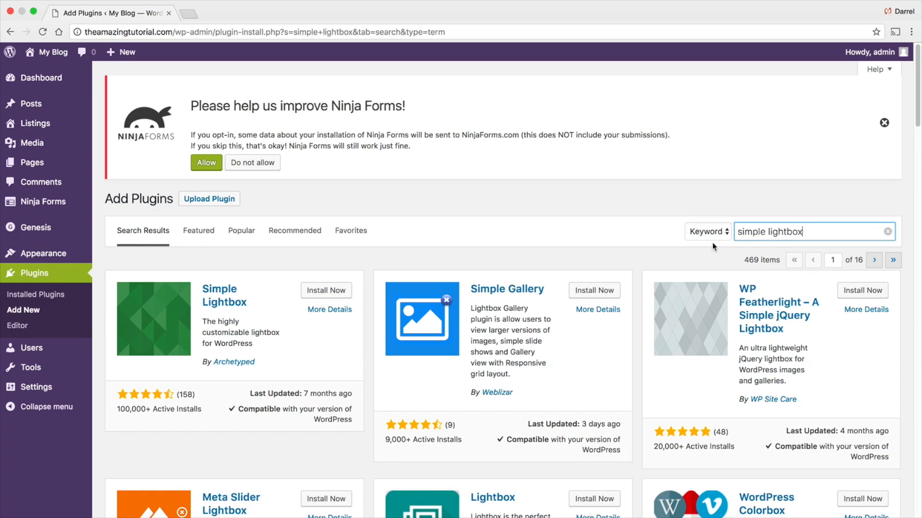
{"action": "scroll", "coordinate": [354, 284], "scroll_direction": "down", "scroll_amount": 1}
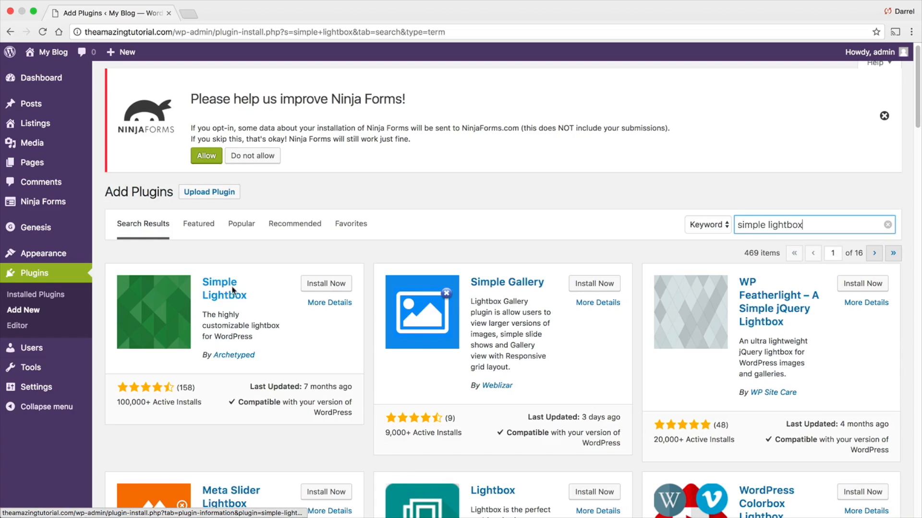
{"action": "left_click", "coordinate": [330, 283]}
{"action": "scroll", "coordinate": [331, 284], "scroll_direction": "down", "scroll_amount": 1}
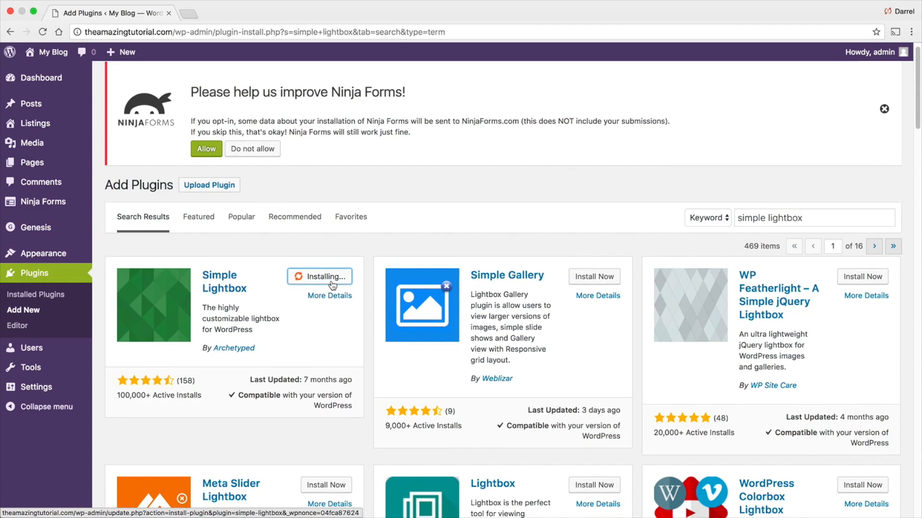
{"action": "left_click", "coordinate": [333, 281]}
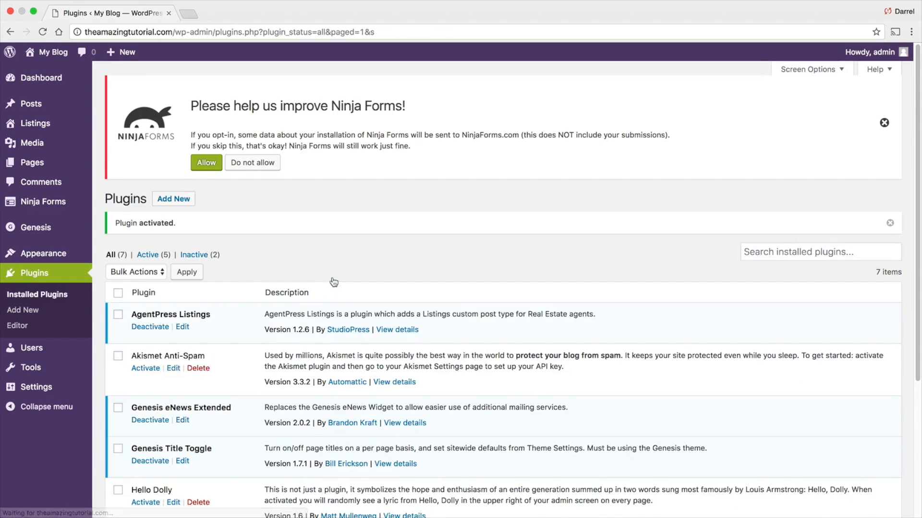
- Install and activate the Simple Social Icons plugin
{"action": "left_click", "coordinate": [174, 201]}
{"action": "left_click", "coordinate": [770, 231]}
{"action": "type", "text": "simopl"}
{"action": "key", "text": "BackSpace"}
{"action": "key", "text": "BackSpace"}
{"action": "key", "text": "BackSpace"}
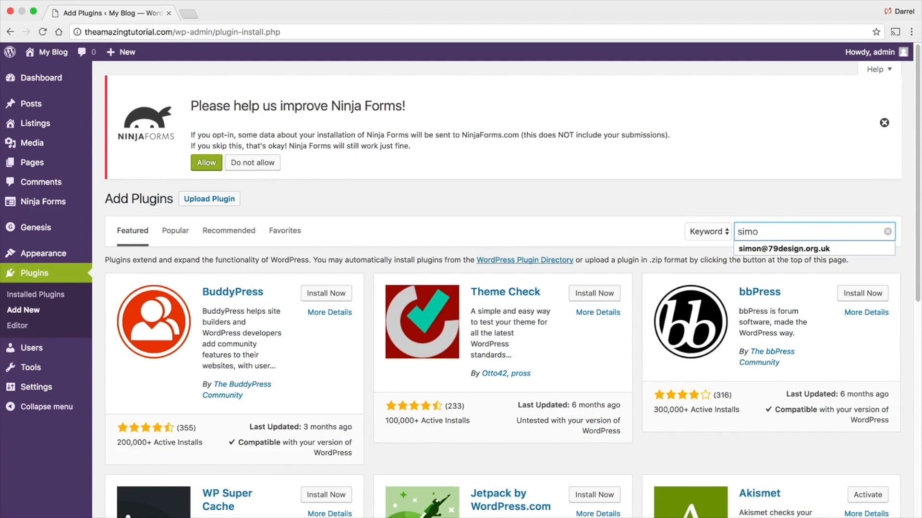
{"action": "type", "text": "ple social icons"}
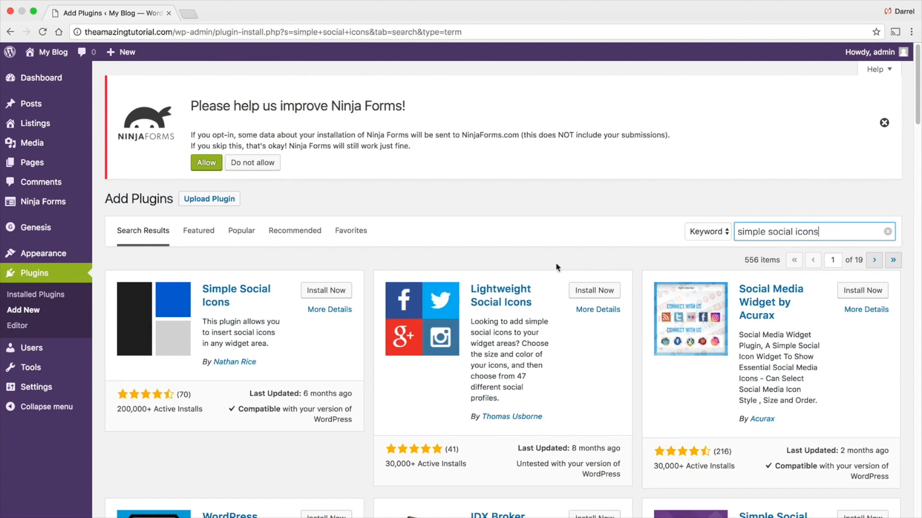
{"action": "left_click", "coordinate": [327, 290]}
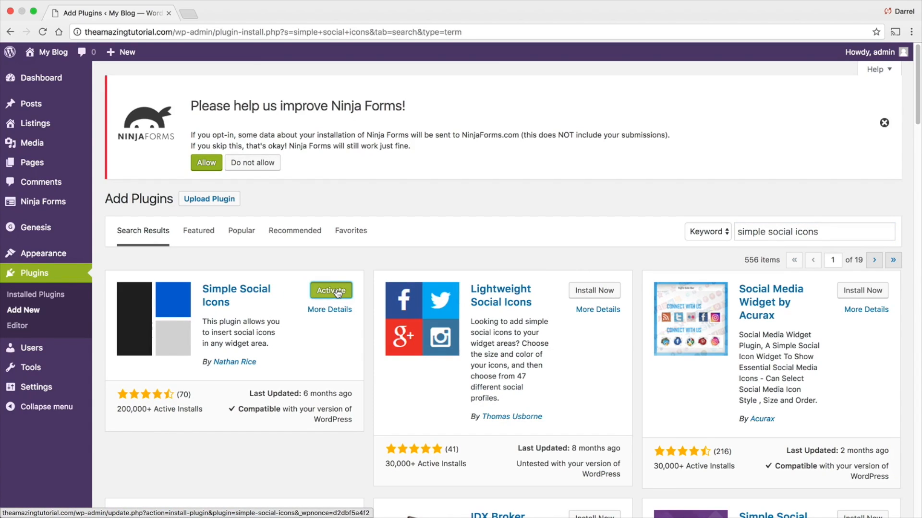
{"action": "left_click", "coordinate": [334, 291]}
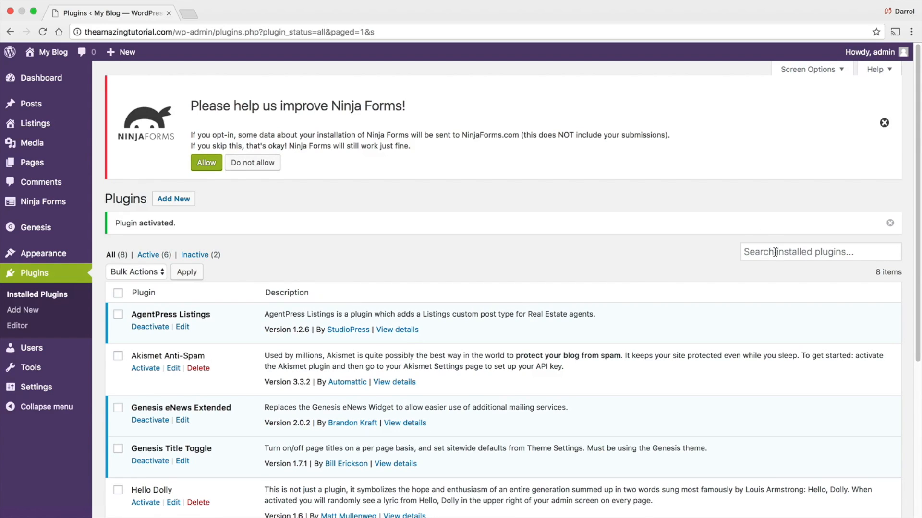
- Search the plugin directory for simple real estate pack, then install and activate the Simple Real Estate Pack plugin
{"action": "left_click", "coordinate": [173, 201]}
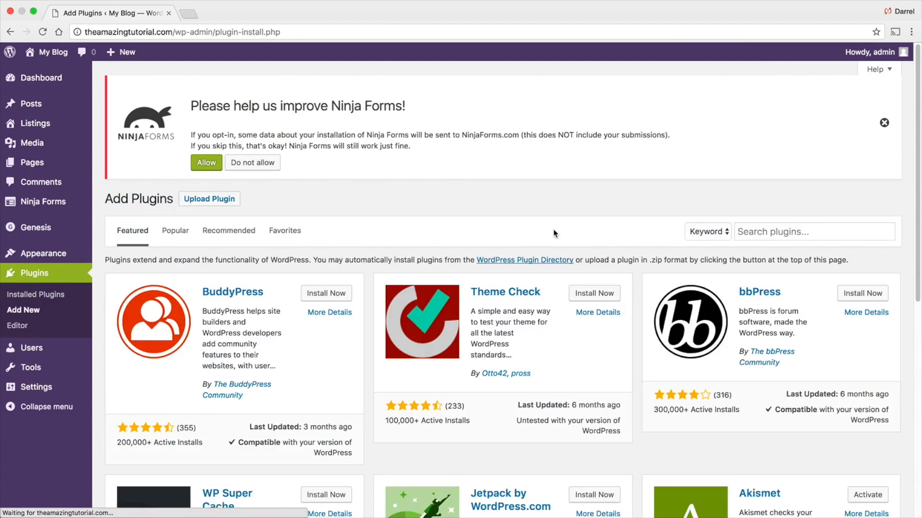
{"action": "left_click", "coordinate": [757, 237]}
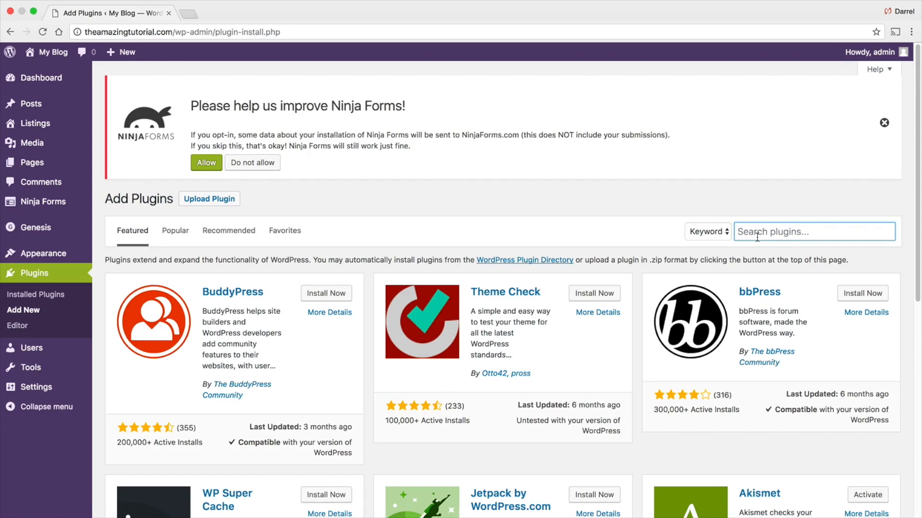
{"action": "type", "text": "real estate"}
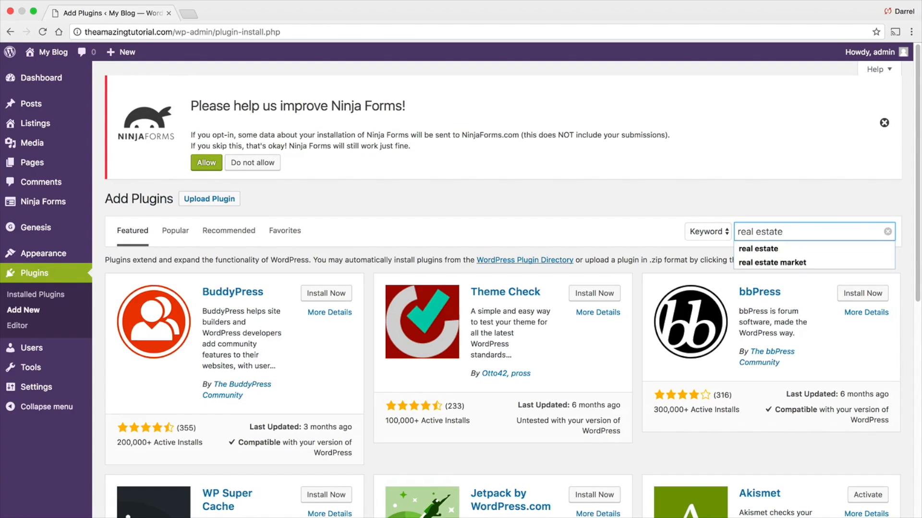
{"action": "key", "text": "Return"}
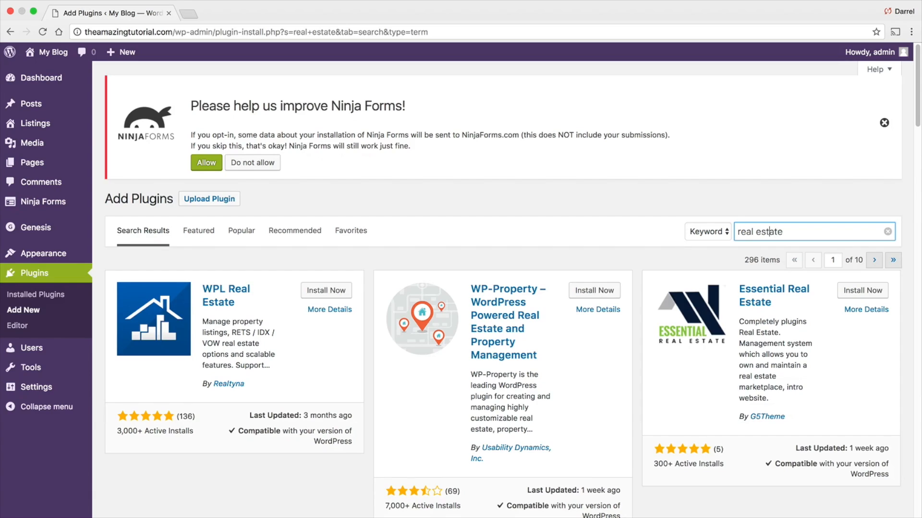
{"action": "type", "text": "simple"}
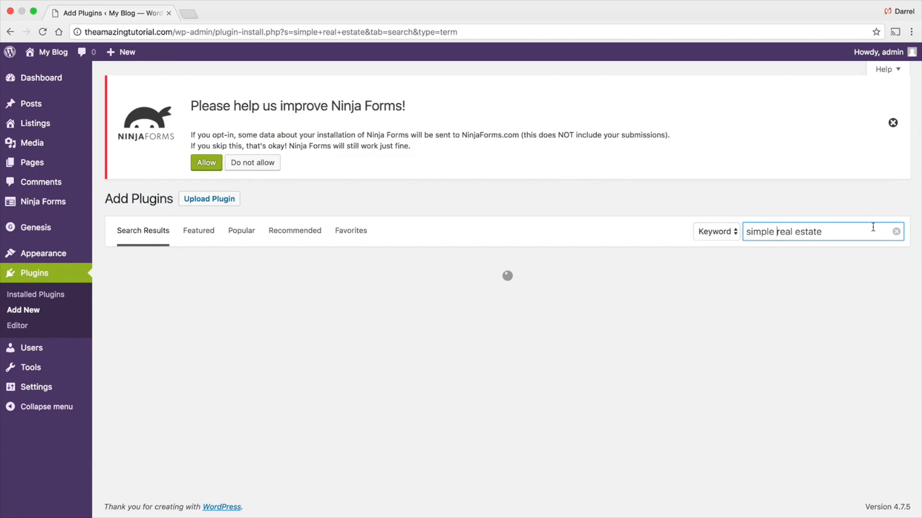
{"action": "left_click", "coordinate": [873, 227]}
{"action": "type", "text": "pack"}
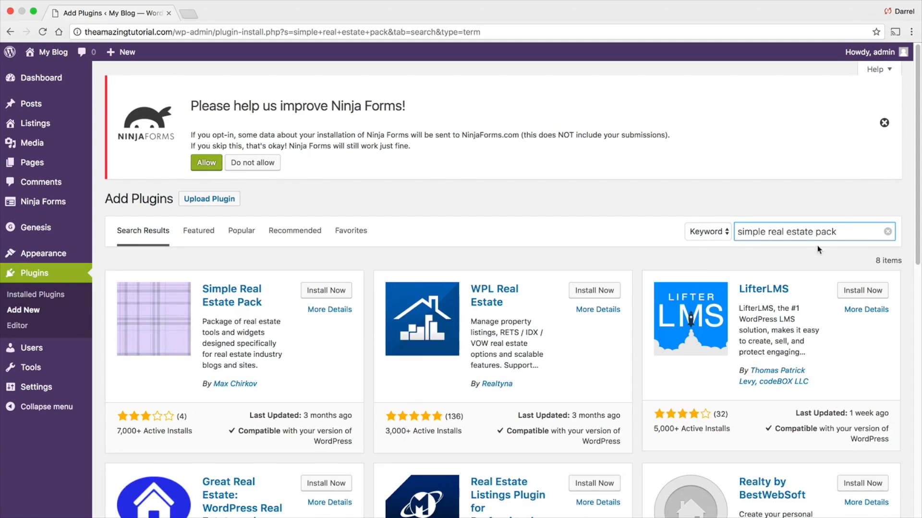
{"action": "scroll", "coordinate": [563, 264], "scroll_direction": "down", "scroll_amount": 1}
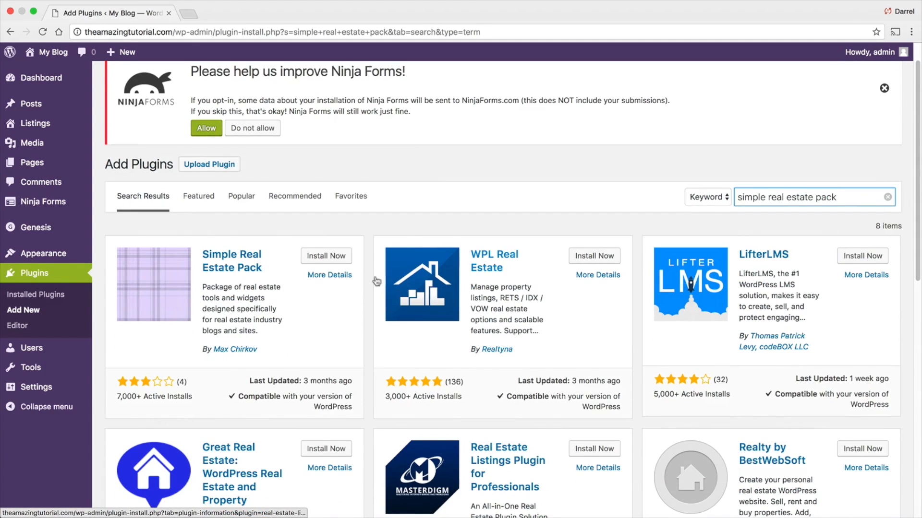
{"action": "left_click", "coordinate": [327, 259]}
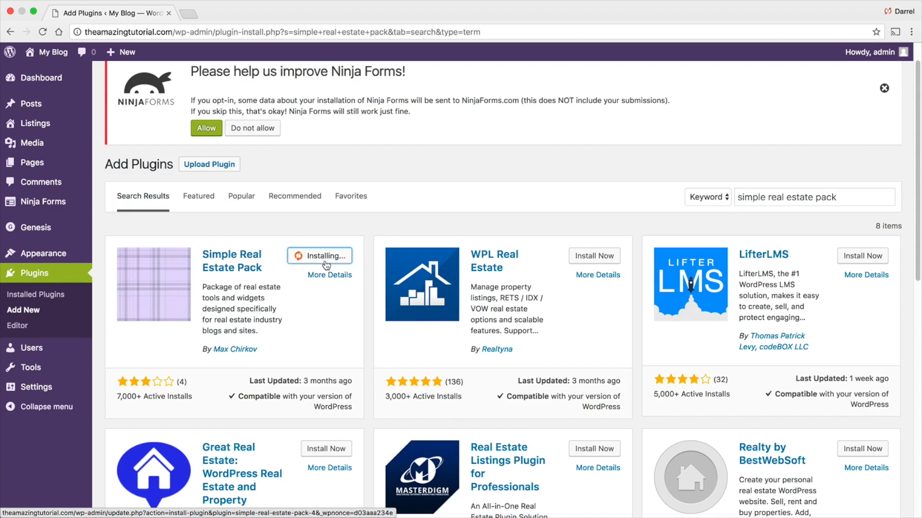
{"action": "left_click", "coordinate": [326, 262]}
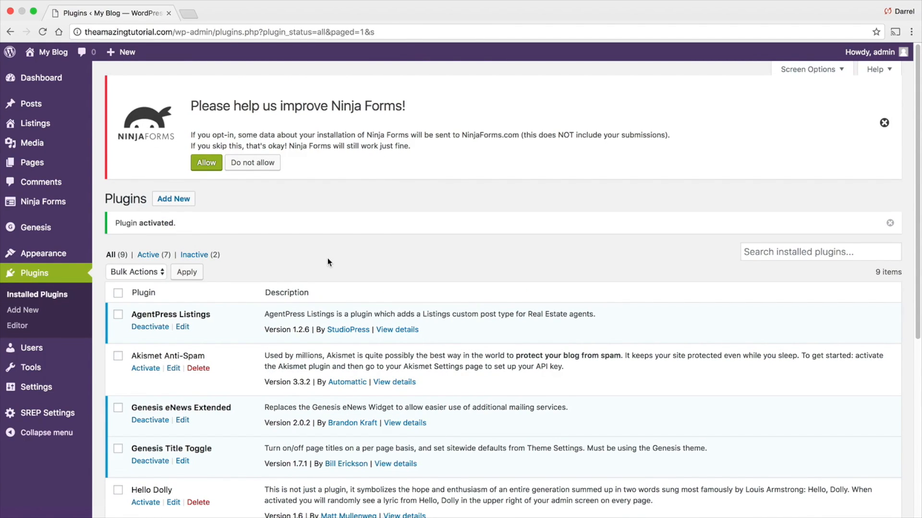
- Search for elementor, then install and activate the Elementor Page Builder plugin
{"action": "left_click", "coordinate": [180, 201]}
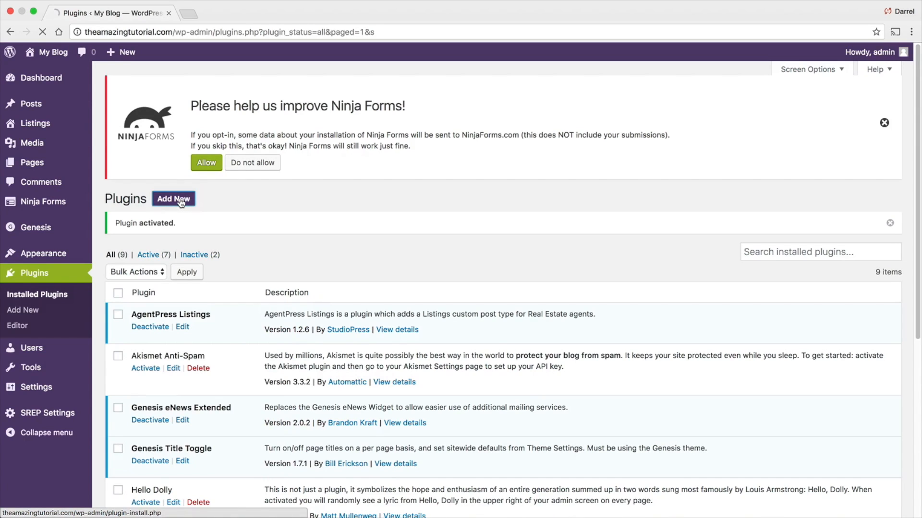
{"action": "left_click", "coordinate": [770, 230]}
{"action": "type", "text": "elemtn"}
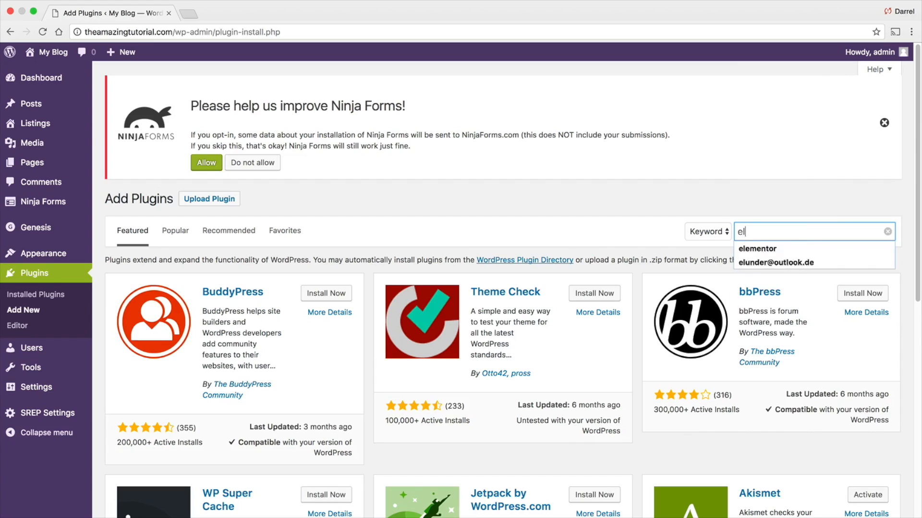
{"action": "key", "text": "BackSpace"}
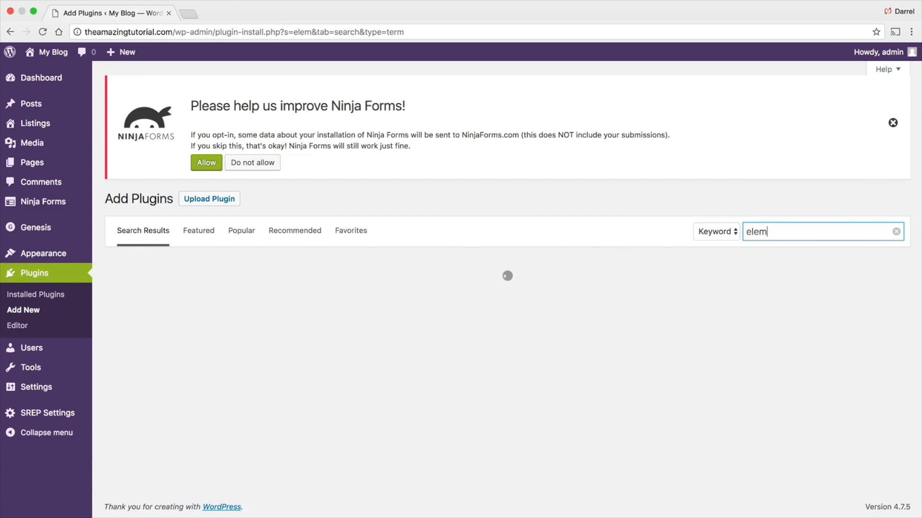
{"action": "type", "text": "entor"}
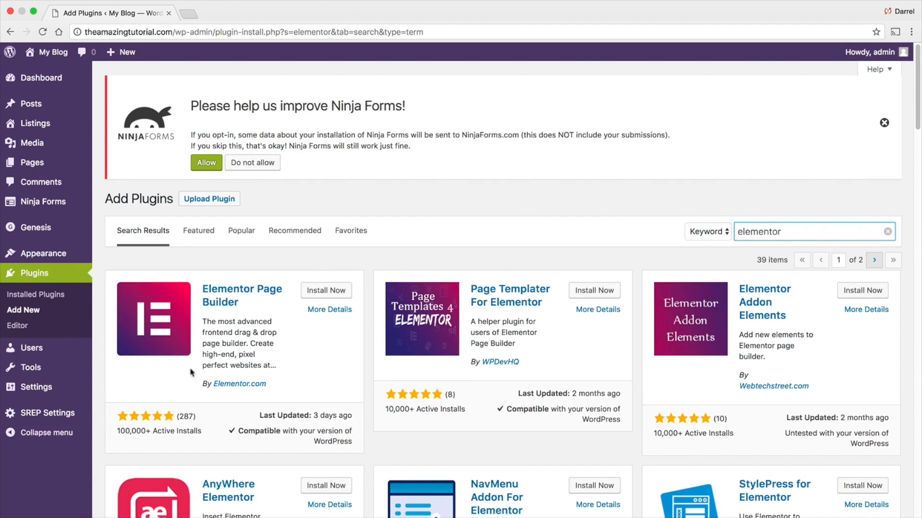
{"action": "left_click", "coordinate": [325, 291]}
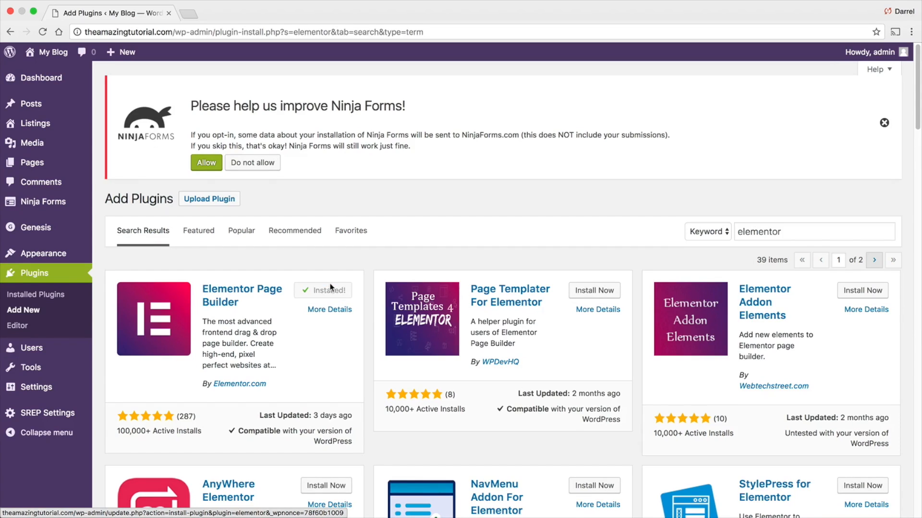
{"action": "left_click", "coordinate": [332, 291]}
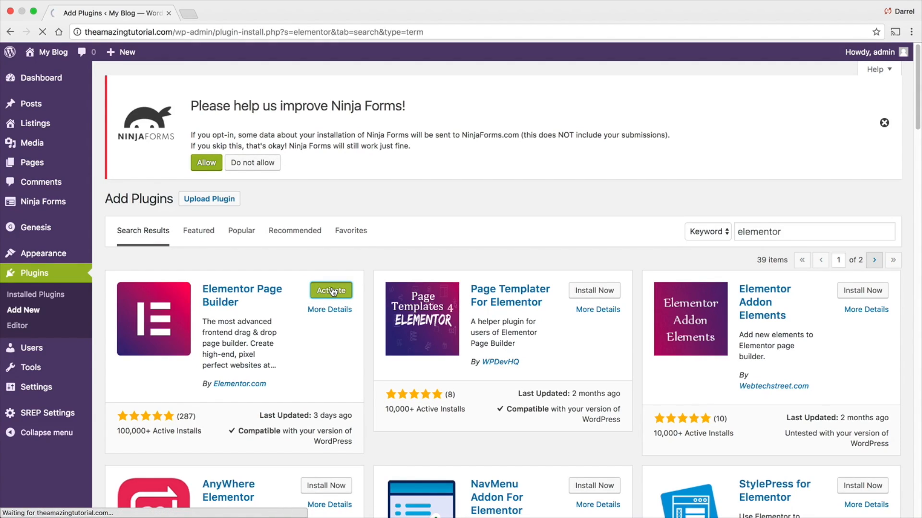
- Review the installed plugins list and open the site's front end
{"action": "scroll", "coordinate": [331, 287], "scroll_direction": "down", "scroll_amount": 2}
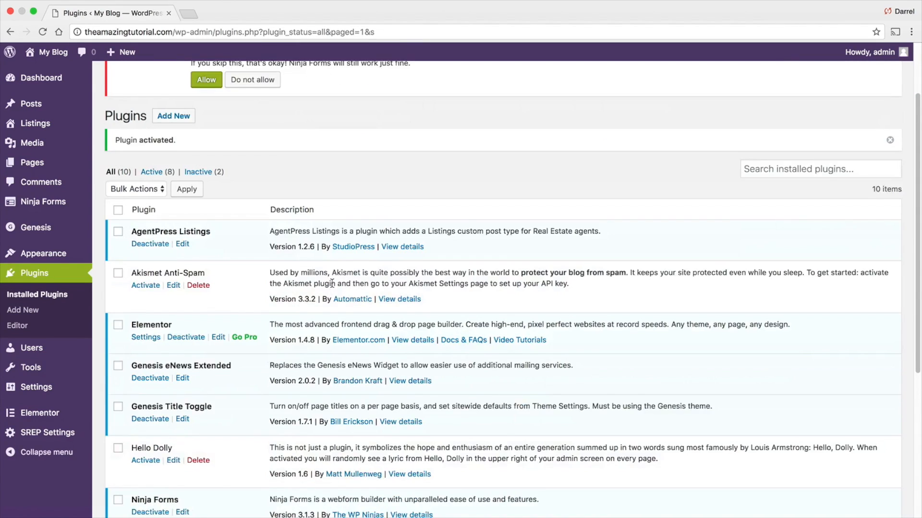
{"action": "scroll", "coordinate": [331, 283], "scroll_direction": "down", "scroll_amount": 1}
{"action": "scroll", "coordinate": [335, 286], "scroll_direction": "down", "scroll_amount": 1}
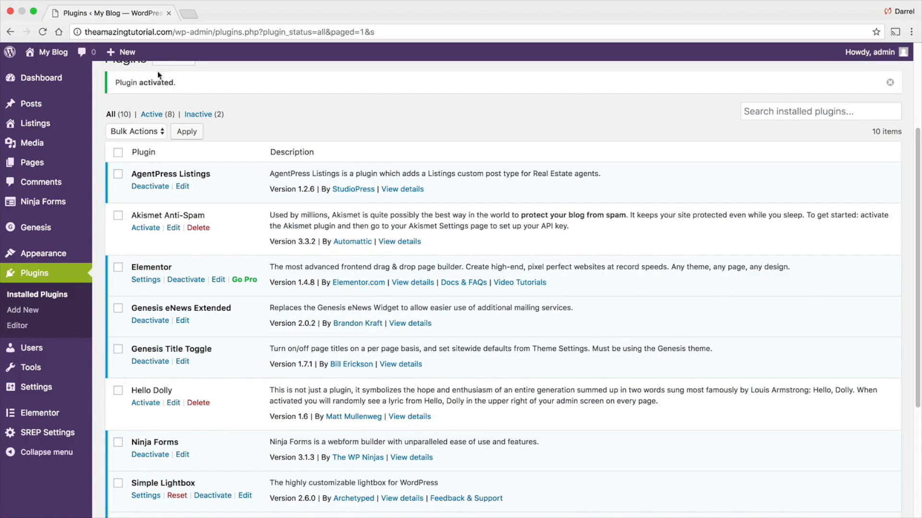
{"action": "mouse_move", "coordinate": [60, 55]}
{"action": "left_click", "coordinate": [59, 72]}
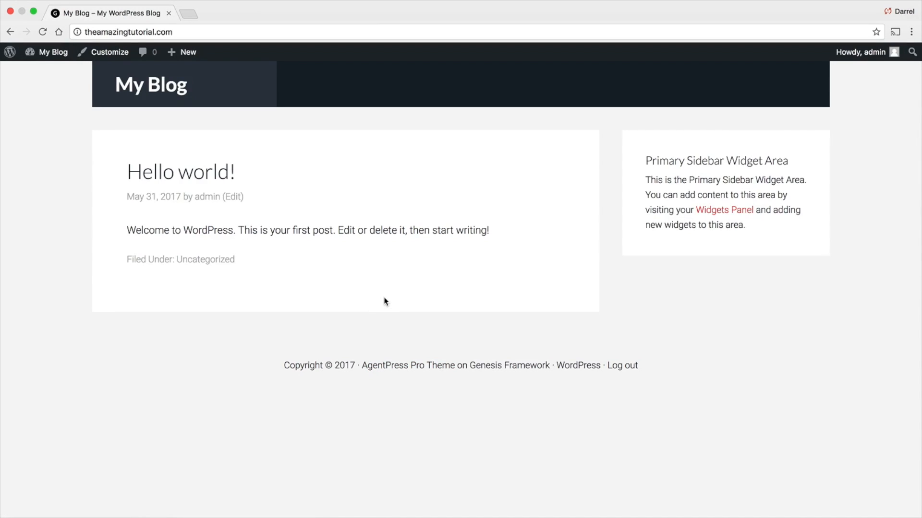
- Create a new page titled Home, choose the full-width content layout, and publish it
{"action": "mouse_move", "coordinate": [188, 53]}
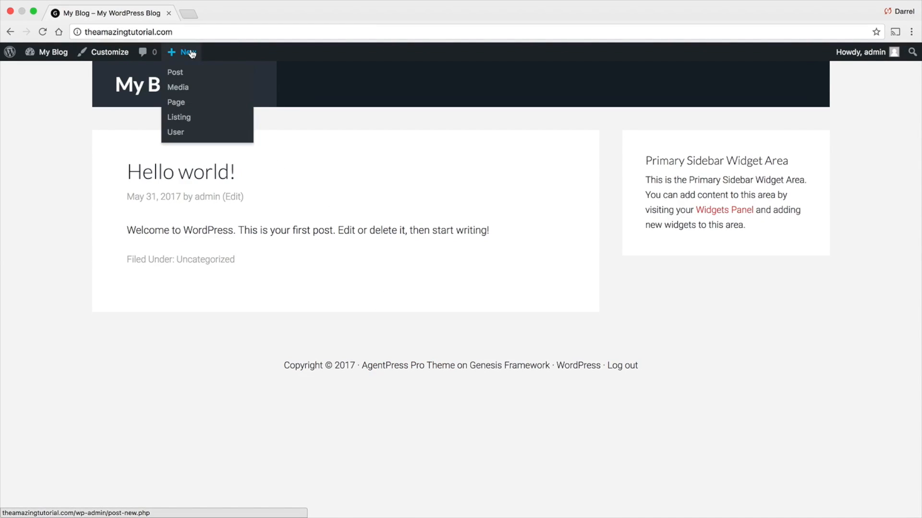
{"action": "left_click", "coordinate": [183, 108]}
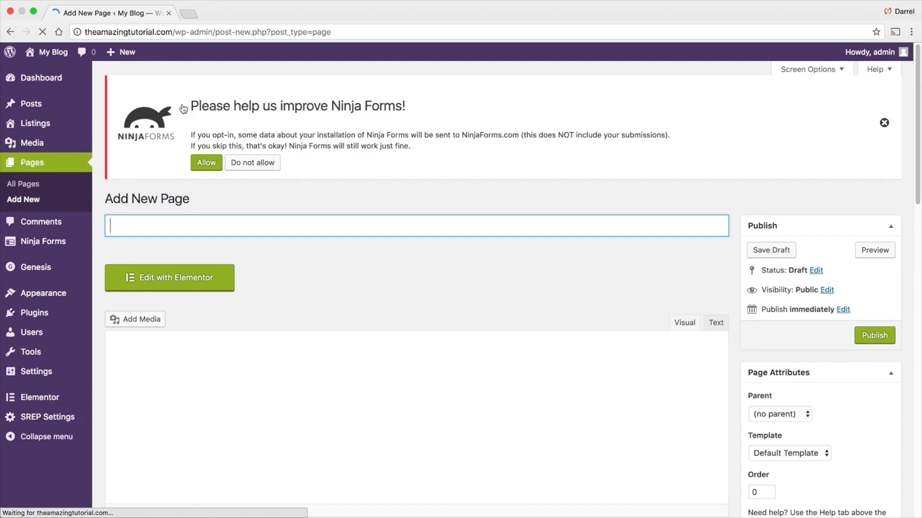
{"action": "type", "text": "Home"}
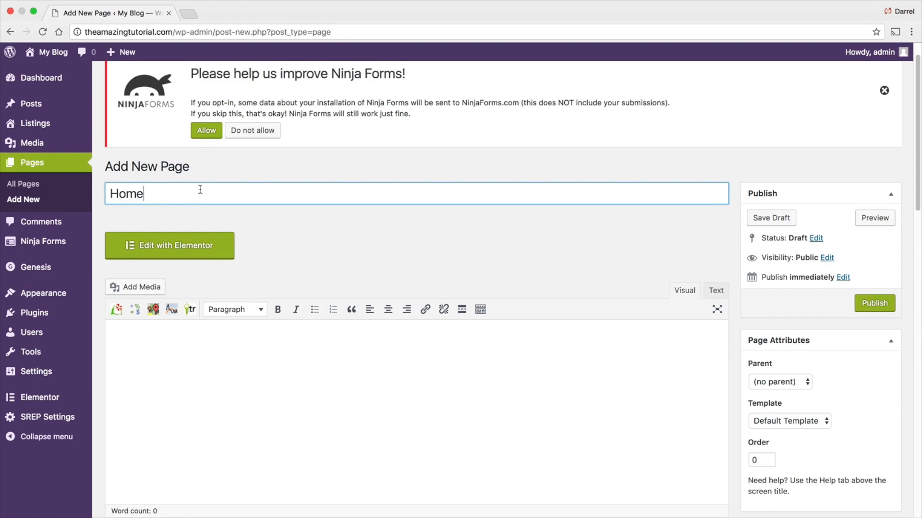
{"action": "scroll", "coordinate": [654, 263], "scroll_direction": "down", "scroll_amount": 3}
{"action": "scroll", "coordinate": [714, 241], "scroll_direction": "down", "scroll_amount": 10}
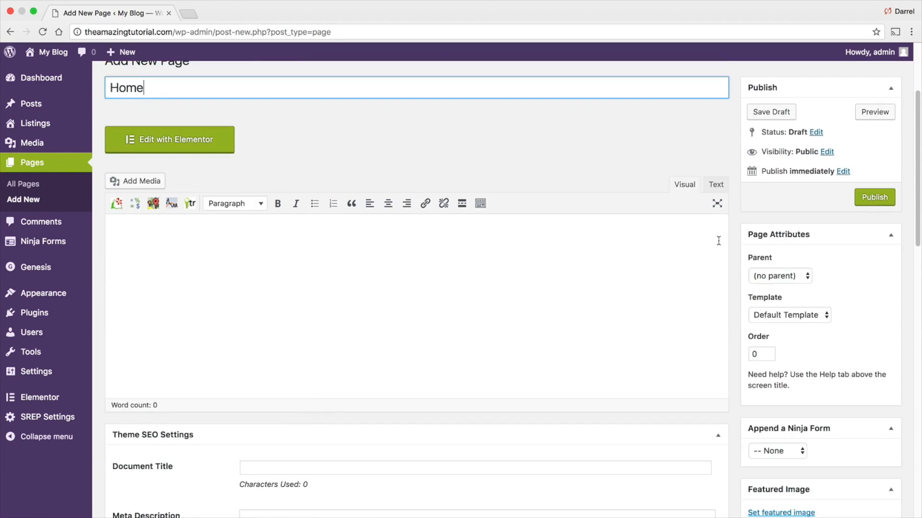
{"action": "scroll", "coordinate": [719, 244], "scroll_direction": "down", "scroll_amount": 4}
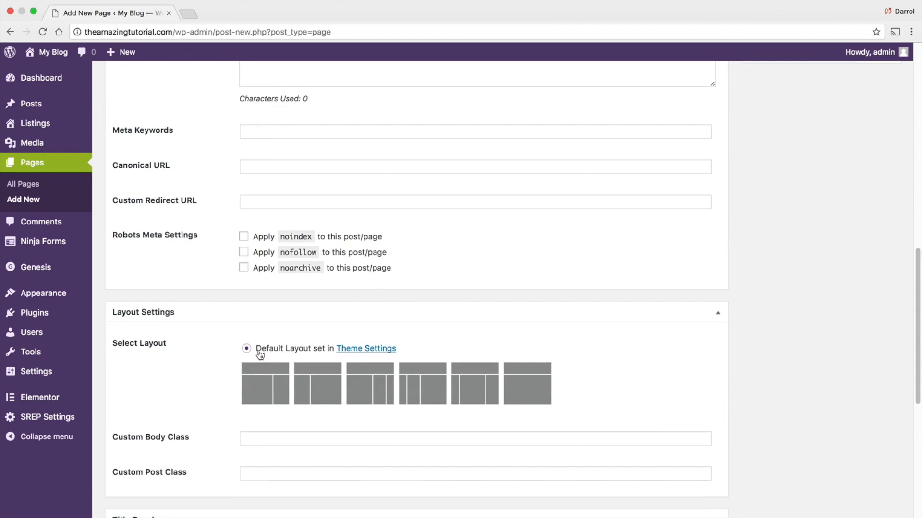
{"action": "scroll", "coordinate": [253, 360], "scroll_direction": "down", "scroll_amount": 1}
{"action": "left_click", "coordinate": [530, 357]}
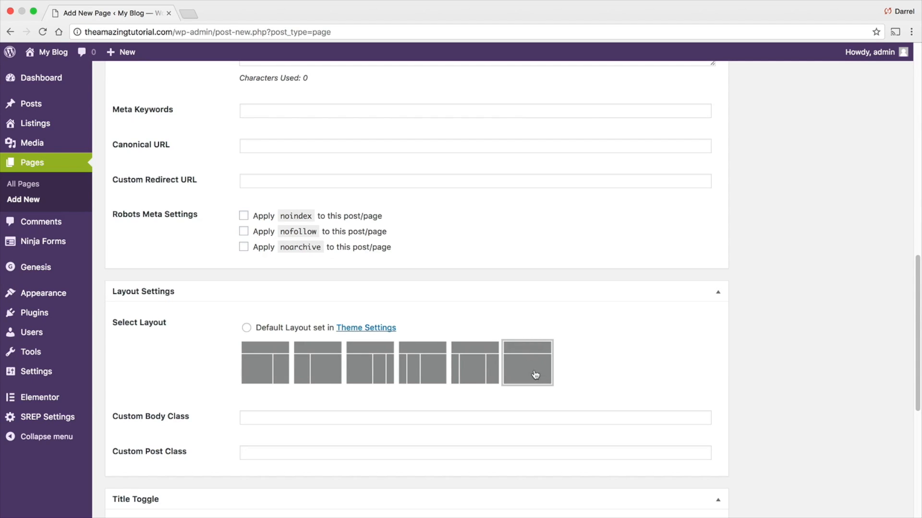
{"action": "scroll", "coordinate": [557, 371], "scroll_direction": "down", "scroll_amount": 10}
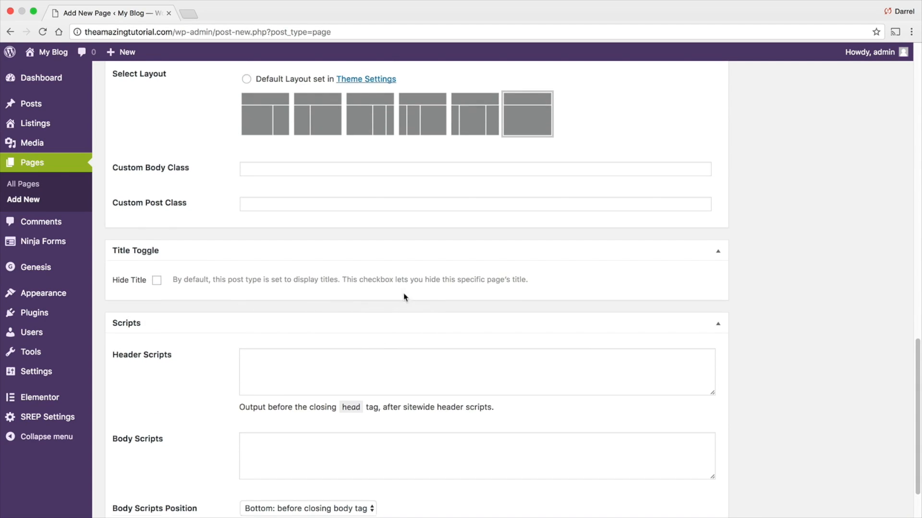
{"action": "scroll", "coordinate": [405, 294], "scroll_direction": "down", "scroll_amount": 3}
{"action": "scroll", "coordinate": [551, 416], "scroll_direction": "up", "scroll_amount": 15}
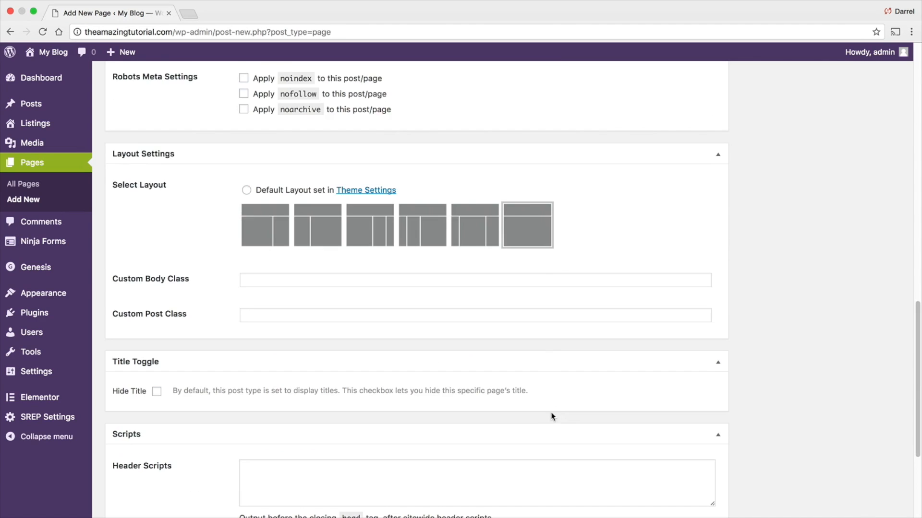
{"action": "scroll", "coordinate": [724, 413], "scroll_direction": "up", "scroll_amount": 3}
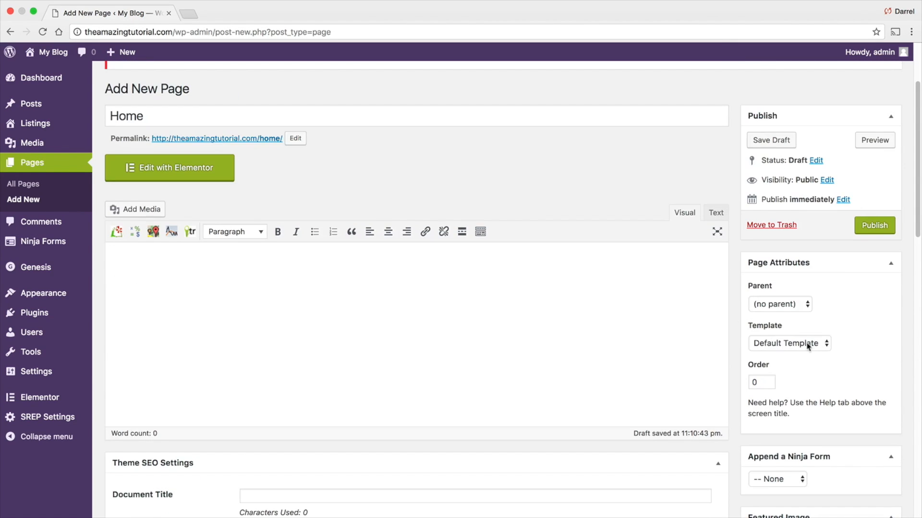
{"action": "left_click", "coordinate": [870, 228]}
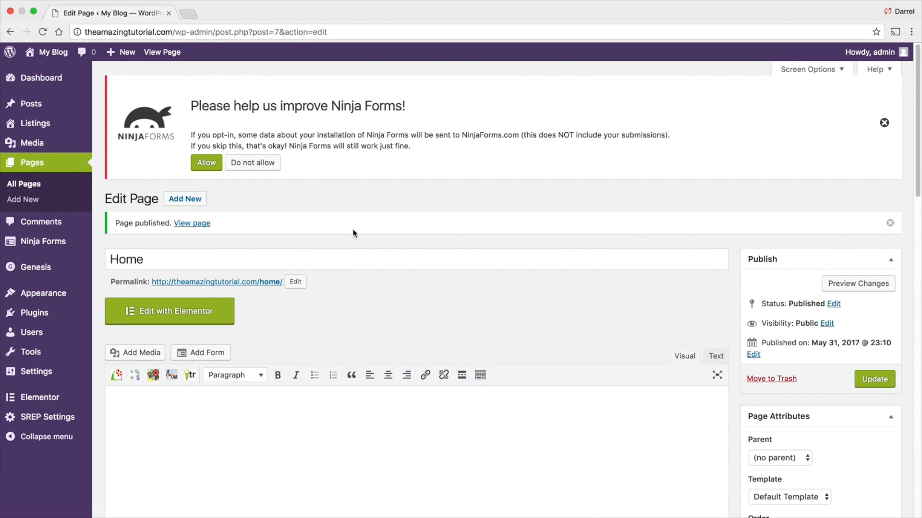
- Create a new page titled La Apartments with the full-width content layout and publish it
{"action": "left_click", "coordinate": [192, 200]}
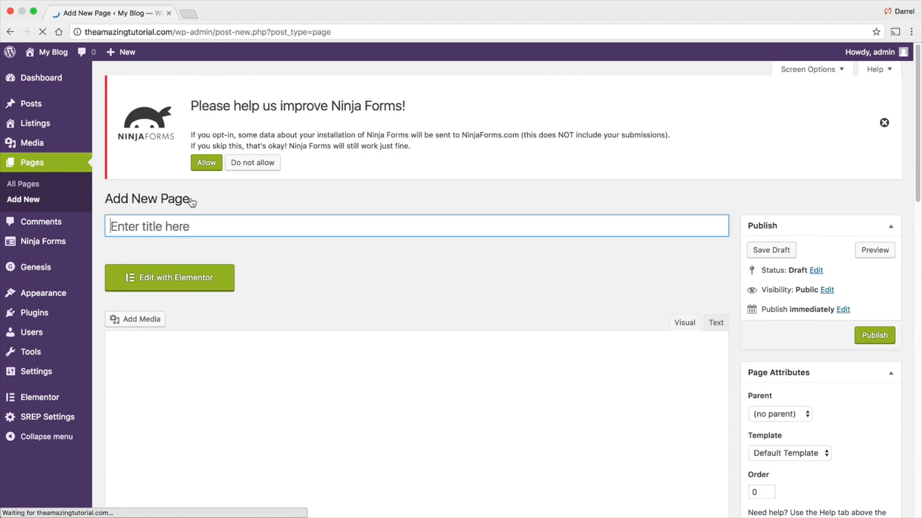
{"action": "type", "text": "La Apartments"}
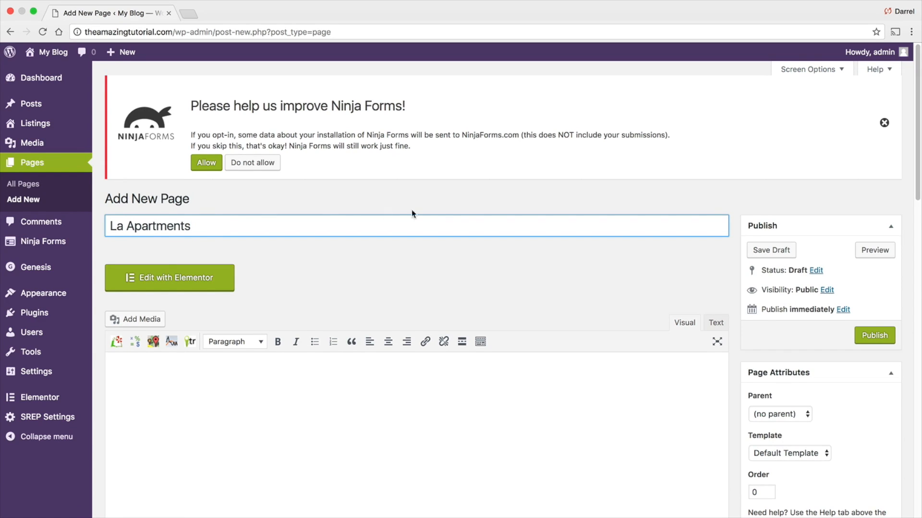
{"action": "scroll", "coordinate": [655, 205], "scroll_direction": "down", "scroll_amount": 15}
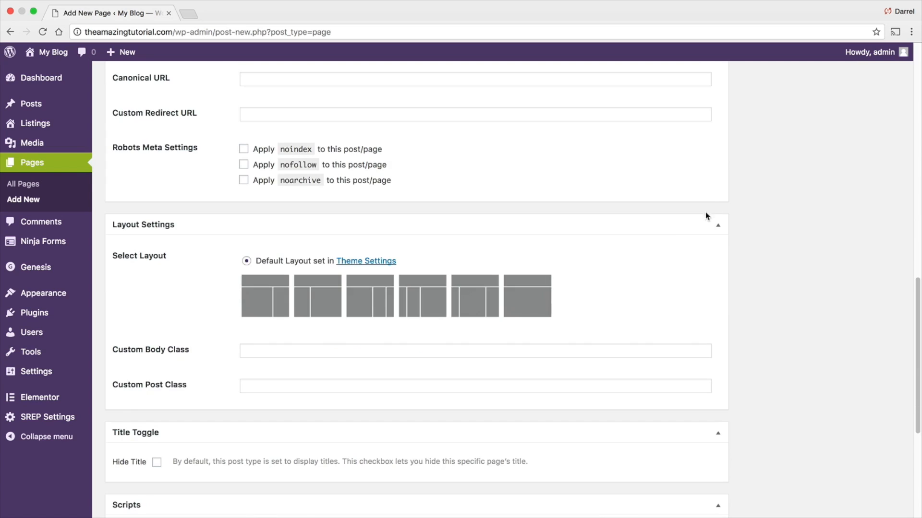
{"action": "left_click", "coordinate": [534, 309]}
{"action": "scroll", "coordinate": [763, 305], "scroll_direction": "up", "scroll_amount": 15}
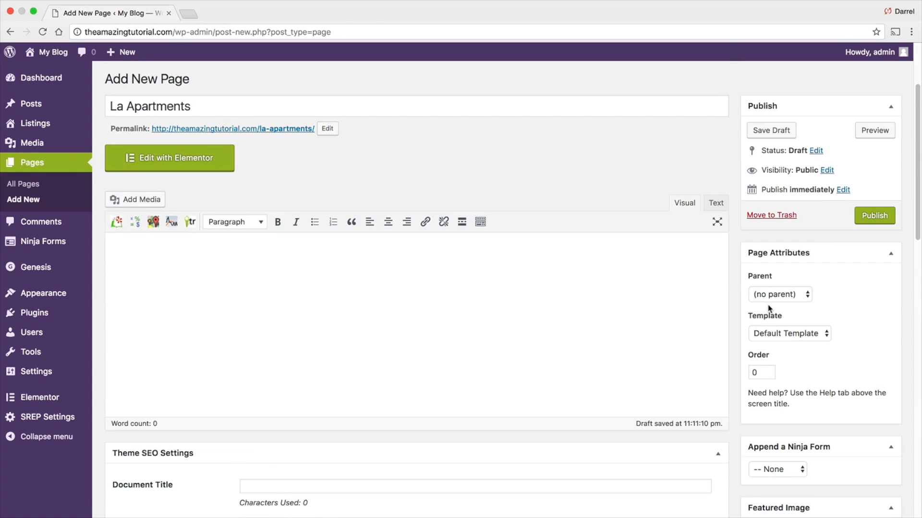
{"action": "left_click", "coordinate": [855, 219]}
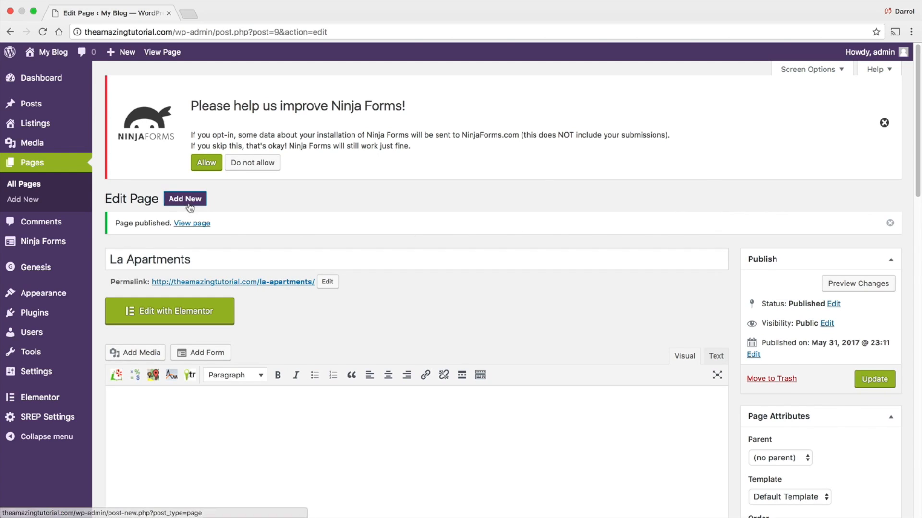
- Create a new page titled Contact Us with the full-width content layout and publish it
{"action": "left_click", "coordinate": [185, 200]}
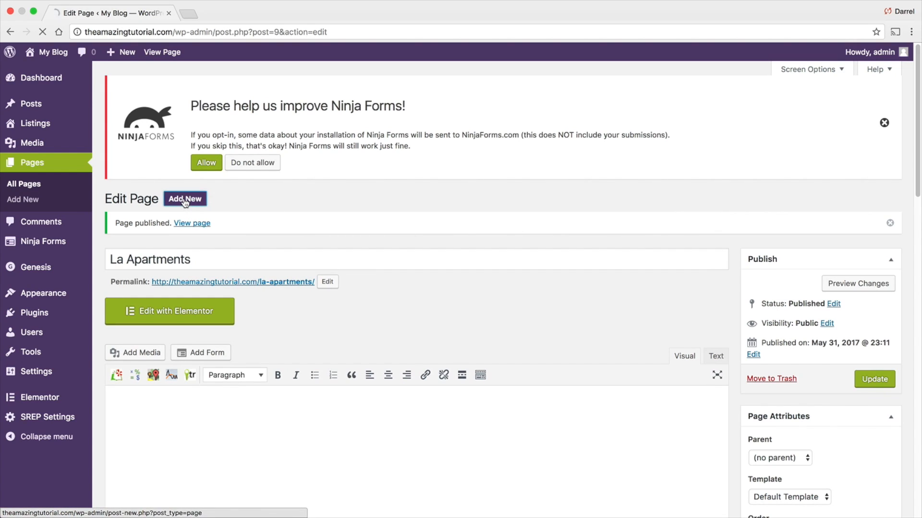
{"action": "type", "text": "Contact Us"}
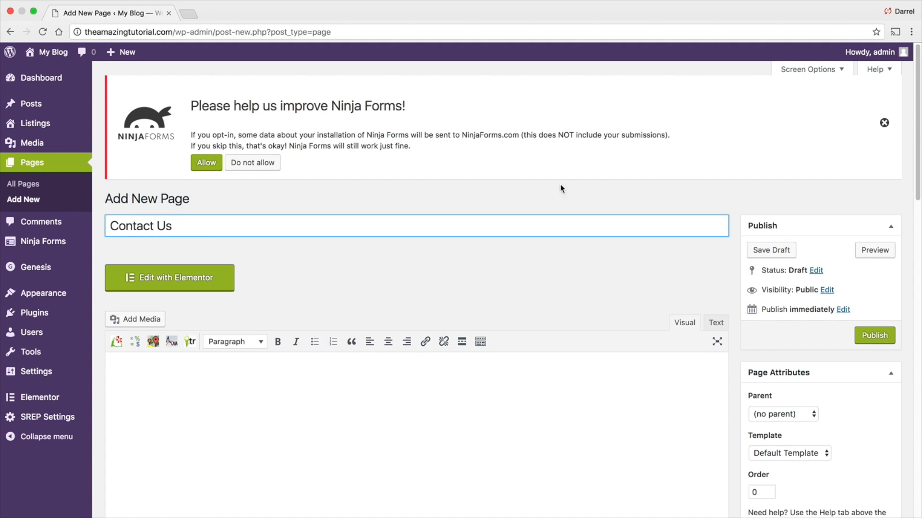
{"action": "scroll", "coordinate": [560, 189], "scroll_direction": "down", "scroll_amount": 15}
{"action": "left_click", "coordinate": [543, 278]}
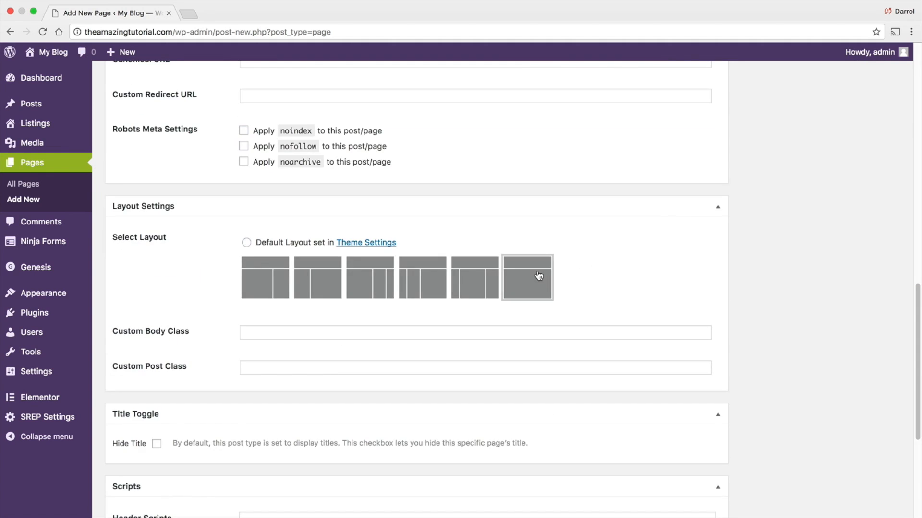
{"action": "scroll", "coordinate": [729, 283], "scroll_direction": "up", "scroll_amount": 15}
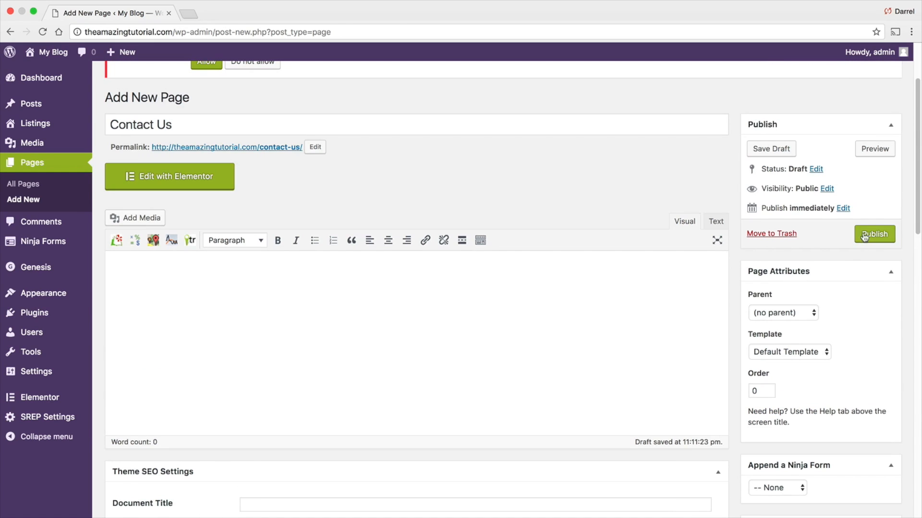
{"action": "left_click", "coordinate": [864, 234]}
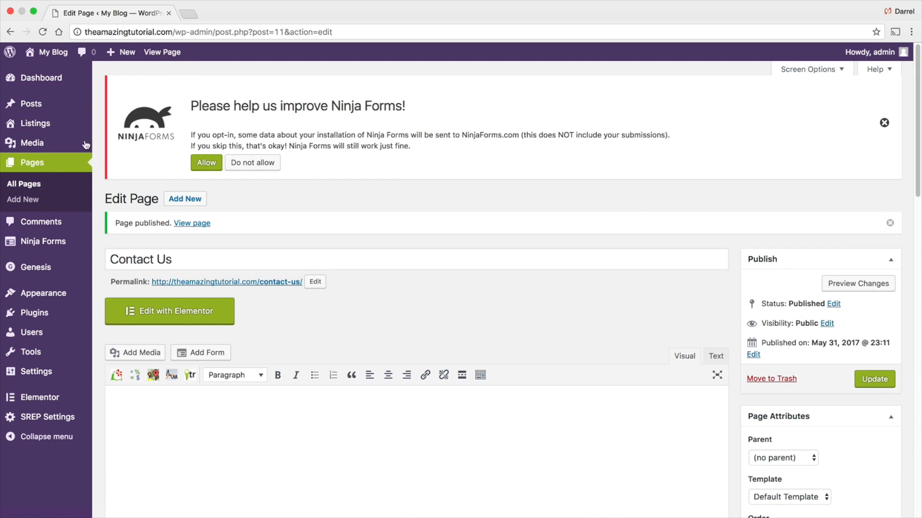
- View the site's front end and return to the dashboard
{"action": "mouse_move", "coordinate": [48, 52]}
{"action": "left_click", "coordinate": [48, 74]}
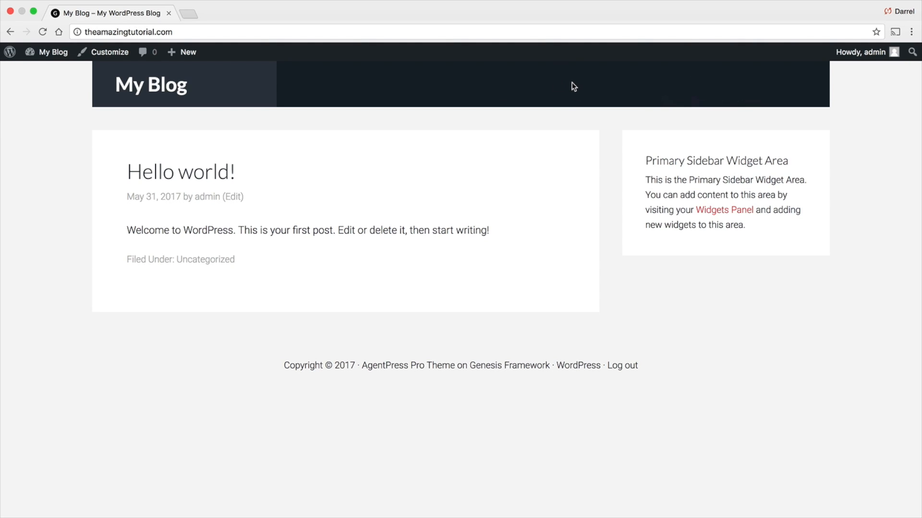
{"action": "mouse_move", "coordinate": [50, 53]}
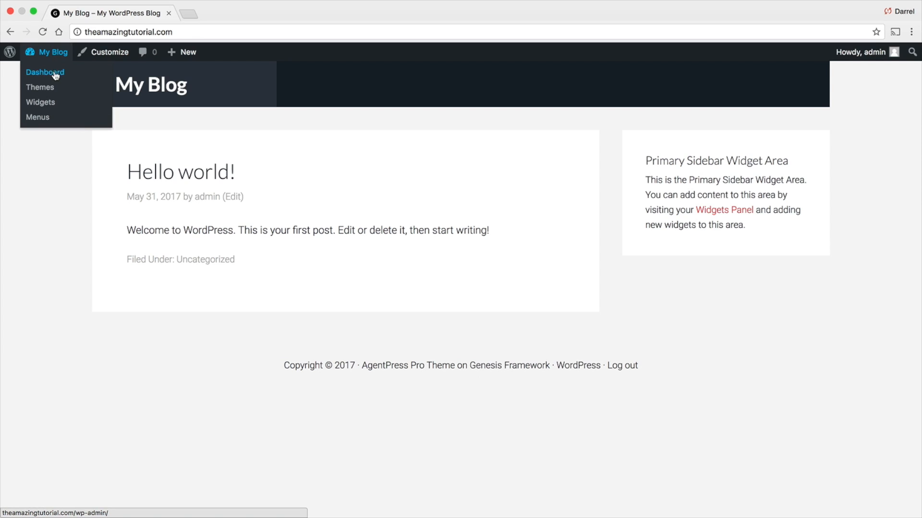
{"action": "left_click", "coordinate": [55, 76]}
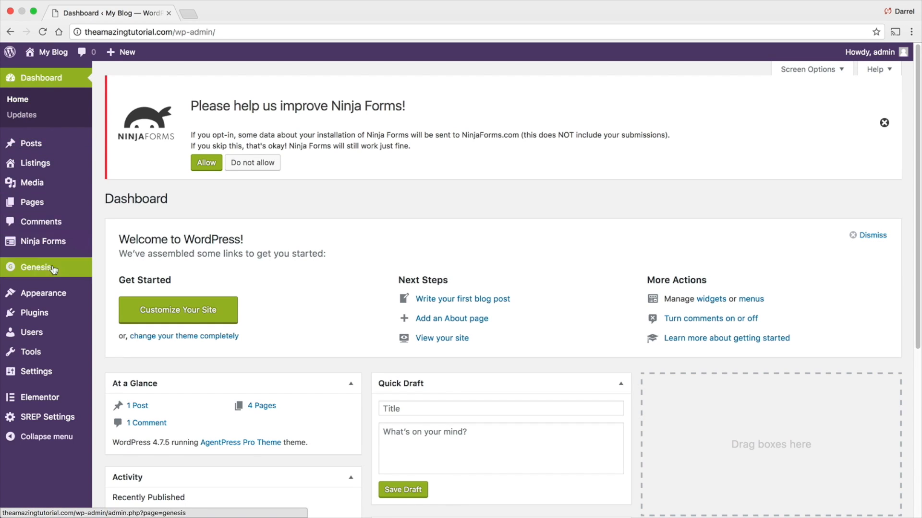
- Create a new navigation menu named Menu 1
{"action": "mouse_move", "coordinate": [53, 293]}
{"action": "left_click", "coordinate": [116, 341]}
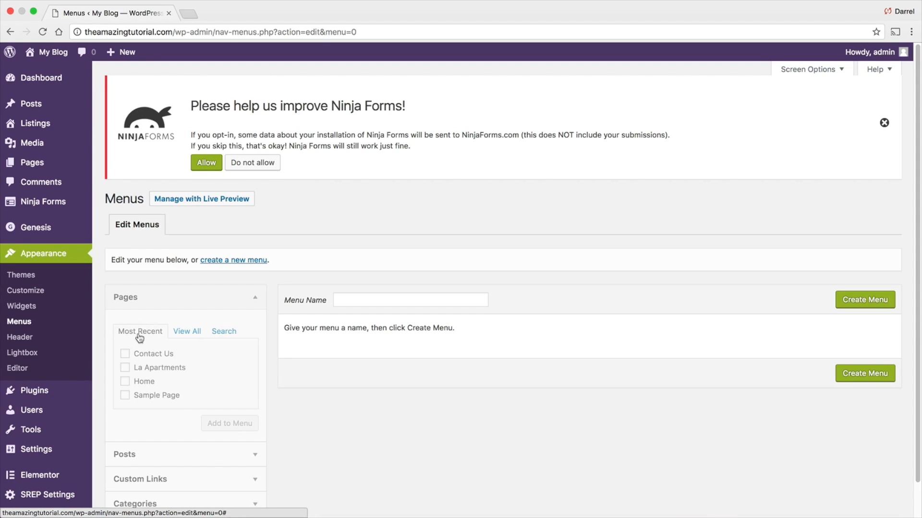
{"action": "scroll", "coordinate": [145, 321], "scroll_direction": "down", "scroll_amount": 1}
{"action": "left_click", "coordinate": [349, 271]}
{"action": "type", "text": "Menu"}
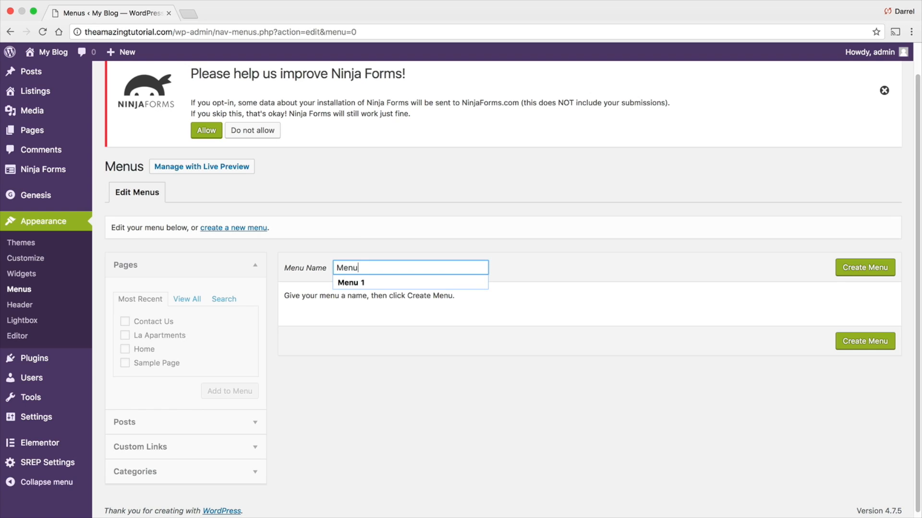
{"action": "type", "text": " 1"}
{"action": "left_click", "coordinate": [861, 268]}
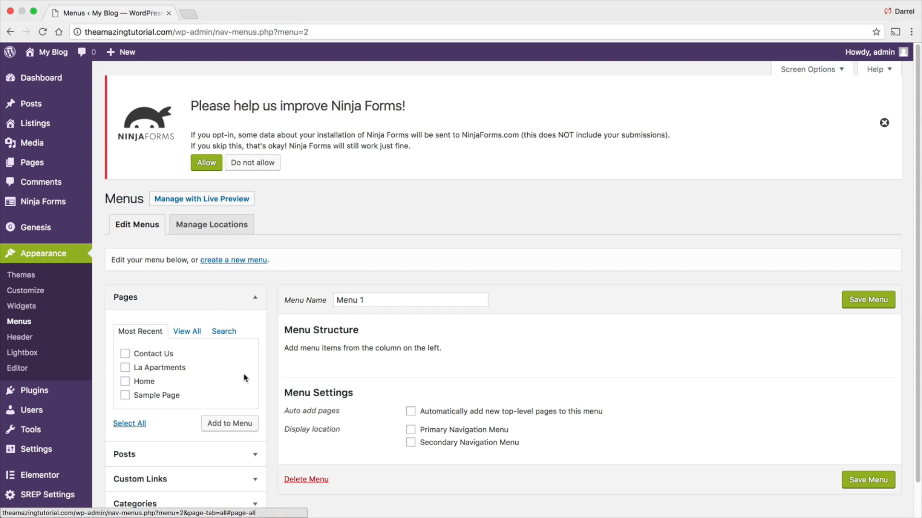
- Add the Home link and the Contact Us, Home and La Apartments pages from the full page list to the menu
{"action": "left_click", "coordinate": [187, 331]}
{"action": "left_click", "coordinate": [125, 355]}
{"action": "left_click", "coordinate": [125, 366]}
{"action": "left_click", "coordinate": [125, 393]}
{"action": "scroll", "coordinate": [161, 384], "scroll_direction": "down", "scroll_amount": 2}
{"action": "left_click", "coordinate": [125, 331]}
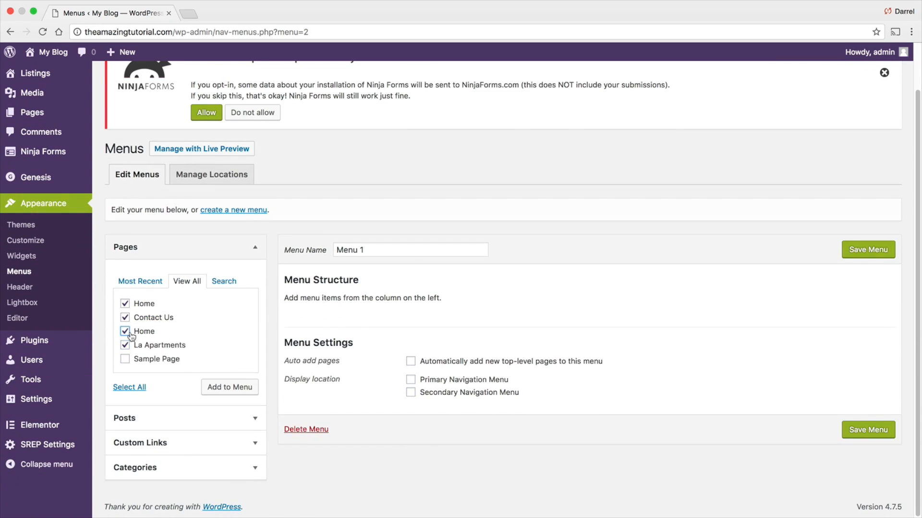
{"action": "left_click", "coordinate": [245, 384]}
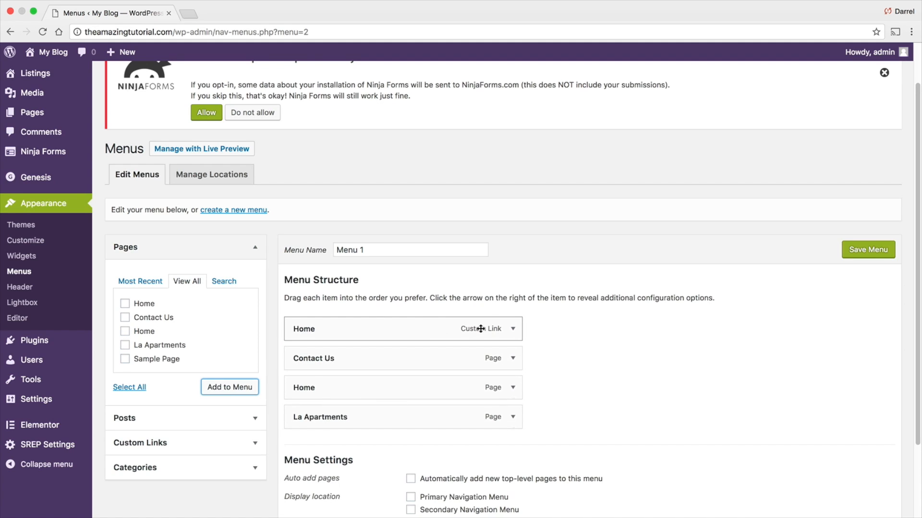
- Remove the custom-link Home item from the menu structure
{"action": "left_click", "coordinate": [514, 330]}
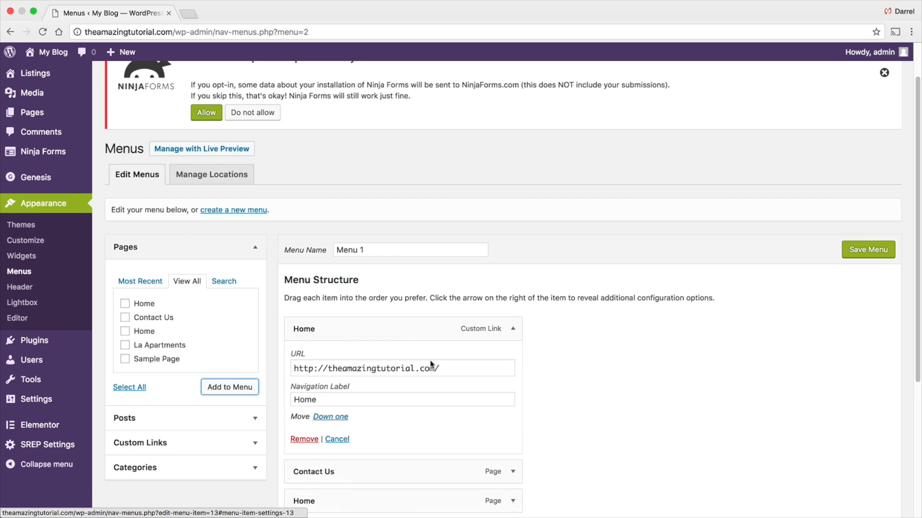
{"action": "left_click", "coordinate": [306, 439]}
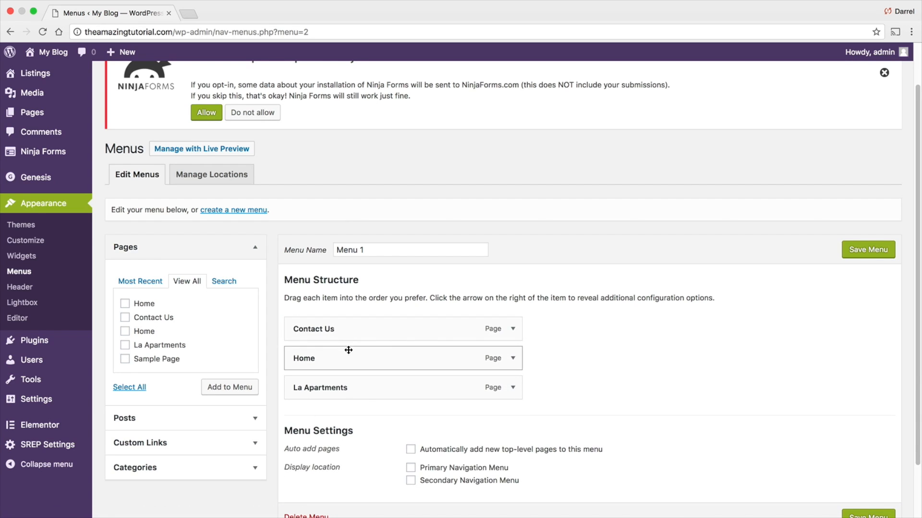
- Reorder the menu items to Home, La Apartments, Contact Us and save the menu
{"action": "left_click_drag", "start_coordinate": [369, 363], "coordinate": [358, 394]}
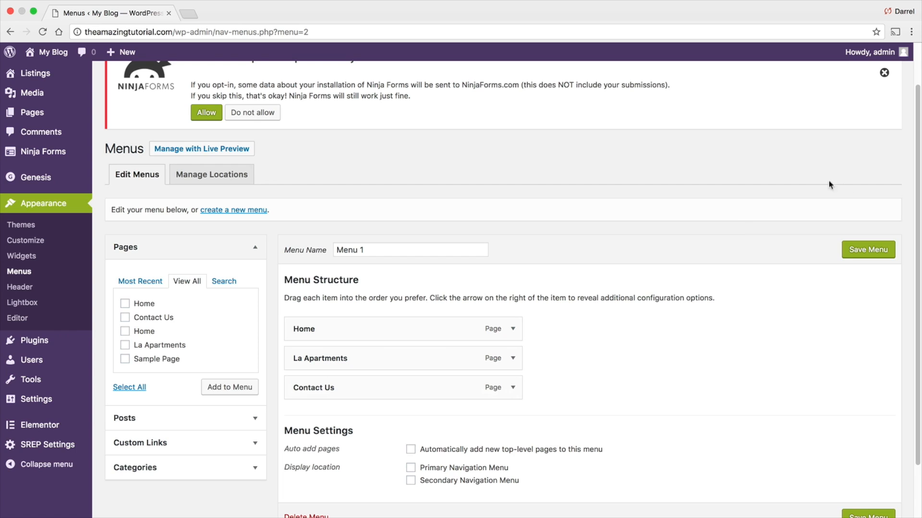
{"action": "left_click", "coordinate": [868, 250]}
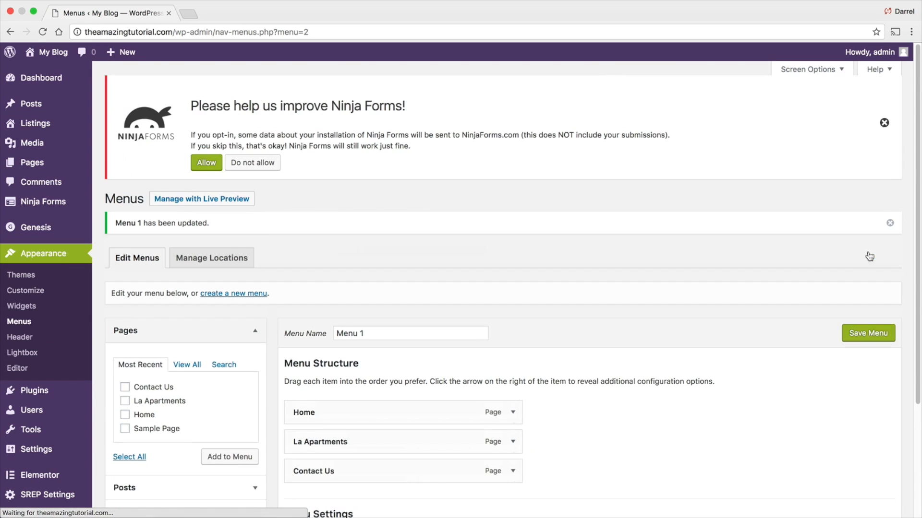
- Assign the menu to the Primary Navigation Menu display location and save it
{"action": "scroll", "coordinate": [668, 338], "scroll_direction": "down", "scroll_amount": 3}
{"action": "scroll", "coordinate": [668, 339], "scroll_direction": "down", "scroll_amount": 1}
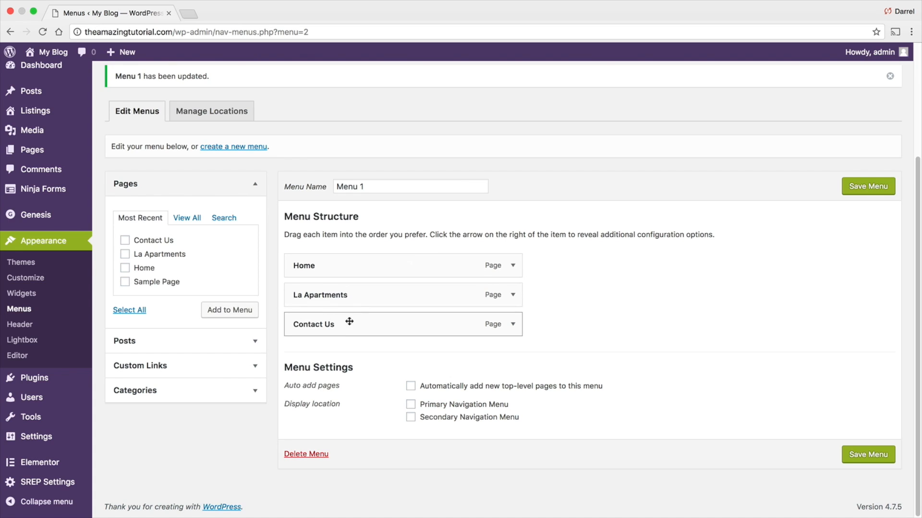
{"action": "left_click", "coordinate": [411, 405]}
{"action": "left_click", "coordinate": [868, 186]}
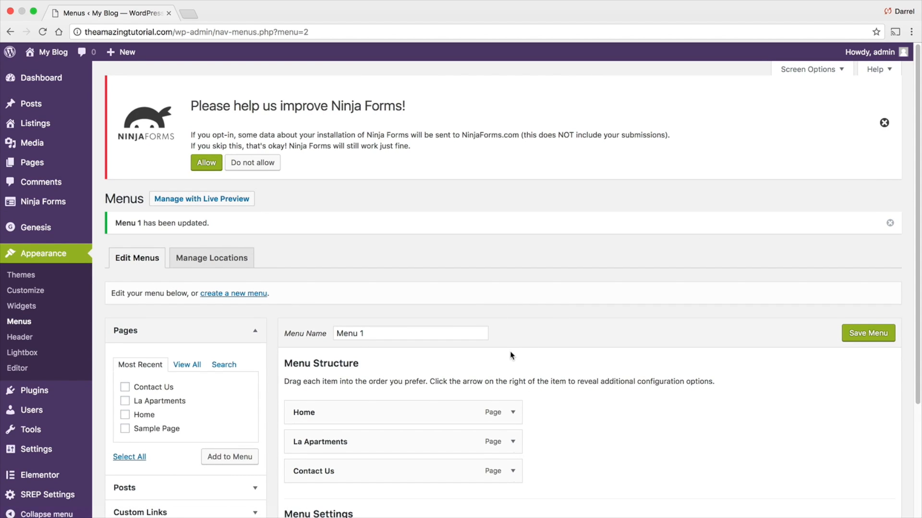
- Preview the site's navigation on the front end, then go back to the dashboard
{"action": "scroll", "coordinate": [509, 338], "scroll_direction": "down", "scroll_amount": 1}
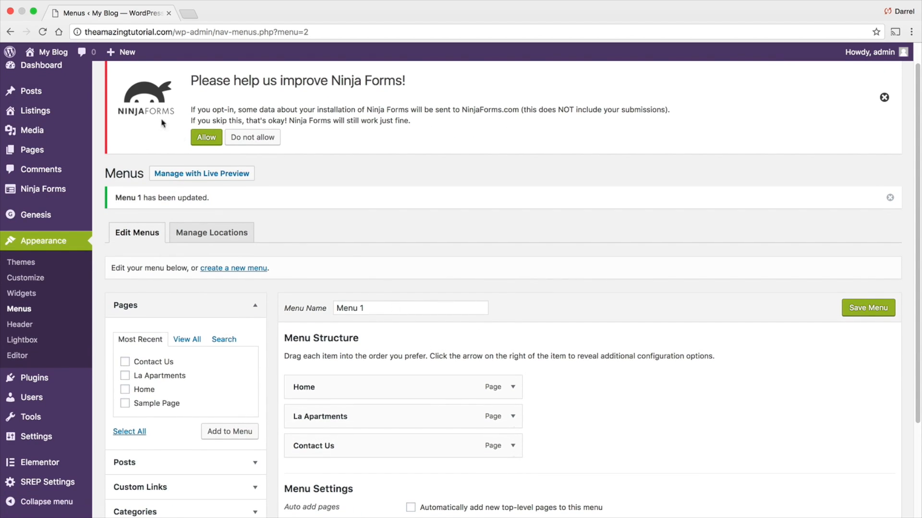
{"action": "mouse_move", "coordinate": [52, 54]}
{"action": "left_click", "coordinate": [53, 73]}
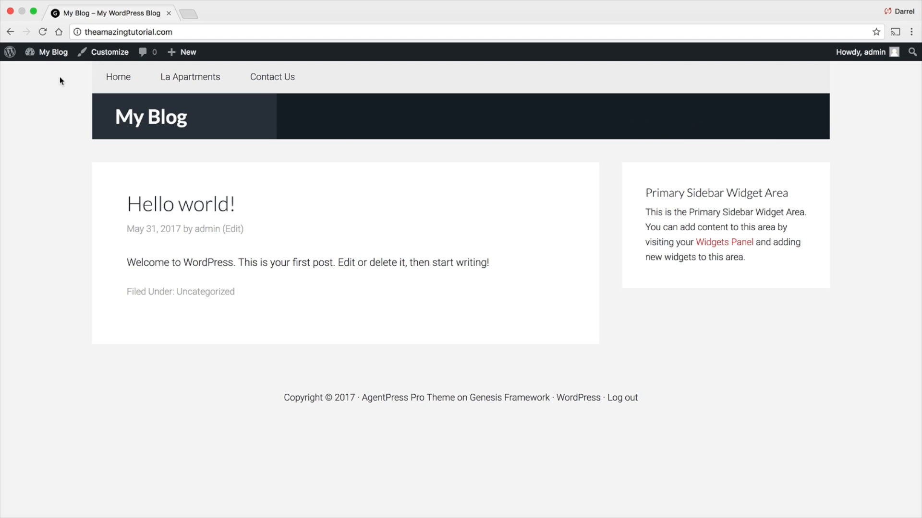
{"action": "mouse_move", "coordinate": [50, 52]}
{"action": "left_click", "coordinate": [48, 73]}
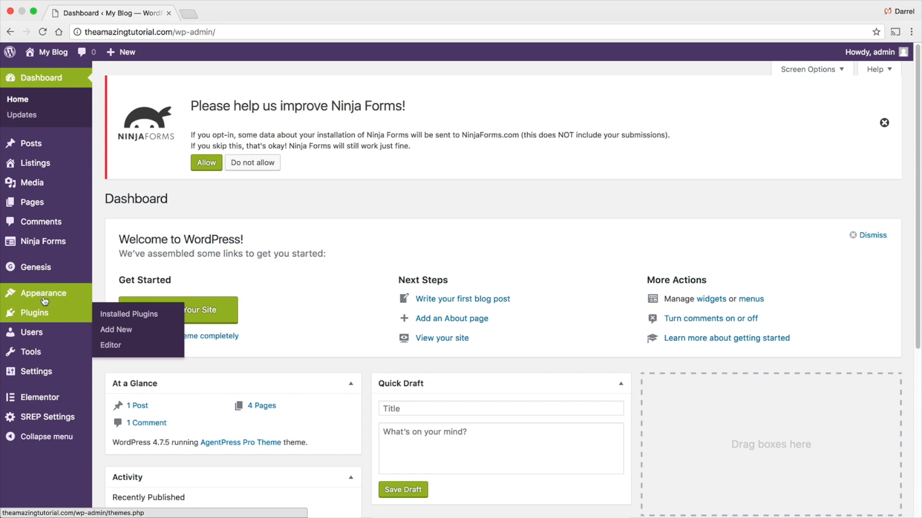
- Reopen the menu, clear its Primary Navigation Menu location and save it
{"action": "mouse_move", "coordinate": [48, 293]}
{"action": "left_click", "coordinate": [121, 346]}
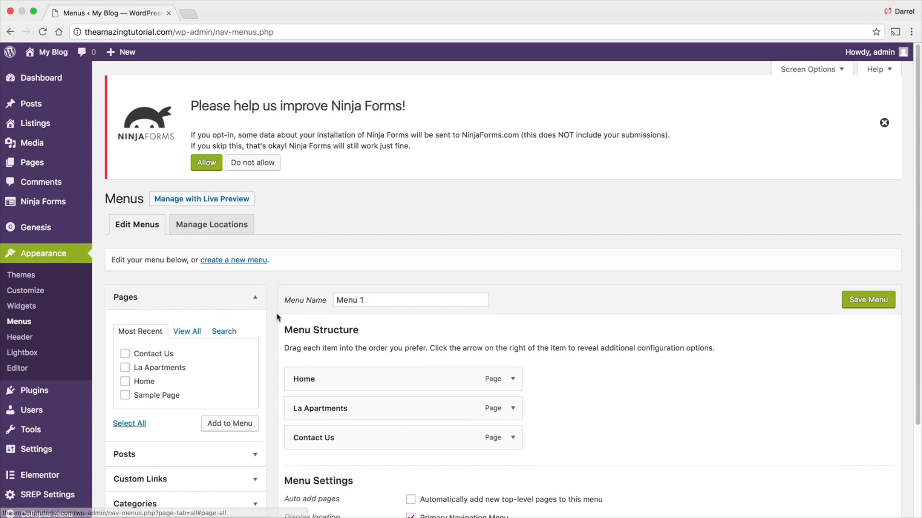
{"action": "scroll", "coordinate": [353, 355], "scroll_direction": "down", "scroll_amount": 3}
{"action": "left_click", "coordinate": [415, 417]}
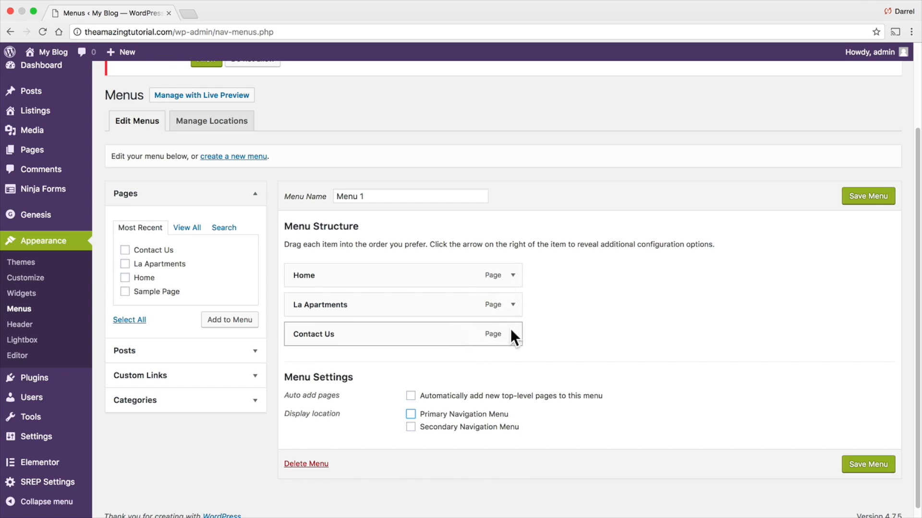
{"action": "left_click", "coordinate": [881, 198]}
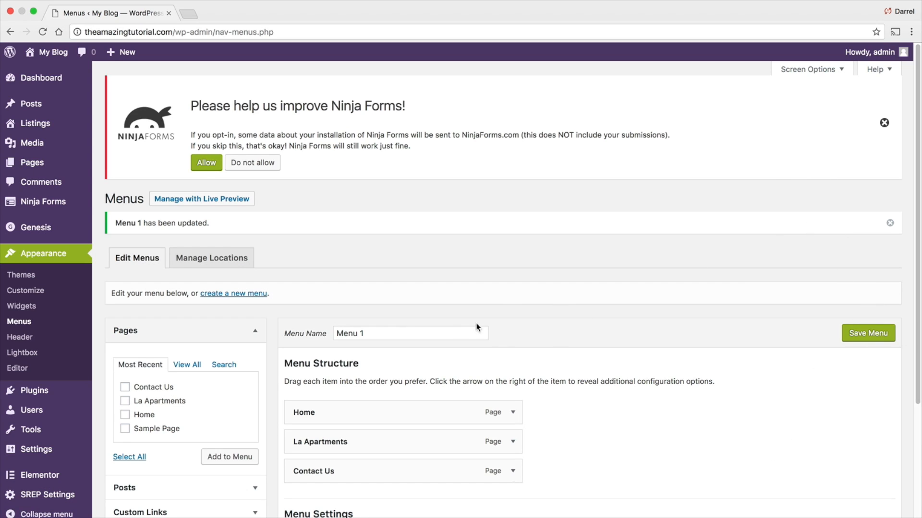
- Set the front page to display the static Home page in the Customizer and publish the change
{"action": "mouse_move", "coordinate": [50, 53]}
{"action": "left_click", "coordinate": [52, 73]}
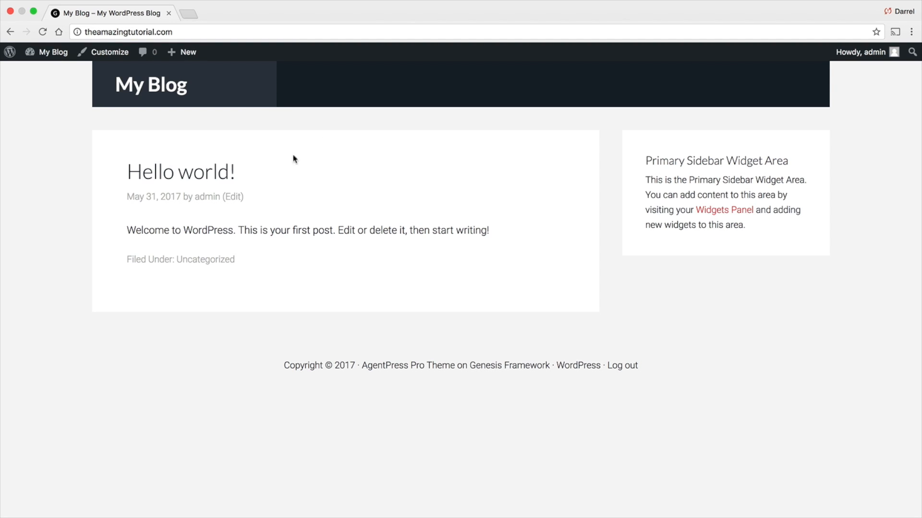
{"action": "left_click", "coordinate": [113, 56]}
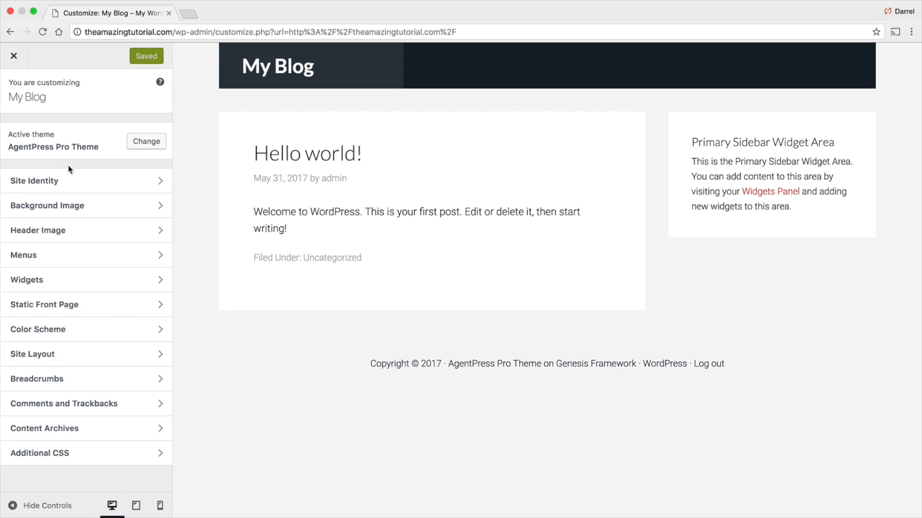
{"action": "left_click", "coordinate": [69, 305]}
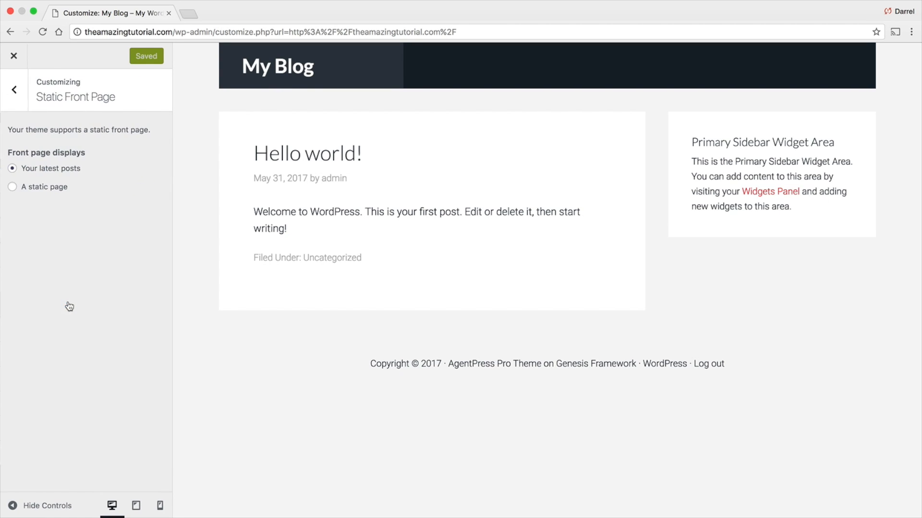
{"action": "left_click", "coordinate": [10, 188]}
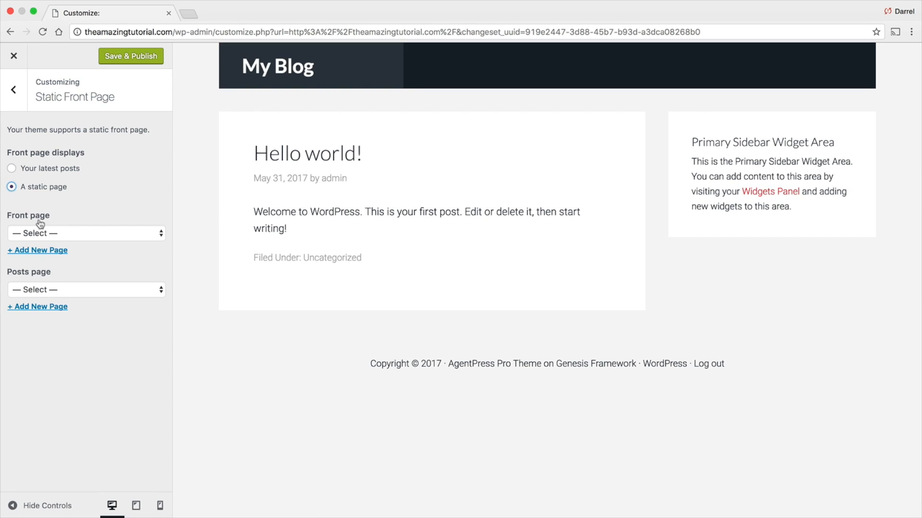
{"action": "left_click", "coordinate": [59, 233]}
{"action": "left_click", "coordinate": [59, 255]}
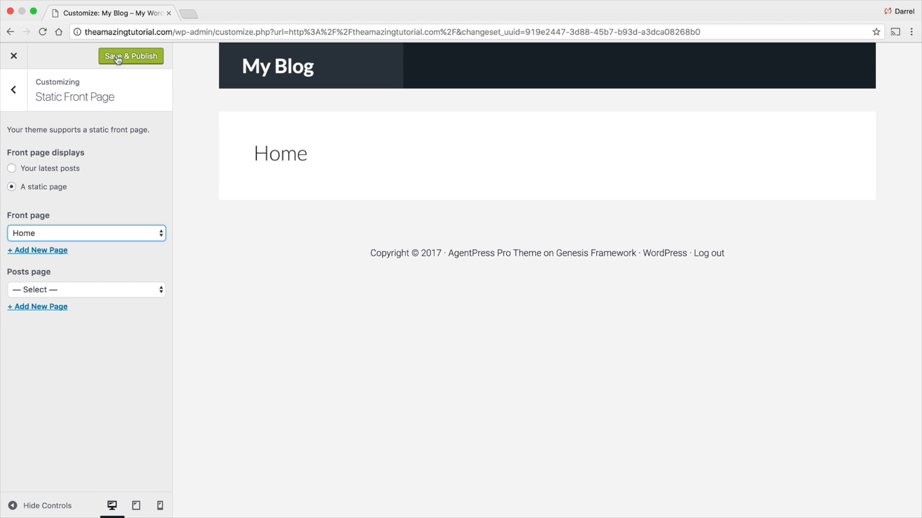
{"action": "left_click", "coordinate": [124, 57]}
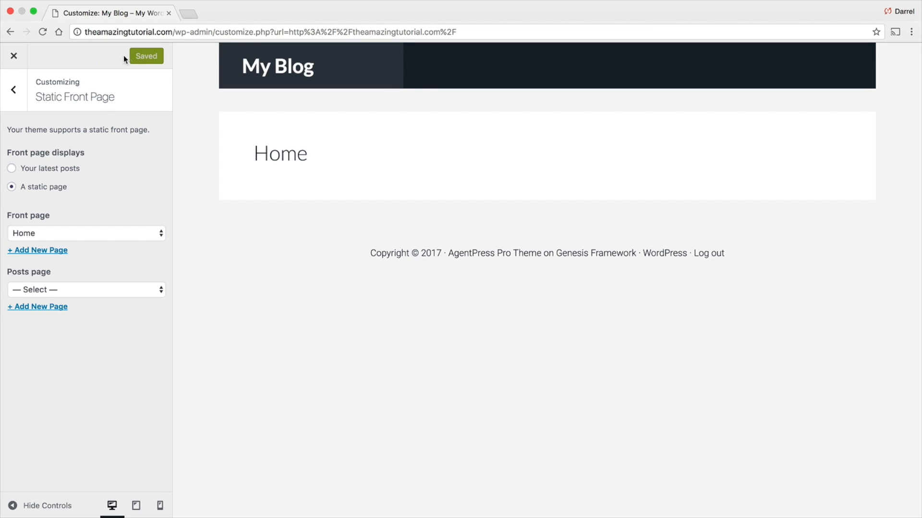
- Change the site title to Real Estate in the Site Identity settings
{"action": "left_click", "coordinate": [13, 91]}
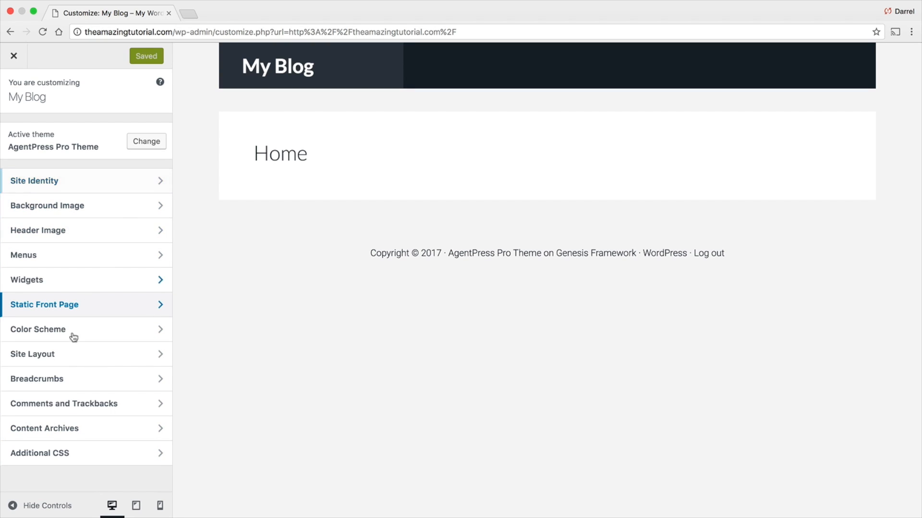
{"action": "left_click", "coordinate": [75, 184]}
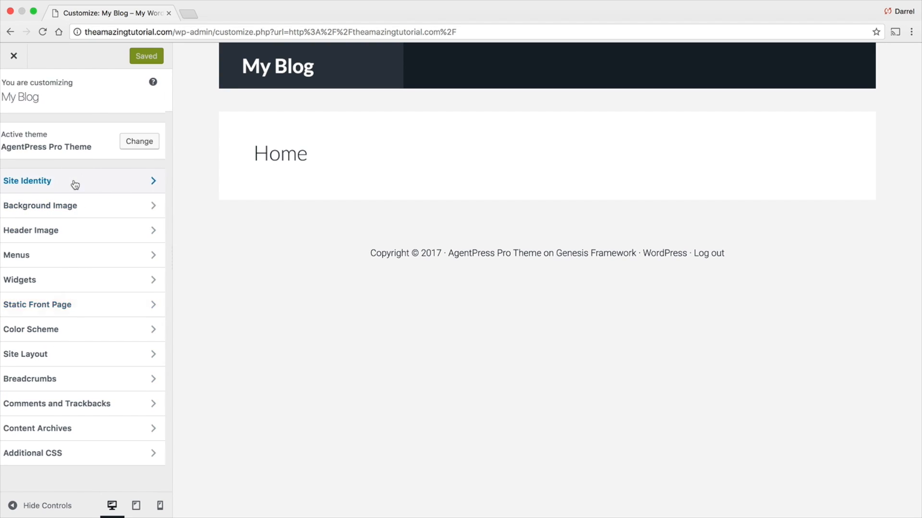
{"action": "triple_click", "coordinate": [73, 143]}
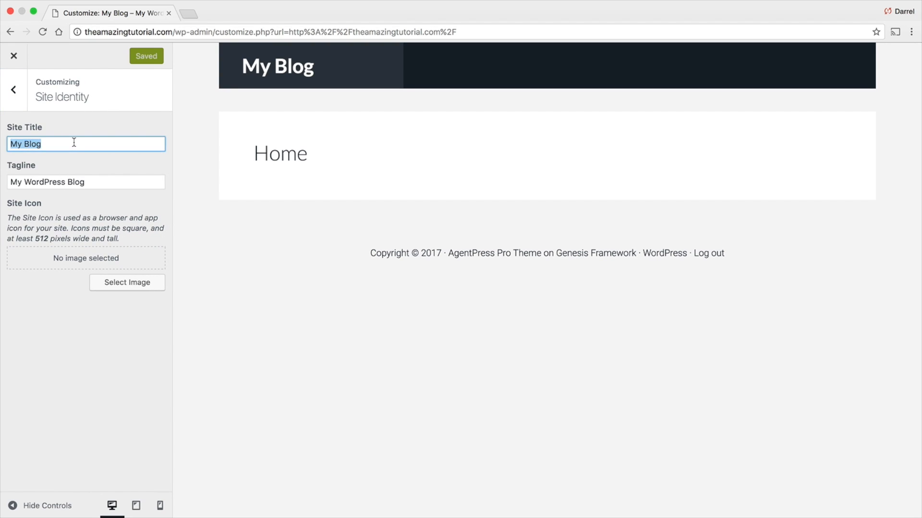
{"action": "type", "text": "Real Estate W"}
{"action": "key", "text": "BackSpace"}
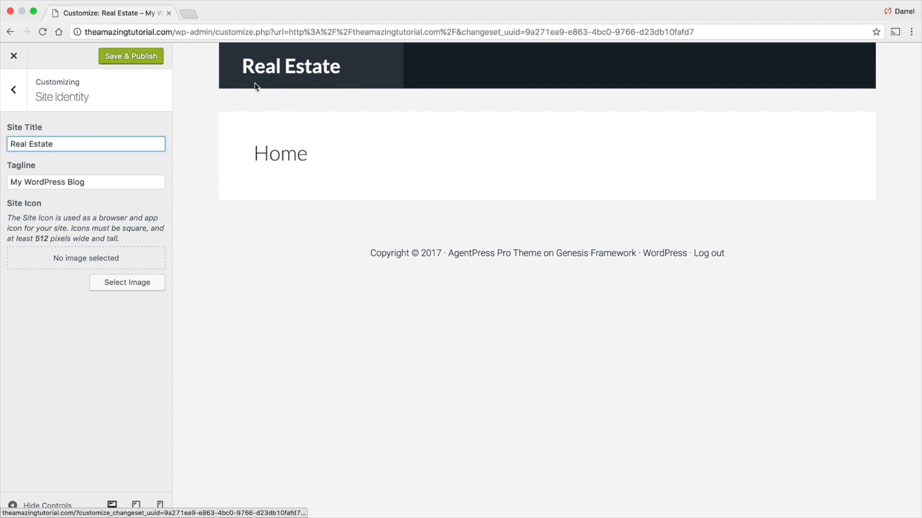
- Replace the site title with the author's own website domain name
{"action": "triple_click", "coordinate": [59, 142]}
{"action": "type", "text": "DArrel"}
{"action": "key", "text": "BackSpace"}
{"action": "key", "text": "BackSpace"}
{"action": "key", "text": "BackSpace"}
{"action": "key", "text": "BackSpace"}
{"action": "key", "text": "BackSpace"}
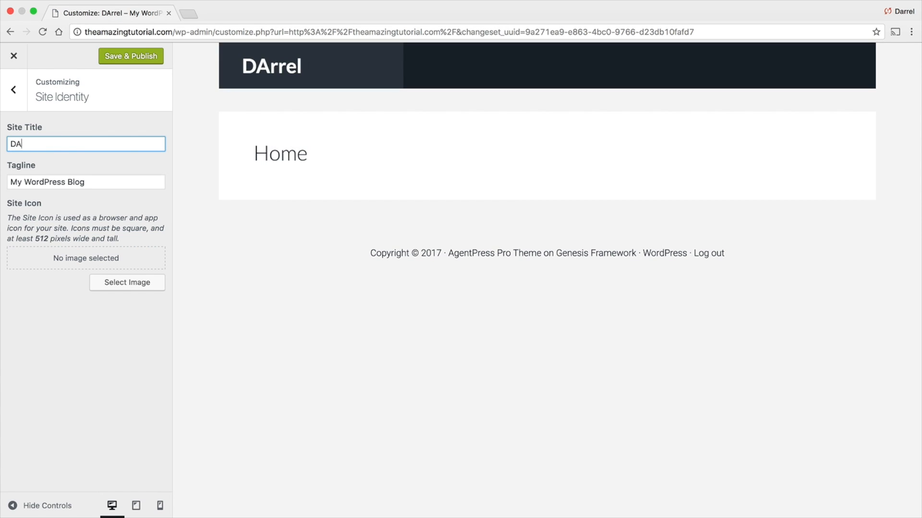
{"action": "type", "text": "a"}
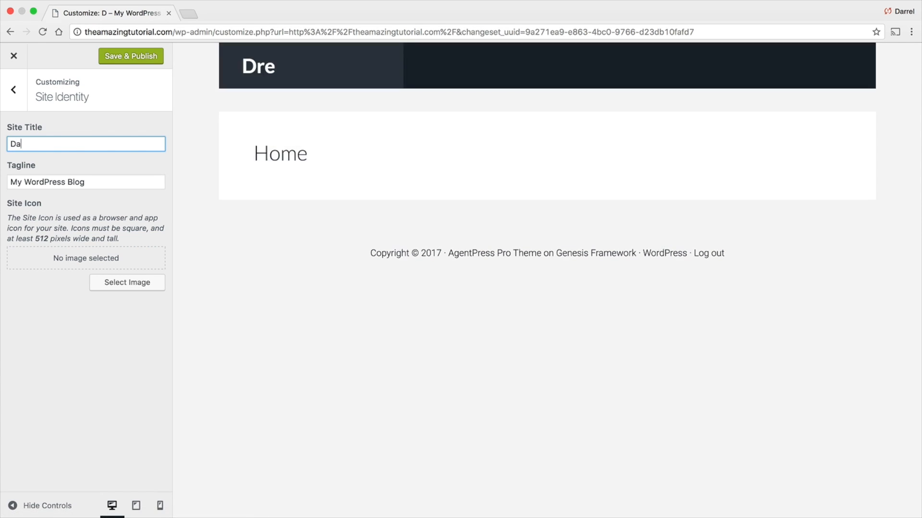
{"action": "type", "text": "rrelwilson.com"}
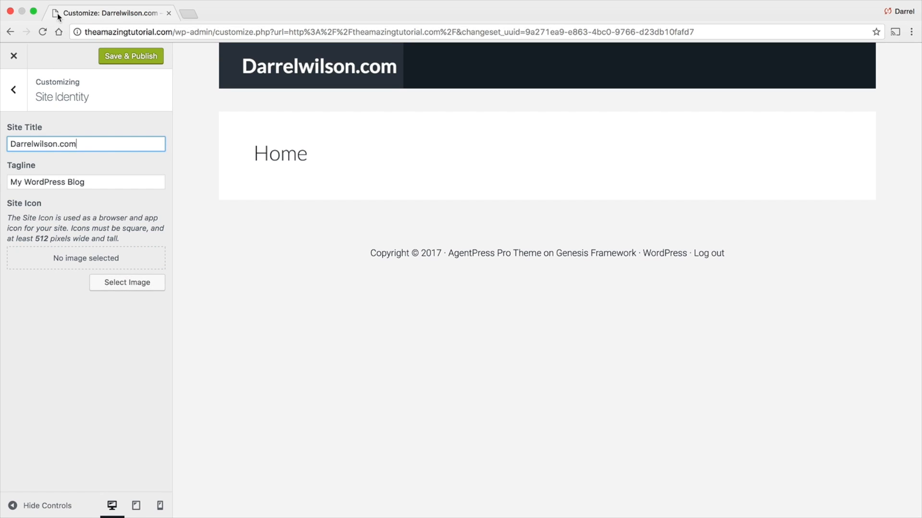
- Upload the green house logo image from the Desktop as the site icon and crop it
{"action": "left_click", "coordinate": [144, 282]}
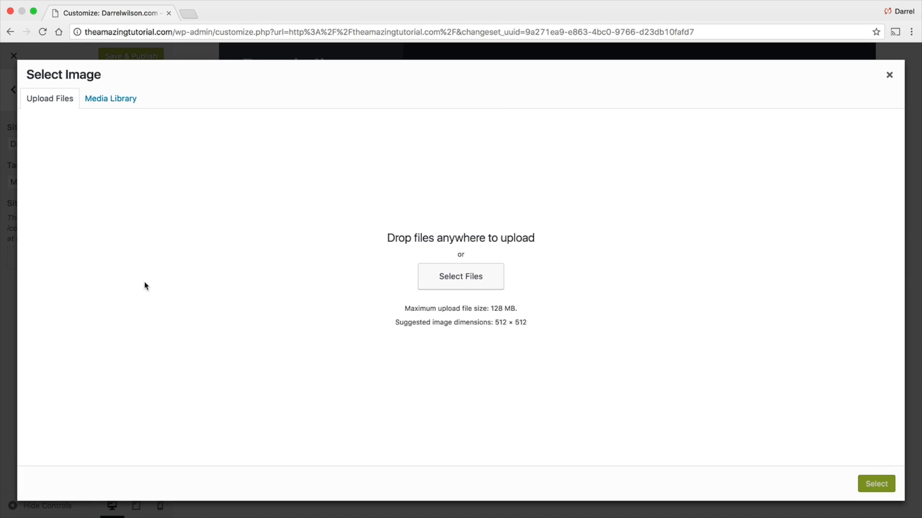
{"action": "left_click", "coordinate": [484, 281]}
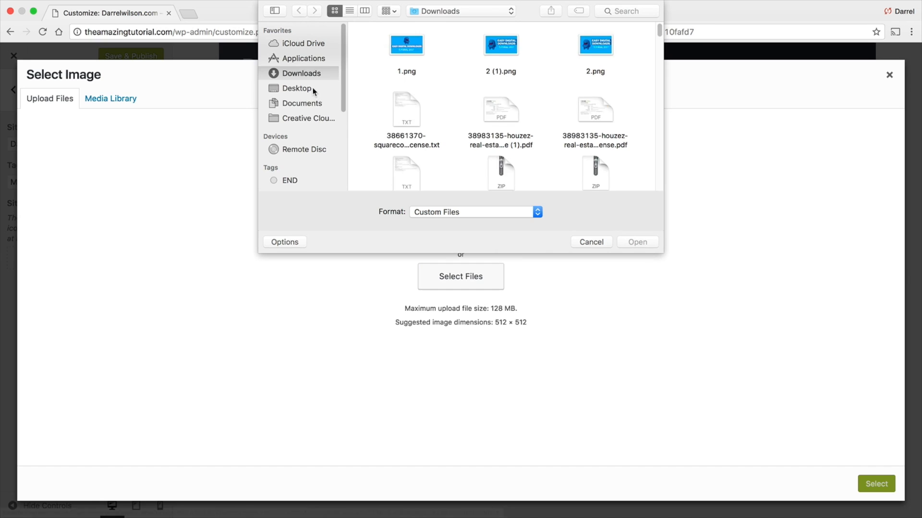
{"action": "left_click", "coordinate": [312, 88]}
{"action": "scroll", "coordinate": [532, 114], "scroll_direction": "down", "scroll_amount": 5}
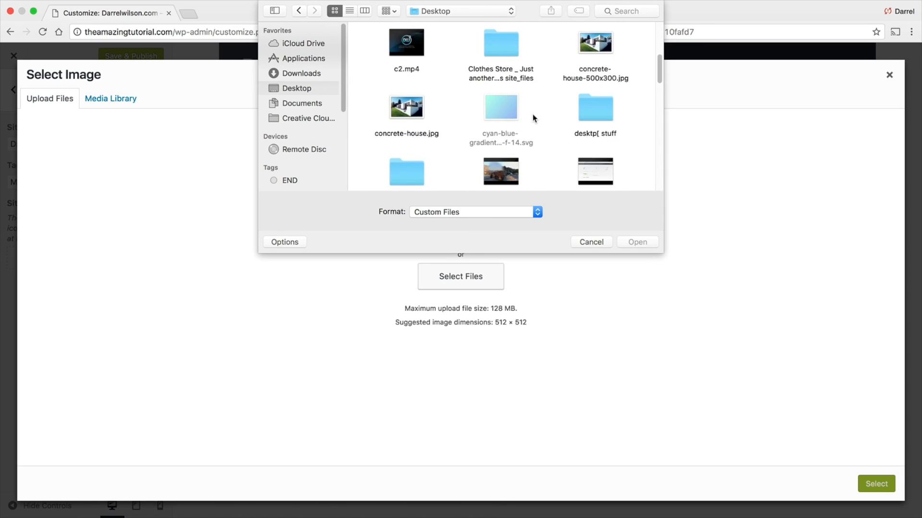
{"action": "scroll", "coordinate": [531, 113], "scroll_direction": "down", "scroll_amount": 6}
{"action": "left_click", "coordinate": [509, 73]}
{"action": "double_click", "coordinate": [509, 74]}
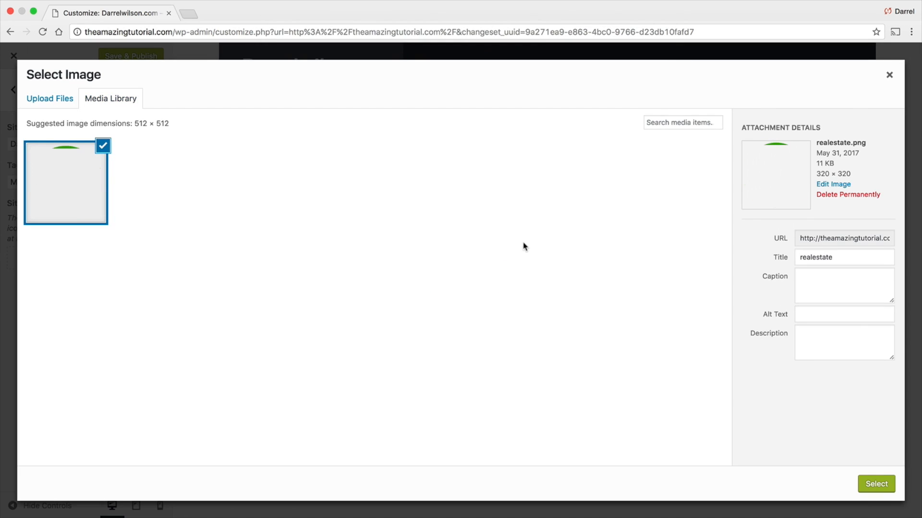
{"action": "left_click", "coordinate": [866, 487]}
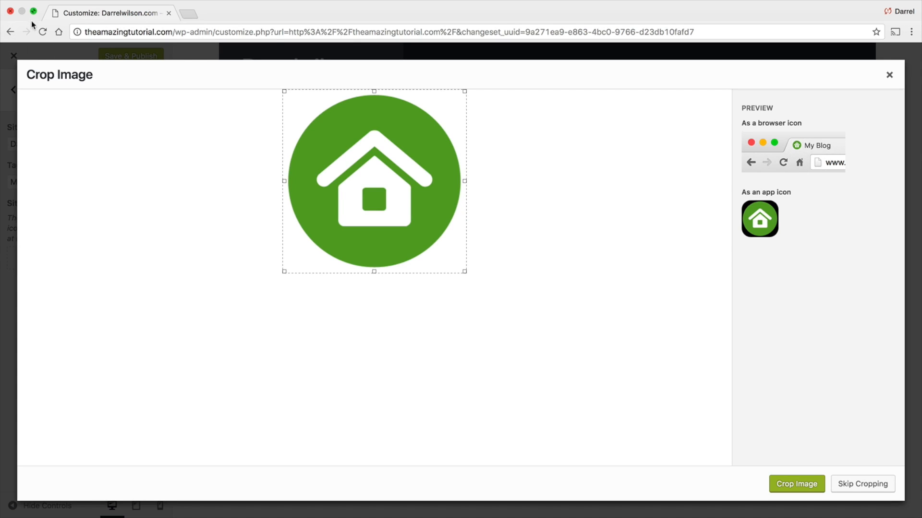
{"action": "left_click", "coordinate": [789, 485]}
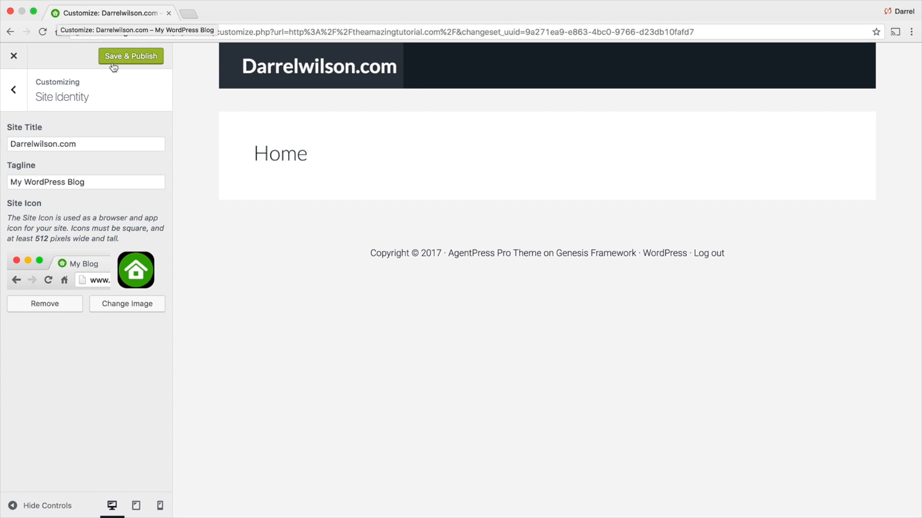
- Add a Custom Menu widget using Menu 1 to the Header Right widget area and publish the changes
{"action": "left_click", "coordinate": [17, 91]}
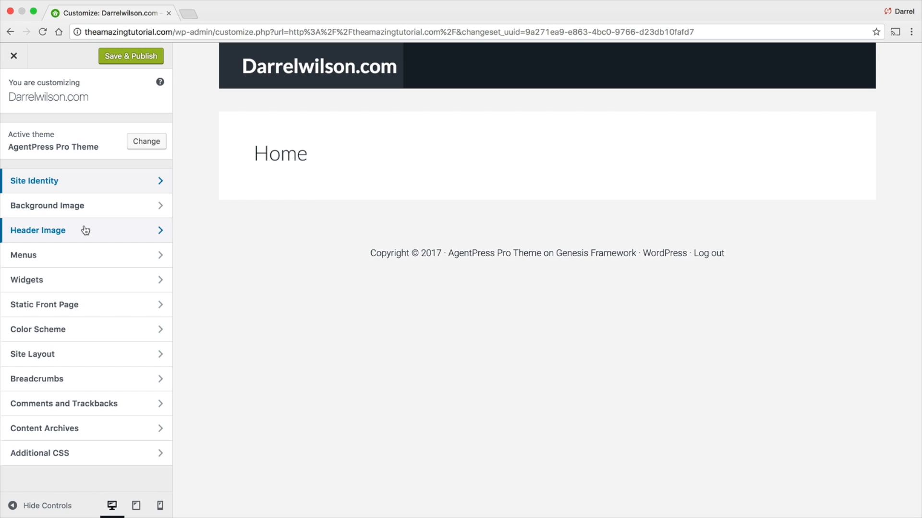
{"action": "left_click", "coordinate": [86, 285]}
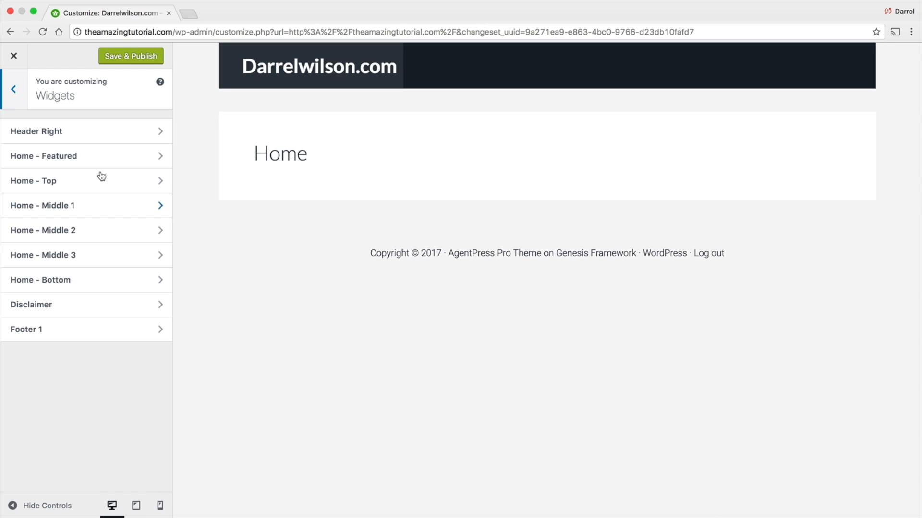
{"action": "left_click", "coordinate": [53, 132]}
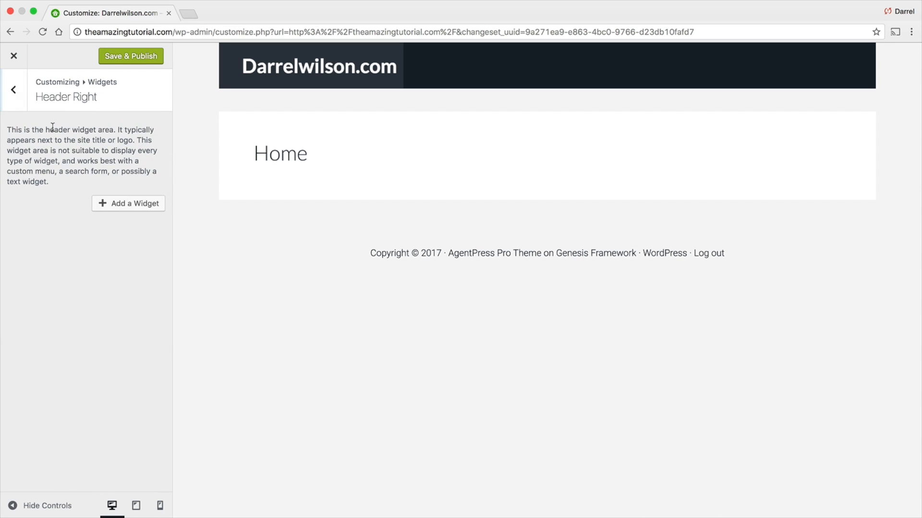
{"action": "left_click", "coordinate": [127, 208]}
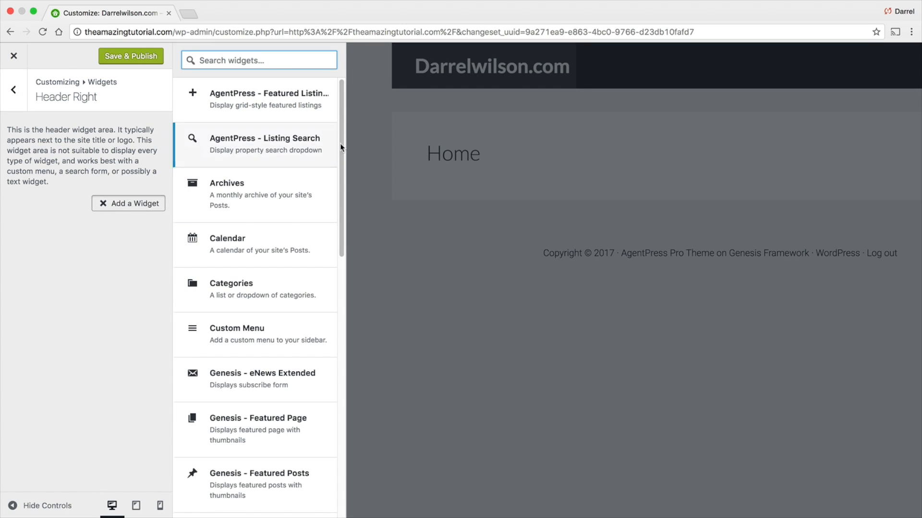
{"action": "left_click_drag", "start_coordinate": [342, 141], "coordinate": [342, 186]}
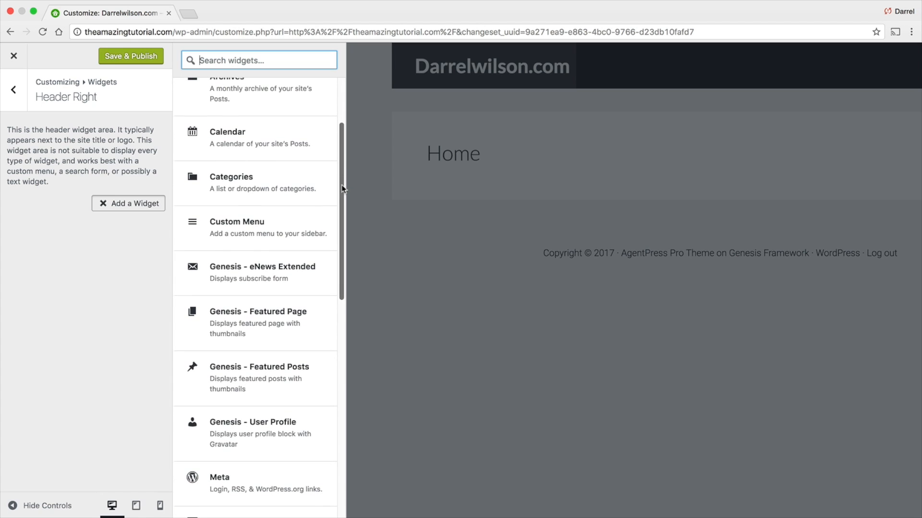
{"action": "left_click", "coordinate": [267, 232]}
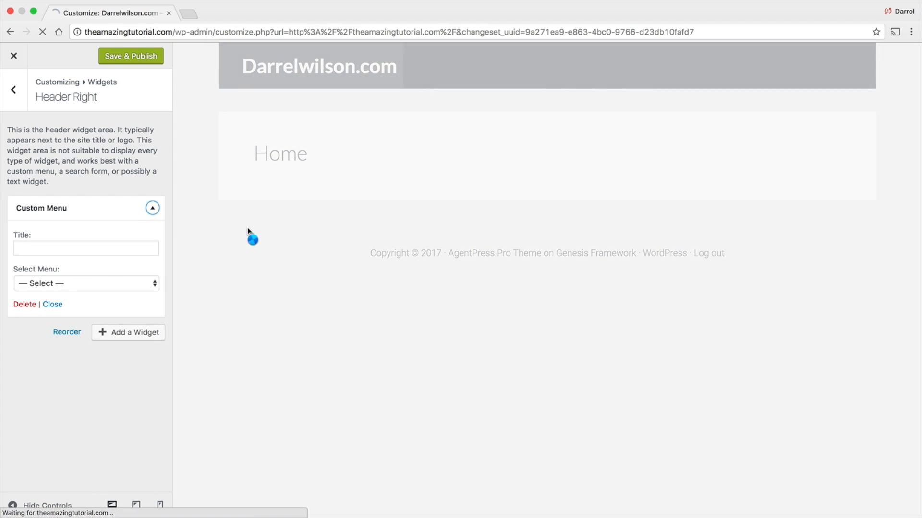
{"action": "left_click", "coordinate": [113, 252]}
{"action": "left_click", "coordinate": [108, 283]}
{"action": "left_click", "coordinate": [108, 292]}
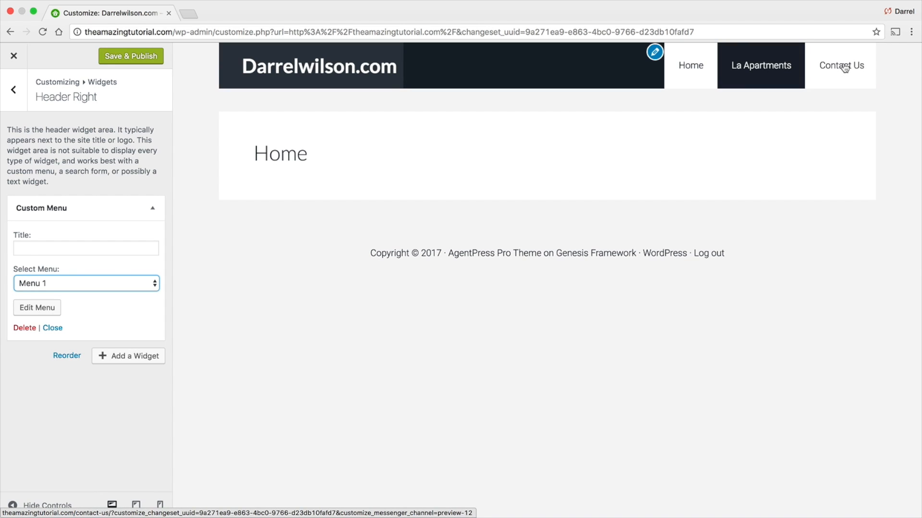
{"action": "left_click", "coordinate": [153, 56]}
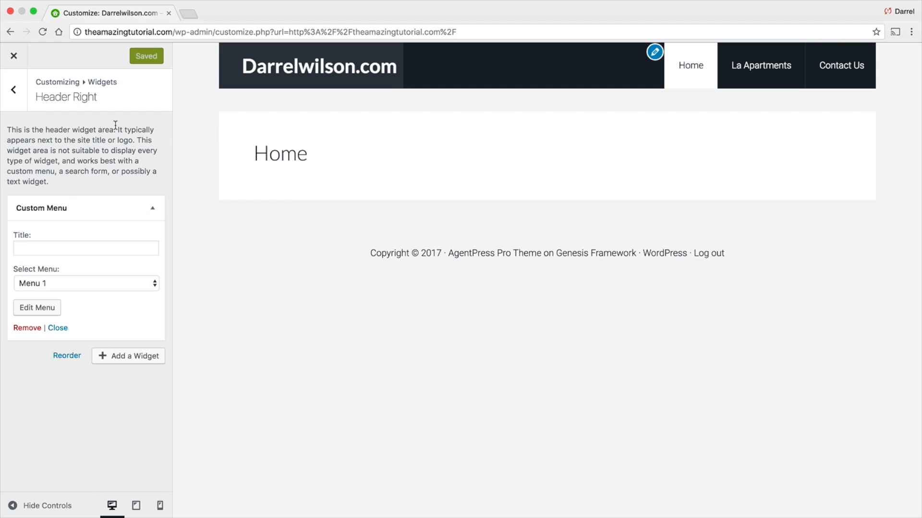
- Add a Text widget titled Welcome To Your New Home to the Home - Featured widget area
{"action": "left_click", "coordinate": [16, 89]}
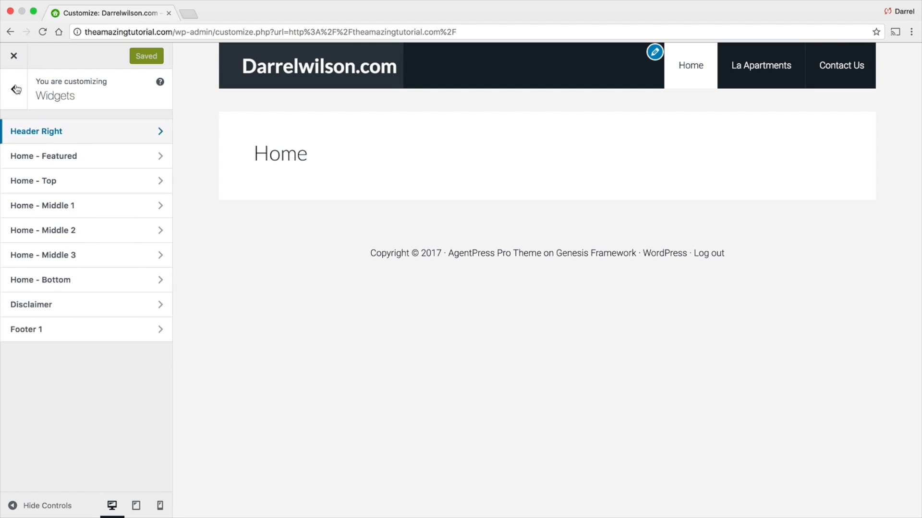
{"action": "left_click", "coordinate": [52, 163]}
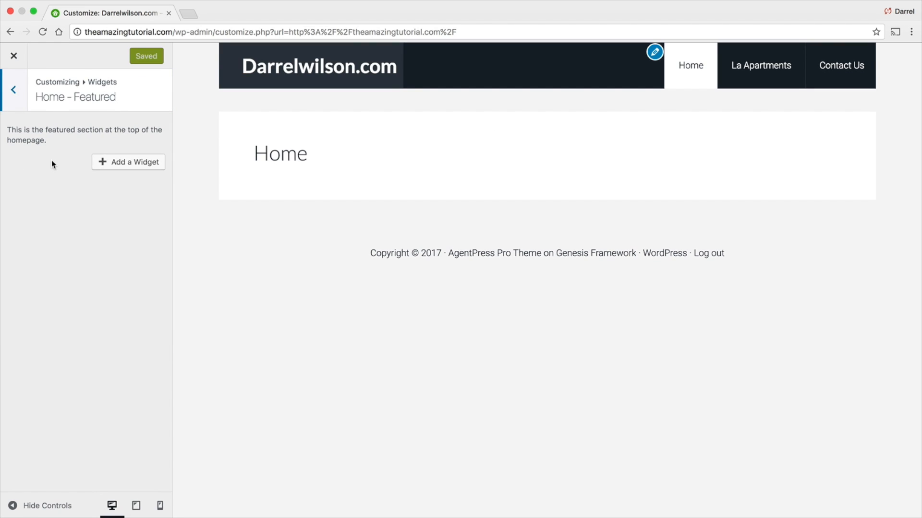
{"action": "left_click", "coordinate": [120, 162]}
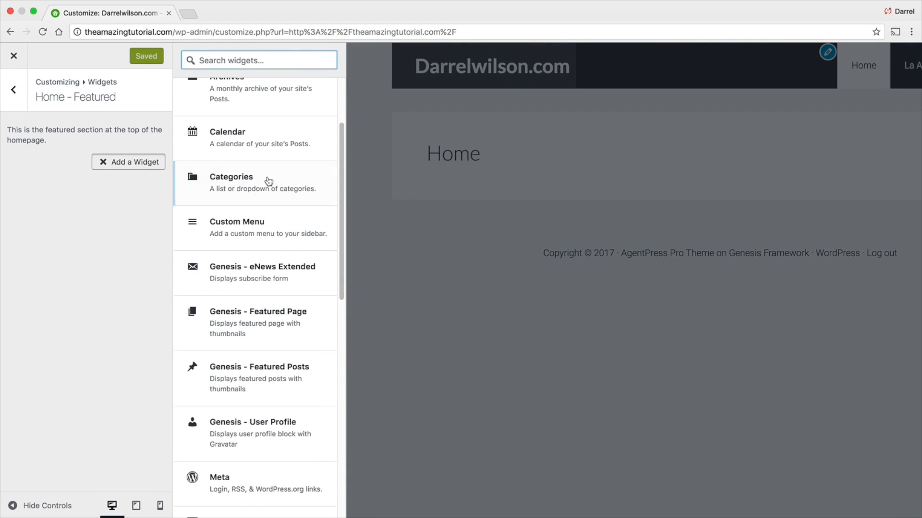
{"action": "left_click_drag", "start_coordinate": [342, 159], "coordinate": [331, 366]}
{"action": "left_click", "coordinate": [261, 402]}
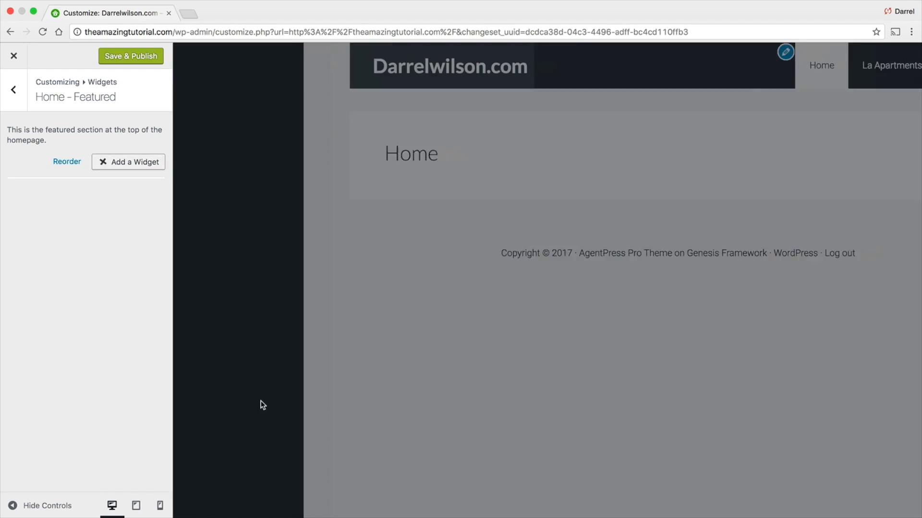
{"action": "left_click", "coordinate": [69, 205]}
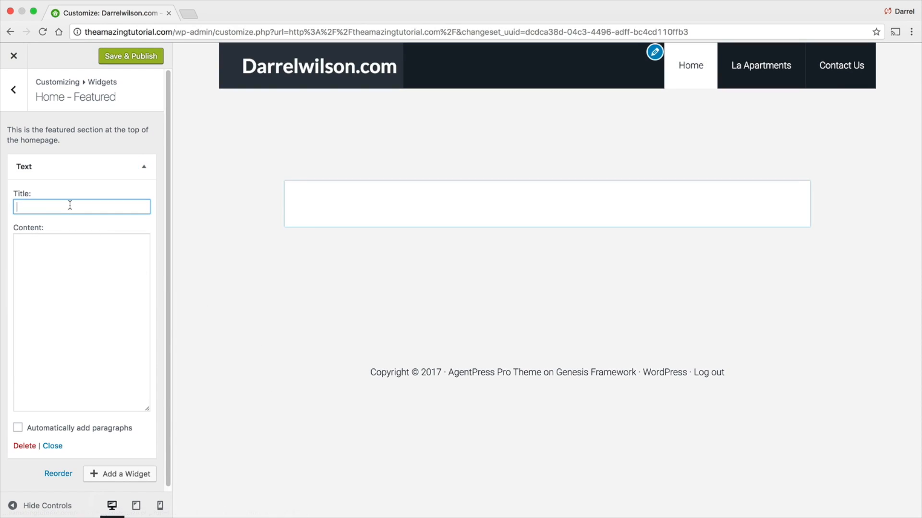
{"action": "type", "text": "Welcome "}
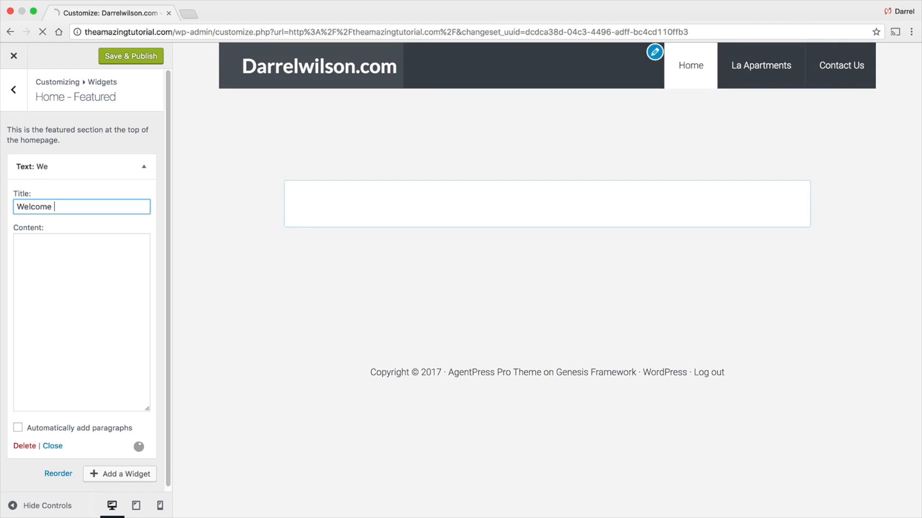
{"action": "type", "text": "To Your New H"}
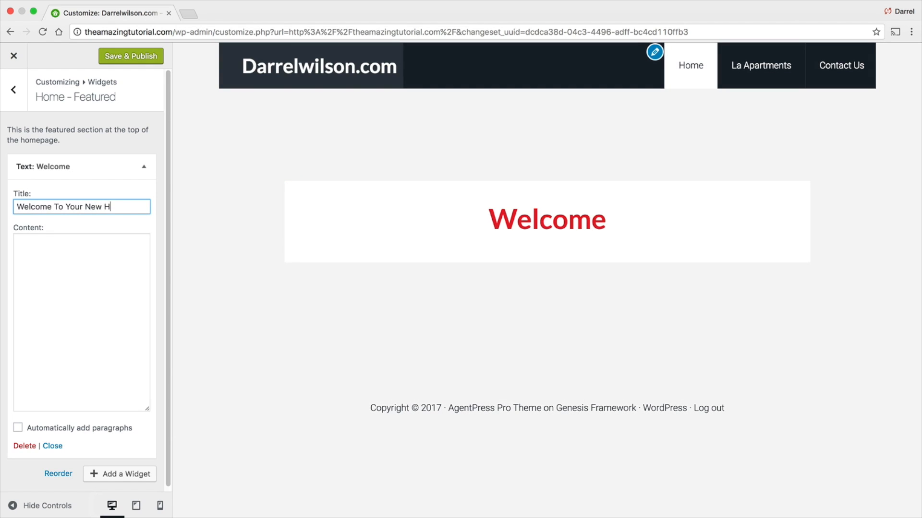
{"action": "type", "text": "ome"}
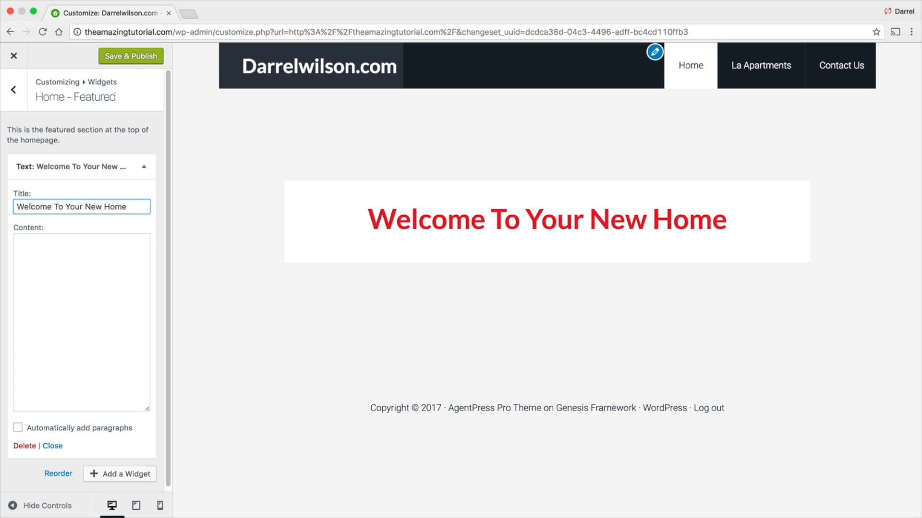
- Set the Text widget's content to Get Your Dream Apartment Today and publish the changes
{"action": "left_click", "coordinate": [34, 253]}
{"action": "type", "text": "Get Your "}
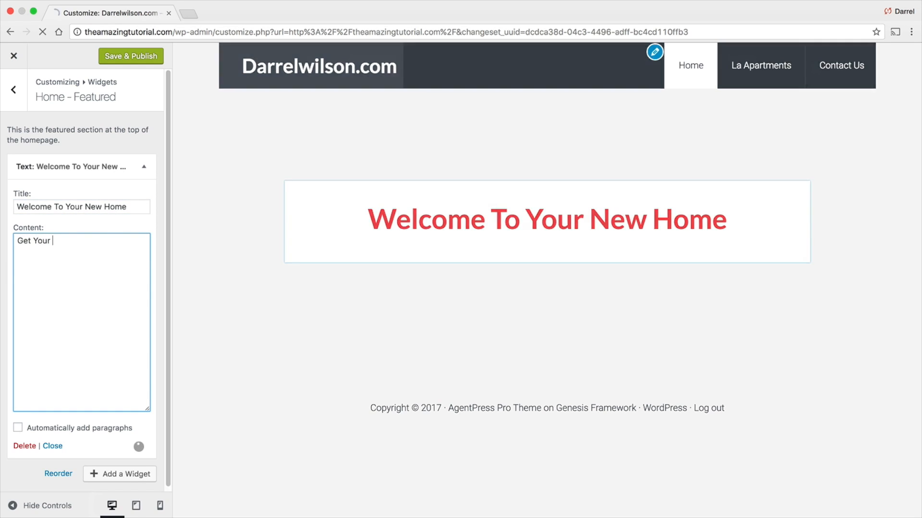
{"action": "type", "text": "Dream Aptartment Today"}
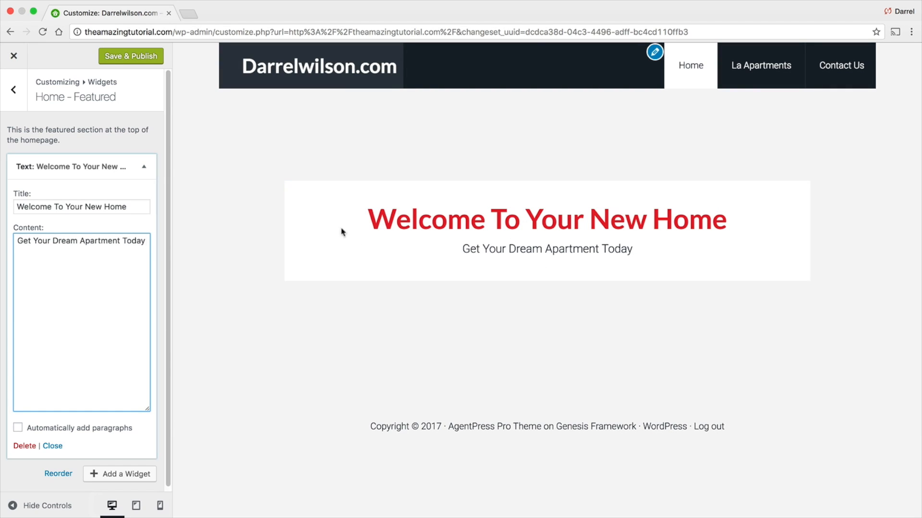
{"action": "left_click", "coordinate": [147, 54]}
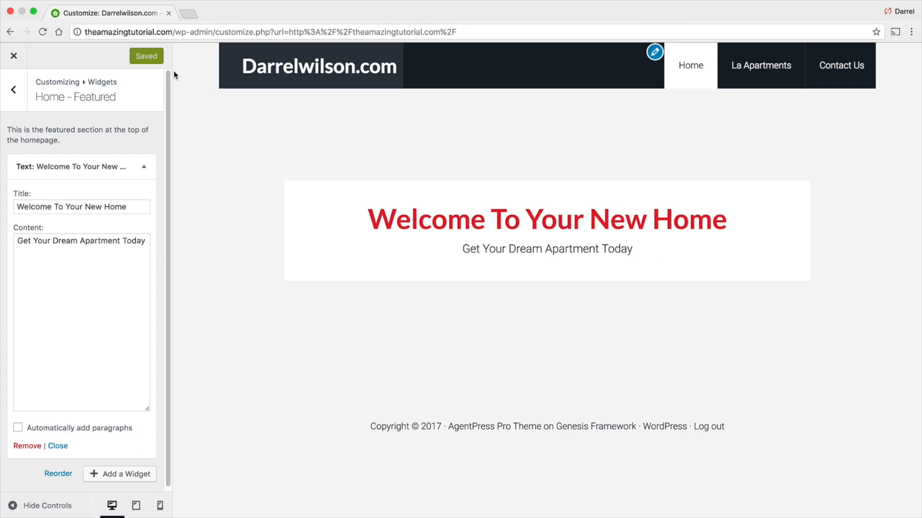
- Add an AgentPress - Listing Search widget titled Find Your New Home to the Home - Top widget area
{"action": "left_click", "coordinate": [15, 98]}
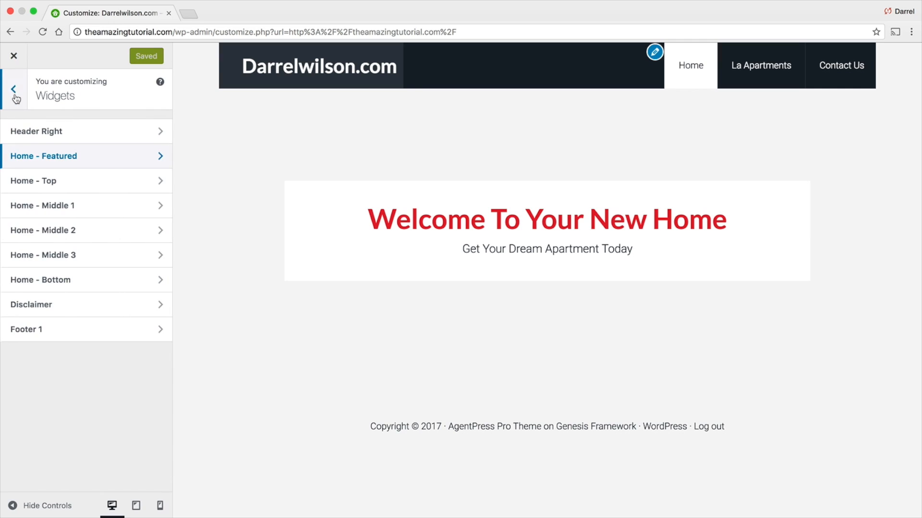
{"action": "left_click", "coordinate": [52, 187]}
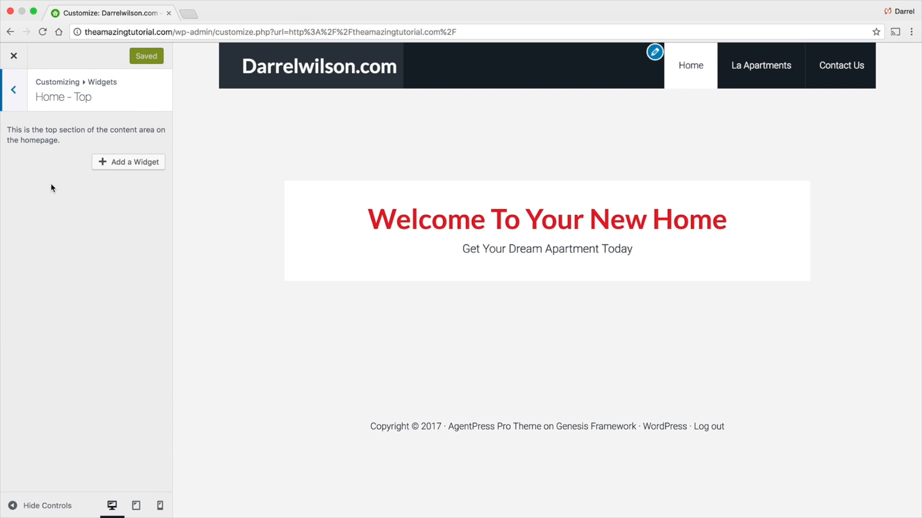
{"action": "left_click", "coordinate": [141, 163]}
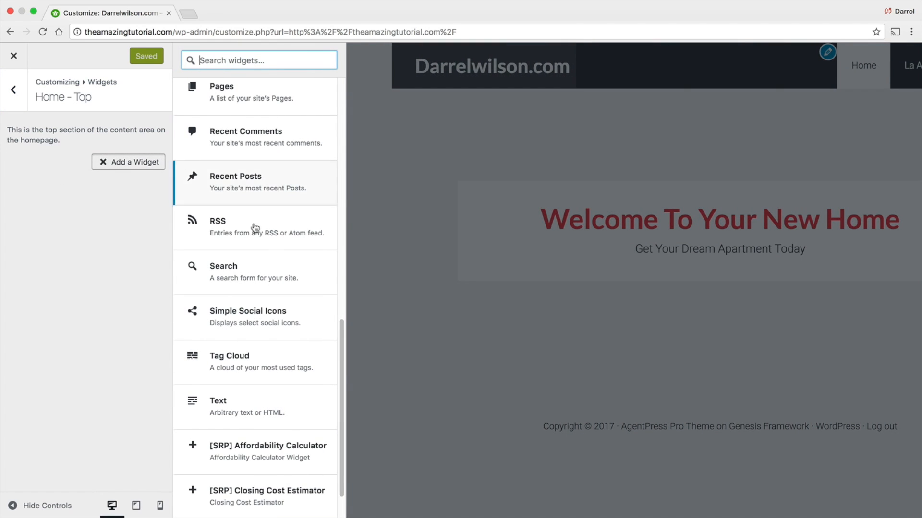
{"action": "scroll", "coordinate": [302, 275], "scroll_direction": "up", "scroll_amount": 10}
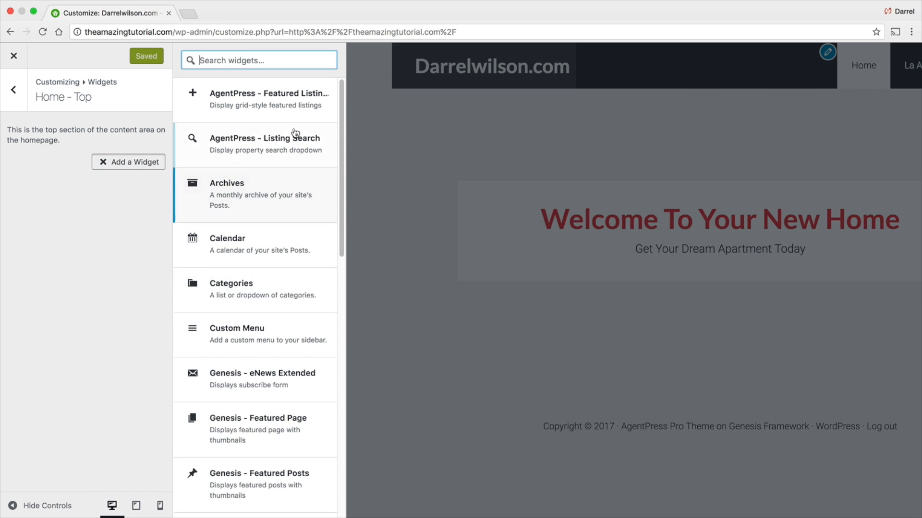
{"action": "left_click", "coordinate": [294, 143]}
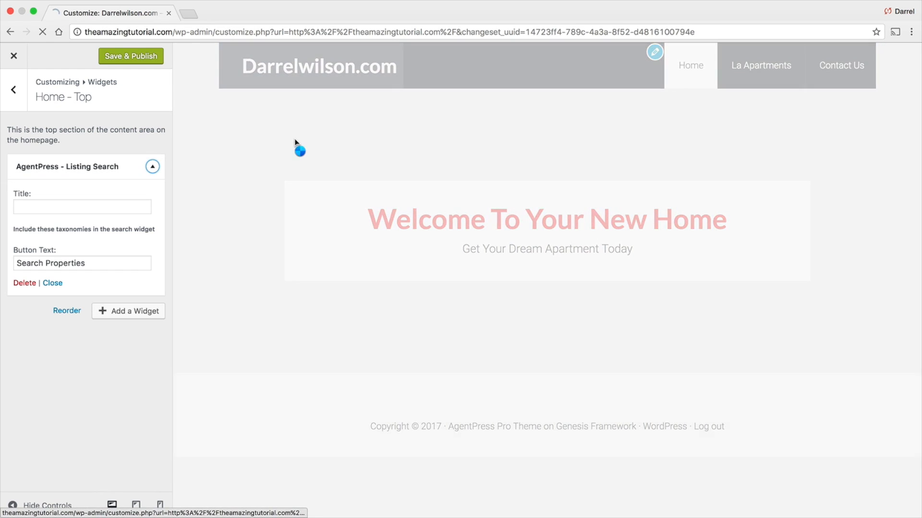
{"action": "left_click", "coordinate": [82, 206]}
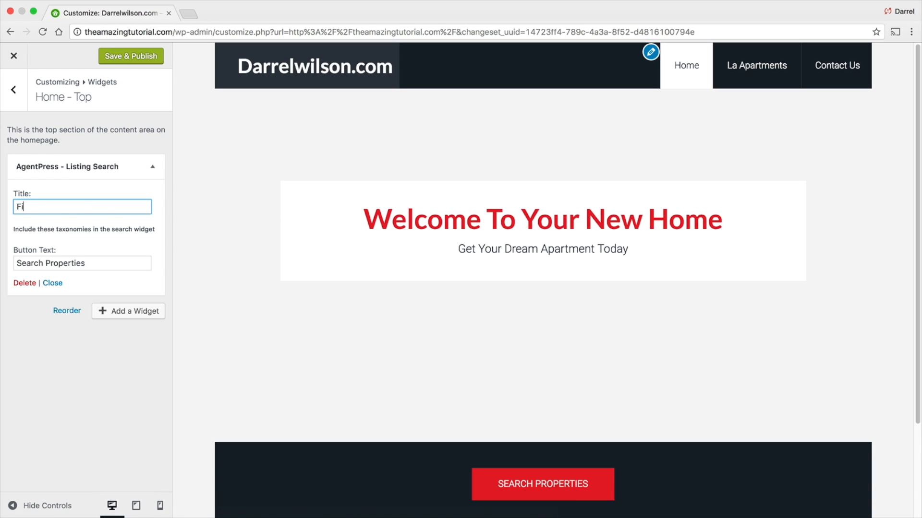
{"action": "type", "text": "Find Your New Home"}
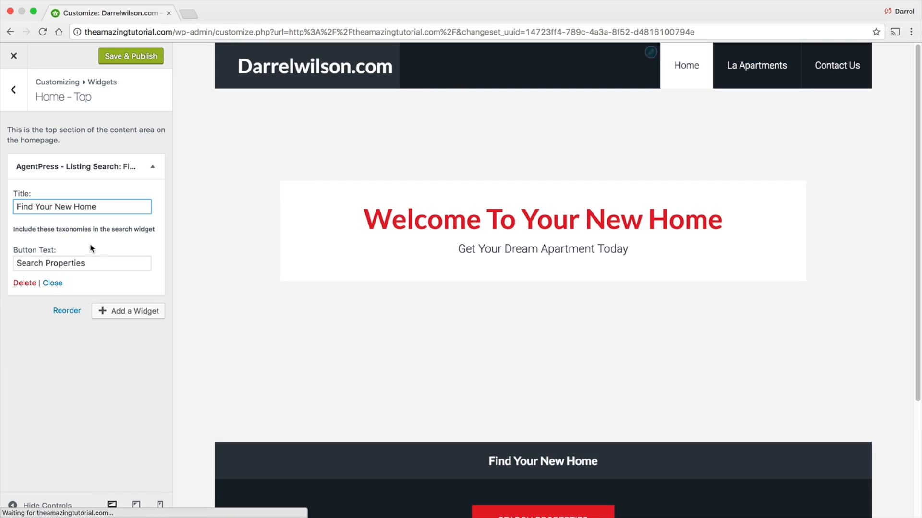
- Publish the Customizer changes for the Listing Search widget
{"action": "scroll", "coordinate": [423, 389], "scroll_direction": "down", "scroll_amount": 2}
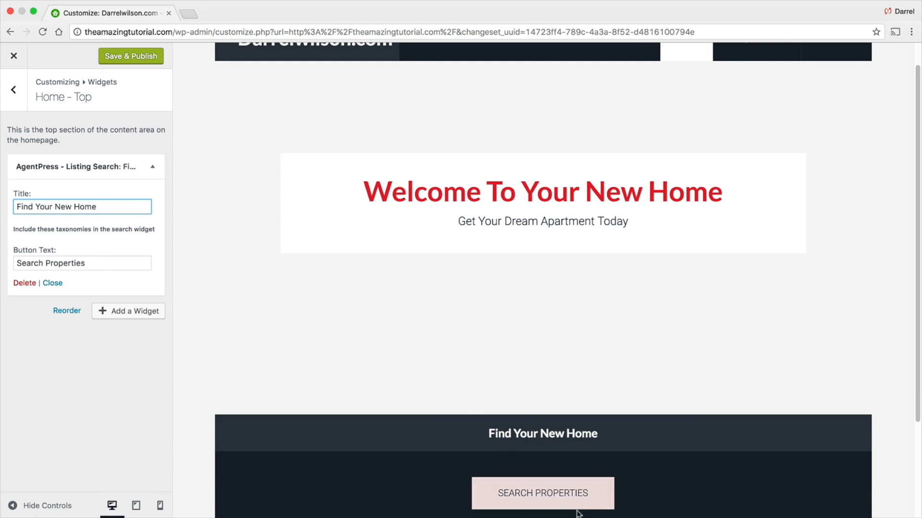
{"action": "scroll", "coordinate": [482, 421], "scroll_direction": "down", "scroll_amount": 2}
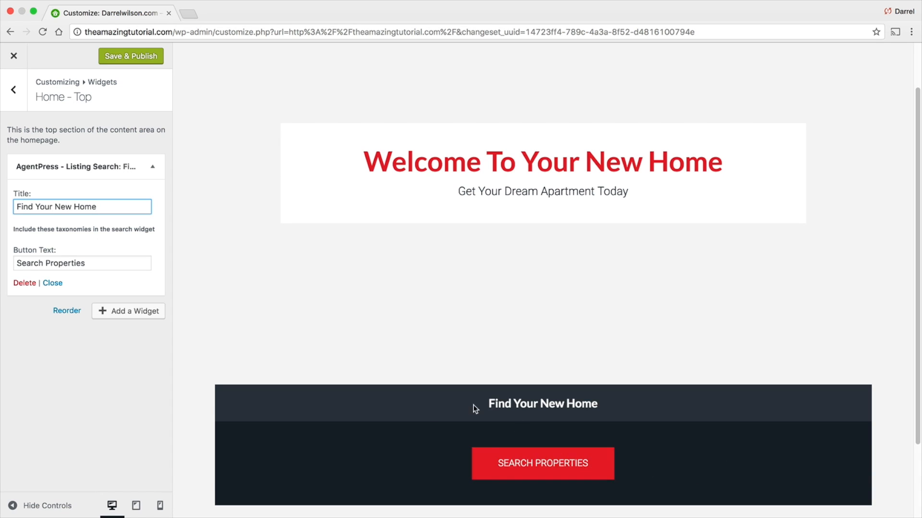
{"action": "scroll", "coordinate": [264, 180], "scroll_direction": "up", "scroll_amount": 2}
{"action": "left_click", "coordinate": [127, 56]}
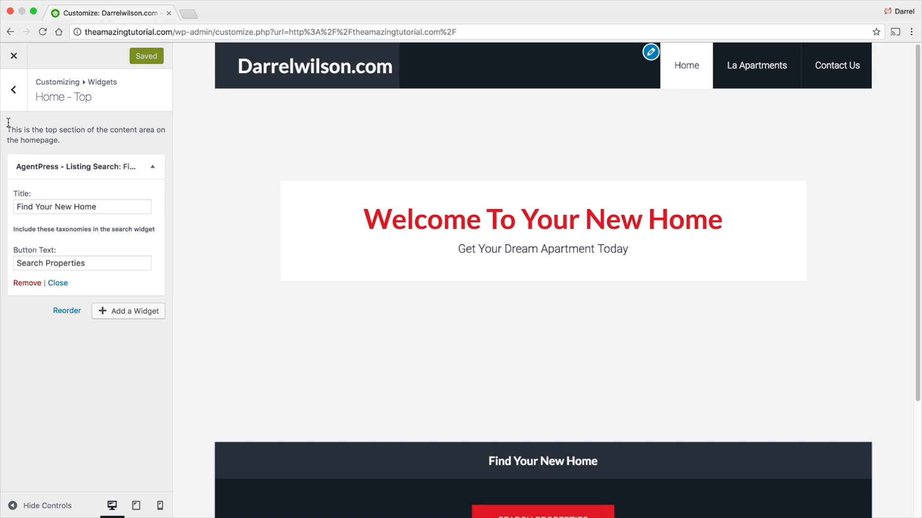
- Upload backround-image.jpg from the Desktop and choose it as the home page background image
{"action": "left_click", "coordinate": [15, 93]}
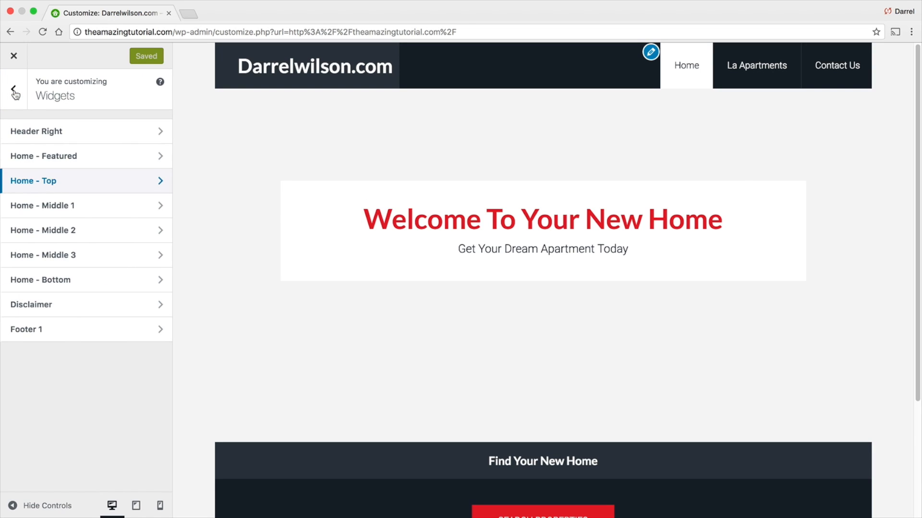
{"action": "left_click", "coordinate": [15, 94]}
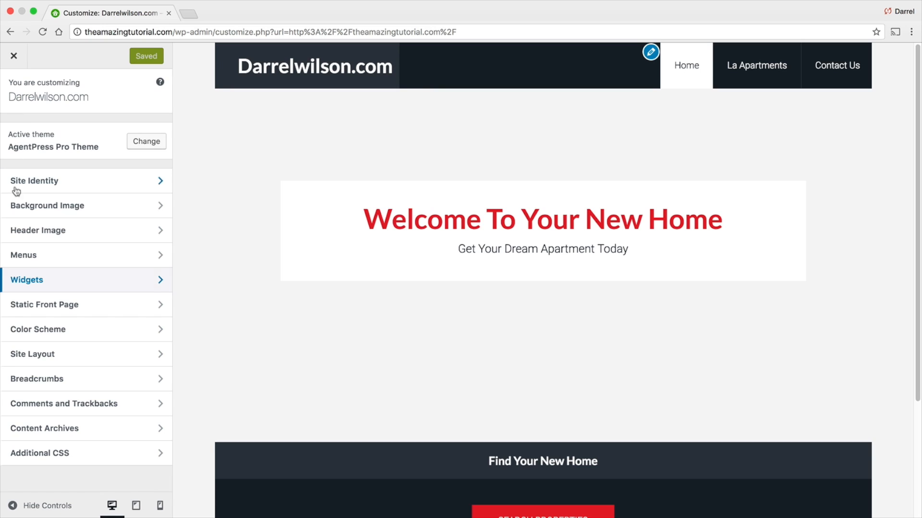
{"action": "left_click", "coordinate": [28, 213]}
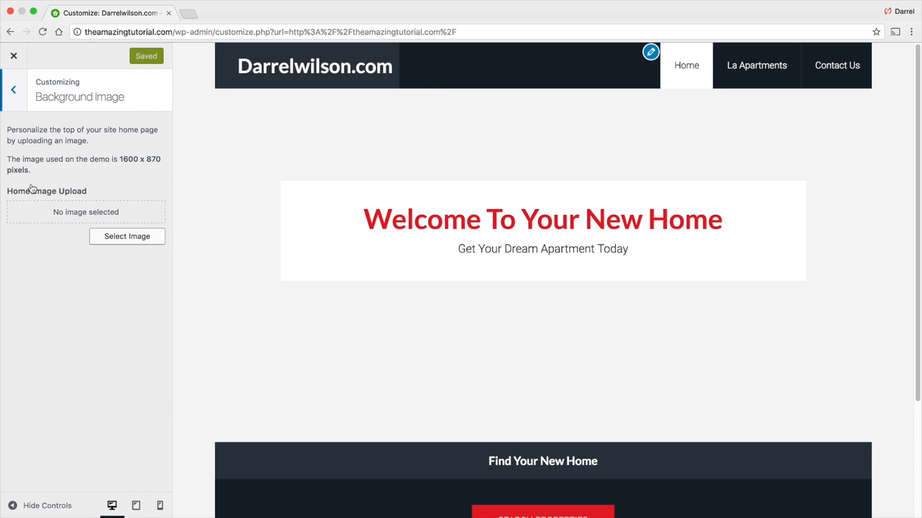
{"action": "left_click_drag", "start_coordinate": [116, 157], "coordinate": [160, 157]}
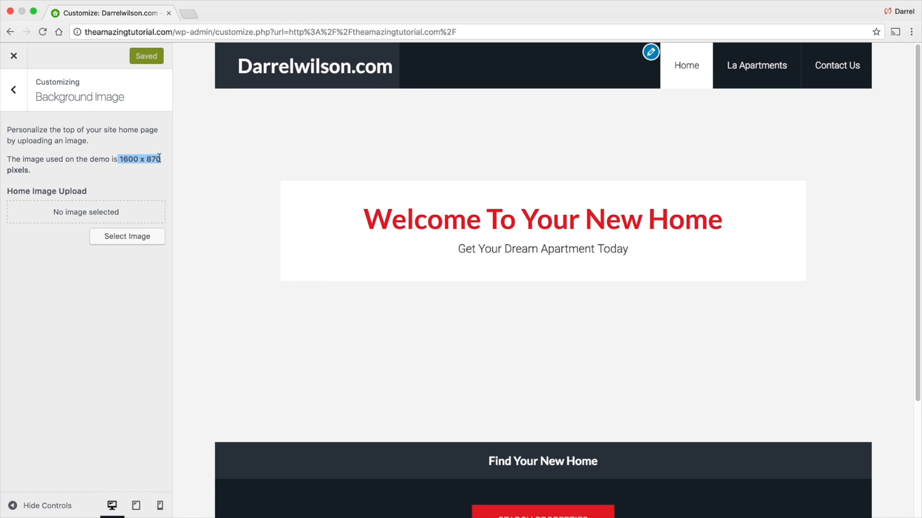
{"action": "left_click", "coordinate": [138, 237]}
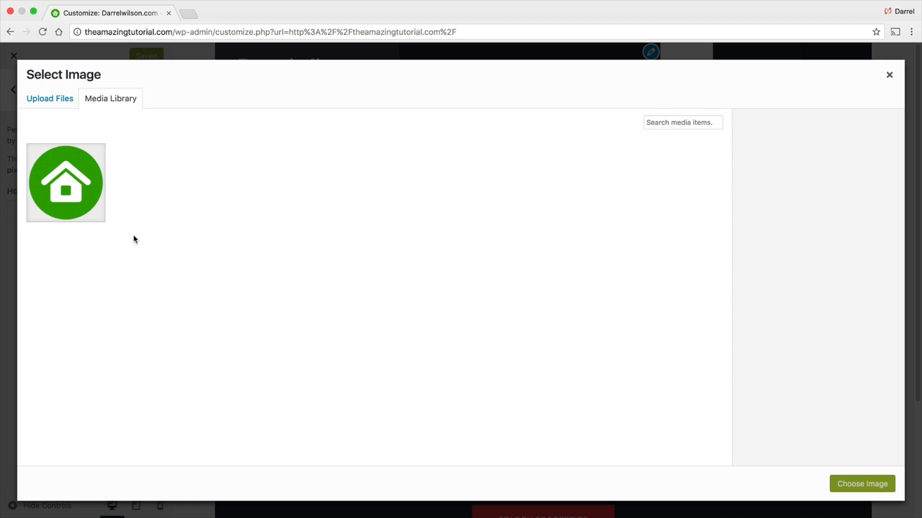
{"action": "left_click", "coordinate": [60, 101]}
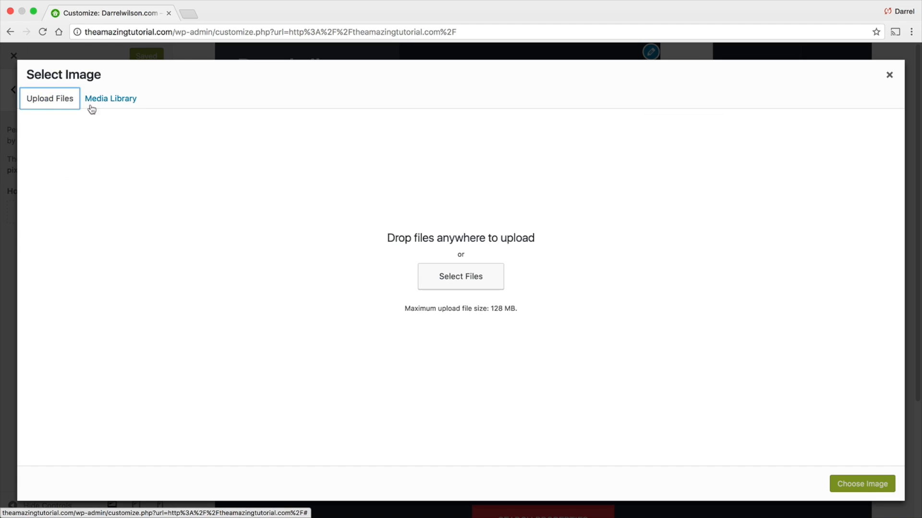
{"action": "left_click", "coordinate": [442, 284]}
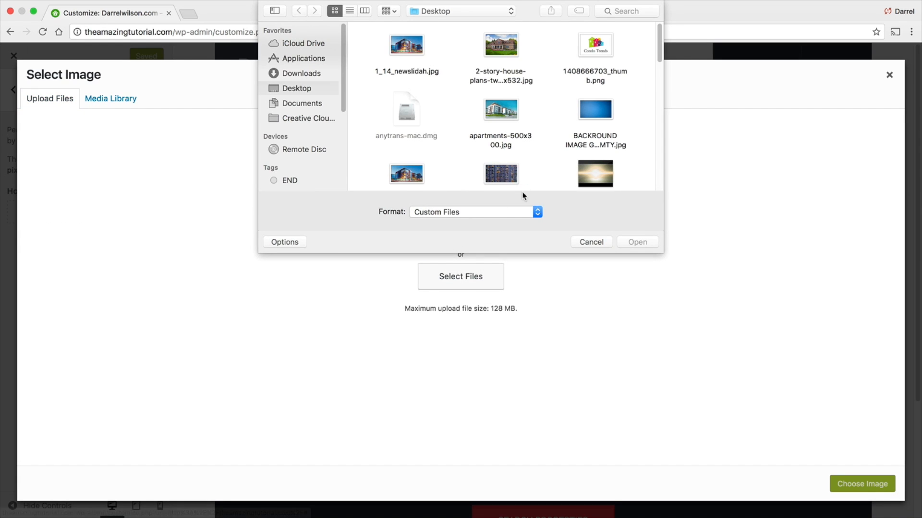
{"action": "double_click", "coordinate": [413, 168]}
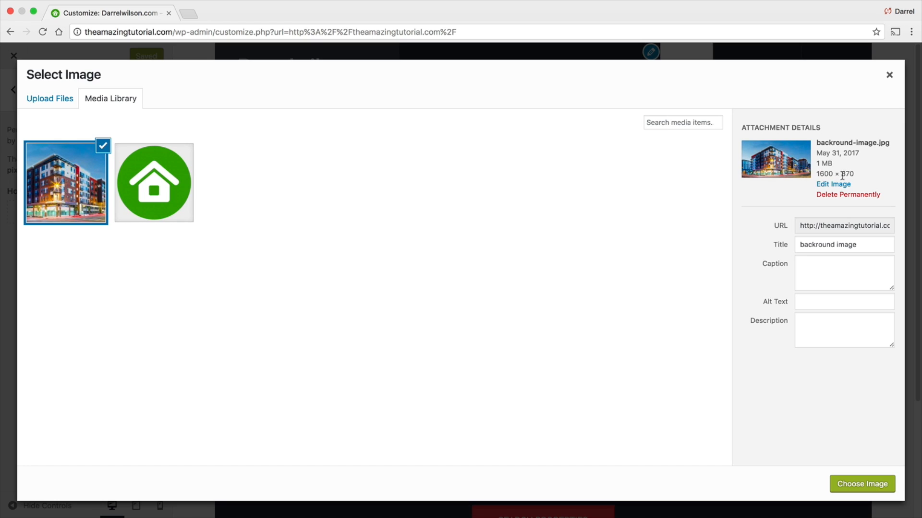
{"action": "left_click", "coordinate": [869, 483]}
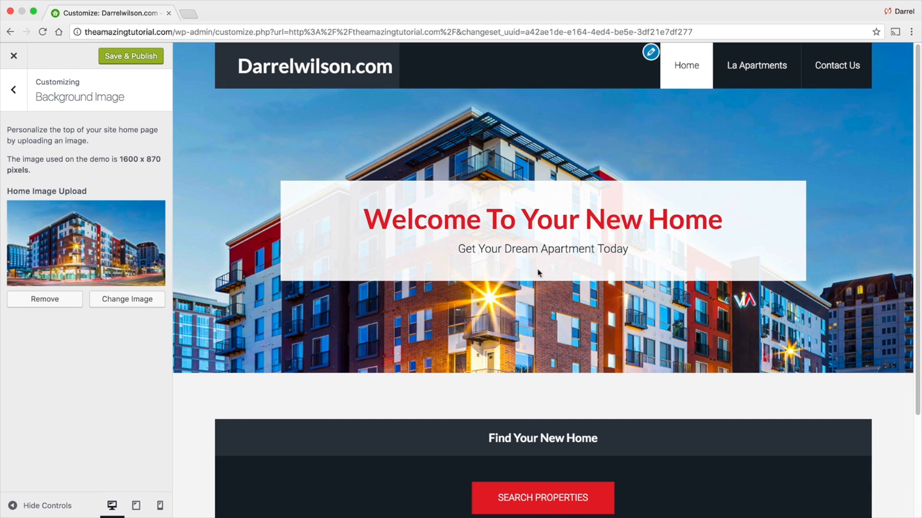
- Publish the background image change and close the Customizer
{"action": "scroll", "coordinate": [375, 311], "scroll_direction": "down", "scroll_amount": 3}
{"action": "scroll", "coordinate": [370, 269], "scroll_direction": "up", "scroll_amount": 3}
{"action": "left_click", "coordinate": [137, 59]}
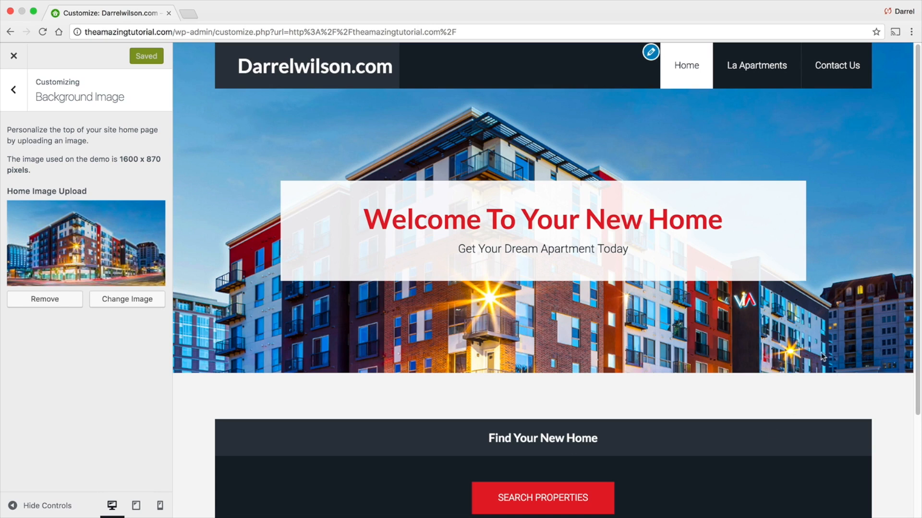
{"action": "left_click", "coordinate": [14, 56]}
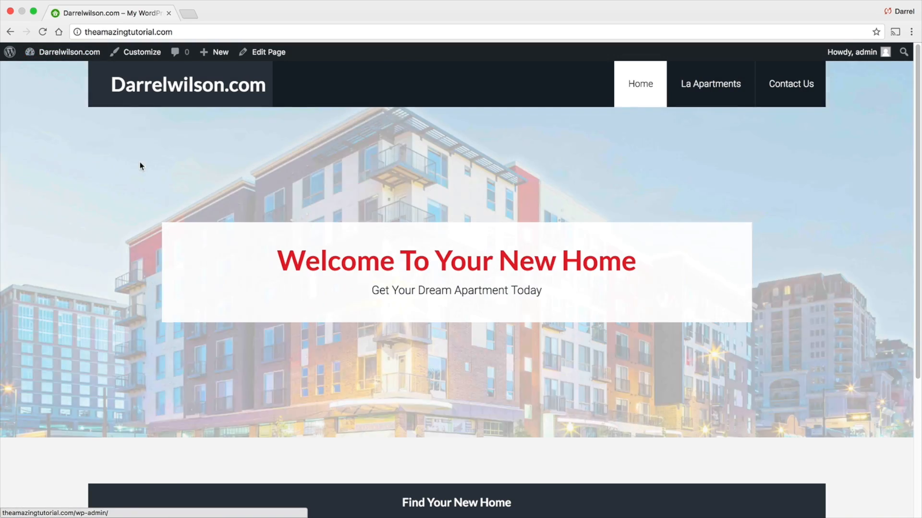
- Open picmonkey.com in a new browser tab
{"action": "scroll", "coordinate": [337, 293], "scroll_direction": "down", "scroll_amount": 2}
{"action": "scroll", "coordinate": [337, 292], "scroll_direction": "up", "scroll_amount": 2}
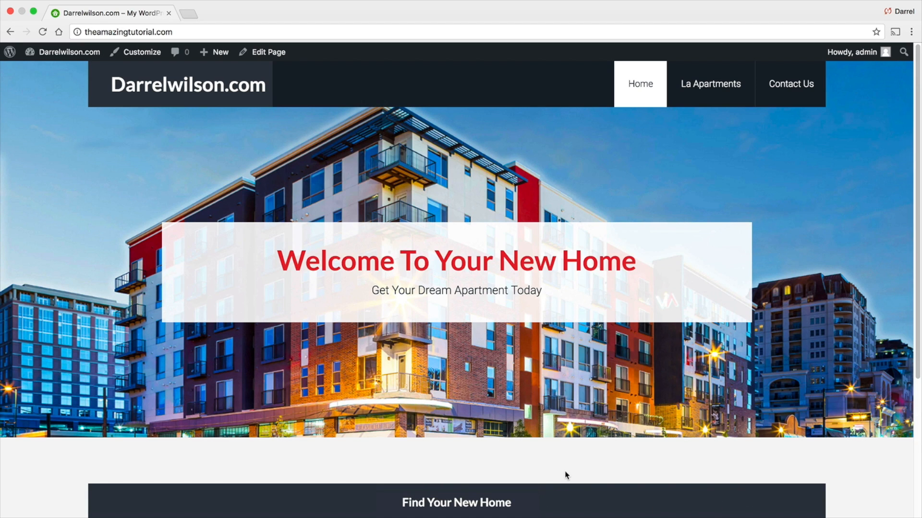
{"action": "scroll", "coordinate": [586, 446], "scroll_direction": "down", "scroll_amount": 1}
{"action": "scroll", "coordinate": [606, 419], "scroll_direction": "up", "scroll_amount": 1}
{"action": "left_click", "coordinate": [188, 14]}
{"action": "type", "text": "picmonkey.com"}
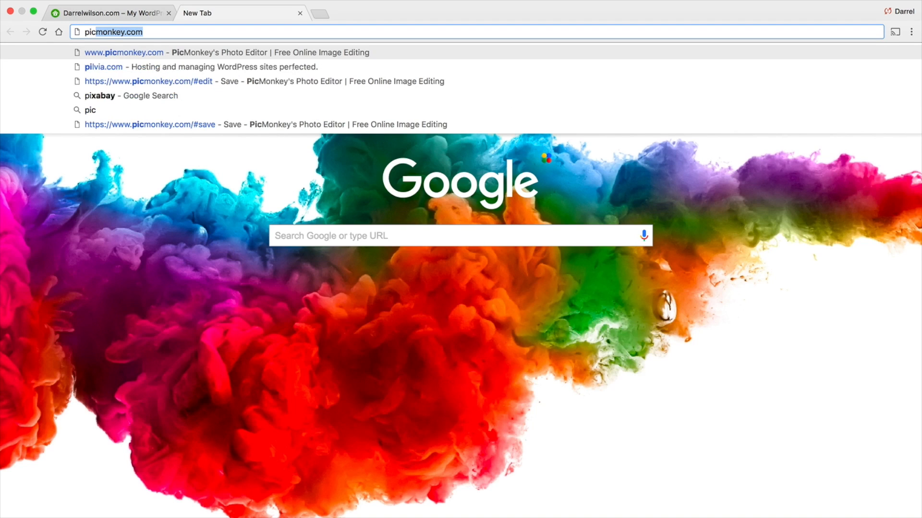
{"action": "key", "text": "Return"}
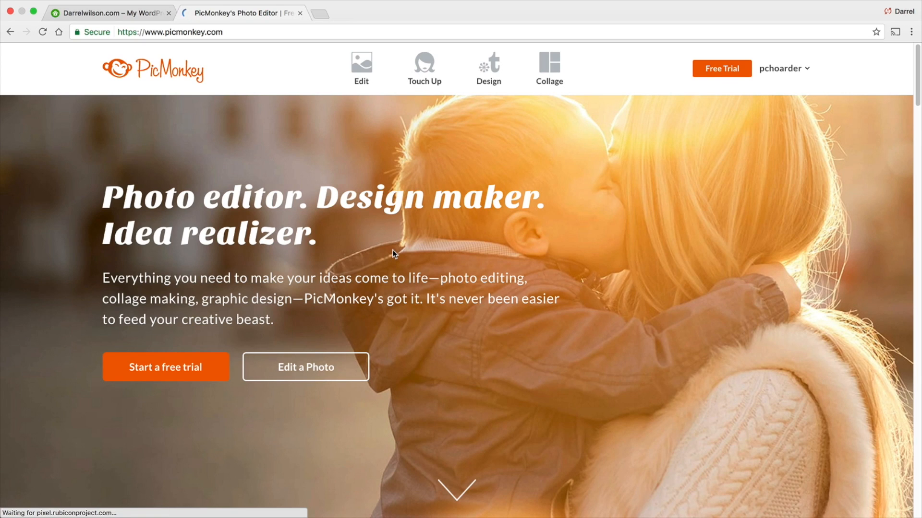
- Open the 1_14_newslidah.jpg image from the Desktop in the PicMonkey editor
{"action": "left_click", "coordinate": [367, 76]}
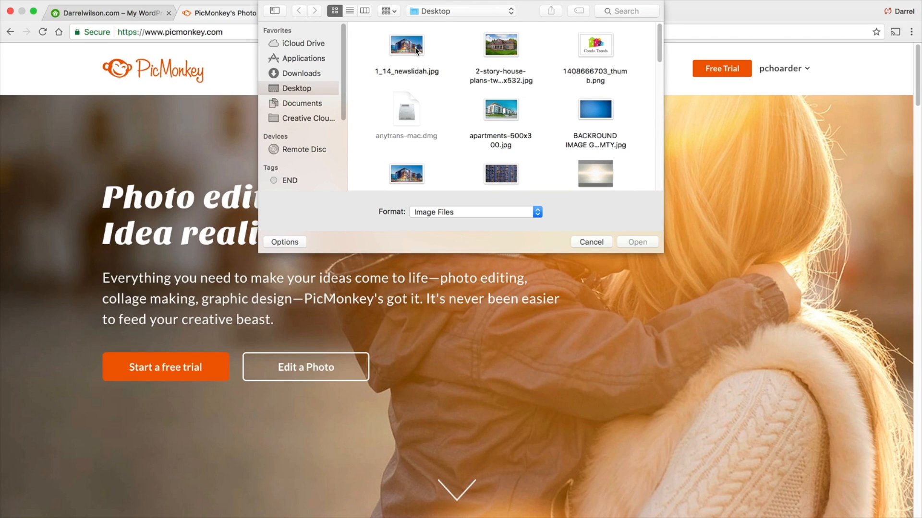
{"action": "scroll", "coordinate": [415, 57], "scroll_direction": "down", "scroll_amount": 3}
{"action": "scroll", "coordinate": [415, 86], "scroll_direction": "up", "scroll_amount": 3}
{"action": "double_click", "coordinate": [413, 50]}
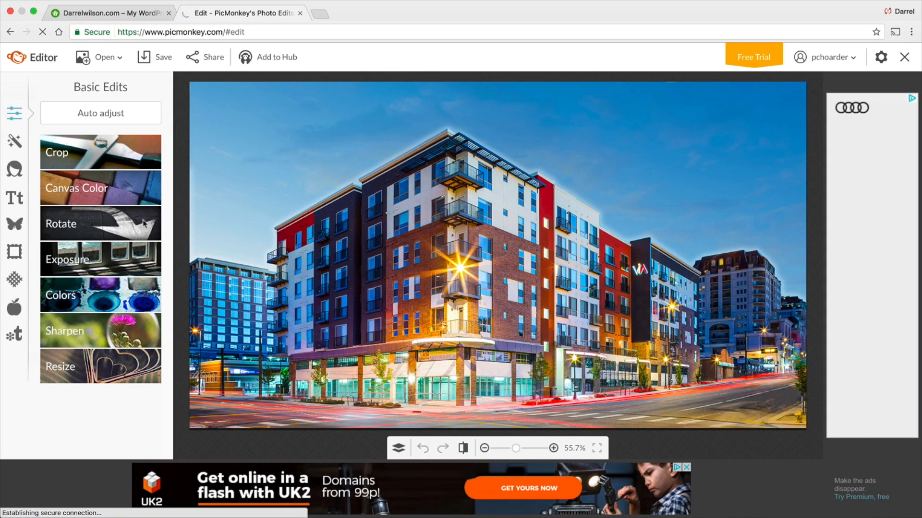
- Resize the image to 1680 × 700 pixels without keeping proportions and apply the resize
{"action": "left_click", "coordinate": [117, 367]}
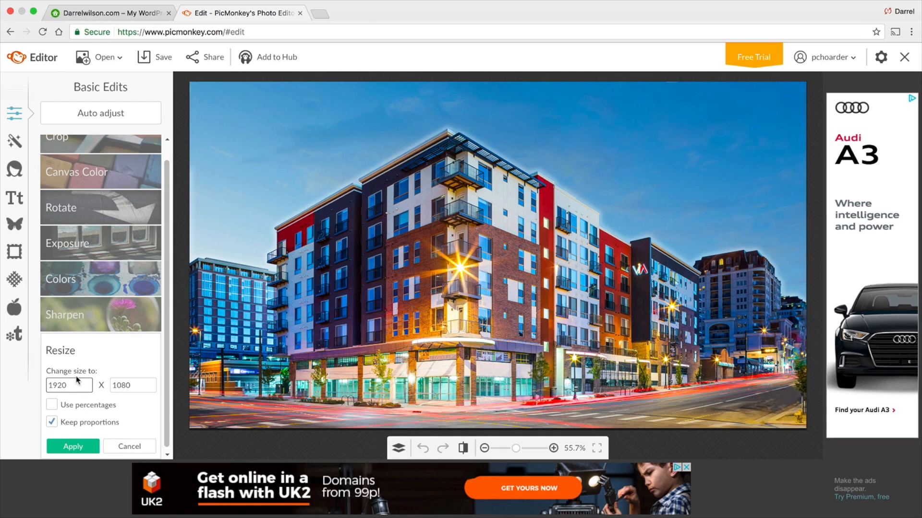
{"action": "left_click", "coordinate": [53, 422]}
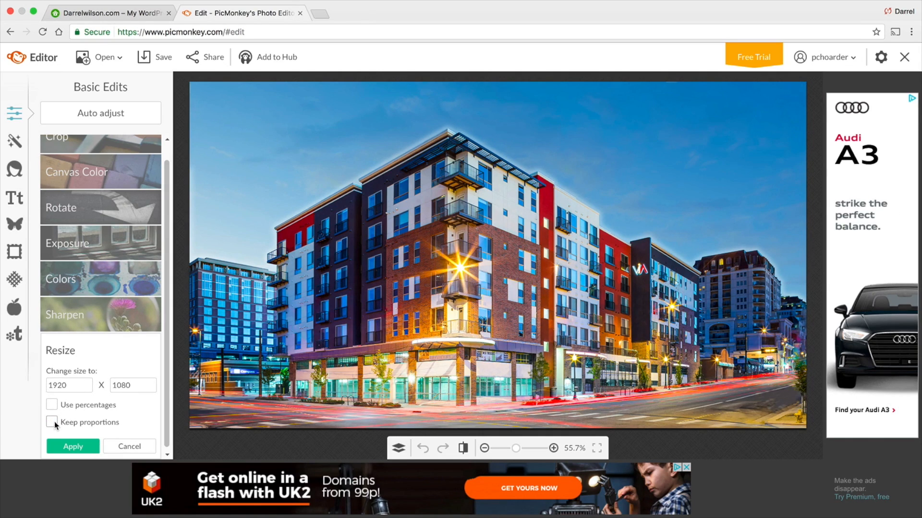
{"action": "left_click", "coordinate": [66, 385]}
{"action": "double_click", "coordinate": [65, 385]}
{"action": "type", "text": "1680"}
{"action": "key", "text": "Tab"}
{"action": "type", "text": "700"}
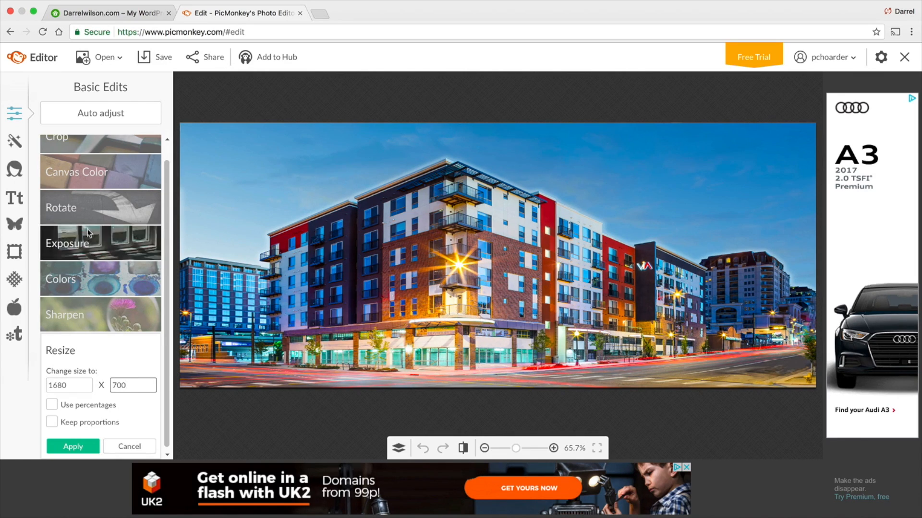
{"action": "left_click", "coordinate": [159, 58]}
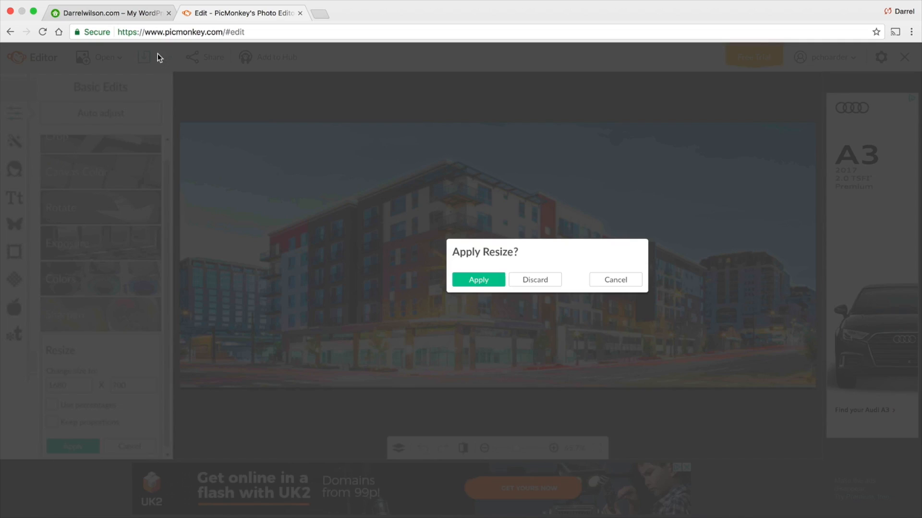
{"action": "left_click", "coordinate": [473, 278]}
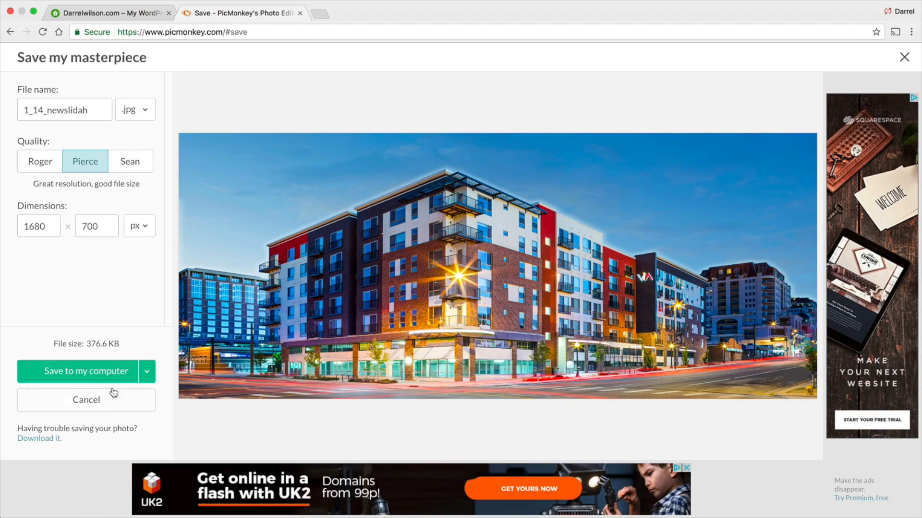
- Save the image to the computer as 1_14_newslidah.jpg at Sean quality
{"action": "left_click", "coordinate": [116, 163]}
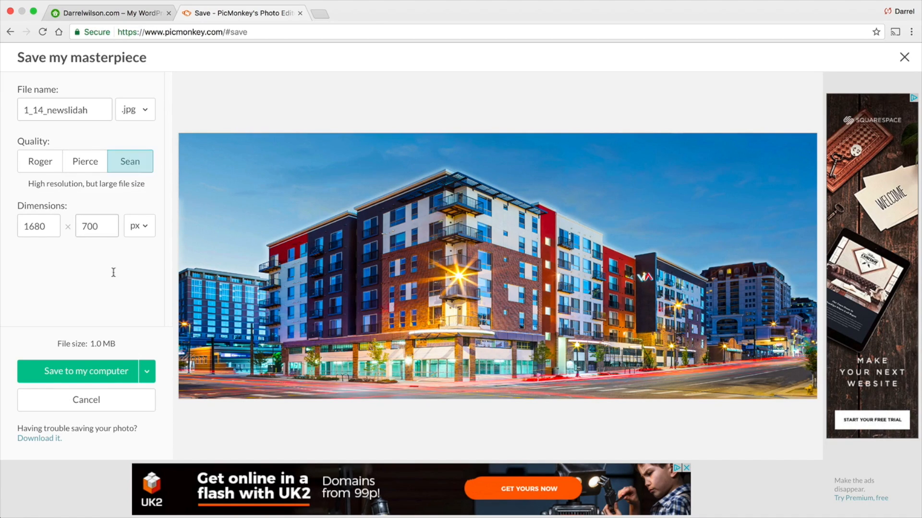
{"action": "left_click_drag", "start_coordinate": [103, 344], "coordinate": [54, 344]}
{"action": "left_click", "coordinate": [105, 371]}
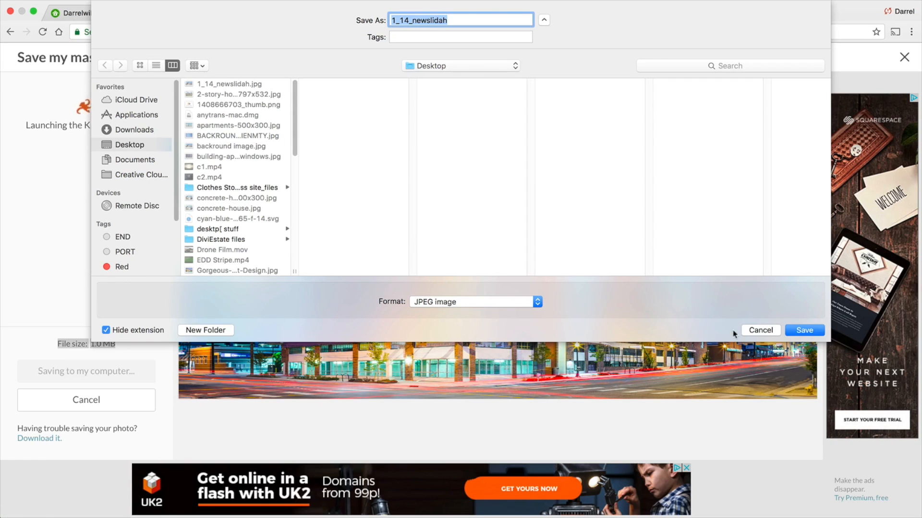
{"action": "left_click", "coordinate": [773, 330]}
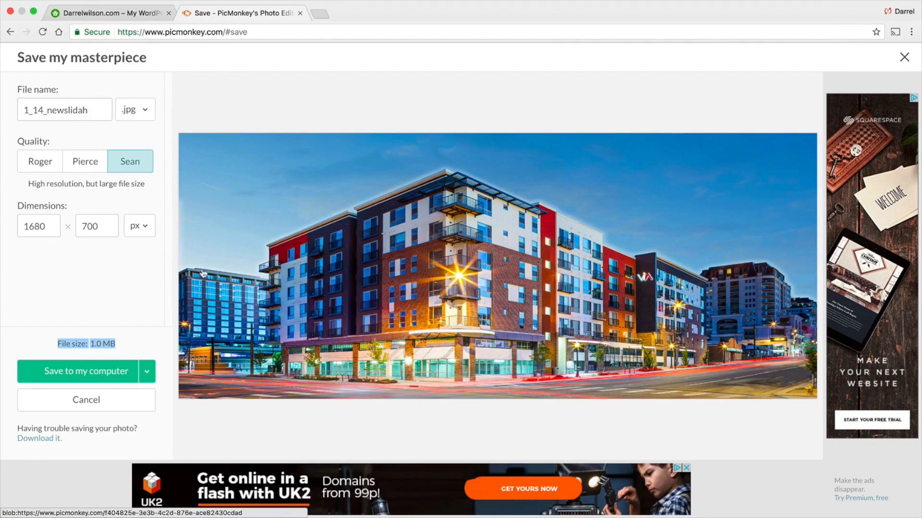
- Return to the WordPress site and start adding a new Listing
{"action": "left_click", "coordinate": [134, 16]}
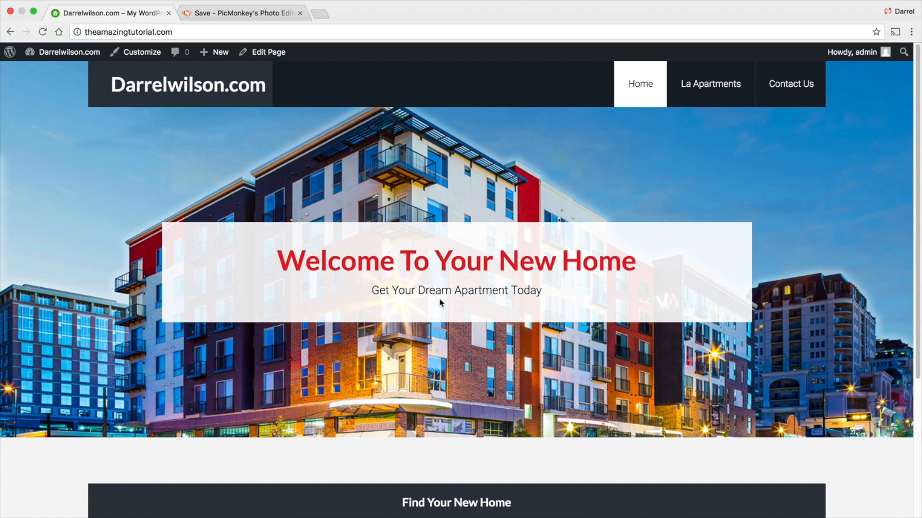
{"action": "scroll", "coordinate": [564, 360], "scroll_direction": "down", "scroll_amount": 5}
{"action": "scroll", "coordinate": [433, 342], "scroll_direction": "up", "scroll_amount": 5}
{"action": "mouse_move", "coordinate": [221, 53]}
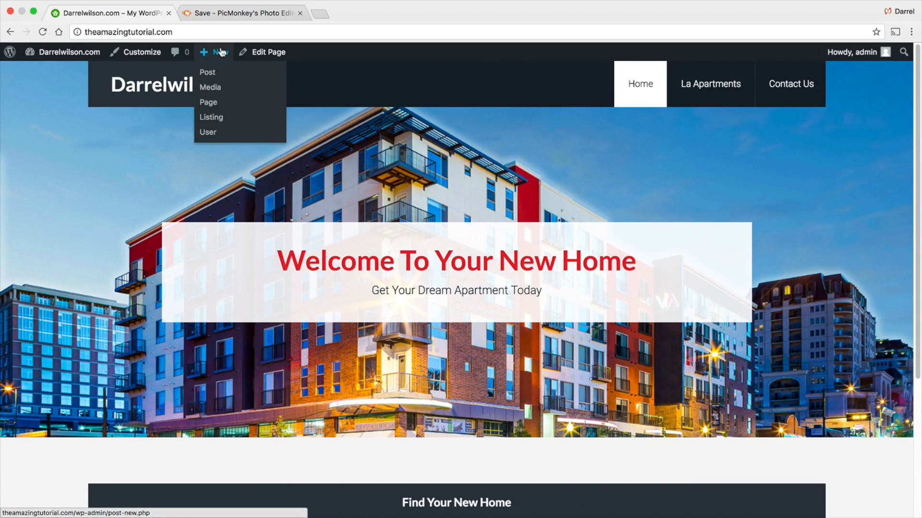
{"action": "left_click", "coordinate": [222, 123]}
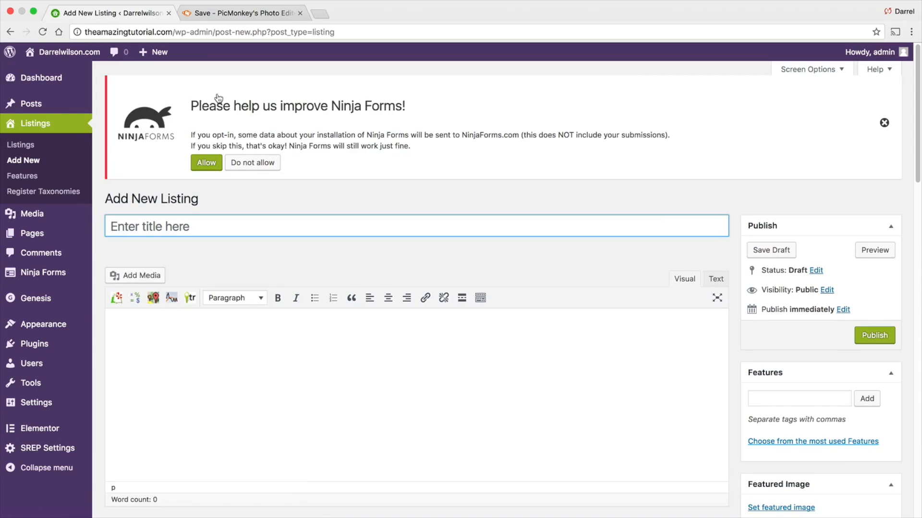
{"action": "scroll", "coordinate": [232, 207], "scroll_direction": "down", "scroll_amount": 1}
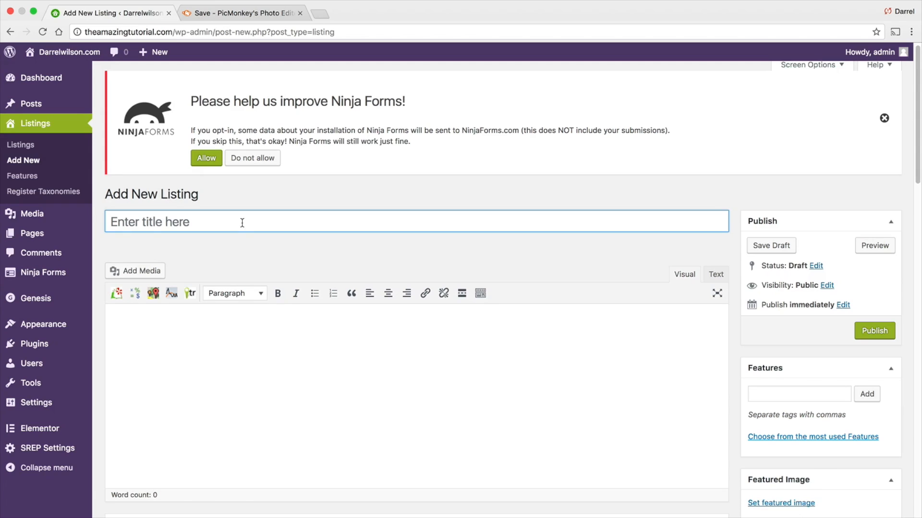
- Open themagnanimous.com in a new tab and browse its home page listings
{"action": "left_click", "coordinate": [319, 19]}
{"action": "type", "text": "themagnanimous.com"}
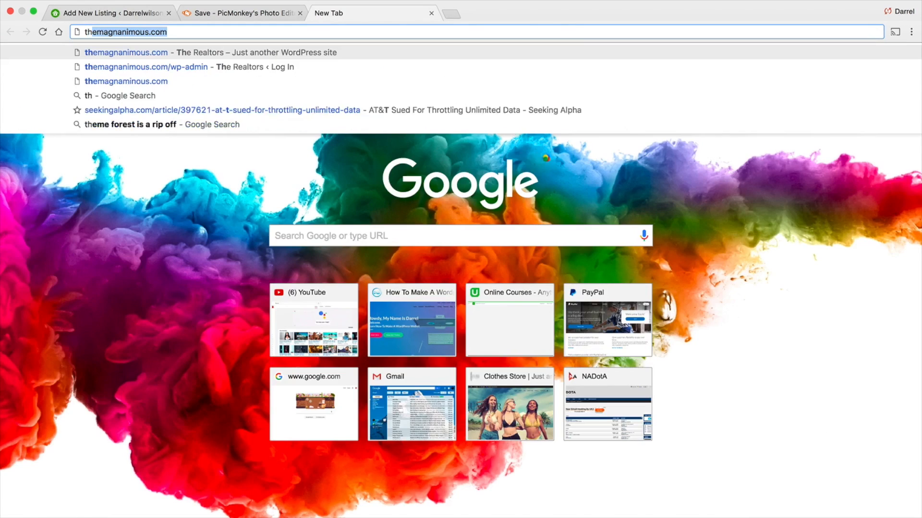
{"action": "key", "text": "Return"}
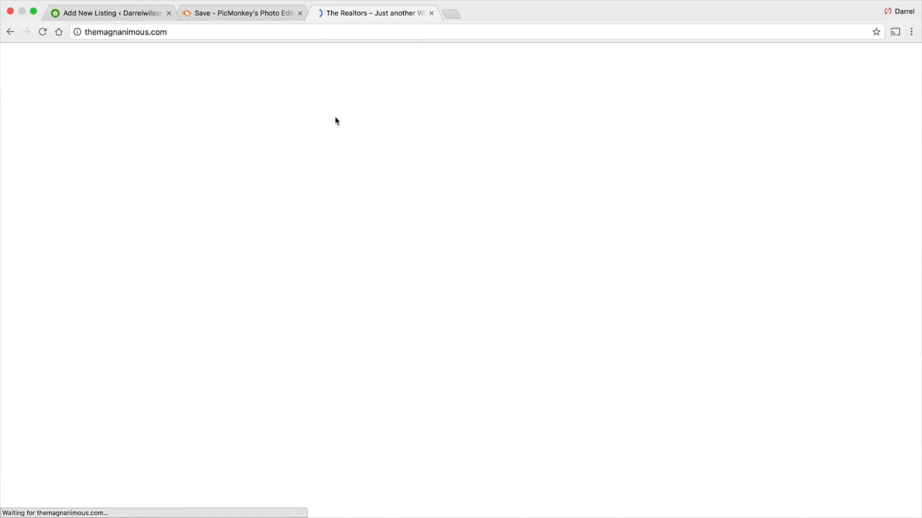
{"action": "scroll", "coordinate": [368, 151], "scroll_direction": "down", "scroll_amount": 5}
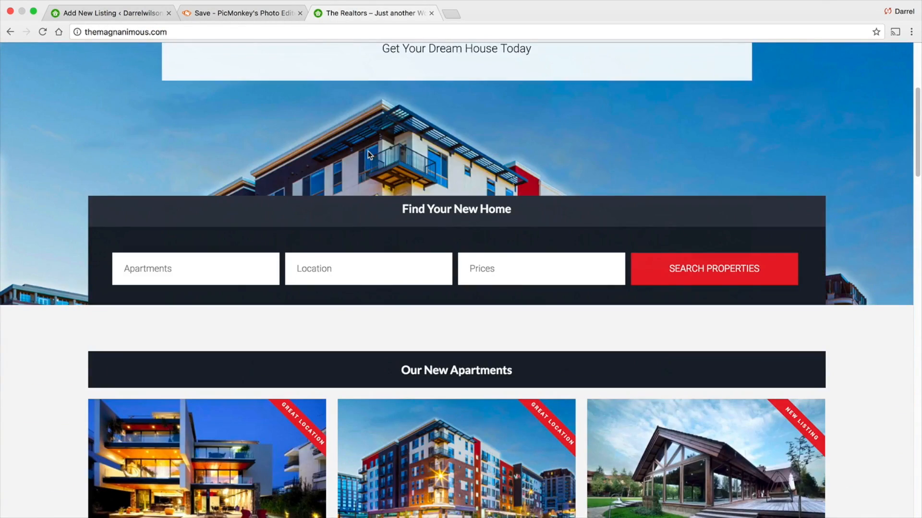
{"action": "scroll", "coordinate": [368, 150], "scroll_direction": "down", "scroll_amount": 5}
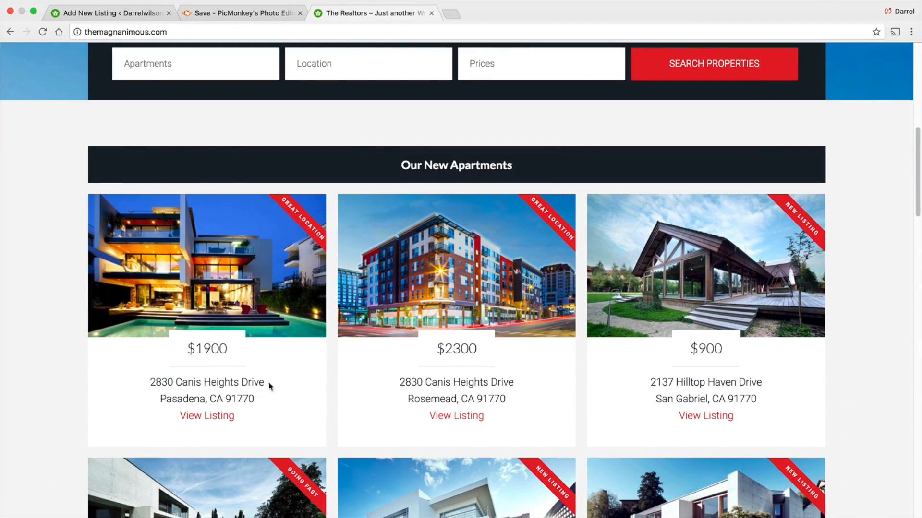
{"action": "left_click_drag", "start_coordinate": [270, 387], "coordinate": [149, 382]}
{"action": "right_click", "coordinate": [197, 404]}
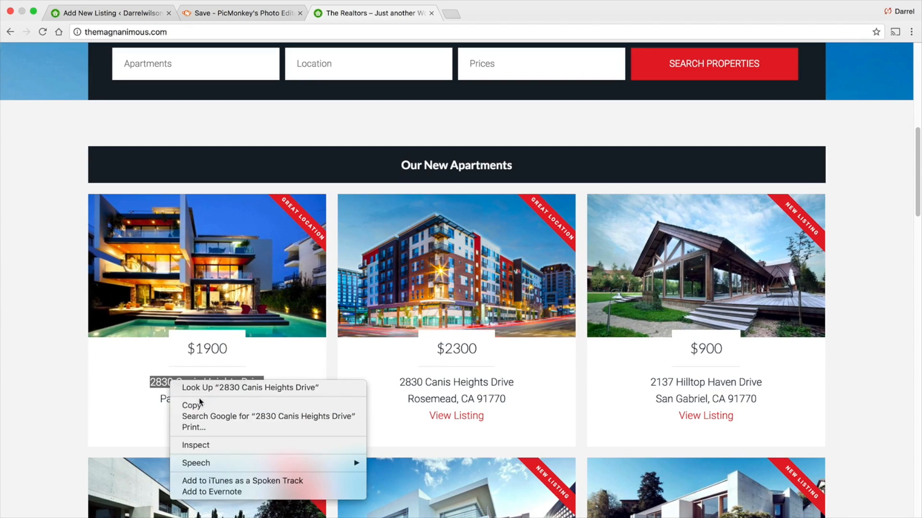
{"action": "left_click", "coordinate": [204, 406]}
{"action": "left_click", "coordinate": [120, 13]}
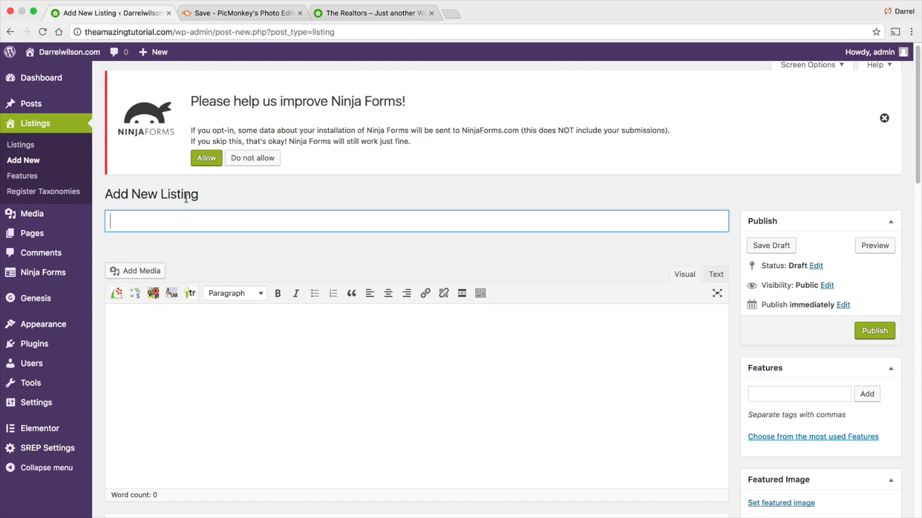
{"action": "right_click", "coordinate": [175, 221]}
{"action": "left_click", "coordinate": [214, 275]}
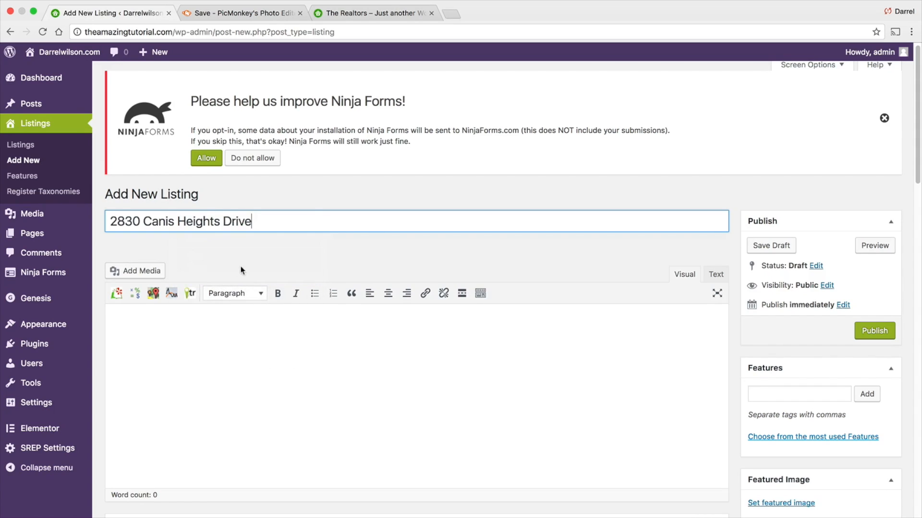
- Open the 1 W Colorodo Street listing on the demo site and copy its description paragraph
{"action": "scroll", "coordinate": [277, 263], "scroll_direction": "down", "scroll_amount": 2}
{"action": "left_click", "coordinate": [277, 262]}
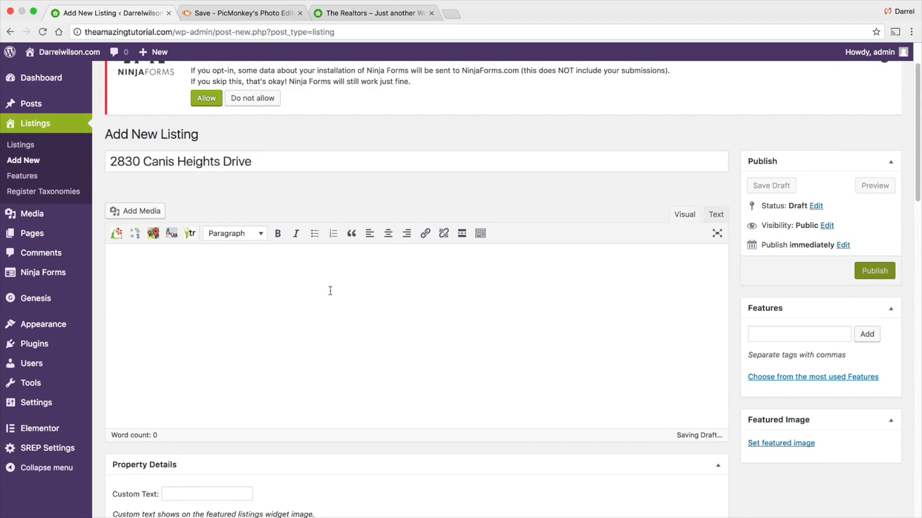
{"action": "left_click", "coordinate": [370, 13]}
{"action": "scroll", "coordinate": [514, 278], "scroll_direction": "down", "scroll_amount": 5}
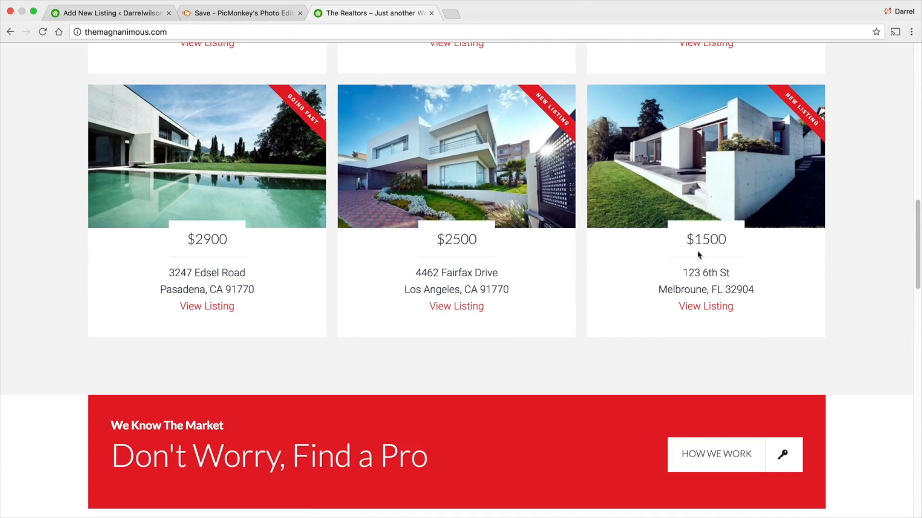
{"action": "left_click", "coordinate": [696, 151]}
{"action": "scroll", "coordinate": [374, 238], "scroll_direction": "down", "scroll_amount": 5}
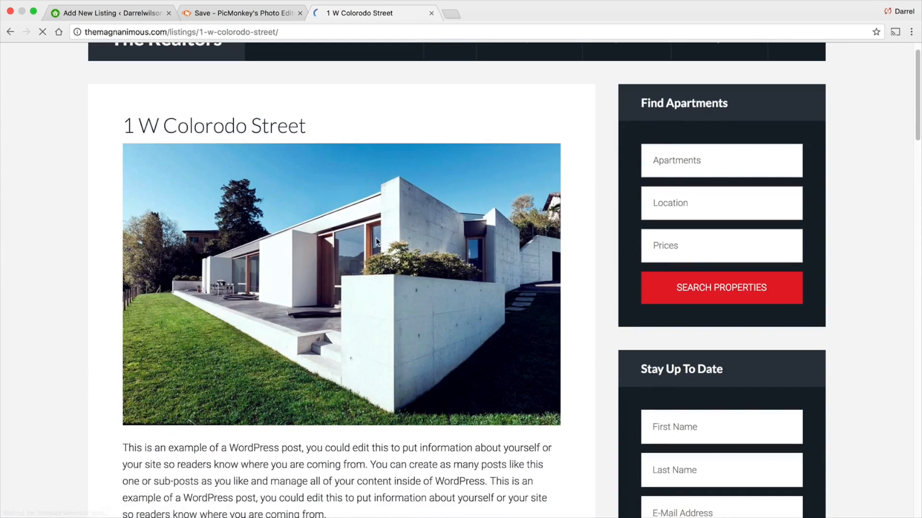
{"action": "scroll", "coordinate": [374, 236], "scroll_direction": "down", "scroll_amount": 3}
{"action": "scroll", "coordinate": [373, 236], "scroll_direction": "up", "scroll_amount": 1}
{"action": "left_click_drag", "start_coordinate": [327, 197], "coordinate": [113, 125]}
{"action": "right_click", "coordinate": [135, 128]}
{"action": "left_click", "coordinate": [154, 154]}
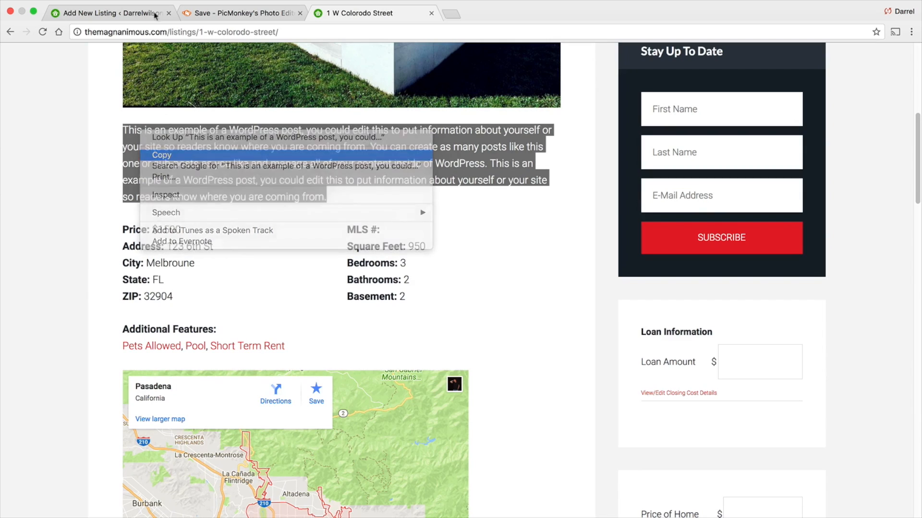
- Paste the copied description into the listing's content editor
{"action": "left_click", "coordinate": [140, 17]}
{"action": "scroll", "coordinate": [211, 265], "scroll_direction": "down", "scroll_amount": 1}
{"action": "right_click", "coordinate": [178, 251]}
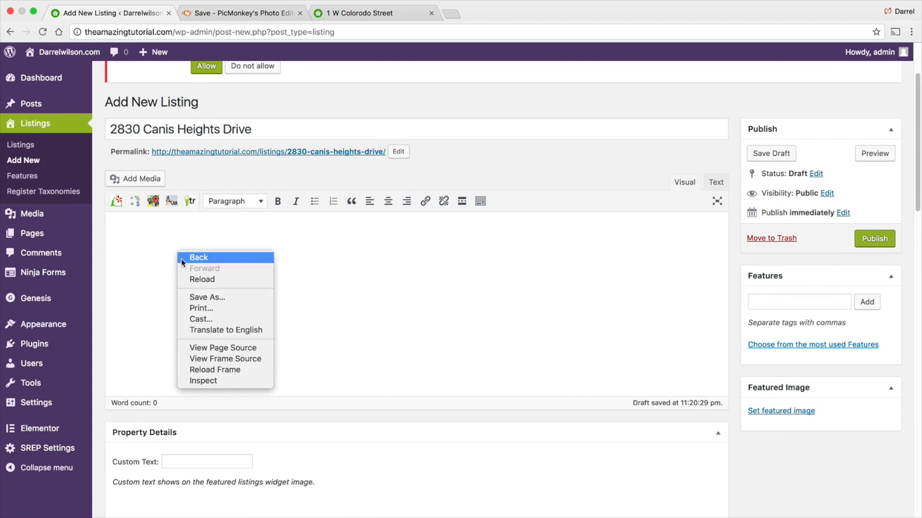
{"action": "left_click", "coordinate": [128, 229]}
{"action": "right_click", "coordinate": [128, 230]}
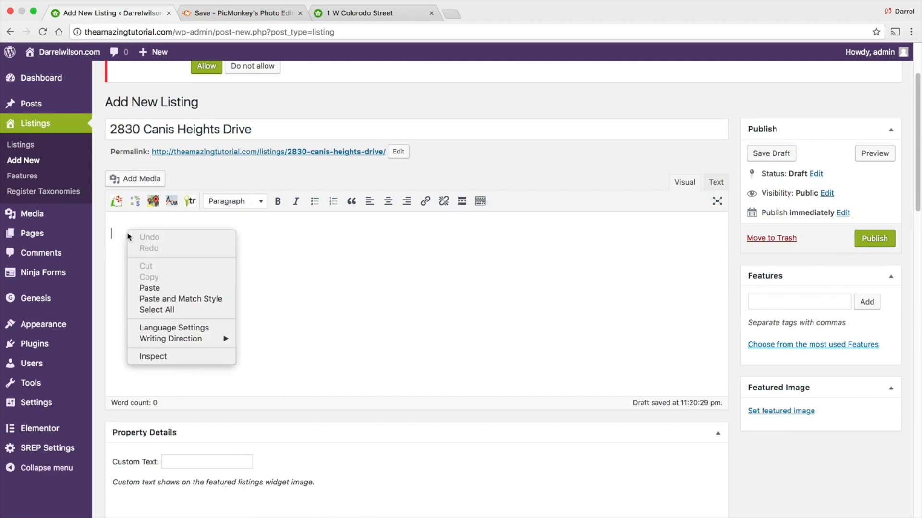
{"action": "left_click", "coordinate": [151, 287]}
- Set the listing's Custom Text to Hot Listing!
{"action": "scroll", "coordinate": [152, 287], "scroll_direction": "down", "scroll_amount": 1}
{"action": "left_click", "coordinate": [177, 432]}
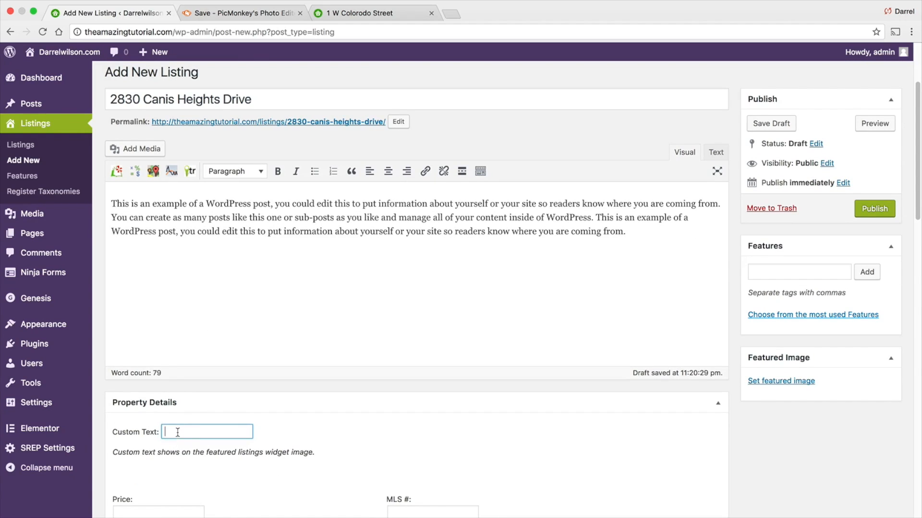
{"action": "scroll", "coordinate": [169, 437], "scroll_direction": "down", "scroll_amount": 1}
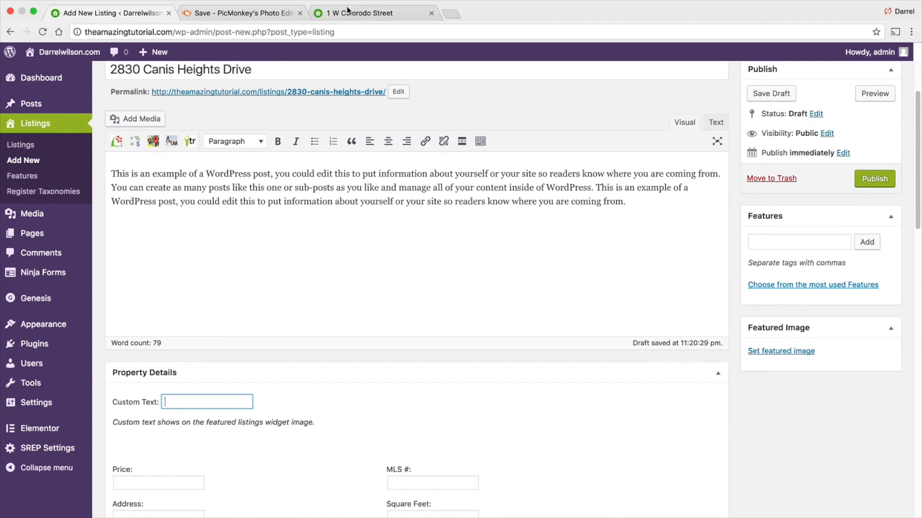
{"action": "left_click", "coordinate": [348, 13]}
{"action": "scroll", "coordinate": [555, 267], "scroll_direction": "up", "scroll_amount": 7}
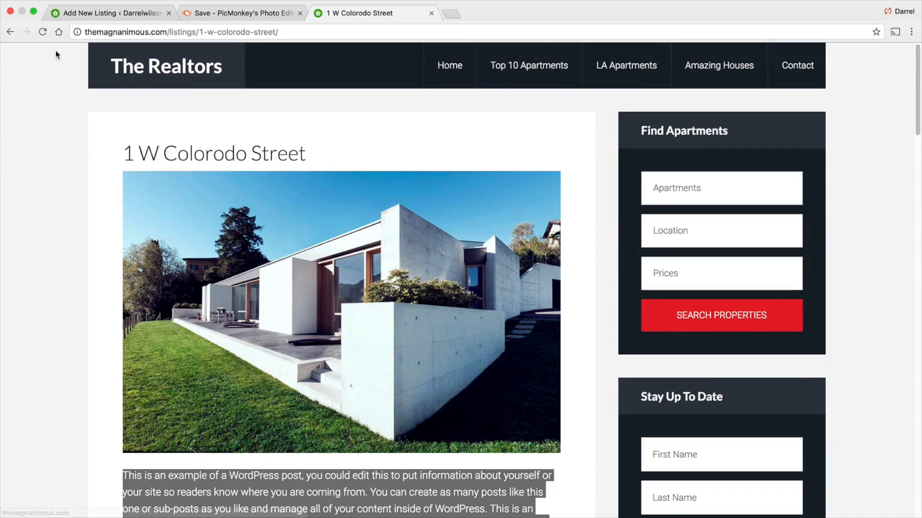
{"action": "left_click", "coordinate": [10, 31]}
{"action": "scroll", "coordinate": [540, 238], "scroll_direction": "up", "scroll_amount": 1}
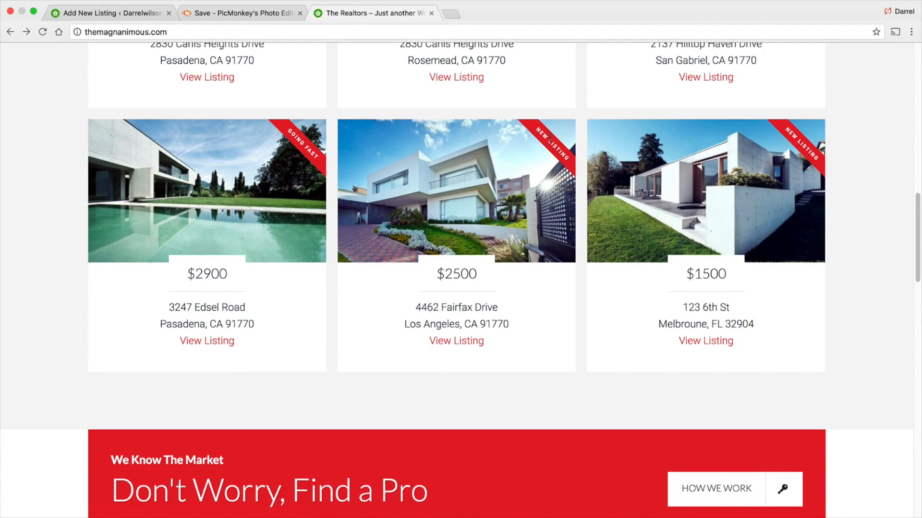
{"action": "left_click", "coordinate": [120, 13]}
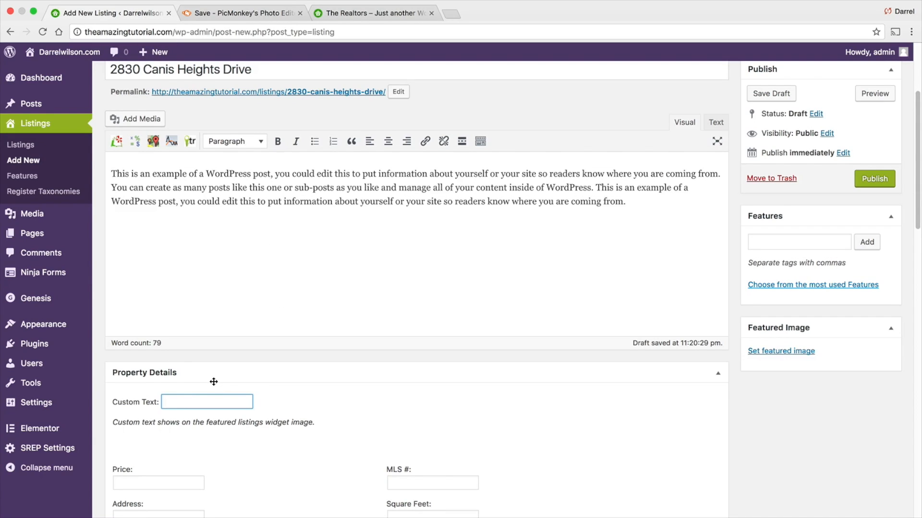
{"action": "type", "text": "HHot Listing!"}
{"action": "scroll", "coordinate": [212, 385], "scroll_direction": "down", "scroll_amount": 5}
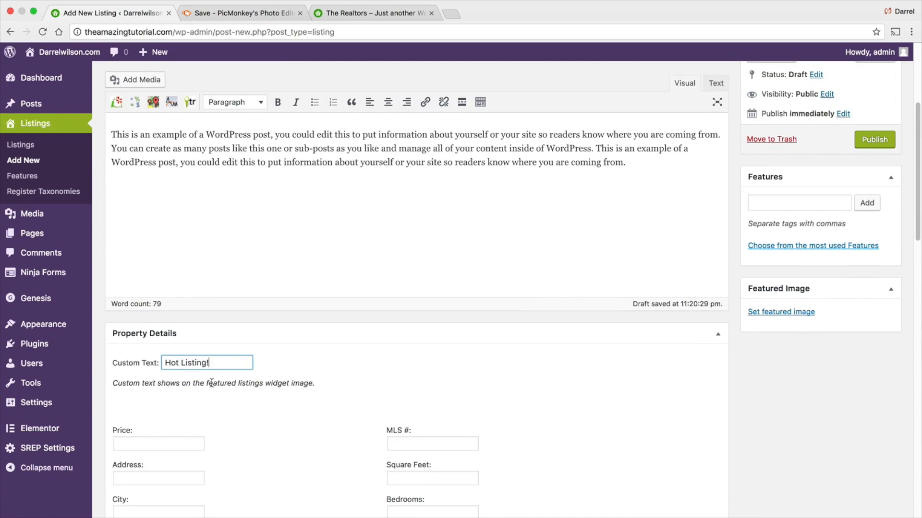
{"action": "type", "text": "!"}
- Set the listing price to $2000
{"action": "scroll", "coordinate": [216, 365], "scroll_direction": "down", "scroll_amount": 1}
{"action": "left_click", "coordinate": [181, 297]}
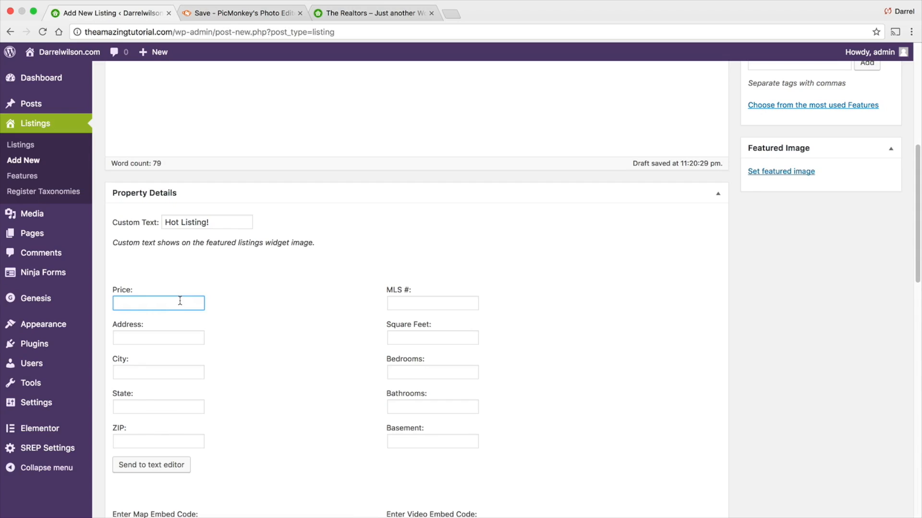
{"action": "type", "text": "$2000"}
{"action": "key", "text": "Tab"}
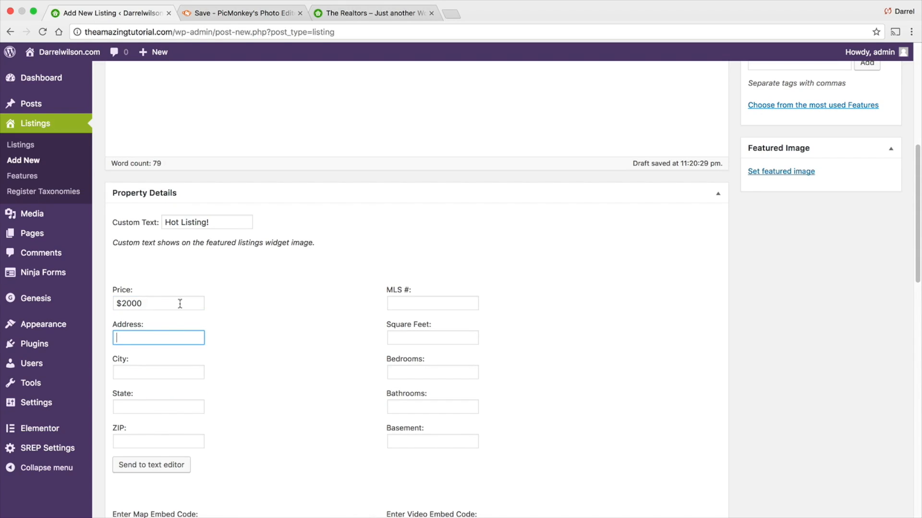
{"action": "left_click", "coordinate": [150, 336]}
{"action": "right_click", "coordinate": [150, 337]}
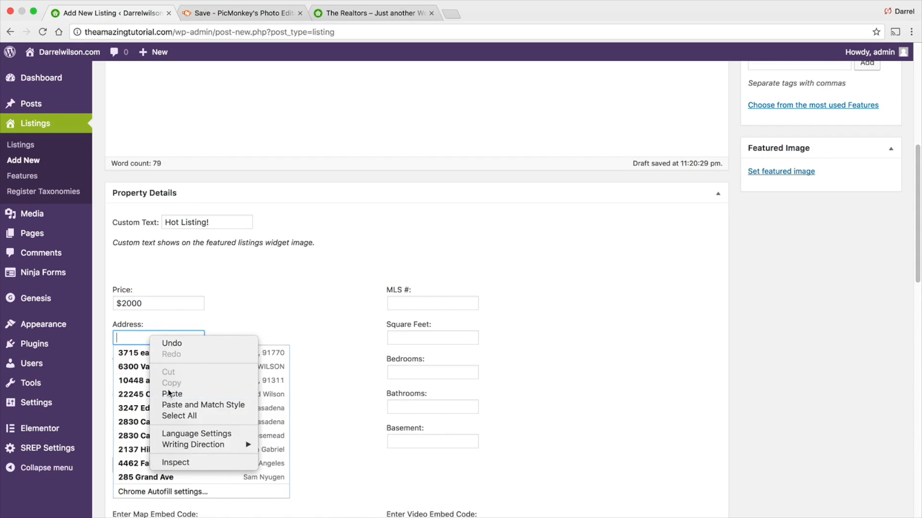
{"action": "left_click", "coordinate": [169, 393]}
{"action": "triple_click", "coordinate": [172, 338]}
{"action": "key", "text": "BackSpace"}
{"action": "left_click", "coordinate": [336, 13]}
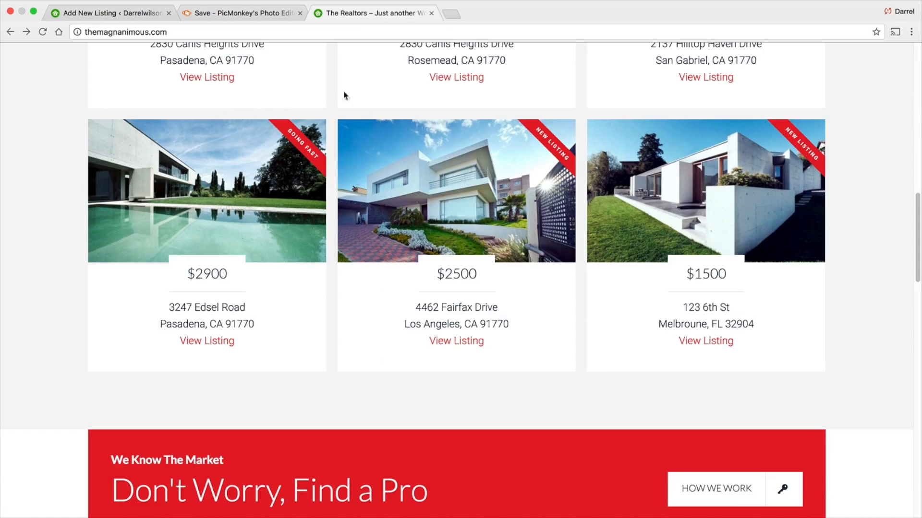
{"action": "left_click_drag", "start_coordinate": [497, 308], "coordinate": [414, 308]}
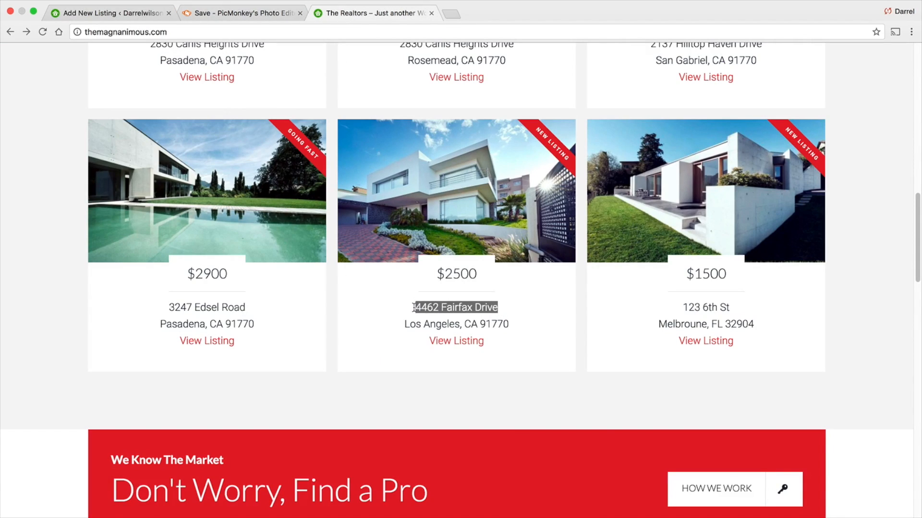
{"action": "right_click", "coordinate": [436, 305]}
{"action": "left_click", "coordinate": [456, 331]}
{"action": "left_click", "coordinate": [109, 10]}
{"action": "right_click", "coordinate": [132, 333]}
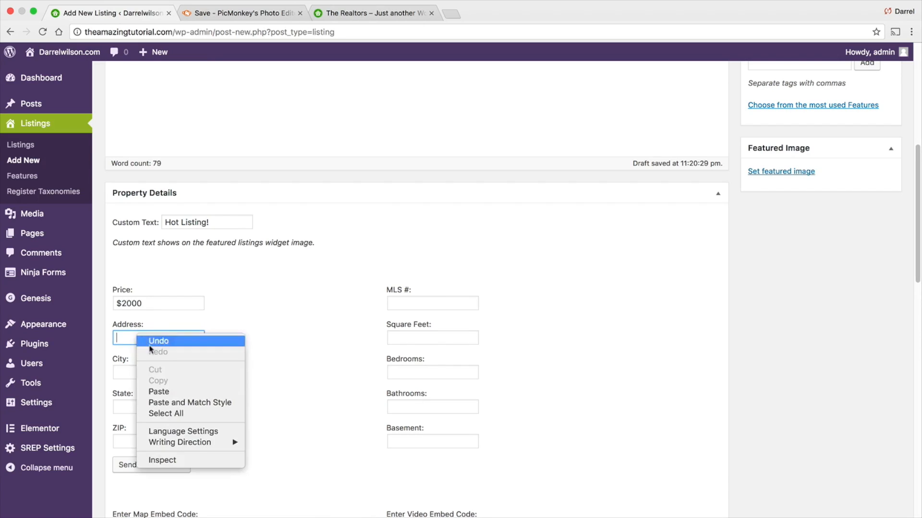
{"action": "left_click", "coordinate": [170, 392]}
- Autofill the city, state and ZIP as Los Angeles, CA and 91770
{"action": "left_click", "coordinate": [183, 354]}
{"action": "key", "text": "Tab"}
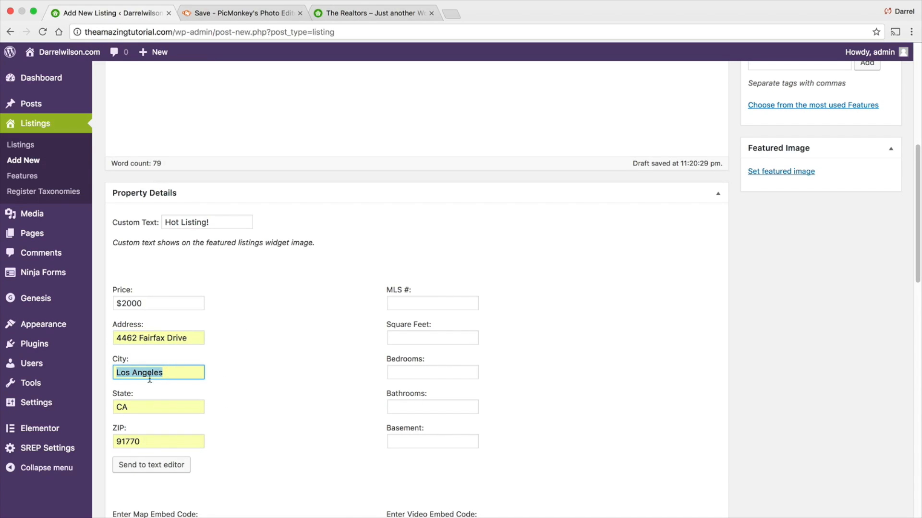
{"action": "key", "text": "Tab"}
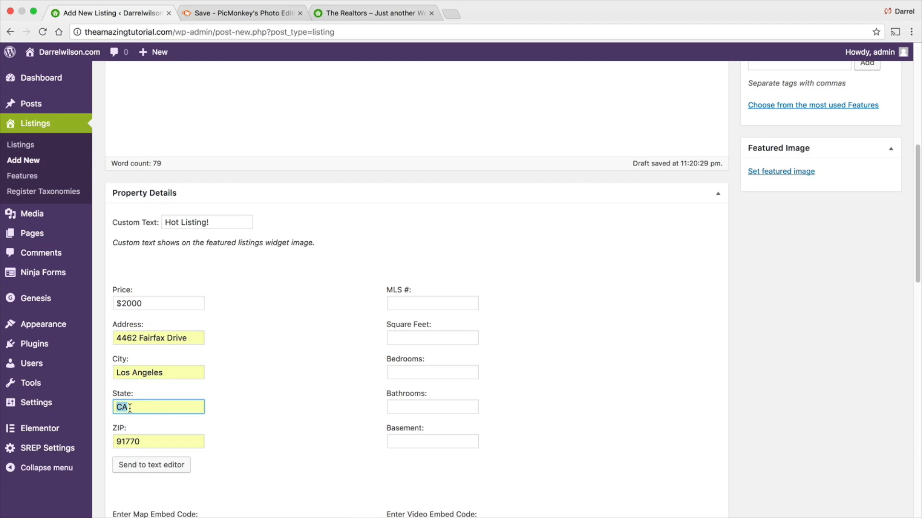
{"action": "key", "text": "Tab"}
{"action": "scroll", "coordinate": [147, 440], "scroll_direction": "down", "scroll_amount": 3}
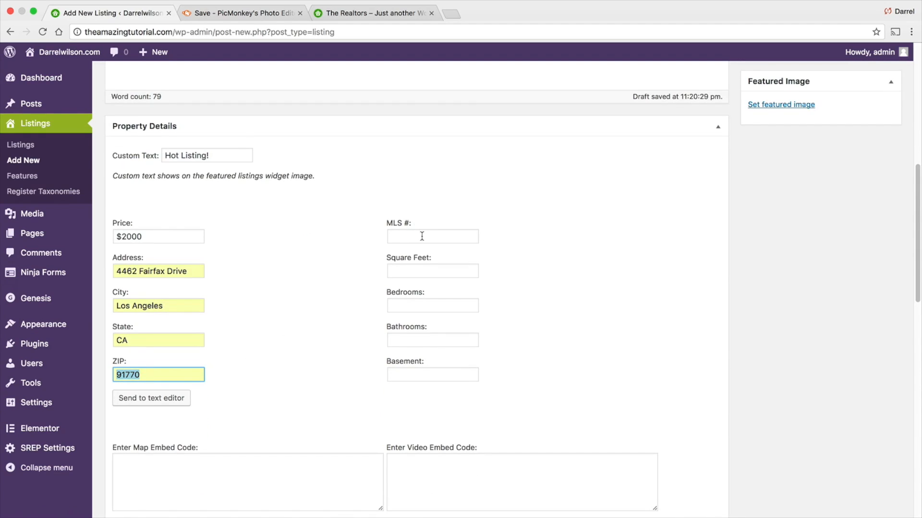
- Enter 950 square feet, 3 bedrooms, 2 bathrooms and 1 basement in the property details
{"action": "left_click", "coordinate": [422, 236]}
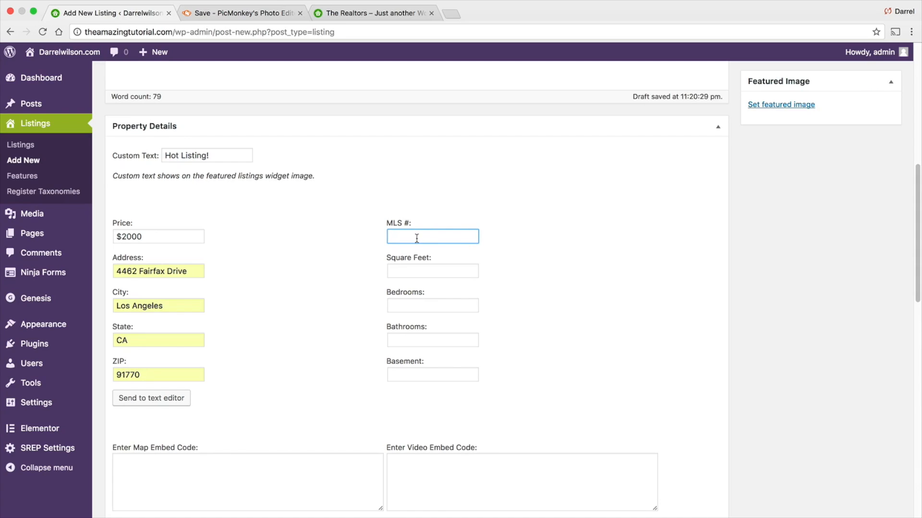
{"action": "left_click", "coordinate": [416, 271]}
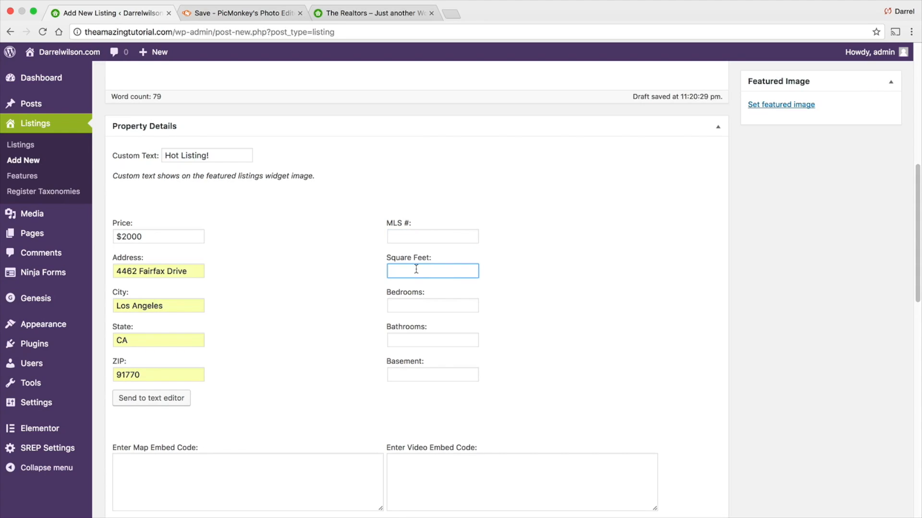
{"action": "type", "text": "950"}
{"action": "key", "text": "Tab"}
{"action": "type", "text": "3"}
{"action": "key", "text": "Tab"}
{"action": "type", "text": "2"}
{"action": "key", "text": "Tab"}
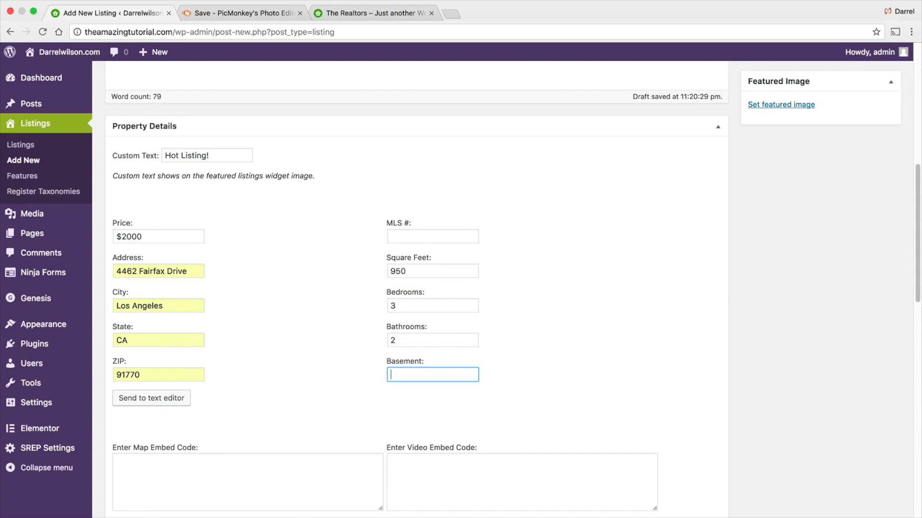
{"action": "type", "text": "1"}
- Send the property details to the text editor and move the shortcode onto its own line
{"action": "left_click", "coordinate": [282, 370]}
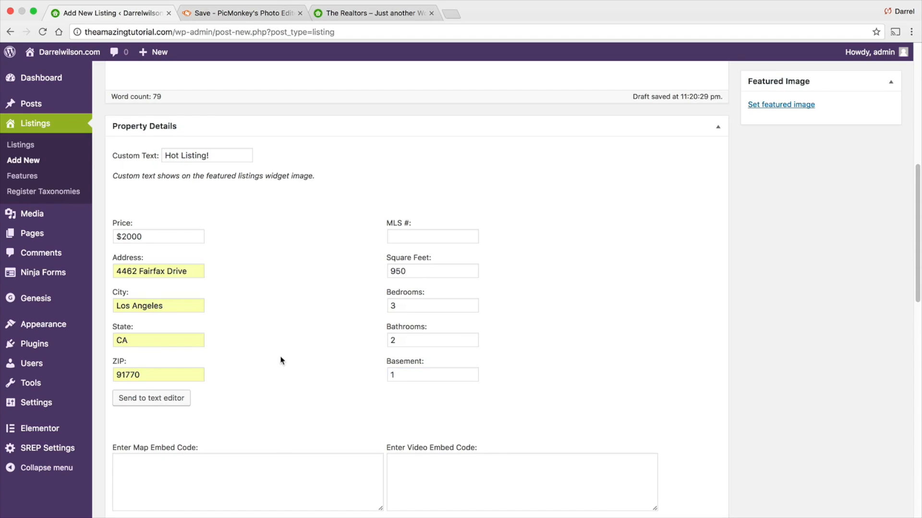
{"action": "left_click", "coordinate": [139, 399]}
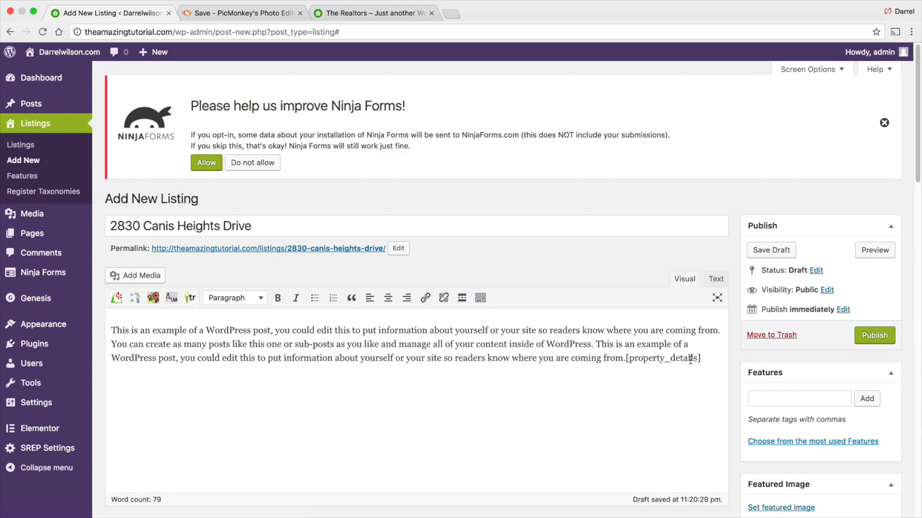
{"action": "key", "text": "Return"}
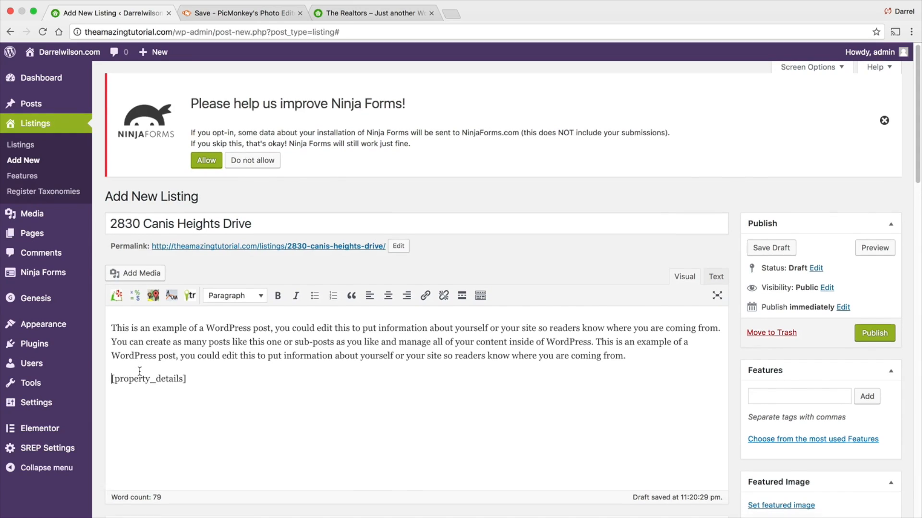
- Open a new browser tab and search Google for google maps
{"action": "scroll", "coordinate": [164, 323], "scroll_direction": "down", "scroll_amount": 3}
{"action": "scroll", "coordinate": [160, 304], "scroll_direction": "down", "scroll_amount": 10}
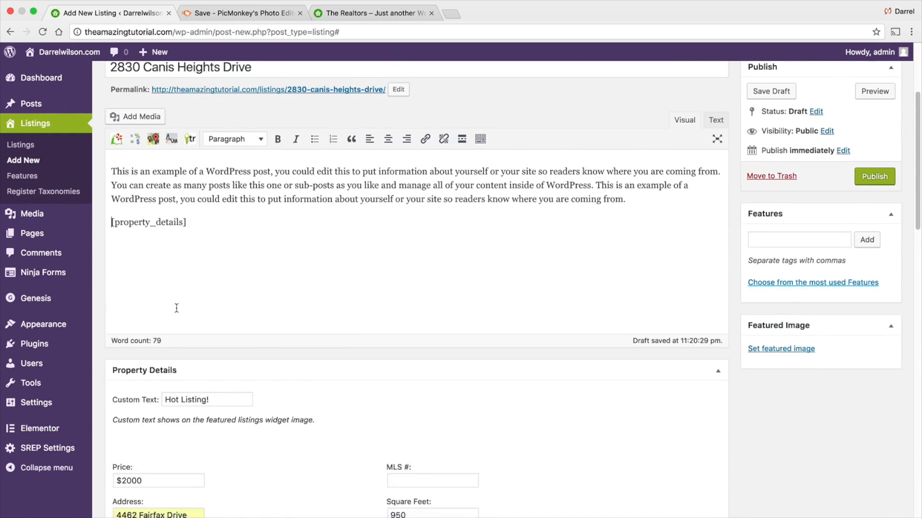
{"action": "scroll", "coordinate": [161, 364], "scroll_direction": "up", "scroll_amount": 6}
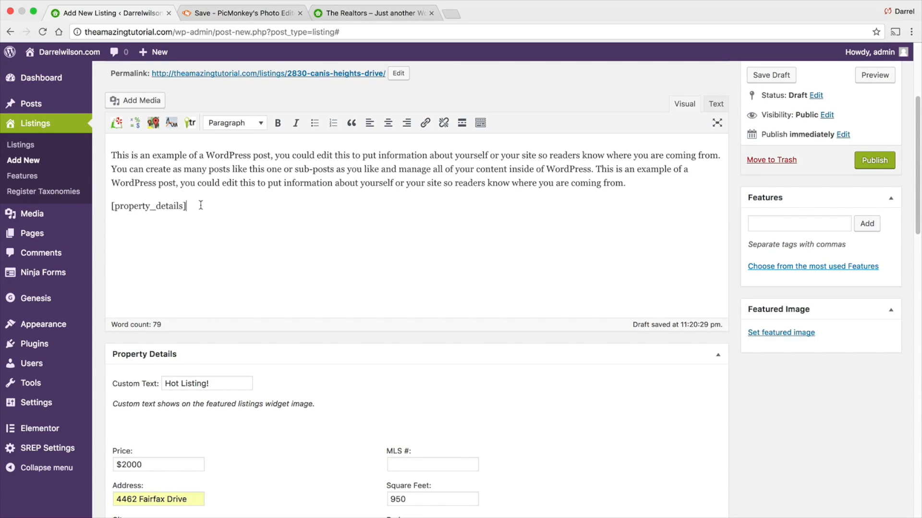
{"action": "scroll", "coordinate": [249, 257], "scroll_direction": "down", "scroll_amount": 11}
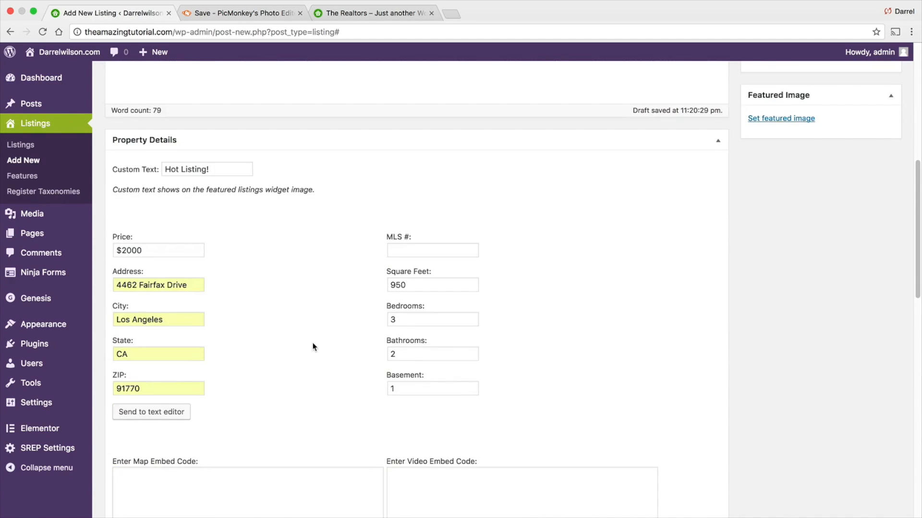
{"action": "left_click", "coordinate": [172, 366]}
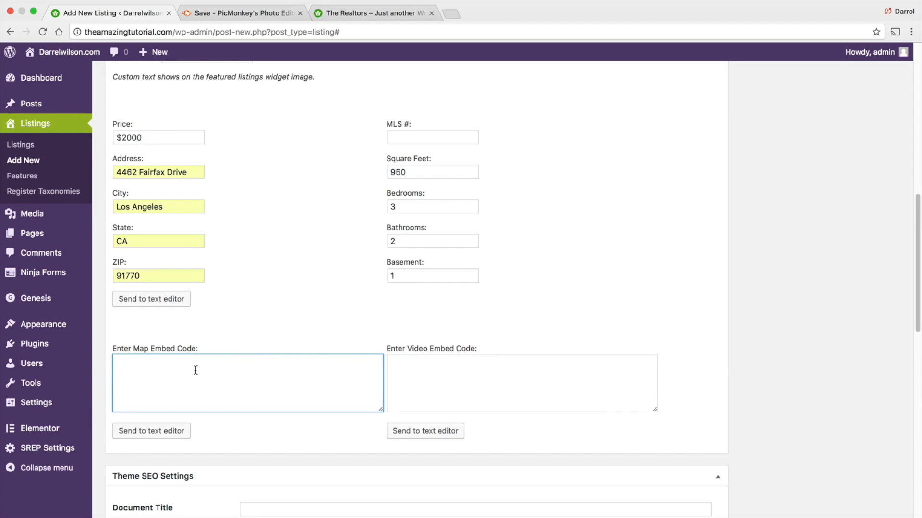
{"action": "left_click", "coordinate": [449, 15]}
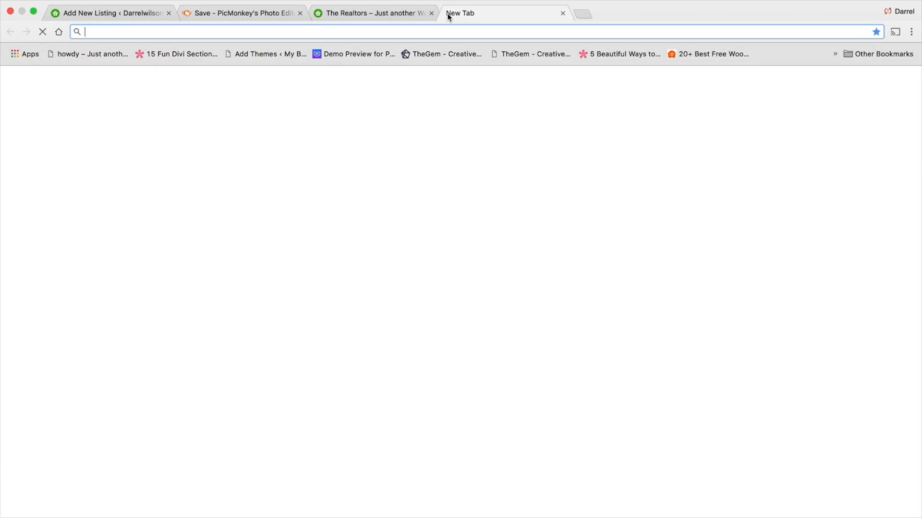
{"action": "type", "text": "google.com"}
{"action": "key", "text": "Return"}
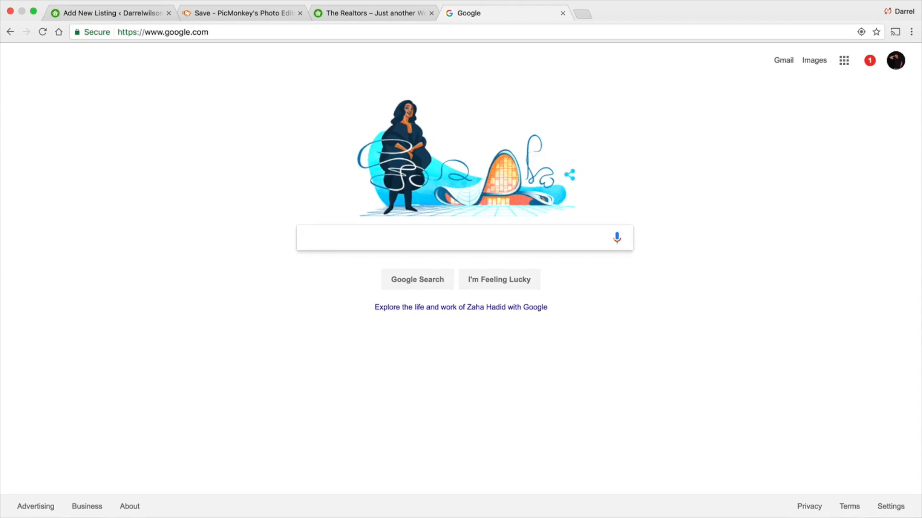
{"action": "type", "text": "google maps"}
{"action": "key", "text": "Return"}
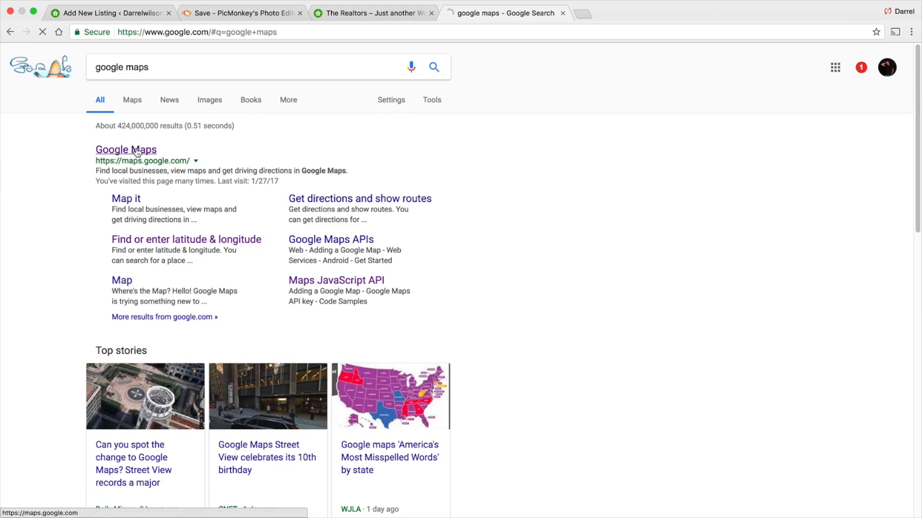
{"action": "left_click", "coordinate": [137, 151]}
{"action": "left_click", "coordinate": [132, 65]}
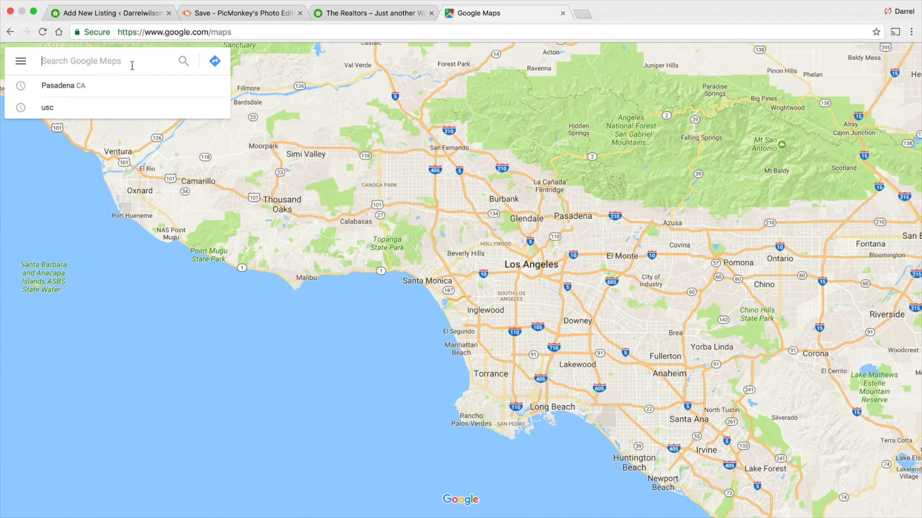
{"action": "type", "text": "w"}
{"action": "key", "text": "BackSpace"}
{"action": "type", "text": "1 w colorodo"}
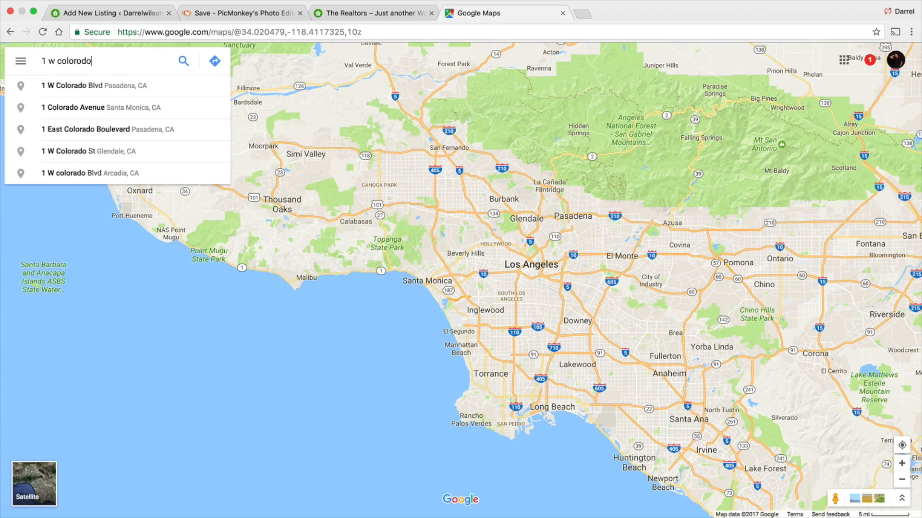
{"action": "key", "text": "Return"}
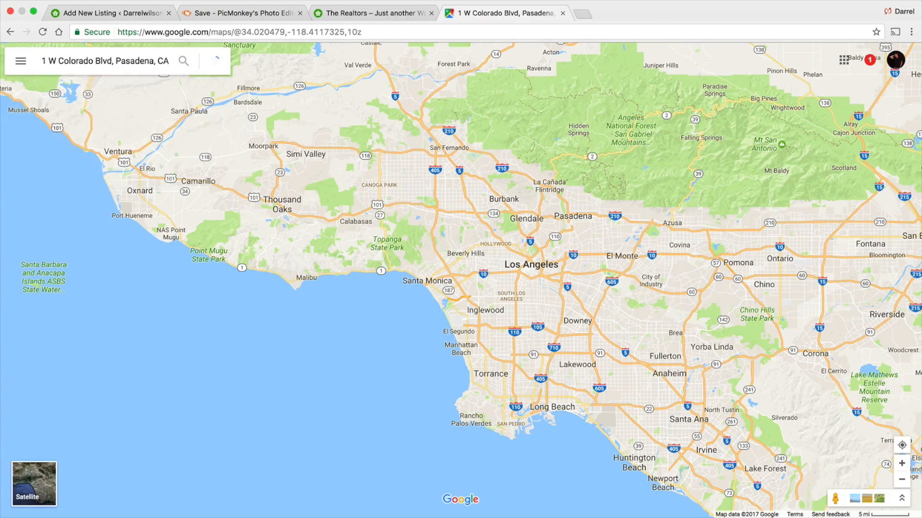
{"action": "scroll", "coordinate": [508, 183], "scroll_direction": "down", "scroll_amount": 5}
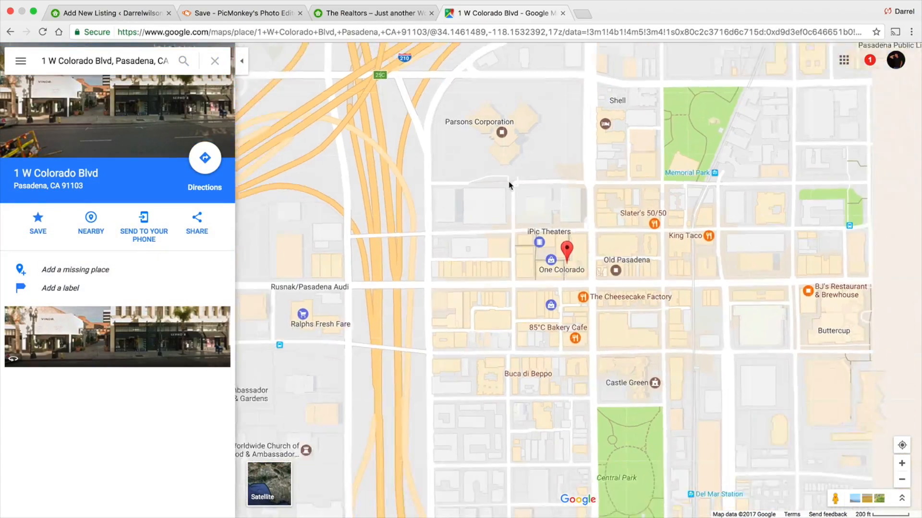
{"action": "left_click_drag", "start_coordinate": [474, 207], "coordinate": [470, 223]}
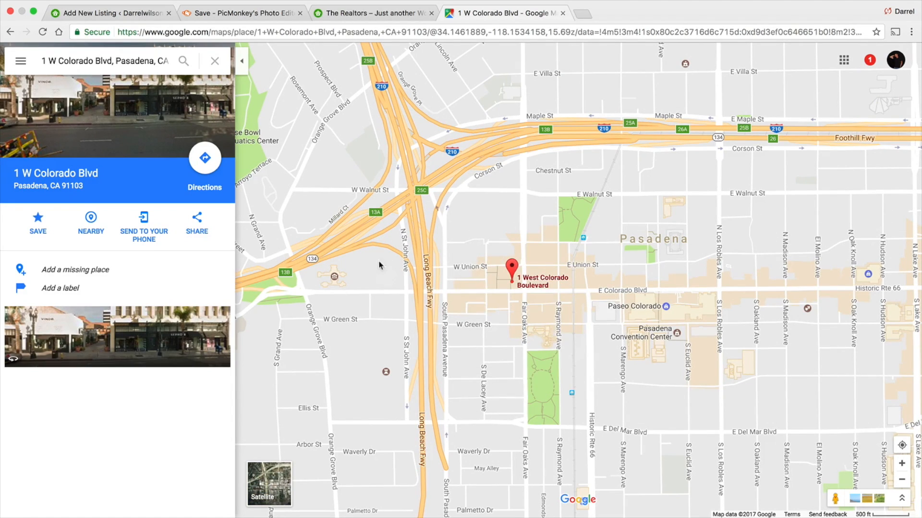
- Copy the location's embed map iframe code from the share options
{"action": "left_click", "coordinate": [201, 225]}
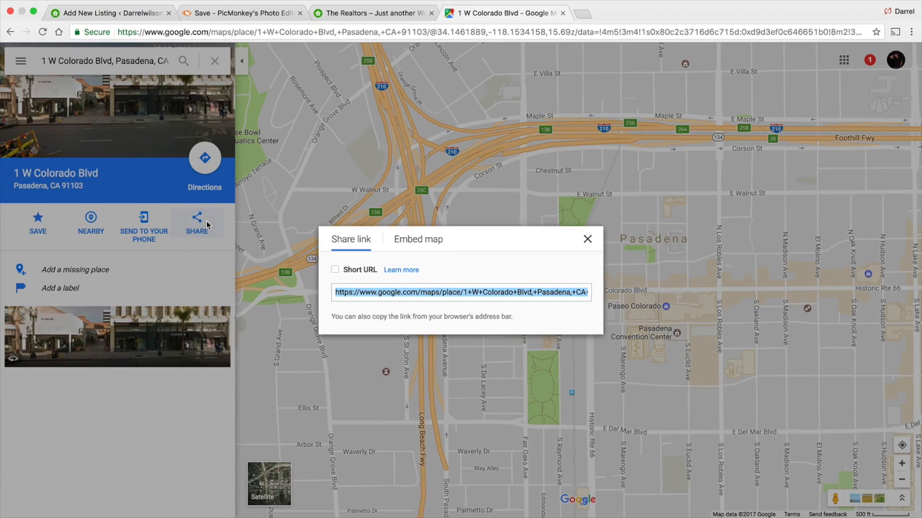
{"action": "left_click", "coordinate": [413, 236]}
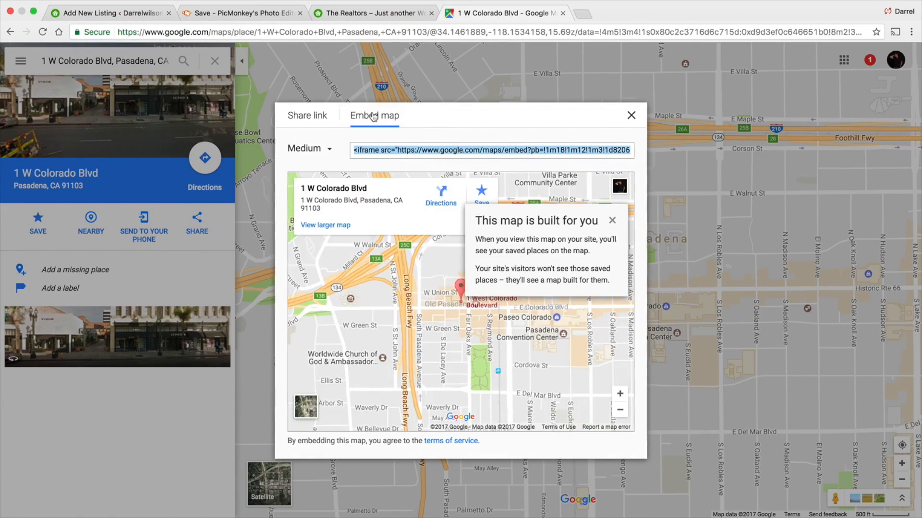
{"action": "right_click", "coordinate": [389, 150]}
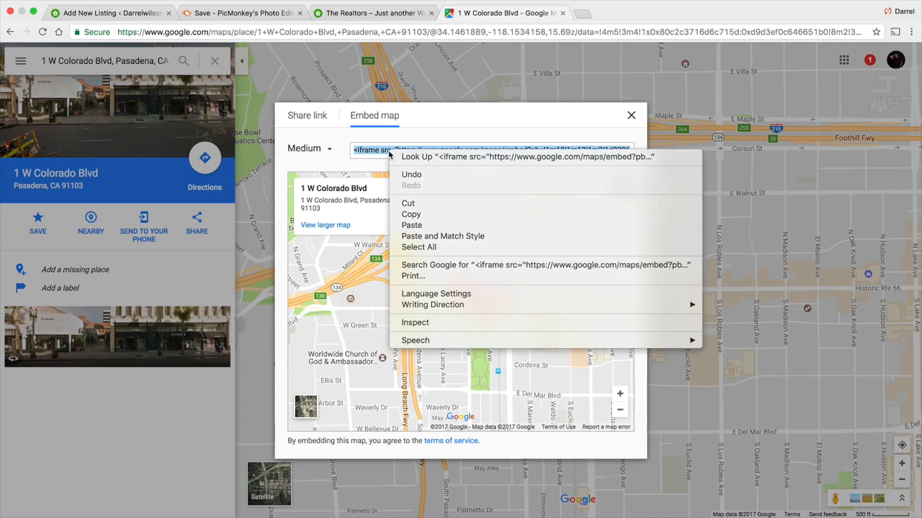
{"action": "left_click", "coordinate": [423, 215]}
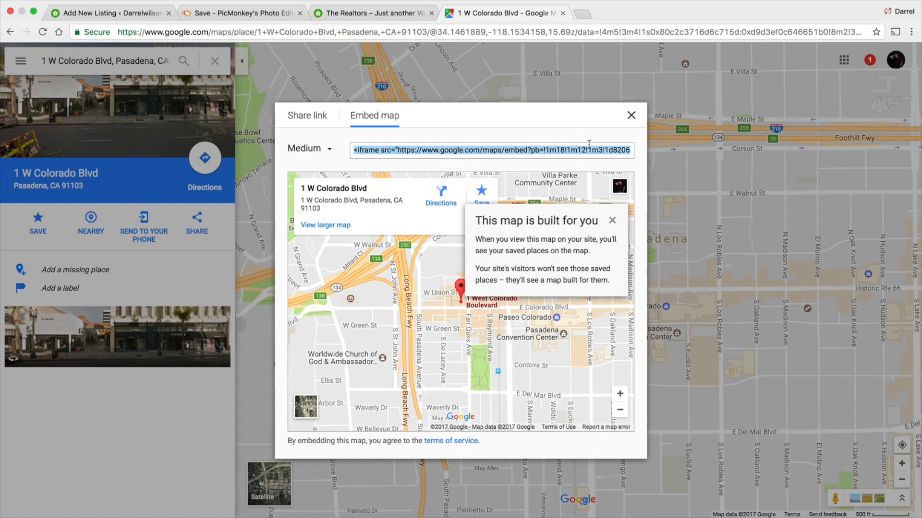
- Paste the map code into the listing's Map Embed Code field and send it to the text editor
{"action": "left_click", "coordinate": [144, 13]}
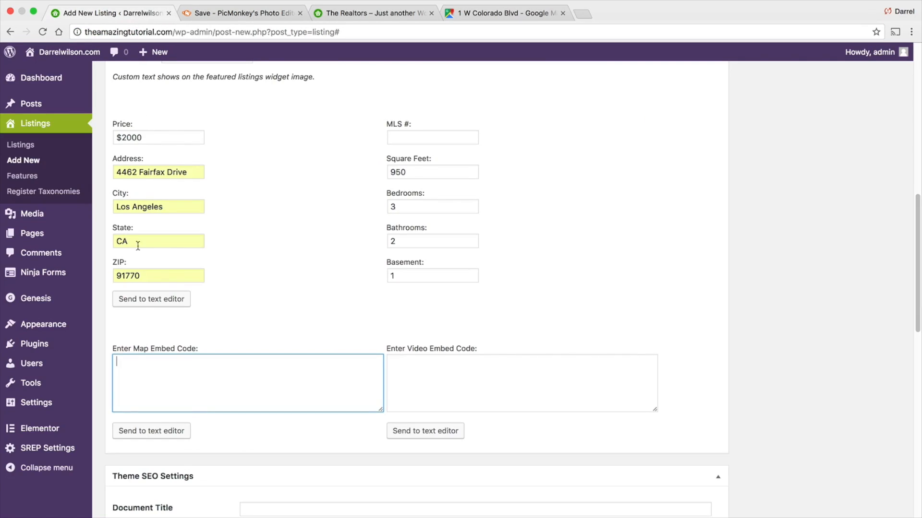
{"action": "right_click", "coordinate": [157, 380]}
{"action": "left_click", "coordinate": [188, 434]}
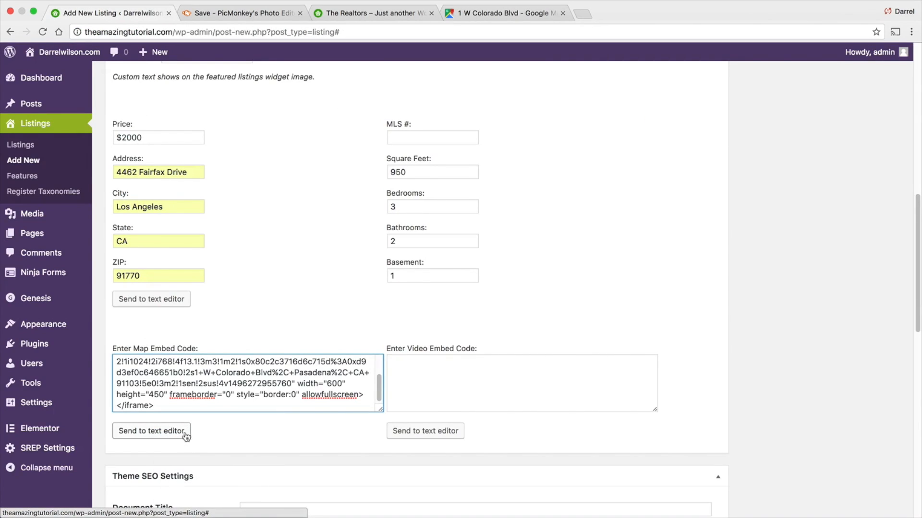
{"action": "left_click", "coordinate": [144, 431]}
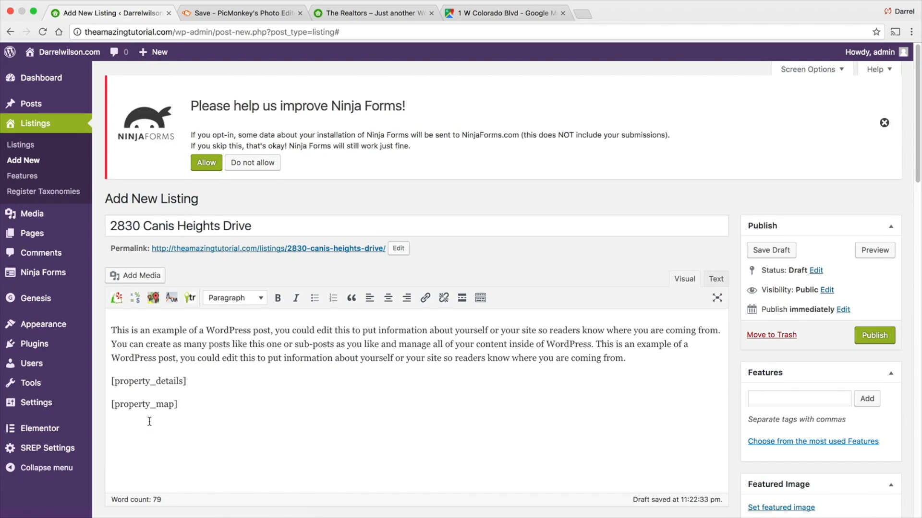
- Open YouTube in a new tab and search for the tutorial author's channel name
{"action": "scroll", "coordinate": [149, 421], "scroll_direction": "down", "scroll_amount": 3}
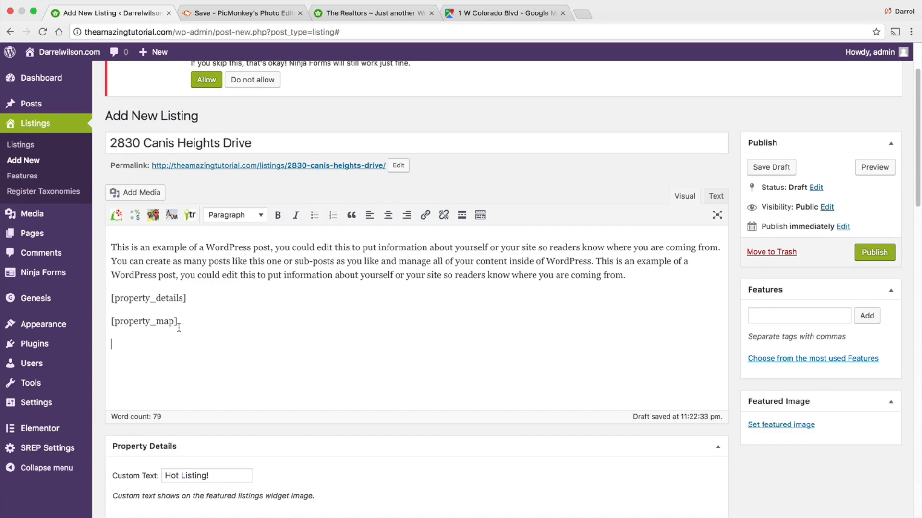
{"action": "scroll", "coordinate": [180, 329], "scroll_direction": "down", "scroll_amount": 20}
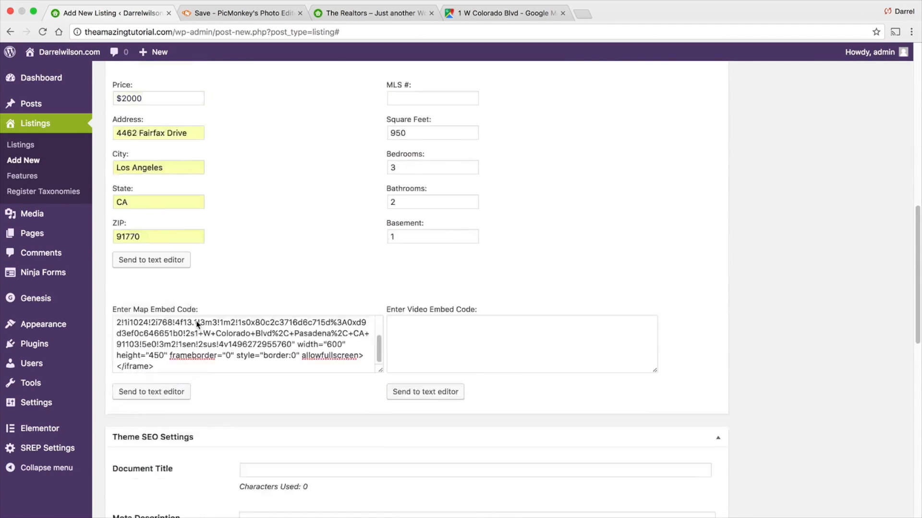
{"action": "scroll", "coordinate": [489, 202], "scroll_direction": "up", "scroll_amount": 1}
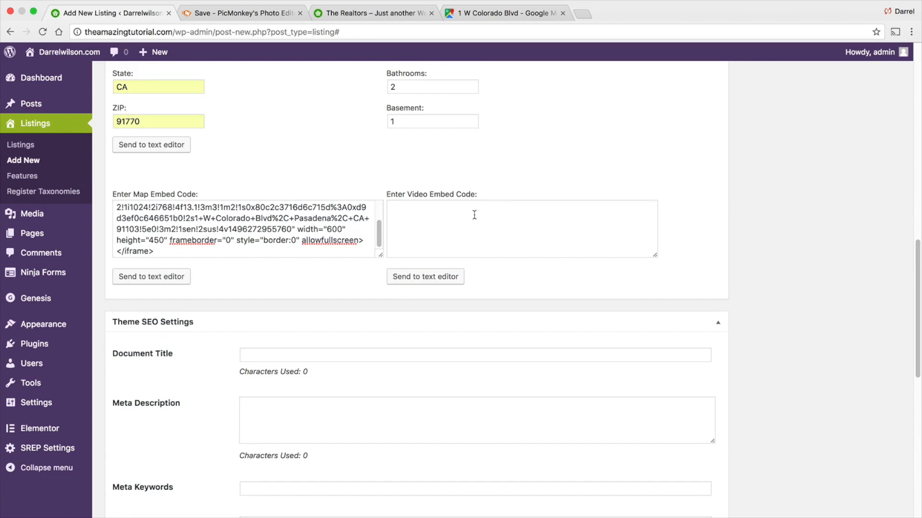
{"action": "left_click", "coordinate": [583, 14]}
{"action": "type", "text": "www.youtube.com"}
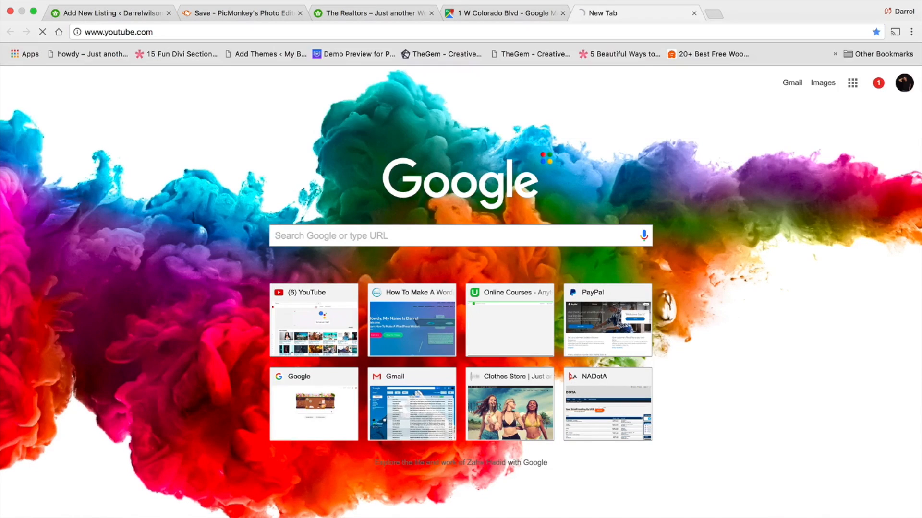
{"action": "key", "text": "Return"}
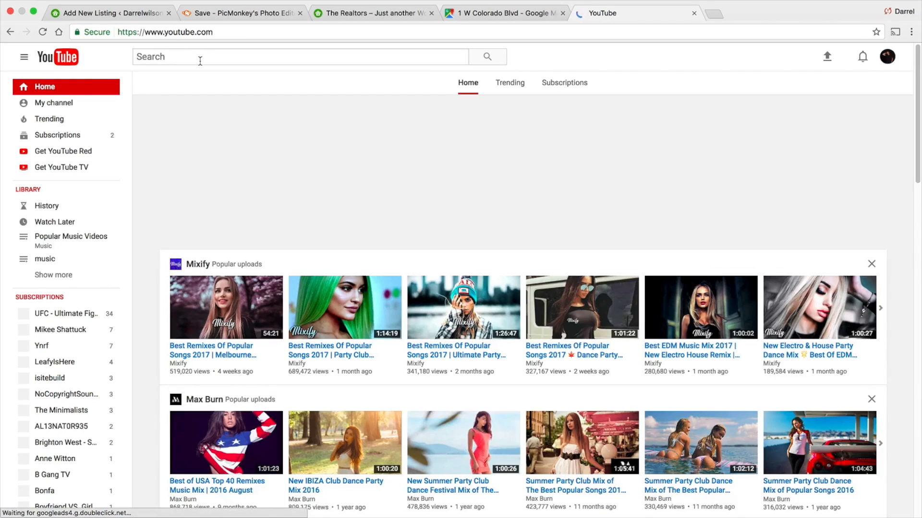
{"action": "left_click", "coordinate": [199, 58]}
{"action": "type", "text": "darrel w"}
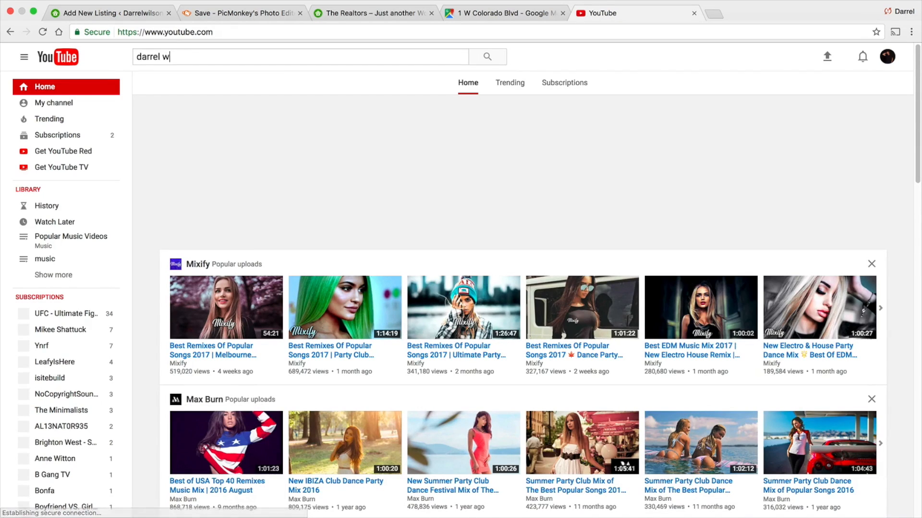
{"action": "type", "text": "ilson"}
{"action": "key", "text": "Return"}
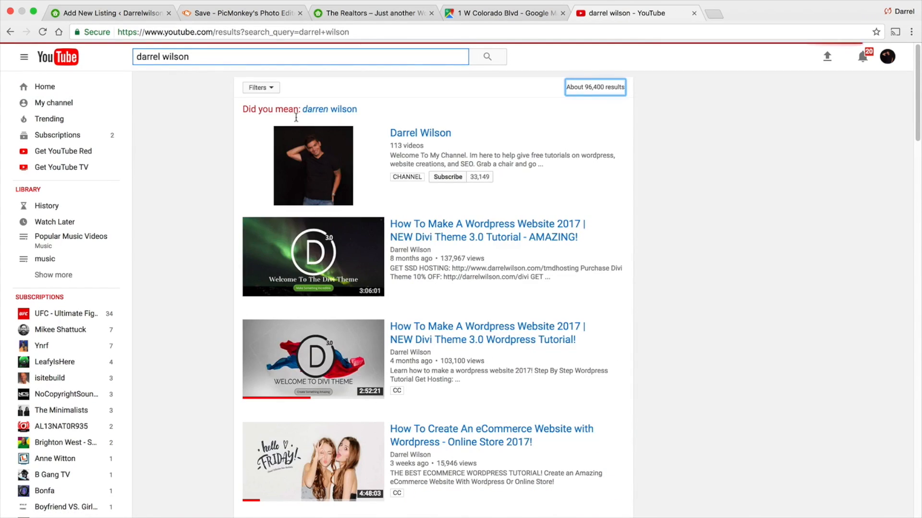
- Open the Best Web Hosting For Wordpress 2017 video from the search results
{"action": "scroll", "coordinate": [452, 226], "scroll_direction": "down", "scroll_amount": 10}
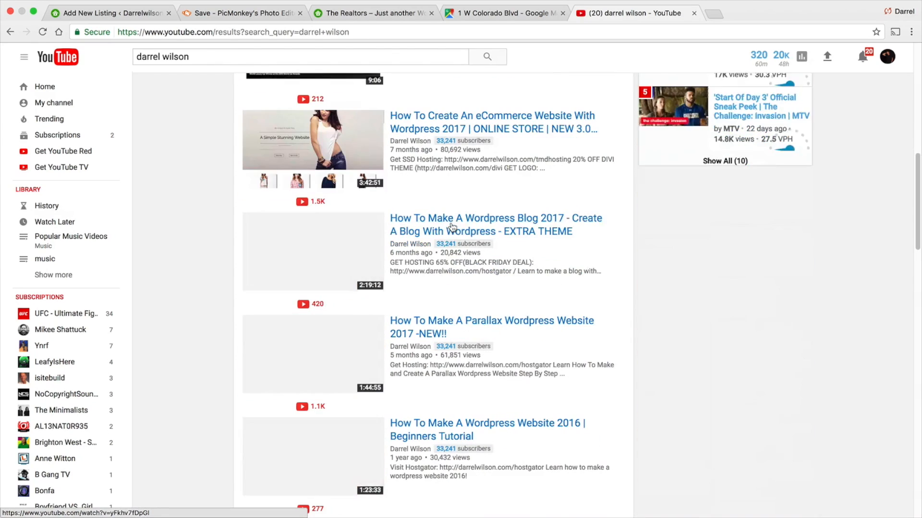
{"action": "scroll", "coordinate": [452, 225], "scroll_direction": "down", "scroll_amount": 15}
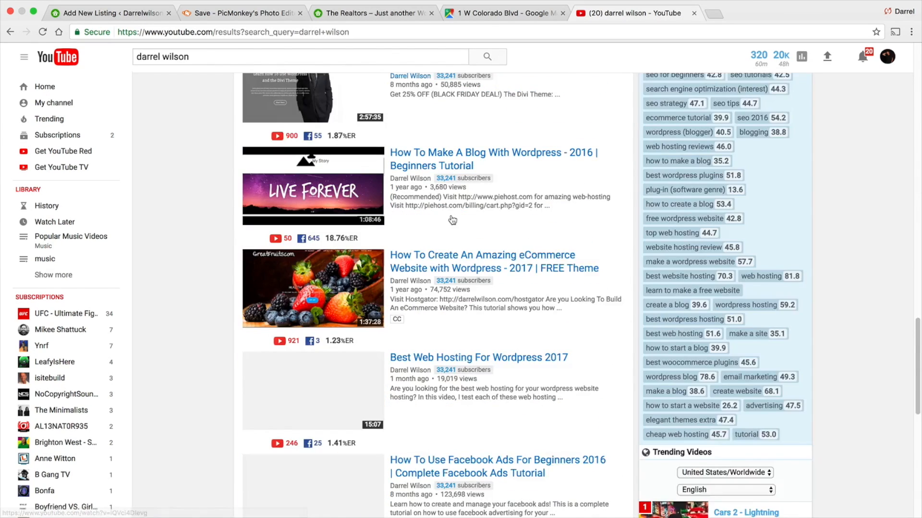
{"action": "scroll", "coordinate": [452, 220], "scroll_direction": "down", "scroll_amount": 5}
{"action": "left_click", "coordinate": [452, 117]}
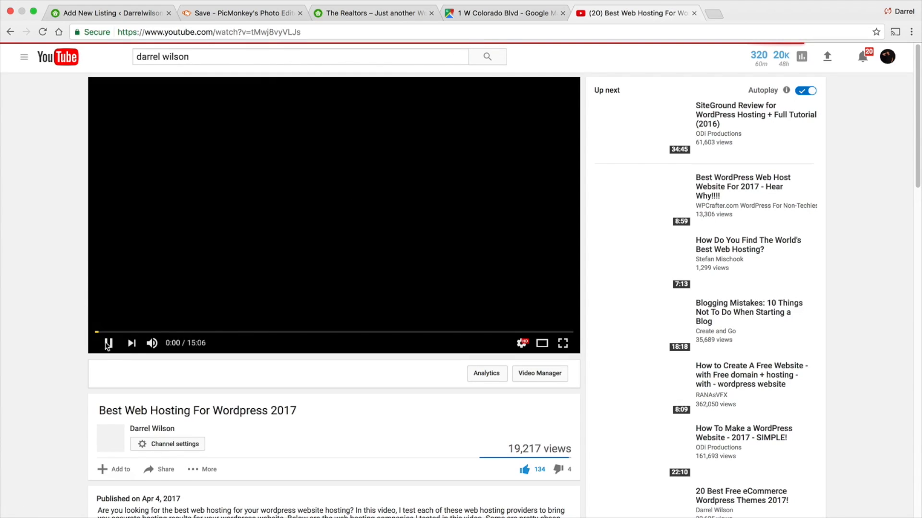
- Copy the video's embed iframe code from its share options
{"action": "scroll", "coordinate": [90, 328], "scroll_direction": "down", "scroll_amount": 4}
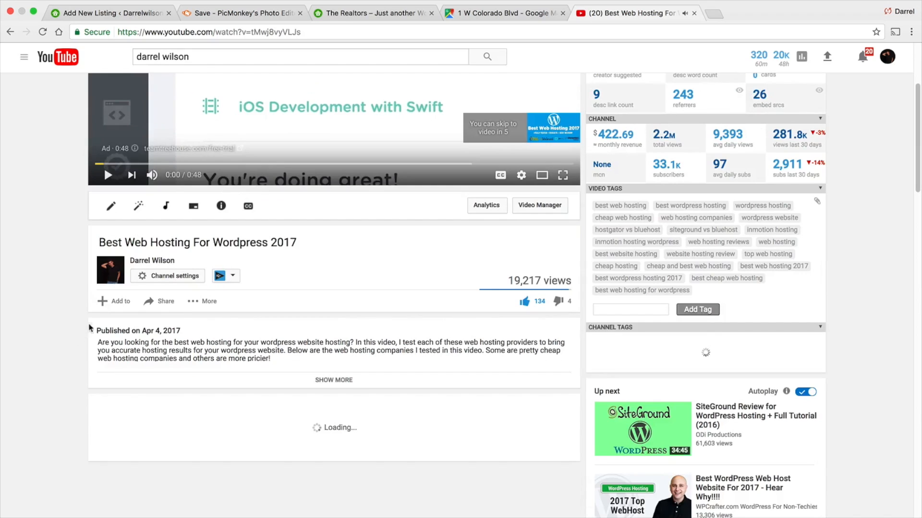
{"action": "left_click", "coordinate": [166, 302]}
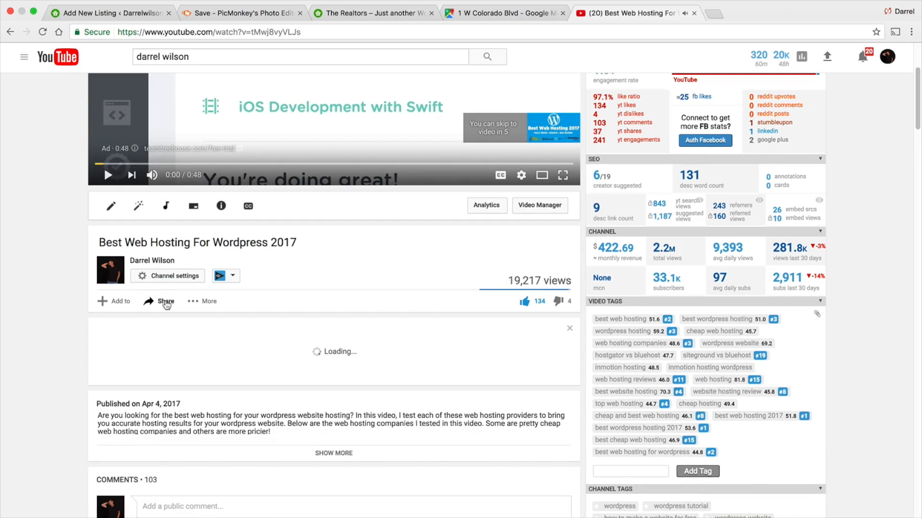
{"action": "left_click", "coordinate": [159, 336]}
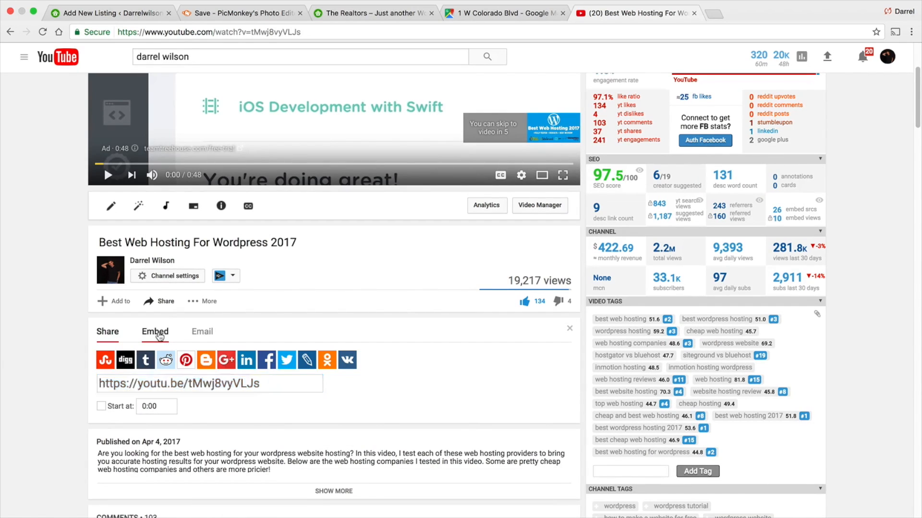
{"action": "right_click", "coordinate": [160, 363]}
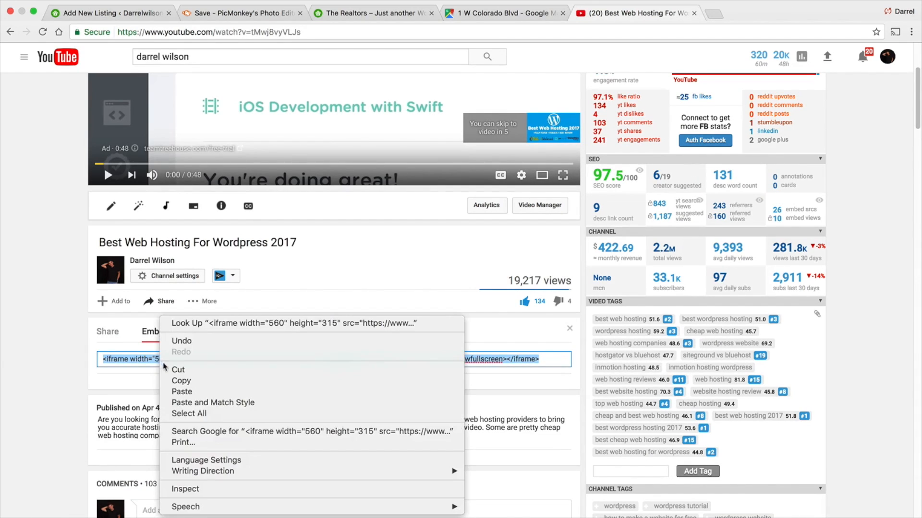
{"action": "left_click", "coordinate": [180, 382]}
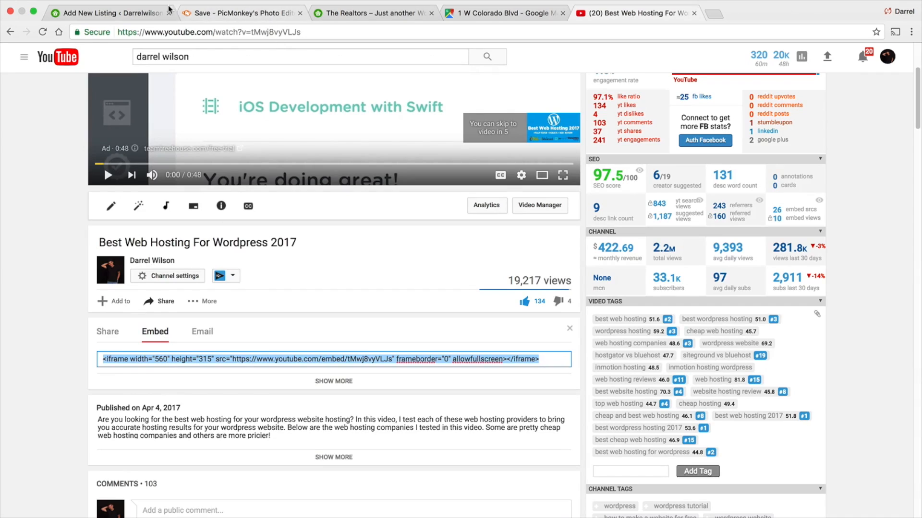
- Paste the video code into the listing's Video Embed Code field and send it to the text editor
{"action": "left_click", "coordinate": [141, 14]}
{"action": "right_click", "coordinate": [408, 221]}
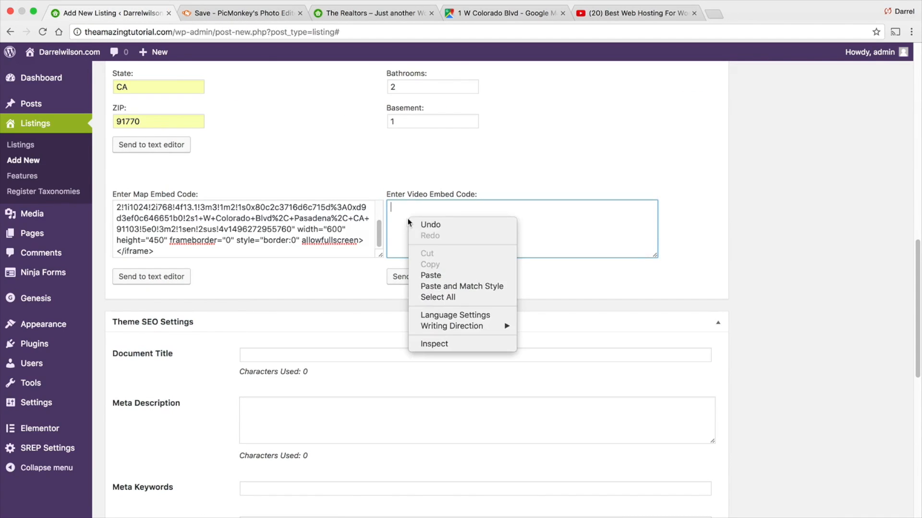
{"action": "left_click", "coordinate": [430, 275]}
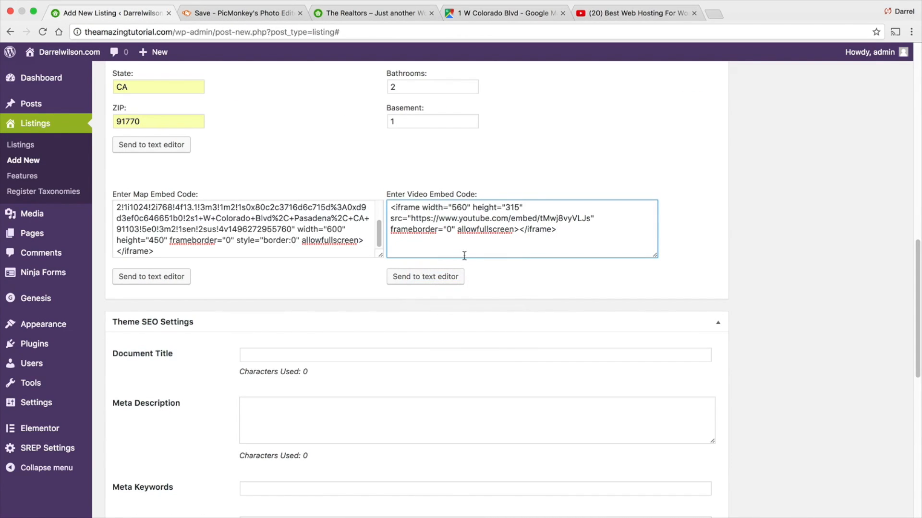
{"action": "left_click", "coordinate": [424, 278]}
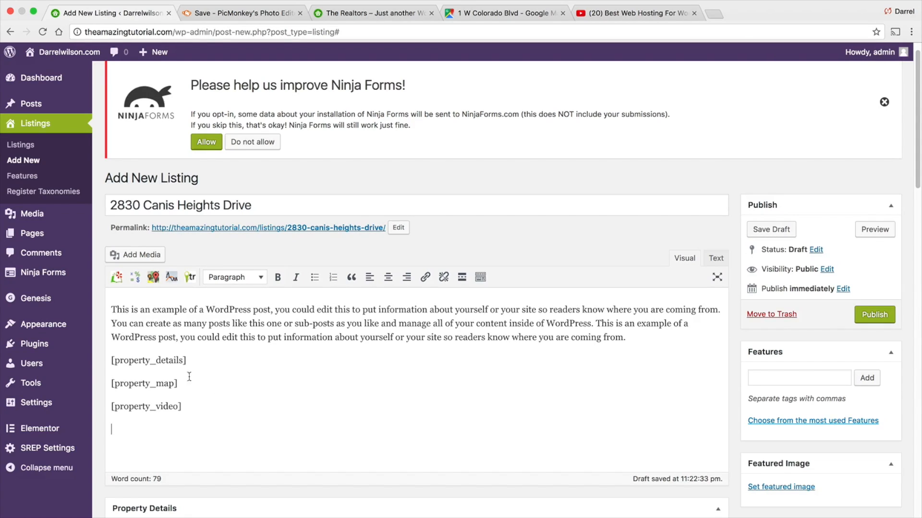
- Open an existing property listing on the live site to examine how a finished listing page looks
{"action": "scroll", "coordinate": [123, 330], "scroll_direction": "down", "scroll_amount": 1}
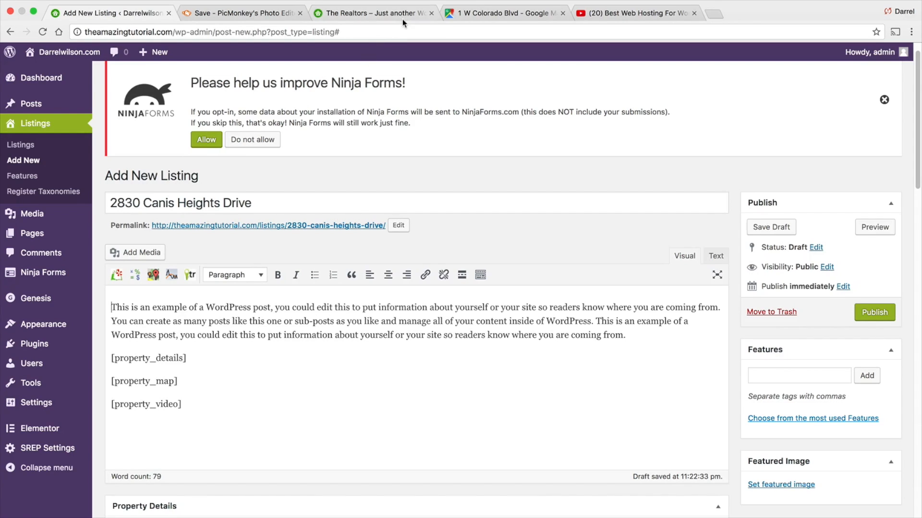
{"action": "left_click", "coordinate": [468, 14]}
{"action": "left_click", "coordinate": [413, 15]}
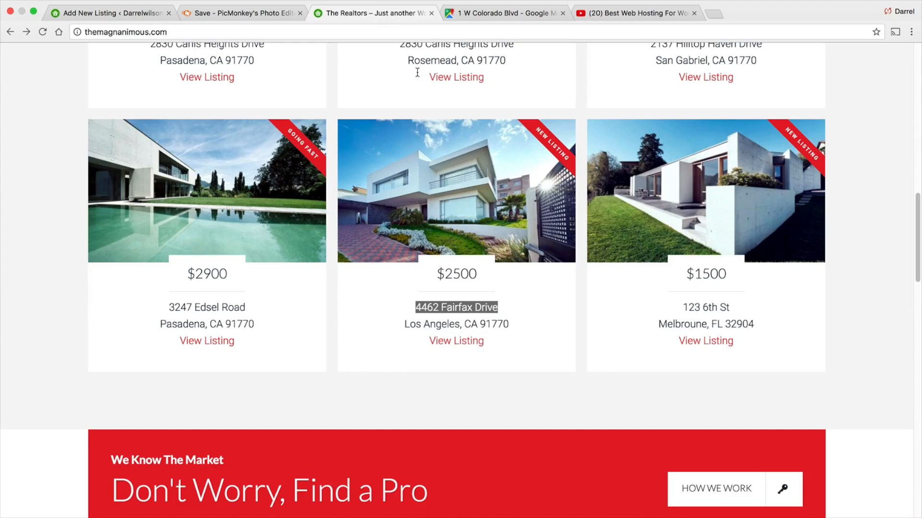
{"action": "left_click", "coordinate": [642, 231]}
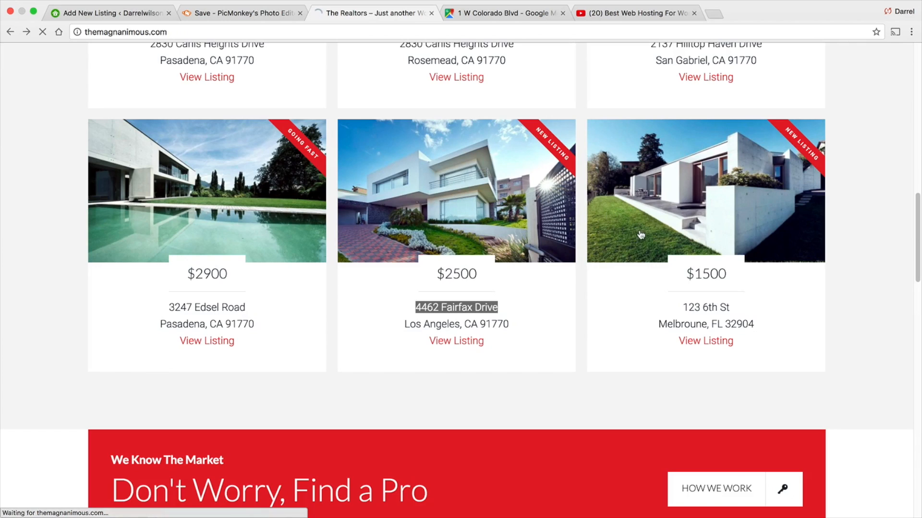
{"action": "scroll", "coordinate": [421, 290], "scroll_direction": "down", "scroll_amount": 2}
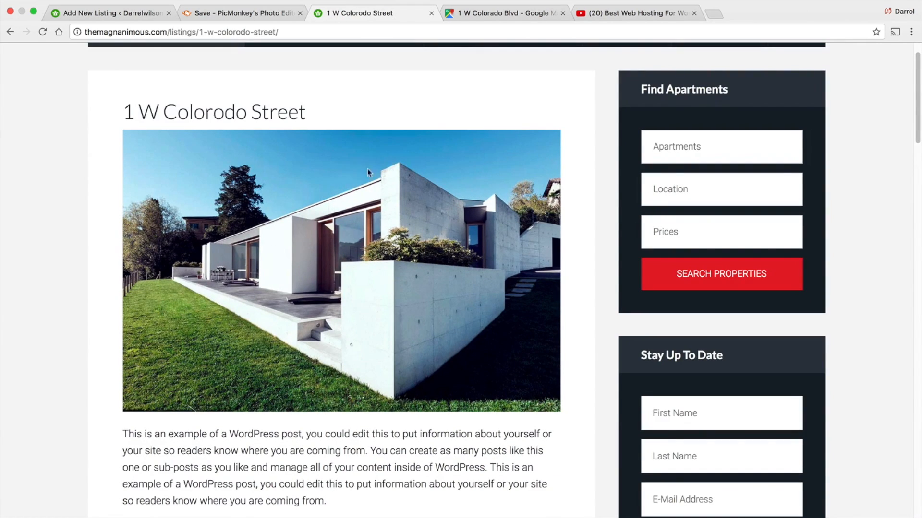
{"action": "scroll", "coordinate": [367, 171], "scroll_direction": "up", "scroll_amount": 2}
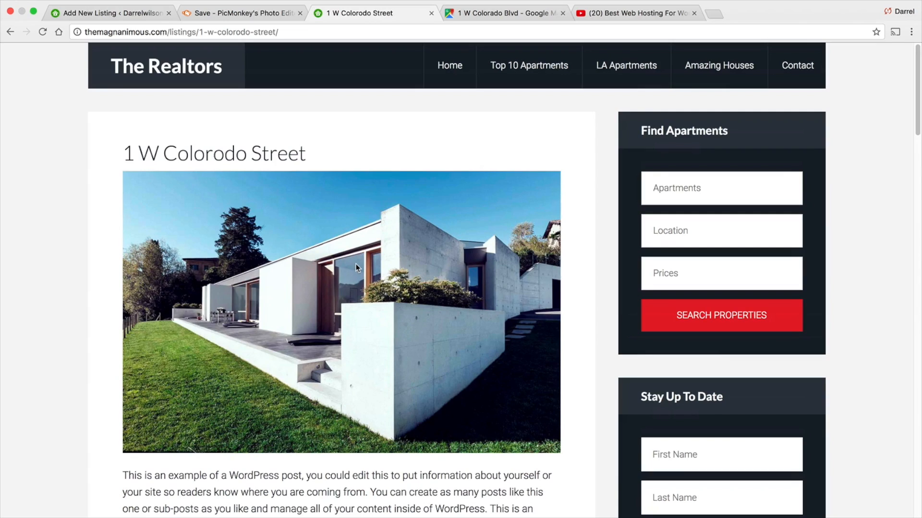
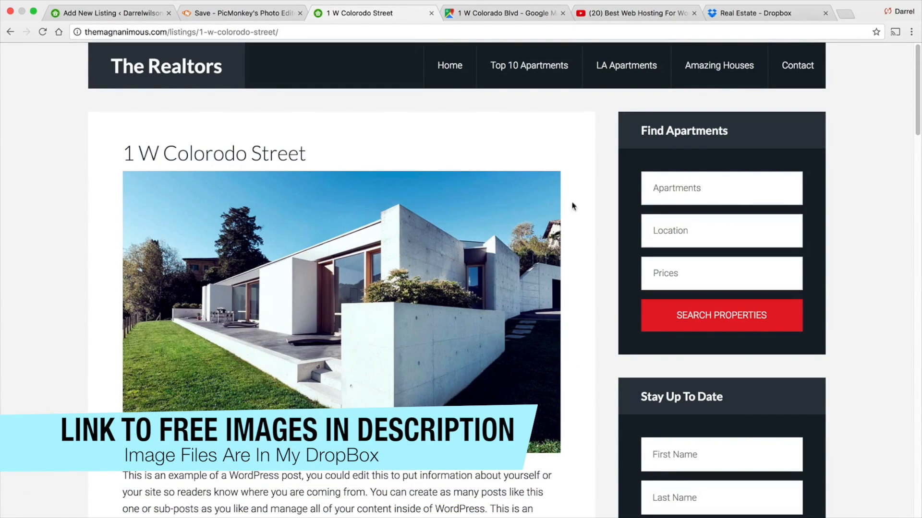
- Select all twelve images in the Real Estate Dropbox folder and download them
{"action": "left_click", "coordinate": [740, 6]}
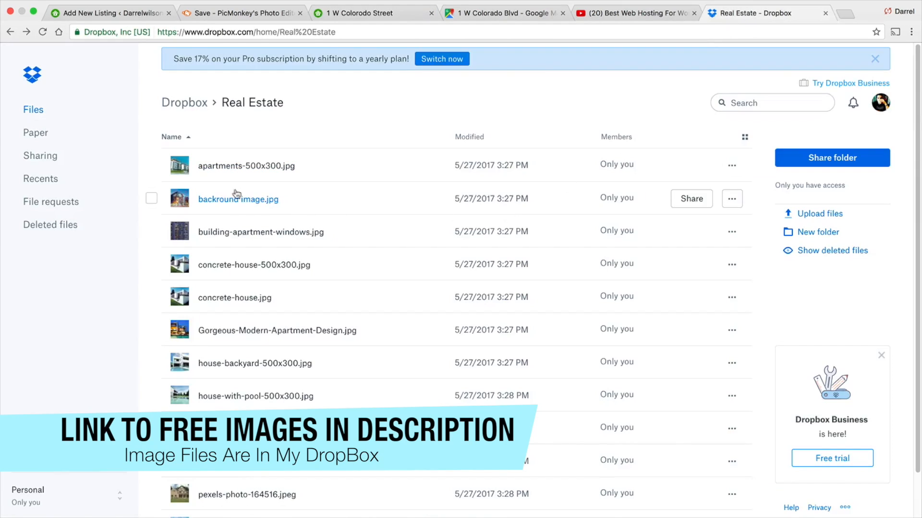
{"action": "left_click", "coordinate": [152, 165]}
{"action": "left_click", "coordinate": [151, 198]}
{"action": "left_click", "coordinate": [151, 231]}
{"action": "left_click", "coordinate": [151, 264]}
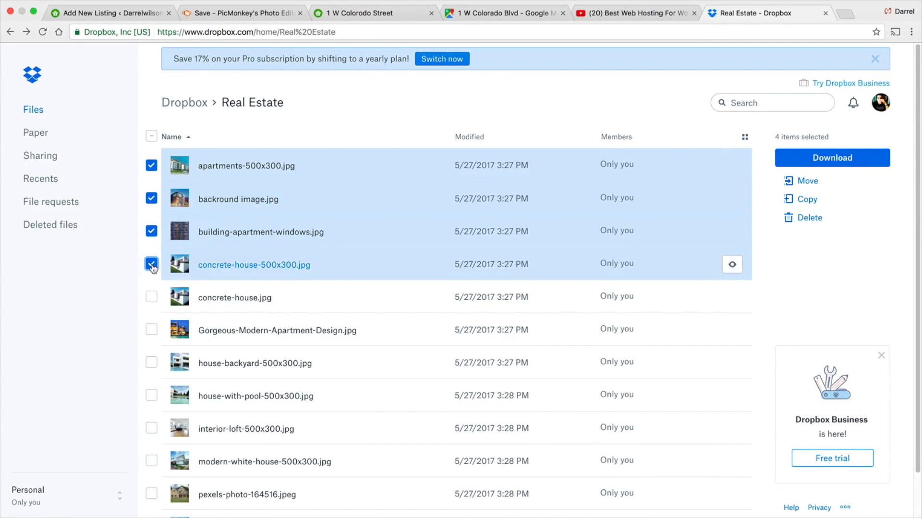
{"action": "left_click", "coordinate": [151, 297]}
{"action": "left_click", "coordinate": [151, 330]}
{"action": "left_click", "coordinate": [152, 363]}
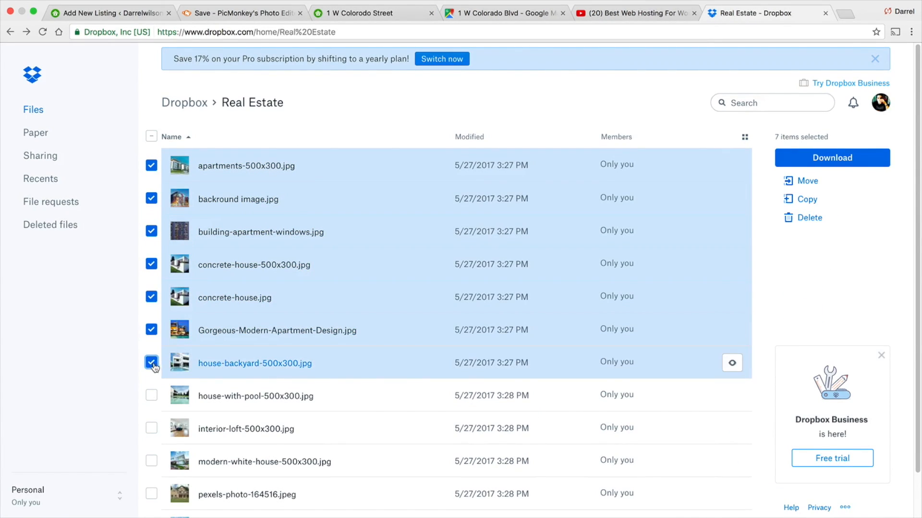
{"action": "left_click", "coordinate": [151, 395]}
{"action": "left_click", "coordinate": [152, 428]}
{"action": "left_click", "coordinate": [152, 461]}
{"action": "scroll", "coordinate": [152, 468], "scroll_direction": "down", "scroll_amount": 1}
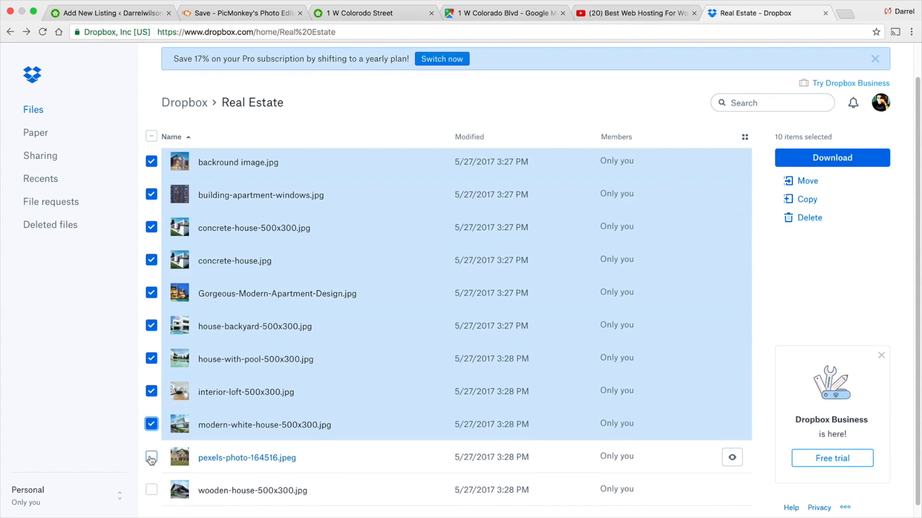
{"action": "left_click", "coordinate": [151, 458]}
{"action": "left_click", "coordinate": [152, 490]}
{"action": "left_click", "coordinate": [811, 162]}
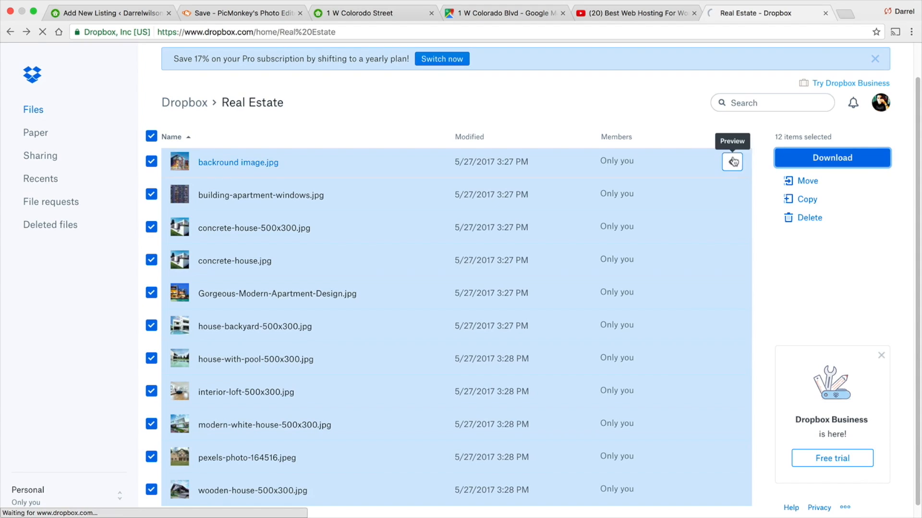
- Try to move the downloaded Real Estate (1) folder from Downloads to the desktop
{"action": "left_click", "coordinate": [53, 505]}
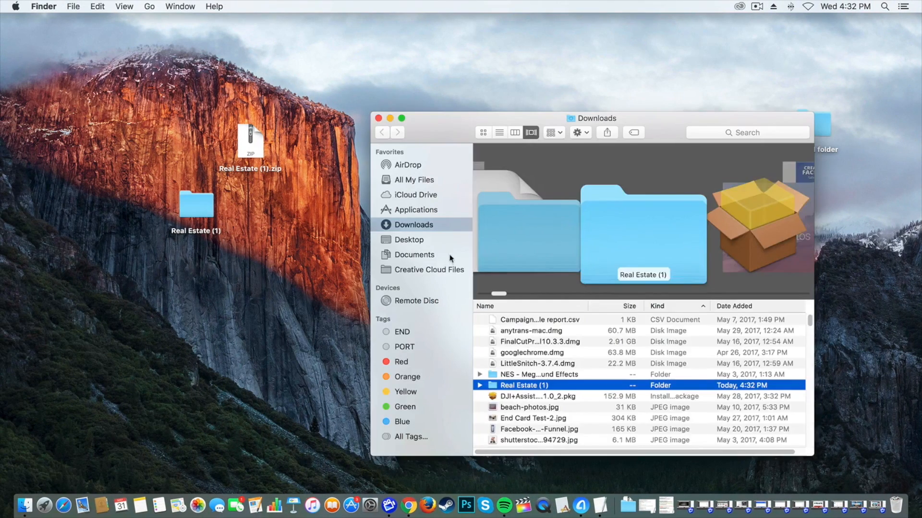
{"action": "left_click_drag", "start_coordinate": [509, 386], "coordinate": [117, 133]}
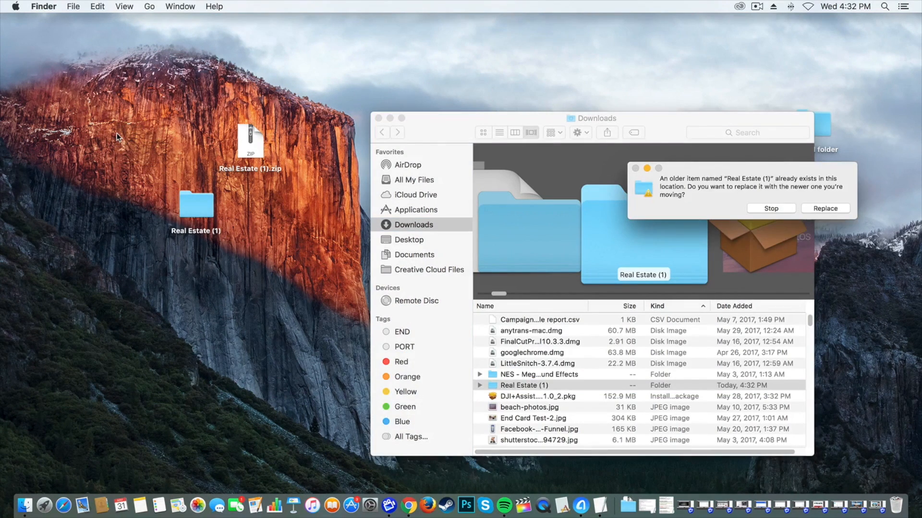
{"action": "left_click_drag", "start_coordinate": [522, 383], "coordinate": [139, 350]}
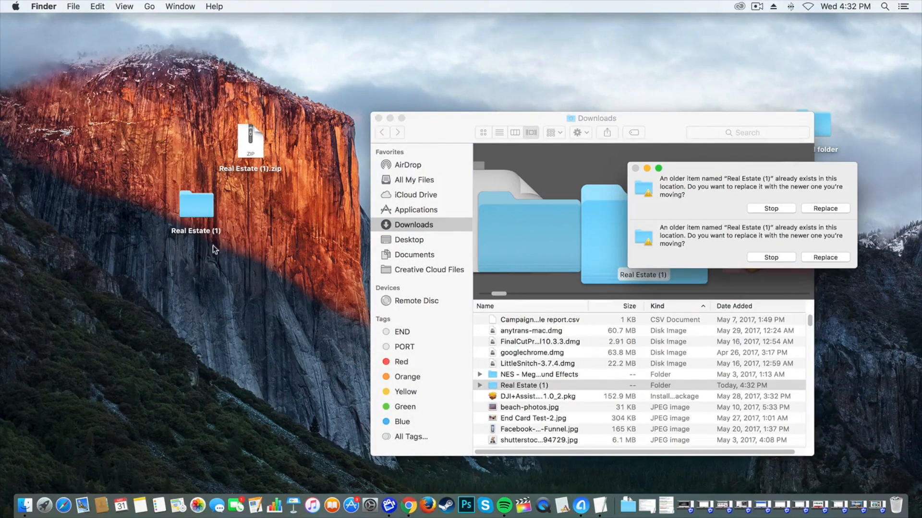
{"action": "left_click", "coordinate": [378, 118]}
{"action": "left_click", "coordinate": [778, 209]}
{"action": "left_click", "coordinate": [778, 210]}
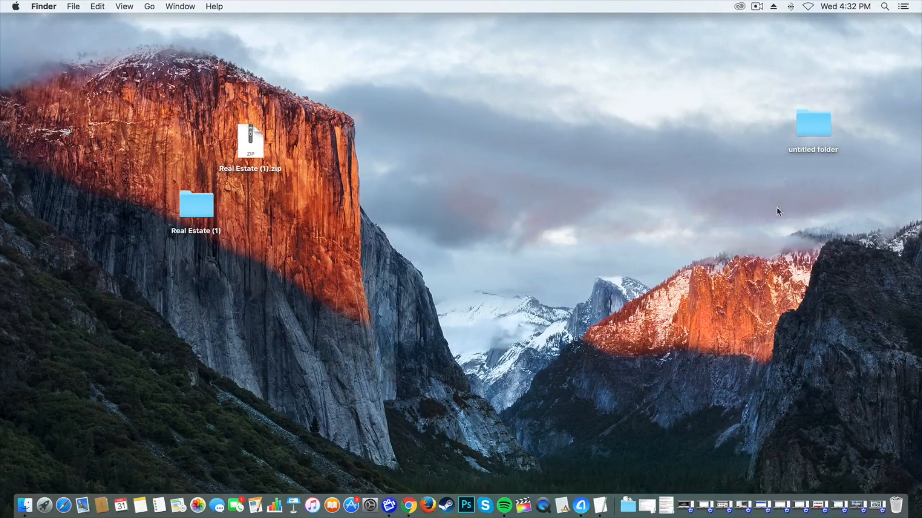
- Open the Real Estate (1) folder on the desktop to examine the downloaded image files
{"action": "double_click", "coordinate": [184, 217]}
{"action": "left_click_drag", "start_coordinate": [513, 251], "coordinate": [511, 139]}
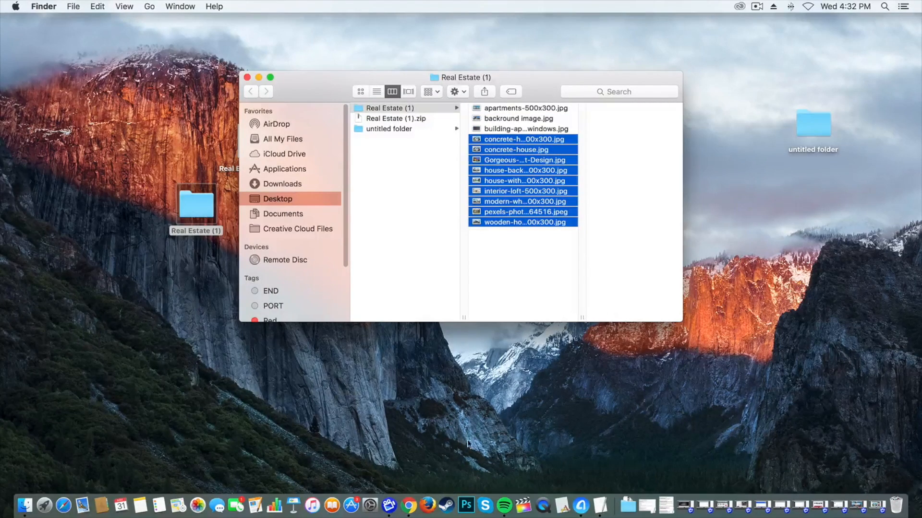
{"action": "left_click", "coordinate": [412, 505]}
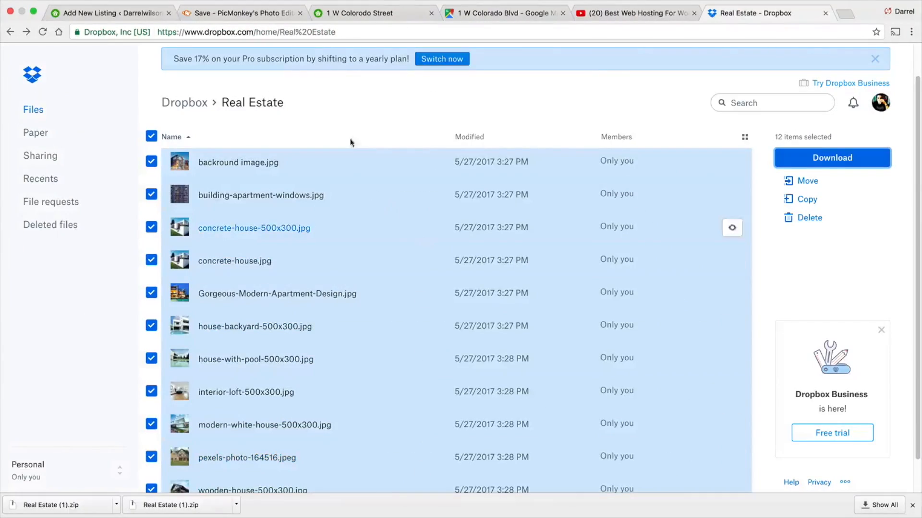
- Upload all the images from the desktop Real Estate (1) folder to the listing's media library
{"action": "left_click", "coordinate": [135, 16]}
{"action": "scroll", "coordinate": [662, 206], "scroll_direction": "down", "scroll_amount": 3}
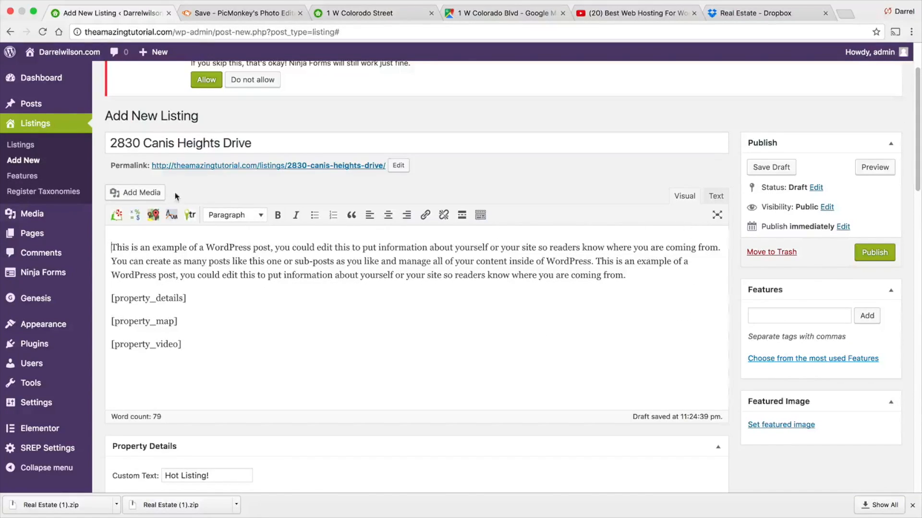
{"action": "left_click", "coordinate": [146, 197]}
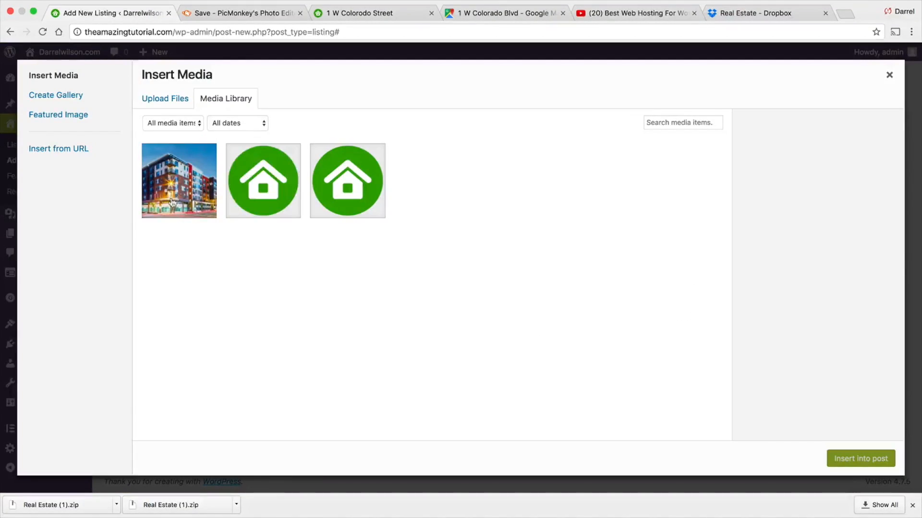
{"action": "left_click", "coordinate": [171, 99]}
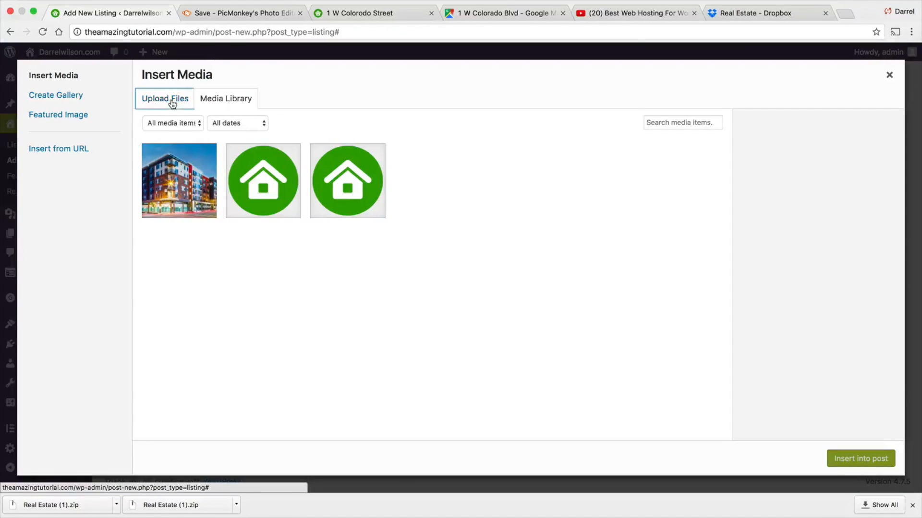
{"action": "left_click", "coordinate": [530, 275]}
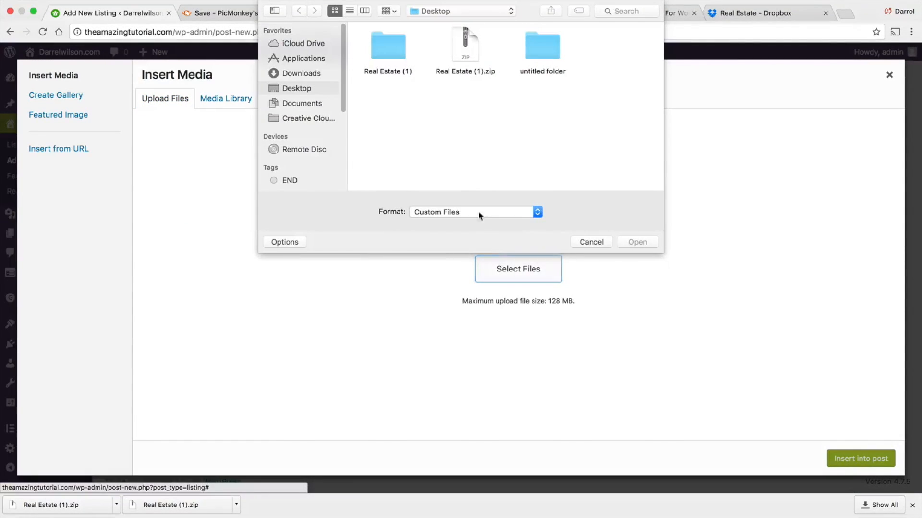
{"action": "double_click", "coordinate": [389, 47]}
{"action": "scroll", "coordinate": [624, 158], "scroll_direction": "down", "scroll_amount": 5}
{"action": "left_click_drag", "start_coordinate": [633, 176], "coordinate": [356, 39]}
{"action": "left_click", "coordinate": [634, 242]}
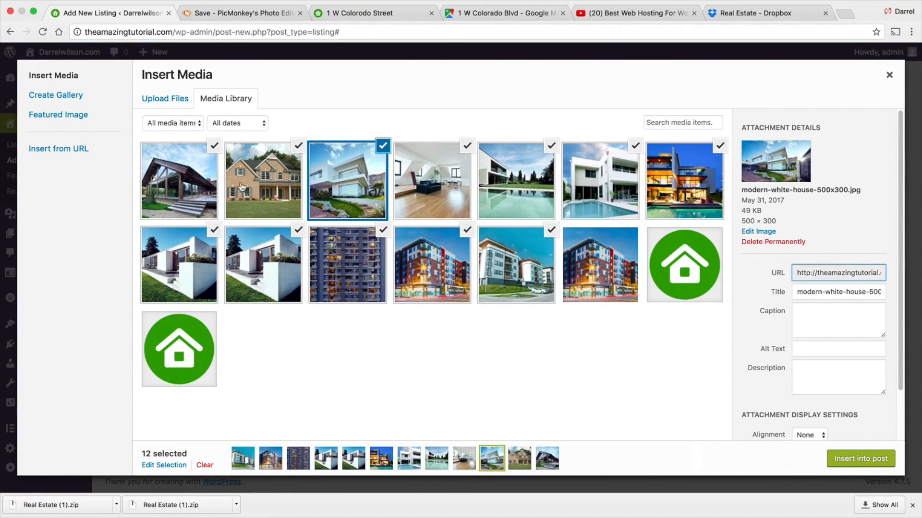
{"action": "left_click", "coordinate": [184, 102]}
{"action": "left_click", "coordinate": [218, 100]}
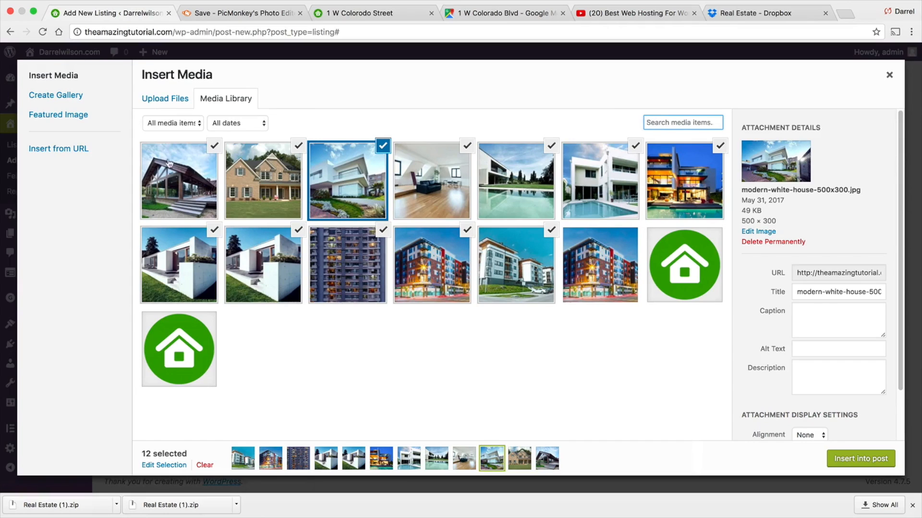
{"action": "left_click", "coordinate": [888, 76]}
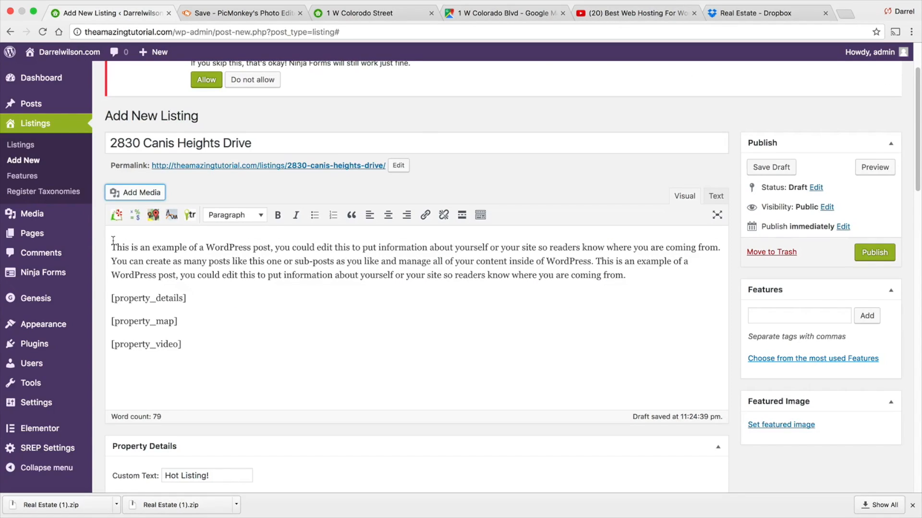
- Insert concrete-house.jpg alone into the listing's content
{"action": "left_click", "coordinate": [134, 194]}
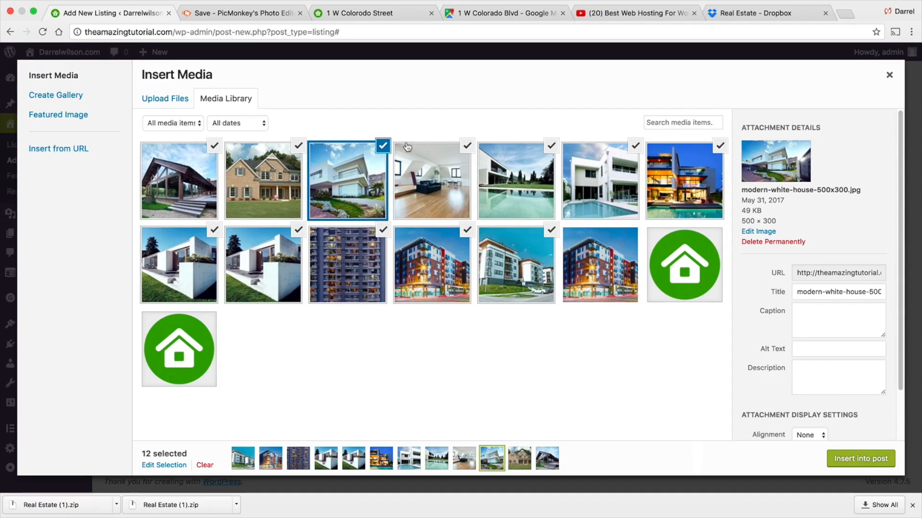
{"action": "left_click", "coordinate": [383, 147]}
{"action": "left_click", "coordinate": [287, 150]}
{"action": "left_click", "coordinate": [298, 147]}
{"action": "left_click", "coordinate": [215, 147]}
{"action": "left_click", "coordinate": [207, 233]}
{"action": "left_click", "coordinate": [298, 231]}
{"action": "left_click", "coordinate": [216, 231]}
{"action": "left_click", "coordinate": [383, 232]}
{"action": "left_click", "coordinate": [466, 230]}
{"action": "left_click", "coordinate": [467, 146]}
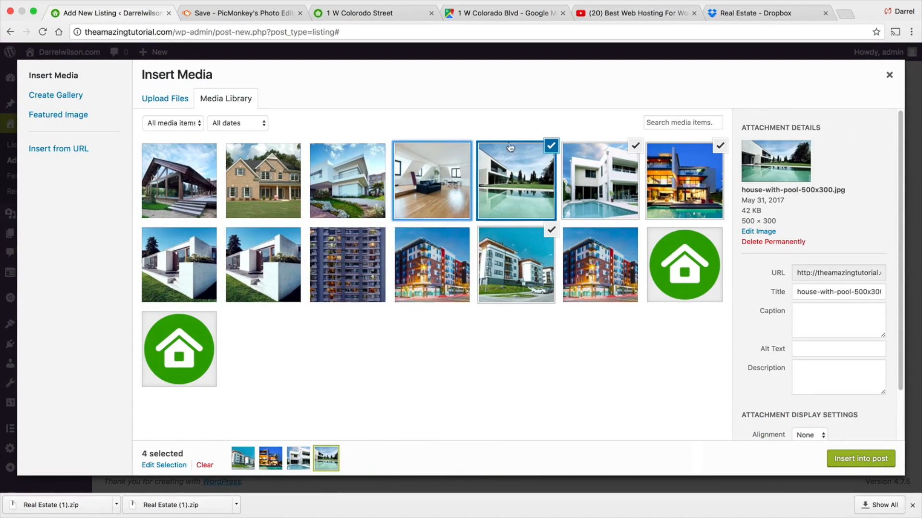
{"action": "left_click", "coordinate": [552, 146]}
{"action": "left_click", "coordinate": [551, 230]}
{"action": "left_click", "coordinate": [635, 145]}
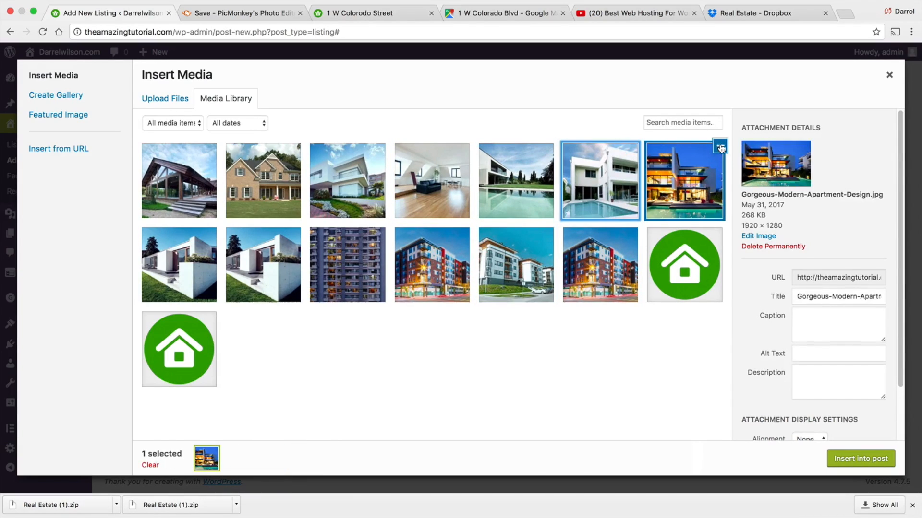
{"action": "left_click", "coordinate": [720, 148]}
{"action": "left_click", "coordinate": [261, 267]}
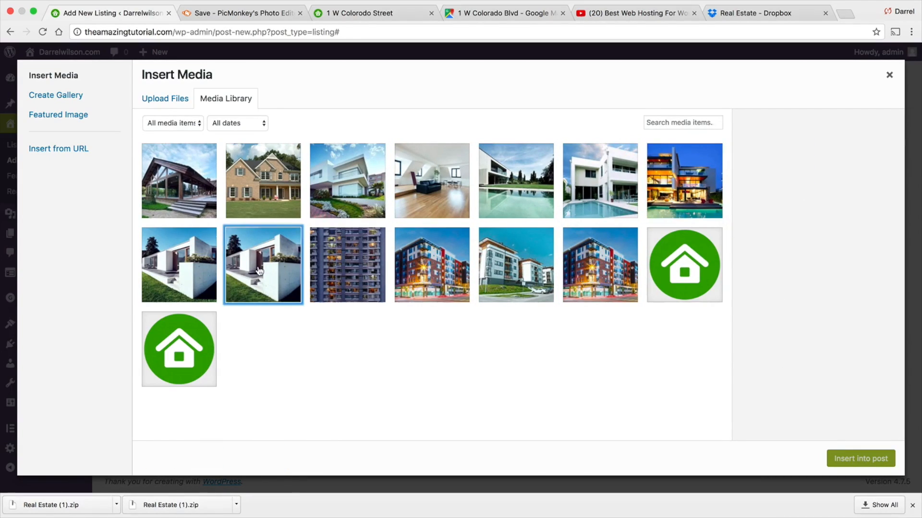
{"action": "left_click", "coordinate": [183, 267]}
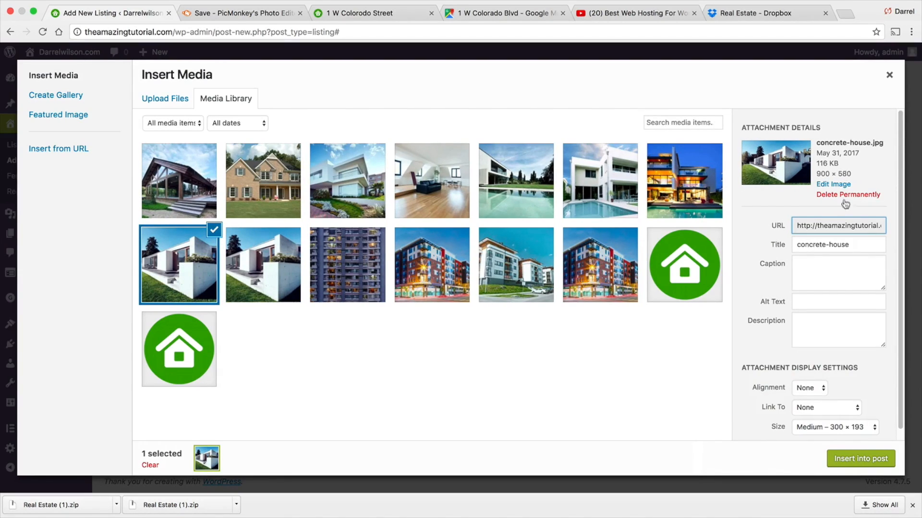
{"action": "left_click", "coordinate": [856, 460]}
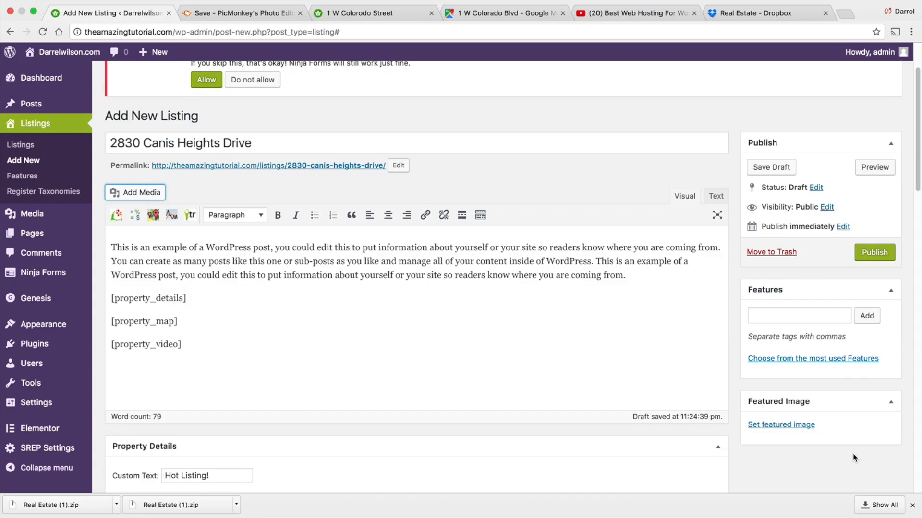
- Set the inserted image to Full Size 900 × 580 with left alignment
{"action": "left_click", "coordinate": [222, 313]}
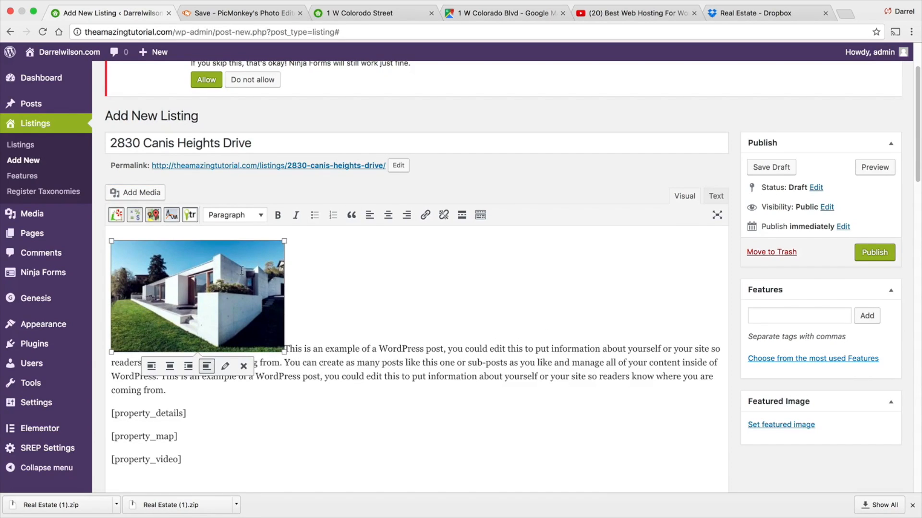
{"action": "left_click", "coordinate": [224, 367]}
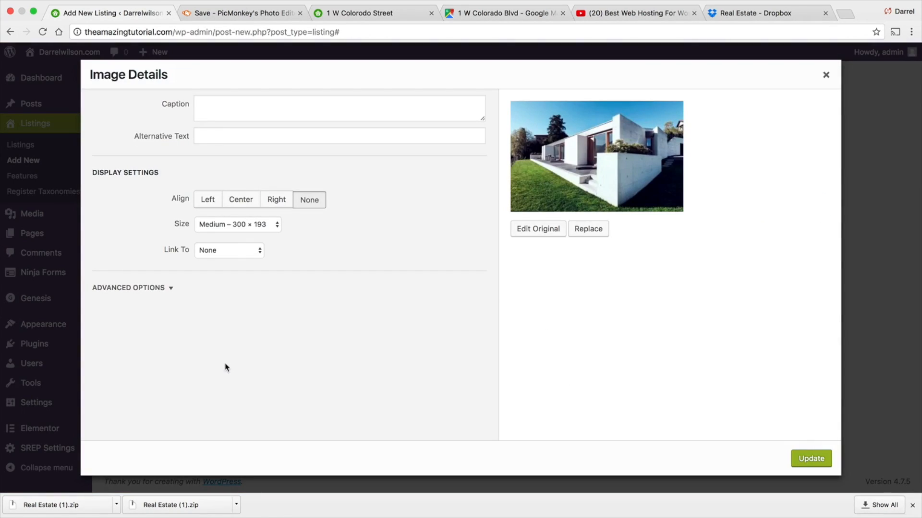
{"action": "left_click", "coordinate": [235, 227]}
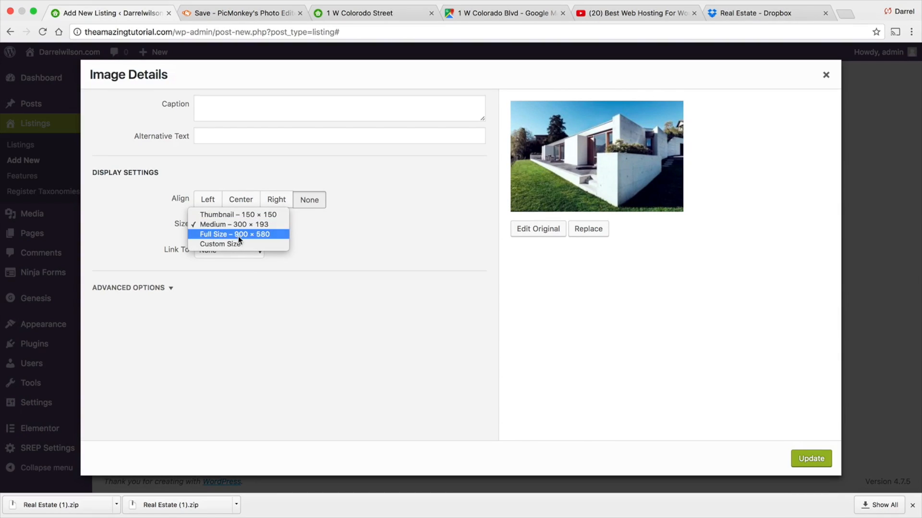
{"action": "key", "text": "Escape"}
{"action": "left_click", "coordinate": [215, 205]}
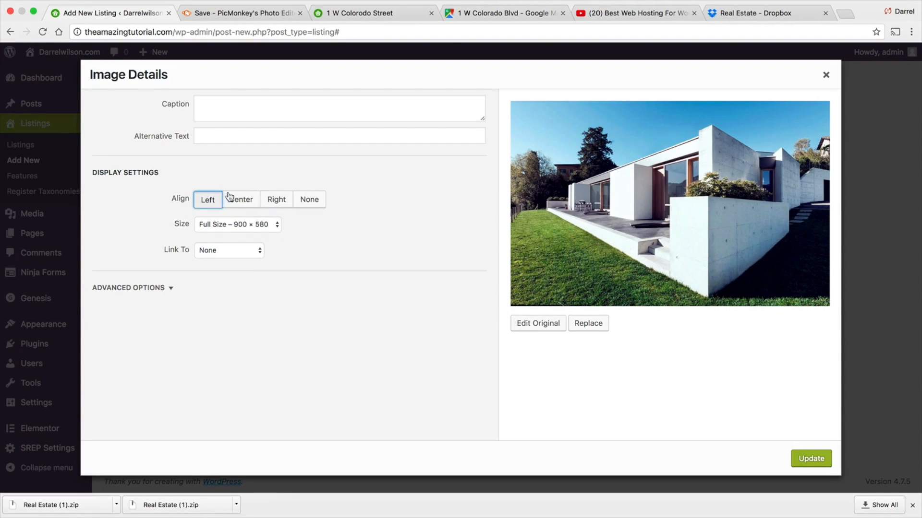
{"action": "left_click", "coordinate": [807, 460]}
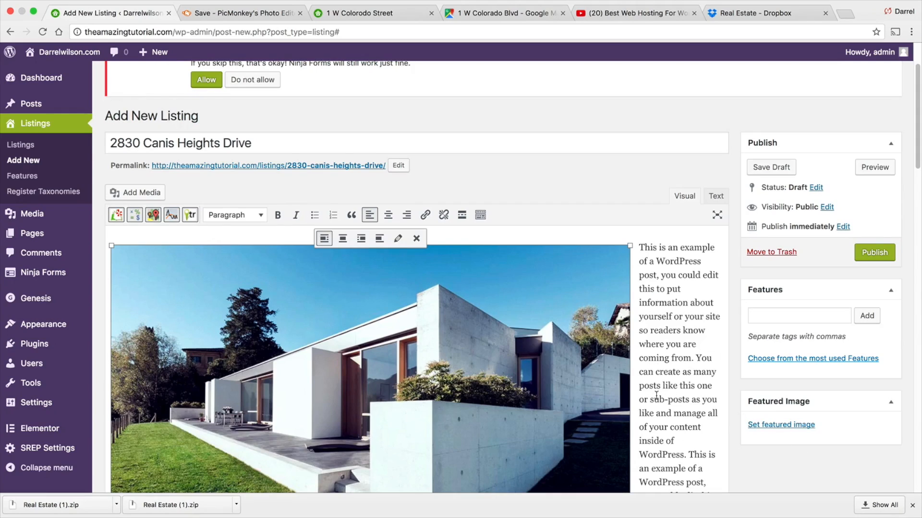
- Add a blank line after the property video shortcode and publish the listing
{"action": "scroll", "coordinate": [659, 386], "scroll_direction": "down", "scroll_amount": 6}
{"action": "scroll", "coordinate": [659, 386], "scroll_direction": "down", "scroll_amount": 1}
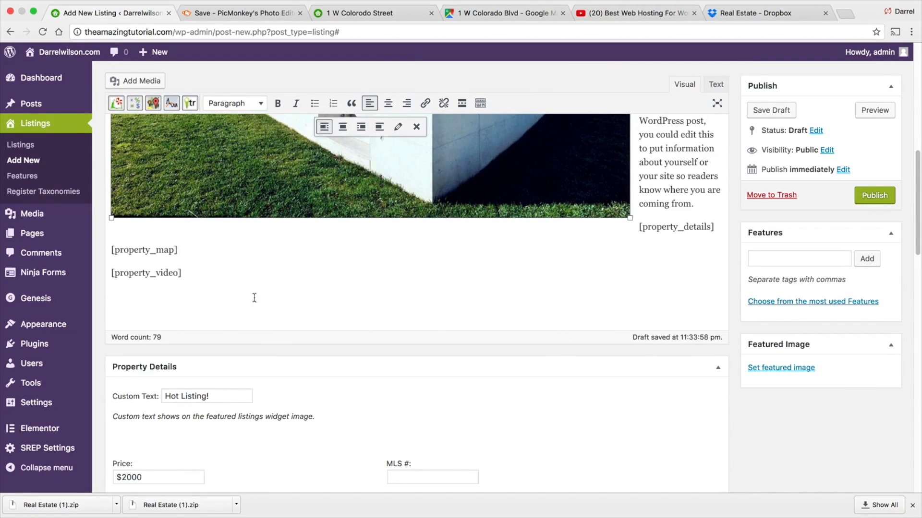
{"action": "left_click", "coordinate": [265, 277]}
{"action": "scroll", "coordinate": [452, 327], "scroll_direction": "down", "scroll_amount": 5}
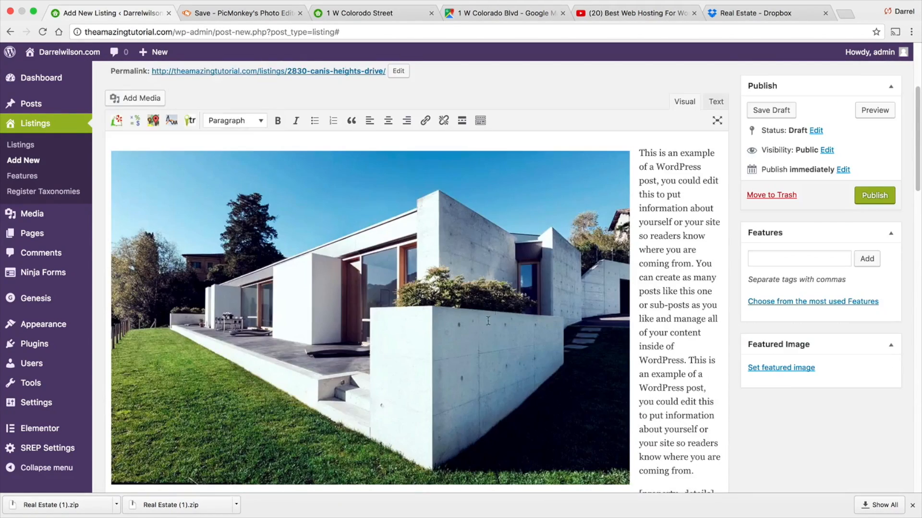
{"action": "scroll", "coordinate": [656, 204], "scroll_direction": "up", "scroll_amount": 1}
{"action": "scroll", "coordinate": [660, 266], "scroll_direction": "down", "scroll_amount": 5}
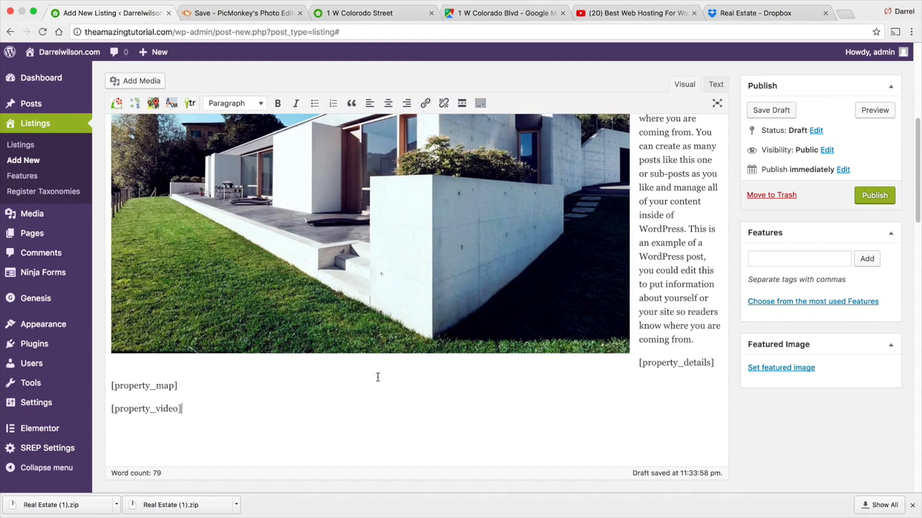
{"action": "key", "text": "Return"}
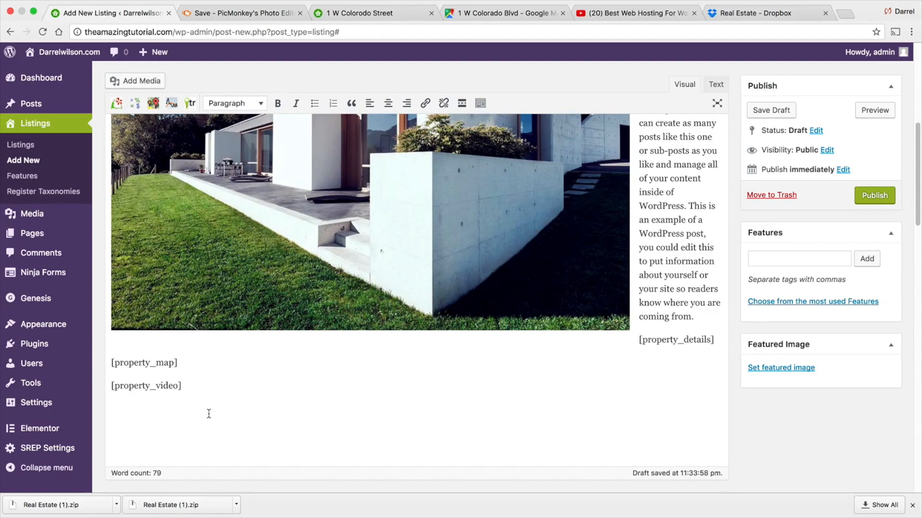
{"action": "left_click", "coordinate": [882, 197]}
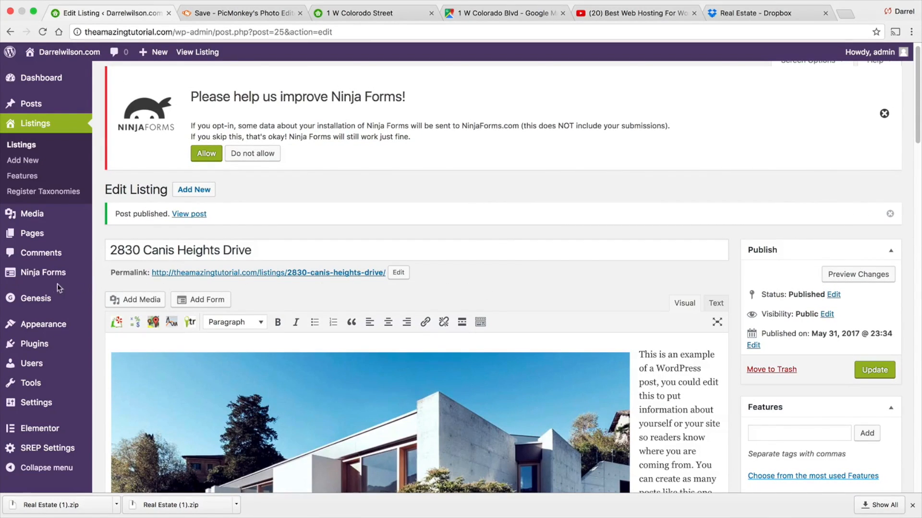
- Copy the Contact Me form's shortcode from the Ninja Forms list
{"action": "mouse_move", "coordinate": [57, 283]}
{"action": "left_click", "coordinate": [120, 276]}
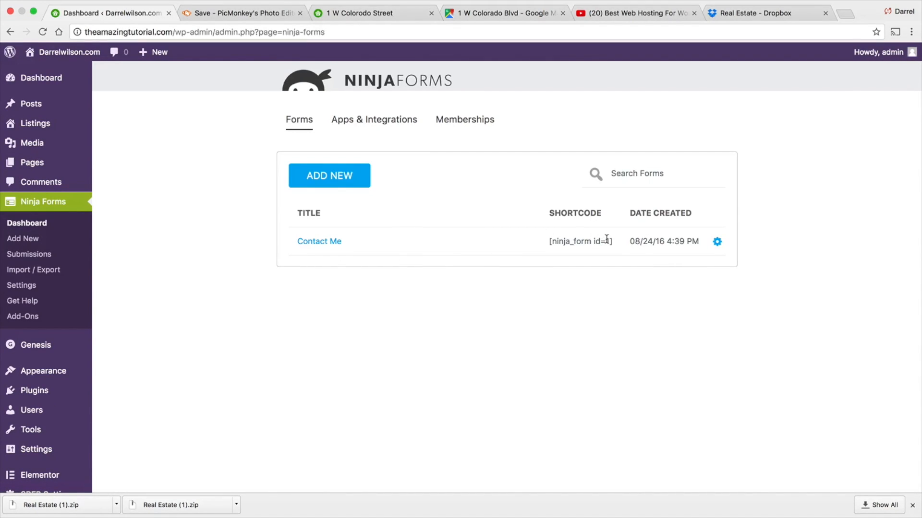
{"action": "left_click_drag", "start_coordinate": [612, 241], "coordinate": [548, 242]}
{"action": "key", "text": "super+c"}
{"action": "right_click", "coordinate": [569, 243]}
{"action": "left_click", "coordinate": [580, 263]}
{"action": "mouse_move", "coordinate": [43, 126]}
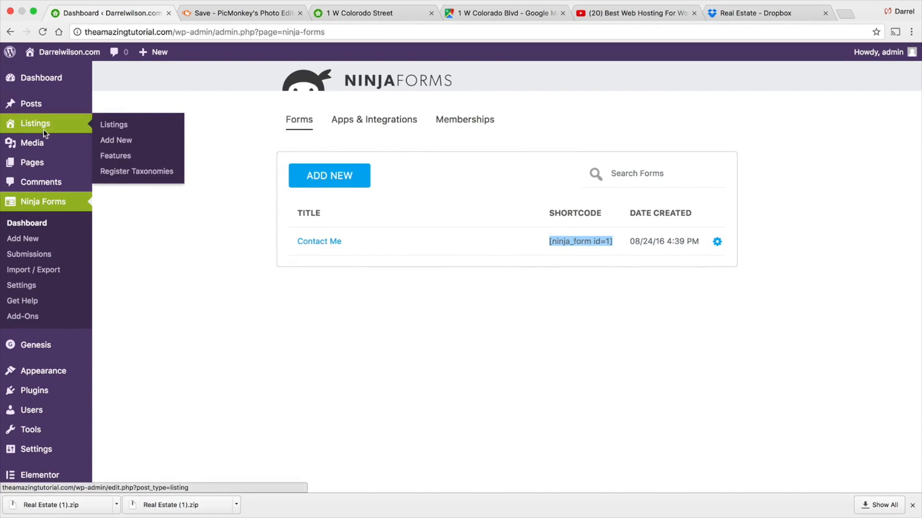
{"action": "left_click", "coordinate": [111, 124]}
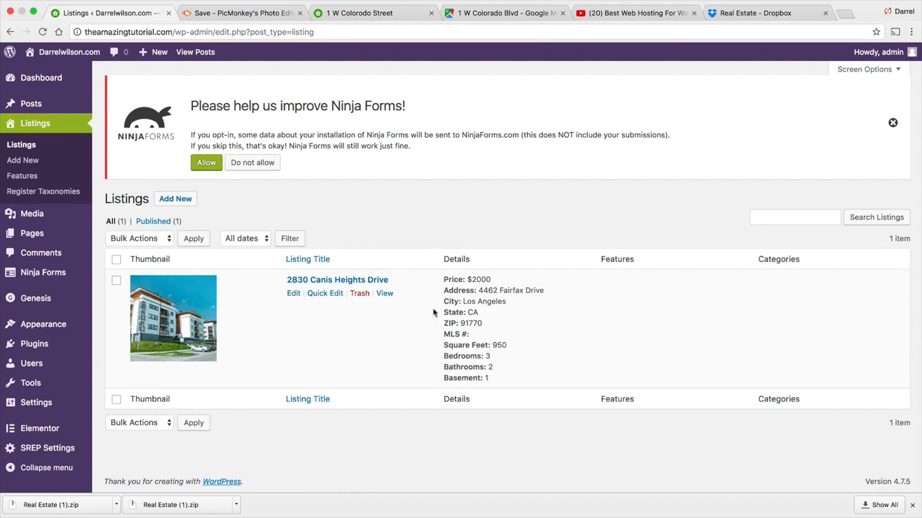
{"action": "left_click", "coordinate": [294, 293]}
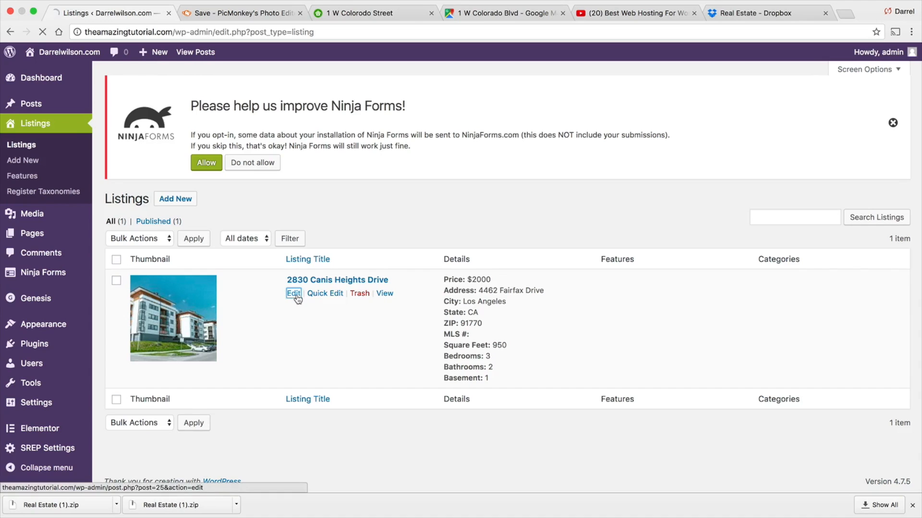
{"action": "scroll", "coordinate": [673, 325], "scroll_direction": "down", "scroll_amount": 5}
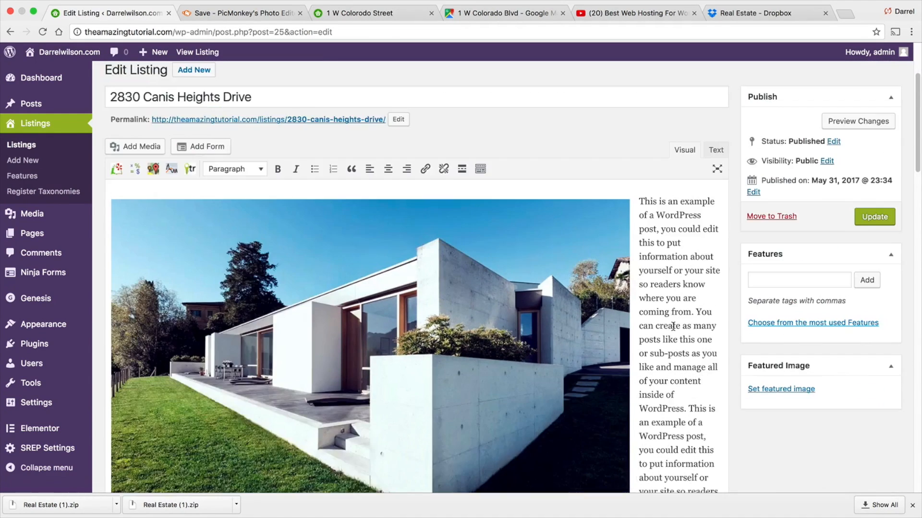
{"action": "scroll", "coordinate": [673, 325], "scroll_direction": "down", "scroll_amount": 6}
{"action": "scroll", "coordinate": [671, 325], "scroll_direction": "up", "scroll_amount": 3}
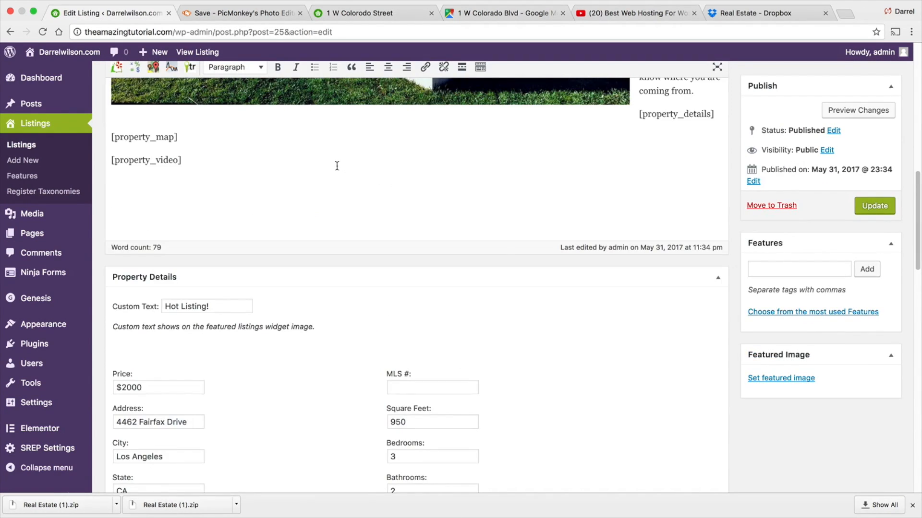
{"action": "scroll", "coordinate": [336, 180], "scroll_direction": "up", "scroll_amount": 1}
{"action": "left_click", "coordinate": [336, 193]}
{"action": "key", "text": "Return"}
{"action": "right_click", "coordinate": [120, 221]}
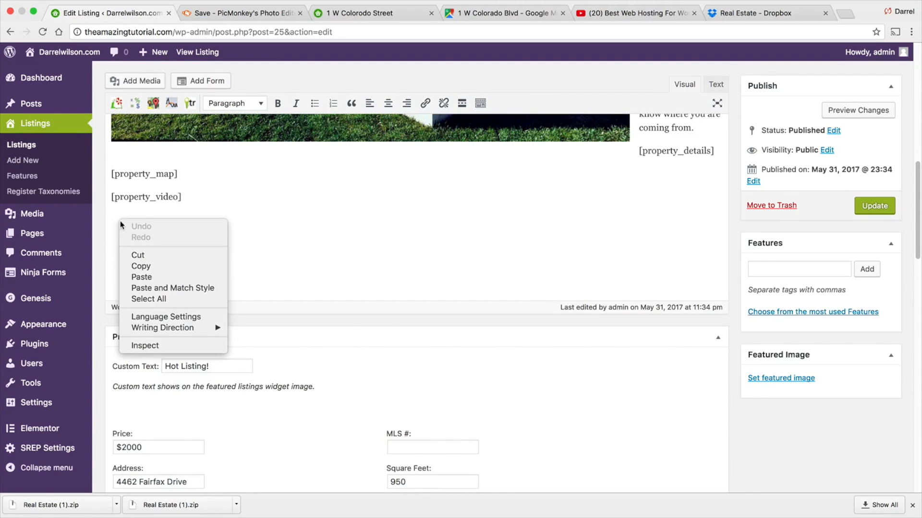
{"action": "left_click", "coordinate": [145, 277]}
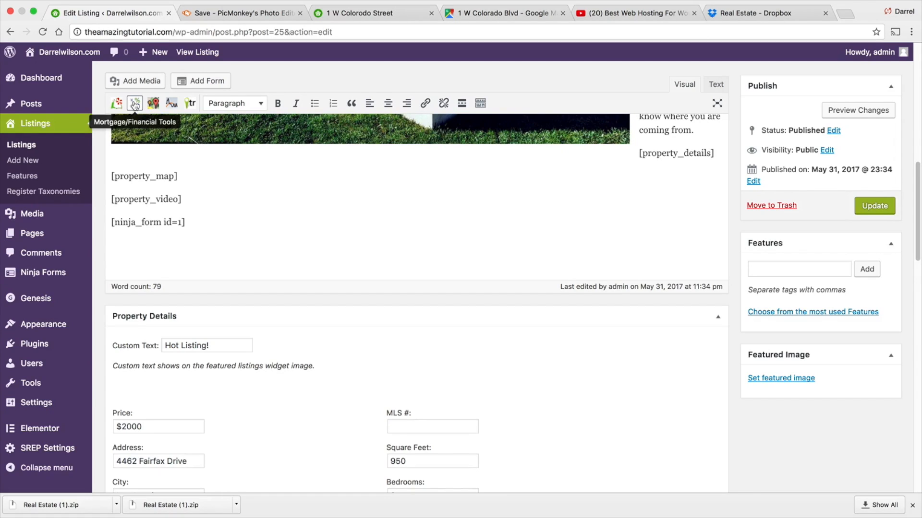
{"action": "key", "text": "Return"}
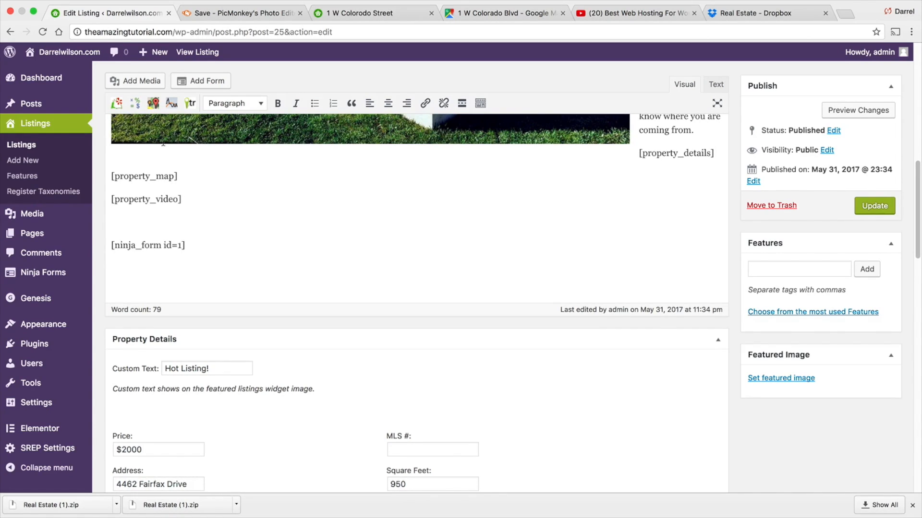
- Insert a Mortgage Calculator with a 6% interest rate and a 30 years mortgage term above the form shortcode
{"action": "left_click", "coordinate": [136, 104]}
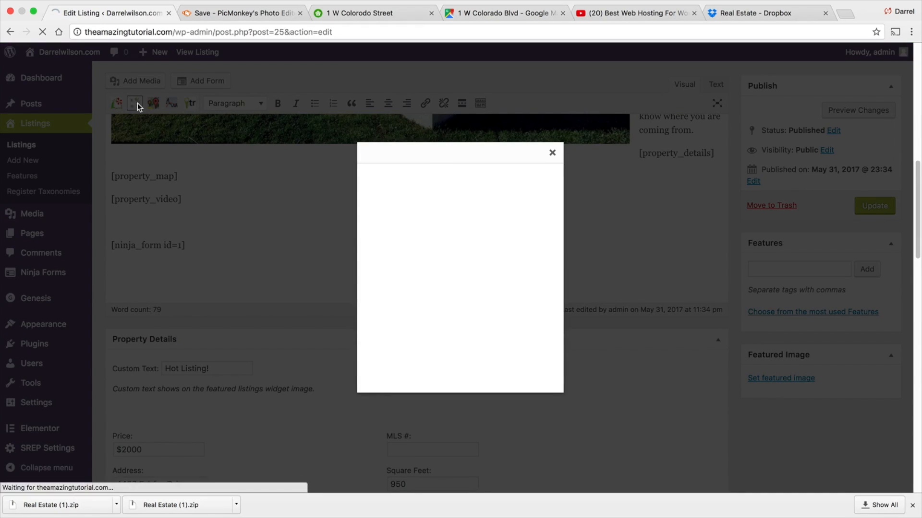
{"action": "left_click", "coordinate": [453, 260]}
{"action": "left_click", "coordinate": [458, 275]}
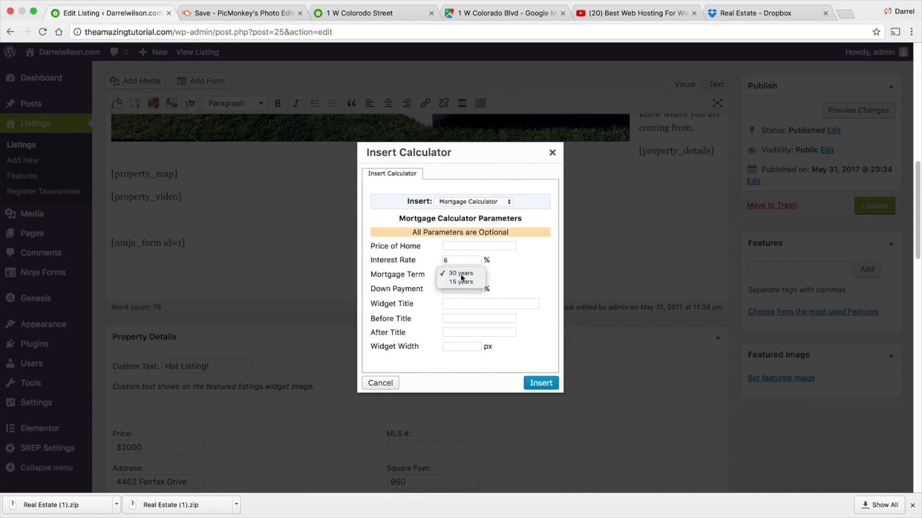
{"action": "left_click", "coordinate": [462, 276]}
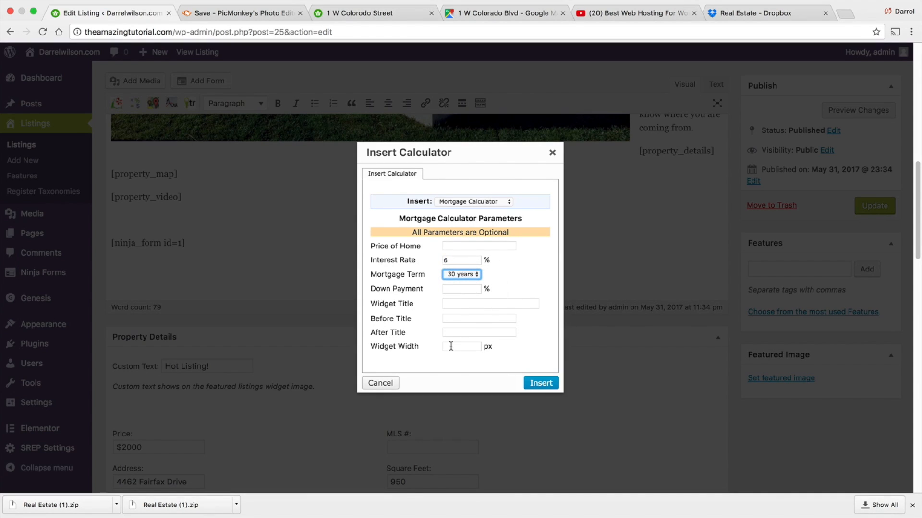
{"action": "left_click", "coordinate": [541, 383]}
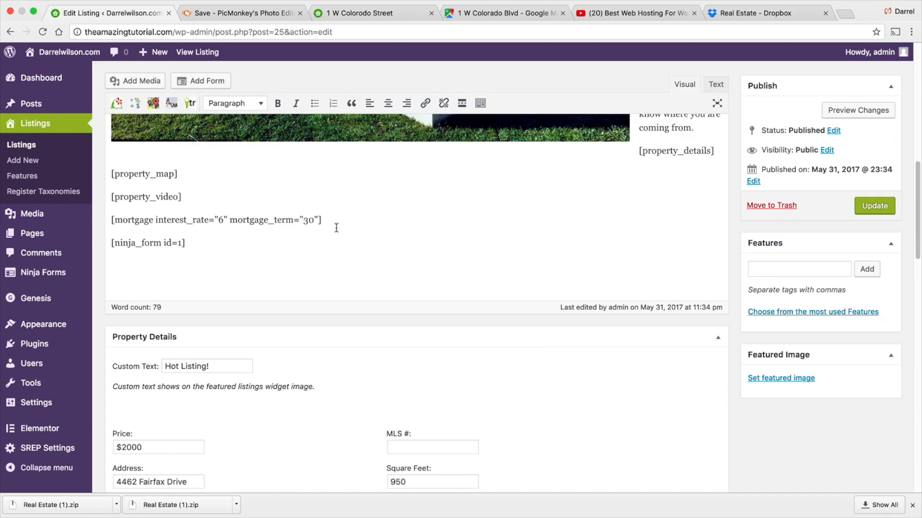
- Move the property details shortcode onto its own paragraph below the main image
{"action": "left_click_drag", "start_coordinate": [330, 218], "coordinate": [377, 216]}
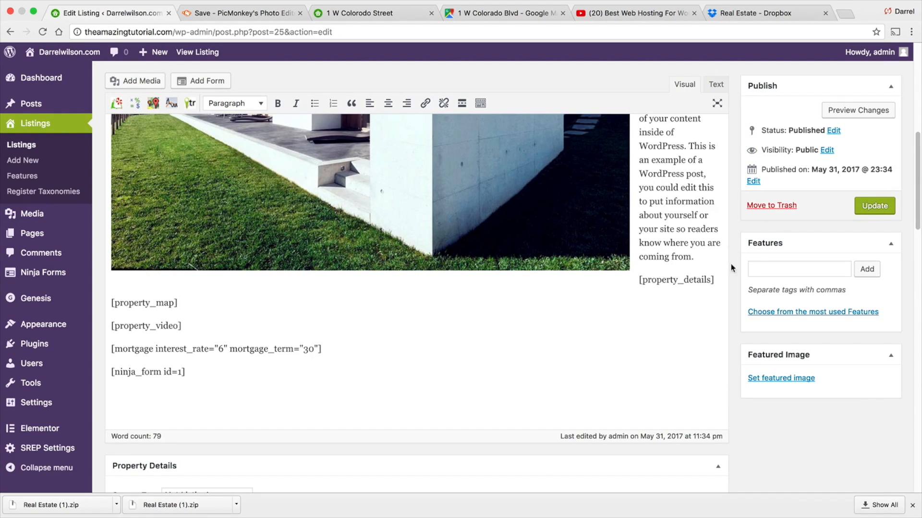
{"action": "key", "text": "Return"}
{"action": "key", "text": "Return"}
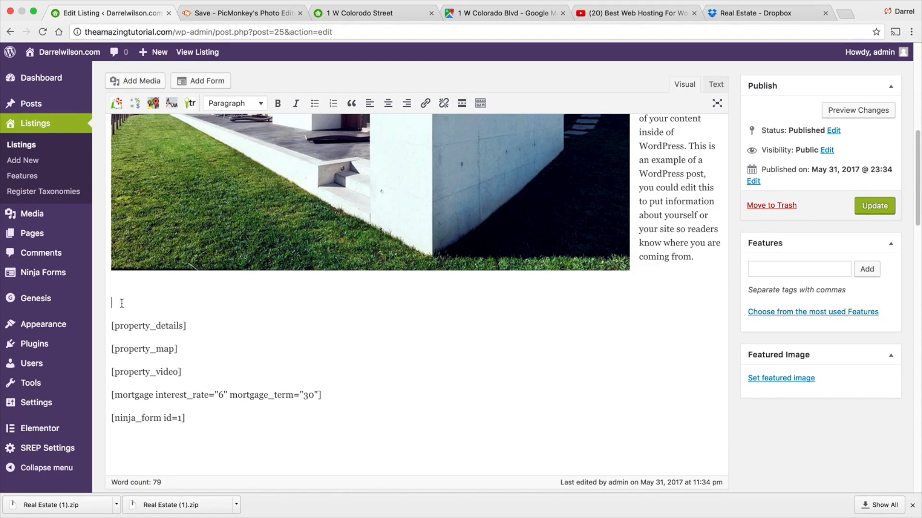
- Start a new gallery from the three modern white house images in the media library
{"action": "left_click", "coordinate": [147, 83]}
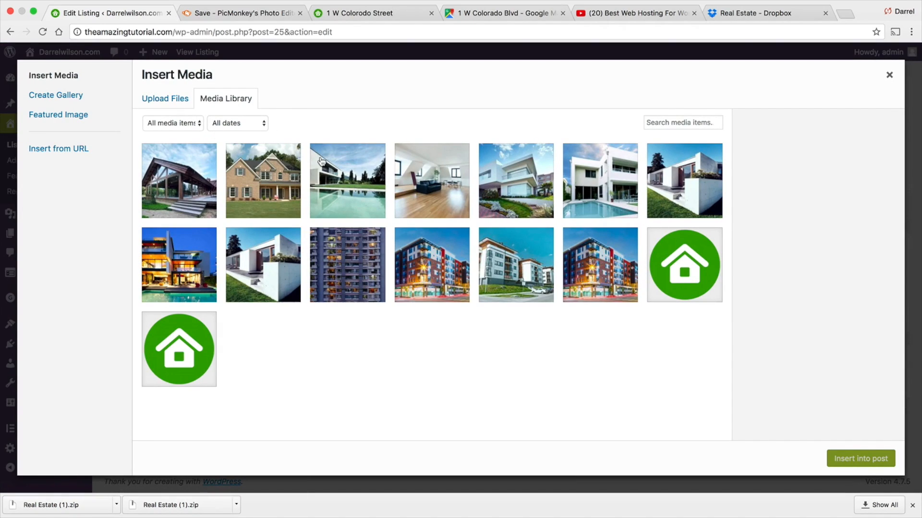
{"action": "left_click", "coordinate": [75, 101]}
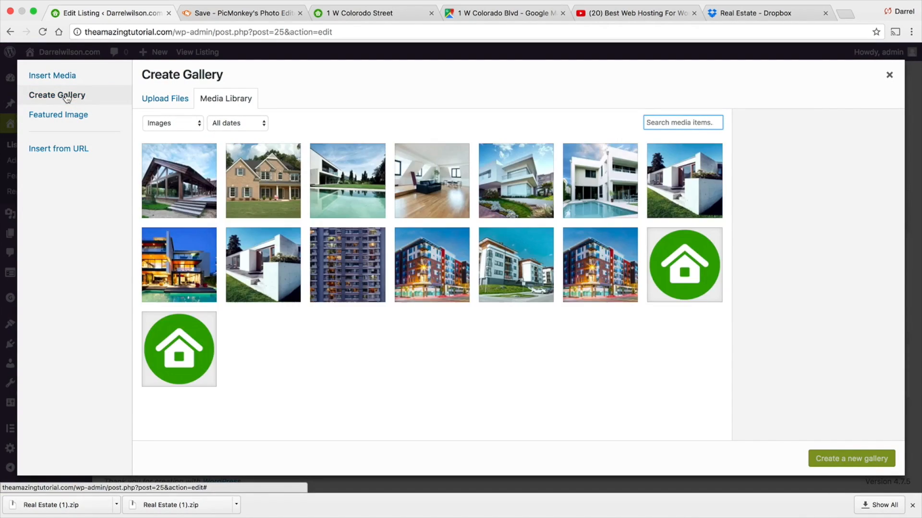
{"action": "left_click", "coordinate": [680, 181]}
{"action": "left_click", "coordinate": [609, 181]}
{"action": "left_click", "coordinate": [533, 182]}
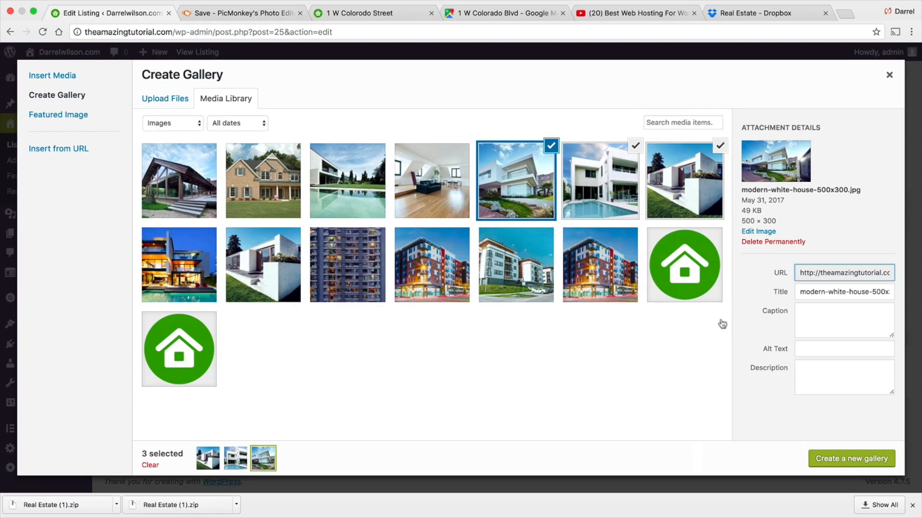
{"action": "left_click", "coordinate": [868, 460]}
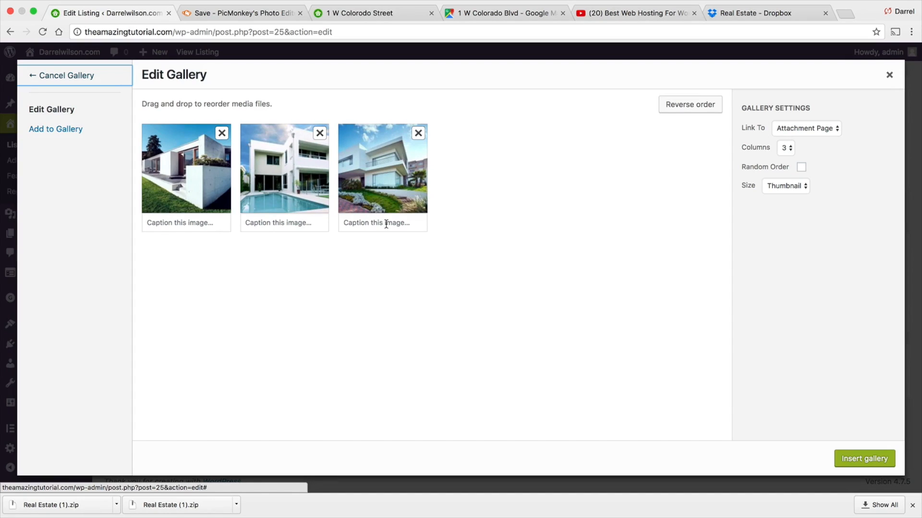
- Caption the gallery images BackYard, Front Yard and Side of the House and insert the gallery
{"action": "left_click", "coordinate": [312, 224]}
{"action": "type", "text": "Front Yard"}
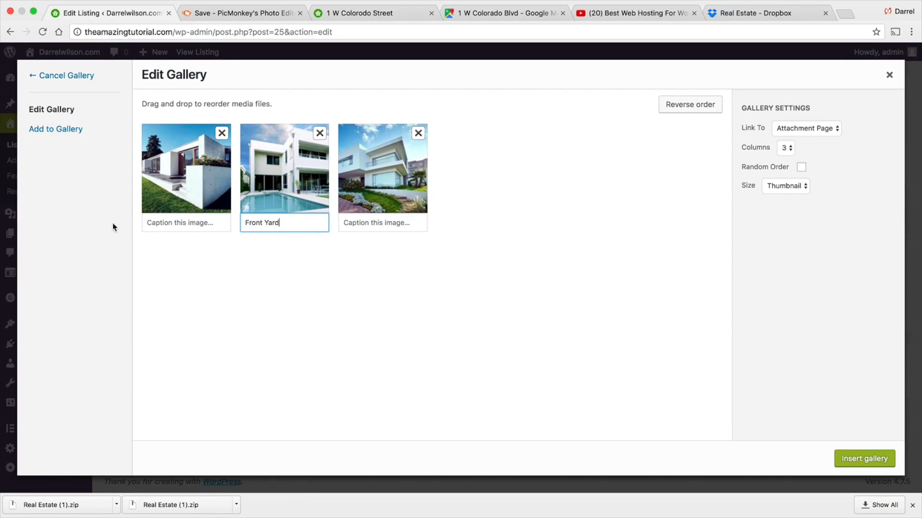
{"action": "left_click", "coordinate": [164, 224]}
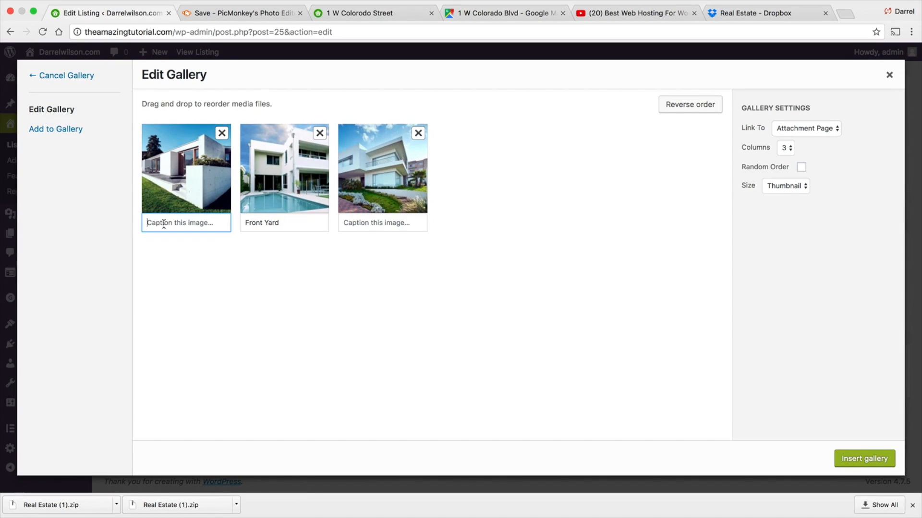
{"action": "type", "text": "BackYard"}
{"action": "left_click", "coordinate": [373, 225]}
{"action": "type", "text": "Side"}
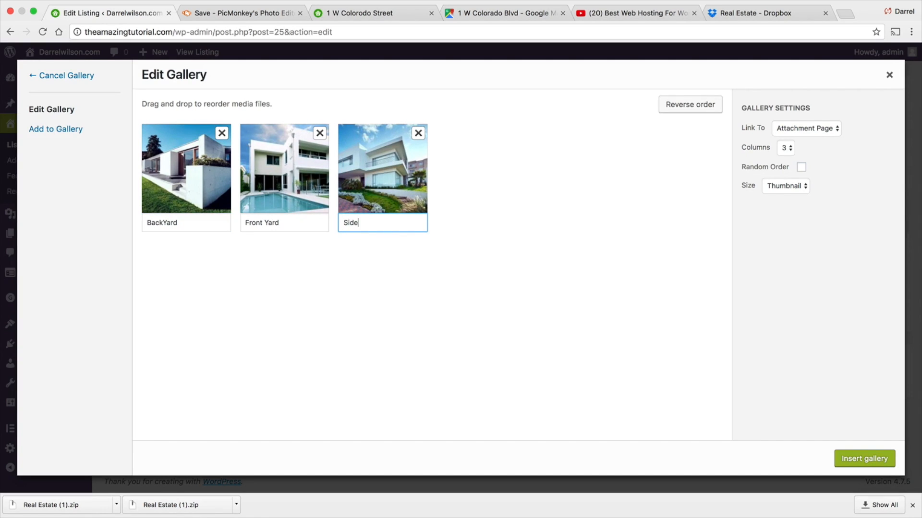
{"action": "type", "text": " of the House"}
{"action": "left_click", "coordinate": [857, 460]}
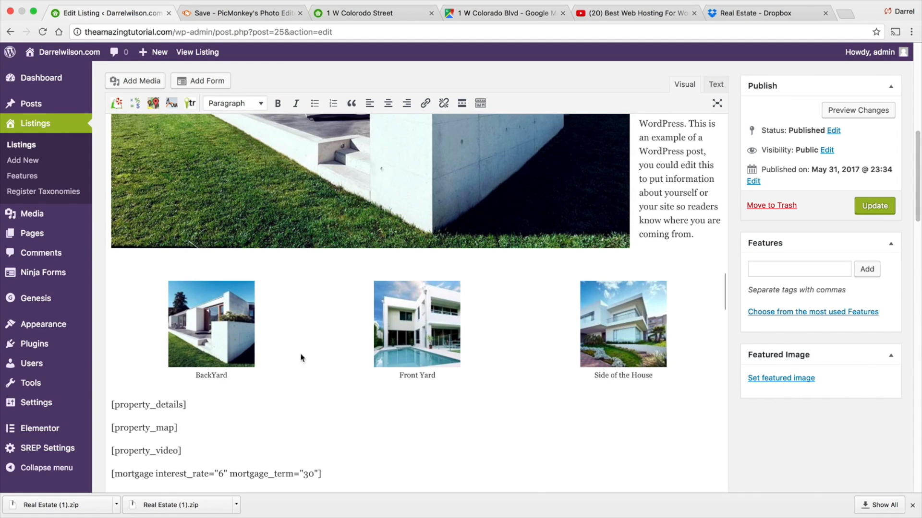
- Update the listing with the new gallery
{"action": "scroll", "coordinate": [232, 347], "scroll_direction": "down", "scroll_amount": 1}
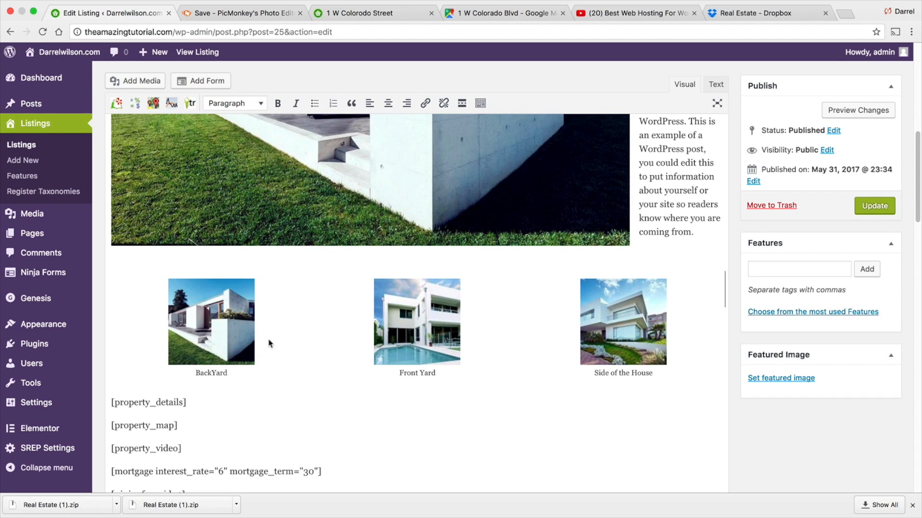
{"action": "left_click", "coordinate": [868, 206]}
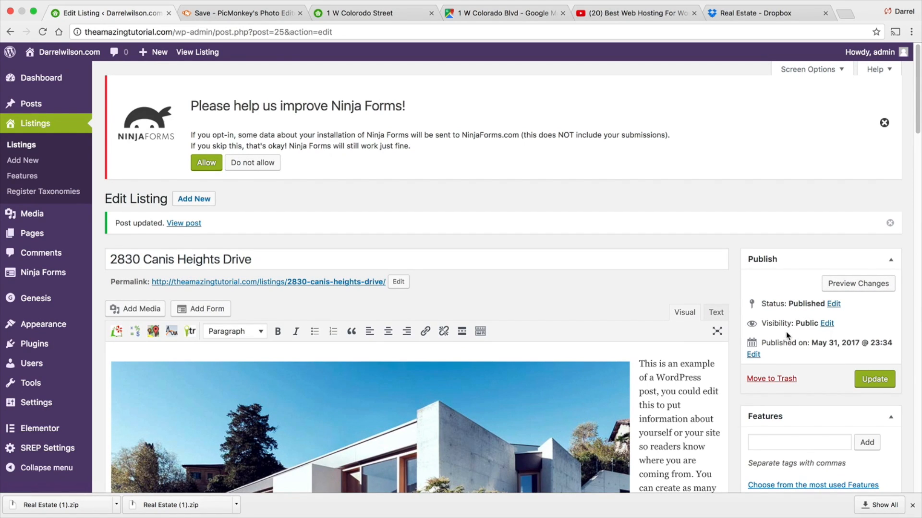
- Add the features pets allowed, pool and short term rent to the listing and update it
{"action": "scroll", "coordinate": [785, 336], "scroll_direction": "down", "scroll_amount": 2}
{"action": "left_click", "coordinate": [786, 392]}
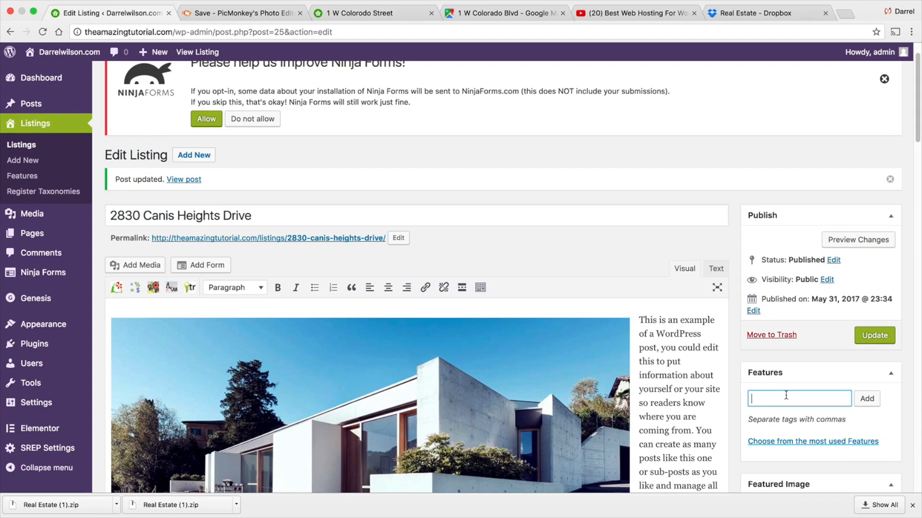
{"action": "type", "text": "paves"}
{"action": "key", "text": "BackSpace"}
{"action": "key", "text": "BackSpace"}
{"action": "key", "text": "BackSpace"}
{"action": "key", "text": "BackSpace"}
{"action": "type", "text": "ets allowed"}
{"action": "left_click", "coordinate": [872, 399]}
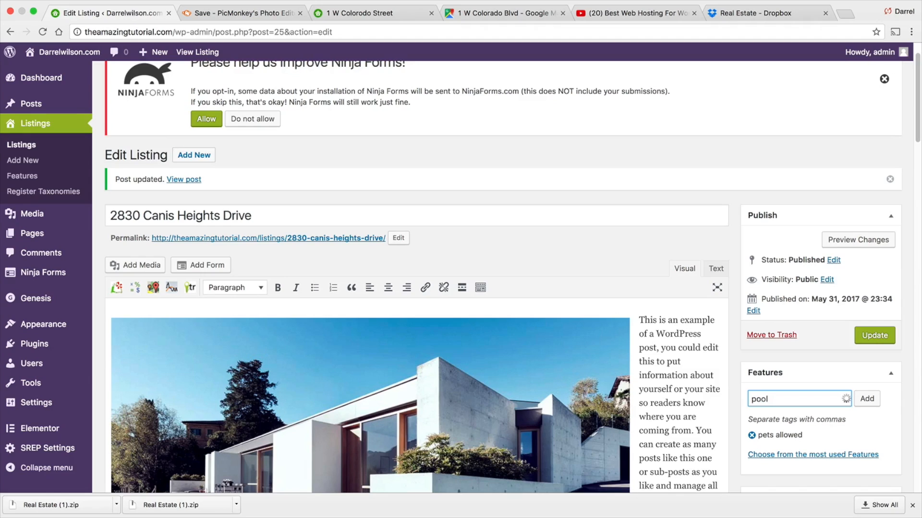
{"action": "left_click", "coordinate": [870, 401]}
{"action": "type", "text": "short term rent"}
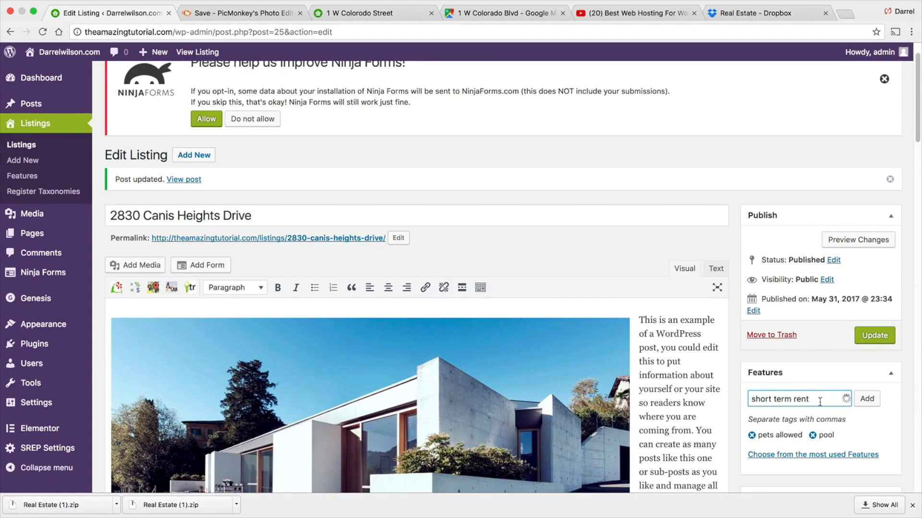
{"action": "left_click", "coordinate": [864, 399]}
{"action": "scroll", "coordinate": [835, 406], "scroll_direction": "down", "scroll_amount": 1}
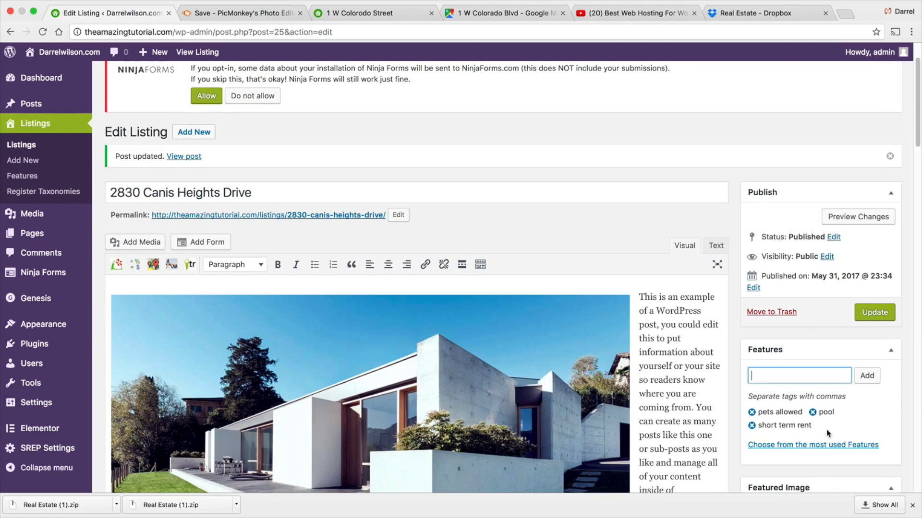
{"action": "scroll", "coordinate": [825, 418], "scroll_direction": "down", "scroll_amount": 1}
{"action": "left_click", "coordinate": [875, 283]}
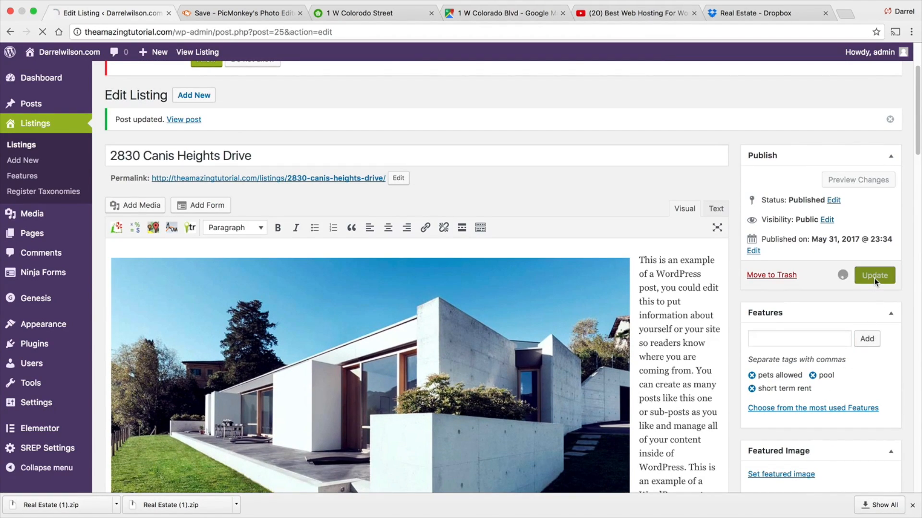
- Set the 500x300 concrete house image from the media library as the listing's featured image
{"action": "scroll", "coordinate": [846, 331], "scroll_direction": "down", "scroll_amount": 5}
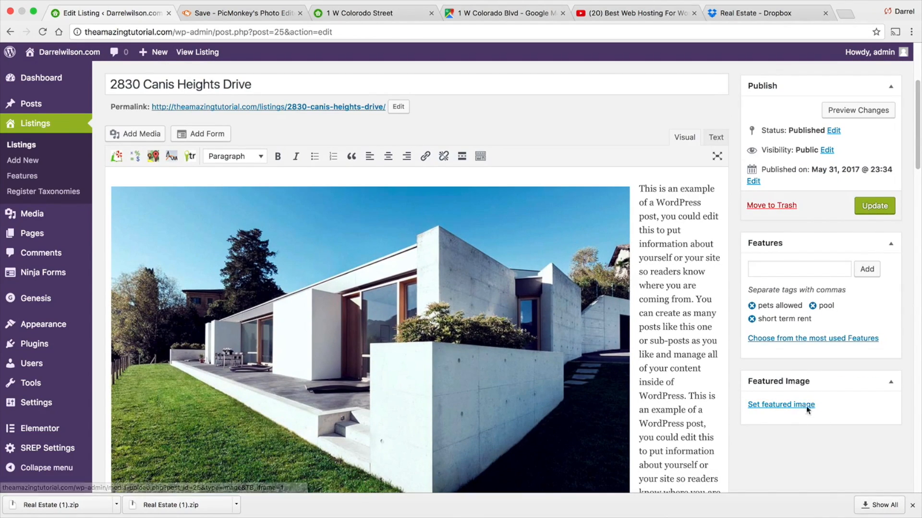
{"action": "left_click", "coordinate": [780, 406]}
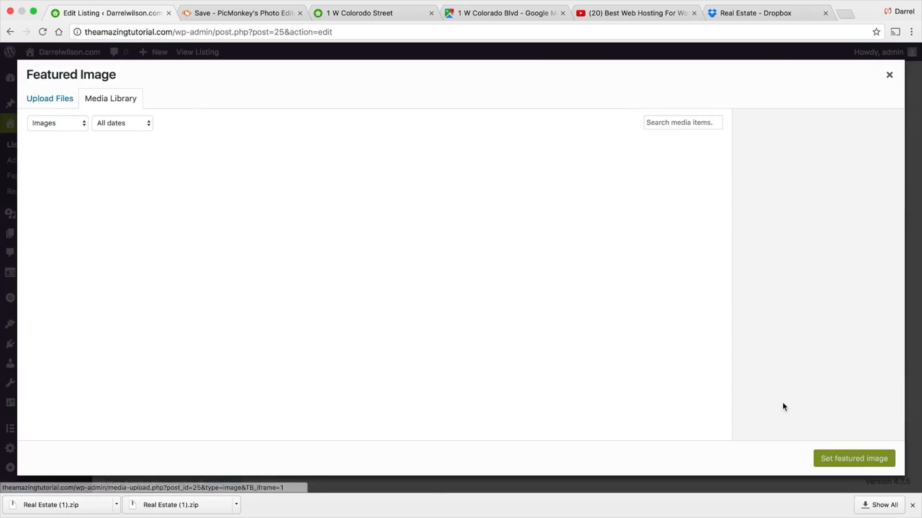
{"action": "left_click", "coordinate": [595, 195]}
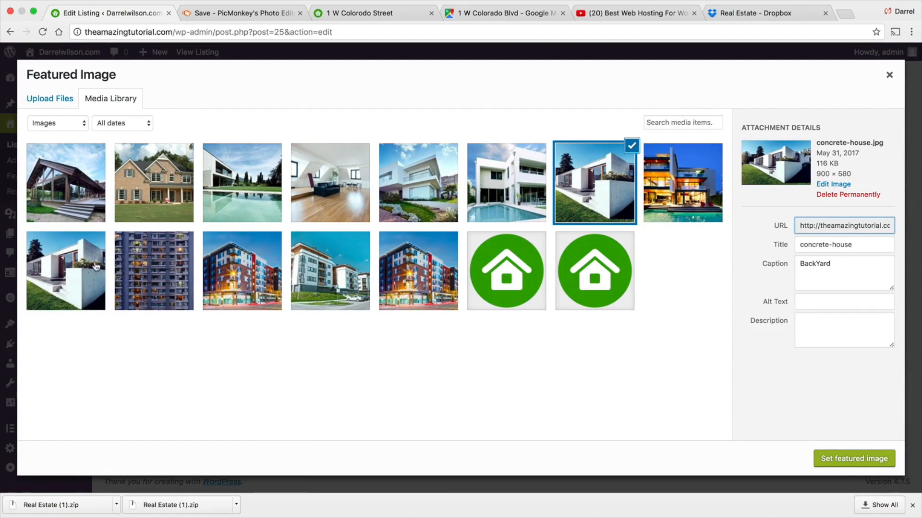
{"action": "left_click", "coordinate": [76, 270]}
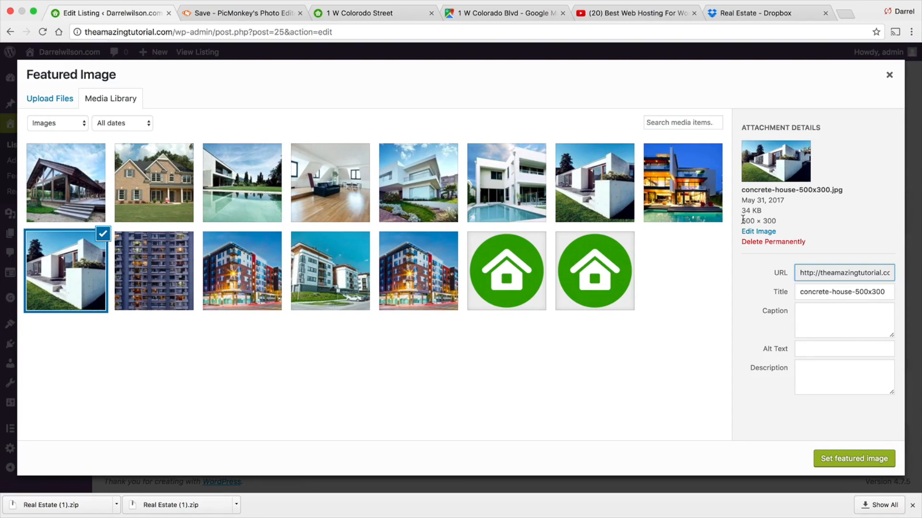
{"action": "left_click_drag", "start_coordinate": [743, 221], "coordinate": [777, 221]}
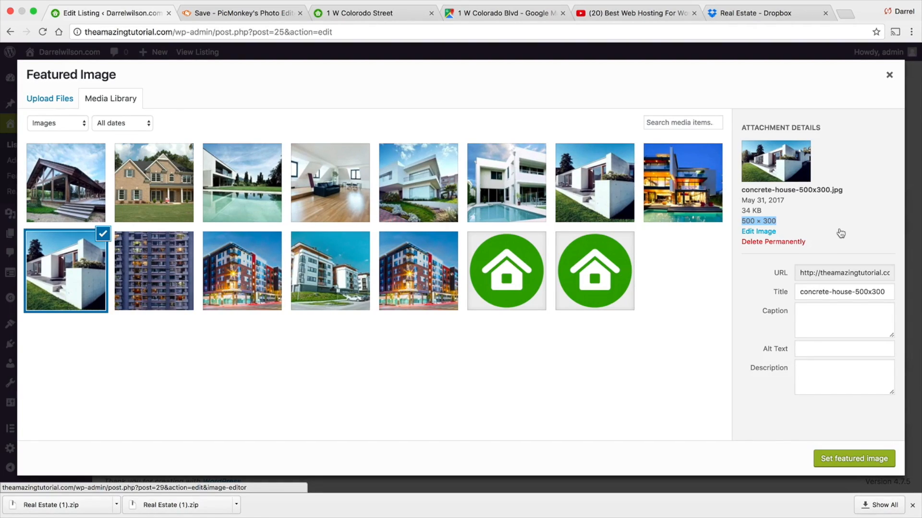
{"action": "left_click", "coordinate": [875, 459]}
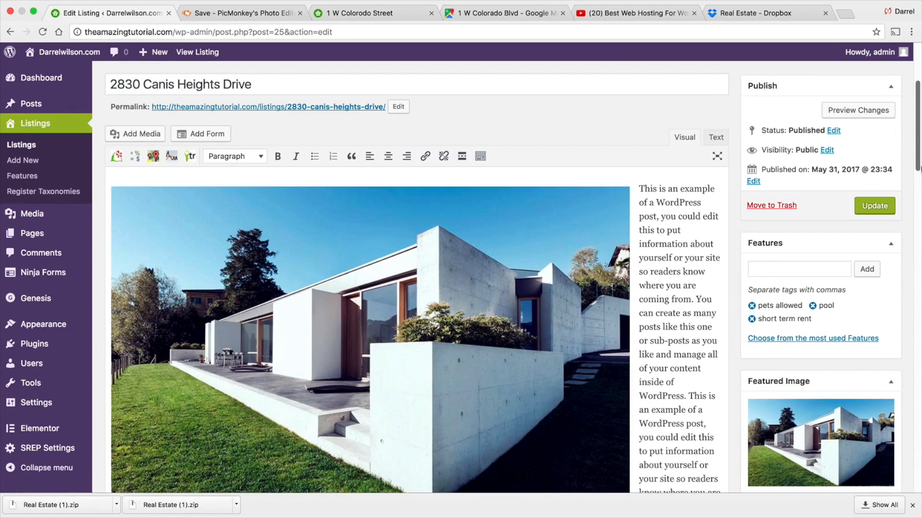
- Update the listing and open the published listing page on the site
{"action": "left_click_drag", "start_coordinate": [920, 150], "coordinate": [918, 118]}
{"action": "left_click", "coordinate": [883, 367]}
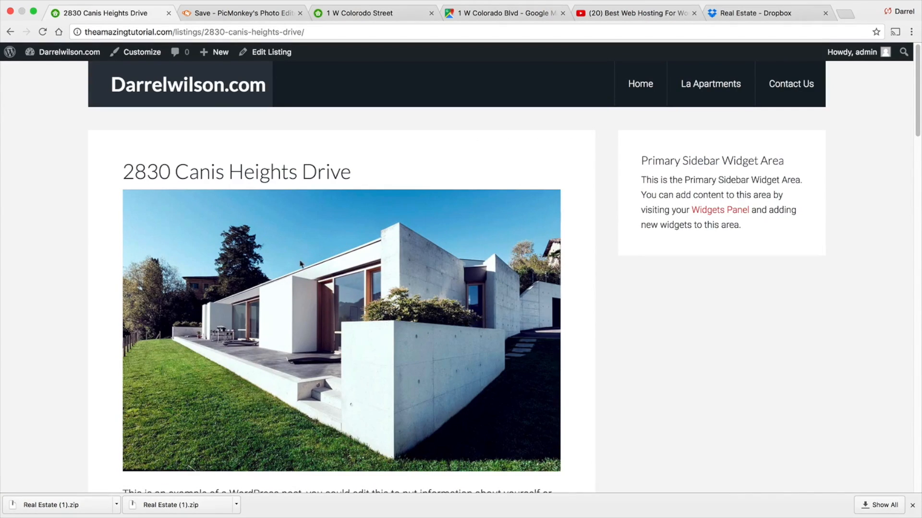
{"action": "left_click_drag", "start_coordinate": [354, 175], "coordinate": [107, 172]}
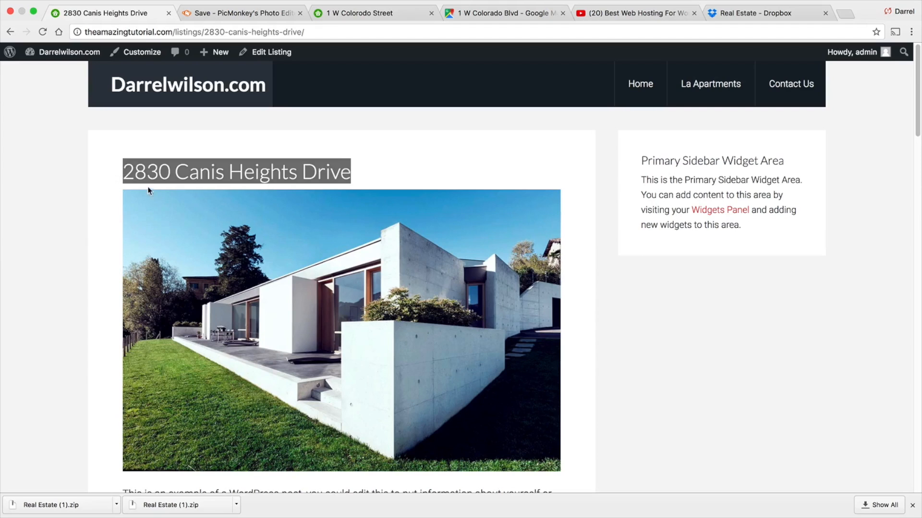
{"action": "left_click", "coordinate": [87, 196]}
{"action": "scroll", "coordinate": [86, 195], "scroll_direction": "down", "scroll_amount": 3}
{"action": "scroll", "coordinate": [329, 265], "scroll_direction": "down", "scroll_amount": 3}
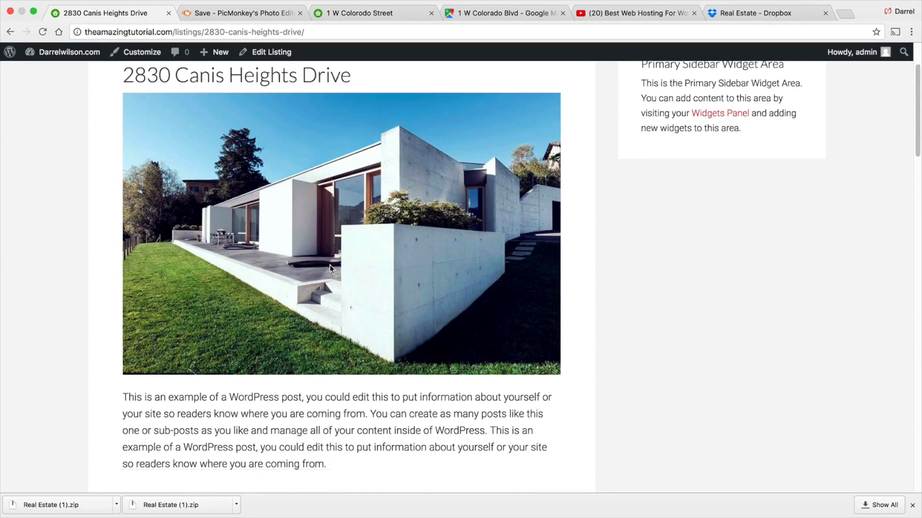
{"action": "scroll", "coordinate": [348, 367], "scroll_direction": "down", "scroll_amount": 3}
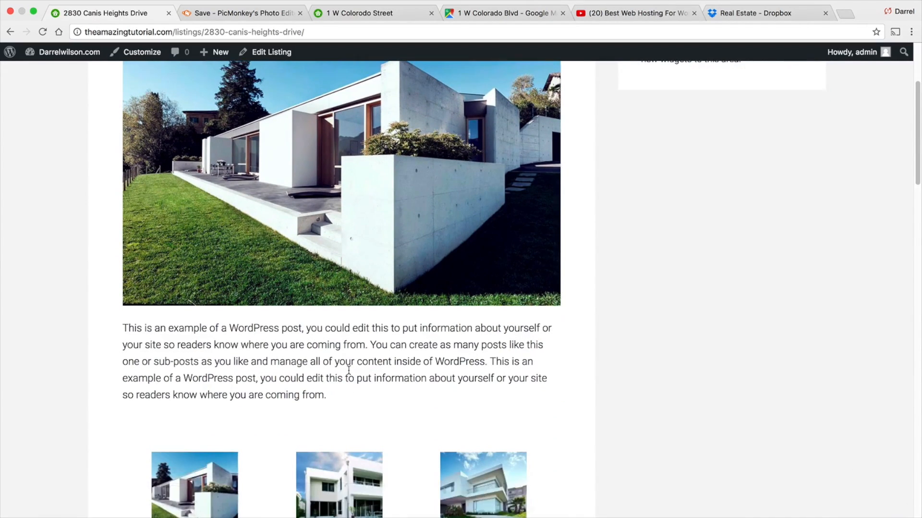
{"action": "scroll", "coordinate": [331, 317], "scroll_direction": "down", "scroll_amount": 4}
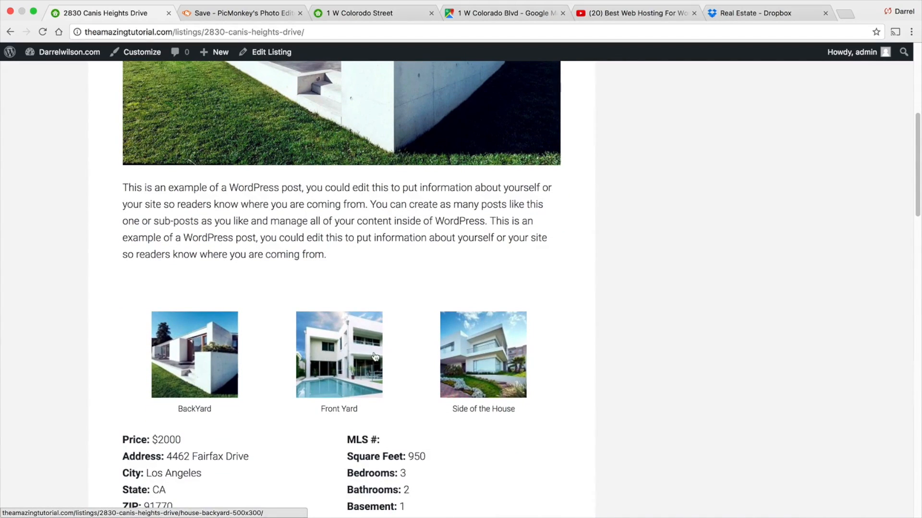
{"action": "scroll", "coordinate": [336, 336], "scroll_direction": "down", "scroll_amount": 4}
- Browse the listing page's gallery lightbox, property details, map, video, mortgage calculator and contact form
{"action": "left_click", "coordinate": [215, 246]}
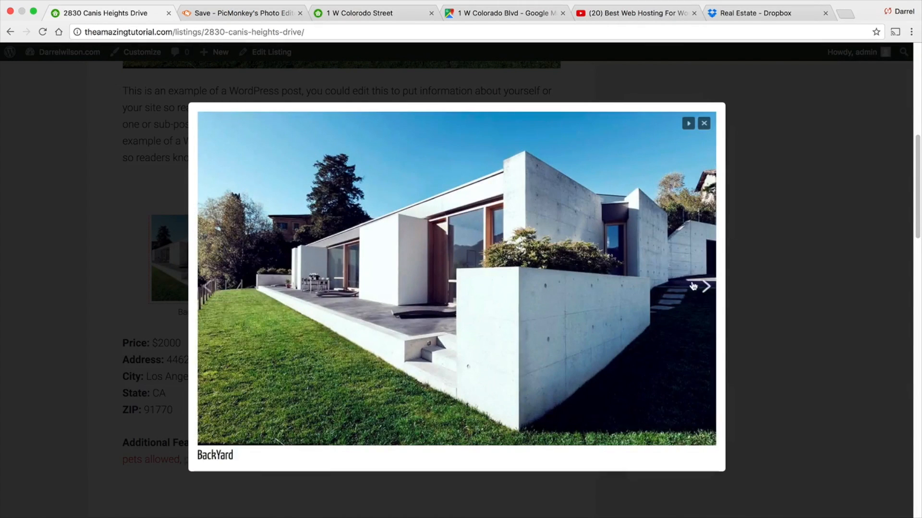
{"action": "left_click", "coordinate": [699, 284]}
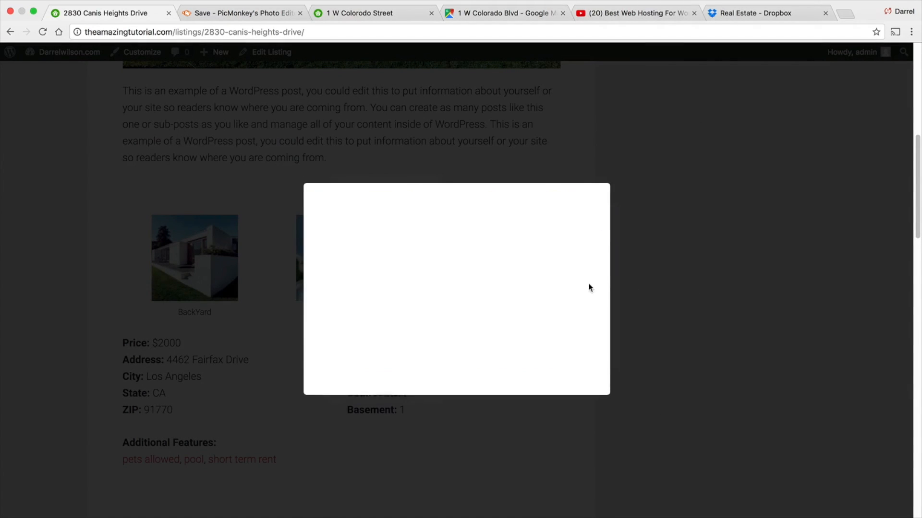
{"action": "left_click", "coordinate": [585, 203]}
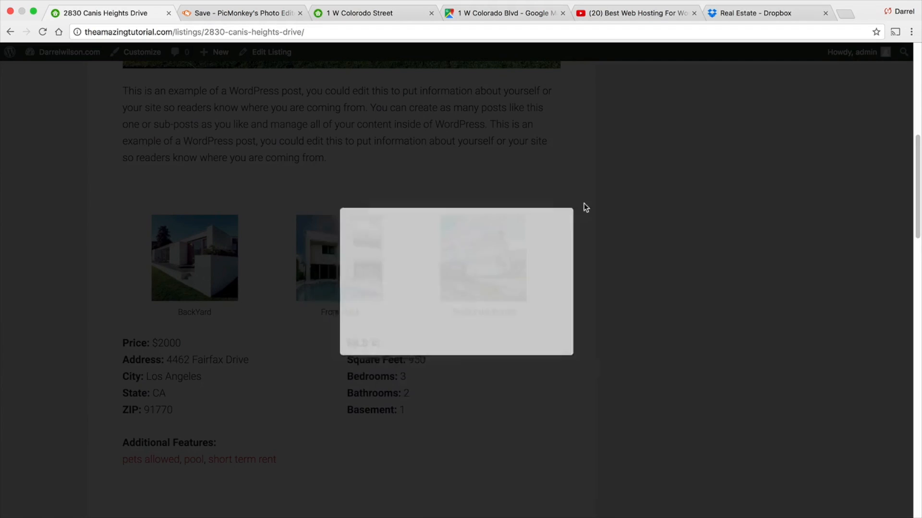
{"action": "scroll", "coordinate": [308, 241], "scroll_direction": "down", "scroll_amount": 3}
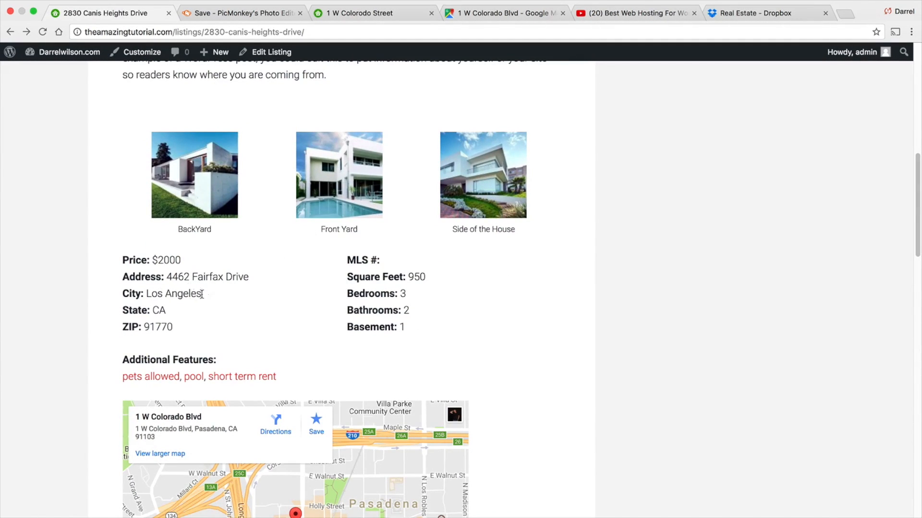
{"action": "left_click_drag", "start_coordinate": [447, 274], "coordinate": [343, 274]}
{"action": "left_click", "coordinate": [377, 298]}
{"action": "scroll", "coordinate": [471, 309], "scroll_direction": "down", "scroll_amount": 5}
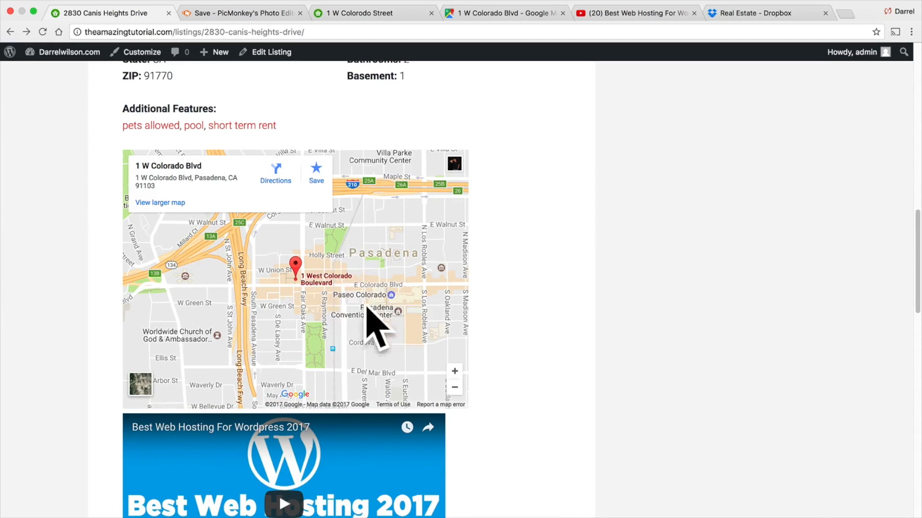
{"action": "scroll", "coordinate": [518, 314], "scroll_direction": "down", "scroll_amount": 3}
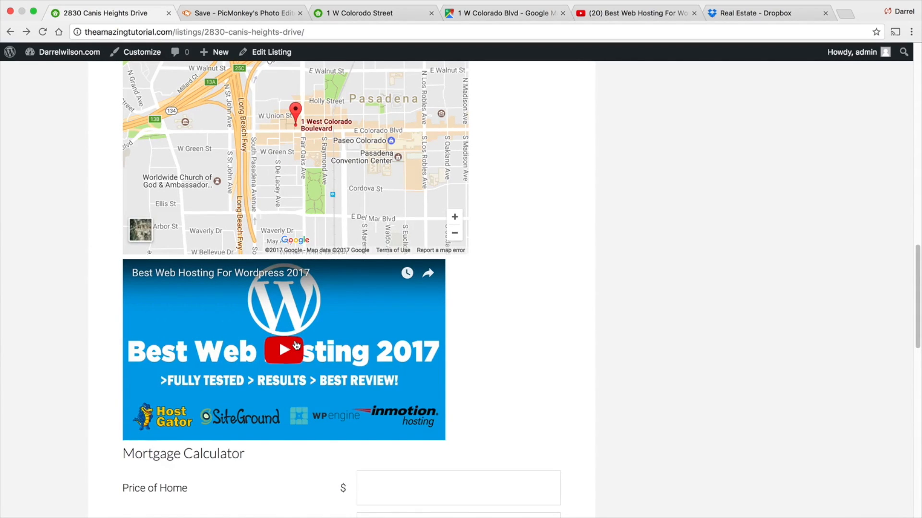
{"action": "scroll", "coordinate": [298, 347], "scroll_direction": "down", "scroll_amount": 5}
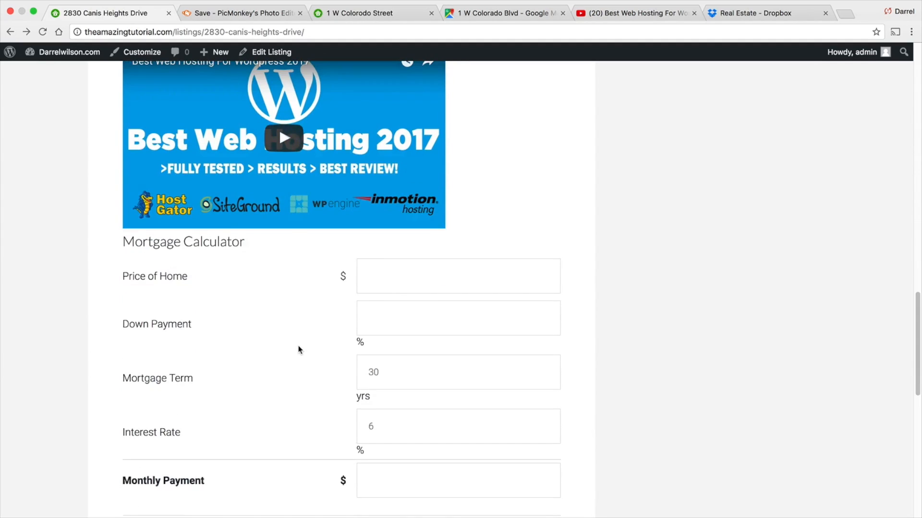
{"action": "scroll", "coordinate": [417, 345], "scroll_direction": "down", "scroll_amount": 3}
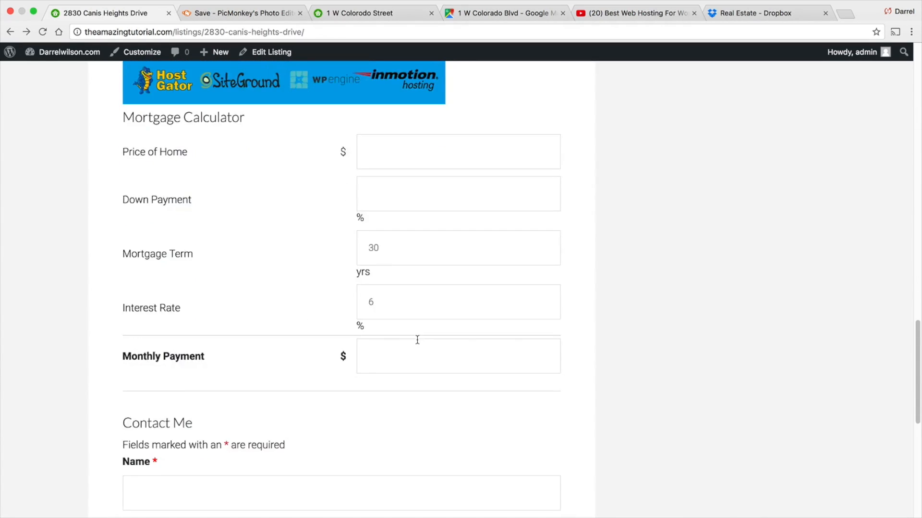
{"action": "scroll", "coordinate": [417, 340], "scroll_direction": "down", "scroll_amount": 4}
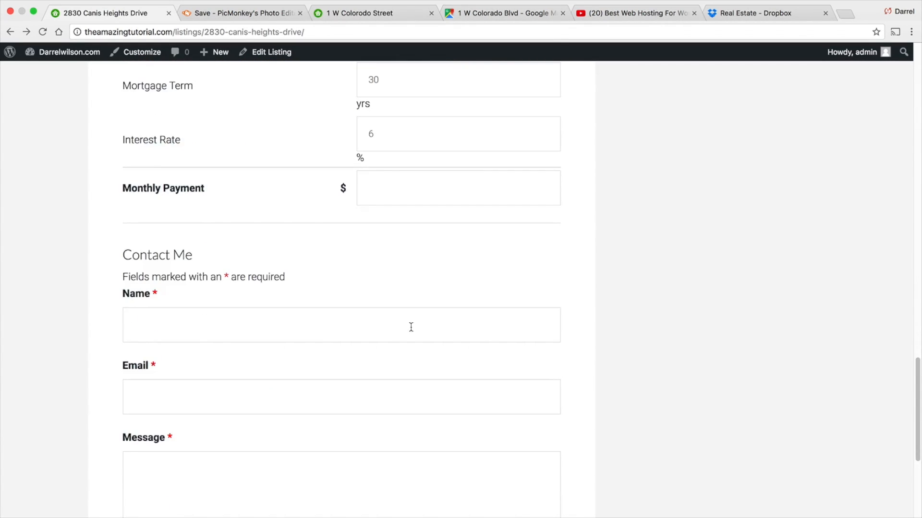
{"action": "scroll", "coordinate": [300, 295], "scroll_direction": "down", "scroll_amount": 1}
{"action": "left_click", "coordinate": [250, 291]}
{"action": "left_click", "coordinate": [250, 361]}
{"action": "left_click", "coordinate": [249, 444]}
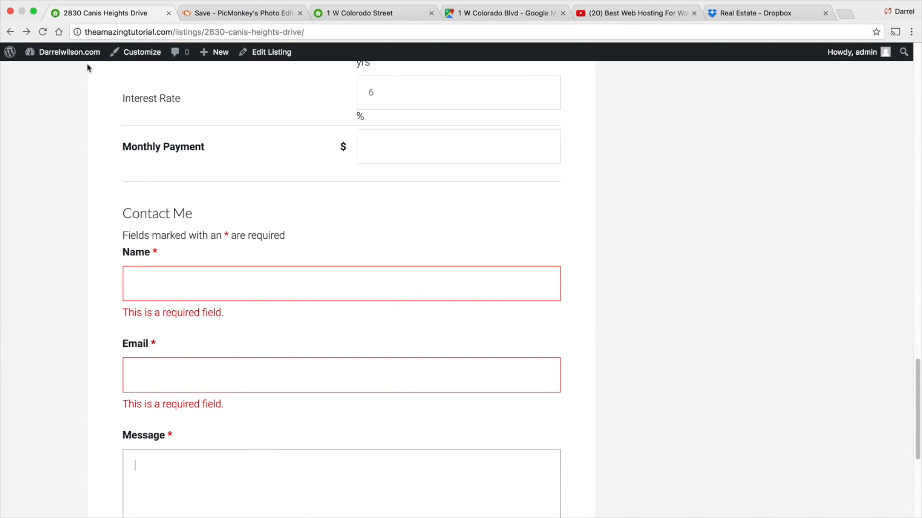
- Examine the admin e-mail address in General Settings and the site's front page
{"action": "mouse_move", "coordinate": [83, 58]}
{"action": "left_click", "coordinate": [66, 76]}
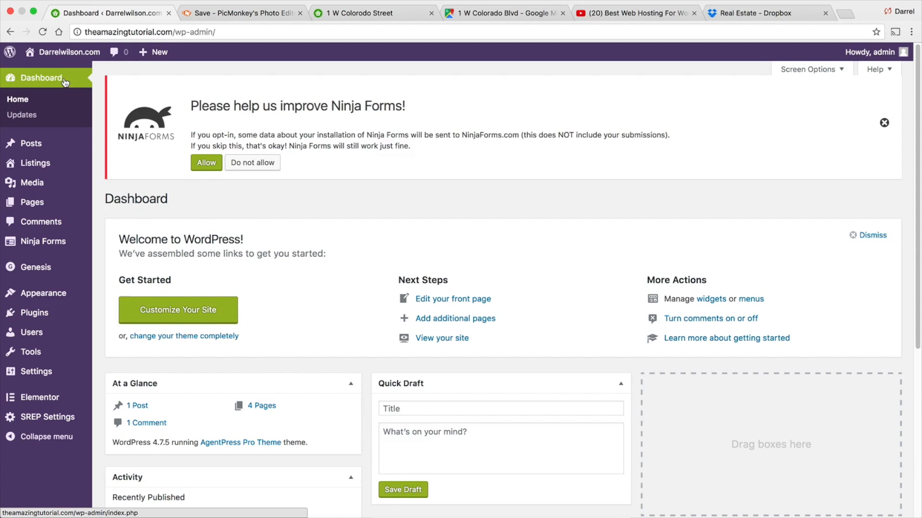
{"action": "left_click", "coordinate": [63, 371]}
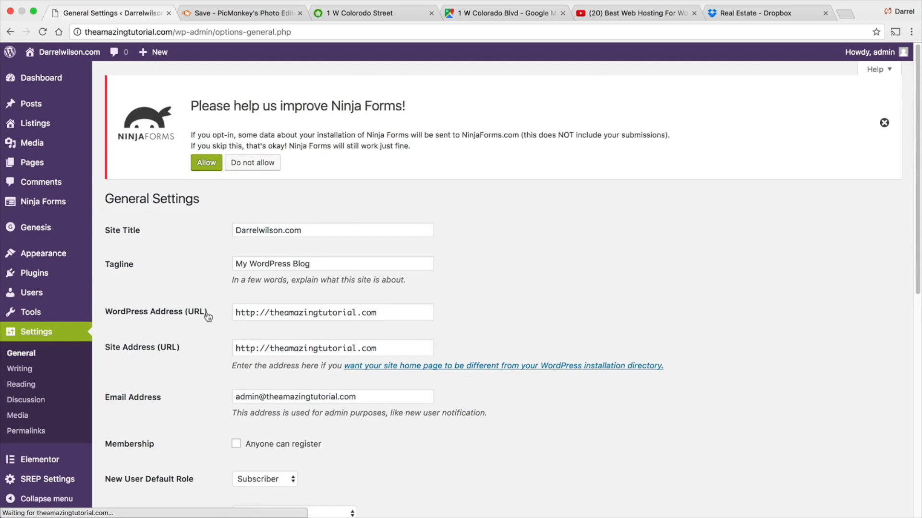
{"action": "left_click_drag", "start_coordinate": [375, 402], "coordinate": [173, 404]}
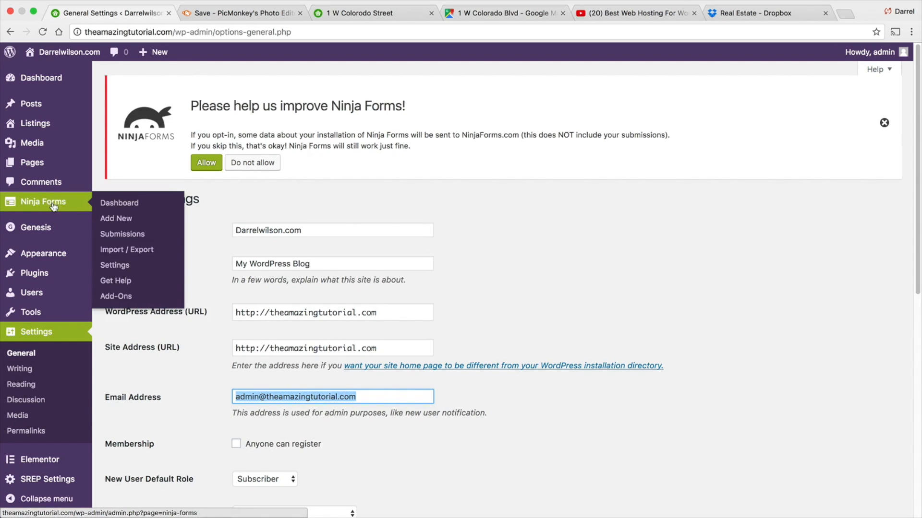
{"action": "mouse_move", "coordinate": [82, 202]}
{"action": "mouse_move", "coordinate": [48, 174]}
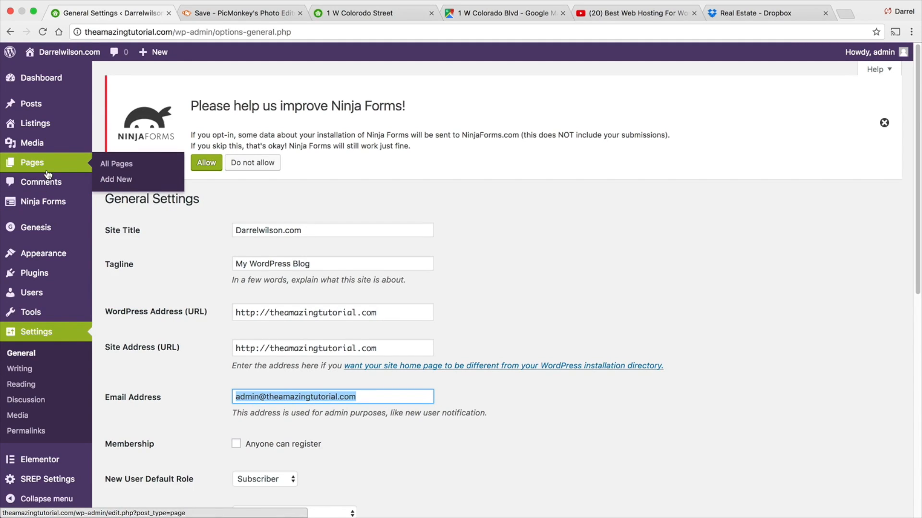
{"action": "mouse_move", "coordinate": [57, 53]}
{"action": "left_click", "coordinate": [58, 70]}
{"action": "scroll", "coordinate": [325, 298], "scroll_direction": "down", "scroll_amount": 4}
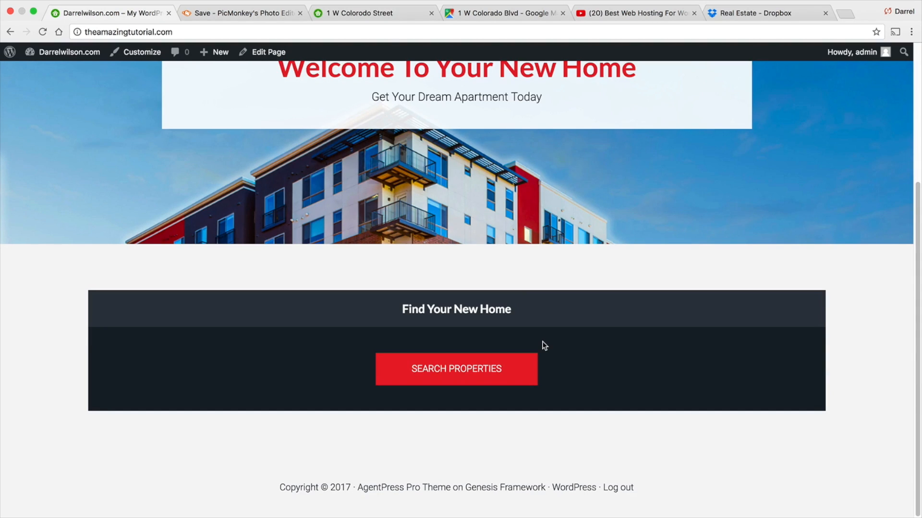
{"action": "mouse_move", "coordinate": [59, 51]}
{"action": "left_click", "coordinate": [59, 73]}
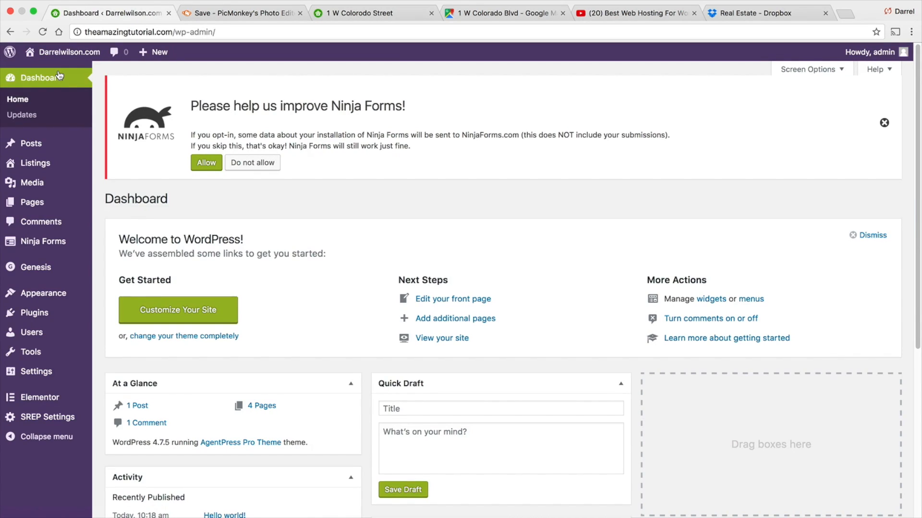
- Register a new listing taxonomy with Apartments as its ID, plural name and singular name
{"action": "mouse_move", "coordinate": [56, 166]}
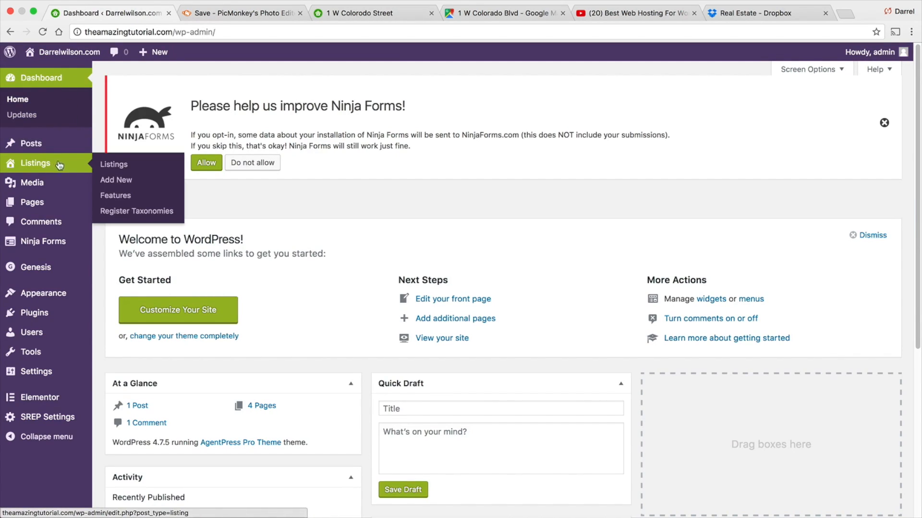
{"action": "left_click", "coordinate": [144, 215]}
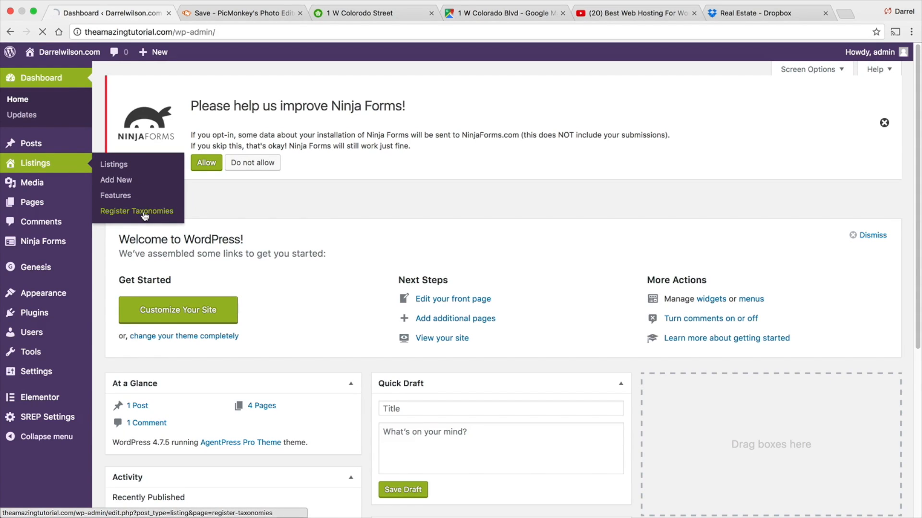
{"action": "left_click", "coordinate": [253, 258]}
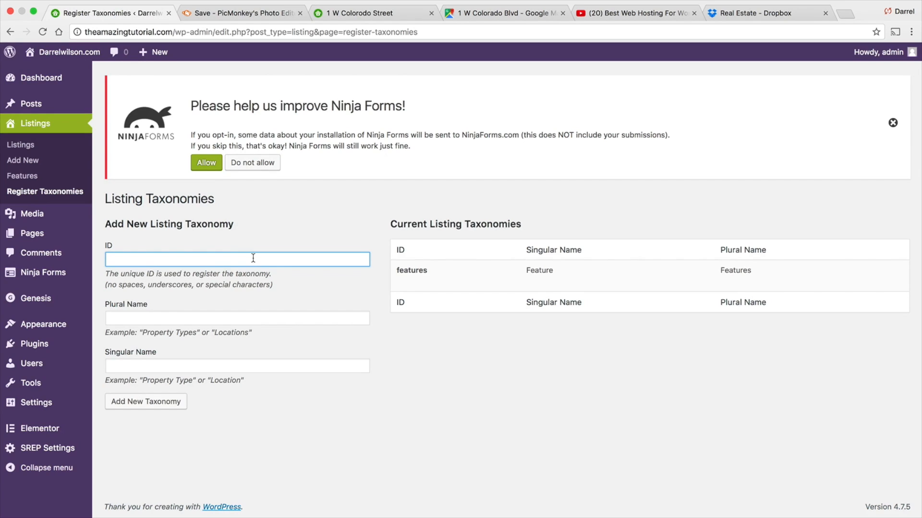
{"action": "type", "text": "Apartments"}
{"action": "double_click", "coordinate": [159, 259]}
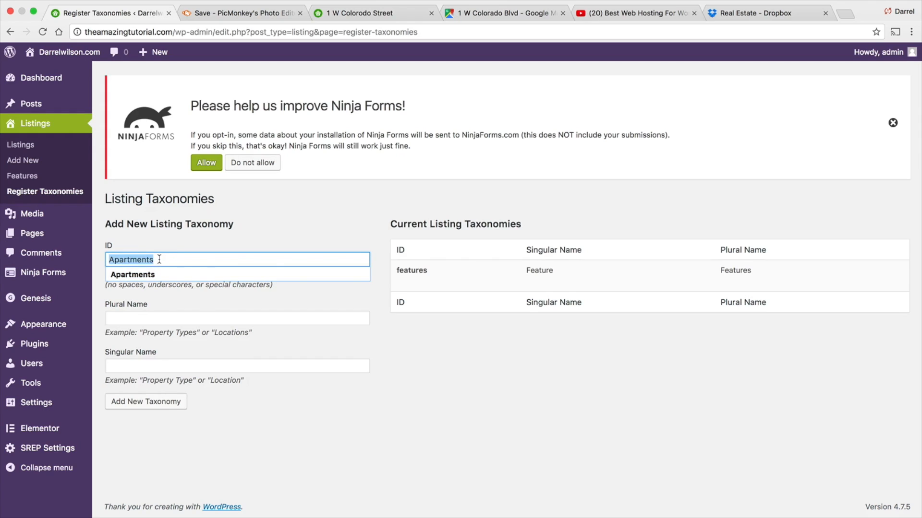
{"action": "right_click", "coordinate": [130, 260]}
{"action": "left_click", "coordinate": [158, 322]}
{"action": "right_click", "coordinate": [128, 317]}
{"action": "left_click", "coordinate": [155, 373]}
{"action": "right_click", "coordinate": [147, 365]}
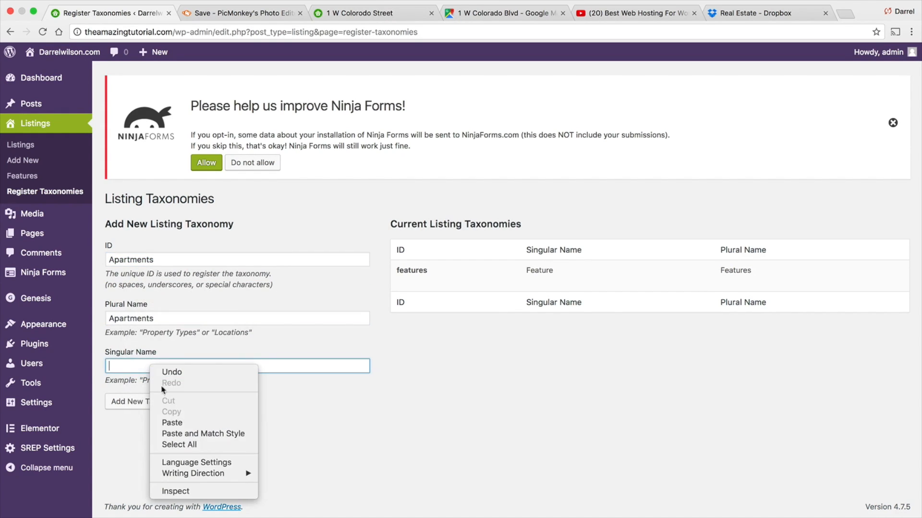
{"action": "left_click", "coordinate": [174, 421]}
{"action": "left_click", "coordinate": [165, 406]}
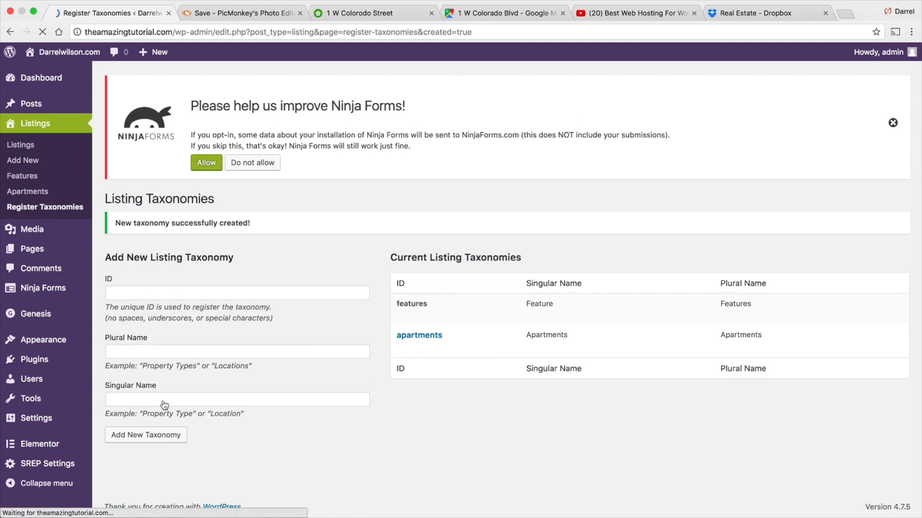
- Register a new listing taxonomy with Prices as its ID, plural name and singular name
{"action": "left_click", "coordinate": [164, 292]}
{"action": "type", "text": "Prices"}
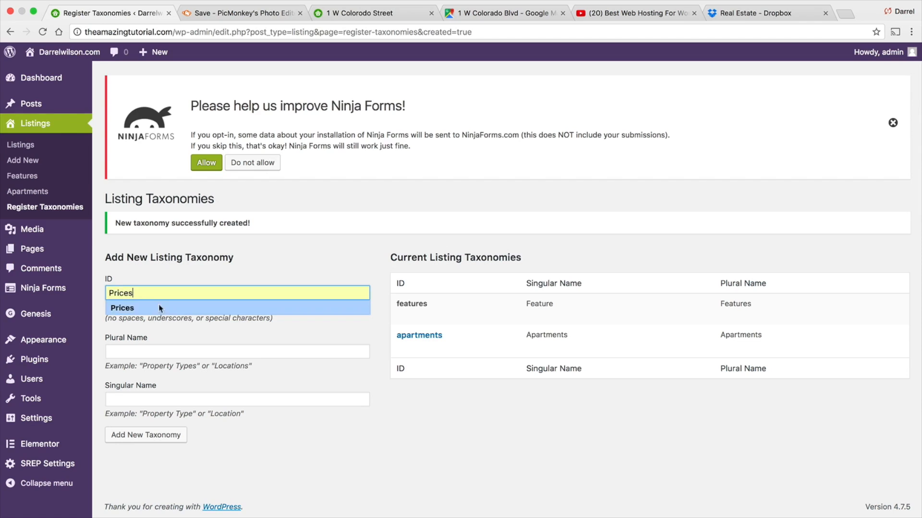
{"action": "left_click", "coordinate": [156, 351]}
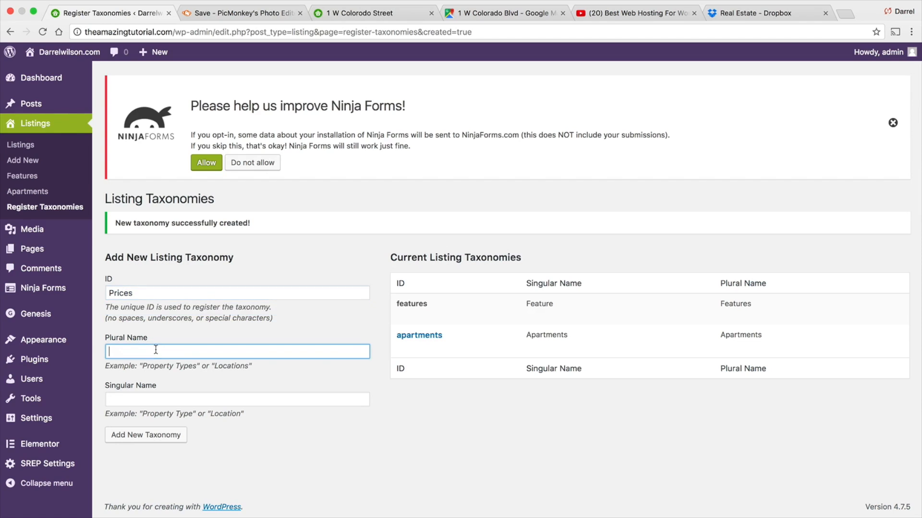
{"action": "type", "text": "Prices"}
{"action": "key", "text": "Tab"}
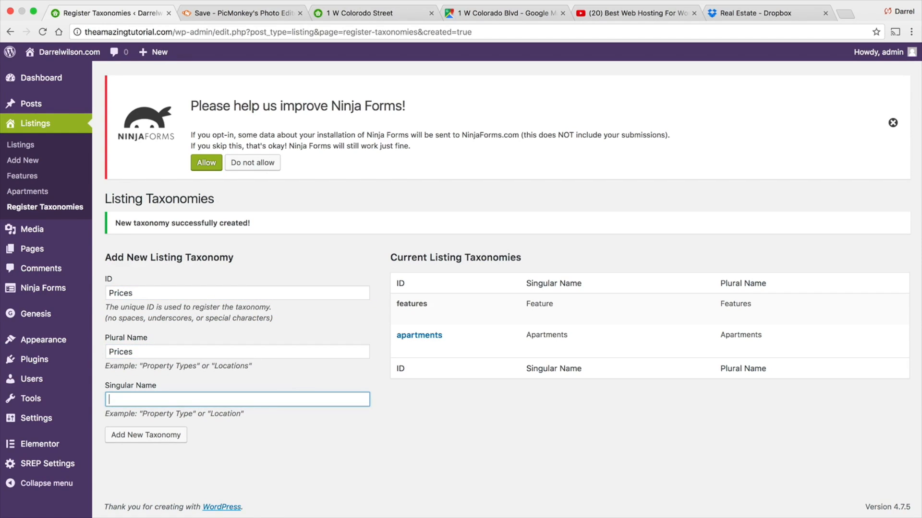
{"action": "type", "text": "Prices"}
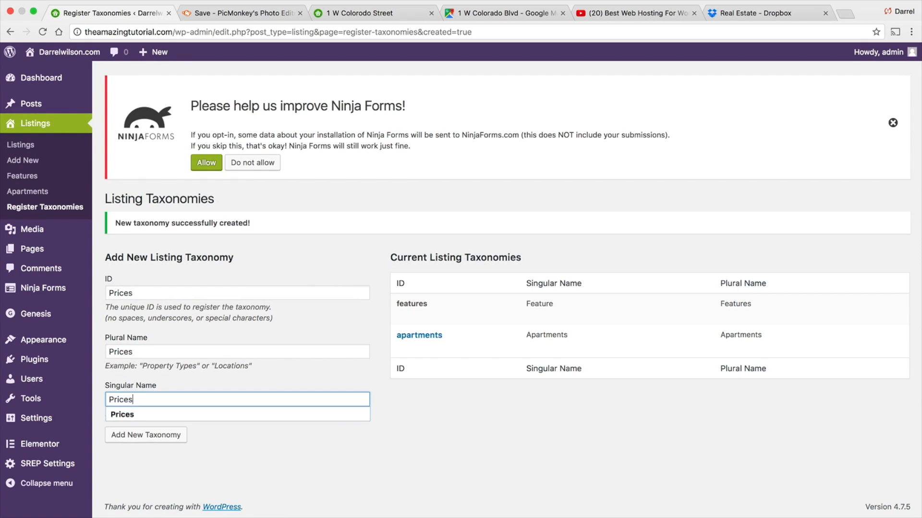
{"action": "left_click", "coordinate": [158, 436]}
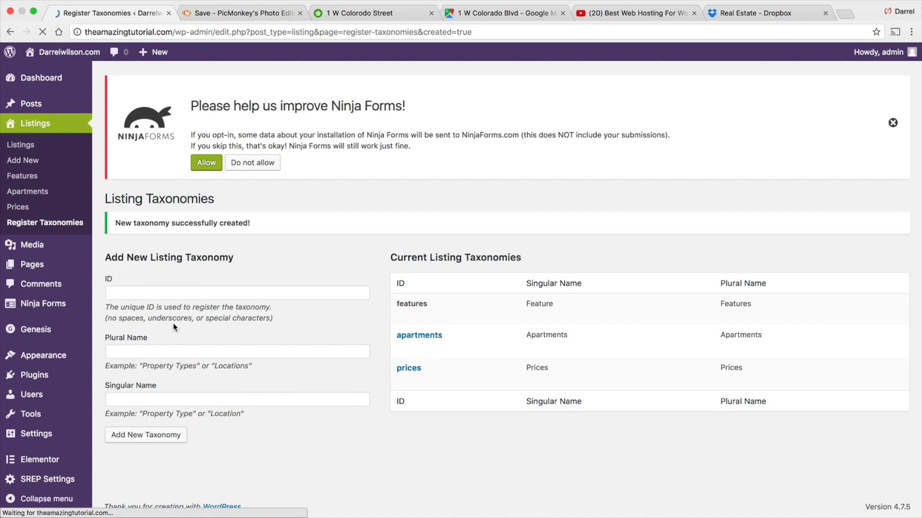
- Register a new listing taxonomy with City as its ID, plural name and singular name
{"action": "left_click", "coordinate": [175, 293]}
{"action": "type", "text": "City"}
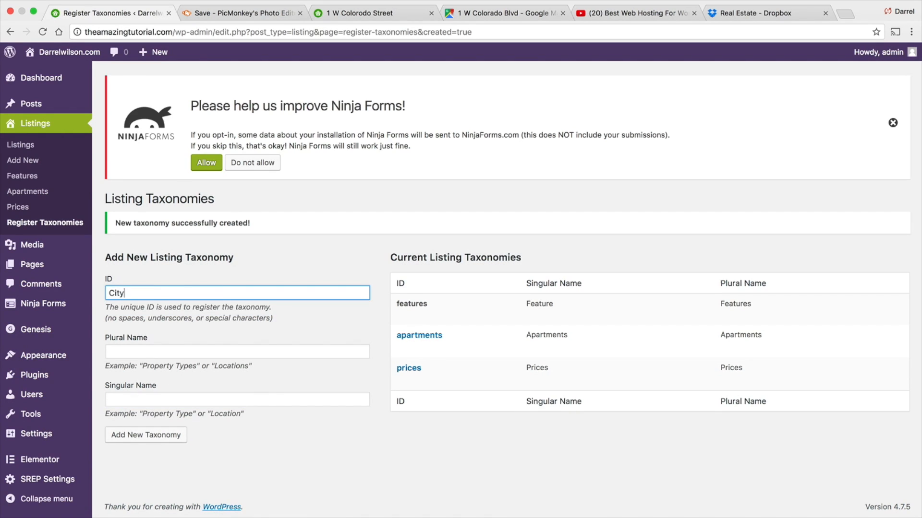
{"action": "key", "text": "Tab"}
{"action": "type", "text": "City"}
{"action": "key", "text": "Tab"}
{"action": "type", "text": "Cit"}
{"action": "left_click", "coordinate": [159, 434]}
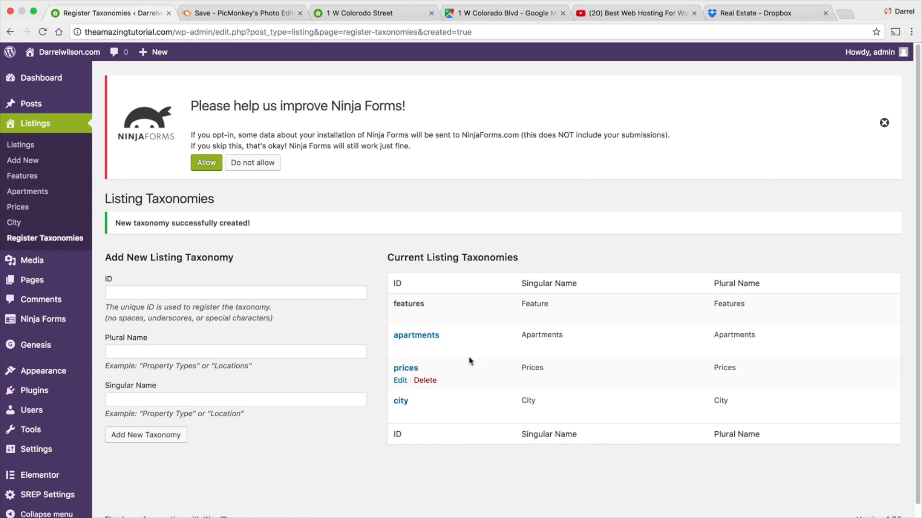
- Add an Apartments term named 1 BedRoom with the slug 1-Bedroom
{"action": "left_click", "coordinate": [46, 193]}
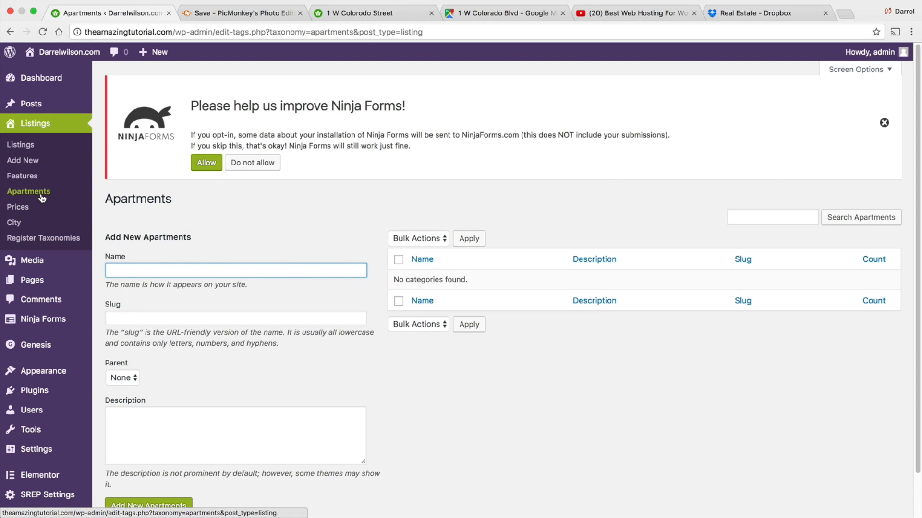
{"action": "type", "text": "1 BedRoom"}
{"action": "key", "text": "Tab"}
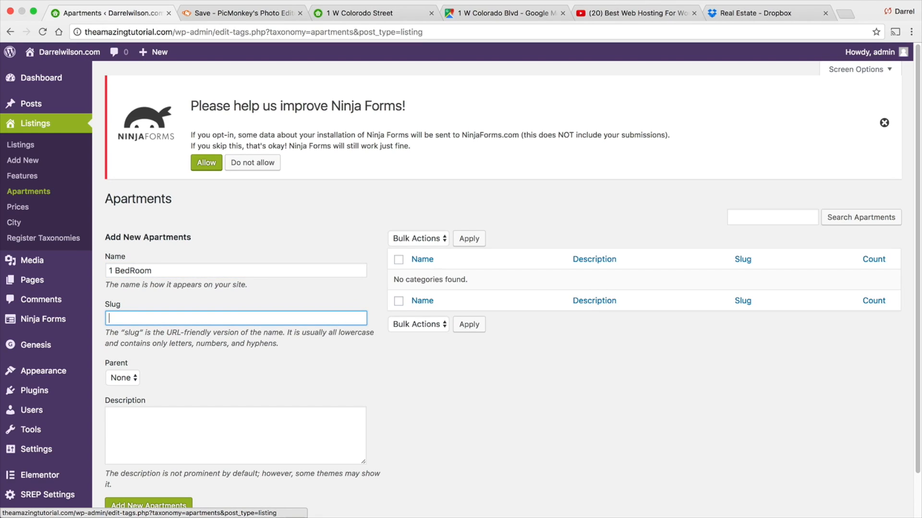
{"action": "type", "text": "1-Bedroom"}
{"action": "left_click", "coordinate": [179, 507]}
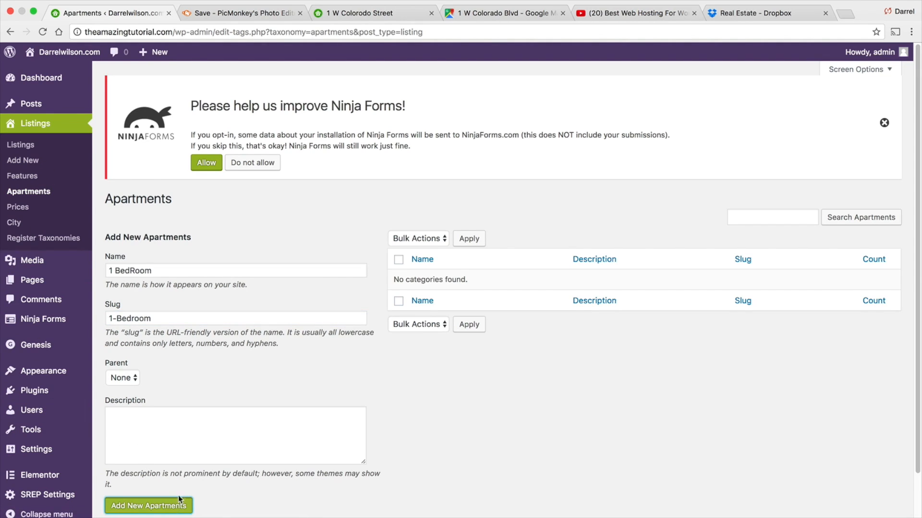
- Add an Apartments term named 2 BedRooms with the slug 2-bedrooms
{"action": "left_click", "coordinate": [189, 269]}
{"action": "type", "text": "2 BedRooms"}
{"action": "key", "text": "Tab"}
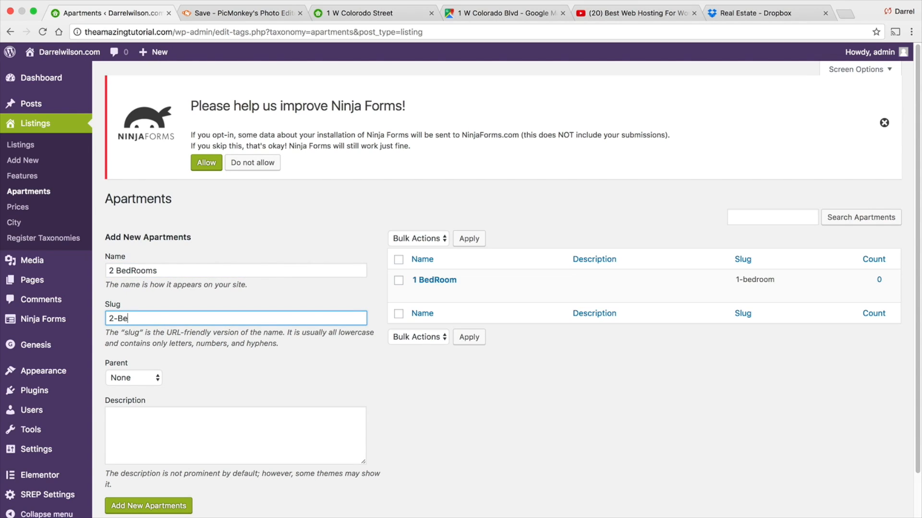
{"action": "type", "text": "omm s"}
{"action": "key", "text": "BackSpace"}
{"action": "left_click", "coordinate": [172, 508]}
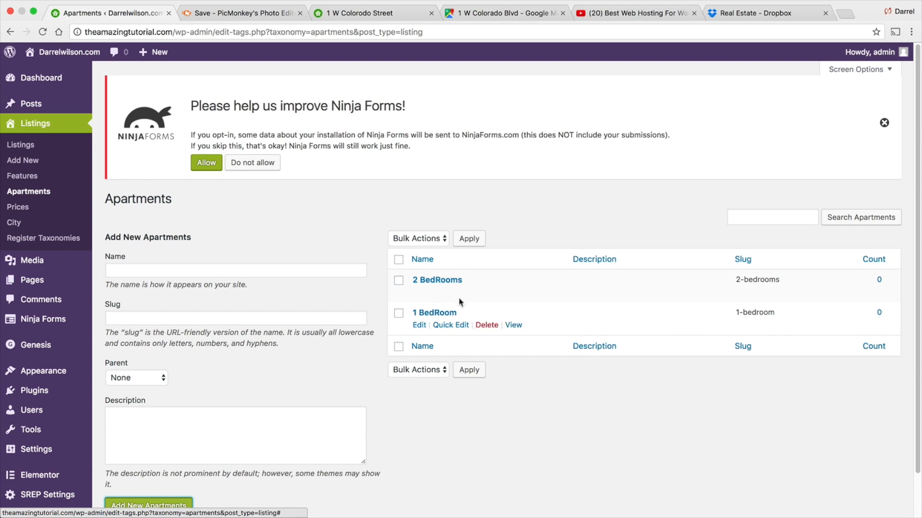
- Add a Prices term named $0-$1000 with the slug 0-1000
{"action": "left_click", "coordinate": [24, 209]}
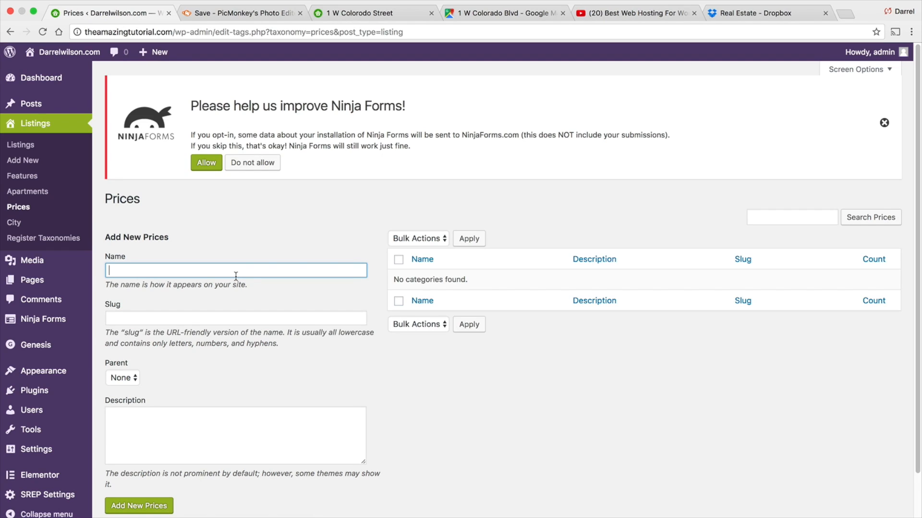
{"action": "type", "text": "$0-100"}
{"action": "type", "text": "$"}
{"action": "key", "text": "Tab"}
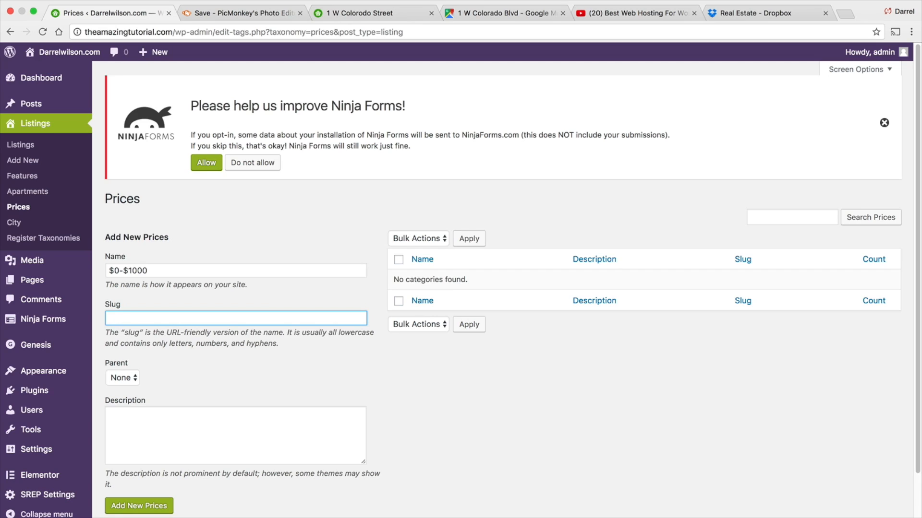
{"action": "type", "text": "0-1000"}
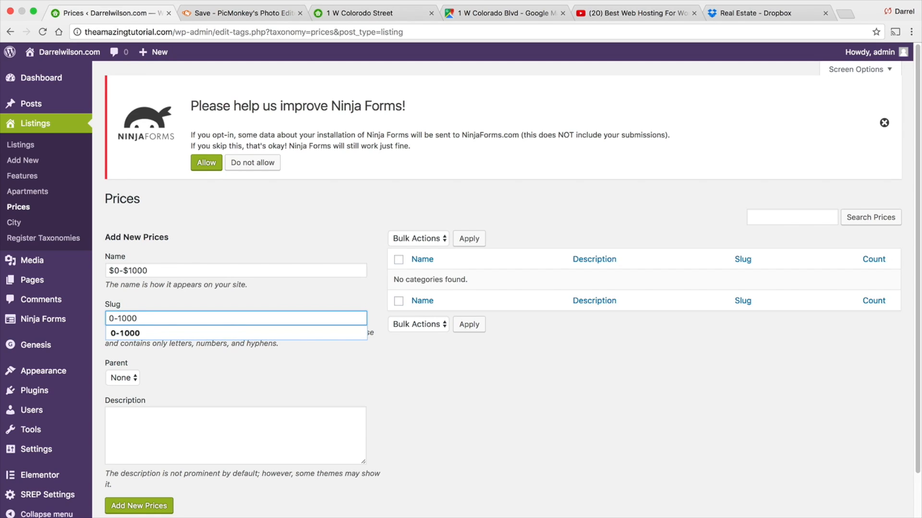
{"action": "left_click", "coordinate": [140, 506]}
- Add a Prices term named $1000-$2000 with the slug 1000-2000
{"action": "left_click", "coordinate": [143, 273]}
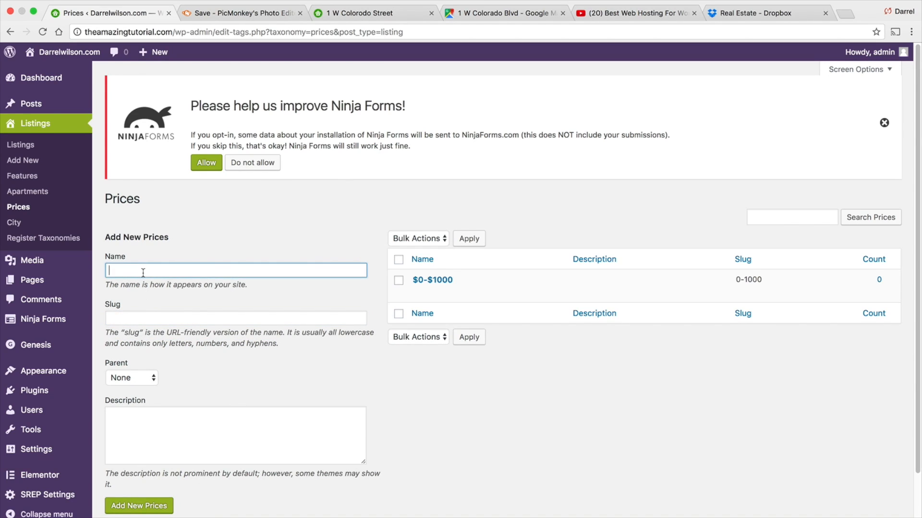
{"action": "type", "text": "$1000-2000$"}
{"action": "key", "text": "Tab"}
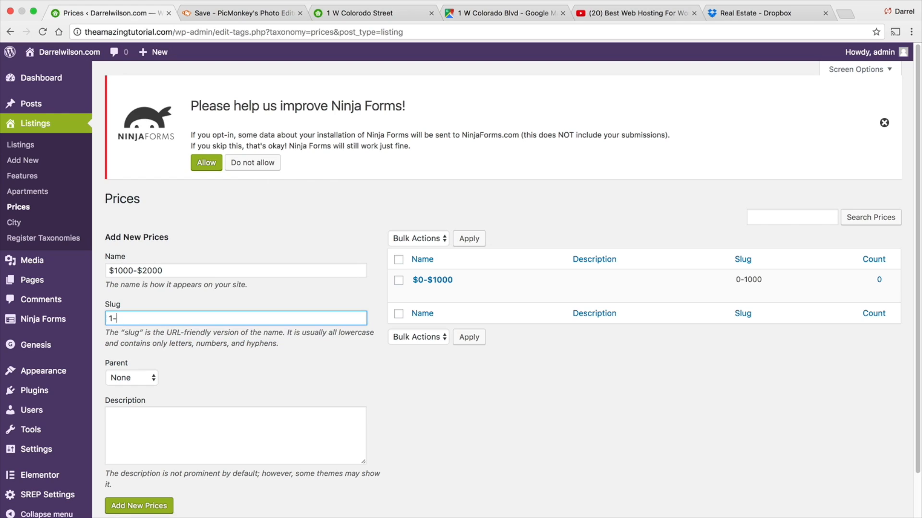
{"action": "type", "text": "1-"}
{"action": "key", "text": "BackSpace"}
{"action": "type", "text": "000-2000"}
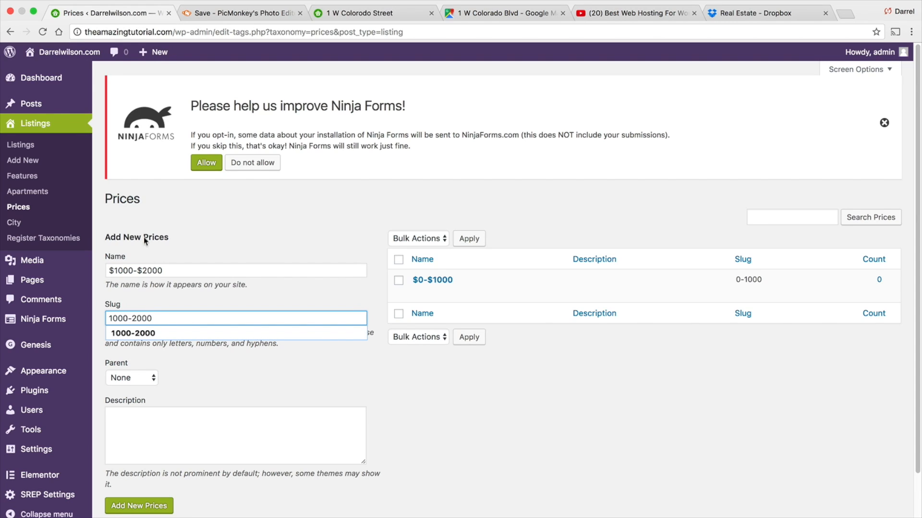
{"action": "left_click", "coordinate": [145, 506]}
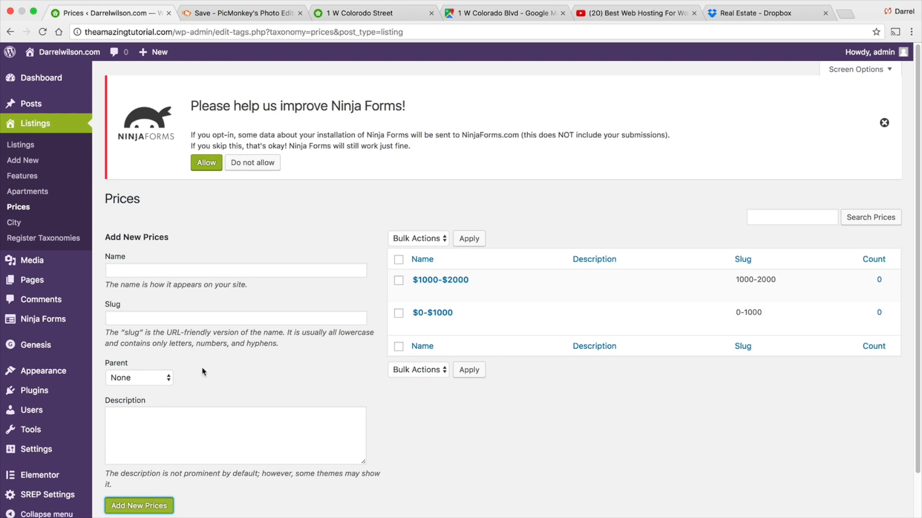
- Add a Prices term named $2000-$3000 with the slug 2000-3000
{"action": "left_click", "coordinate": [191, 271]}
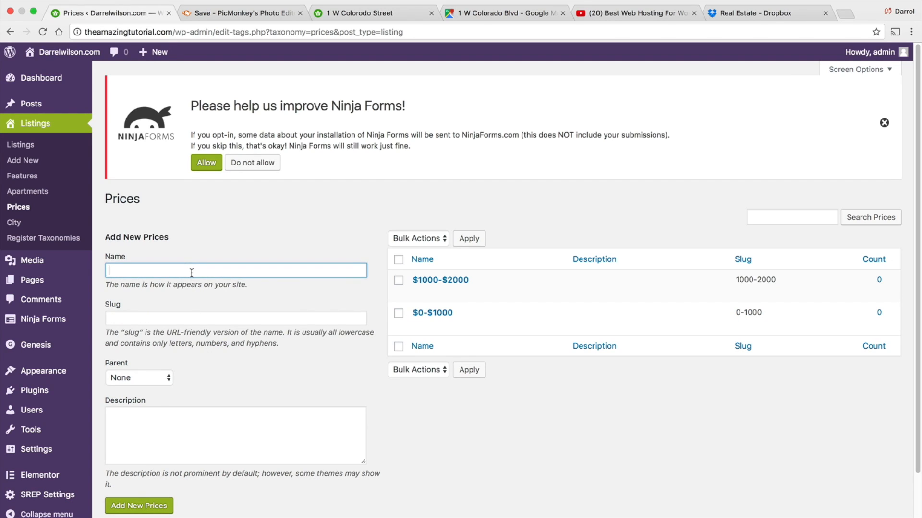
{"action": "type", "text": "$"}
{"action": "type", "text": "2000-30"}
{"action": "type", "text": "$"}
{"action": "key", "text": "Tab"}
{"action": "type", "text": "2000-300"}
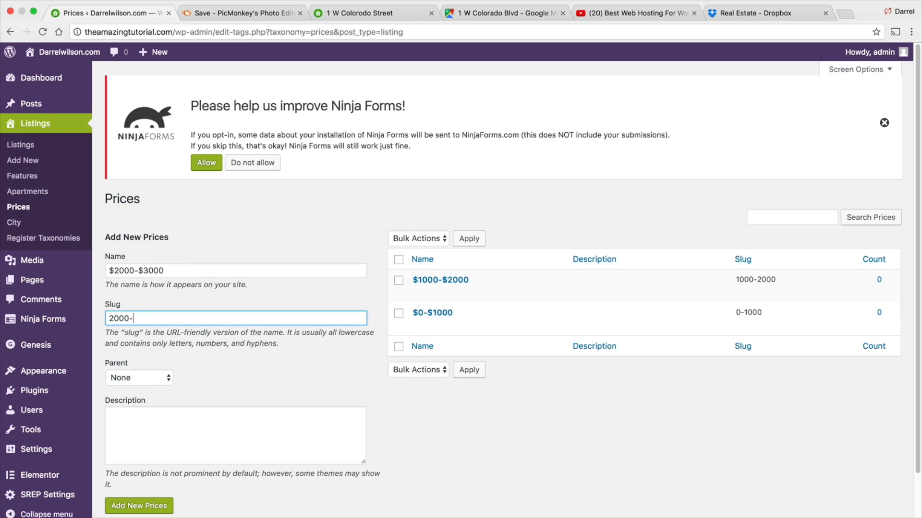
{"action": "key", "text": "BackSpace"}
{"action": "key", "text": "BackSpace"}
{"action": "type", "text": "000"}
{"action": "left_click", "coordinate": [162, 506]}
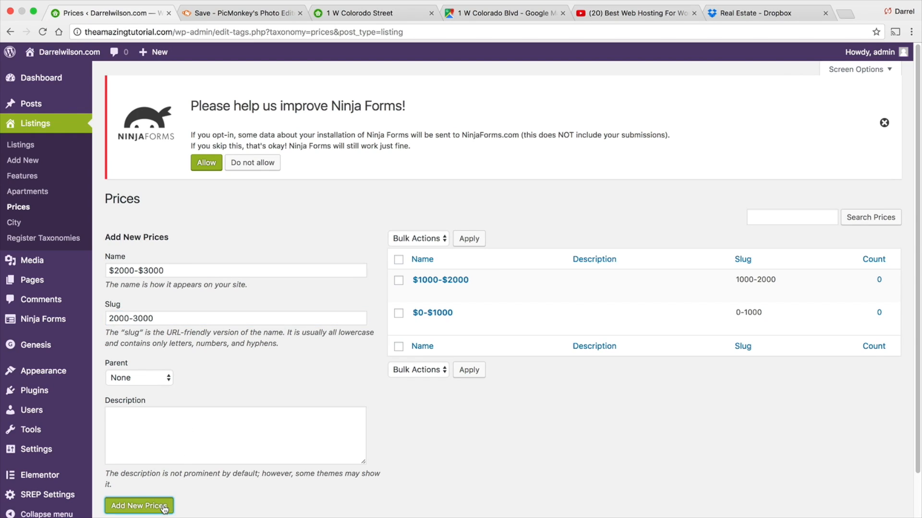
- Add a City term named Los Angeles with the slug LA
{"action": "left_click", "coordinate": [23, 224]}
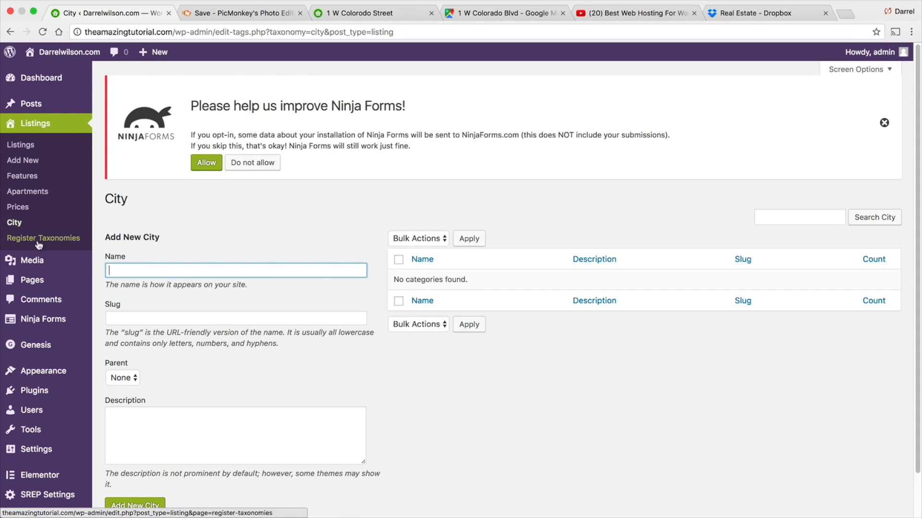
{"action": "mouse_move", "coordinate": [52, 254]}
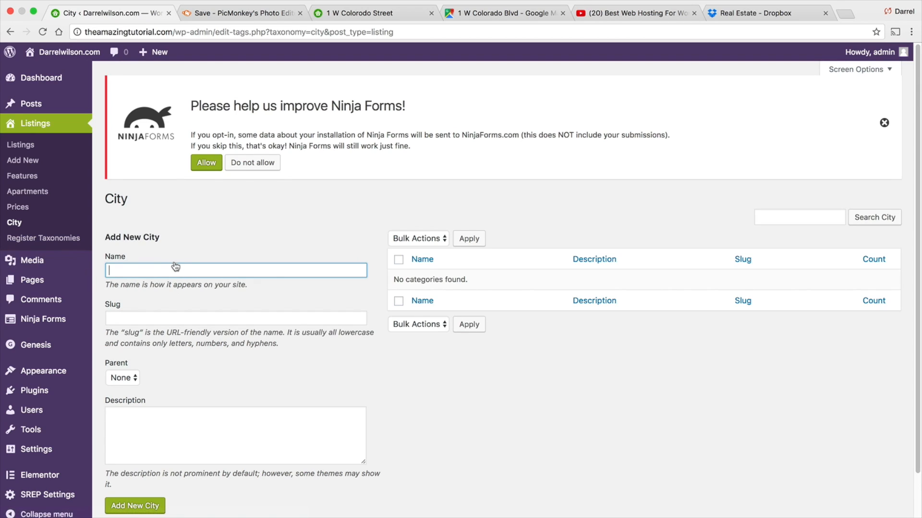
{"action": "type", "text": "Los Angeles"}
{"action": "key", "text": "Tab"}
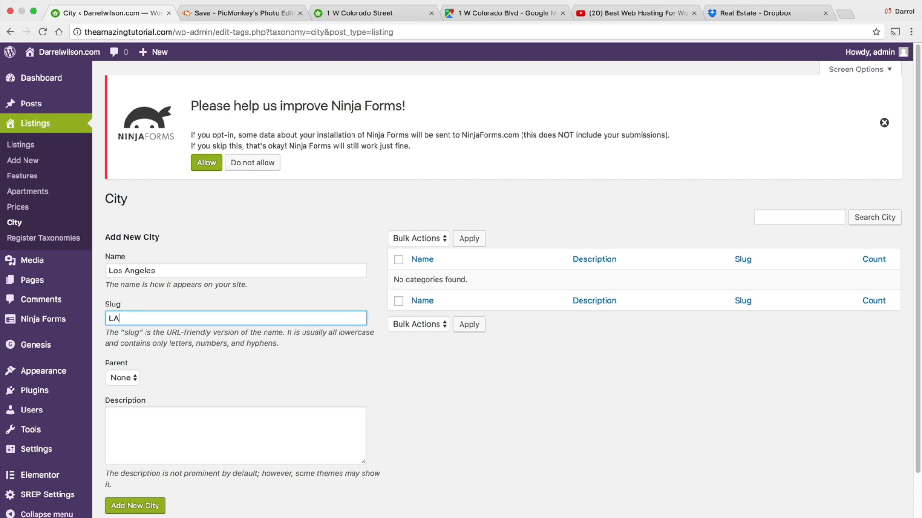
{"action": "left_click", "coordinate": [147, 510]}
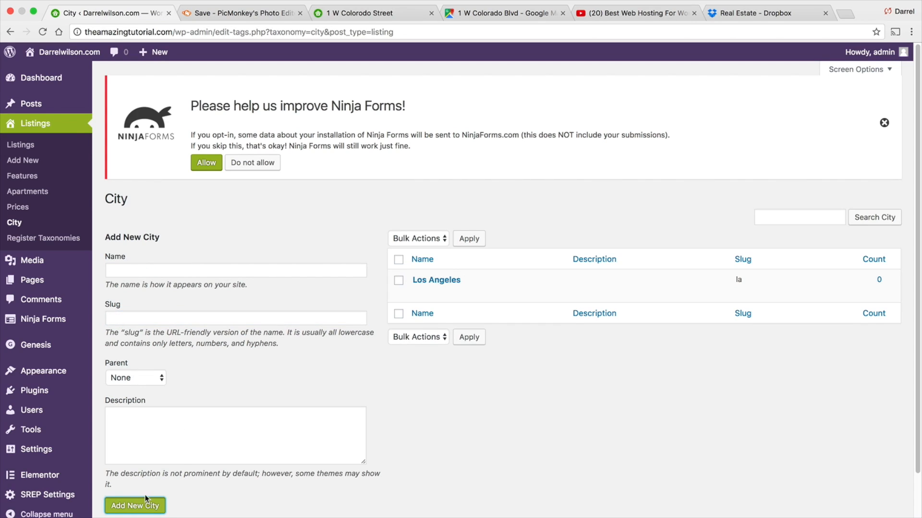
- Add a City term named San Diego with the slug San-Diego
{"action": "left_click", "coordinate": [165, 268]}
{"action": "type", "text": "San Diego"}
{"action": "key", "text": "Tab"}
{"action": "type", "text": "S"}
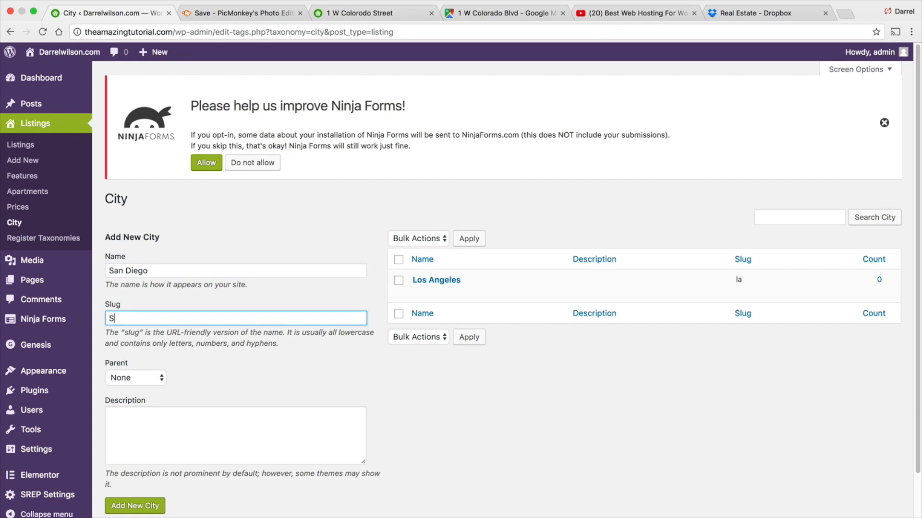
{"action": "type", "text": "an-Diego"}
{"action": "left_click", "coordinate": [153, 506]}
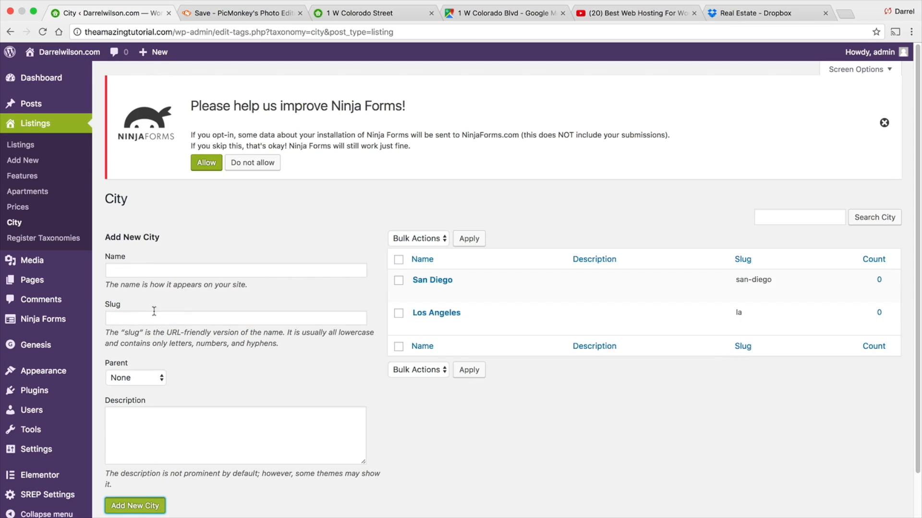
- Add a City term named San Gabriel with the slug San-Gabriel
{"action": "left_click", "coordinate": [155, 267]}
{"action": "type", "text": "San "}
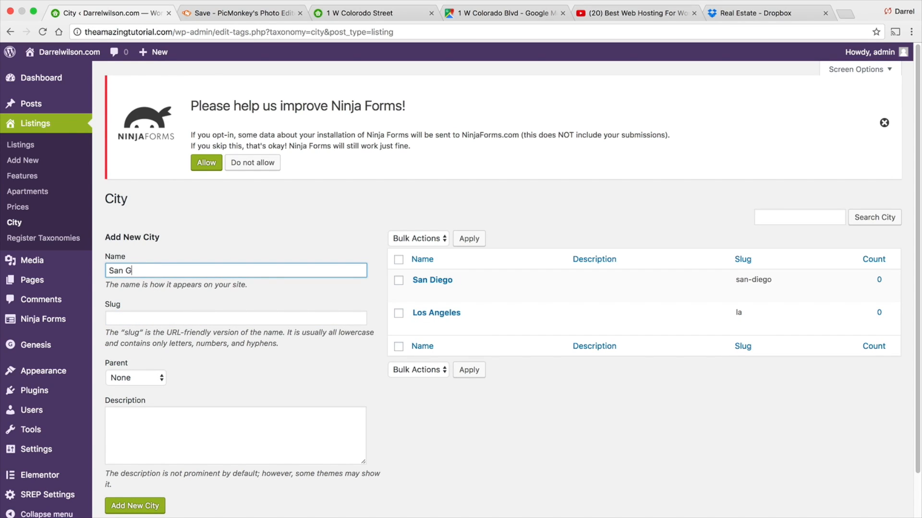
{"action": "type", "text": "Gabriel"}
{"action": "key", "text": "Tab"}
{"action": "type", "text": "San-Gabriel"}
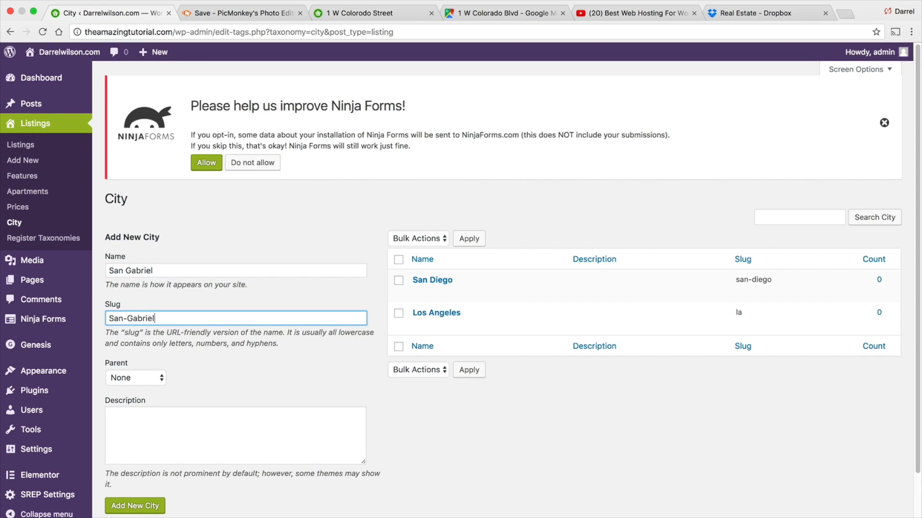
{"action": "left_click", "coordinate": [145, 505]}
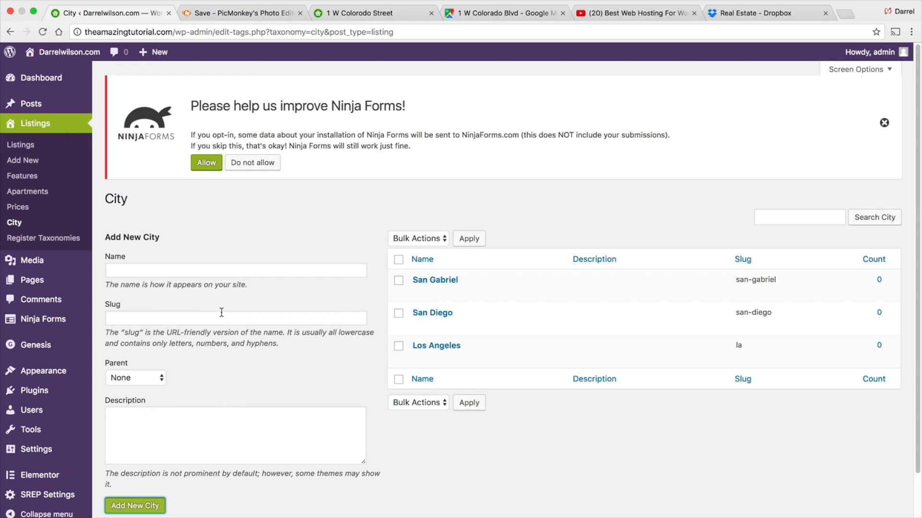
- Add a City term named Santa Clarita with the slug Santa-Clarita
{"action": "left_click", "coordinate": [220, 270]}
{"action": "type", "text": "Santa Clarita"}
{"action": "key", "text": "Tab"}
{"action": "type", "text": "San"}
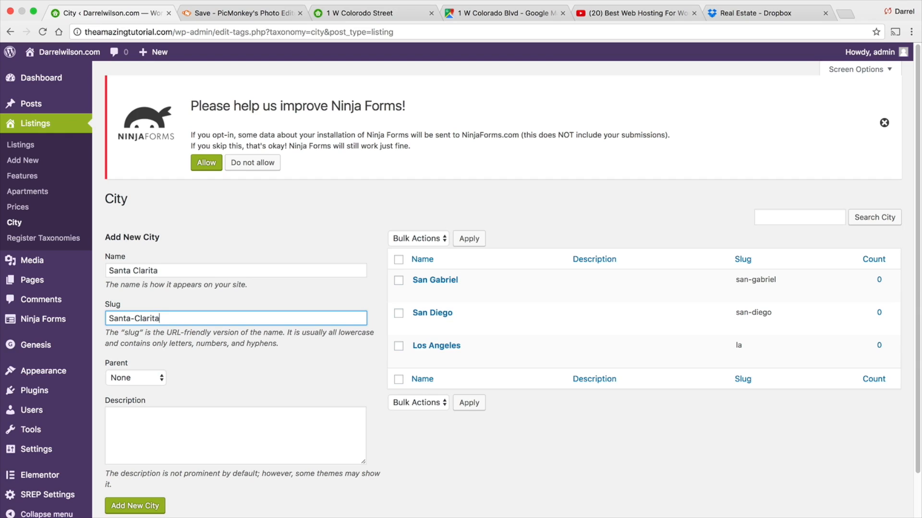
{"action": "left_click", "coordinate": [144, 507]}
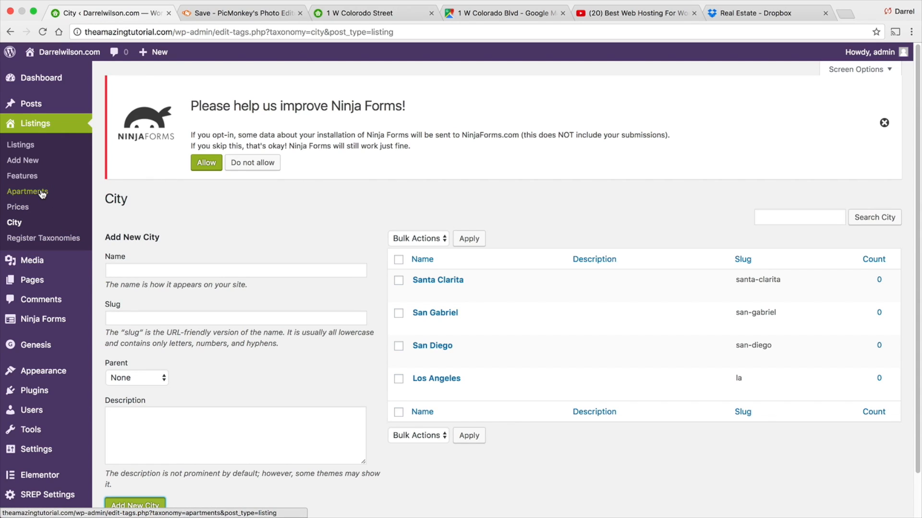
- Open the list of all listings
{"action": "left_click", "coordinate": [15, 224]}
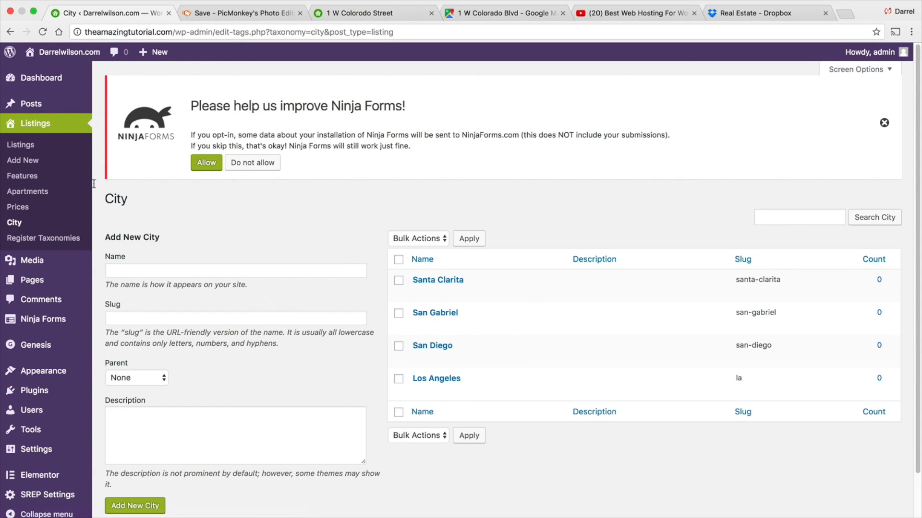
{"action": "left_click", "coordinate": [18, 146]}
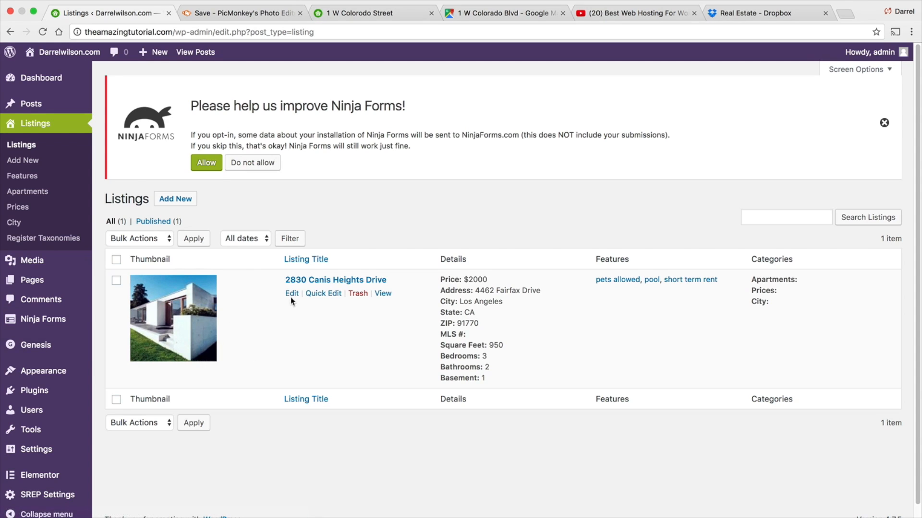
{"action": "left_click", "coordinate": [292, 294]}
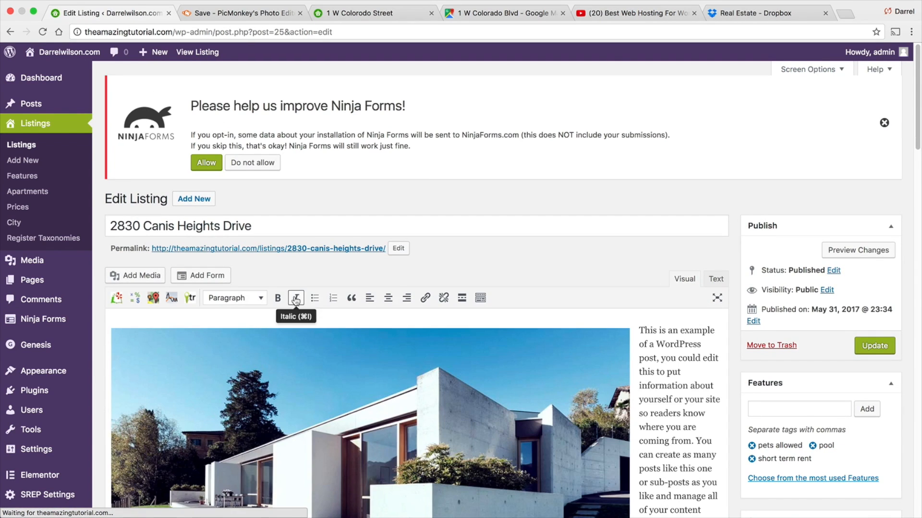
{"action": "scroll", "coordinate": [568, 346], "scroll_direction": "down", "scroll_amount": 3}
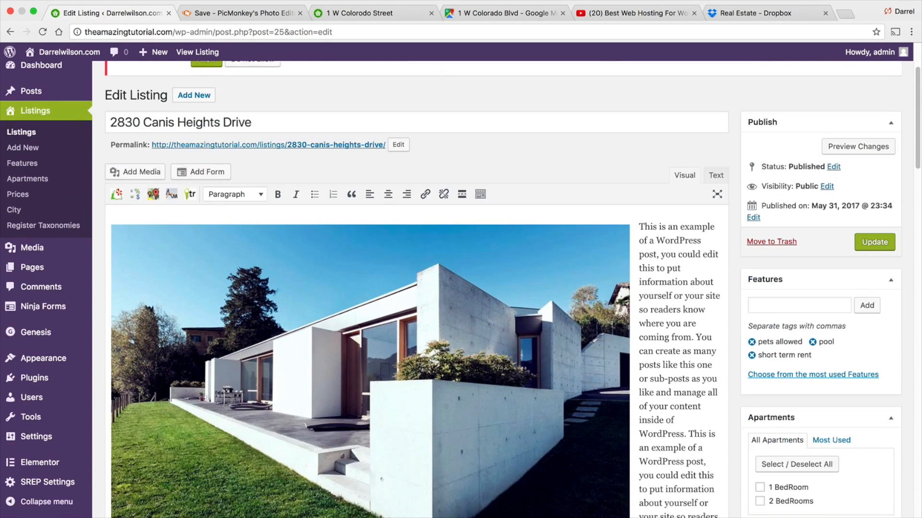
{"action": "scroll", "coordinate": [568, 345], "scroll_direction": "down", "scroll_amount": 3}
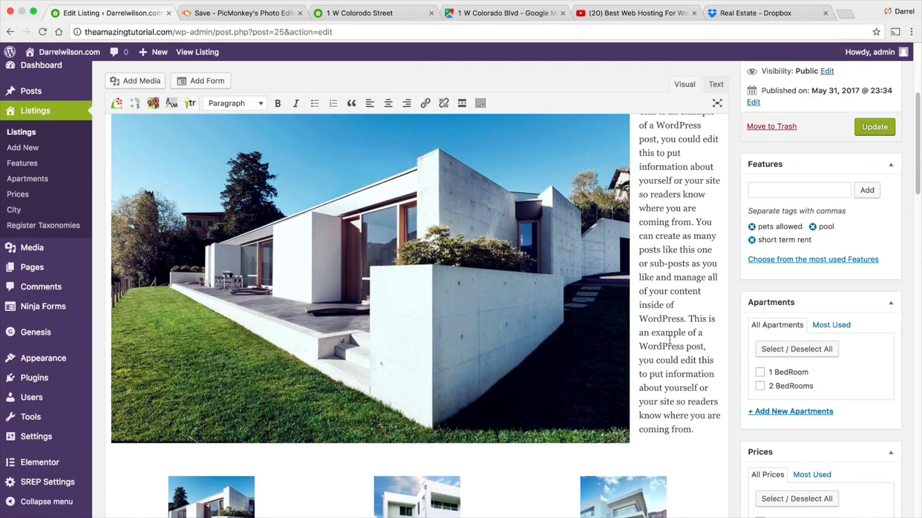
{"action": "left_click", "coordinate": [760, 373]}
- Assign the listing the $1000-$2000 price term
{"action": "scroll", "coordinate": [761, 378], "scroll_direction": "down", "scroll_amount": 3}
{"action": "scroll", "coordinate": [794, 355], "scroll_direction": "down", "scroll_amount": 1}
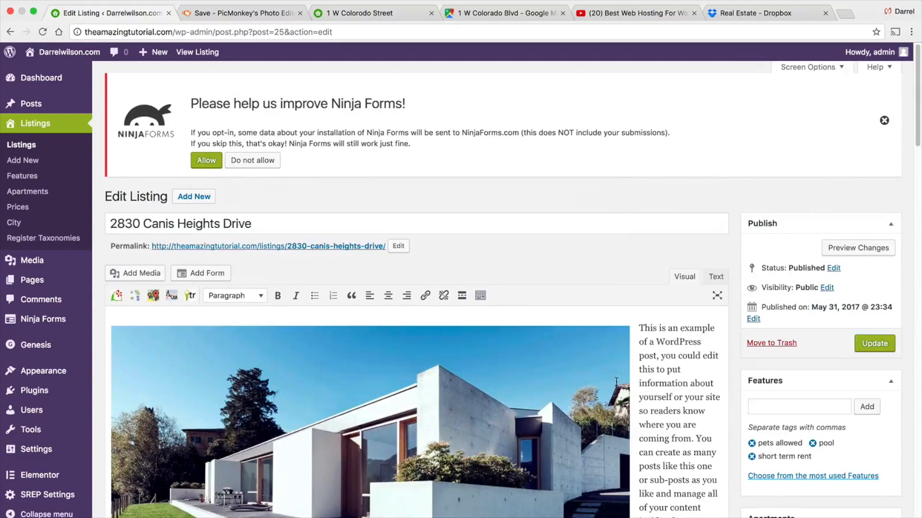
{"action": "scroll", "coordinate": [612, 381], "scroll_direction": "down", "scroll_amount": 15}
{"action": "scroll", "coordinate": [617, 381], "scroll_direction": "down", "scroll_amount": 5}
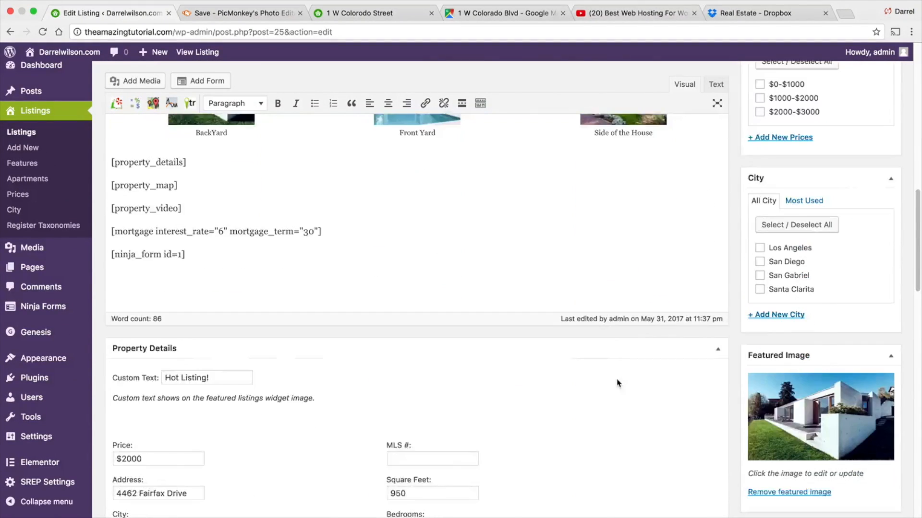
{"action": "scroll", "coordinate": [741, 413], "scroll_direction": "up", "scroll_amount": 6}
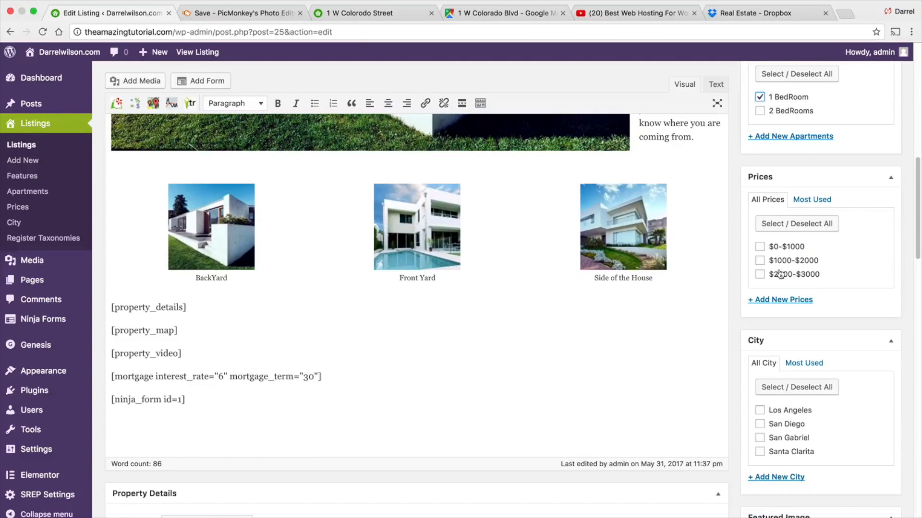
{"action": "left_click", "coordinate": [760, 260]}
- Set the listing's price in the property details to $1900
{"action": "scroll", "coordinate": [756, 288], "scroll_direction": "down", "scroll_amount": 1}
{"action": "scroll", "coordinate": [756, 288], "scroll_direction": "down", "scroll_amount": 4}
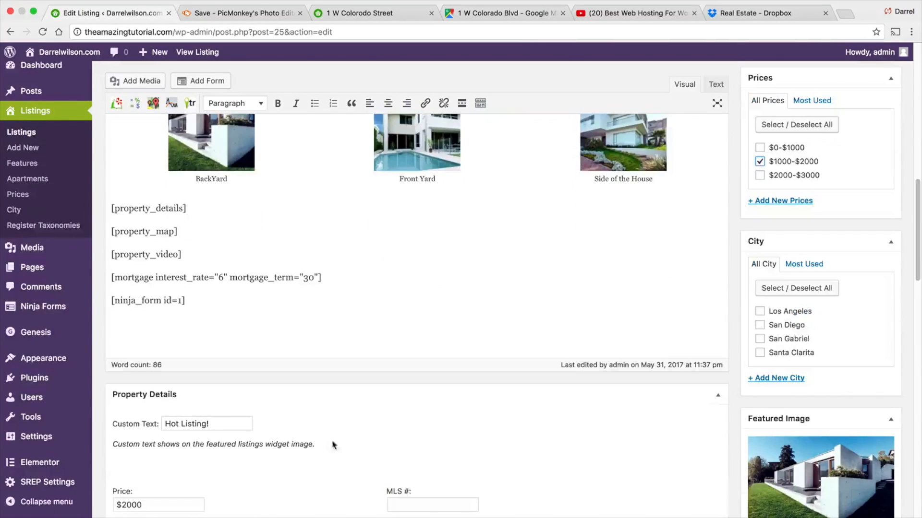
{"action": "left_click_drag", "start_coordinate": [144, 505], "coordinate": [100, 507]}
{"action": "type", "text": "$1900"}
{"action": "left_click", "coordinate": [191, 474]}
- Assign the listing the Los Angeles city term and update the listing
{"action": "scroll", "coordinate": [215, 457], "scroll_direction": "down", "scroll_amount": 1}
{"action": "scroll", "coordinate": [481, 380], "scroll_direction": "up", "scroll_amount": 1}
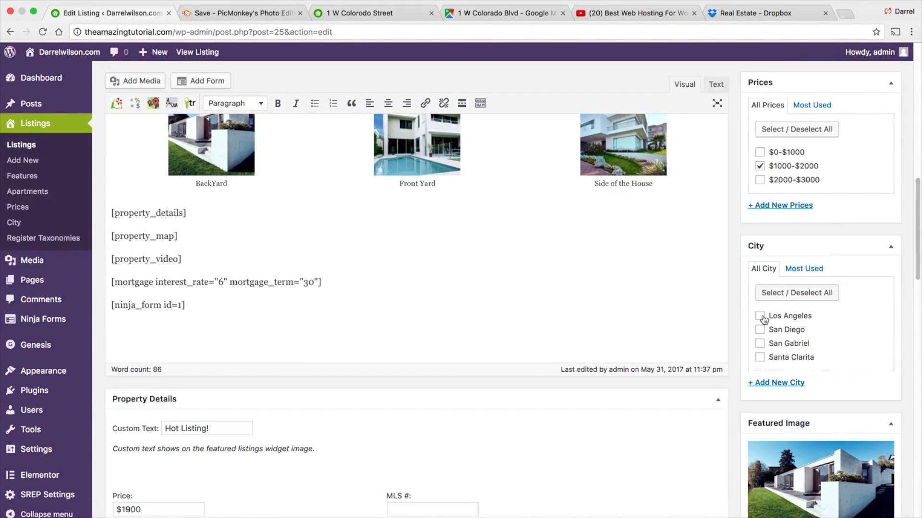
{"action": "scroll", "coordinate": [765, 332], "scroll_direction": "up", "scroll_amount": 1}
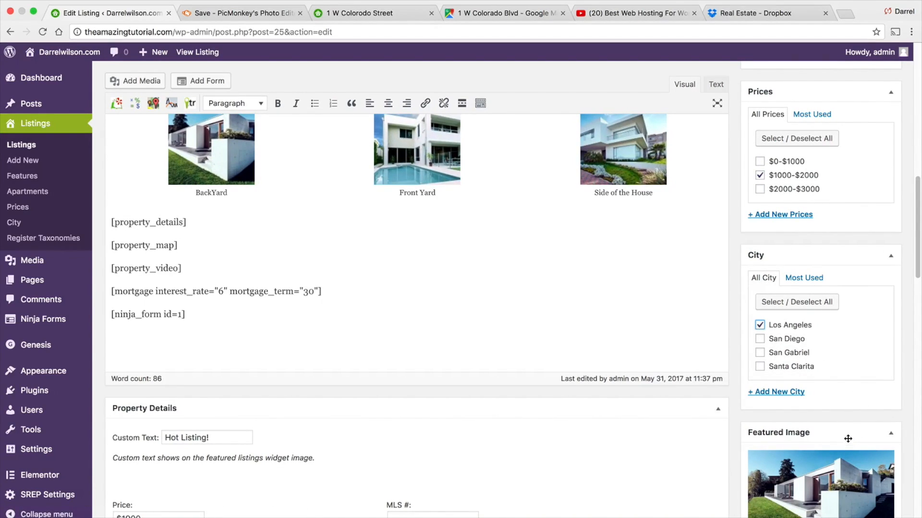
{"action": "scroll", "coordinate": [847, 425], "scroll_direction": "down", "scroll_amount": 4}
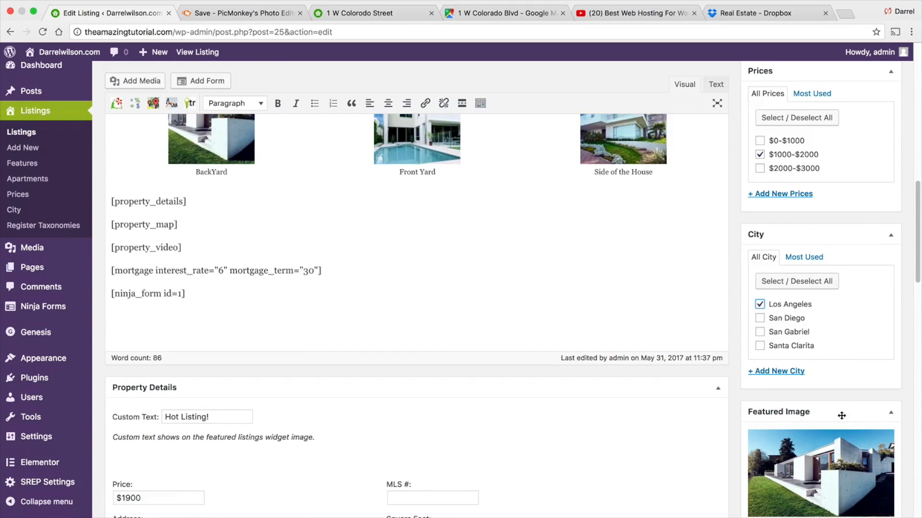
{"action": "scroll", "coordinate": [808, 377], "scroll_direction": "up", "scroll_amount": 4}
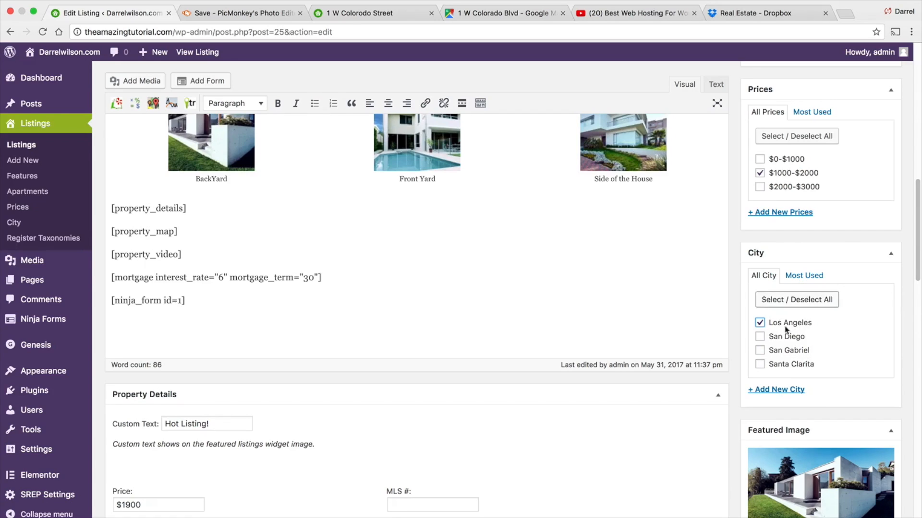
{"action": "scroll", "coordinate": [798, 269], "scroll_direction": "up", "scroll_amount": 6}
{"action": "scroll", "coordinate": [784, 200], "scroll_direction": "up", "scroll_amount": 1}
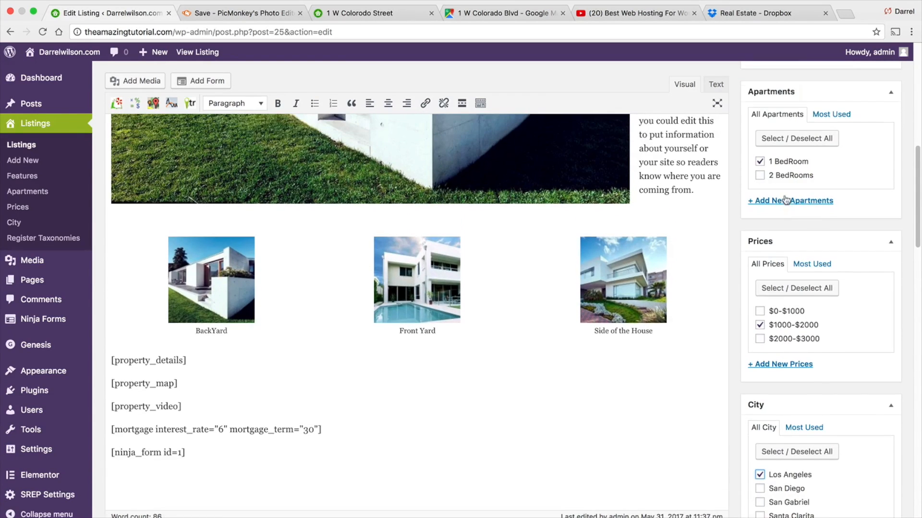
{"action": "scroll", "coordinate": [819, 180], "scroll_direction": "up", "scroll_amount": 5}
{"action": "scroll", "coordinate": [819, 181], "scroll_direction": "up", "scroll_amount": 2}
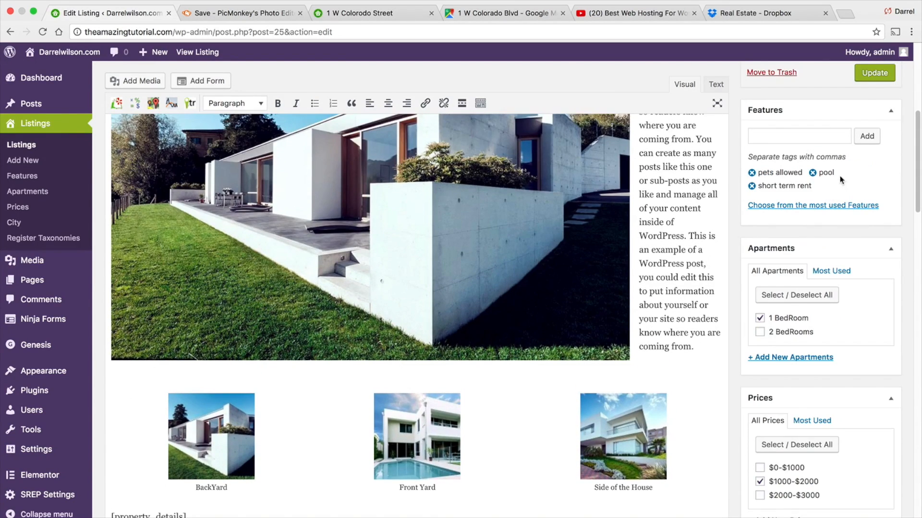
{"action": "left_click", "coordinate": [868, 75]}
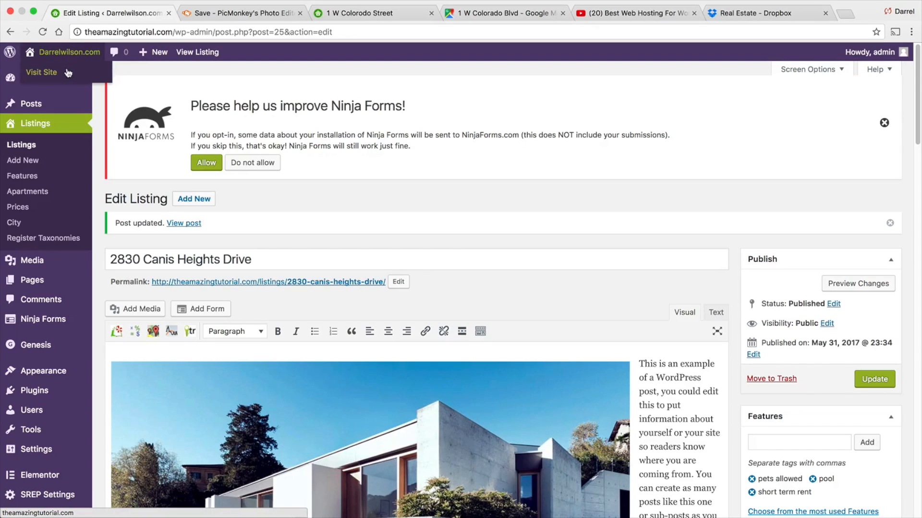
- In the Customizer, enable Apartments, Prices and City in the Home - Top listing search widget and publish
{"action": "left_click", "coordinate": [65, 74]}
{"action": "scroll", "coordinate": [272, 266], "scroll_direction": "down", "scroll_amount": 2}
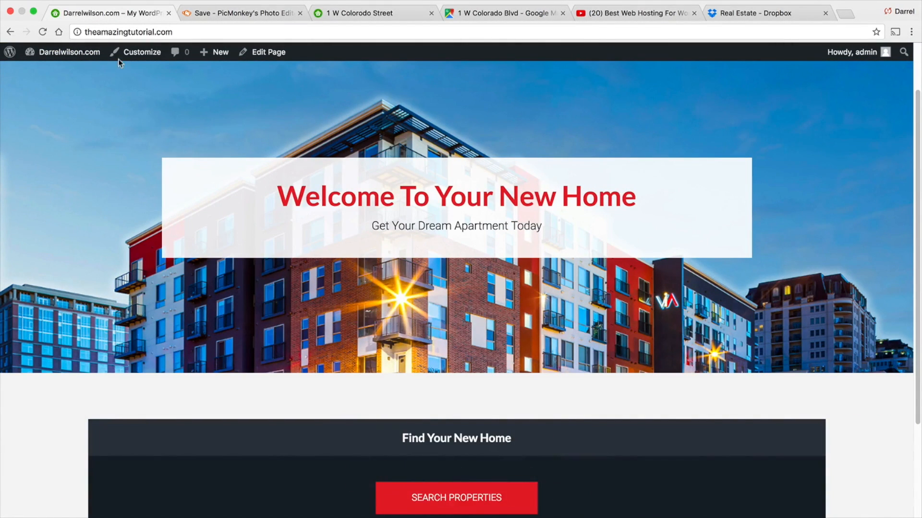
{"action": "left_click", "coordinate": [142, 57]}
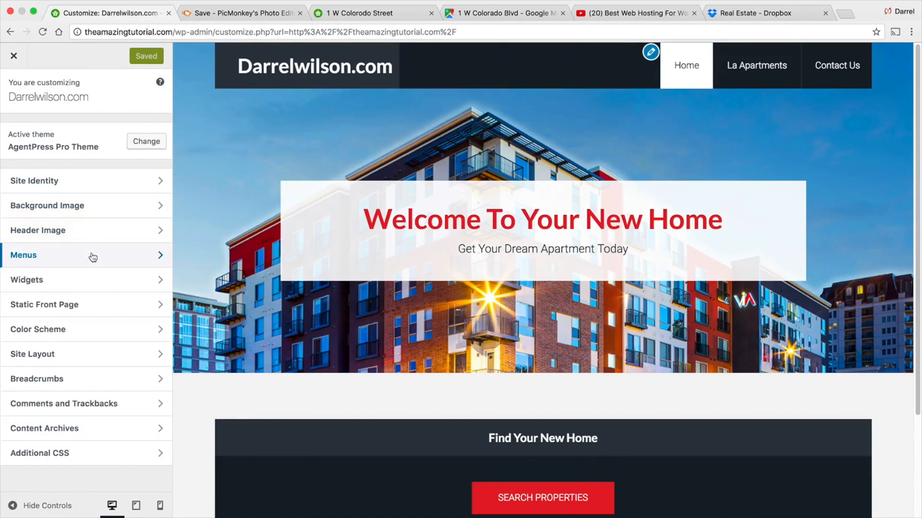
{"action": "left_click", "coordinate": [91, 280]}
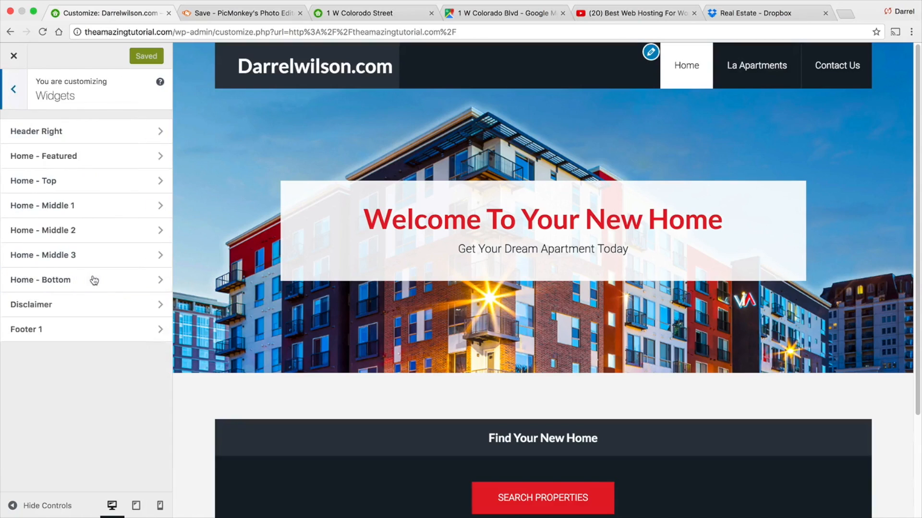
{"action": "left_click", "coordinate": [95, 162]}
{"action": "left_click", "coordinate": [13, 90]}
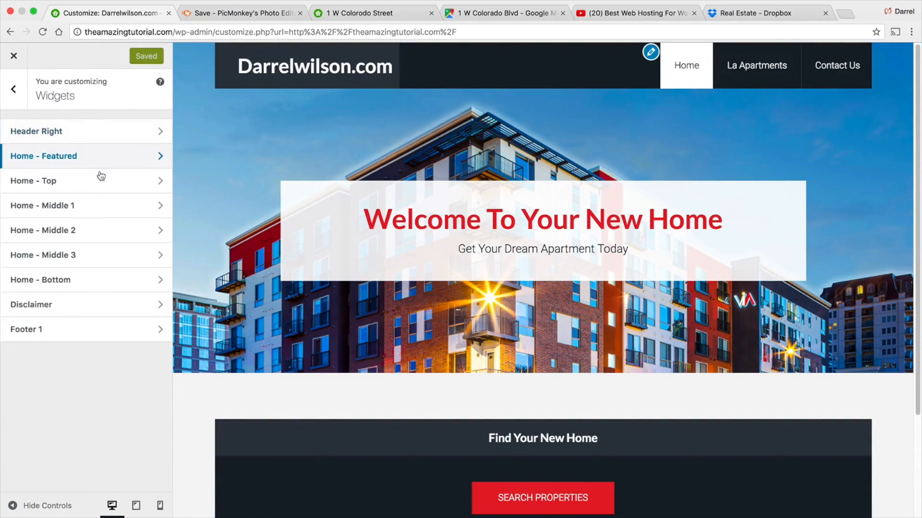
{"action": "left_click", "coordinate": [101, 178]}
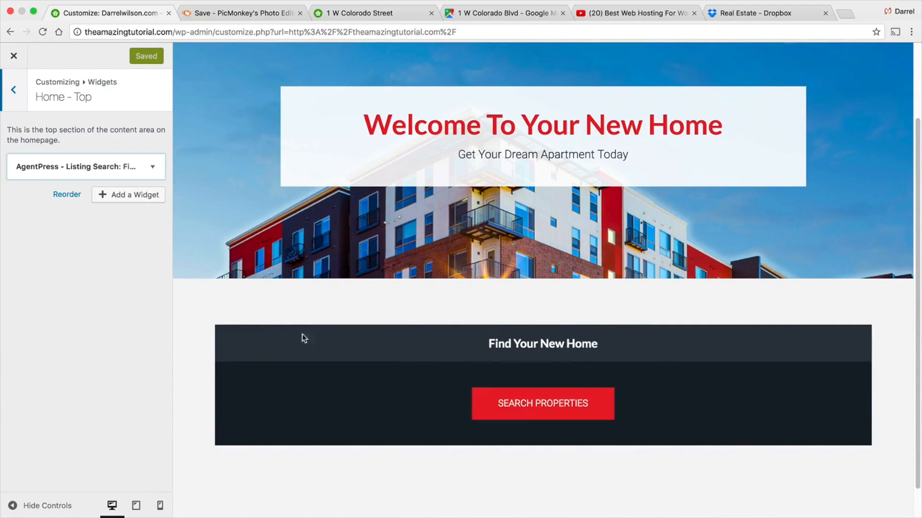
{"action": "left_click", "coordinate": [154, 167]}
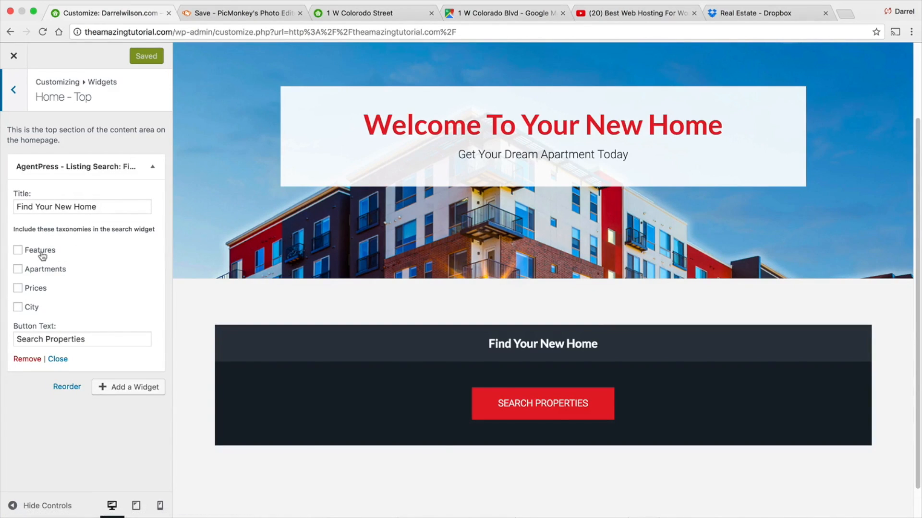
{"action": "left_click", "coordinate": [18, 270]}
{"action": "left_click", "coordinate": [18, 289]}
{"action": "left_click", "coordinate": [17, 307]}
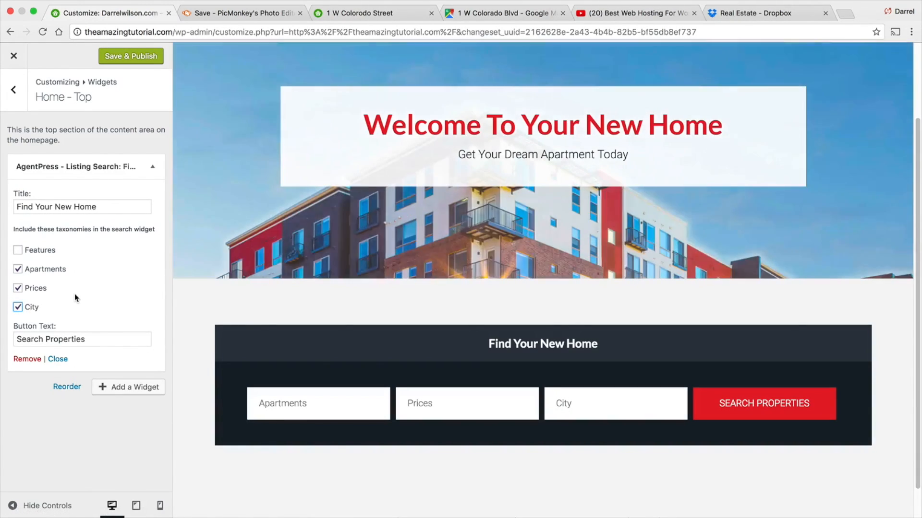
{"action": "left_click", "coordinate": [145, 57]}
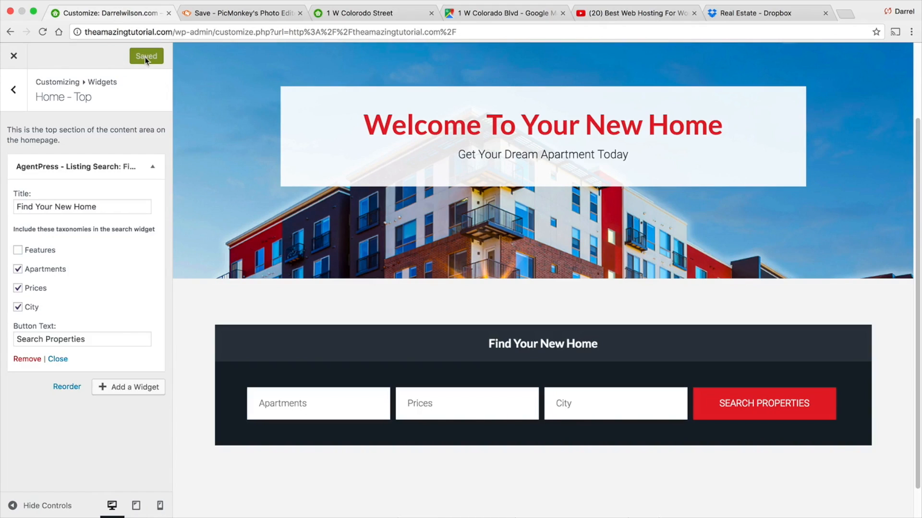
- Test the home page search with 1 BedRoom, $1000-$2000 and Los Angeles selected
{"action": "left_click", "coordinate": [348, 407]}
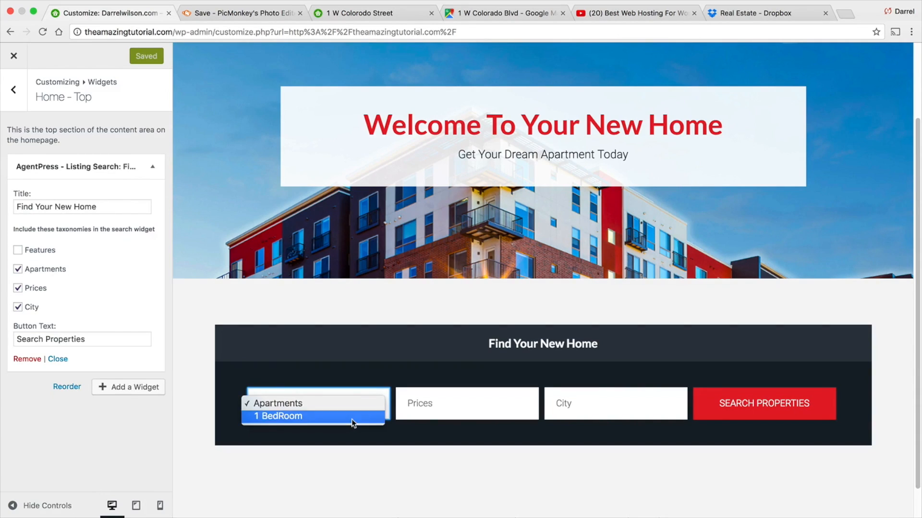
{"action": "left_click", "coordinate": [351, 419]}
{"action": "left_click", "coordinate": [427, 403]}
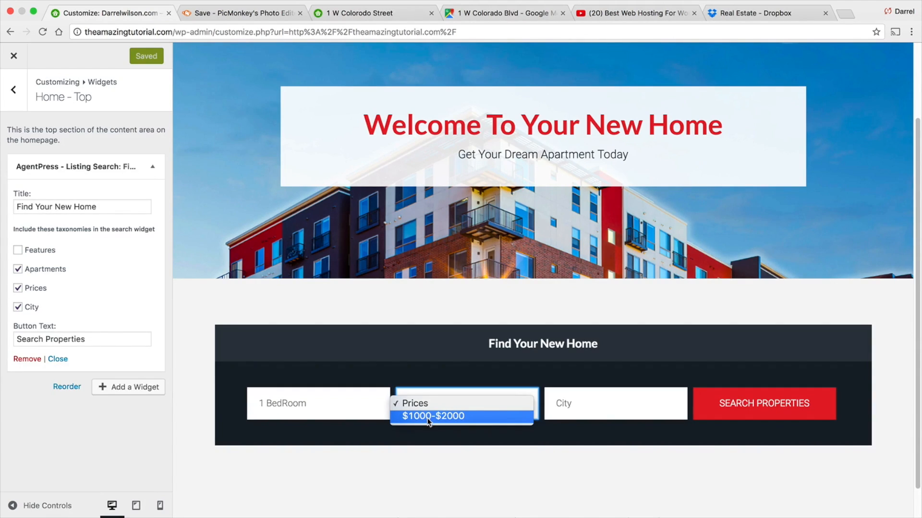
{"action": "left_click", "coordinate": [427, 418]}
{"action": "left_click", "coordinate": [602, 403]}
{"action": "left_click", "coordinate": [603, 416]}
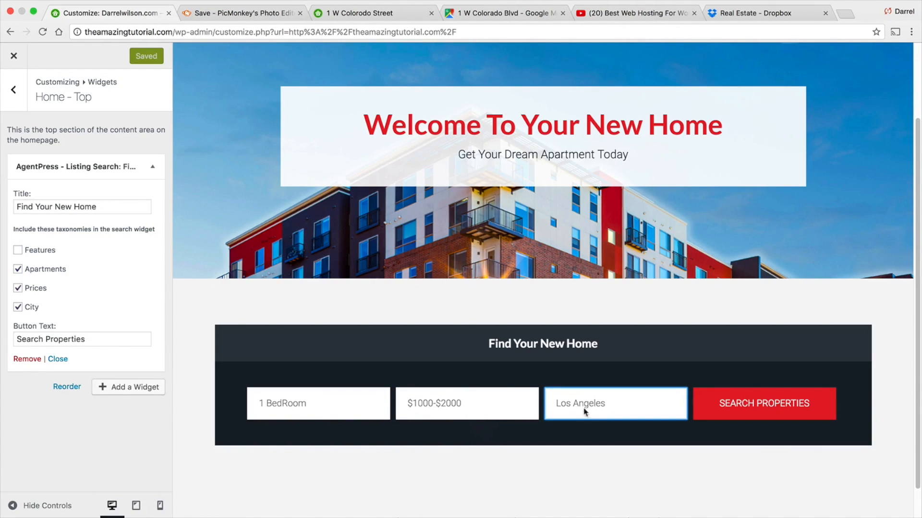
{"action": "left_click", "coordinate": [791, 403]}
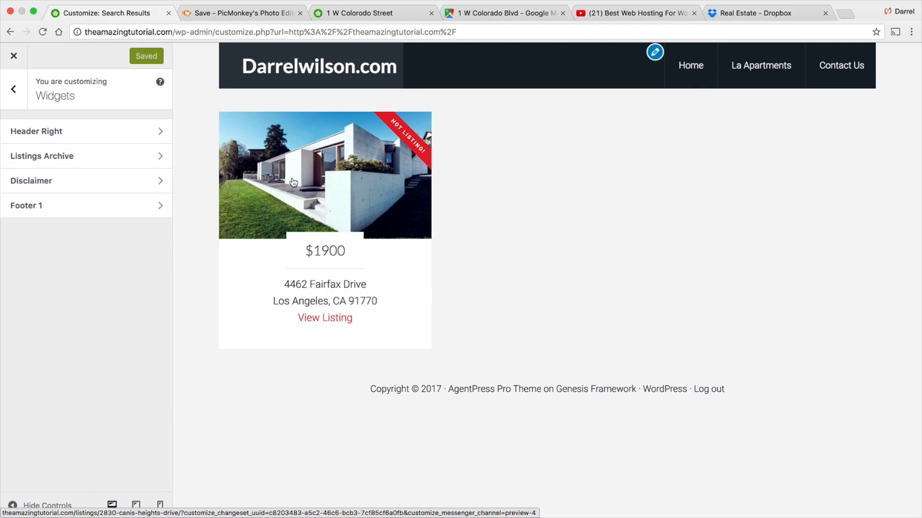
- Examine the apartment listings on the reference realtor site
{"action": "left_click", "coordinate": [343, 14]}
{"action": "left_click", "coordinate": [10, 31]}
{"action": "scroll", "coordinate": [344, 261], "scroll_direction": "down", "scroll_amount": 3}
{"action": "scroll", "coordinate": [346, 259], "scroll_direction": "up", "scroll_amount": 4}
{"action": "scroll", "coordinate": [355, 252], "scroll_direction": "up", "scroll_amount": 3}
{"action": "scroll", "coordinate": [576, 240], "scroll_direction": "up", "scroll_amount": 3}
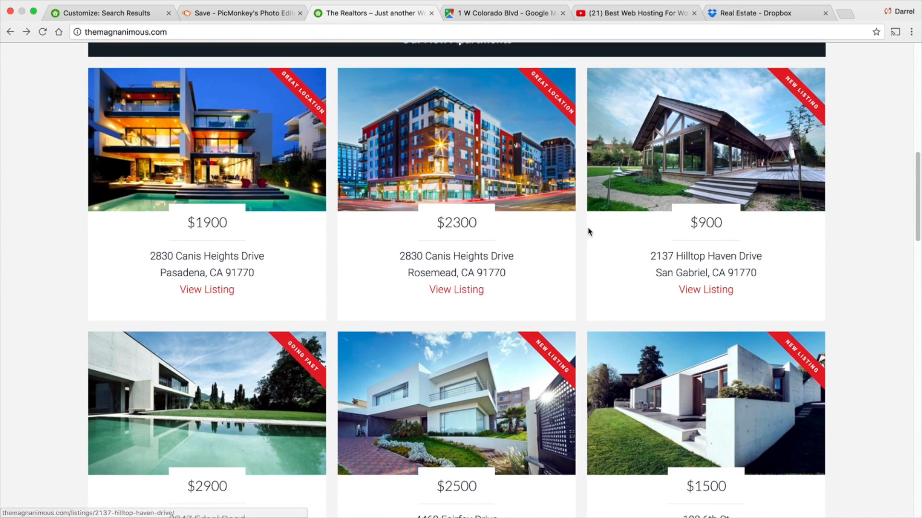
{"action": "scroll", "coordinate": [584, 228], "scroll_direction": "up", "scroll_amount": 2}
{"action": "scroll", "coordinate": [484, 263], "scroll_direction": "up", "scroll_amount": 2}
{"action": "scroll", "coordinate": [484, 263], "scroll_direction": "up", "scroll_amount": 1}
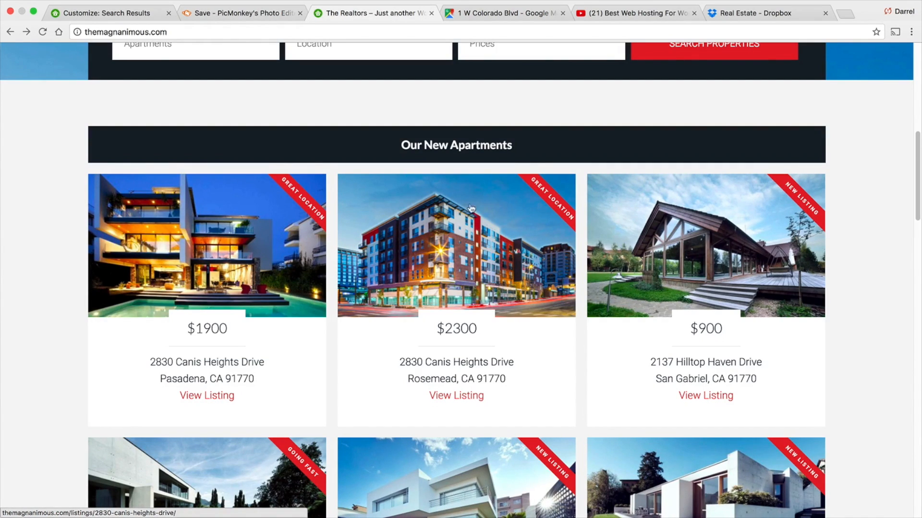
- Close the Customizer and start adding a new listing from the site's front end
{"action": "left_click", "coordinate": [135, 12]}
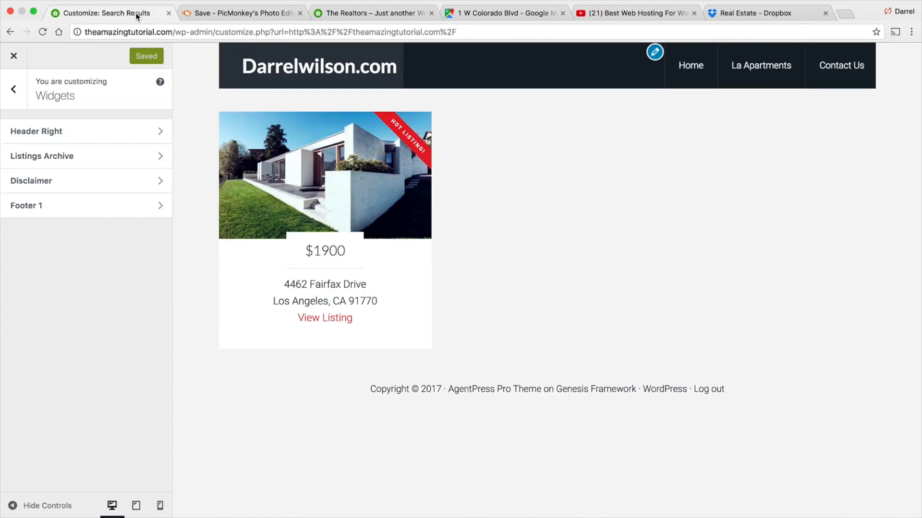
{"action": "left_click", "coordinate": [14, 56]}
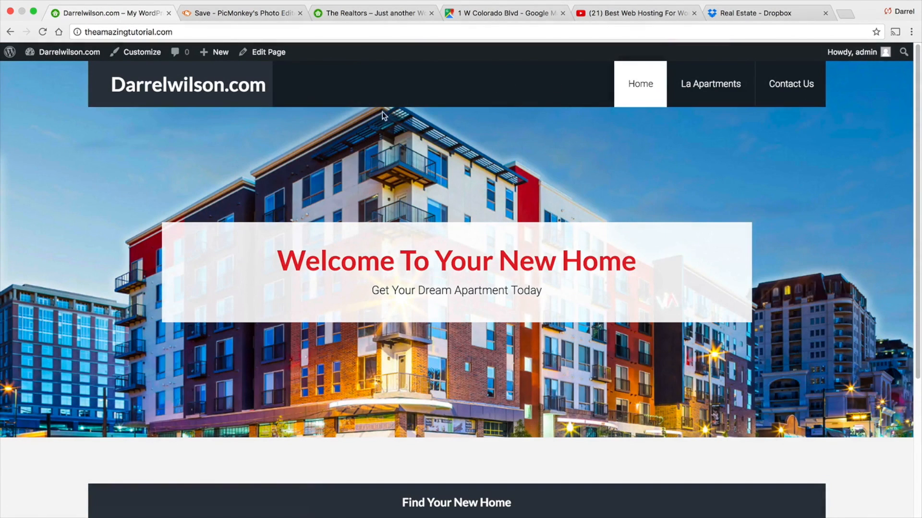
{"action": "mouse_move", "coordinate": [212, 53]}
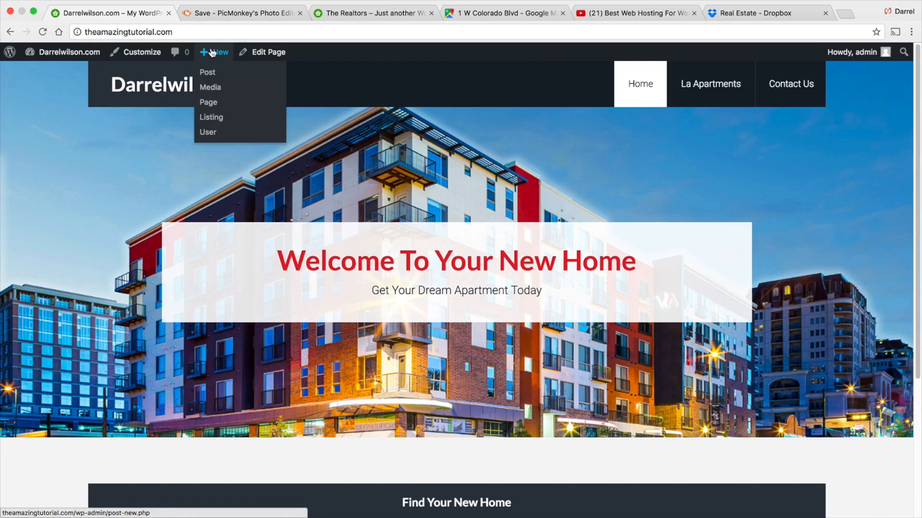
{"action": "left_click", "coordinate": [212, 117]}
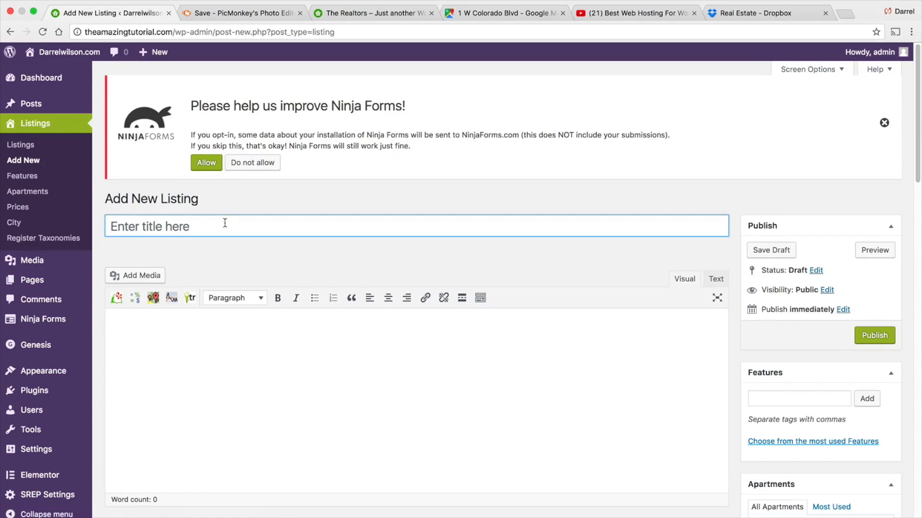
- Open a listing on the reference realtor site and return to its home page
{"action": "left_click", "coordinate": [342, 17]}
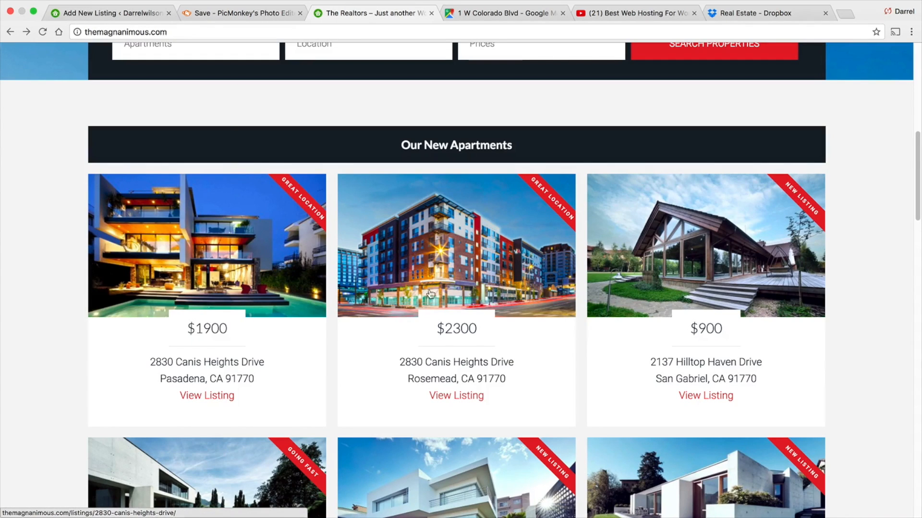
{"action": "left_click", "coordinate": [475, 271]}
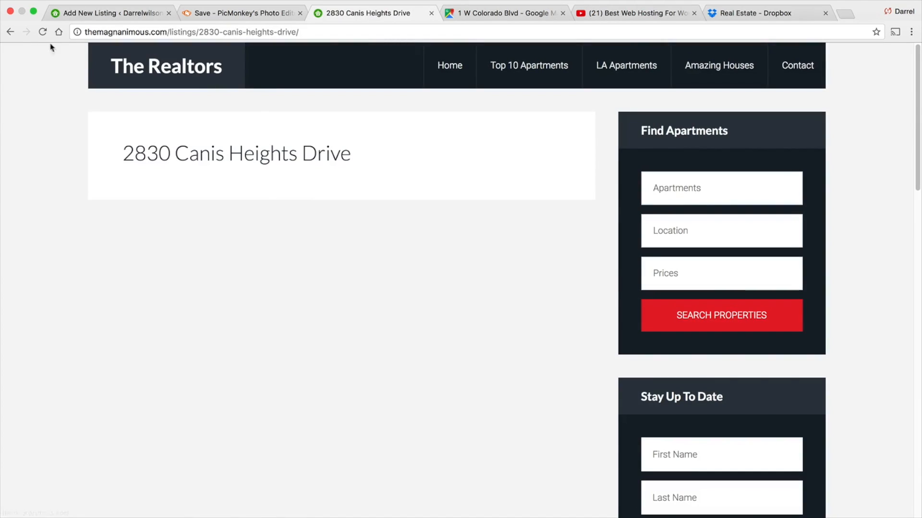
{"action": "left_click", "coordinate": [11, 33]}
{"action": "left_click", "coordinate": [9, 32]}
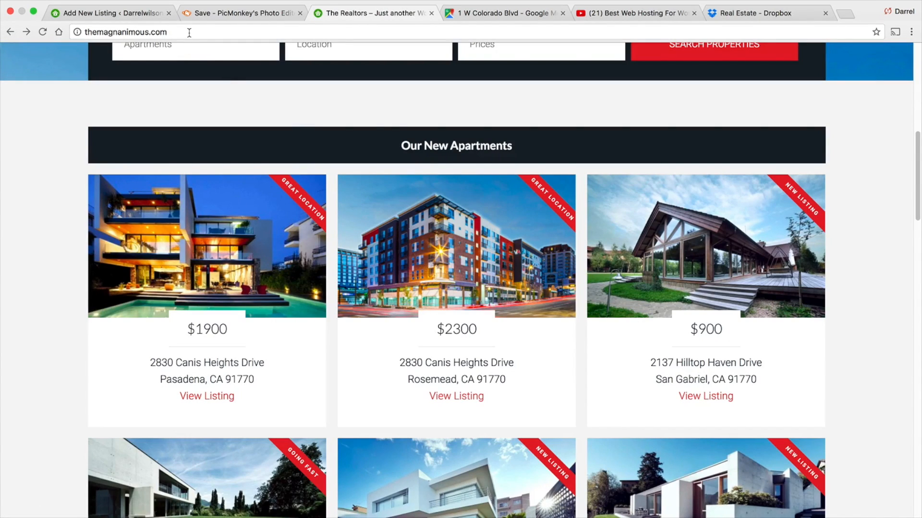
- Open the site's wp-admin login and sign in with the admin e-mail and account password
{"action": "left_click", "coordinate": [189, 30]}
{"action": "left_click", "coordinate": [189, 30]}
{"action": "type", "text": "/wp-admin"}
{"action": "key", "text": "Return"}
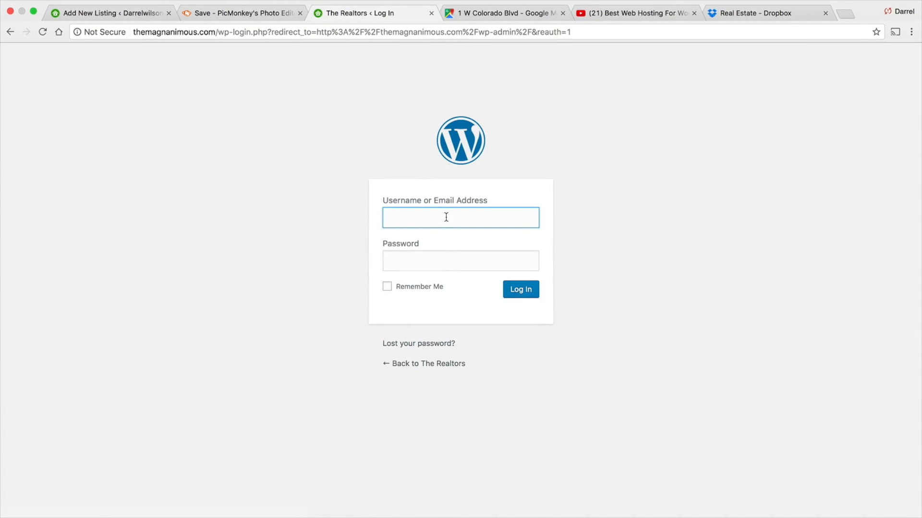
{"action": "left_click", "coordinate": [445, 217]}
{"action": "left_click", "coordinate": [446, 291]}
{"action": "type", "text": "********"}
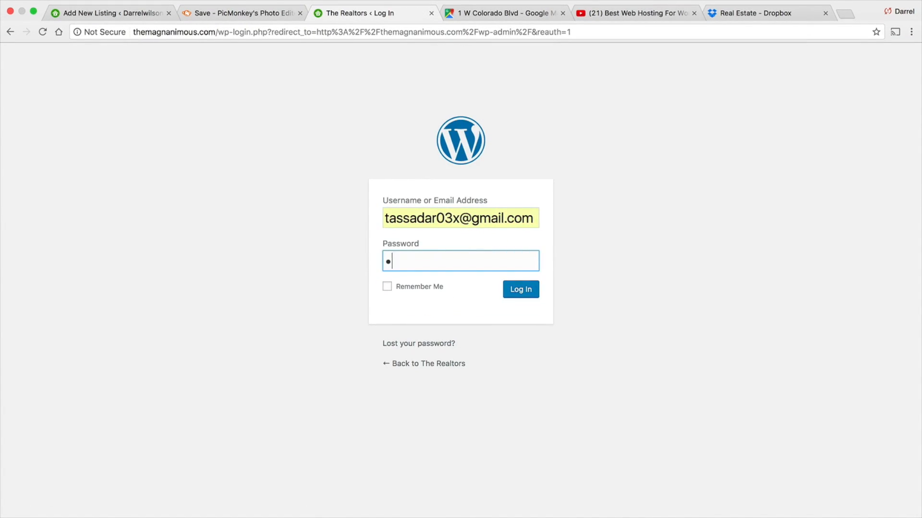
{"action": "key", "text": "Return"}
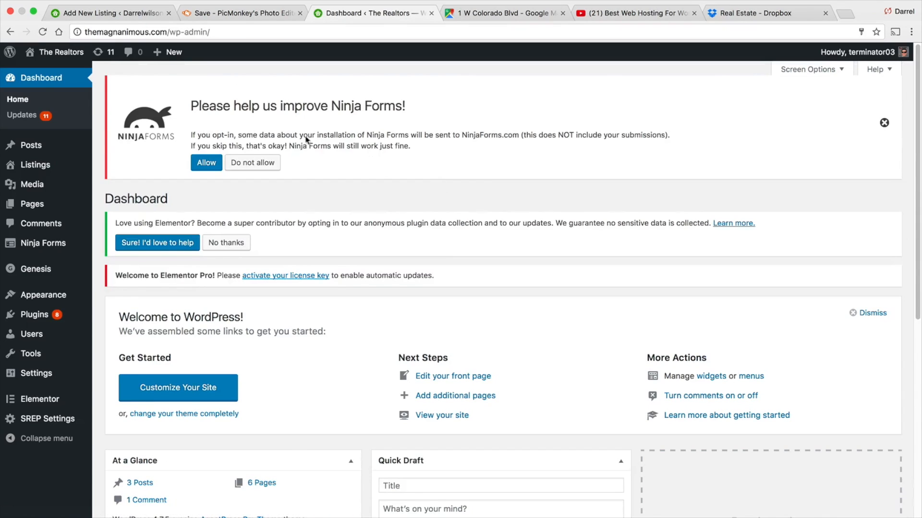
{"action": "mouse_move", "coordinate": [55, 52]}
{"action": "left_click", "coordinate": [43, 69]}
{"action": "scroll", "coordinate": [359, 266], "scroll_direction": "down", "scroll_amount": 5}
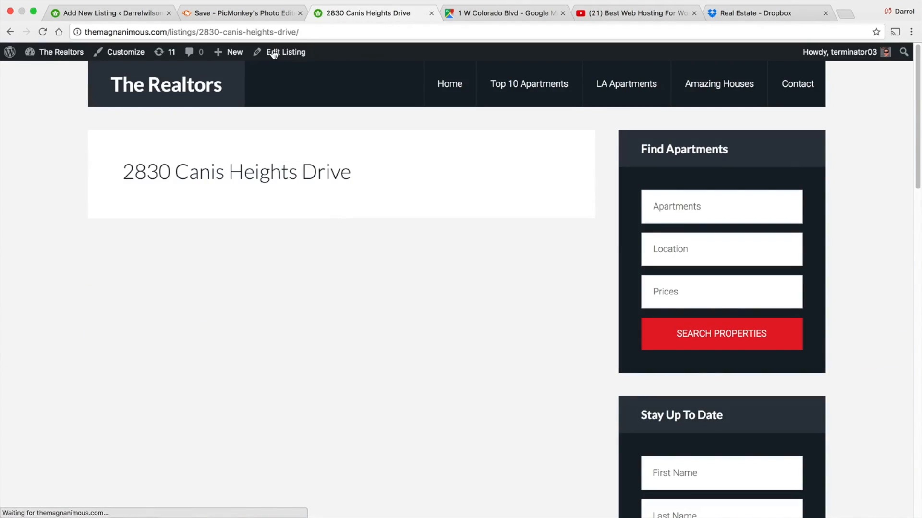
{"action": "left_click", "coordinate": [277, 52]}
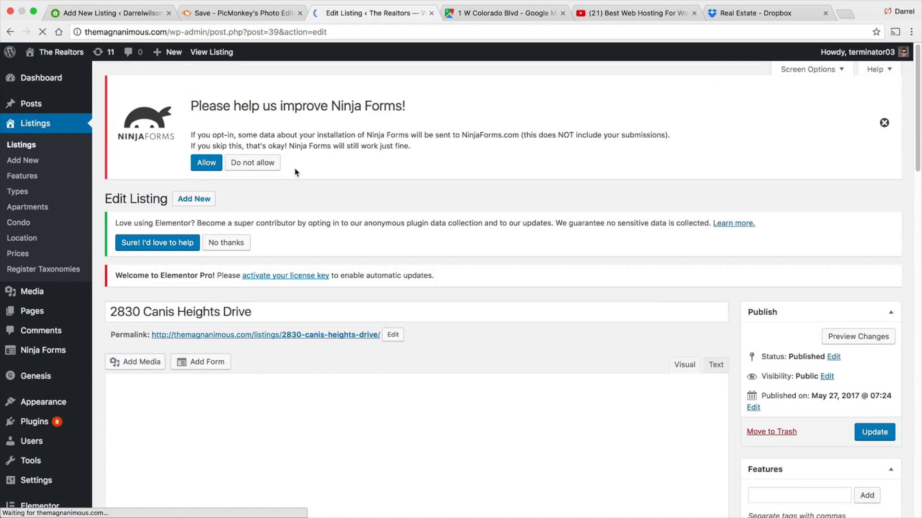
{"action": "left_click_drag", "start_coordinate": [252, 310], "coordinate": [102, 308]}
{"action": "right_click", "coordinate": [128, 310]}
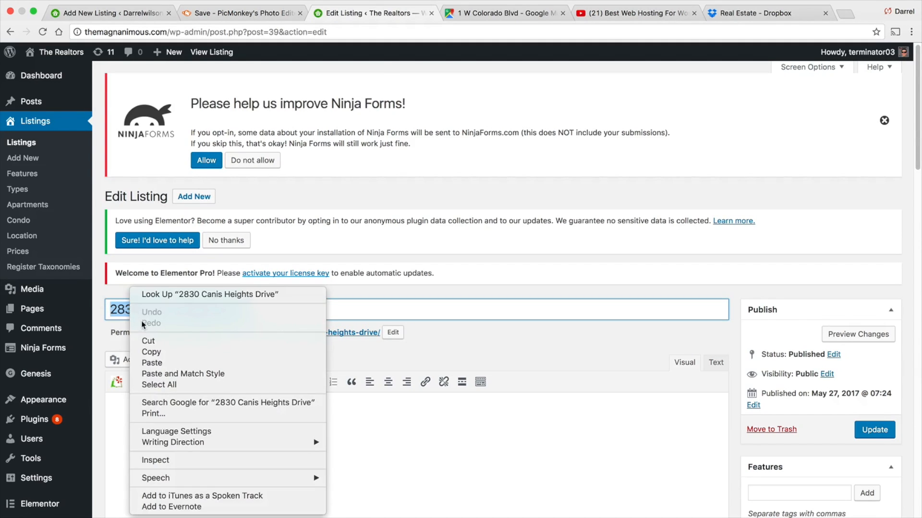
{"action": "left_click", "coordinate": [159, 351]}
{"action": "left_click", "coordinate": [130, 14]}
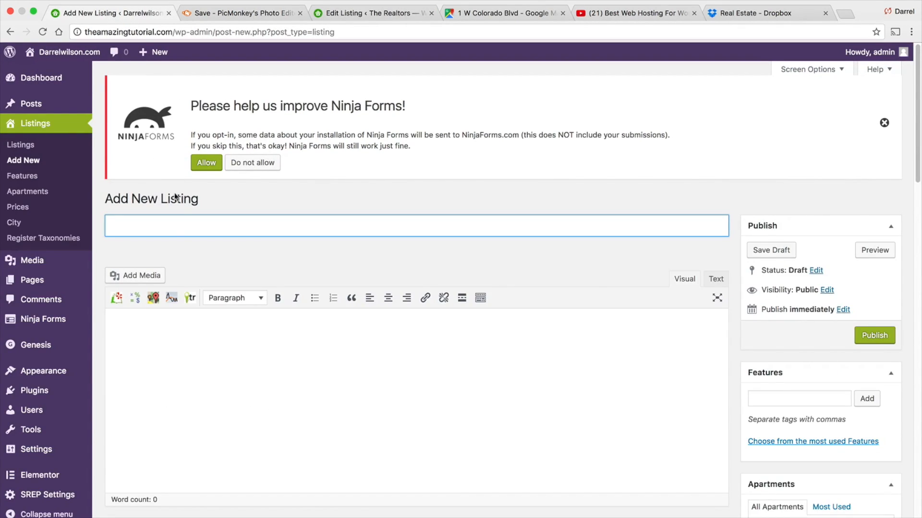
{"action": "right_click", "coordinate": [175, 235]}
{"action": "left_click", "coordinate": [197, 285]}
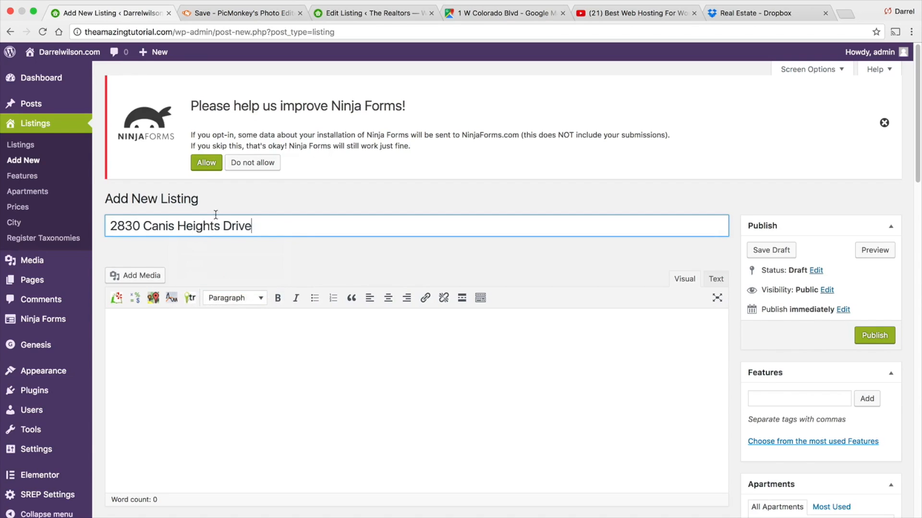
- Copy the $2300 price from the reference listing into the new listing's Price field
{"action": "left_click", "coordinate": [370, 13]}
{"action": "scroll", "coordinate": [435, 286], "scroll_direction": "down", "scroll_amount": 4}
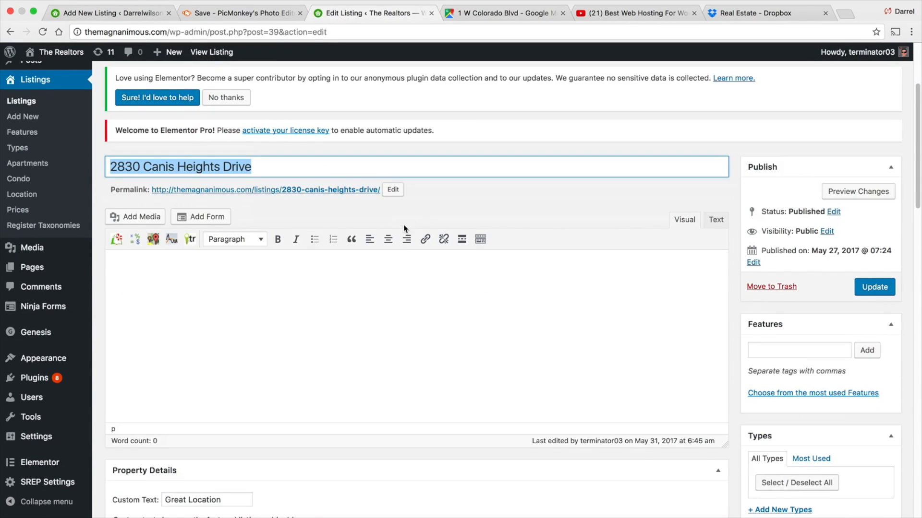
{"action": "scroll", "coordinate": [434, 286], "scroll_direction": "down", "scroll_amount": 5}
{"action": "double_click", "coordinate": [131, 268]}
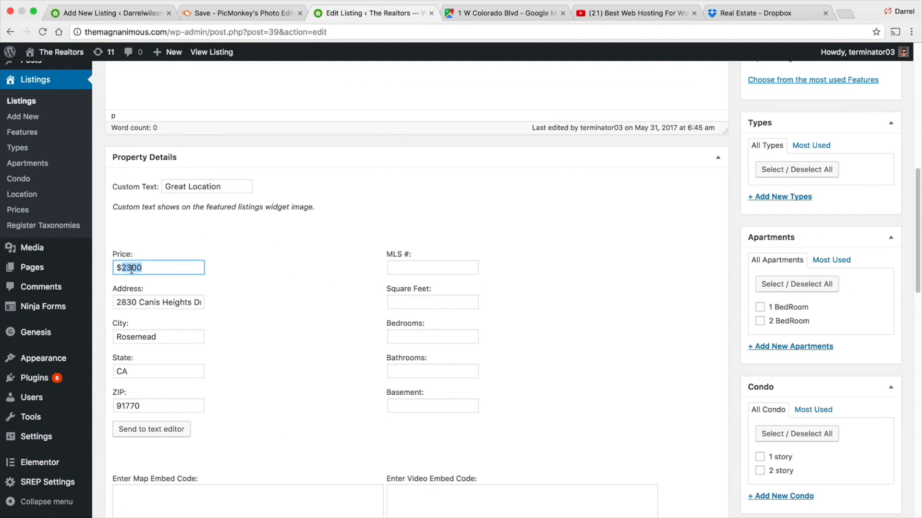
{"action": "right_click", "coordinate": [133, 271]}
{"action": "left_click", "coordinate": [167, 333]}
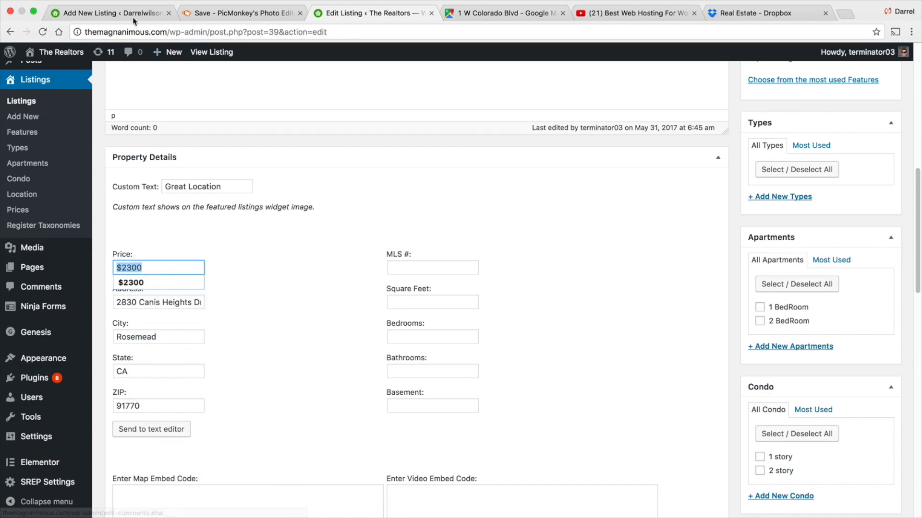
{"action": "left_click", "coordinate": [134, 16]}
{"action": "scroll", "coordinate": [180, 260], "scroll_direction": "down", "scroll_amount": 5}
{"action": "left_click", "coordinate": [164, 491]}
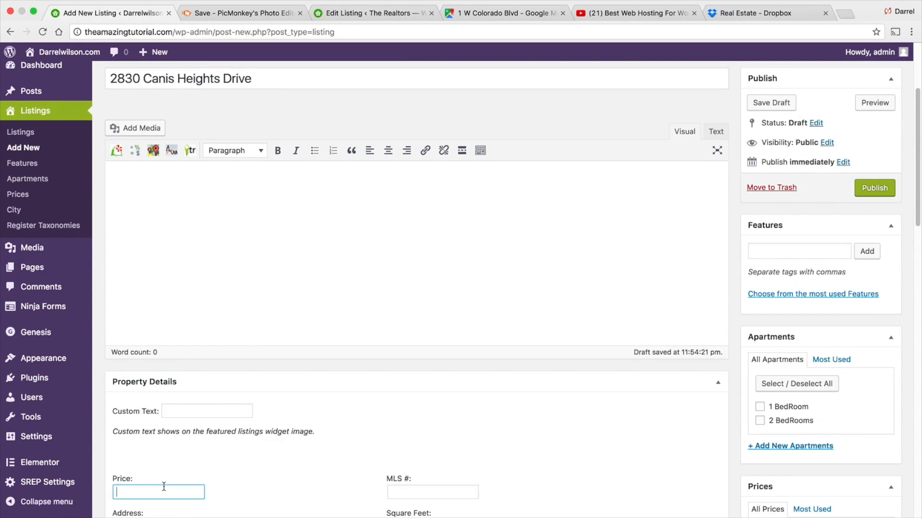
{"action": "right_click", "coordinate": [165, 492]}
{"action": "left_click", "coordinate": [188, 438]}
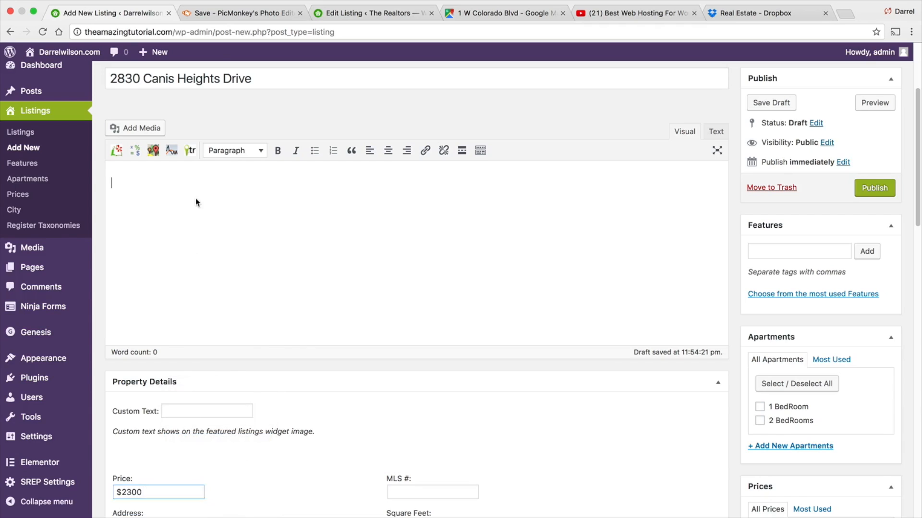
- Insert the concrete-house image into the listing description at full size, aligned left
{"action": "left_click", "coordinate": [197, 202]}
{"action": "scroll", "coordinate": [195, 214], "scroll_direction": "up", "scroll_amount": 1}
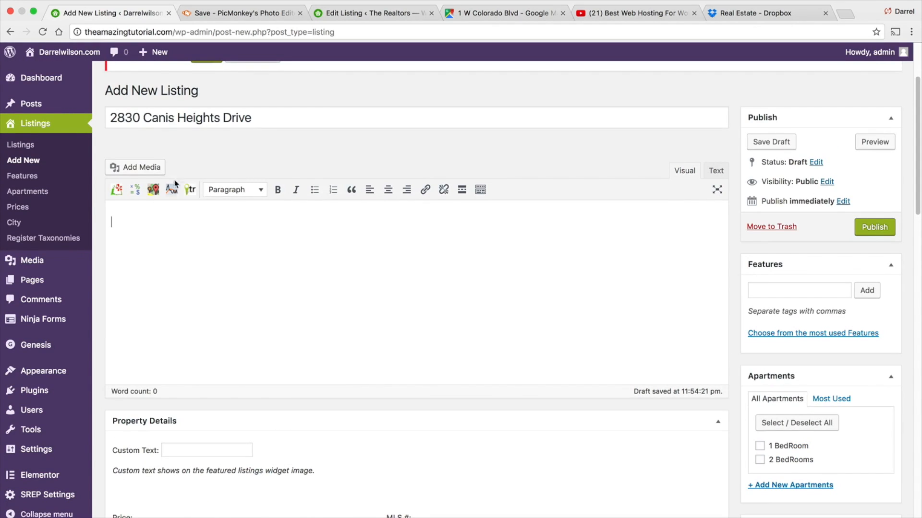
{"action": "left_click", "coordinate": [150, 168]}
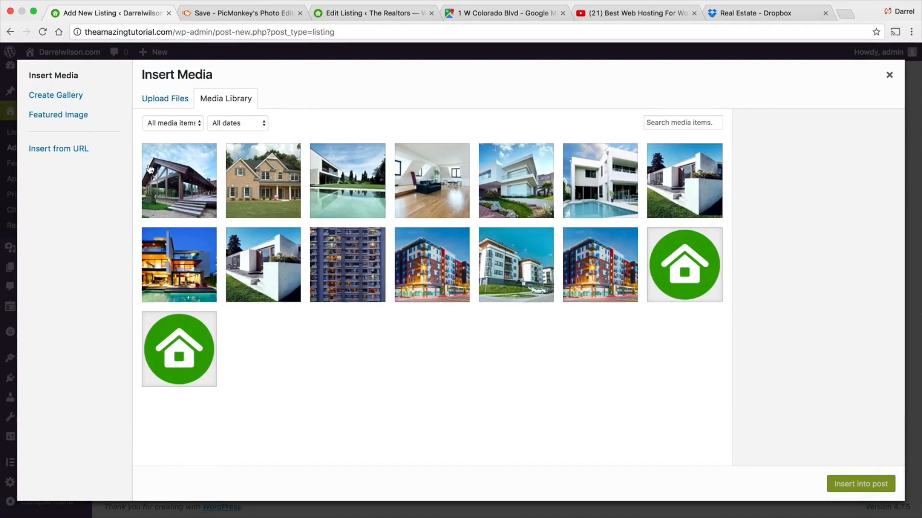
{"action": "left_click", "coordinate": [538, 190]}
{"action": "left_click", "coordinate": [570, 179]}
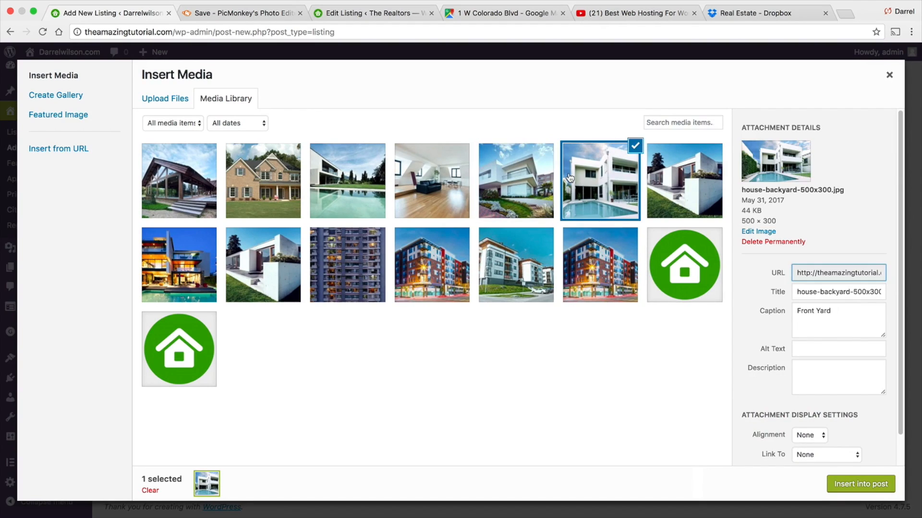
{"action": "left_click", "coordinate": [655, 177]}
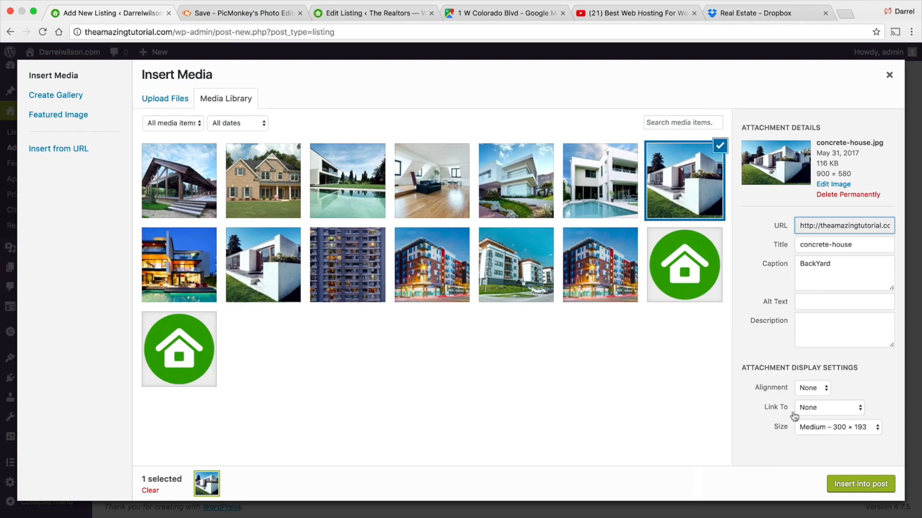
{"action": "left_click", "coordinate": [826, 427]}
{"action": "left_click", "coordinate": [829, 436]}
{"action": "left_click", "coordinate": [820, 387]}
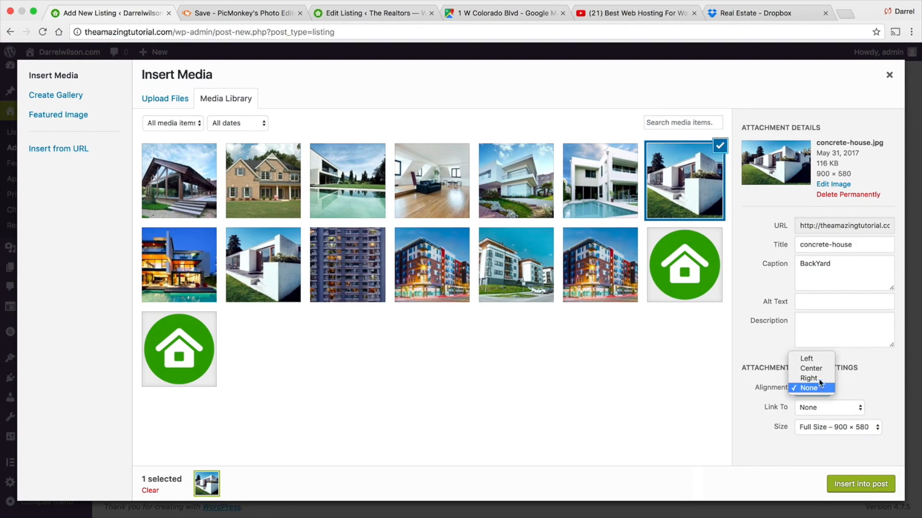
{"action": "left_click", "coordinate": [820, 358]}
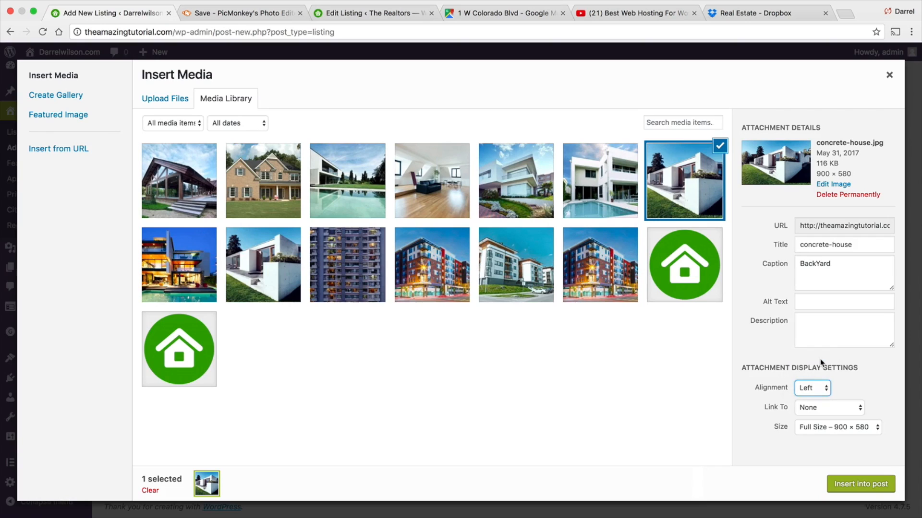
{"action": "left_click", "coordinate": [863, 485]}
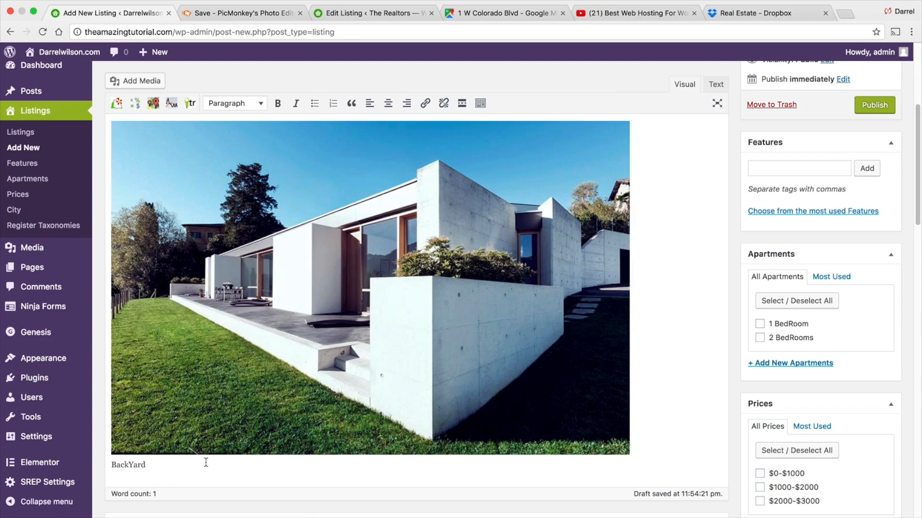
- Delete the inserted image from the listing description
{"action": "scroll", "coordinate": [390, 448], "scroll_direction": "down", "scroll_amount": 1}
{"action": "scroll", "coordinate": [391, 448], "scroll_direction": "up", "scroll_amount": 5}
{"action": "scroll", "coordinate": [545, 430], "scroll_direction": "down", "scroll_amount": 4}
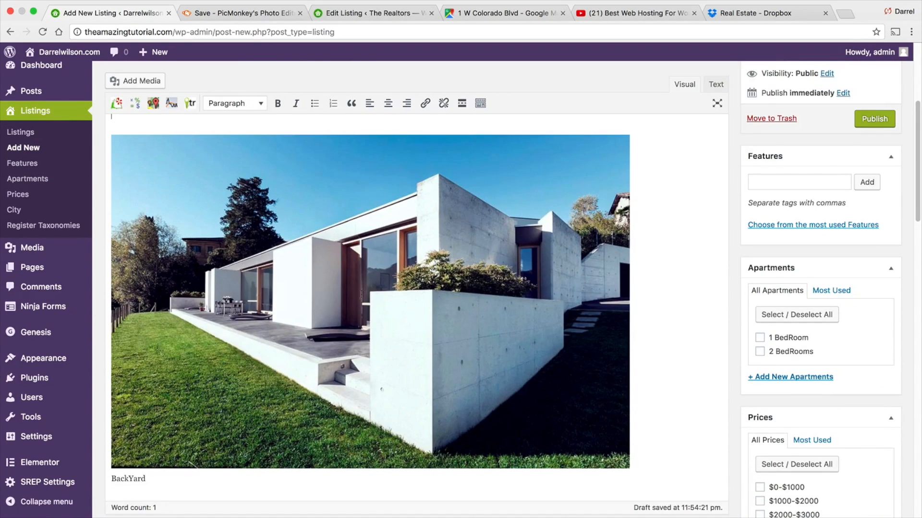
{"action": "key", "text": "BackSpace"}
{"action": "key", "text": "Down"}
{"action": "key", "text": "BackSpace"}
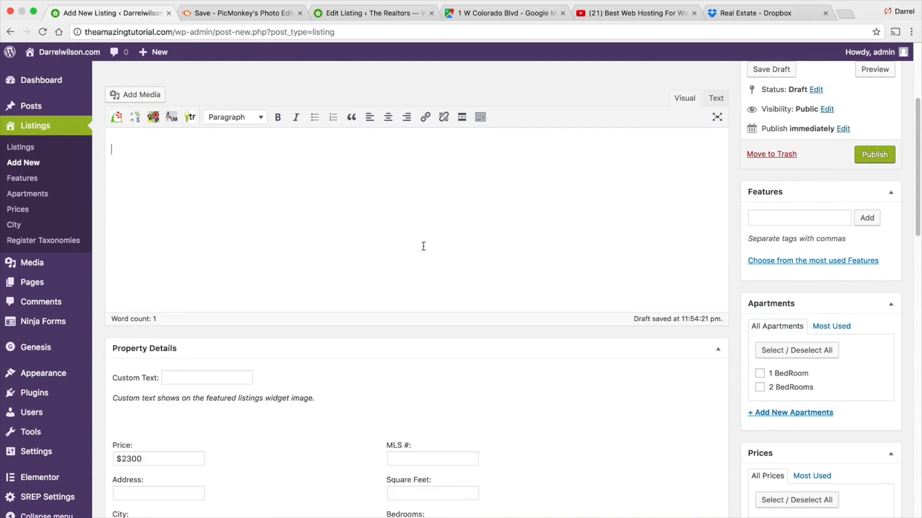
- Insert the concrete-house image into the description again
{"action": "right_click", "coordinate": [156, 160]}
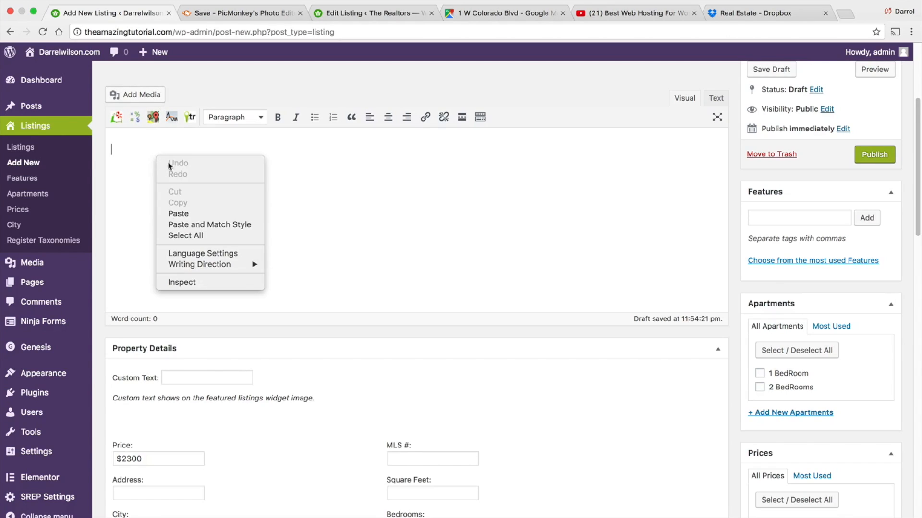
{"action": "left_click", "coordinate": [130, 94]}
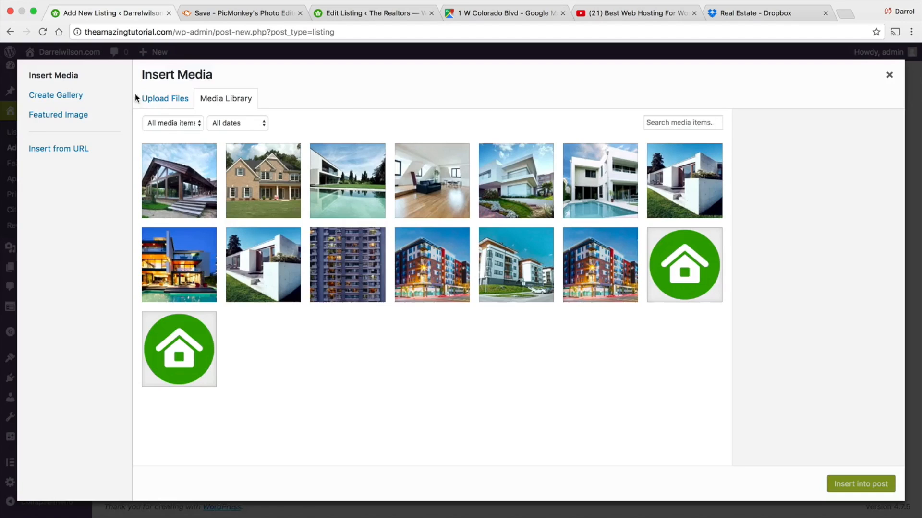
{"action": "left_click", "coordinate": [623, 182]}
{"action": "left_click", "coordinate": [671, 174]}
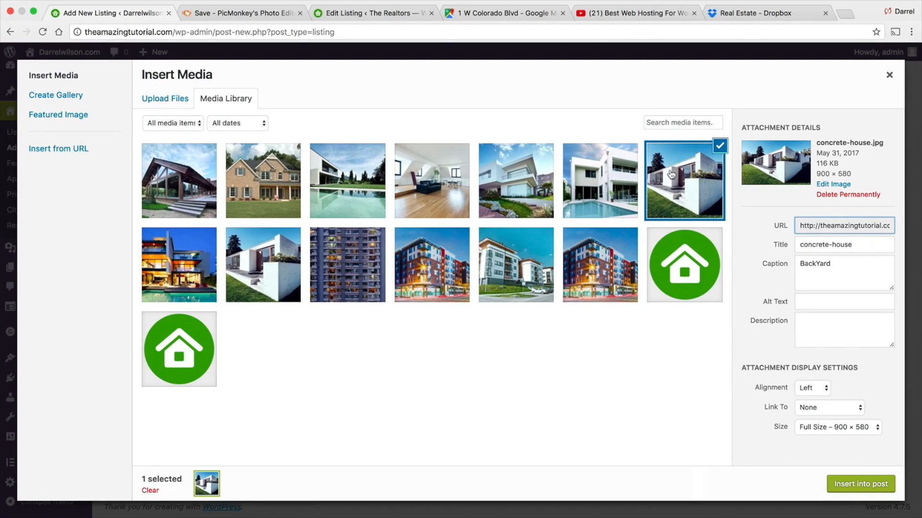
{"action": "left_click", "coordinate": [848, 485]}
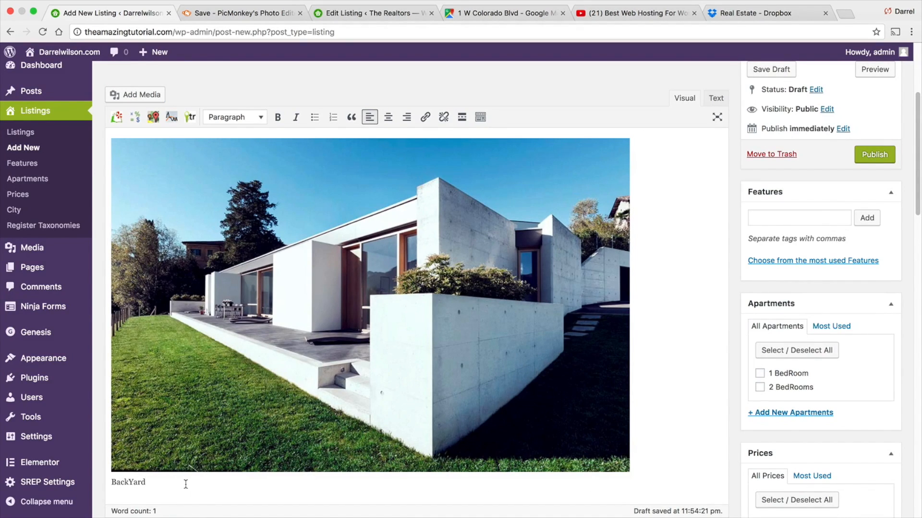
- Write 'This is a really cool place!' beside the image and add the pets allowed feature
{"action": "key", "text": "Return"}
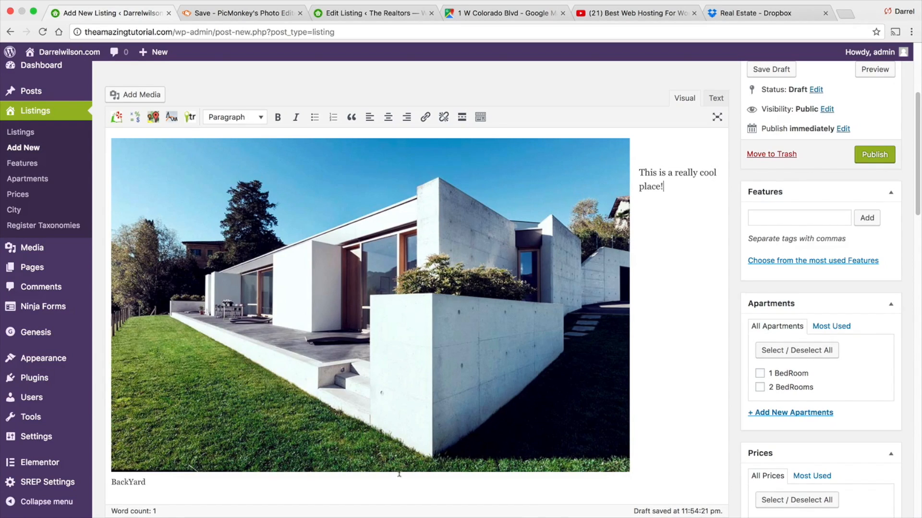
{"action": "left_click", "coordinate": [759, 219]}
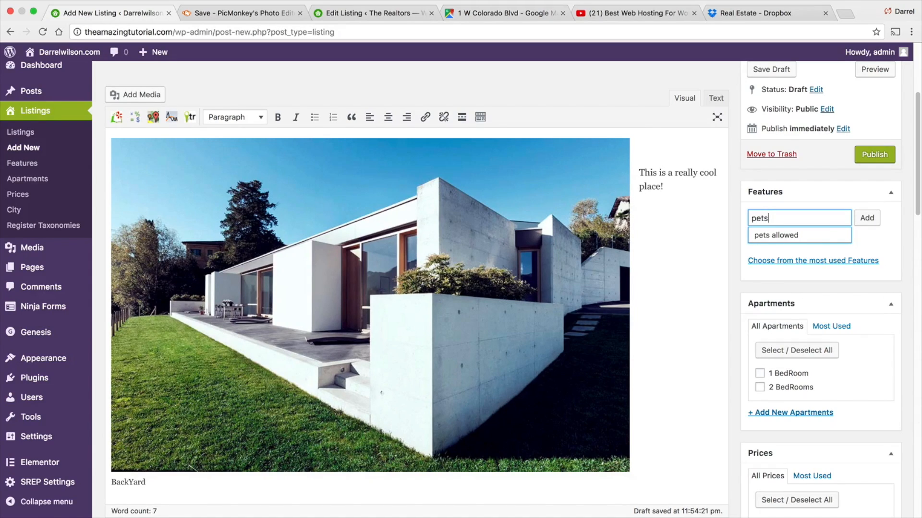
{"action": "left_click", "coordinate": [765, 235]}
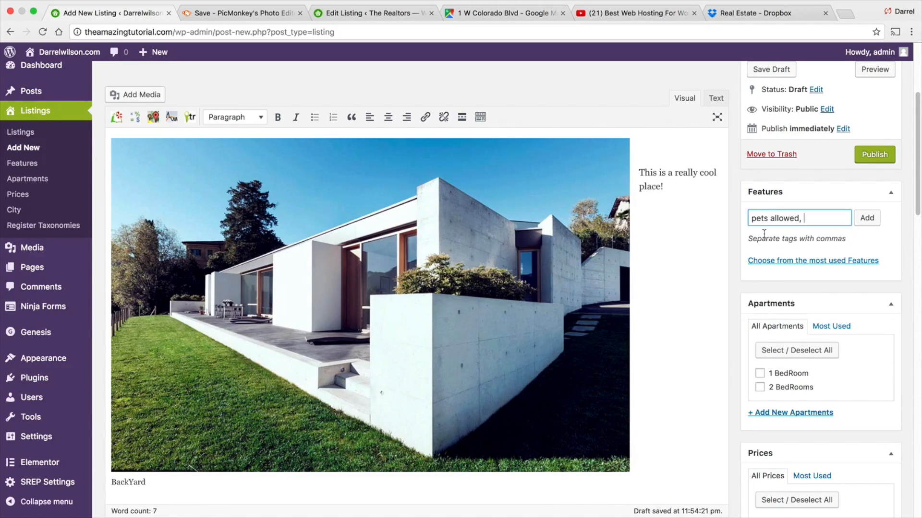
{"action": "left_click", "coordinate": [866, 218]}
- Assign the 2 BedRooms apartment term and the $2000-$3000 price term
{"action": "left_click", "coordinate": [759, 401]}
{"action": "scroll", "coordinate": [722, 383], "scroll_direction": "down", "scroll_amount": 3}
{"action": "scroll", "coordinate": [721, 372], "scroll_direction": "down", "scroll_amount": 3}
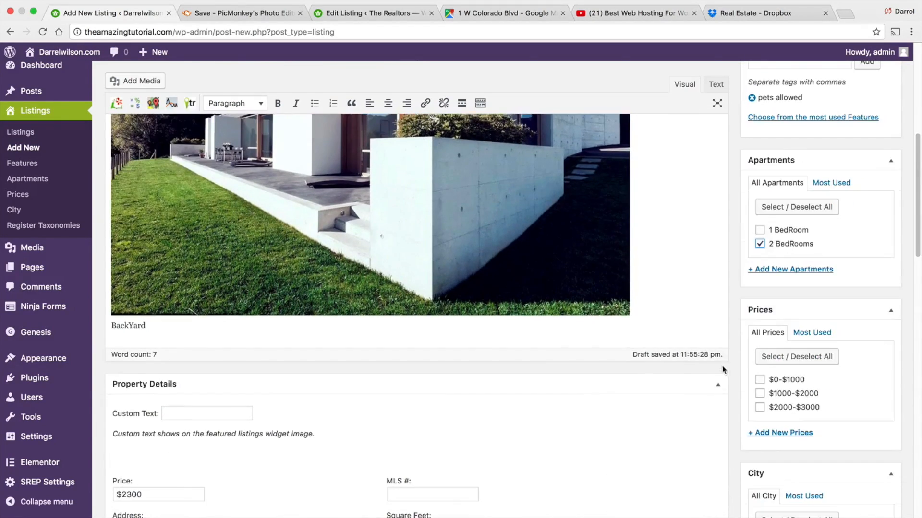
{"action": "left_click", "coordinate": [759, 408]}
{"action": "scroll", "coordinate": [509, 421], "scroll_direction": "down", "scroll_amount": 1}
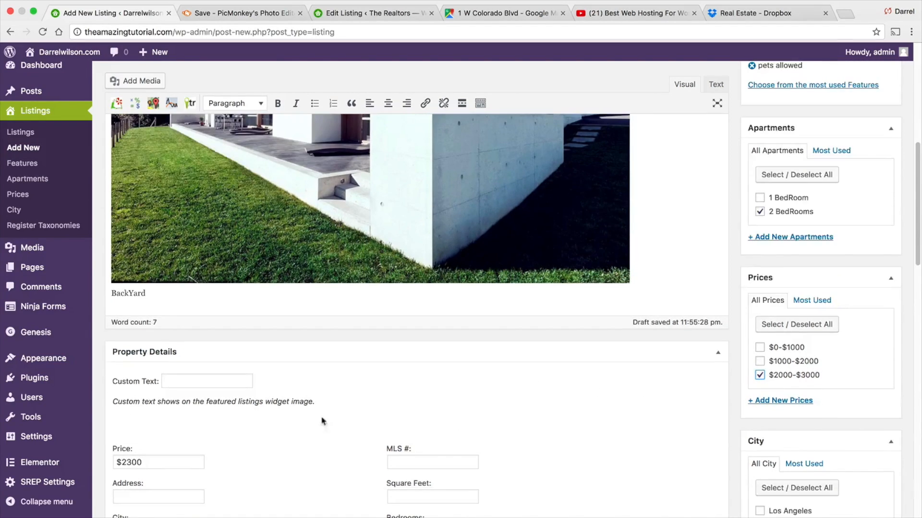
- Assign the Santa Clarita city term to the listing
{"action": "left_click_drag", "start_coordinate": [140, 463], "coordinate": [108, 460]}
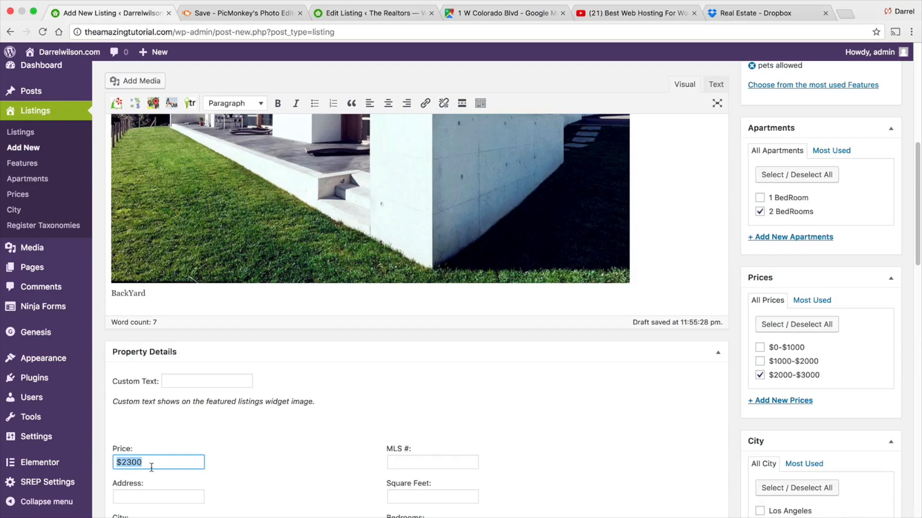
{"action": "scroll", "coordinate": [634, 451], "scroll_direction": "down", "scroll_amount": 3}
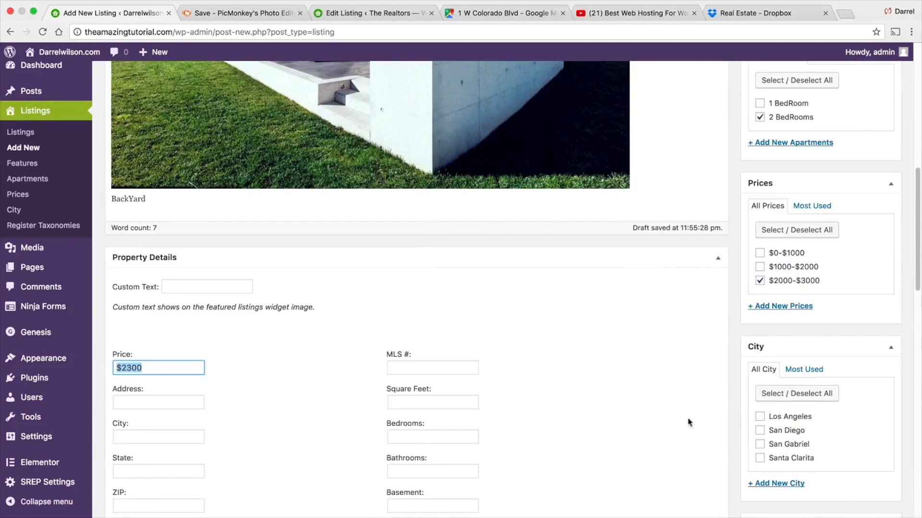
{"action": "left_click", "coordinate": [760, 460]}
{"action": "scroll", "coordinate": [497, 410], "scroll_direction": "down", "scroll_amount": 3}
- Copy the street address from the existing Realtors listing and paste it into the new listing's Address field
{"action": "left_click", "coordinate": [159, 292]}
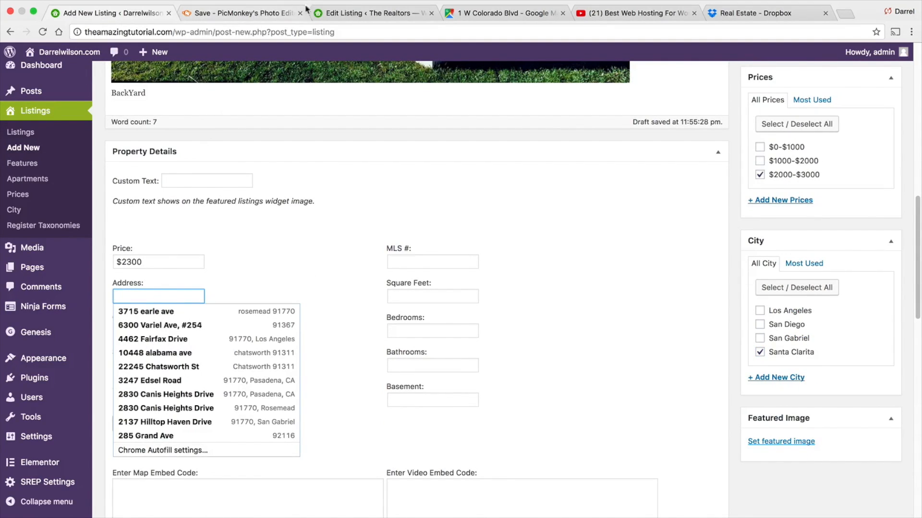
{"action": "left_click", "coordinate": [344, 13]}
{"action": "triple_click", "coordinate": [159, 304]}
{"action": "key", "text": "super+c"}
{"action": "right_click", "coordinate": [159, 304]}
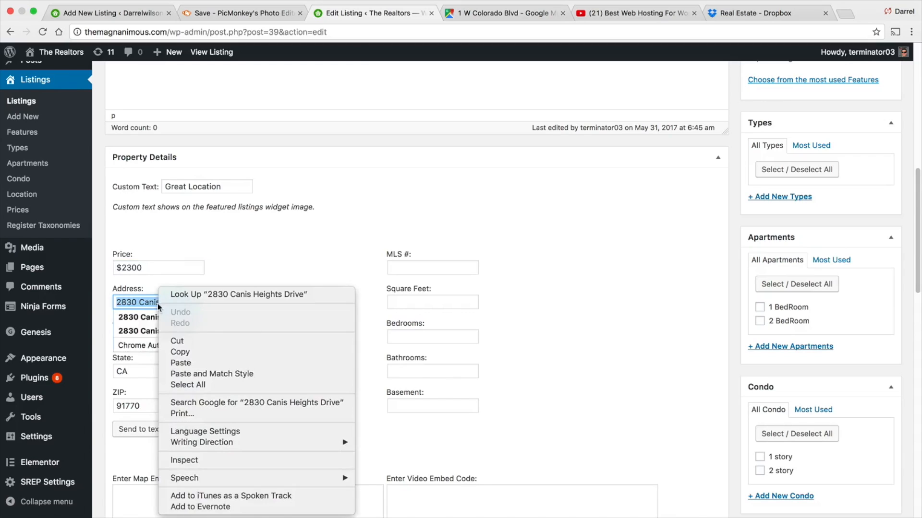
{"action": "left_click", "coordinate": [185, 352]}
{"action": "left_click", "coordinate": [116, 15]}
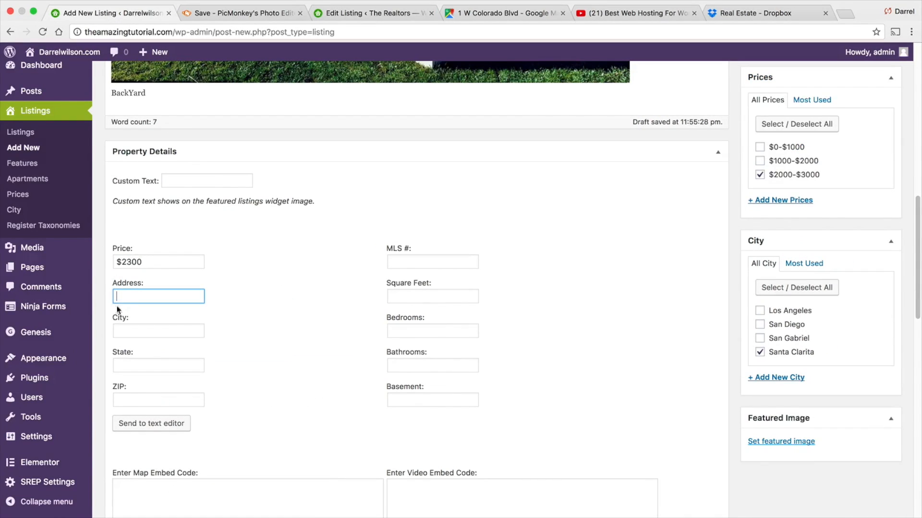
{"action": "right_click", "coordinate": [123, 297]}
{"action": "left_click", "coordinate": [153, 357]}
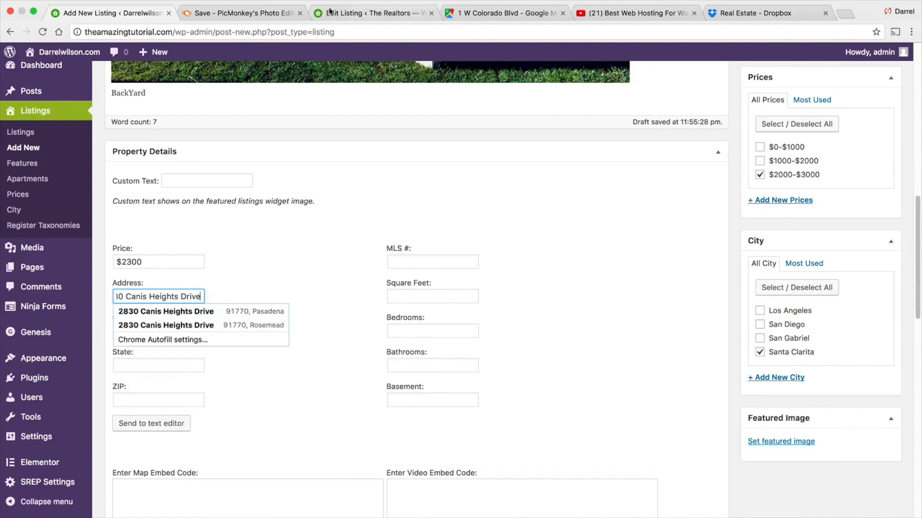
- Fill in the city as rosemead, the state as ca, and the ZIP code for the property
{"action": "left_click", "coordinate": [269, 367]}
{"action": "left_click", "coordinate": [170, 326]}
{"action": "type", "text": "roseme"}
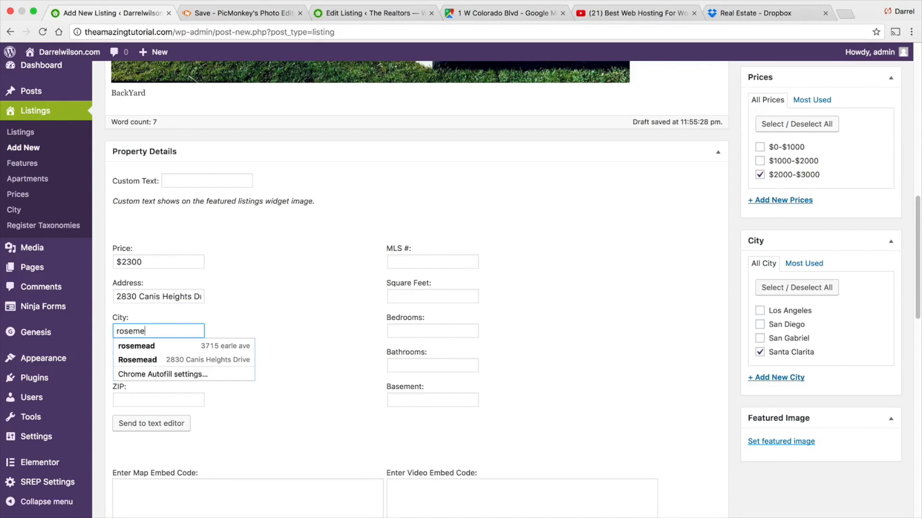
{"action": "type", "text": "ad"}
{"action": "key", "text": "Tab"}
{"action": "type", "text": "ca"}
{"action": "key", "text": "Tab"}
{"action": "type", "text": "91770"}
{"action": "key", "text": "Tab"}
- Enter 850 square feet, 3 bedrooms, 2 bathrooms and 1 basement in the property details
{"action": "key", "text": "Tab"}
{"action": "left_click", "coordinate": [417, 292]}
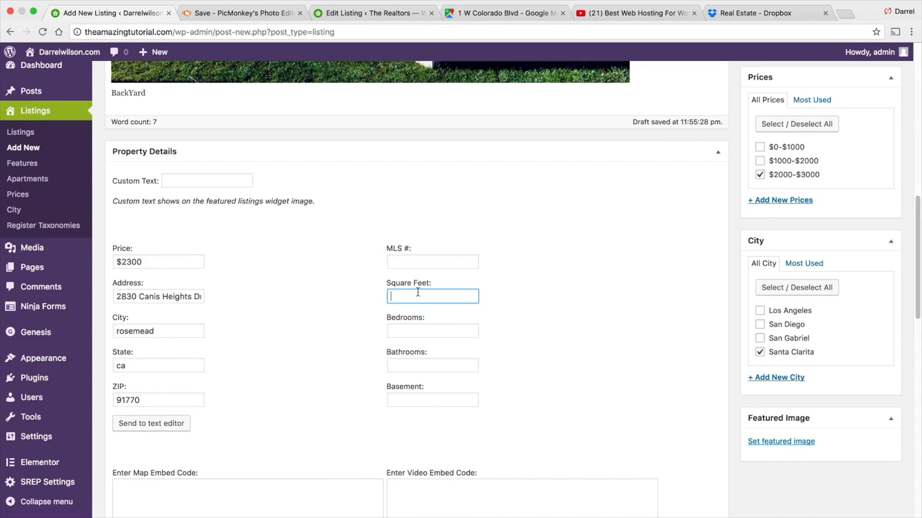
{"action": "key", "text": "Tab"}
{"action": "type", "text": "3"}
{"action": "key", "text": "Tab"}
{"action": "type", "text": "2"}
{"action": "key", "text": "Tab"}
{"action": "type", "text": "1"}
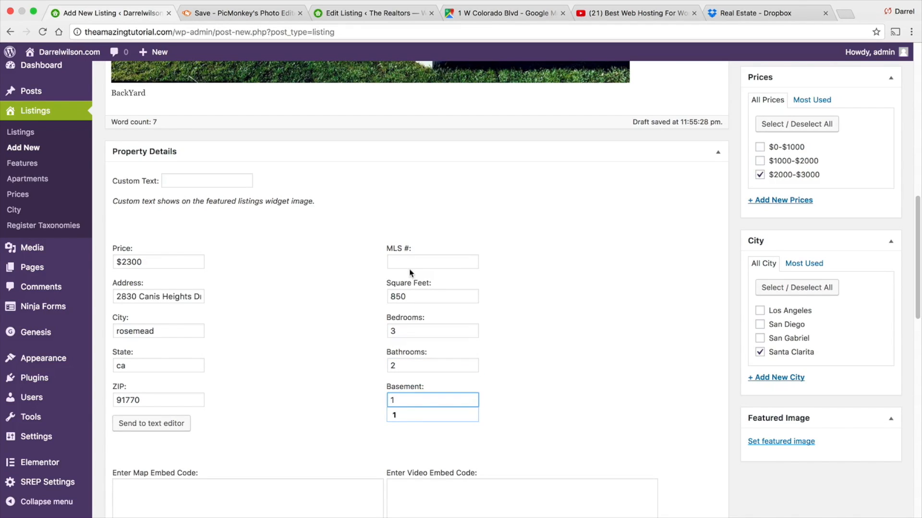
{"action": "left_click", "coordinate": [305, 394]}
- Copy the Google Maps embed iframe code for the location from the embed map dialog
{"action": "scroll", "coordinate": [303, 391], "scroll_direction": "down", "scroll_amount": 3}
{"action": "left_click", "coordinate": [284, 381]}
{"action": "left_click", "coordinate": [490, 15]}
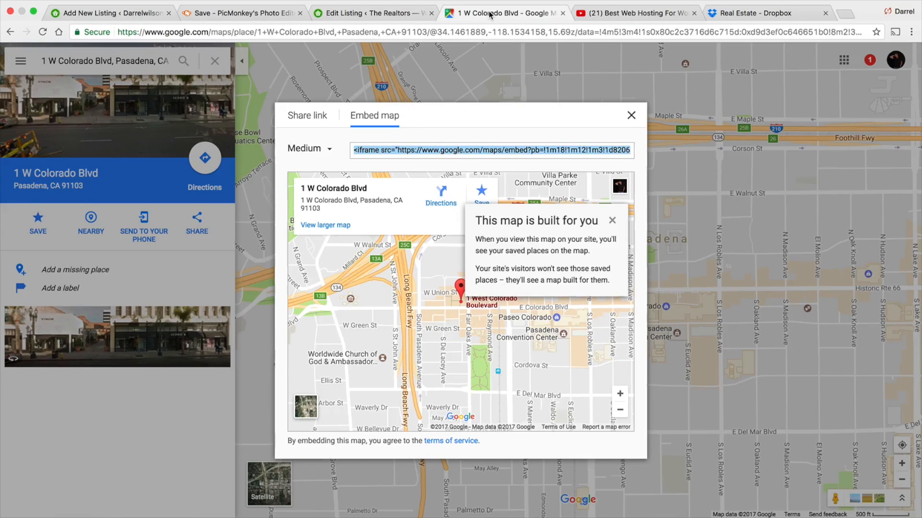
{"action": "right_click", "coordinate": [432, 150]}
{"action": "left_click", "coordinate": [449, 215]}
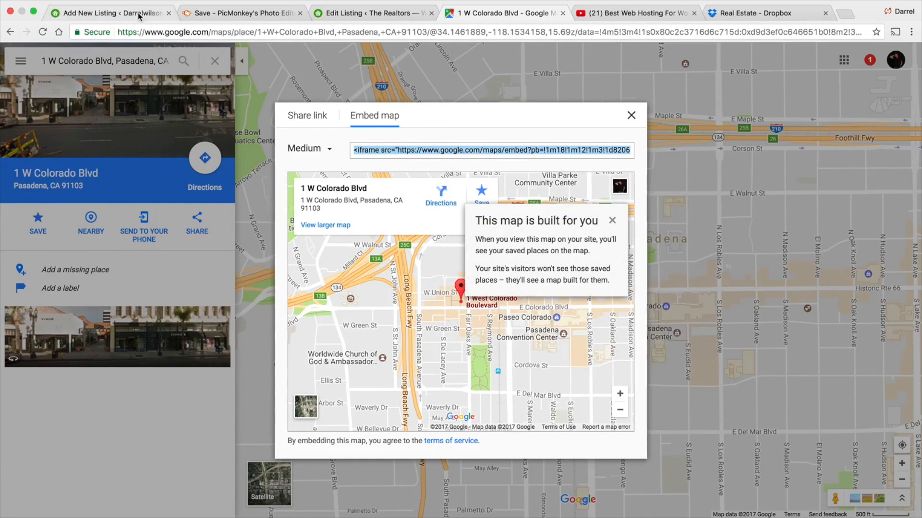
- Paste the embed code into the listing's Map Embed Code field and send the property details to the text editor
{"action": "left_click", "coordinate": [110, 13]}
{"action": "right_click", "coordinate": [135, 389]}
{"action": "left_click", "coordinate": [159, 438]}
{"action": "left_click", "coordinate": [152, 426]}
{"action": "scroll", "coordinate": [596, 211], "scroll_direction": "down", "scroll_amount": 4}
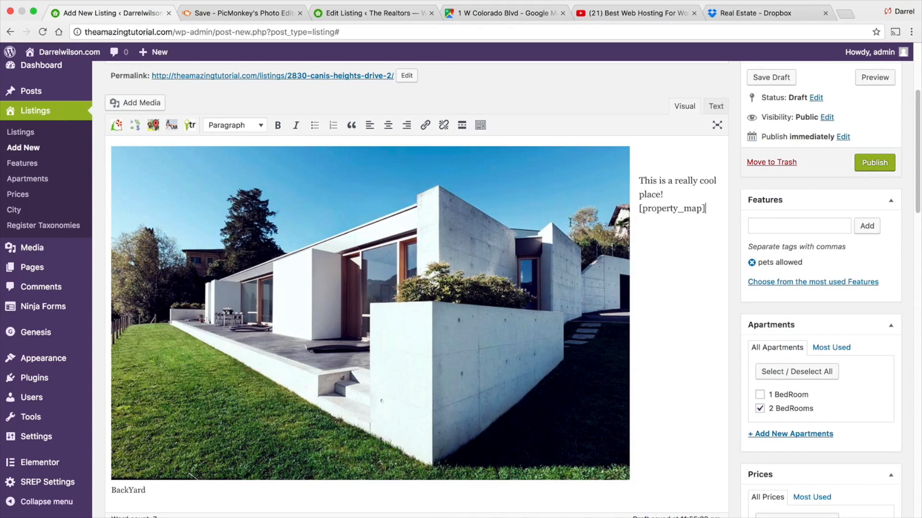
- Delete the backyard image from the listing content and move the [property_map] shortcode onto its own line
{"action": "left_click", "coordinate": [512, 290]}
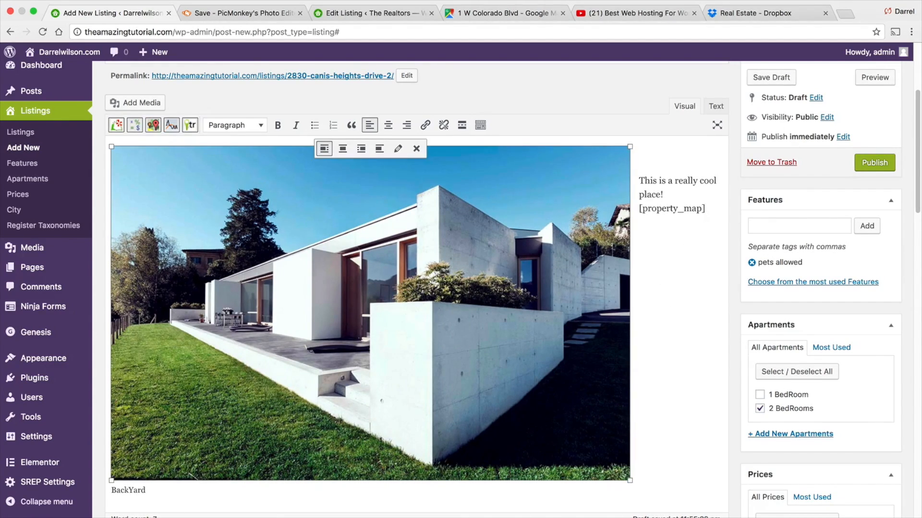
{"action": "key", "text": "BackSpace"}
{"action": "scroll", "coordinate": [405, 290], "scroll_direction": "up", "scroll_amount": 1}
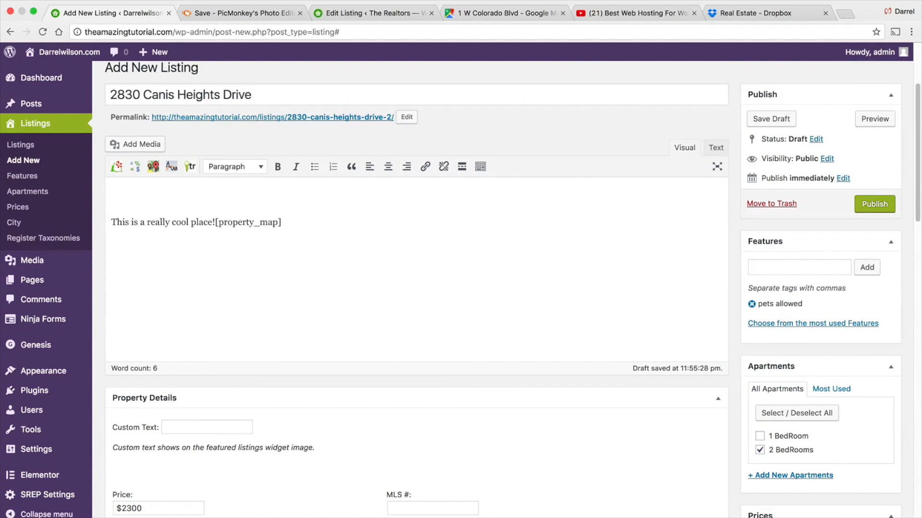
{"action": "key", "text": "Return"}
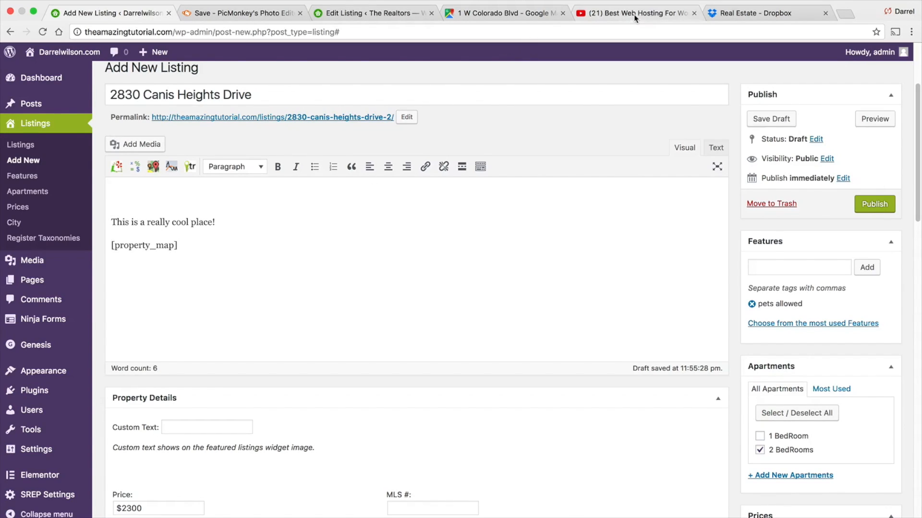
- Copy the YouTube video's embed iframe code from the video page's embed box
{"action": "left_click", "coordinate": [622, 6]}
{"action": "right_click", "coordinate": [273, 359]}
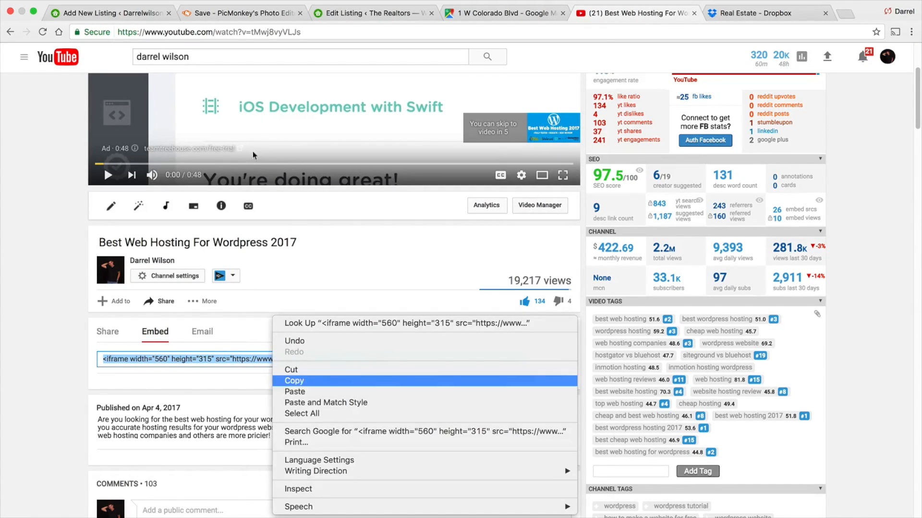
{"action": "left_click", "coordinate": [295, 381]}
- Paste the embed code into the listing's Video Embed Code field and send it to the text editor
{"action": "left_click", "coordinate": [129, 15]}
{"action": "scroll", "coordinate": [227, 340], "scroll_direction": "down", "scroll_amount": 15}
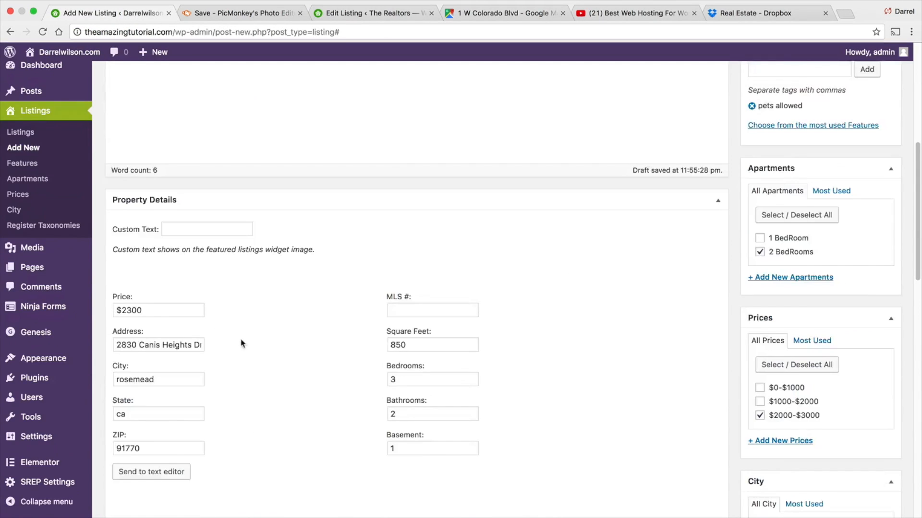
{"action": "scroll", "coordinate": [445, 194], "scroll_direction": "up", "scroll_amount": 4}
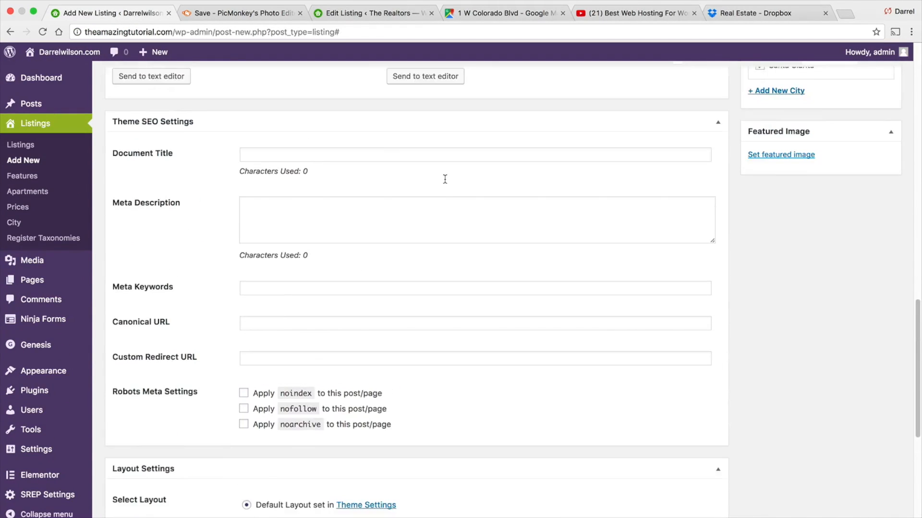
{"action": "scroll", "coordinate": [444, 200], "scroll_direction": "down", "scroll_amount": 5}
{"action": "scroll", "coordinate": [442, 202], "scroll_direction": "up", "scroll_amount": 7}
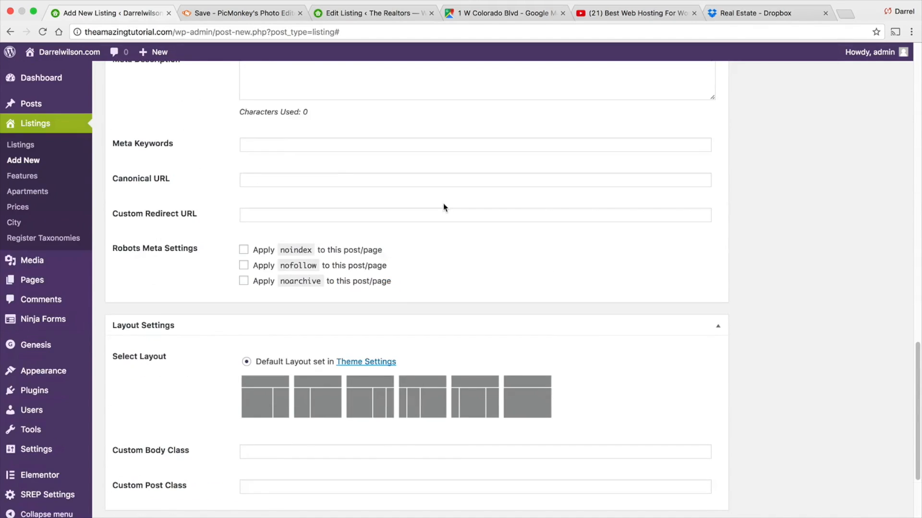
{"action": "right_click", "coordinate": [443, 121]}
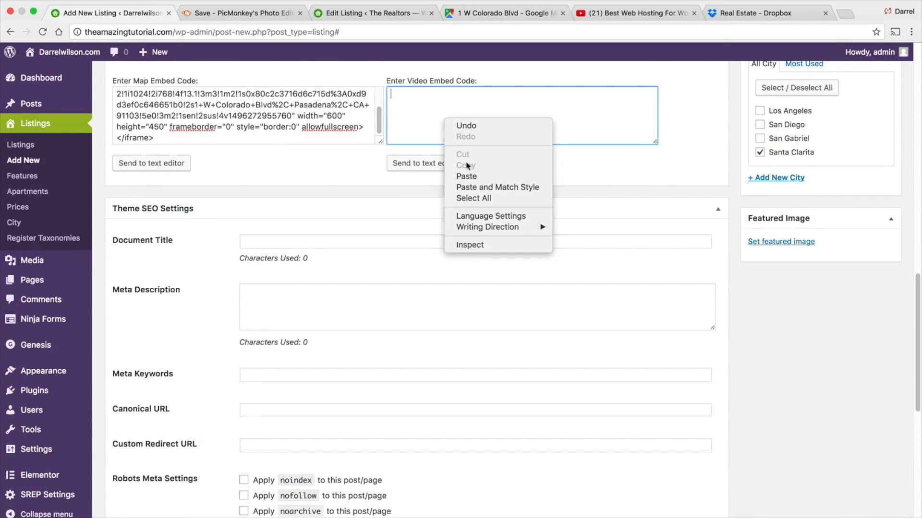
{"action": "left_click", "coordinate": [441, 162]}
{"action": "left_click", "coordinate": [440, 161]}
- Put the [property_video] shortcode on its own line above the map shortcode
{"action": "scroll", "coordinate": [383, 296], "scroll_direction": "down", "scroll_amount": 1}
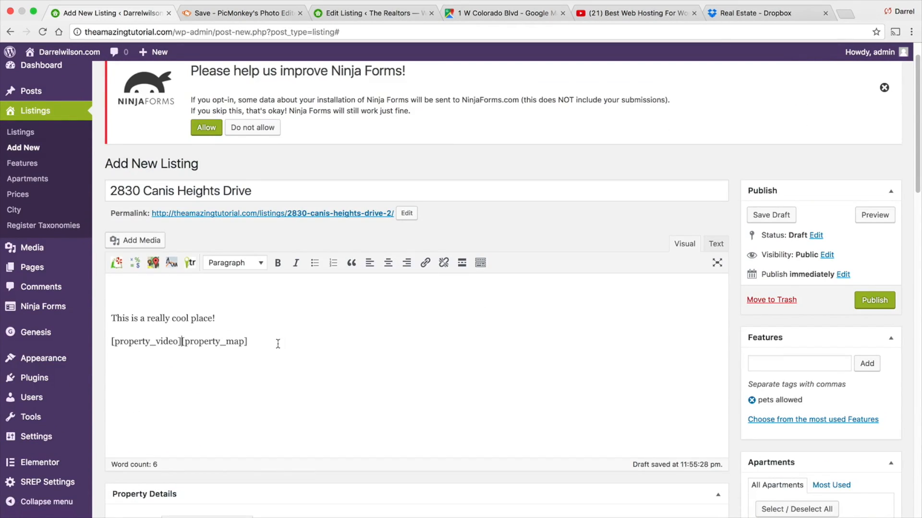
{"action": "key", "text": "Return"}
{"action": "scroll", "coordinate": [506, 329], "scroll_direction": "down", "scroll_amount": 8}
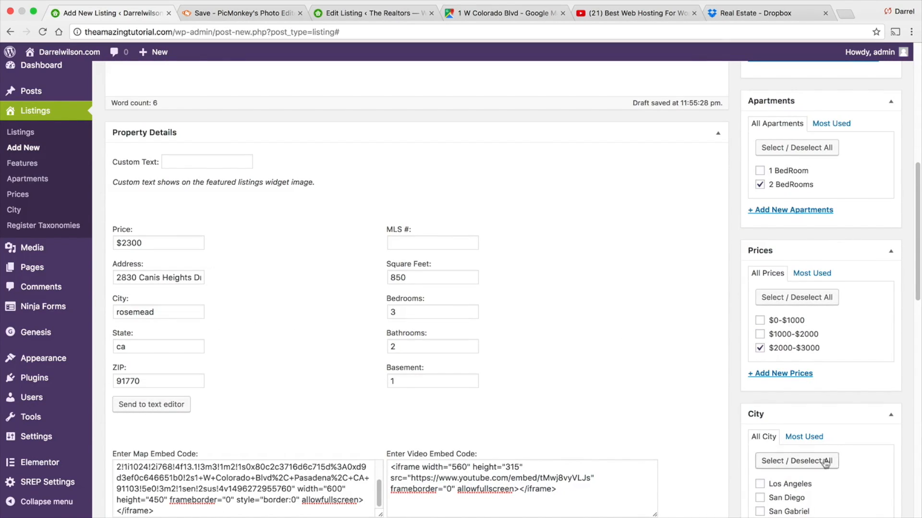
{"action": "scroll", "coordinate": [816, 439], "scroll_direction": "up", "scroll_amount": 7}
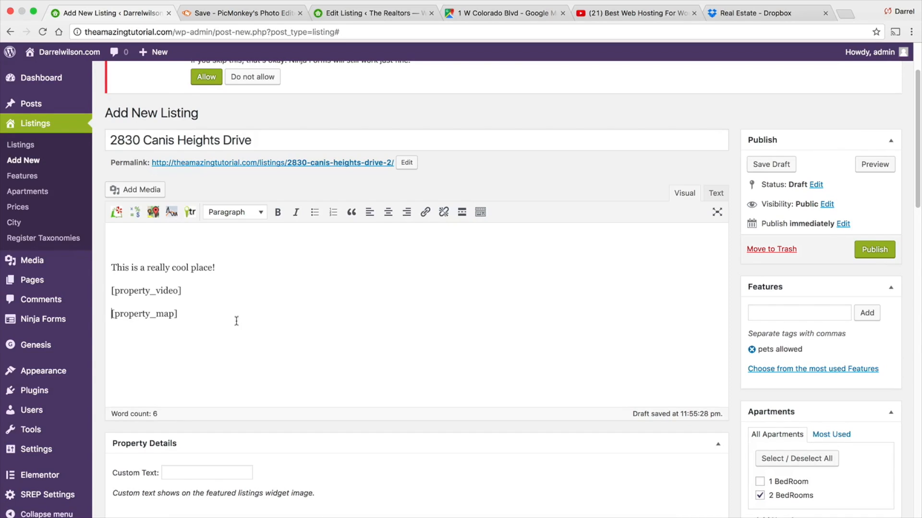
- Create a gallery of the pool house, interior and side-of-house photos and insert it into the listing
{"action": "mouse_move", "coordinate": [41, 325]}
{"action": "left_click", "coordinate": [136, 190]}
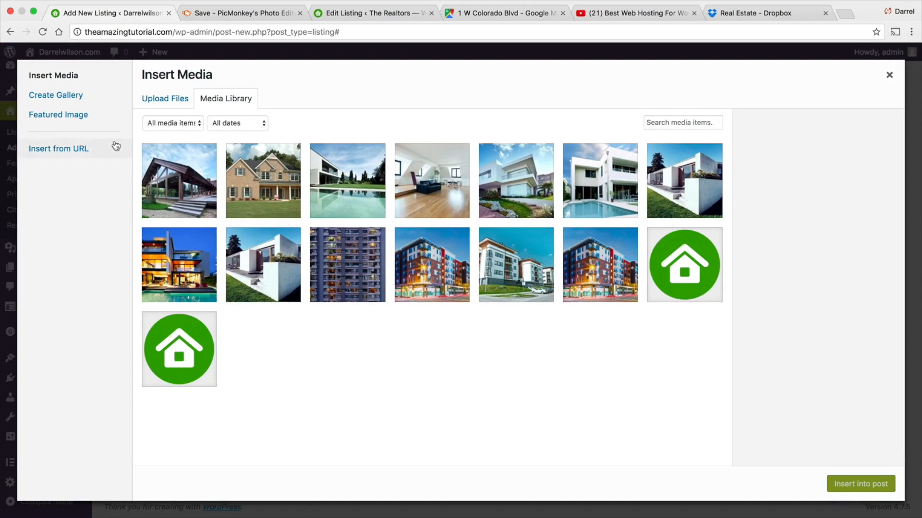
{"action": "left_click", "coordinate": [89, 117]}
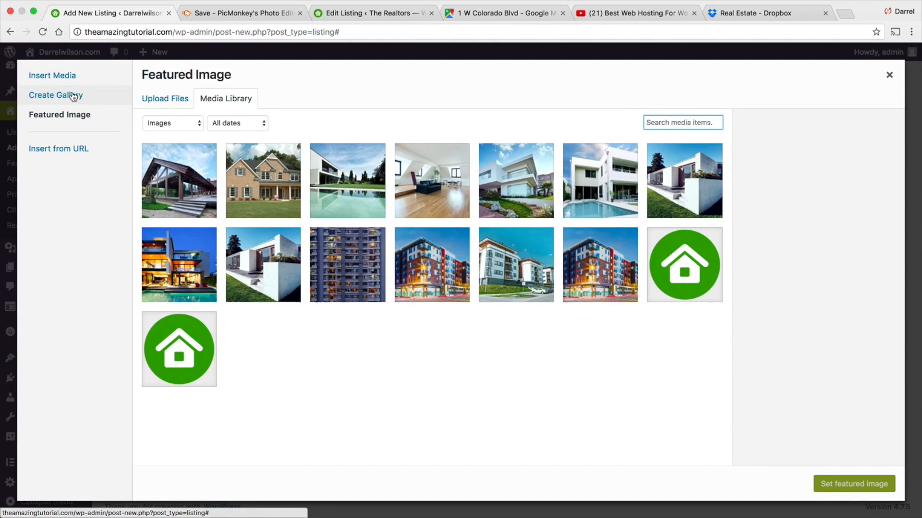
{"action": "left_click", "coordinate": [73, 97]}
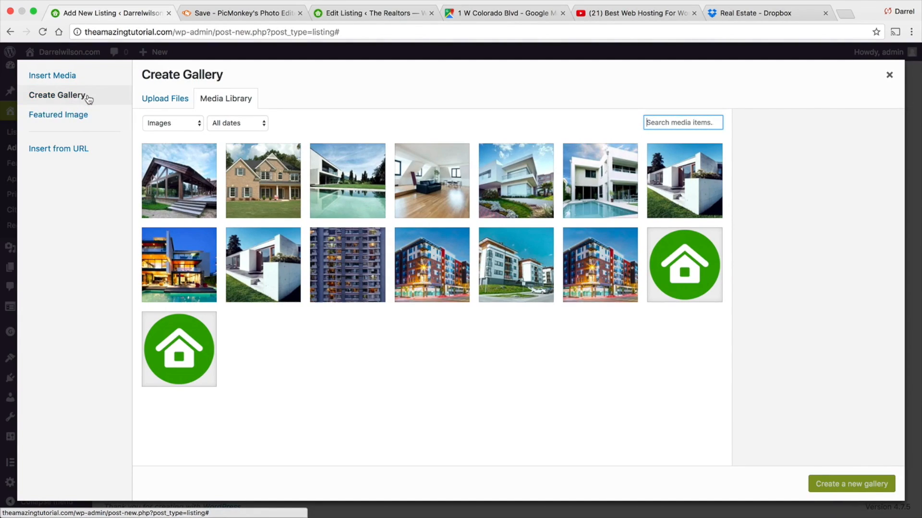
{"action": "left_click", "coordinate": [361, 187]}
{"action": "left_click", "coordinate": [432, 180]}
{"action": "left_click", "coordinate": [516, 180]}
{"action": "left_click", "coordinate": [824, 484]}
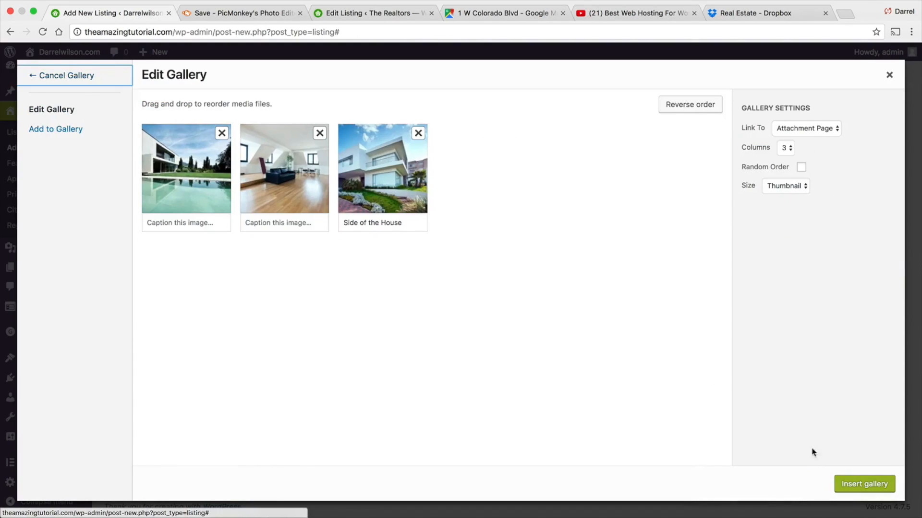
{"action": "left_click", "coordinate": [873, 487]}
- Reopen the inserted gallery, adjust its columns and image size settings, and update the gallery
{"action": "left_click", "coordinate": [211, 369]}
{"action": "left_click", "coordinate": [408, 315]}
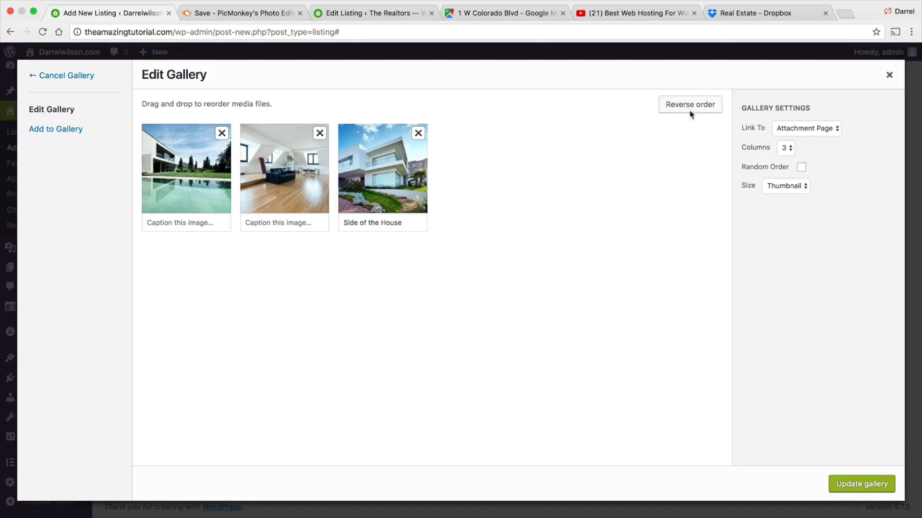
{"action": "left_click", "coordinate": [776, 186]}
{"action": "left_click", "coordinate": [789, 204]}
{"action": "left_click", "coordinate": [788, 185]}
{"action": "left_click", "coordinate": [788, 176]}
{"action": "left_click", "coordinate": [784, 186]}
{"action": "left_click", "coordinate": [786, 201]}
{"action": "left_click", "coordinate": [791, 145]}
{"action": "left_click", "coordinate": [791, 145]}
{"action": "left_click", "coordinate": [790, 186]}
{"action": "left_click", "coordinate": [789, 166]}
{"action": "left_click", "coordinate": [789, 184]}
{"action": "left_click", "coordinate": [789, 189]}
{"action": "left_click", "coordinate": [861, 485]}
- Set the property's custom text to "Best Deal!"
{"action": "scroll", "coordinate": [837, 445], "scroll_direction": "down", "scroll_amount": 2}
{"action": "scroll", "coordinate": [643, 372], "scroll_direction": "down", "scroll_amount": 1}
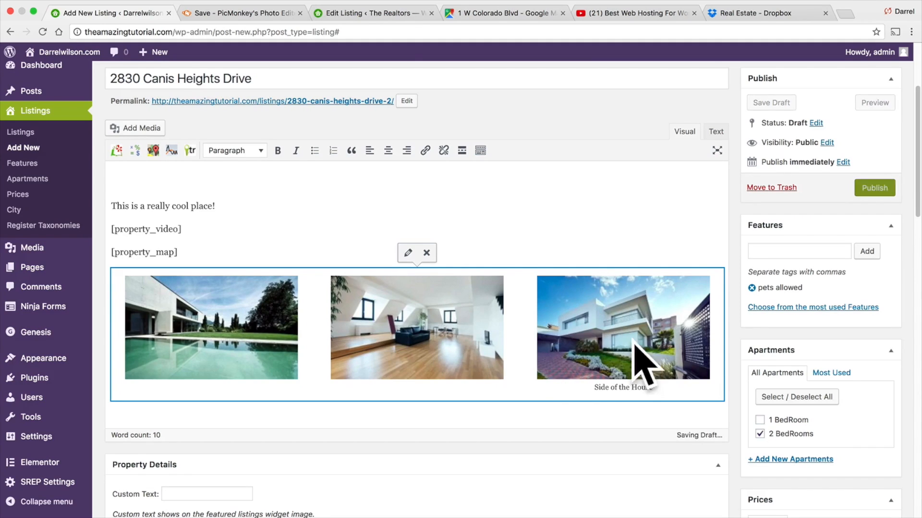
{"action": "scroll", "coordinate": [595, 327], "scroll_direction": "down", "scroll_amount": 3}
{"action": "left_click", "coordinate": [211, 398]}
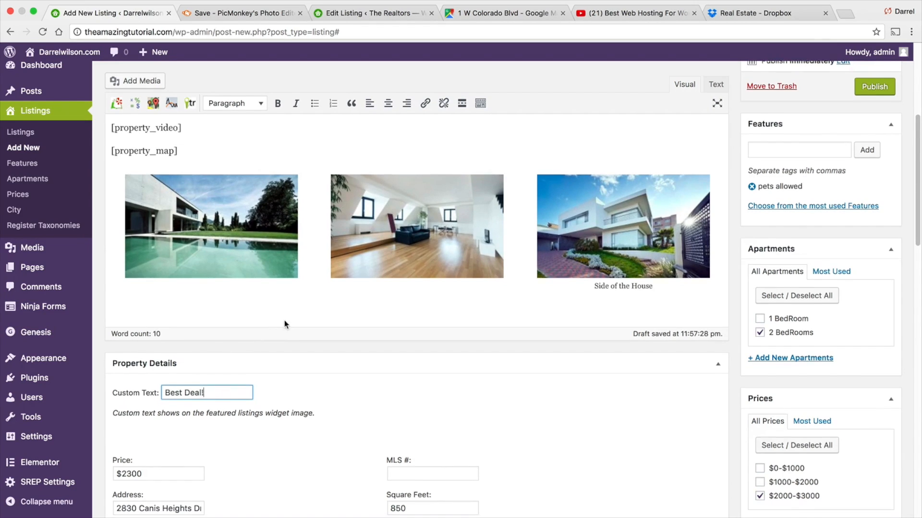
- Enter "Best House In Santa Clarita" as the listing's SEO document title
{"action": "scroll", "coordinate": [284, 321], "scroll_direction": "down", "scroll_amount": 7}
{"action": "scroll", "coordinate": [294, 306], "scroll_direction": "down", "scroll_amount": 9}
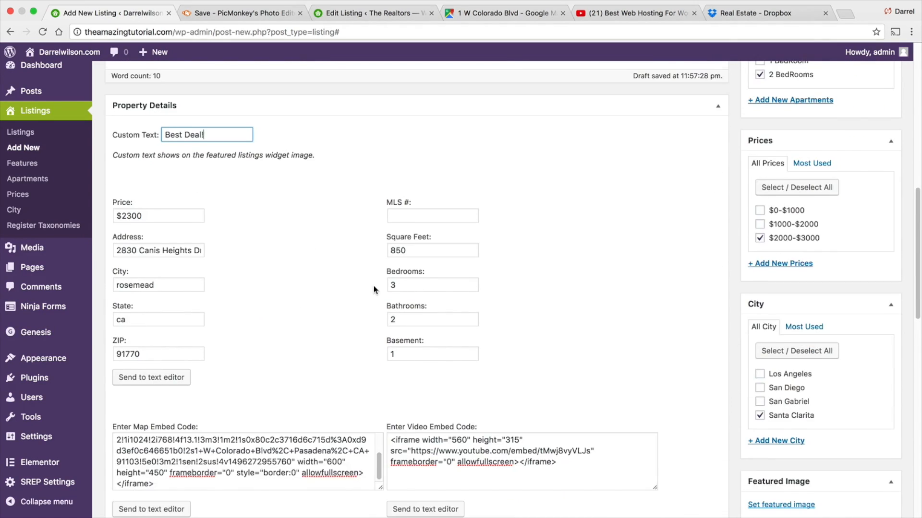
{"action": "scroll", "coordinate": [374, 287], "scroll_direction": "down", "scroll_amount": 1}
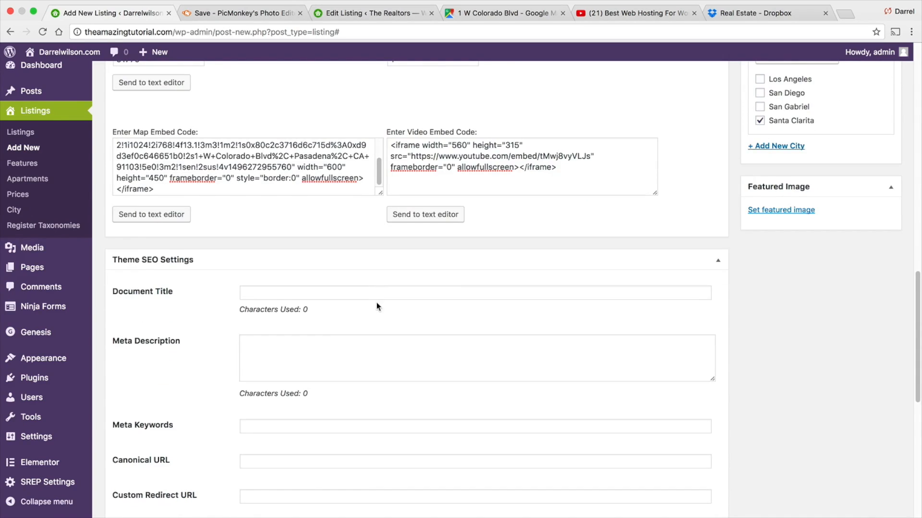
{"action": "left_click", "coordinate": [315, 290]}
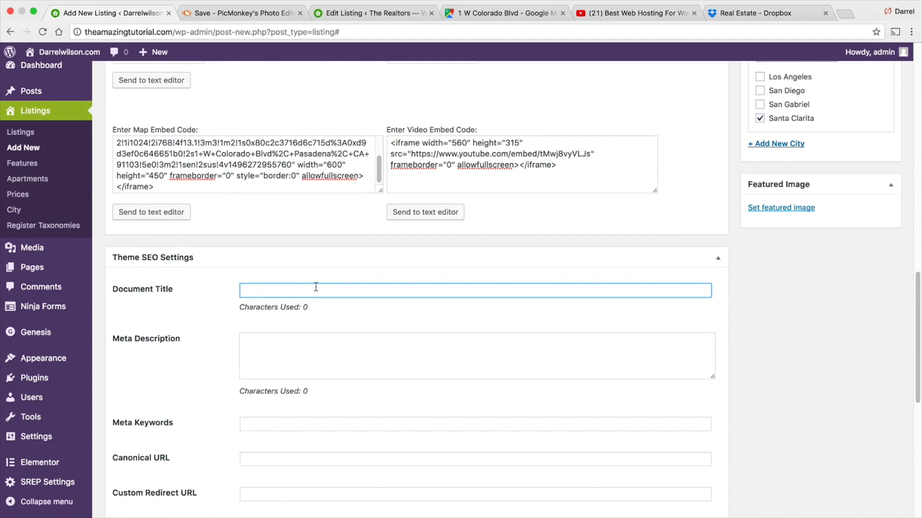
{"action": "type", "text": "Best R"}
{"action": "type", "text": "opuse"}
{"action": "type", "text": "use In S"}
{"action": "type", "text": "anta Clarita"}
{"action": "key", "text": "Tab"}
{"action": "double_click", "coordinate": [334, 290]}
{"action": "type", "text": "Cla"}
{"action": "key", "text": "Tab"}
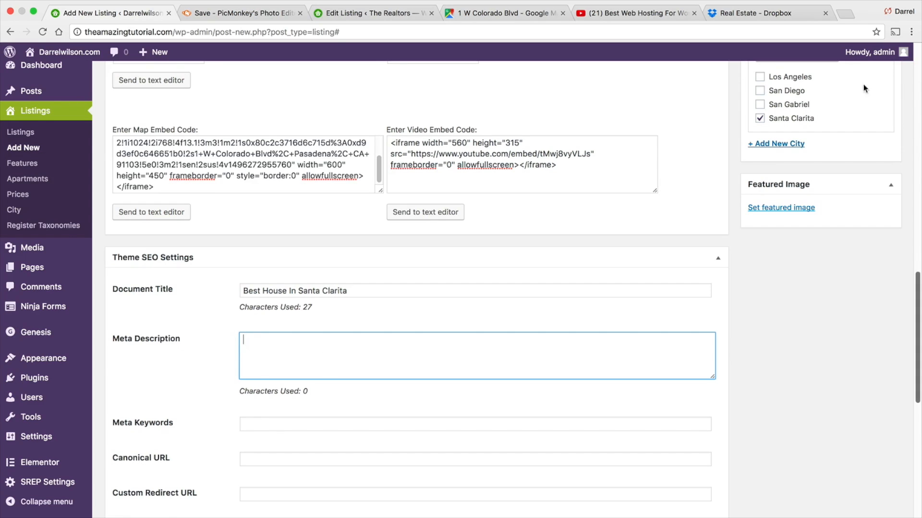
- Open a new browser tab and search Google for santa clarita
{"action": "left_click", "coordinate": [845, 14]}
{"action": "type", "text": "google.com"}
{"action": "key", "text": "Return"}
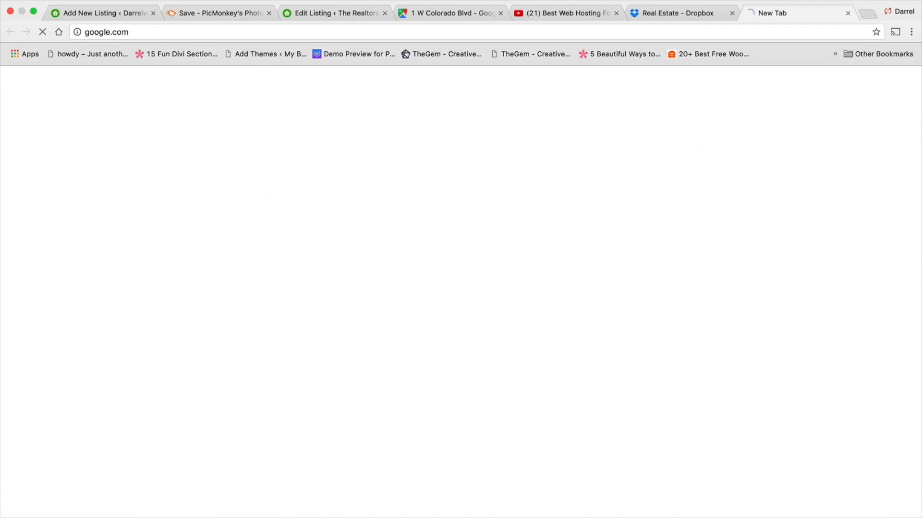
{"action": "type", "text": "santa clarita"}
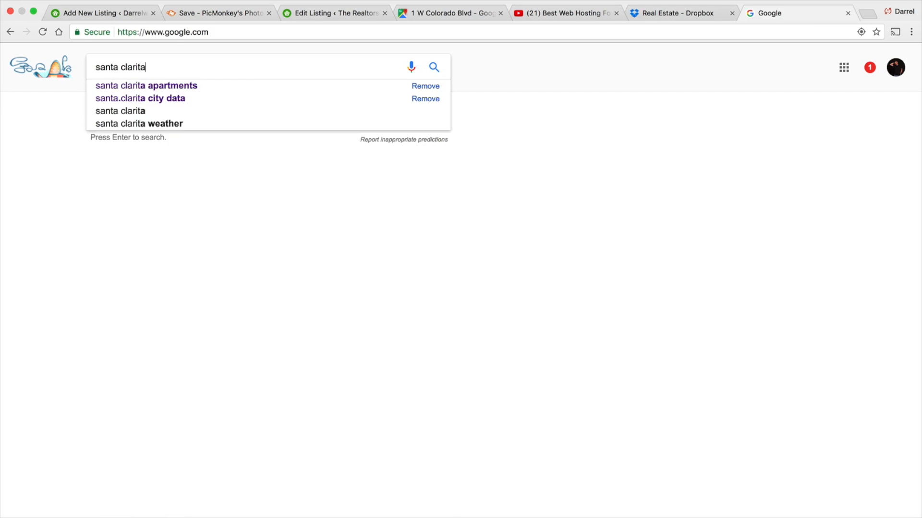
{"action": "key", "text": "Return"}
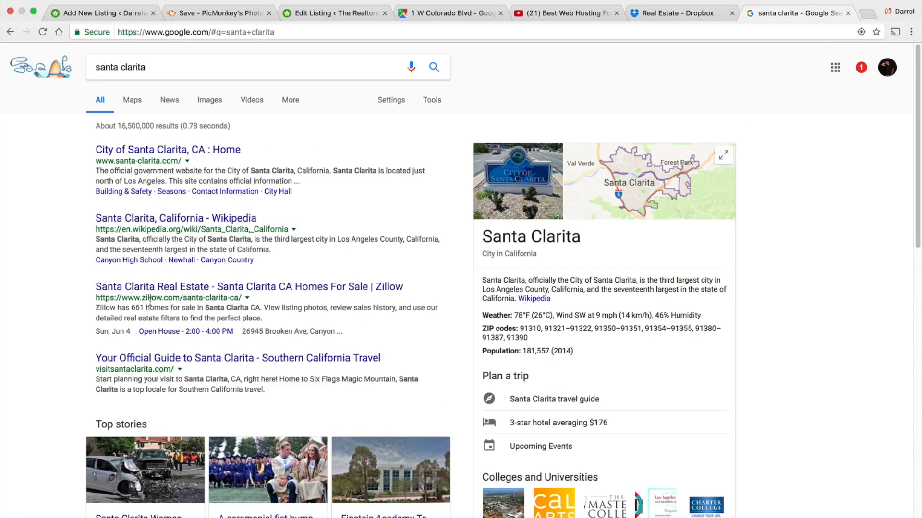
- Copy the Zillow result's description text from the search results
{"action": "left_click_drag", "start_coordinate": [262, 319], "coordinate": [98, 307]}
{"action": "right_click", "coordinate": [101, 308]}
{"action": "left_click", "coordinate": [123, 334]}
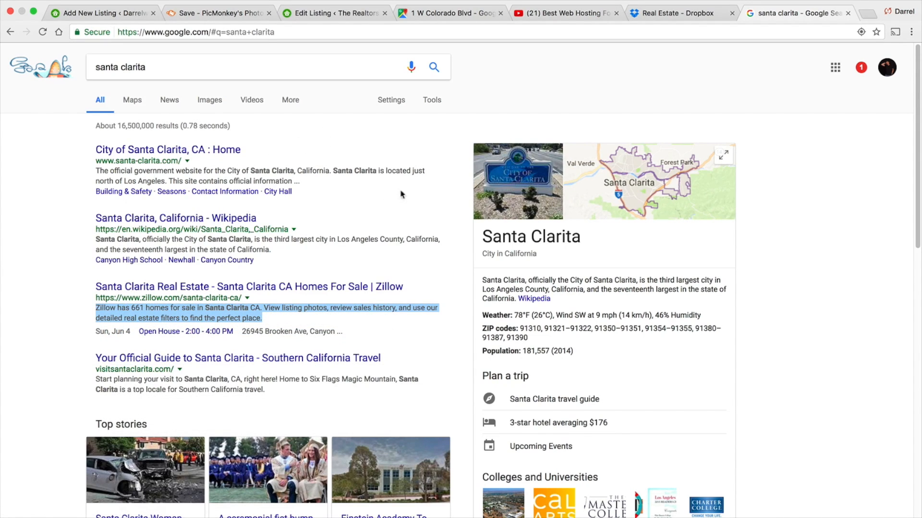
- Paste the copied text into the listing's Meta Description field
{"action": "left_click", "coordinate": [102, 12]}
{"action": "right_click", "coordinate": [279, 372]}
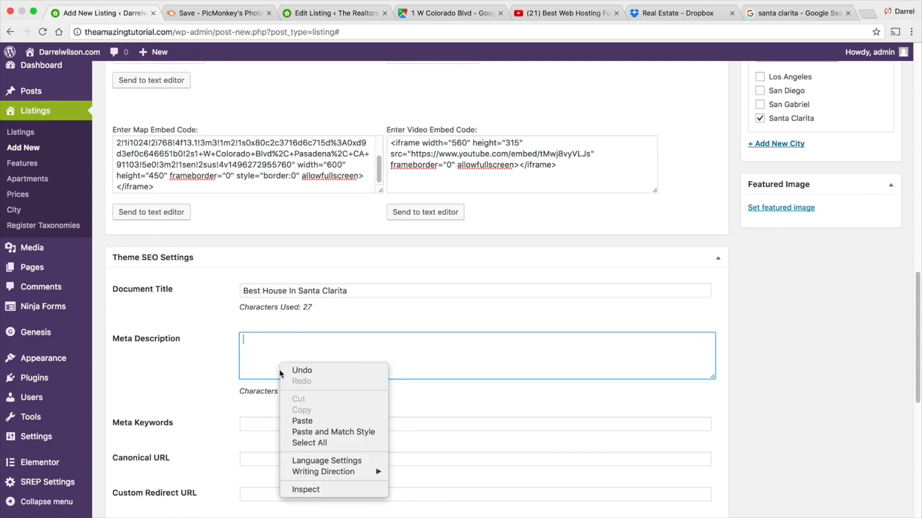
{"action": "left_click", "coordinate": [302, 421]}
{"action": "left_click", "coordinate": [250, 423]}
- Set the listing's featured image to an apartment building photo from the media library
{"action": "scroll", "coordinate": [250, 422], "scroll_direction": "down", "scroll_amount": 2}
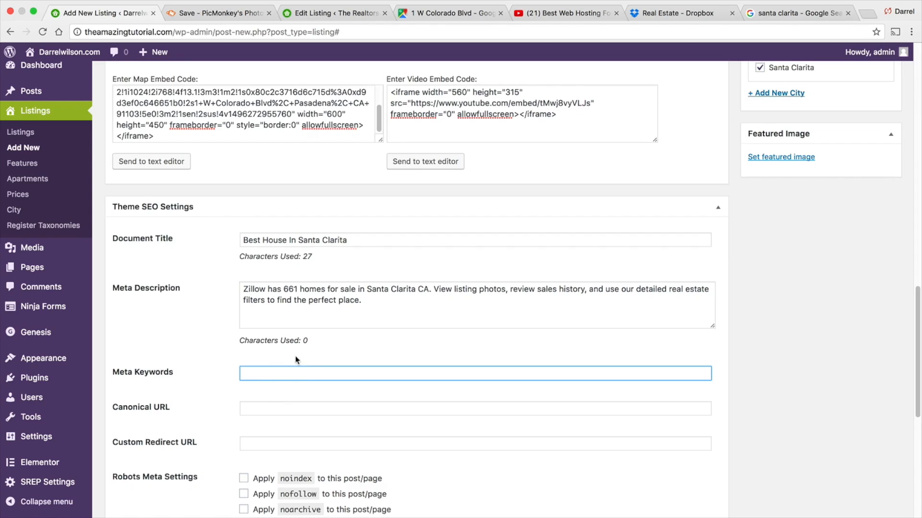
{"action": "scroll", "coordinate": [297, 358], "scroll_direction": "down", "scroll_amount": 3}
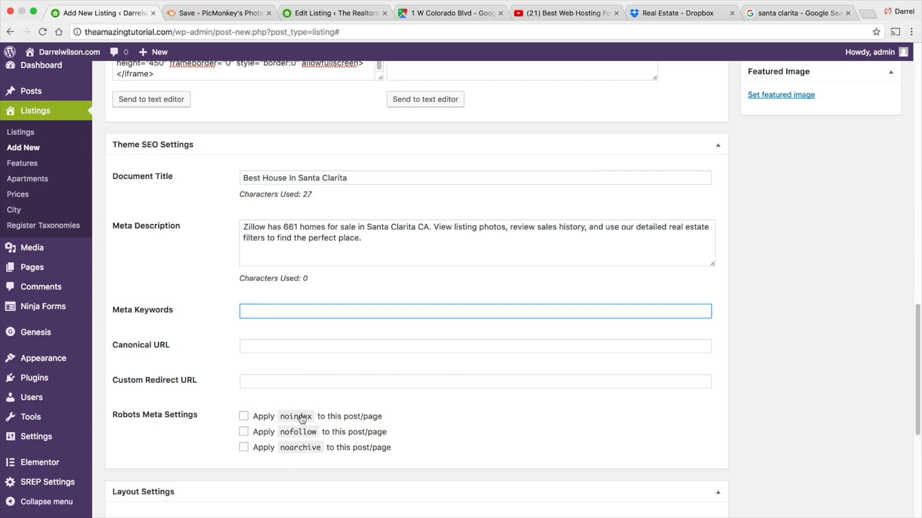
{"action": "scroll", "coordinate": [319, 434], "scroll_direction": "down", "scroll_amount": 2}
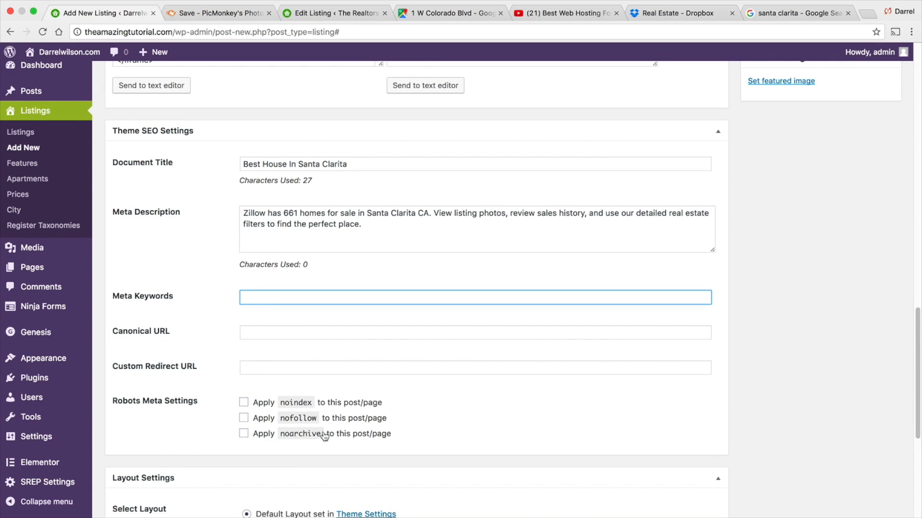
{"action": "scroll", "coordinate": [321, 433], "scroll_direction": "down", "scroll_amount": 1}
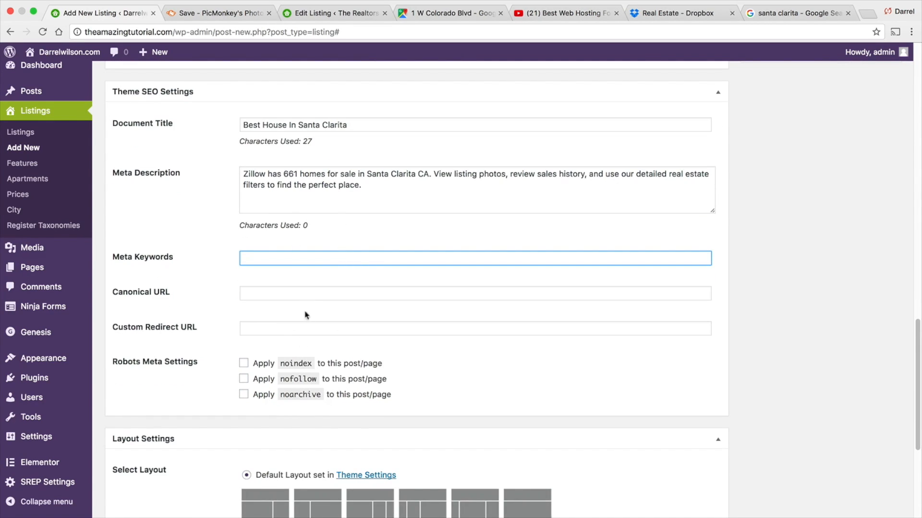
{"action": "scroll", "coordinate": [403, 319], "scroll_direction": "up", "scroll_amount": 10}
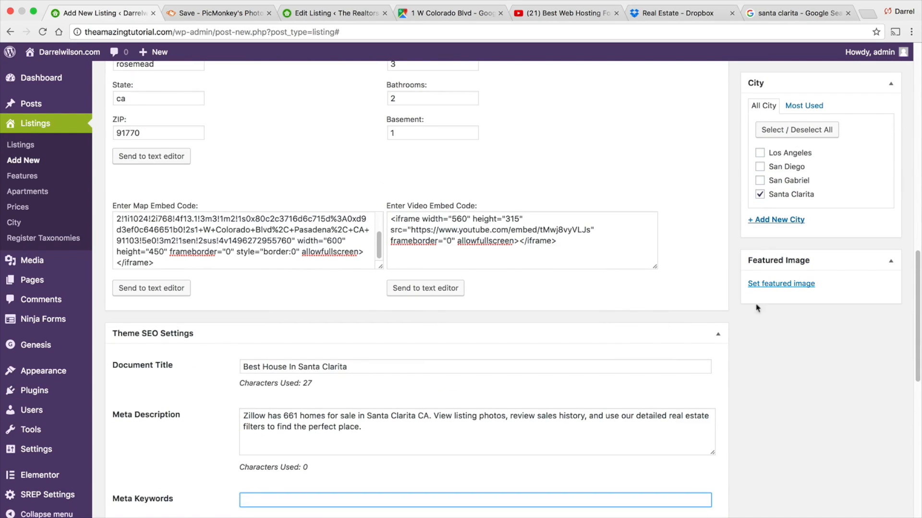
{"action": "left_click", "coordinate": [788, 289]}
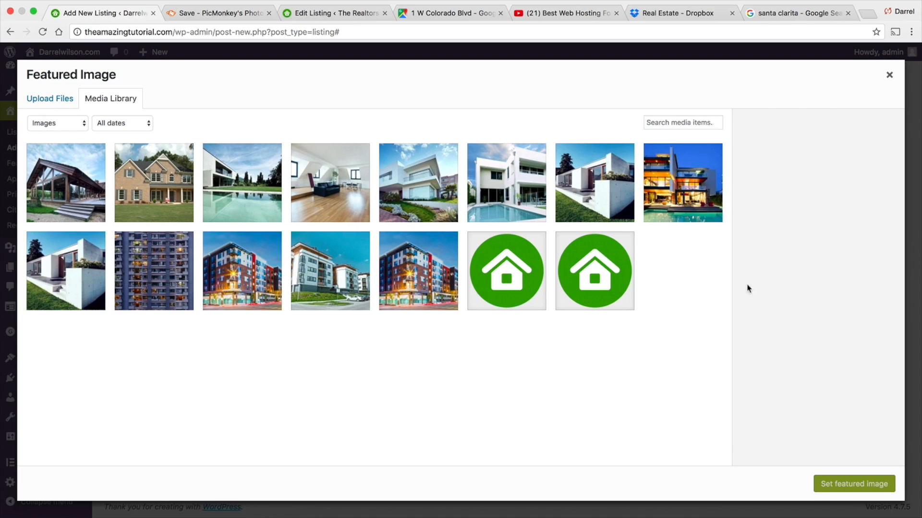
{"action": "left_click", "coordinate": [221, 282]}
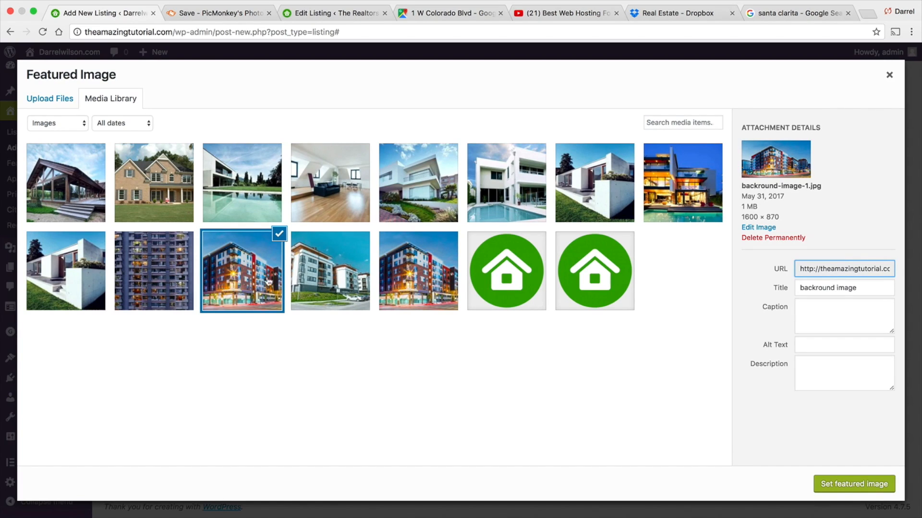
{"action": "left_click", "coordinate": [405, 267]}
{"action": "left_click", "coordinate": [876, 484]}
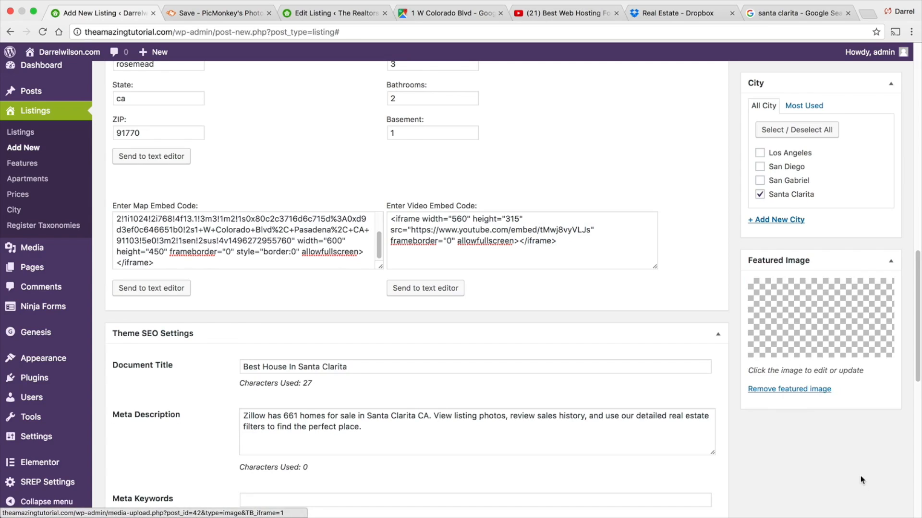
{"action": "scroll", "coordinate": [828, 479], "scroll_direction": "up", "scroll_amount": 5}
{"action": "scroll", "coordinate": [808, 482], "scroll_direction": "up", "scroll_amount": 8}
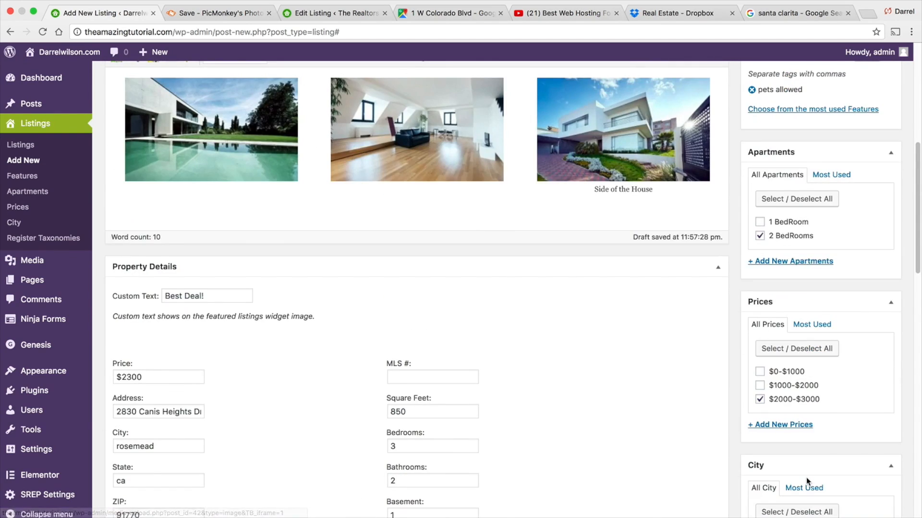
{"action": "scroll", "coordinate": [805, 477], "scroll_direction": "up", "scroll_amount": 3}
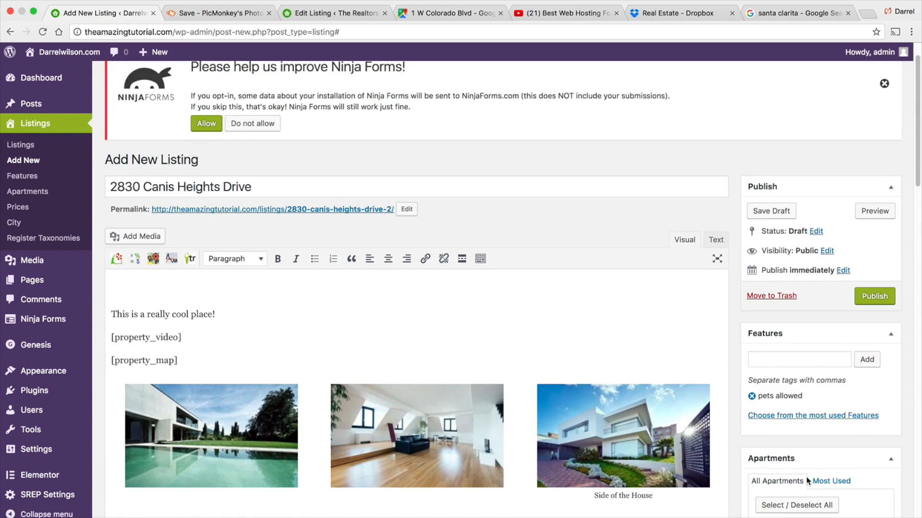
{"action": "scroll", "coordinate": [806, 476], "scroll_direction": "down", "scroll_amount": 5}
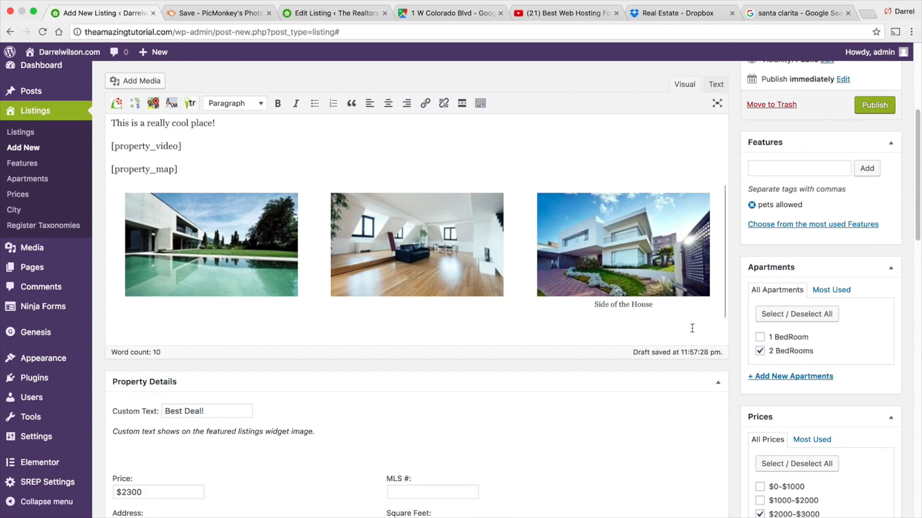
{"action": "scroll", "coordinate": [697, 327], "scroll_direction": "down", "scroll_amount": 1}
{"action": "scroll", "coordinate": [697, 327], "scroll_direction": "up", "scroll_amount": 2}
{"action": "left_click", "coordinate": [870, 115]}
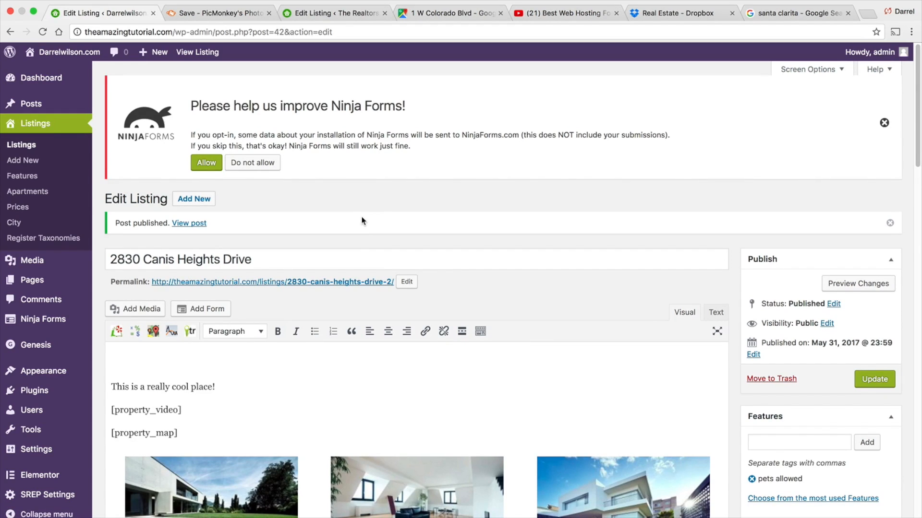
- Send the property details to the listing's text editor as a shortcode
{"action": "scroll", "coordinate": [431, 386], "scroll_direction": "down", "scroll_amount": 3}
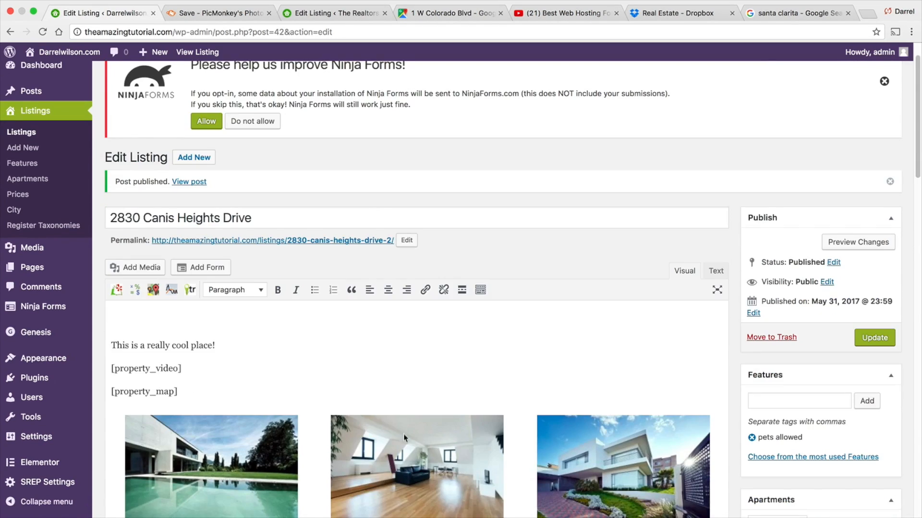
{"action": "scroll", "coordinate": [456, 365], "scroll_direction": "down", "scroll_amount": 5}
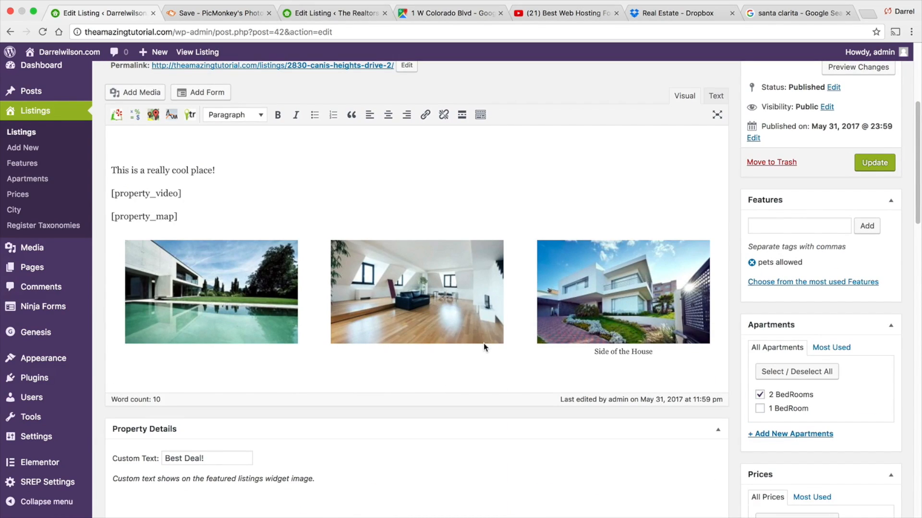
{"action": "scroll", "coordinate": [483, 344], "scroll_direction": "up", "scroll_amount": 5}
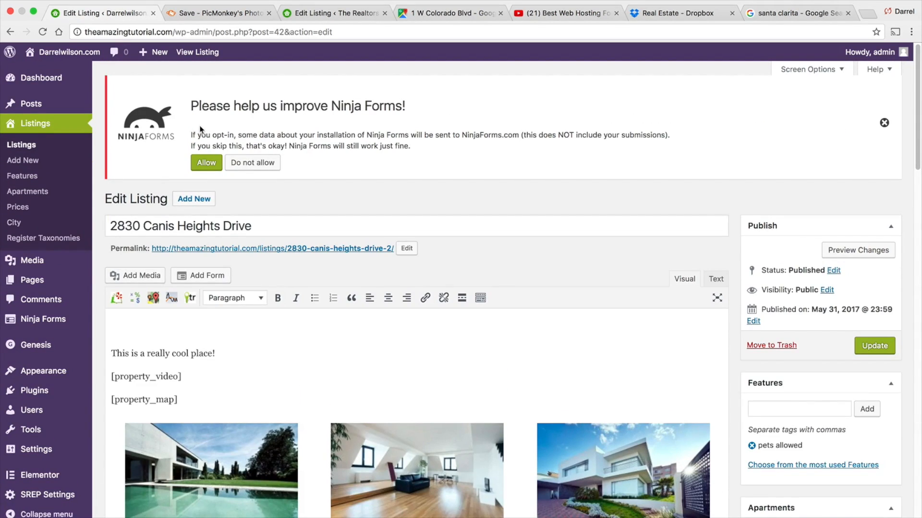
{"action": "scroll", "coordinate": [278, 360], "scroll_direction": "down", "scroll_amount": 15}
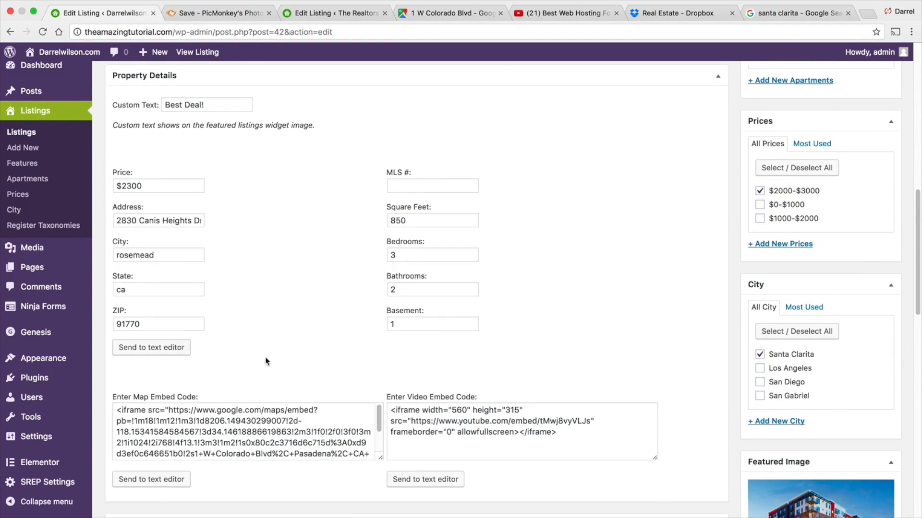
{"action": "scroll", "coordinate": [216, 341], "scroll_direction": "down", "scroll_amount": 1}
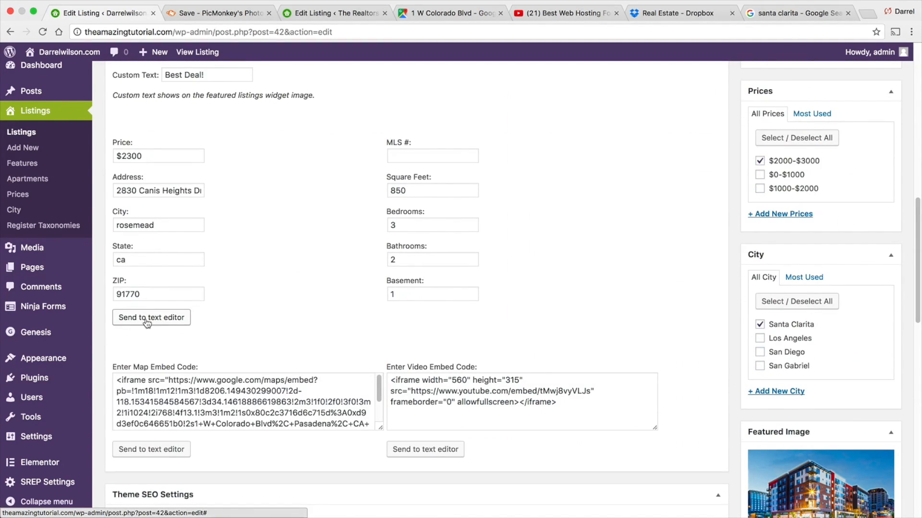
{"action": "left_click", "coordinate": [147, 318]}
- Move the [property_details] shortcode onto its own line between the description sentence and [property_video]
{"action": "left_click_drag", "start_coordinate": [199, 326], "coordinate": [104, 326]}
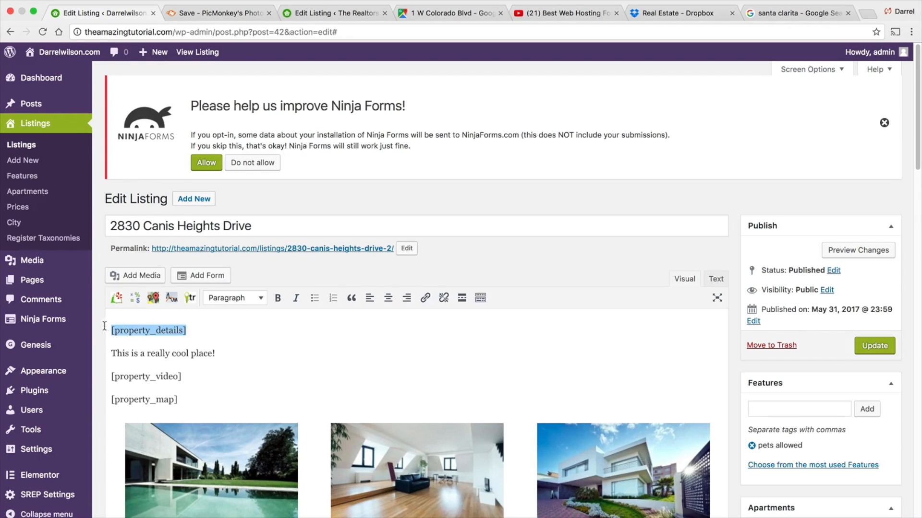
{"action": "right_click", "coordinate": [144, 328]}
{"action": "left_click", "coordinate": [178, 350]}
{"action": "key", "text": "BackSpace"}
{"action": "key", "text": "Return"}
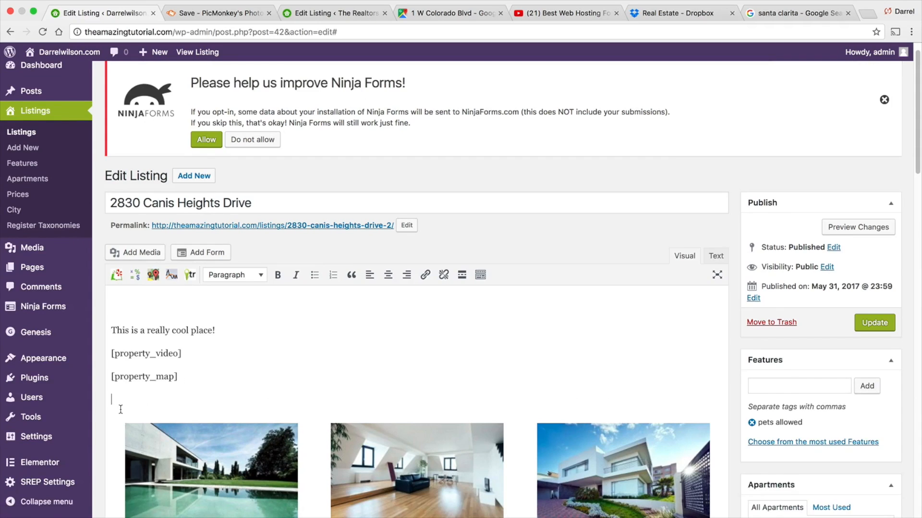
{"action": "right_click", "coordinate": [121, 402]}
{"action": "left_click", "coordinate": [153, 346]}
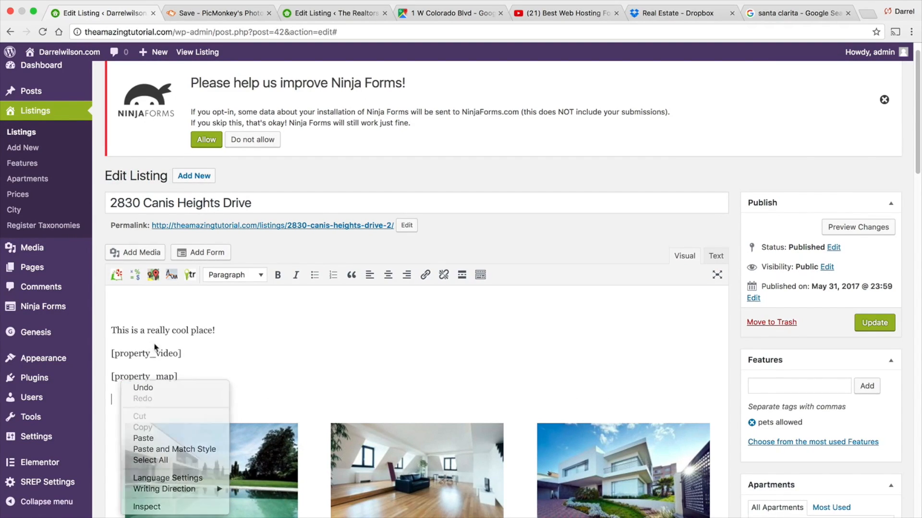
{"action": "left_click", "coordinate": [218, 325]}
{"action": "key", "text": "Return"}
{"action": "right_click", "coordinate": [122, 327]}
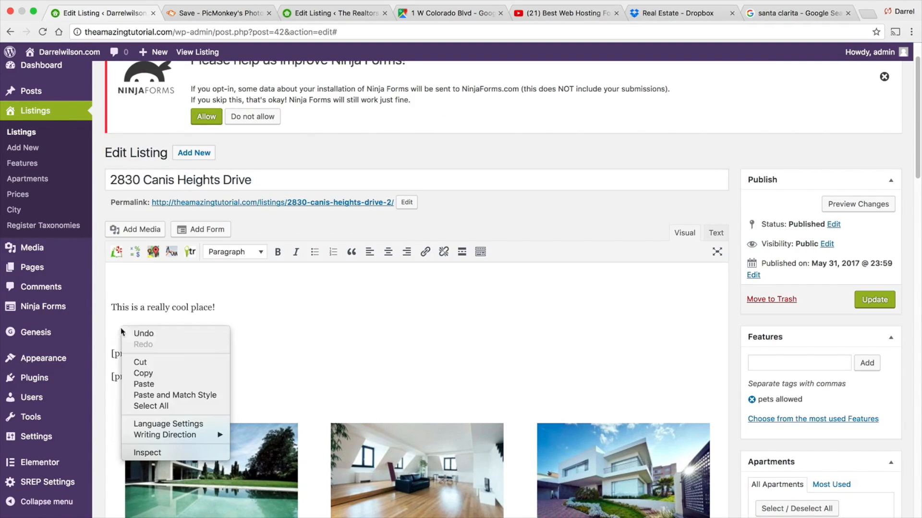
{"action": "left_click", "coordinate": [152, 384]}
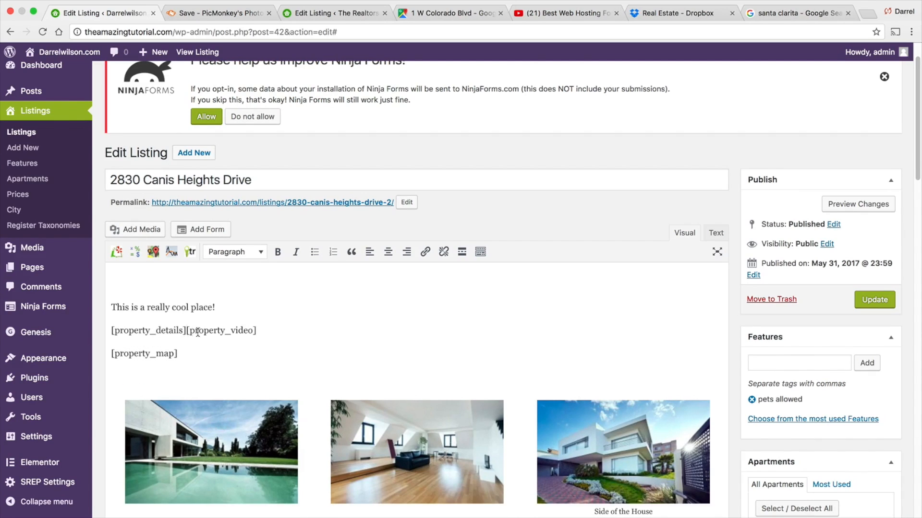
{"action": "key", "text": "Return"}
- Update the listing, check its live page, and return to editing the listing
{"action": "left_click", "coordinate": [871, 278]}
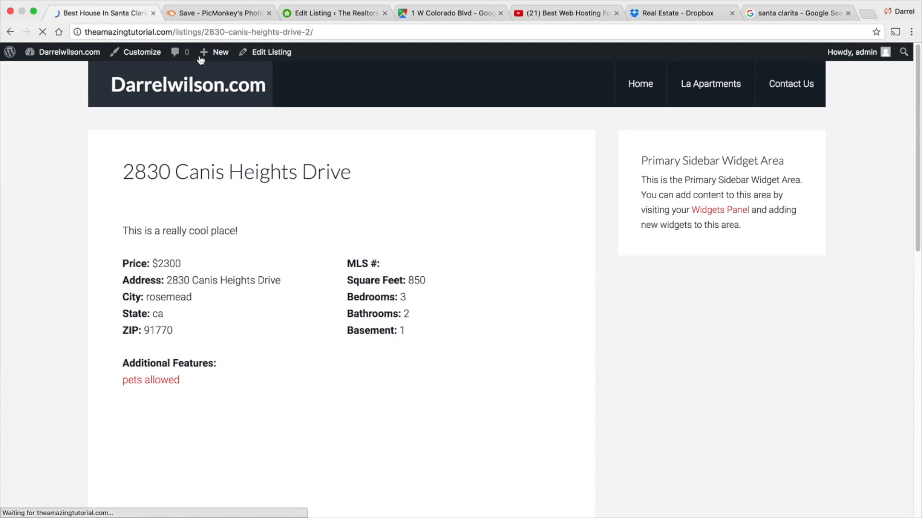
{"action": "left_click_drag", "start_coordinate": [356, 176], "coordinate": [122, 174]}
{"action": "left_click", "coordinate": [314, 169]}
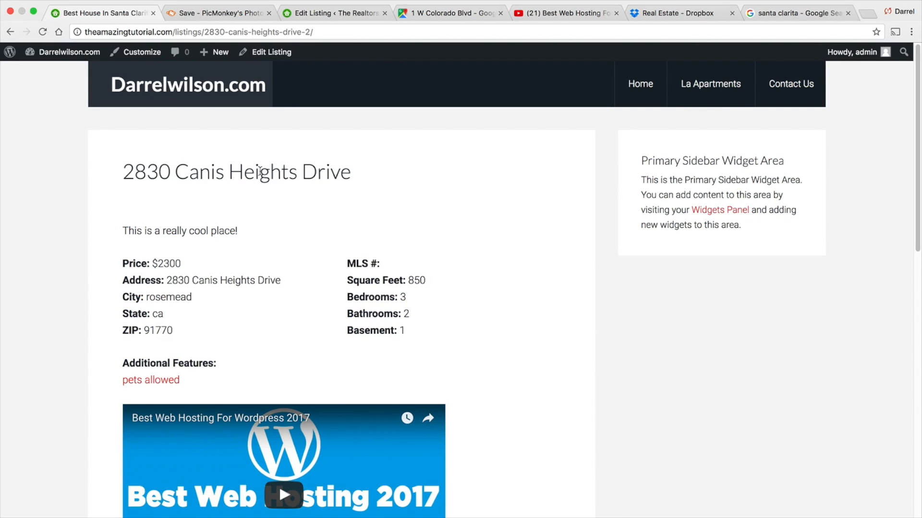
{"action": "left_click", "coordinate": [271, 52]}
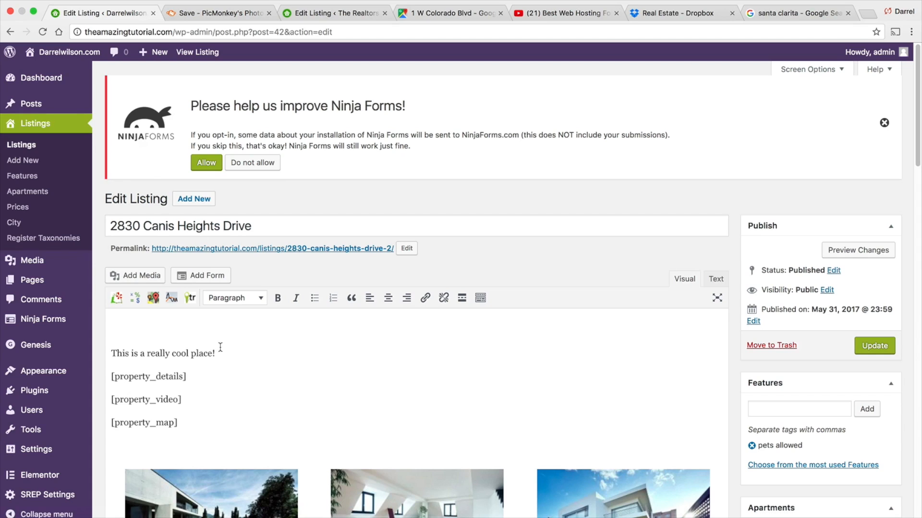
- Insert the full-size concrete-house image into the listing content and update the listing
{"action": "left_click", "coordinate": [135, 275]}
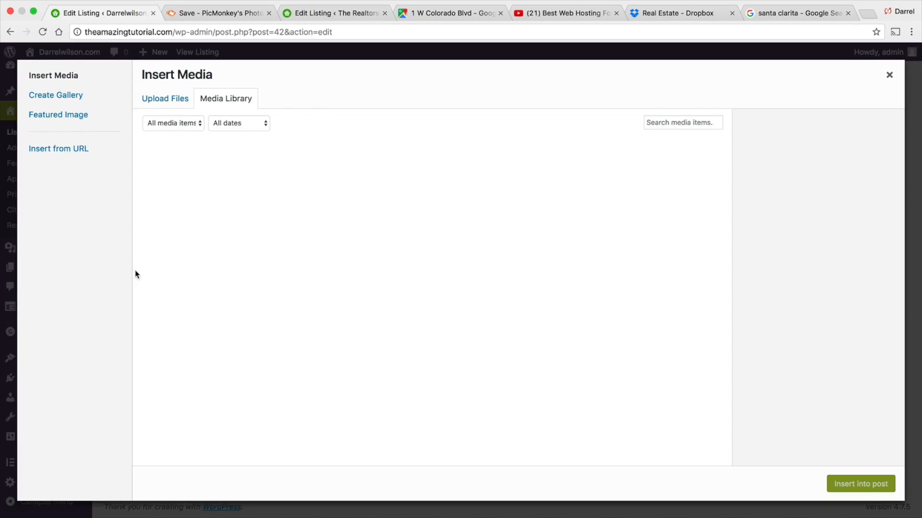
{"action": "left_click", "coordinate": [354, 265]}
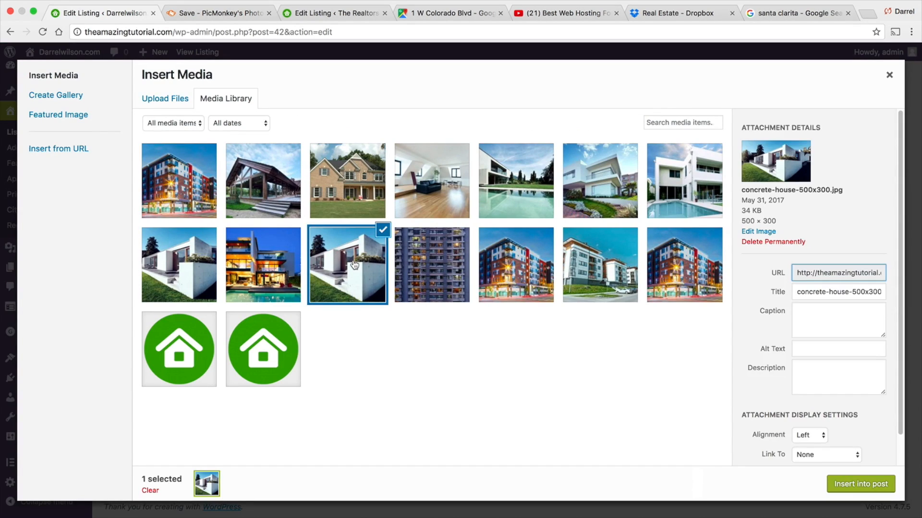
{"action": "left_click", "coordinate": [180, 265]}
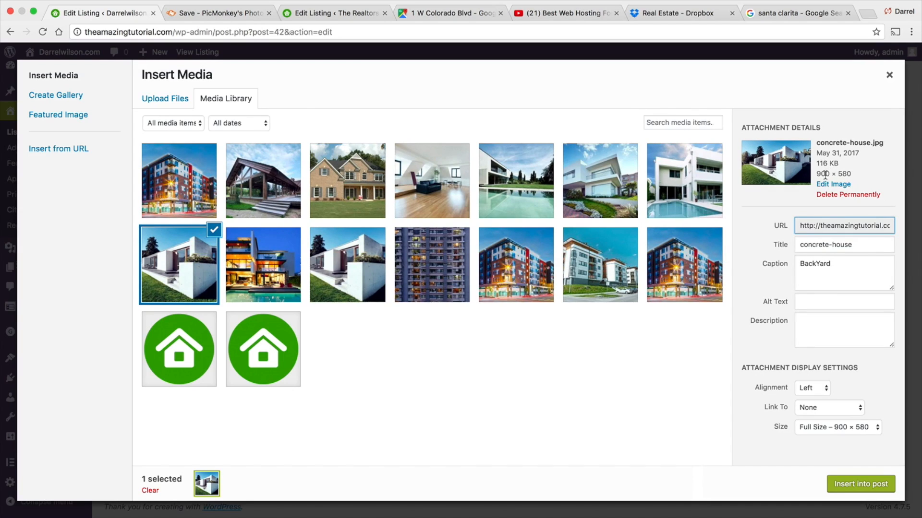
{"action": "left_click", "coordinate": [857, 484]}
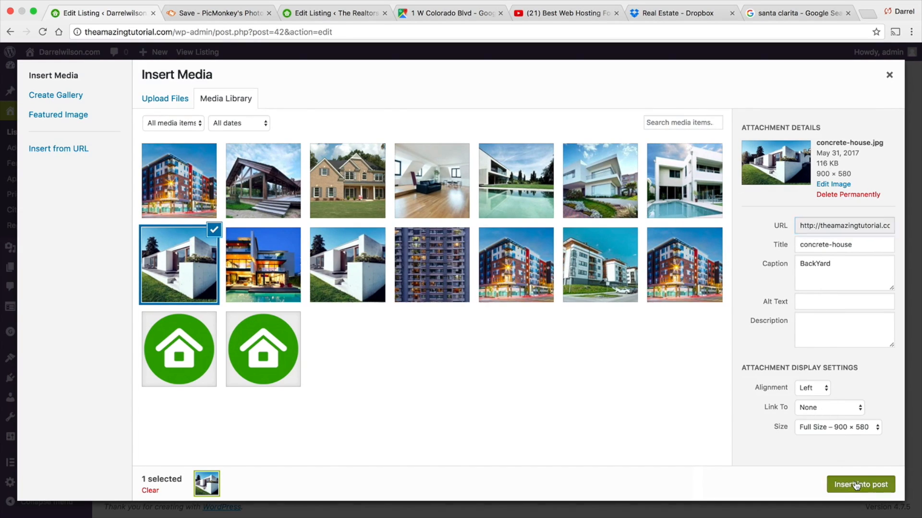
{"action": "left_click", "coordinate": [860, 347]}
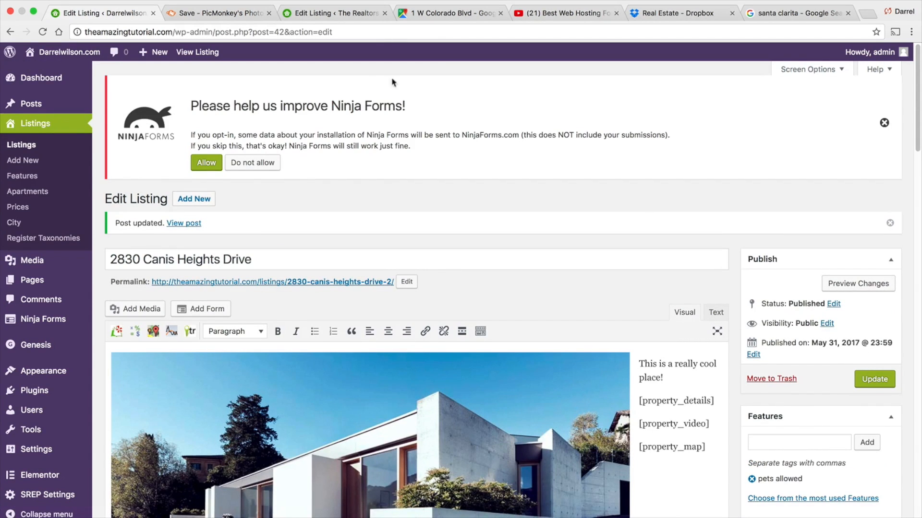
- View the live listing page and review its image, description, property details, video and map
{"action": "left_click", "coordinate": [194, 53]}
{"action": "scroll", "coordinate": [464, 294], "scroll_direction": "down", "scroll_amount": 3}
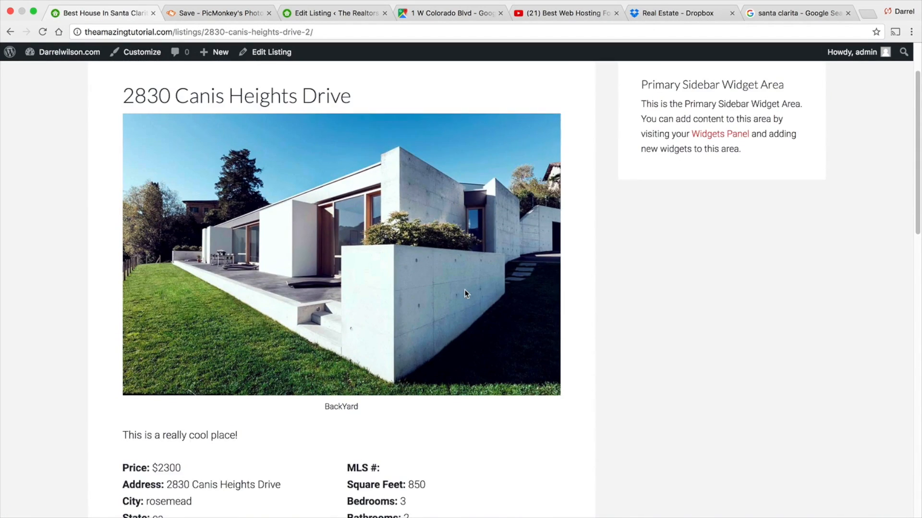
{"action": "scroll", "coordinate": [295, 132], "scroll_direction": "up", "scroll_amount": 1}
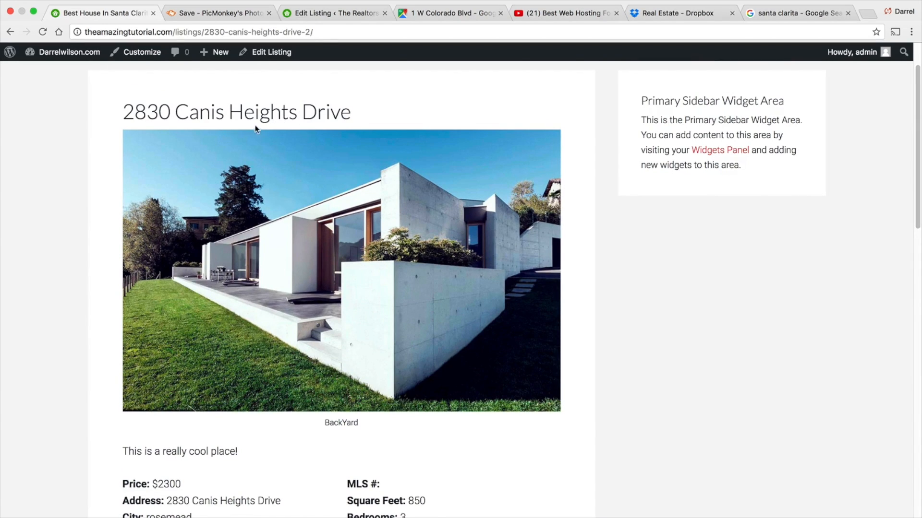
{"action": "scroll", "coordinate": [326, 214], "scroll_direction": "down", "scroll_amount": 2}
{"action": "left_click_drag", "start_coordinate": [359, 343], "coordinate": [330, 342]}
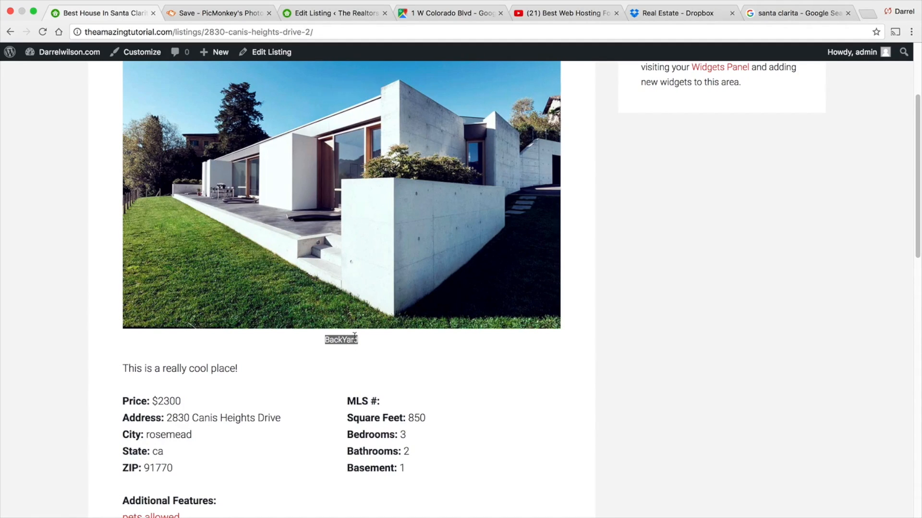
{"action": "scroll", "coordinate": [347, 342], "scroll_direction": "down", "scroll_amount": 2}
{"action": "left_click_drag", "start_coordinate": [242, 338], "coordinate": [120, 338]}
{"action": "scroll", "coordinate": [153, 341], "scroll_direction": "down", "scroll_amount": 1}
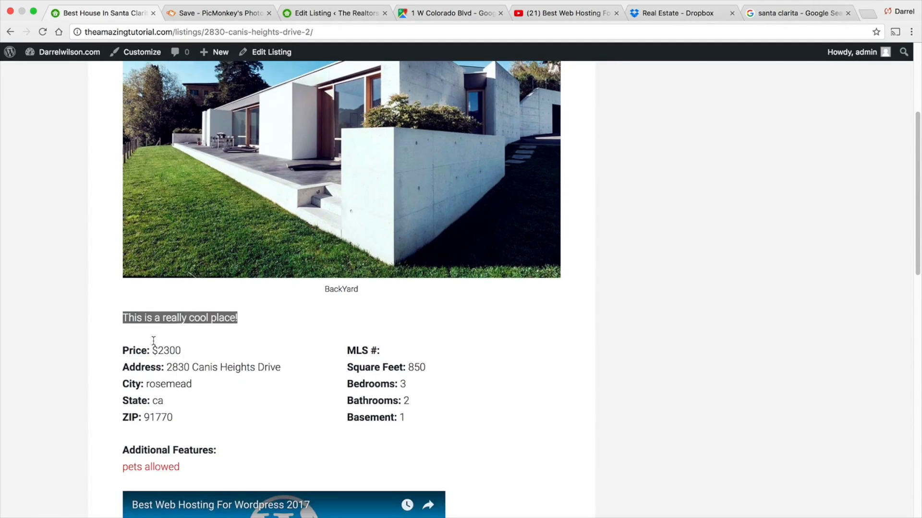
{"action": "left_click_drag", "start_coordinate": [176, 348], "coordinate": [139, 345]}
{"action": "scroll", "coordinate": [138, 344], "scroll_direction": "down", "scroll_amount": 1}
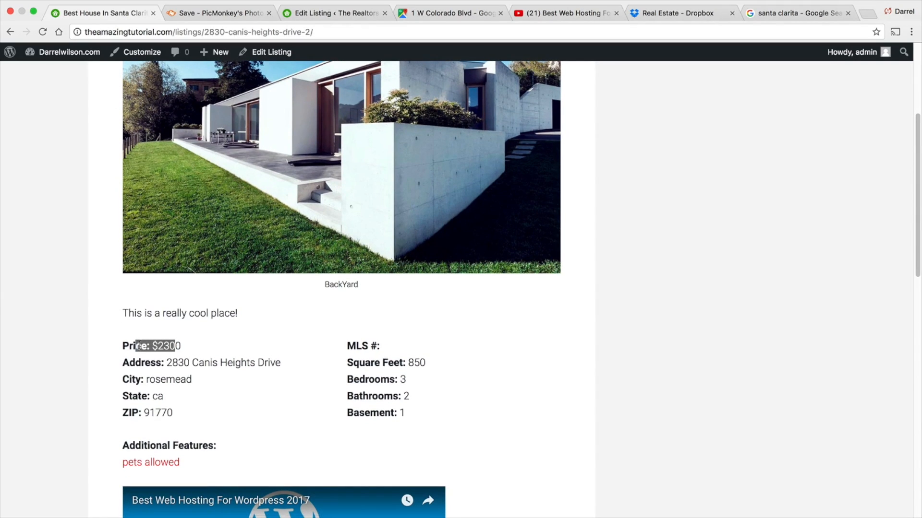
{"action": "left_click_drag", "start_coordinate": [296, 365], "coordinate": [159, 360]}
{"action": "scroll", "coordinate": [158, 360], "scroll_direction": "down", "scroll_amount": 1}
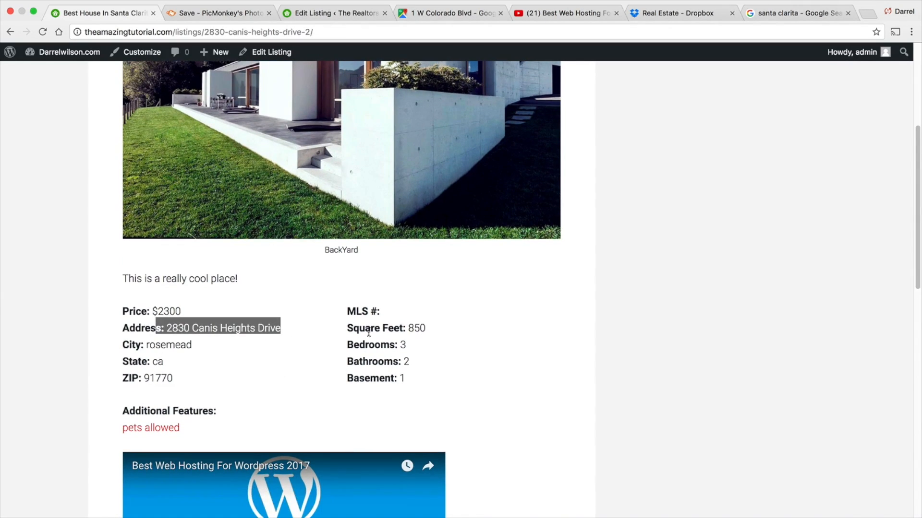
{"action": "scroll", "coordinate": [296, 359], "scroll_direction": "down", "scroll_amount": 5}
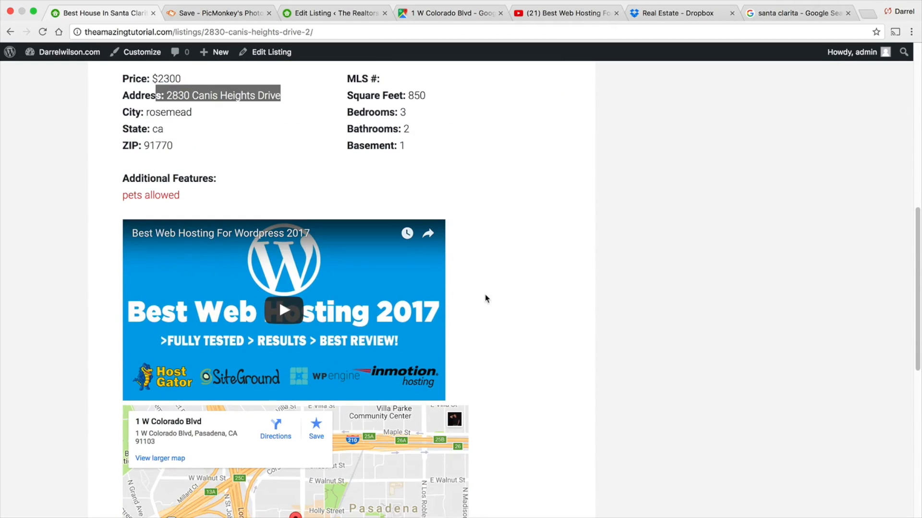
{"action": "scroll", "coordinate": [484, 297], "scroll_direction": "down", "scroll_amount": 3}
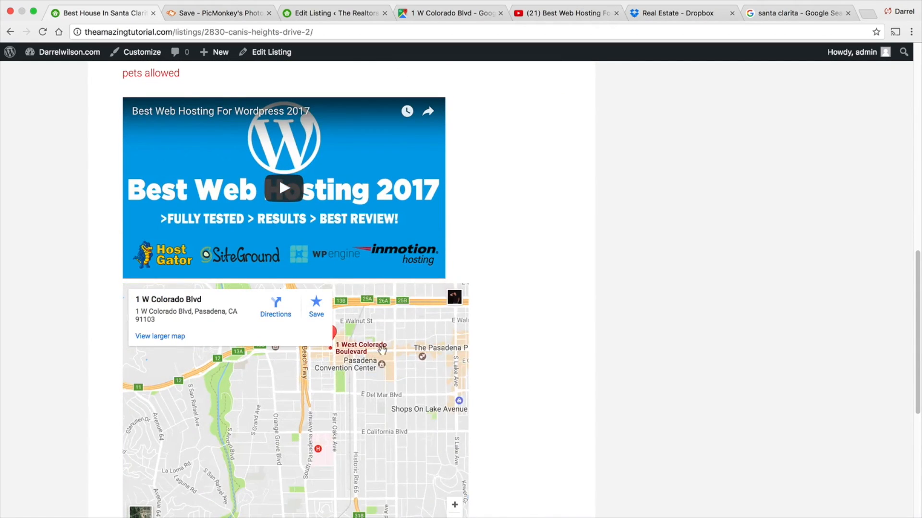
- Open the listing's gallery images in the lightbox and browse through them
{"action": "scroll", "coordinate": [517, 327], "scroll_direction": "down", "scroll_amount": 7}
{"action": "left_click", "coordinate": [231, 330]}
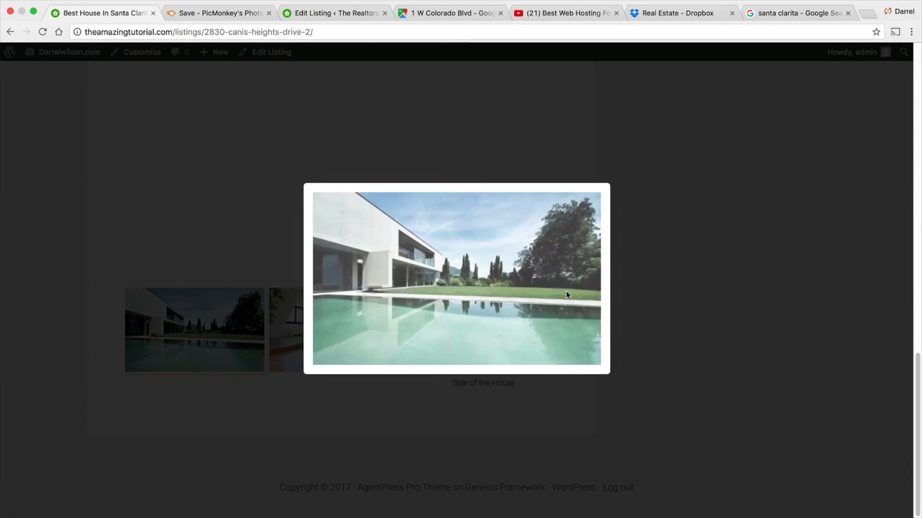
{"action": "left_click", "coordinate": [589, 290]}
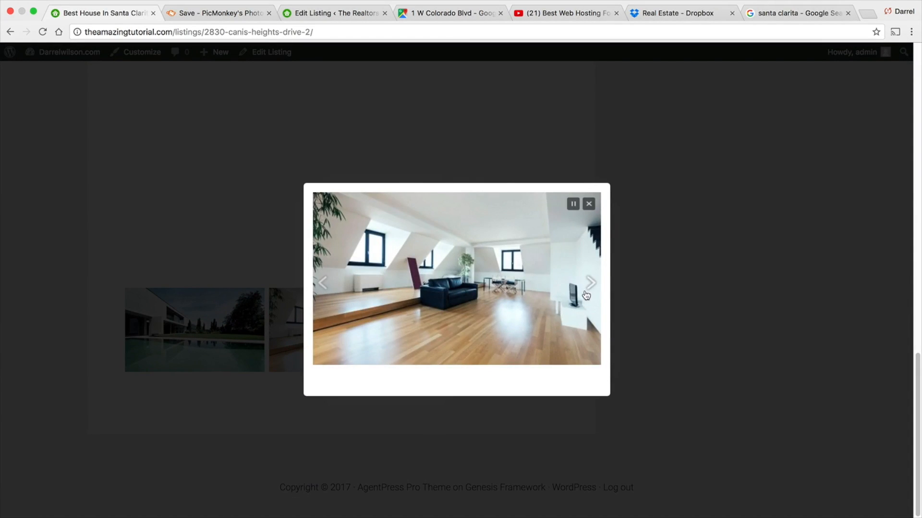
{"action": "left_click", "coordinate": [588, 288]}
{"action": "left_click", "coordinate": [338, 238]}
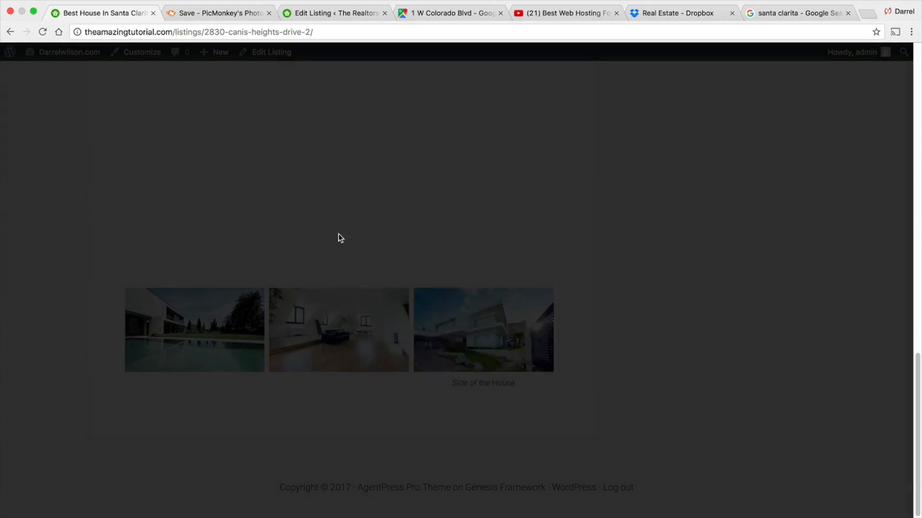
{"action": "scroll", "coordinate": [515, 269], "scroll_direction": "up", "scroll_amount": 20}
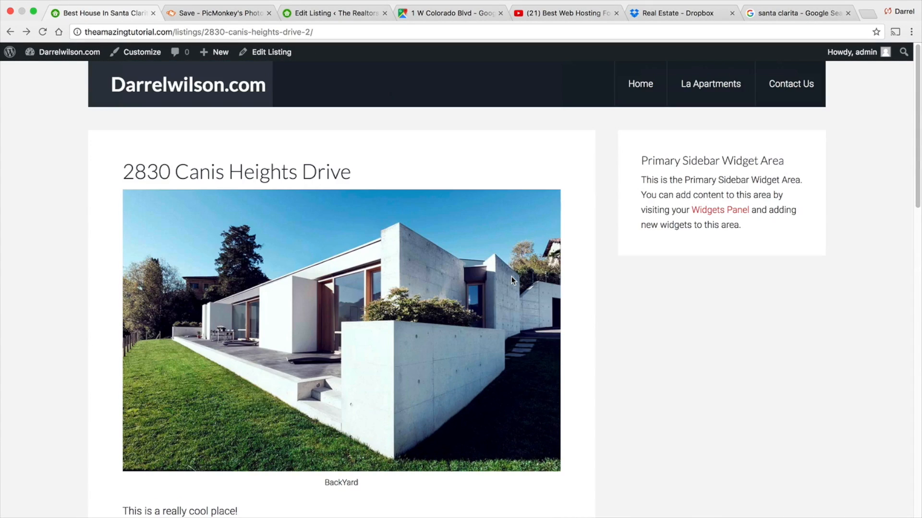
{"action": "scroll", "coordinate": [511, 279], "scroll_direction": "down", "scroll_amount": 10}
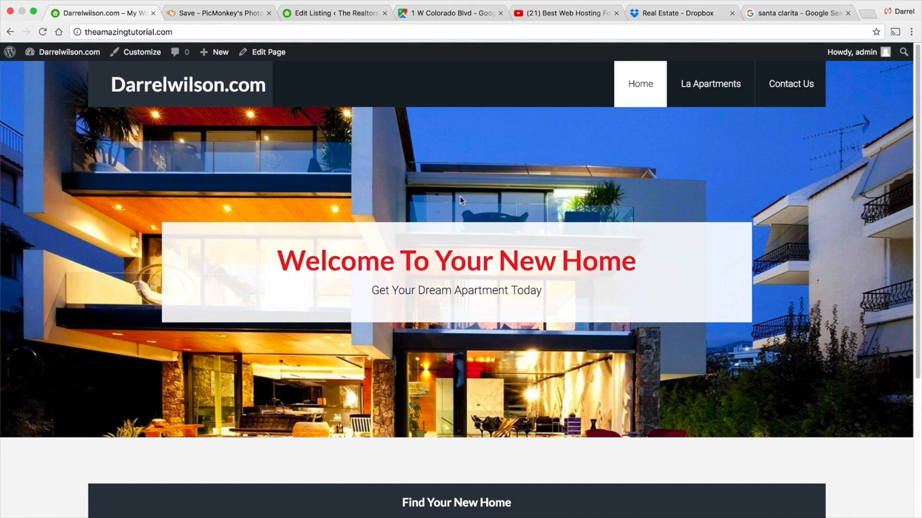
- Add an AgentPress - Listing Search widget to the Home - Featured widget area, titled Find Your New Home
{"action": "left_click", "coordinate": [144, 50]}
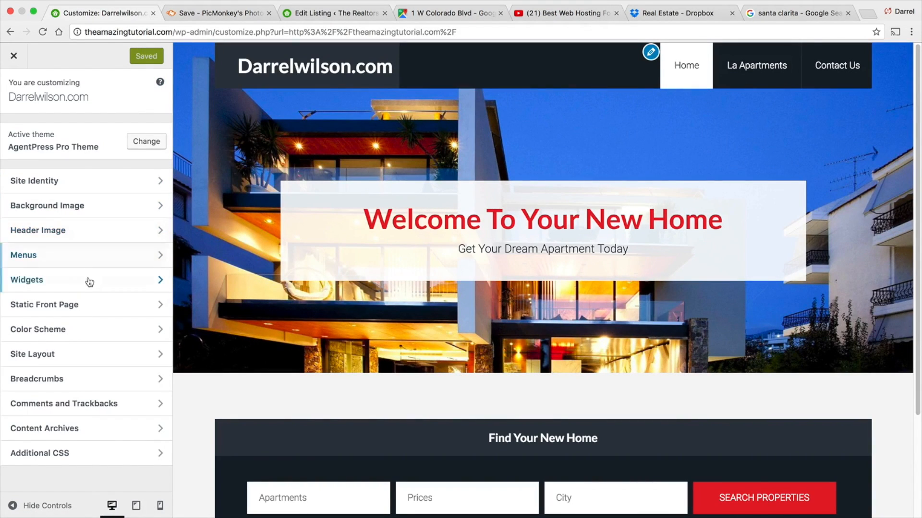
{"action": "left_click", "coordinate": [90, 281]}
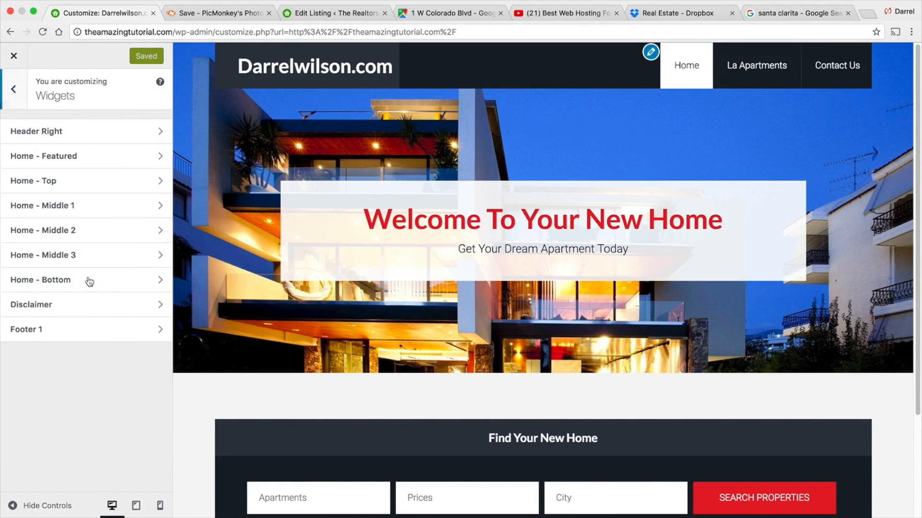
{"action": "left_click", "coordinate": [88, 154]}
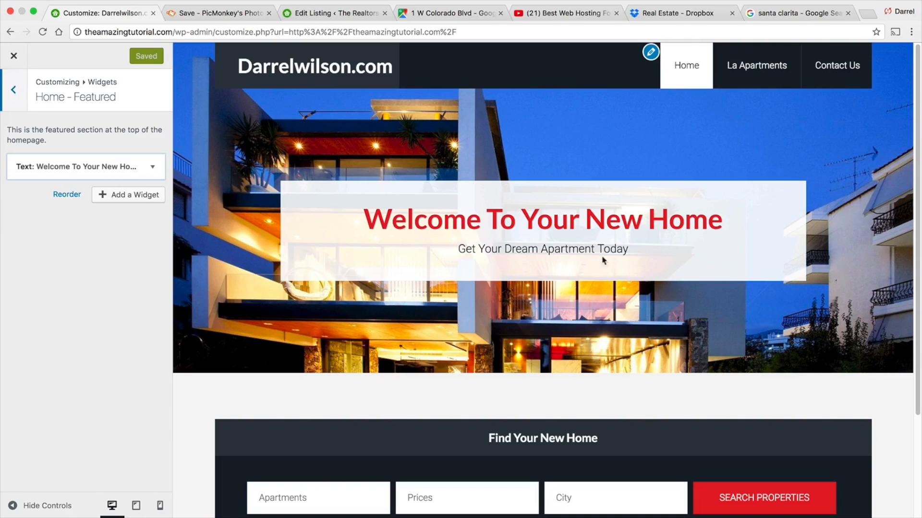
{"action": "left_click", "coordinate": [133, 196]}
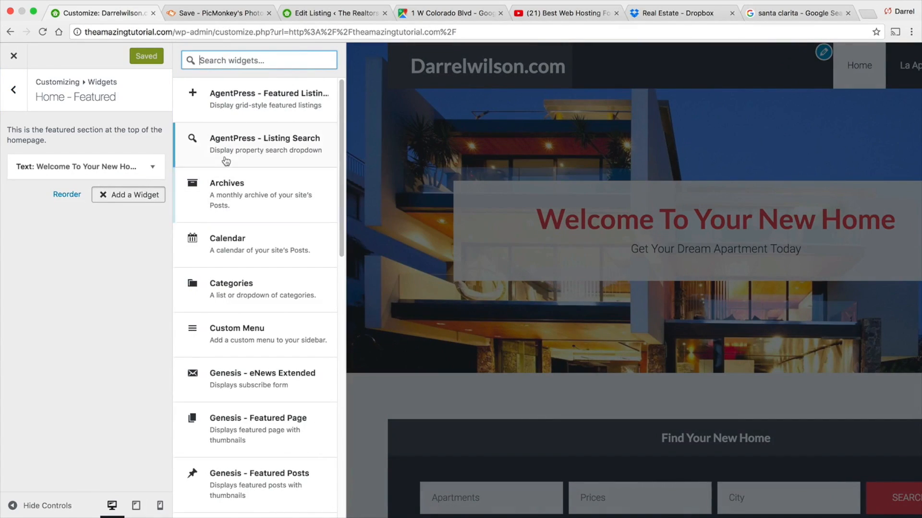
{"action": "left_click", "coordinate": [247, 144]}
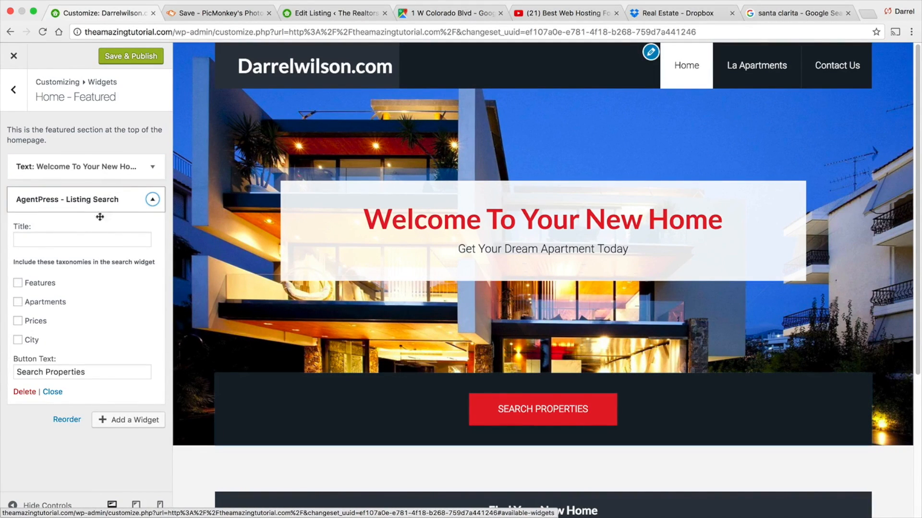
{"action": "left_click", "coordinate": [111, 239]}
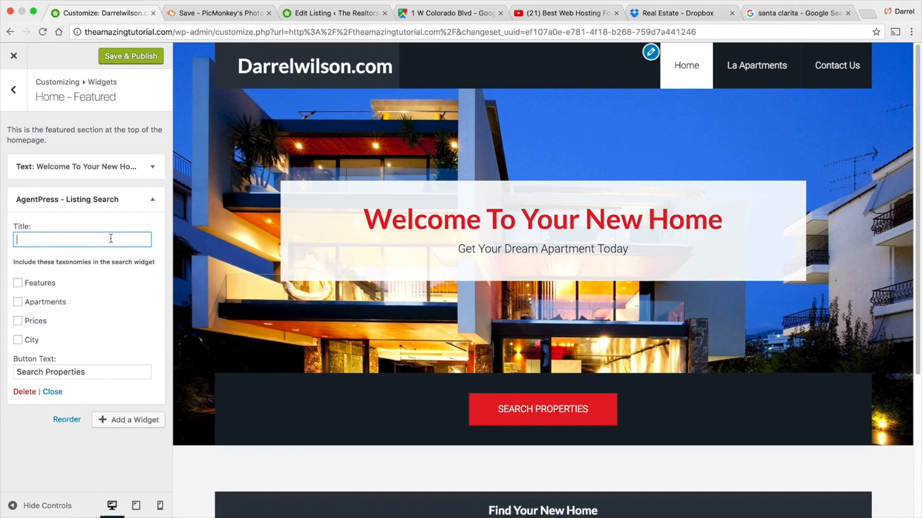
{"action": "type", "text": "Fni"}
{"action": "key", "text": "BackSpace"}
{"action": "key", "text": "BackSpace"}
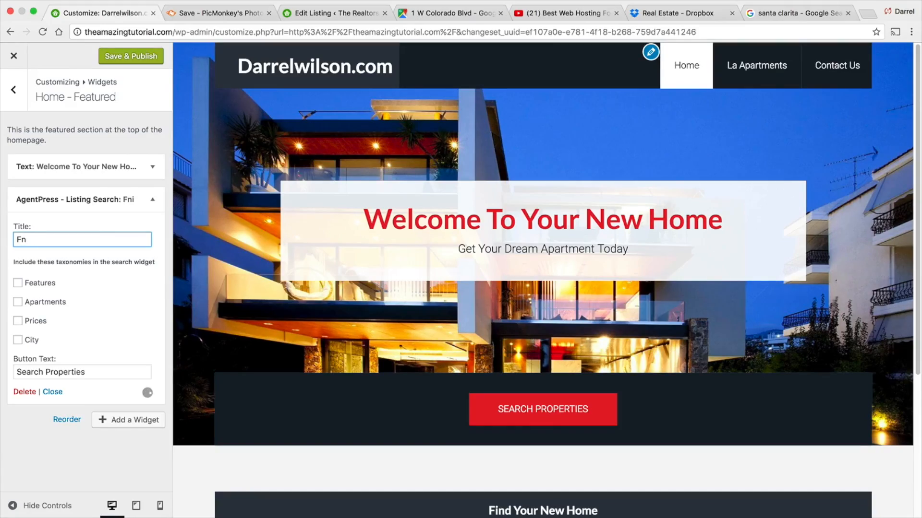
{"action": "type", "text": "ind You"}
{"action": "type", "text": "r"}
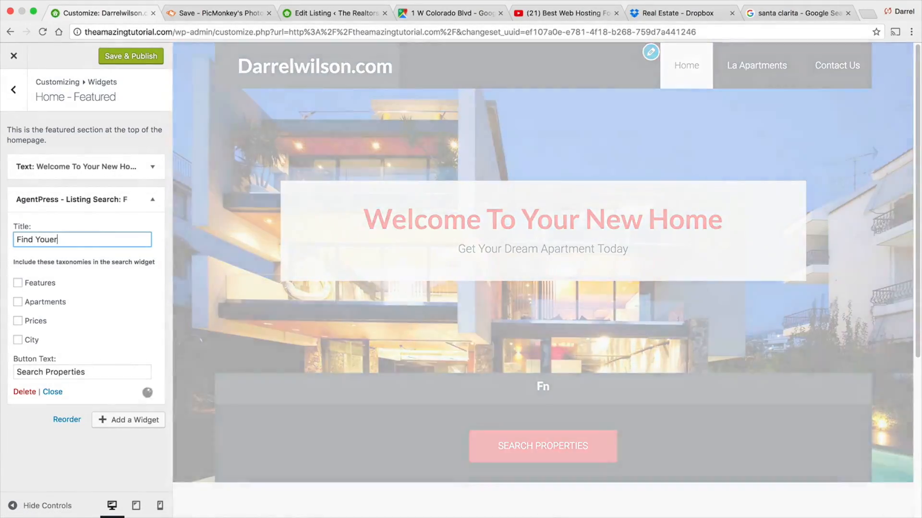
{"action": "type", "text": " New Home"}
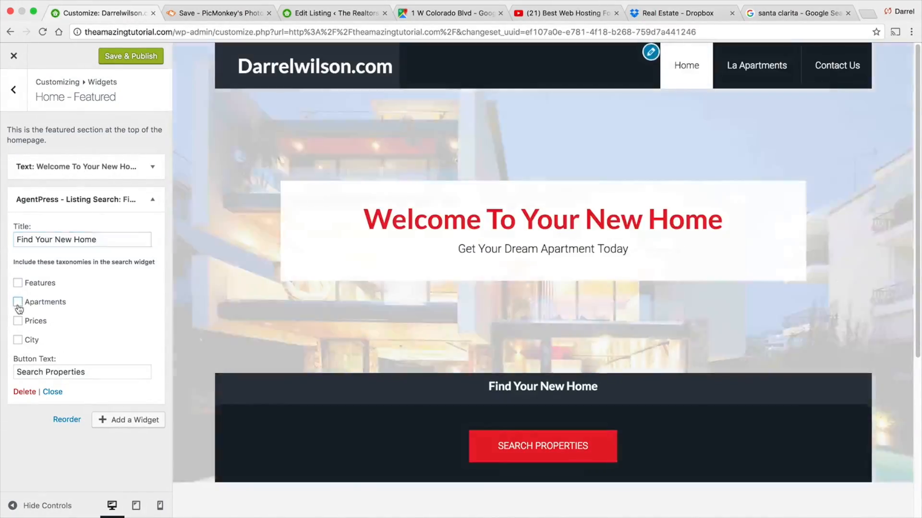
- Include the Apartments, Prices and City taxonomies in the search widget and publish the changes
{"action": "left_click", "coordinate": [17, 302]}
{"action": "left_click", "coordinate": [18, 321]}
{"action": "left_click", "coordinate": [18, 340]}
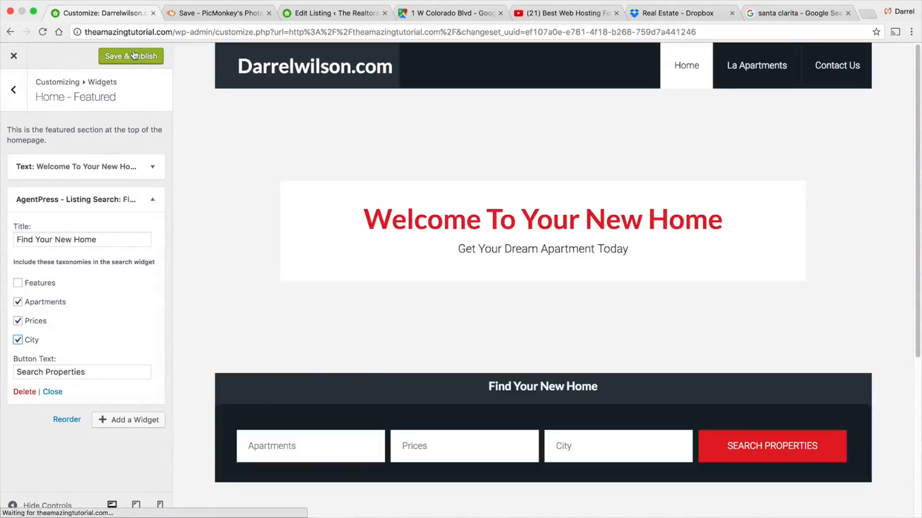
{"action": "left_click", "coordinate": [132, 53]}
- Delete the old Listing Search widget from the Home - Top area, publish, and close the customizer
{"action": "left_click", "coordinate": [19, 100]}
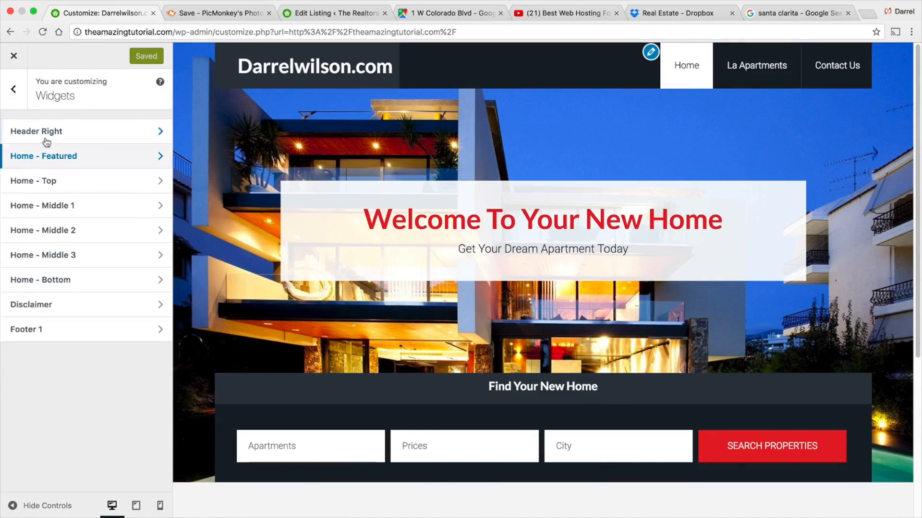
{"action": "left_click", "coordinate": [51, 186]}
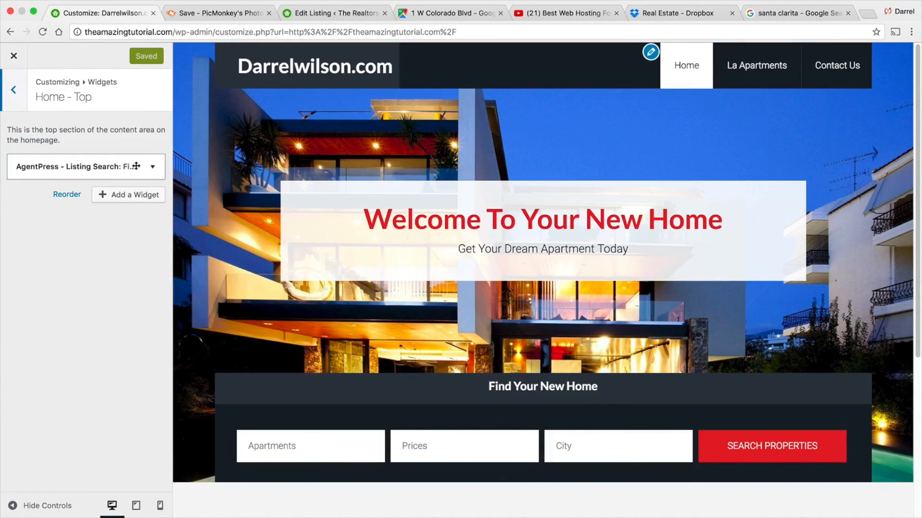
{"action": "left_click", "coordinate": [152, 167]}
{"action": "left_click", "coordinate": [27, 359]}
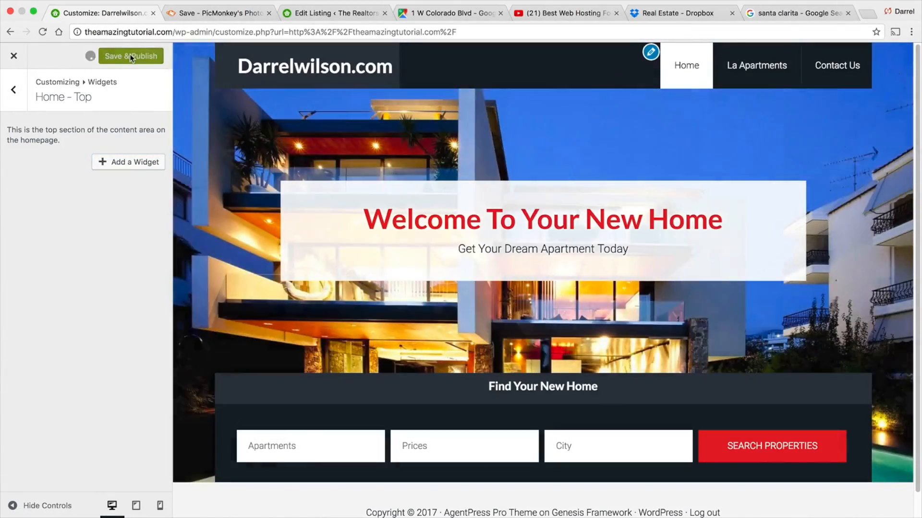
{"action": "left_click", "coordinate": [129, 56]}
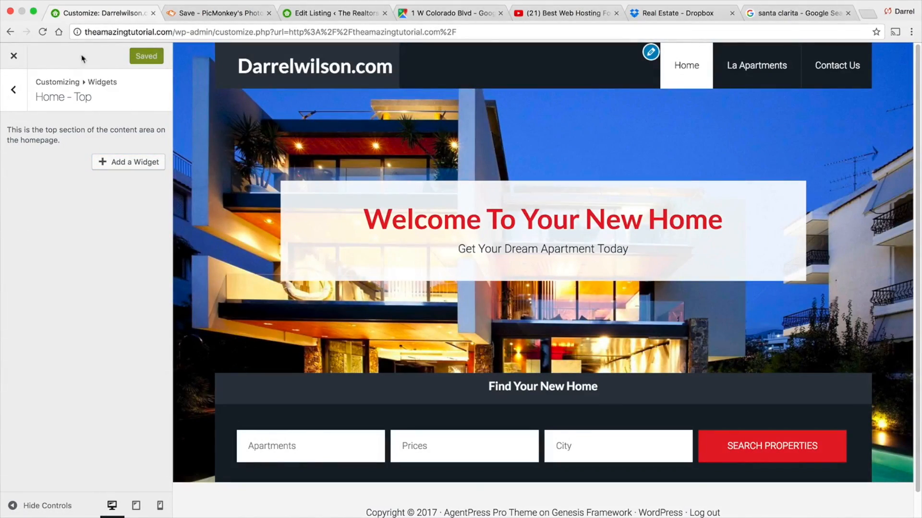
{"action": "left_click", "coordinate": [14, 58]}
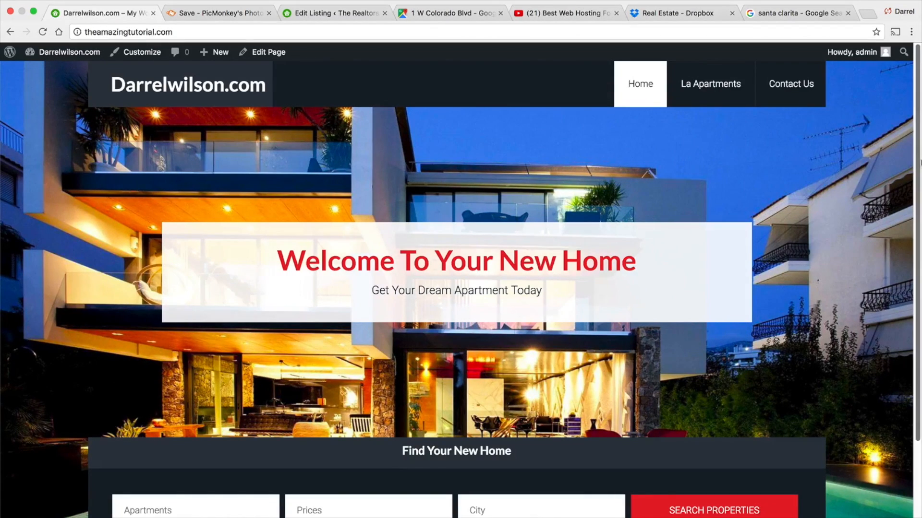
- Test the home page search for 1 BedRoom, $1000-$2000 apartments in Los Angeles
{"action": "scroll", "coordinate": [910, 369], "scroll_direction": "down", "scroll_amount": 3}
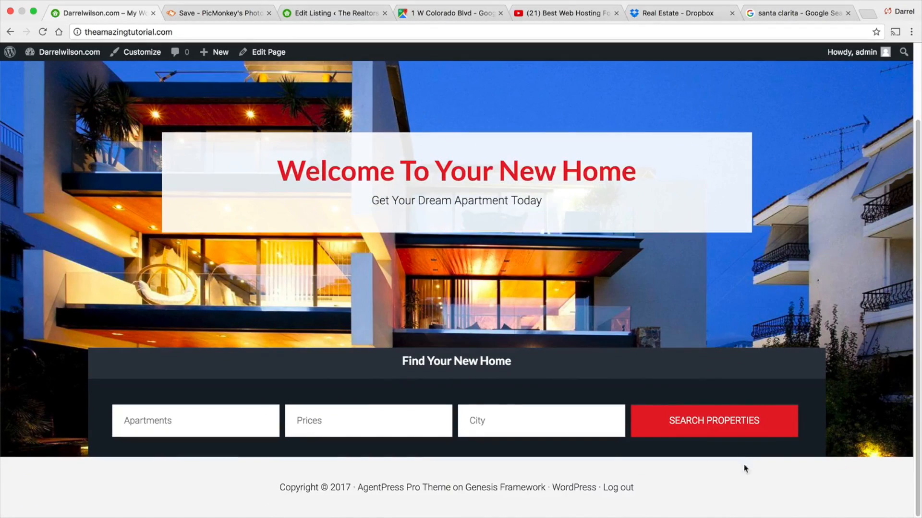
{"action": "left_click", "coordinate": [222, 427]}
{"action": "left_click", "coordinate": [219, 445]}
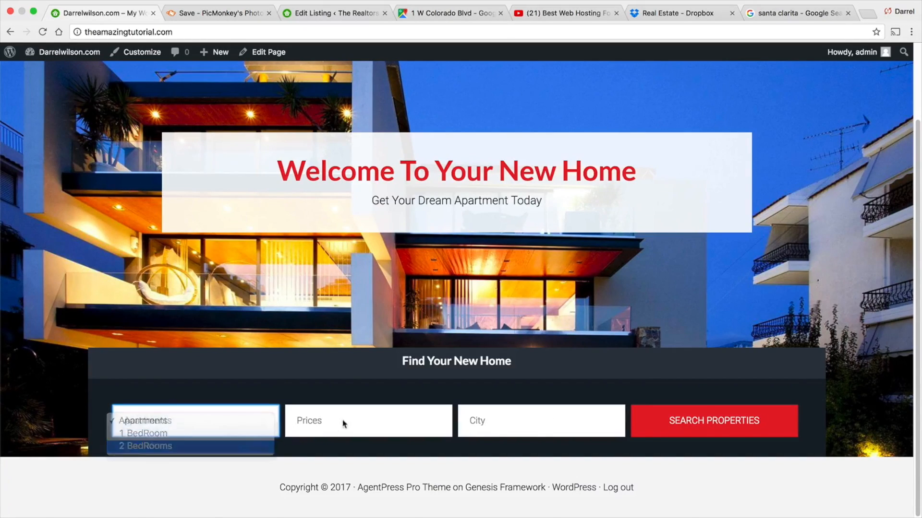
{"action": "left_click", "coordinate": [342, 422]}
{"action": "left_click", "coordinate": [342, 432]}
{"action": "left_click", "coordinate": [528, 422]}
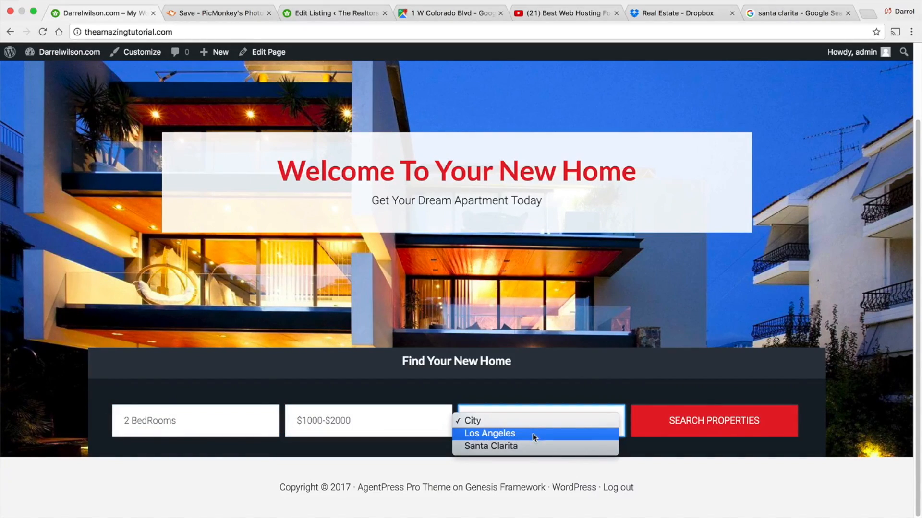
{"action": "left_click", "coordinate": [533, 434]}
{"action": "left_click", "coordinate": [228, 413]}
{"action": "left_click", "coordinate": [228, 413]}
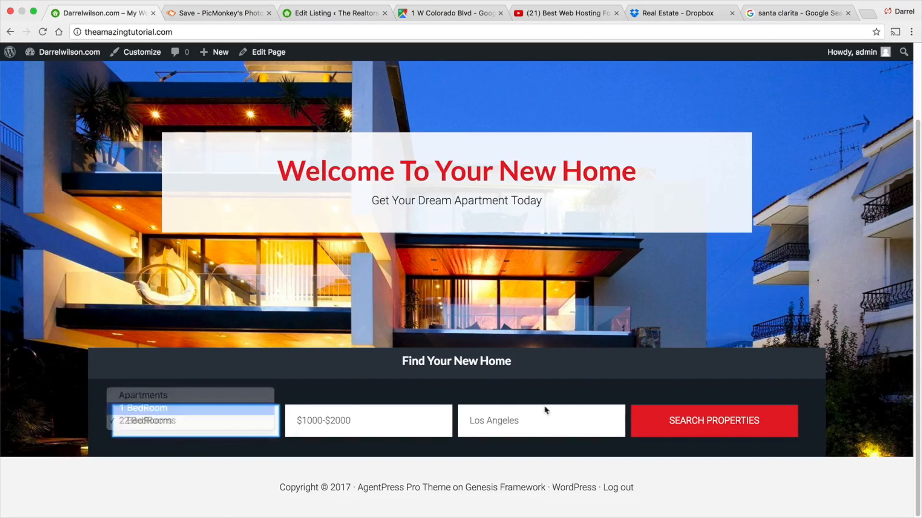
{"action": "left_click", "coordinate": [696, 420]}
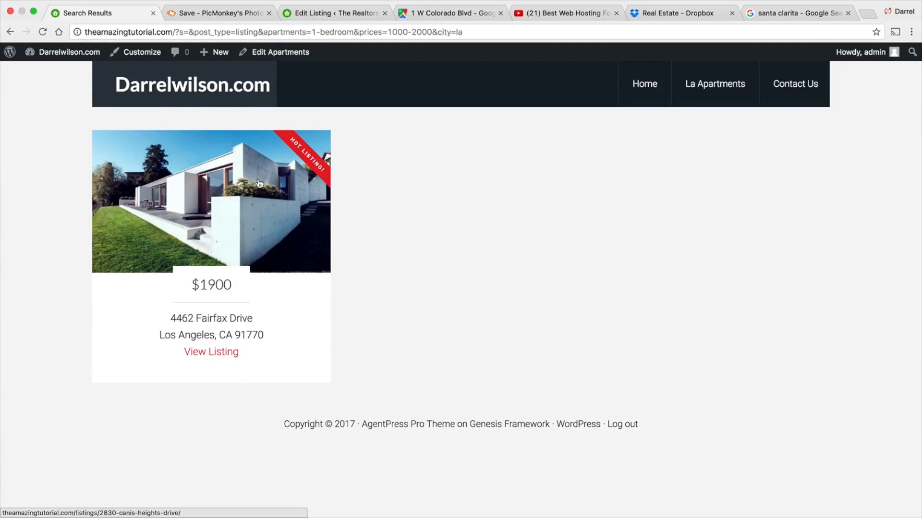
- Go back and examine the reference realtors site's home page and its Our New Apartments section
{"action": "left_click", "coordinate": [10, 32]}
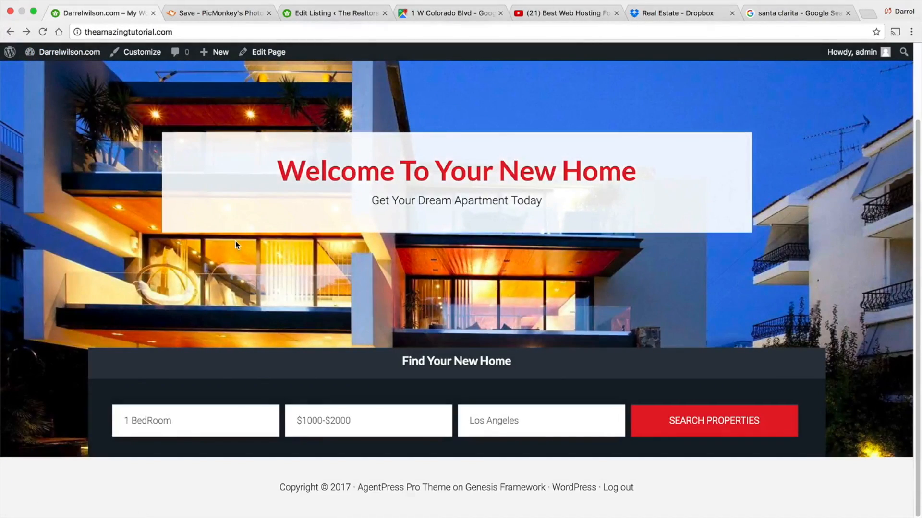
{"action": "left_click", "coordinate": [311, 14]}
{"action": "mouse_move", "coordinate": [63, 52]}
{"action": "left_click", "coordinate": [63, 71]}
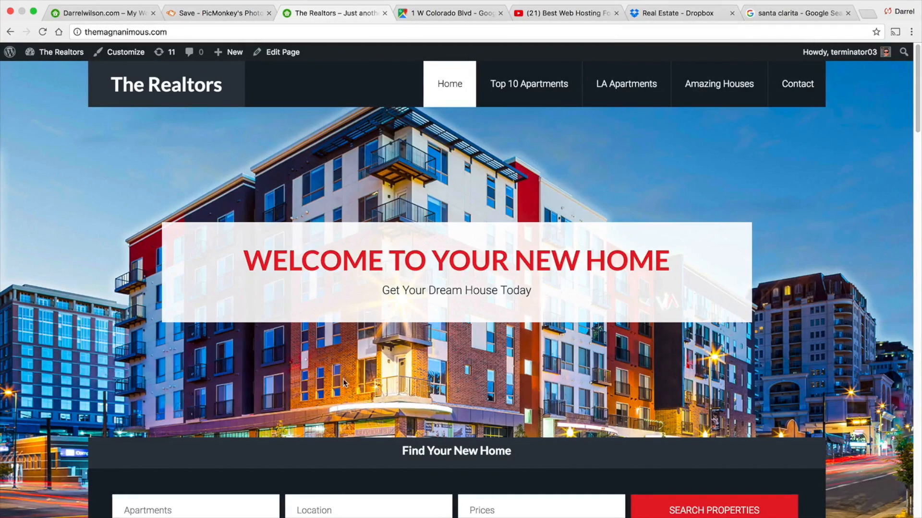
{"action": "scroll", "coordinate": [558, 313], "scroll_direction": "down", "scroll_amount": 3}
{"action": "scroll", "coordinate": [300, 333], "scroll_direction": "down", "scroll_amount": 5}
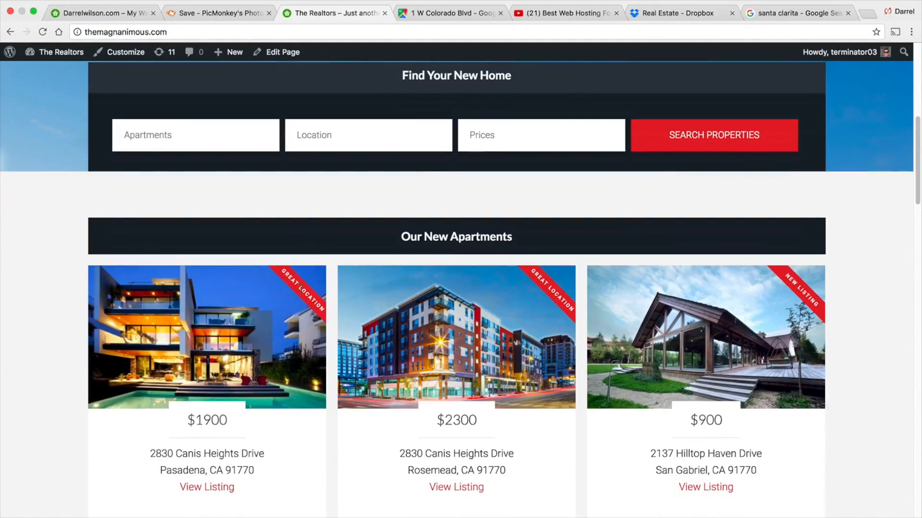
{"action": "scroll", "coordinate": [300, 287], "scroll_direction": "down", "scroll_amount": 3}
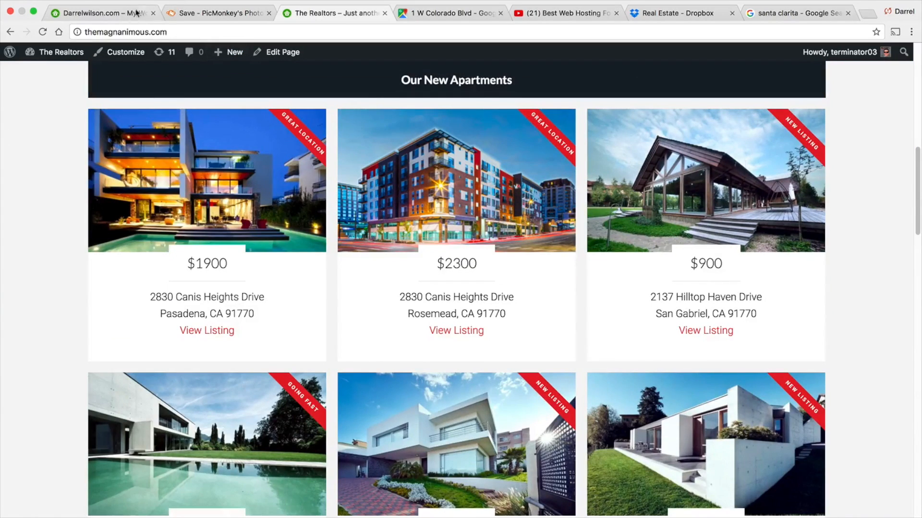
- Add an AgentPress - Featured Listings widget to the Home - Top widget area in the customizer
{"action": "left_click", "coordinate": [129, 13]}
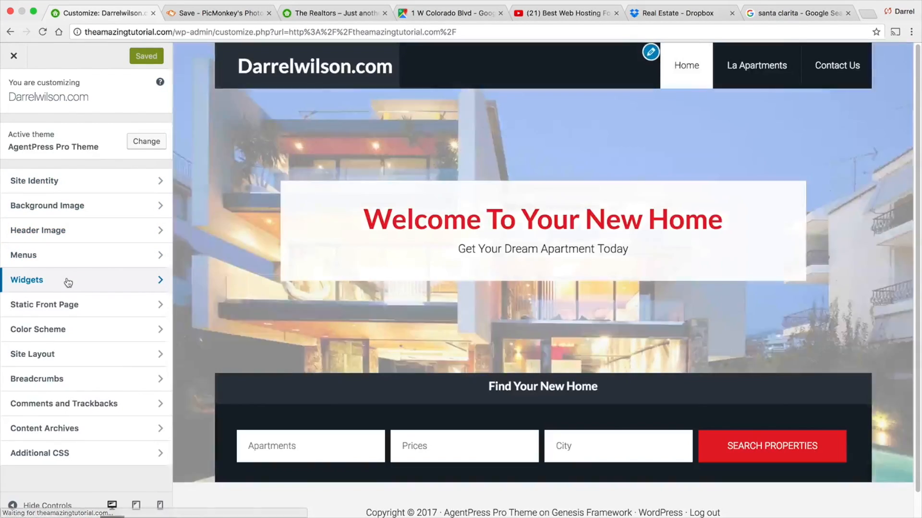
{"action": "left_click", "coordinate": [68, 282]}
{"action": "scroll", "coordinate": [229, 272], "scroll_direction": "down", "scroll_amount": 1}
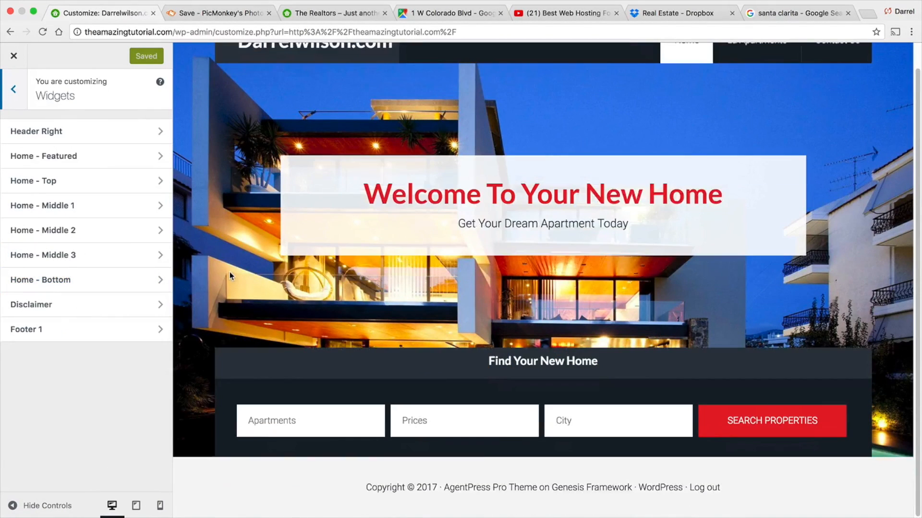
{"action": "left_click", "coordinate": [123, 157]}
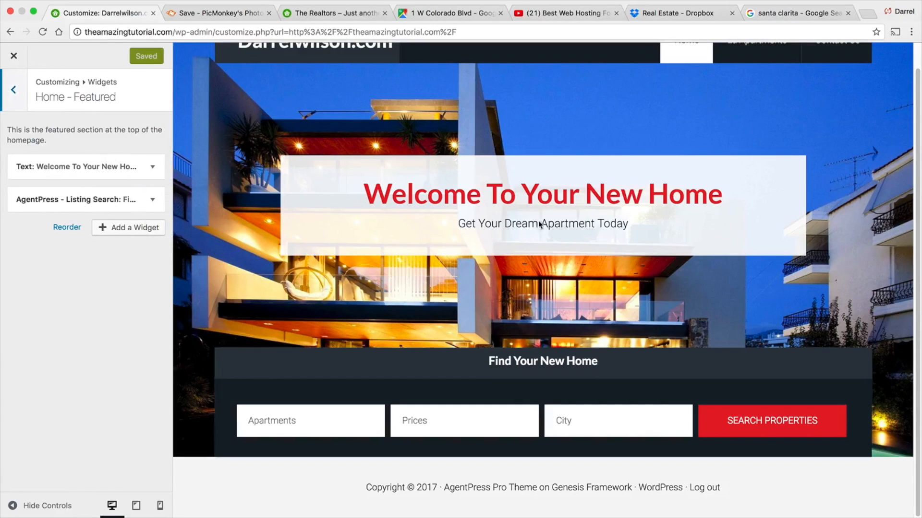
{"action": "left_click", "coordinate": [13, 90]}
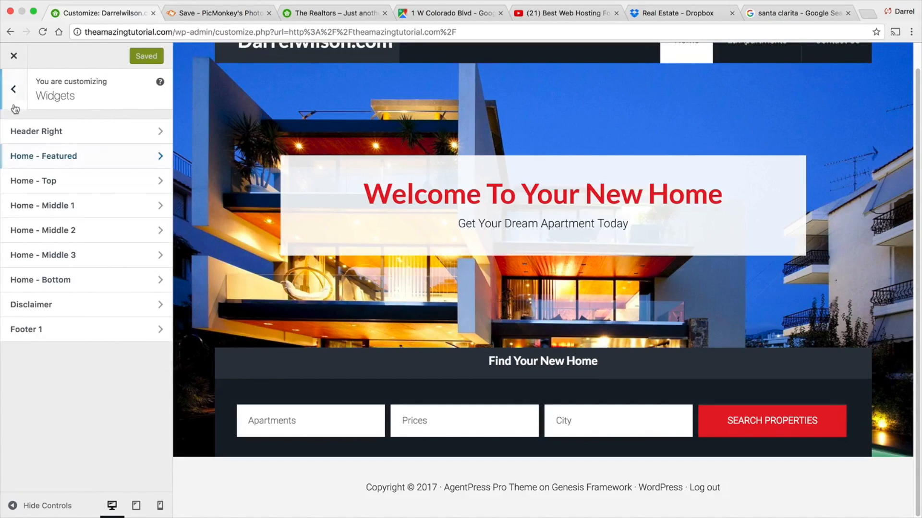
{"action": "left_click", "coordinate": [41, 183]}
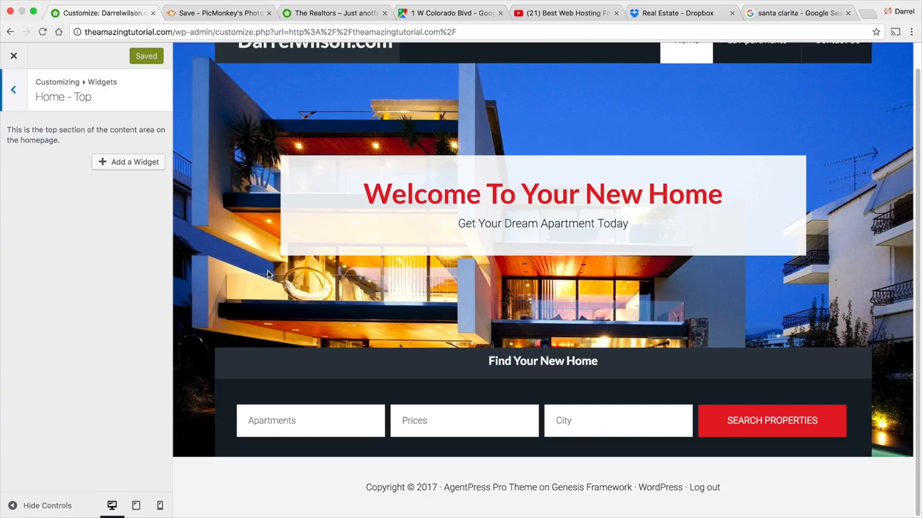
{"action": "left_click", "coordinate": [296, 13]}
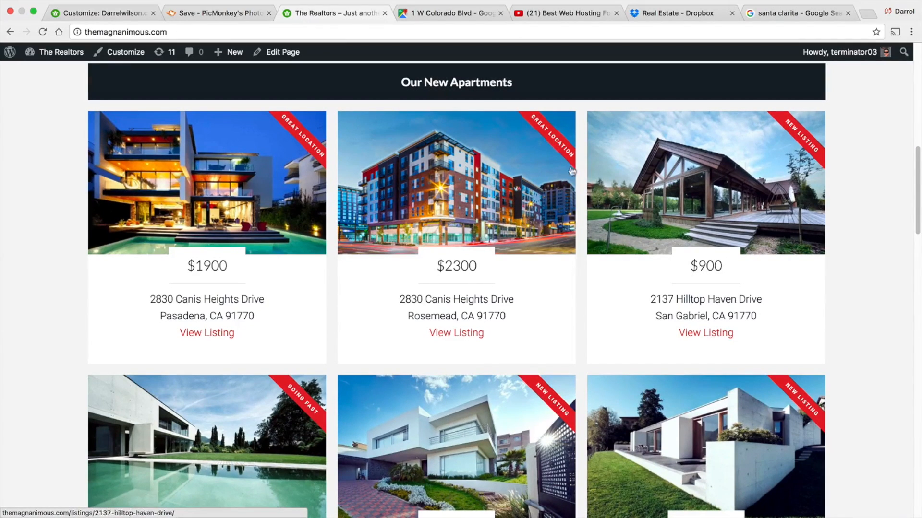
{"action": "left_click", "coordinate": [123, 16]}
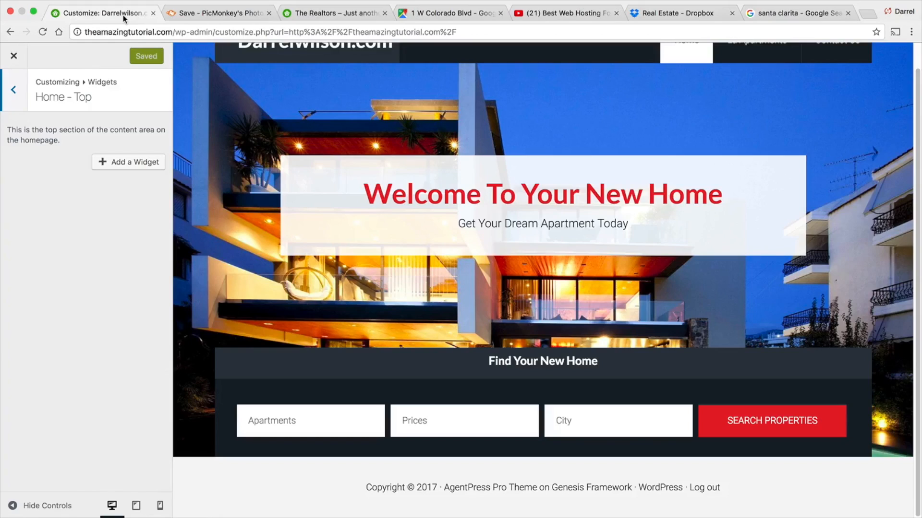
{"action": "left_click", "coordinate": [125, 166]}
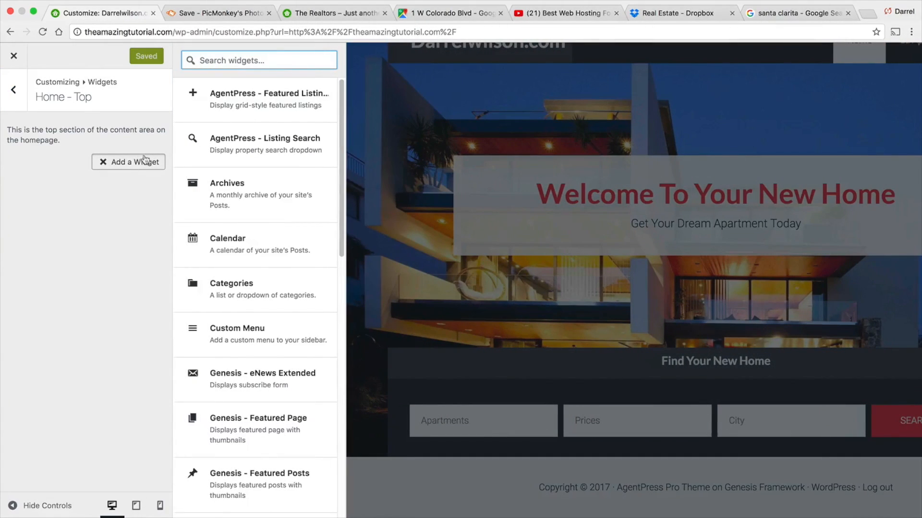
{"action": "left_click", "coordinate": [267, 111]}
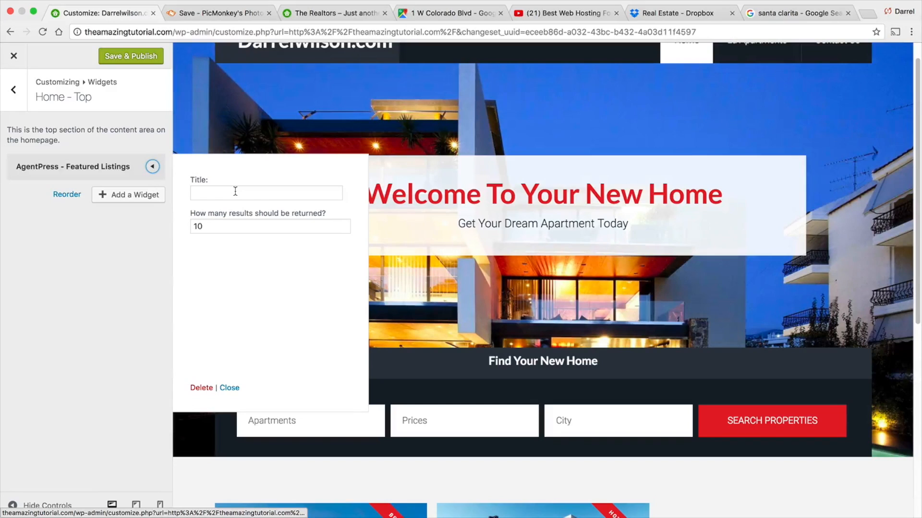
{"action": "left_click", "coordinate": [236, 191]}
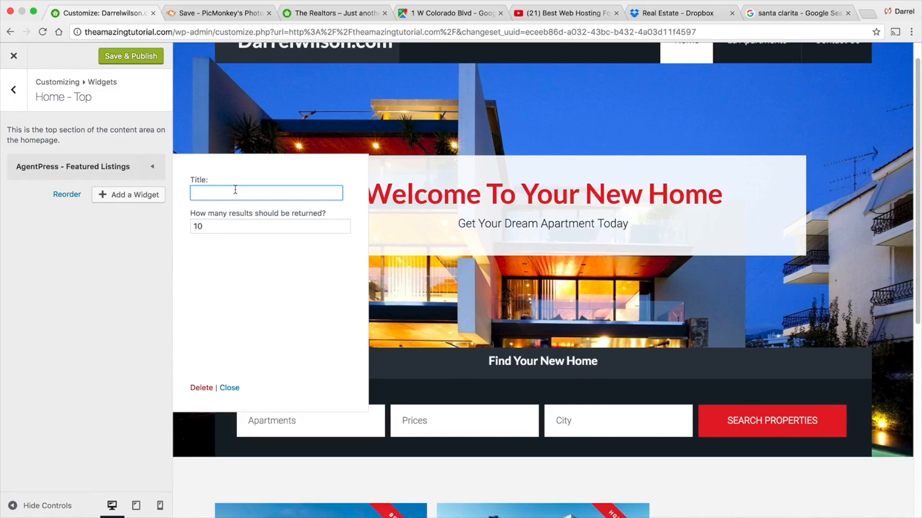
- Title the featured listings widget "Our New Apartments", publish the changes, and close the customizer
{"action": "left_click", "coordinate": [336, 13]}
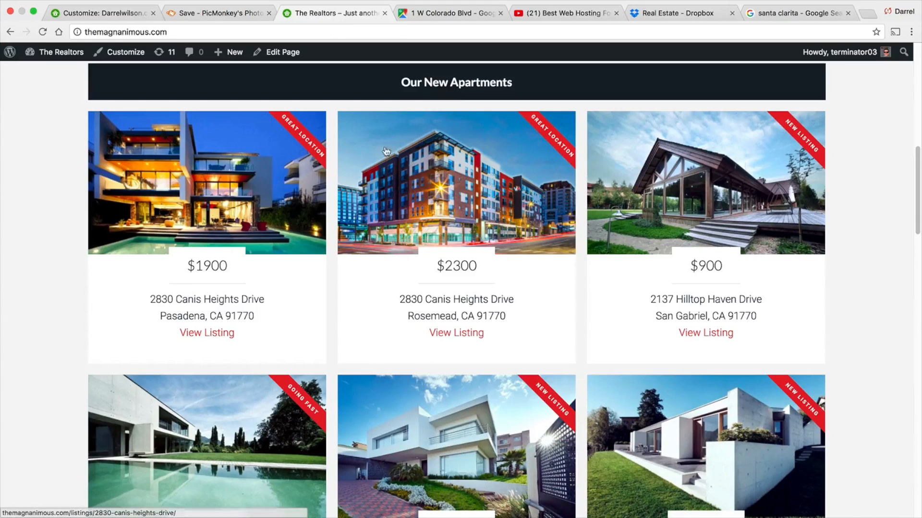
{"action": "left_click", "coordinate": [102, 12]}
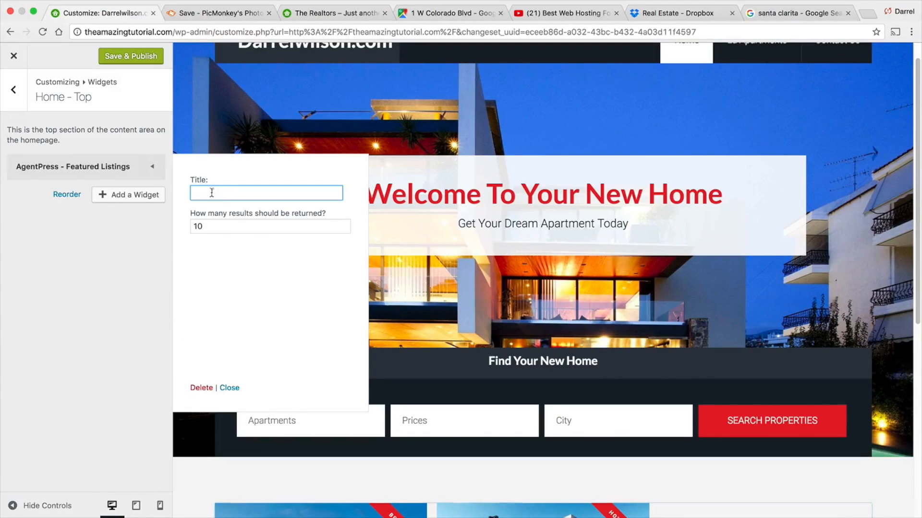
{"action": "type", "text": "Our New Apartments"}
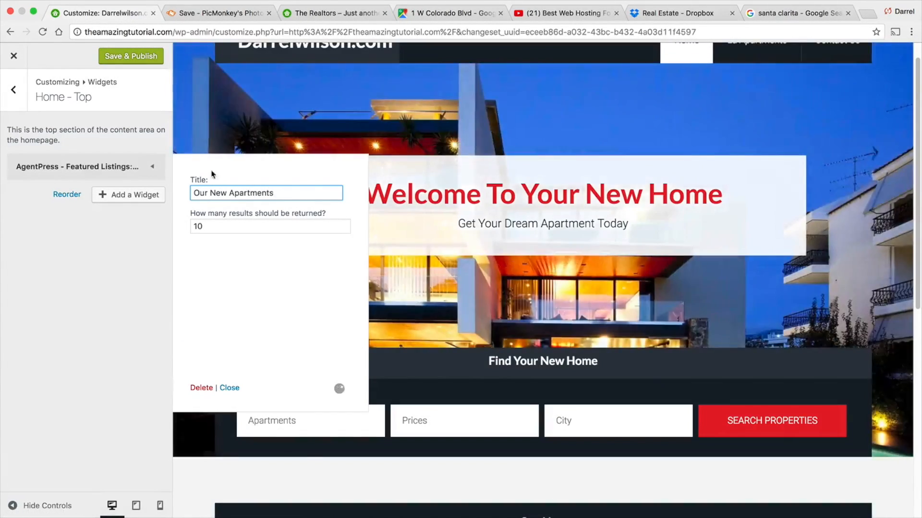
{"action": "scroll", "coordinate": [456, 144], "scroll_direction": "down", "scroll_amount": 8}
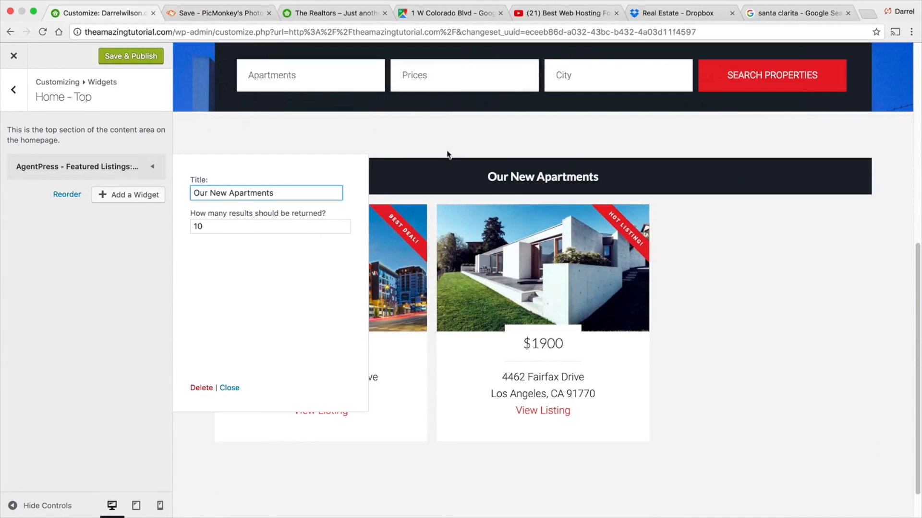
{"action": "scroll", "coordinate": [497, 228], "scroll_direction": "up", "scroll_amount": 1}
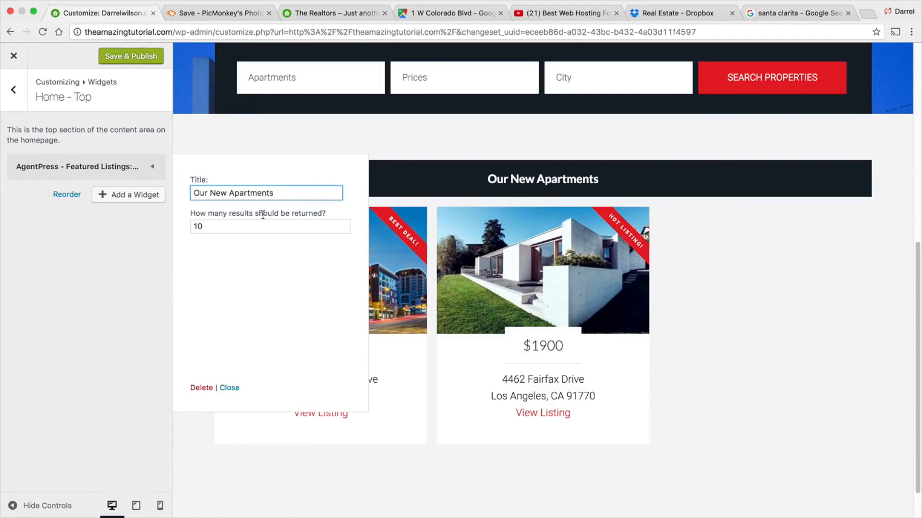
{"action": "left_click", "coordinate": [149, 58]}
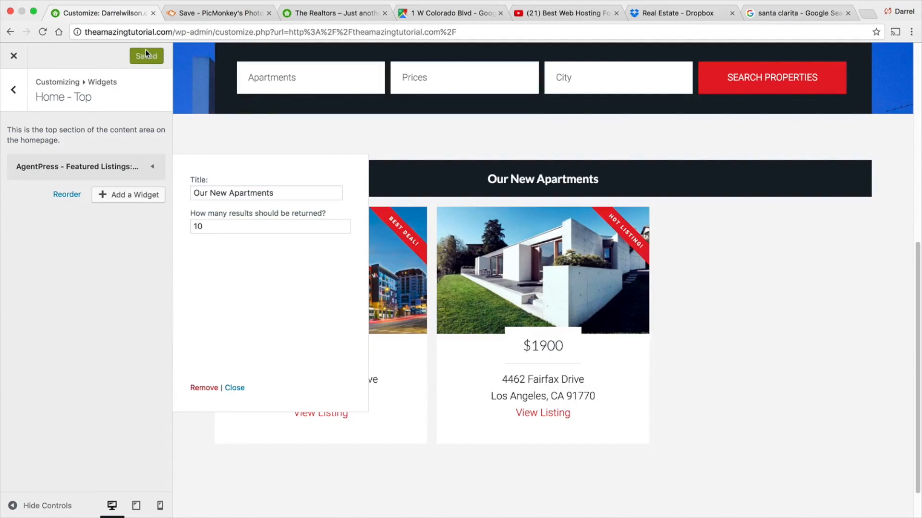
{"action": "left_click", "coordinate": [14, 56]}
{"action": "scroll", "coordinate": [478, 189], "scroll_direction": "down", "scroll_amount": 8}
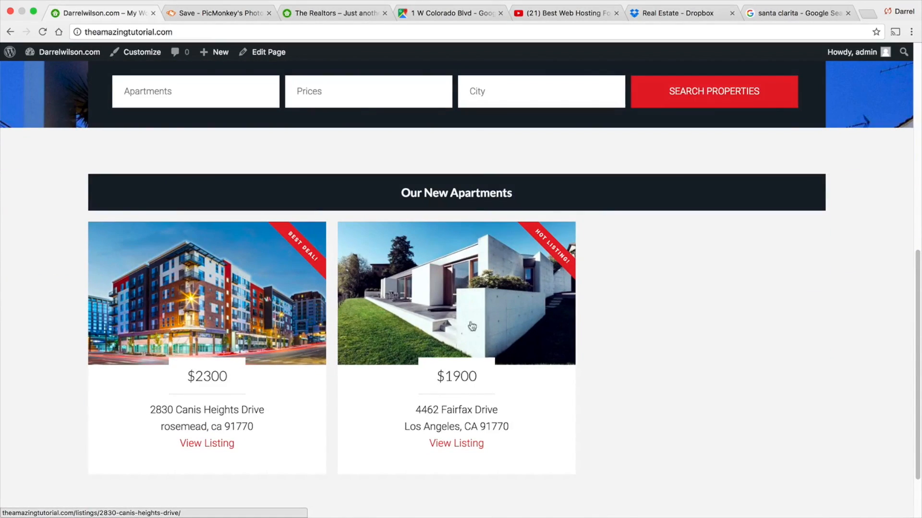
{"action": "scroll", "coordinate": [469, 282], "scroll_direction": "down", "scroll_amount": 2}
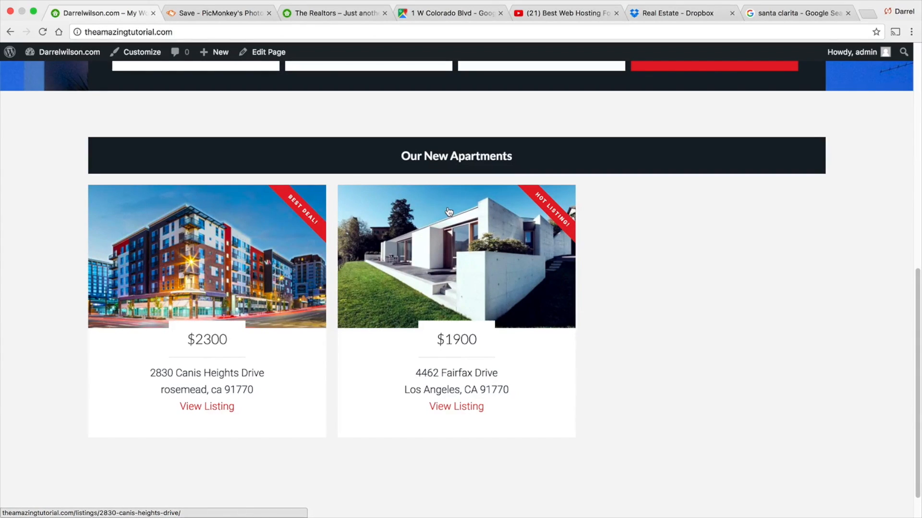
{"action": "left_click", "coordinate": [336, 13]}
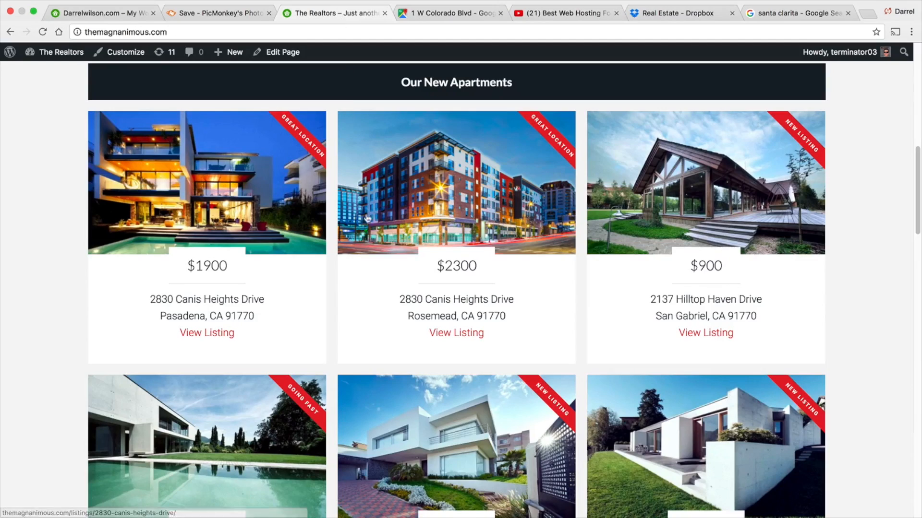
{"action": "left_click", "coordinate": [98, 15]}
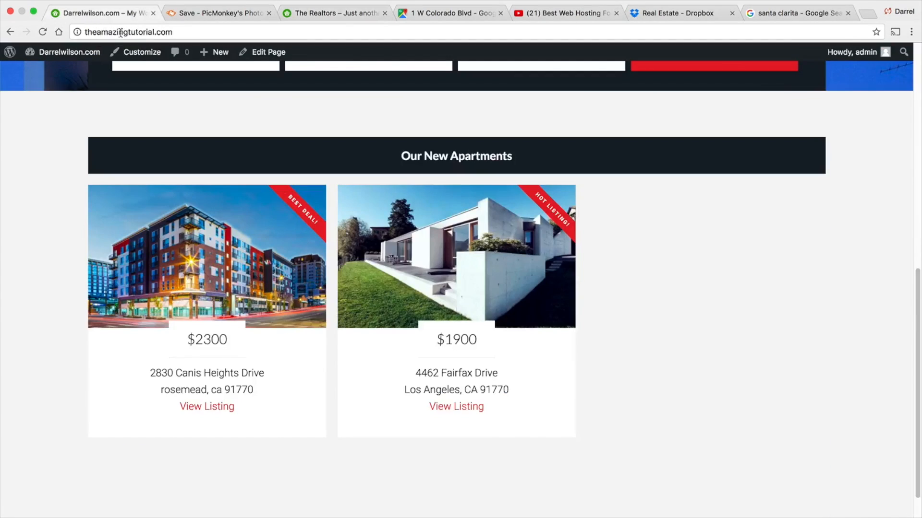
{"action": "mouse_move", "coordinate": [221, 57]}
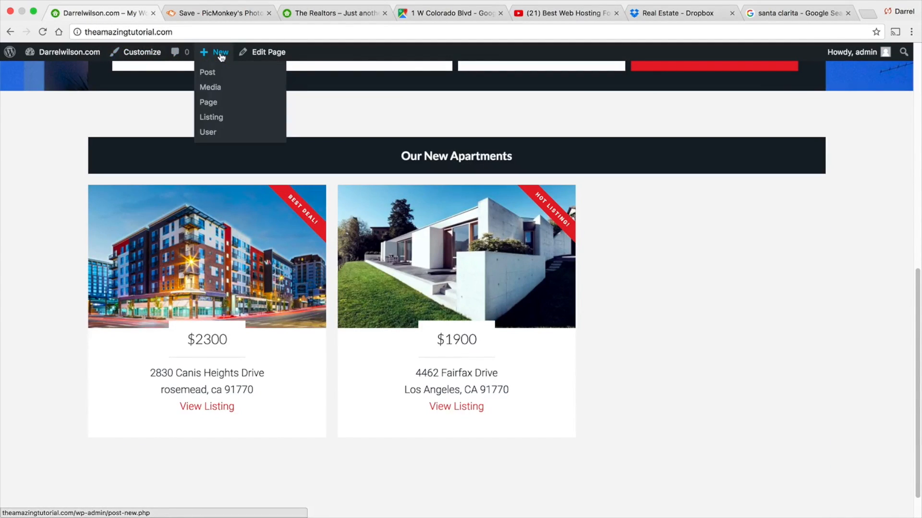
{"action": "left_click", "coordinate": [222, 120]}
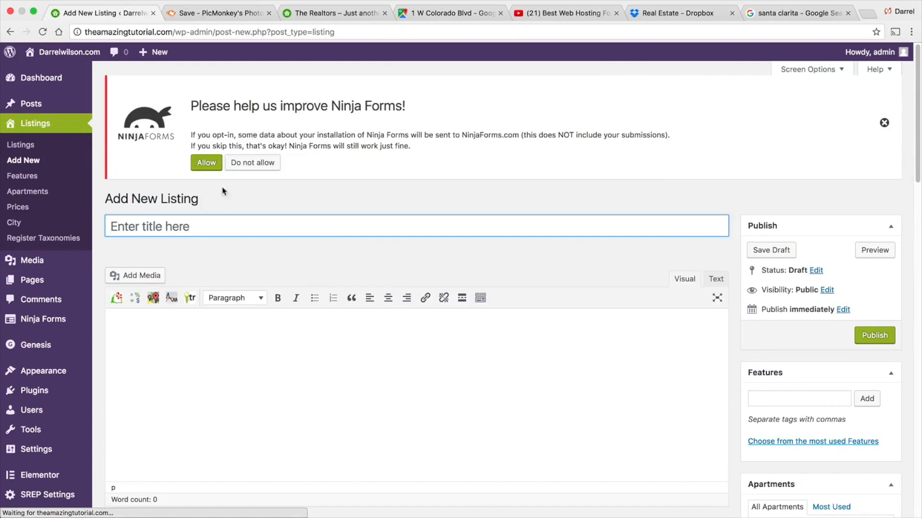
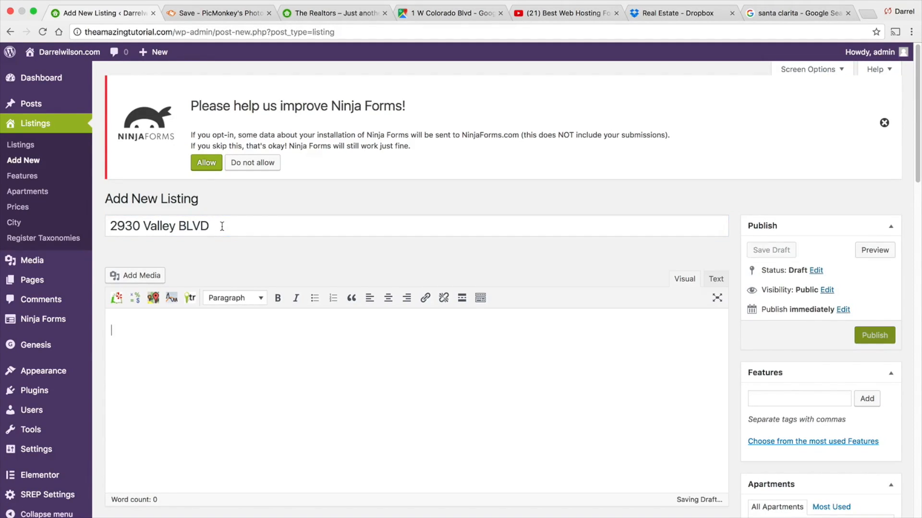
- Add the feature tag "pets allowed" to the listing
{"action": "scroll", "coordinate": [578, 218], "scroll_direction": "down", "scroll_amount": 3}
{"action": "left_click", "coordinate": [788, 329]}
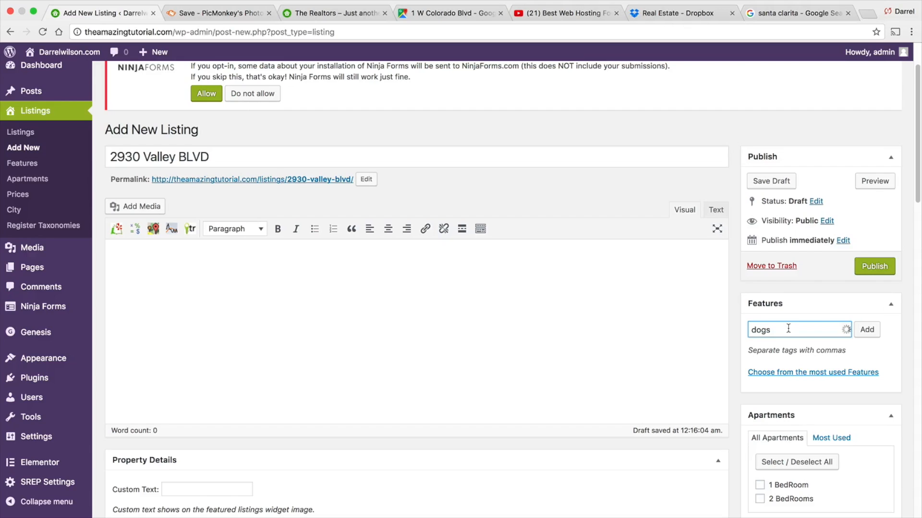
{"action": "double_click", "coordinate": [790, 330]}
{"action": "type", "text": "pets"}
{"action": "left_click", "coordinate": [771, 346]}
{"action": "left_click", "coordinate": [866, 329]}
- Assign the listing to 1 BedRoom and 2 BedRooms, $0-$1000 and $1000-$2000, and the San Diego and San Gabriel cities
{"action": "scroll", "coordinate": [852, 341], "scroll_direction": "down", "scroll_amount": 1}
{"action": "left_click", "coordinate": [759, 422]}
{"action": "left_click", "coordinate": [759, 435]}
{"action": "scroll", "coordinate": [765, 423], "scroll_direction": "down", "scroll_amount": 2}
{"action": "scroll", "coordinate": [765, 409], "scroll_direction": "down", "scroll_amount": 5}
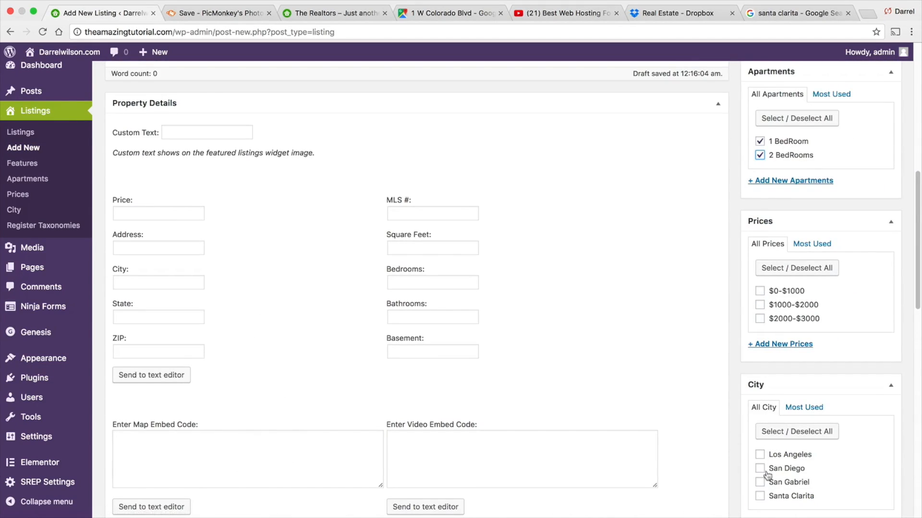
{"action": "left_click", "coordinate": [760, 305]}
{"action": "left_click", "coordinate": [760, 291]}
{"action": "left_click", "coordinate": [760, 468]}
{"action": "left_click", "coordinate": [759, 482]}
- Set the wooden lodge photo as the listing's featured image
{"action": "scroll", "coordinate": [714, 477], "scroll_direction": "down", "scroll_amount": 1}
{"action": "scroll", "coordinate": [740, 461], "scroll_direction": "down", "scroll_amount": 3}
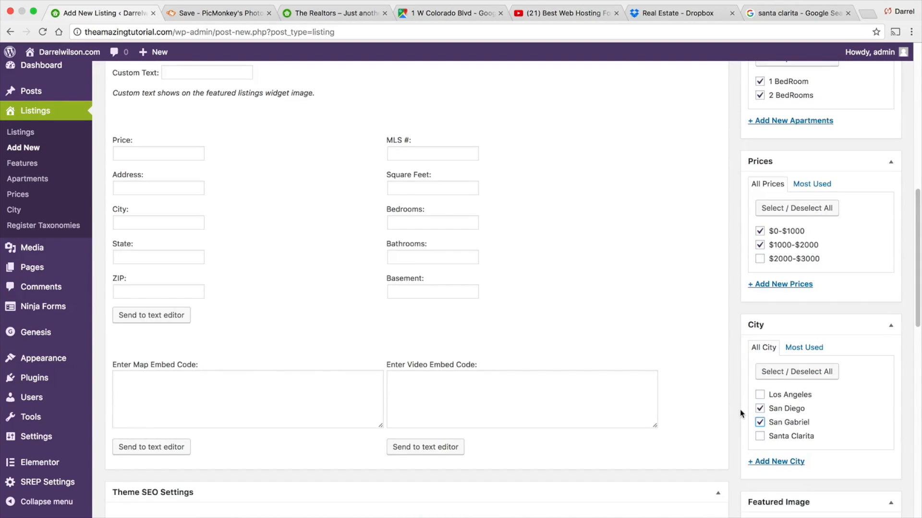
{"action": "left_click", "coordinate": [769, 456]}
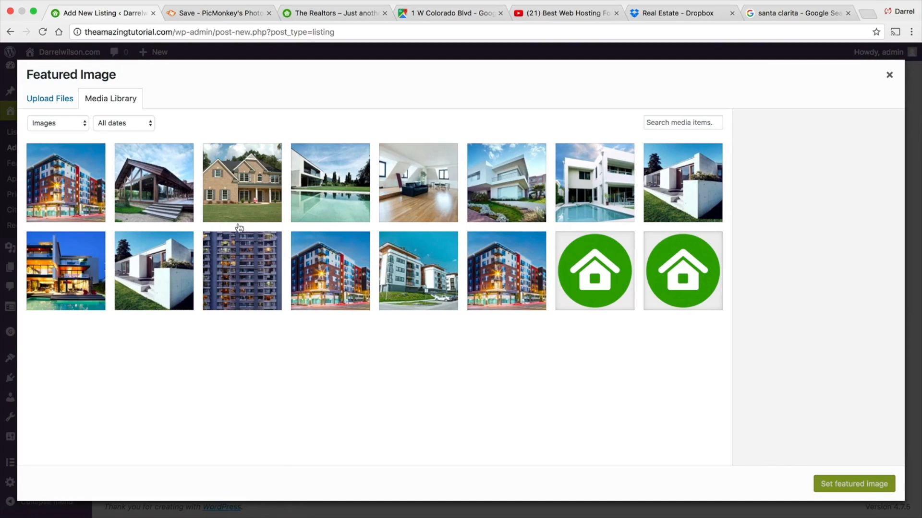
{"action": "left_click", "coordinate": [181, 184]}
{"action": "left_click", "coordinate": [864, 486]}
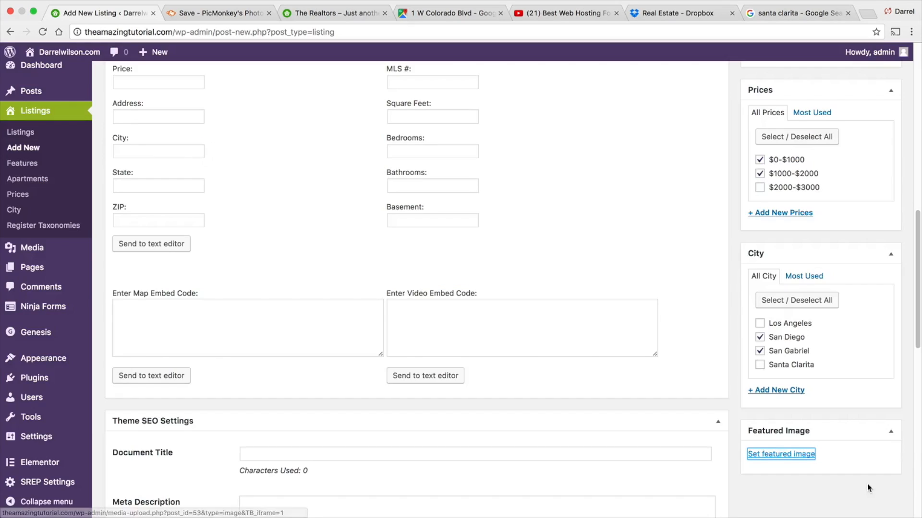
- Publish the listing and check it in the home page's Our New Apartments section
{"action": "scroll", "coordinate": [401, 218], "scroll_direction": "down", "scroll_amount": 1}
{"action": "scroll", "coordinate": [589, 272], "scroll_direction": "up", "scroll_amount": 9}
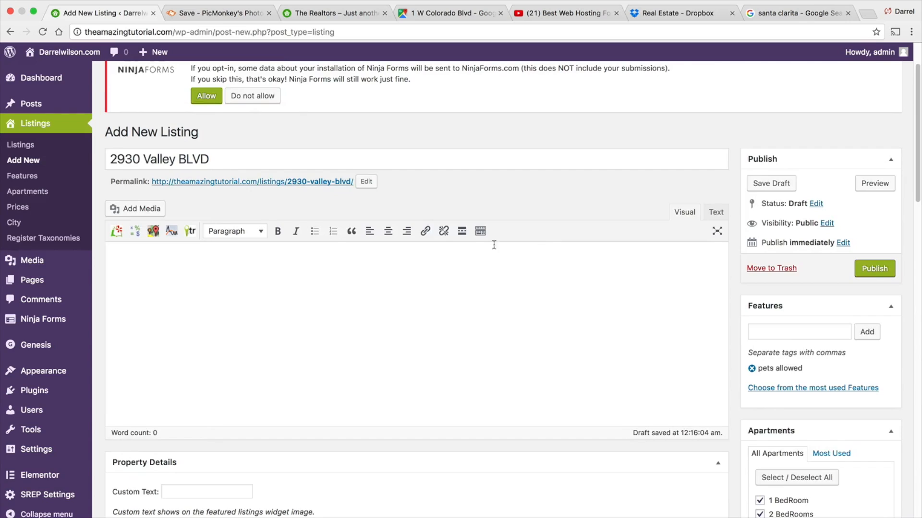
{"action": "left_click", "coordinate": [870, 269]}
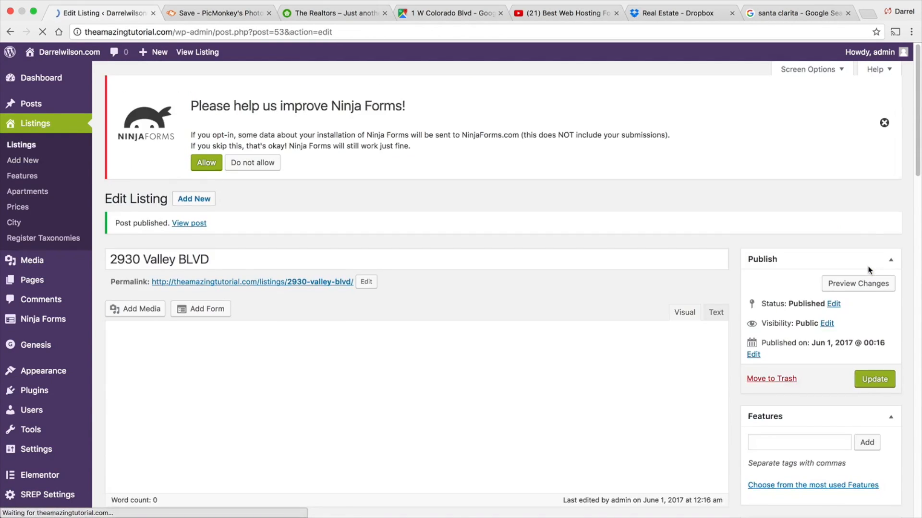
{"action": "mouse_move", "coordinate": [89, 60]}
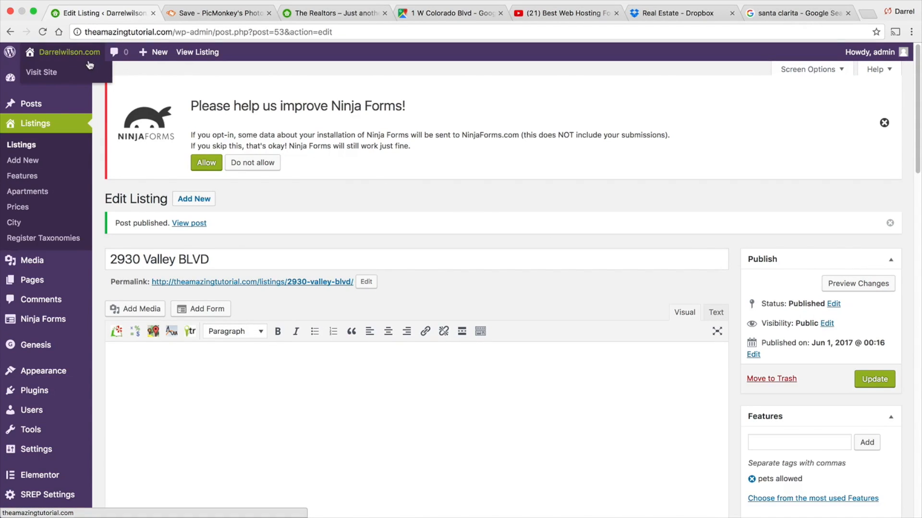
{"action": "scroll", "coordinate": [212, 226], "scroll_direction": "down", "scroll_amount": 10}
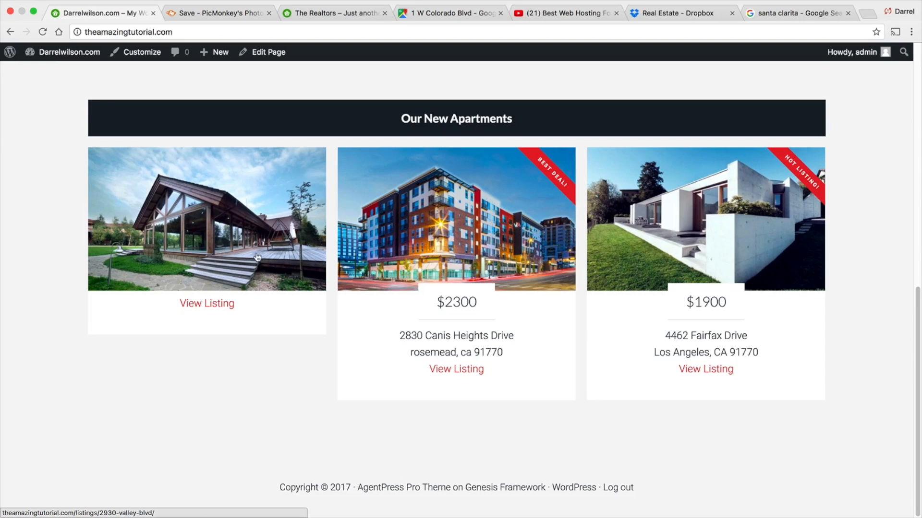
{"action": "left_click", "coordinate": [220, 304]}
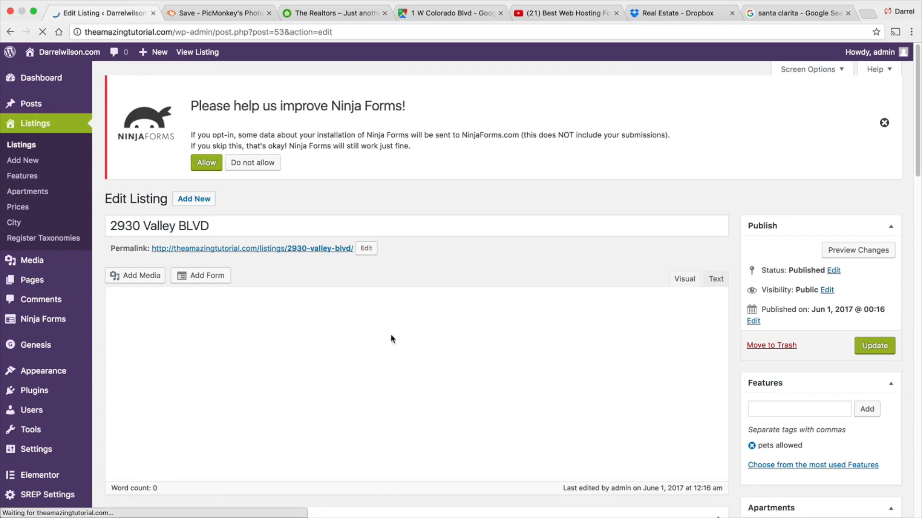
{"action": "scroll", "coordinate": [485, 283], "scroll_direction": "down", "scroll_amount": 5}
- Set the listing's custom text to "Hot Listing!" and its price to 900
{"action": "left_click", "coordinate": [211, 298]}
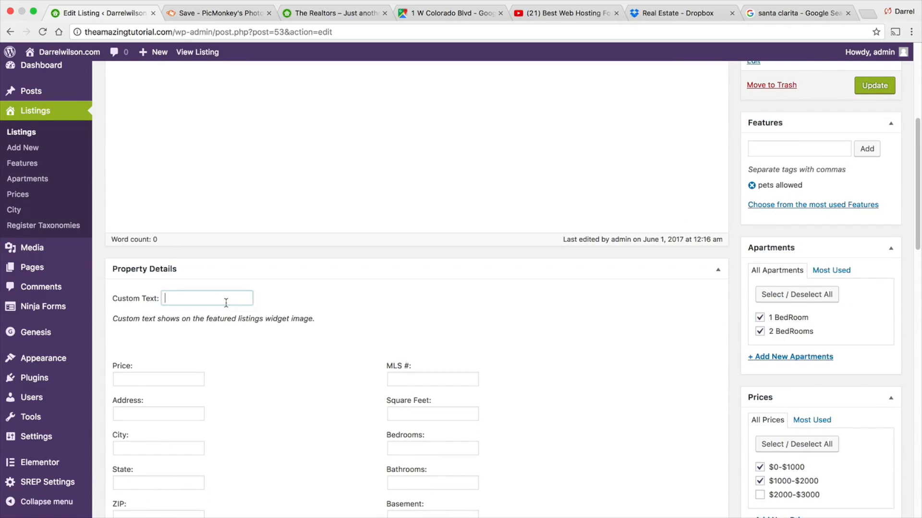
{"action": "type", "text": "Hostn"}
{"action": "key", "text": "BackSpace"}
{"action": "key", "text": "BackSpace"}
{"action": "key", "text": "Down"}
{"action": "key", "text": "Tab"}
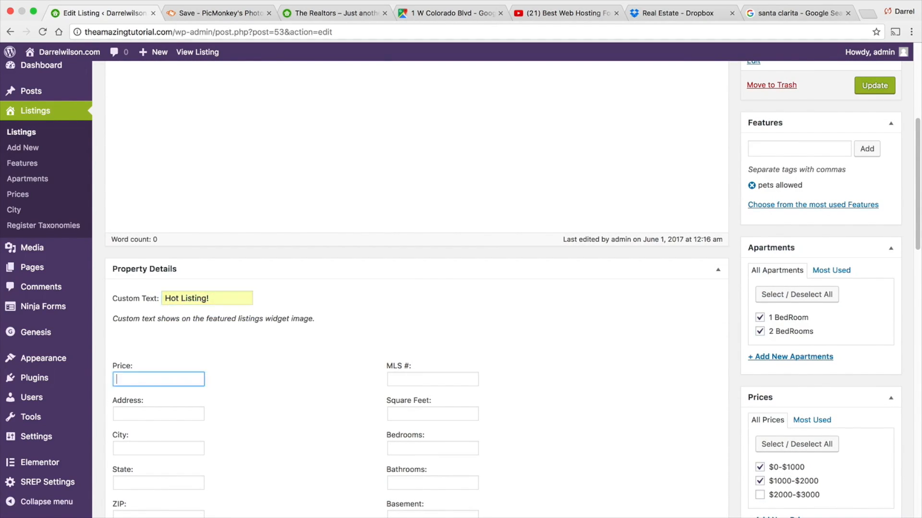
{"action": "type", "text": "900"}
{"action": "key", "text": "Tab"}
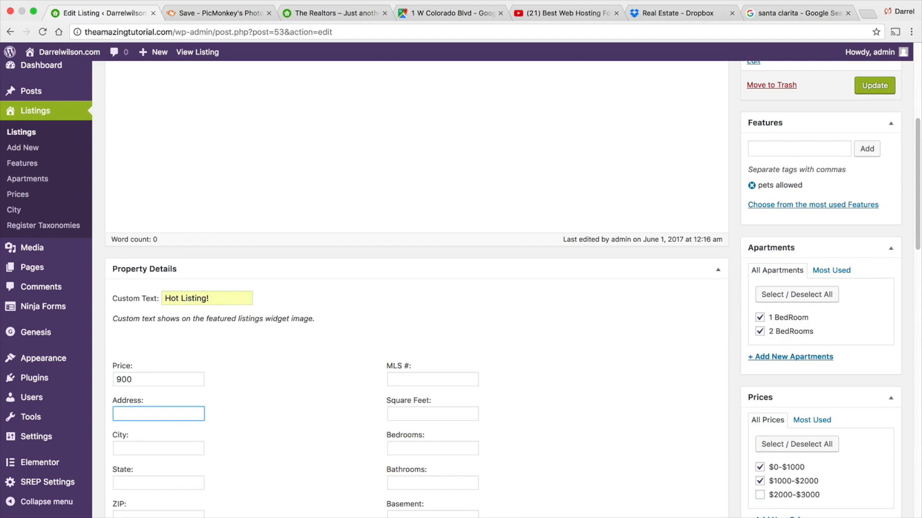
{"action": "type", "text": "3"}
{"action": "key", "text": "Down"}
{"action": "key", "text": "Down"}
{"action": "key", "text": "Return"}
{"action": "key", "text": "Tab"}
{"action": "type", "text": "Chaots"}
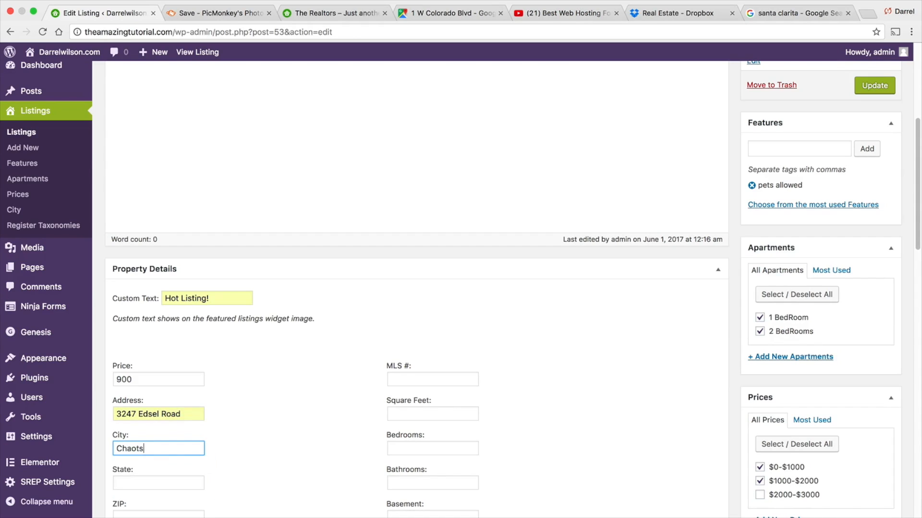
{"action": "key", "text": "BackSpace"}
{"action": "type", "text": "tsworth"}
{"action": "key", "text": "Tab"}
{"action": "type", "text": "CA"}
{"action": "key", "text": "Tab"}
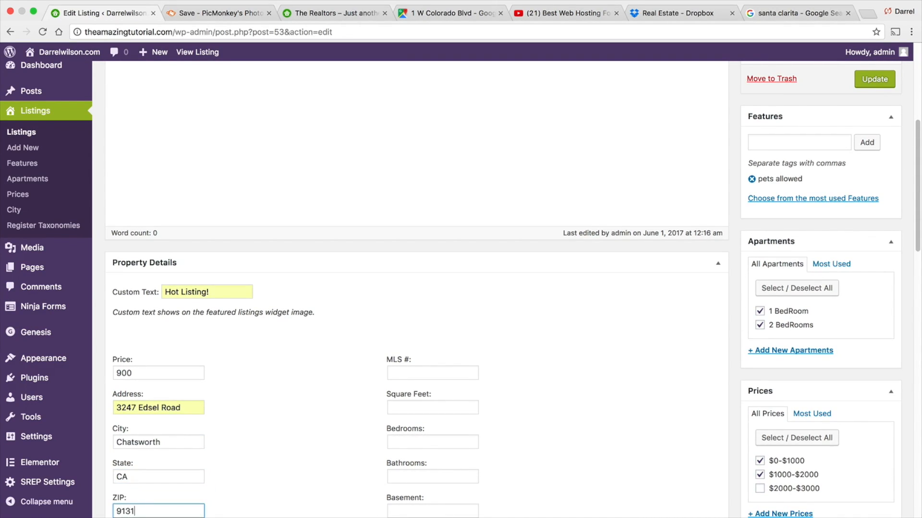
- Complete the remaining property detail fields and update the listing
{"action": "scroll", "coordinate": [334, 225], "scroll_direction": "down", "scroll_amount": 4}
{"action": "left_click", "coordinate": [412, 210]}
{"action": "left_click", "coordinate": [411, 227]}
{"action": "left_click", "coordinate": [411, 246]}
{"action": "left_click", "coordinate": [411, 262]}
{"action": "left_click", "coordinate": [411, 276]}
{"action": "left_click", "coordinate": [411, 302]}
{"action": "left_click", "coordinate": [411, 315]}
{"action": "left_click", "coordinate": [411, 328]}
{"action": "left_click", "coordinate": [124, 338]}
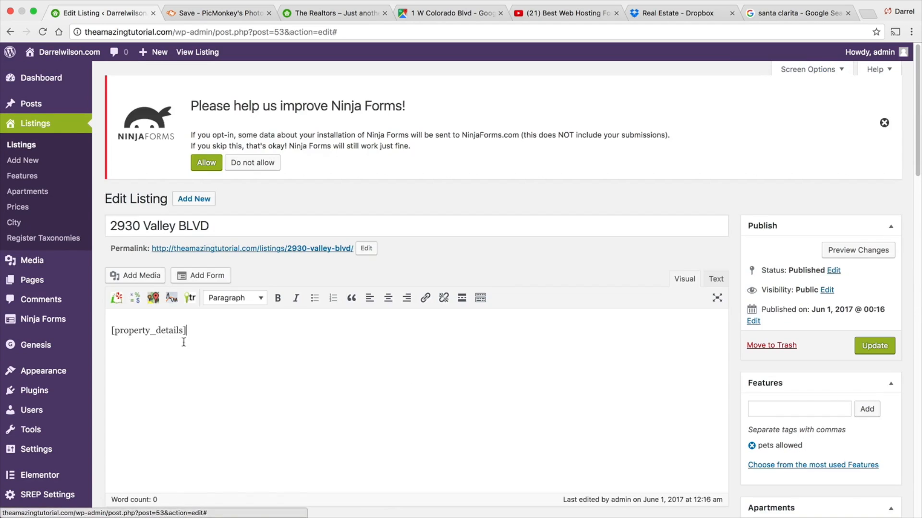
{"action": "left_click", "coordinate": [866, 344]}
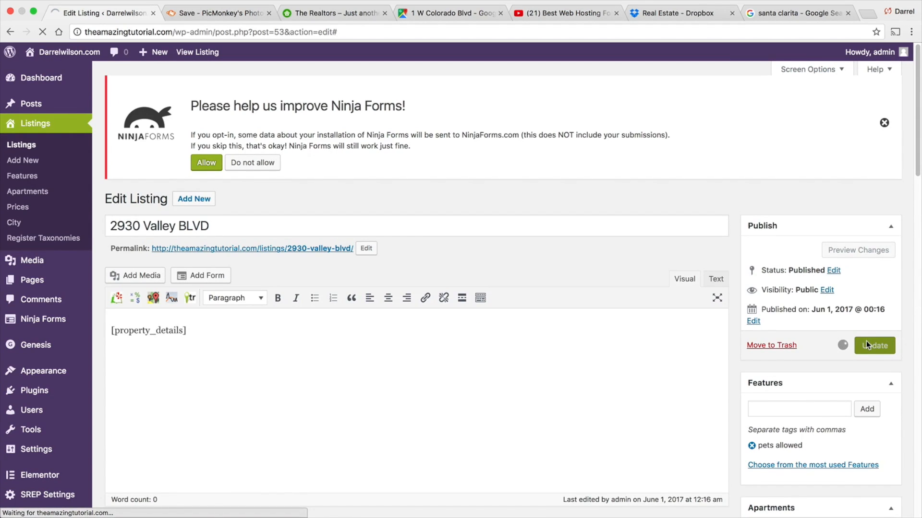
- View the home page's Our New Apartments section to check the updated listing
{"action": "left_click", "coordinate": [36, 72]}
{"action": "scroll", "coordinate": [194, 200], "scroll_direction": "down", "scroll_amount": 10}
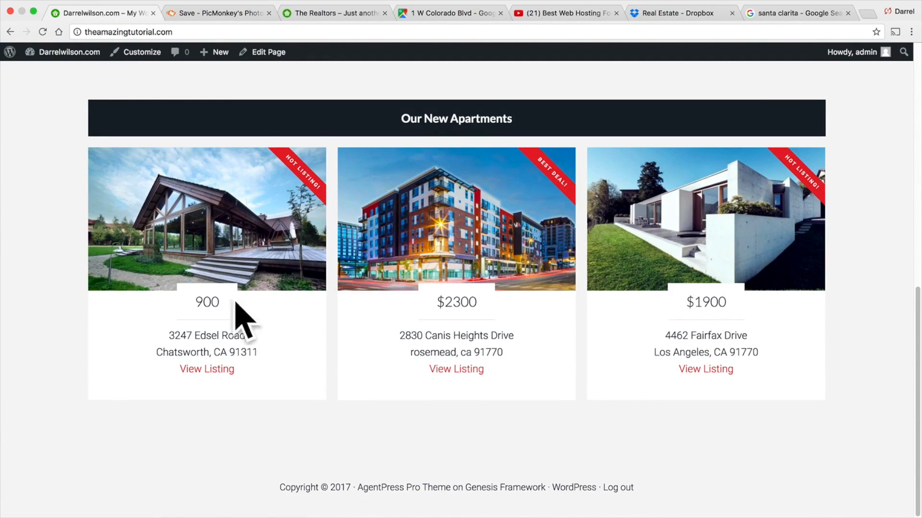
{"action": "left_click_drag", "start_coordinate": [222, 300], "coordinate": [182, 300]}
{"action": "left_click_drag", "start_coordinate": [435, 301], "coordinate": [488, 299]}
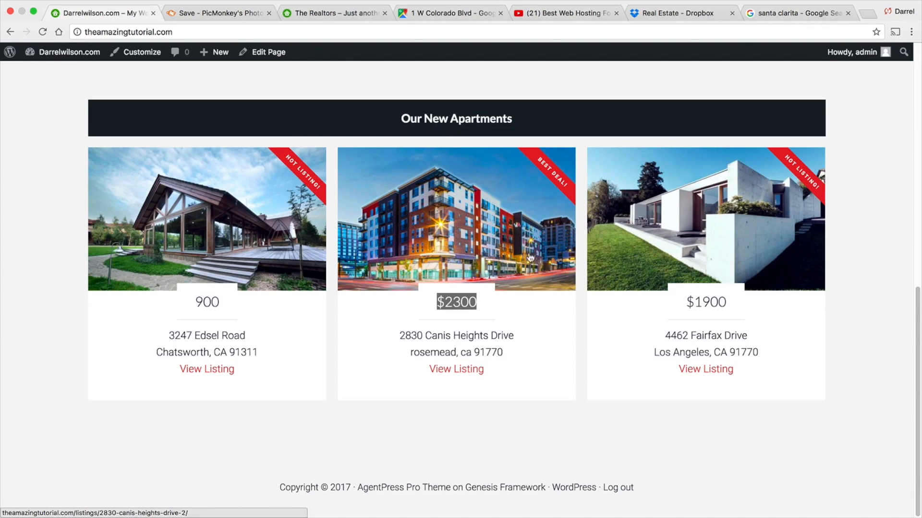
{"action": "scroll", "coordinate": [465, 273], "scroll_direction": "up", "scroll_amount": 10}
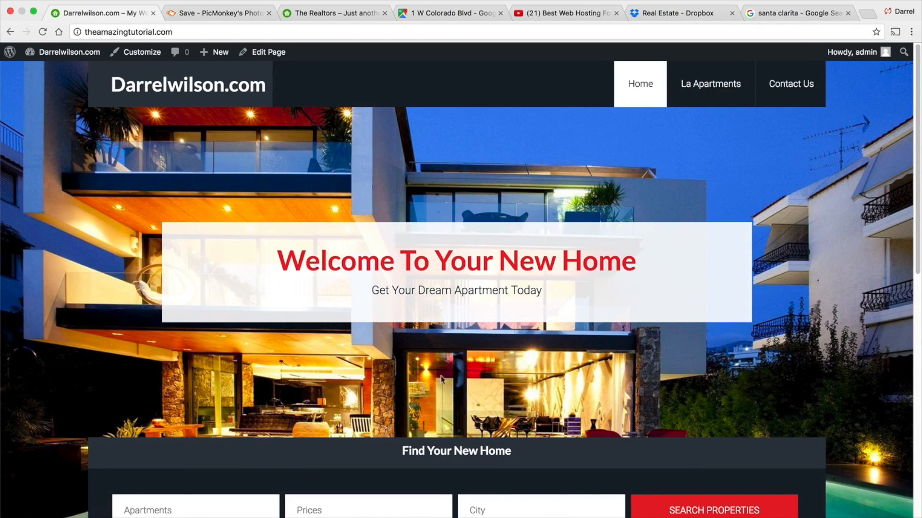
{"action": "scroll", "coordinate": [552, 303], "scroll_direction": "down", "scroll_amount": 10}
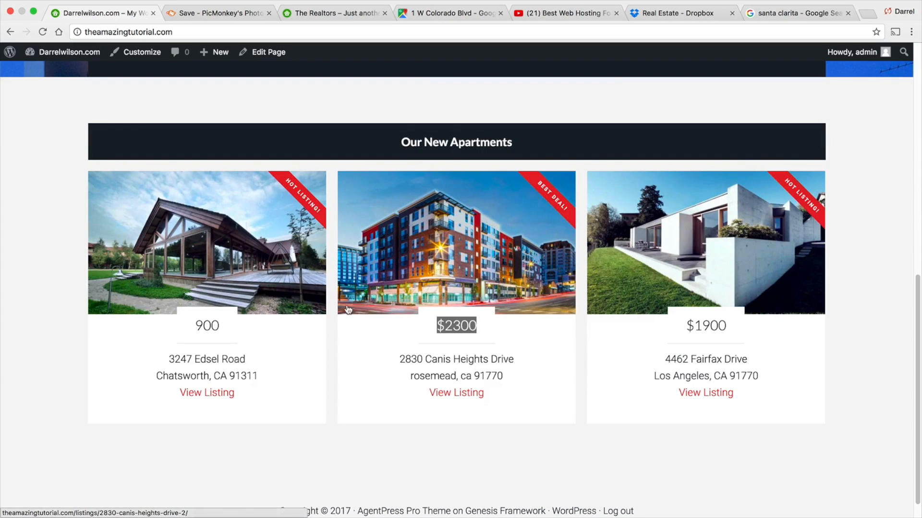
- Compare with the reference site's Our New Apartments listings
{"action": "left_click", "coordinate": [325, 18]}
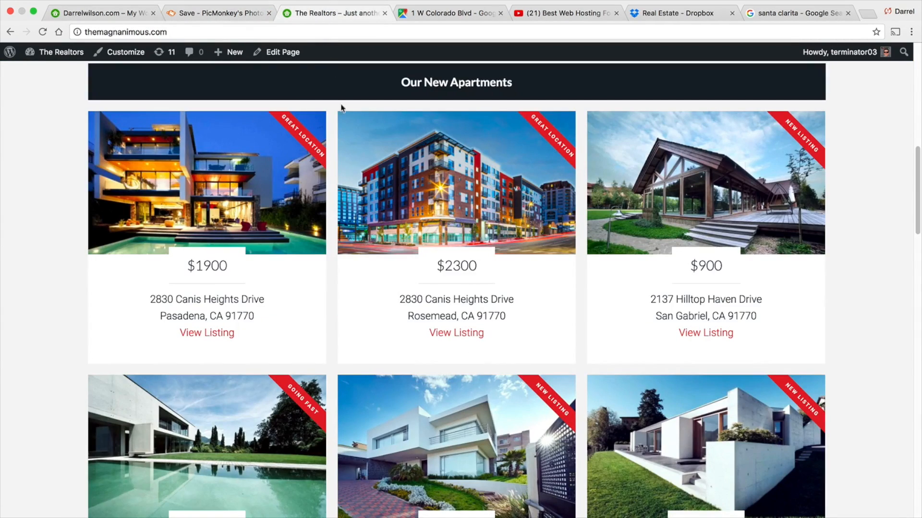
{"action": "scroll", "coordinate": [405, 247], "scroll_direction": "down", "scroll_amount": 7}
{"action": "scroll", "coordinate": [405, 247], "scroll_direction": "down", "scroll_amount": 3}
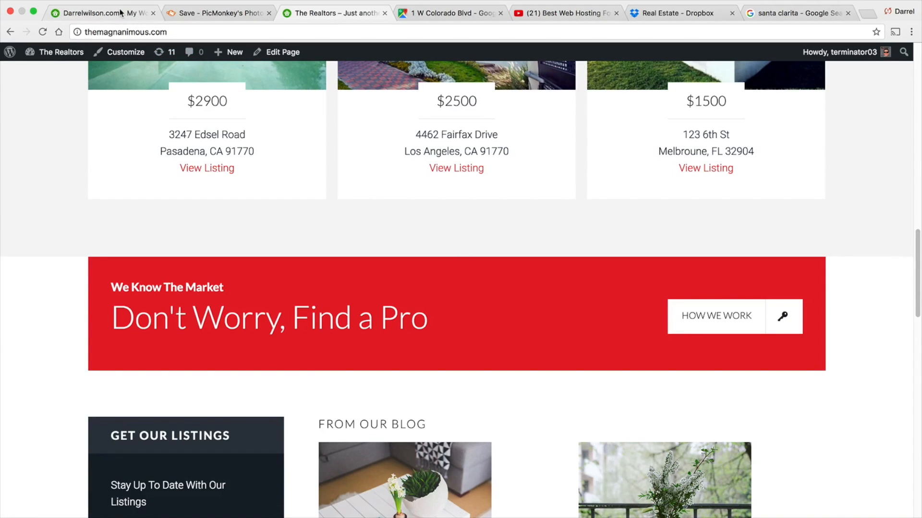
- Close the PicMonkey, maps, YouTube and Dropbox tabs, leaving the unsaved PicMonkey page
{"action": "left_click_drag", "start_coordinate": [311, 15], "coordinate": [202, 13]}
{"action": "left_click", "coordinate": [331, 13]}
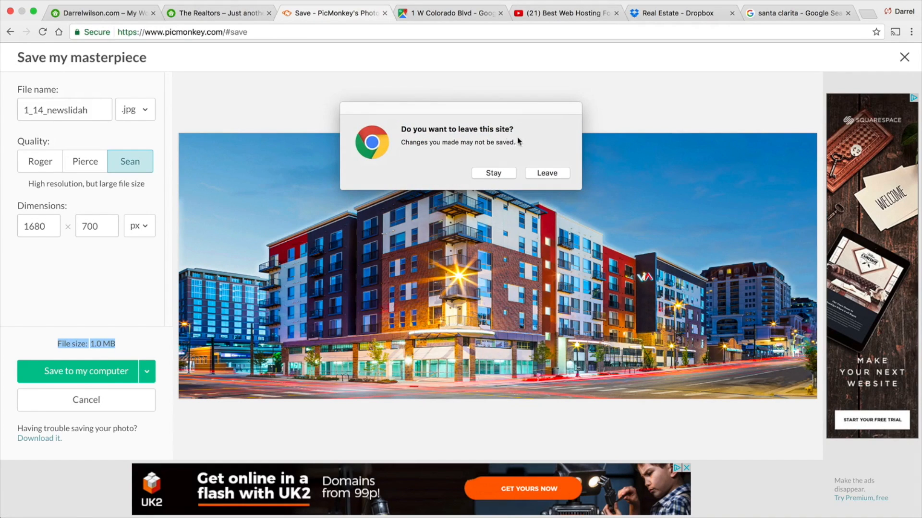
{"action": "left_click", "coordinate": [544, 174]}
{"action": "left_click", "coordinate": [433, 13]}
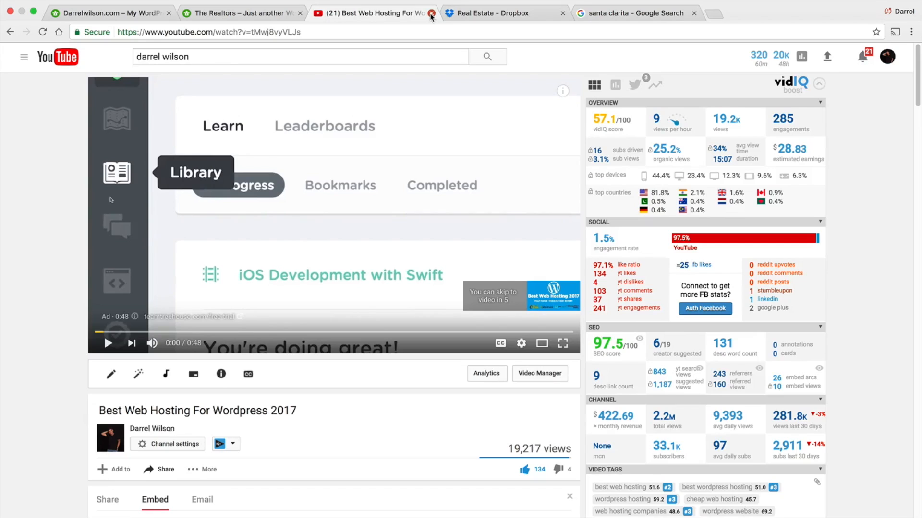
{"action": "left_click", "coordinate": [432, 13]}
{"action": "left_click", "coordinate": [432, 12]}
- Open the StudioPress AgentPress Pro Theme documentation page
{"action": "left_click", "coordinate": [389, 35]}
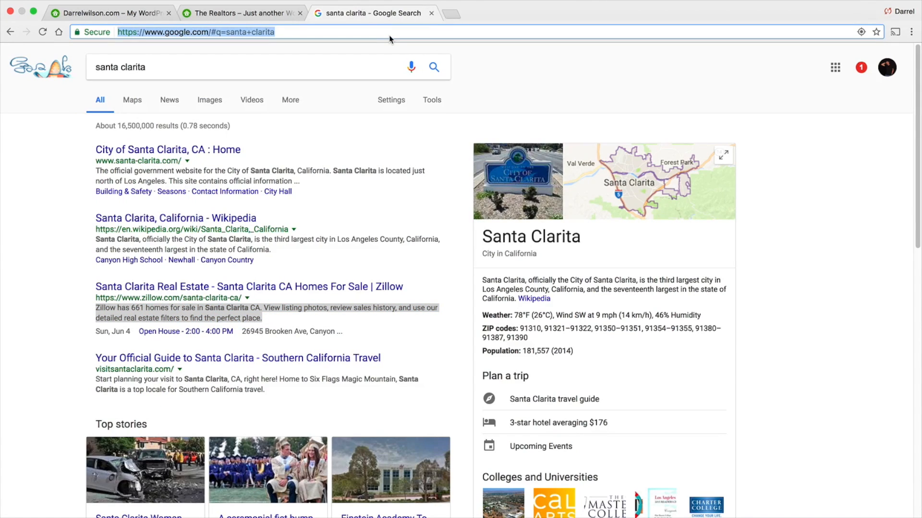
{"action": "type", "text": "agentevolution.com"}
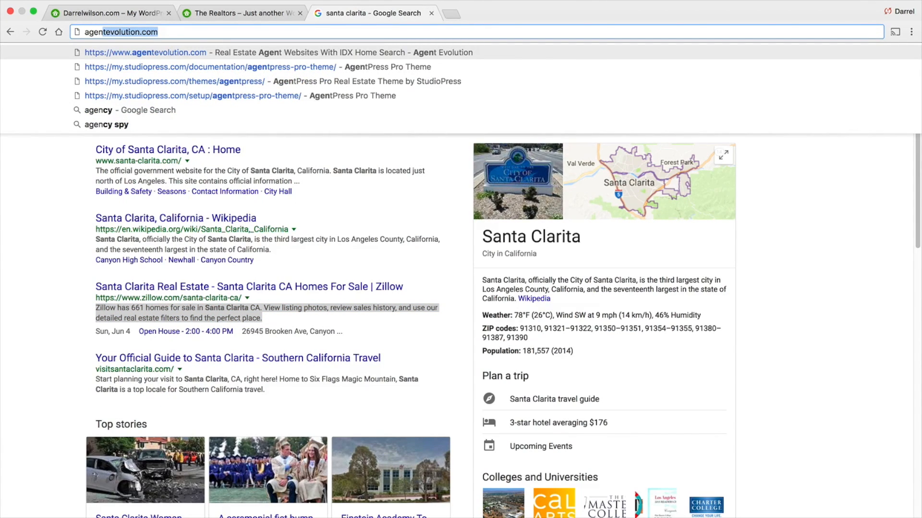
{"action": "key", "text": "Down"}
{"action": "key", "text": "Return"}
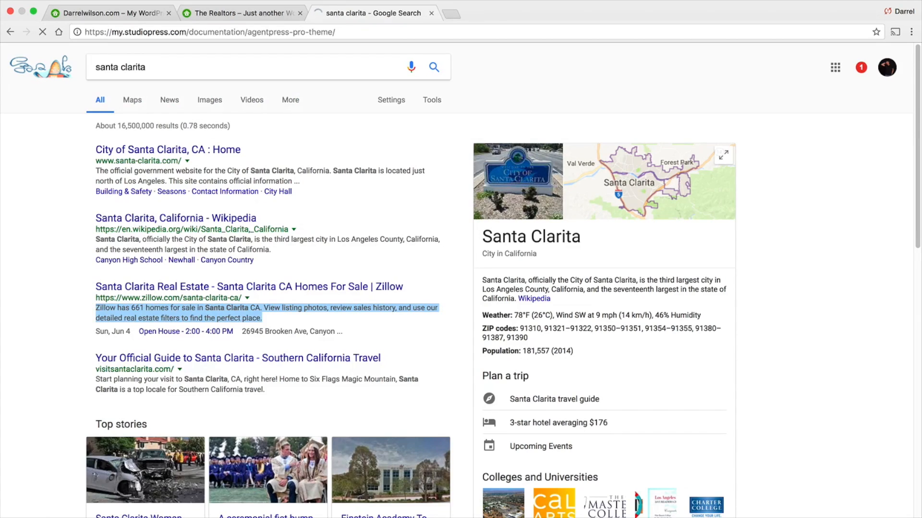
- Browse the list of setup documentation sections for the theme
{"action": "scroll", "coordinate": [475, 347], "scroll_direction": "down", "scroll_amount": 1}
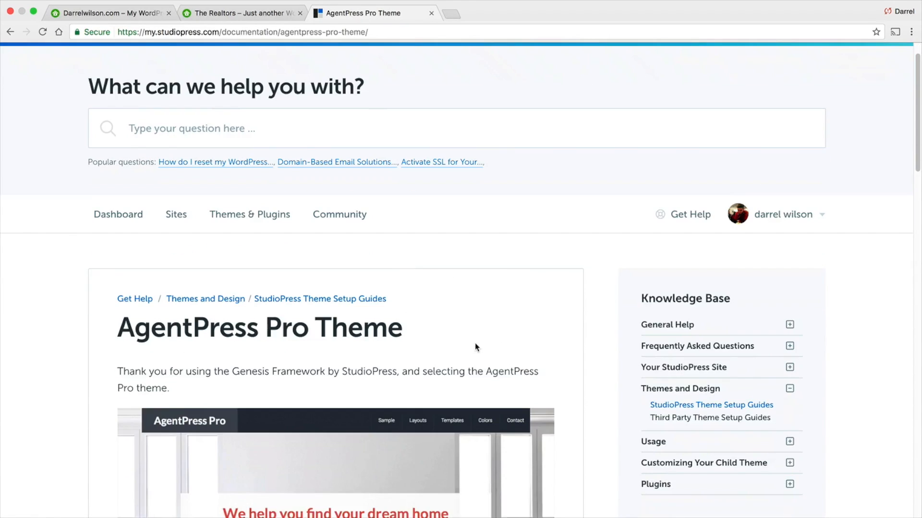
{"action": "scroll", "coordinate": [476, 346], "scroll_direction": "down", "scroll_amount": 8}
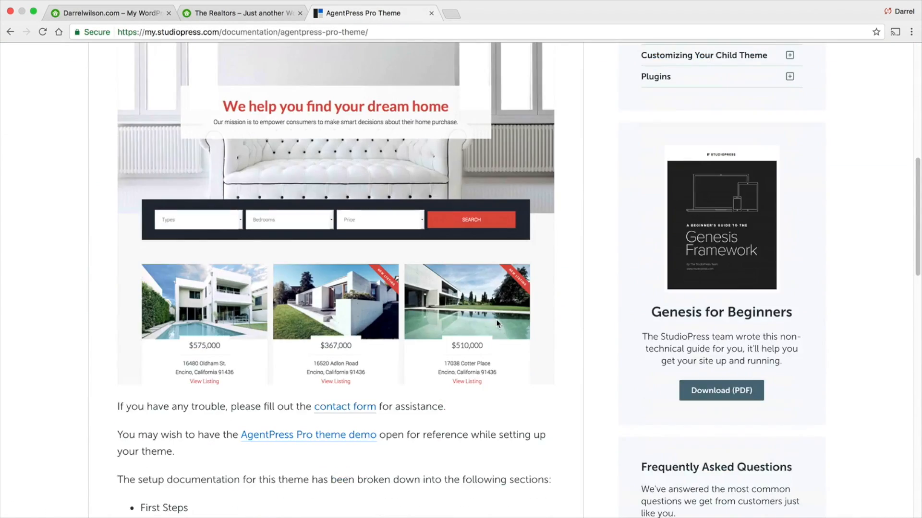
{"action": "scroll", "coordinate": [497, 323], "scroll_direction": "down", "scroll_amount": 5}
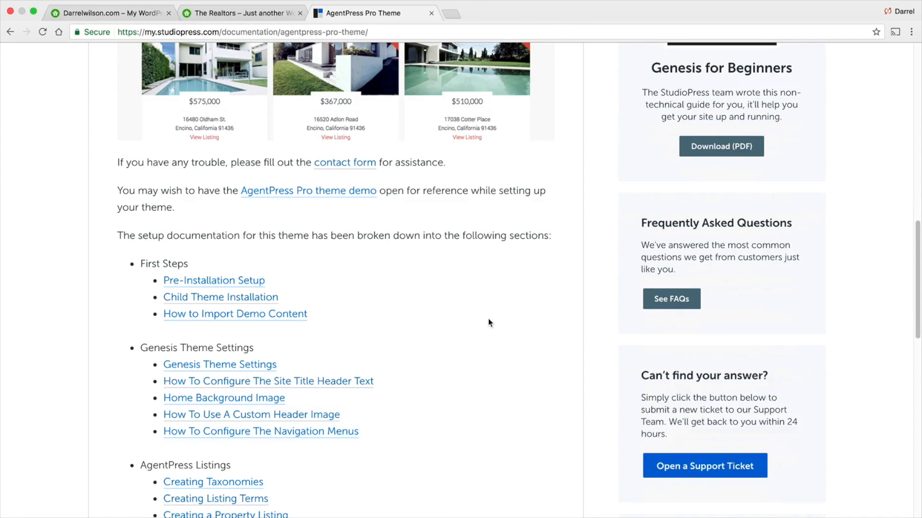
{"action": "scroll", "coordinate": [489, 322], "scroll_direction": "down", "scroll_amount": 1}
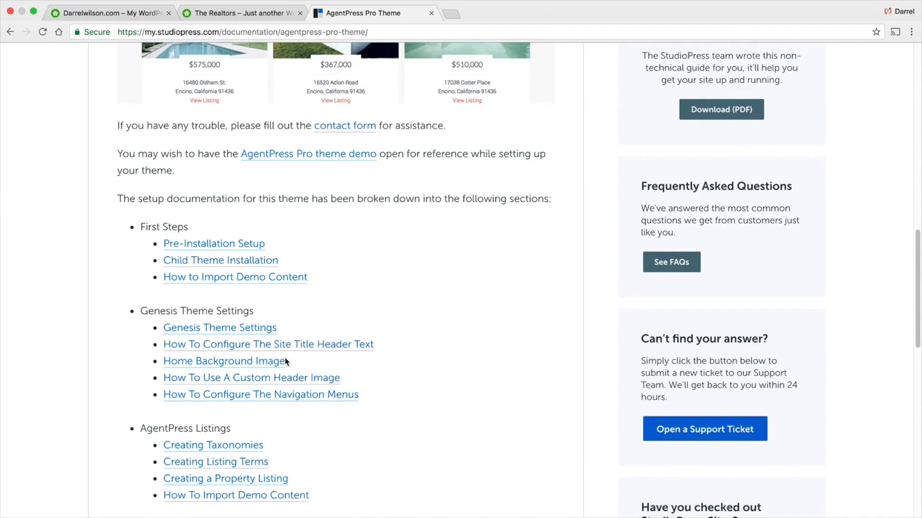
{"action": "scroll", "coordinate": [285, 359], "scroll_direction": "down", "scroll_amount": 3}
{"action": "scroll", "coordinate": [285, 360], "scroll_direction": "down", "scroll_amount": 2}
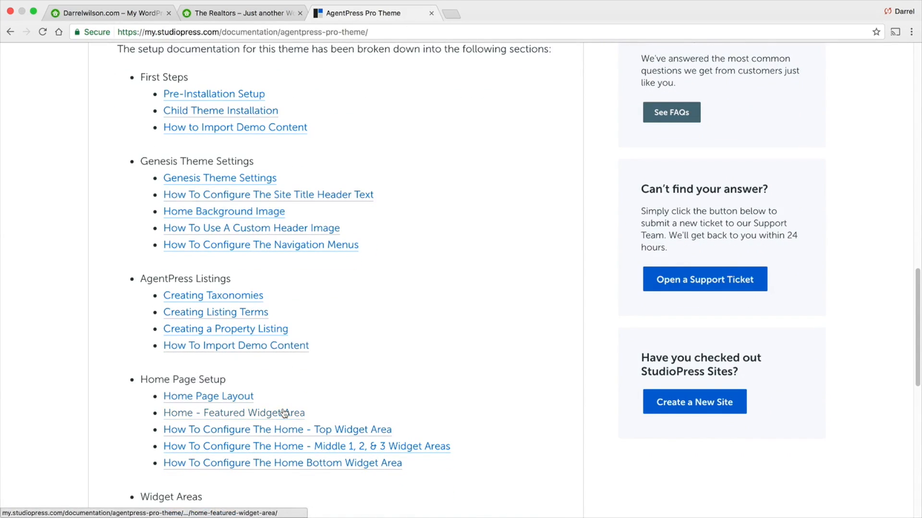
- Open and read the guide on configuring the Home – Top widget area
{"action": "left_click", "coordinate": [289, 430]}
{"action": "scroll", "coordinate": [288, 425], "scroll_direction": "down", "scroll_amount": 8}
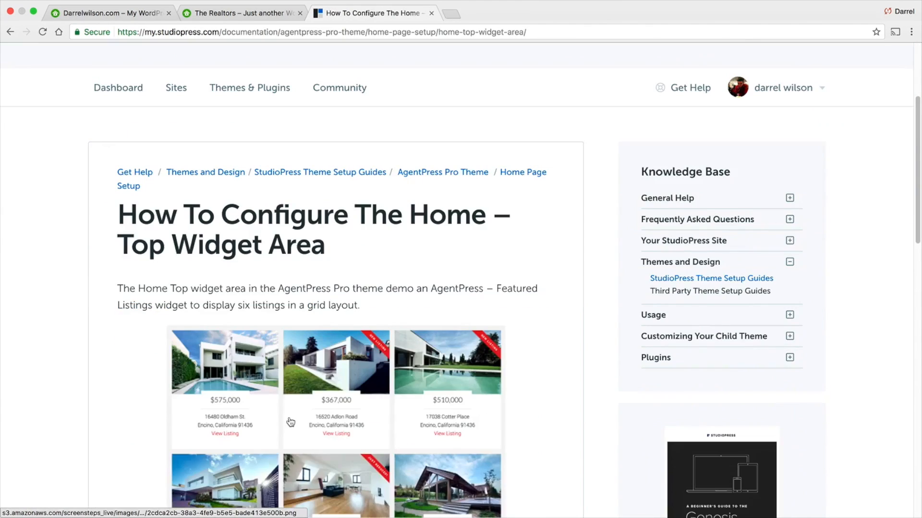
{"action": "scroll", "coordinate": [371, 387], "scroll_direction": "down", "scroll_amount": 3}
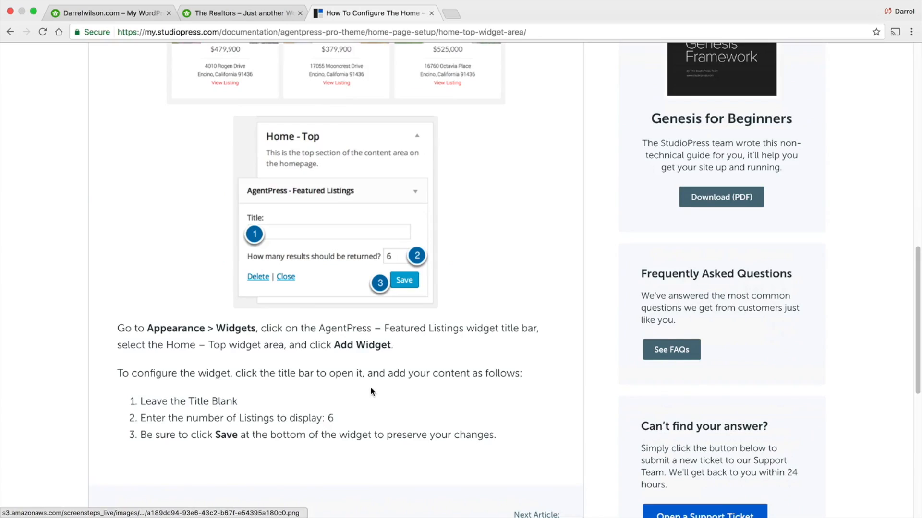
{"action": "scroll", "coordinate": [428, 288], "scroll_direction": "up", "scroll_amount": 15}
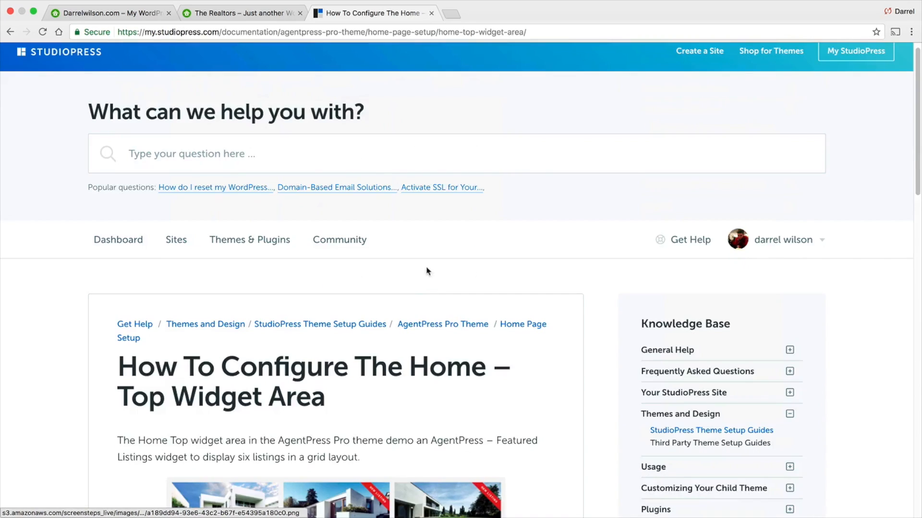
{"action": "scroll", "coordinate": [407, 317], "scroll_direction": "down", "scroll_amount": 14}
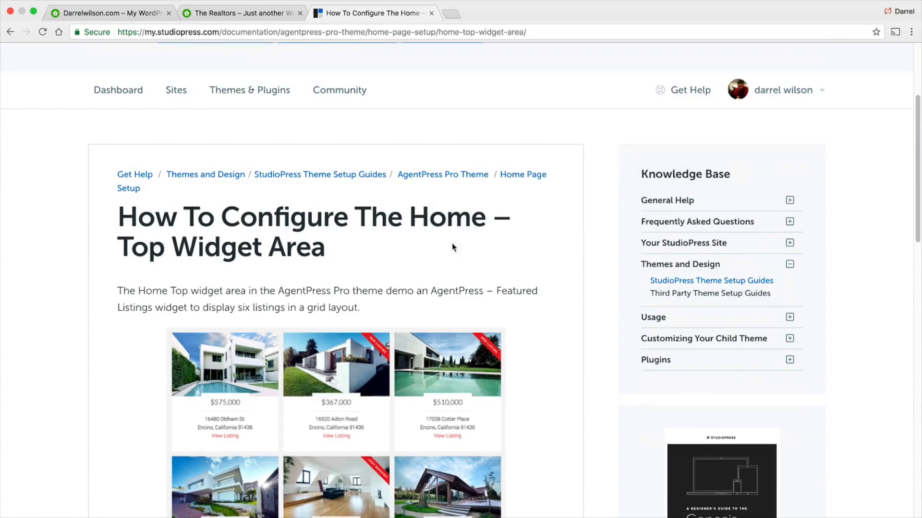
{"action": "scroll", "coordinate": [418, 288], "scroll_direction": "down", "scroll_amount": 10}
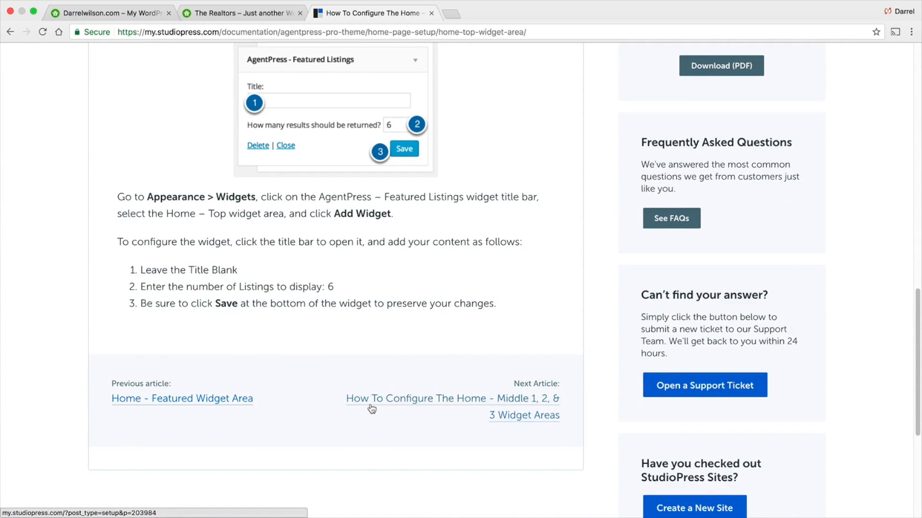
- Open and read the guide on configuring the Home – Middle 1, 2 and 3 widget areas
{"action": "left_click", "coordinate": [371, 406]}
{"action": "scroll", "coordinate": [383, 344], "scroll_direction": "down", "scroll_amount": 3}
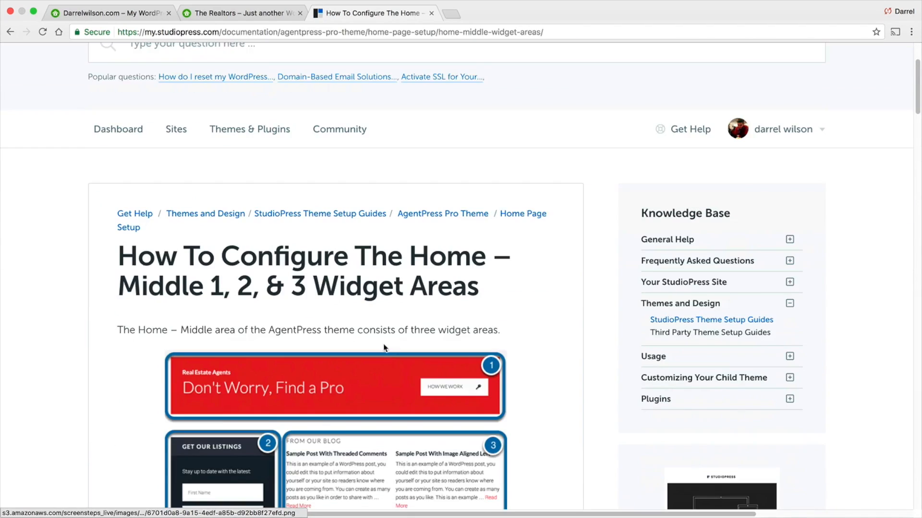
{"action": "scroll", "coordinate": [383, 343], "scroll_direction": "down", "scroll_amount": 1}
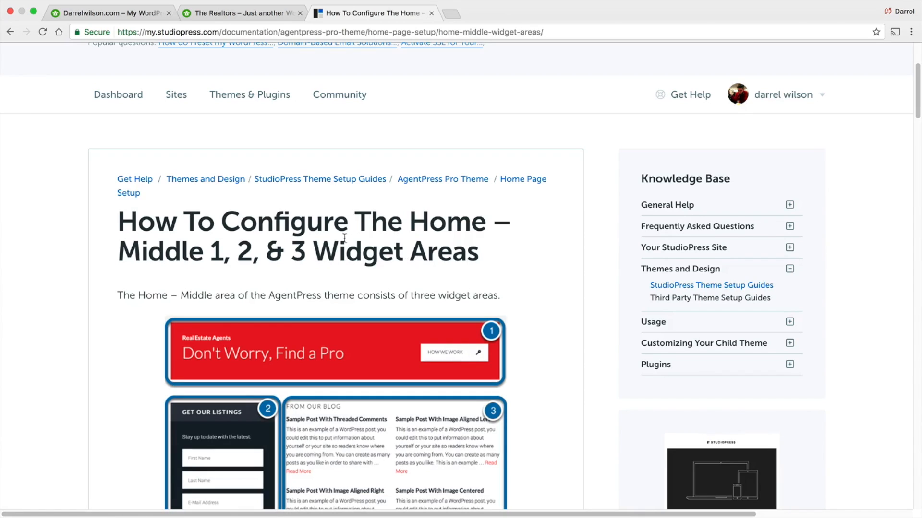
{"action": "scroll", "coordinate": [329, 247], "scroll_direction": "down", "scroll_amount": 10}
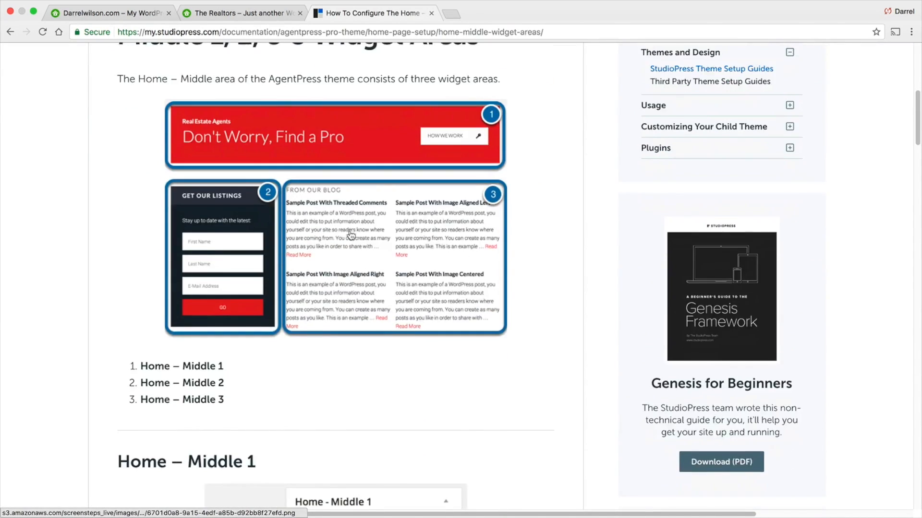
{"action": "scroll", "coordinate": [351, 238], "scroll_direction": "down", "scroll_amount": 5}
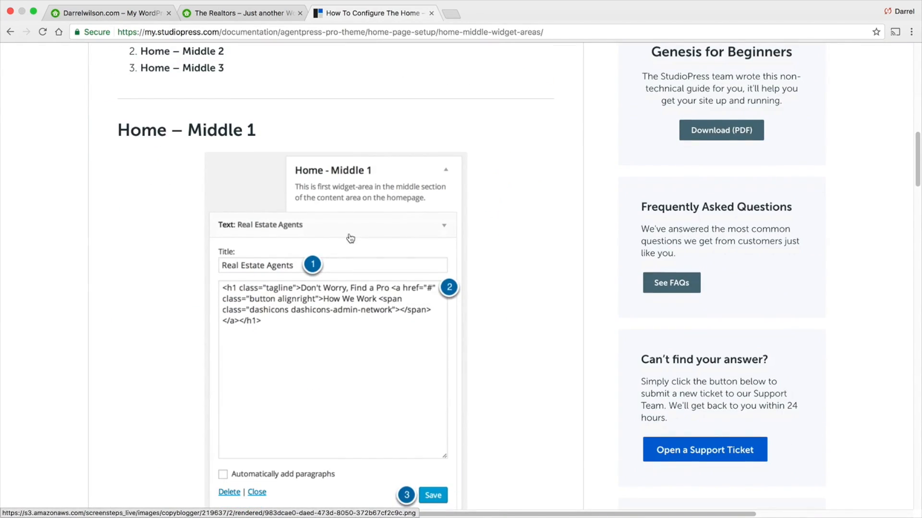
{"action": "scroll", "coordinate": [351, 239], "scroll_direction": "down", "scroll_amount": 12}
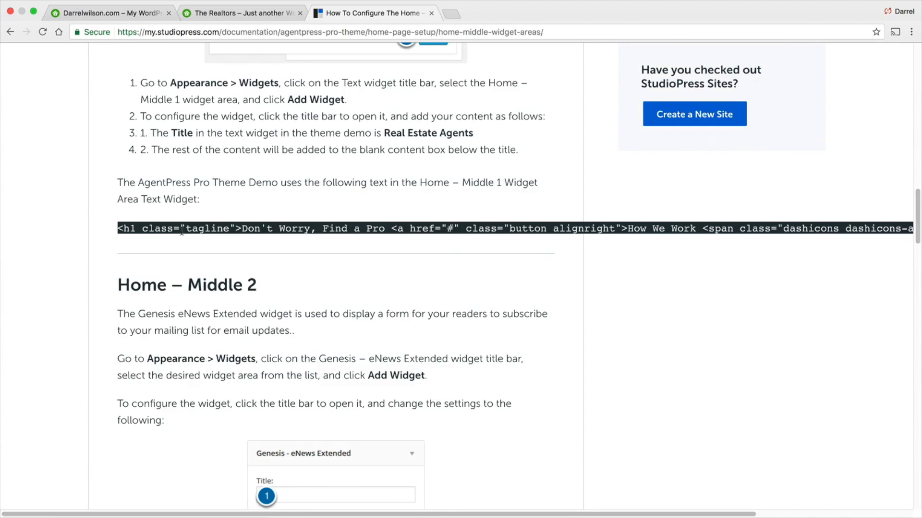
- Copy the Home – Middle 1 text widget HTML code from the guide
{"action": "scroll", "coordinate": [172, 226], "scroll_direction": "up", "scroll_amount": 1}
{"action": "triple_click", "coordinate": [174, 265]}
{"action": "right_click", "coordinate": [175, 259]}
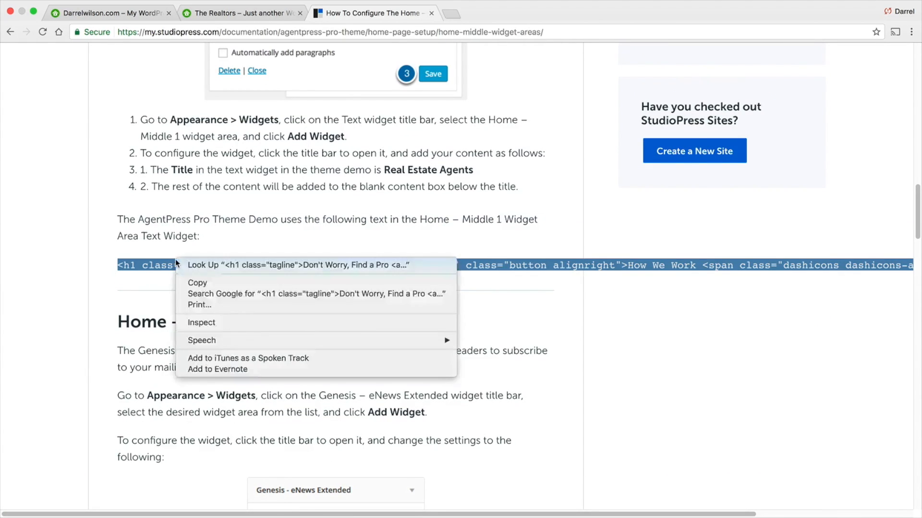
{"action": "left_click", "coordinate": [197, 284]}
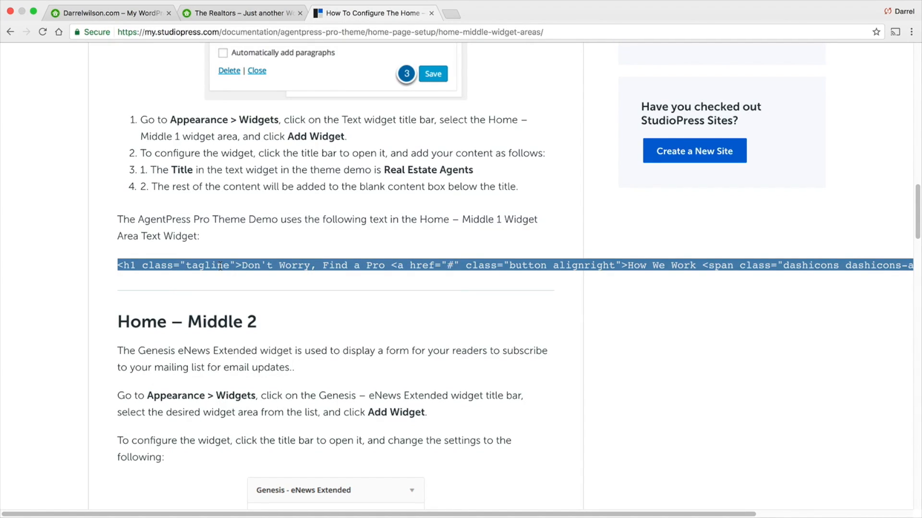
- Return to the site's home page and open the Customizer
{"action": "scroll", "coordinate": [235, 232], "scroll_direction": "up", "scroll_amount": 5}
{"action": "scroll", "coordinate": [301, 317], "scroll_direction": "up", "scroll_amount": 4}
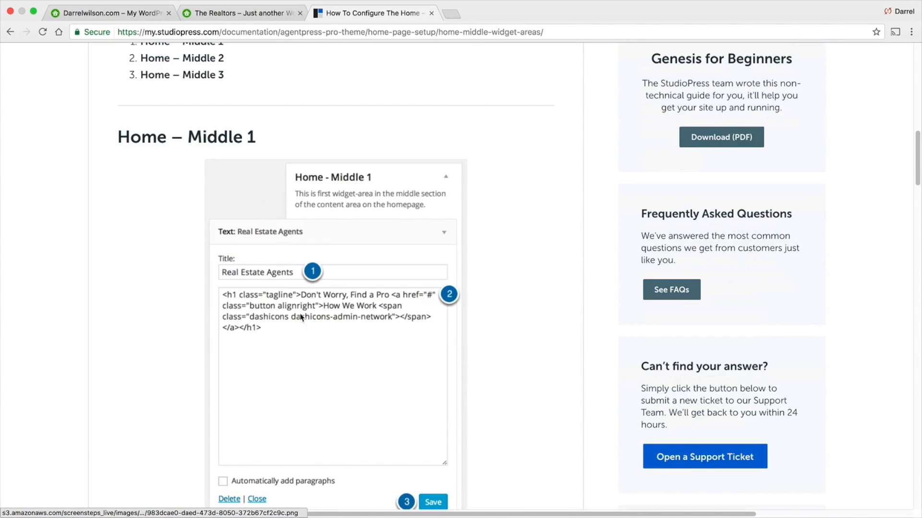
{"action": "left_click", "coordinate": [126, 15]}
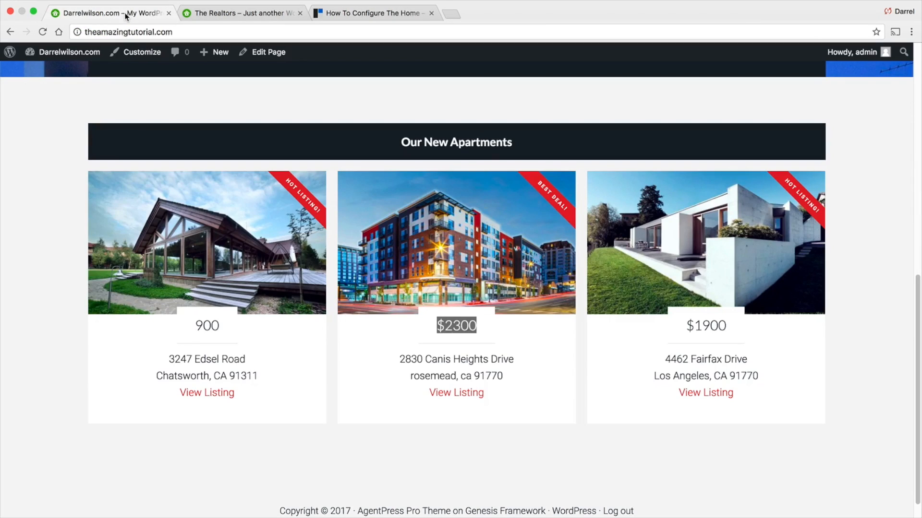
{"action": "left_click", "coordinate": [143, 54]}
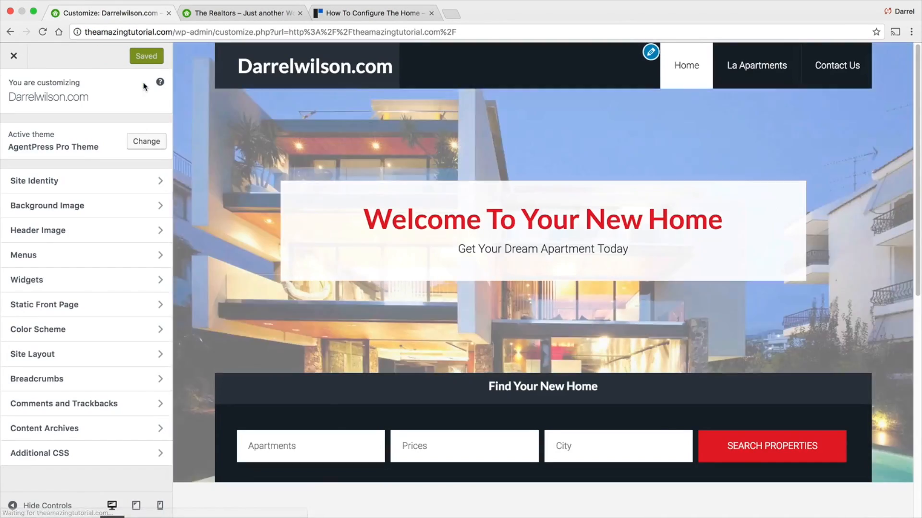
- Add a Text widget to the Home – Middle 1 widget area
{"action": "scroll", "coordinate": [244, 293], "scroll_direction": "down", "scroll_amount": 2}
{"action": "scroll", "coordinate": [244, 291], "scroll_direction": "down", "scroll_amount": 2}
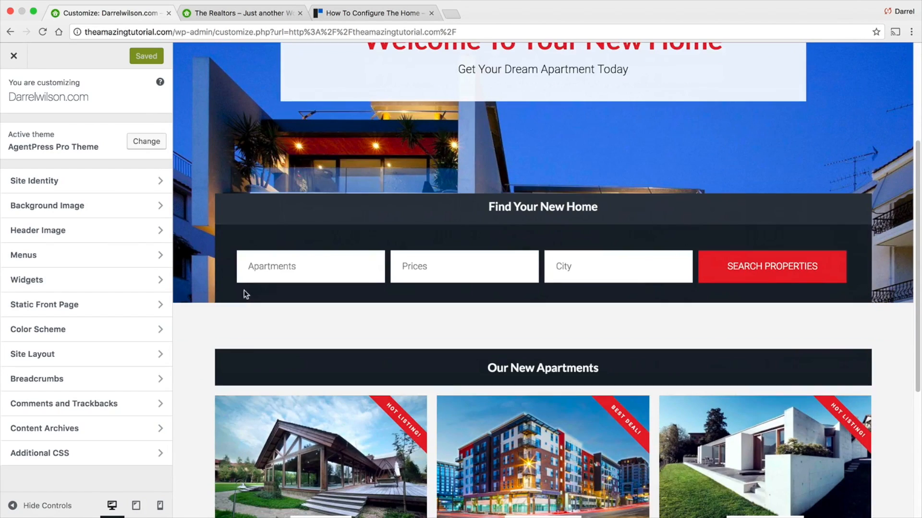
{"action": "left_click", "coordinate": [93, 281]}
{"action": "left_click", "coordinate": [93, 206]}
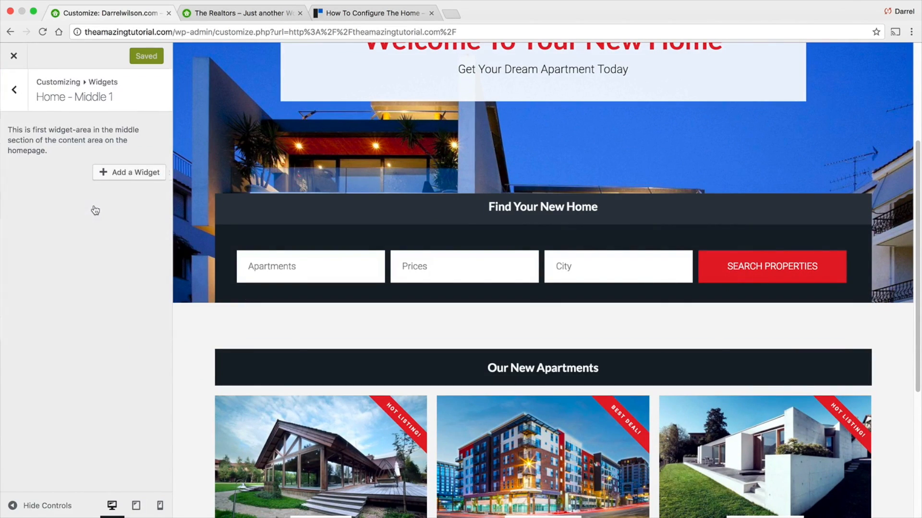
{"action": "left_click", "coordinate": [123, 176]}
{"action": "scroll", "coordinate": [237, 283], "scroll_direction": "down", "scroll_amount": 4}
{"action": "scroll", "coordinate": [236, 283], "scroll_direction": "down", "scroll_amount": 9}
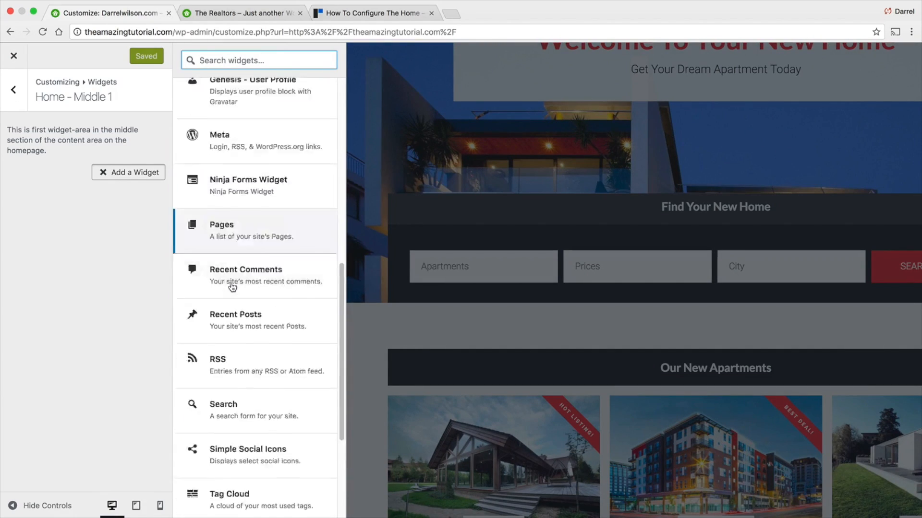
{"action": "left_click", "coordinate": [229, 358]}
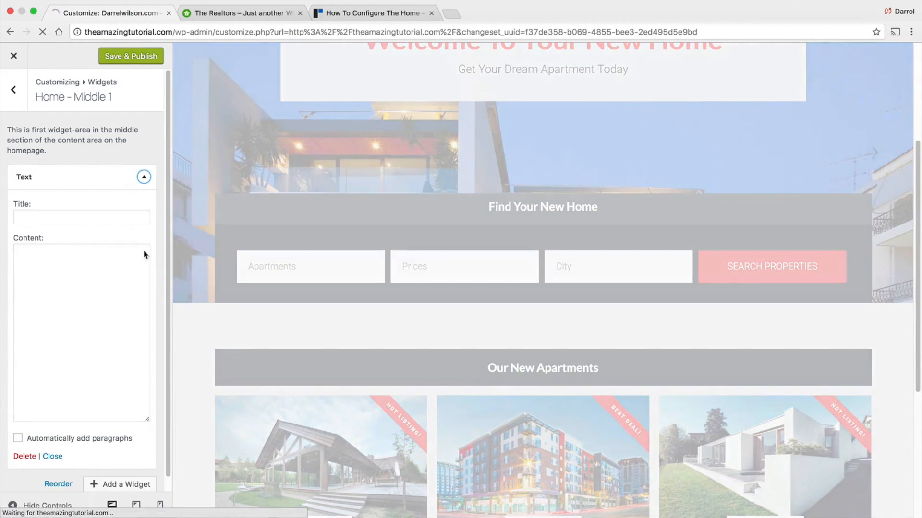
- Title the text widget "We Know The Market"
{"action": "scroll", "coordinate": [209, 319], "scroll_direction": "down", "scroll_amount": 4}
{"action": "scroll", "coordinate": [209, 319], "scroll_direction": "down", "scroll_amount": 1}
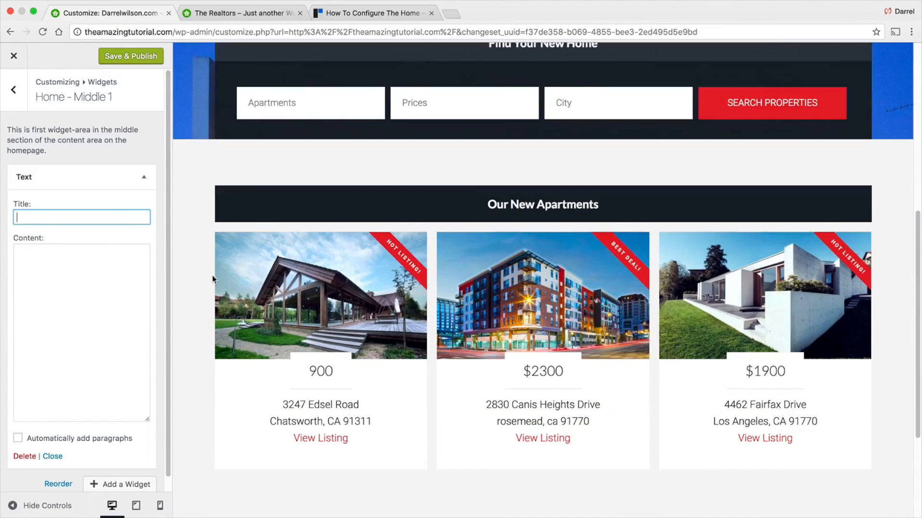
{"action": "left_click", "coordinate": [225, 15]}
{"action": "left_click", "coordinate": [110, 13]}
{"action": "type", "text": "We Know The Ma"}
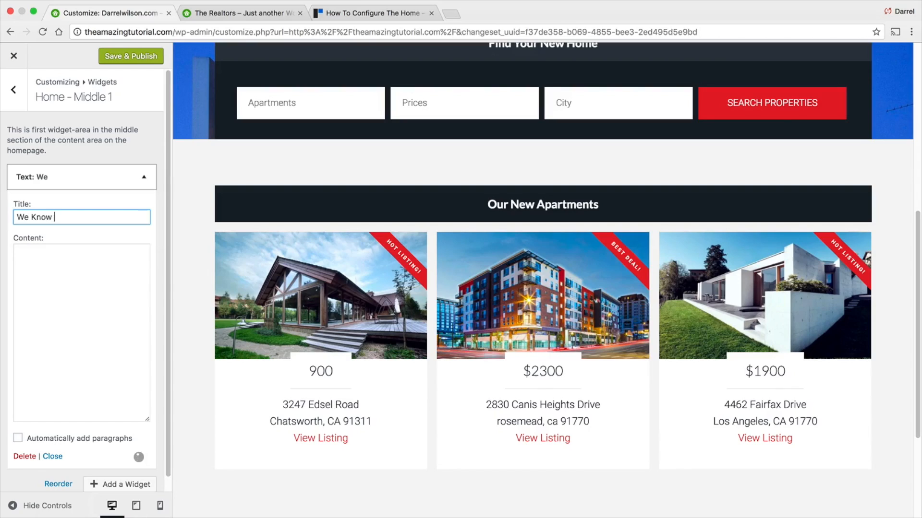
{"action": "type", "text": "rket"}
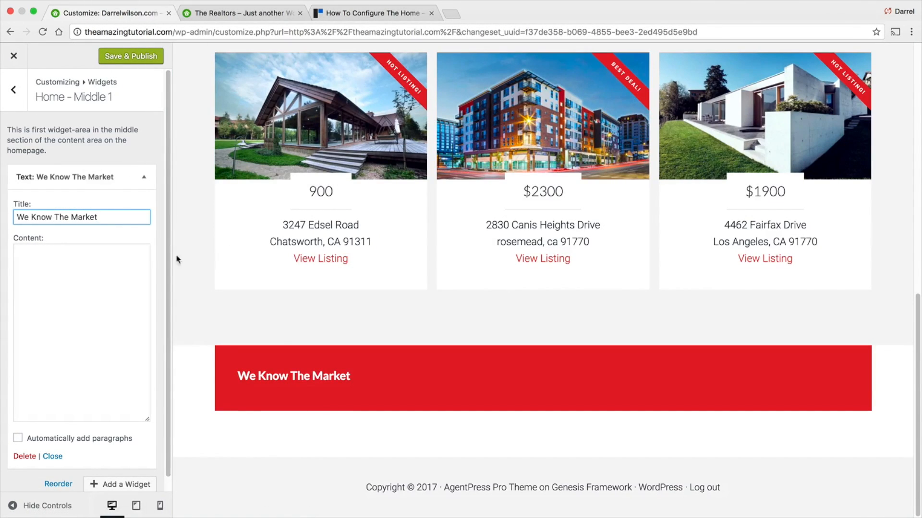
- Paste the copied HTML code from the guide into the text widget's content
{"action": "double_click", "coordinate": [42, 217]}
{"action": "left_click", "coordinate": [61, 265]}
{"action": "right_click", "coordinate": [62, 265]}
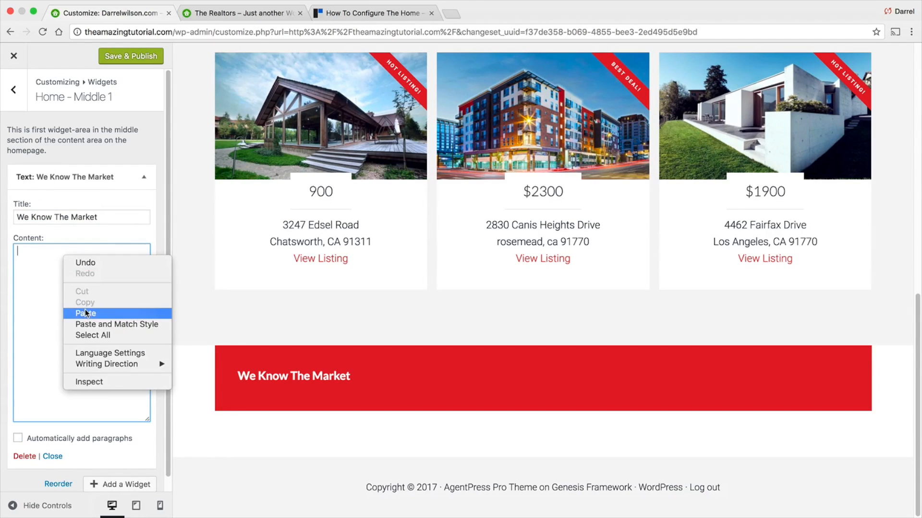
{"action": "left_click", "coordinate": [298, 351]}
{"action": "key", "text": "super+v"}
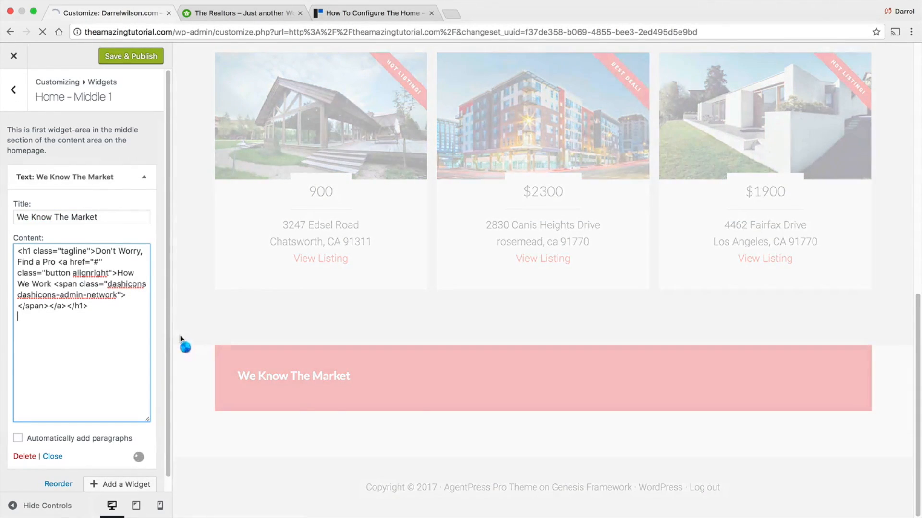
{"action": "scroll", "coordinate": [271, 332], "scroll_direction": "down", "scroll_amount": 1}
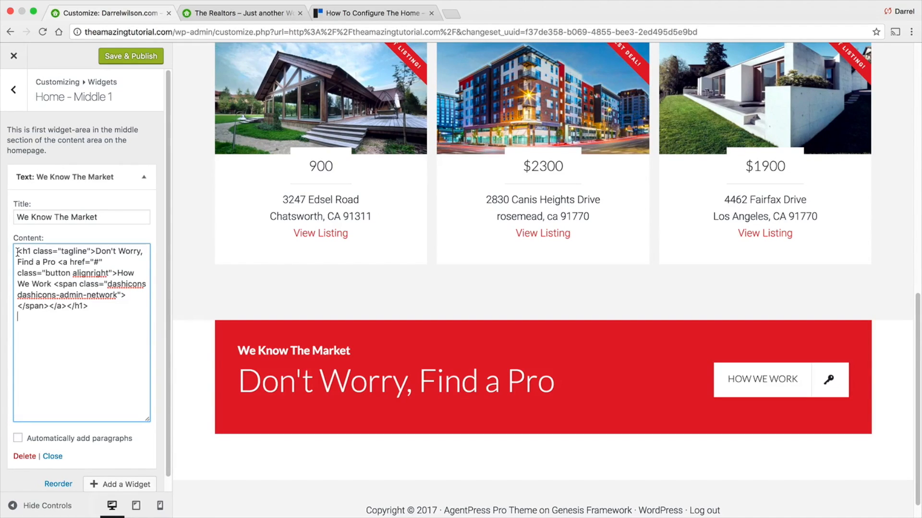
{"action": "left_click_drag", "start_coordinate": [18, 252], "coordinate": [50, 254]}
{"action": "scroll", "coordinate": [53, 265], "scroll_direction": "down", "scroll_amount": 1}
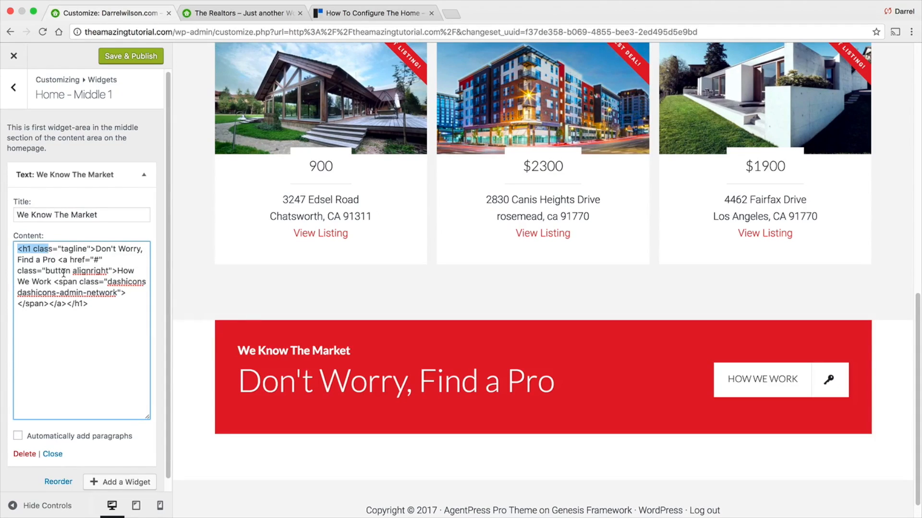
{"action": "left_click", "coordinate": [30, 249]}
{"action": "left_click_drag", "start_coordinate": [29, 249], "coordinate": [26, 247]}
{"action": "left_click_drag", "start_coordinate": [96, 248], "coordinate": [54, 260]}
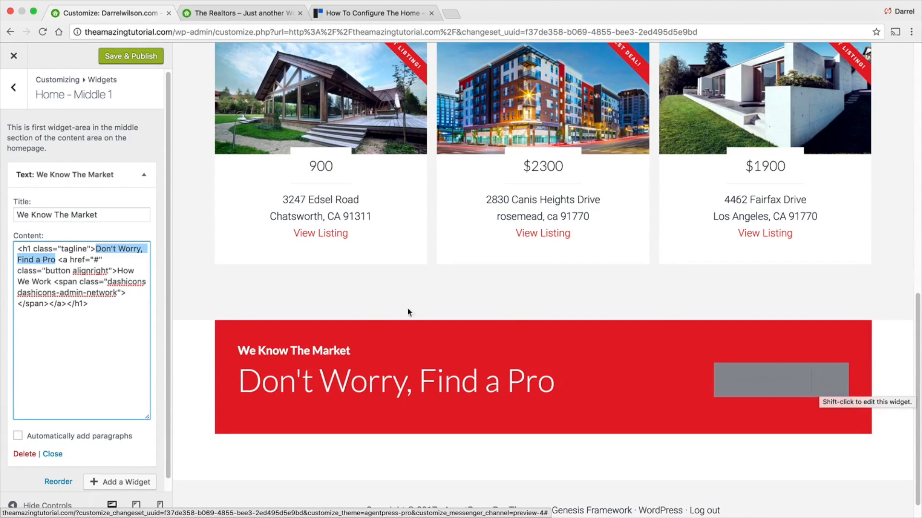
{"action": "left_click", "coordinate": [97, 262]}
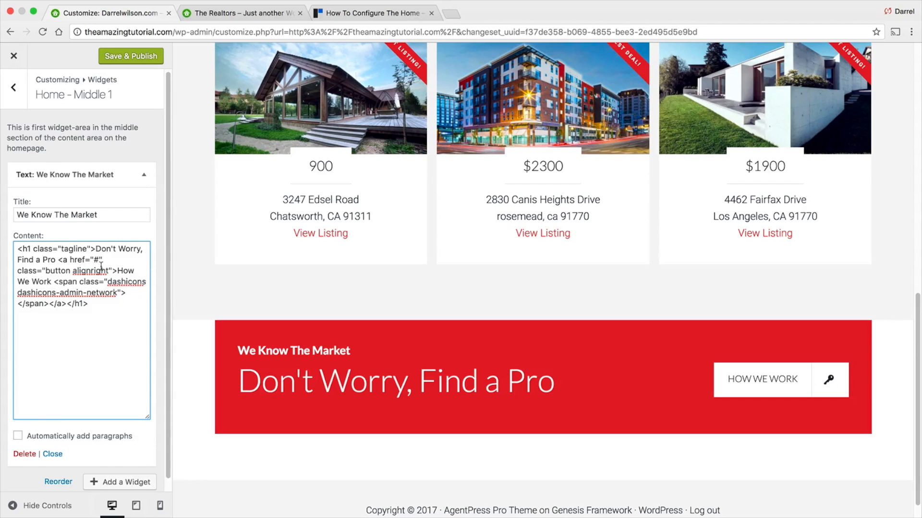
{"action": "key", "text": "BackSpace"}
{"action": "type", "text": "http://www.darrelwilson.com"}
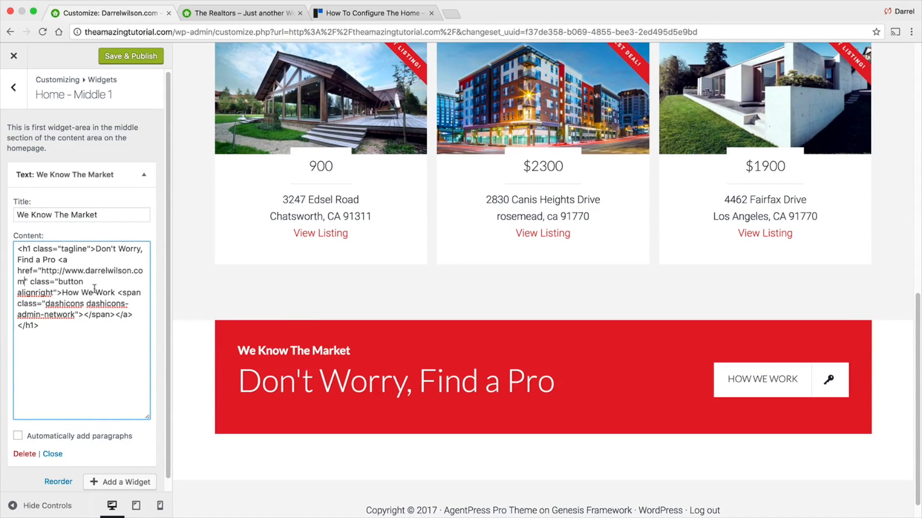
{"action": "left_click_drag", "start_coordinate": [42, 271], "coordinate": [62, 270]}
{"action": "left_click", "coordinate": [146, 56]}
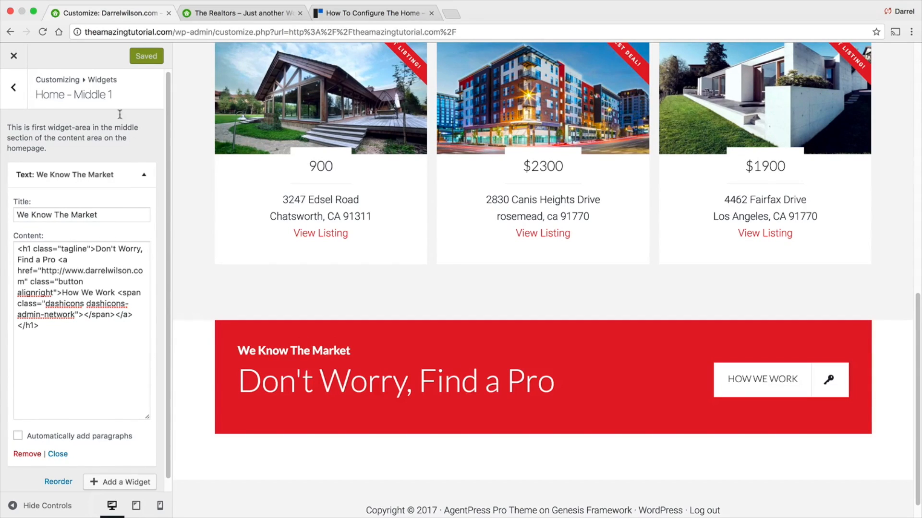
- Test the How We Work button on the live home page and return to the site
{"action": "left_click", "coordinate": [20, 55]}
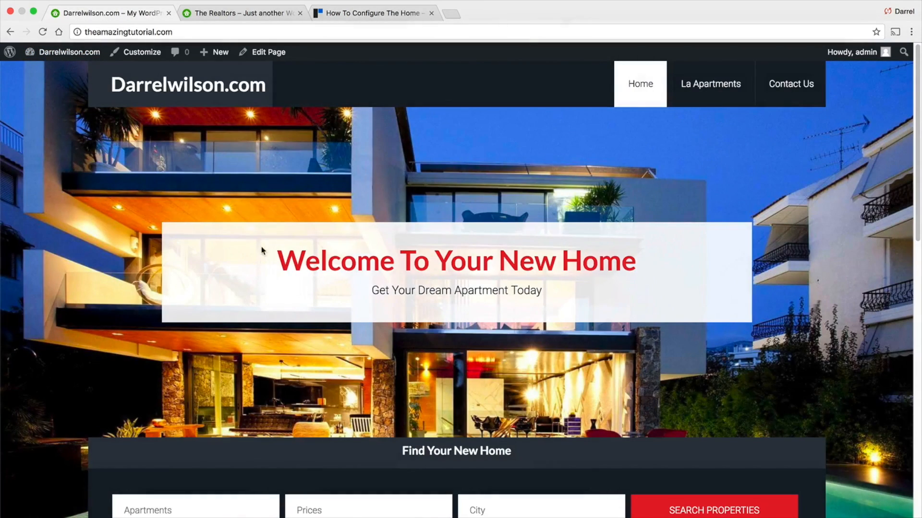
{"action": "scroll", "coordinate": [261, 255], "scroll_direction": "down", "scroll_amount": 4}
{"action": "scroll", "coordinate": [276, 244], "scroll_direction": "down", "scroll_amount": 10}
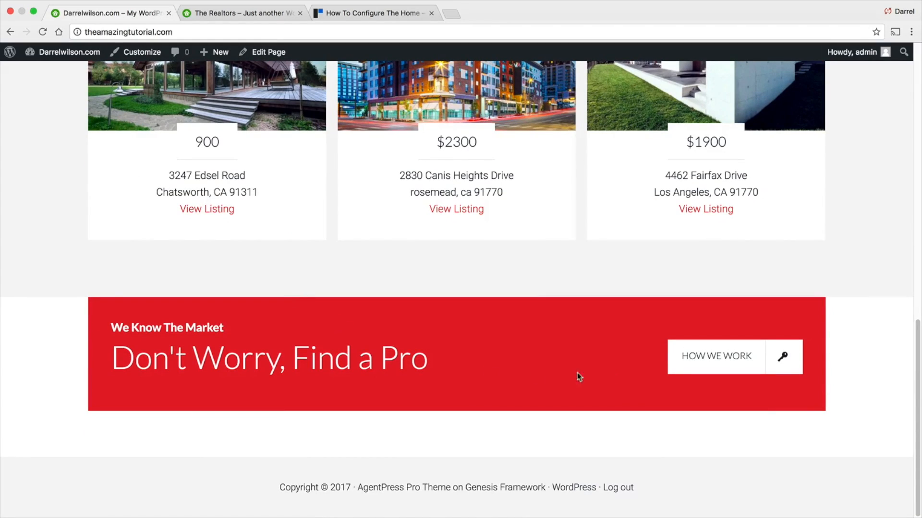
{"action": "left_click", "coordinate": [702, 358]}
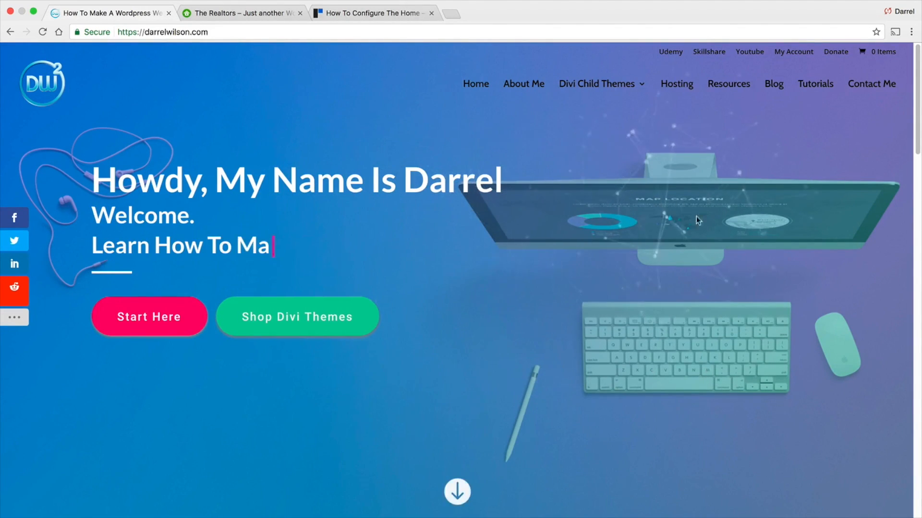
{"action": "left_click", "coordinate": [10, 32]}
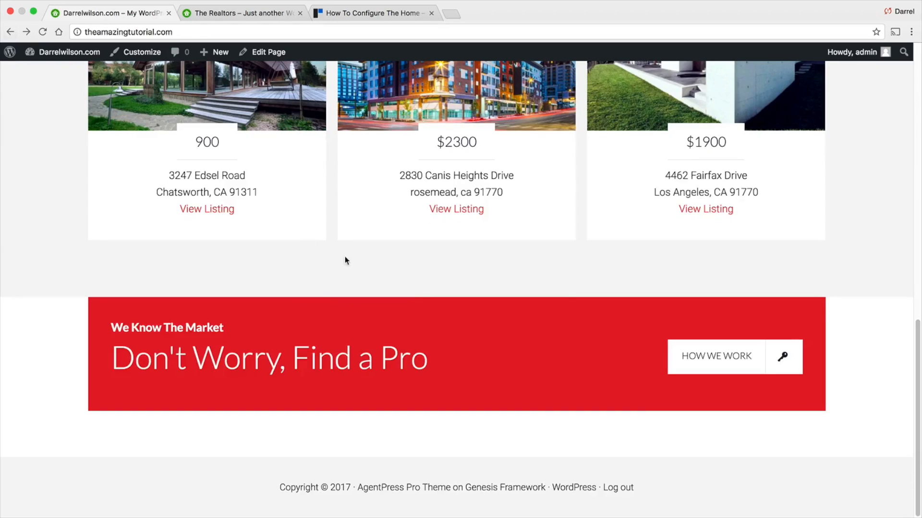
- Compare the section below the red banner with the Realtors demo site
{"action": "left_click", "coordinate": [130, 52]}
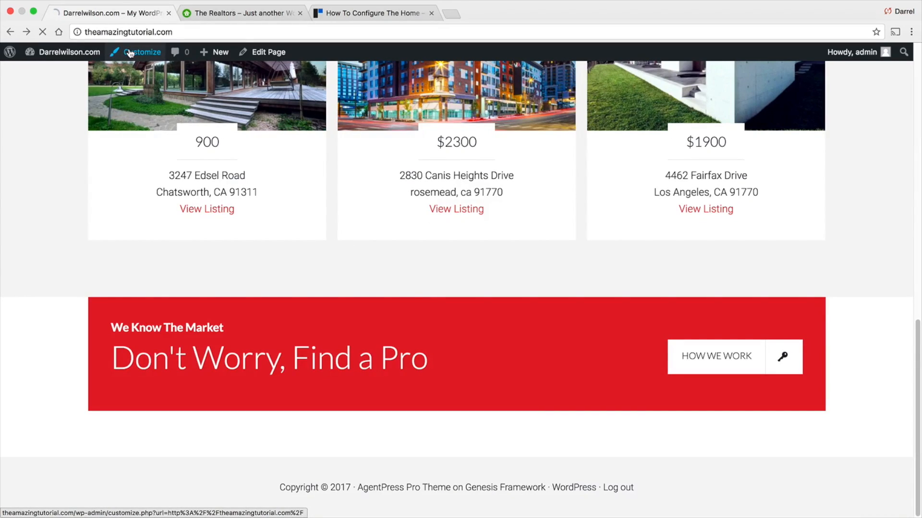
{"action": "left_click", "coordinate": [209, 14]}
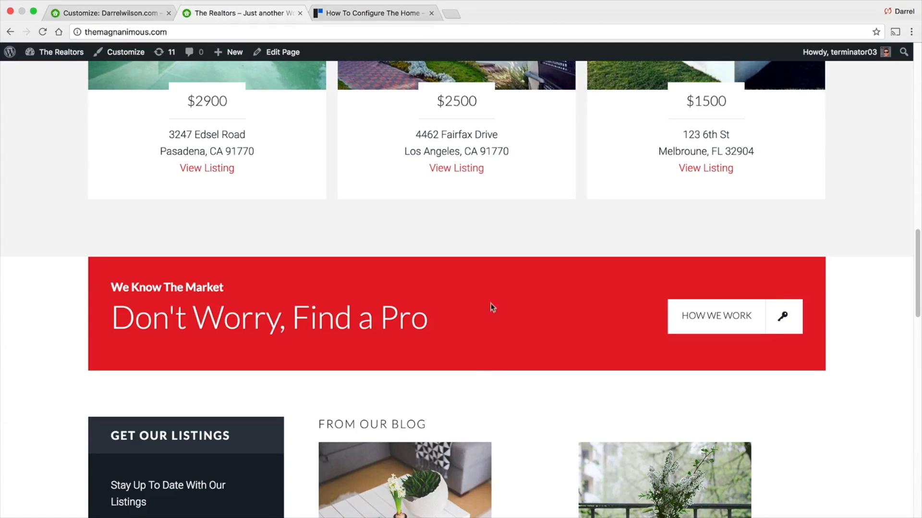
{"action": "scroll", "coordinate": [412, 275], "scroll_direction": "down", "scroll_amount": 5}
{"action": "scroll", "coordinate": [412, 281], "scroll_direction": "down", "scroll_amount": 1}
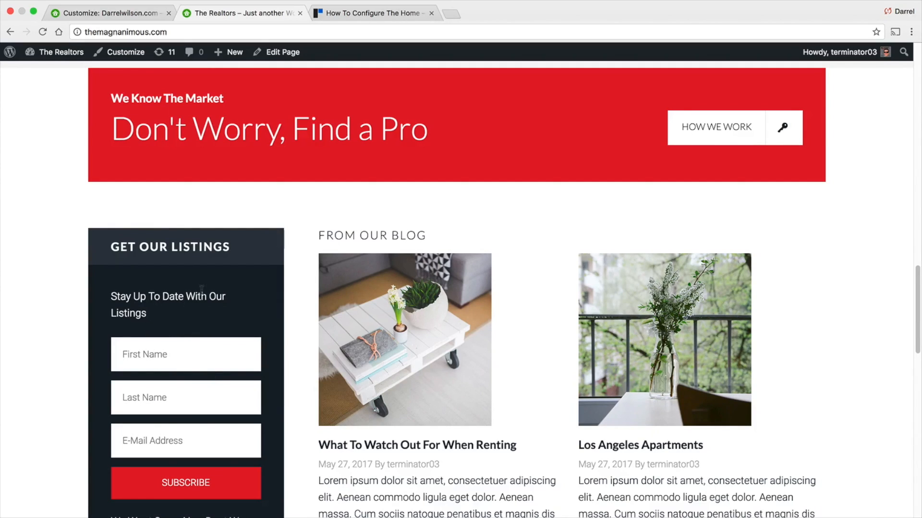
{"action": "scroll", "coordinate": [196, 283], "scroll_direction": "down", "scroll_amount": 1}
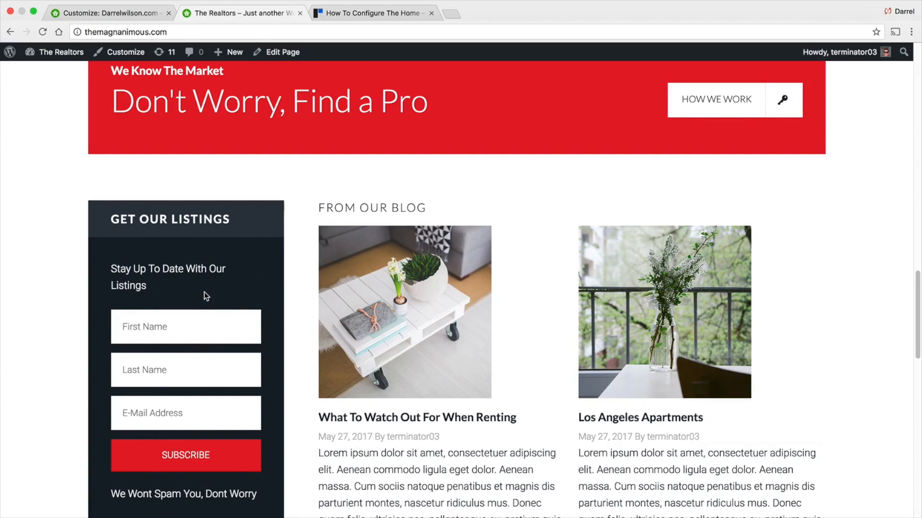
{"action": "left_click", "coordinate": [104, 15]}
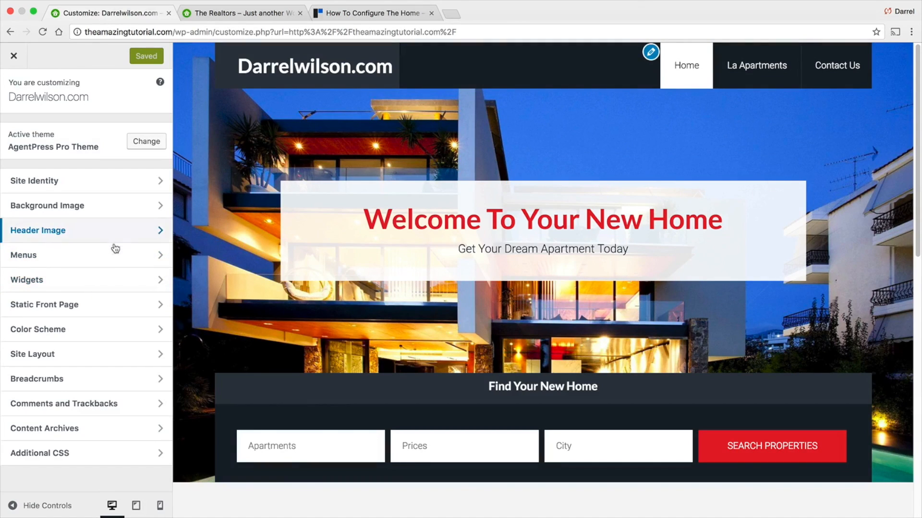
- Try adding a Genesis – Featured Posts widget to Home – Middle 2 and delete it again
{"action": "left_click", "coordinate": [117, 279]}
{"action": "scroll", "coordinate": [281, 312], "scroll_direction": "down", "scroll_amount": 8}
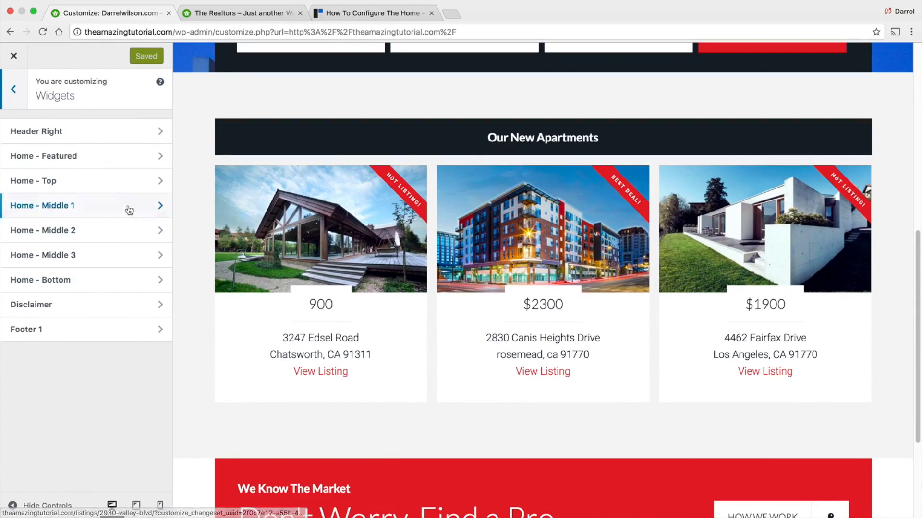
{"action": "left_click", "coordinate": [128, 208]}
{"action": "scroll", "coordinate": [336, 345], "scroll_direction": "down", "scroll_amount": 3}
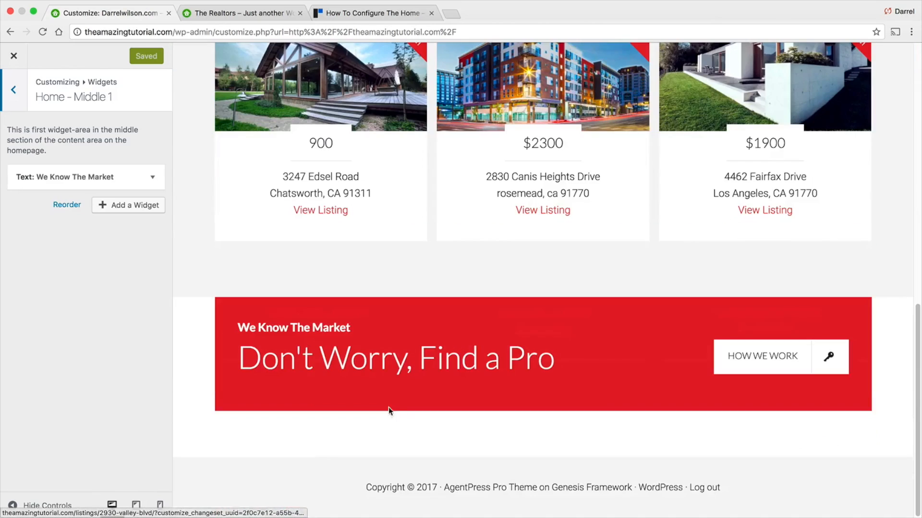
{"action": "left_click", "coordinate": [14, 90]}
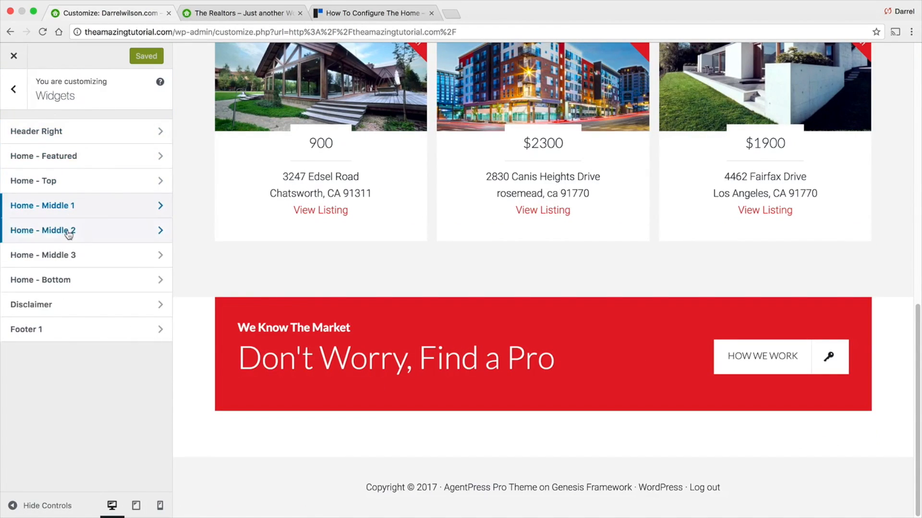
{"action": "left_click", "coordinate": [67, 231]}
{"action": "left_click", "coordinate": [117, 173]}
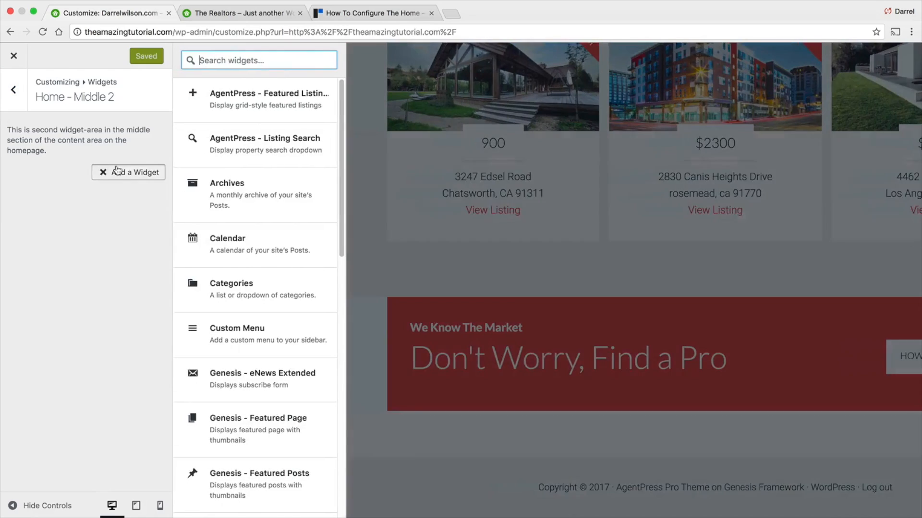
{"action": "left_click_drag", "start_coordinate": [342, 174], "coordinate": [342, 232]}
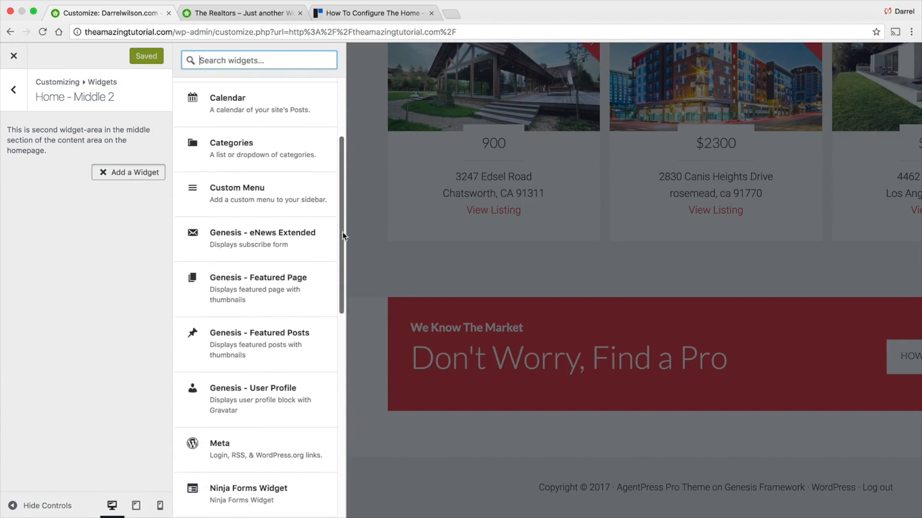
{"action": "left_click", "coordinate": [275, 346]}
{"action": "scroll", "coordinate": [581, 306], "scroll_direction": "down", "scroll_amount": 3}
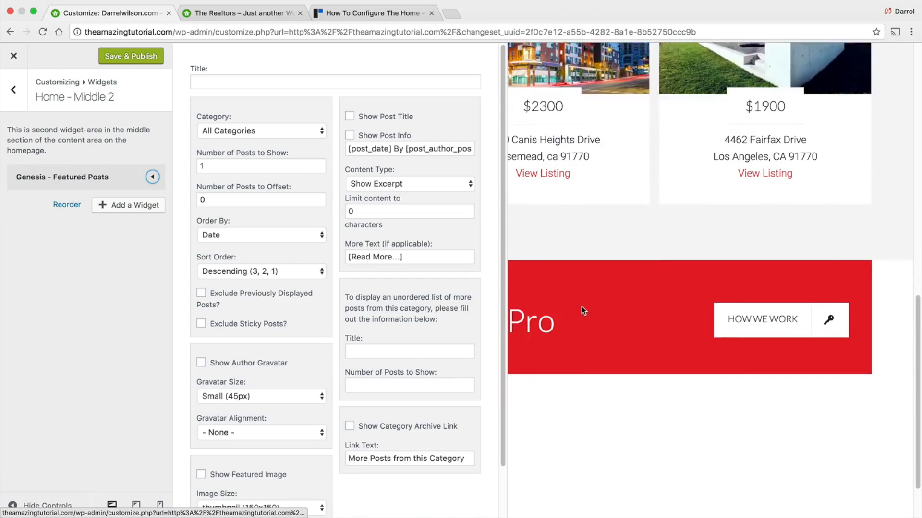
{"action": "left_click", "coordinate": [152, 178]}
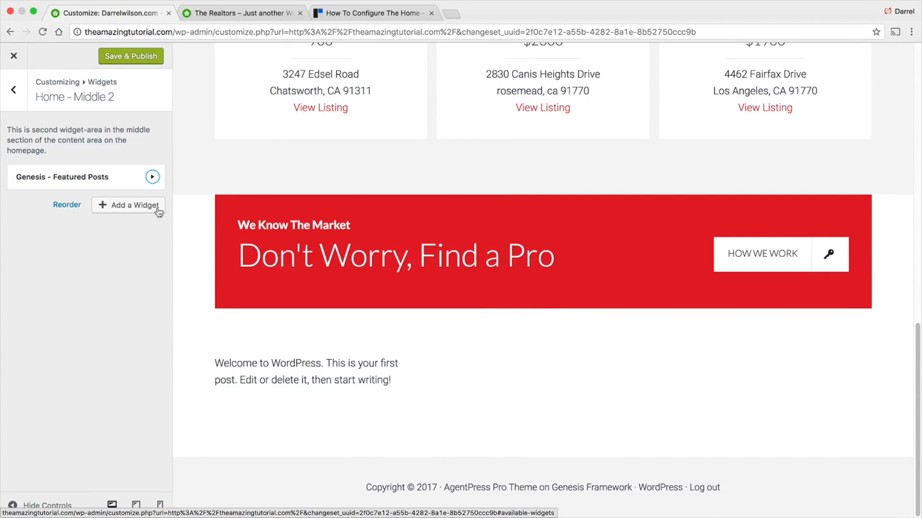
{"action": "left_click", "coordinate": [151, 177]}
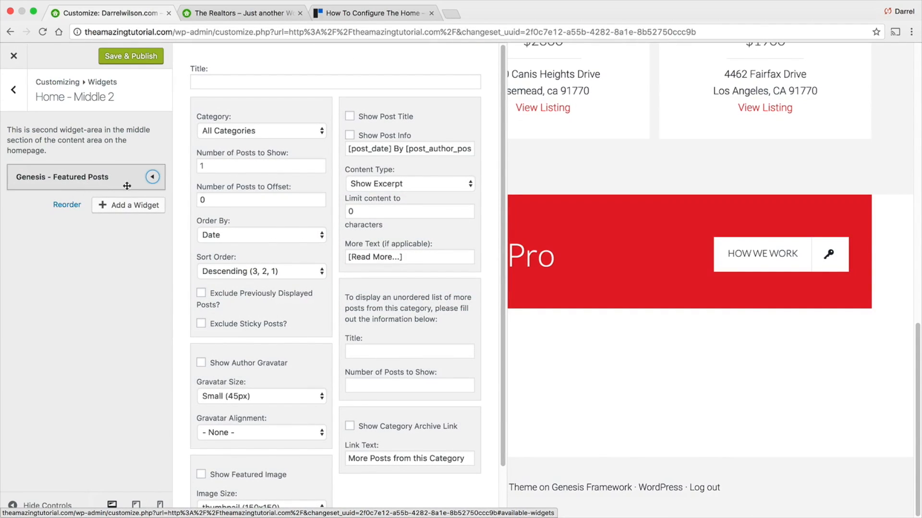
{"action": "scroll", "coordinate": [224, 315], "scroll_direction": "down", "scroll_amount": 3}
{"action": "left_click", "coordinate": [201, 501]}
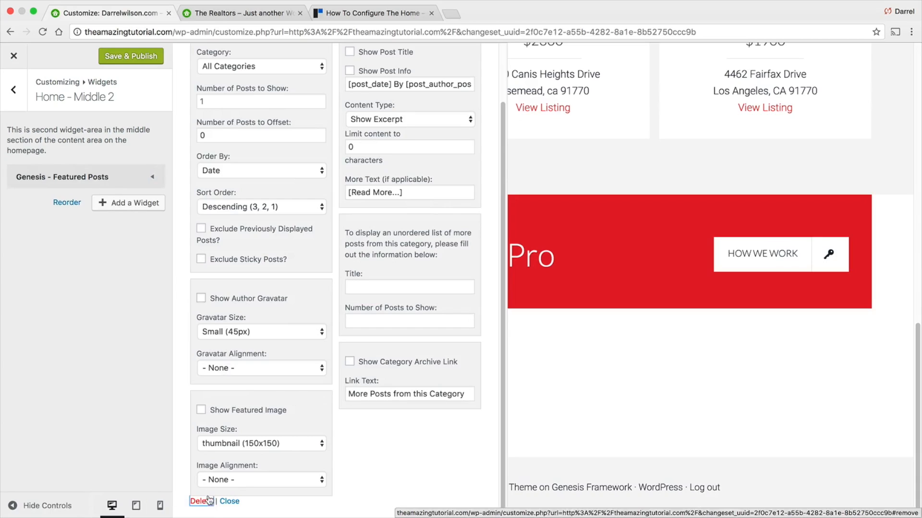
- Add a Genesis – eNews Extended widget to the Home – Middle 2 widget area
{"action": "left_click", "coordinate": [138, 171]}
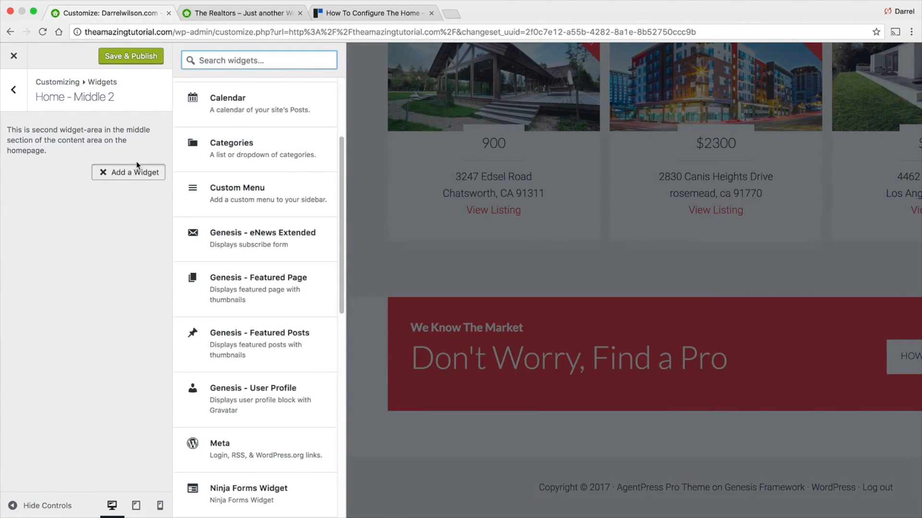
{"action": "left_click", "coordinate": [265, 247]}
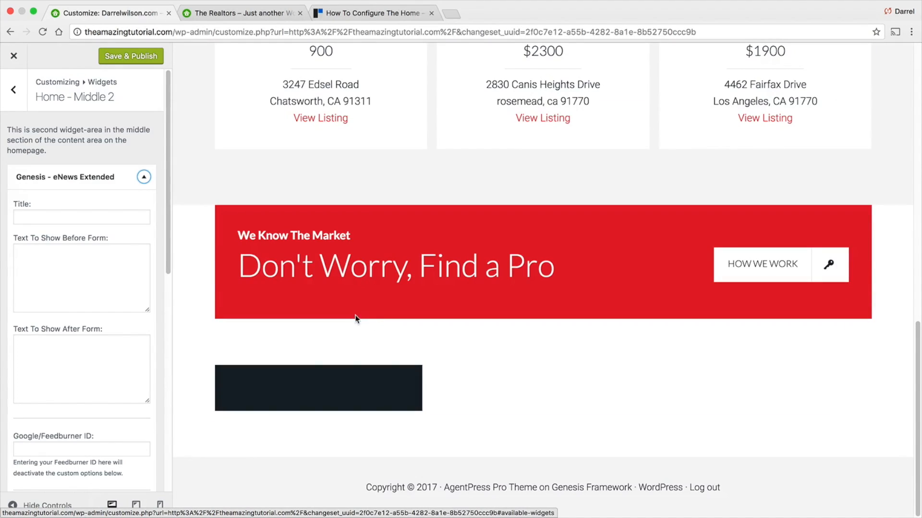
- Title the eNews Extended widget "Get Our Listings", checking the demo site's newsletter box for reference
{"action": "left_click", "coordinate": [109, 218]}
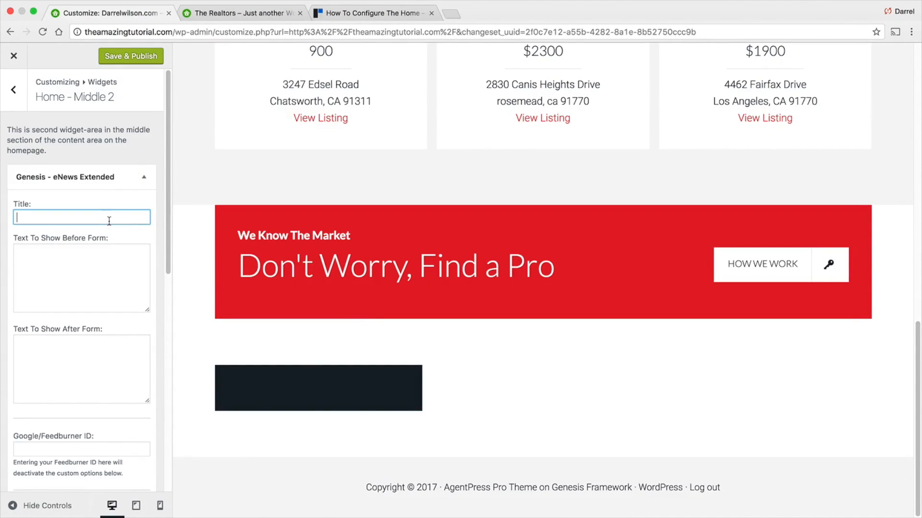
{"action": "left_click", "coordinate": [284, 10]}
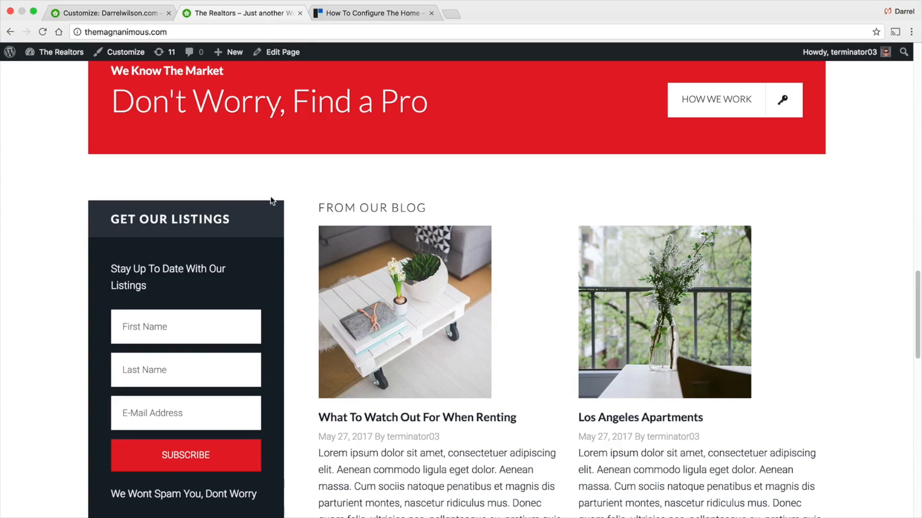
{"action": "left_click", "coordinate": [102, 15]}
{"action": "type", "text": "Get Our Listings"}
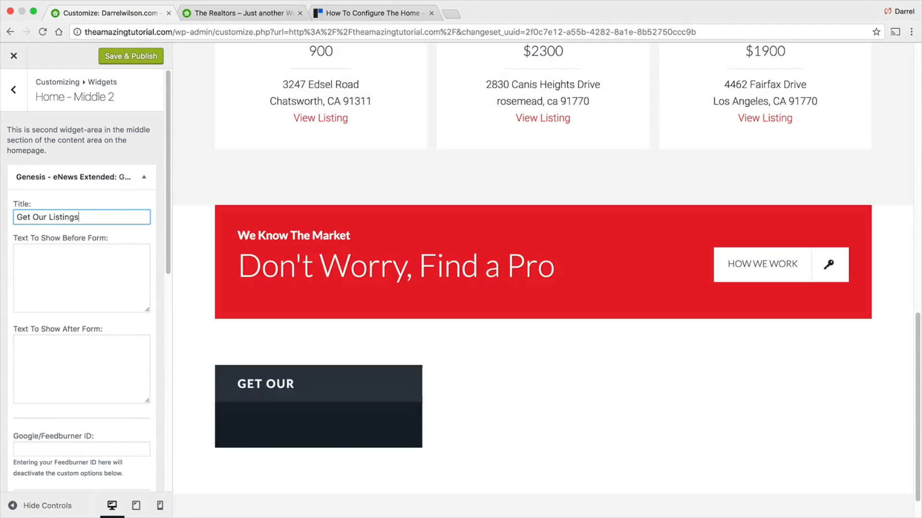
- Enter "Stay Up To Date With Our Listings" as the text shown before the form
{"action": "scroll", "coordinate": [116, 243], "scroll_direction": "down", "scroll_amount": 1}
{"action": "left_click", "coordinate": [84, 256]}
{"action": "left_click", "coordinate": [211, 13]}
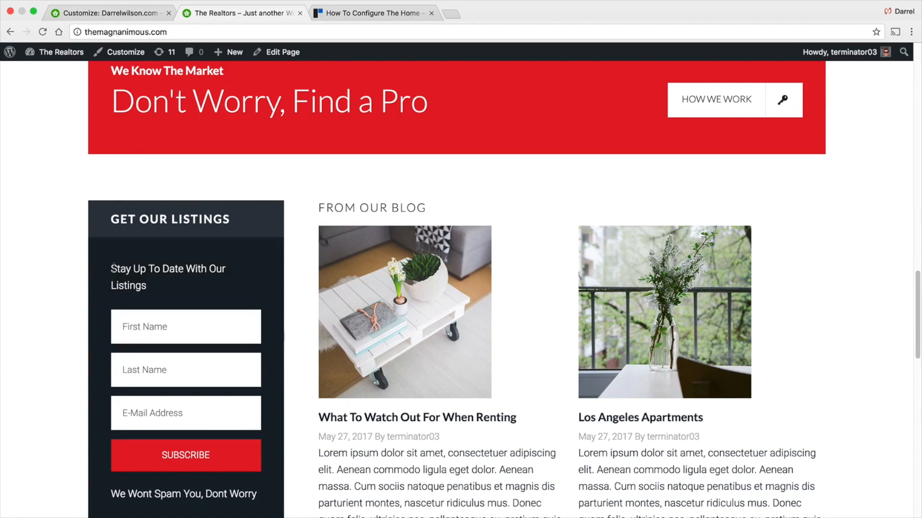
{"action": "left_click", "coordinate": [97, 15]}
{"action": "type", "text": "Up To Date With Our K"}
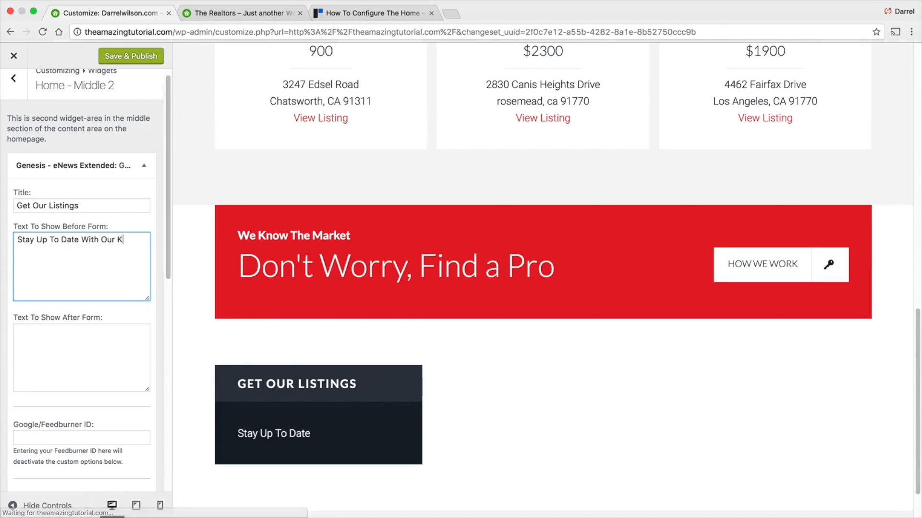
{"action": "key", "text": "BackSpace"}
{"action": "type", "text": "Listings"}
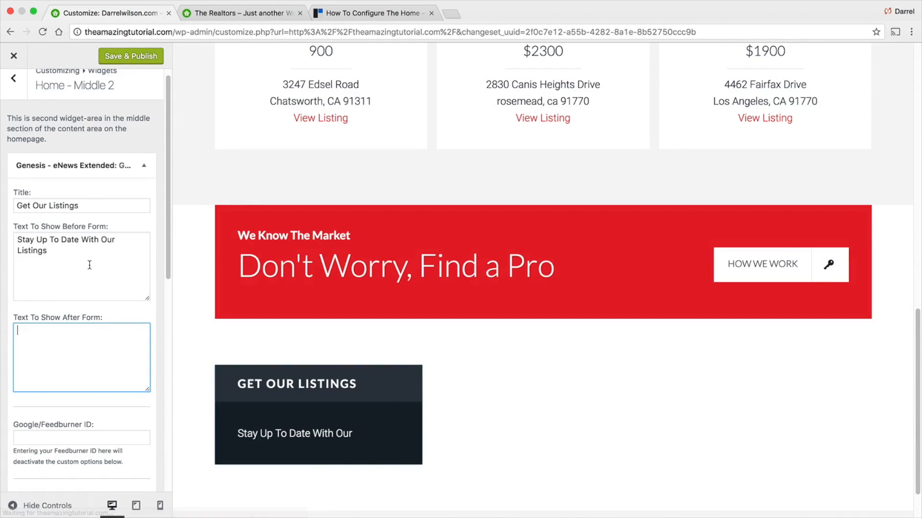
- Enter "We Wont Spam you Dont Worry" as the text shown after the form, copying it from the demo site
{"action": "left_click", "coordinate": [217, 14]}
{"action": "scroll", "coordinate": [211, 366], "scroll_direction": "down", "scroll_amount": 2}
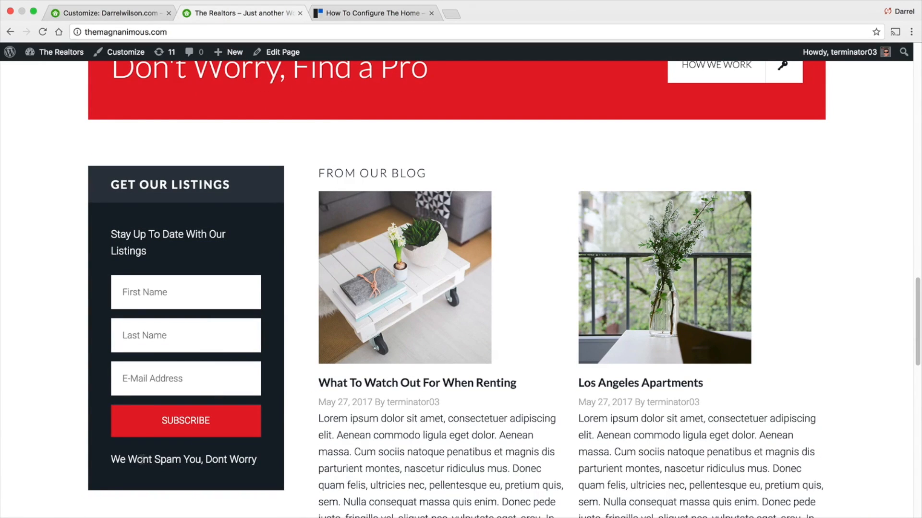
{"action": "left_click", "coordinate": [127, 13]}
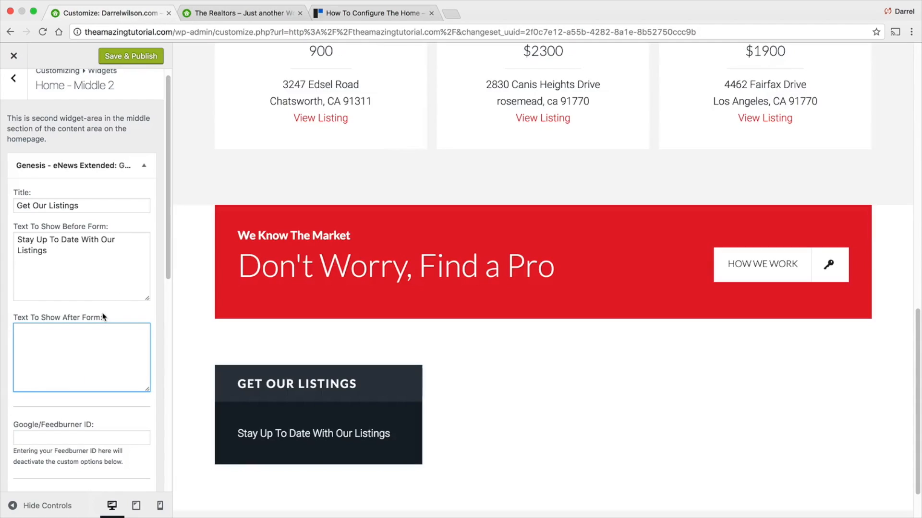
{"action": "type", "text": "We Won"}
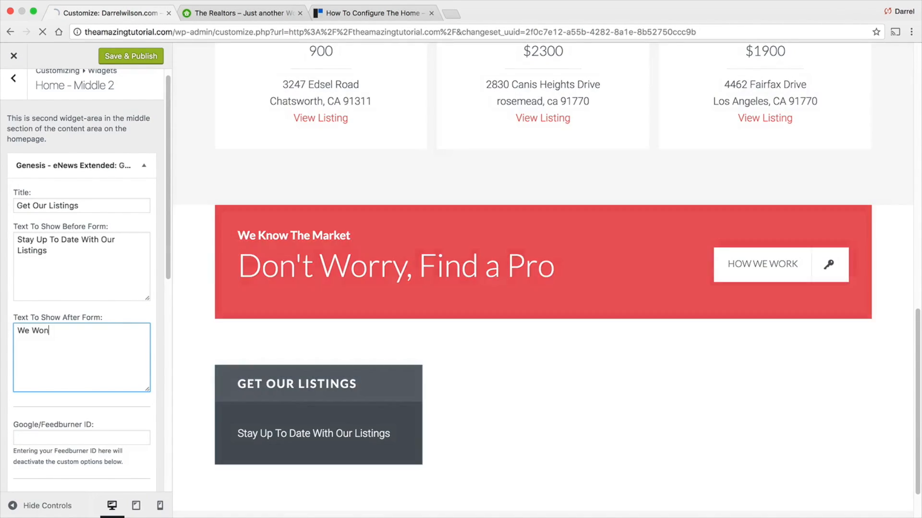
{"action": "type", "text": "t Spam you Dont Worry"}
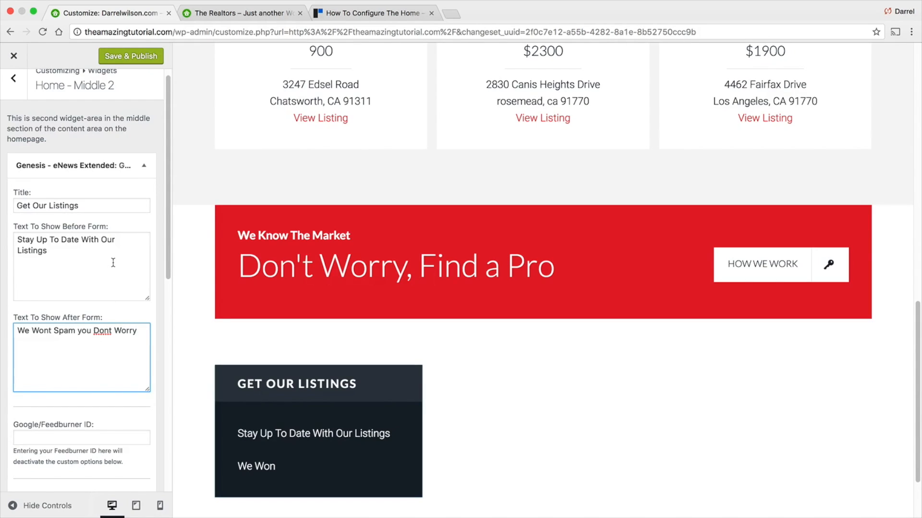
- Set the widget's E-Mail field to "Email" and its First Name field to "First Name"
{"action": "scroll", "coordinate": [120, 248], "scroll_direction": "down", "scroll_amount": 5}
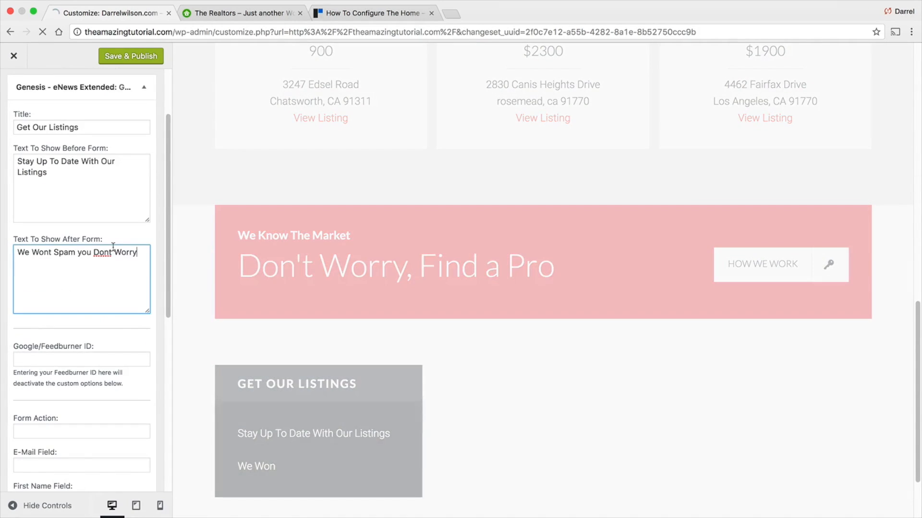
{"action": "scroll", "coordinate": [115, 269], "scroll_direction": "down", "scroll_amount": 2}
{"action": "left_click", "coordinate": [103, 328]}
{"action": "scroll", "coordinate": [101, 326], "scroll_direction": "down", "scroll_amount": 1}
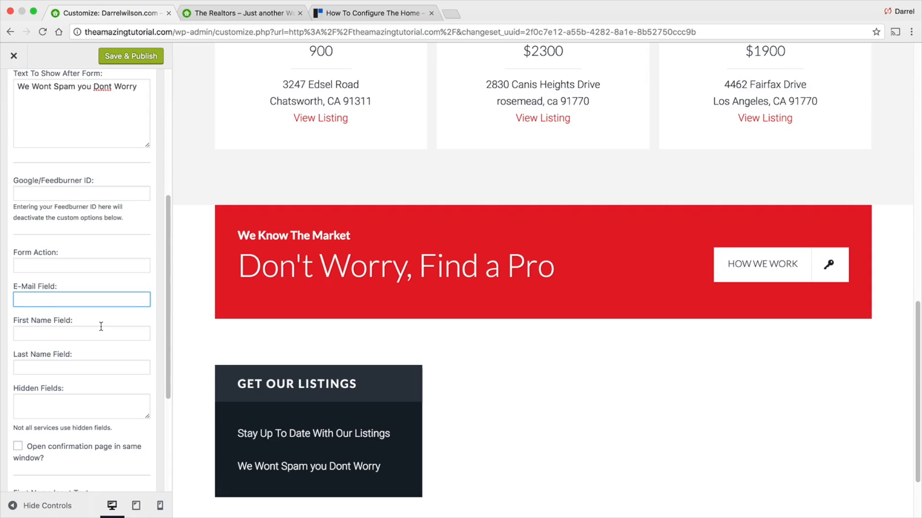
{"action": "key", "text": "Tab"}
{"action": "type", "text": "First NBam"}
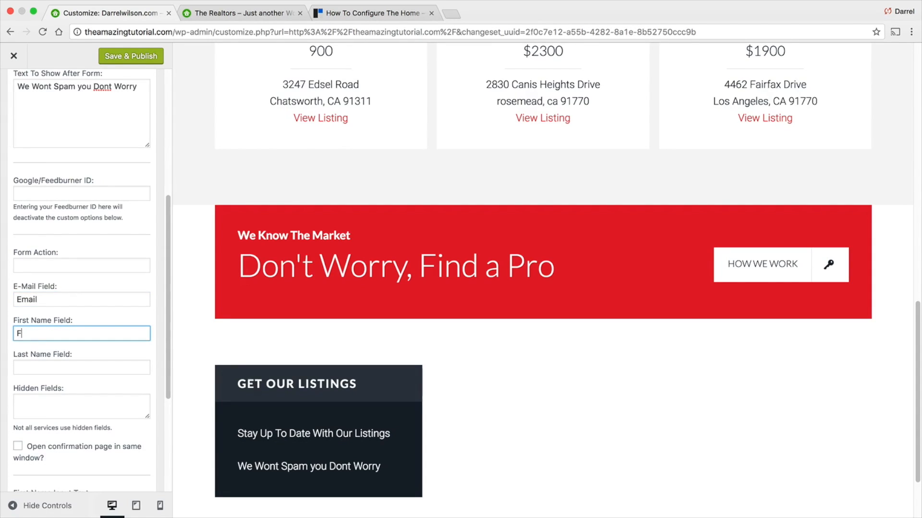
{"action": "key", "text": "BackSpace"}
{"action": "key", "text": "BackSpace"}
{"action": "key", "text": "BackSpace"}
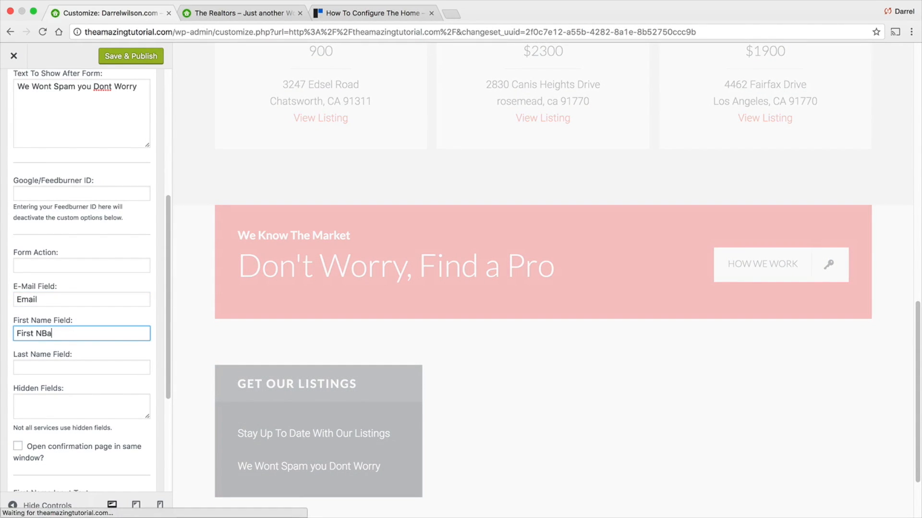
{"action": "type", "text": "ame"}
{"action": "key", "text": "Tab"}
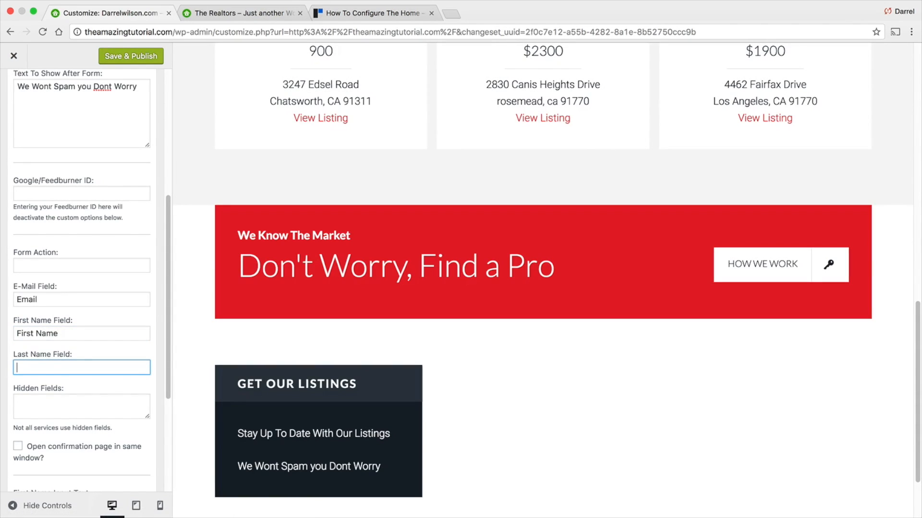
- Set the Last Name field to "Last Name" and the Form Action to "#"
{"action": "type", "text": "Last Name"}
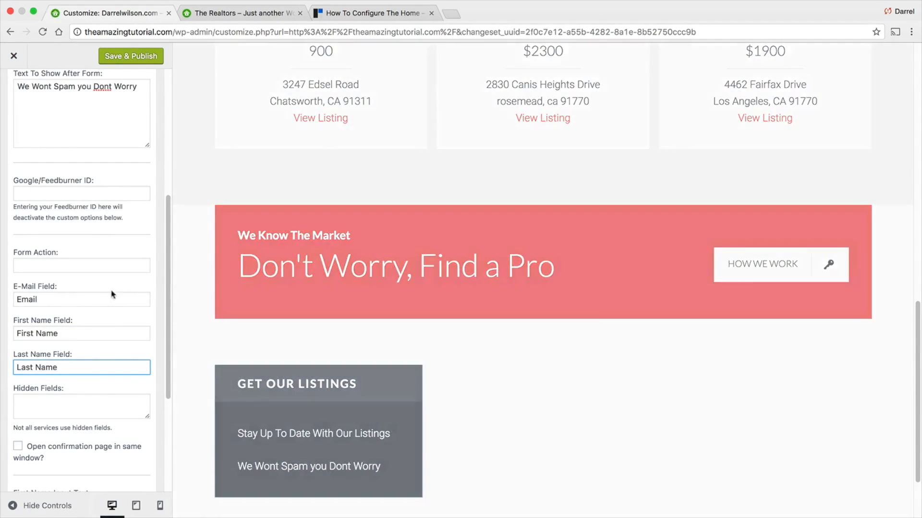
{"action": "scroll", "coordinate": [112, 295], "scroll_direction": "down", "scroll_amount": 5}
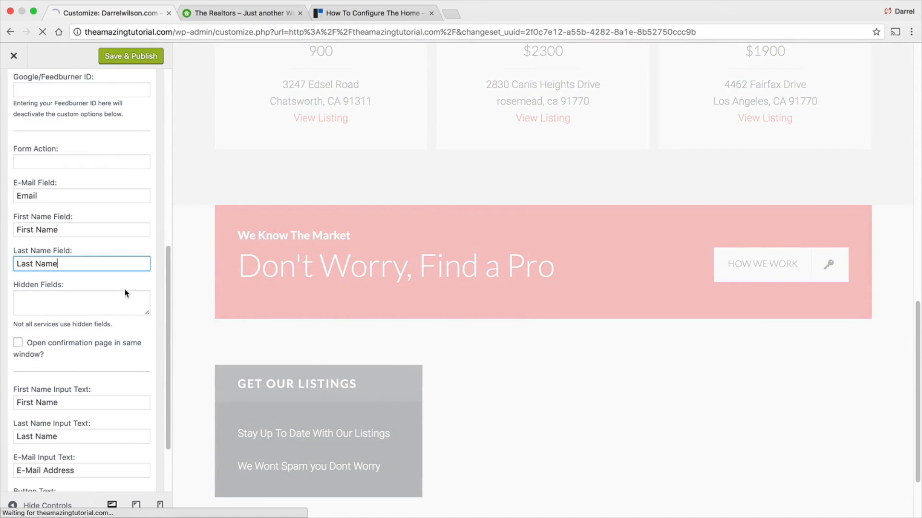
{"action": "scroll", "coordinate": [121, 295], "scroll_direction": "down", "scroll_amount": 1}
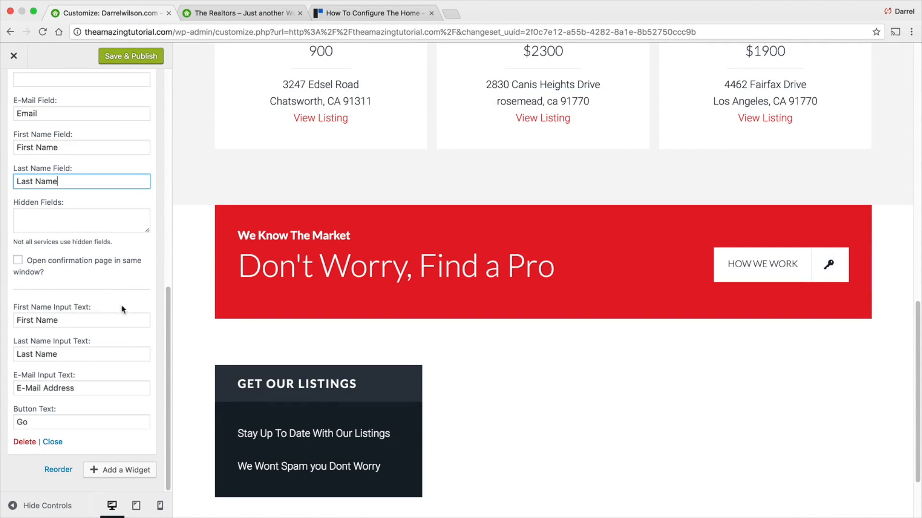
{"action": "scroll", "coordinate": [230, 403], "scroll_direction": "down", "scroll_amount": 3}
{"action": "scroll", "coordinate": [121, 223], "scroll_direction": "up", "scroll_amount": 3}
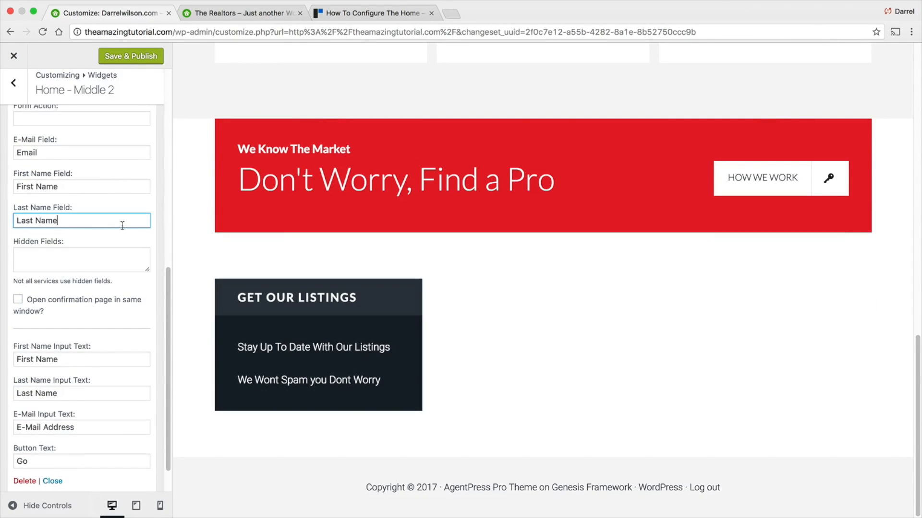
{"action": "left_click", "coordinate": [103, 153]}
{"action": "type", "text": "#"}
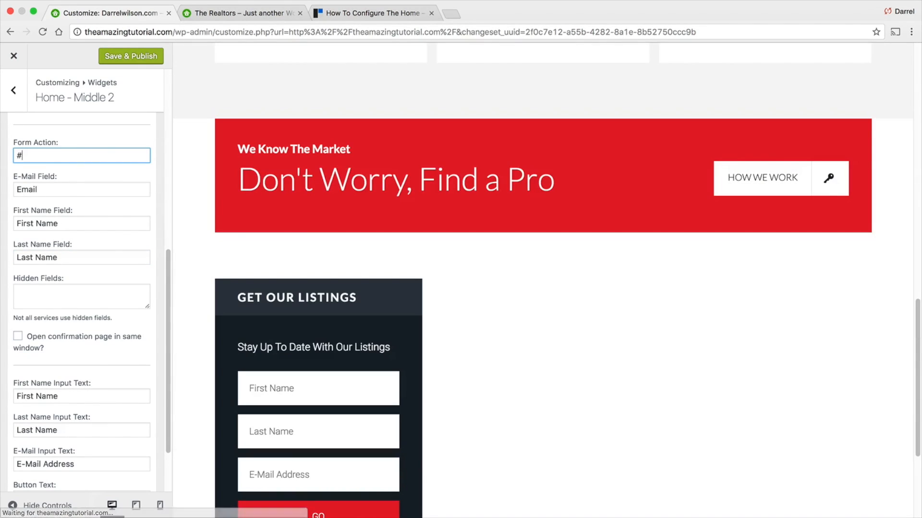
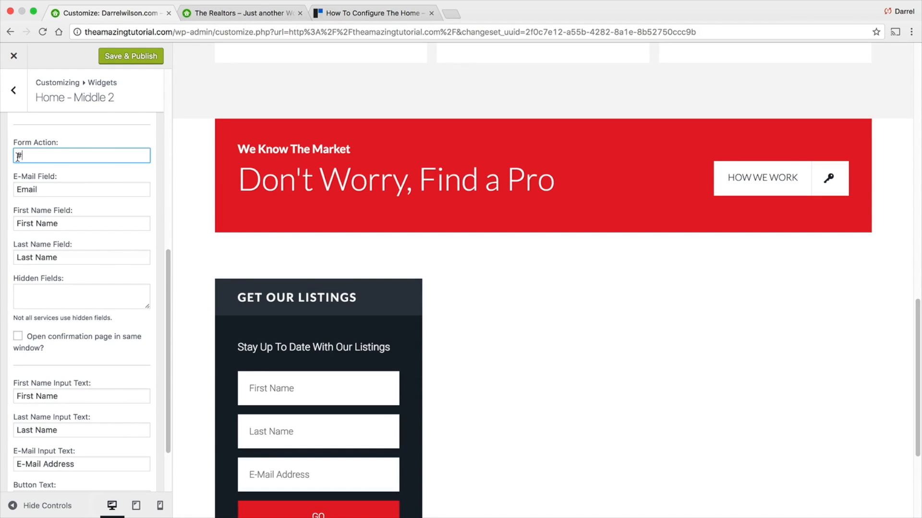
- Publish the Home - Middle 2 widget changes and open the Home - Middle 3 widget area
{"action": "left_click", "coordinate": [120, 54]}
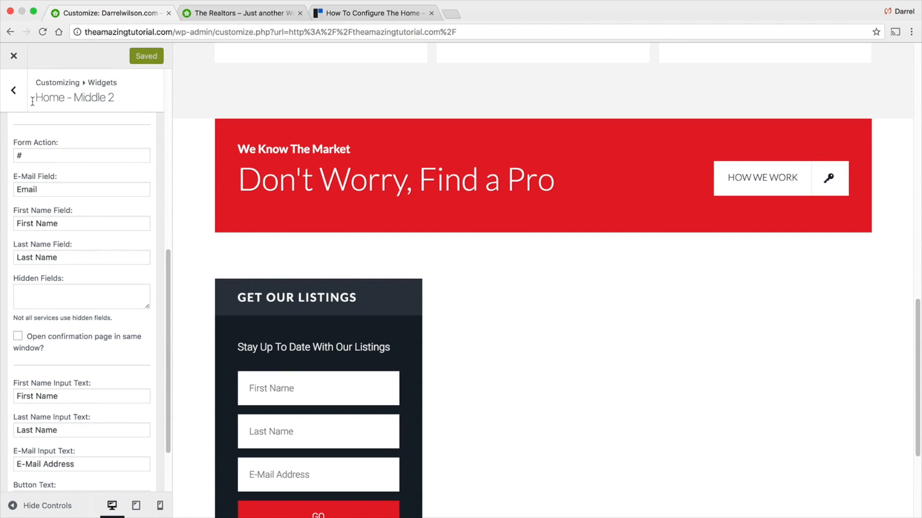
{"action": "left_click", "coordinate": [16, 91]}
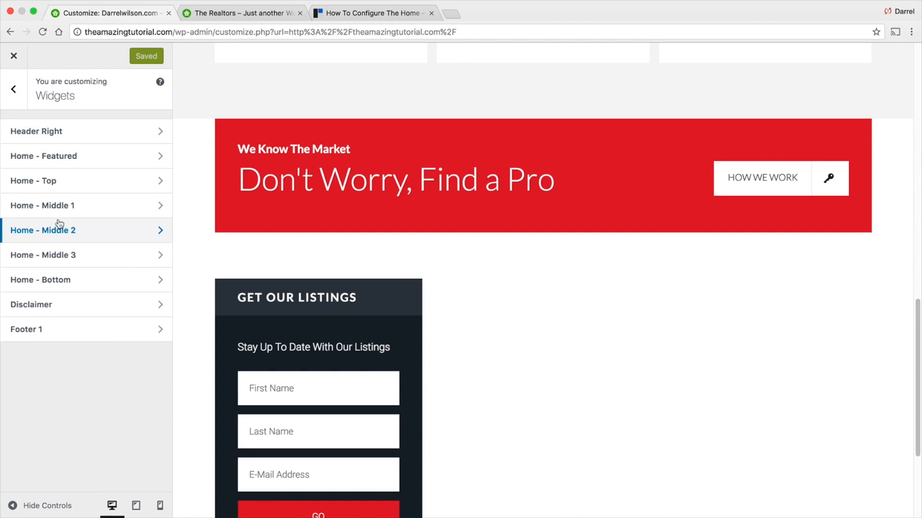
{"action": "left_click", "coordinate": [62, 258]}
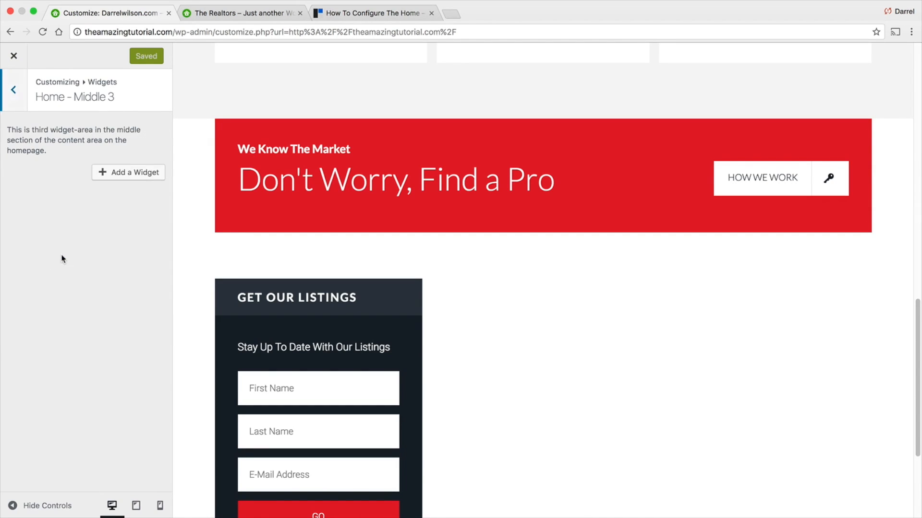
- Compare the documentation's Home – Middle 1, 2 and 3 widget areas with the demo site's blog section
{"action": "left_click", "coordinate": [338, 14]}
{"action": "scroll", "coordinate": [385, 247], "scroll_direction": "up", "scroll_amount": 6}
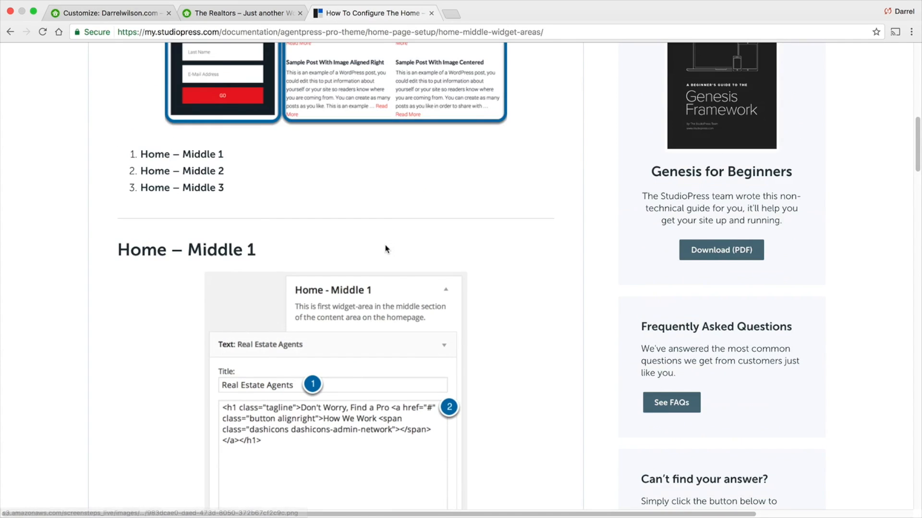
{"action": "scroll", "coordinate": [336, 258], "scroll_direction": "up", "scroll_amount": 1}
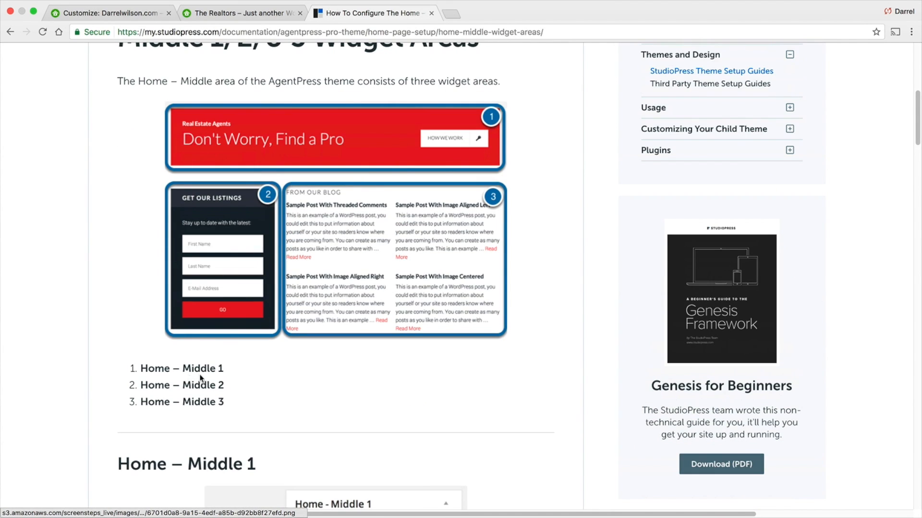
{"action": "left_click_drag", "start_coordinate": [224, 368], "coordinate": [136, 368]}
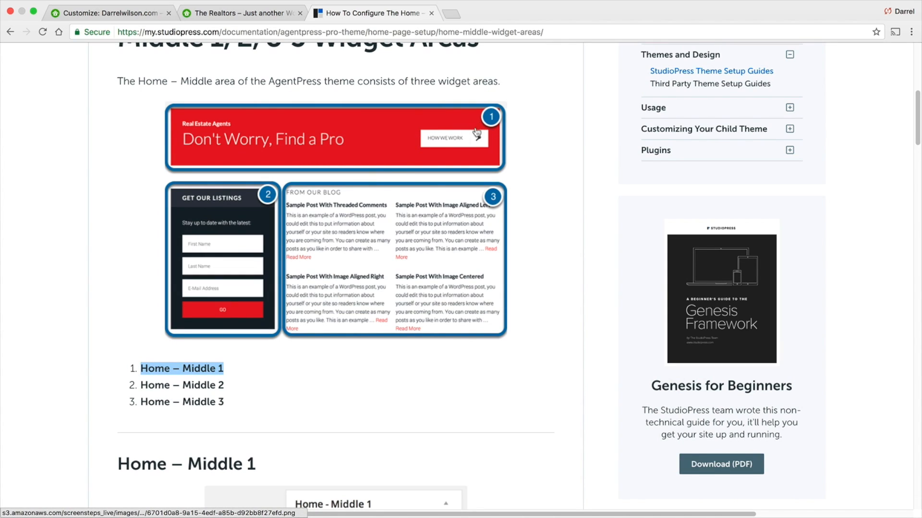
{"action": "left_click_drag", "start_coordinate": [240, 389], "coordinate": [138, 387]}
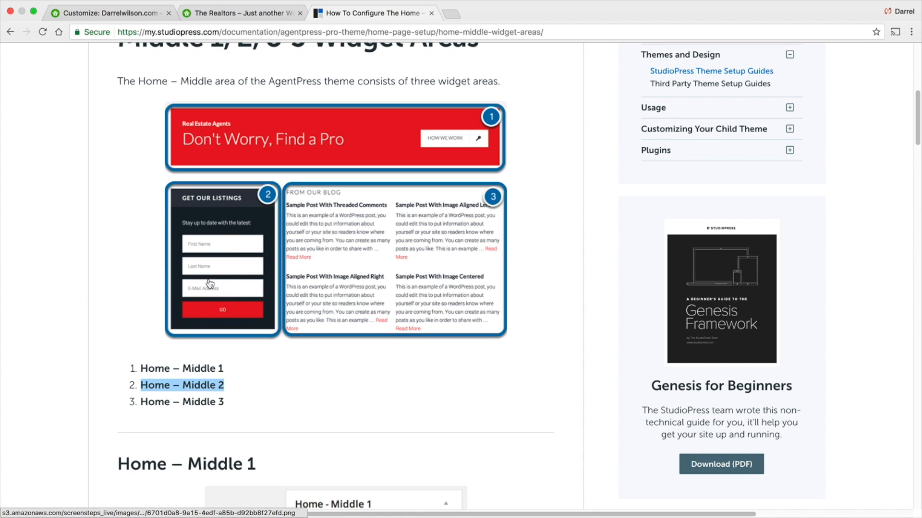
{"action": "left_click_drag", "start_coordinate": [225, 401], "coordinate": [137, 400]}
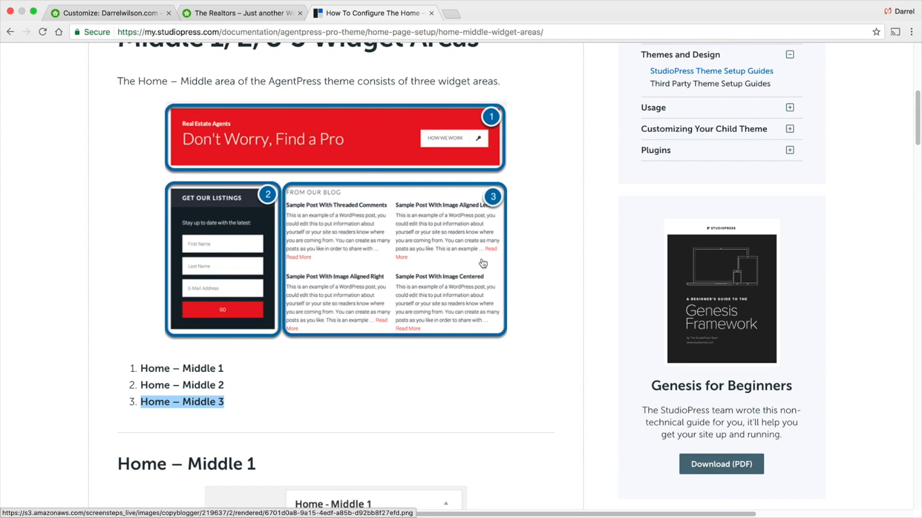
{"action": "scroll", "coordinate": [482, 261], "scroll_direction": "up", "scroll_amount": 3}
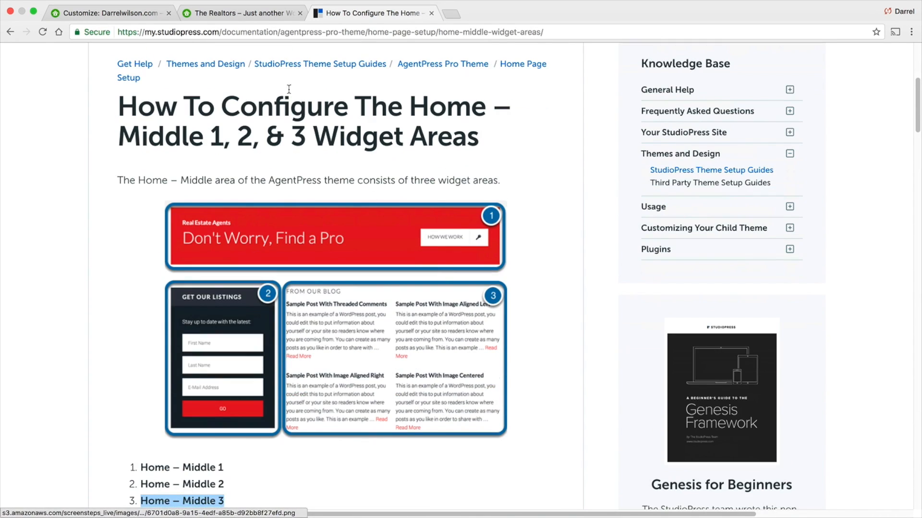
{"action": "left_click", "coordinate": [241, 15]}
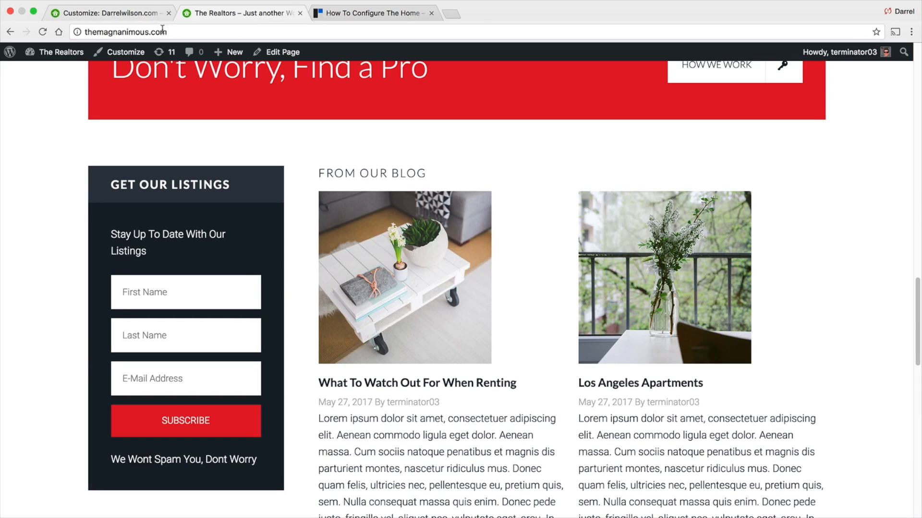
{"action": "scroll", "coordinate": [209, 98], "scroll_direction": "down", "scroll_amount": 1}
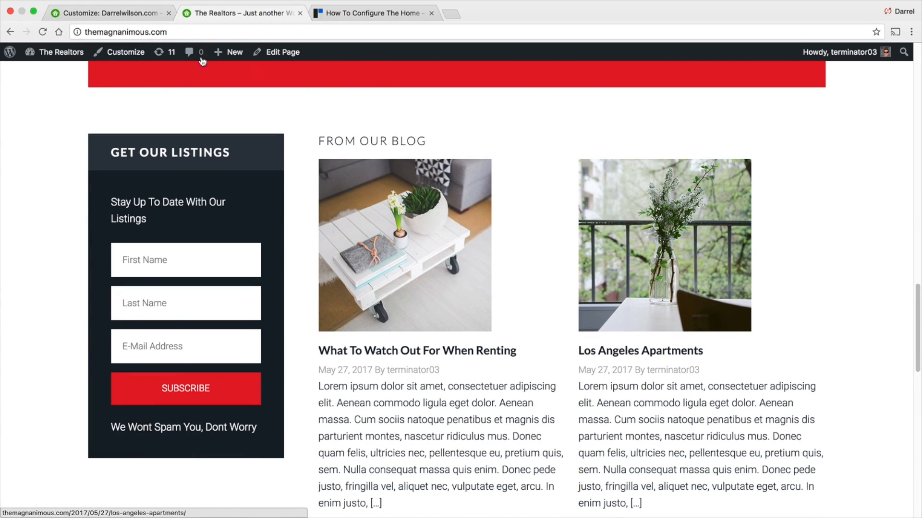
- Add a Genesis - Featured Posts widget to Home - Middle 3 and publish the change
{"action": "left_click", "coordinate": [129, 18]}
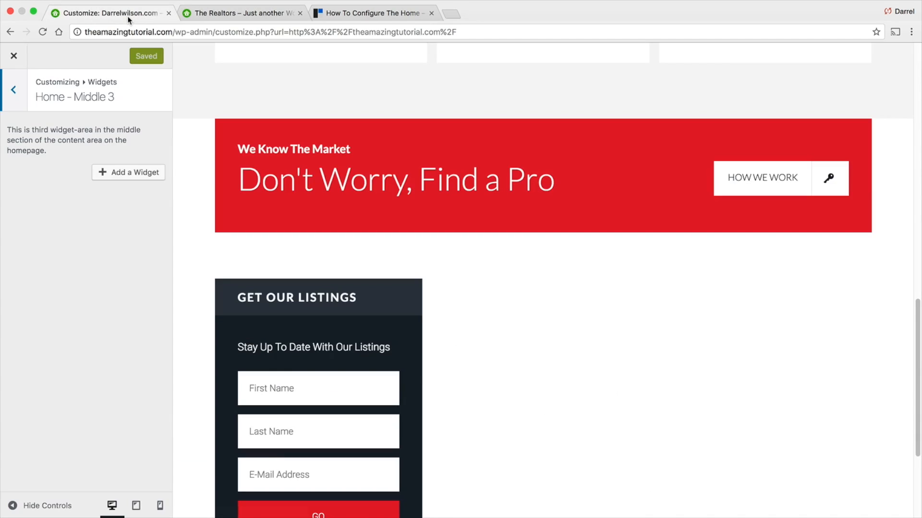
{"action": "left_click", "coordinate": [131, 179]}
{"action": "left_click_drag", "start_coordinate": [342, 198], "coordinate": [341, 196]}
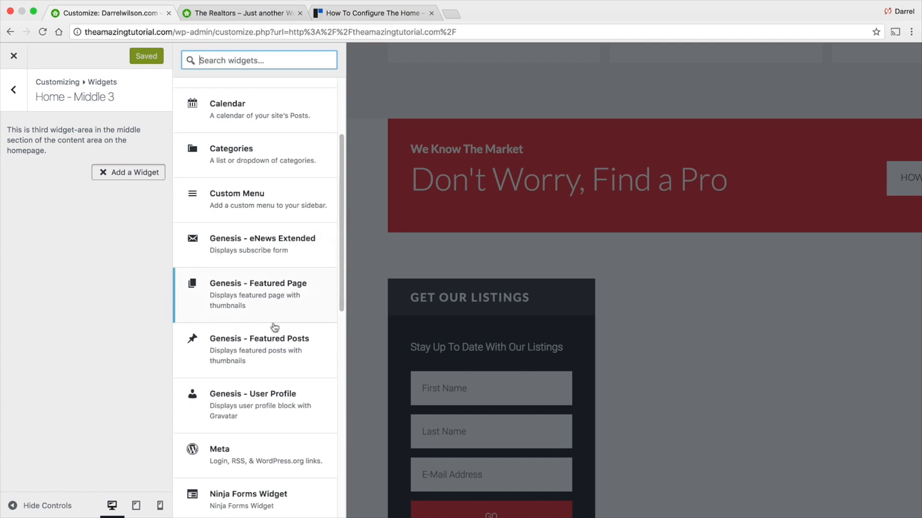
{"action": "left_click", "coordinate": [267, 344]}
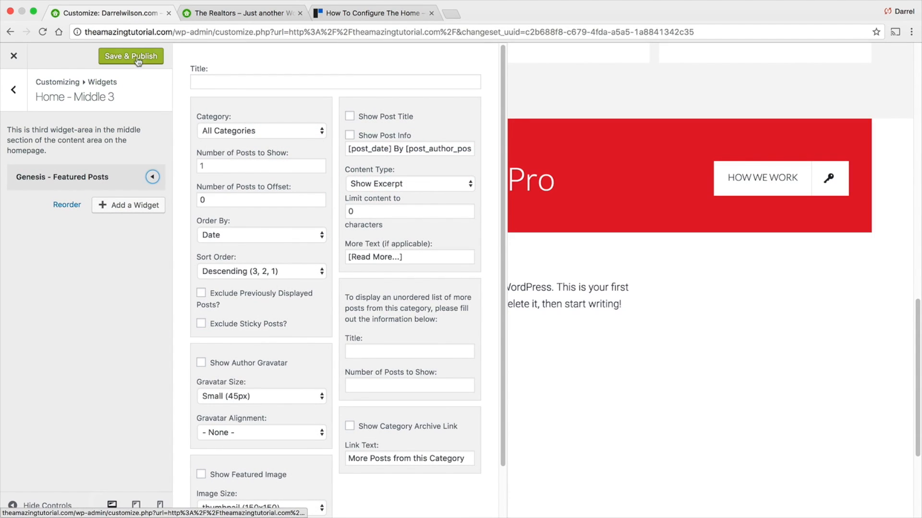
{"action": "left_click", "coordinate": [136, 56]}
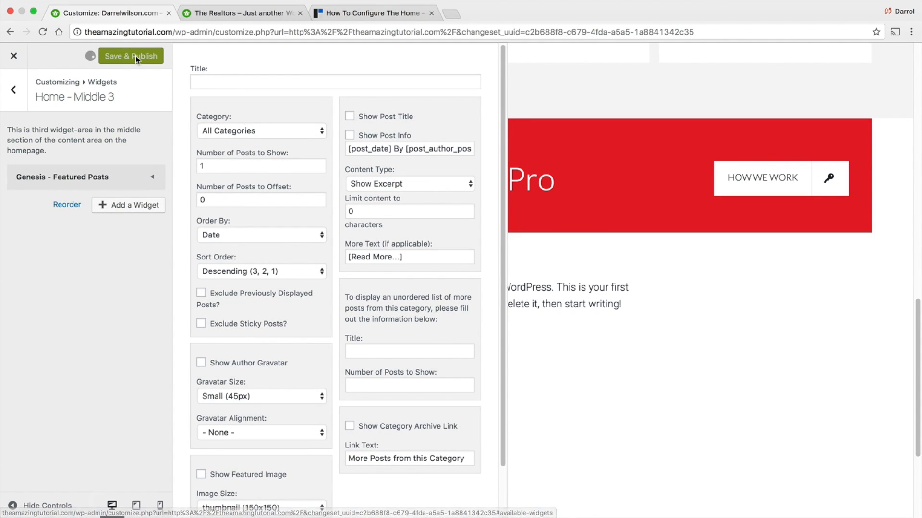
- Close the customizer, go to the dashboard's posts list and move the Hello world! post to the Trash
{"action": "left_click", "coordinate": [14, 57]}
{"action": "scroll", "coordinate": [307, 269], "scroll_direction": "down", "scroll_amount": 10}
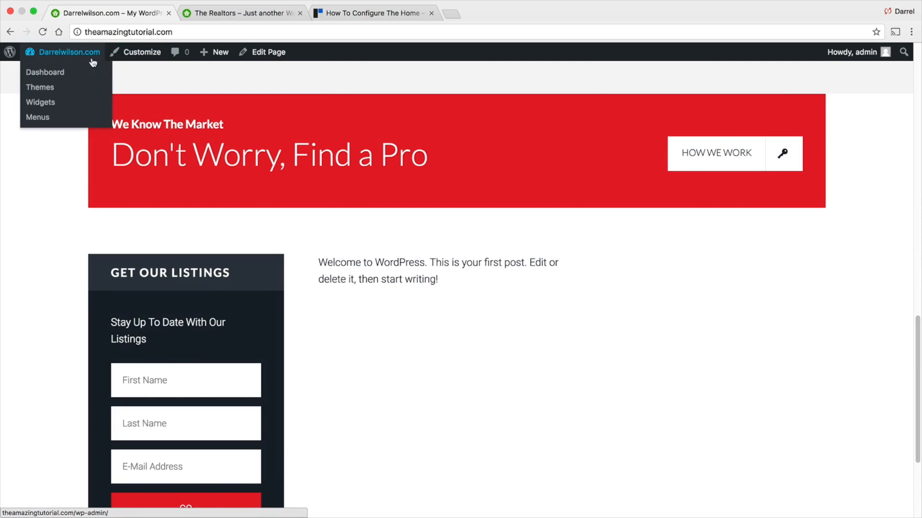
{"action": "left_click", "coordinate": [79, 73]}
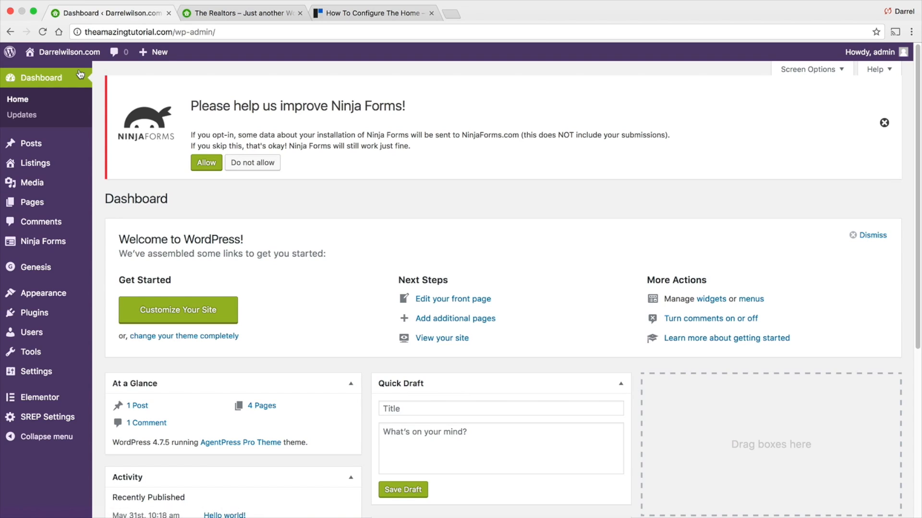
{"action": "mouse_move", "coordinate": [94, 147]}
{"action": "left_click", "coordinate": [144, 147]}
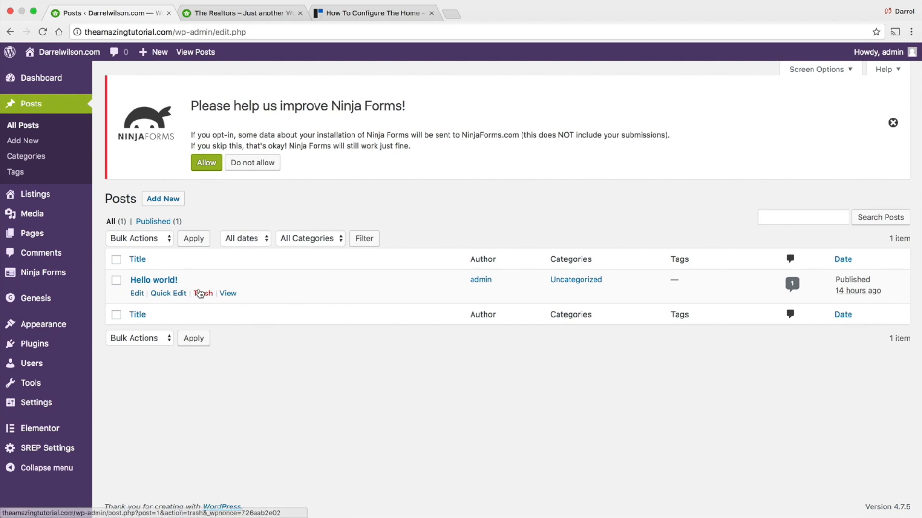
{"action": "left_click", "coordinate": [204, 294]}
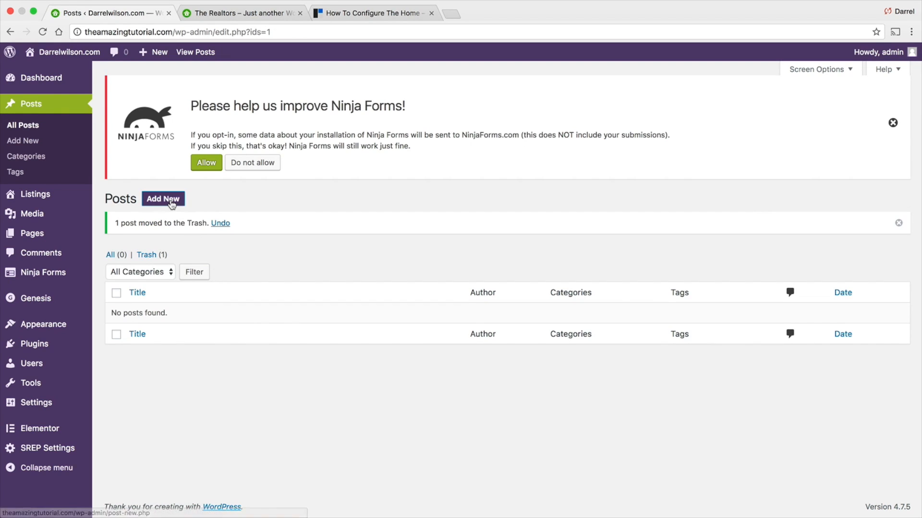
- Start a new post titled "The Best Apartments In Los Angeles"
{"action": "left_click", "coordinate": [171, 203]}
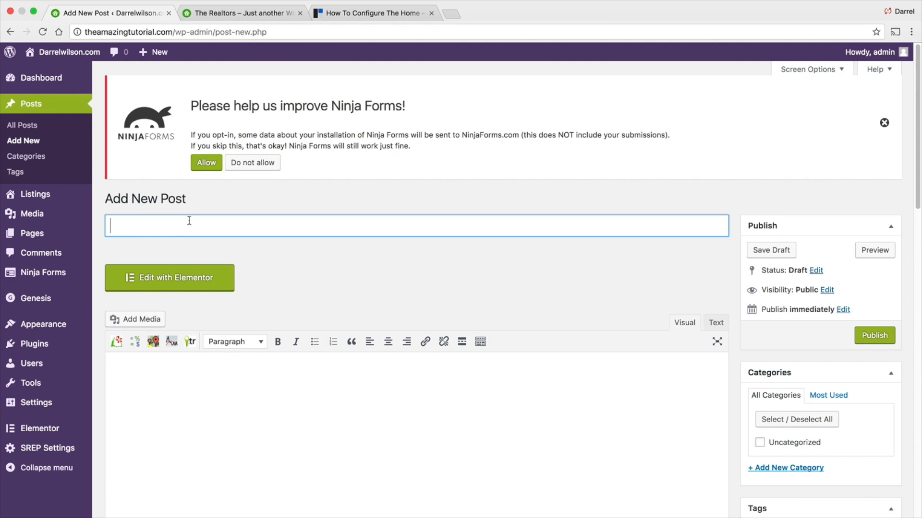
{"action": "type", "text": "The Best Apartmen"}
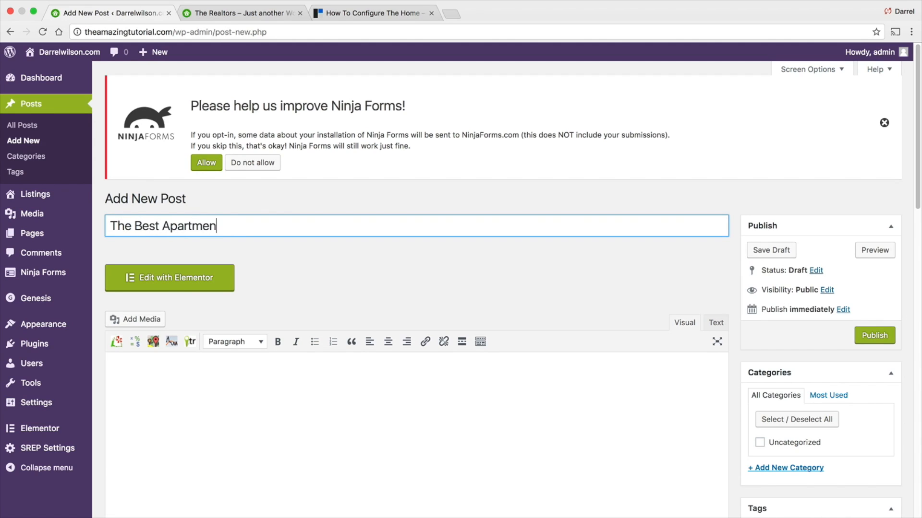
{"action": "type", "text": "ts In Los Angeles"}
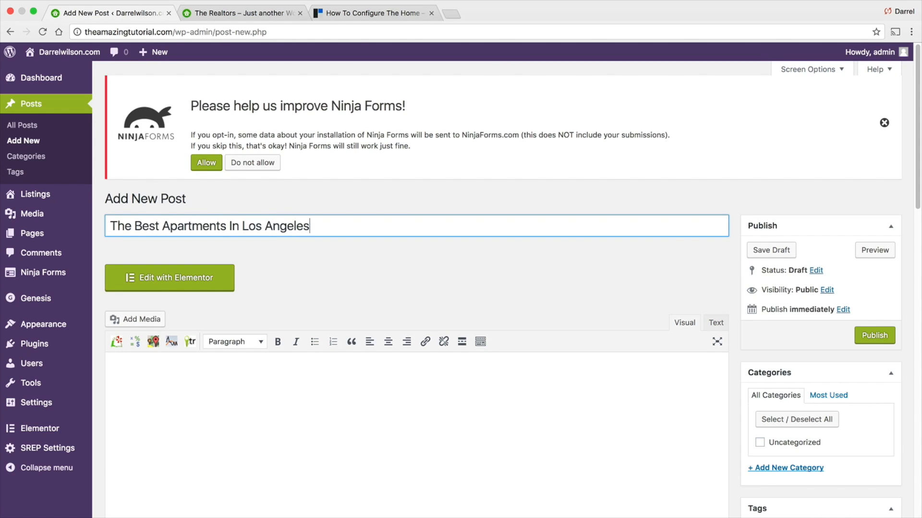
{"action": "key", "text": "Tab"}
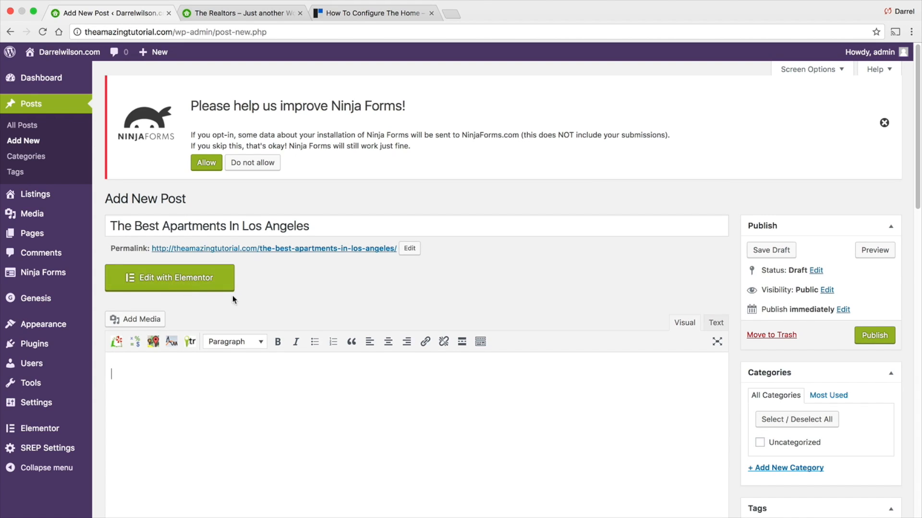
- Search the web for a dummy text generator in a new browser tab
{"action": "scroll", "coordinate": [252, 290], "scroll_direction": "down", "scroll_amount": 1}
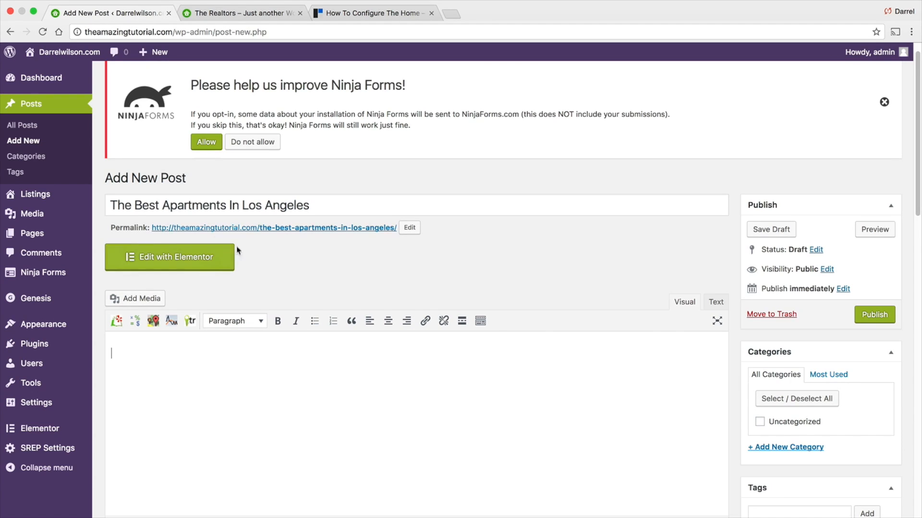
{"action": "left_click", "coordinate": [207, 259]}
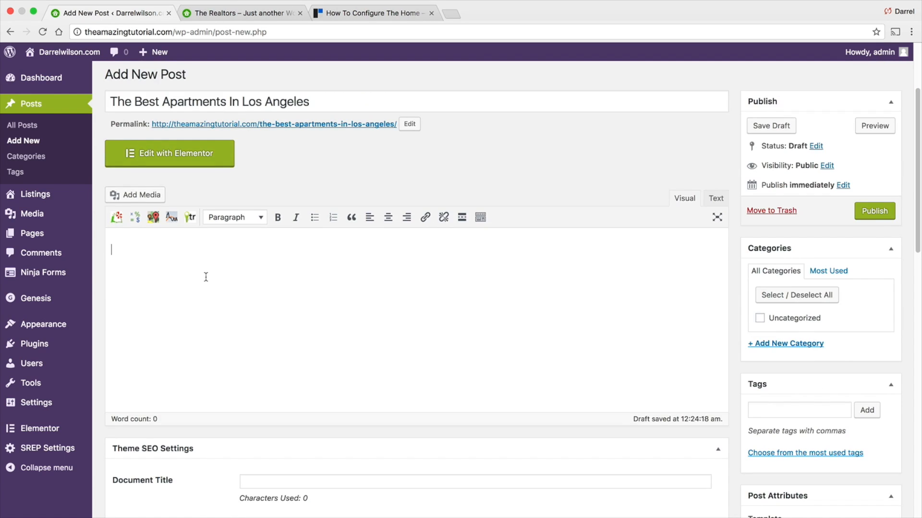
{"action": "scroll", "coordinate": [205, 276], "scroll_direction": "down", "scroll_amount": 1}
{"action": "scroll", "coordinate": [205, 267], "scroll_direction": "up", "scroll_amount": 1}
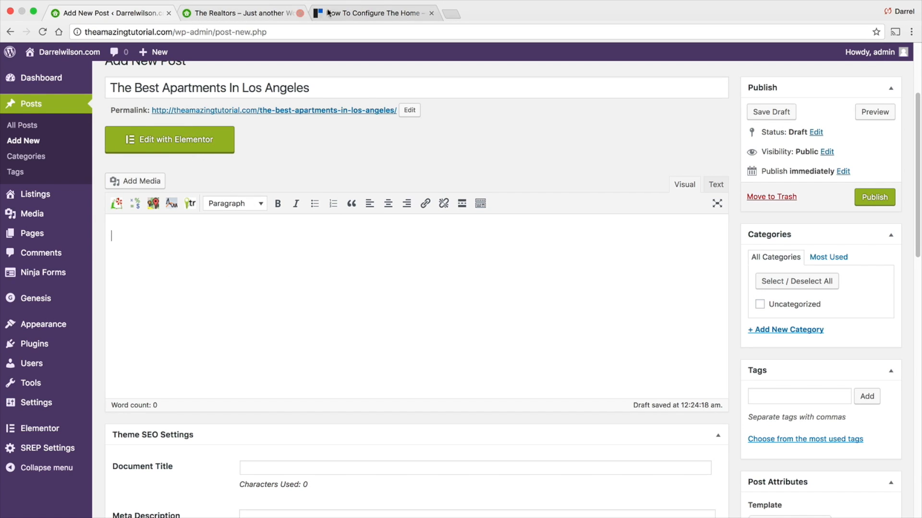
{"action": "left_click", "coordinate": [454, 15]}
{"action": "type", "text": "dummy text"}
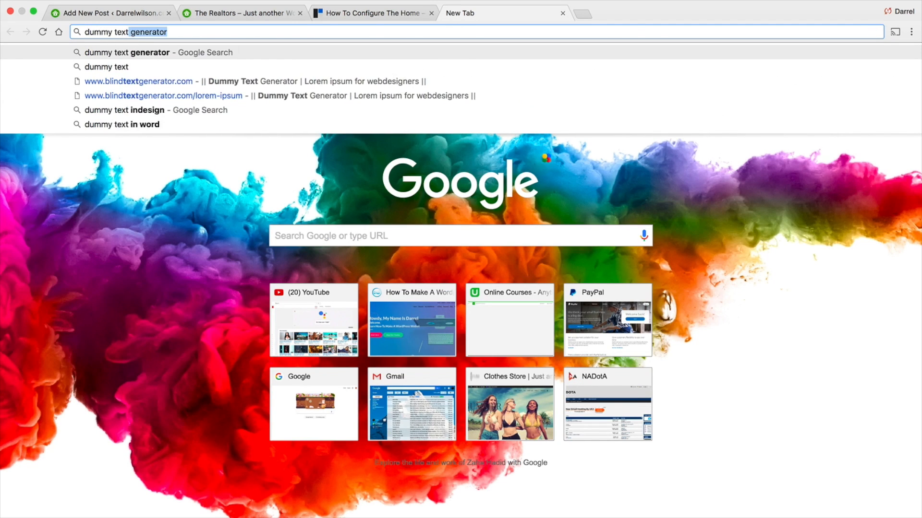
{"action": "key", "text": "Return"}
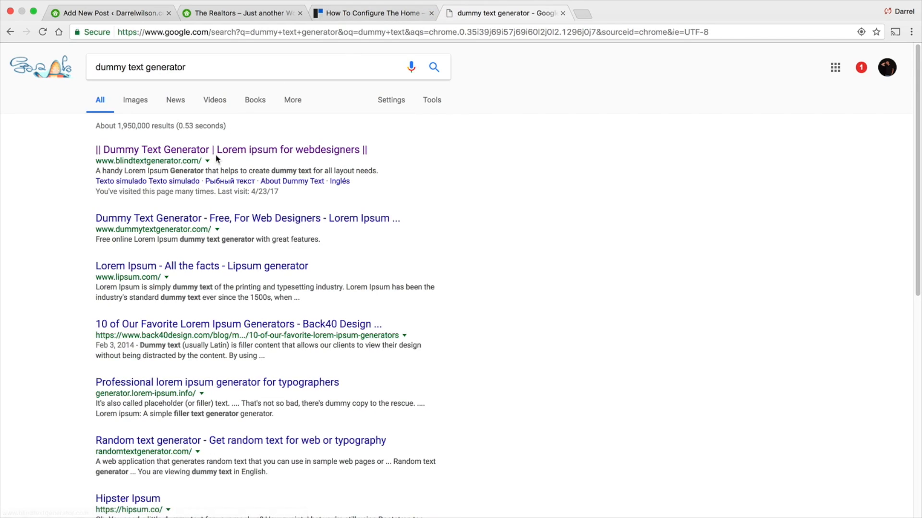
- Open Blind Text Generator and copy its Lorem ipsum sample text
{"action": "left_click", "coordinate": [215, 152]}
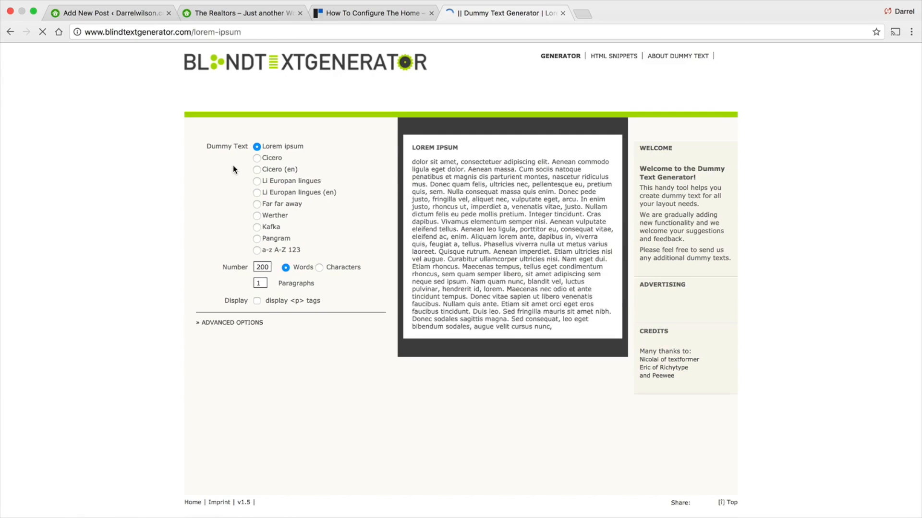
{"action": "left_click_drag", "start_coordinate": [438, 223], "coordinate": [410, 150]}
{"action": "right_click", "coordinate": [410, 150]}
{"action": "left_click", "coordinate": [432, 174]}
- Paste the copied dummy text into the new post's body
{"action": "left_click", "coordinate": [140, 14]}
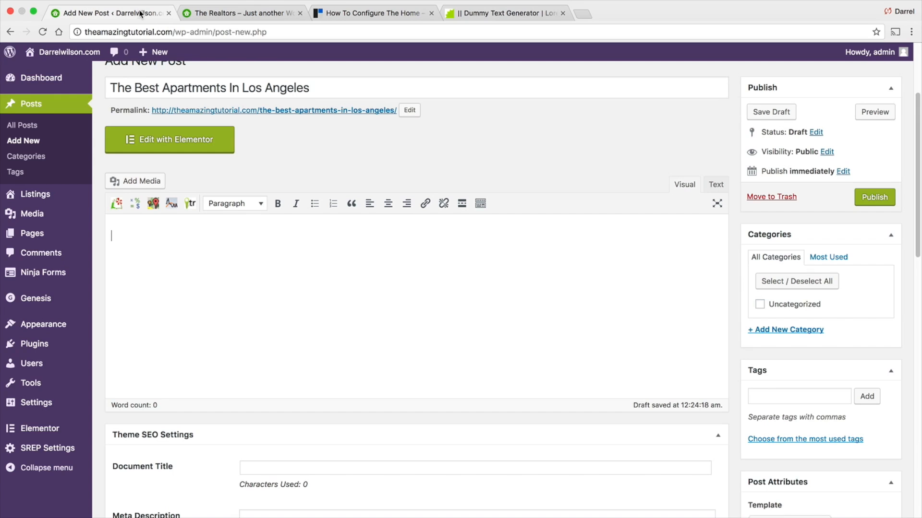
{"action": "right_click", "coordinate": [136, 253]}
{"action": "left_click", "coordinate": [132, 244]}
{"action": "right_click", "coordinate": [131, 241]}
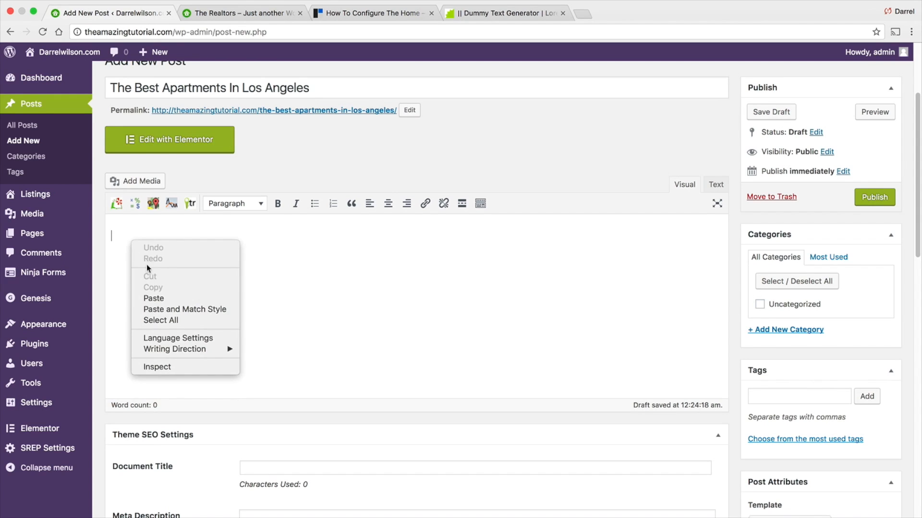
{"action": "left_click", "coordinate": [155, 298]}
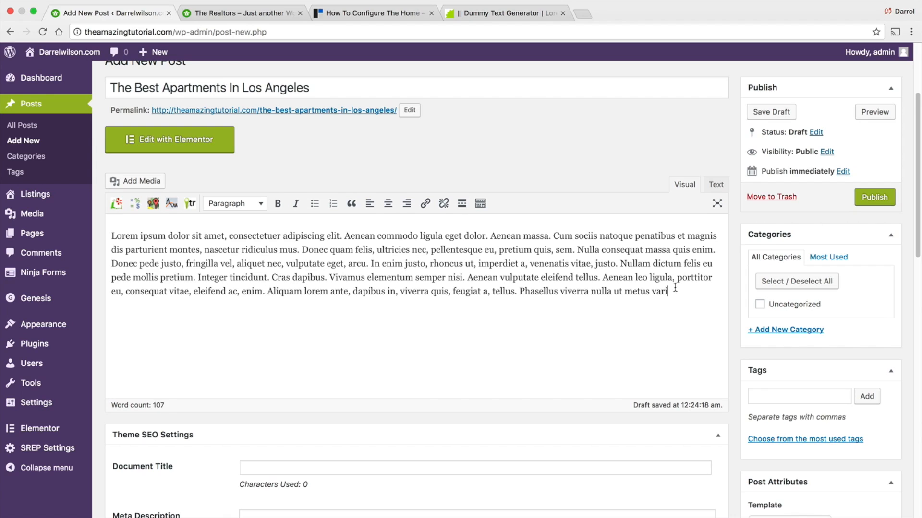
- Create and assign a new post category named "LA Apartments"
{"action": "left_click", "coordinate": [797, 331]}
{"action": "type", "text": "L"}
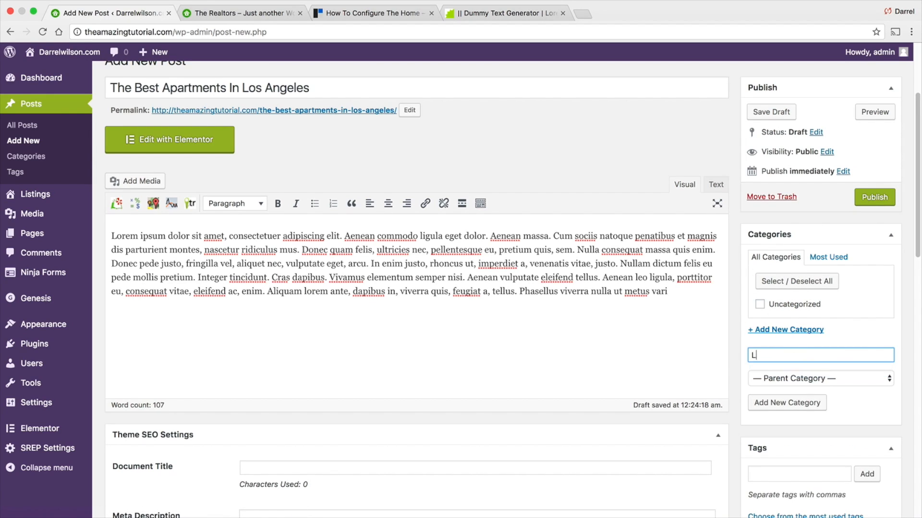
{"action": "type", "text": "A Apartments"}
{"action": "left_click", "coordinate": [787, 403]}
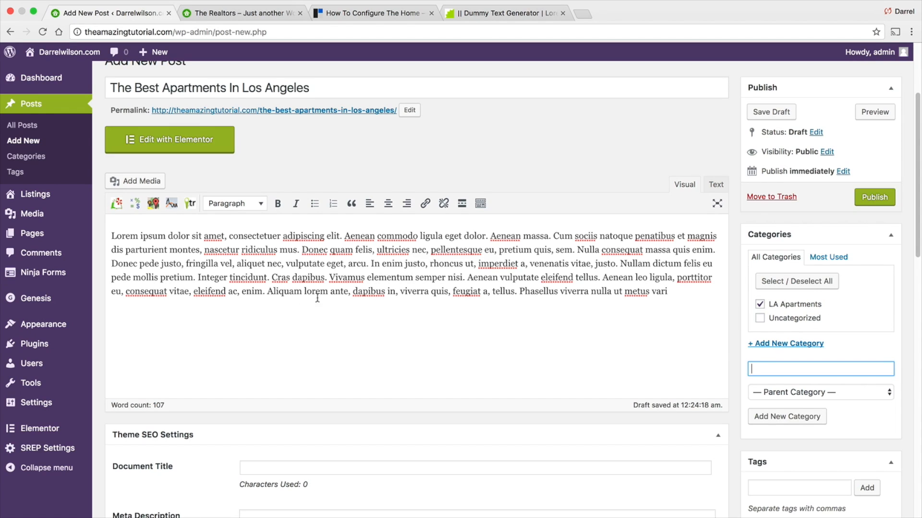
- Insert an empty paragraph above the dummy text and place the cursor there
{"action": "left_click", "coordinate": [187, 229]}
{"action": "key", "text": "Return"}
{"action": "key", "text": "Up"}
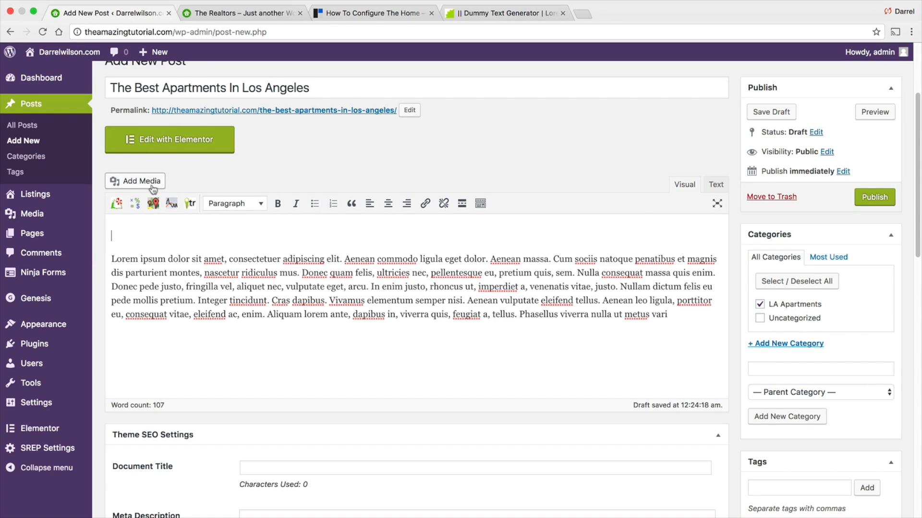
- Insert the building-apartment-windows image from the media library into the post above the dummy text
{"action": "left_click", "coordinate": [142, 181]}
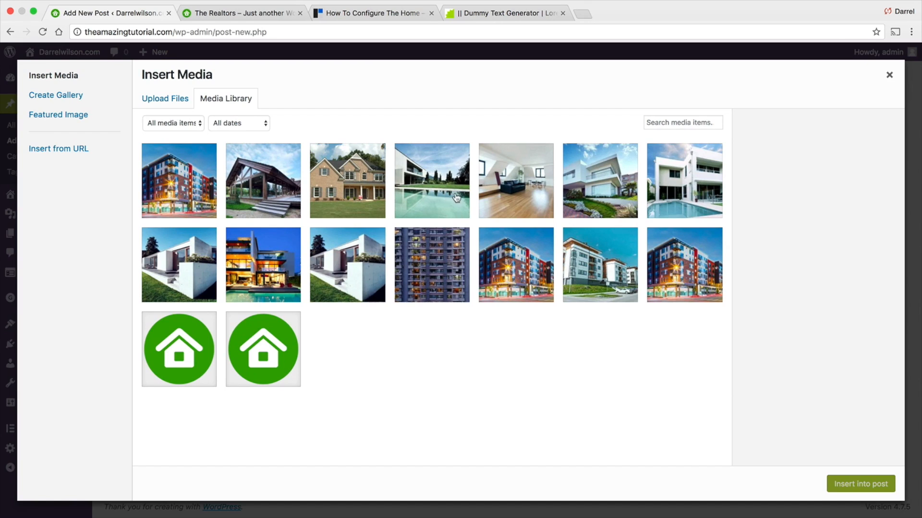
{"action": "left_click", "coordinate": [458, 275]}
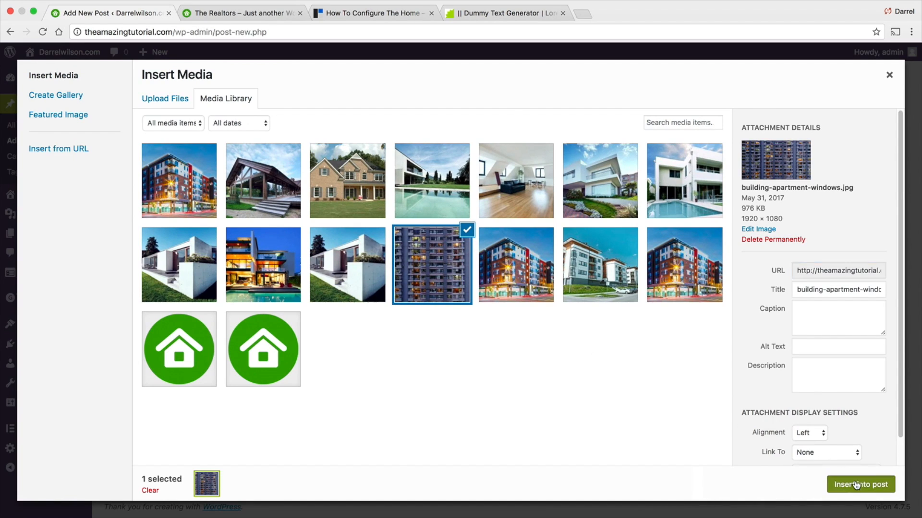
{"action": "left_click", "coordinate": [860, 484]}
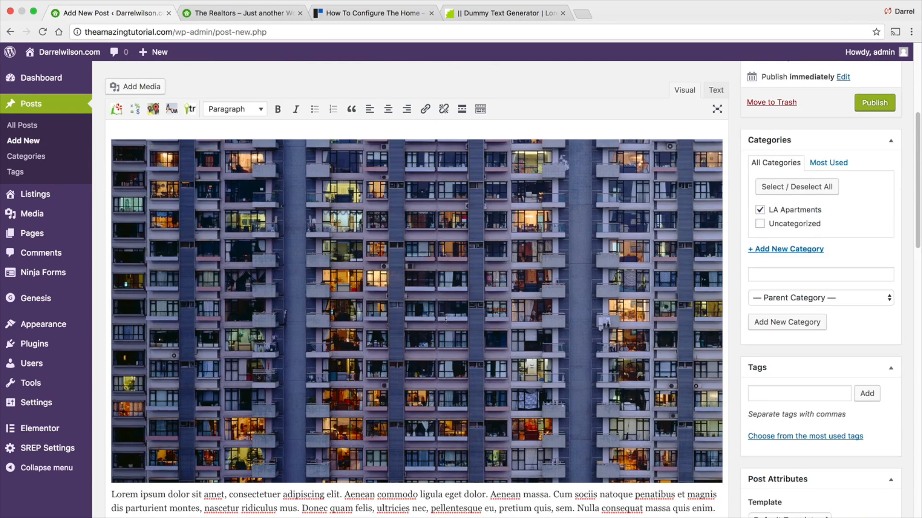
- Edit the inserted image's details and set its size to Large – 1024 × 576
{"action": "left_click", "coordinate": [467, 264]}
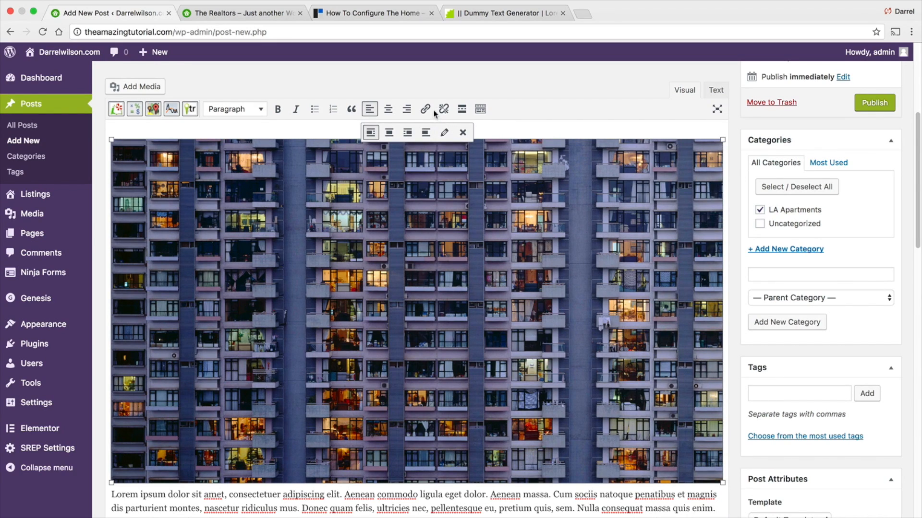
{"action": "left_click", "coordinate": [444, 132]}
{"action": "left_click", "coordinate": [278, 226]}
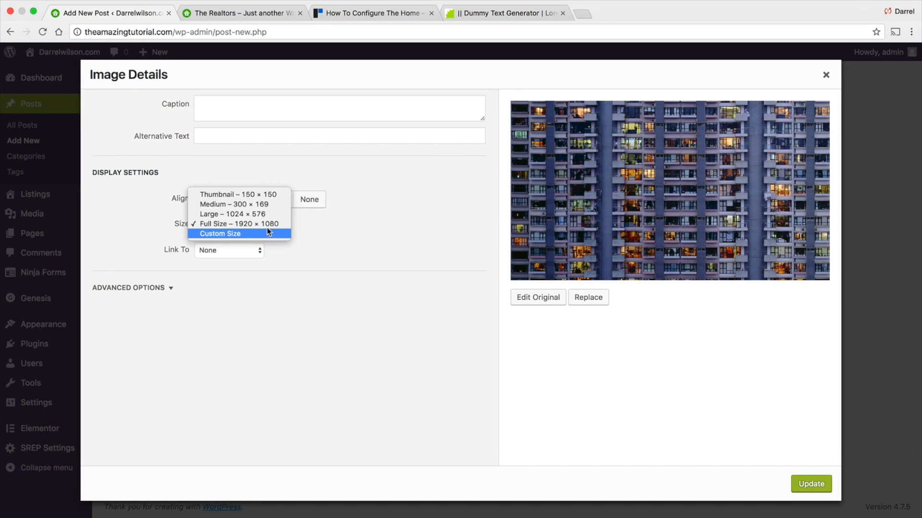
{"action": "left_click", "coordinate": [267, 215]}
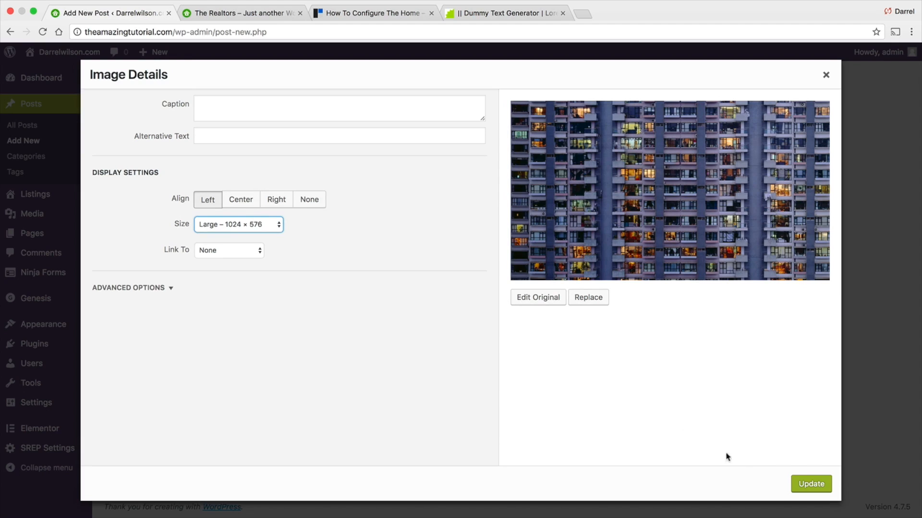
{"action": "left_click", "coordinate": [808, 485]}
- Set the white modern house with pool image as the post's featured image
{"action": "scroll", "coordinate": [774, 382], "scroll_direction": "down", "scroll_amount": 3}
{"action": "scroll", "coordinate": [774, 381], "scroll_direction": "down", "scroll_amount": 5}
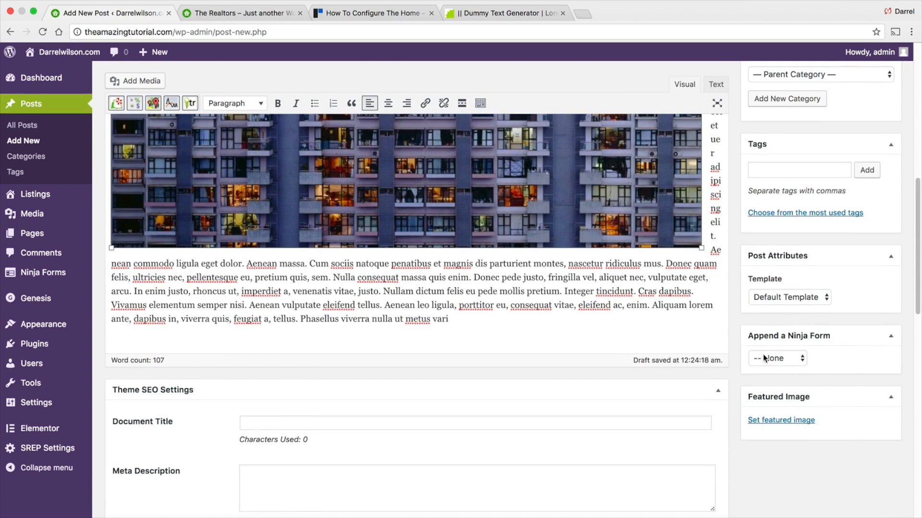
{"action": "scroll", "coordinate": [762, 355], "scroll_direction": "down", "scroll_amount": 1}
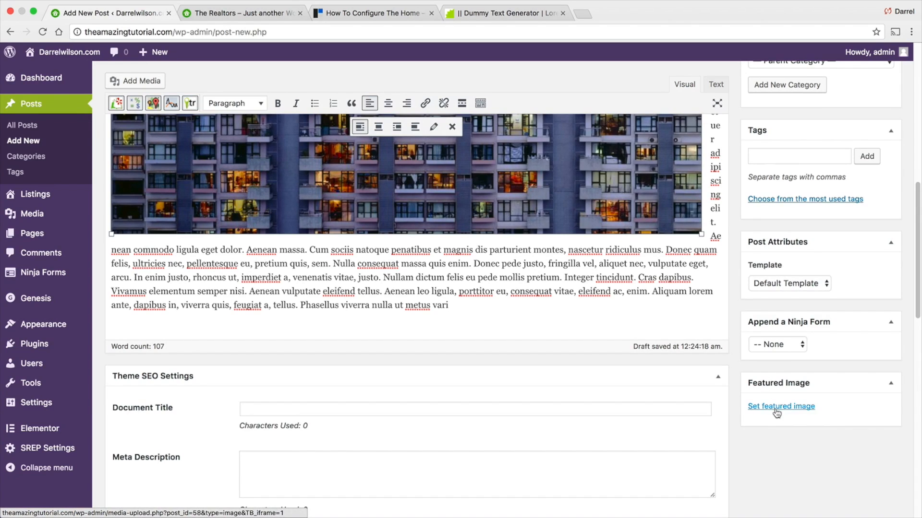
{"action": "left_click", "coordinate": [775, 408]}
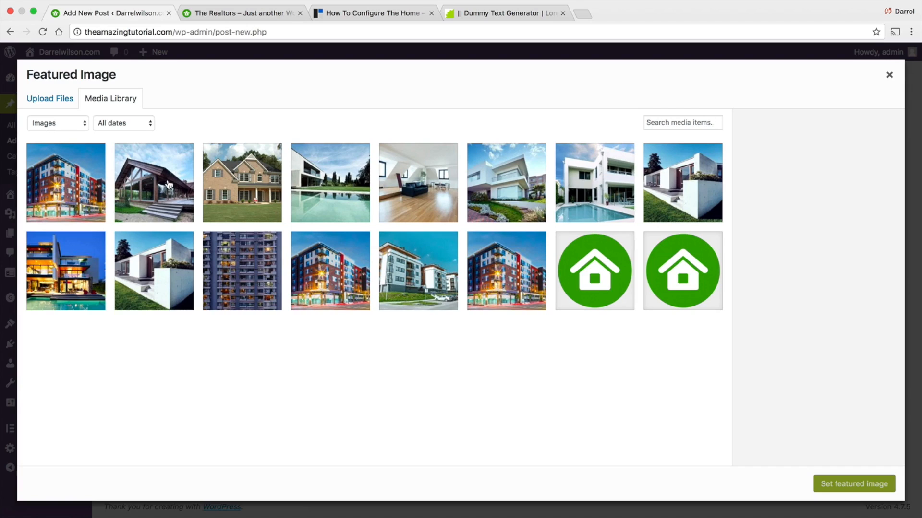
{"action": "left_click", "coordinate": [70, 264]}
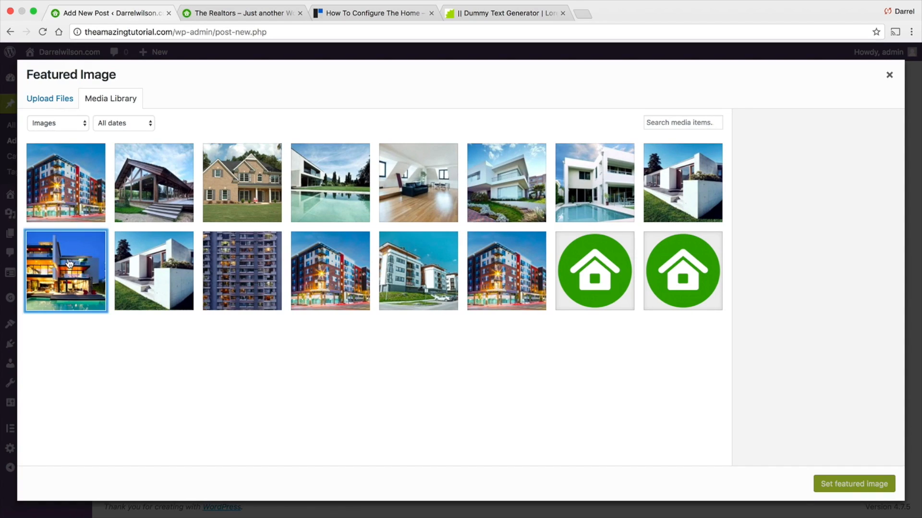
{"action": "left_click", "coordinate": [128, 264]}
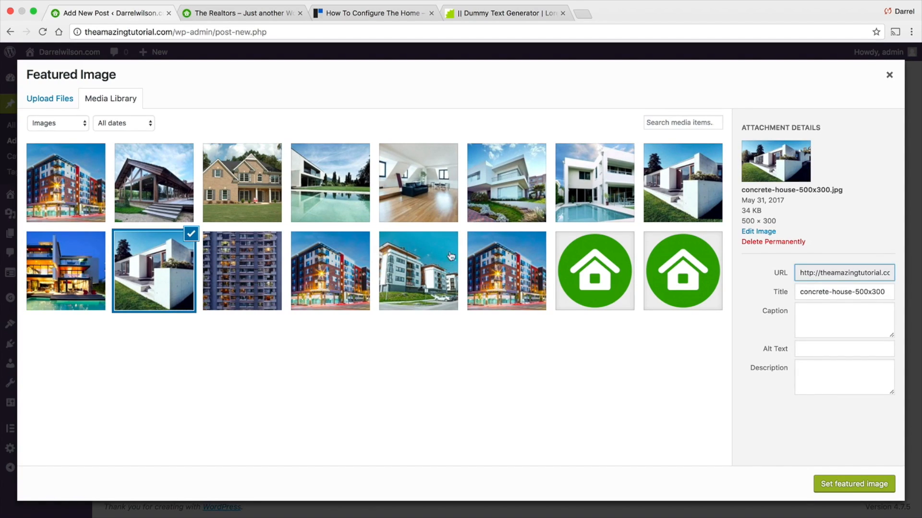
{"action": "left_click", "coordinate": [577, 195]}
{"action": "left_click", "coordinate": [876, 484]}
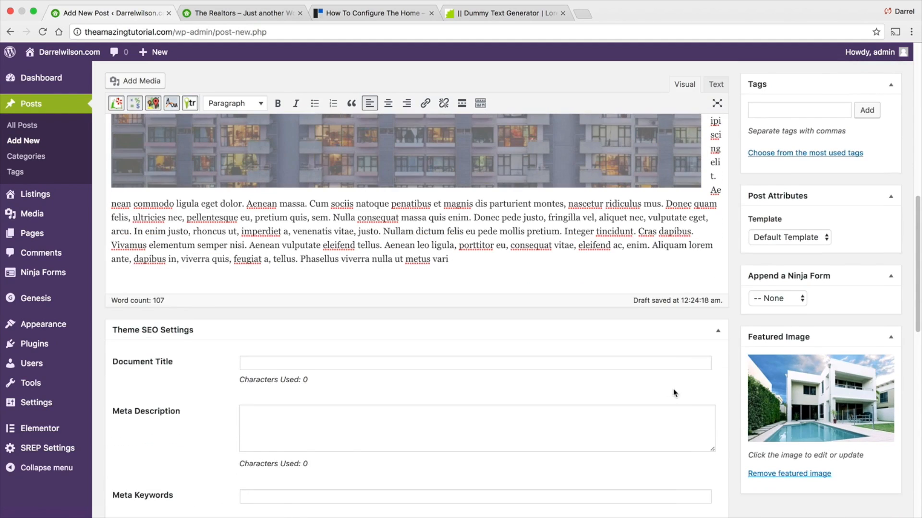
- Choose the content-sidebar layout for the post in the Layout Settings
{"action": "scroll", "coordinate": [673, 390], "scroll_direction": "down", "scroll_amount": 3}
{"action": "scroll", "coordinate": [543, 363], "scroll_direction": "down", "scroll_amount": 10}
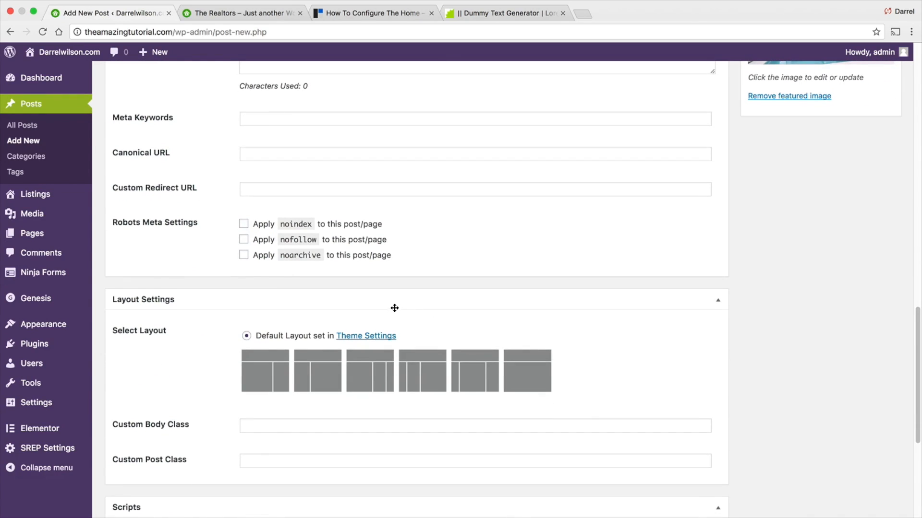
{"action": "scroll", "coordinate": [394, 307], "scroll_direction": "down", "scroll_amount": 2}
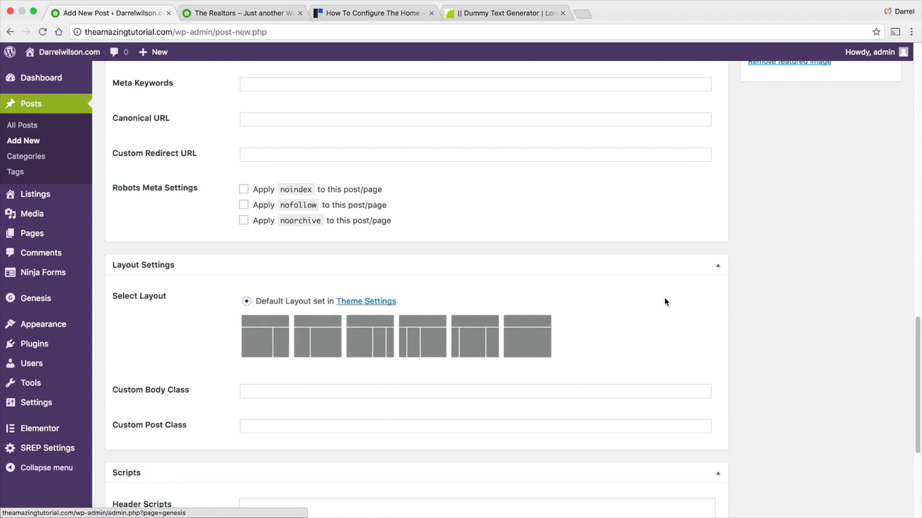
{"action": "left_click", "coordinate": [546, 347]}
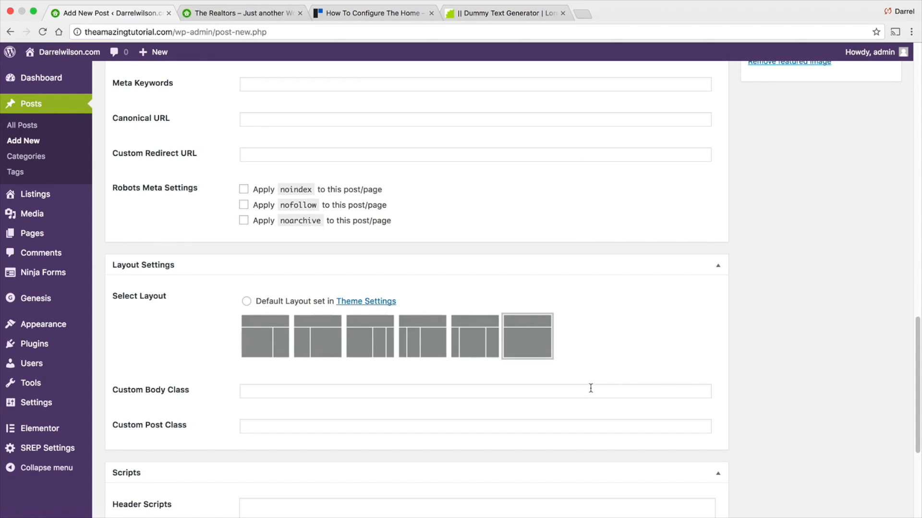
{"action": "left_click", "coordinate": [280, 335]}
{"action": "left_click", "coordinate": [372, 335]}
{"action": "left_click", "coordinate": [422, 334]}
{"action": "left_click", "coordinate": [545, 334]}
{"action": "left_click", "coordinate": [475, 335]}
{"action": "left_click", "coordinate": [264, 336]}
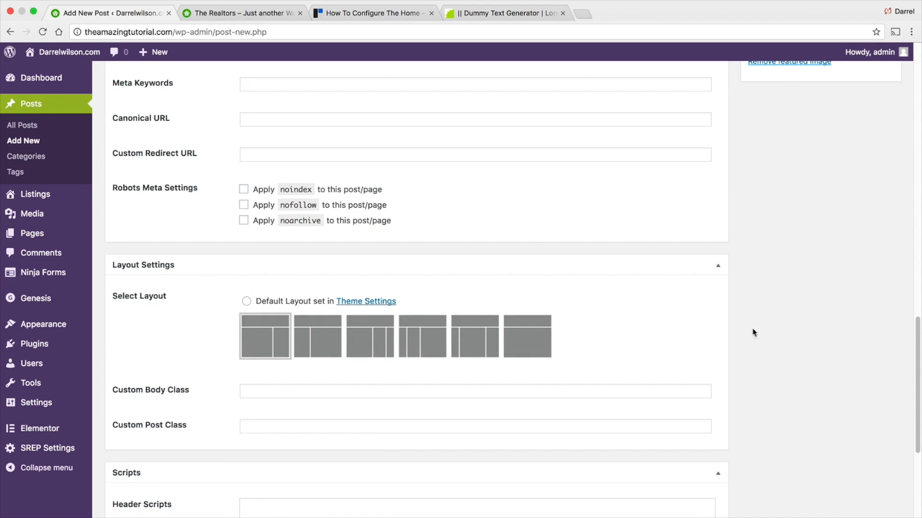
- Publish the post and open it on the live site
{"action": "scroll", "coordinate": [796, 336], "scroll_direction": "up", "scroll_amount": 15}
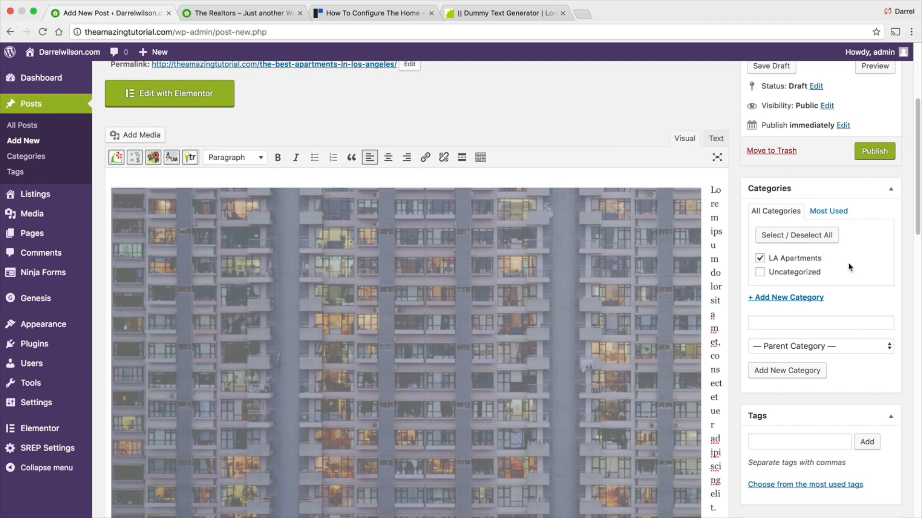
{"action": "left_click", "coordinate": [866, 158]}
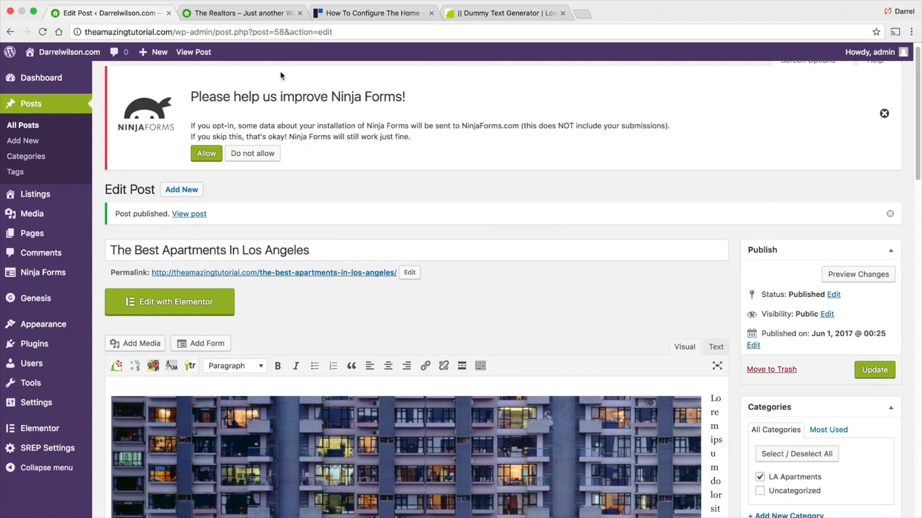
{"action": "left_click", "coordinate": [194, 52]}
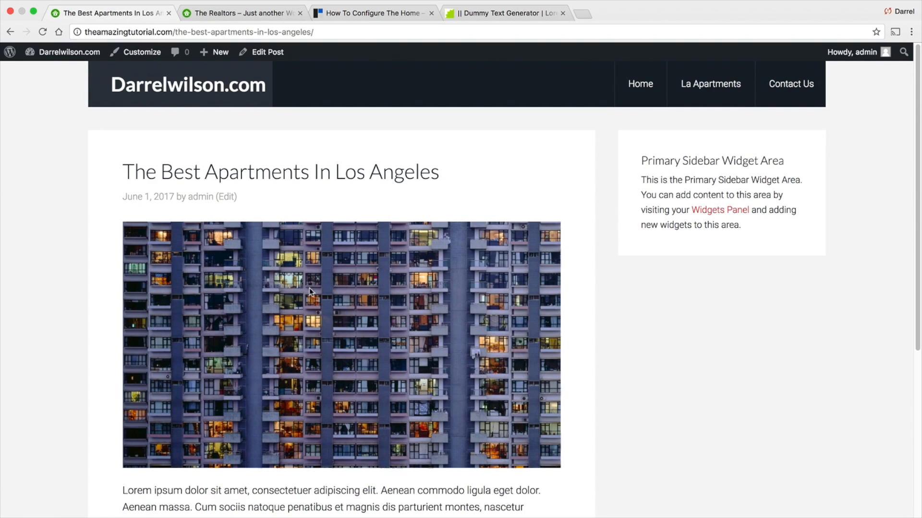
- Review the published post and the homepage's middle widget sections
{"action": "scroll", "coordinate": [310, 290], "scroll_direction": "down", "scroll_amount": 5}
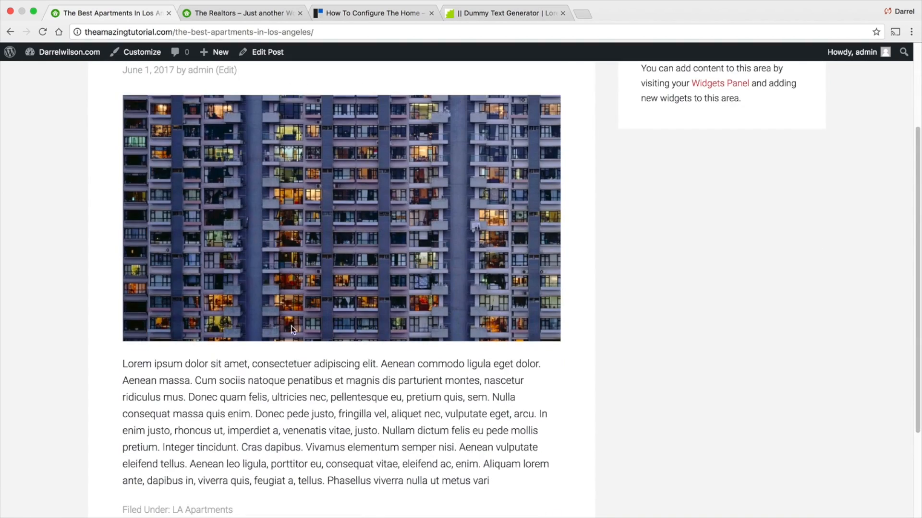
{"action": "left_click_drag", "start_coordinate": [219, 380], "coordinate": [304, 447]}
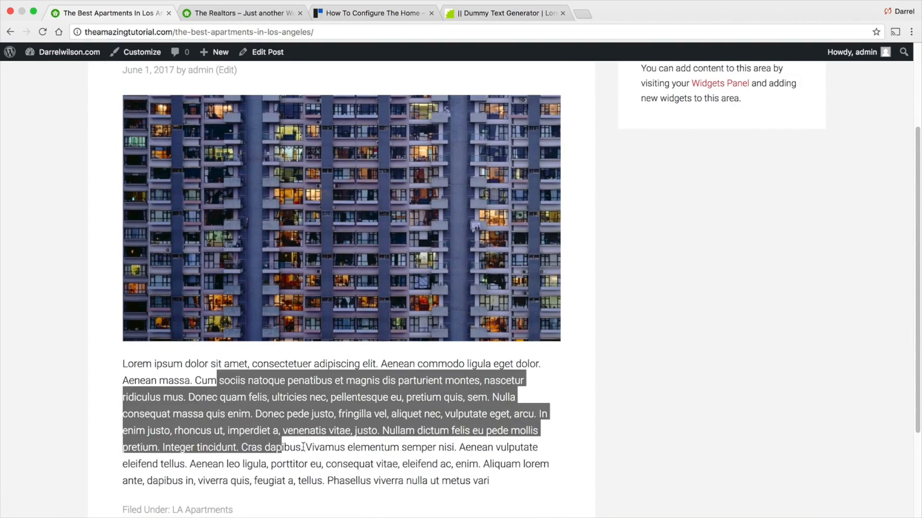
{"action": "scroll", "coordinate": [312, 422], "scroll_direction": "down", "scroll_amount": 5}
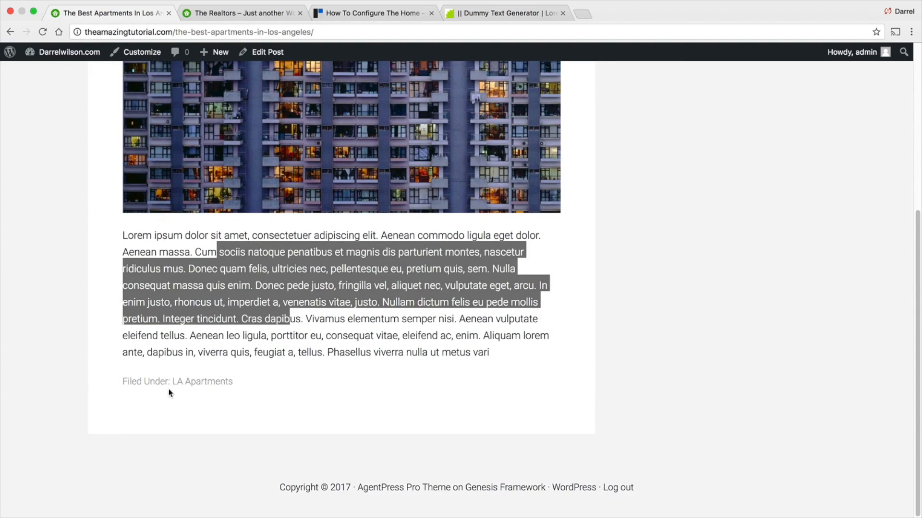
{"action": "scroll", "coordinate": [264, 355], "scroll_direction": "up", "scroll_amount": 10}
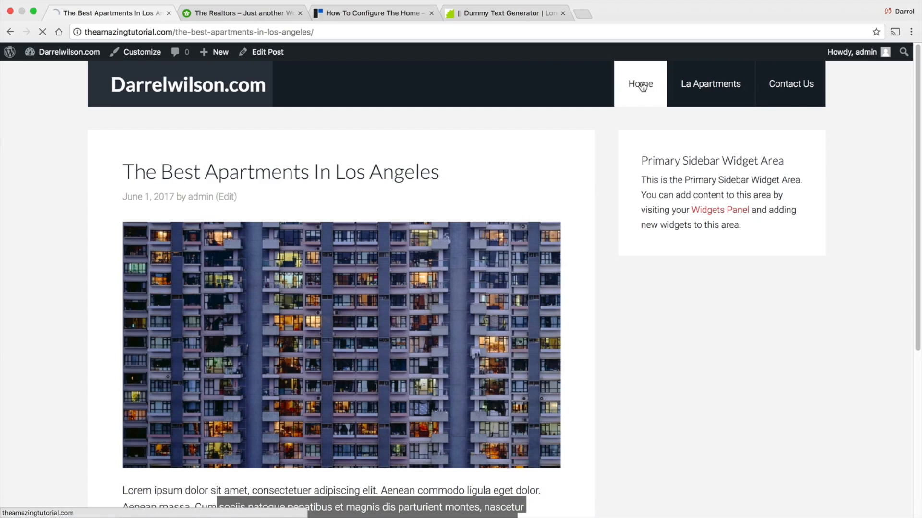
{"action": "scroll", "coordinate": [543, 255], "scroll_direction": "down", "scroll_amount": 5}
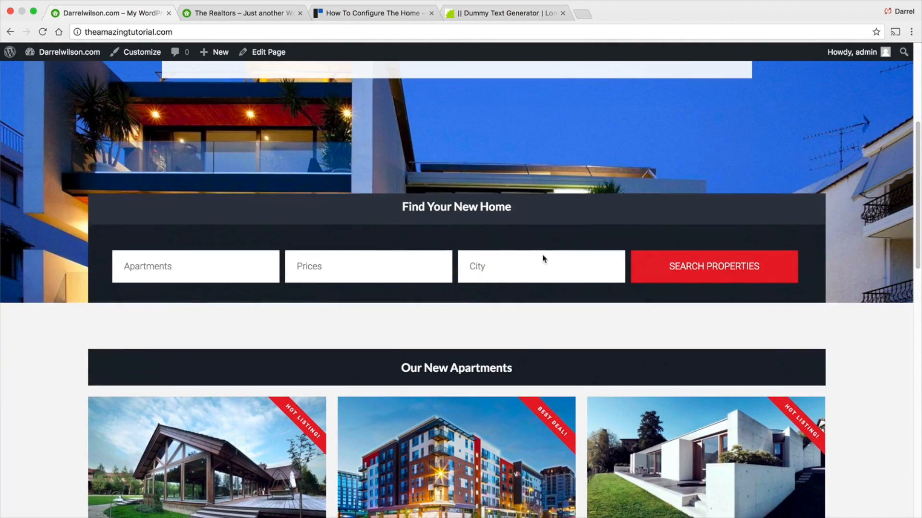
{"action": "scroll", "coordinate": [543, 259], "scroll_direction": "down", "scroll_amount": 12}
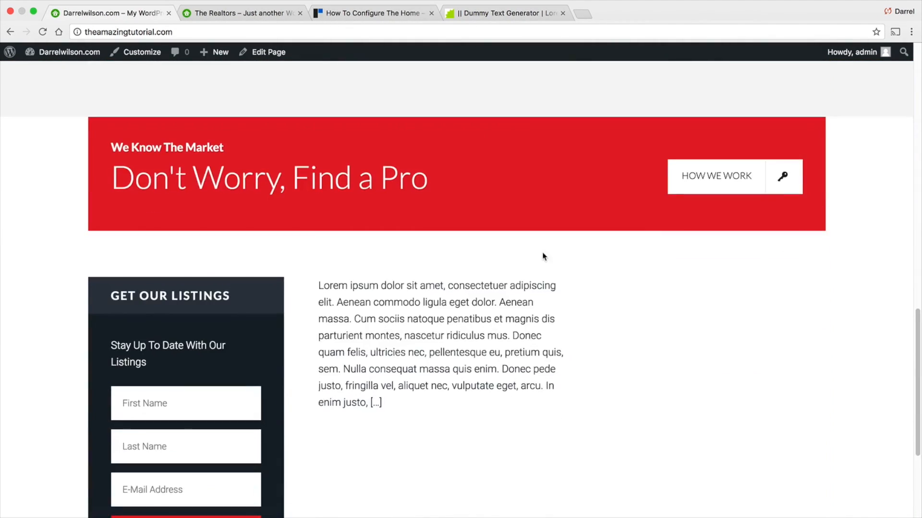
{"action": "scroll", "coordinate": [544, 257], "scroll_direction": "down", "scroll_amount": 1}
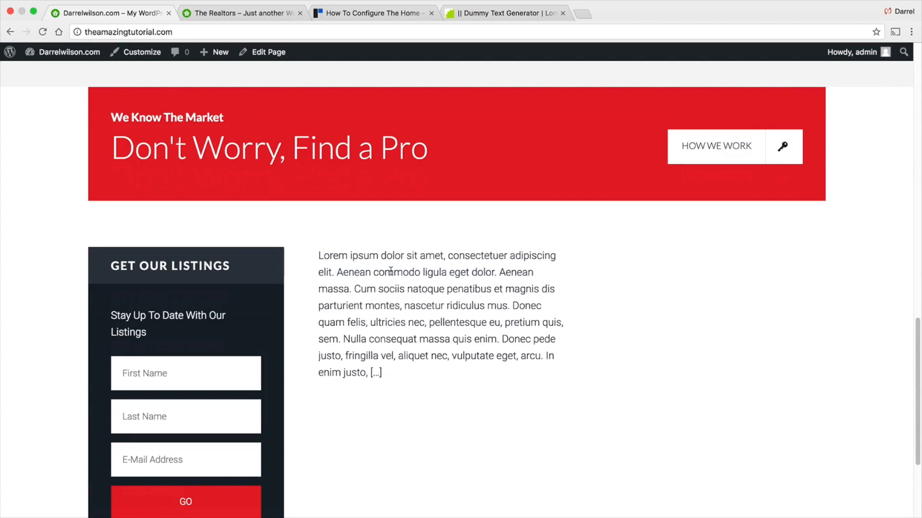
- In the Customizer, enable Show Featured Image for the Genesis - Featured Posts widget in Home - Middle 3
{"action": "left_click", "coordinate": [134, 53]}
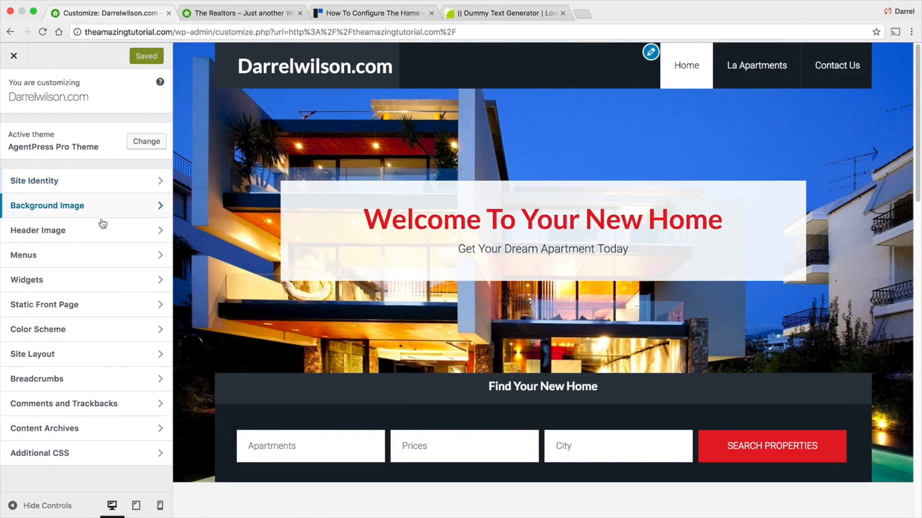
{"action": "left_click", "coordinate": [88, 275]}
{"action": "scroll", "coordinate": [255, 342], "scroll_direction": "down", "scroll_amount": 6}
{"action": "scroll", "coordinate": [255, 343], "scroll_direction": "down", "scroll_amount": 8}
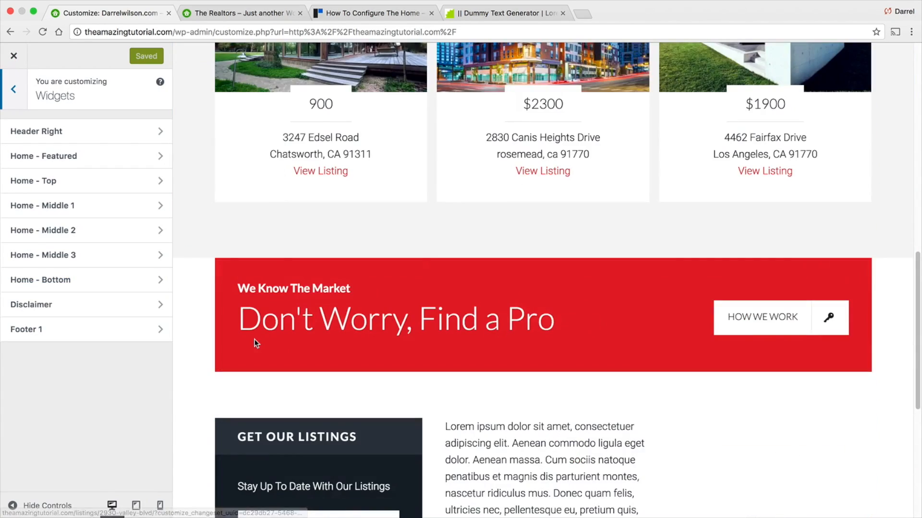
{"action": "scroll", "coordinate": [338, 407], "scroll_direction": "down", "scroll_amount": 2}
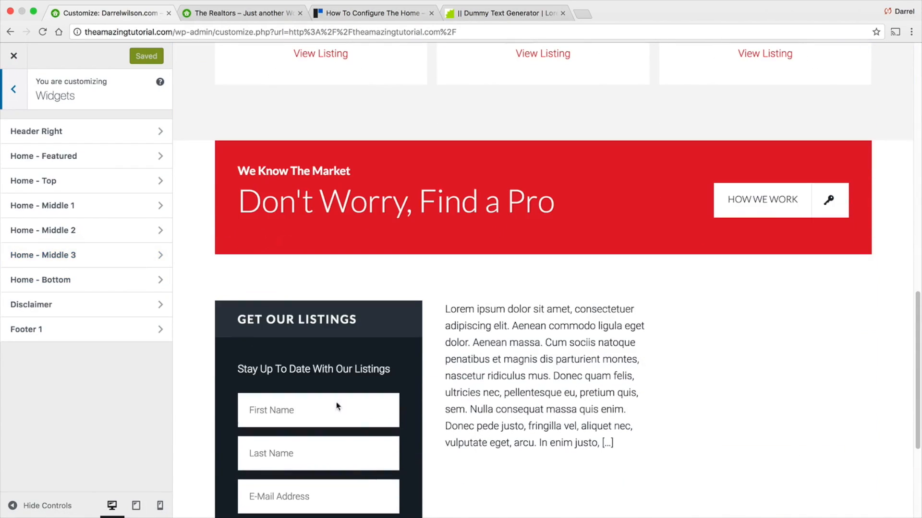
{"action": "left_click", "coordinate": [62, 256]}
{"action": "left_click", "coordinate": [151, 177]}
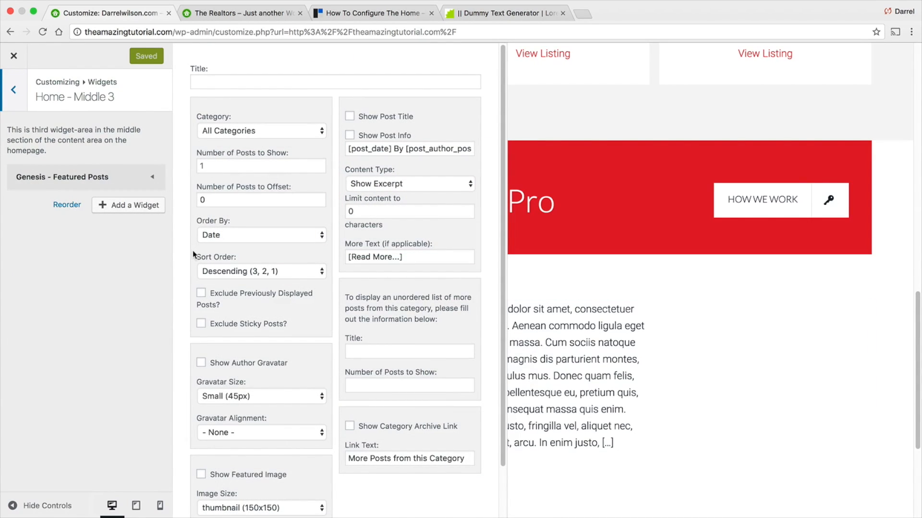
{"action": "left_click", "coordinate": [201, 476]}
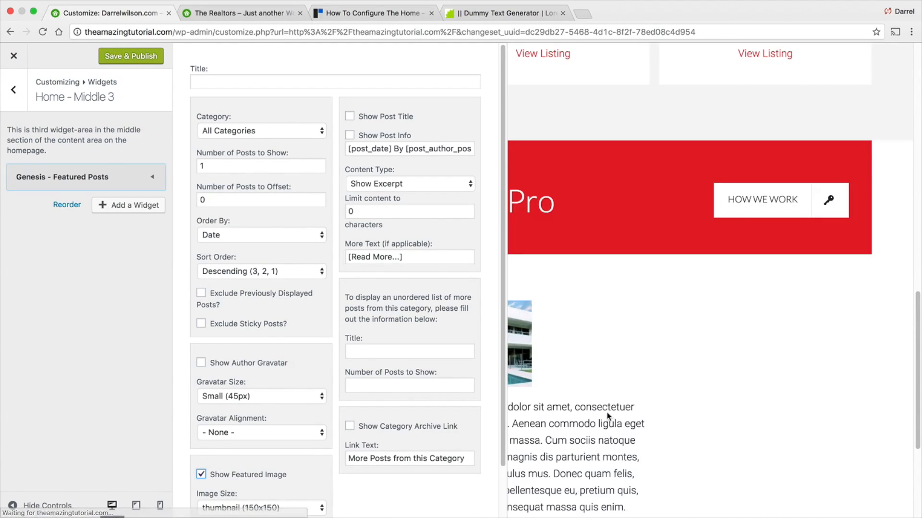
- Set the widget's featured image size to medium (300x300)
{"action": "scroll", "coordinate": [607, 417], "scroll_direction": "down", "scroll_amount": 2}
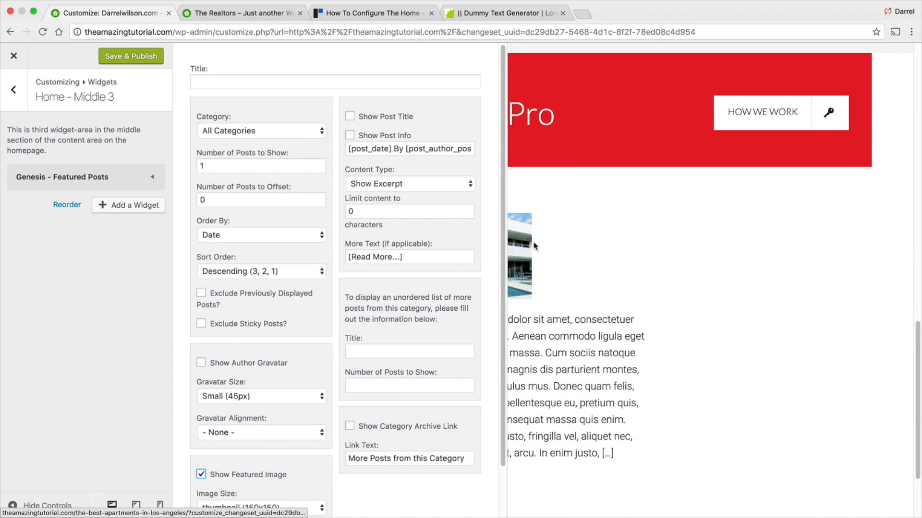
{"action": "scroll", "coordinate": [246, 447], "scroll_direction": "down", "scroll_amount": 3}
{"action": "left_click", "coordinate": [247, 444]}
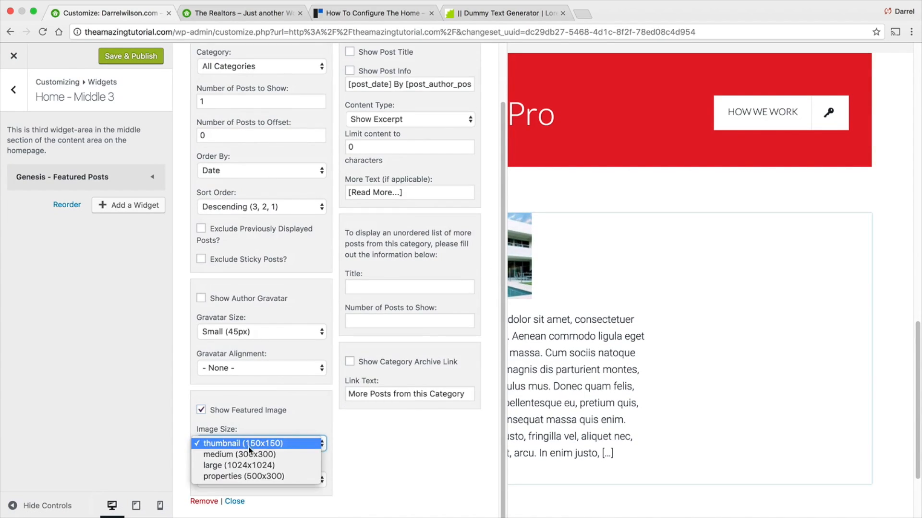
{"action": "left_click", "coordinate": [256, 455]}
{"action": "left_click", "coordinate": [255, 444]}
{"action": "key", "text": "Return"}
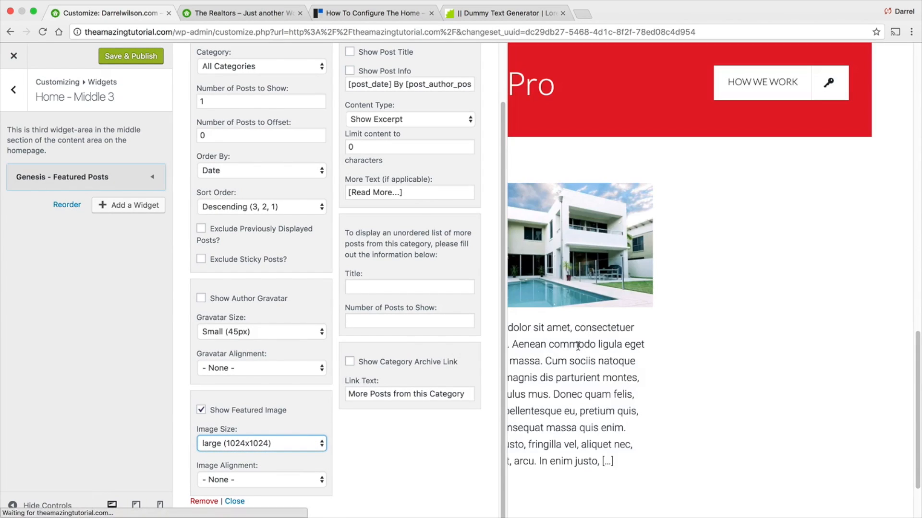
{"action": "left_click", "coordinate": [296, 444]}
{"action": "left_click", "coordinate": [296, 435]}
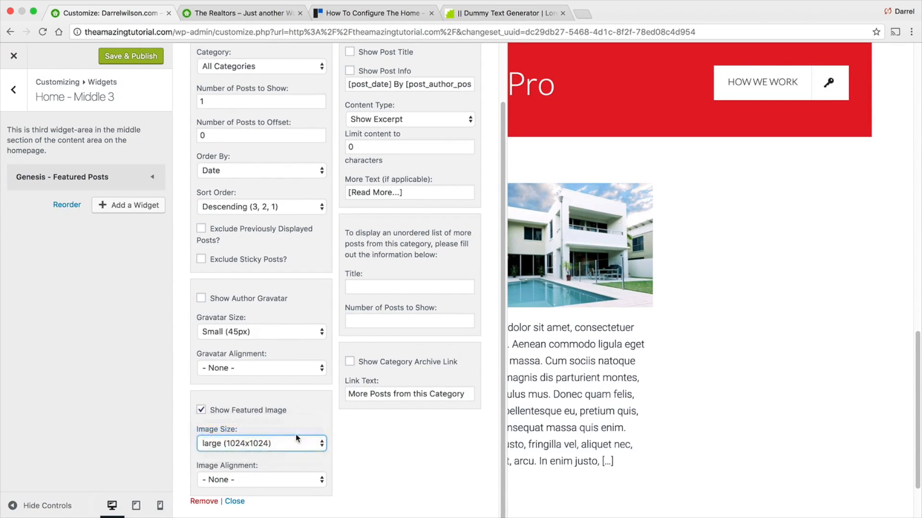
{"action": "scroll", "coordinate": [335, 407], "scroll_direction": "up", "scroll_amount": 1}
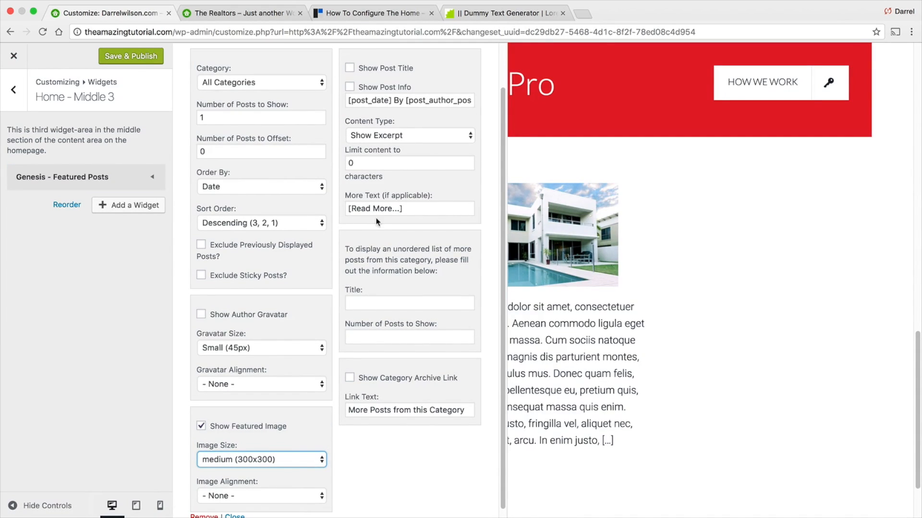
- Enable Show Post Title for the featured posts widget, then save and publish the Customizer changes and close it
{"action": "left_click", "coordinate": [349, 67]}
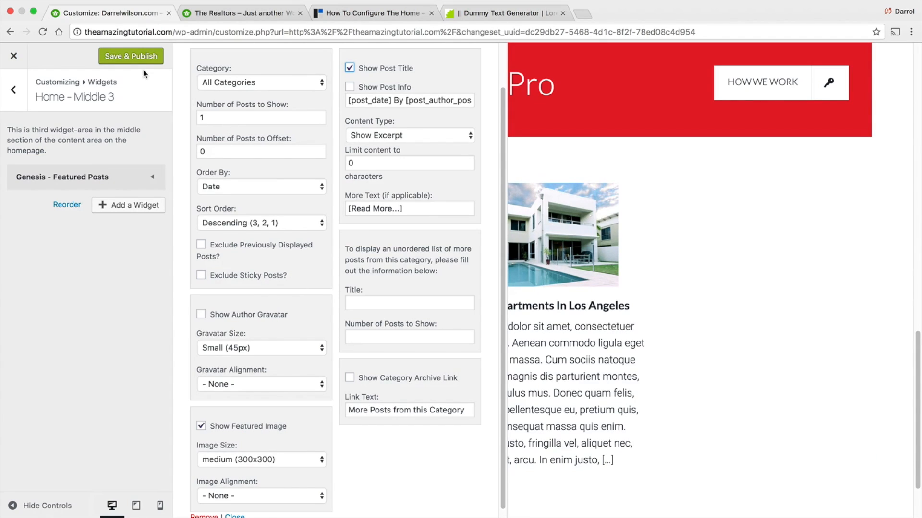
{"action": "left_click", "coordinate": [139, 56]}
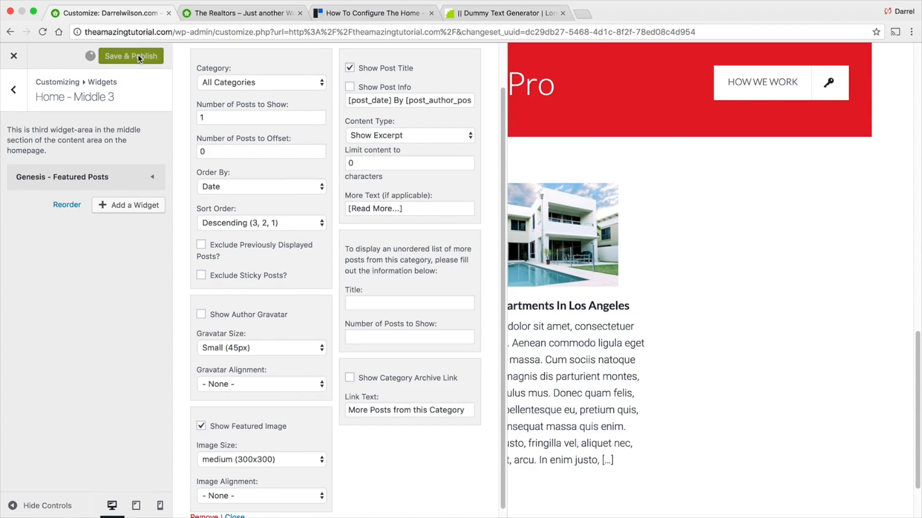
{"action": "left_click", "coordinate": [15, 56]}
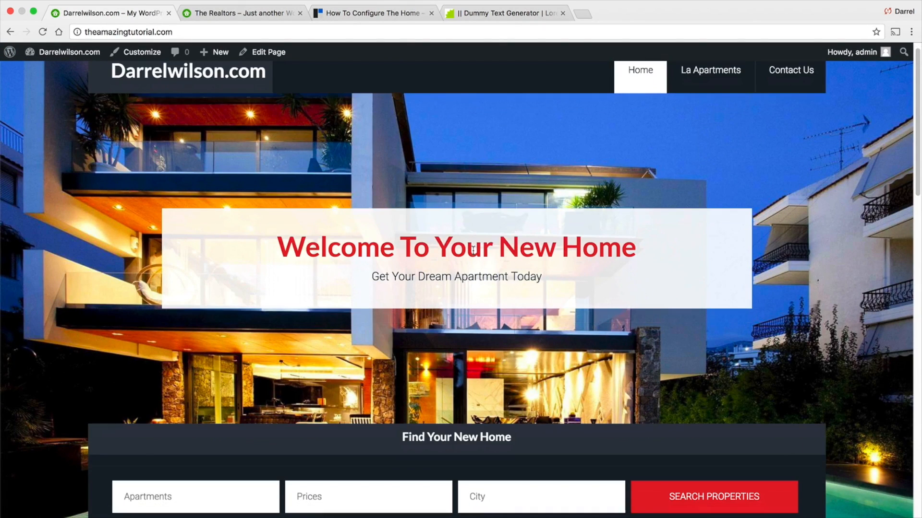
- Compare the homepage's middle section with the demo site's blog and four-column bottom section
{"action": "scroll", "coordinate": [472, 250], "scroll_direction": "down", "scroll_amount": 6}
{"action": "scroll", "coordinate": [472, 253], "scroll_direction": "down", "scroll_amount": 10}
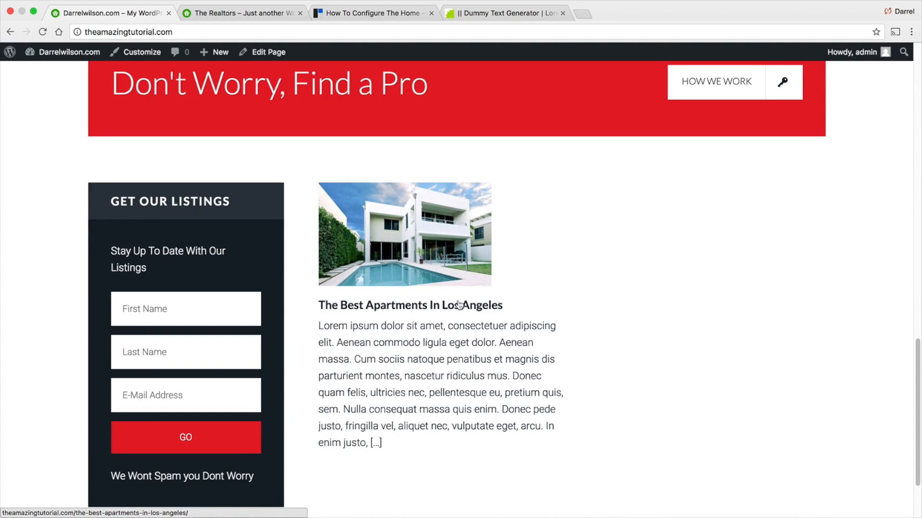
{"action": "scroll", "coordinate": [403, 346], "scroll_direction": "down", "scroll_amount": 1}
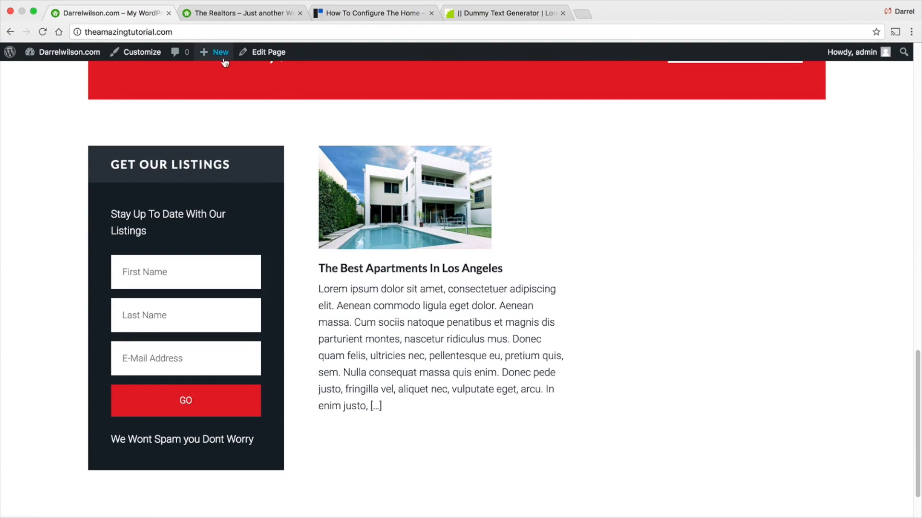
{"action": "mouse_move", "coordinate": [217, 54]}
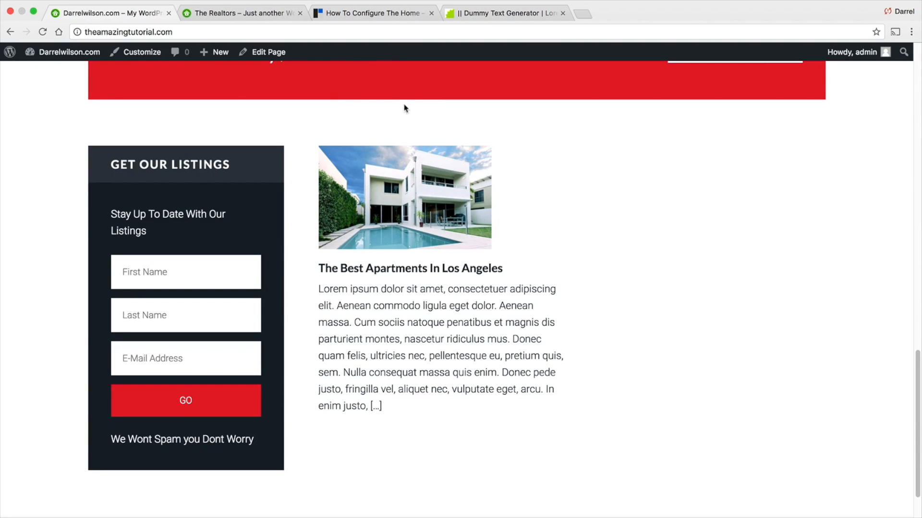
{"action": "left_click", "coordinate": [259, 13]}
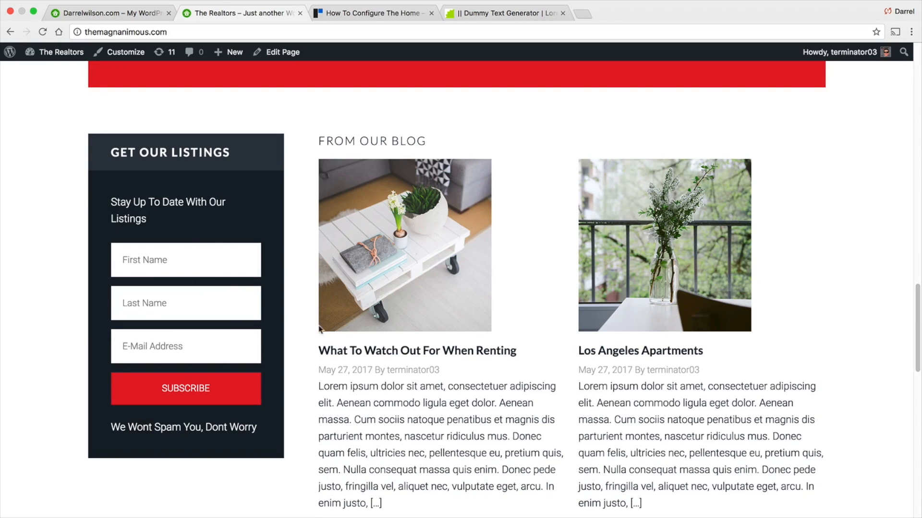
{"action": "scroll", "coordinate": [536, 295], "scroll_direction": "down", "scroll_amount": 8}
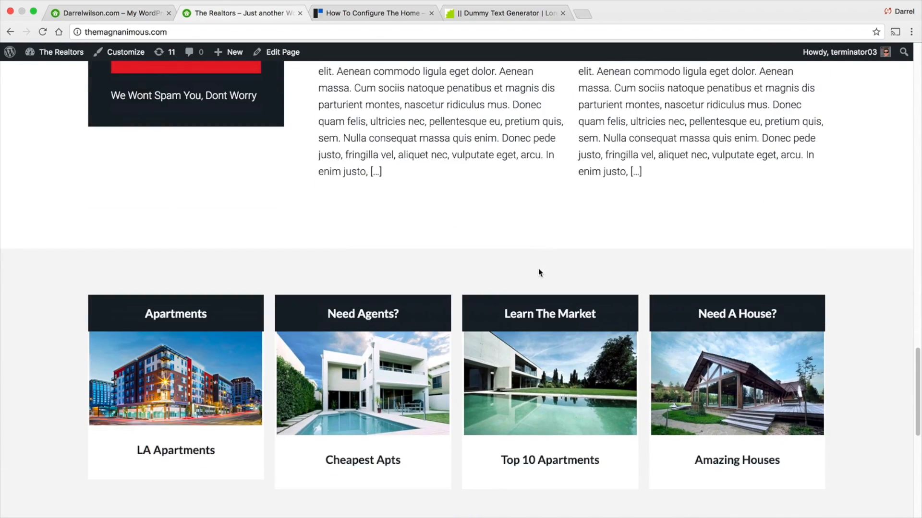
{"action": "scroll", "coordinate": [540, 268], "scroll_direction": "down", "scroll_amount": 1}
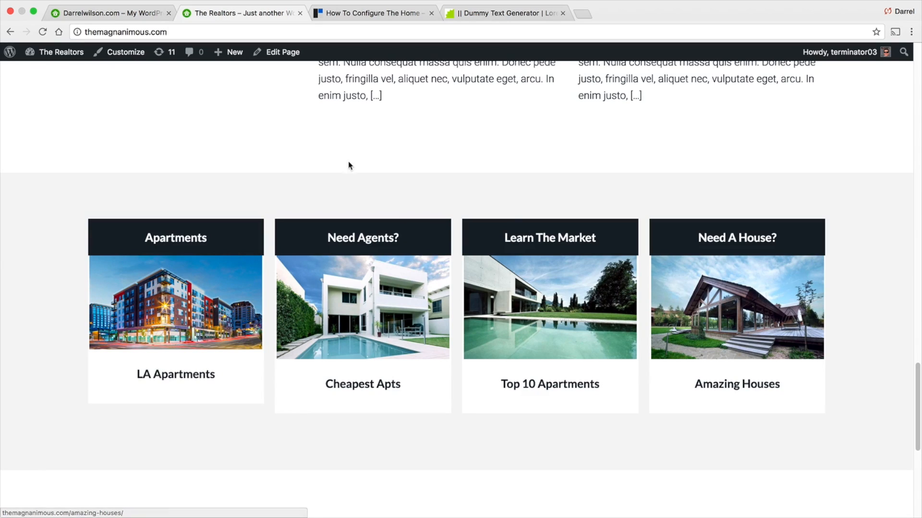
- In the Customizer, add a Genesis - Featured Page widget to the Home - Bottom widget area
{"action": "left_click", "coordinate": [132, 14]}
{"action": "left_click", "coordinate": [140, 52]}
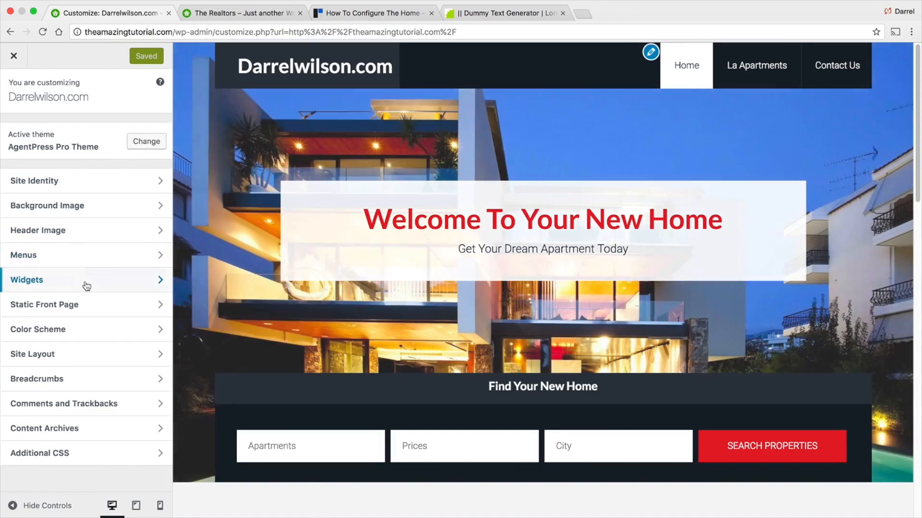
{"action": "left_click", "coordinate": [85, 282]}
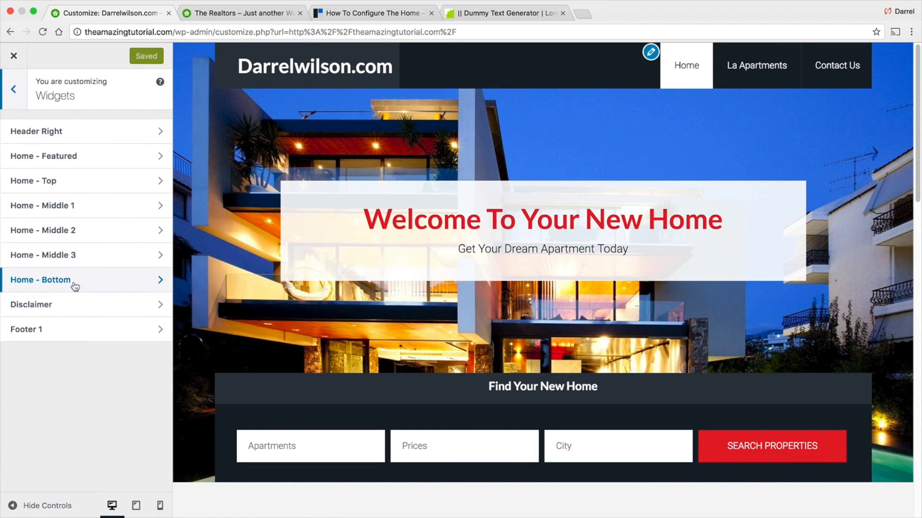
{"action": "left_click", "coordinate": [54, 286]}
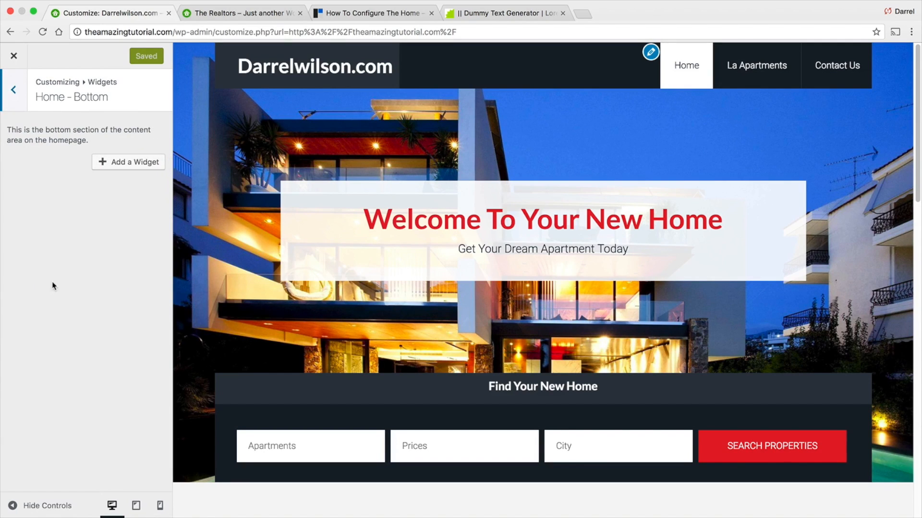
{"action": "left_click", "coordinate": [121, 163]}
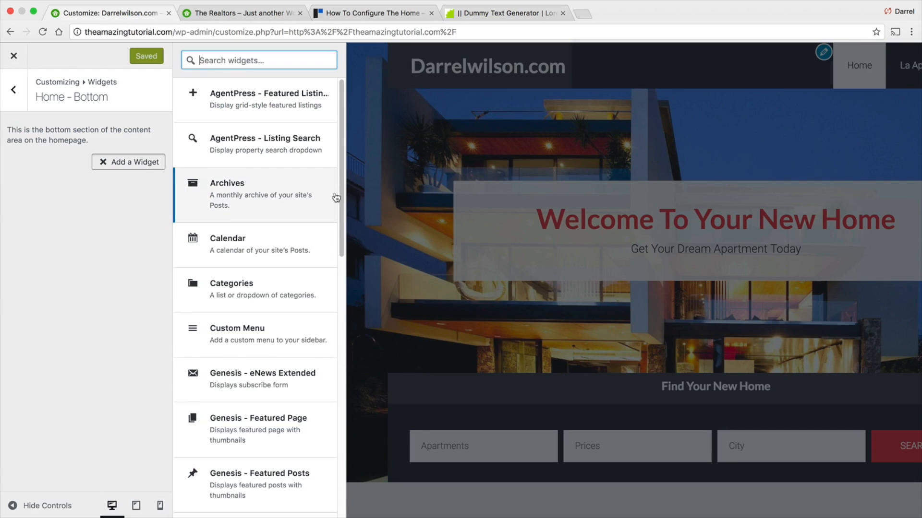
{"action": "left_click_drag", "start_coordinate": [341, 185], "coordinate": [340, 255]}
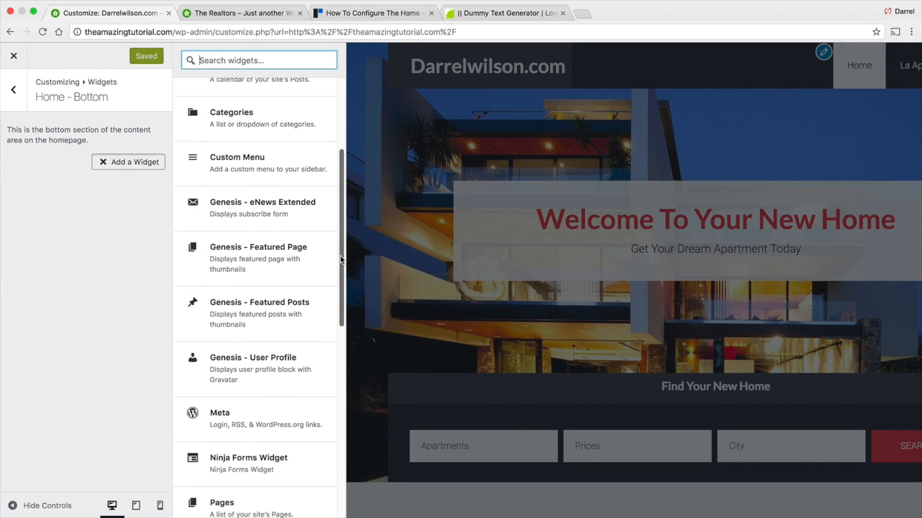
{"action": "left_click", "coordinate": [267, 257]}
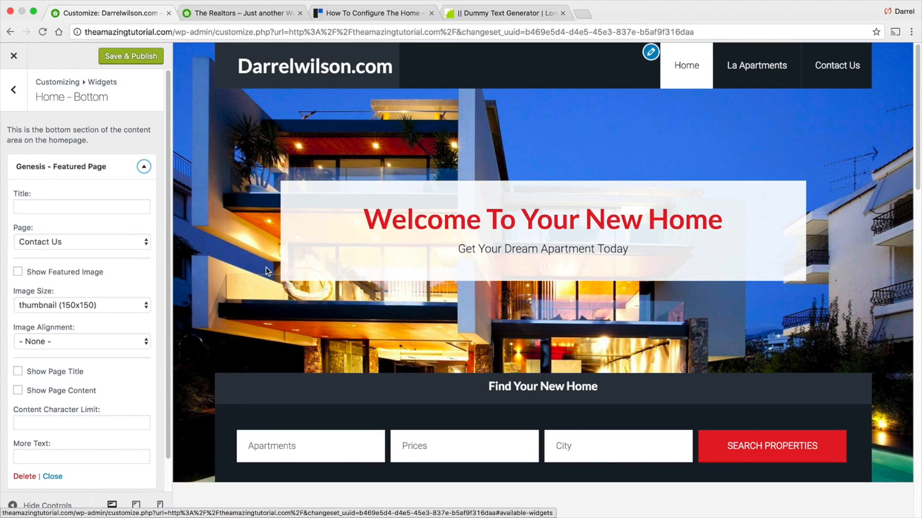
- Set the featured page widget's title to Best LA Apartments
{"action": "scroll", "coordinate": [268, 272], "scroll_direction": "down", "scroll_amount": 2}
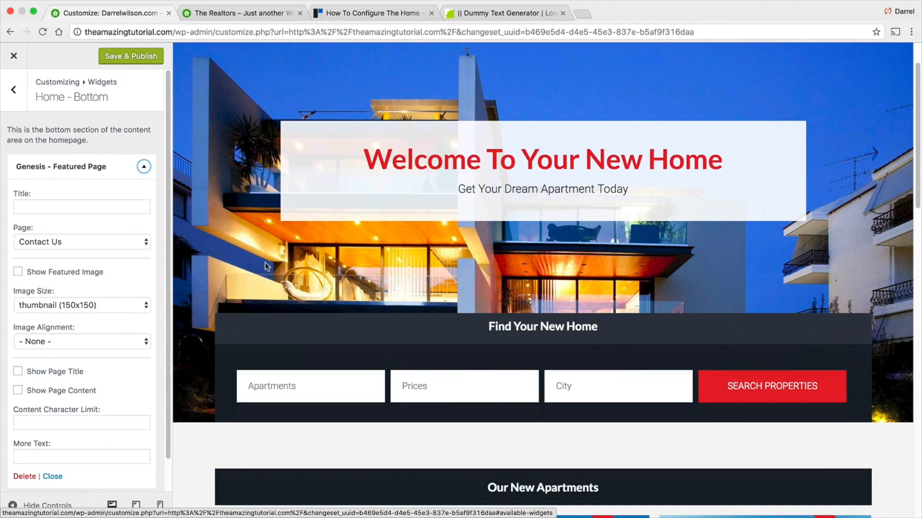
{"action": "scroll", "coordinate": [259, 274], "scroll_direction": "down", "scroll_amount": 1}
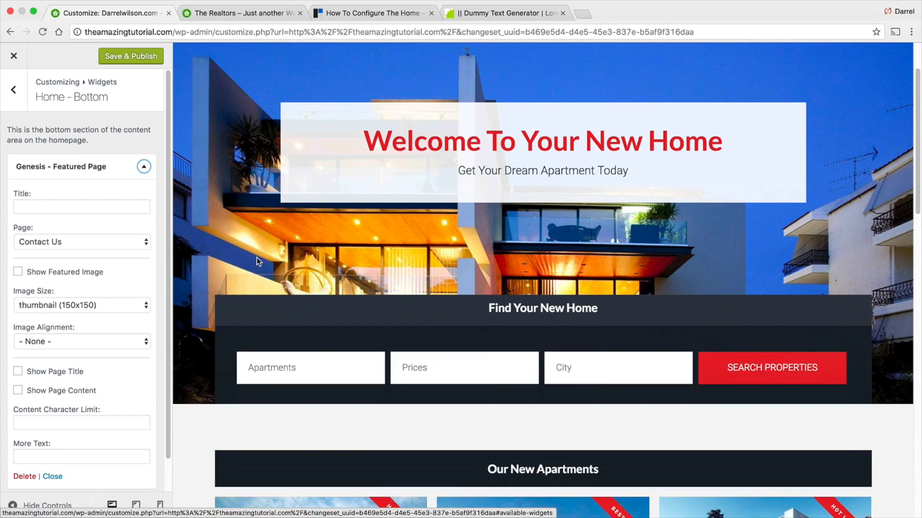
{"action": "left_click", "coordinate": [100, 212]}
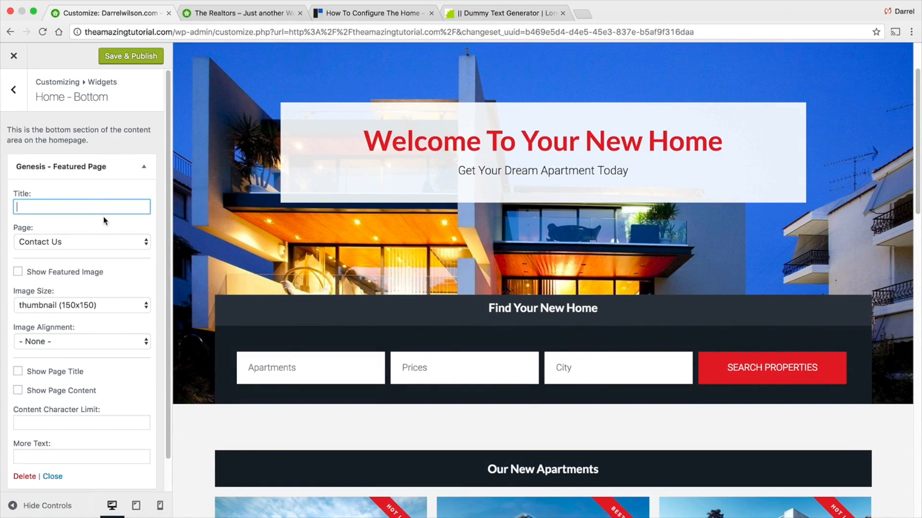
{"action": "type", "text": "LA Apartment"}
{"action": "key", "text": "BackSpace"}
{"action": "key", "text": "BackSpace"}
{"action": "key", "text": "BackSpace"}
{"action": "key", "text": "BackSpace"}
{"action": "key", "text": "BackSpace"}
{"action": "key", "text": "BackSpace"}
{"action": "key", "text": "BackSpace"}
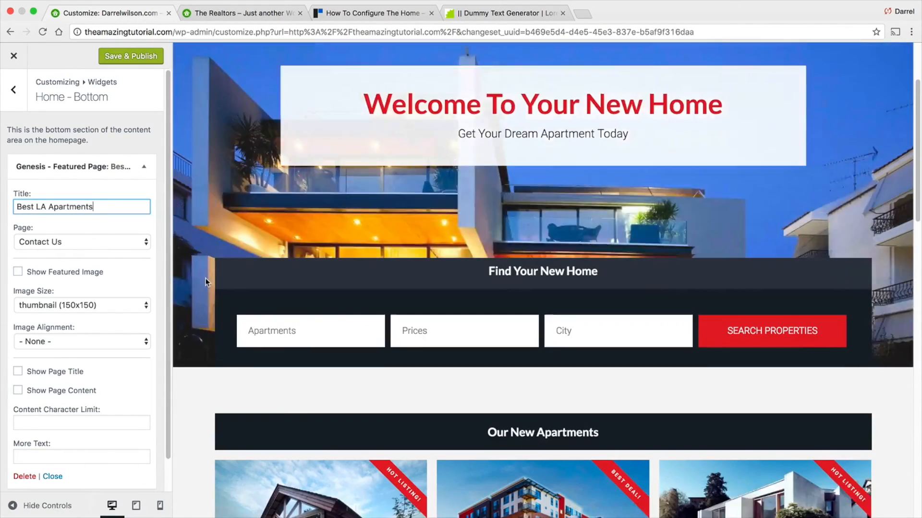
- Choose the La Apartments page for the widget and enable Show Featured Image
{"action": "scroll", "coordinate": [205, 278], "scroll_direction": "down", "scroll_amount": 10}
{"action": "left_click", "coordinate": [128, 241]}
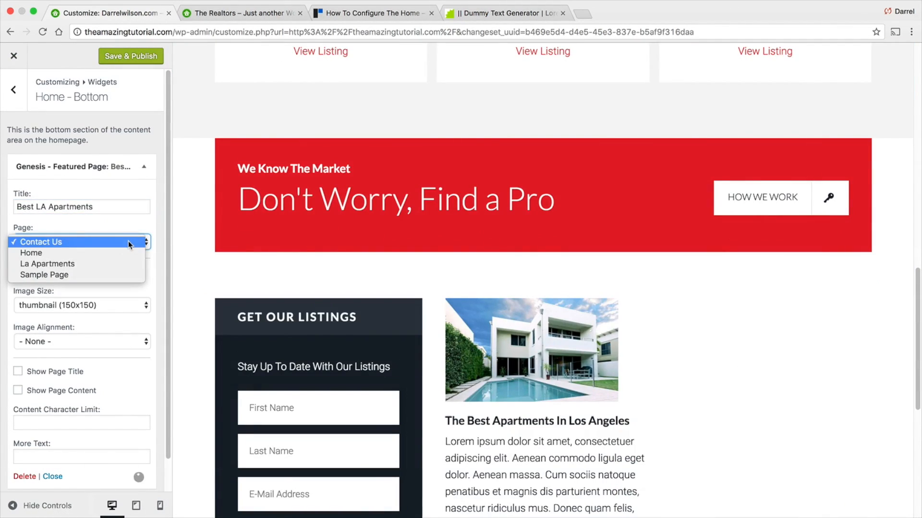
{"action": "left_click", "coordinate": [128, 266]}
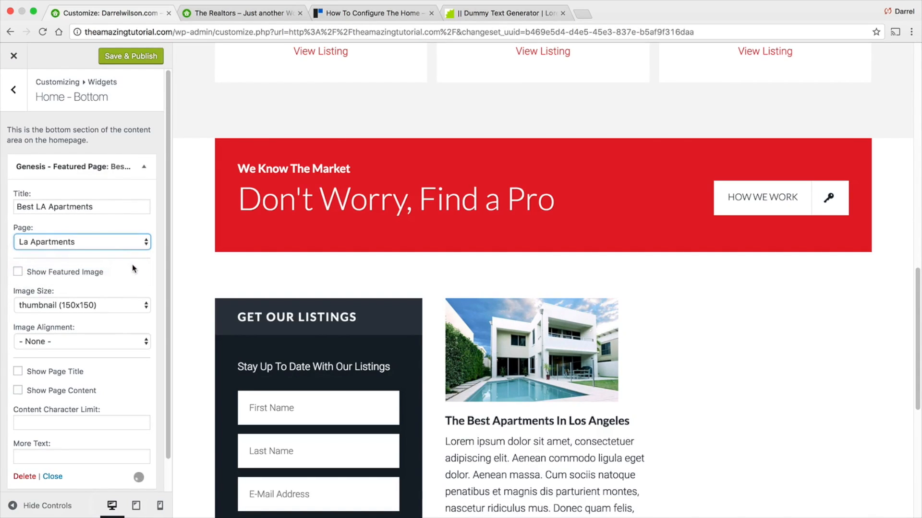
{"action": "left_click", "coordinate": [67, 277]}
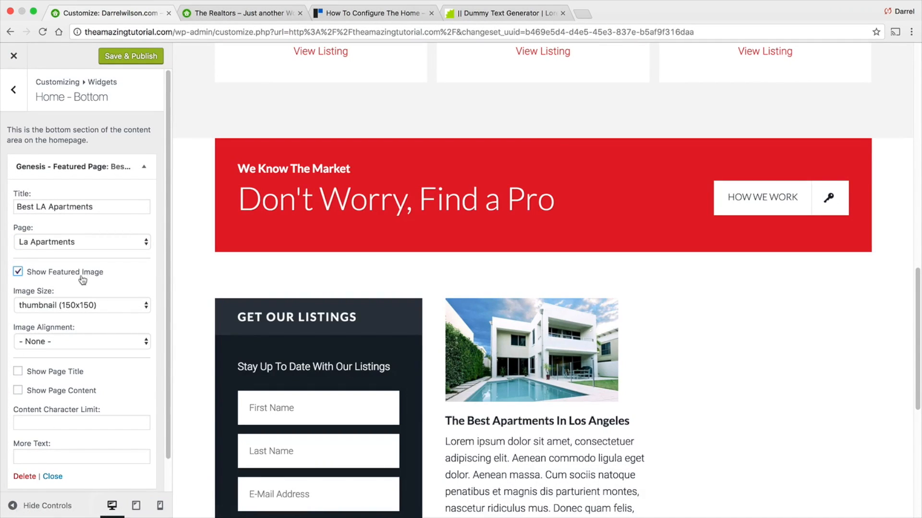
- Set the widget's image size to medium (300x300) and enable Show Page Title
{"action": "left_click", "coordinate": [105, 303]}
{"action": "left_click", "coordinate": [105, 315]}
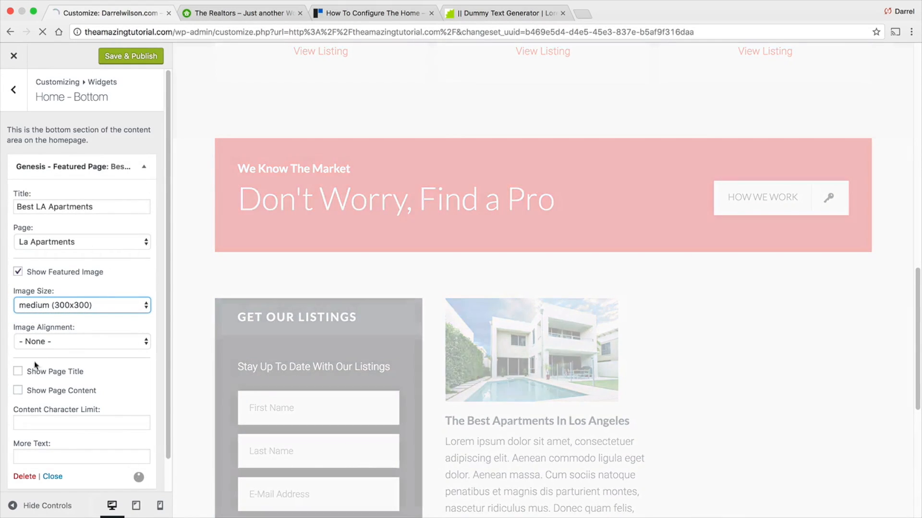
{"action": "left_click", "coordinate": [18, 373]}
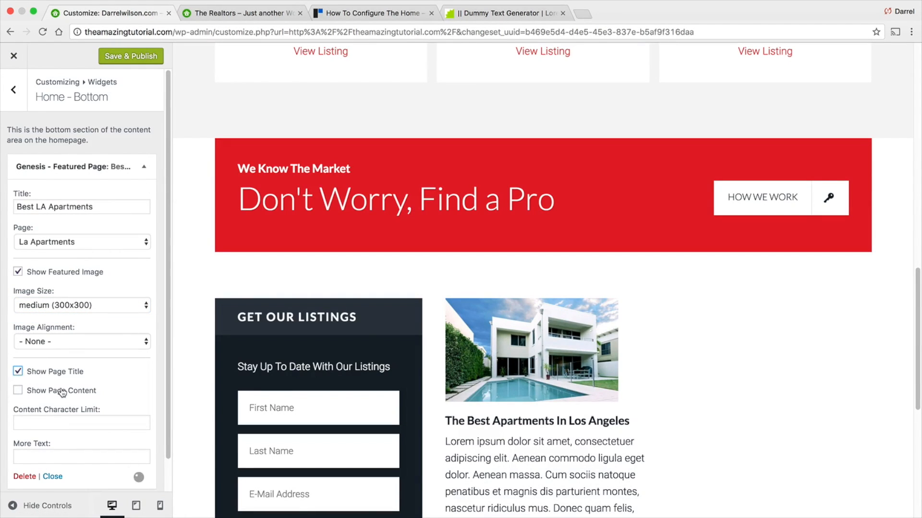
- Open the demo site's LA Apartments page from its bottom section to examine it
{"action": "left_click", "coordinate": [294, 14]}
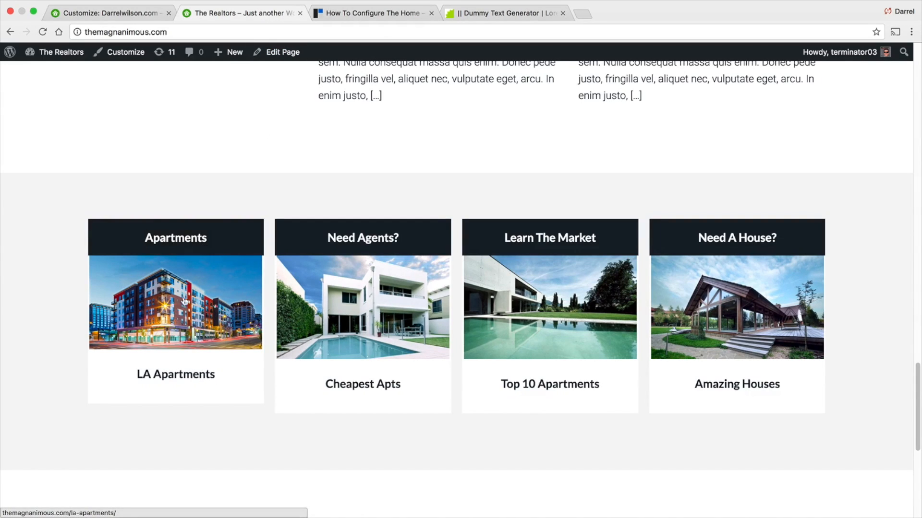
{"action": "left_click_drag", "start_coordinate": [222, 374], "coordinate": [126, 371]}
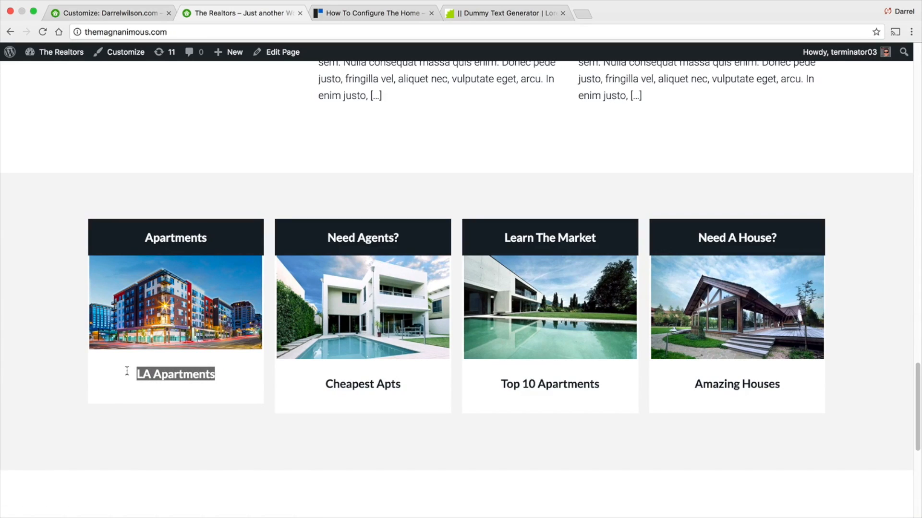
{"action": "left_click", "coordinate": [189, 309]}
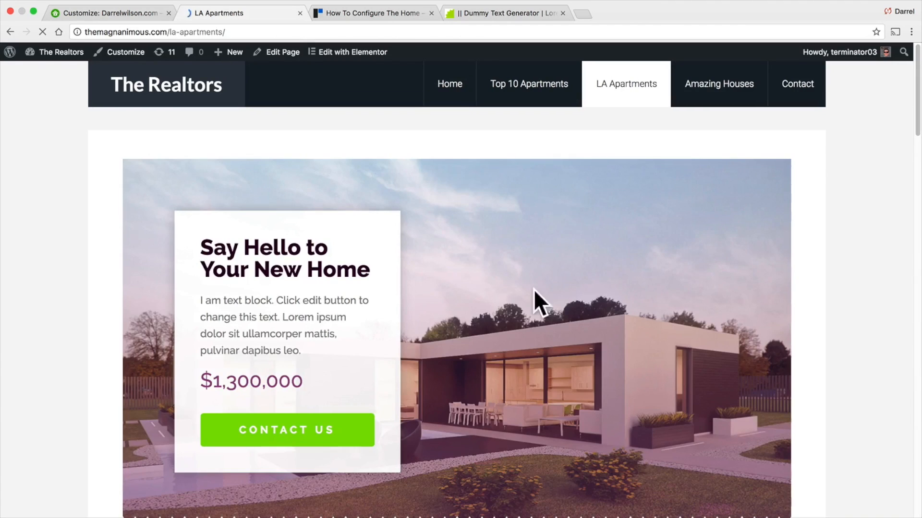
- Save and publish the Home - Bottom widget changes and close the Customizer
{"action": "left_click", "coordinate": [111, 15]}
{"action": "left_click", "coordinate": [124, 61]}
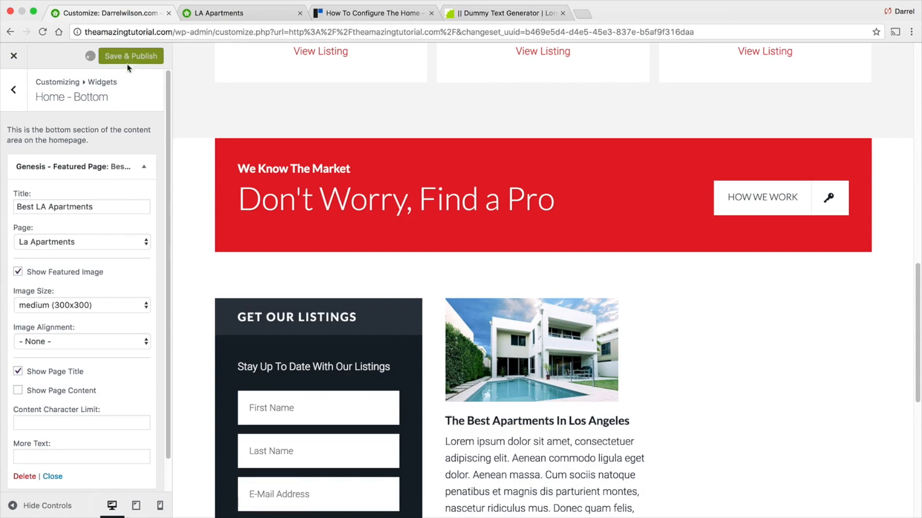
{"action": "left_click", "coordinate": [15, 63]}
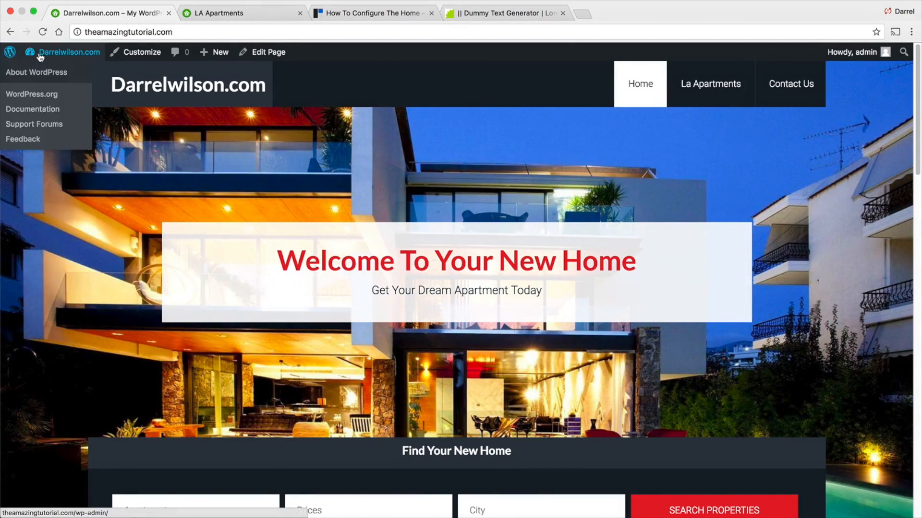
- Open the La Apartments page for editing from the dashboard's pages list
{"action": "mouse_move", "coordinate": [50, 56]}
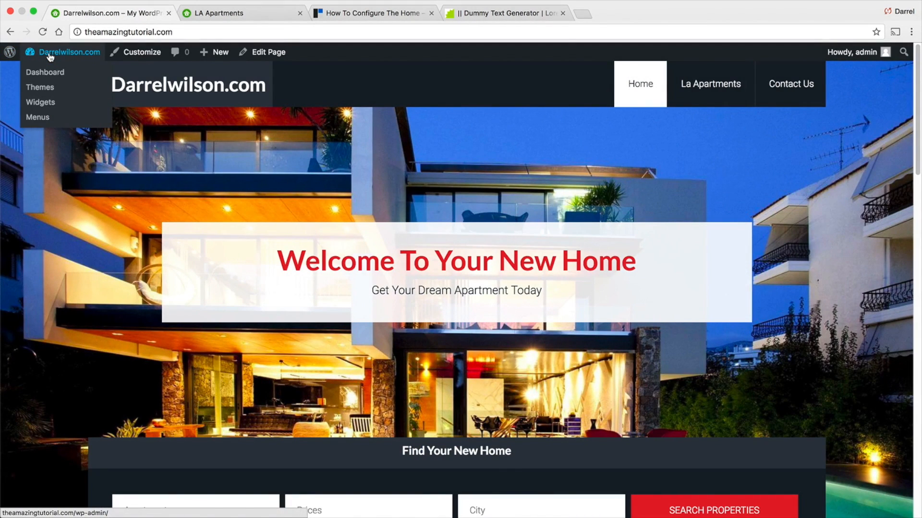
{"action": "left_click", "coordinate": [50, 77]}
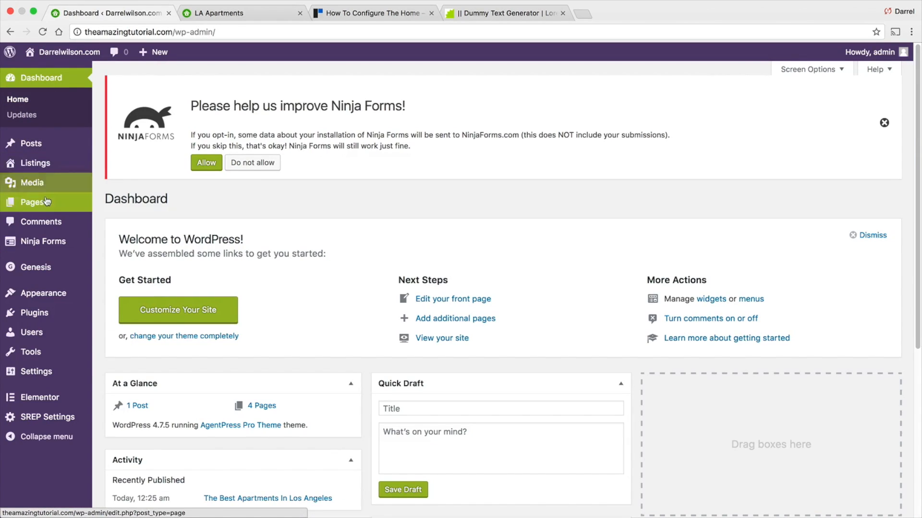
{"action": "mouse_move", "coordinate": [47, 202]}
{"action": "left_click", "coordinate": [148, 206]}
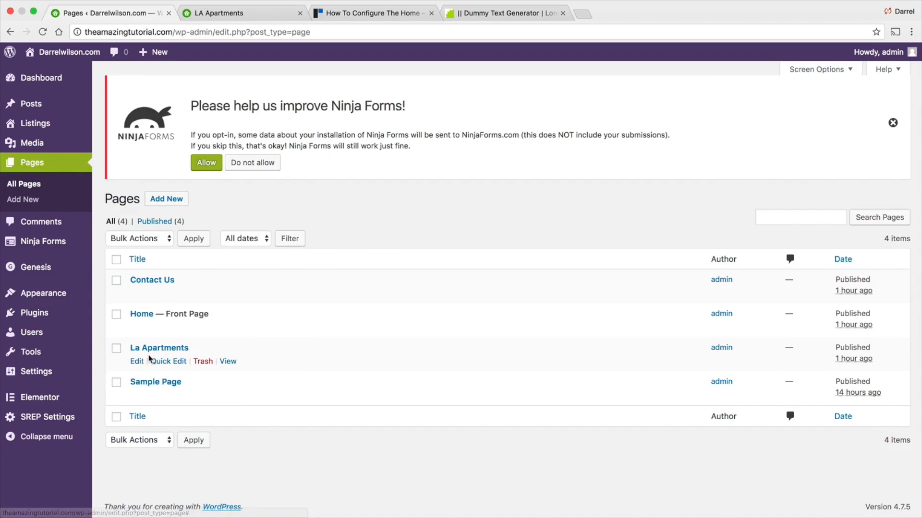
{"action": "left_click", "coordinate": [138, 360]}
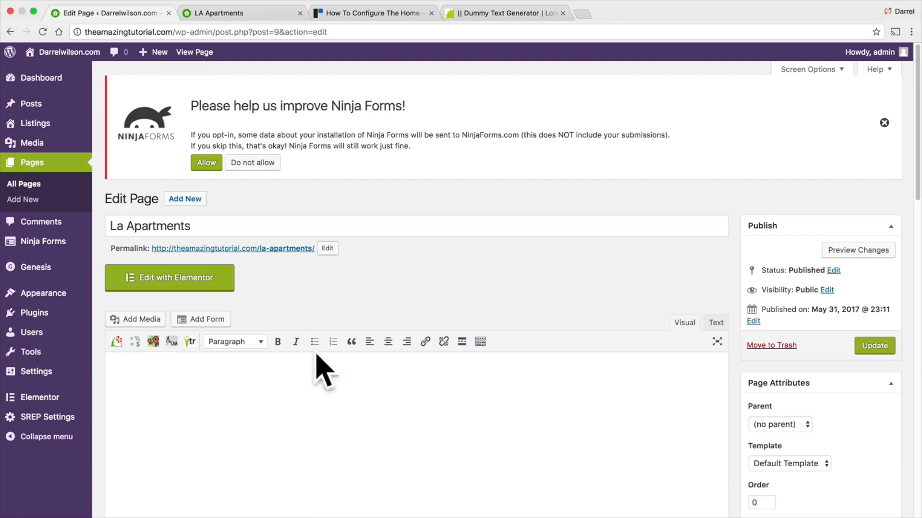
{"action": "scroll", "coordinate": [358, 367], "scroll_direction": "down", "scroll_amount": 2}
{"action": "scroll", "coordinate": [354, 336], "scroll_direction": "down", "scroll_amount": 1}
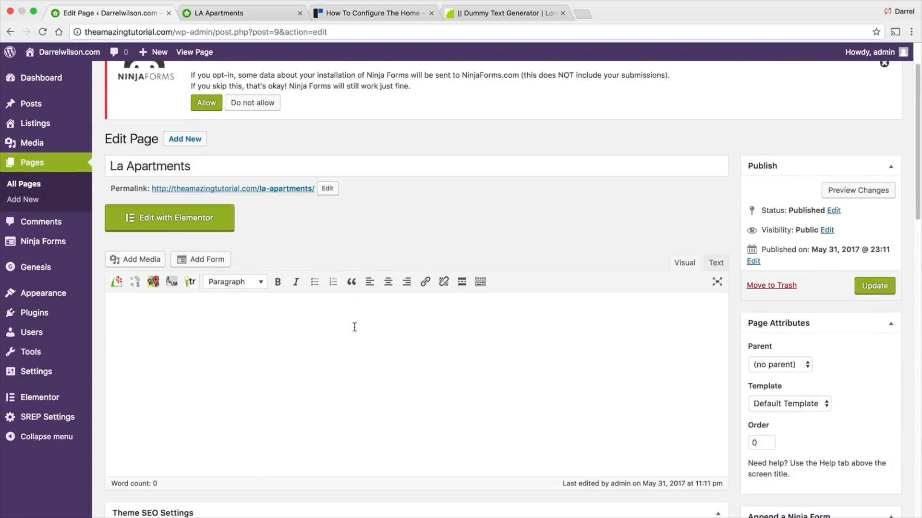
{"action": "scroll", "coordinate": [384, 343], "scroll_direction": "down", "scroll_amount": 3}
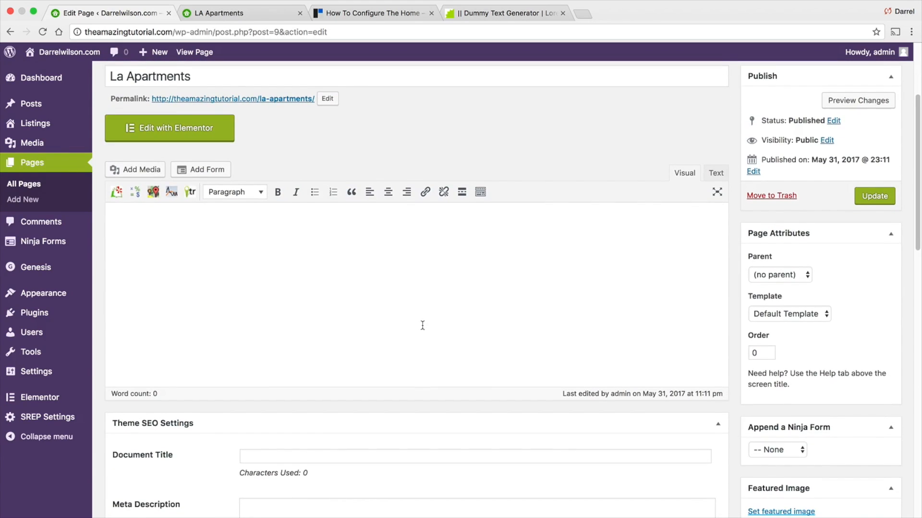
- Set the La Apartments page's featured image to house-backyard-500x300.jpg from the media library
{"action": "scroll", "coordinate": [422, 325], "scroll_direction": "down", "scroll_amount": 2}
{"action": "left_click", "coordinate": [787, 453]}
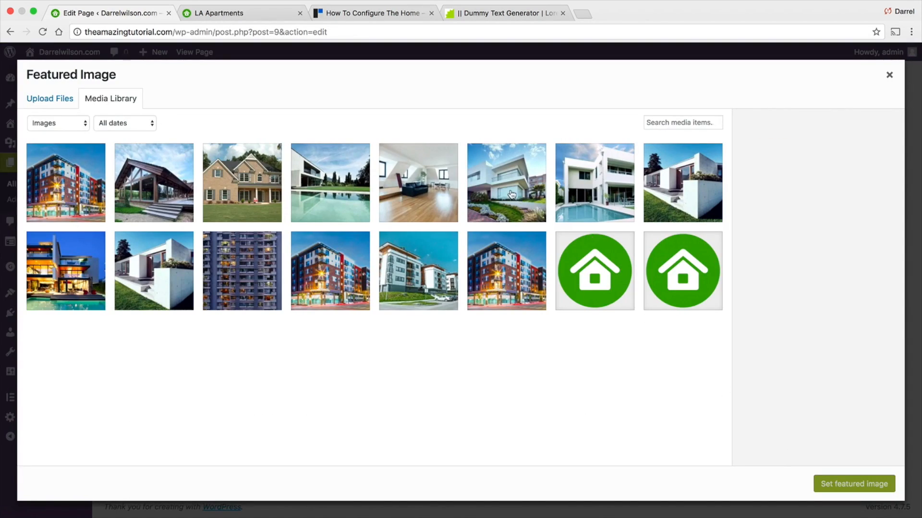
{"action": "left_click", "coordinate": [414, 183]}
{"action": "left_click", "coordinate": [480, 183]}
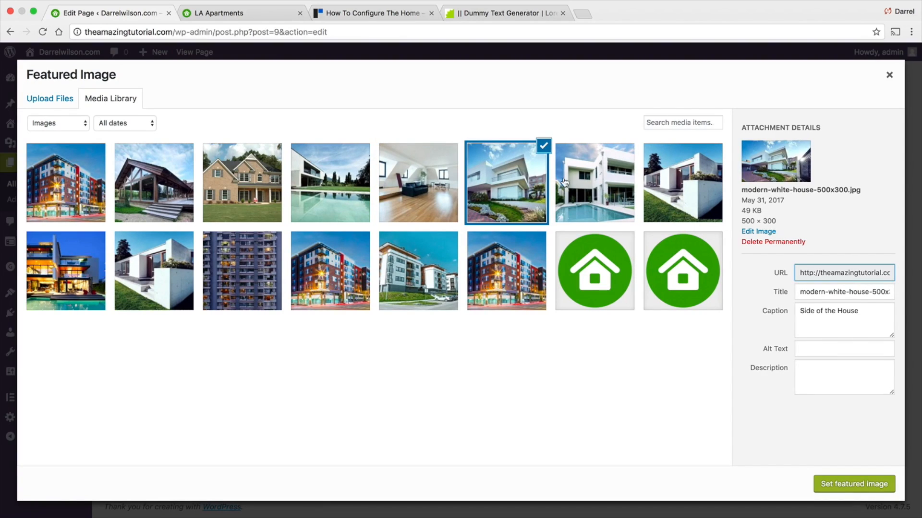
{"action": "left_click", "coordinate": [363, 183]}
{"action": "left_click", "coordinate": [632, 175]}
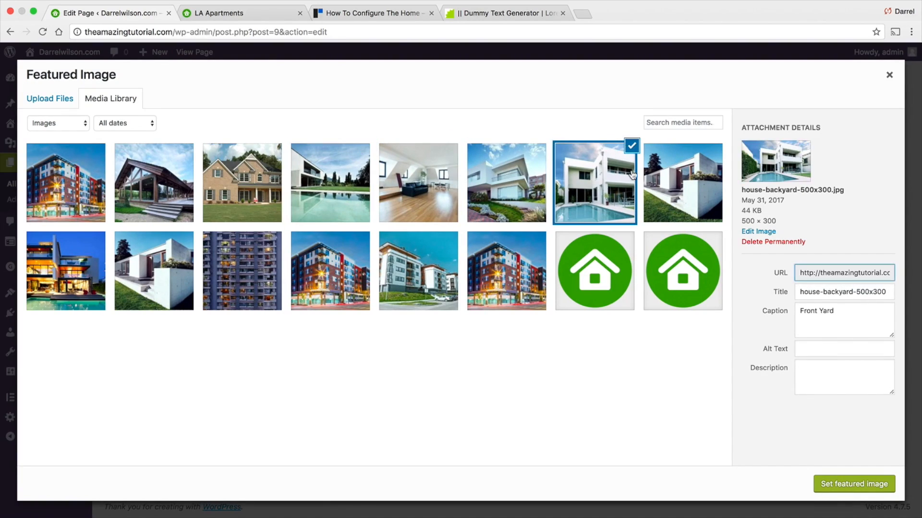
{"action": "left_click", "coordinate": [102, 177]}
{"action": "left_click", "coordinate": [181, 174]}
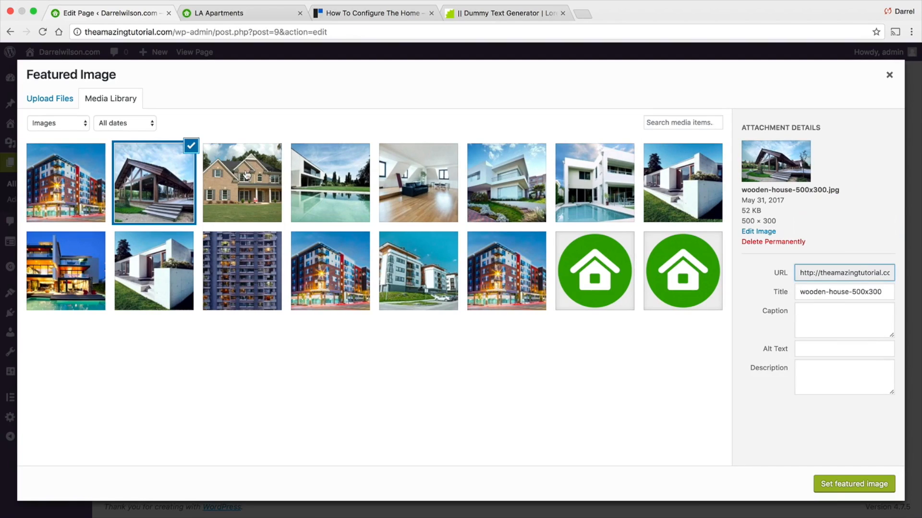
{"action": "left_click", "coordinate": [699, 194]}
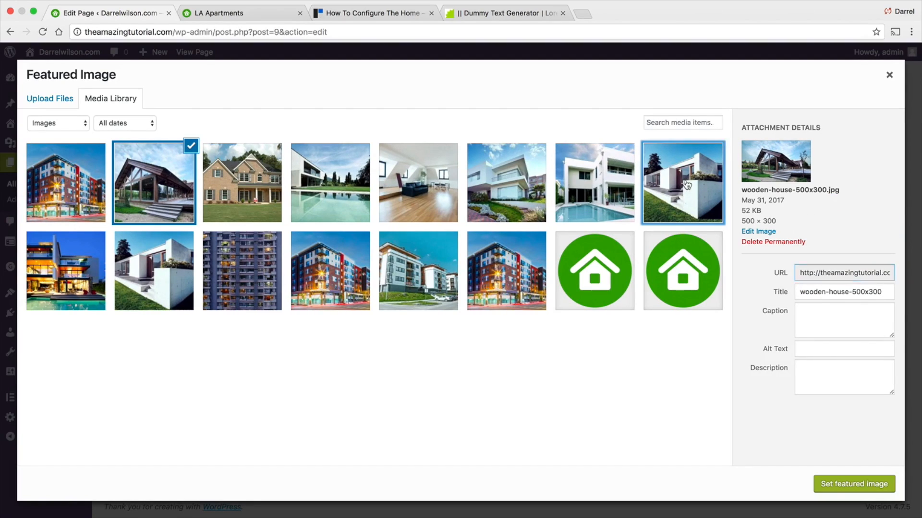
{"action": "left_click", "coordinate": [592, 192]}
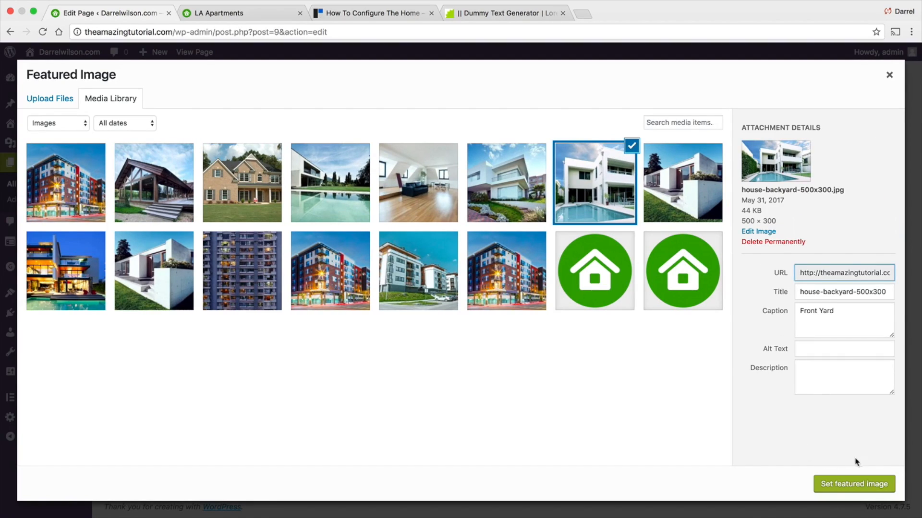
{"action": "left_click", "coordinate": [863, 488]}
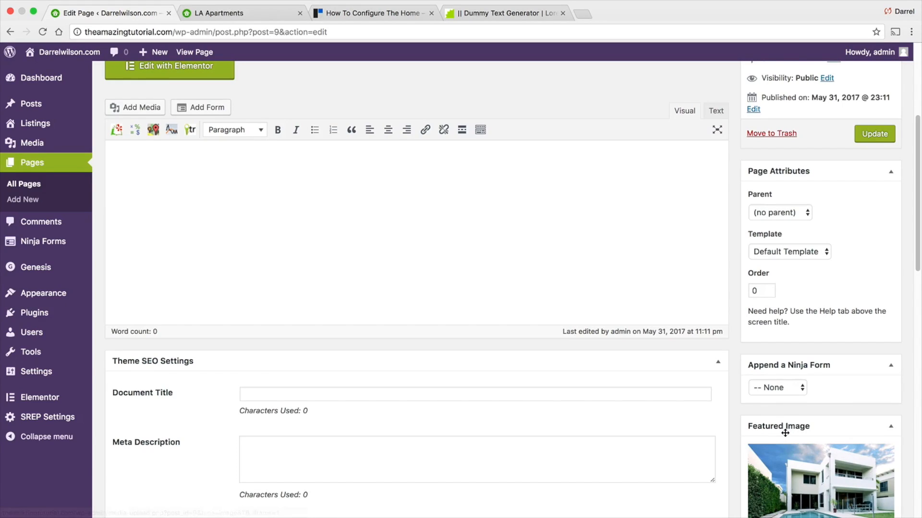
- Update the La Apartments page to save the featured image
{"action": "scroll", "coordinate": [785, 434], "scroll_direction": "up", "scroll_amount": 5}
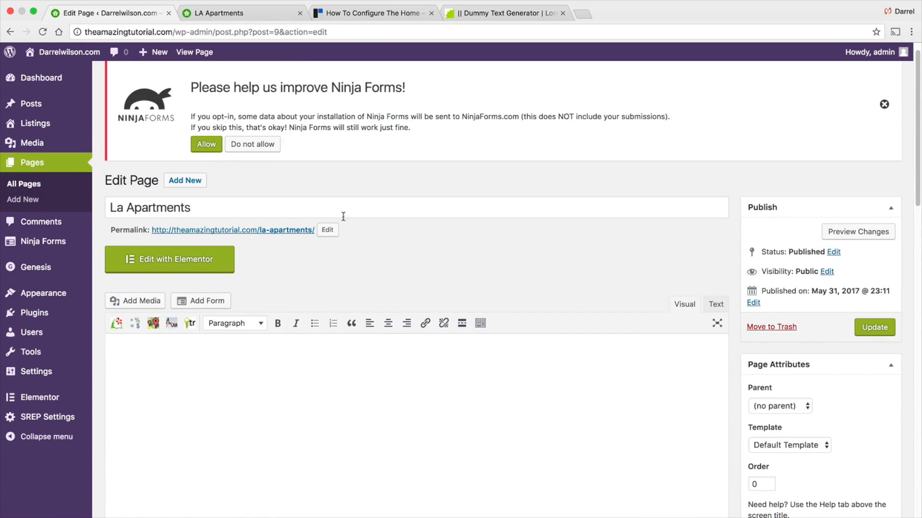
{"action": "left_click_drag", "start_coordinate": [222, 209], "coordinate": [93, 210]}
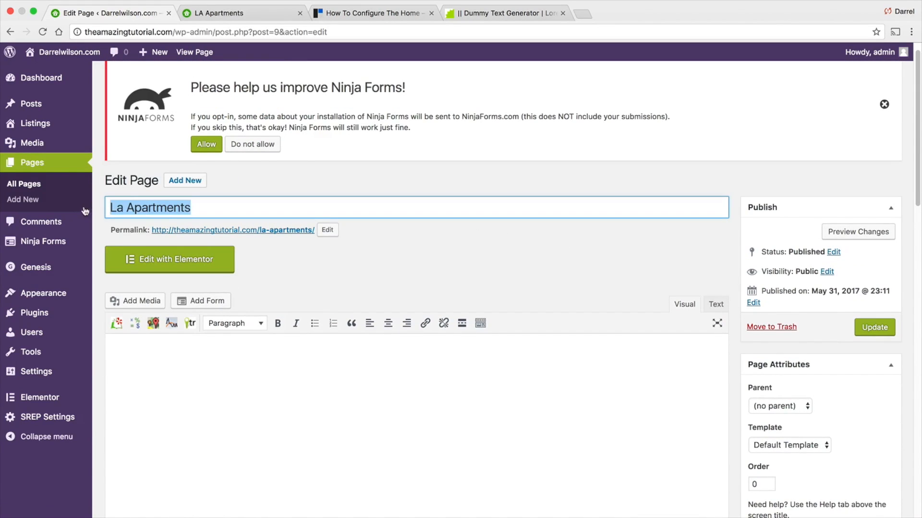
{"action": "left_click", "coordinate": [870, 330]}
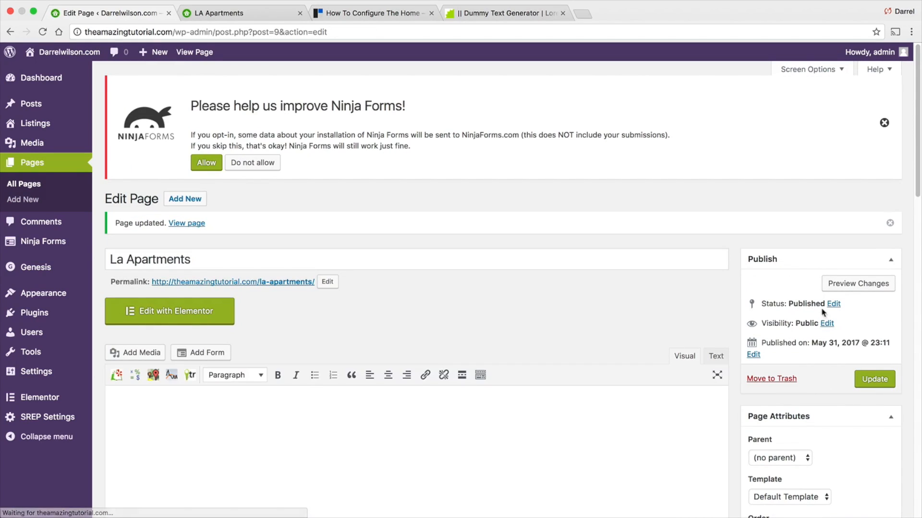
- Examine the homepage's bottom featured page section and the La Apartments page on the live site
{"action": "scroll", "coordinate": [281, 349], "scroll_direction": "down", "scroll_amount": 2}
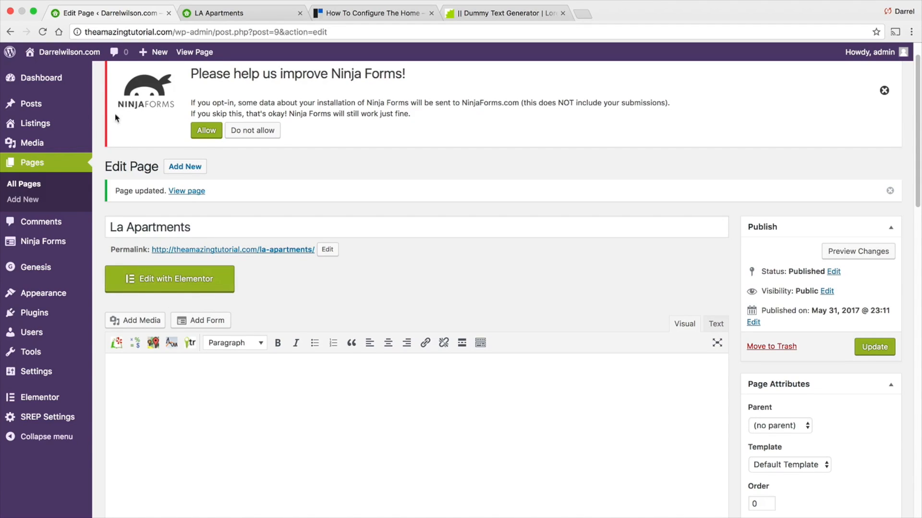
{"action": "mouse_move", "coordinate": [77, 73]}
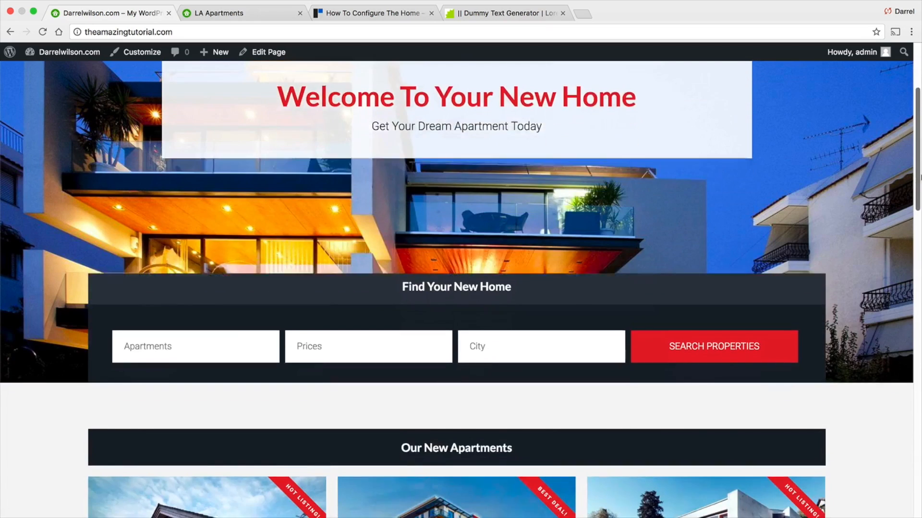
{"action": "left_click_drag", "start_coordinate": [919, 177], "coordinate": [920, 470]}
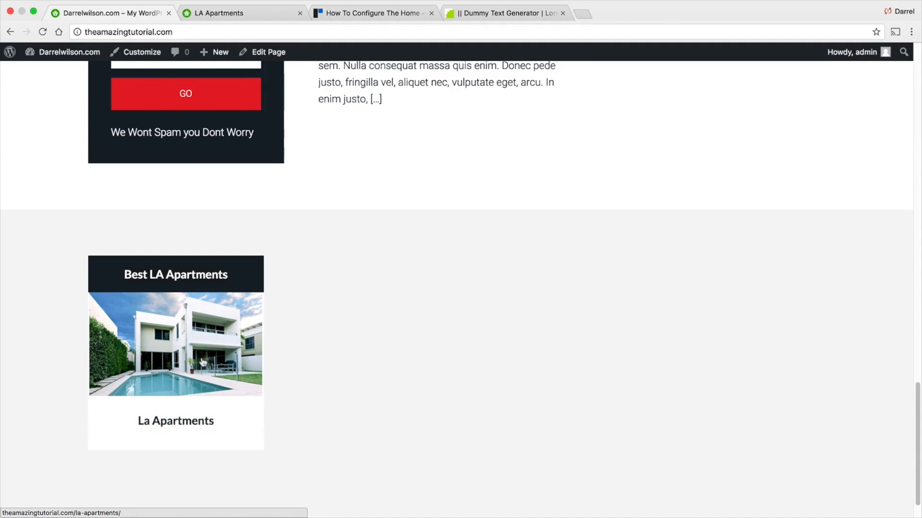
{"action": "left_click", "coordinate": [188, 427]}
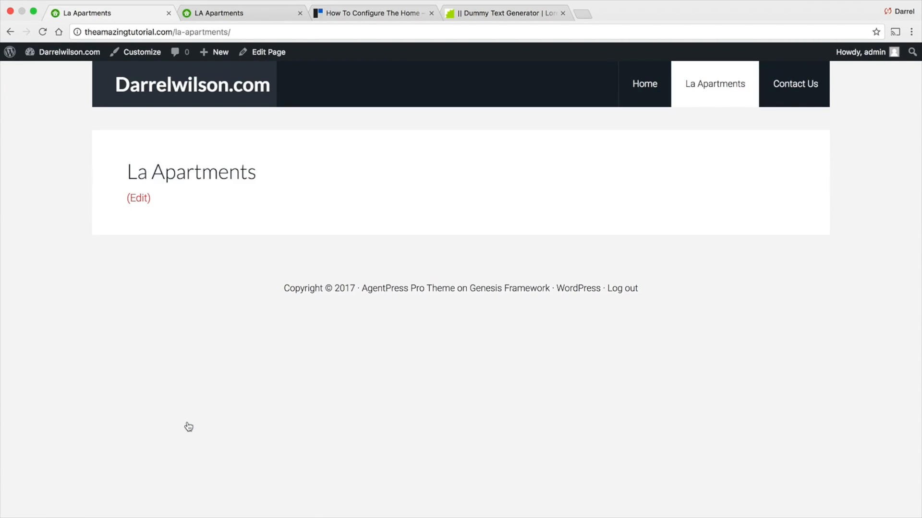
{"action": "left_click", "coordinate": [10, 31]}
{"action": "scroll", "coordinate": [284, 311], "scroll_direction": "down", "scroll_amount": 1}
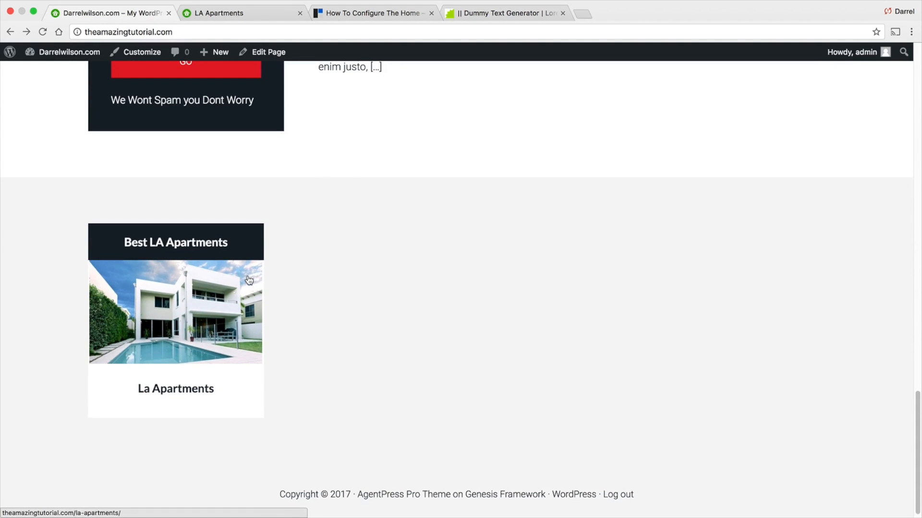
{"action": "scroll", "coordinate": [475, 74], "scroll_direction": "down", "scroll_amount": 1}
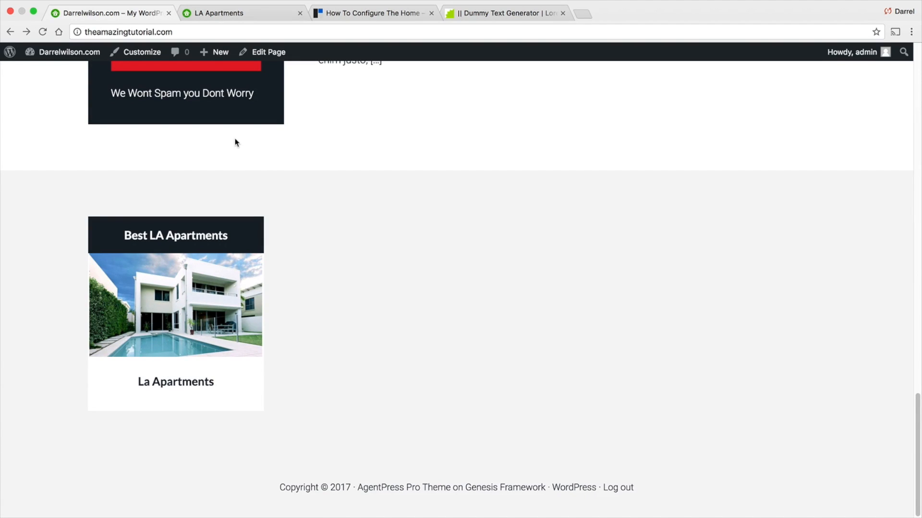
- Browse the StudioPress AgentPress Pro documentation through the Home Bottom, Primary Sidebar and Footer Widget Areas articles
{"action": "left_click", "coordinate": [349, 14]}
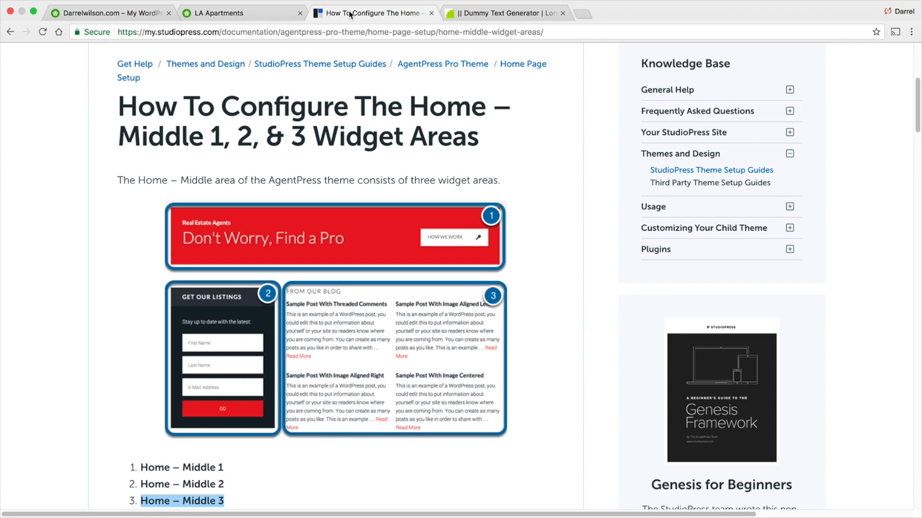
{"action": "scroll", "coordinate": [402, 236], "scroll_direction": "down", "scroll_amount": 15}
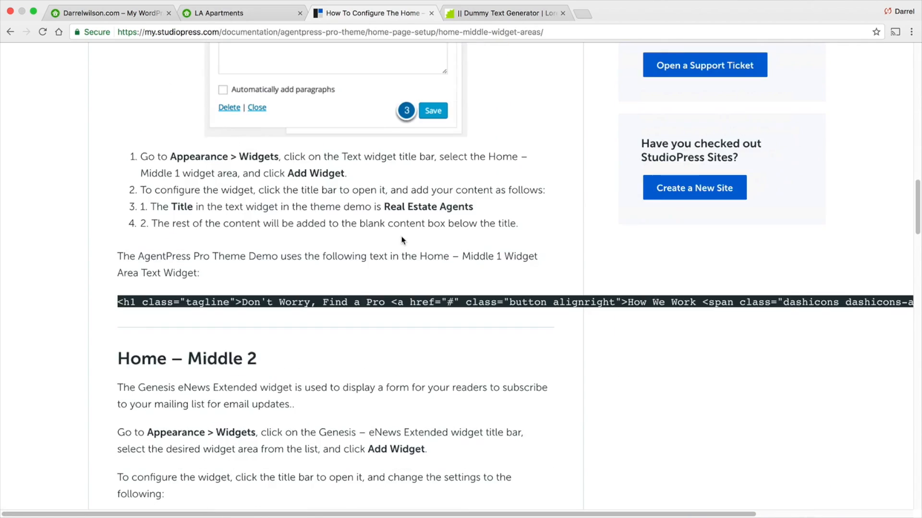
{"action": "scroll", "coordinate": [402, 238], "scroll_direction": "down", "scroll_amount": 20}
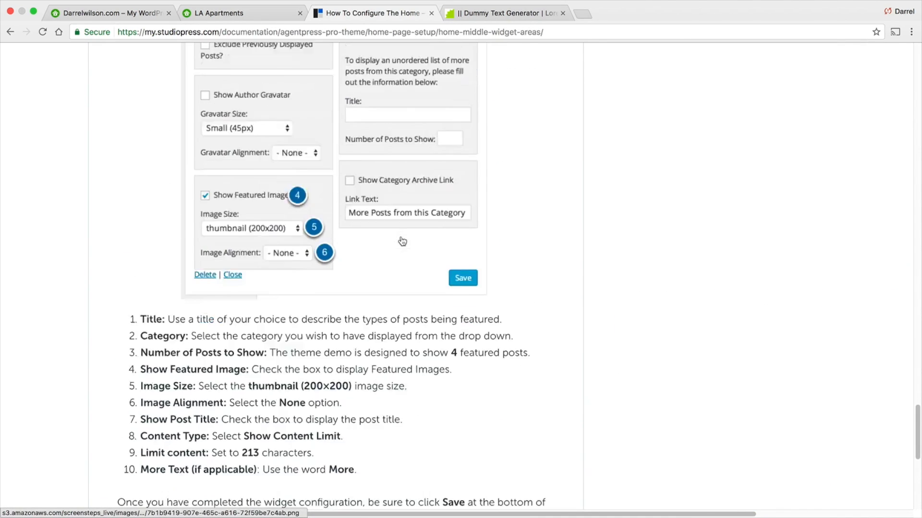
{"action": "left_click", "coordinate": [428, 222]}
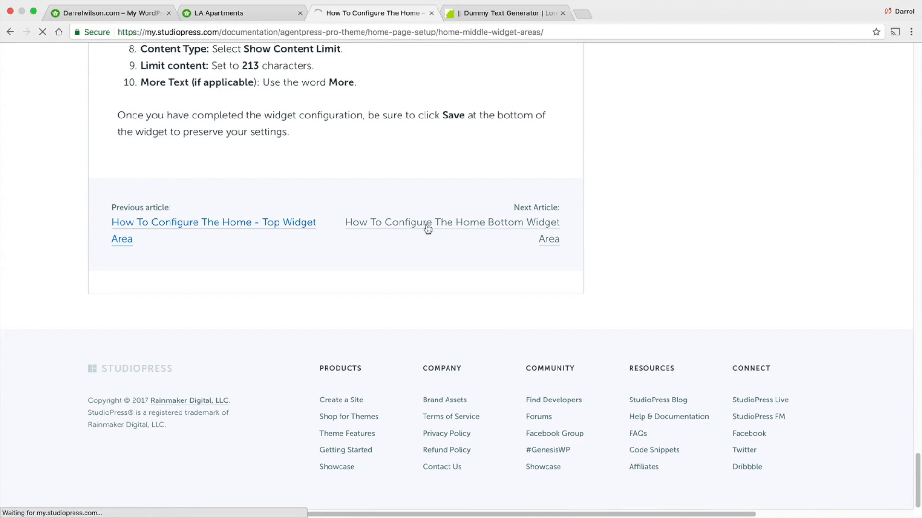
{"action": "scroll", "coordinate": [465, 227], "scroll_direction": "down", "scroll_amount": 4}
{"action": "scroll", "coordinate": [467, 224], "scroll_direction": "down", "scroll_amount": 15}
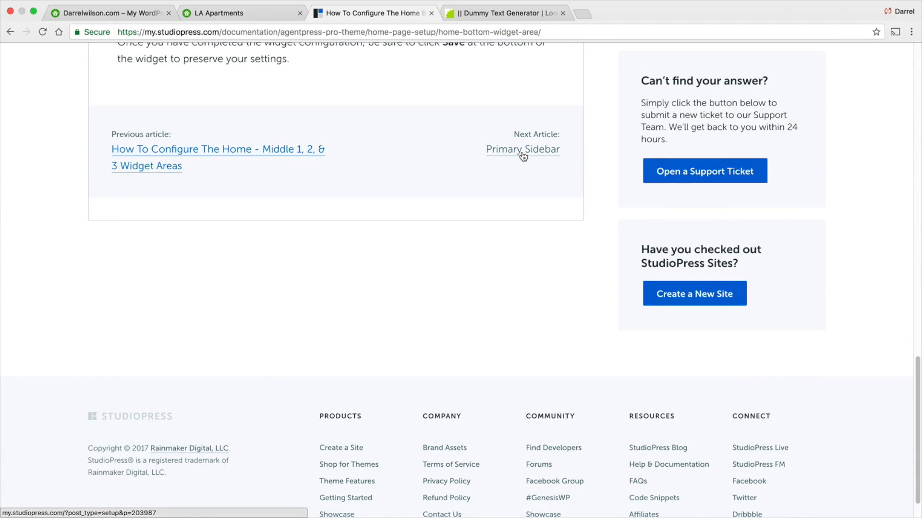
{"action": "scroll", "coordinate": [490, 230], "scroll_direction": "down", "scroll_amount": 15}
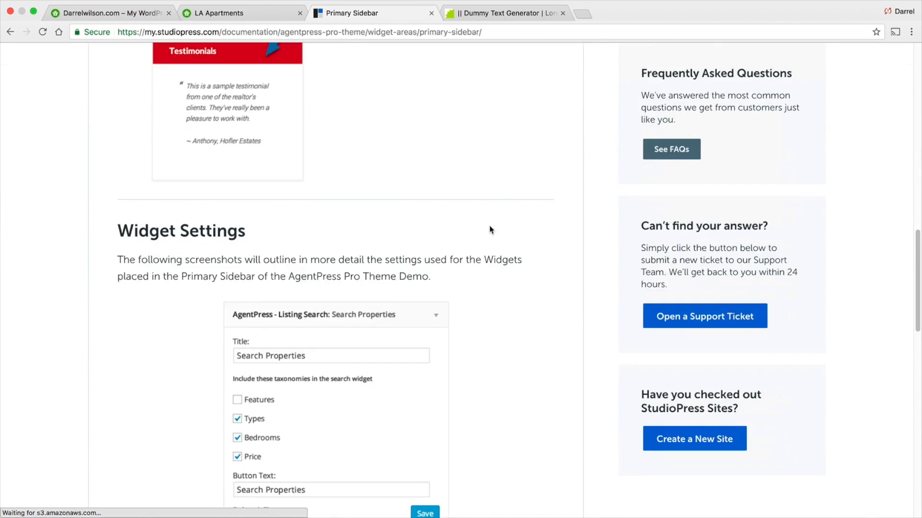
{"action": "left_click", "coordinate": [495, 239]}
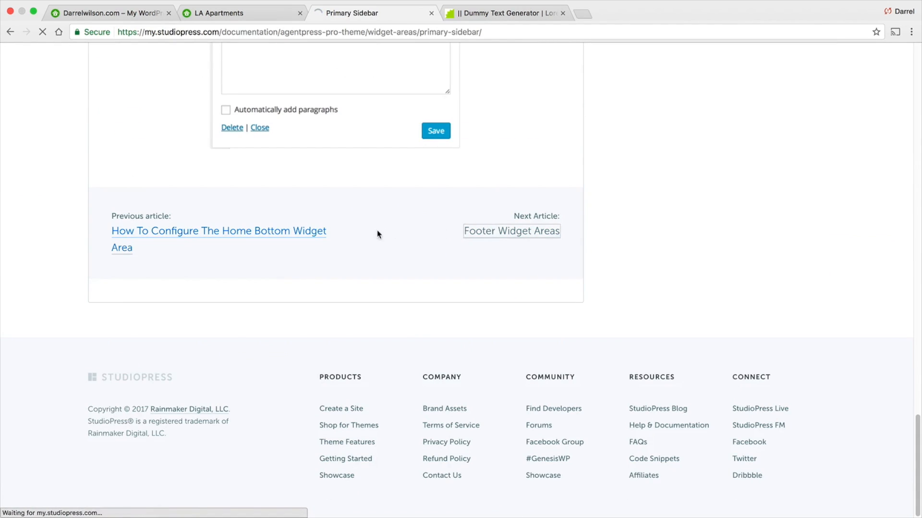
{"action": "scroll", "coordinate": [379, 254], "scroll_direction": "down", "scroll_amount": 15}
{"action": "scroll", "coordinate": [377, 252], "scroll_direction": "down", "scroll_amount": 15}
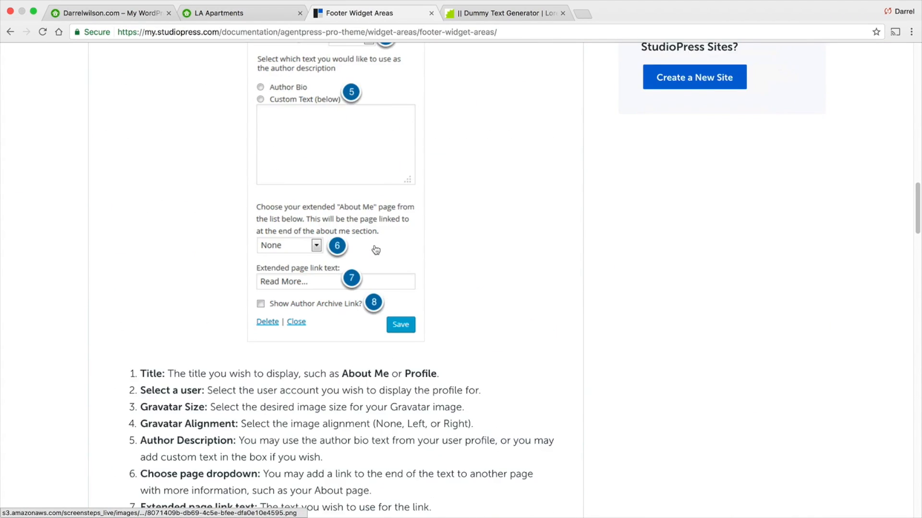
{"action": "scroll", "coordinate": [356, 240], "scroll_direction": "down", "scroll_amount": 15}
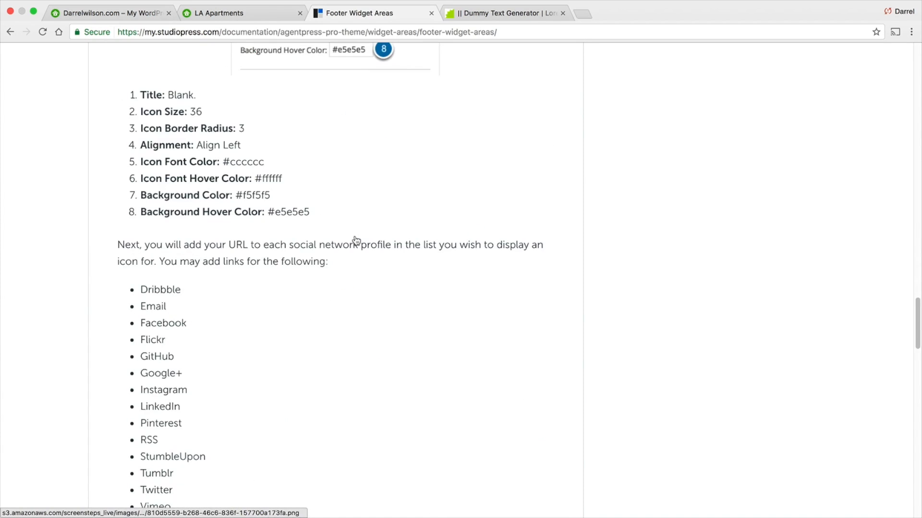
{"action": "scroll", "coordinate": [359, 267], "scroll_direction": "down", "scroll_amount": 15}
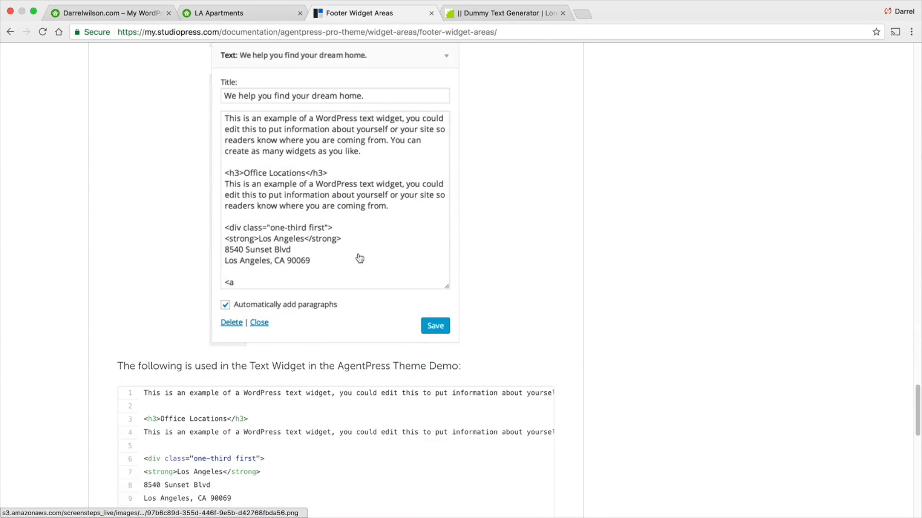
- Copy the footer text widget code sample from the Footer Widget Areas documentation
{"action": "left_click_drag", "start_coordinate": [182, 424], "coordinate": [136, 69]}
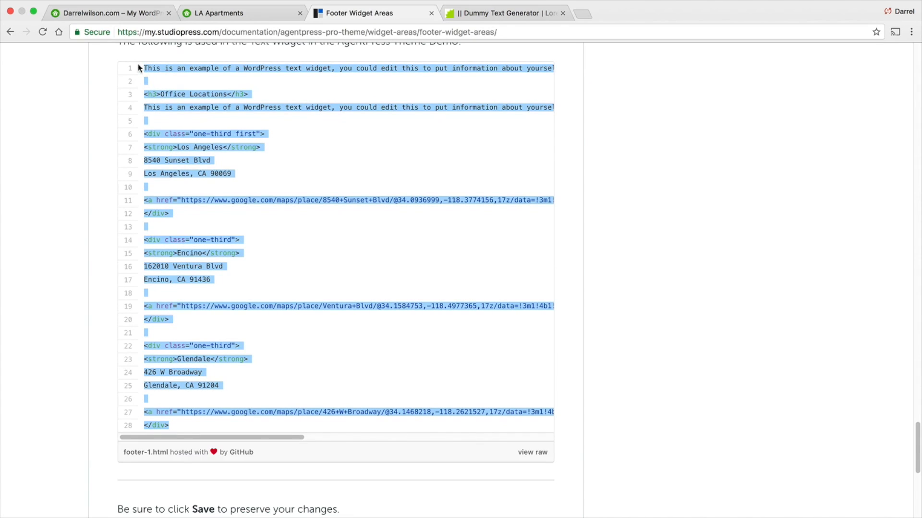
{"action": "right_click", "coordinate": [152, 64]}
{"action": "left_click", "coordinate": [174, 90]}
- Open the Customizer's Footer 1 widget area and add a Genesis - User Profile widget
{"action": "left_click", "coordinate": [98, 12]}
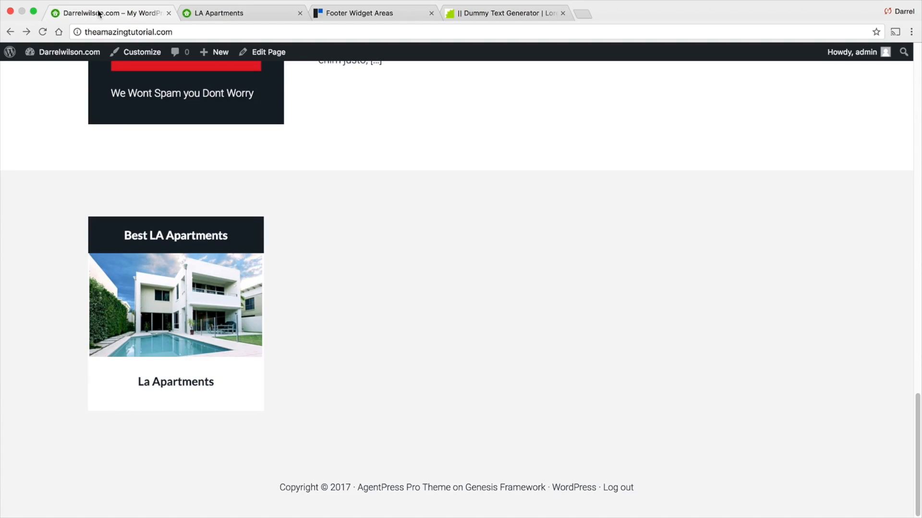
{"action": "left_click", "coordinate": [127, 54]}
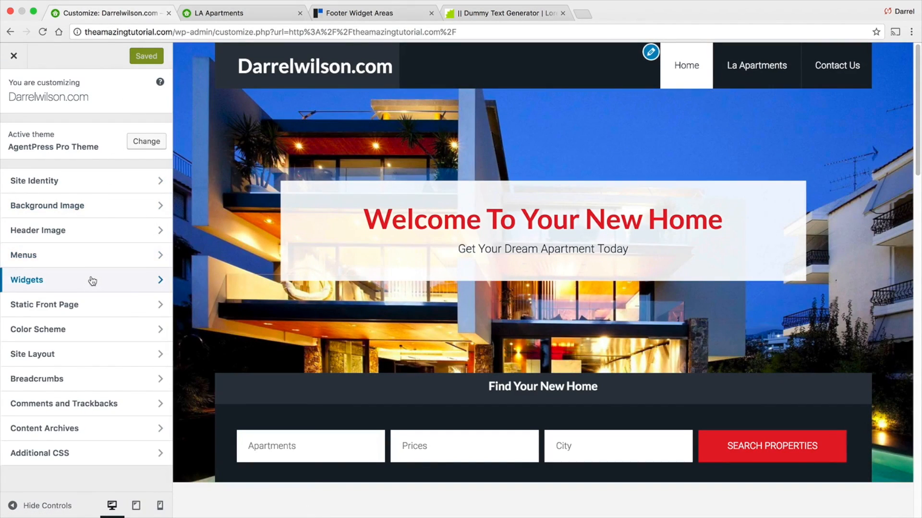
{"action": "left_click", "coordinate": [91, 280]}
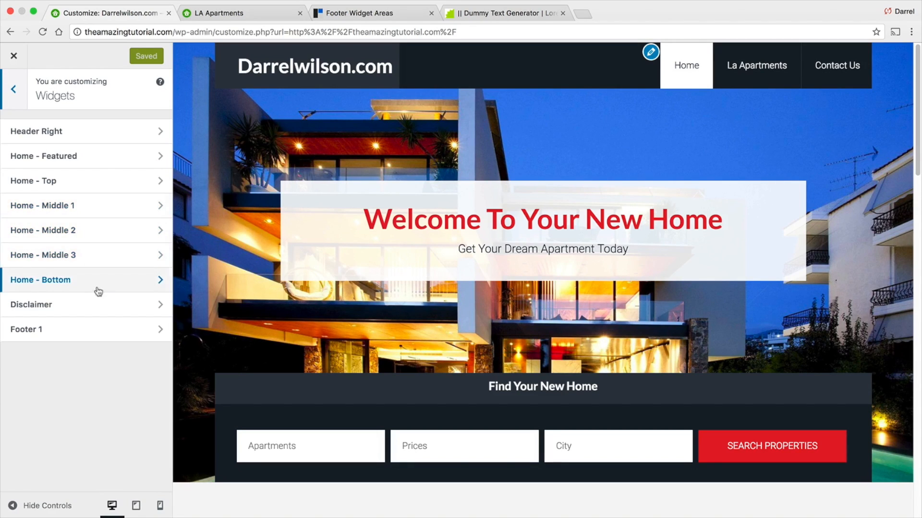
{"action": "scroll", "coordinate": [267, 354], "scroll_direction": "down", "scroll_amount": 15}
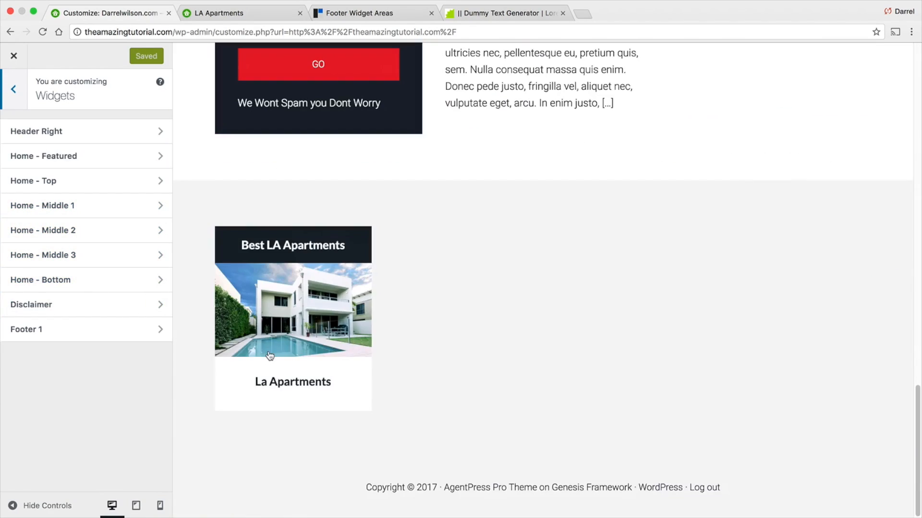
{"action": "left_click", "coordinate": [119, 334]}
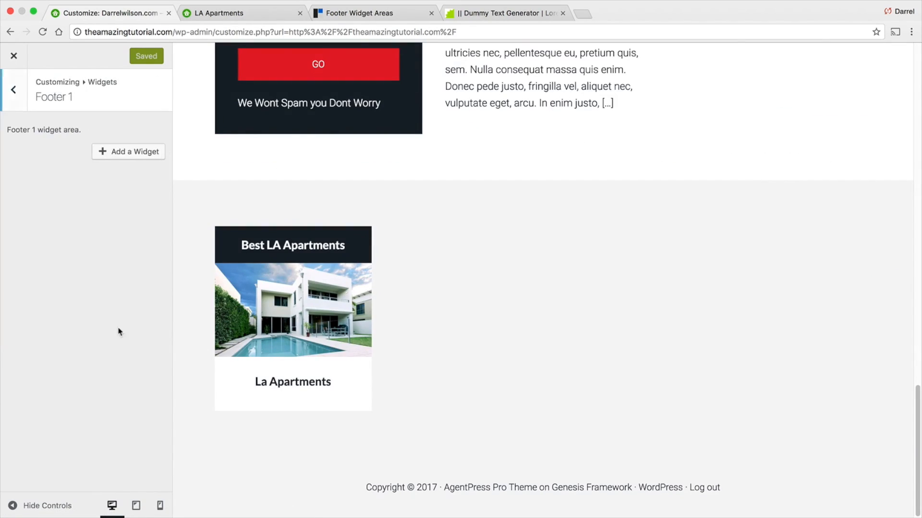
{"action": "left_click", "coordinate": [129, 152]}
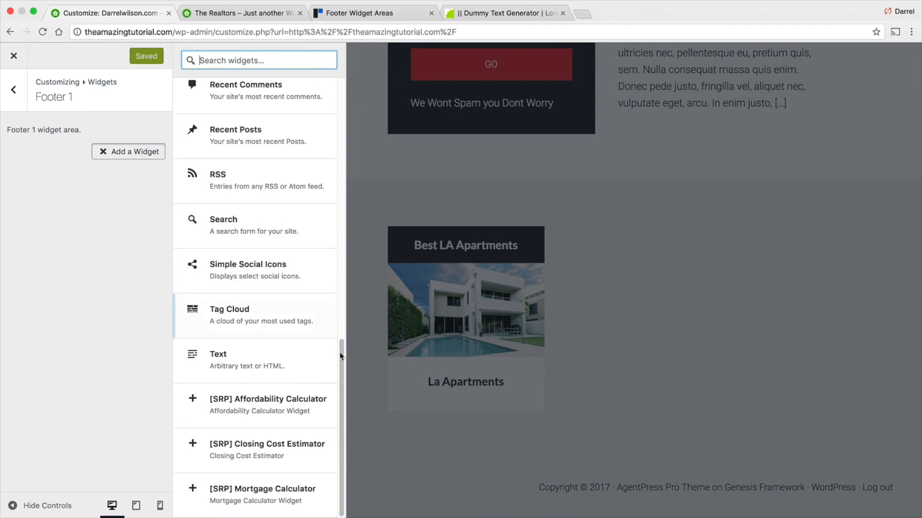
{"action": "left_click_drag", "start_coordinate": [338, 362], "coordinate": [339, 178]}
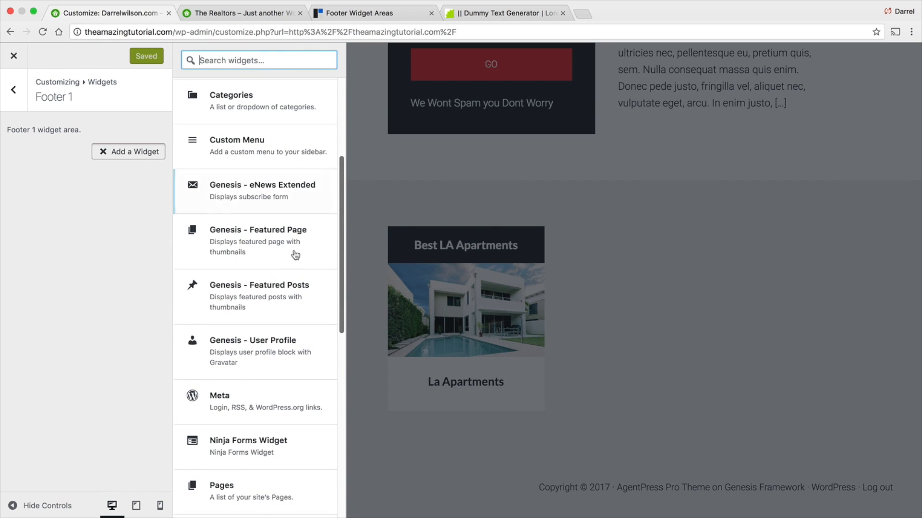
{"action": "left_click", "coordinate": [253, 350]}
{"action": "left_click", "coordinate": [83, 196]}
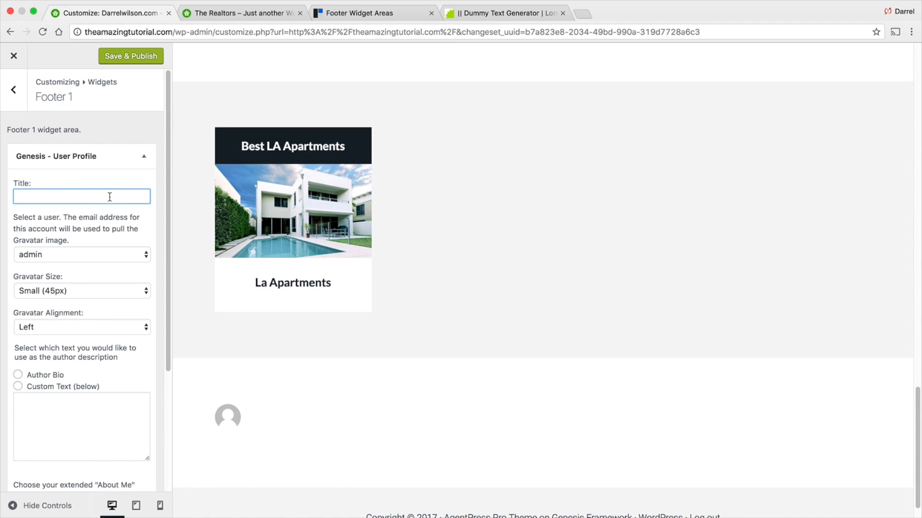
- Title the User Profile widget with the author's name, set Gravatar Size to Medium (65px) and choose Custom Text as the description
{"action": "type", "text": "Darrel Wilson"}
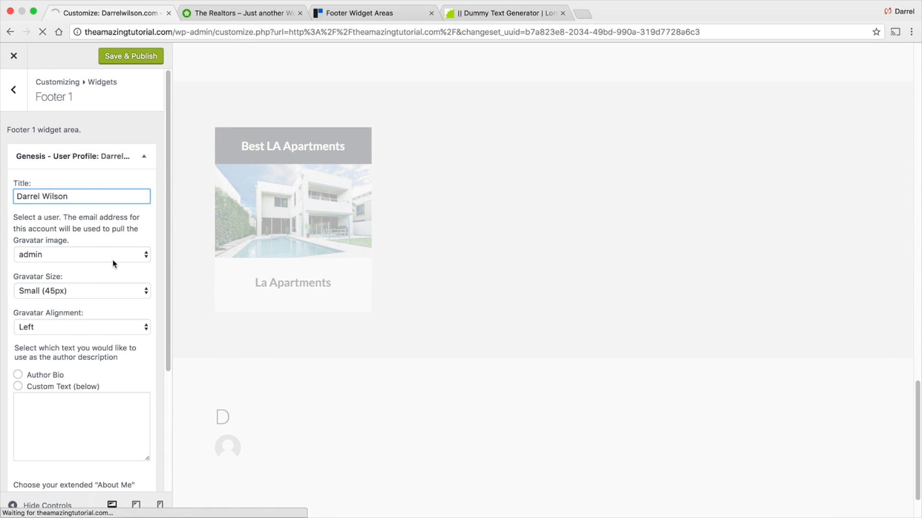
{"action": "left_click", "coordinate": [98, 292]}
{"action": "left_click", "coordinate": [97, 302]}
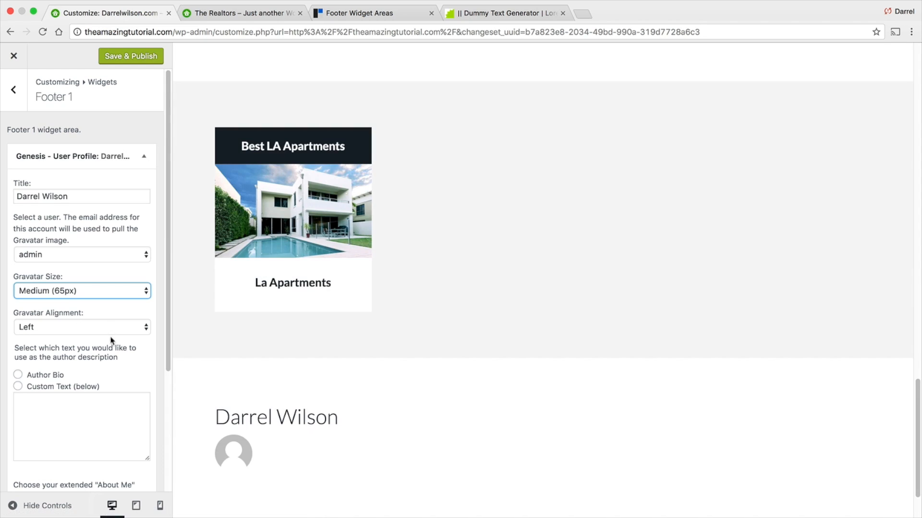
{"action": "left_click", "coordinate": [18, 375]}
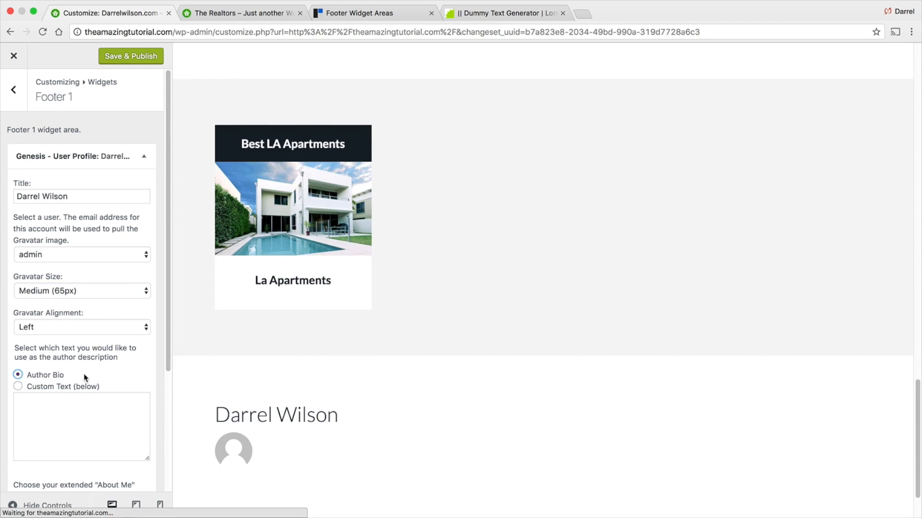
{"action": "left_click", "coordinate": [18, 387]}
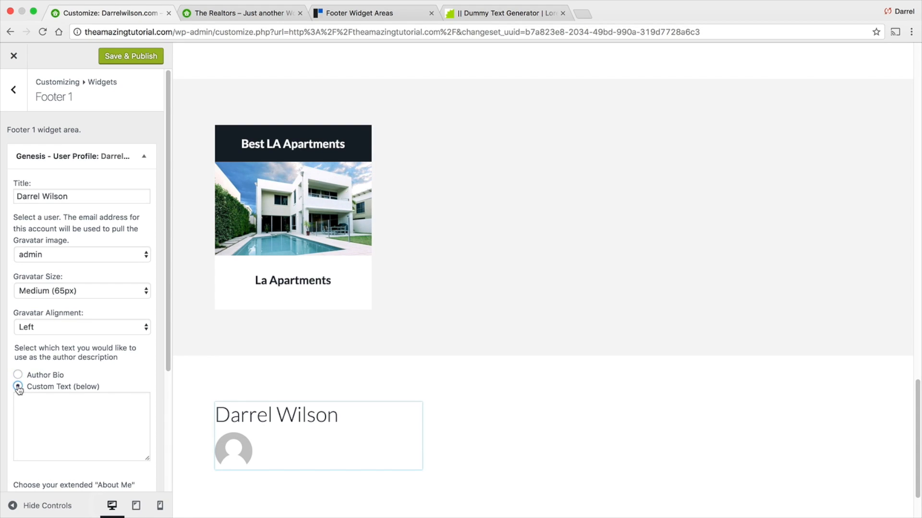
- Enter "Our Company Rips people off!" as the widget's custom description text
{"action": "scroll", "coordinate": [106, 403], "scroll_direction": "down", "scroll_amount": 4}
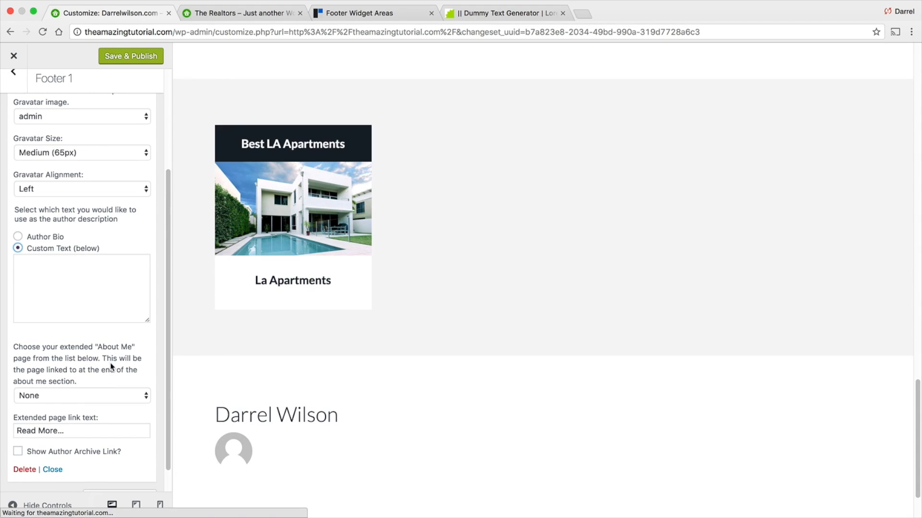
{"action": "left_click", "coordinate": [88, 260]}
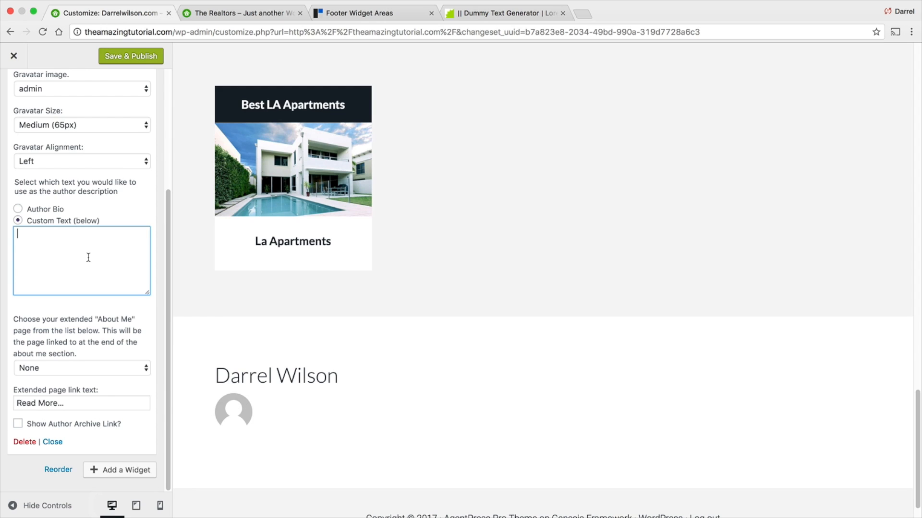
{"action": "type", "text": "Our Company Rips people off!"}
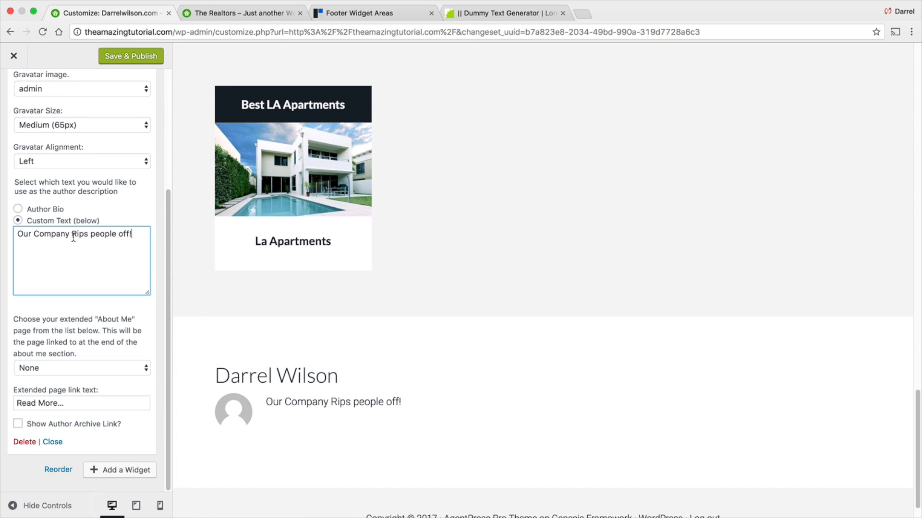
- Set the extended About Me page to Contact Us
{"action": "scroll", "coordinate": [351, 438], "scroll_direction": "down", "scroll_amount": 2}
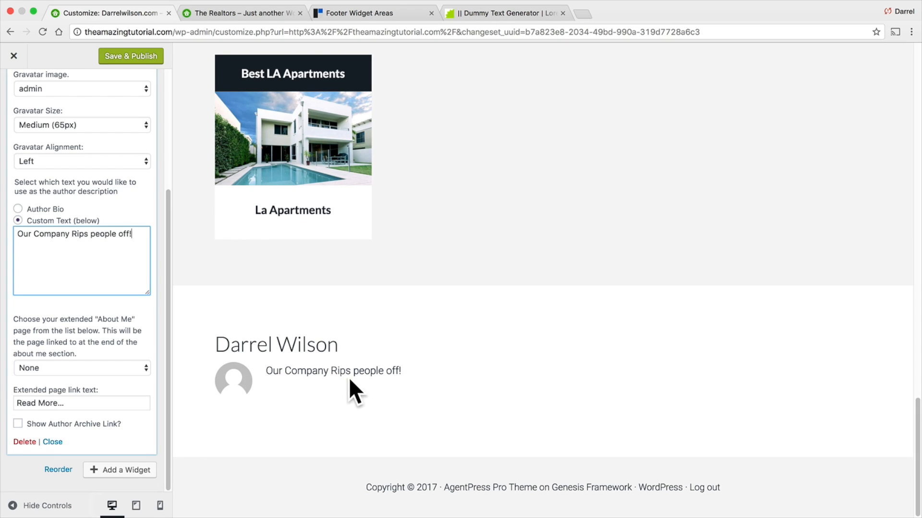
{"action": "left_click", "coordinate": [118, 368]}
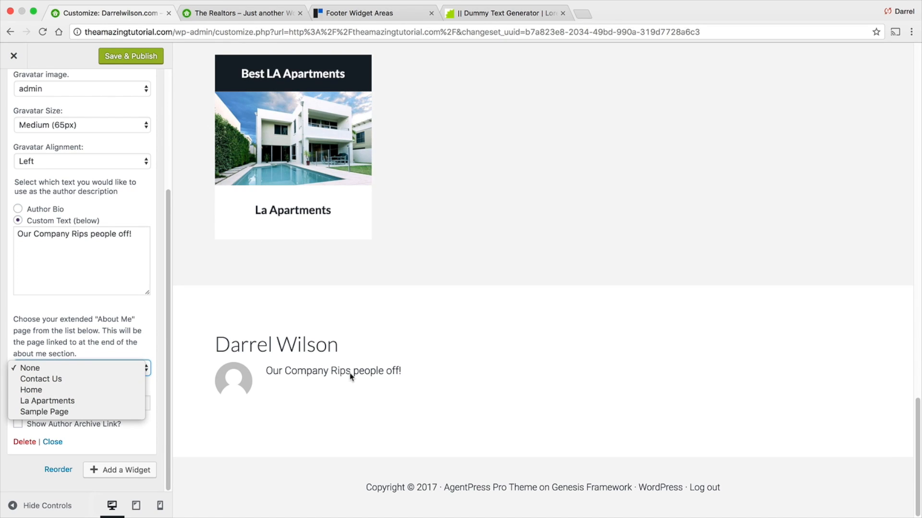
{"action": "left_click", "coordinate": [354, 389]}
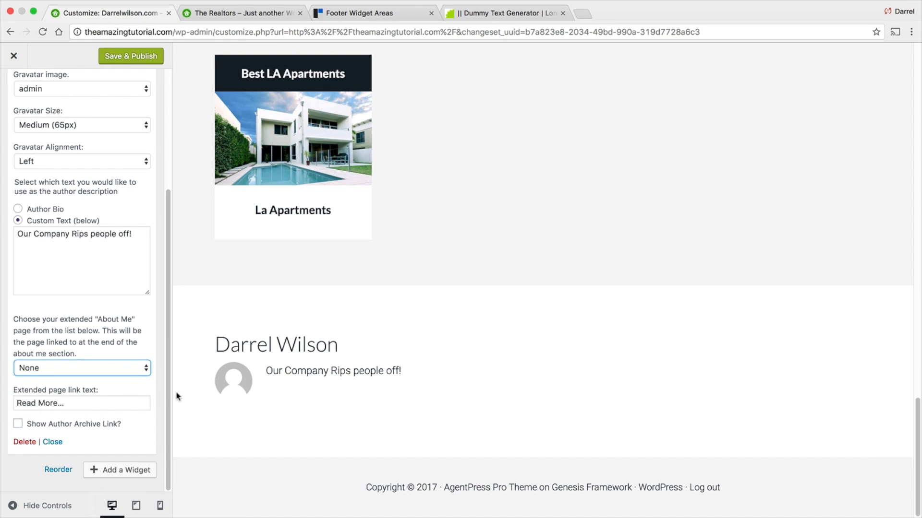
{"action": "left_click", "coordinate": [111, 367]}
{"action": "left_click", "coordinate": [111, 378]}
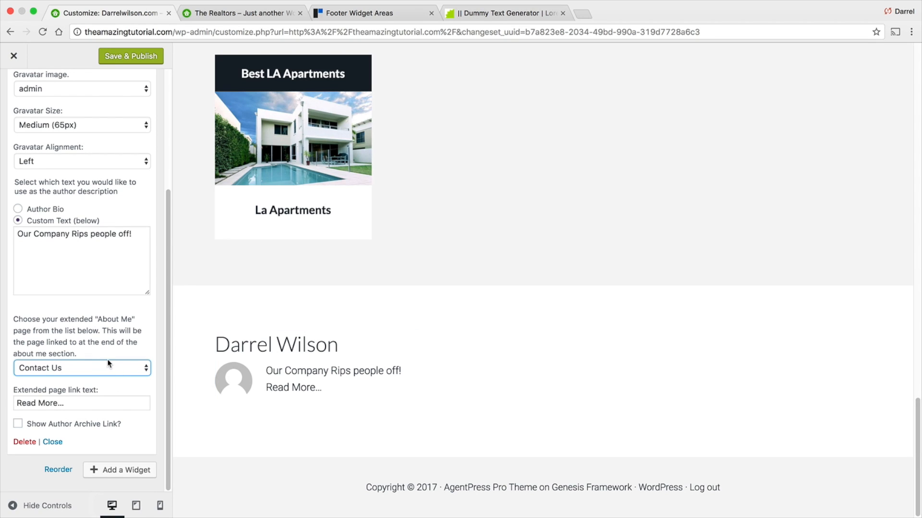
- Save and publish the User Profile widget settings and return to the widget areas list
{"action": "left_click", "coordinate": [124, 58]}
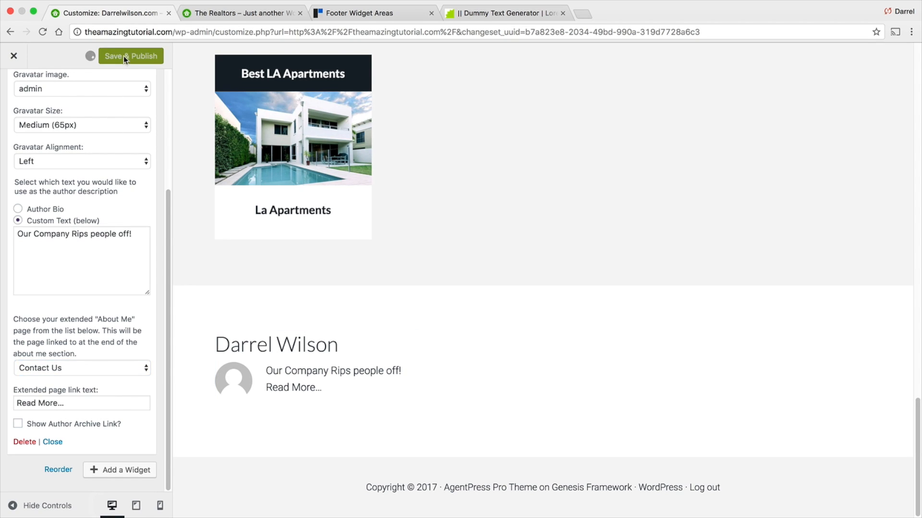
{"action": "scroll", "coordinate": [88, 144], "scroll_direction": "up", "scroll_amount": 4}
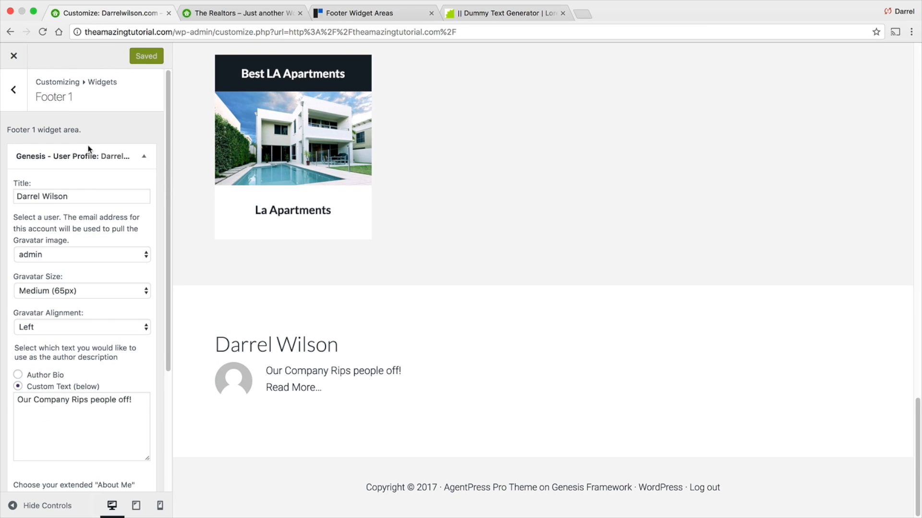
{"action": "left_click", "coordinate": [13, 95]}
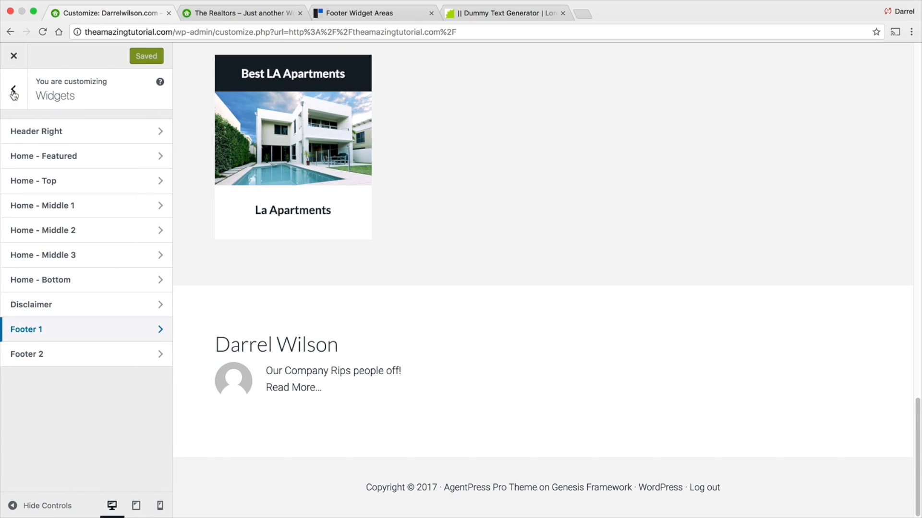
- Add a Simple Social Icons widget to the Footer 1 widget area
{"action": "left_click", "coordinate": [29, 332]}
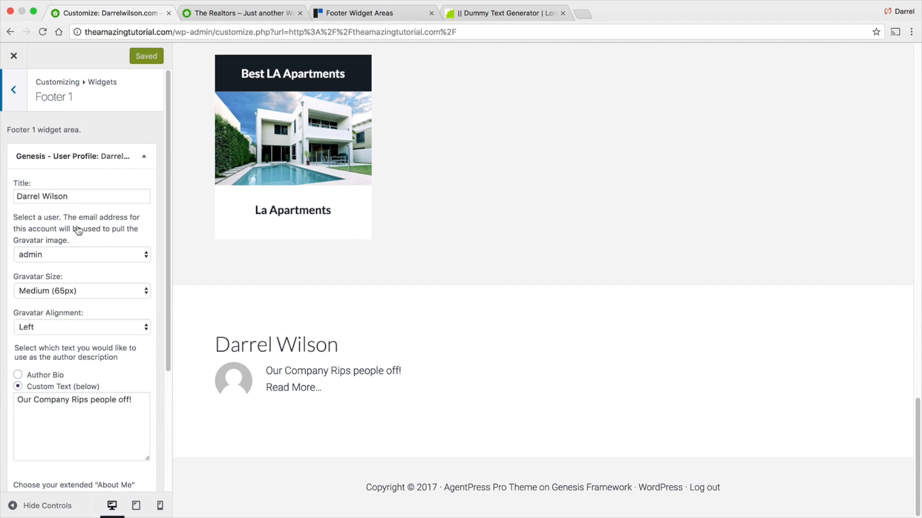
{"action": "left_click", "coordinate": [145, 157]}
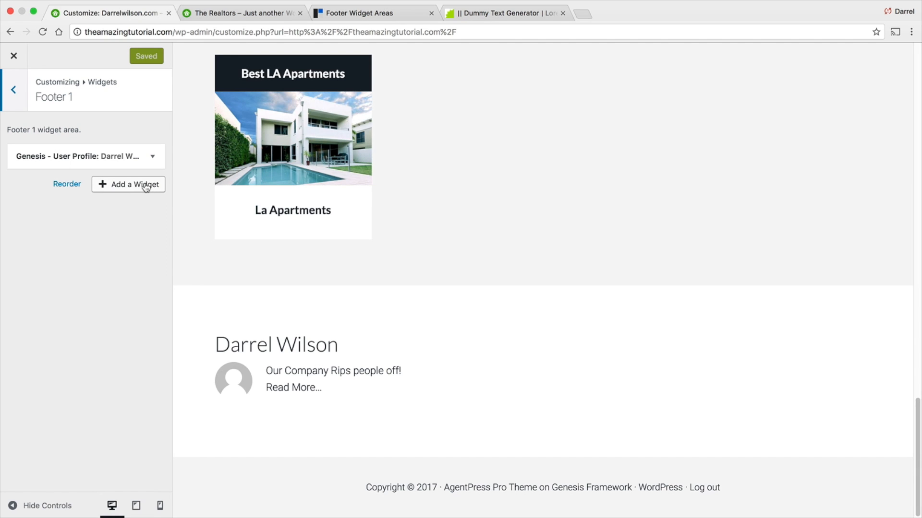
{"action": "left_click", "coordinate": [146, 186]}
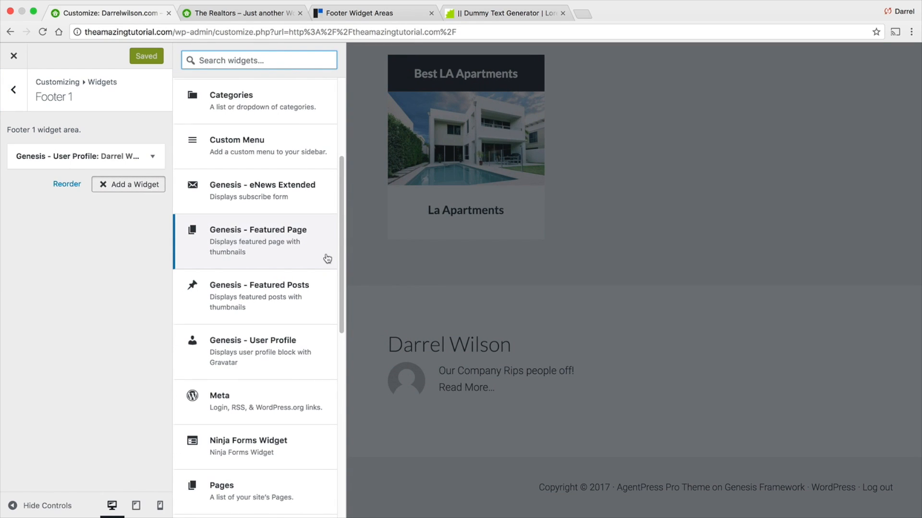
{"action": "left_click_drag", "start_coordinate": [340, 264], "coordinate": [339, 425]}
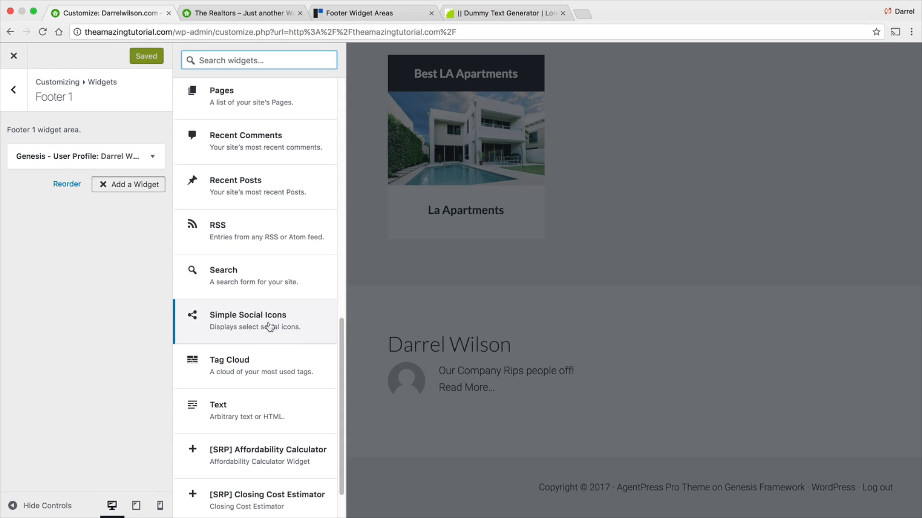
{"action": "left_click", "coordinate": [274, 321]}
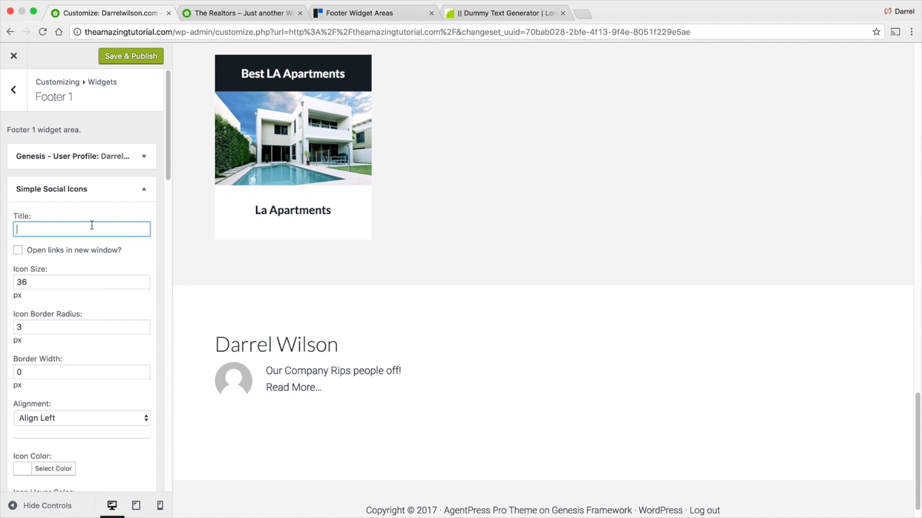
- Title the social icons widget "Follow Us" and enable opening links in a new window
{"action": "type", "text": "Follow Us"}
{"action": "scroll", "coordinate": [95, 230], "scroll_direction": "down", "scroll_amount": 1}
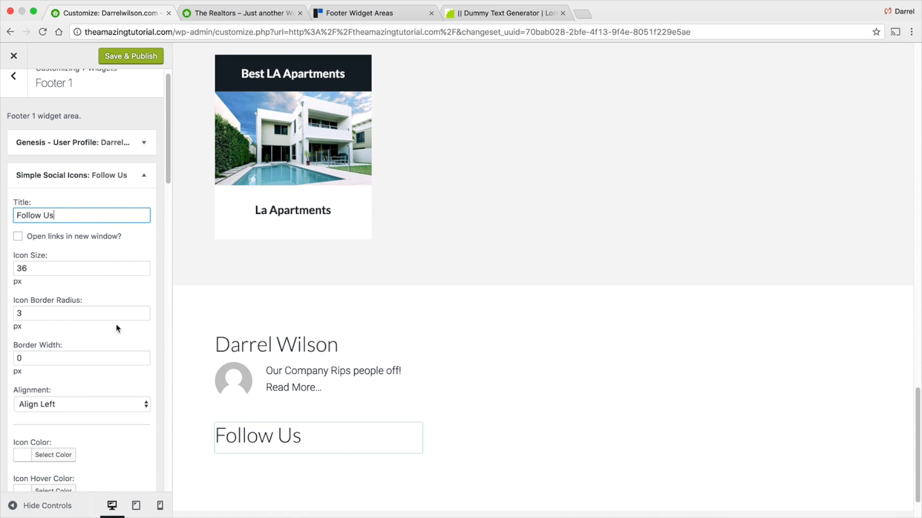
{"action": "left_click", "coordinate": [18, 237]}
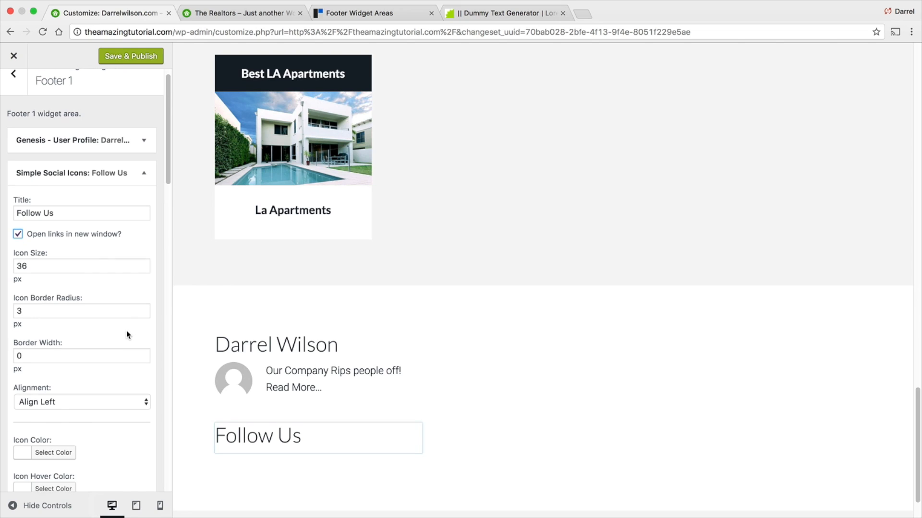
- Fill the Behance through GitHub URI fields with "#" as placeholder links
{"action": "scroll", "coordinate": [126, 331], "scroll_direction": "down", "scroll_amount": 5}
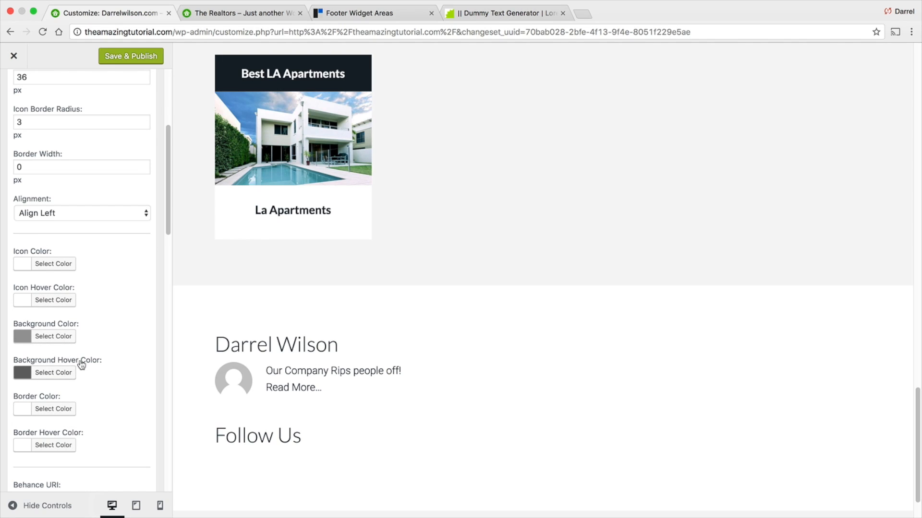
{"action": "scroll", "coordinate": [80, 354], "scroll_direction": "down", "scroll_amount": 3}
{"action": "left_click", "coordinate": [79, 402]}
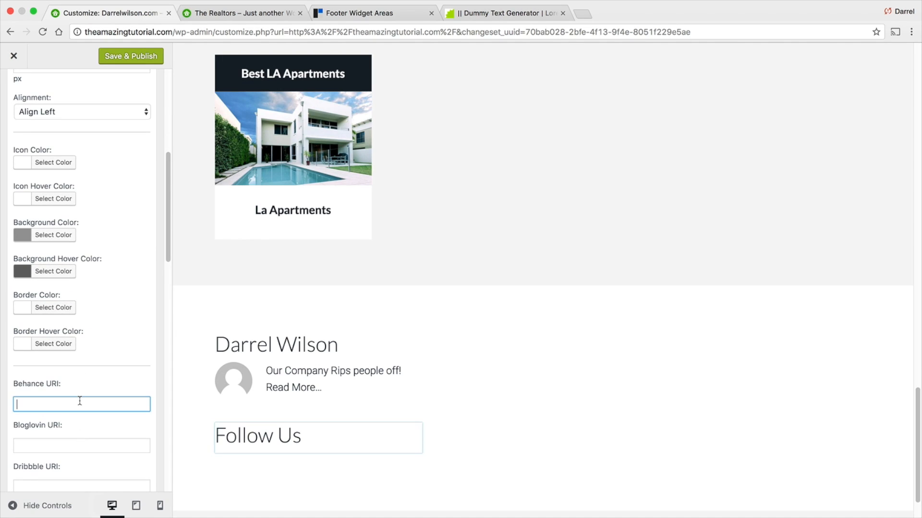
{"action": "key", "text": "Tab"}
{"action": "type", "text": "#"}
{"action": "key", "text": "Tab"}
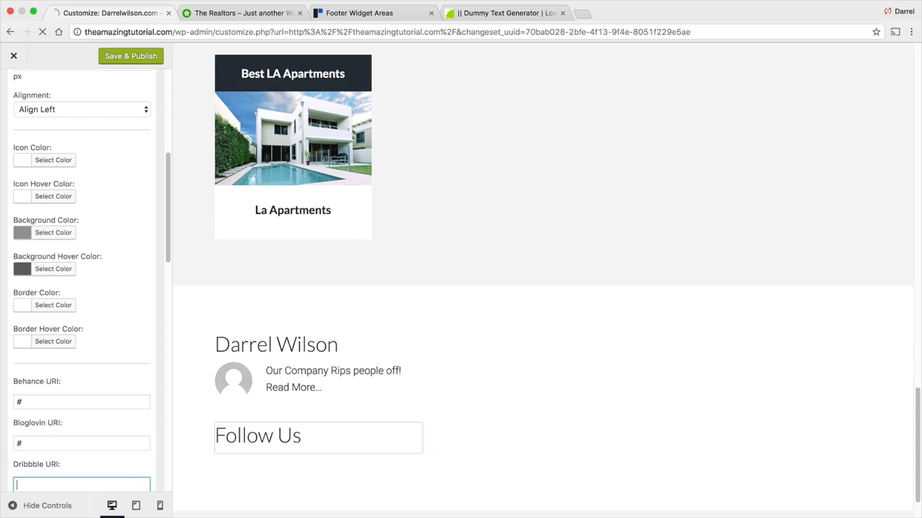
{"action": "type", "text": "#"}
{"action": "key", "text": "Tab"}
{"action": "type", "text": "#"}
{"action": "key", "text": "Tab"}
{"action": "type", "text": "#"}
{"action": "key", "text": "Tab"}
{"action": "type", "text": "#"}
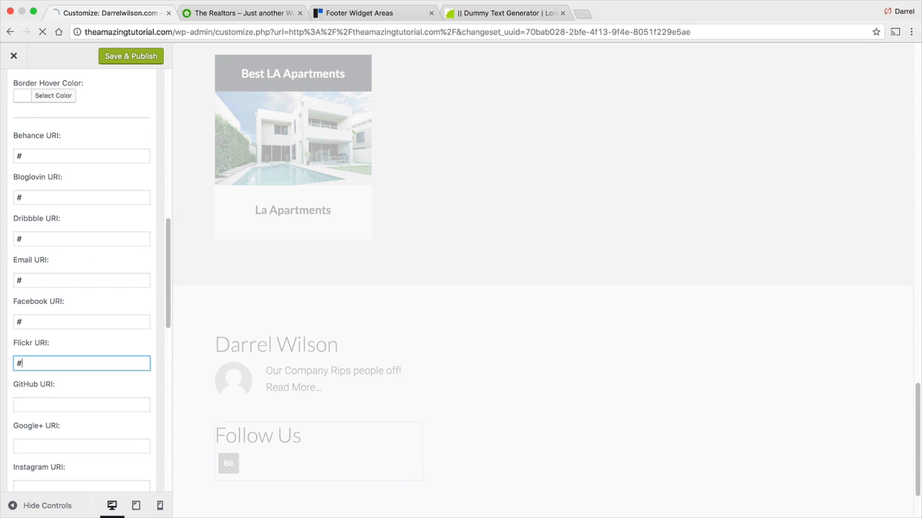
{"action": "key", "text": "Tab"}
{"action": "type", "text": "#"}
{"action": "key", "text": "Tab"}
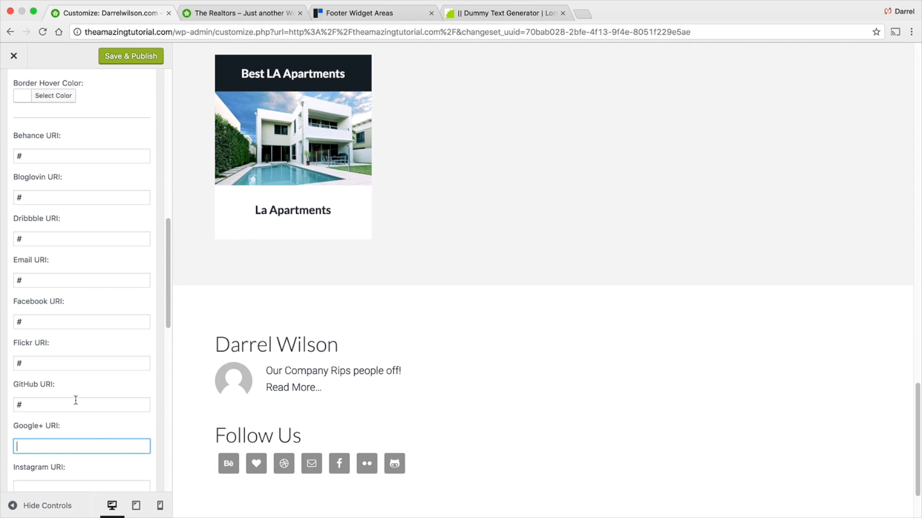
{"action": "left_click", "coordinate": [54, 365]}
{"action": "double_click", "coordinate": [30, 321]}
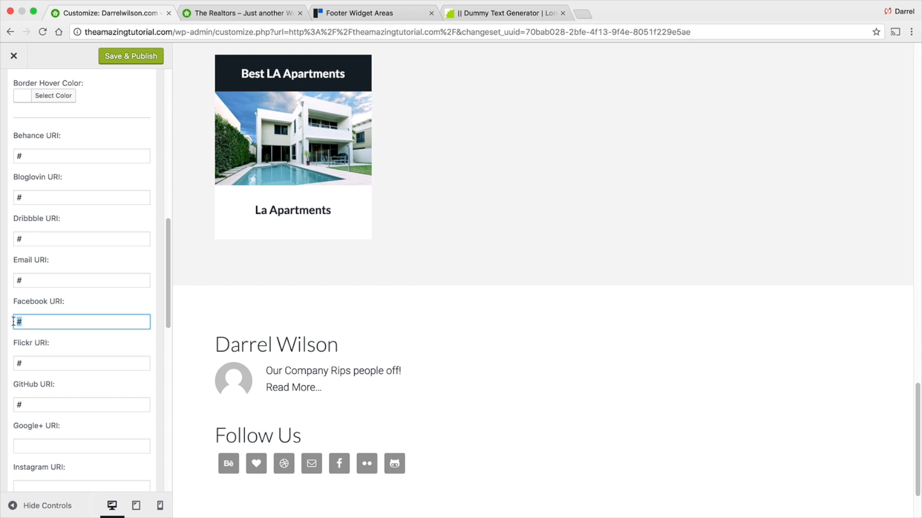
{"action": "scroll", "coordinate": [27, 326], "scroll_direction": "down", "scroll_amount": 2}
{"action": "left_click", "coordinate": [59, 435]}
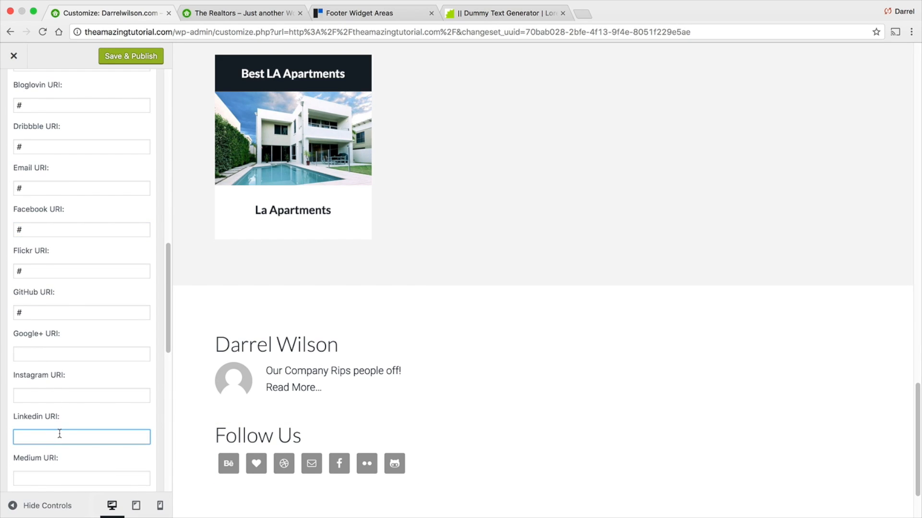
{"action": "type", "text": "http://"}
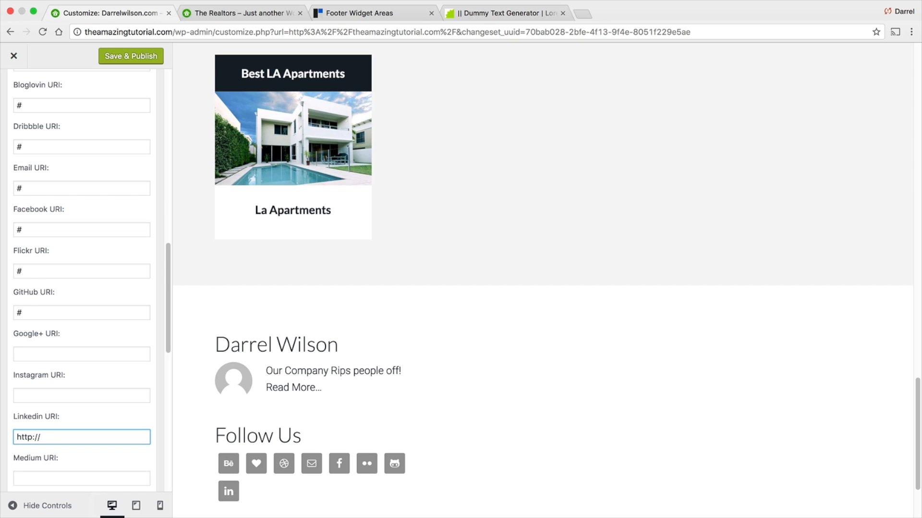
{"action": "key", "text": "super+a"}
{"action": "key", "text": "BackSpace"}
- Collapse the Simple Social Icons widget and save and publish the footer changes
{"action": "scroll", "coordinate": [74, 424], "scroll_direction": "down", "scroll_amount": 5}
{"action": "scroll", "coordinate": [96, 288], "scroll_direction": "down", "scroll_amount": 5}
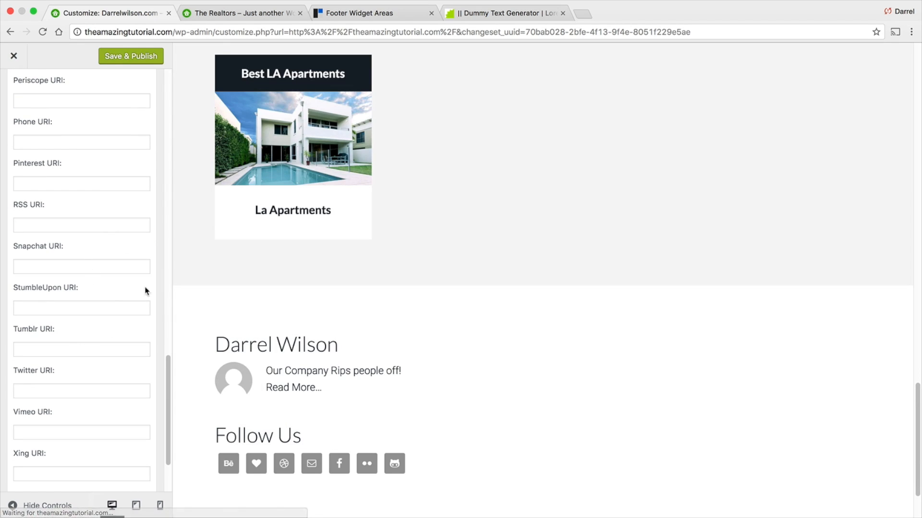
{"action": "scroll", "coordinate": [67, 292], "scroll_direction": "down", "scroll_amount": 2}
{"action": "scroll", "coordinate": [87, 368], "scroll_direction": "up", "scroll_amount": 15}
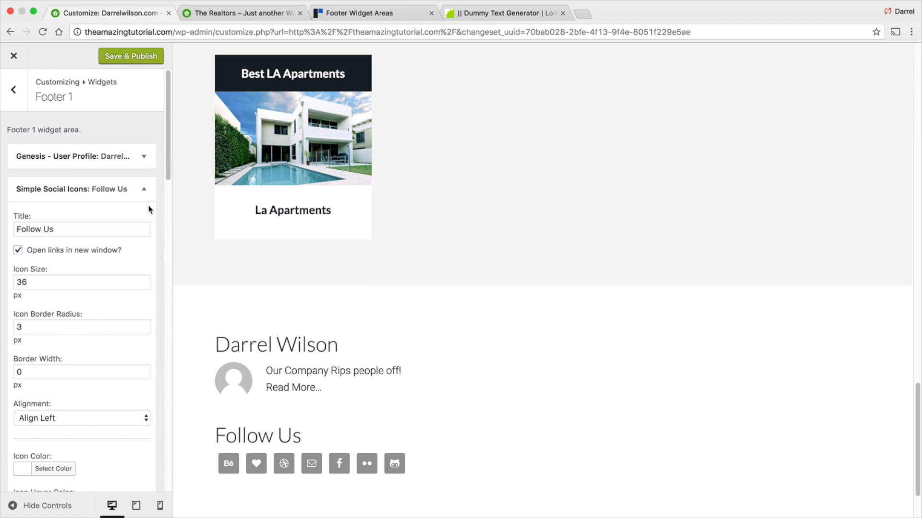
{"action": "left_click", "coordinate": [143, 189]}
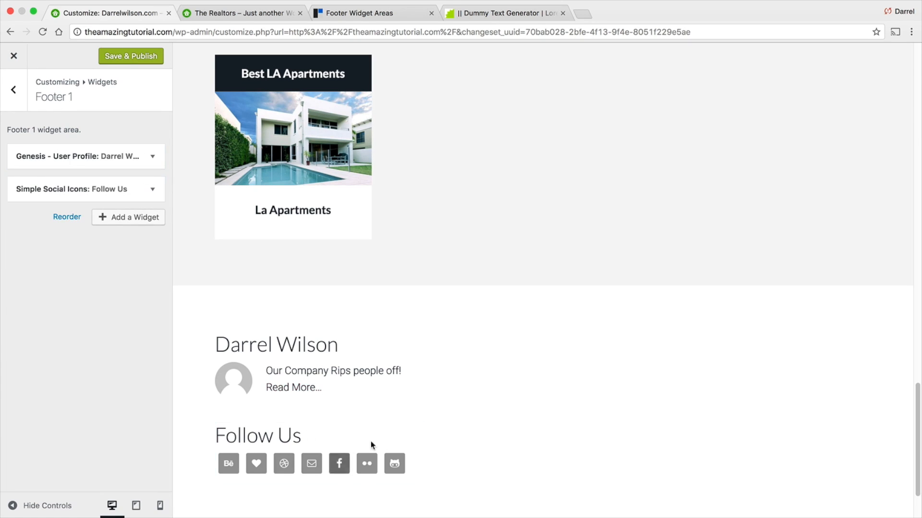
{"action": "left_click", "coordinate": [140, 62]}
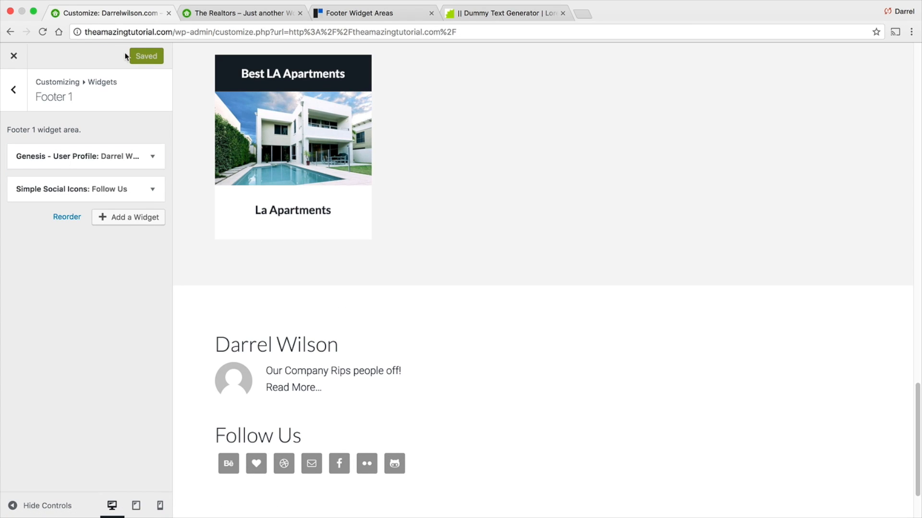
- Open the Footer 2 widget area
{"action": "left_click", "coordinate": [12, 91]}
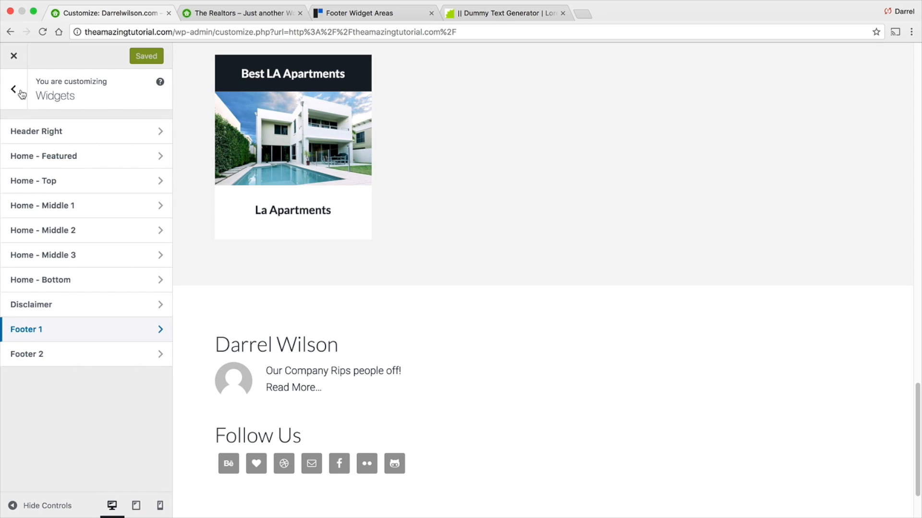
{"action": "left_click", "coordinate": [35, 355]}
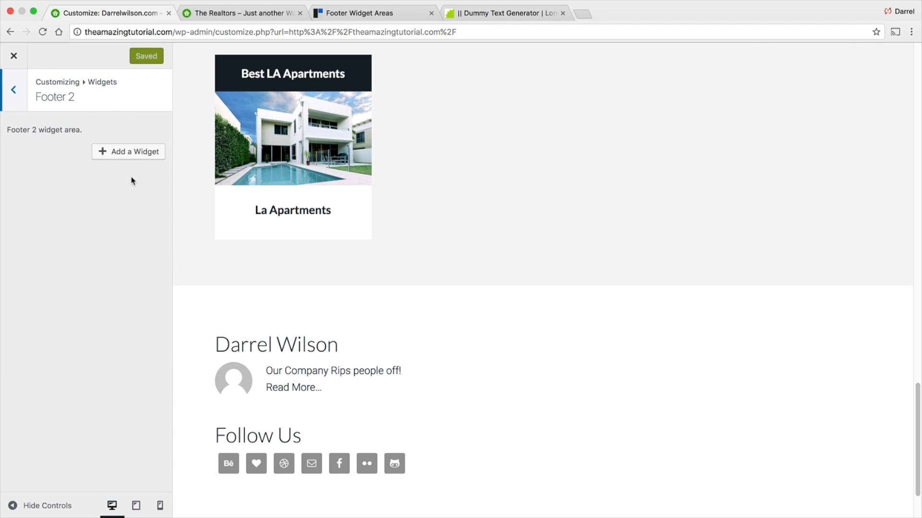
- Add a Text widget to Footer 2 and paste the office locations HTML into its content
{"action": "left_click", "coordinate": [132, 152]}
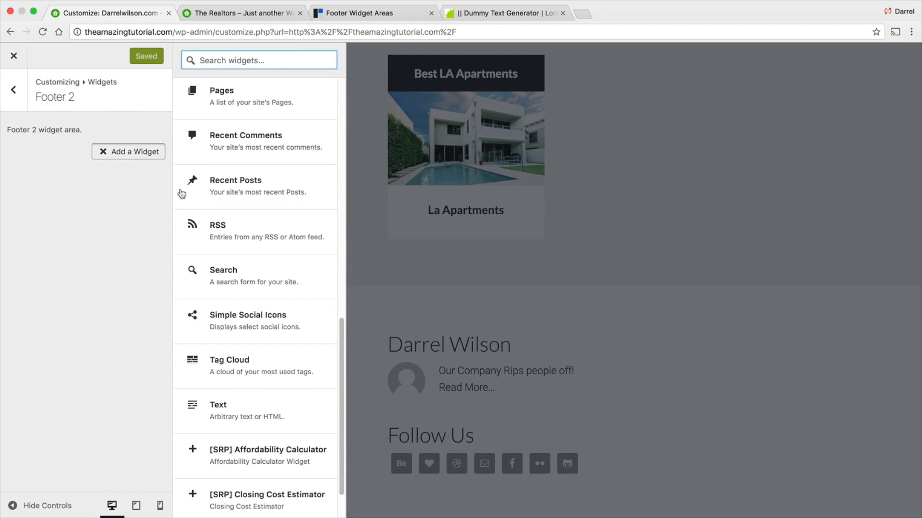
{"action": "left_click", "coordinate": [239, 413]}
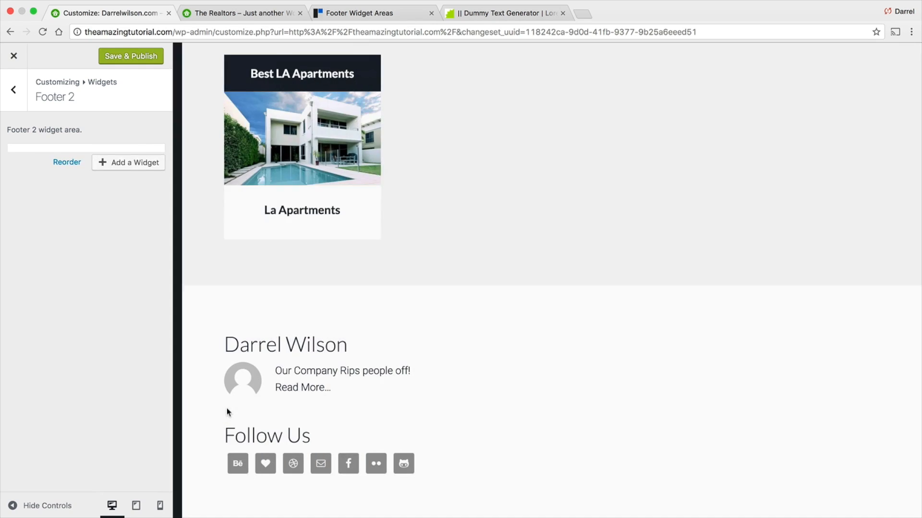
{"action": "left_click", "coordinate": [65, 266]}
{"action": "right_click", "coordinate": [66, 266]}
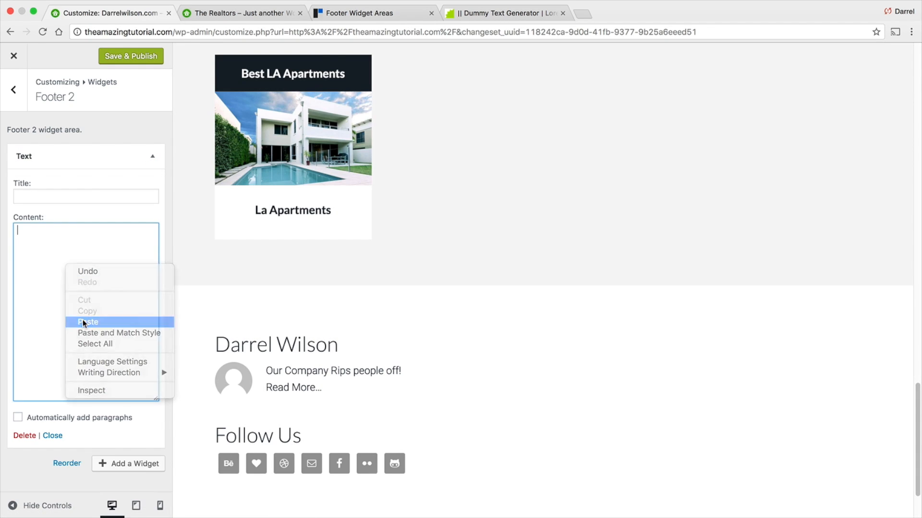
{"action": "left_click", "coordinate": [85, 318]}
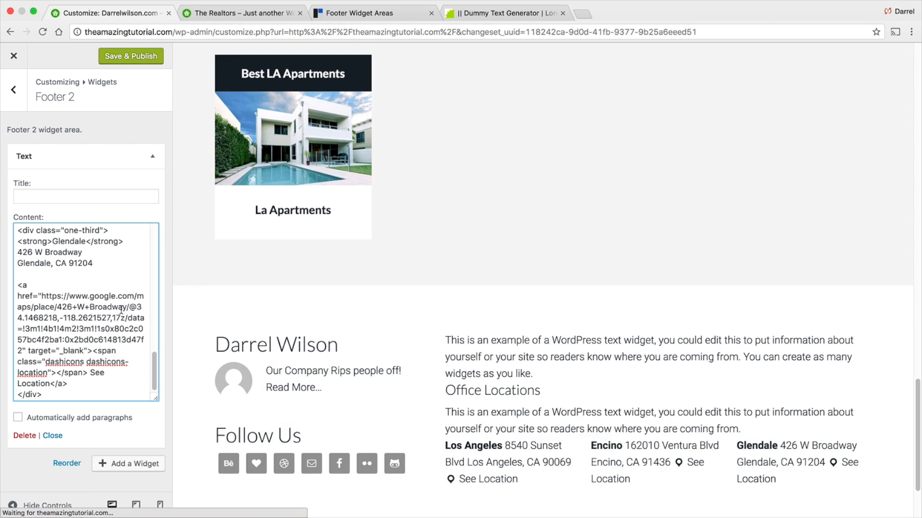
- Change the Office Locations heading in the widget content to an h1 tag
{"action": "scroll", "coordinate": [327, 306], "scroll_direction": "down", "scroll_amount": 1}
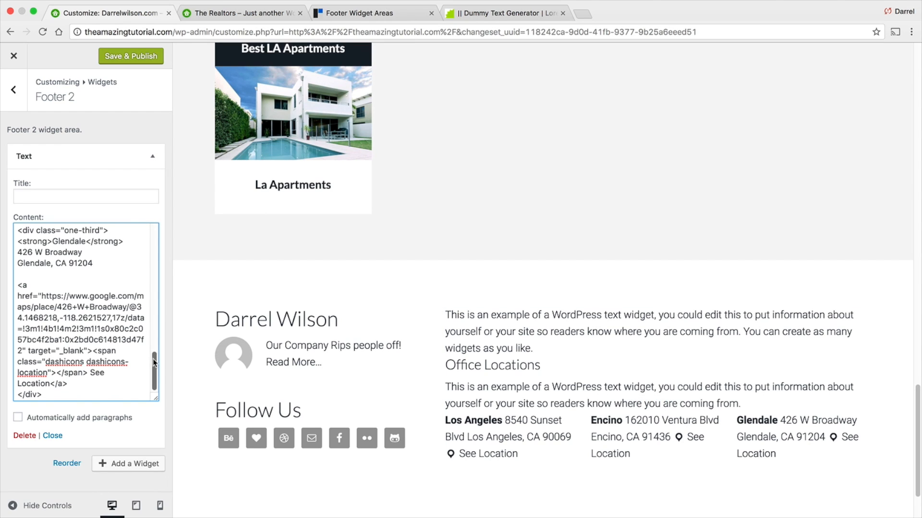
{"action": "left_click_drag", "start_coordinate": [154, 369], "coordinate": [154, 243]}
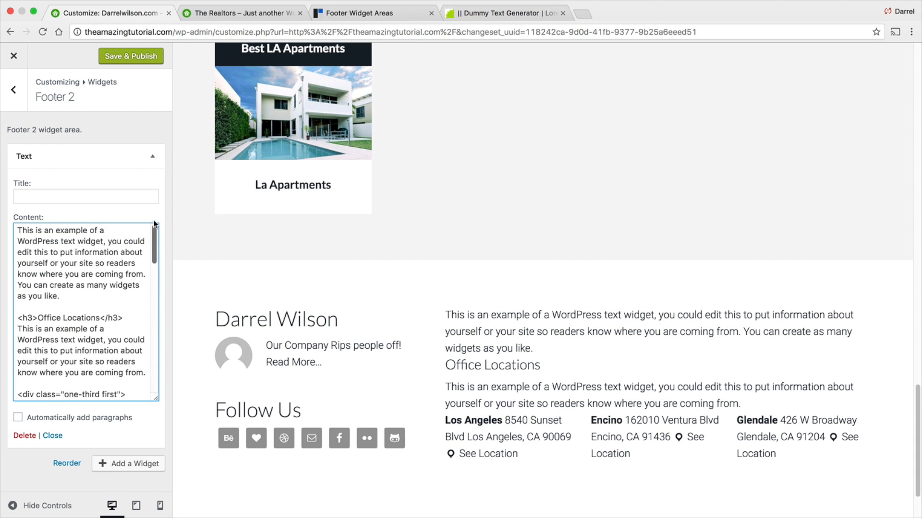
{"action": "left_click_drag", "start_coordinate": [70, 290], "coordinate": [16, 228]}
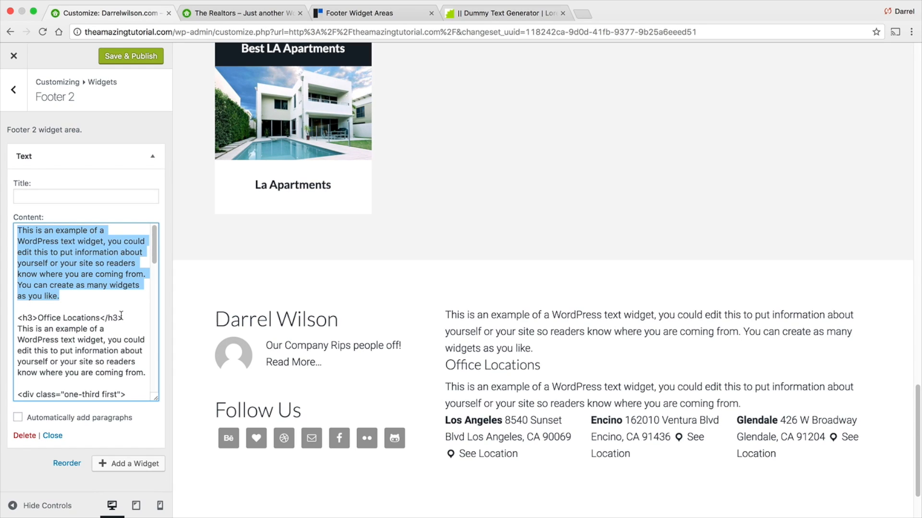
{"action": "left_click_drag", "start_coordinate": [123, 316], "coordinate": [106, 314]}
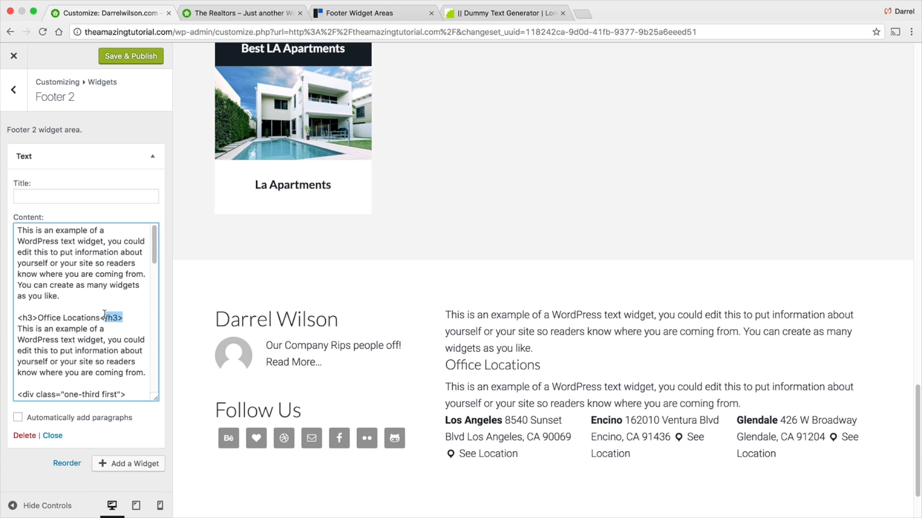
{"action": "left_click", "coordinate": [124, 317]}
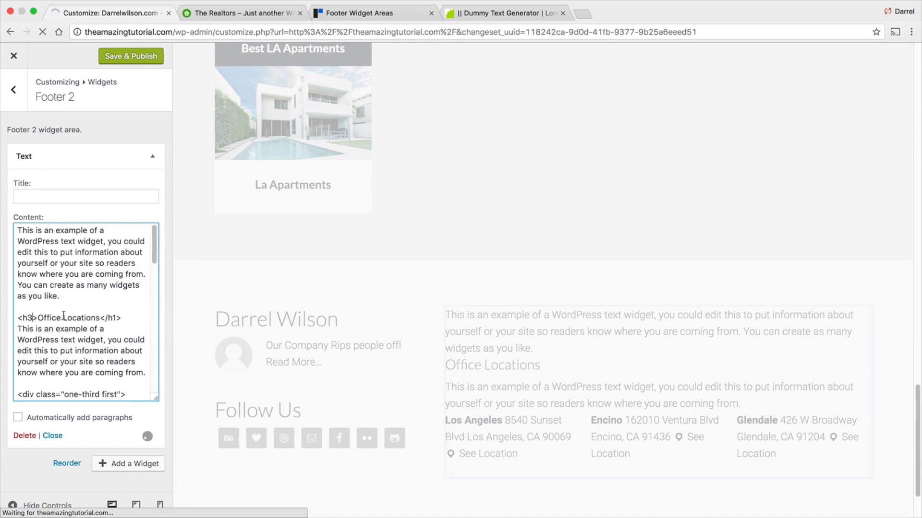
{"action": "left_click", "coordinate": [30, 318]}
{"action": "key", "text": "BackSpace"}
{"action": "type", "text": "1"}
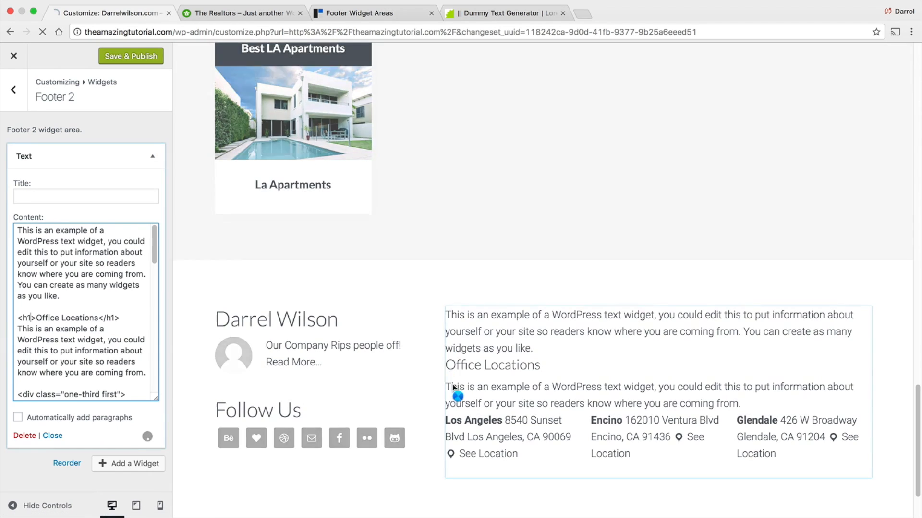
{"action": "left_click_drag", "start_coordinate": [599, 372], "coordinate": [446, 369]}
- Change the Office Locations heading back to an h3 tag
{"action": "left_click", "coordinate": [116, 317]}
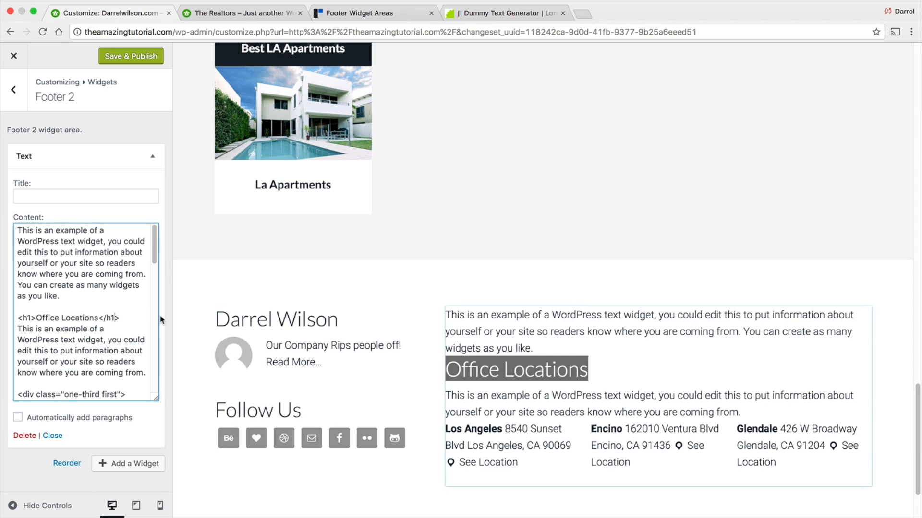
{"action": "key", "text": "BackSpace"}
{"action": "type", "text": "3"}
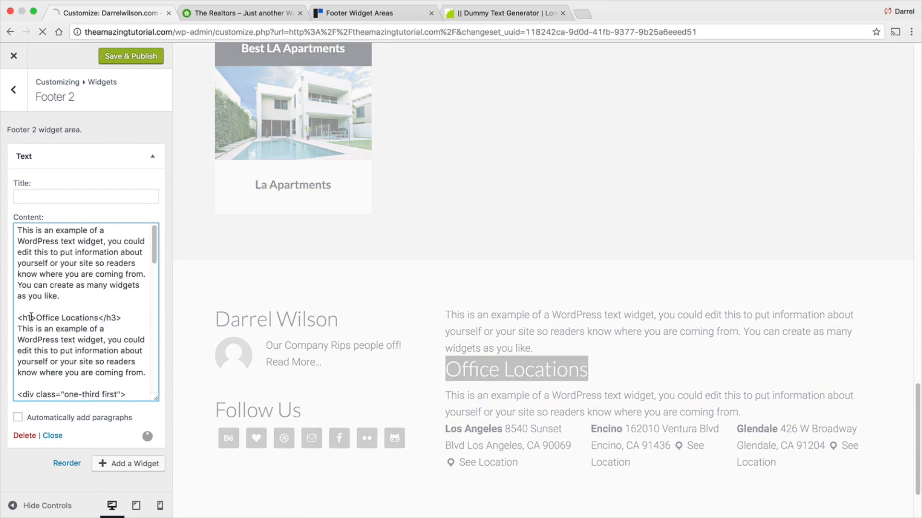
{"action": "left_click", "coordinate": [28, 318]}
{"action": "key", "text": "BackSpace"}
{"action": "type", "text": "3"}
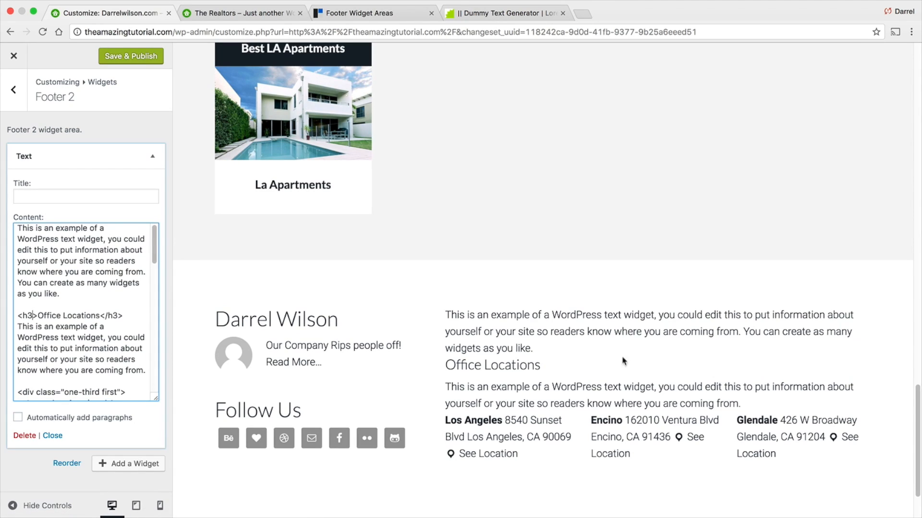
- Examine the Los Angeles office address and map link code in the widget content
{"action": "left_click_drag", "start_coordinate": [465, 386], "coordinate": [528, 397]}
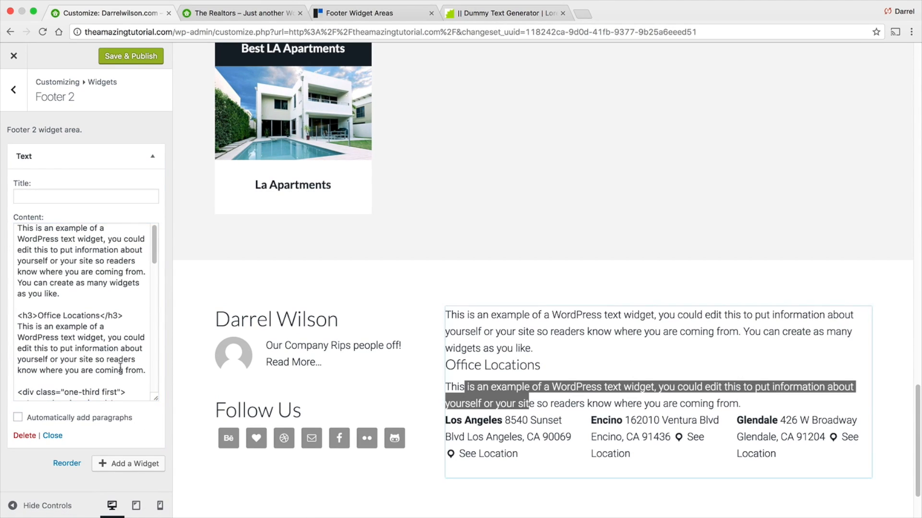
{"action": "scroll", "coordinate": [121, 359], "scroll_direction": "down", "scroll_amount": 3}
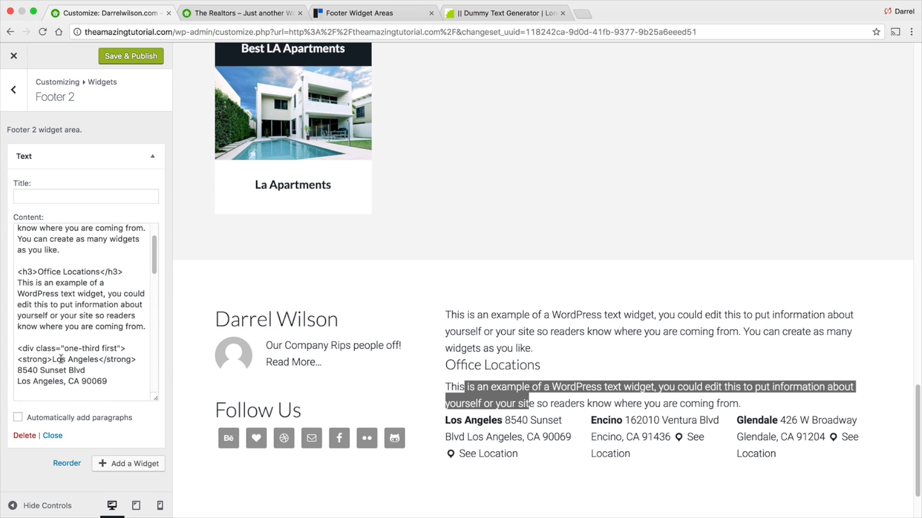
{"action": "scroll", "coordinate": [63, 356], "scroll_direction": "down", "scroll_amount": 1}
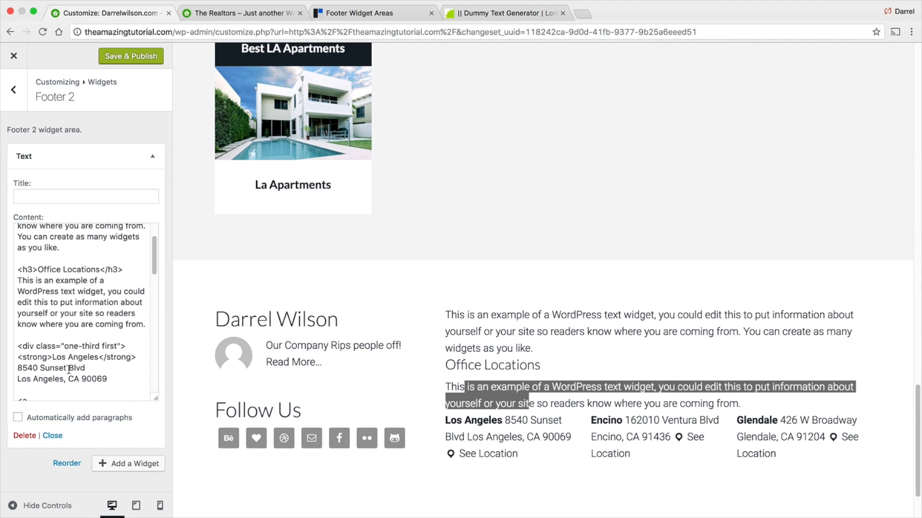
{"action": "scroll", "coordinate": [68, 370], "scroll_direction": "down", "scroll_amount": 4}
{"action": "scroll", "coordinate": [83, 300], "scroll_direction": "down", "scroll_amount": 2}
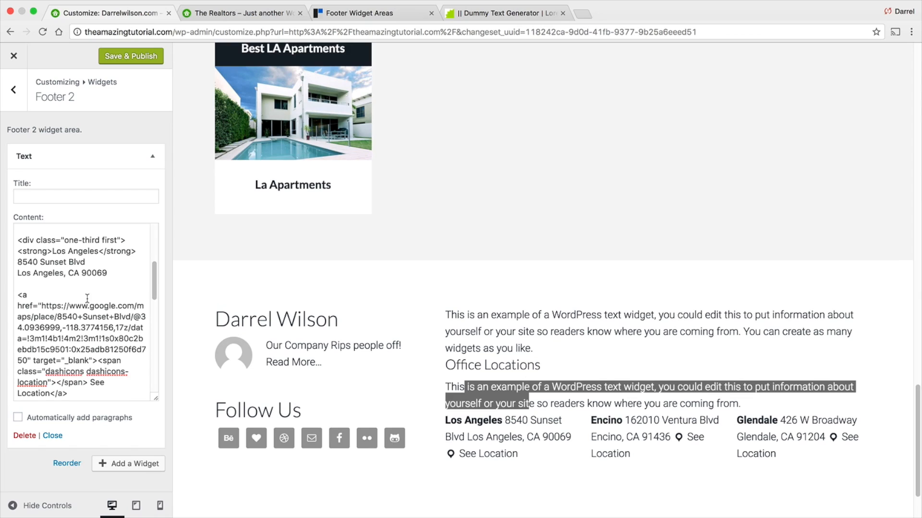
{"action": "left_click_drag", "start_coordinate": [106, 275], "coordinate": [16, 240]}
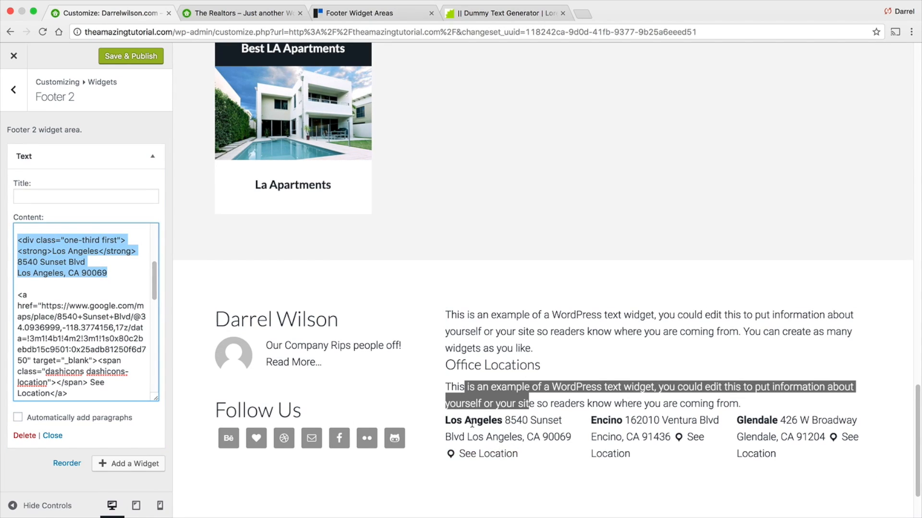
{"action": "left_click", "coordinate": [109, 272]}
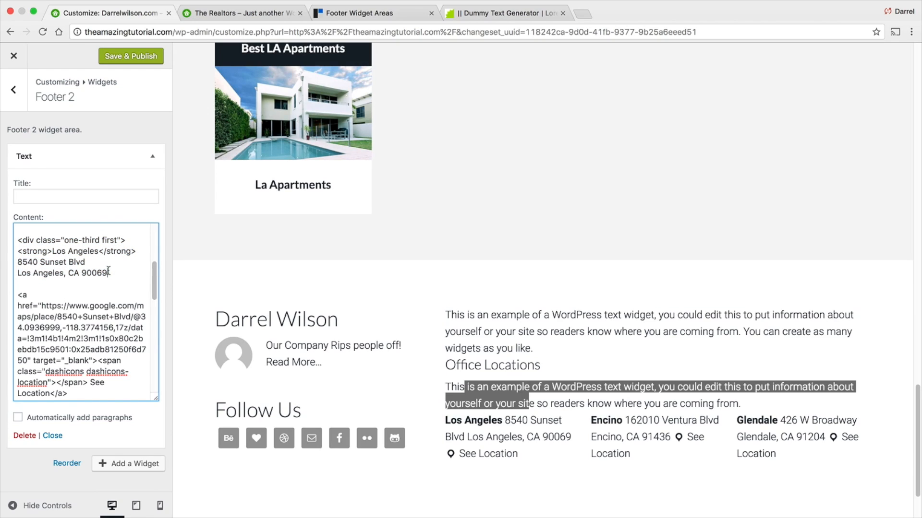
{"action": "left_click_drag", "start_coordinate": [97, 251], "coordinate": [62, 250]}
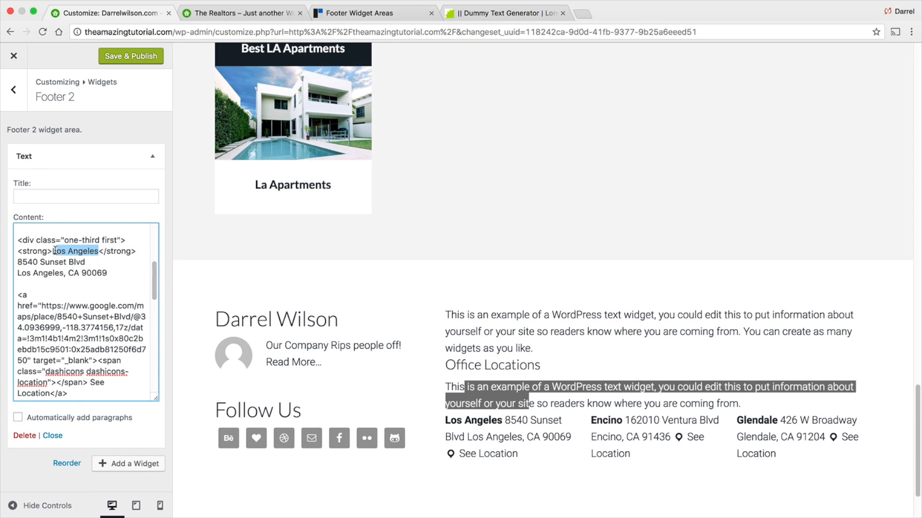
{"action": "left_click_drag", "start_coordinate": [108, 273], "coordinate": [18, 262]}
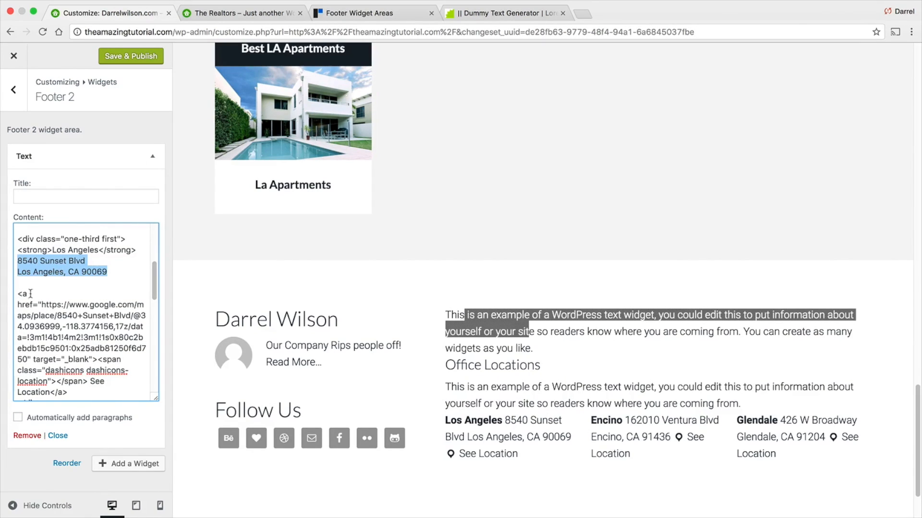
- Select the Los Angeles map link's URL and search for google maps in a new browser tab
{"action": "left_click", "coordinate": [41, 304]}
{"action": "left_click_drag", "start_coordinate": [41, 307], "coordinate": [90, 357]}
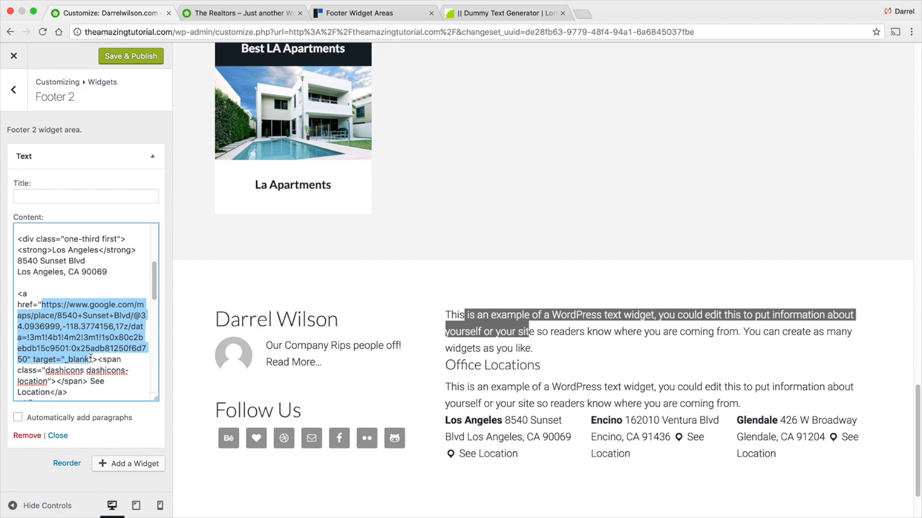
{"action": "left_click", "coordinate": [582, 9]}
{"action": "type", "text": "google "}
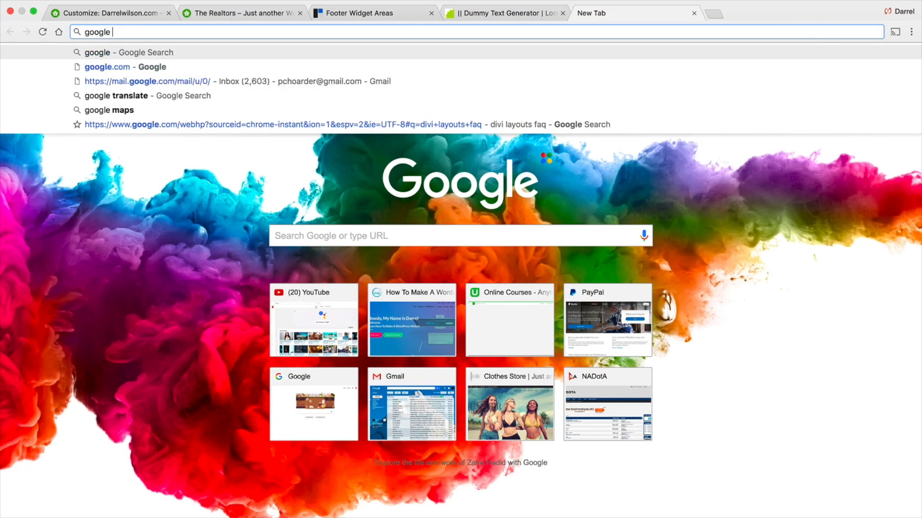
{"action": "type", "text": "maps"}
{"action": "key", "text": "Return"}
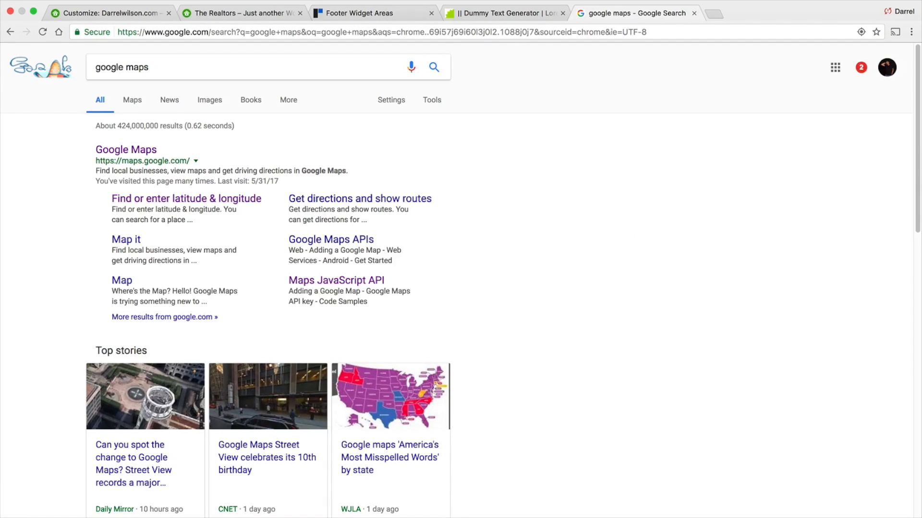
- Open Google Maps, pick 1 West Colorado Boulevard, and copy its short share URL
{"action": "left_click", "coordinate": [143, 151]}
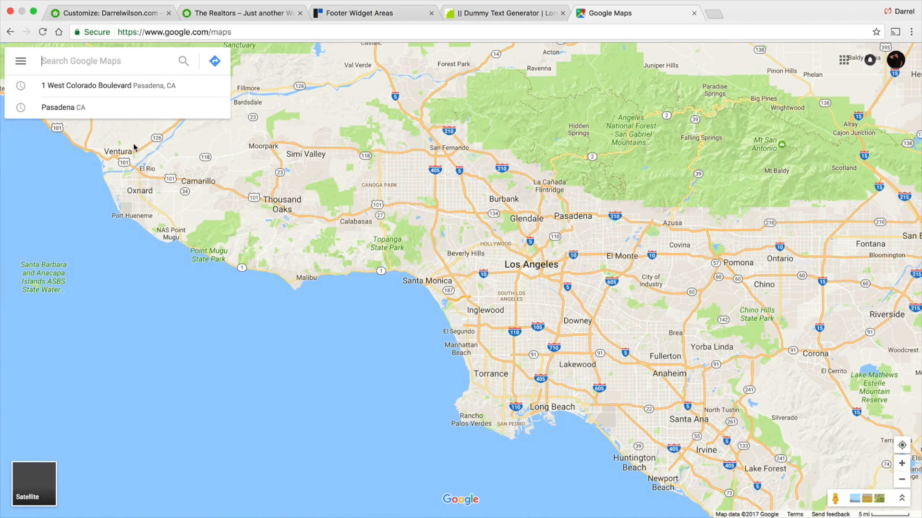
{"action": "left_click", "coordinate": [125, 86]}
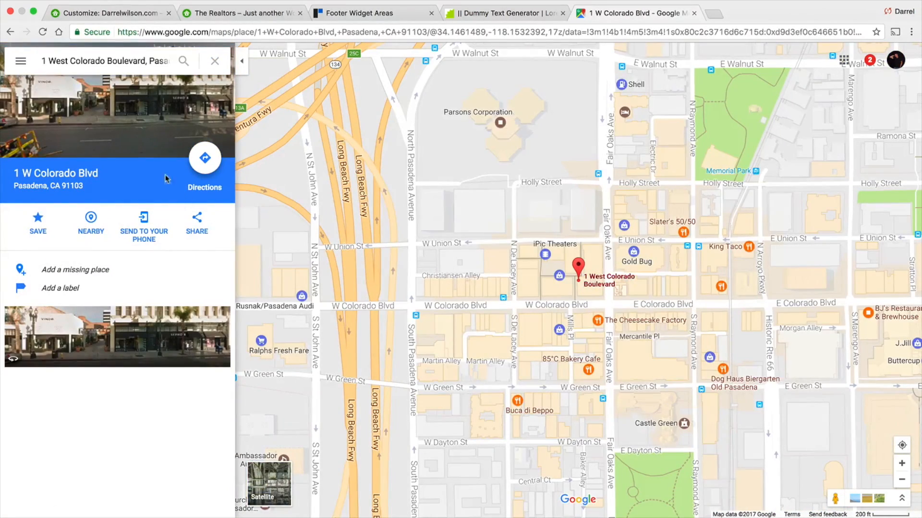
{"action": "left_click", "coordinate": [202, 227]}
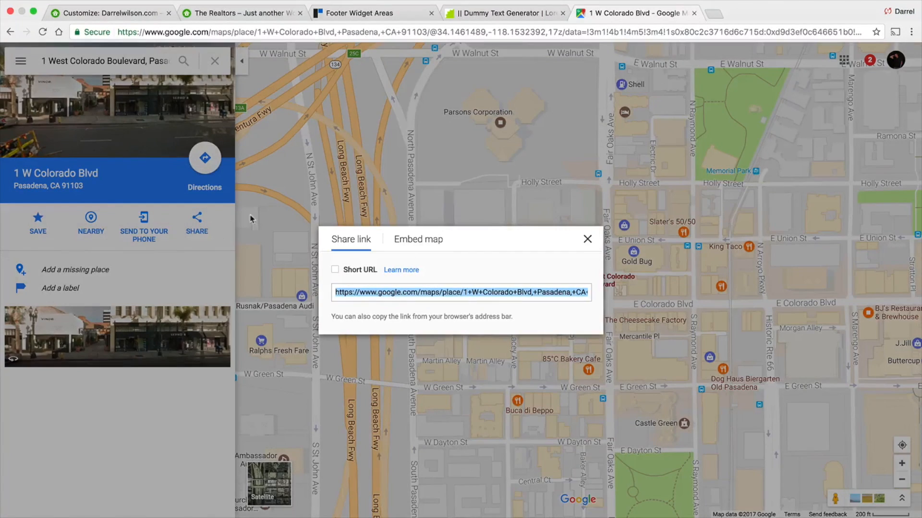
{"action": "left_click", "coordinate": [335, 270]}
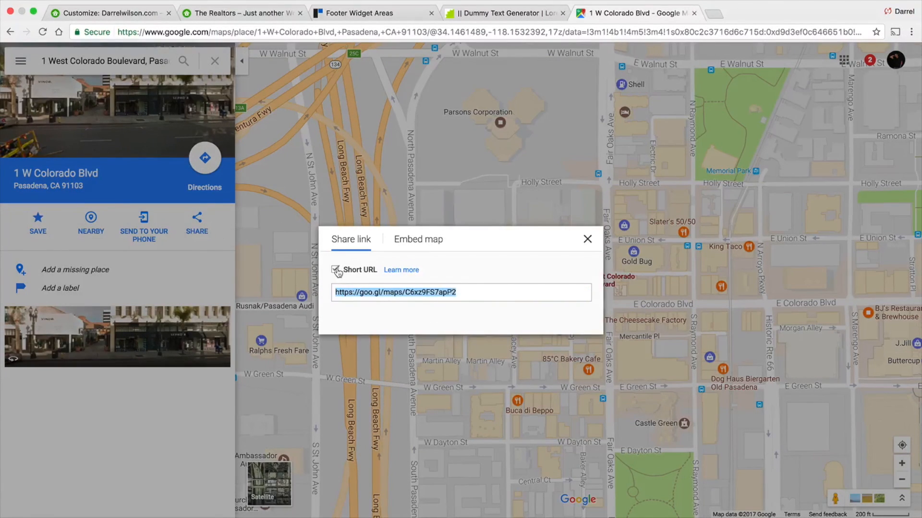
{"action": "right_click", "coordinate": [433, 292]}
{"action": "left_click", "coordinate": [456, 354]}
- Paste the short map URL into the Los Angeles See Location link in the widget content
{"action": "left_click", "coordinate": [146, 17]}
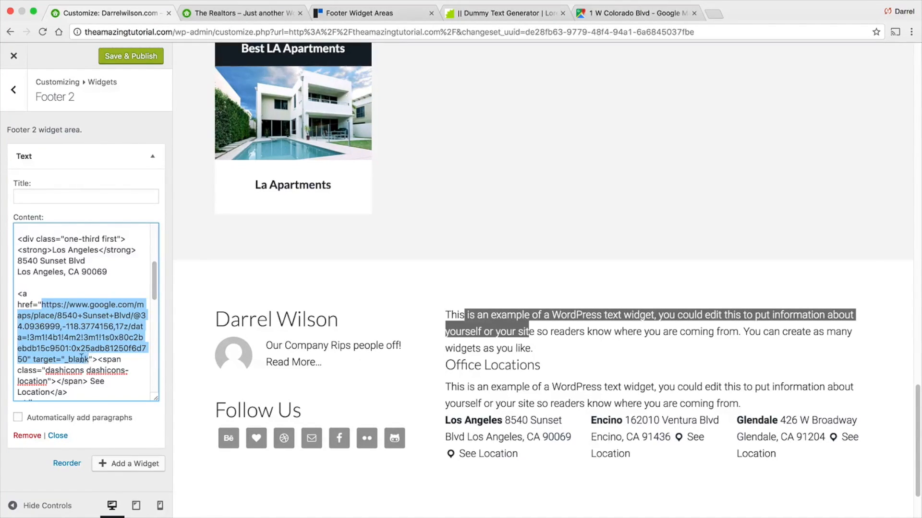
{"action": "right_click", "coordinate": [73, 316]}
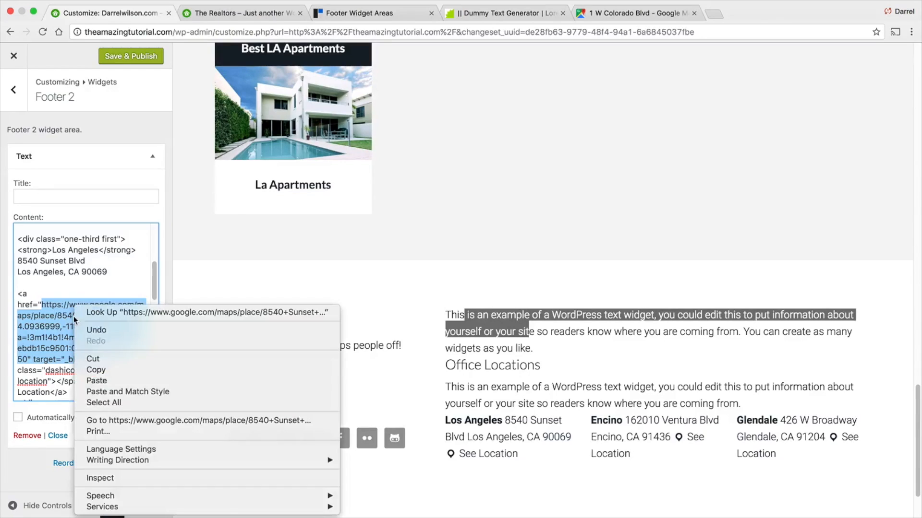
{"action": "left_click", "coordinate": [106, 381]}
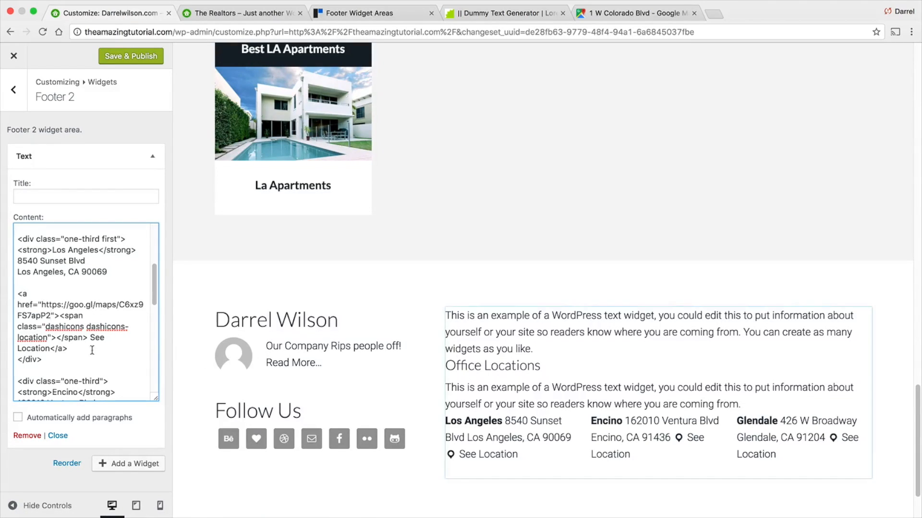
- Publish the footer changes and exit the Customizer to view the live footer
{"action": "left_click_drag", "start_coordinate": [110, 272], "coordinate": [9, 262]}
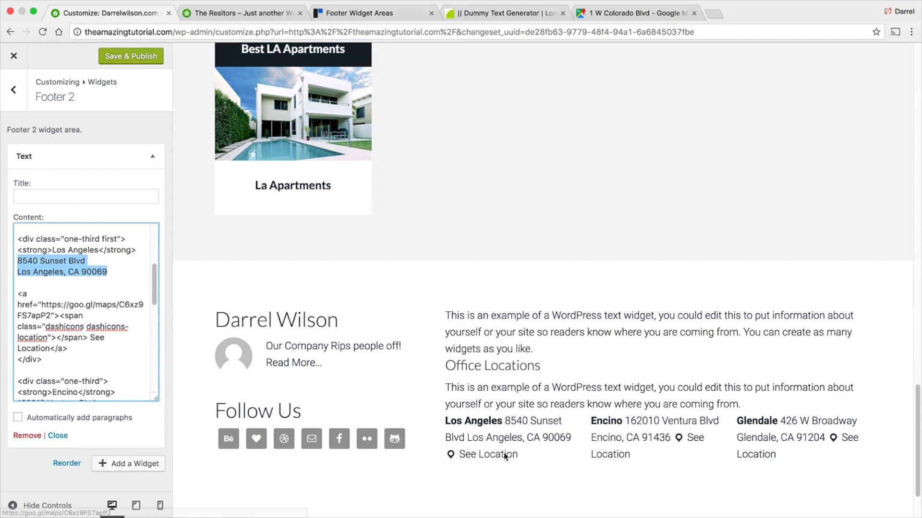
{"action": "left_click", "coordinate": [134, 63]}
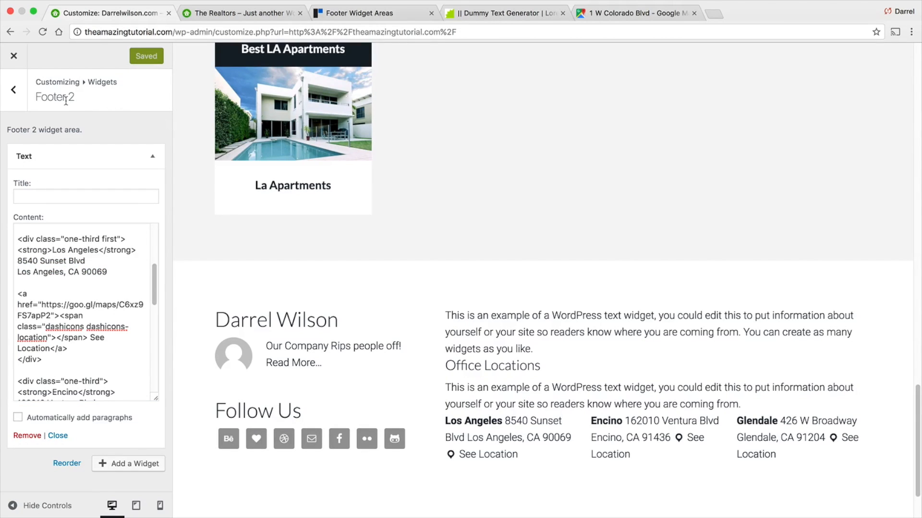
{"action": "left_click", "coordinate": [13, 58]}
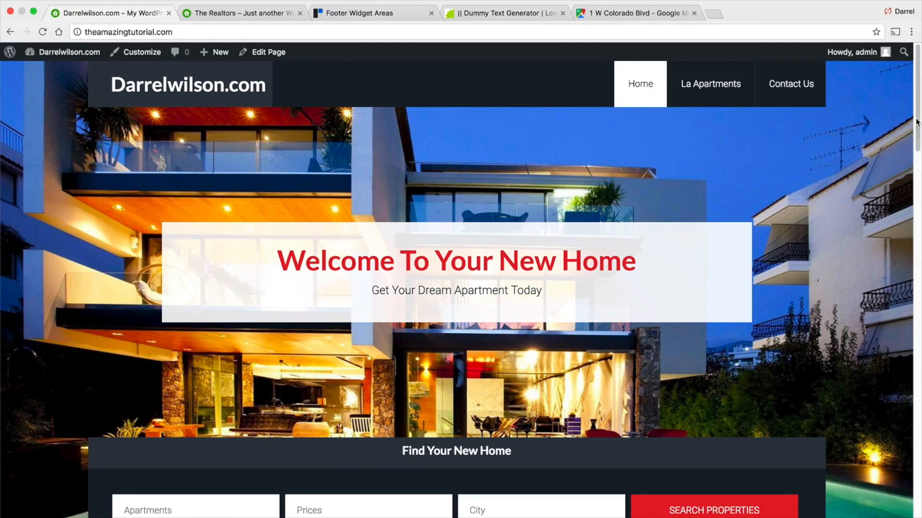
{"action": "left_click_drag", "start_coordinate": [917, 122], "coordinate": [917, 496]}
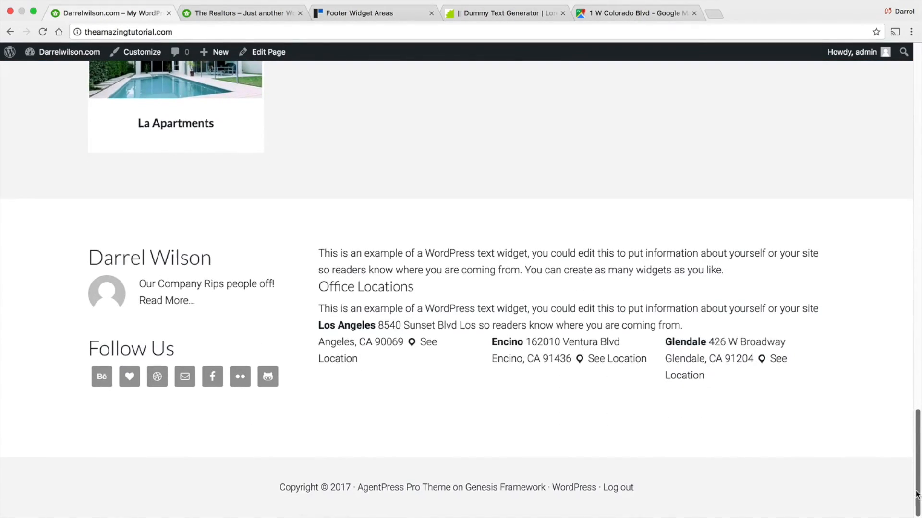
- Test the Los Angeles See Location link on the live footer and return to the site
{"action": "left_click", "coordinate": [428, 345]}
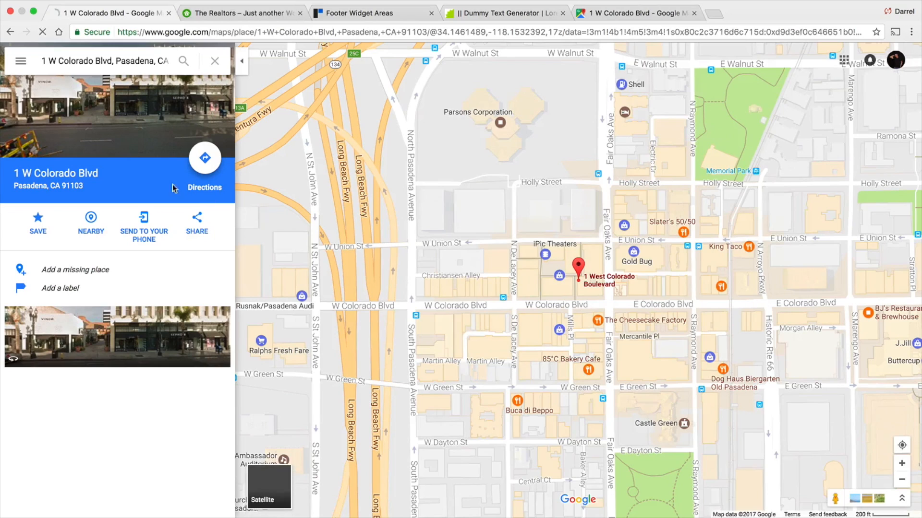
{"action": "left_click", "coordinate": [10, 32]}
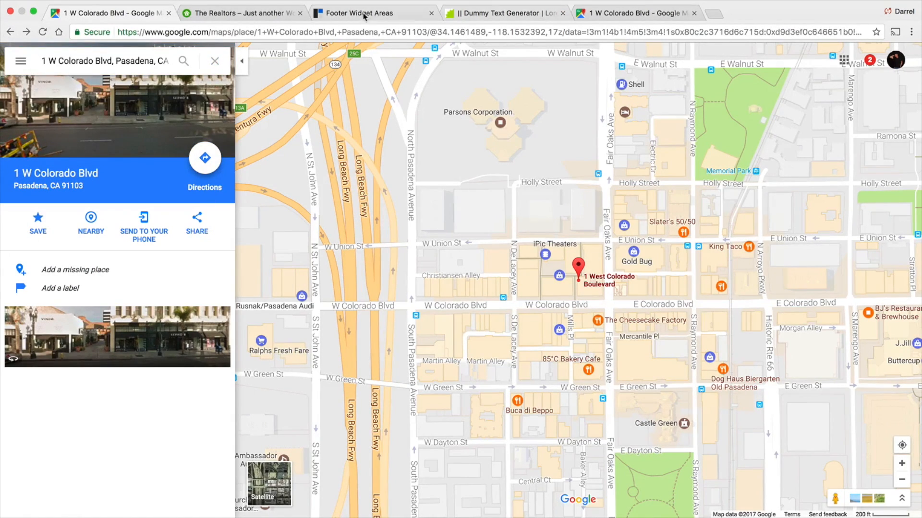
{"action": "left_click", "coordinate": [10, 32]}
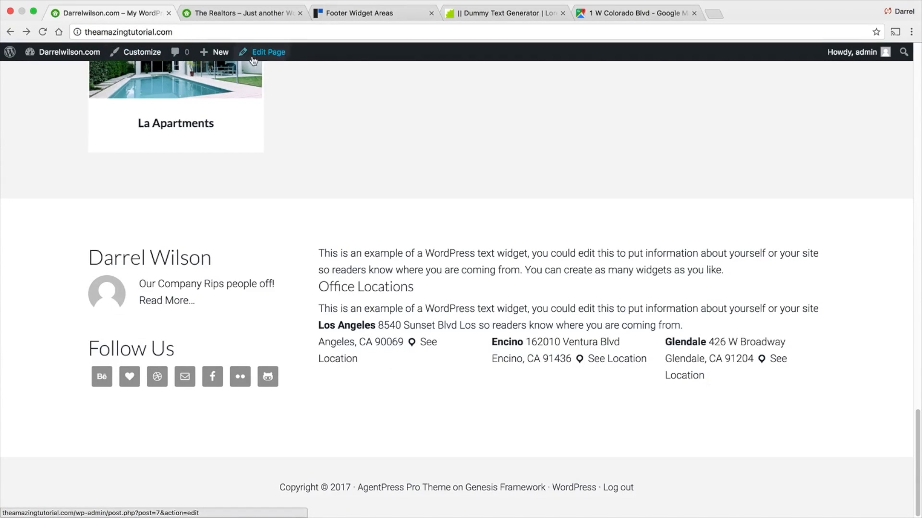
{"action": "left_click", "coordinate": [142, 52]}
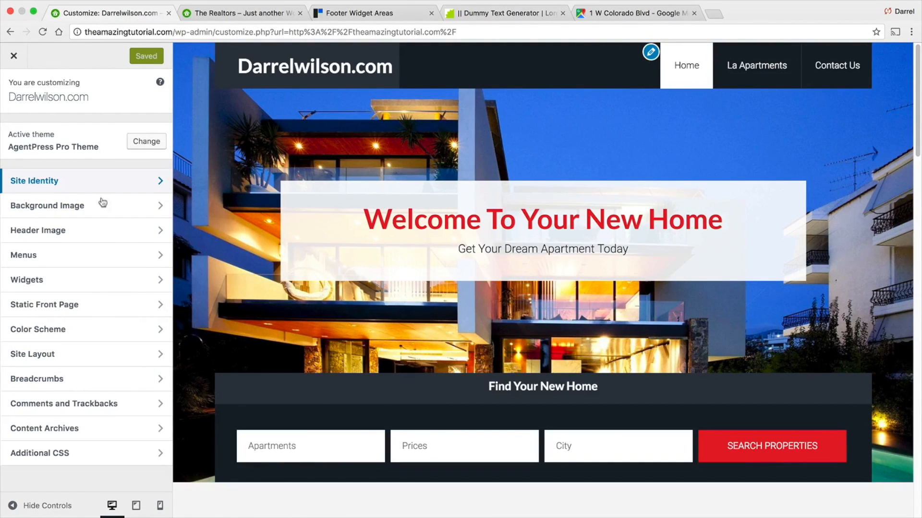
{"action": "scroll", "coordinate": [511, 257], "scroll_direction": "down", "scroll_amount": 15}
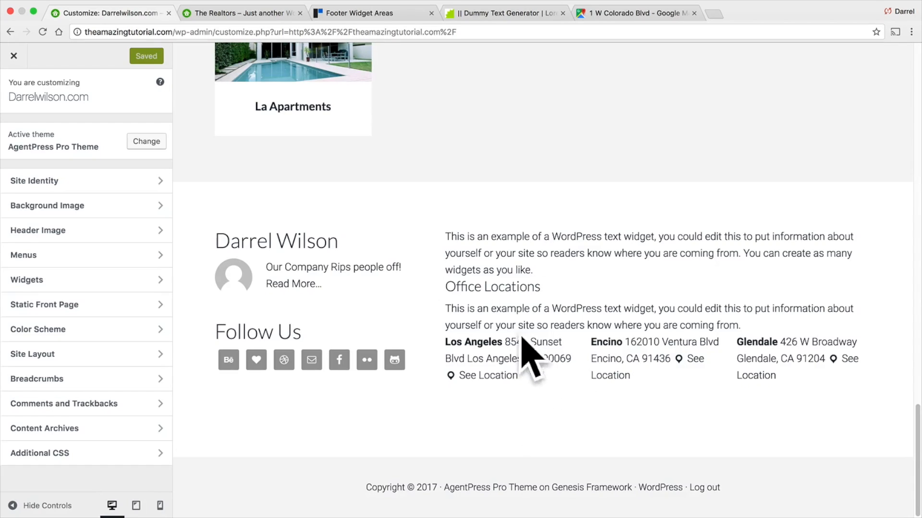
{"action": "left_click", "coordinate": [75, 275]}
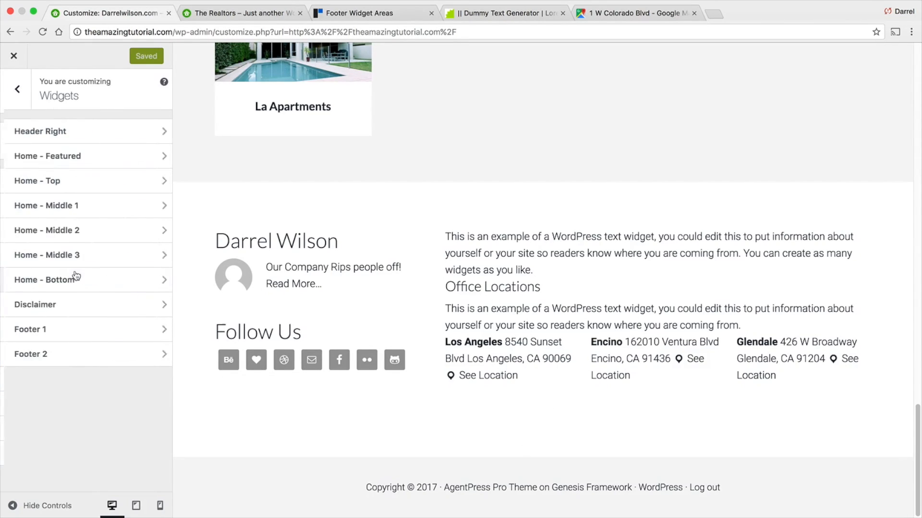
{"action": "left_click", "coordinate": [75, 355]}
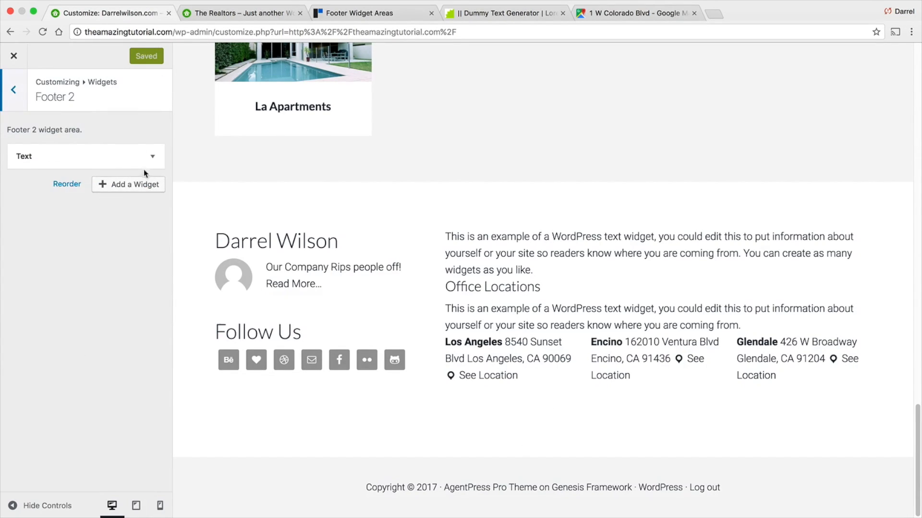
{"action": "left_click", "coordinate": [132, 185]}
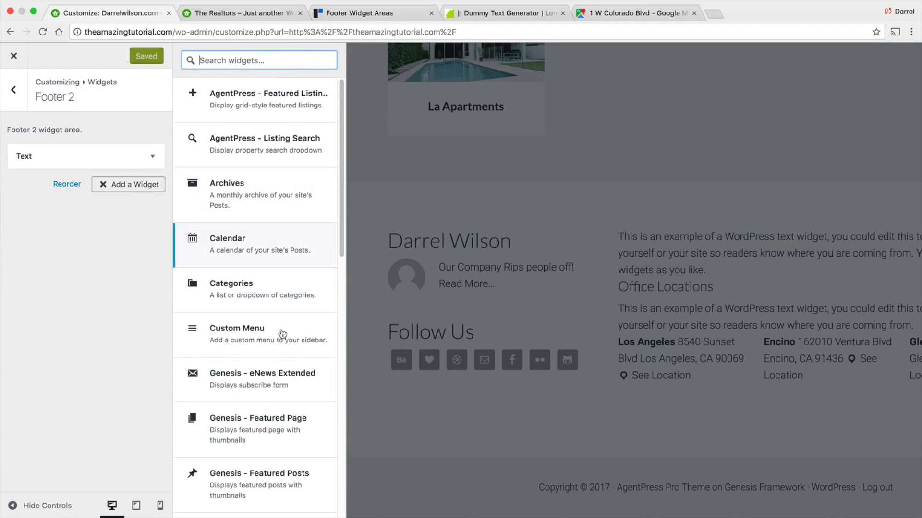
{"action": "left_click_drag", "start_coordinate": [341, 229], "coordinate": [342, 183]}
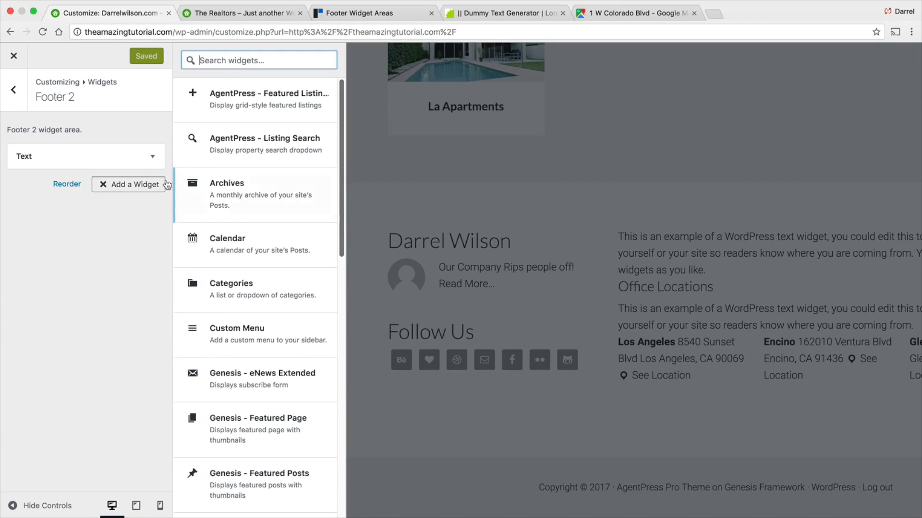
{"action": "left_click", "coordinate": [13, 89]}
{"action": "left_click", "coordinate": [19, 57]}
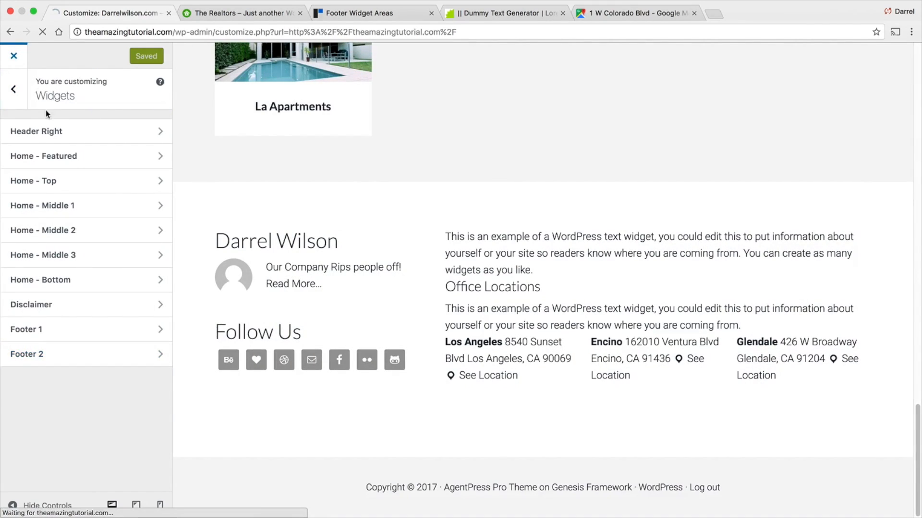
- Open the admin user's profile for editing and fill in the first name and last name fields
{"action": "mouse_move", "coordinate": [45, 52]}
{"action": "left_click", "coordinate": [45, 73]}
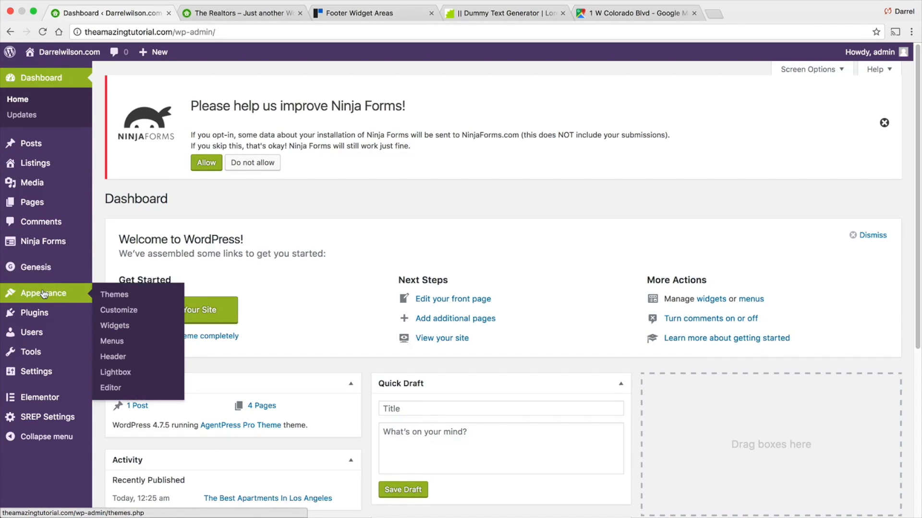
{"action": "mouse_move", "coordinate": [43, 335]}
{"action": "left_click", "coordinate": [115, 335]}
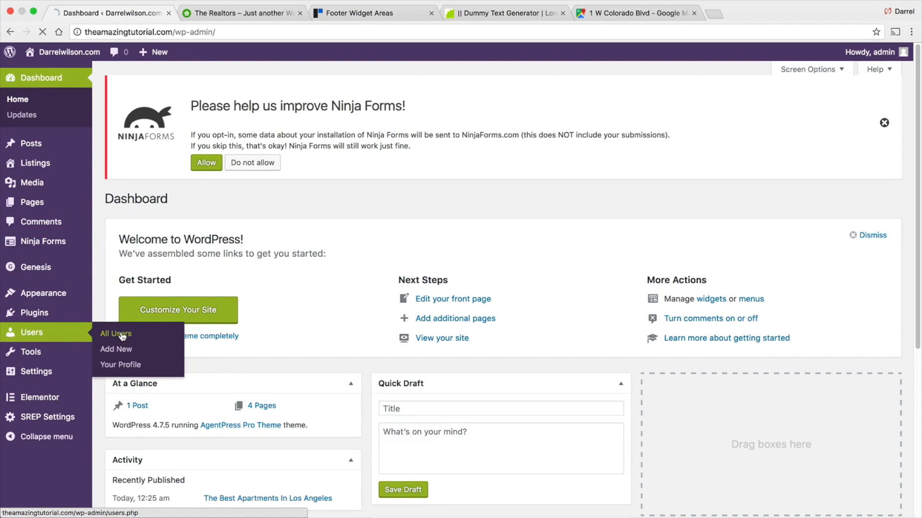
{"action": "left_click", "coordinate": [161, 292]}
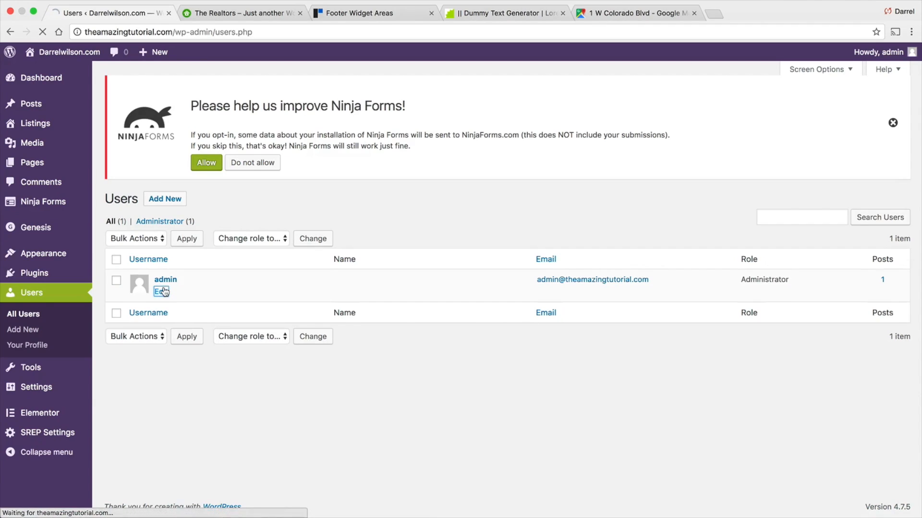
{"action": "scroll", "coordinate": [216, 300], "scroll_direction": "down", "scroll_amount": 3}
{"action": "scroll", "coordinate": [235, 306], "scroll_direction": "down", "scroll_amount": 3}
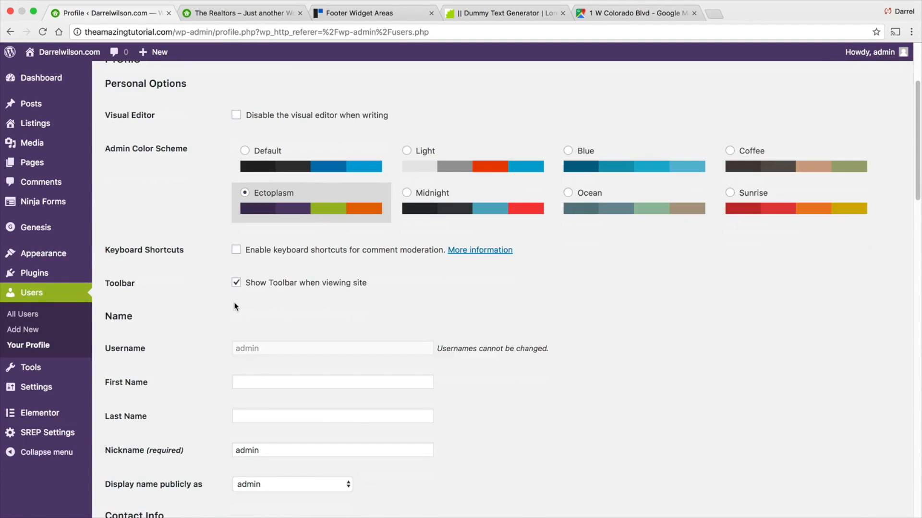
{"action": "left_click", "coordinate": [263, 342]}
{"action": "type", "text": "Darrel"}
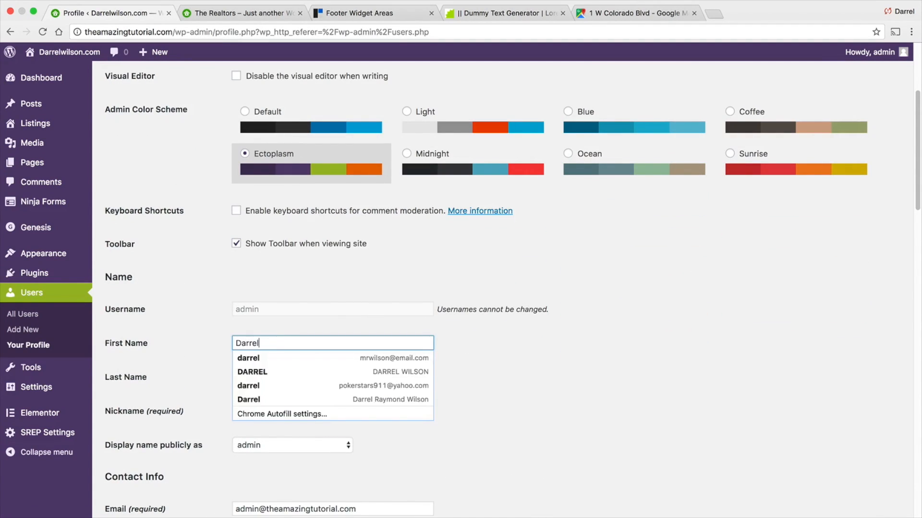
{"action": "key", "text": "Tab"}
{"action": "type", "text": "Wilson"}
{"action": "key", "text": "Tab"}
- Write "We are the best company ever!" as the biographical info and check the Gravatar profile picture link
{"action": "scroll", "coordinate": [266, 335], "scroll_direction": "down", "scroll_amount": 10}
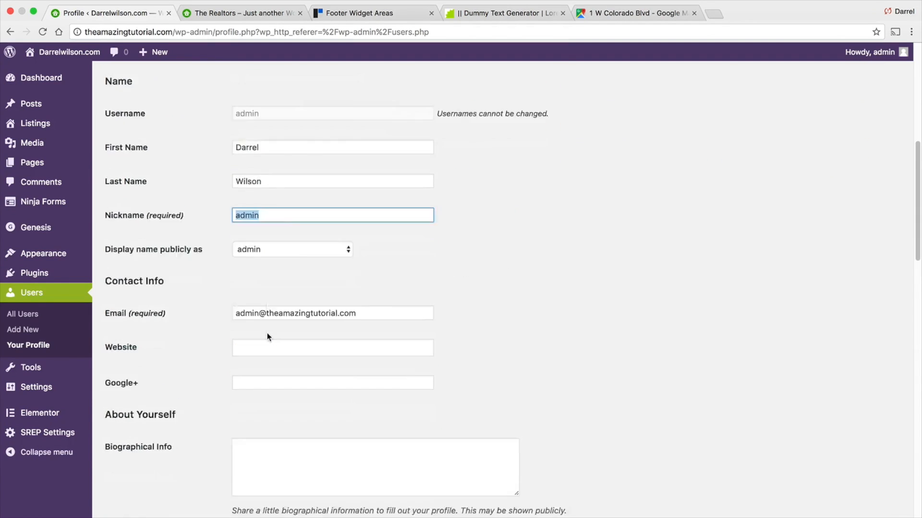
{"action": "scroll", "coordinate": [265, 336], "scroll_direction": "down", "scroll_amount": 1}
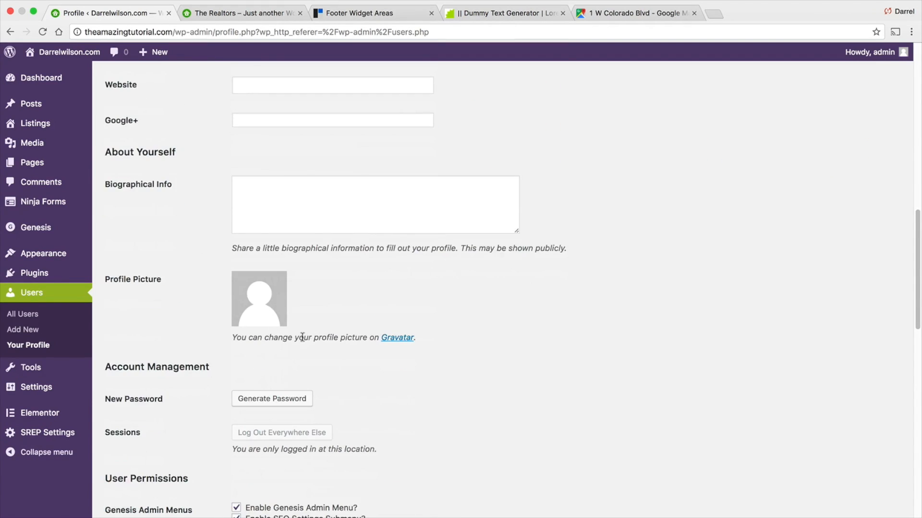
{"action": "left_click", "coordinate": [273, 207]}
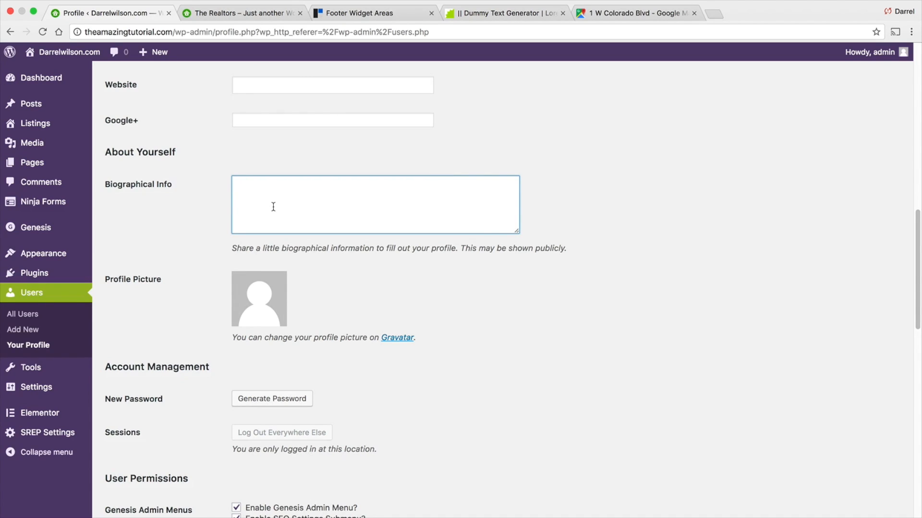
{"action": "type", "text": "We are the best company ever!"}
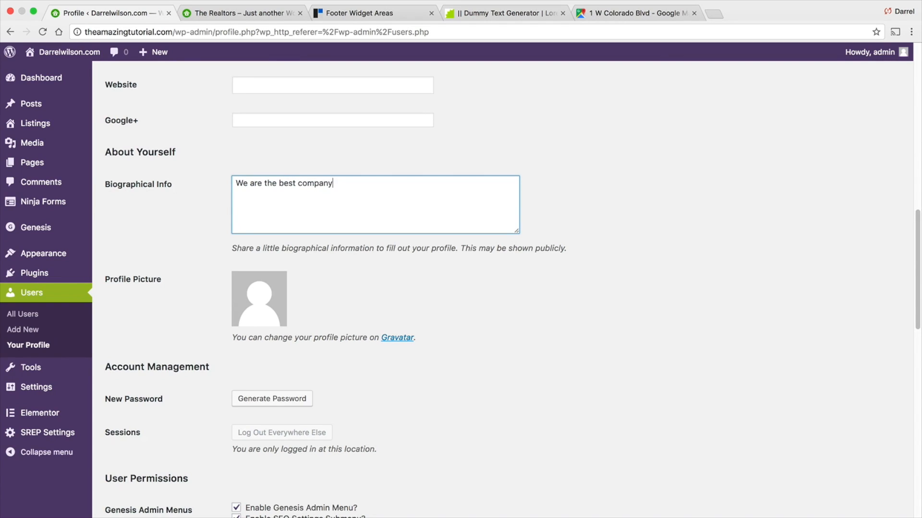
{"action": "left_click", "coordinate": [400, 338]}
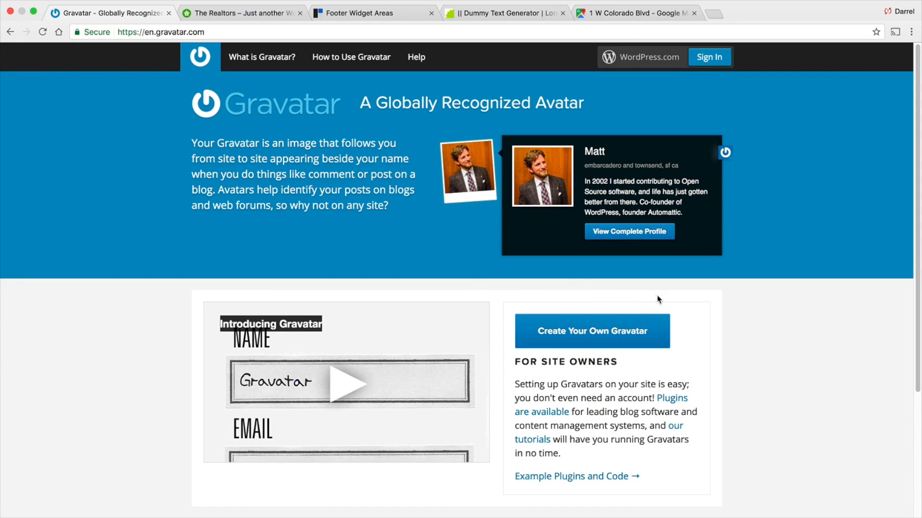
{"action": "left_click", "coordinate": [10, 32]}
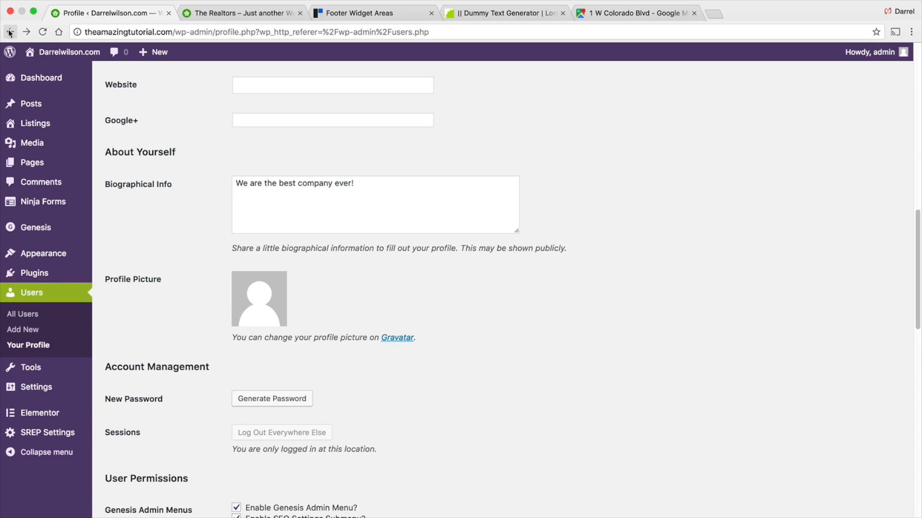
- Review the profile fields and save the updated profile
{"action": "scroll", "coordinate": [341, 275], "scroll_direction": "down", "scroll_amount": 1}
{"action": "scroll", "coordinate": [333, 277], "scroll_direction": "up", "scroll_amount": 1}
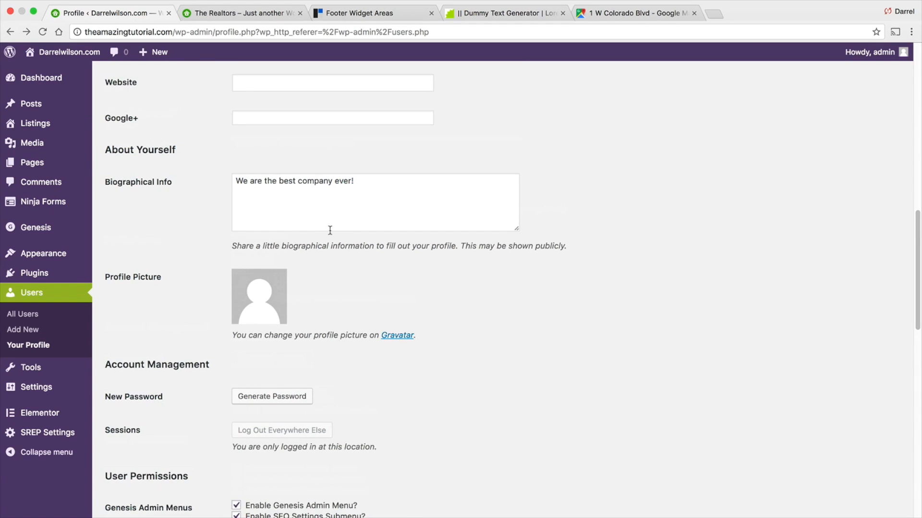
{"action": "left_click_drag", "start_coordinate": [405, 192], "coordinate": [181, 188]}
{"action": "scroll", "coordinate": [275, 277], "scroll_direction": "up", "scroll_amount": 10}
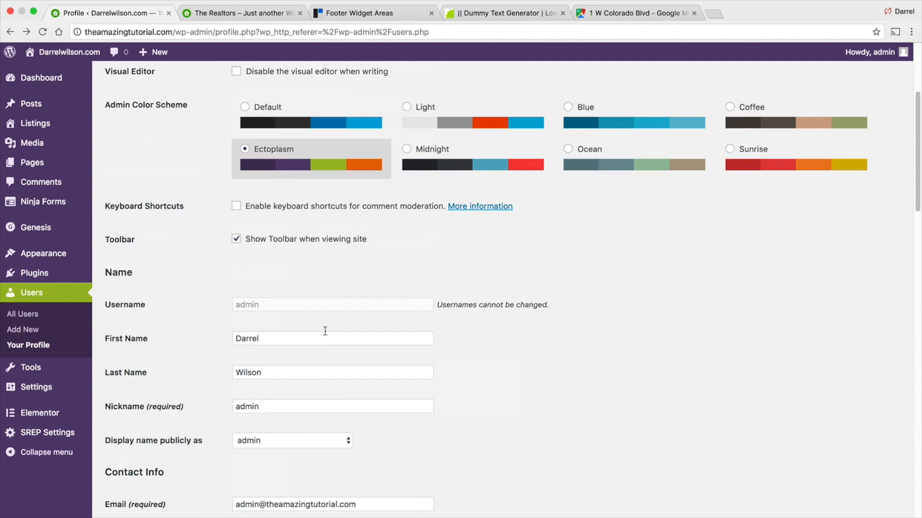
{"action": "scroll", "coordinate": [325, 331], "scroll_direction": "up", "scroll_amount": 1}
{"action": "scroll", "coordinate": [266, 263], "scroll_direction": "down", "scroll_amount": 20}
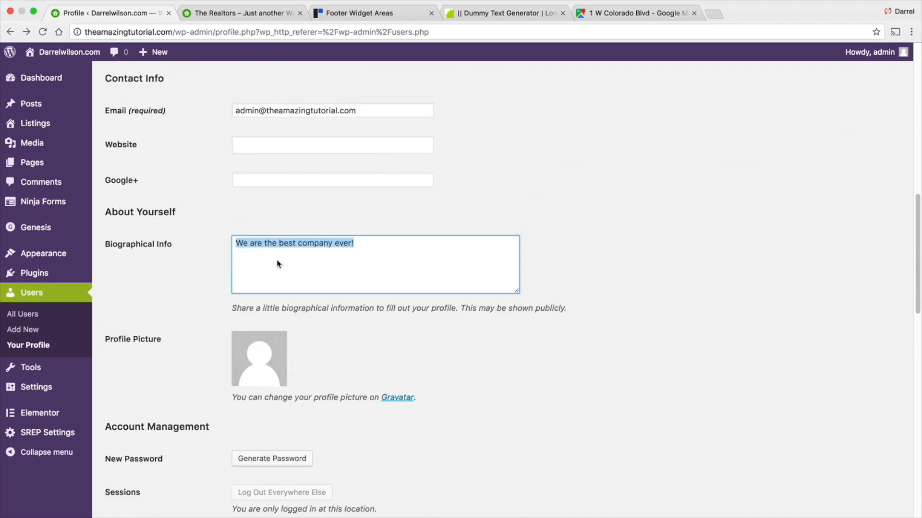
{"action": "left_click", "coordinate": [149, 451]}
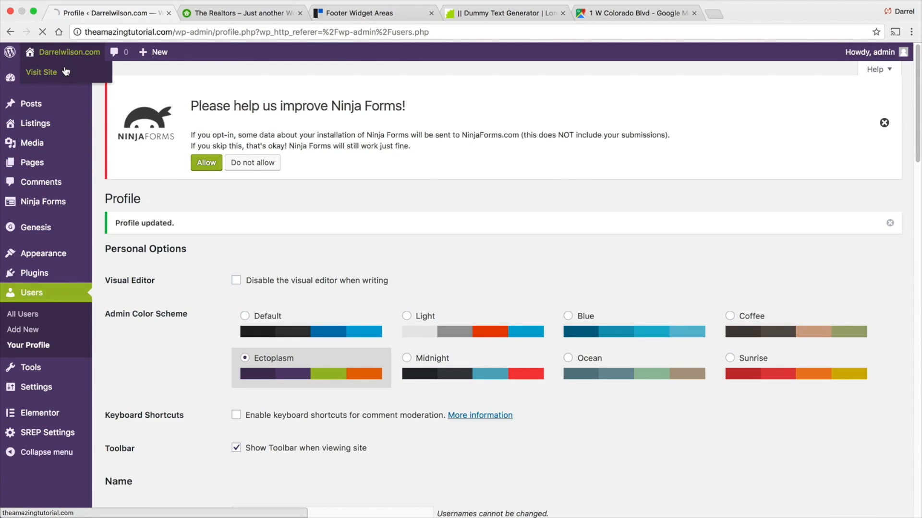
- Open the Footer 1 Genesis User Profile widget in the Customizer and switch its description to Author Bio
{"action": "left_click", "coordinate": [63, 67]}
{"action": "scroll", "coordinate": [261, 267], "scroll_direction": "down", "scroll_amount": 20}
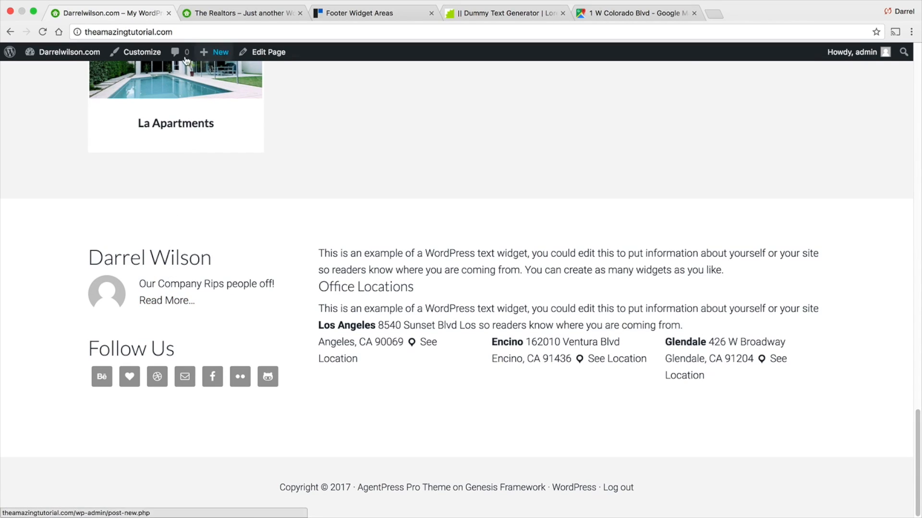
{"action": "left_click", "coordinate": [145, 57]}
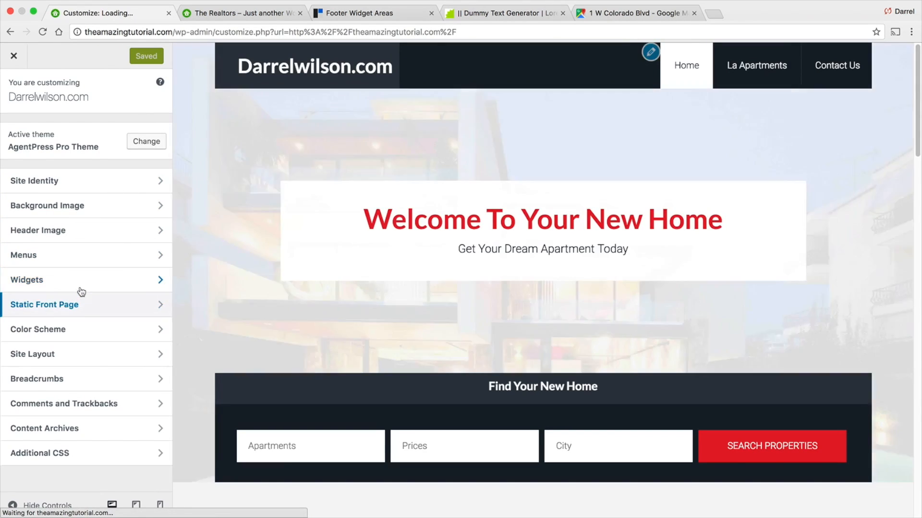
{"action": "left_click", "coordinate": [79, 287]}
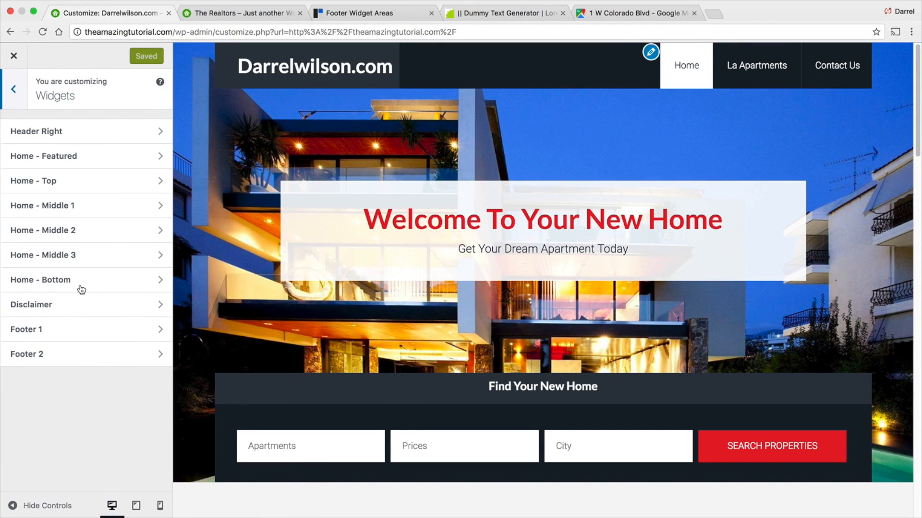
{"action": "left_click", "coordinate": [82, 334]}
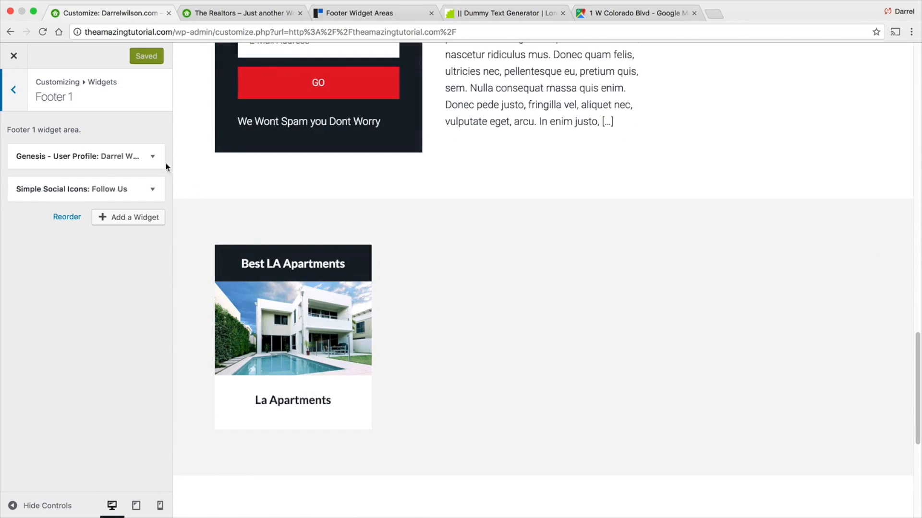
{"action": "left_click", "coordinate": [153, 157]}
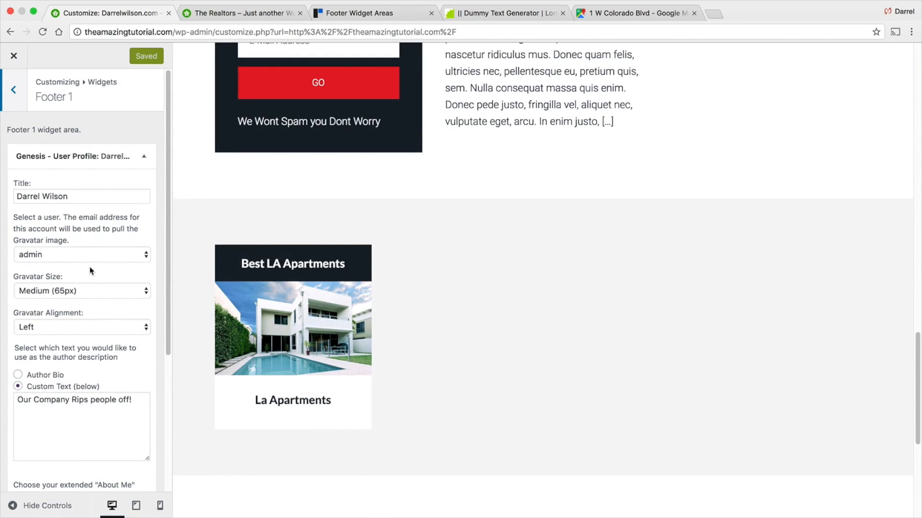
{"action": "left_click", "coordinate": [92, 255]}
{"action": "left_click", "coordinate": [92, 256]}
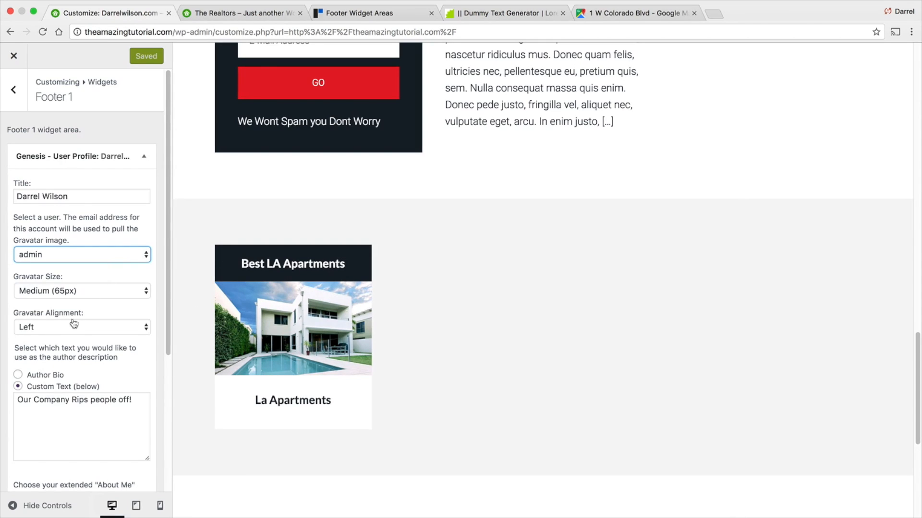
{"action": "left_click", "coordinate": [18, 375]}
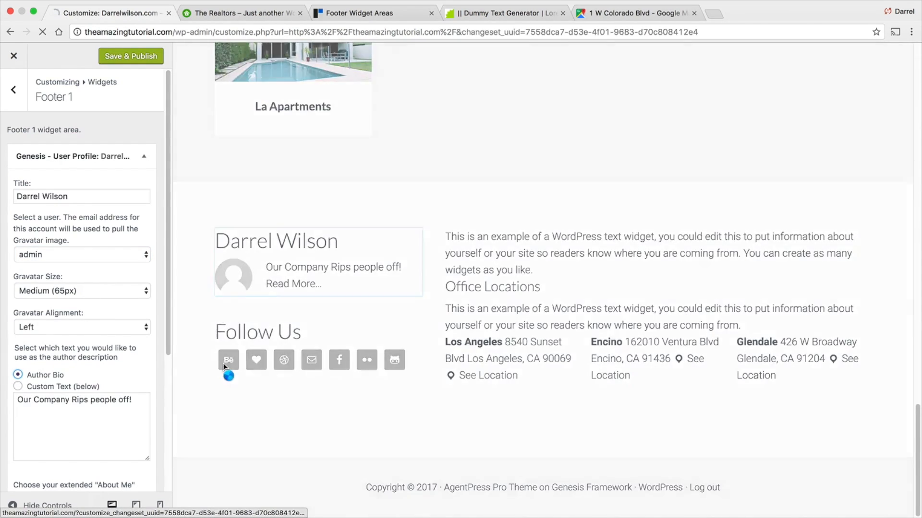
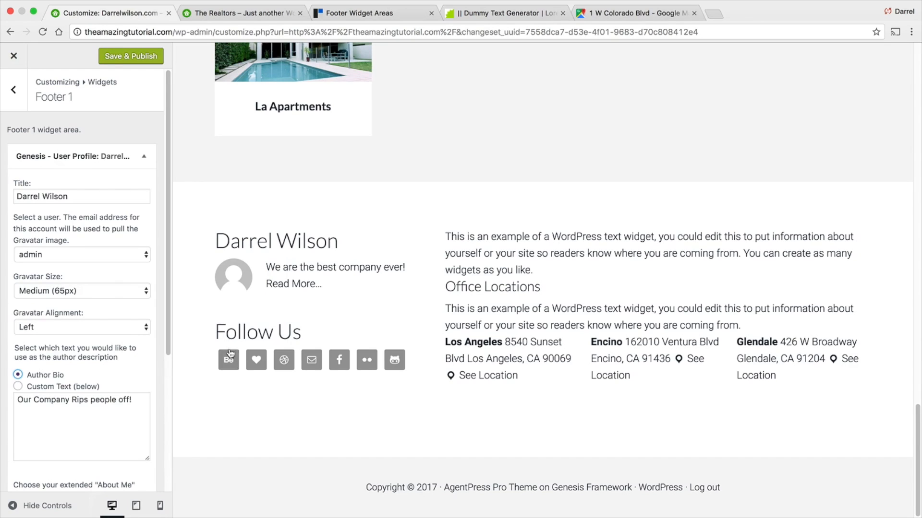
- Switch the Footer 1 user profile widget's author description to Custom Text and review its remaining options
{"action": "left_click", "coordinate": [17, 387]}
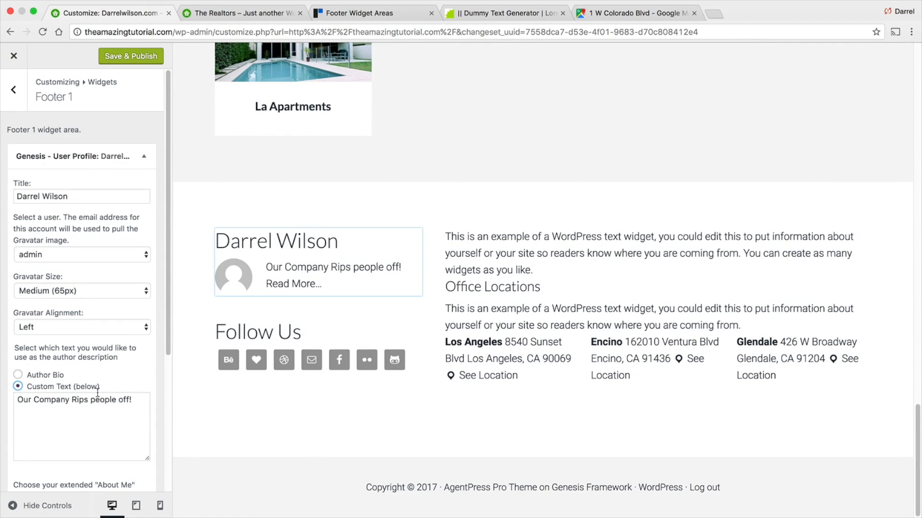
{"action": "scroll", "coordinate": [109, 392], "scroll_direction": "down", "scroll_amount": 1}
{"action": "scroll", "coordinate": [109, 392], "scroll_direction": "down", "scroll_amount": 5}
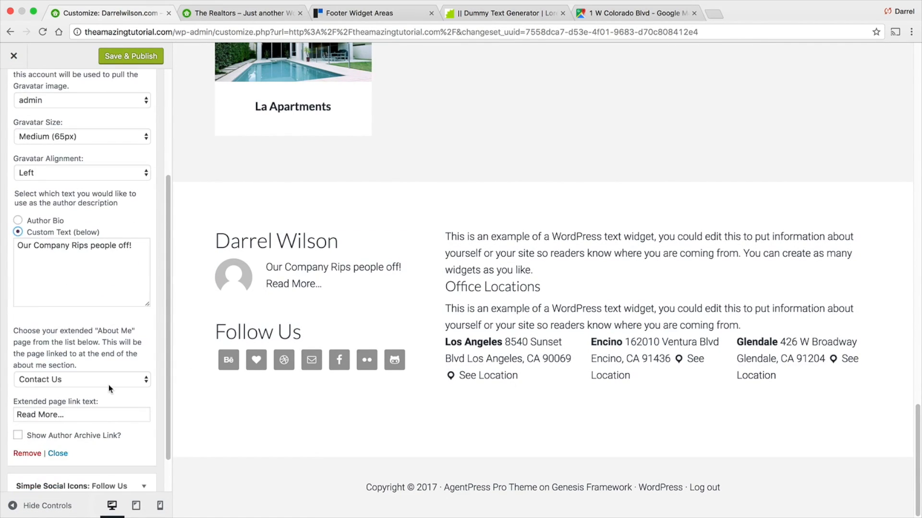
{"action": "scroll", "coordinate": [109, 385], "scroll_direction": "down", "scroll_amount": 3}
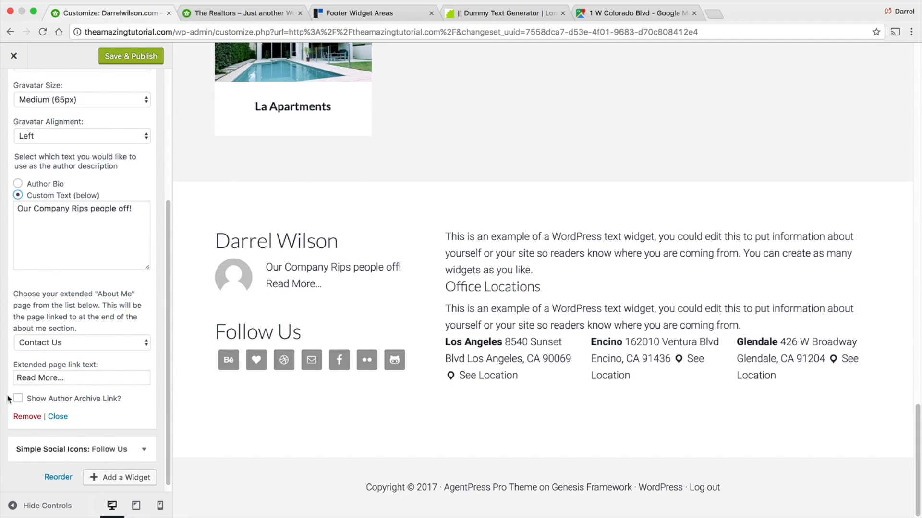
{"action": "scroll", "coordinate": [107, 398], "scroll_direction": "up", "scroll_amount": 6}
{"action": "scroll", "coordinate": [106, 398], "scroll_direction": "up", "scroll_amount": 2}
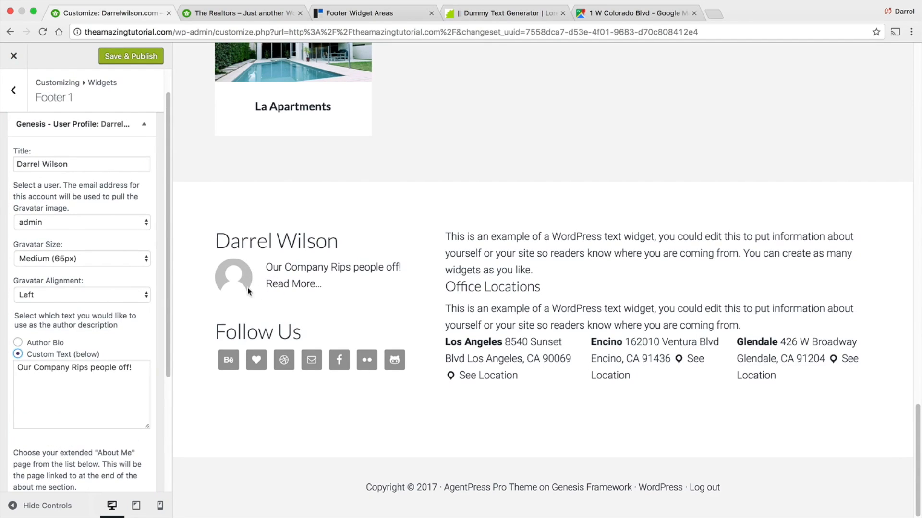
- Keep admin as the widget's user and set the Gravatar size to Large (85px)
{"action": "left_click", "coordinate": [123, 222]}
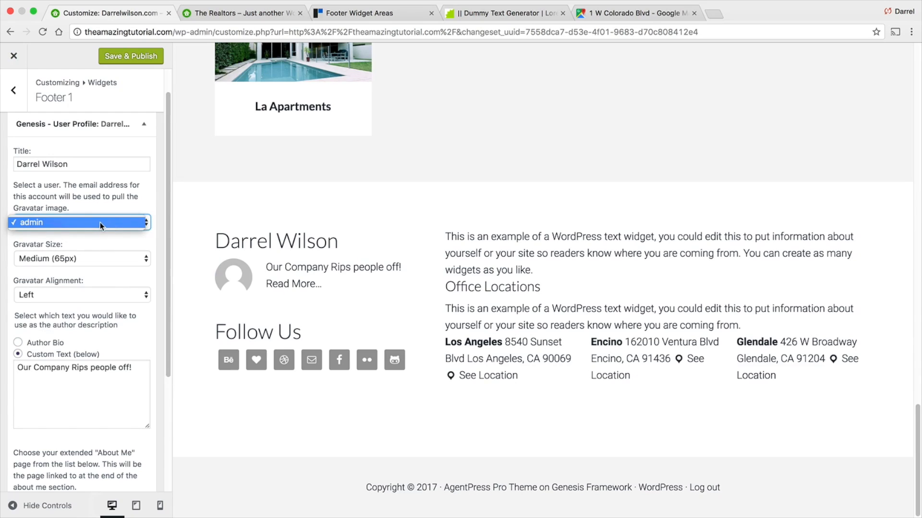
{"action": "left_click", "coordinate": [99, 223]}
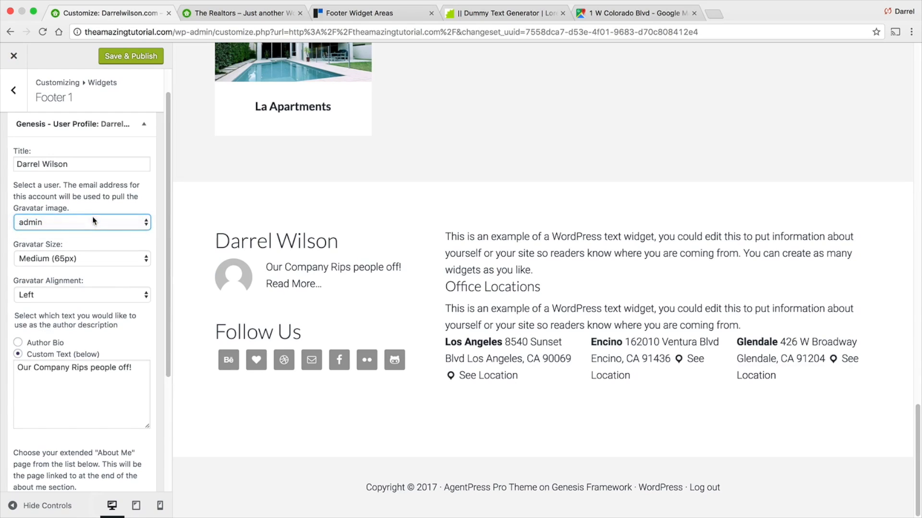
{"action": "left_click", "coordinate": [84, 258]}
{"action": "left_click", "coordinate": [85, 266]}
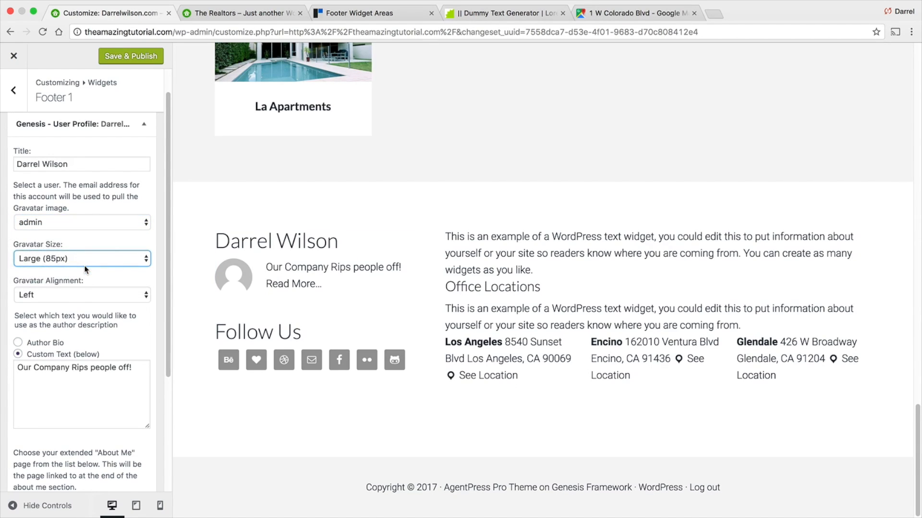
- Compare the footer with the demo site's footer, then publish the Customizer changes and close the Customizer
{"action": "left_click", "coordinate": [259, 13]}
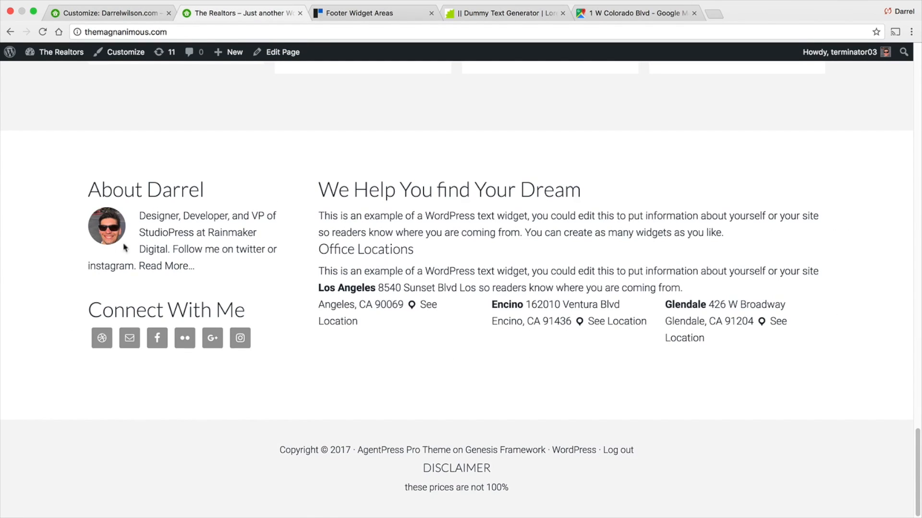
{"action": "left_click", "coordinate": [122, 14]}
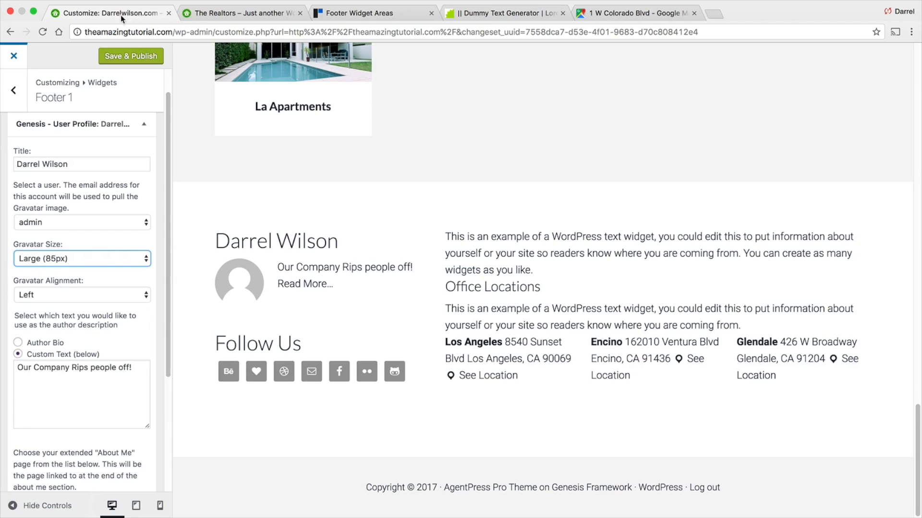
{"action": "left_click", "coordinate": [127, 57]}
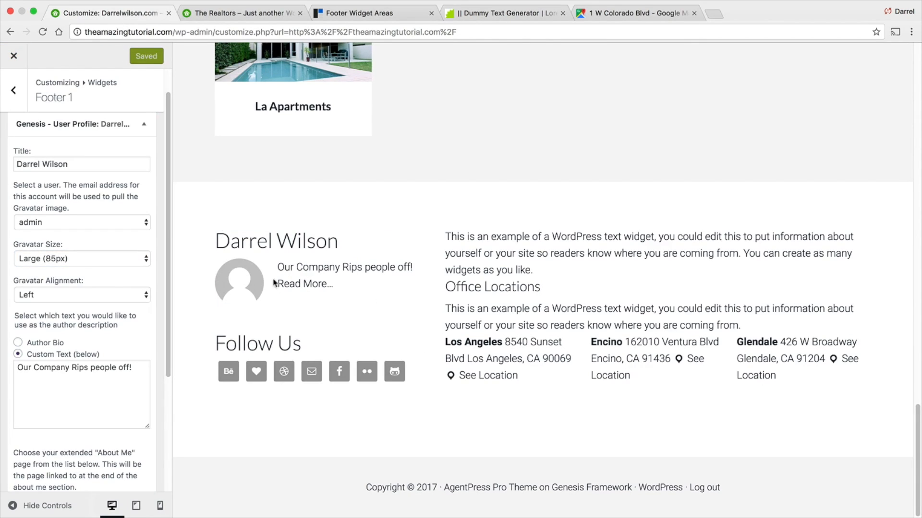
{"action": "left_click", "coordinate": [18, 59]}
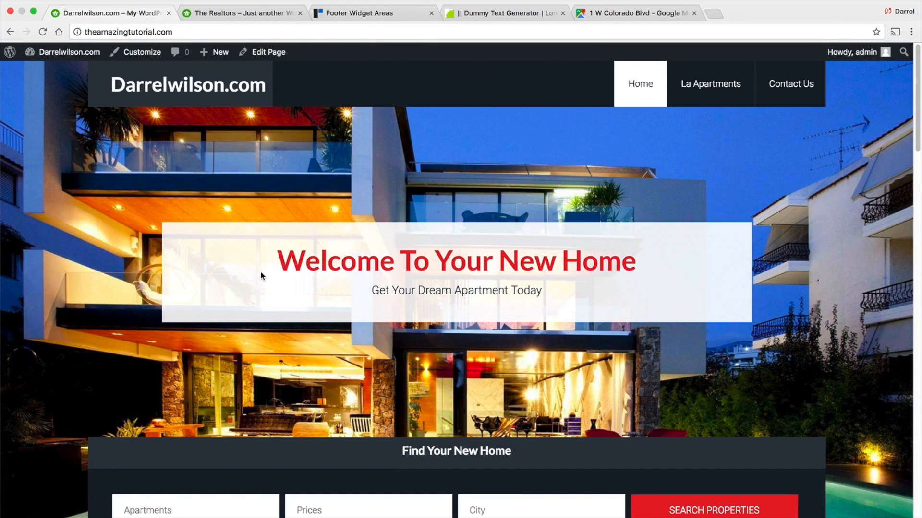
{"action": "scroll", "coordinate": [260, 273], "scroll_direction": "down", "scroll_amount": 5}
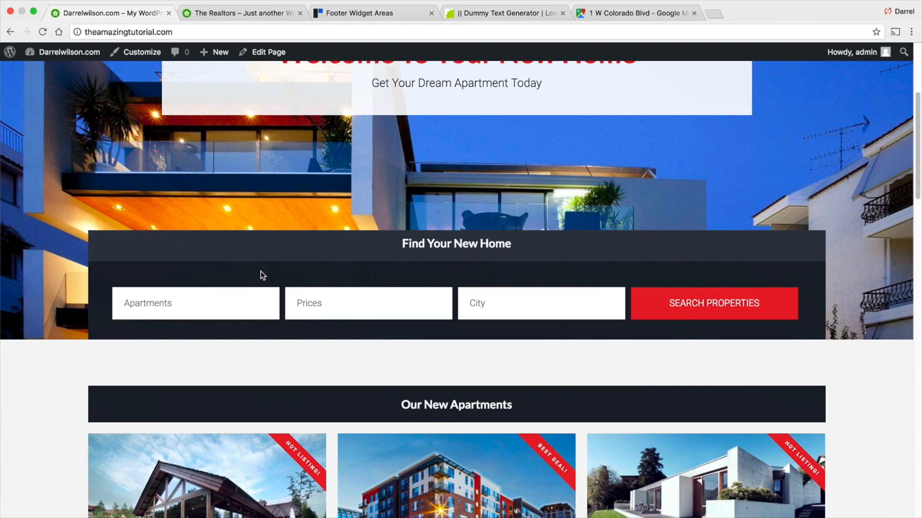
{"action": "scroll", "coordinate": [261, 273], "scroll_direction": "down", "scroll_amount": 5}
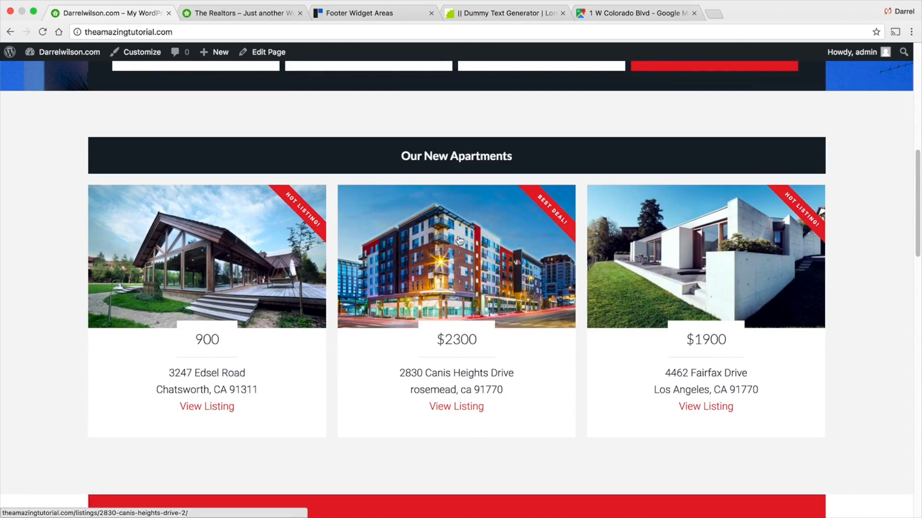
{"action": "left_click", "coordinate": [665, 242]}
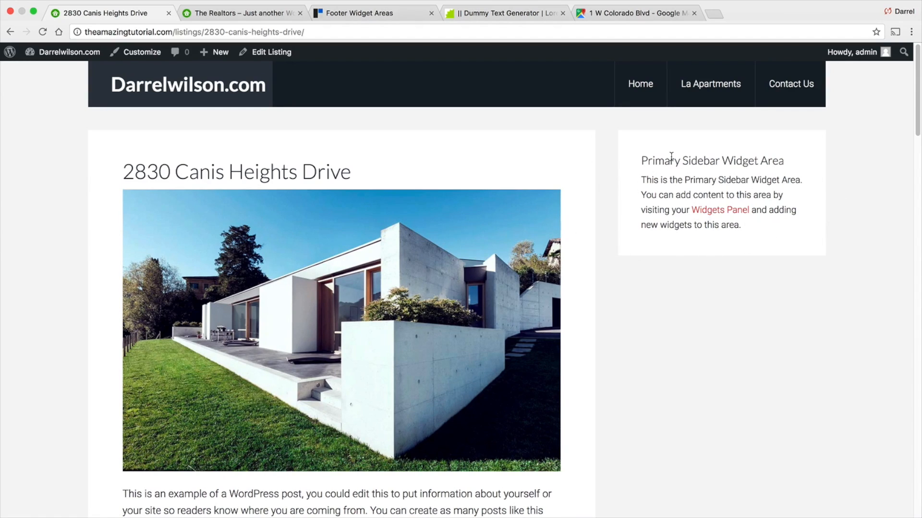
- Customize the listing page and add a Genesis - eNews Extended widget to the Primary Sidebar
{"action": "left_click", "coordinate": [152, 54]}
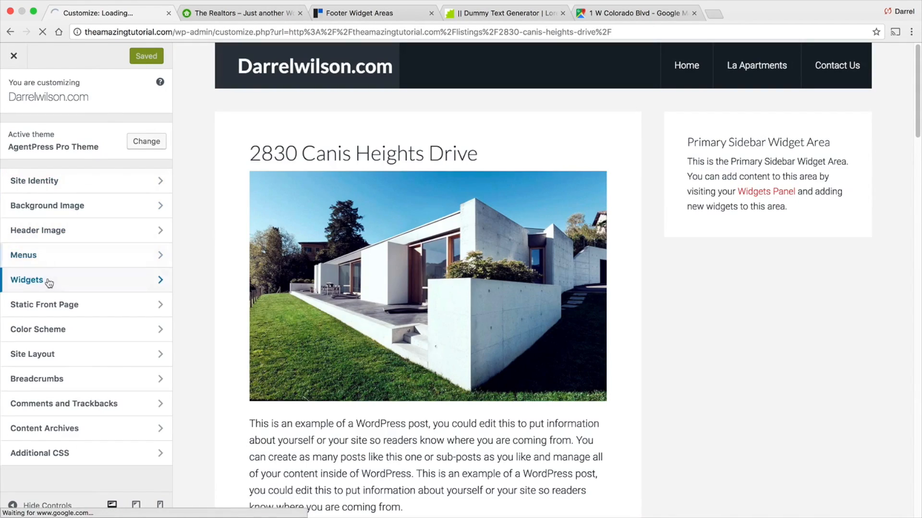
{"action": "left_click", "coordinate": [72, 280]}
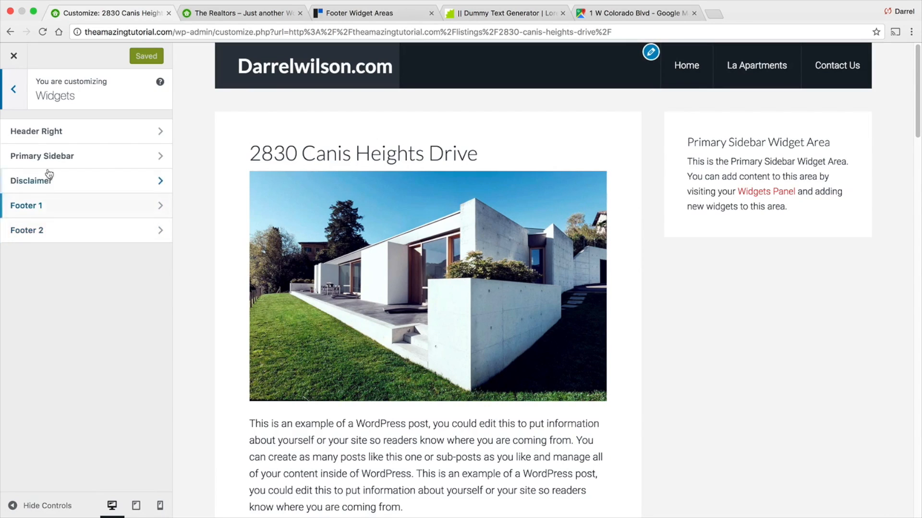
{"action": "left_click", "coordinate": [47, 155]}
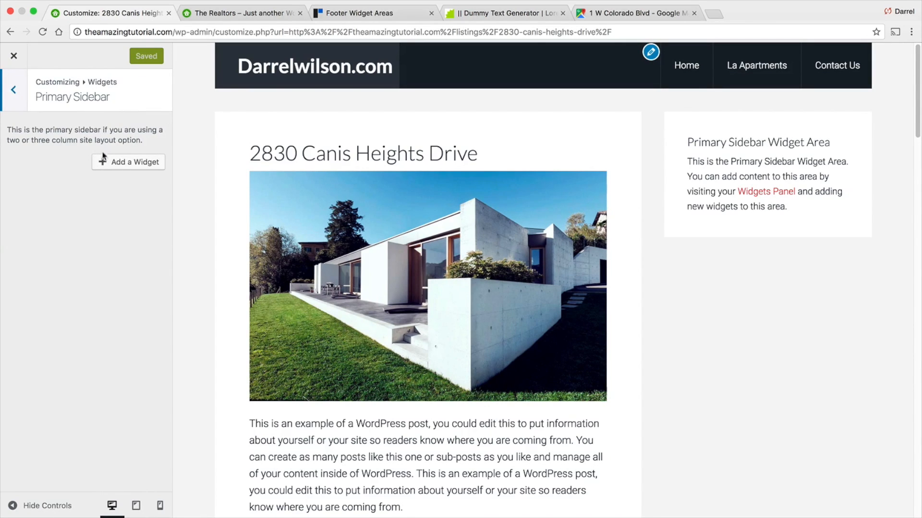
{"action": "left_click", "coordinate": [137, 166]}
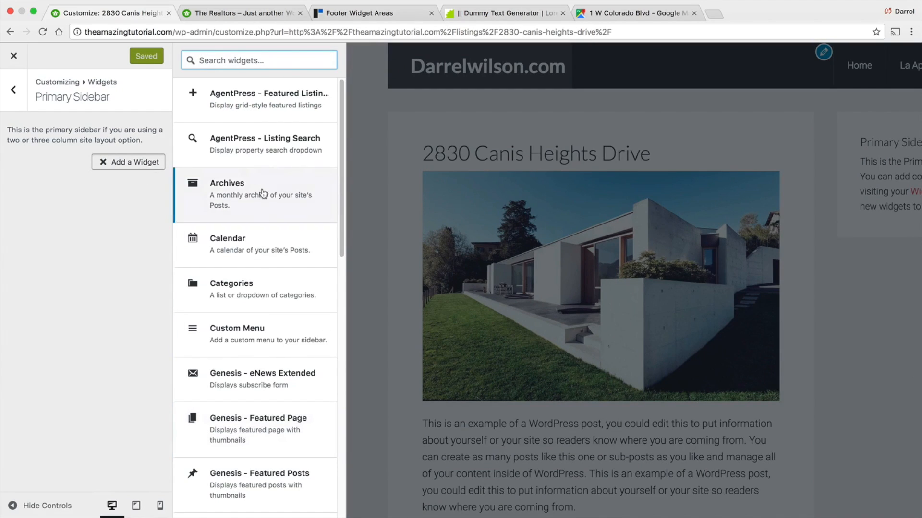
{"action": "left_click", "coordinate": [267, 382]}
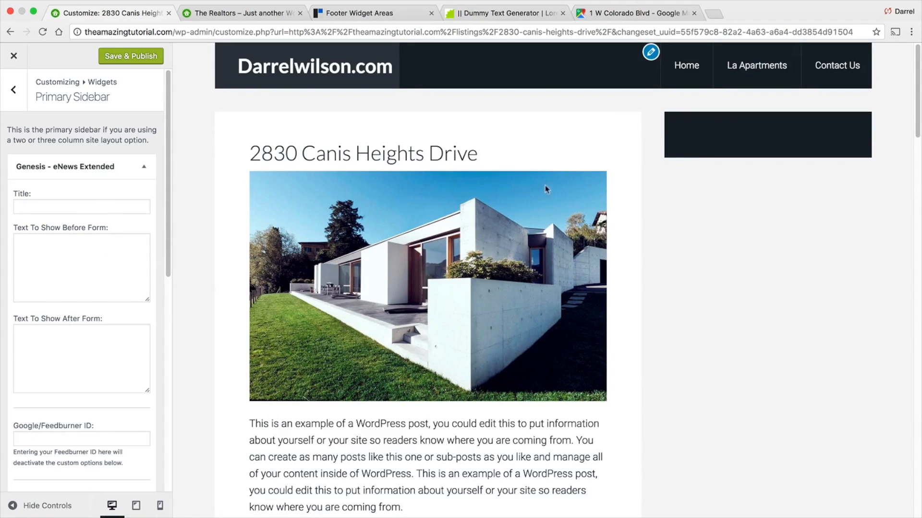
- Title the eNews widget Subscribe, set its form action to # and its e-mail field to email
{"action": "left_click", "coordinate": [78, 206]}
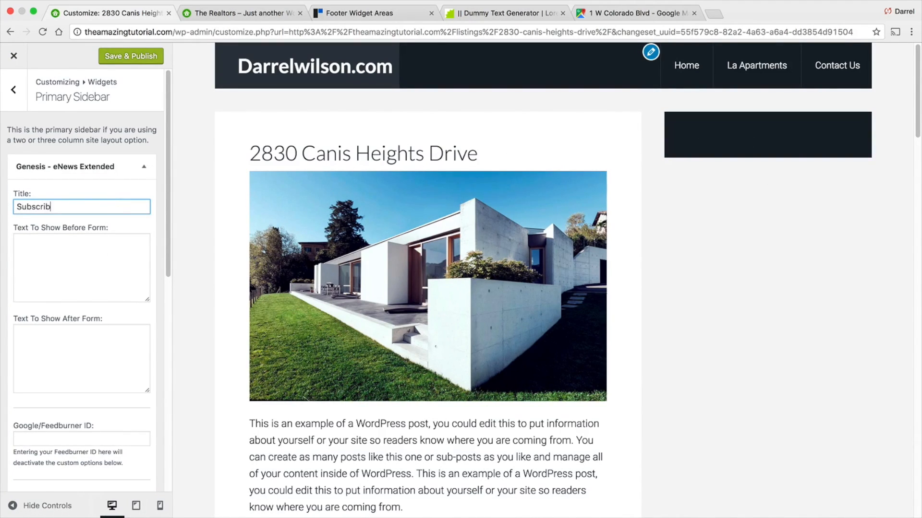
{"action": "key", "text": "Tab"}
{"action": "scroll", "coordinate": [80, 192], "scroll_direction": "down", "scroll_amount": 10}
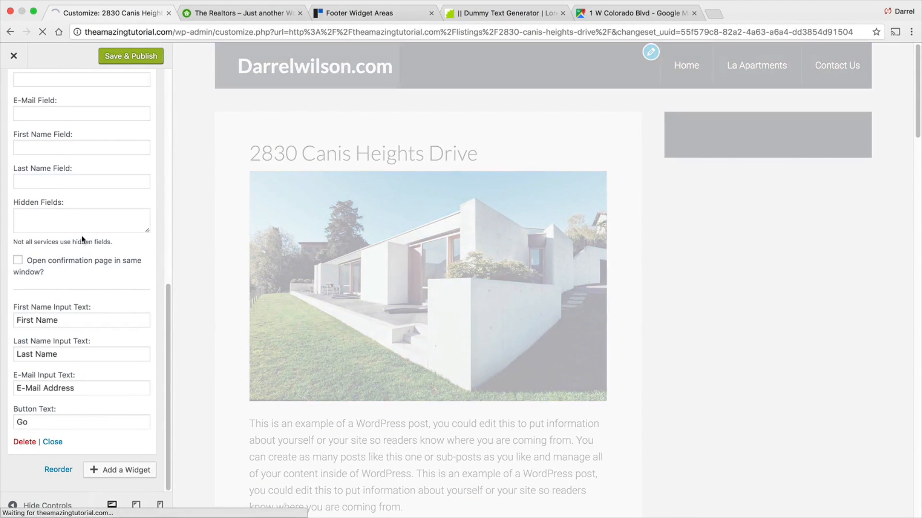
{"action": "scroll", "coordinate": [80, 192], "scroll_direction": "up", "scroll_amount": 1}
{"action": "left_click", "coordinate": [78, 131]}
{"action": "type", "text": "#"}
{"action": "key", "text": "Tab"}
{"action": "type", "text": "email"}
{"action": "key", "text": "Tab"}
- Set the eNews widget's first name field to First Name and last name field to Last Name, then publish
{"action": "type", "text": "darrel"}
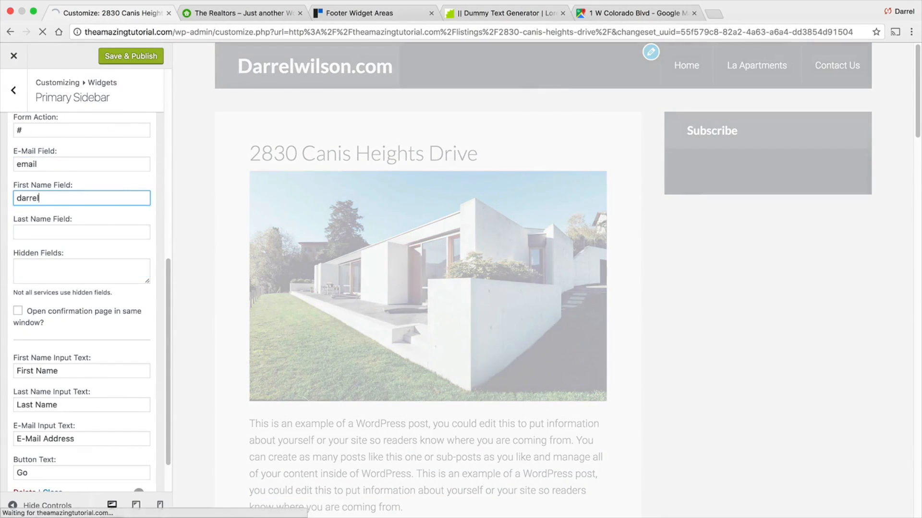
{"action": "key", "text": "Tab"}
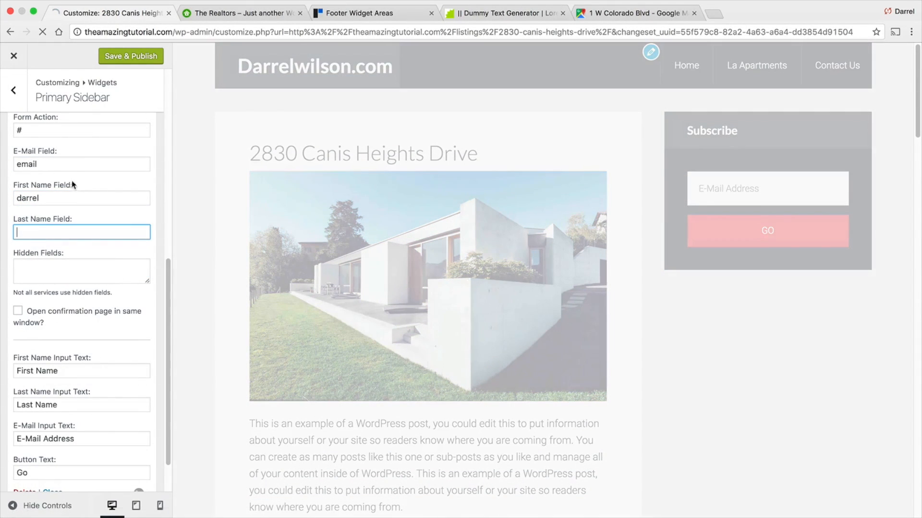
{"action": "double_click", "coordinate": [70, 199]}
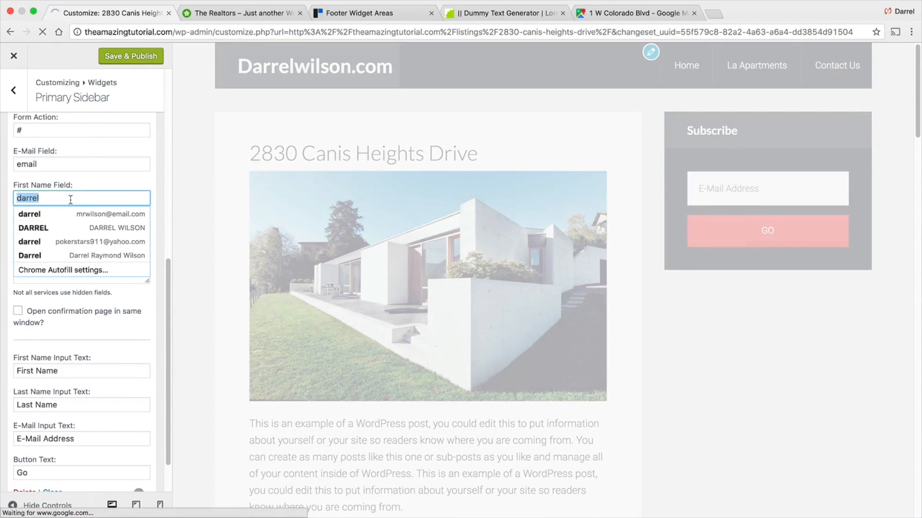
{"action": "type", "text": "First Name"}
{"action": "key", "text": "Tab"}
{"action": "type", "text": "W"}
{"action": "key", "text": "BackSpace"}
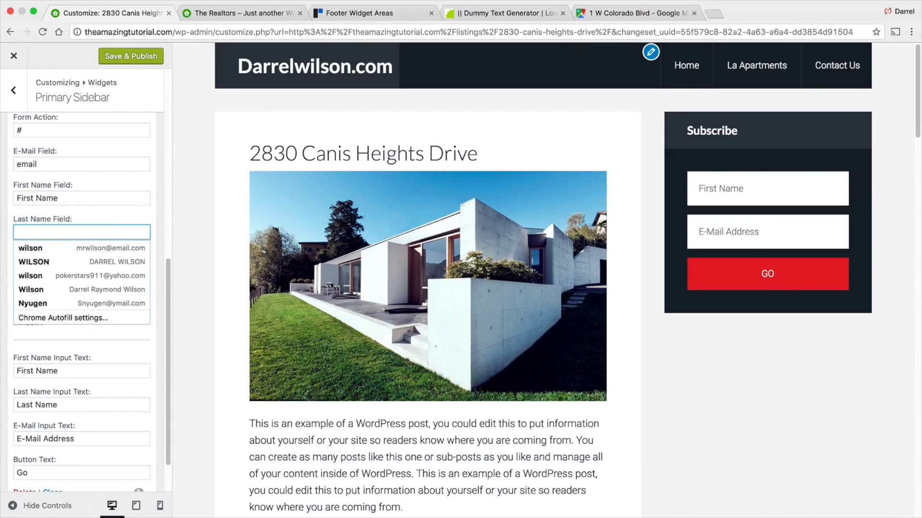
{"action": "type", "text": "Last Name"}
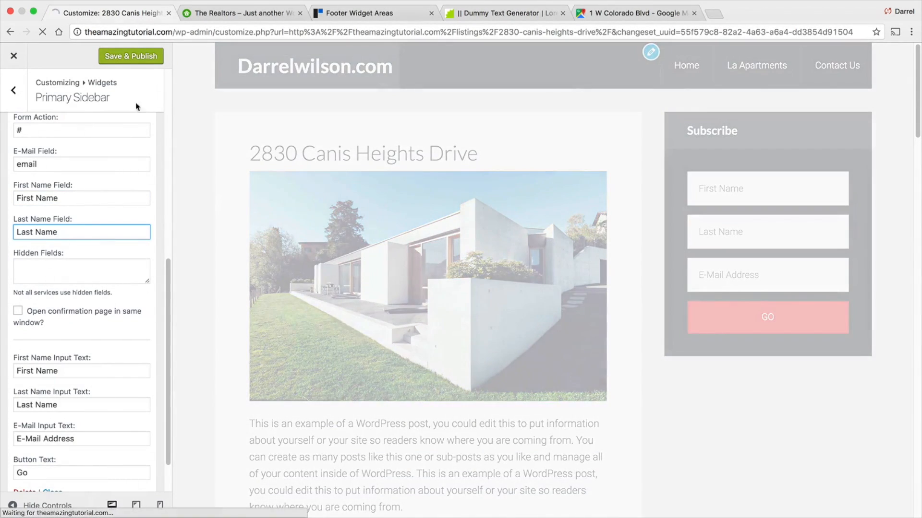
{"action": "left_click", "coordinate": [138, 58]}
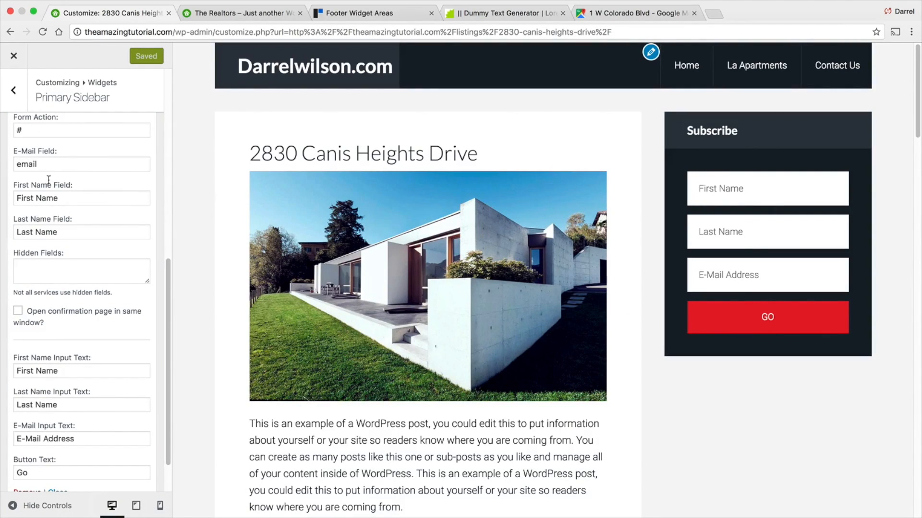
- Add an [SRP] Affordability Calculator widget below the eNews widget in the Primary Sidebar
{"action": "scroll", "coordinate": [93, 182], "scroll_direction": "up", "scroll_amount": 5}
{"action": "scroll", "coordinate": [110, 212], "scroll_direction": "up", "scroll_amount": 5}
{"action": "left_click", "coordinate": [63, 248]}
{"action": "key", "text": "Tab"}
{"action": "left_click", "coordinate": [14, 89]}
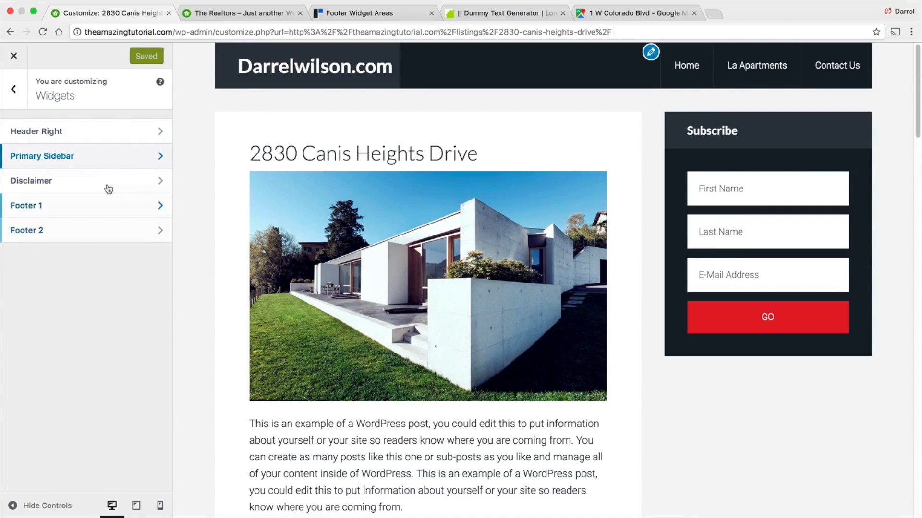
{"action": "left_click", "coordinate": [91, 156]}
{"action": "left_click", "coordinate": [144, 168]}
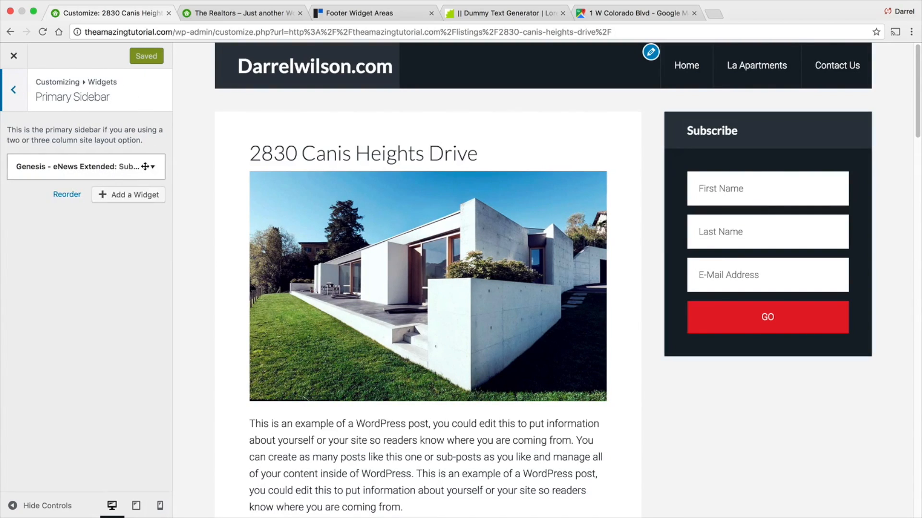
{"action": "left_click", "coordinate": [128, 196]}
{"action": "scroll", "coordinate": [268, 273], "scroll_direction": "down", "scroll_amount": 4}
{"action": "scroll", "coordinate": [268, 273], "scroll_direction": "down", "scroll_amount": 8}
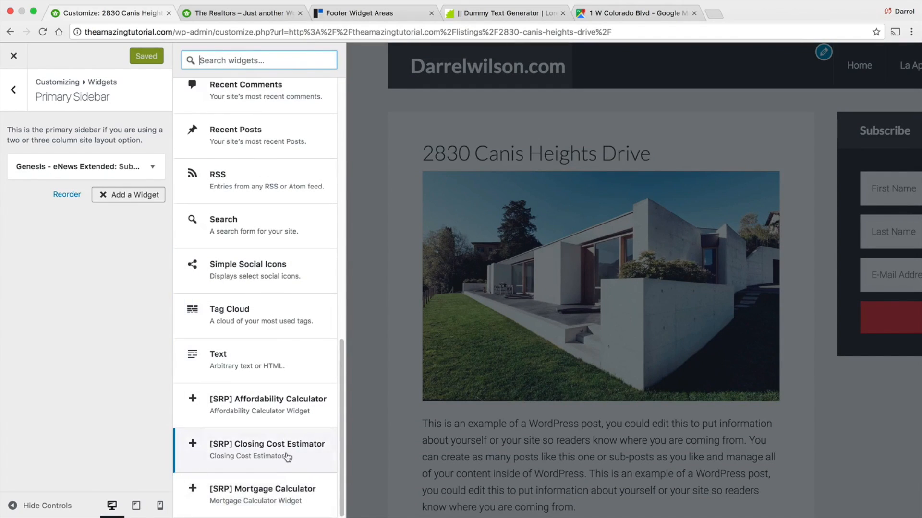
{"action": "left_click", "coordinate": [285, 408]}
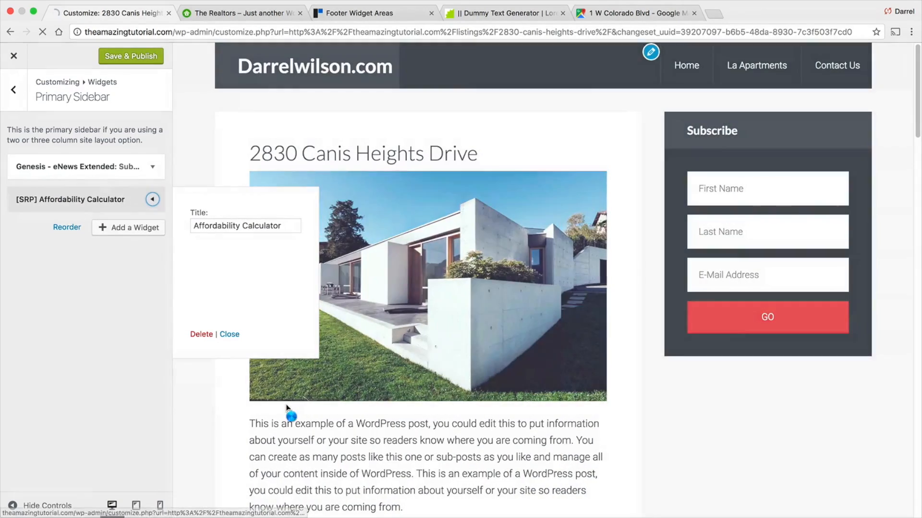
- Add [SRP] Closing Cost Estimator and [SRP] Mortgage Calculator widgets to the Primary Sidebar and check them in the preview
{"action": "left_click", "coordinate": [138, 228]}
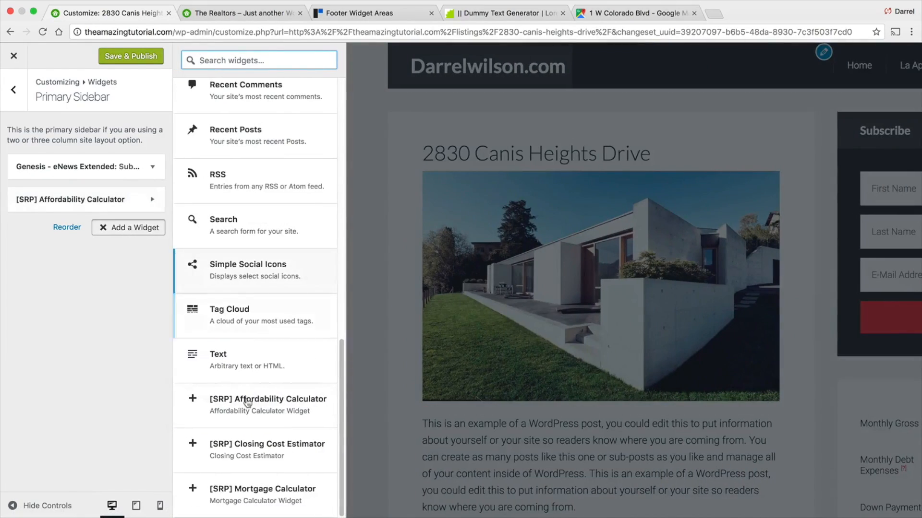
{"action": "left_click", "coordinate": [240, 405]}
{"action": "left_click", "coordinate": [144, 261]}
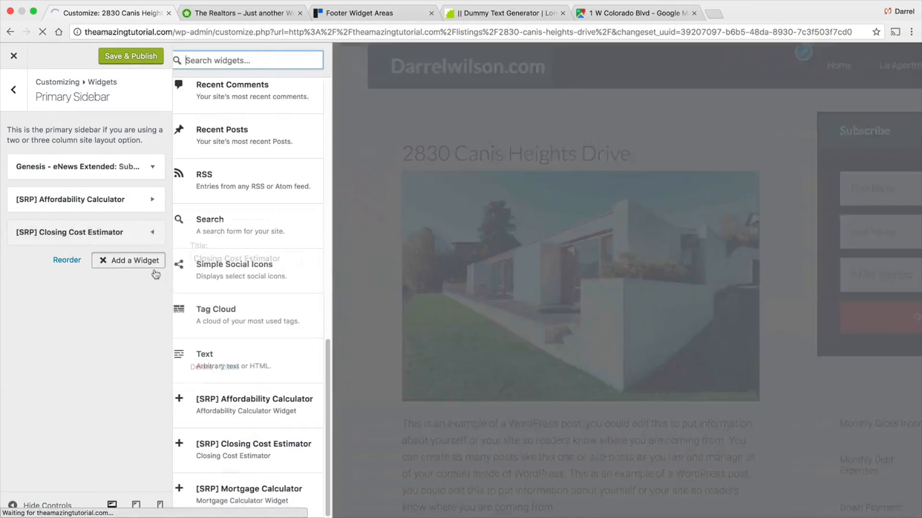
{"action": "left_click", "coordinate": [284, 495]}
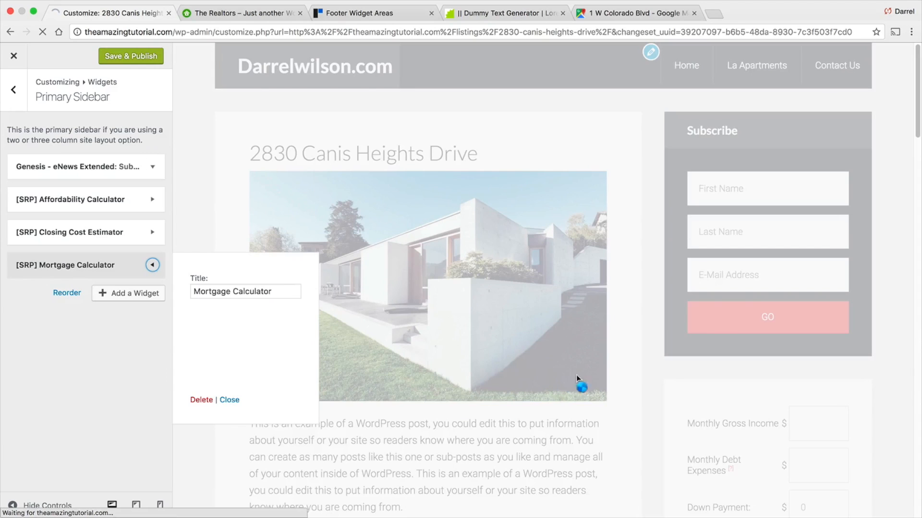
{"action": "scroll", "coordinate": [607, 246], "scroll_direction": "down", "scroll_amount": 10}
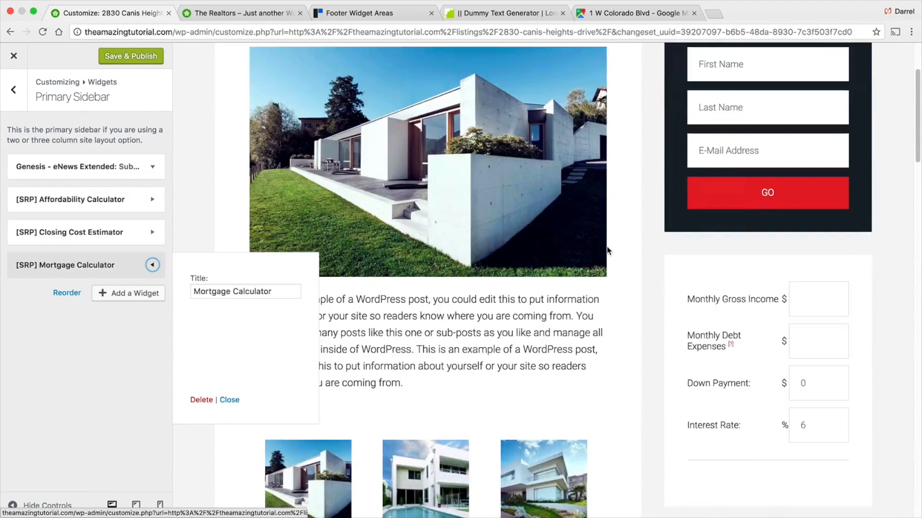
{"action": "scroll", "coordinate": [608, 259], "scroll_direction": "down", "scroll_amount": 3}
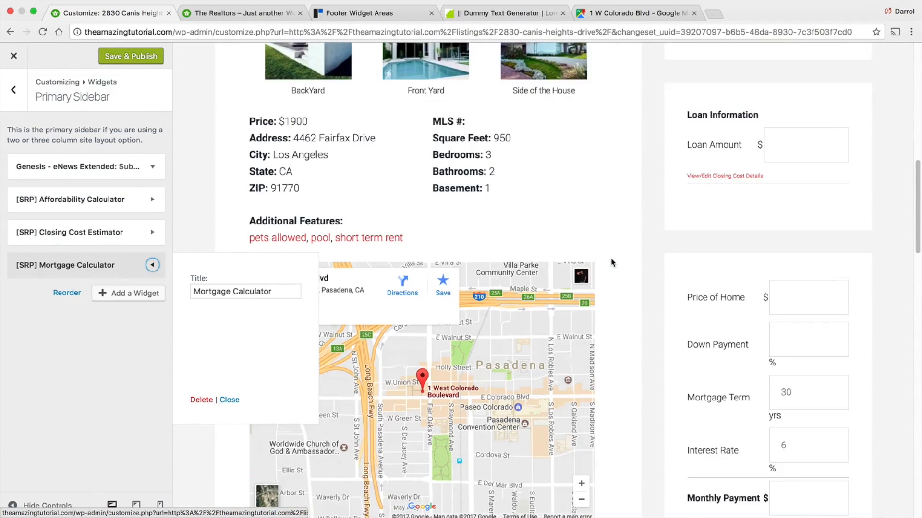
- Expand the closing cost details in the sidebar preview and close the Mortgage Calculator widget settings
{"action": "scroll", "coordinate": [792, 336], "scroll_direction": "down", "scroll_amount": 4}
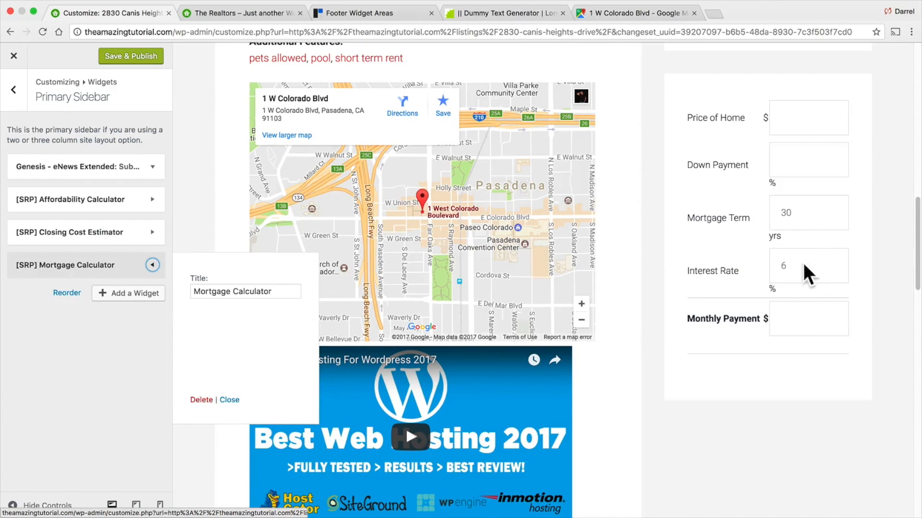
{"action": "scroll", "coordinate": [809, 274], "scroll_direction": "up", "scroll_amount": 2}
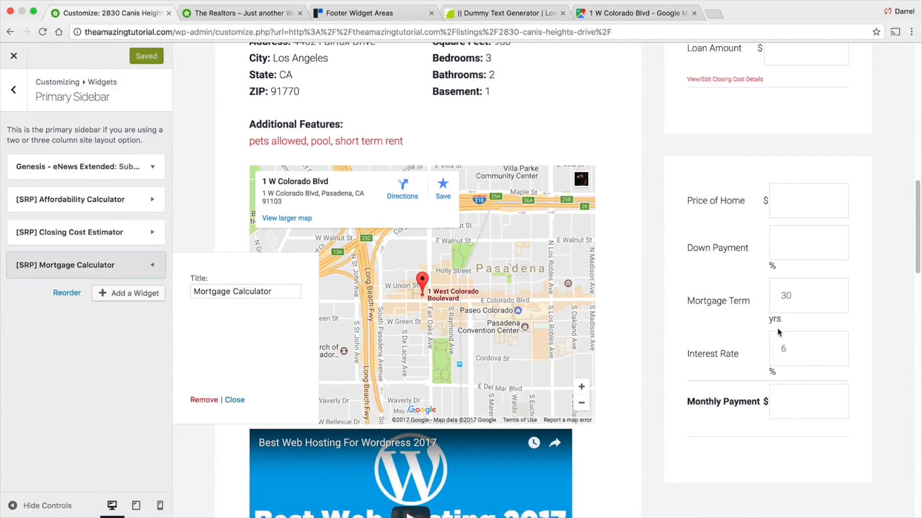
{"action": "scroll", "coordinate": [777, 331], "scroll_direction": "up", "scroll_amount": 5}
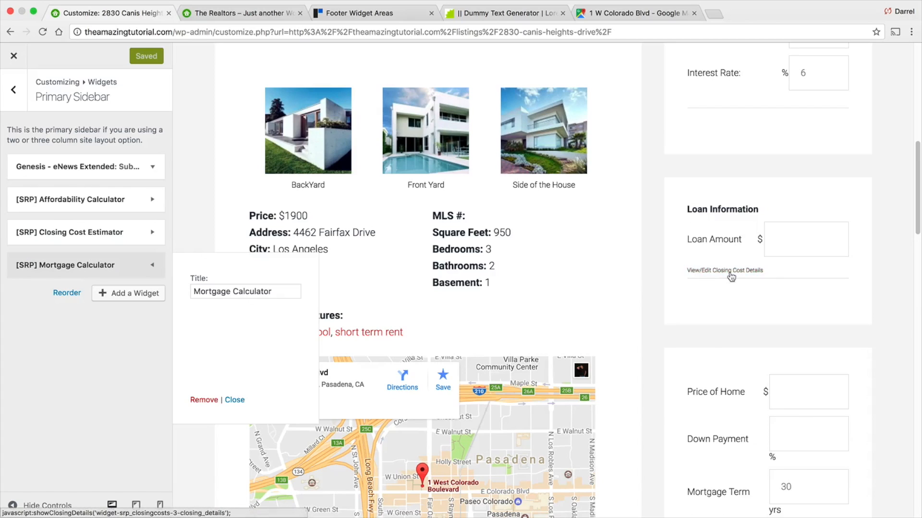
{"action": "left_click", "coordinate": [727, 270]}
{"action": "scroll", "coordinate": [768, 274], "scroll_direction": "down", "scroll_amount": 2}
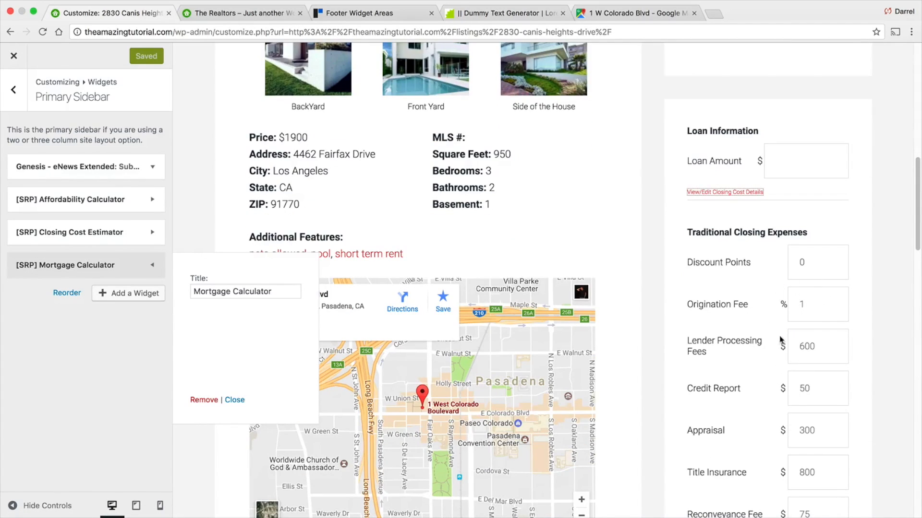
{"action": "scroll", "coordinate": [792, 346], "scroll_direction": "down", "scroll_amount": 5}
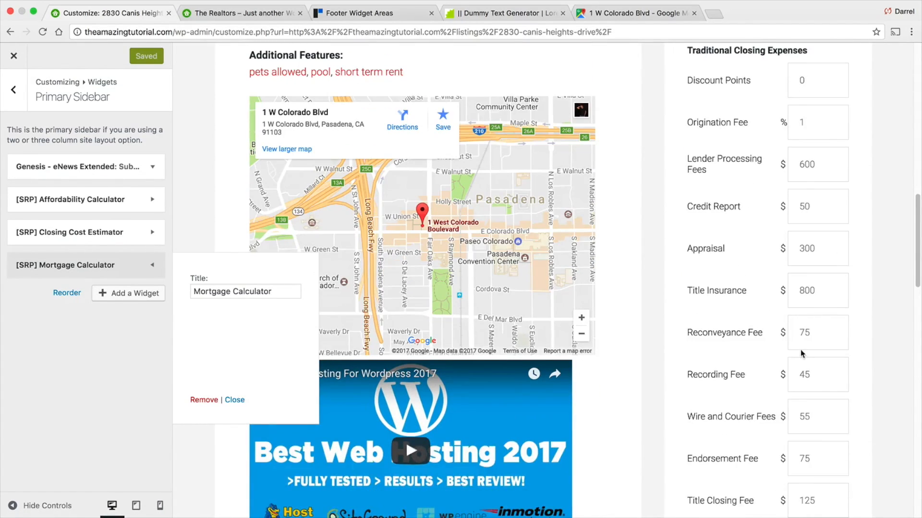
{"action": "scroll", "coordinate": [801, 354], "scroll_direction": "down", "scroll_amount": 3}
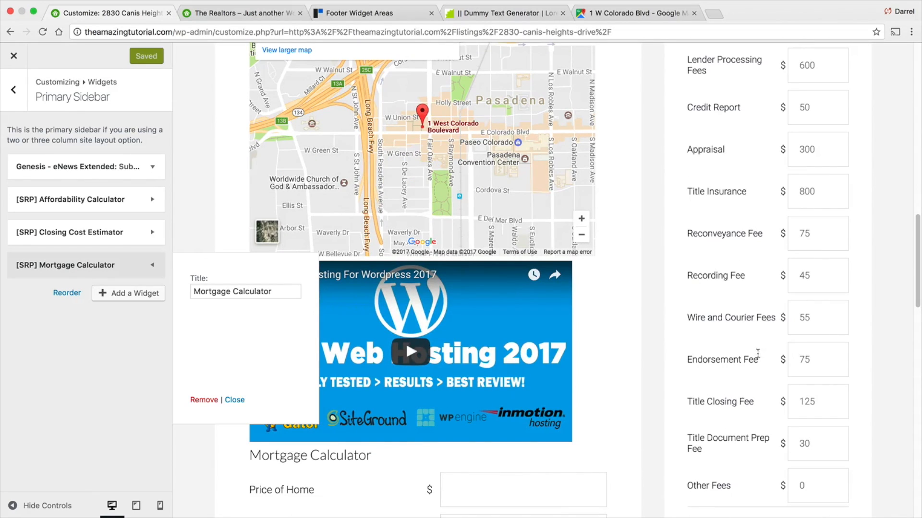
{"action": "scroll", "coordinate": [693, 354], "scroll_direction": "down", "scroll_amount": 3}
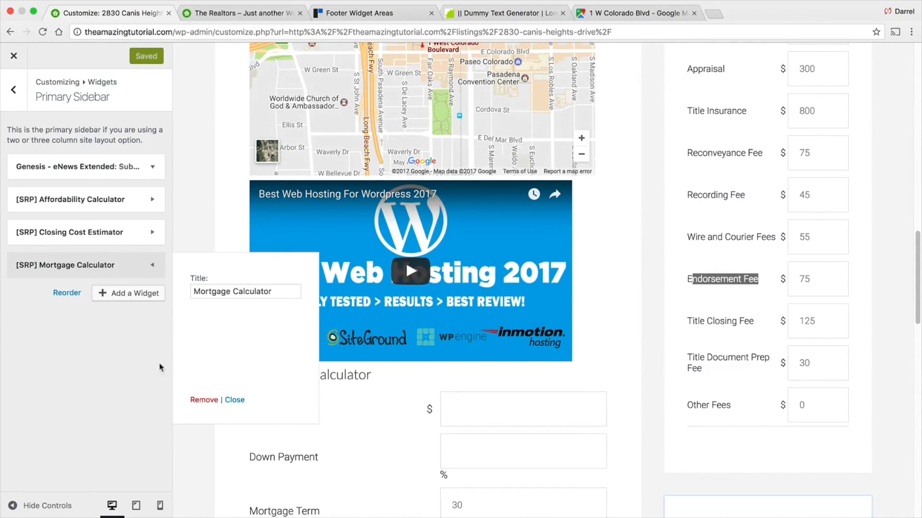
{"action": "left_click", "coordinate": [233, 400]}
- Review the calculator widgets in the listing preview and exit the Customizer
{"action": "scroll", "coordinate": [728, 344], "scroll_direction": "down", "scroll_amount": 3}
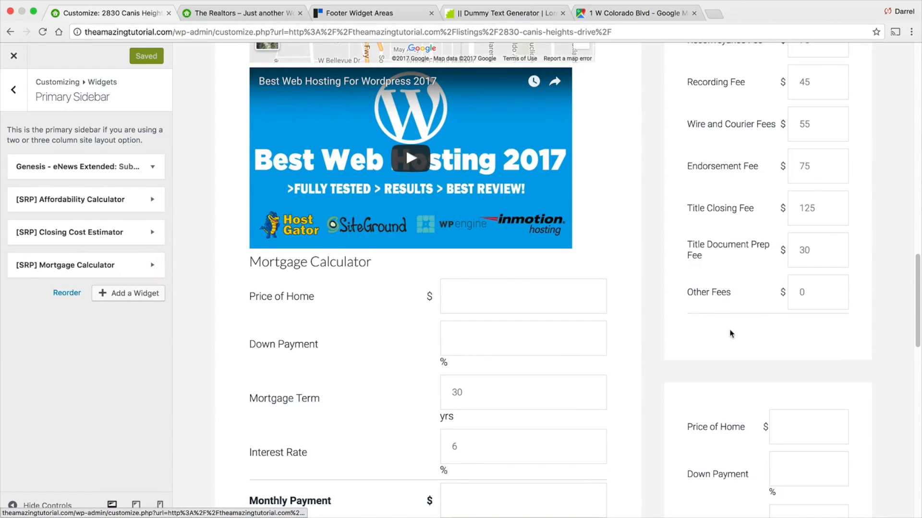
{"action": "scroll", "coordinate": [737, 326], "scroll_direction": "up", "scroll_amount": 2}
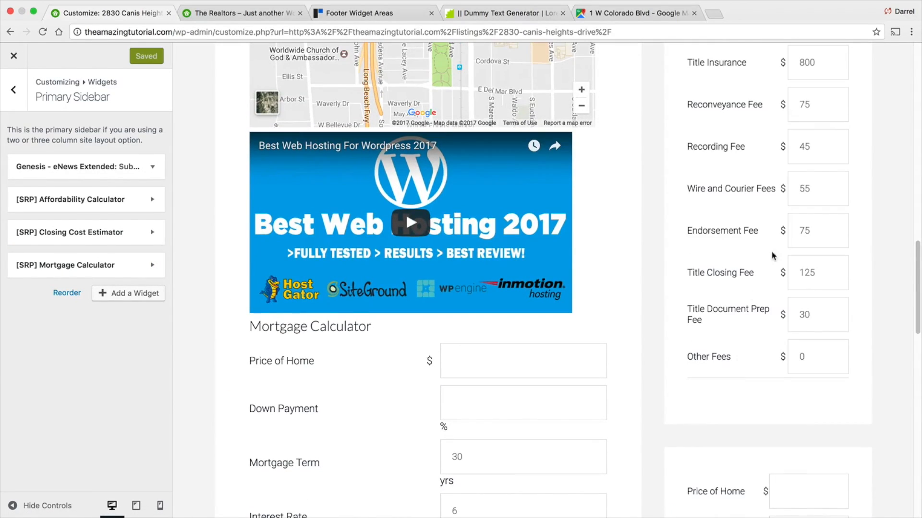
{"action": "left_click_drag", "start_coordinate": [730, 232], "coordinate": [685, 230]}
{"action": "left_click", "coordinate": [733, 255]}
{"action": "left_click_drag", "start_coordinate": [759, 232], "coordinate": [682, 232]}
{"action": "scroll", "coordinate": [715, 248], "scroll_direction": "up", "scroll_amount": 1}
{"action": "left_click", "coordinate": [718, 247]}
{"action": "scroll", "coordinate": [725, 247], "scroll_direction": "up", "scroll_amount": 5}
{"action": "scroll", "coordinate": [733, 246], "scroll_direction": "down", "scroll_amount": 10}
{"action": "scroll", "coordinate": [733, 242], "scroll_direction": "up", "scroll_amount": 3}
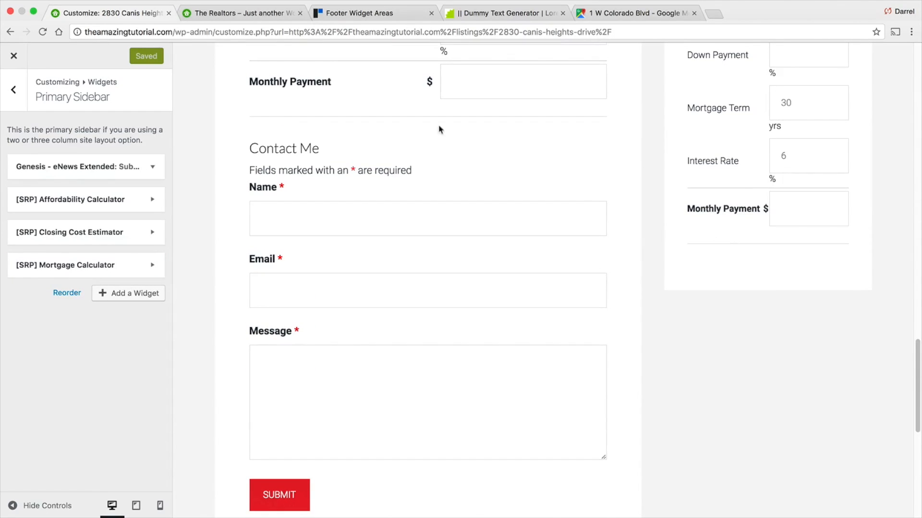
{"action": "left_click", "coordinate": [17, 57]}
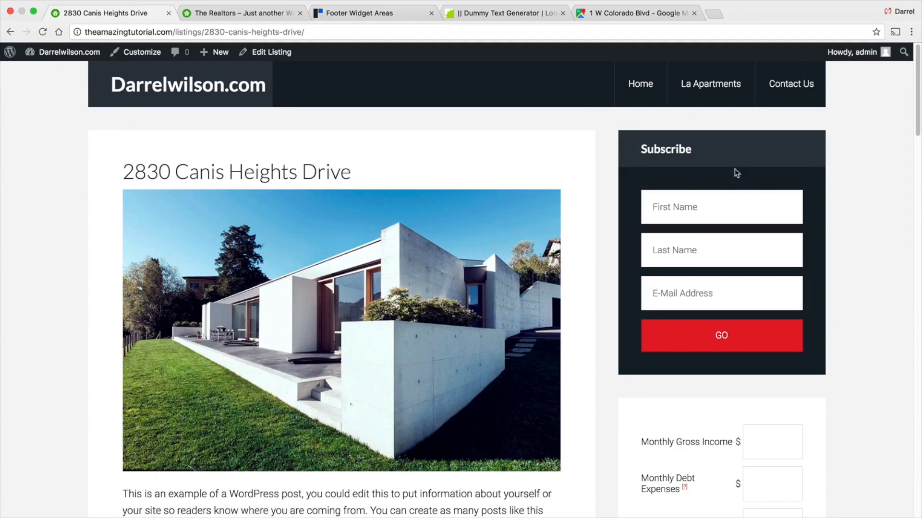
- Scroll through the live listing page to check the sidebar widgets and footer
{"action": "left_click_drag", "start_coordinate": [919, 90], "coordinate": [913, 401]}
{"action": "scroll", "coordinate": [864, 398], "scroll_direction": "down", "scroll_amount": 8}
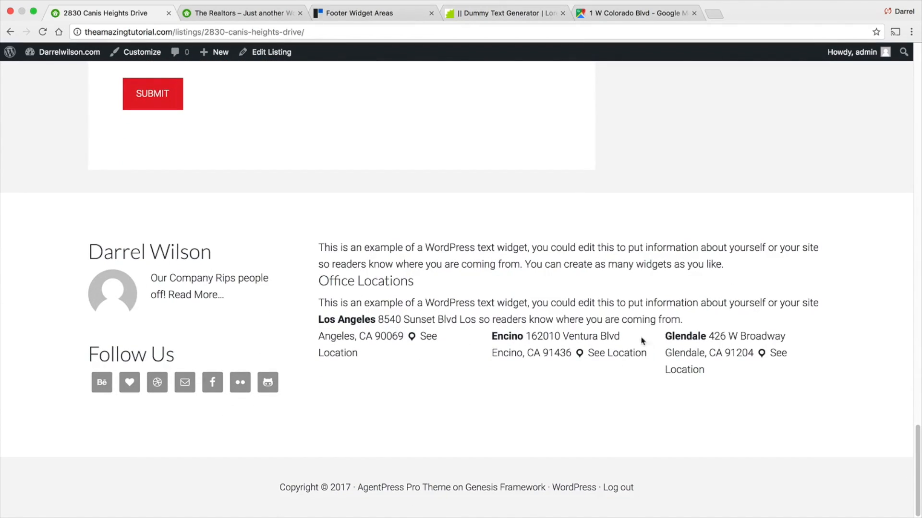
{"action": "scroll", "coordinate": [140, 340], "scroll_direction": "up", "scroll_amount": 20}
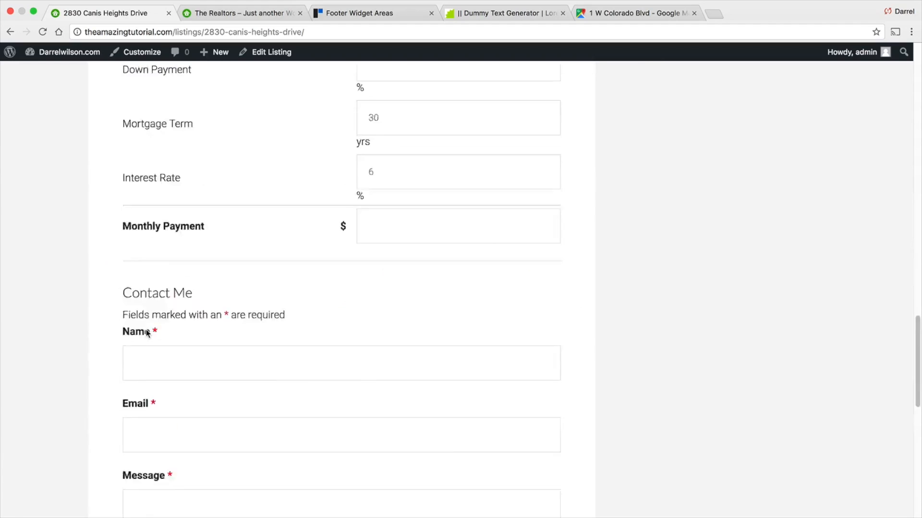
- Open the site's front page in the Customizer and go to its widget areas
{"action": "mouse_move", "coordinate": [69, 53]}
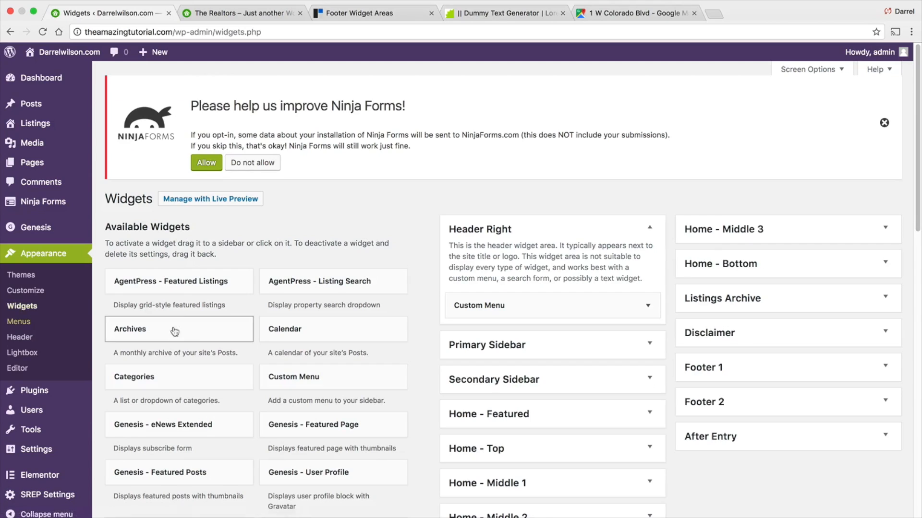
{"action": "scroll", "coordinate": [221, 317], "scroll_direction": "down", "scroll_amount": 2}
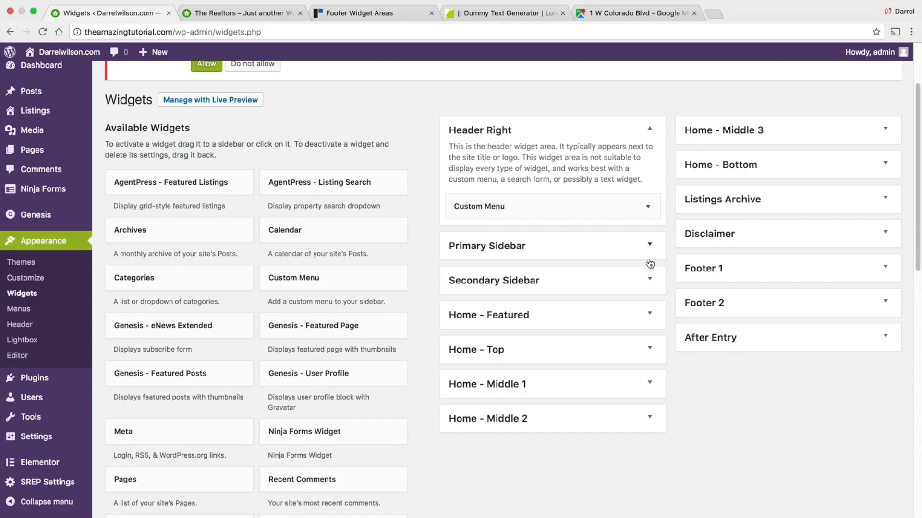
{"action": "left_click", "coordinate": [67, 74]}
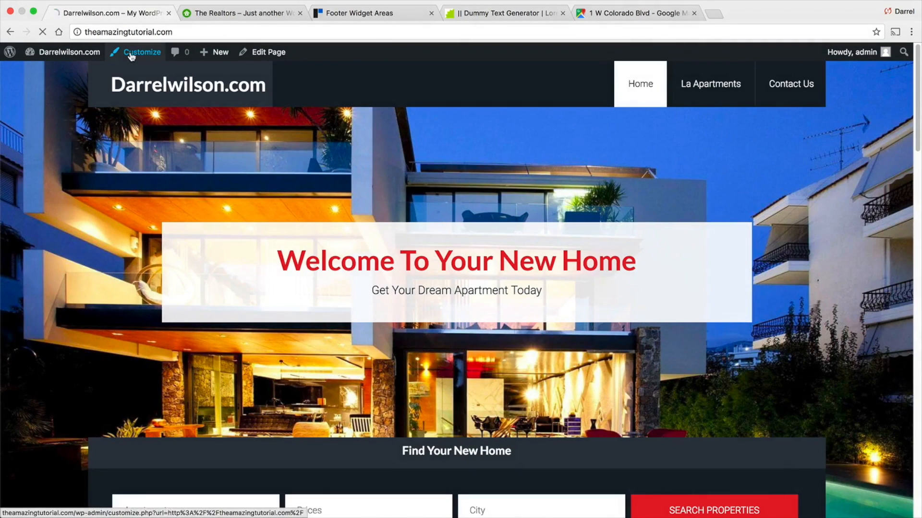
{"action": "left_click", "coordinate": [141, 52]}
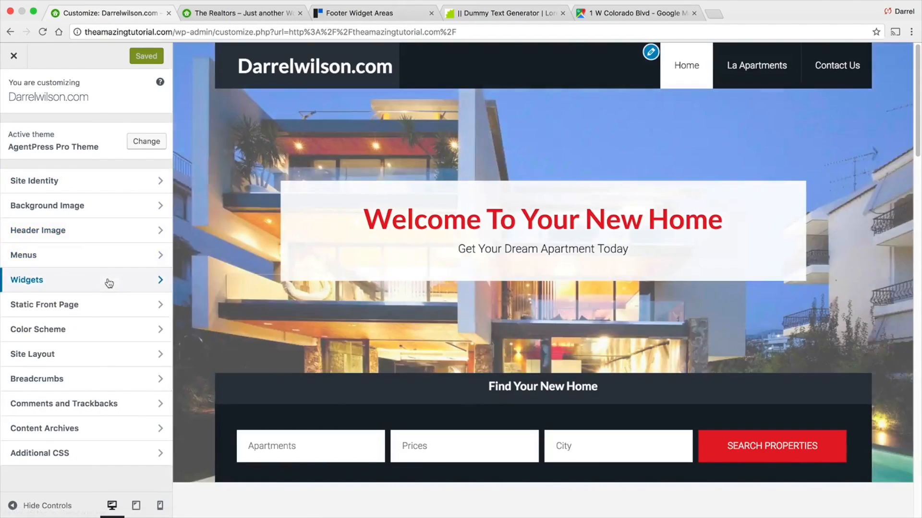
{"action": "left_click", "coordinate": [163, 281]}
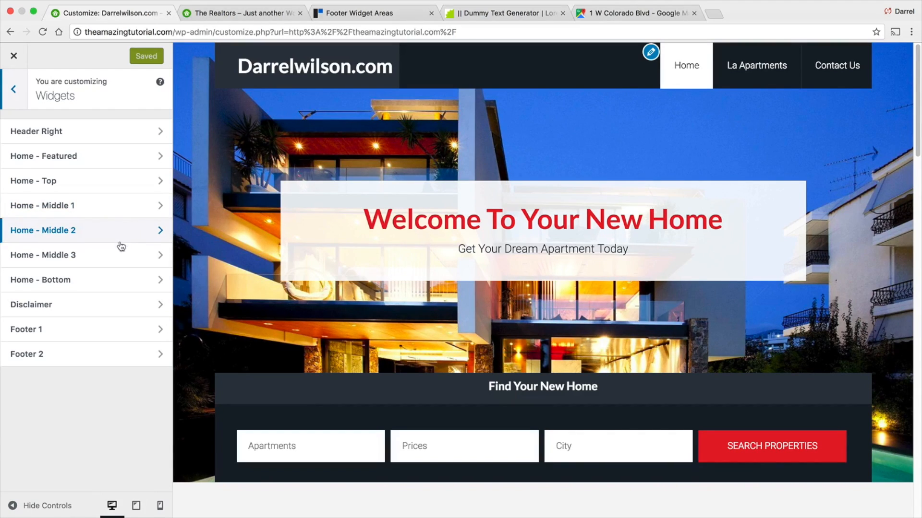
- Add a Text widget to the Disclaimer footer widget area
{"action": "left_click", "coordinate": [126, 308]}
{"action": "scroll", "coordinate": [250, 305], "scroll_direction": "down", "scroll_amount": 15}
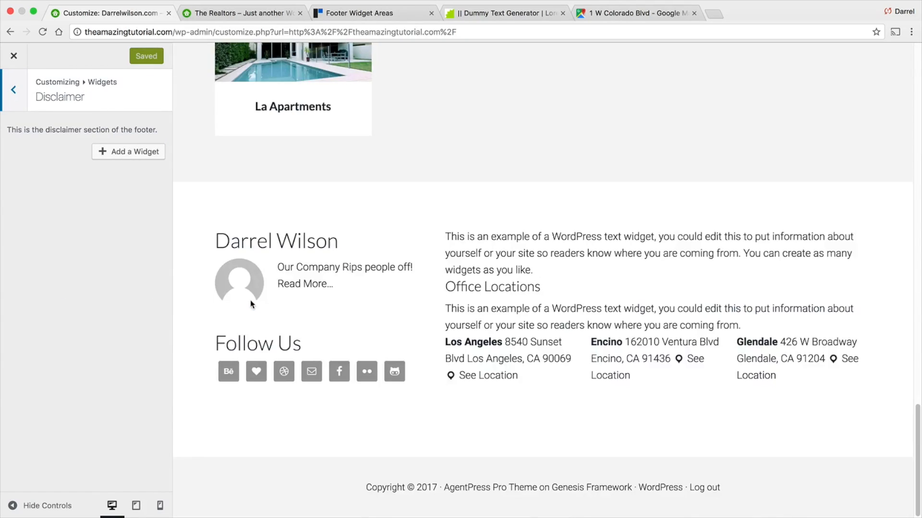
{"action": "left_click", "coordinate": [128, 152]}
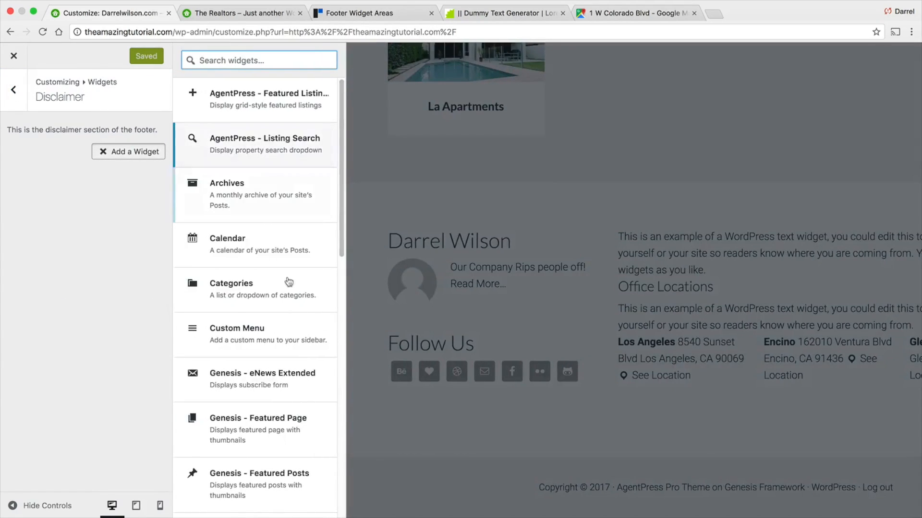
{"action": "left_click_drag", "start_coordinate": [339, 252], "coordinate": [342, 451]}
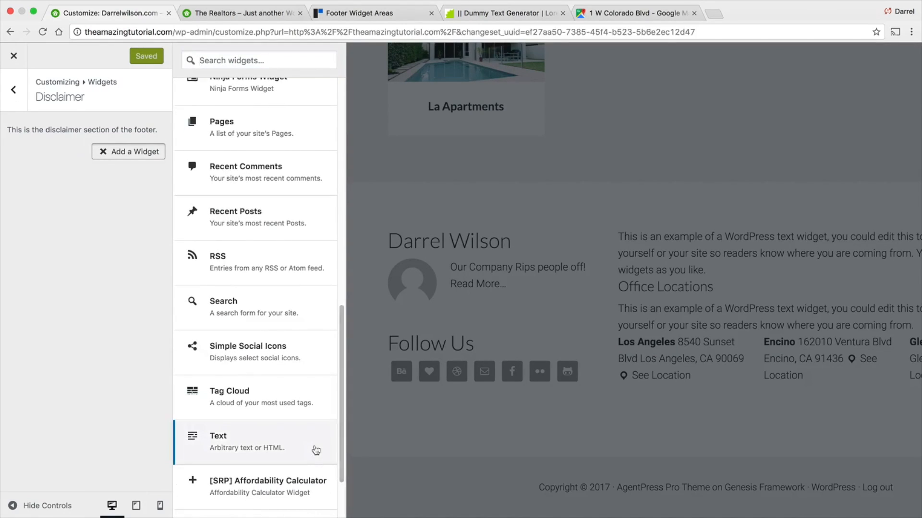
{"action": "left_click", "coordinate": [313, 439]}
- Title the text widget Disclaimer and set its content to These are not current prices
{"action": "left_click", "coordinate": [45, 195]}
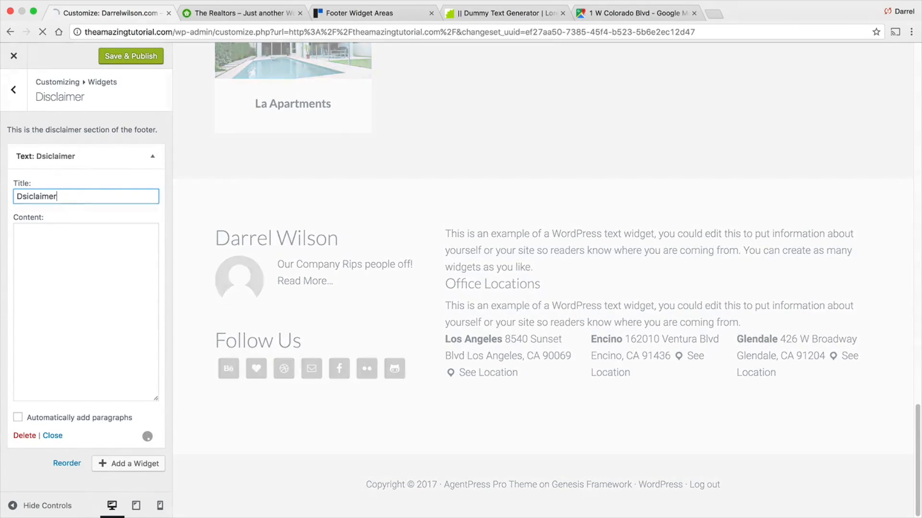
{"action": "left_click", "coordinate": [41, 235]}
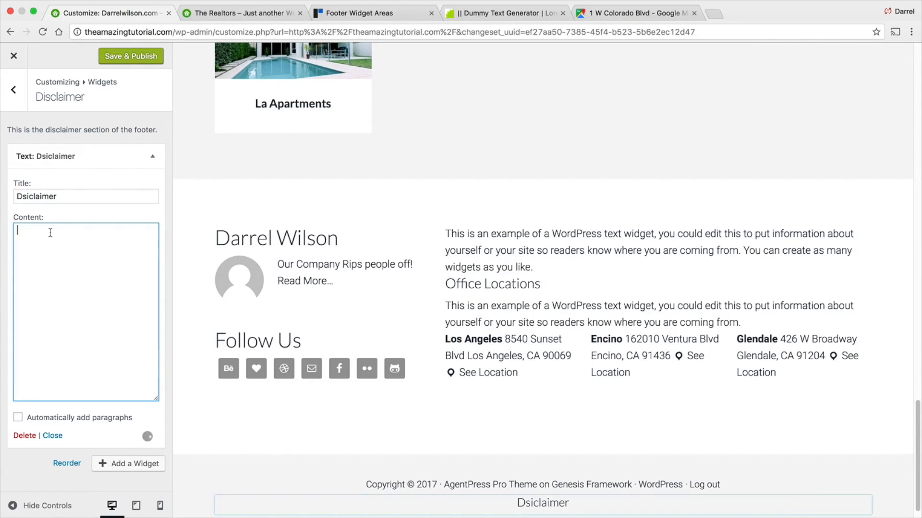
{"action": "double_click", "coordinate": [54, 197]}
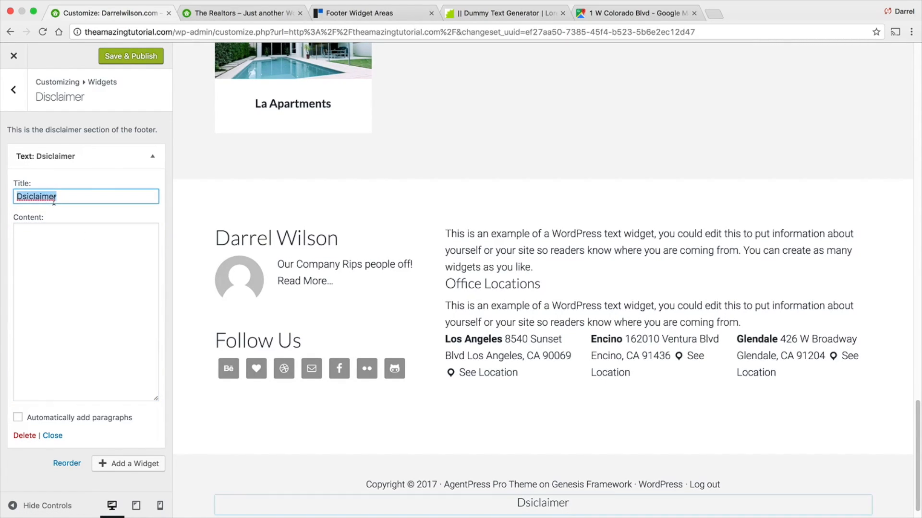
{"action": "type", "text": "Discl"}
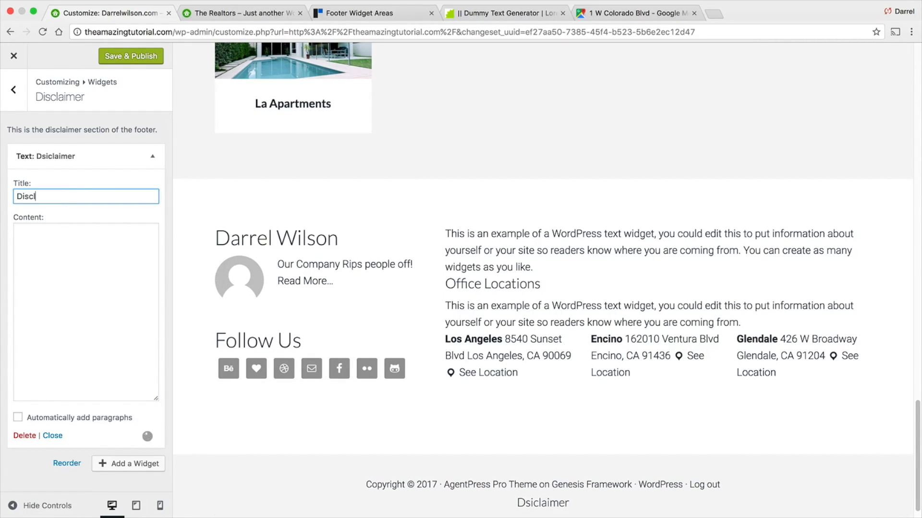
{"action": "type", "text": "aimer"}
{"action": "key", "text": "Tab"}
{"action": "type", "text": "These are not "}
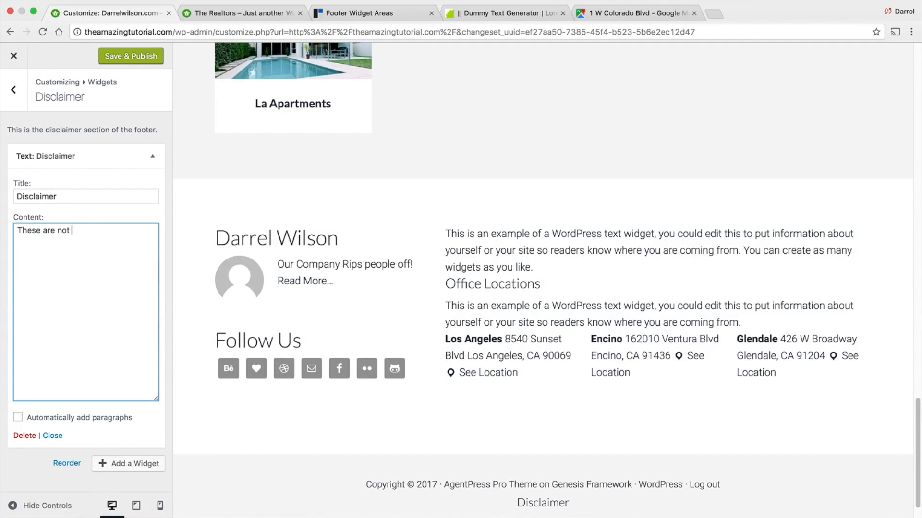
{"action": "type", "text": "curernt"}
{"action": "key", "text": "BackSpace"}
{"action": "key", "text": "BackSpace"}
{"action": "key", "text": "BackSpace"}
{"action": "key", "text": "BackSpace"}
{"action": "type", "text": "ren"}
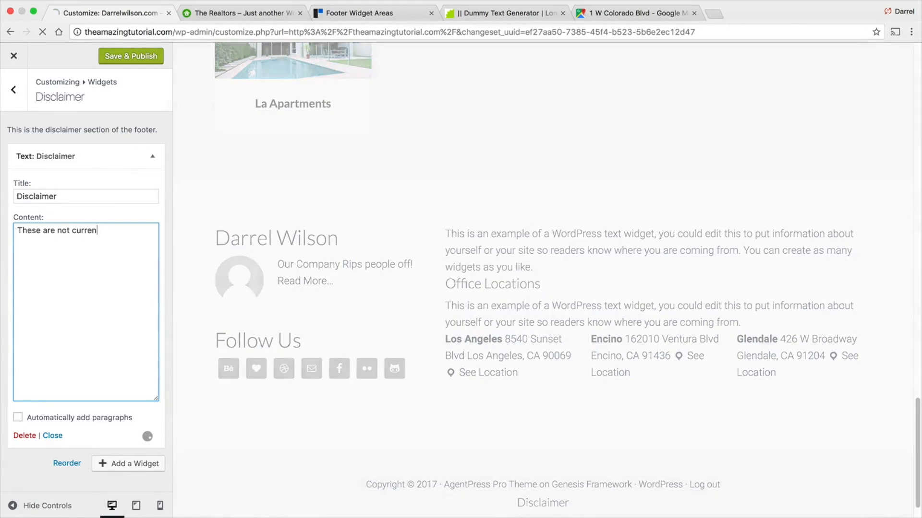
{"action": "type", "text": "t prices"}
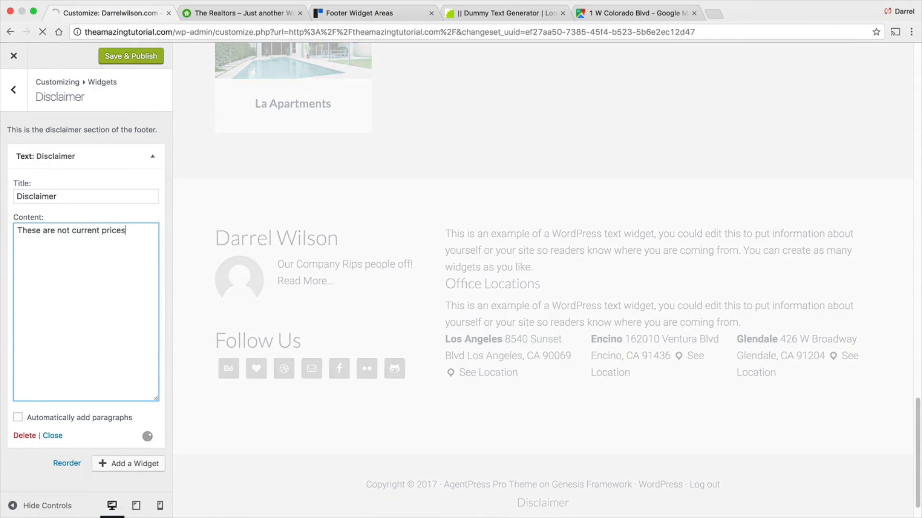
- Publish the changes and return to the main Customizer menu
{"action": "left_click", "coordinate": [115, 58]}
{"action": "scroll", "coordinate": [469, 327], "scroll_direction": "down", "scroll_amount": 2}
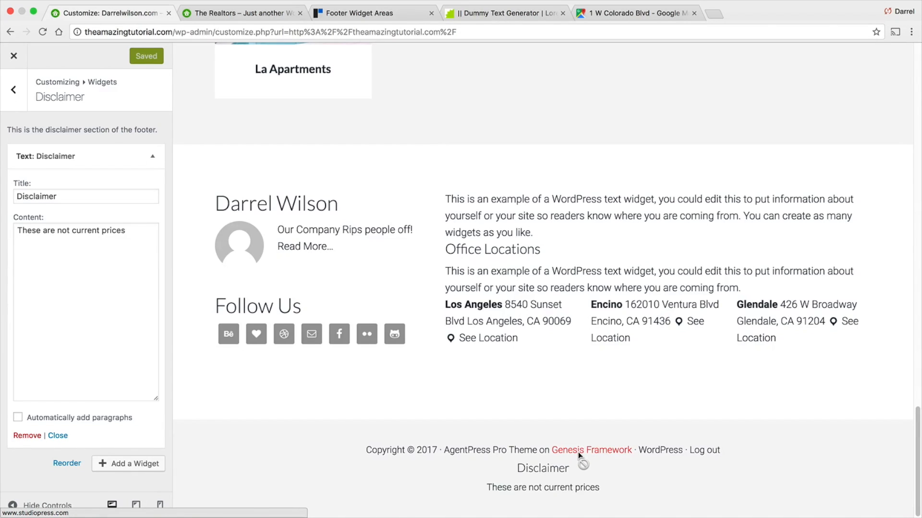
{"action": "left_click", "coordinate": [21, 106]}
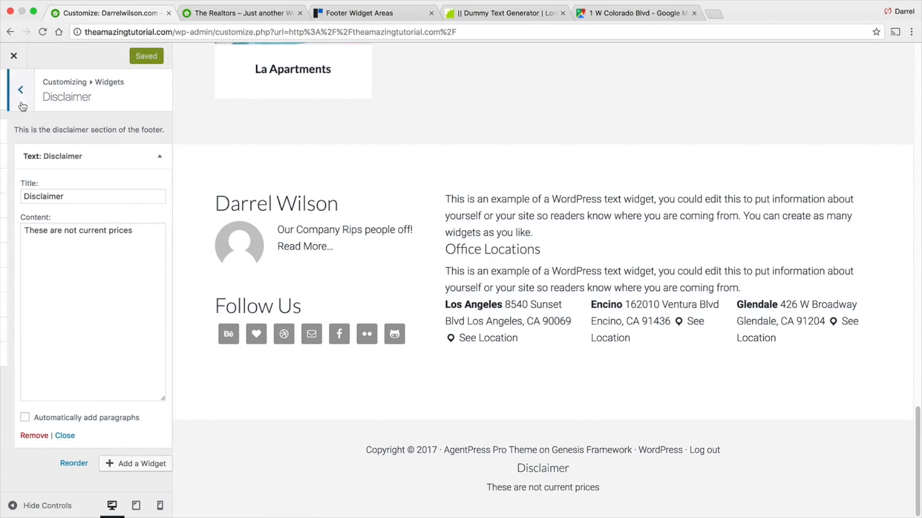
{"action": "left_click", "coordinate": [21, 103]}
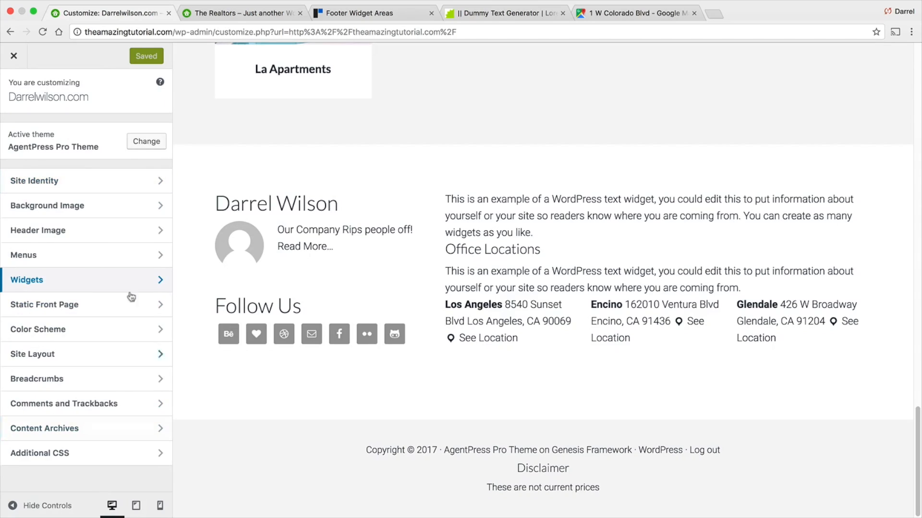
- Change the site's color scheme to AgentPress Pro Blue
{"action": "left_click", "coordinate": [90, 335]}
{"action": "left_click", "coordinate": [91, 149]}
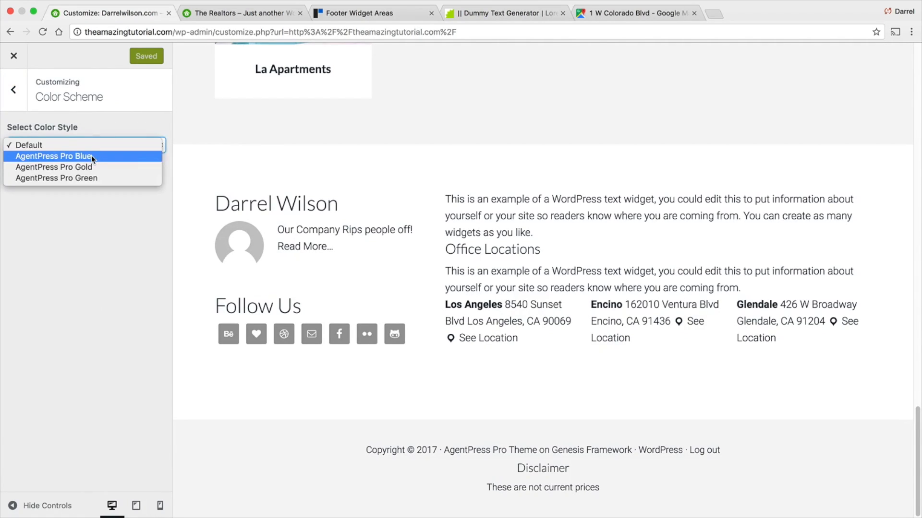
{"action": "left_click", "coordinate": [92, 154]}
{"action": "scroll", "coordinate": [431, 309], "scroll_direction": "up", "scroll_amount": 20}
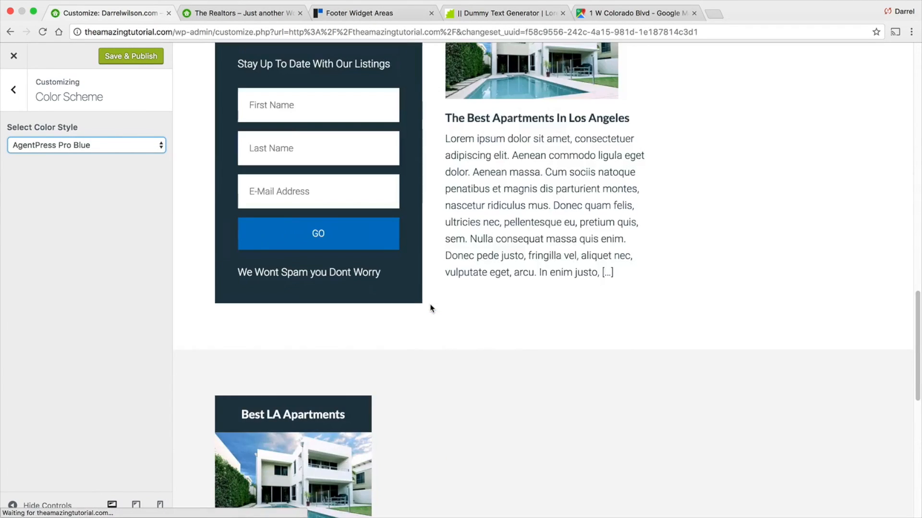
{"action": "scroll", "coordinate": [433, 308], "scroll_direction": "up", "scroll_amount": 6}
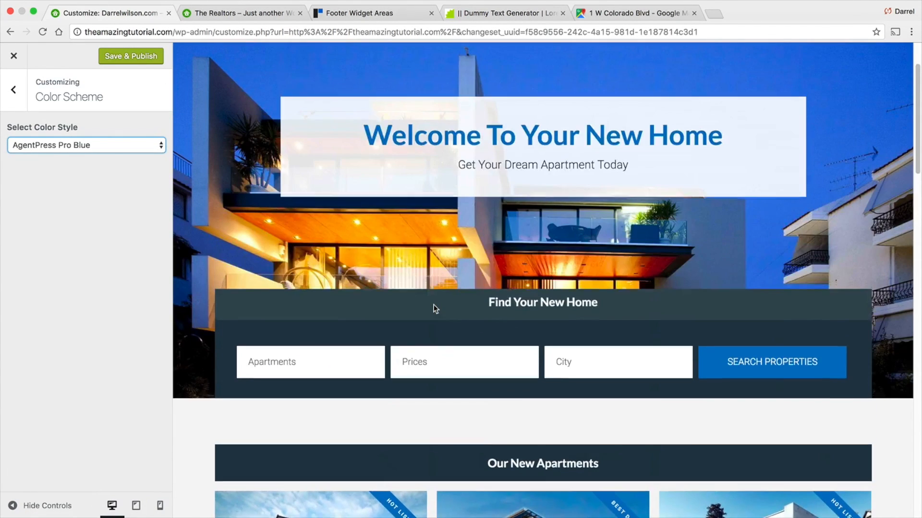
- Preview the Gold and Green color schemes and settle on the Default color scheme
{"action": "left_click", "coordinate": [124, 149]}
{"action": "left_click", "coordinate": [123, 155]}
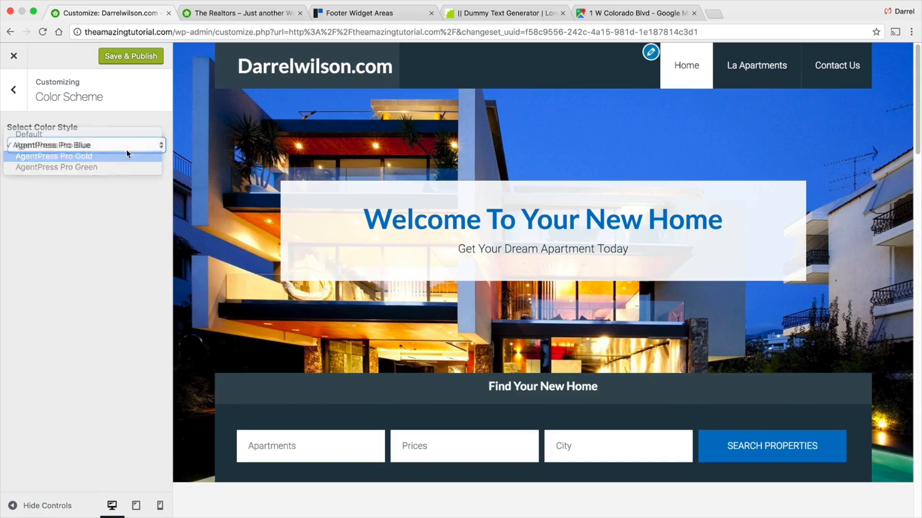
{"action": "left_click", "coordinate": [129, 144]}
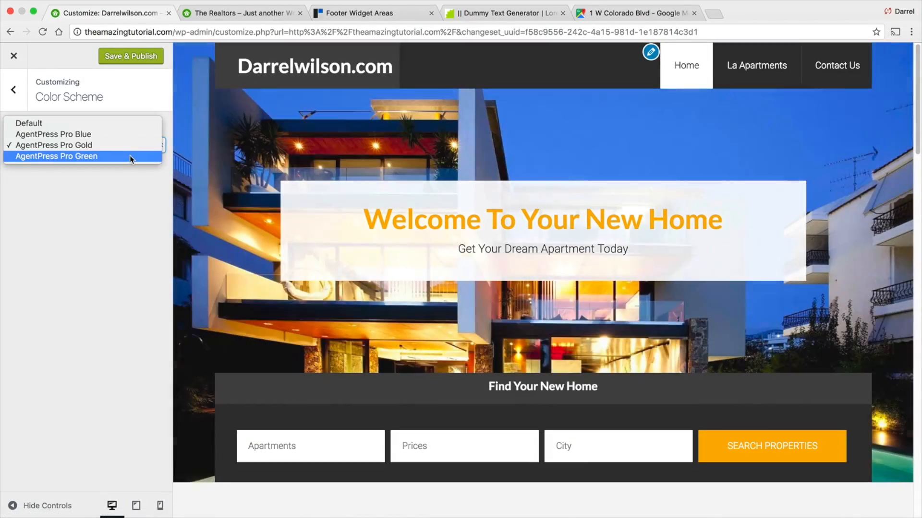
{"action": "left_click", "coordinate": [129, 156]}
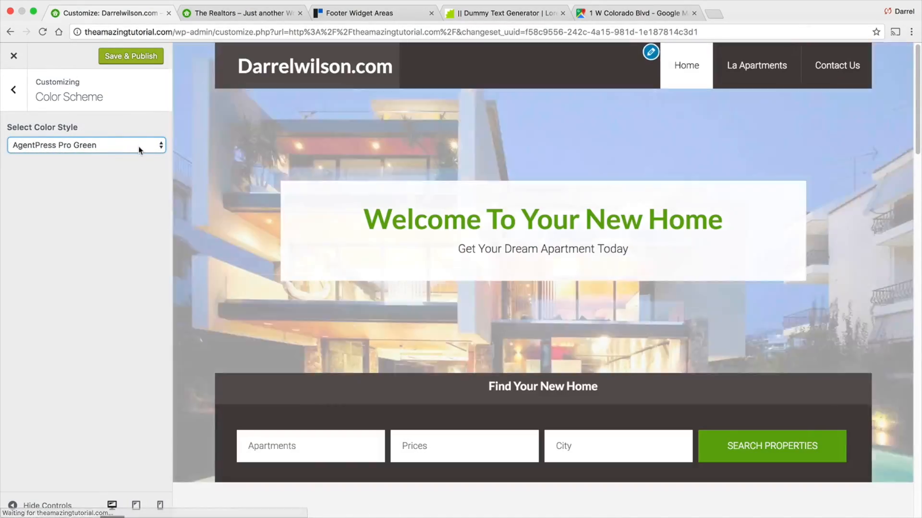
{"action": "left_click", "coordinate": [137, 146]}
{"action": "left_click", "coordinate": [123, 114]}
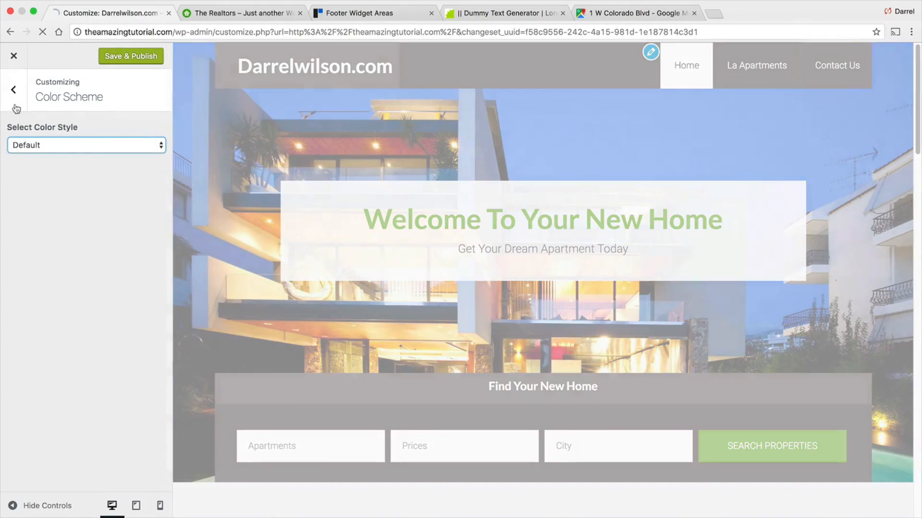
- Browse the Customizer's Content Archives, Comments and Trackbacks, Breadcrumbs, Site Layout, Menus and Header Image sections
{"action": "left_click", "coordinate": [13, 90]}
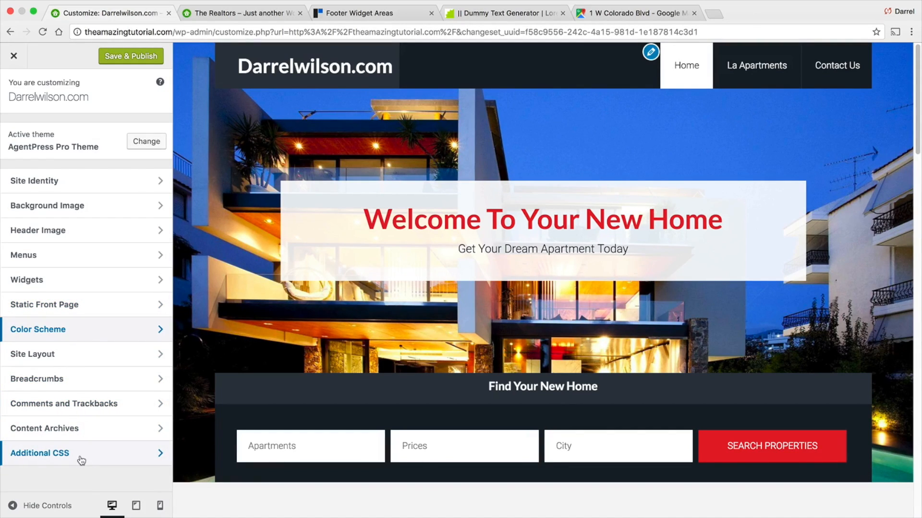
{"action": "left_click", "coordinate": [136, 429]}
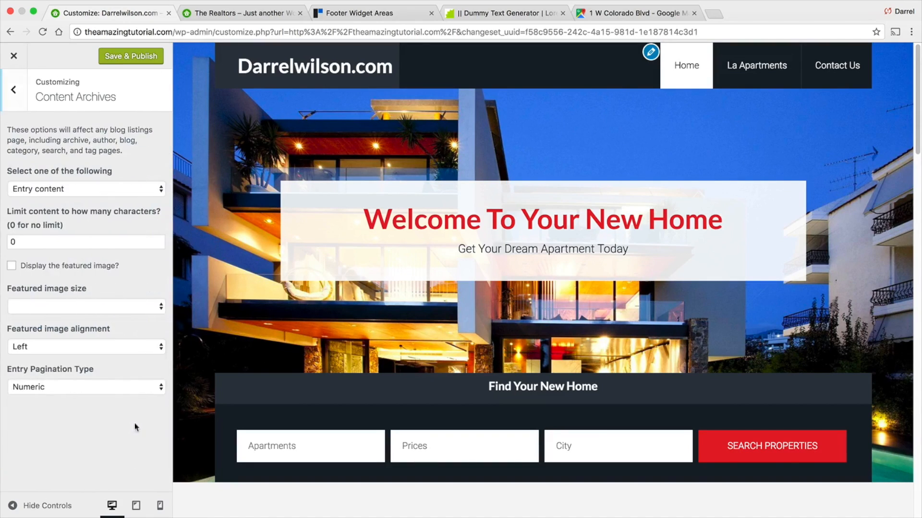
{"action": "left_click", "coordinate": [7, 89]}
{"action": "left_click", "coordinate": [68, 406]}
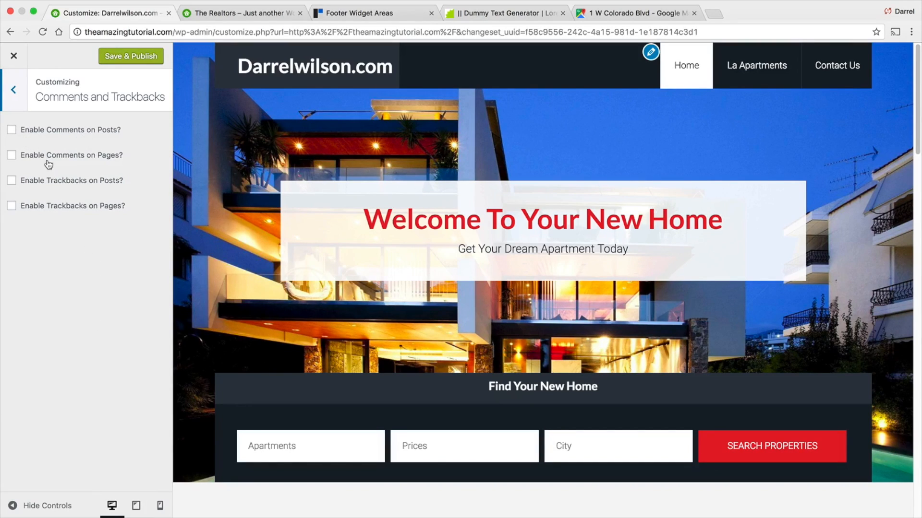
{"action": "left_click", "coordinate": [16, 92]}
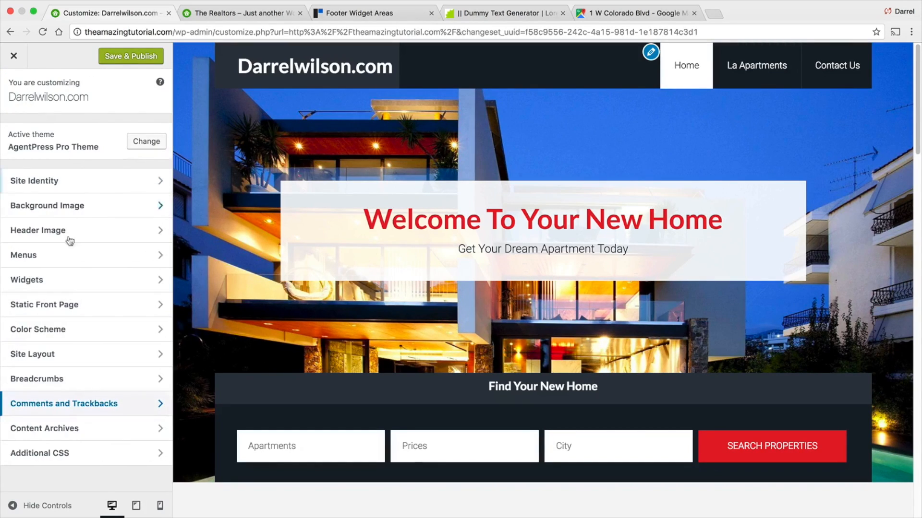
{"action": "left_click", "coordinate": [69, 383]}
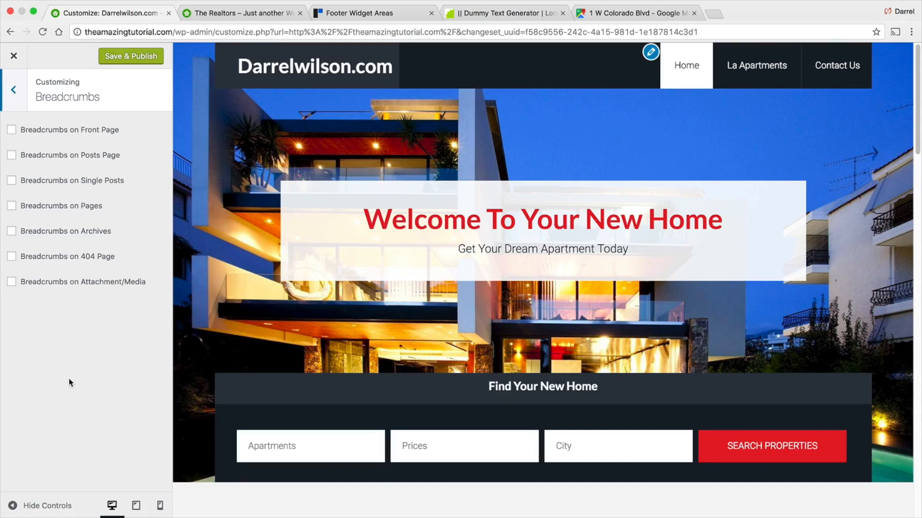
{"action": "left_click", "coordinate": [15, 91]}
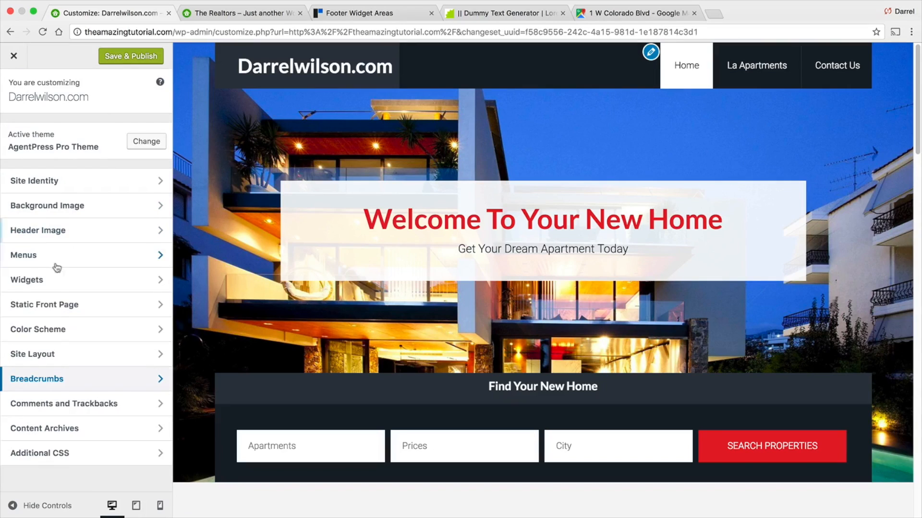
{"action": "left_click", "coordinate": [56, 332]}
{"action": "left_click", "coordinate": [16, 95]}
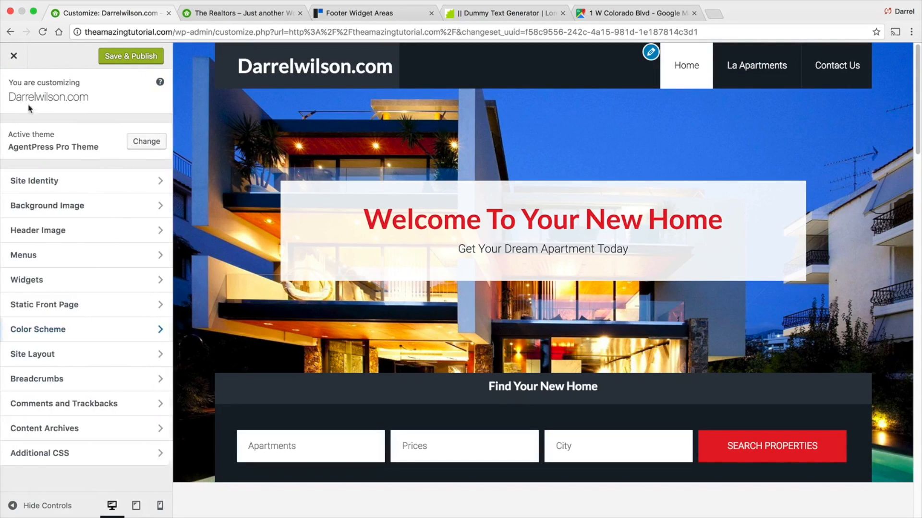
{"action": "left_click", "coordinate": [48, 355]}
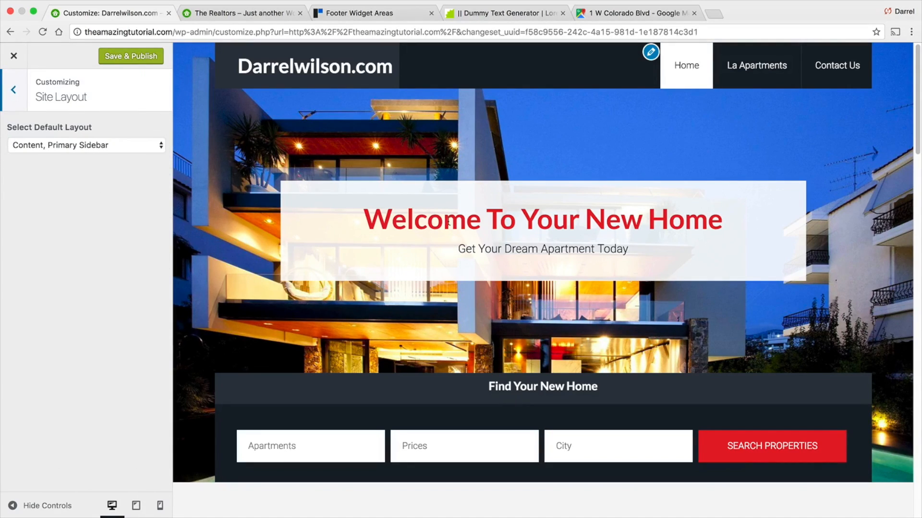
{"action": "left_click", "coordinate": [11, 92]}
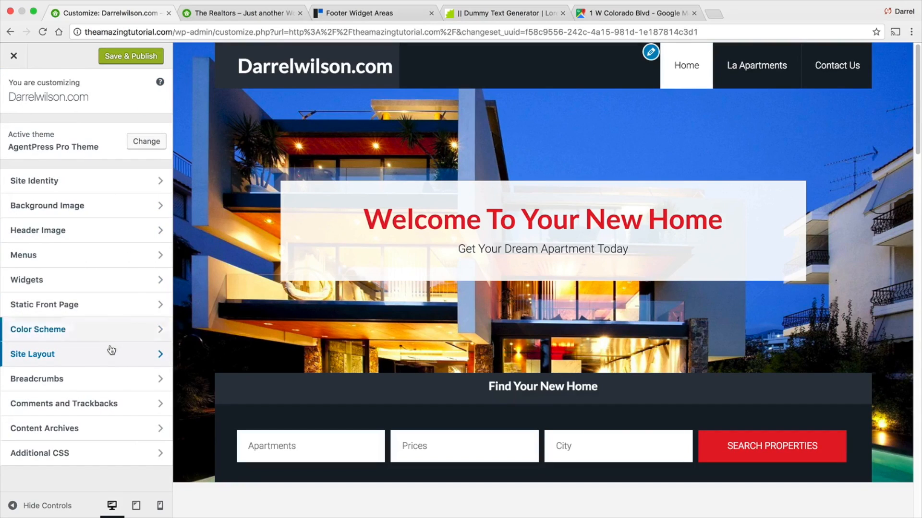
{"action": "left_click", "coordinate": [100, 256]}
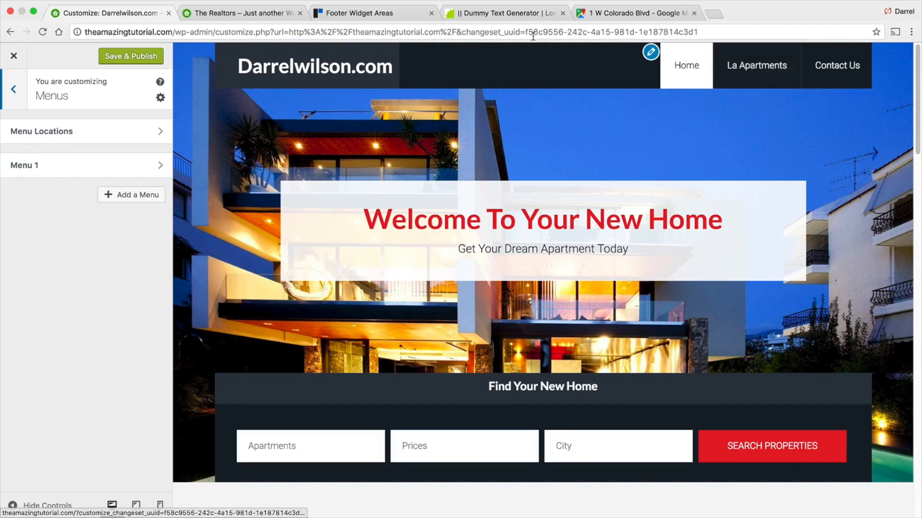
{"action": "left_click", "coordinate": [22, 92]}
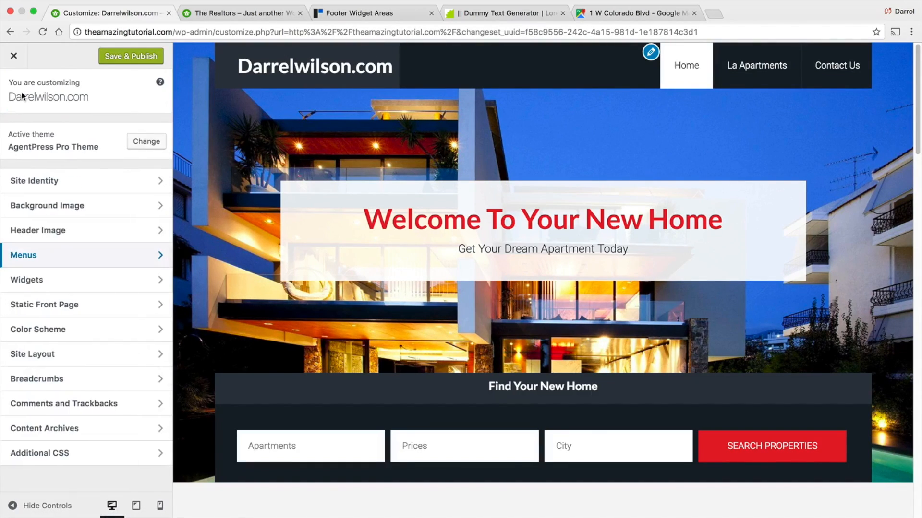
{"action": "left_click", "coordinate": [28, 229]}
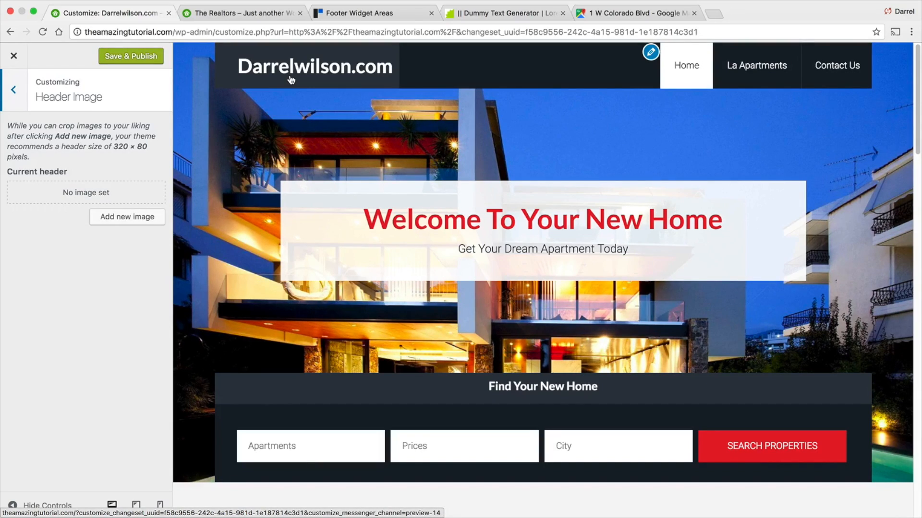
- Open Fiverr in a new browser tab and search its services for logo
{"action": "left_click", "coordinate": [712, 13]}
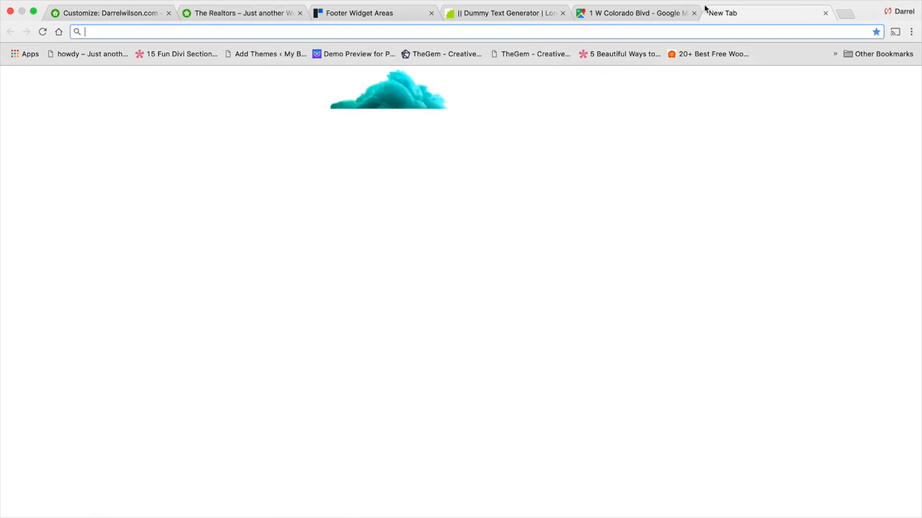
{"action": "type", "text": "fiver"}
{"action": "key", "text": "Return"}
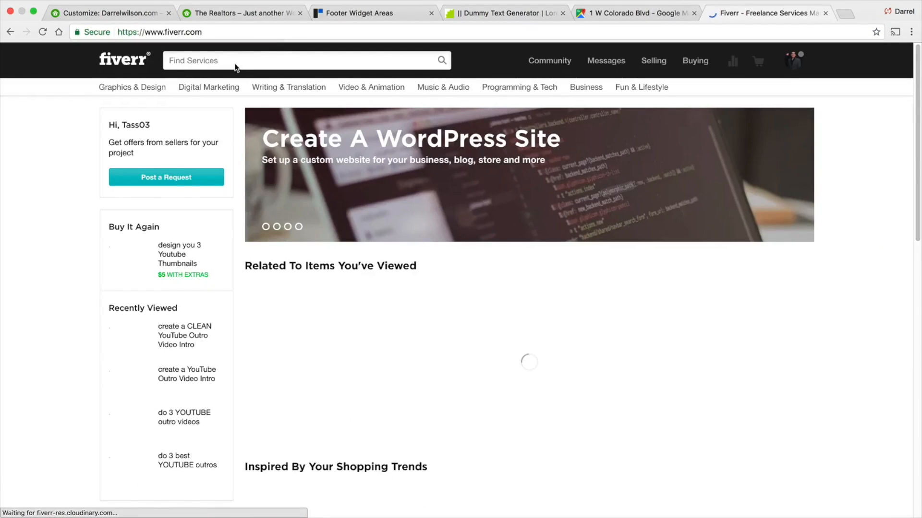
{"action": "left_click", "coordinate": [234, 59]}
{"action": "type", "text": "lgo"}
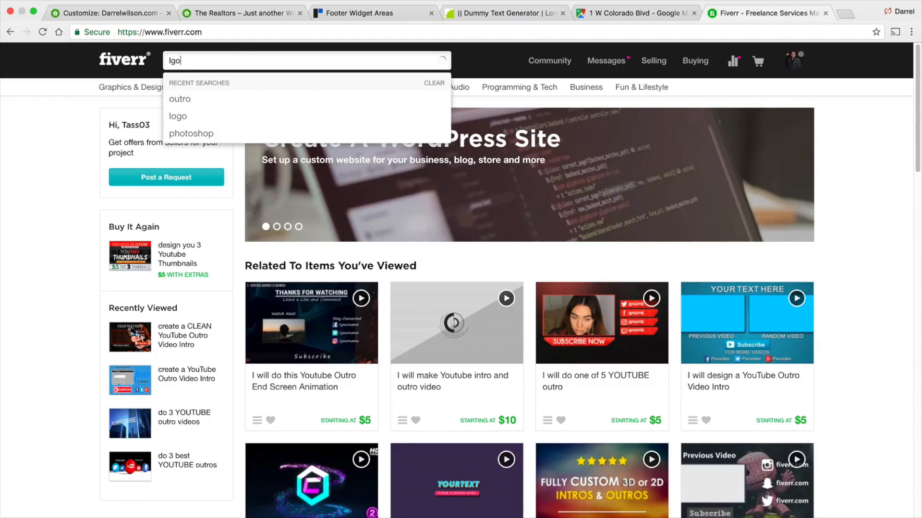
{"action": "key", "text": "BackSpace"}
{"action": "key", "text": "BackSpace"}
{"action": "key", "text": "BackSpace"}
{"action": "type", "text": "logo"}
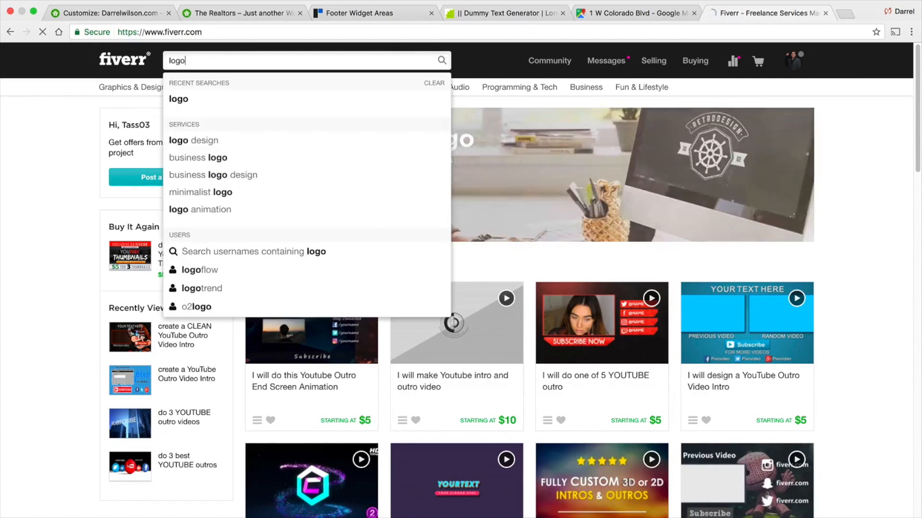
{"action": "key", "text": "Return"}
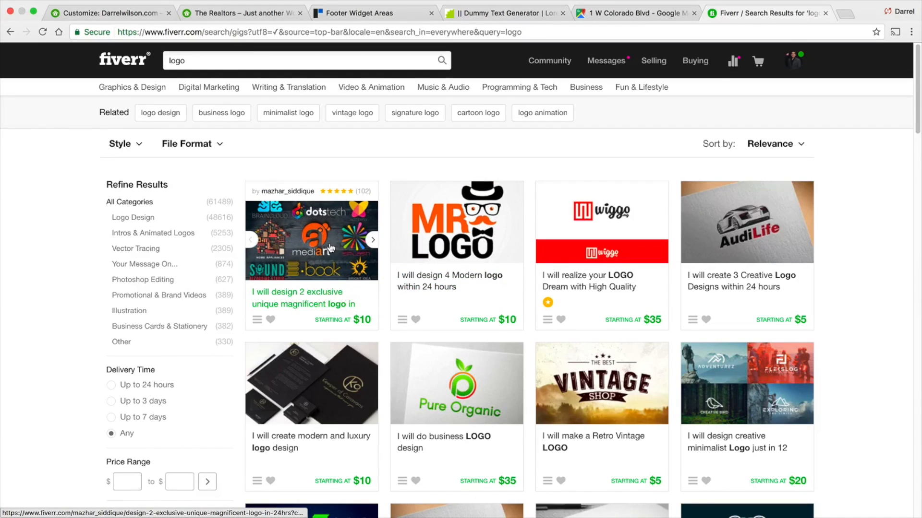
- Browse the logo results and examine one designer's initial-logo gig portfolio
{"action": "scroll", "coordinate": [330, 247], "scroll_direction": "down", "scroll_amount": 6}
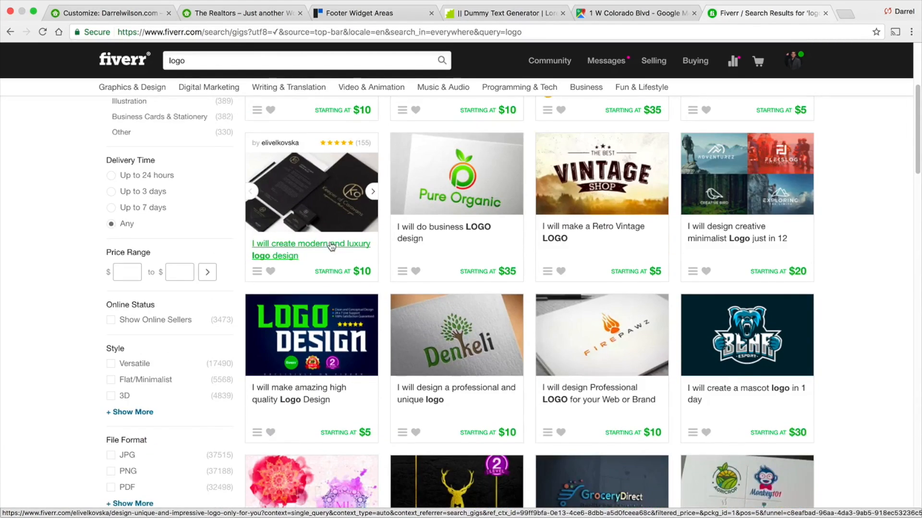
{"action": "scroll", "coordinate": [330, 242], "scroll_direction": "down", "scroll_amount": 6}
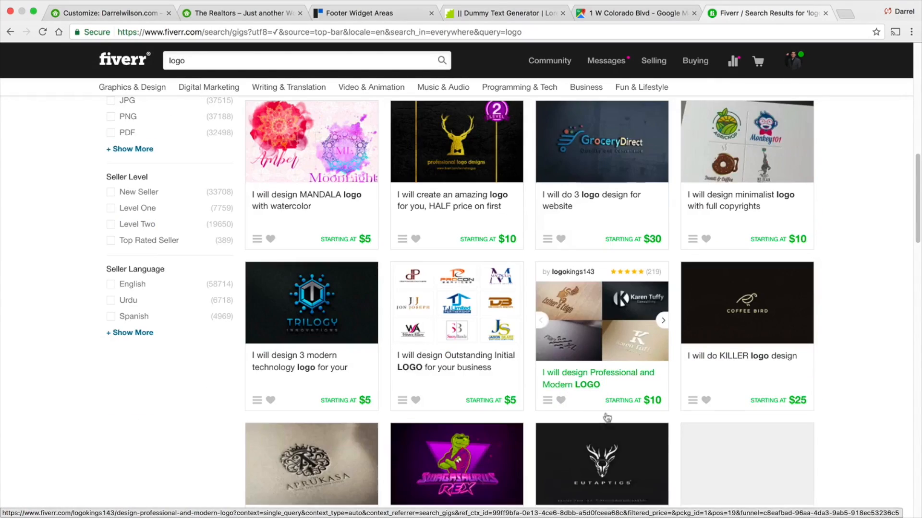
{"action": "left_click", "coordinate": [480, 296]}
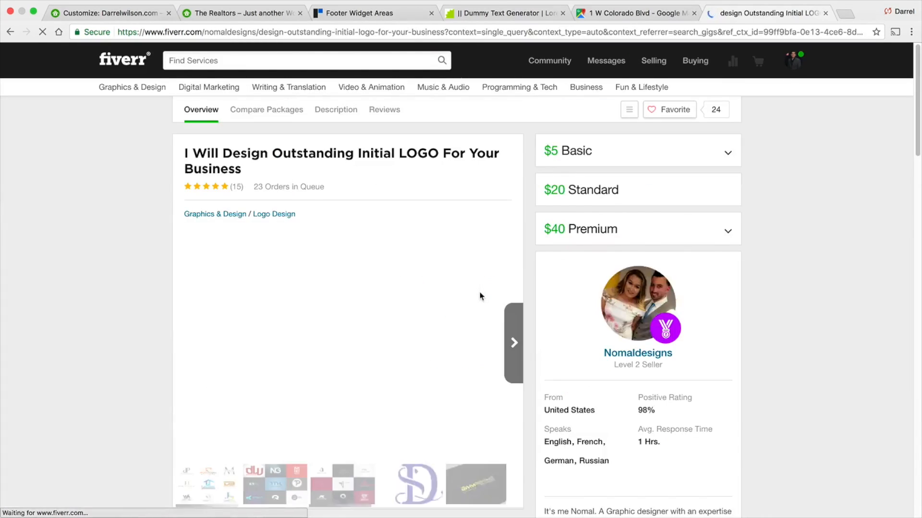
{"action": "left_click", "coordinate": [510, 331]}
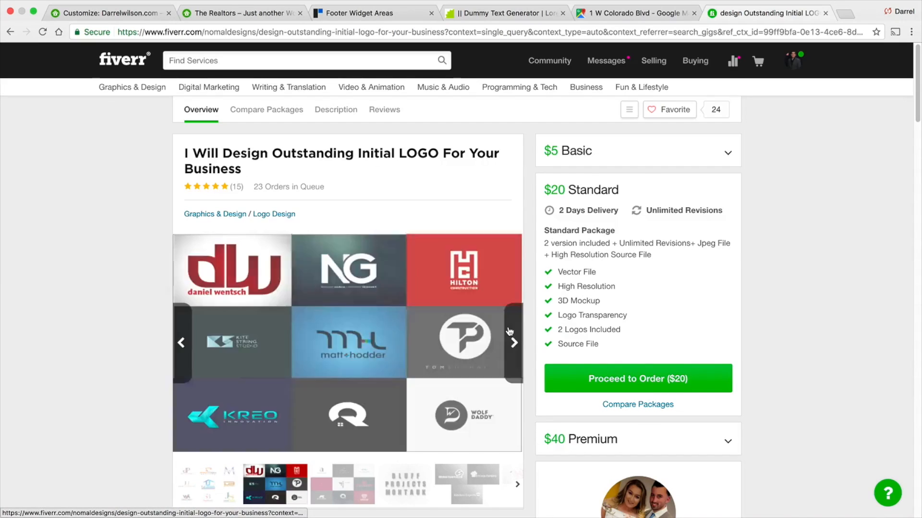
{"action": "left_click", "coordinate": [510, 331]}
{"action": "left_click", "coordinate": [510, 326]}
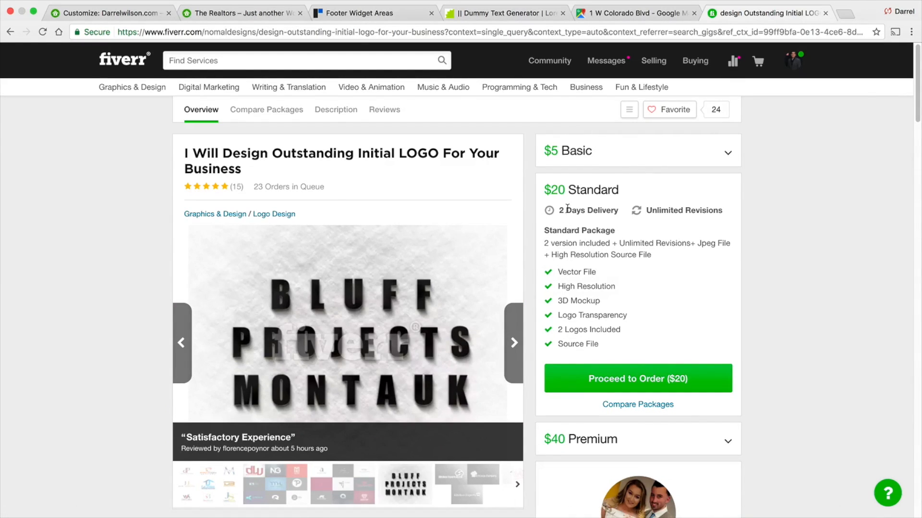
{"action": "left_click", "coordinate": [517, 351]}
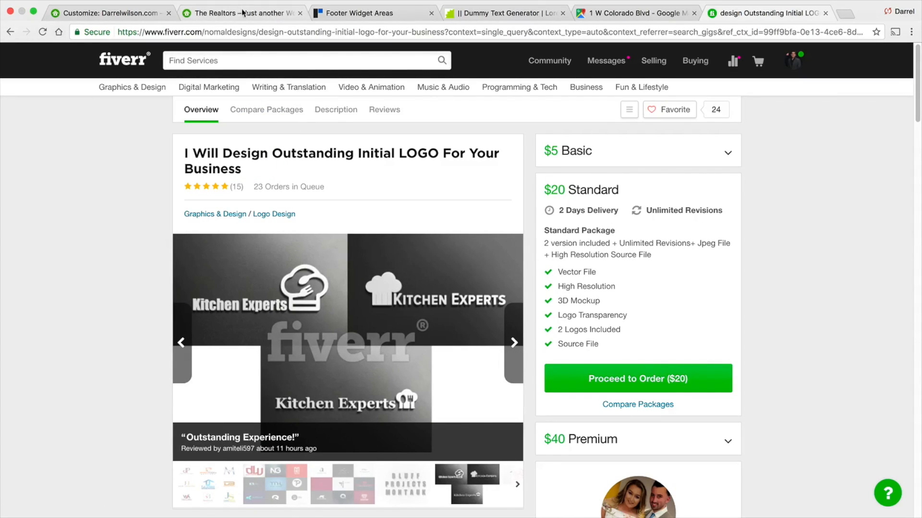
- Back in the Customizer, upload mailchimp-logo-320x80.png from the Desktop's untitled folder as a new header image
{"action": "left_click", "coordinate": [107, 14]}
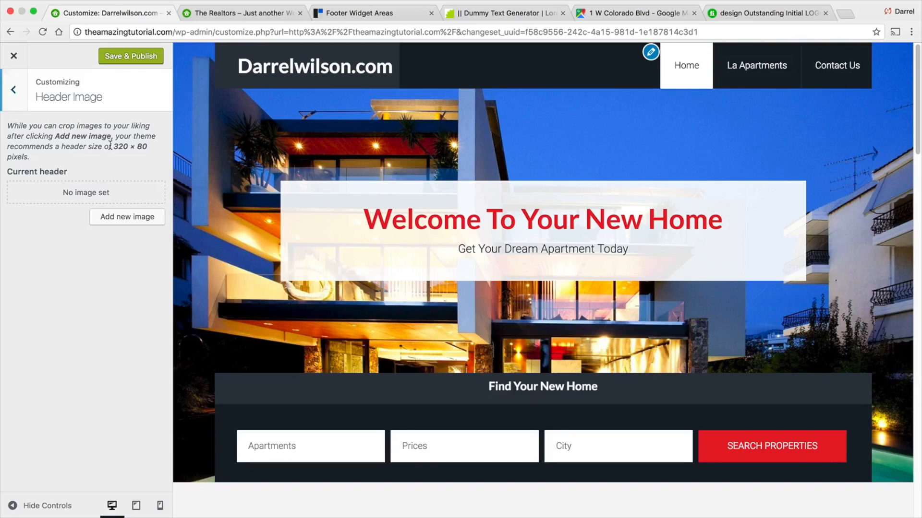
{"action": "left_click_drag", "start_coordinate": [110, 145], "coordinate": [148, 146]}
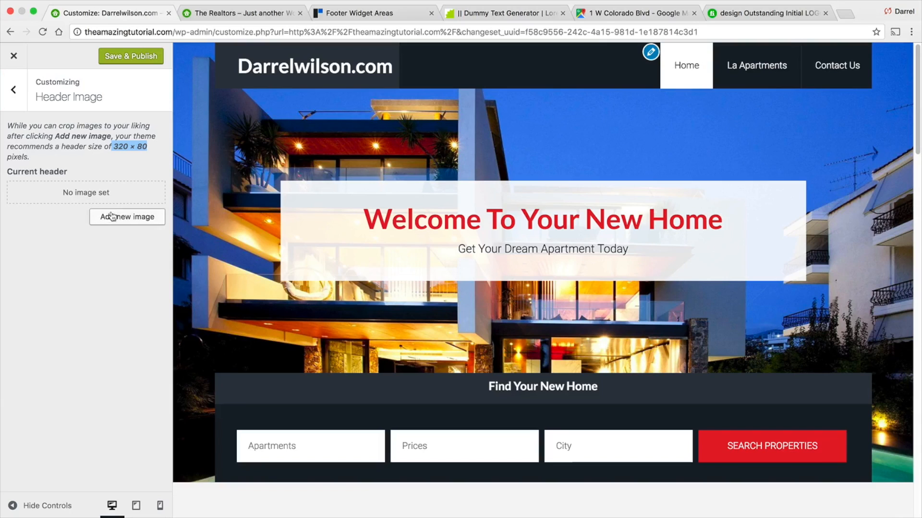
{"action": "left_click", "coordinate": [144, 220]}
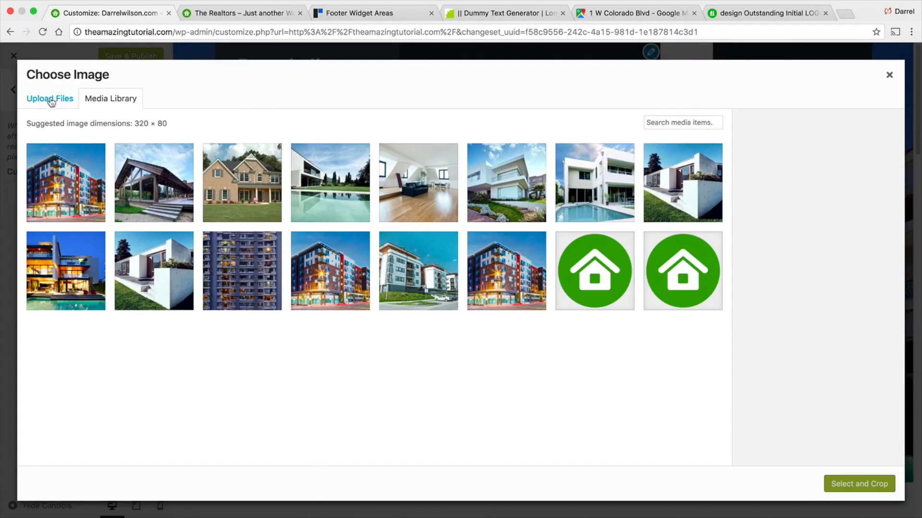
{"action": "left_click", "coordinate": [37, 98]}
{"action": "left_click", "coordinate": [502, 276]}
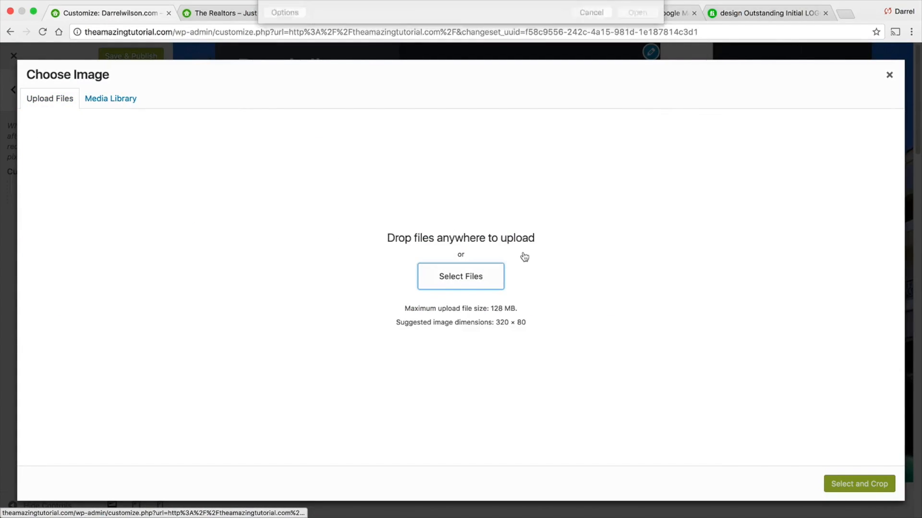
{"action": "scroll", "coordinate": [417, 95], "scroll_direction": "down", "scroll_amount": 3}
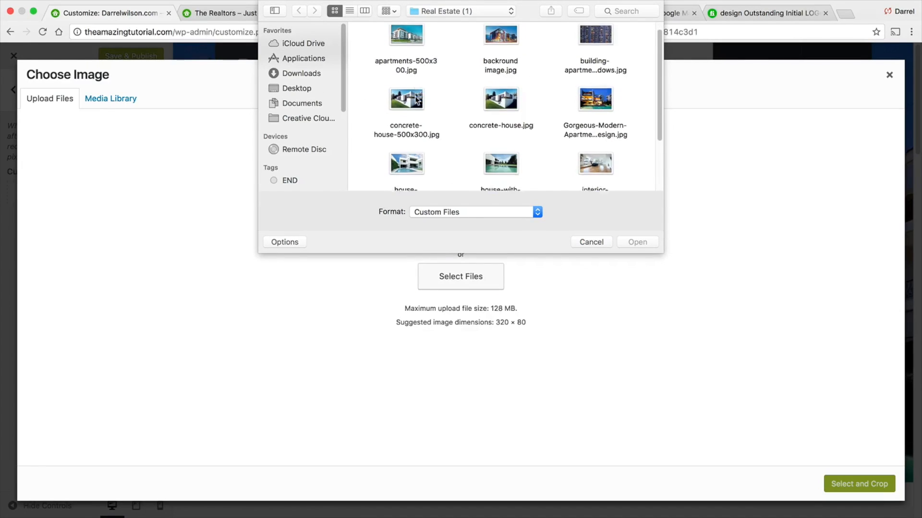
{"action": "left_click", "coordinate": [296, 88]}
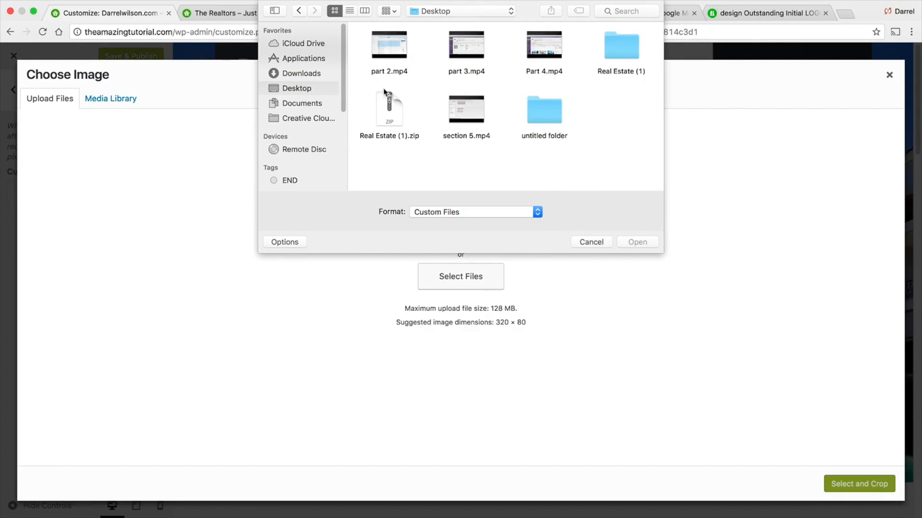
{"action": "double_click", "coordinate": [544, 117]}
{"action": "scroll", "coordinate": [543, 108], "scroll_direction": "down", "scroll_amount": 5}
{"action": "scroll", "coordinate": [543, 108], "scroll_direction": "up", "scroll_amount": 5}
{"action": "scroll", "coordinate": [547, 111], "scroll_direction": "down", "scroll_amount": 10}
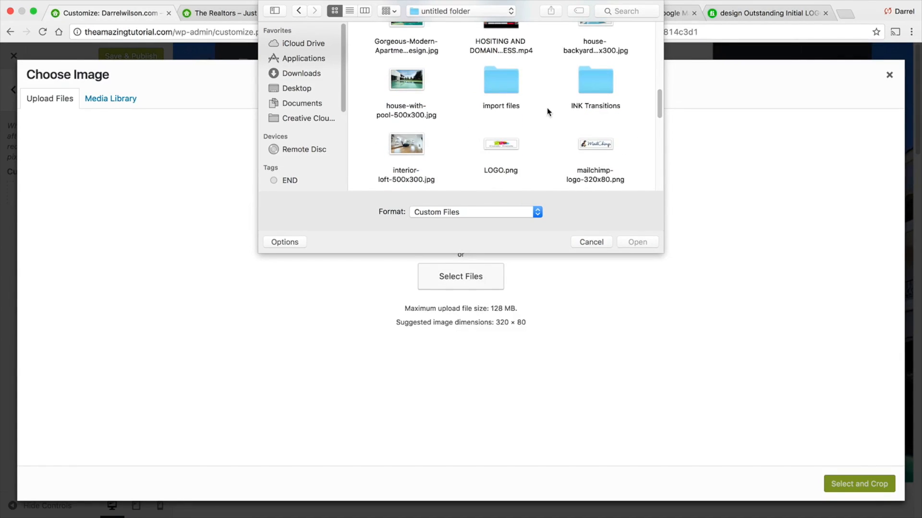
{"action": "left_click", "coordinate": [593, 144]}
{"action": "double_click", "coordinate": [599, 178]}
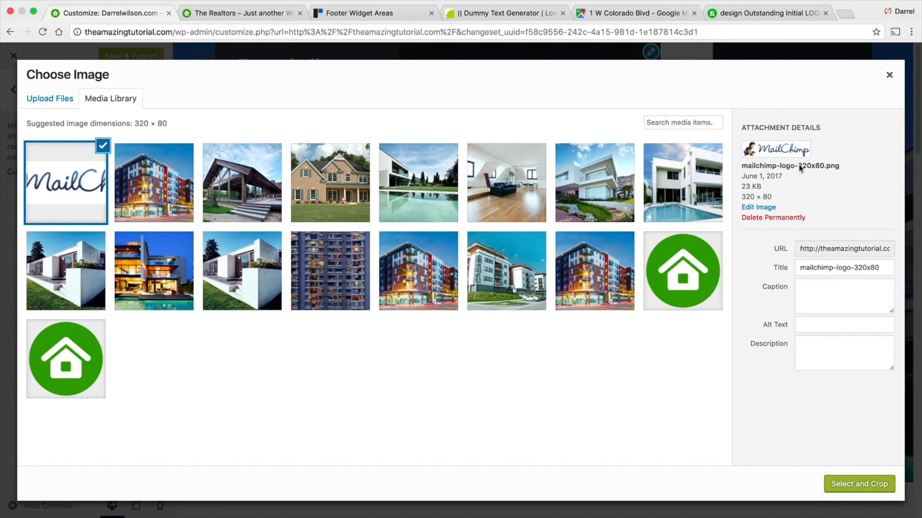
- Apply the uploaded MailChimp logo as the header image without cropping, then hide the header image
{"action": "left_click", "coordinate": [887, 484]}
{"action": "left_click", "coordinate": [804, 483]}
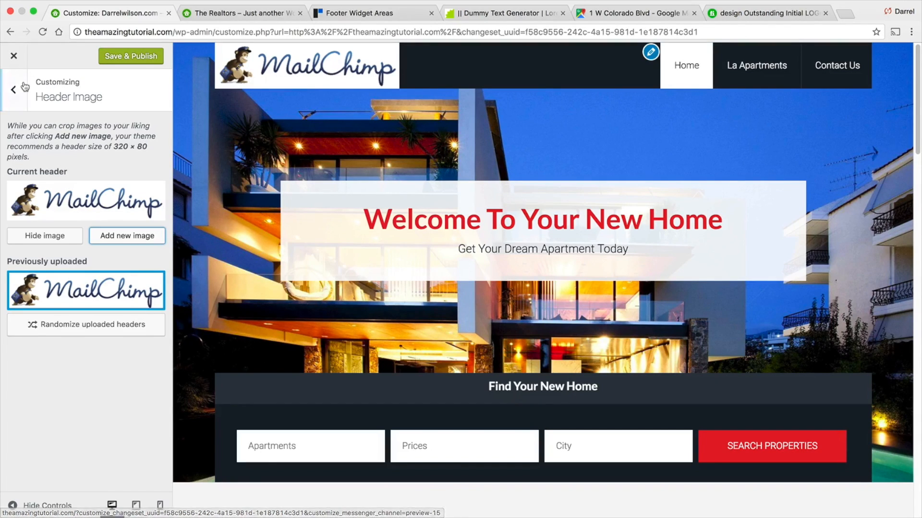
{"action": "left_click", "coordinate": [58, 242]}
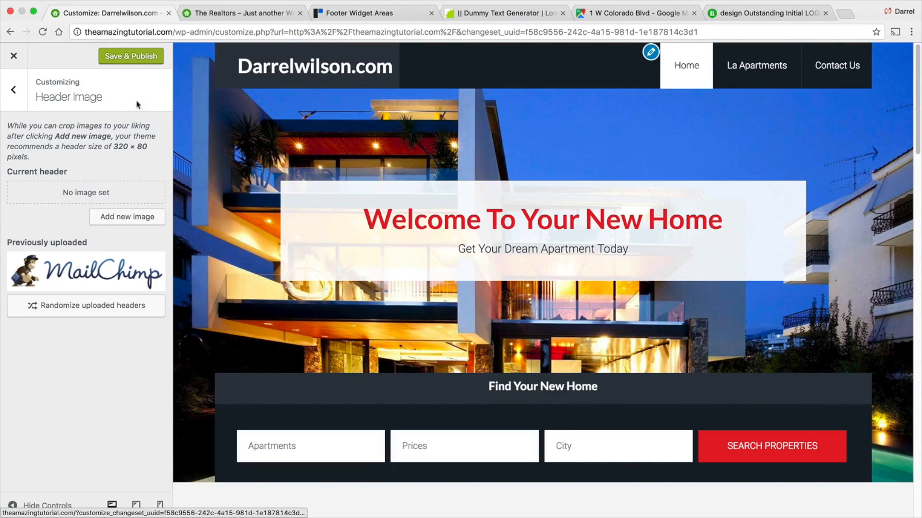
- Look through the Site Identity and Background Image sections and scroll through the site preview
{"action": "left_click", "coordinate": [12, 90]}
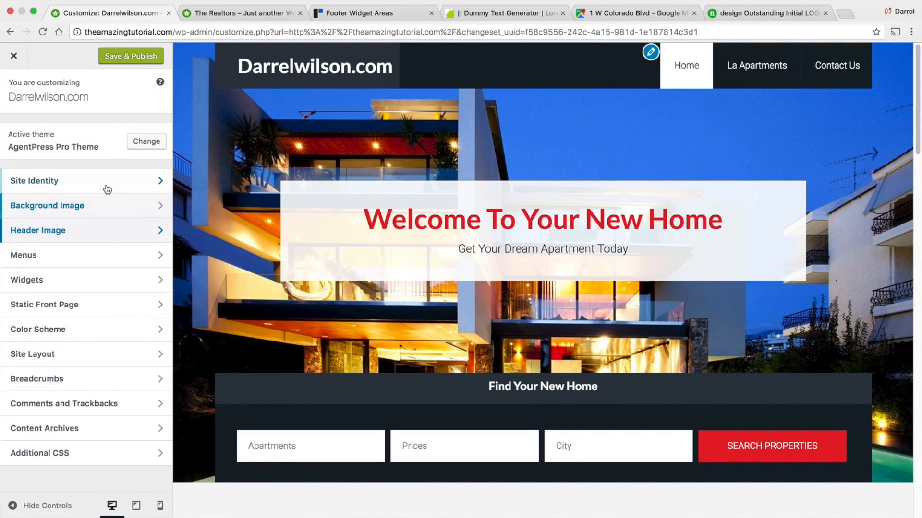
{"action": "left_click", "coordinate": [119, 176]}
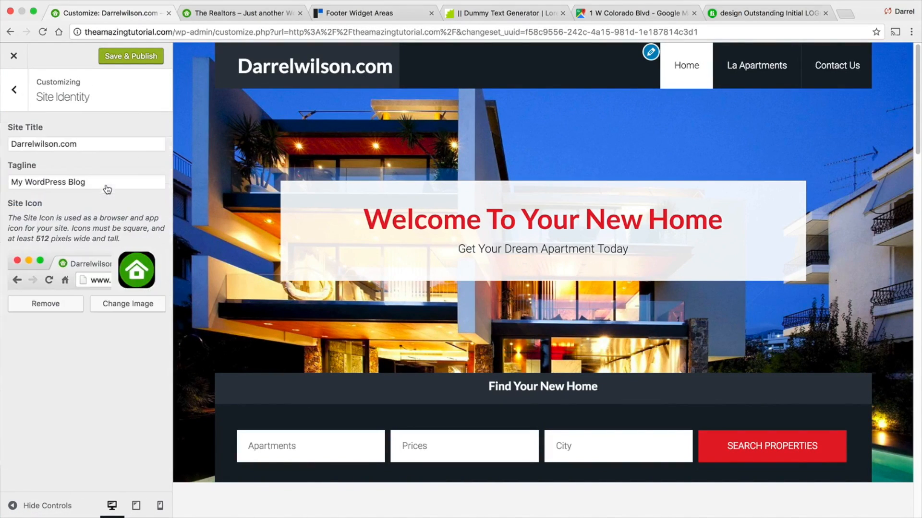
{"action": "left_click", "coordinate": [4, 103]}
{"action": "left_click", "coordinate": [92, 207]}
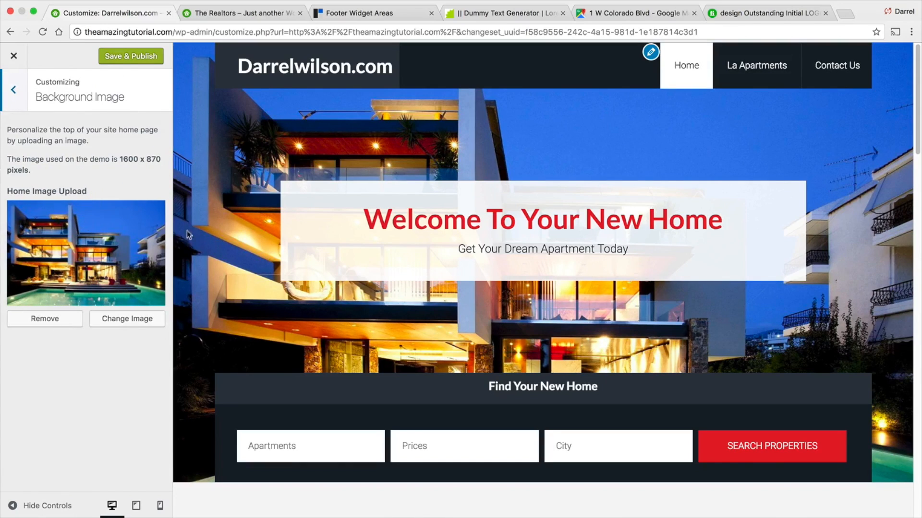
{"action": "left_click", "coordinate": [15, 92]}
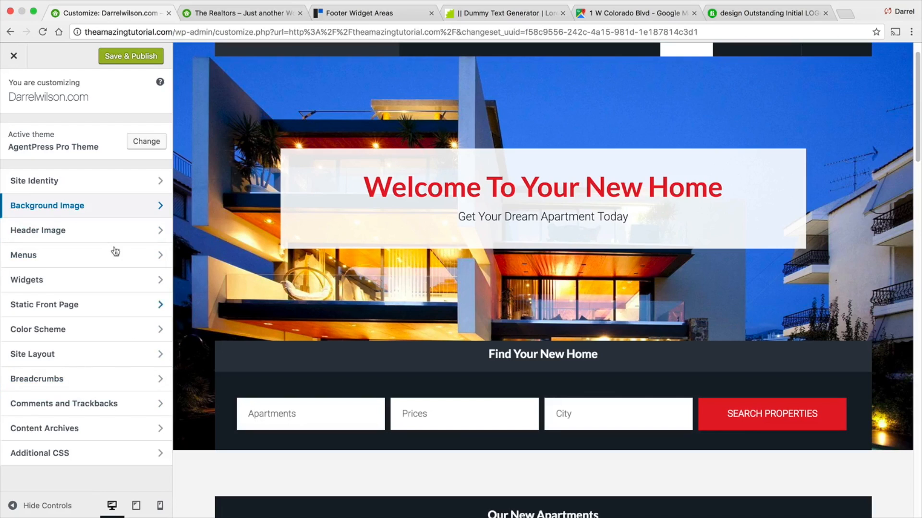
{"action": "scroll", "coordinate": [295, 306], "scroll_direction": "down", "scroll_amount": 10}
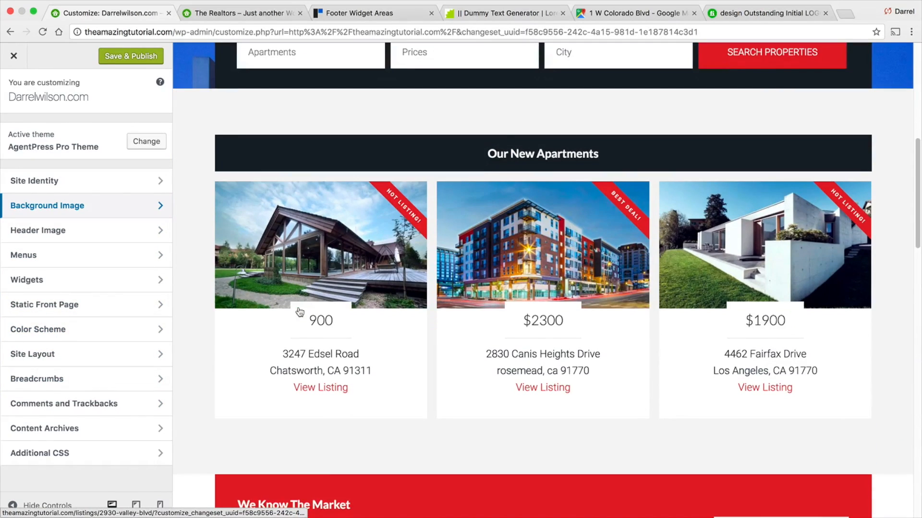
{"action": "scroll", "coordinate": [298, 308], "scroll_direction": "down", "scroll_amount": 20}
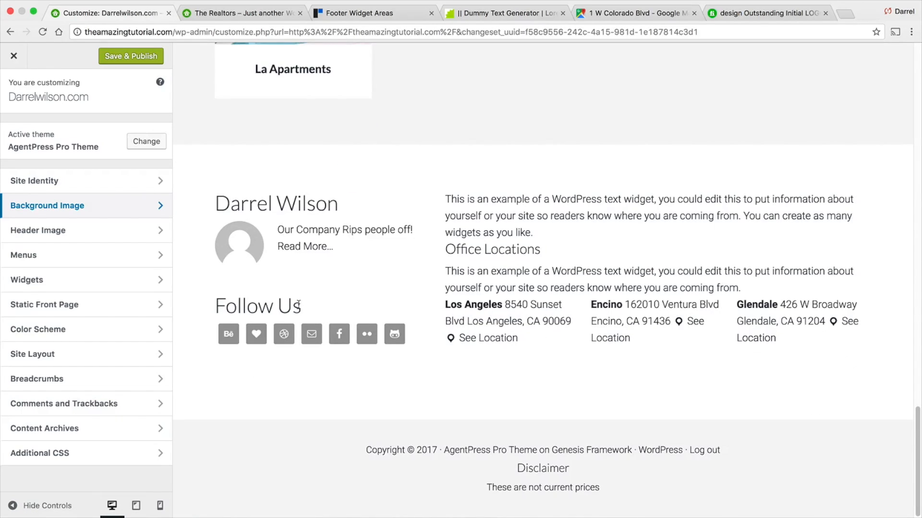
{"action": "scroll", "coordinate": [298, 307], "scroll_direction": "up", "scroll_amount": 20}
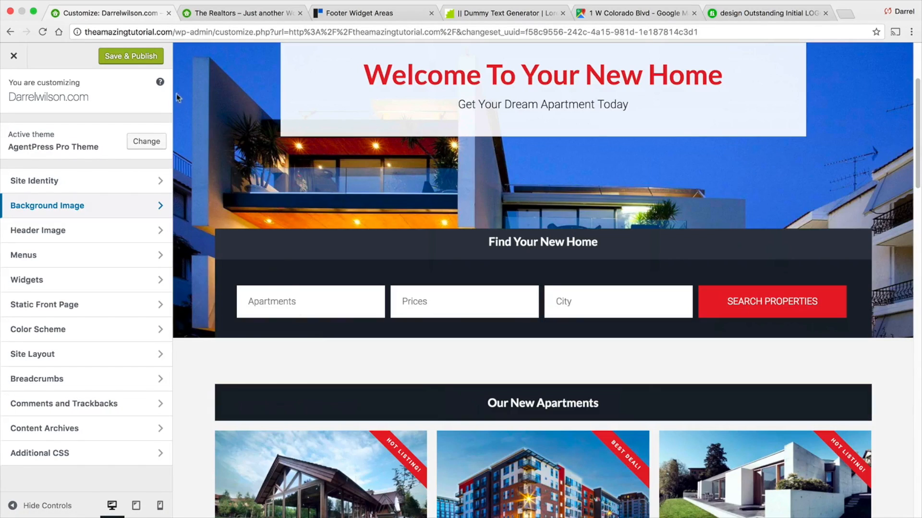
- Publish the Customizer changes and exit the Customizer
{"action": "left_click", "coordinate": [154, 57]}
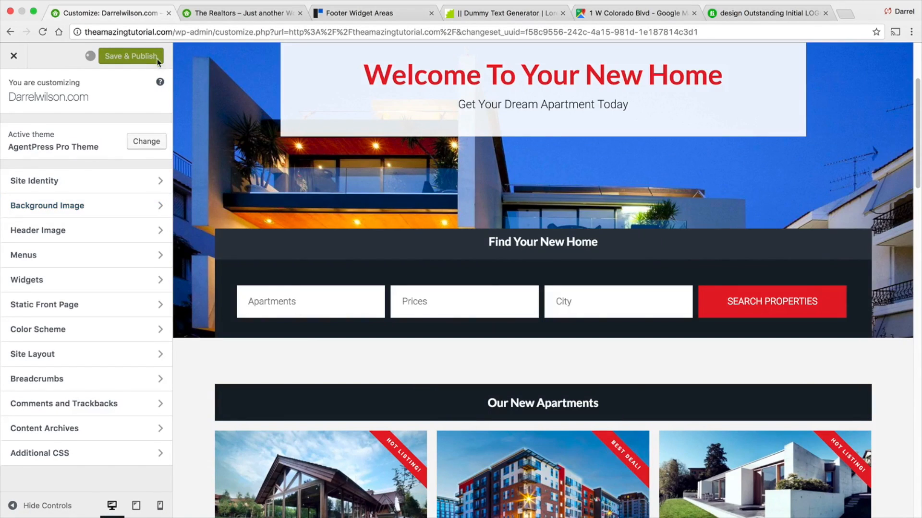
{"action": "left_click", "coordinate": [11, 60]}
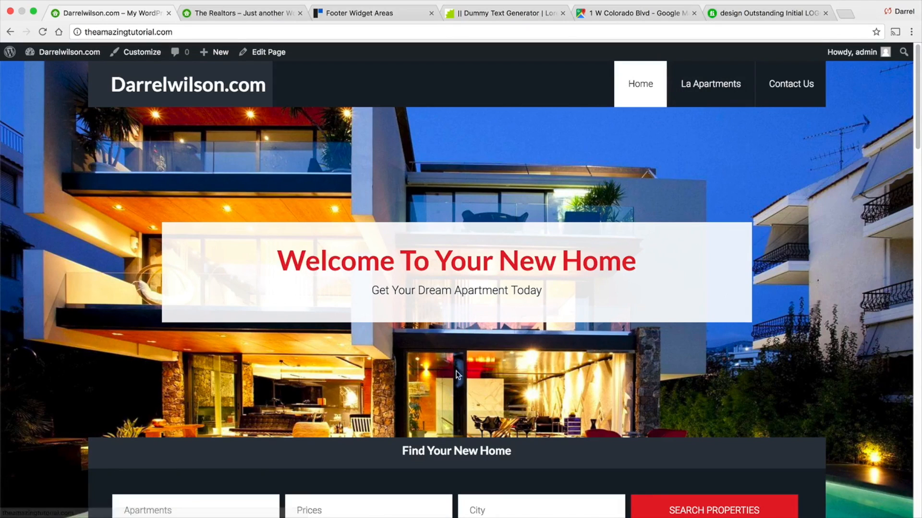
- Scroll through the live home page, open a listing page and return to the home page
{"action": "left_click_drag", "start_coordinate": [917, 111], "coordinate": [917, 226]}
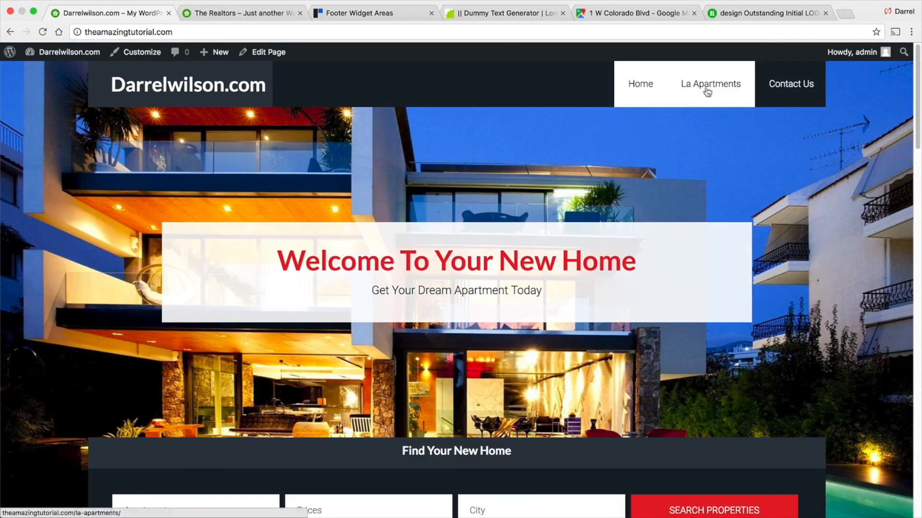
{"action": "scroll", "coordinate": [644, 235], "scroll_direction": "down", "scroll_amount": 3}
{"action": "scroll", "coordinate": [644, 237], "scroll_direction": "down", "scroll_amount": 5}
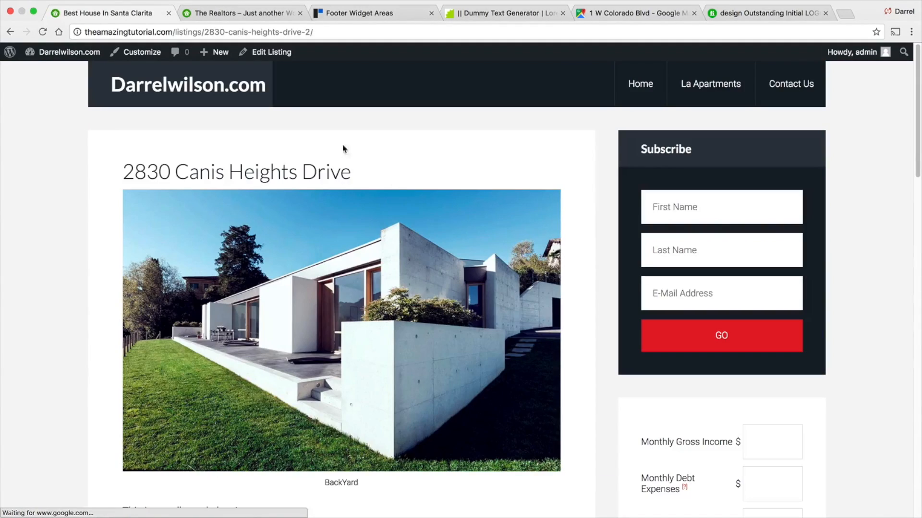
{"action": "left_click", "coordinate": [11, 32]}
{"action": "scroll", "coordinate": [294, 205], "scroll_direction": "up", "scroll_amount": 5}
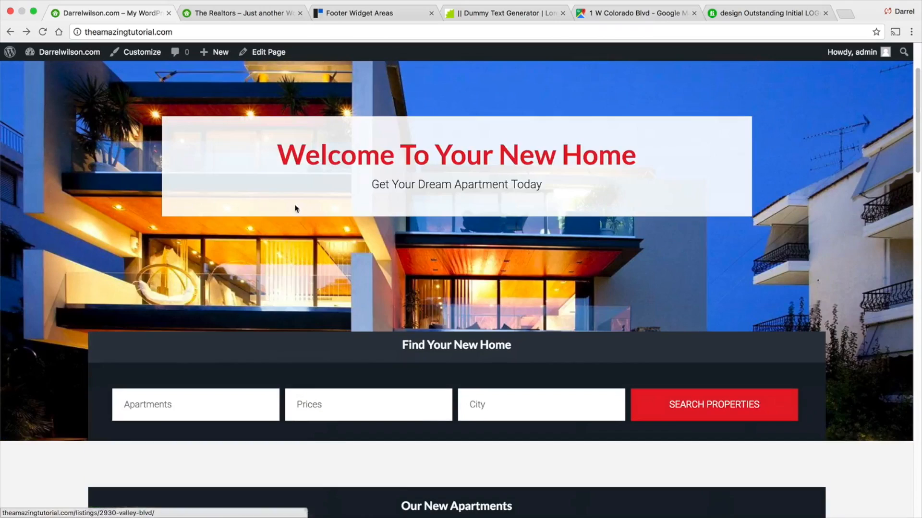
- Search properties for 1 BedRoom apartments priced $1000-$2000 in the la city
{"action": "left_click", "coordinate": [250, 408]}
{"action": "left_click", "coordinate": [267, 418]}
{"action": "left_click", "coordinate": [331, 405]}
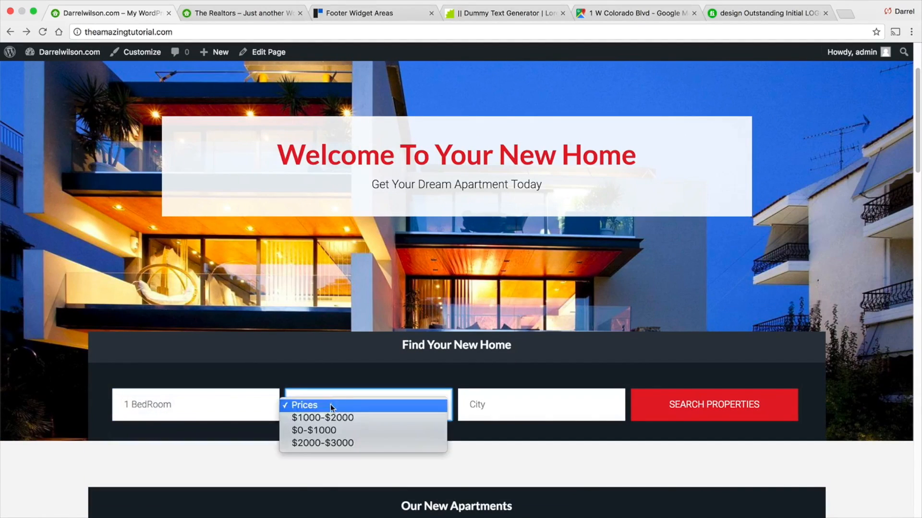
{"action": "left_click", "coordinate": [360, 417]}
{"action": "left_click", "coordinate": [510, 405]}
{"action": "left_click", "coordinate": [511, 418]}
{"action": "left_click", "coordinate": [699, 403]}
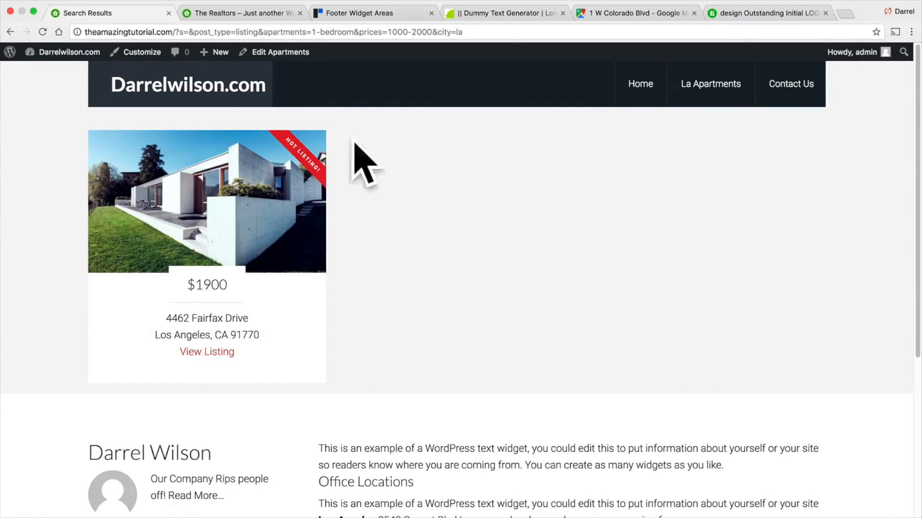
- Open the 1 BedRoom apartments category's edit page and update it
{"action": "left_click", "coordinate": [282, 54]}
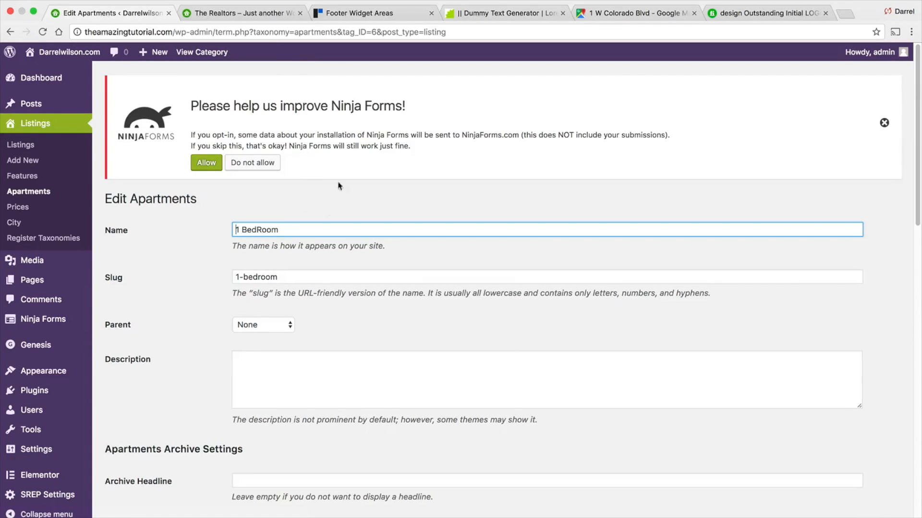
{"action": "scroll", "coordinate": [608, 220], "scroll_direction": "down", "scroll_amount": 5}
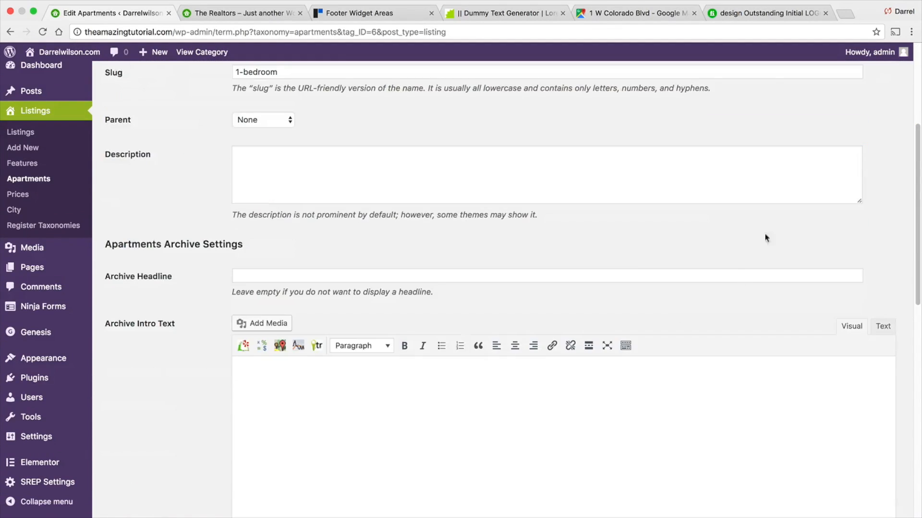
{"action": "scroll", "coordinate": [331, 337], "scroll_direction": "down", "scroll_amount": 12}
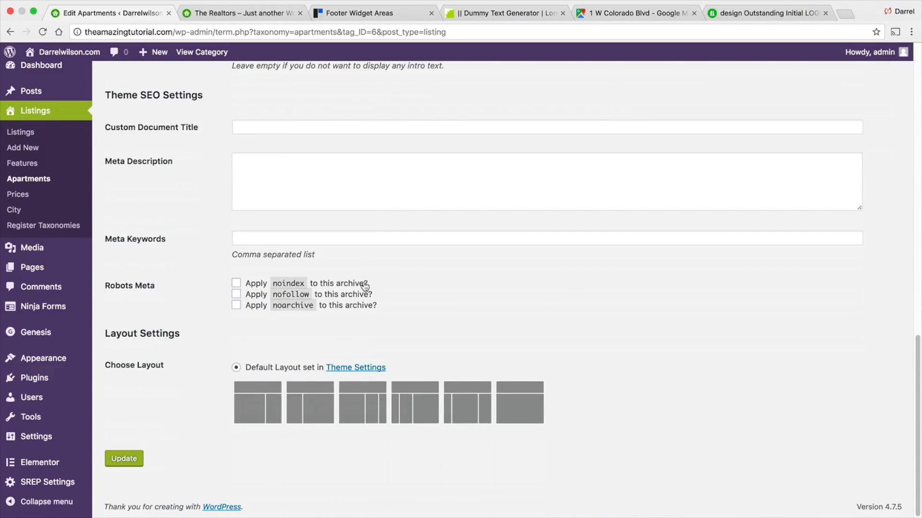
{"action": "scroll", "coordinate": [365, 283], "scroll_direction": "up", "scroll_amount": 10}
{"action": "scroll", "coordinate": [363, 284], "scroll_direction": "up", "scroll_amount": 3}
{"action": "scroll", "coordinate": [363, 285], "scroll_direction": "down", "scroll_amount": 12}
{"action": "left_click", "coordinate": [124, 460]}
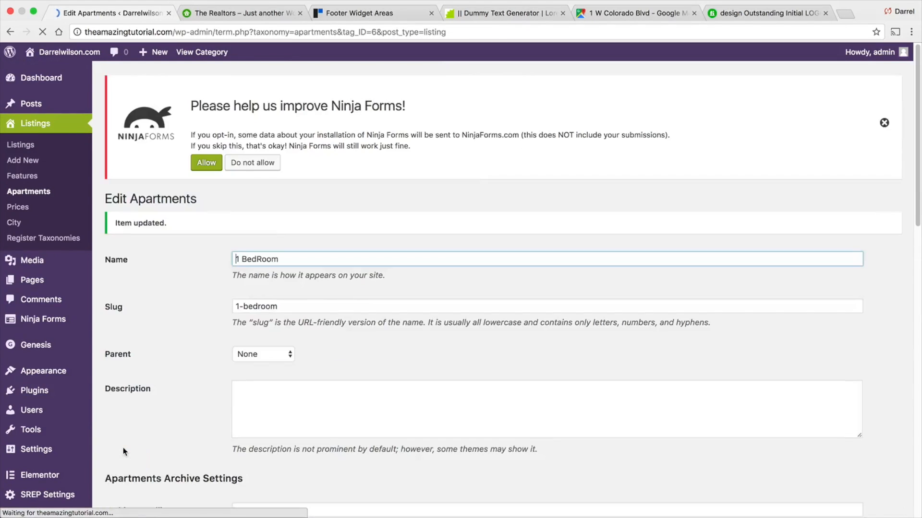
- Back on the search results, open the Customizer and add a Text widget titled Our Apartments to the Listings Archive area
{"action": "left_click", "coordinate": [10, 31]}
{"action": "left_click", "coordinate": [9, 32]}
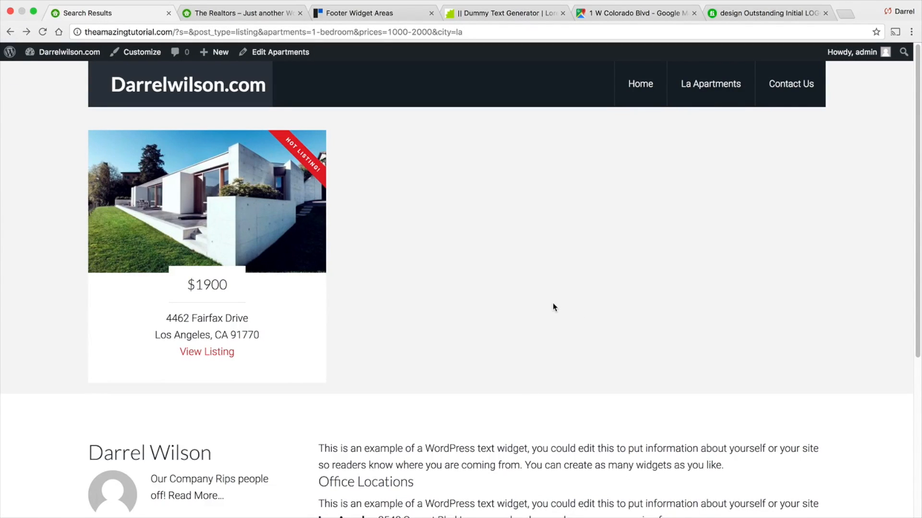
{"action": "left_click", "coordinate": [140, 51]}
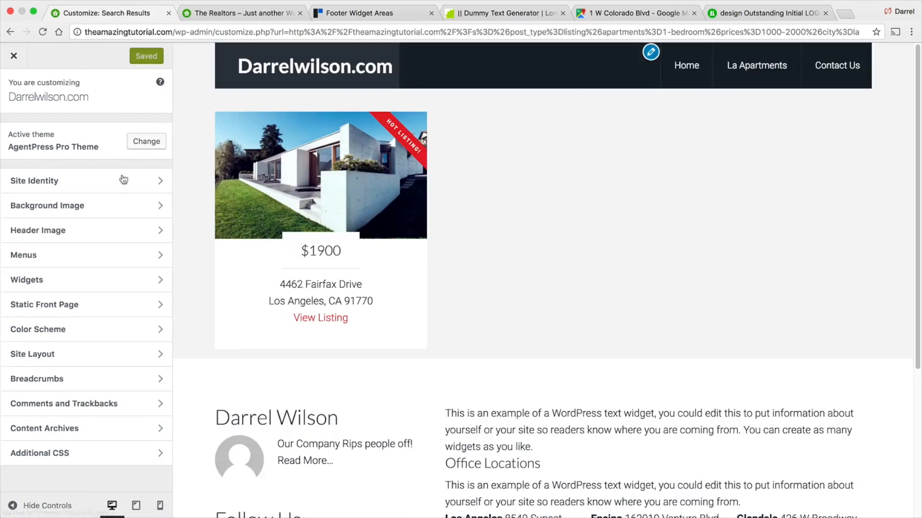
{"action": "left_click", "coordinate": [118, 284]}
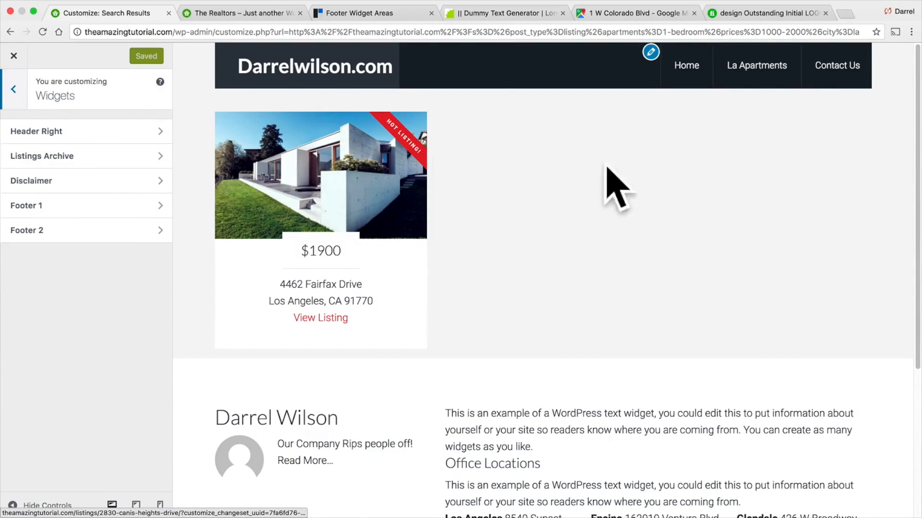
{"action": "left_click", "coordinate": [143, 161]}
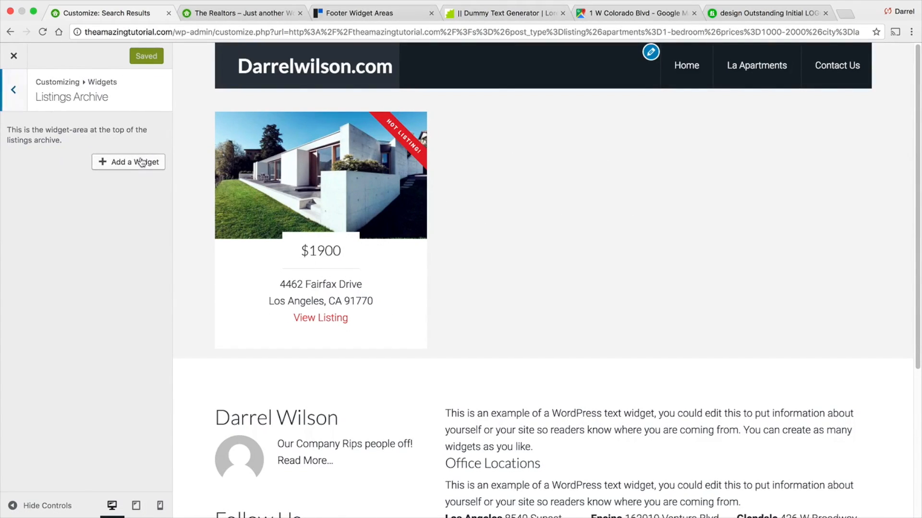
{"action": "left_click", "coordinate": [129, 163]}
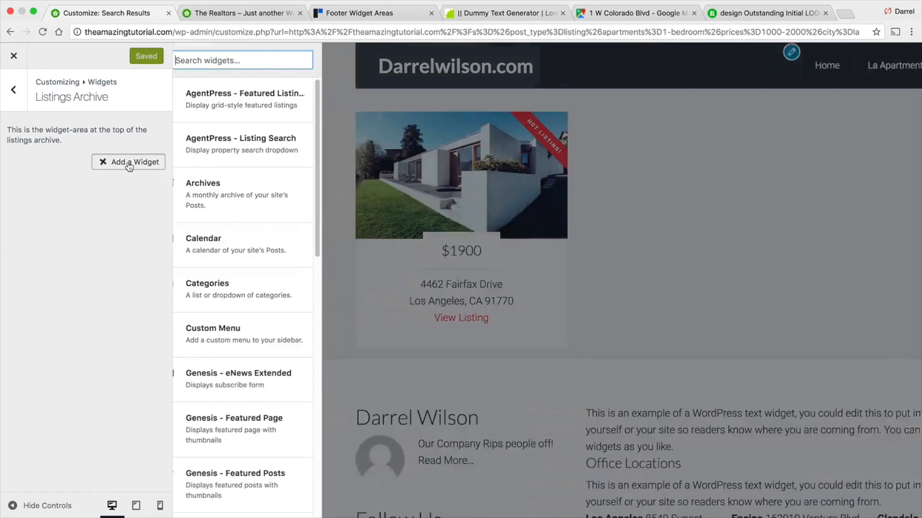
{"action": "left_click_drag", "start_coordinate": [342, 226], "coordinate": [307, 432]}
{"action": "left_click", "coordinate": [294, 423]}
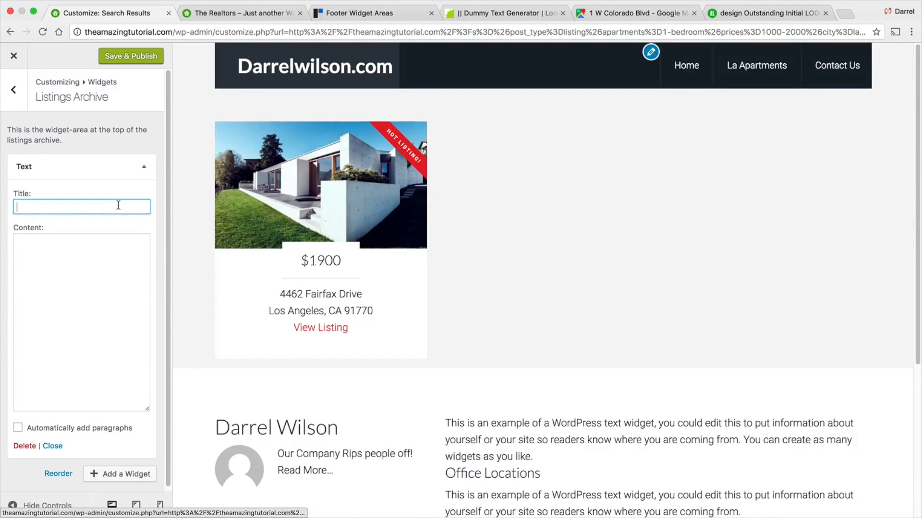
{"action": "type", "text": "Apartments"}
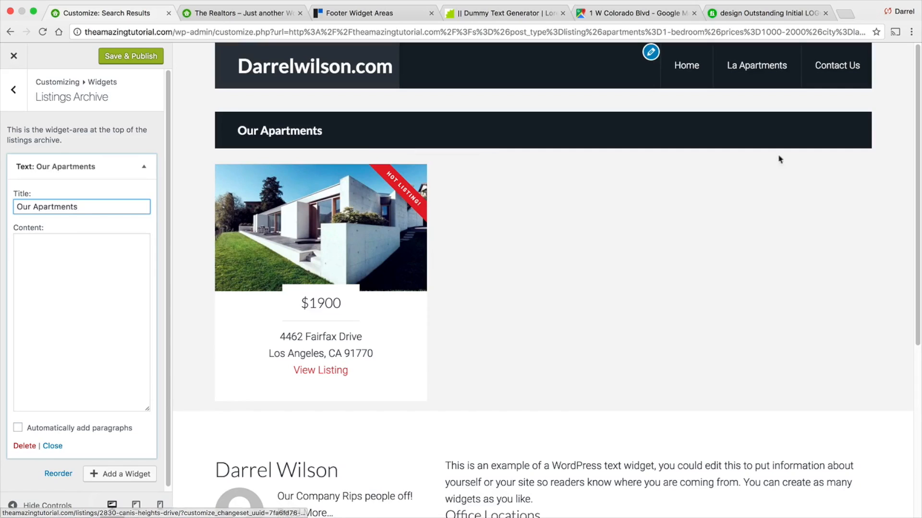
{"action": "left_click", "coordinate": [62, 268]}
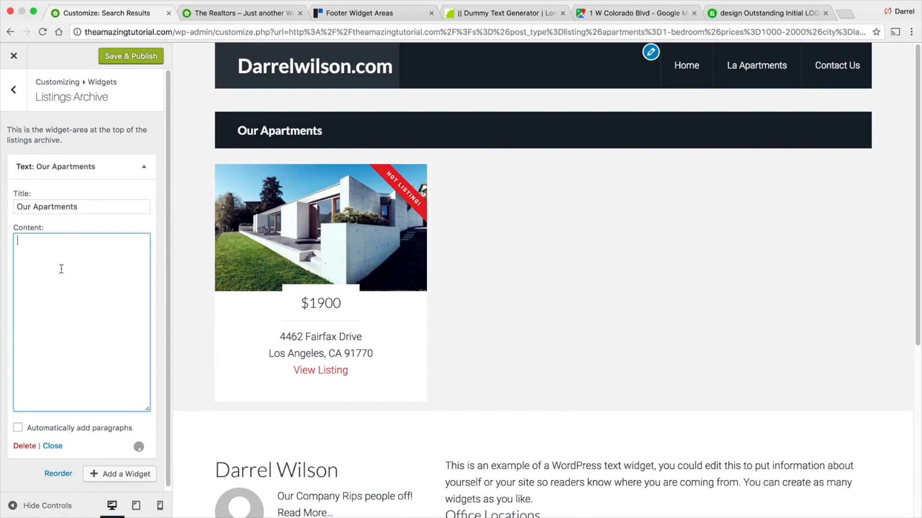
{"action": "right_click", "coordinate": [42, 259]}
{"action": "left_click", "coordinate": [23, 253]}
{"action": "type", "text": "these are"}
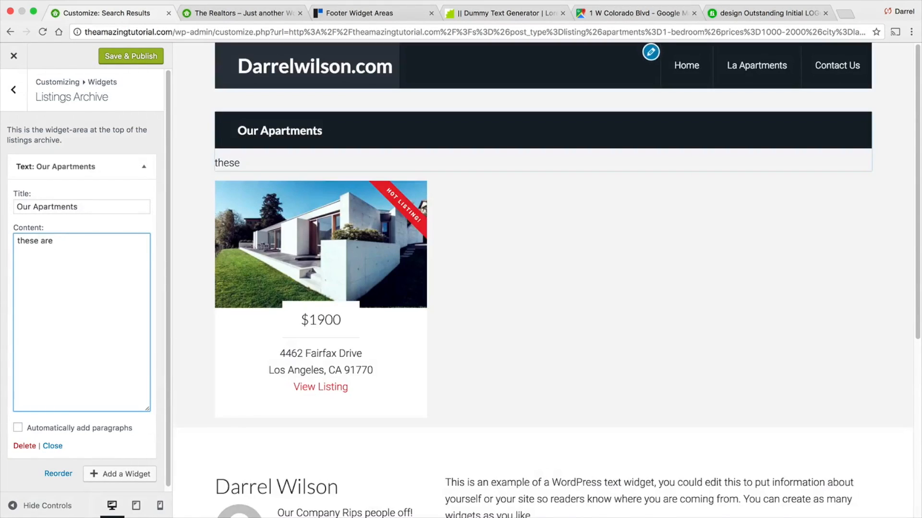
{"action": "type", "text": " amazing"}
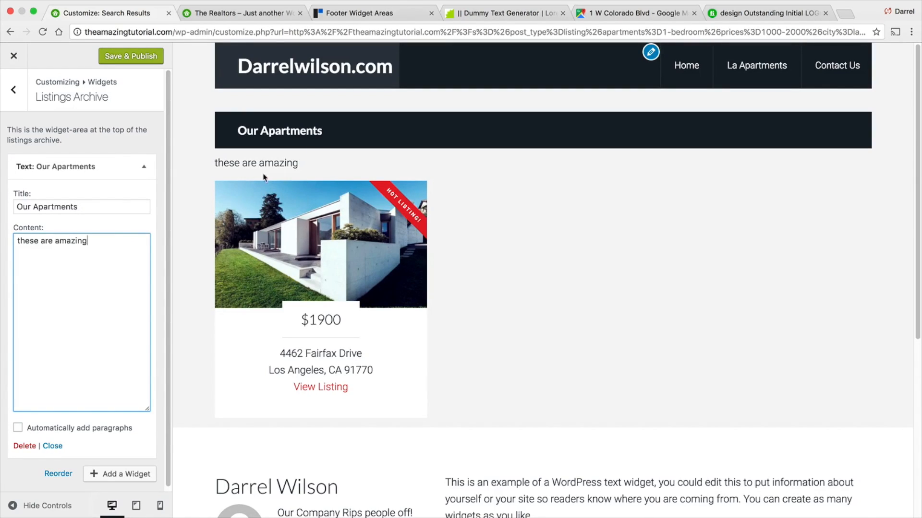
{"action": "triple_click", "coordinate": [95, 250]}
{"action": "key", "text": "BackSpace"}
- Retitle the Text widget as Our Luxury Apartments
{"action": "left_click", "coordinate": [36, 206]}
{"action": "type", "text": "Luxury"}
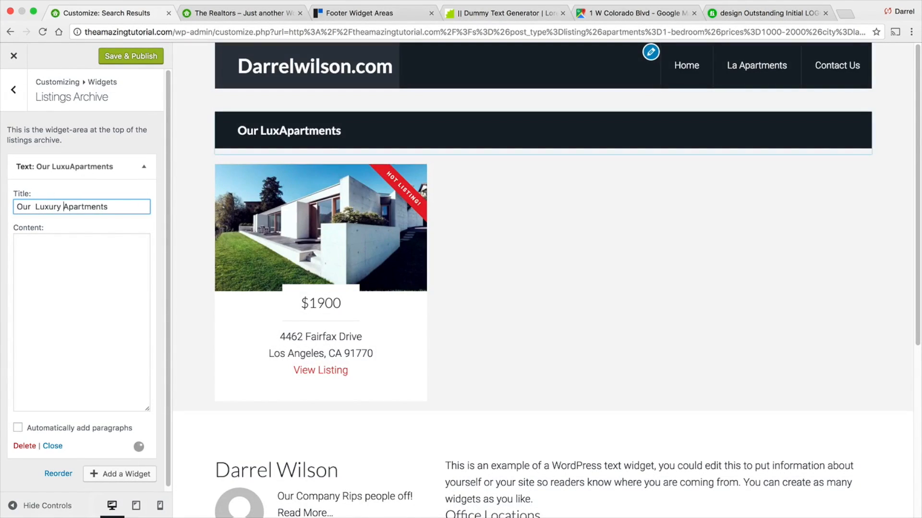
{"action": "left_click", "coordinate": [34, 207]}
{"action": "key", "text": "BackSpace"}
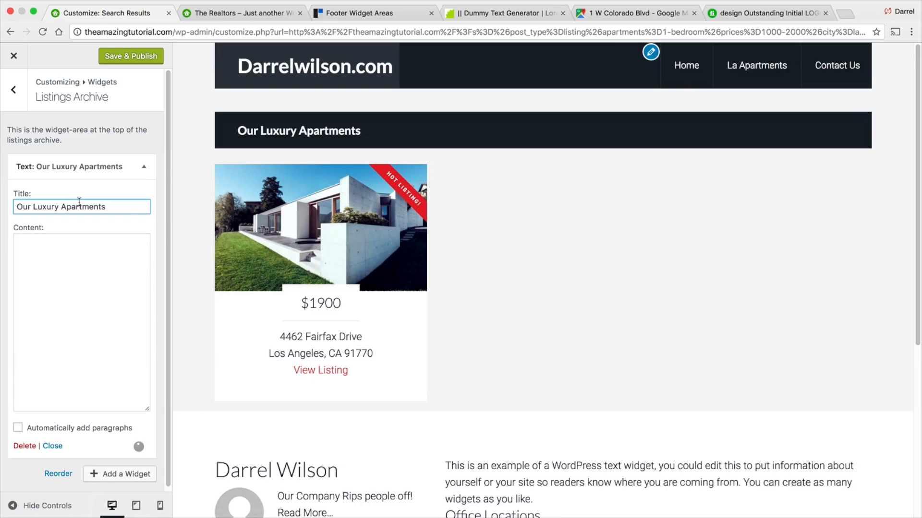
- Publish the widget change, exit the Customizer and go to the home page
{"action": "left_click", "coordinate": [145, 59]}
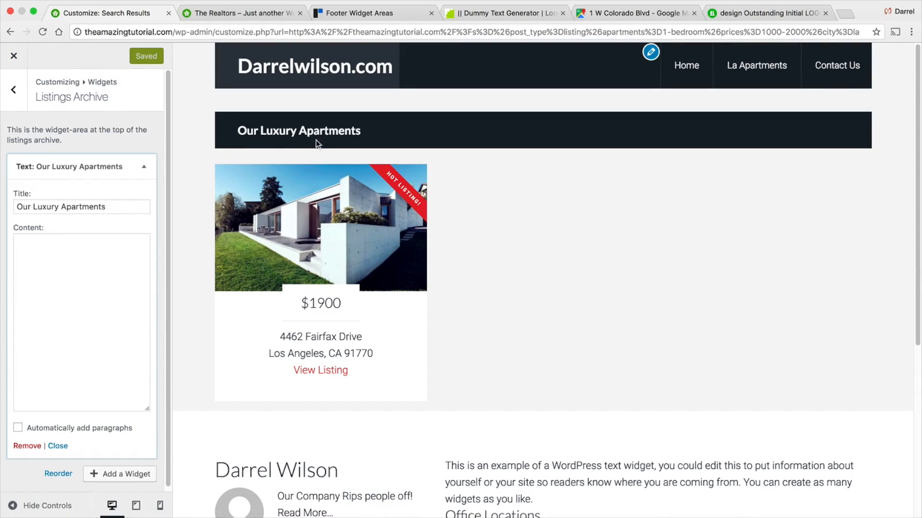
{"action": "left_click", "coordinate": [13, 56]}
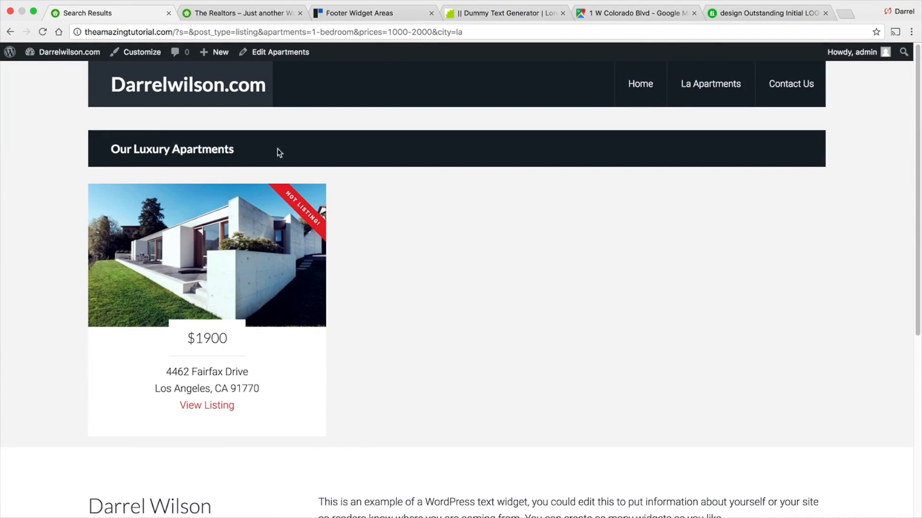
{"action": "left_click", "coordinate": [631, 89]}
{"action": "scroll", "coordinate": [470, 245], "scroll_direction": "down", "scroll_amount": 4}
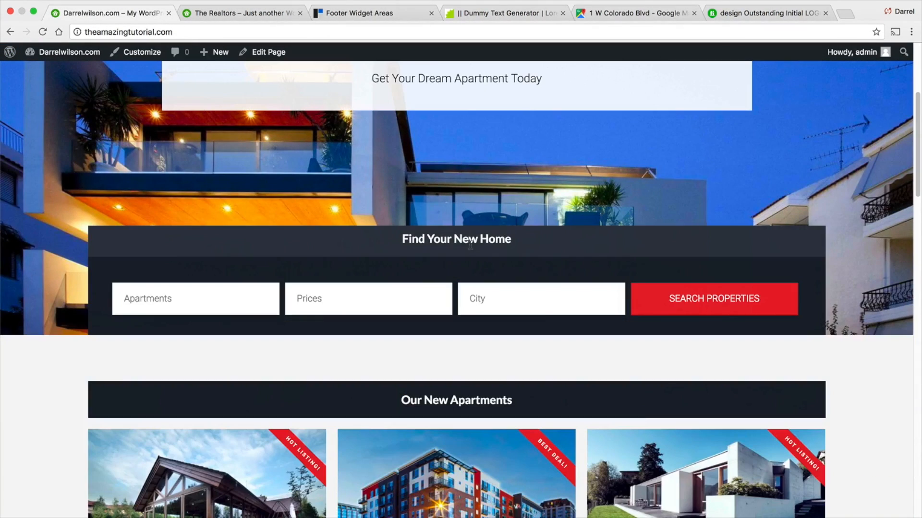
- Search properties for a 1 BedRoom apartment priced $2000-$3000 in Los Angeles from the home page search form
{"action": "left_click", "coordinate": [204, 288]}
{"action": "left_click", "coordinate": [204, 310]}
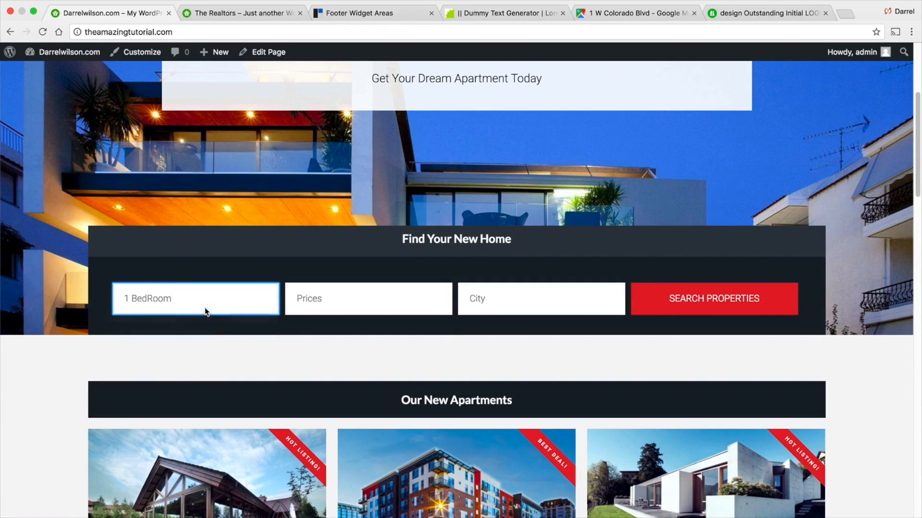
{"action": "left_click", "coordinate": [322, 311]}
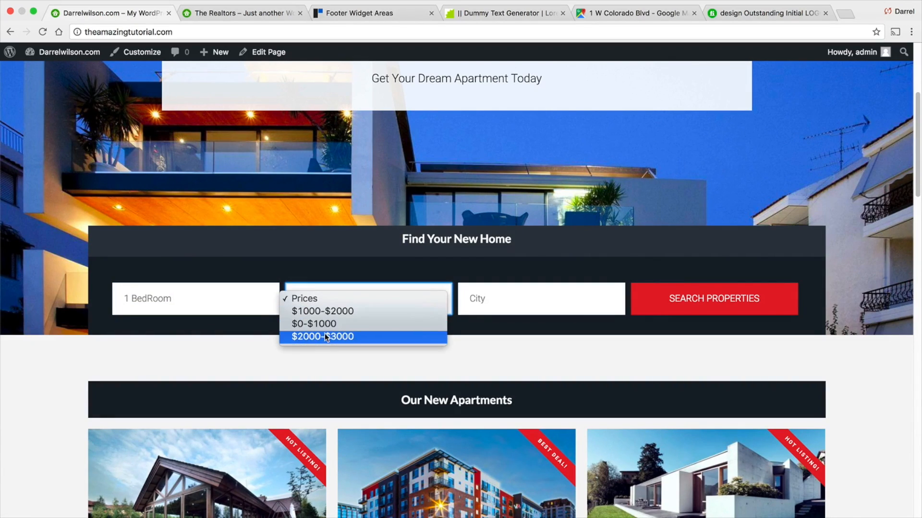
{"action": "left_click", "coordinate": [478, 318]}
{"action": "left_click", "coordinate": [494, 312]}
{"action": "left_click", "coordinate": [500, 315]}
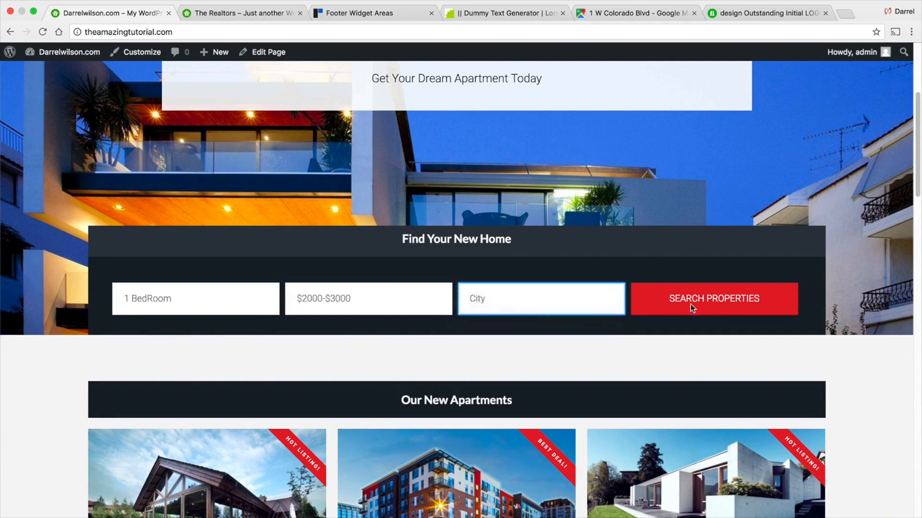
{"action": "left_click", "coordinate": [709, 313]}
- Return to the home page and search again with the city set to Santa Clarita
{"action": "left_click", "coordinate": [10, 32]}
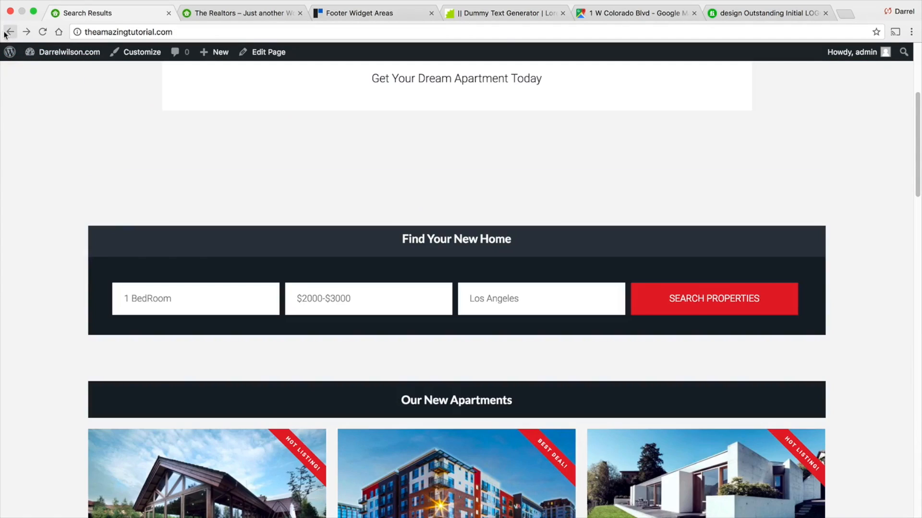
{"action": "left_click", "coordinate": [503, 307]}
{"action": "left_click", "coordinate": [504, 337]}
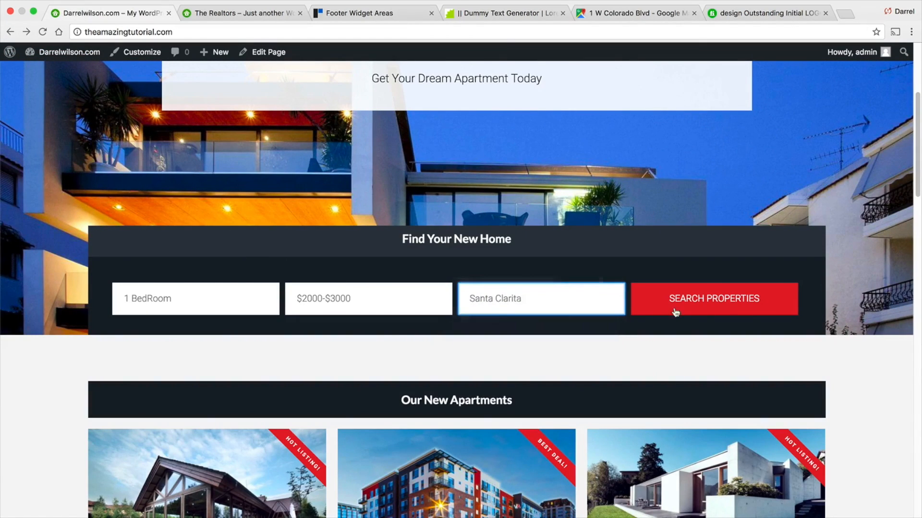
{"action": "left_click", "coordinate": [679, 312]}
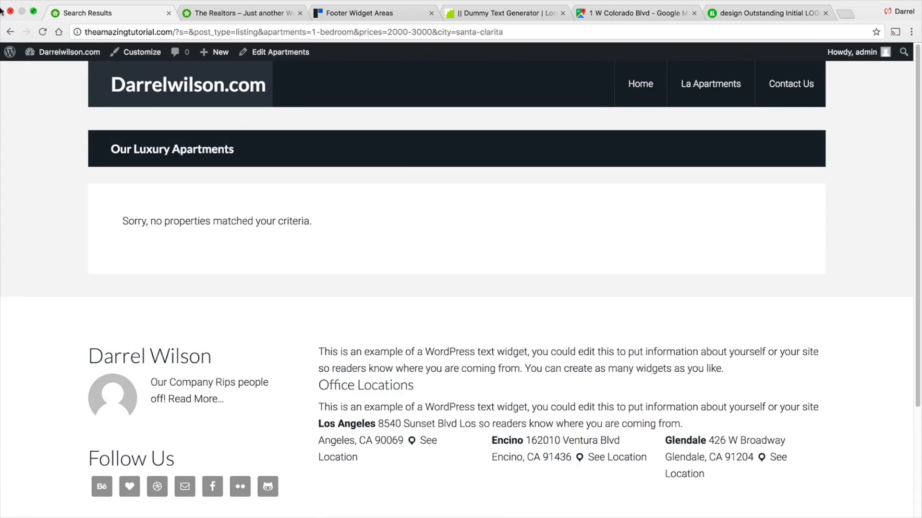
- Return to the home page, switch the apartment type to 2 bedrooms and search again
{"action": "left_click", "coordinate": [10, 32]}
{"action": "left_click", "coordinate": [160, 300]}
{"action": "left_click", "coordinate": [163, 313]}
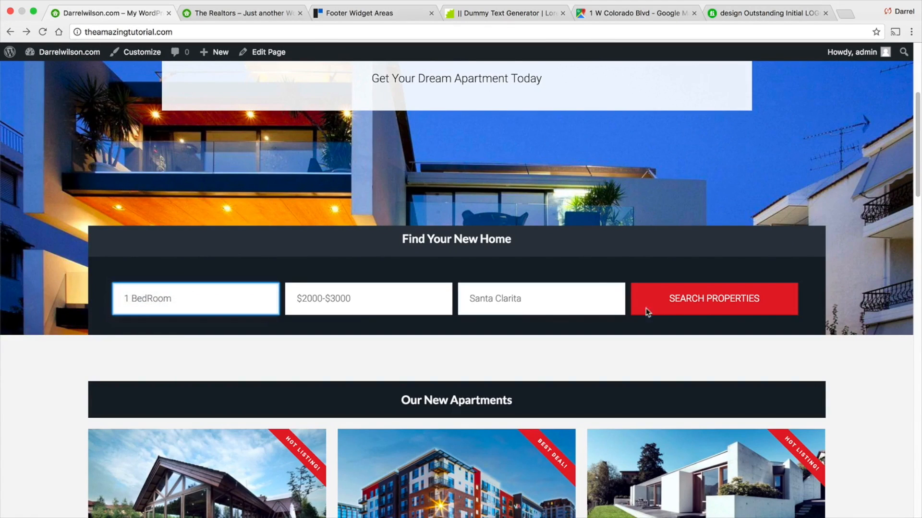
{"action": "left_click", "coordinate": [696, 310]}
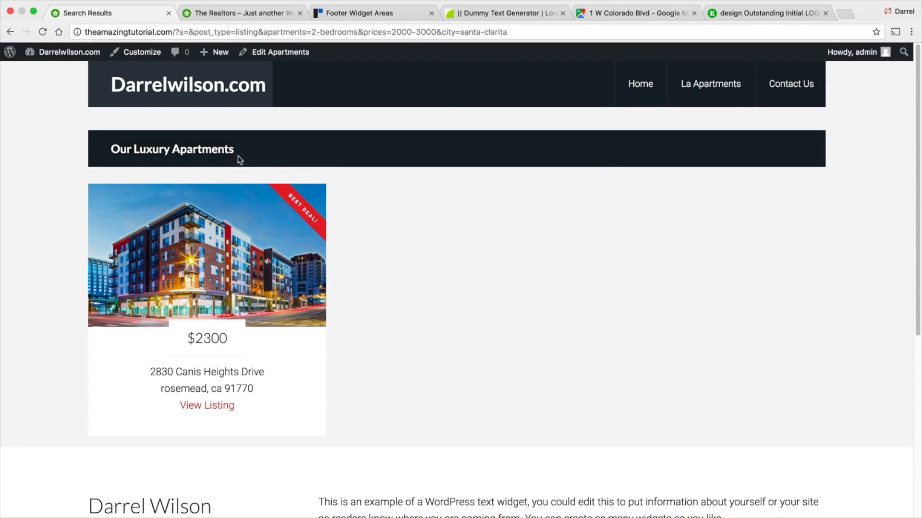
- Go to the home page and scroll through its sections
{"action": "left_click", "coordinate": [646, 88]}
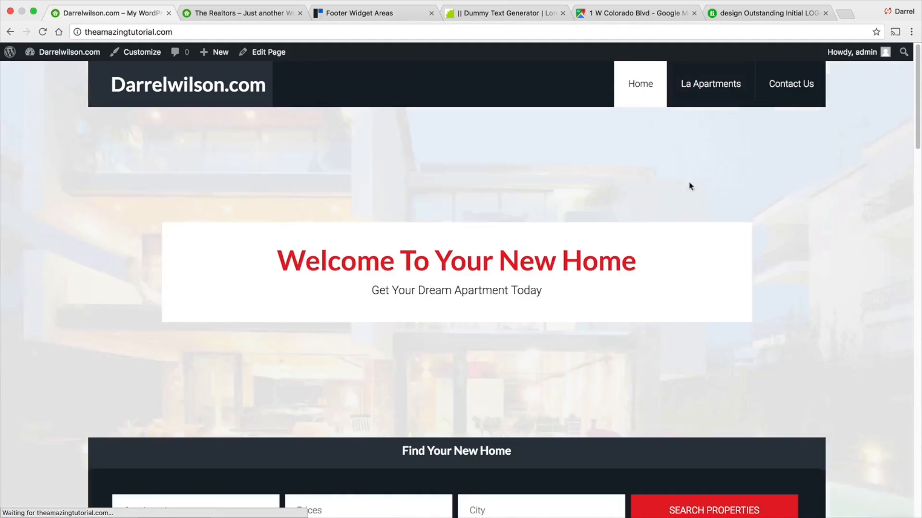
{"action": "scroll", "coordinate": [797, 331], "scroll_direction": "down", "scroll_amount": 20}
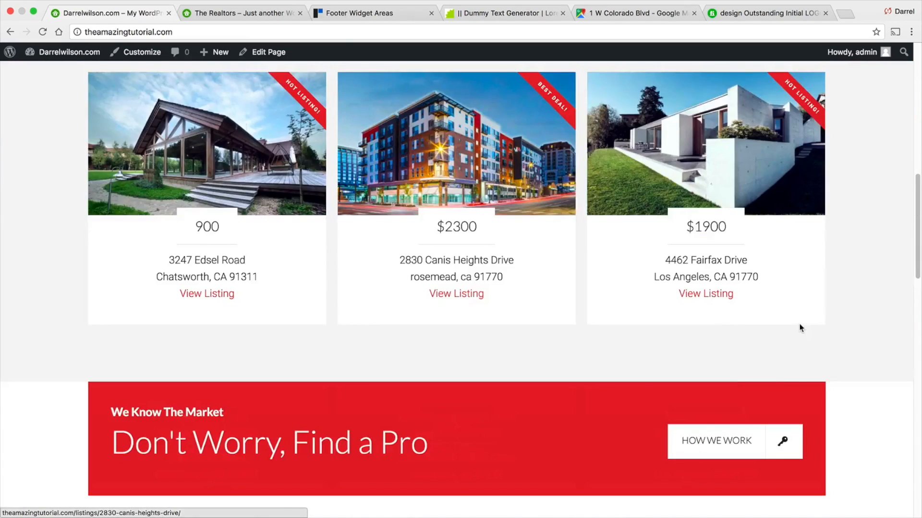
{"action": "scroll", "coordinate": [799, 323], "scroll_direction": "down", "scroll_amount": 10}
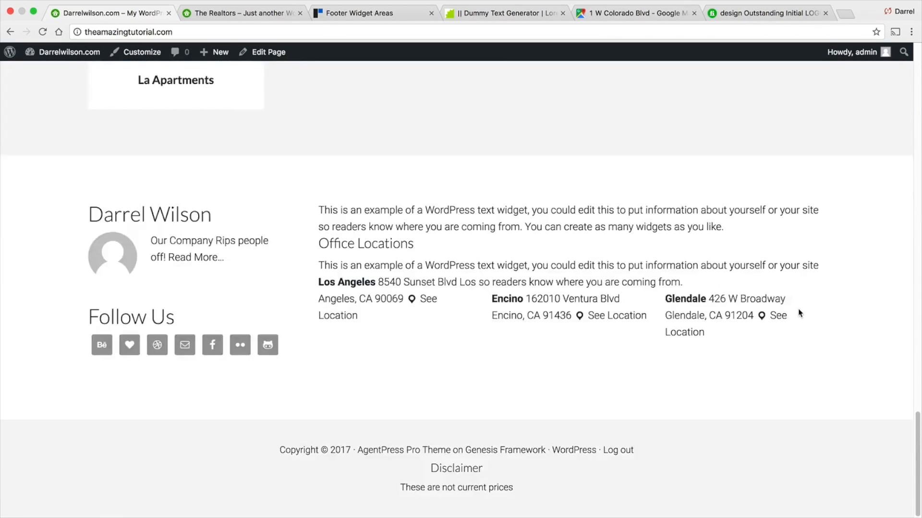
{"action": "scroll", "coordinate": [798, 309], "scroll_direction": "up", "scroll_amount": 20}
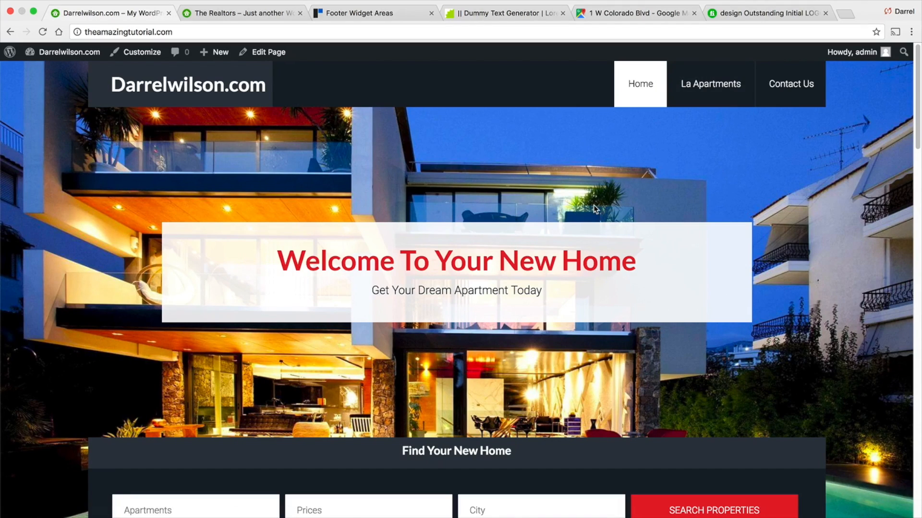
- Open the La Apartments page for editing and launch it in Elementor
{"action": "left_click", "coordinate": [706, 85]}
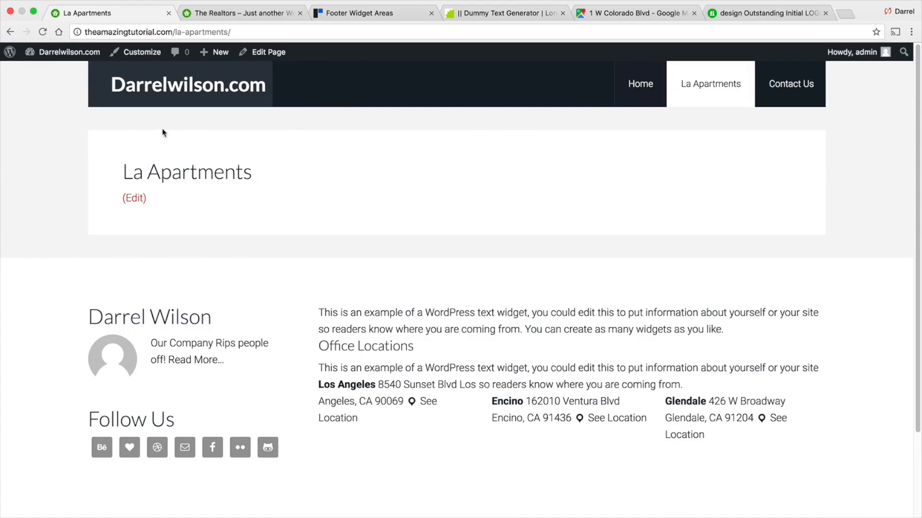
{"action": "left_click", "coordinate": [268, 57]}
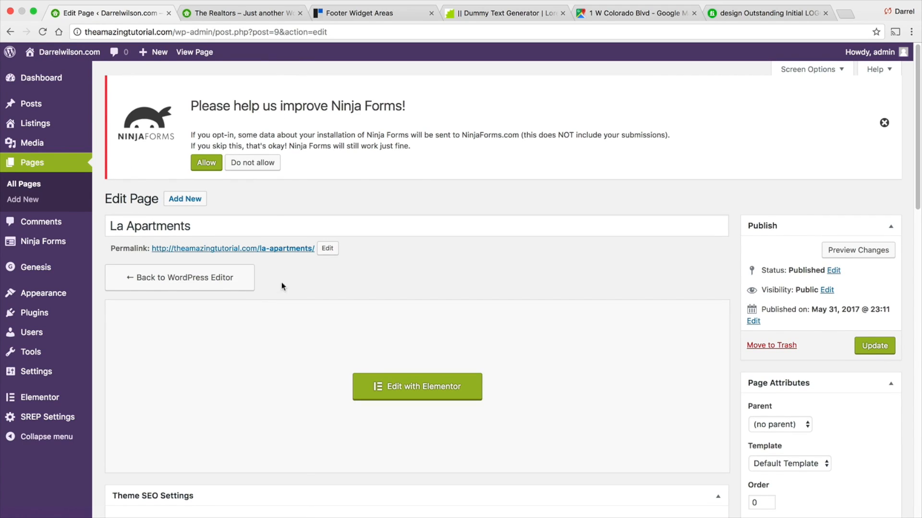
{"action": "left_click", "coordinate": [242, 278]}
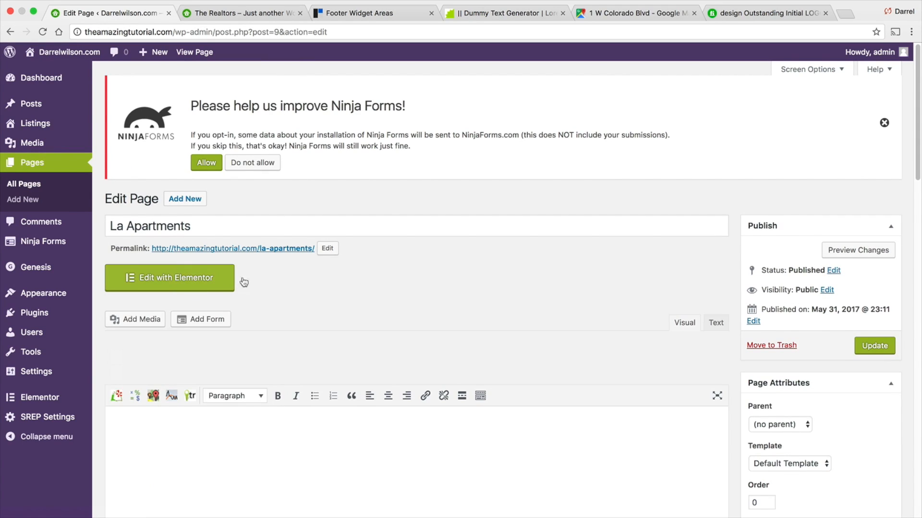
{"action": "left_click", "coordinate": [202, 279]}
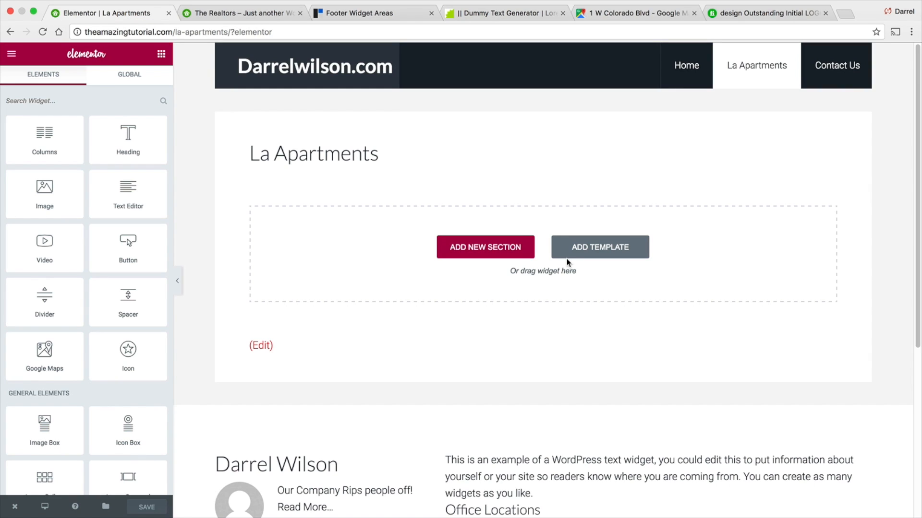
- Browse the Elementor predesigned template library, then close it without inserting anything
{"action": "left_click", "coordinate": [601, 250]}
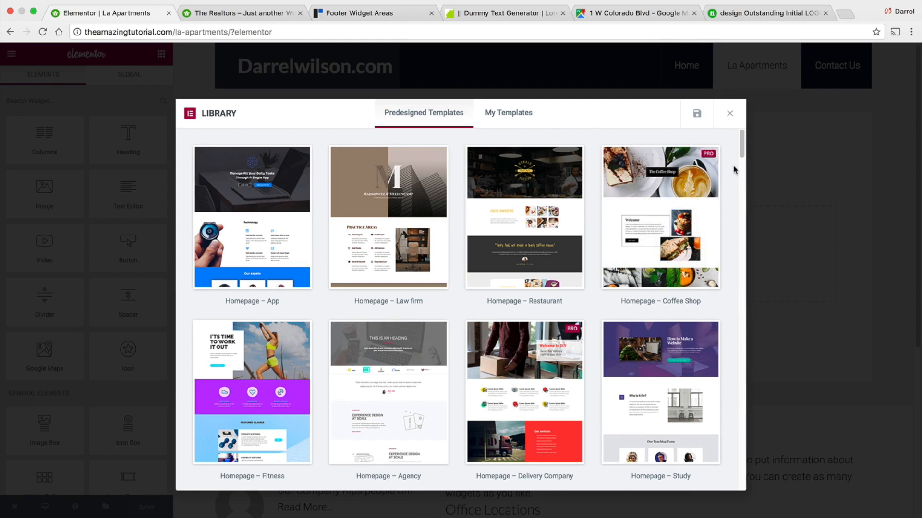
{"action": "left_click_drag", "start_coordinate": [740, 145], "coordinate": [740, 184]}
{"action": "mouse_move", "coordinate": [654, 264]}
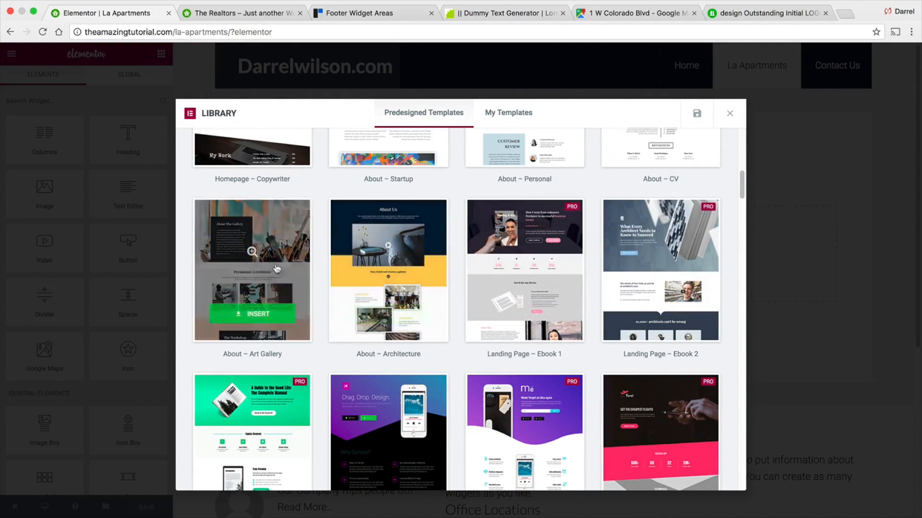
{"action": "scroll", "coordinate": [667, 249], "scroll_direction": "up", "scroll_amount": 3}
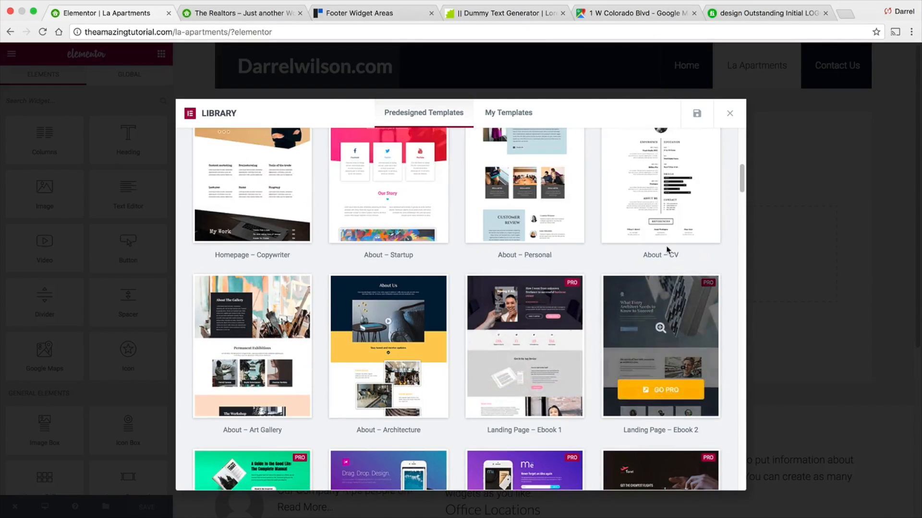
{"action": "scroll", "coordinate": [612, 245], "scroll_direction": "down", "scroll_amount": 2}
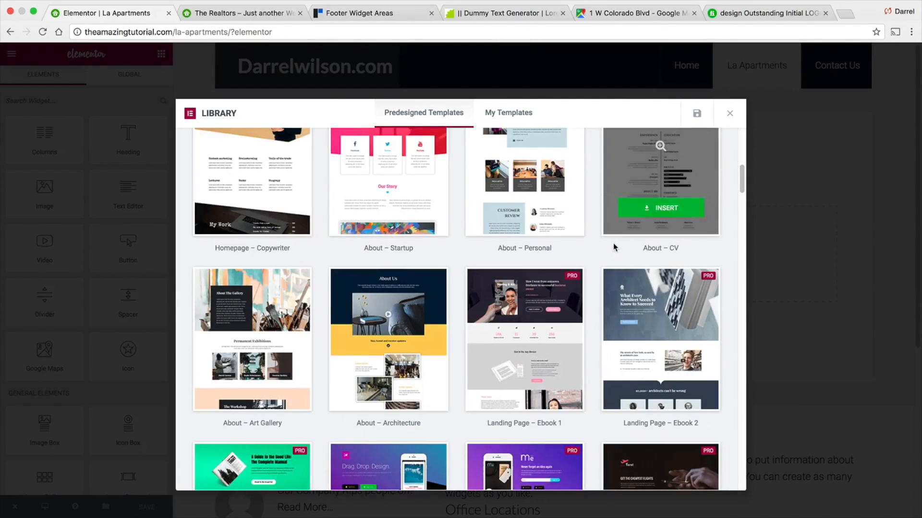
{"action": "mouse_move", "coordinate": [639, 294]}
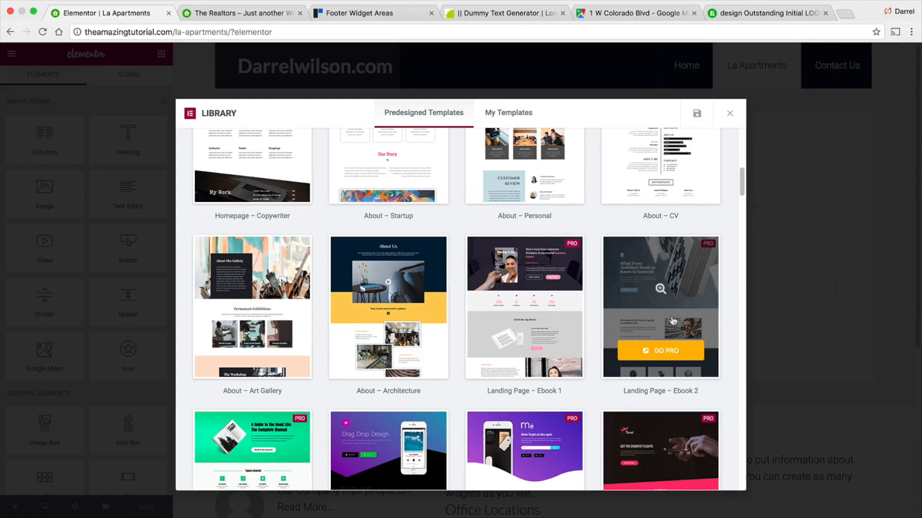
{"action": "scroll", "coordinate": [528, 326], "scroll_direction": "up", "scroll_amount": 1}
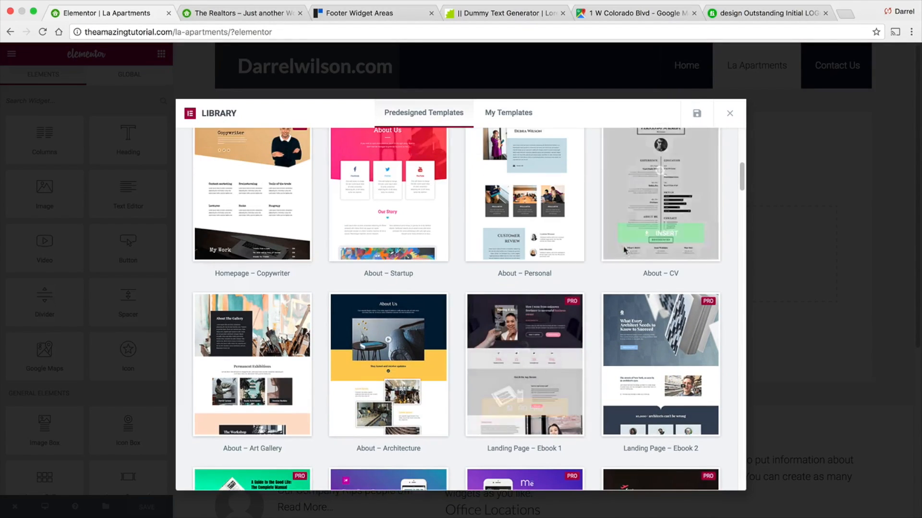
{"action": "scroll", "coordinate": [524, 216], "scroll_direction": "down", "scroll_amount": 1}
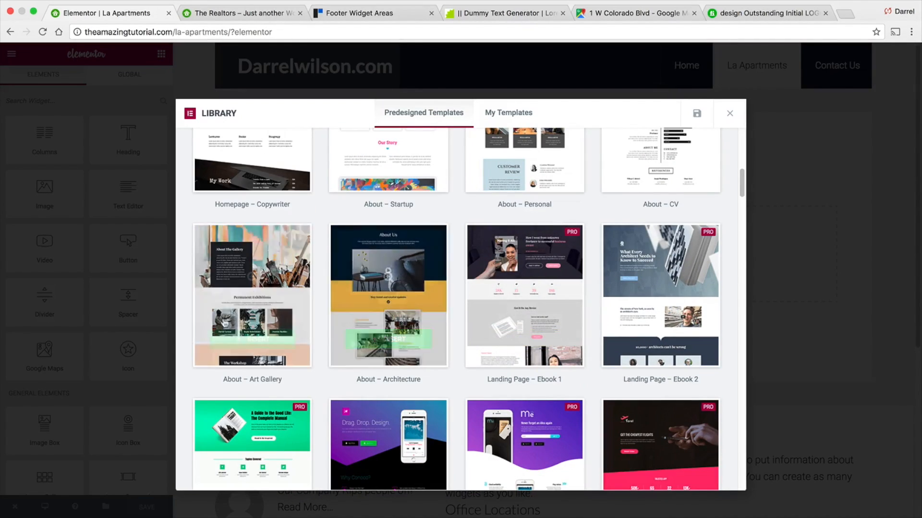
{"action": "scroll", "coordinate": [231, 311], "scroll_direction": "down", "scroll_amount": 1}
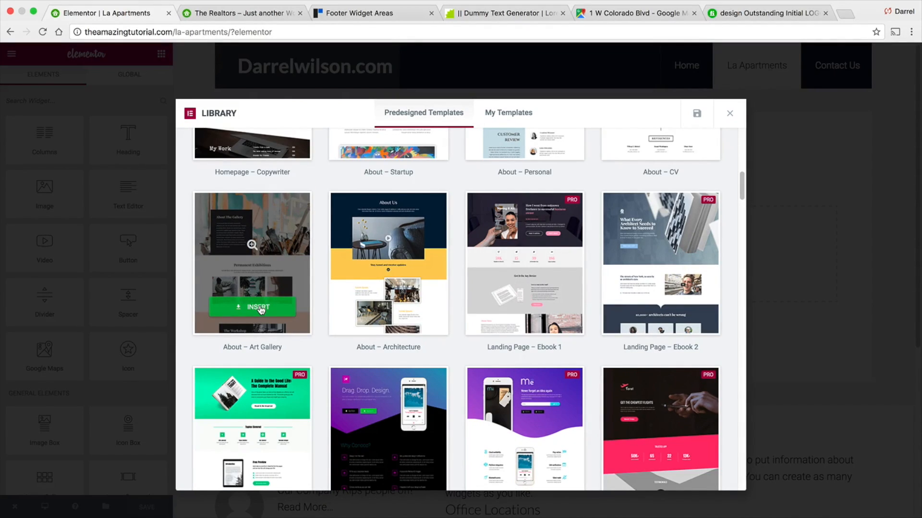
{"action": "left_click", "coordinate": [729, 113]}
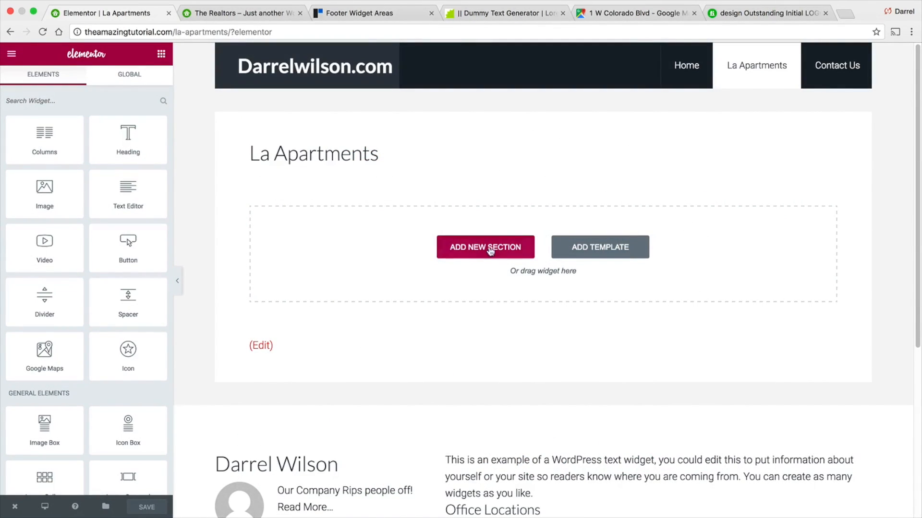
- Add a new three-column section and place an Icon Box widget in its first column
{"action": "left_click", "coordinate": [469, 249]}
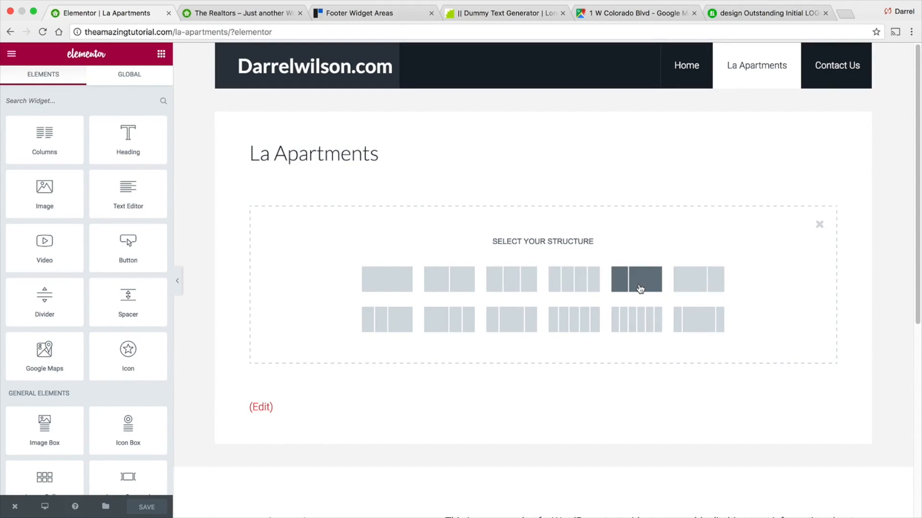
{"action": "left_click", "coordinate": [508, 280]}
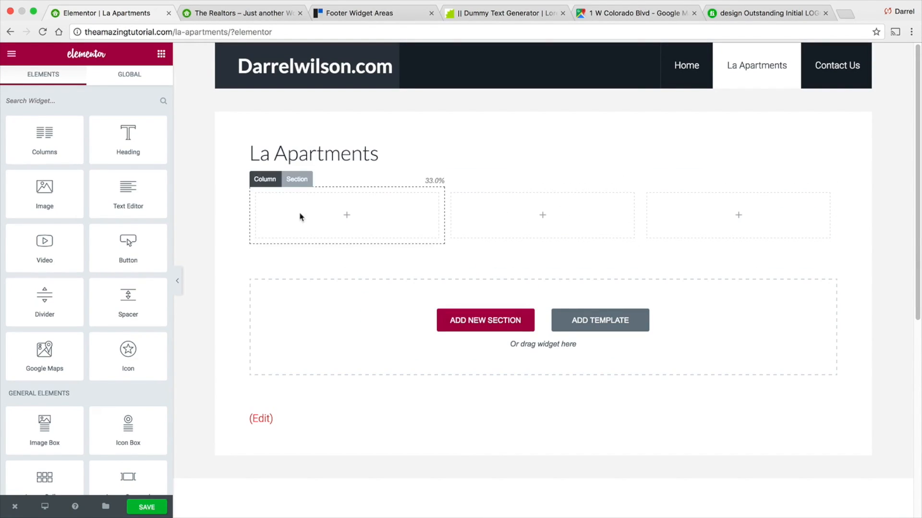
{"action": "scroll", "coordinate": [119, 212], "scroll_direction": "down", "scroll_amount": 5}
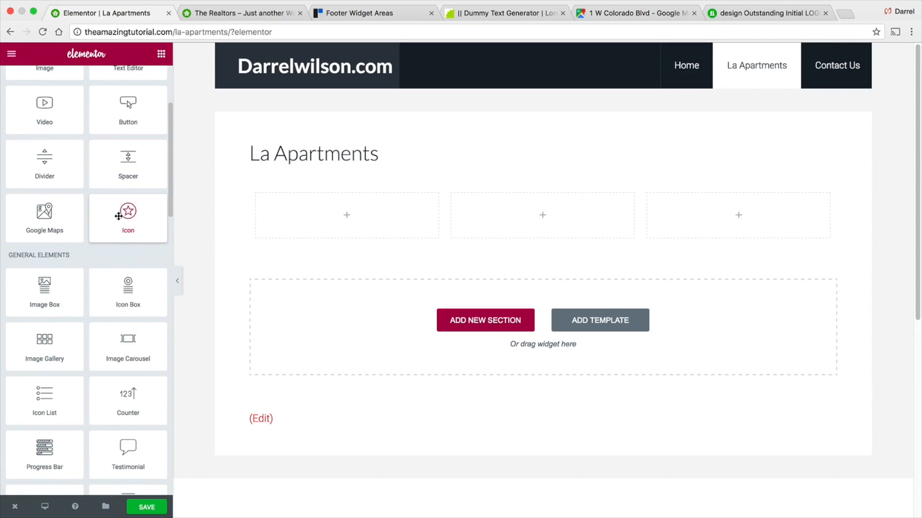
{"action": "left_click_drag", "start_coordinate": [131, 300], "coordinate": [339, 222]}
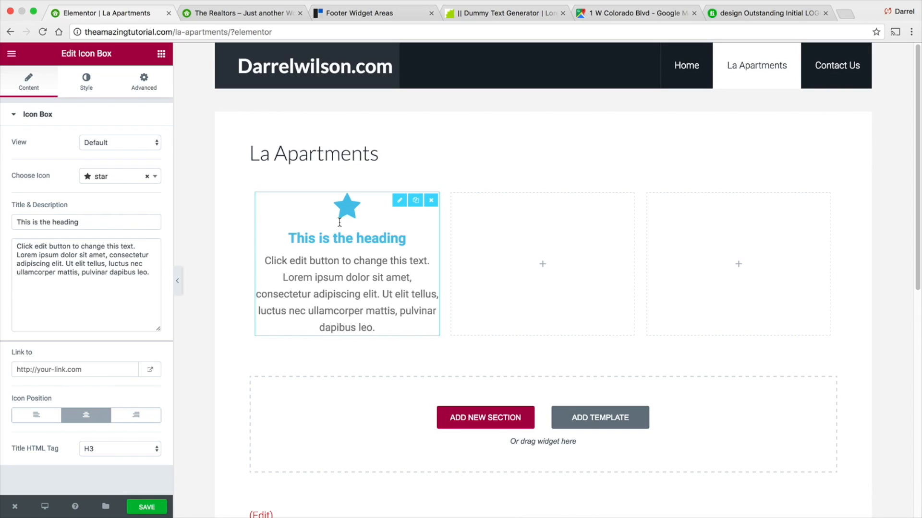
- Set the icon box view to Framed and choose the adjust icon
{"action": "left_click", "coordinate": [146, 144]}
{"action": "left_click", "coordinate": [144, 148]}
{"action": "left_click", "coordinate": [146, 142]}
{"action": "left_click", "coordinate": [145, 151]}
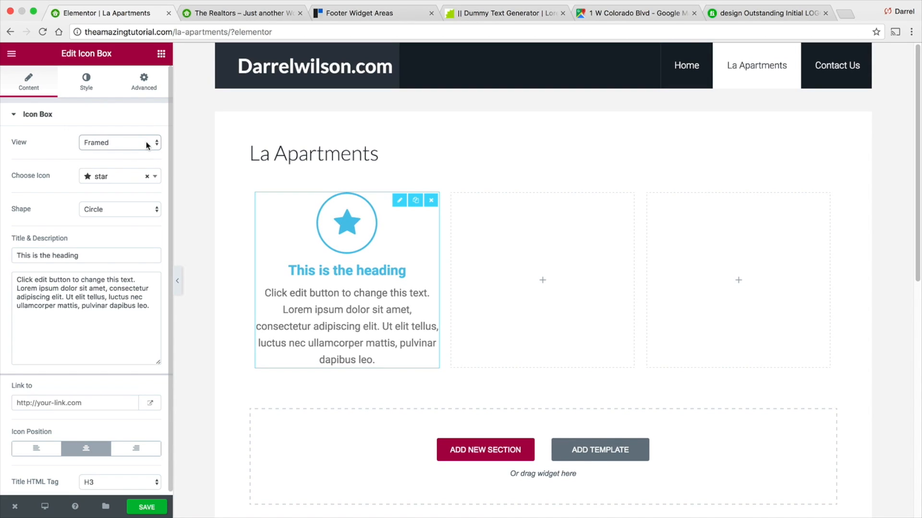
{"action": "left_click", "coordinate": [148, 176]}
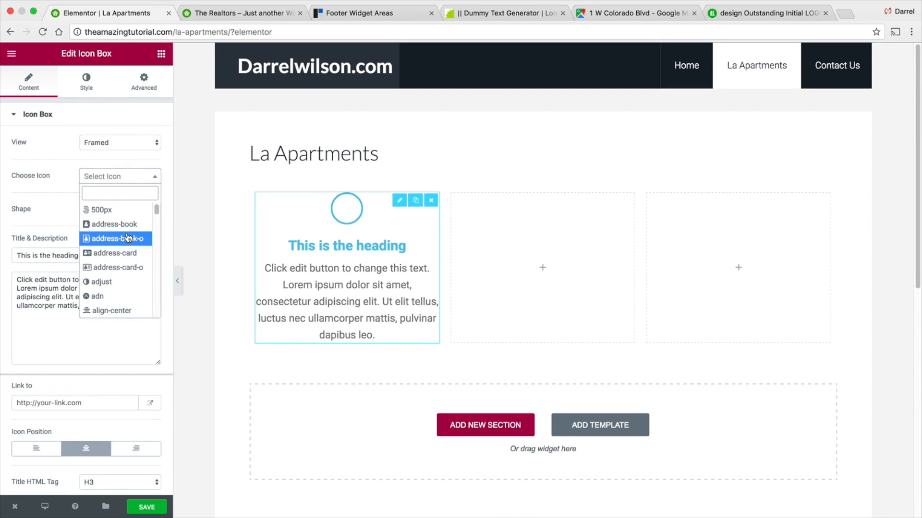
{"action": "left_click", "coordinate": [128, 286]}
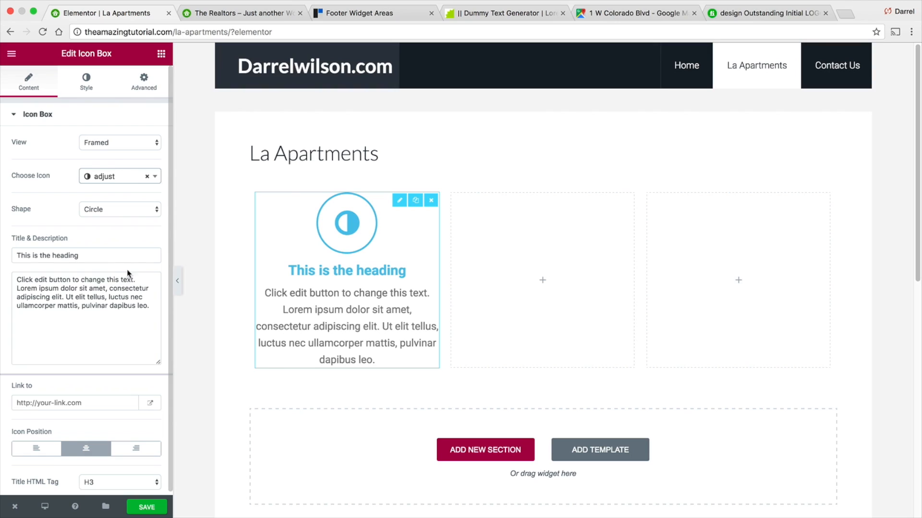
- Change the icon box title to Reliable
{"action": "triple_click", "coordinate": [119, 257]}
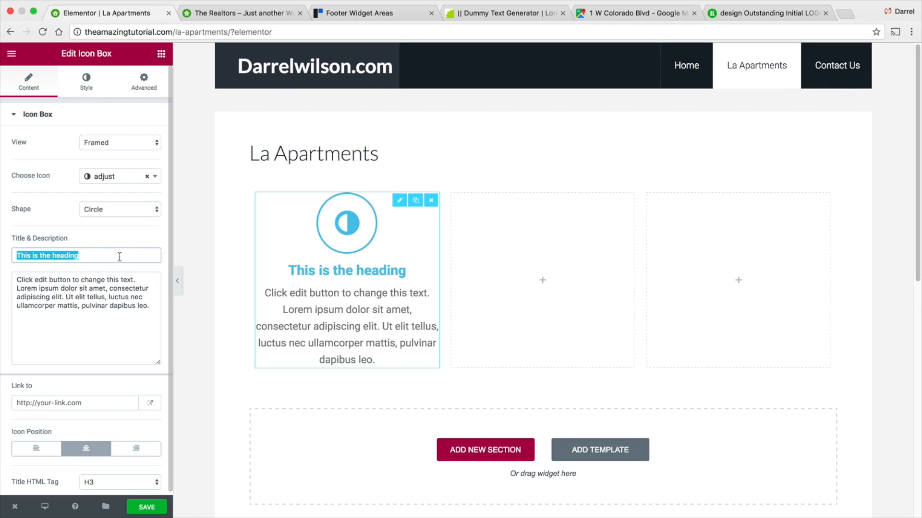
{"action": "type", "text": "Relk"}
{"action": "key", "text": "BackSpace"}
{"action": "type", "text": "iable"}
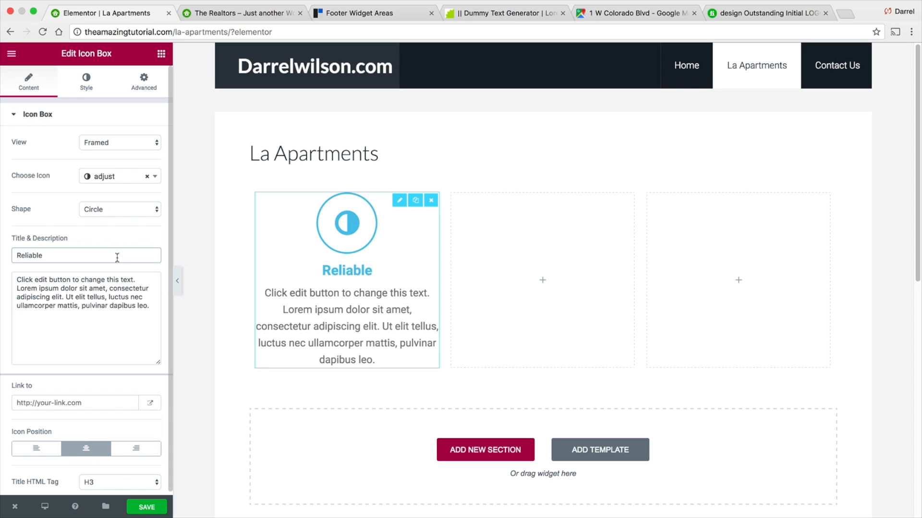
- Replace the icon box description with "Our company is very reliable #1 in sales!"
{"action": "triple_click", "coordinate": [107, 319]}
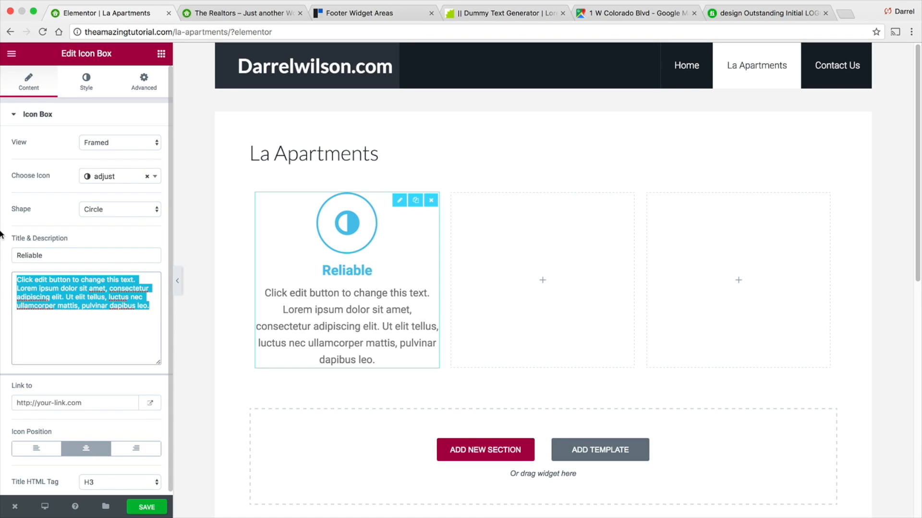
{"action": "type", "text": "Our company is very relioab"}
{"action": "key", "text": "BackSpace"}
{"action": "key", "text": "BackSpace"}
{"action": "key", "text": "BackSpace"}
{"action": "type", "text": "able "}
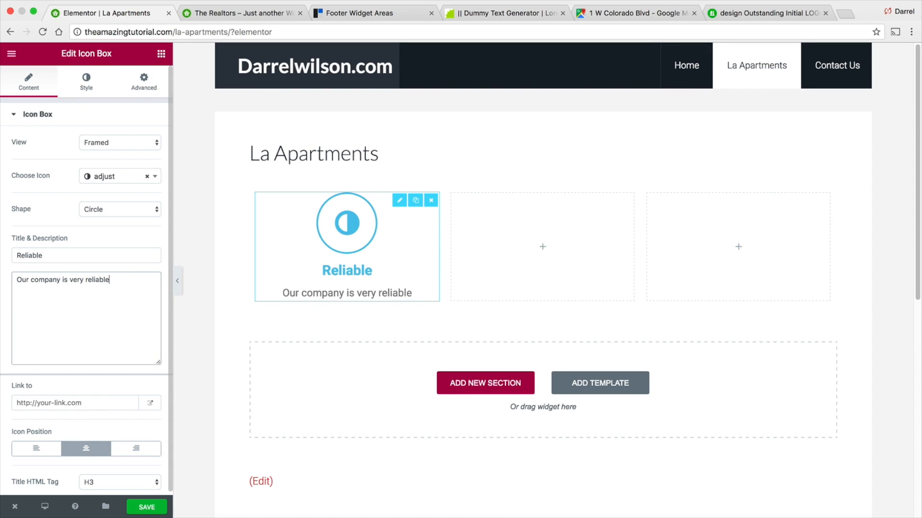
{"action": "type", "text": "#1 in sales!"}
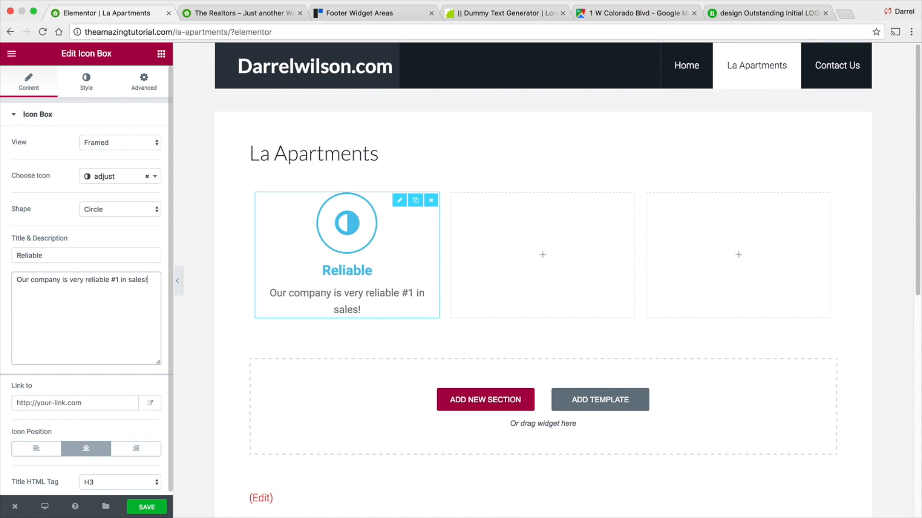
{"action": "left_click", "coordinate": [35, 449]}
{"action": "left_click", "coordinate": [87, 449]}
{"action": "left_click", "coordinate": [136, 450]}
{"action": "left_click", "coordinate": [93, 451]}
{"action": "left_click", "coordinate": [52, 451]}
{"action": "left_click", "coordinate": [86, 449]}
{"action": "left_click", "coordinate": [92, 400]}
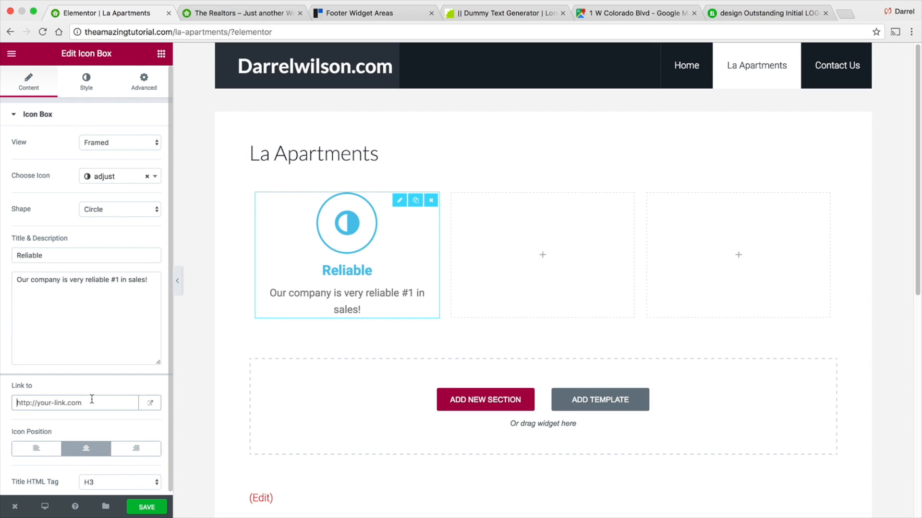
{"action": "left_click", "coordinate": [63, 405]}
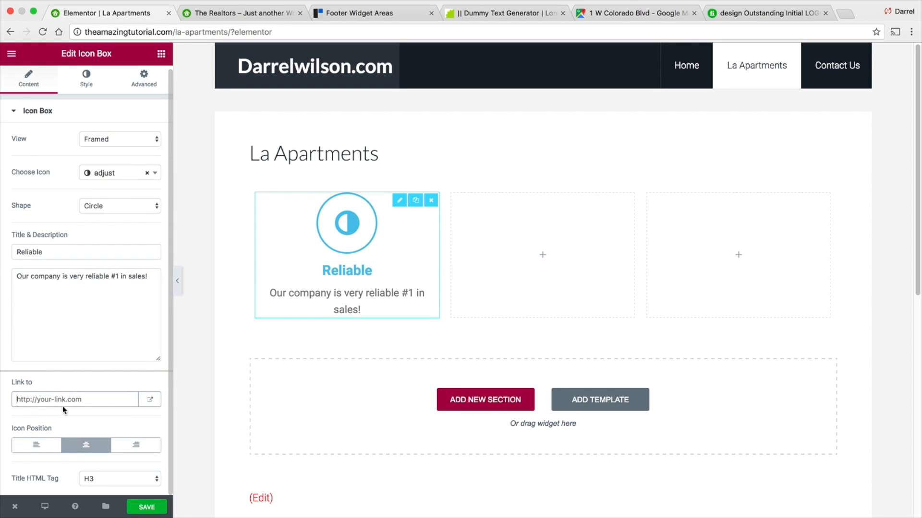
- Set the icon's primary color to light grey #d8d8d8
{"action": "left_click", "coordinate": [87, 78]}
{"action": "left_click", "coordinate": [149, 144]}
{"action": "left_click", "coordinate": [68, 239]}
{"action": "left_click", "coordinate": [68, 175]}
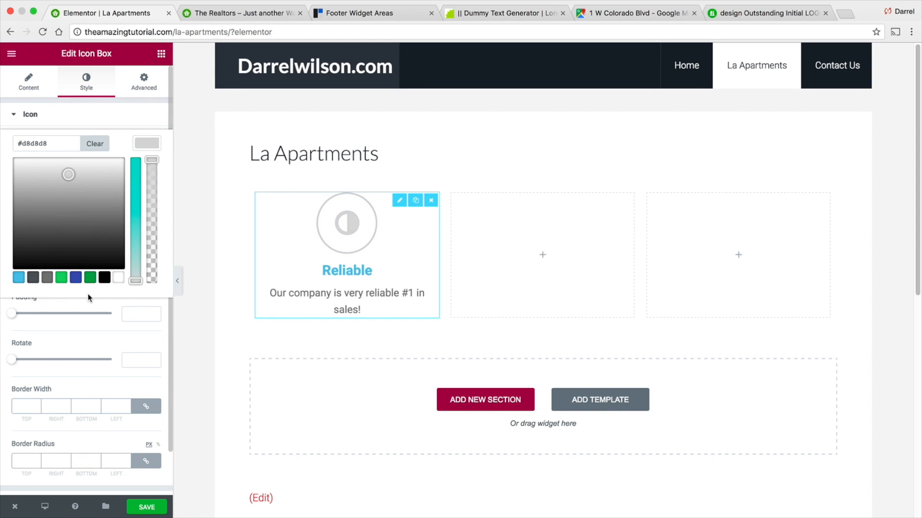
{"action": "left_click", "coordinate": [92, 329]}
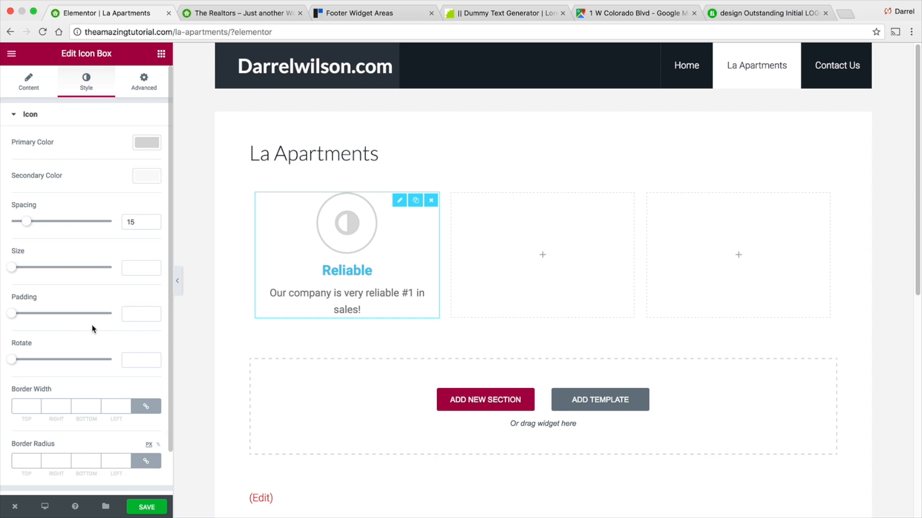
- Increase the icon size to 36
{"action": "left_click", "coordinate": [154, 267]}
{"action": "left_click", "coordinate": [154, 267]}
{"action": "left_click", "coordinate": [153, 266]}
{"action": "left_click", "coordinate": [153, 266]}
{"action": "left_click", "coordinate": [154, 266]}
{"action": "left_click", "coordinate": [153, 266]}
{"action": "left_click", "coordinate": [154, 266]}
{"action": "left_click", "coordinate": [153, 266]}
{"action": "left_click", "coordinate": [154, 267]}
{"action": "left_click", "coordinate": [153, 267]}
{"action": "left_click", "coordinate": [153, 267]}
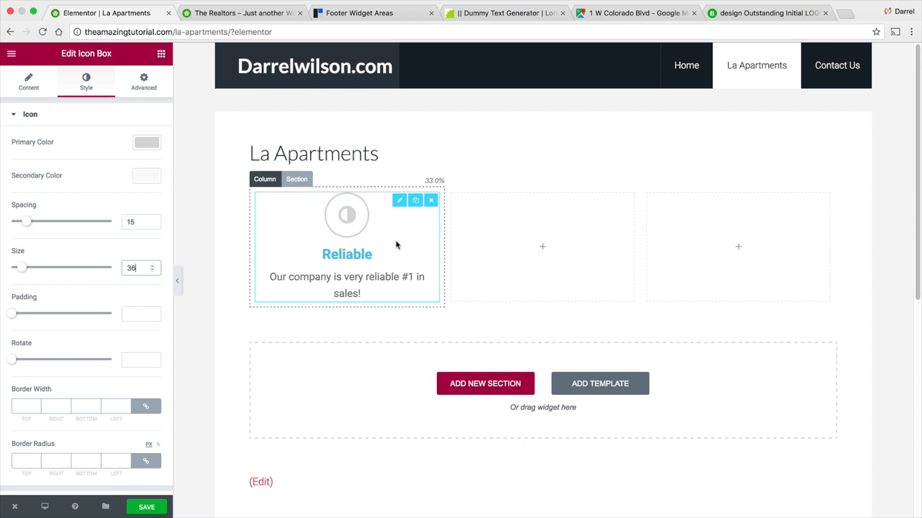
- Change the icon's primary color to black #000000
{"action": "left_click", "coordinate": [143, 81]}
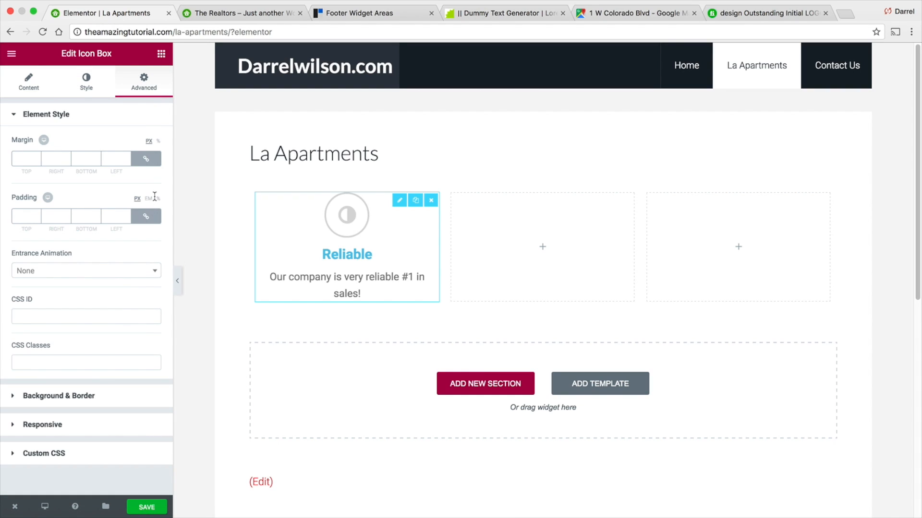
{"action": "left_click", "coordinate": [140, 394]}
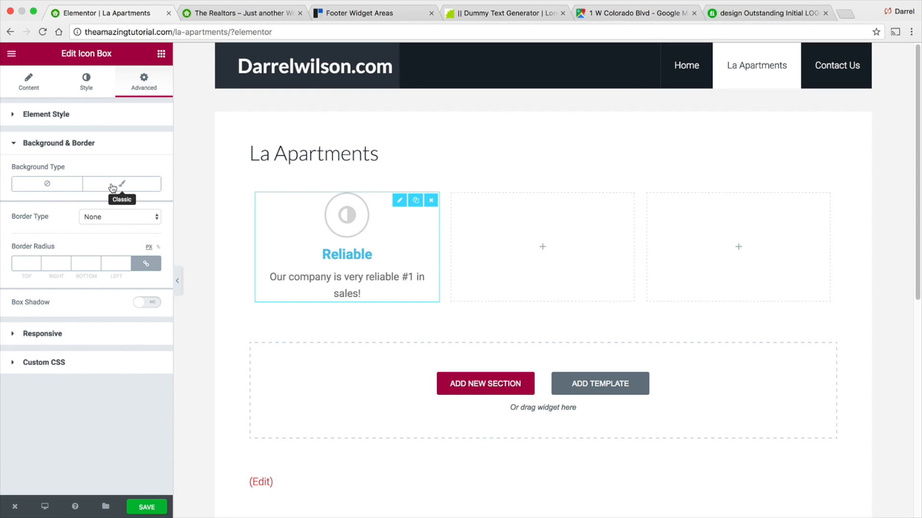
{"action": "left_click", "coordinate": [27, 89]}
{"action": "scroll", "coordinate": [83, 164], "scroll_direction": "down", "scroll_amount": 1}
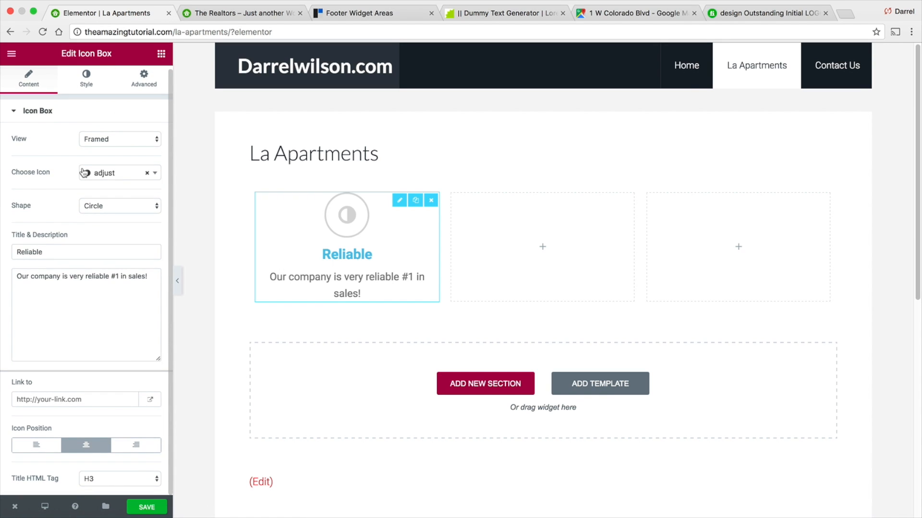
{"action": "scroll", "coordinate": [91, 176], "scroll_direction": "up", "scroll_amount": 1}
{"action": "left_click", "coordinate": [88, 82]}
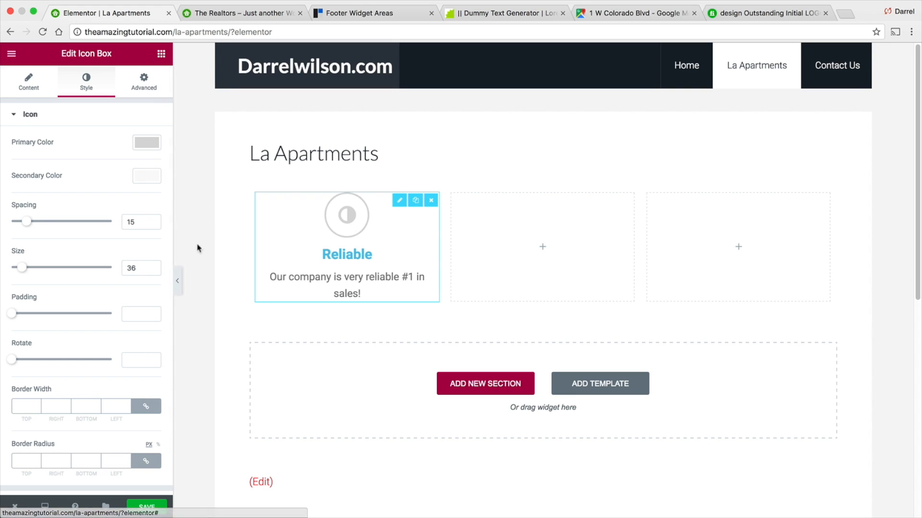
{"action": "left_click", "coordinate": [153, 182]}
{"action": "left_click", "coordinate": [104, 311]}
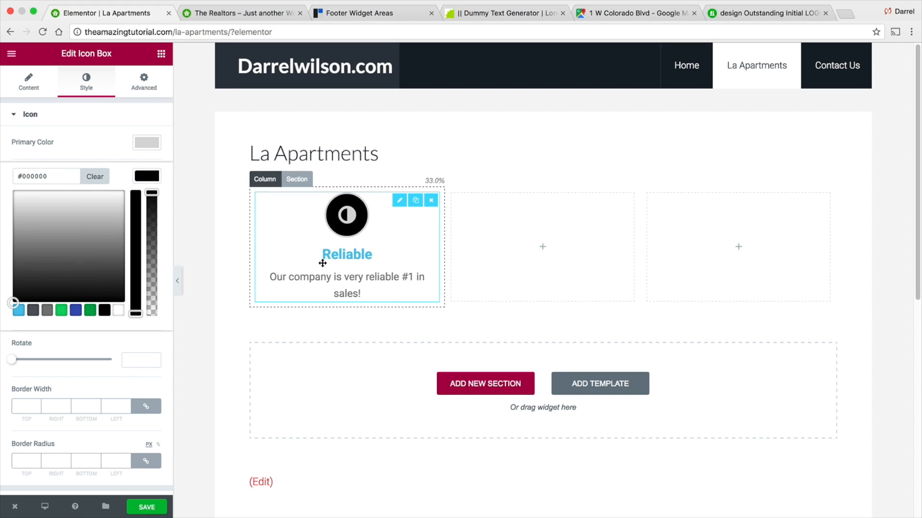
- Set the icon box title color to black
{"action": "scroll", "coordinate": [76, 406], "scroll_direction": "down", "scroll_amount": 2}
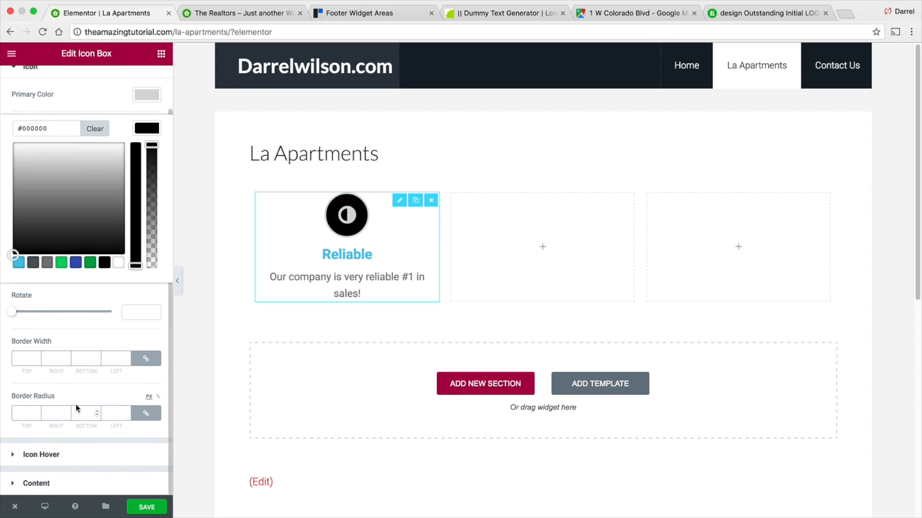
{"action": "left_click", "coordinate": [81, 462]}
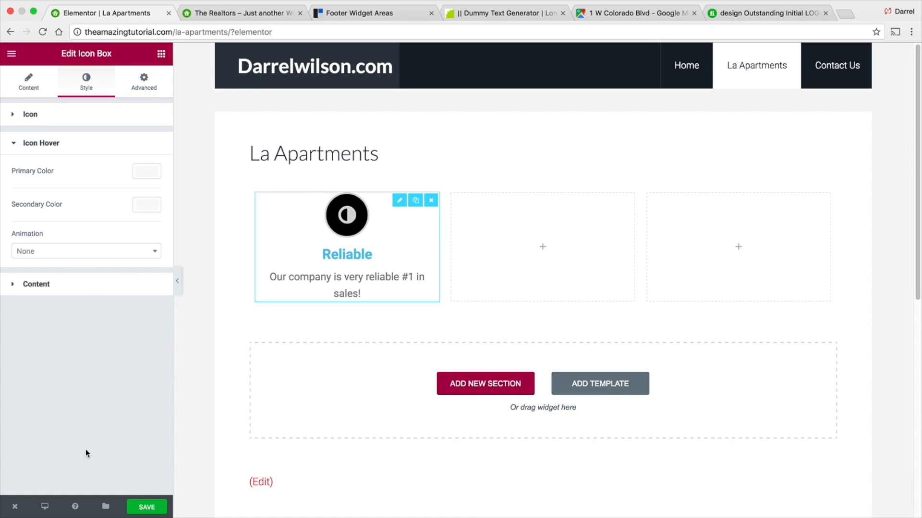
{"action": "left_click", "coordinate": [87, 282]}
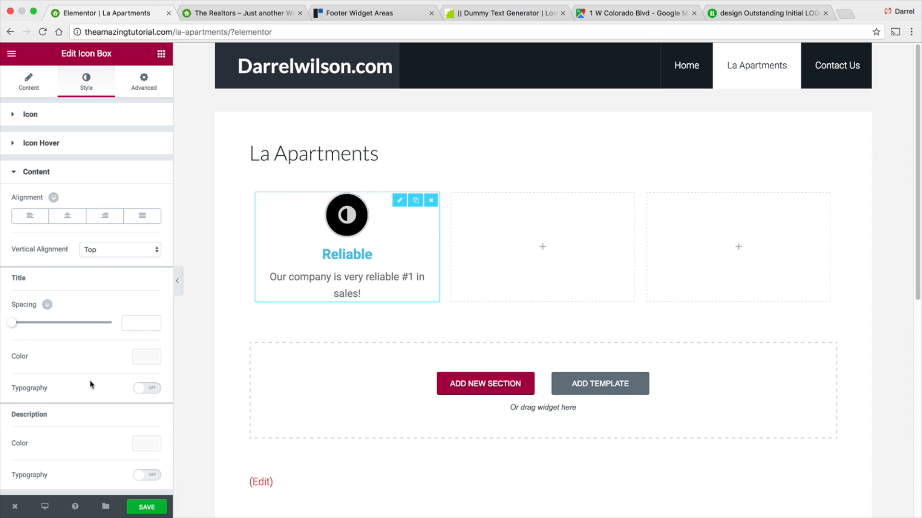
{"action": "left_click", "coordinate": [146, 357]}
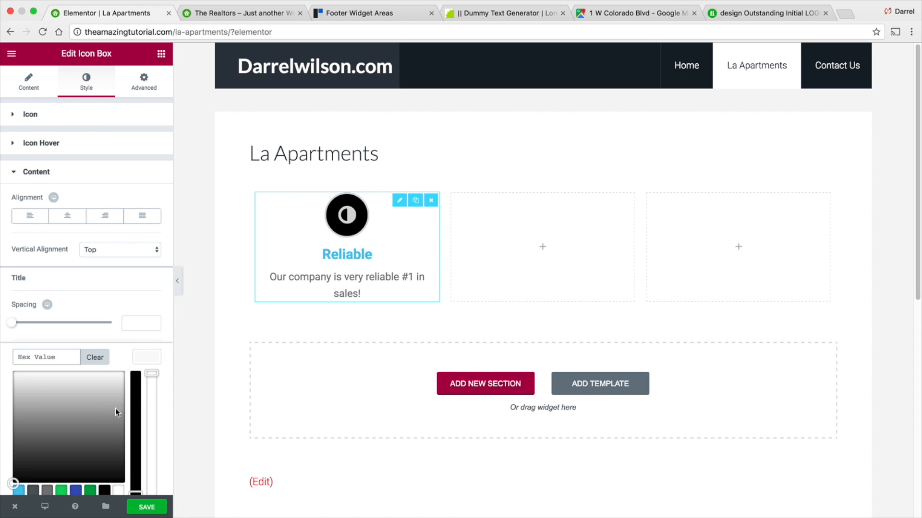
{"action": "left_click", "coordinate": [135, 393]}
{"action": "left_click", "coordinate": [126, 300]}
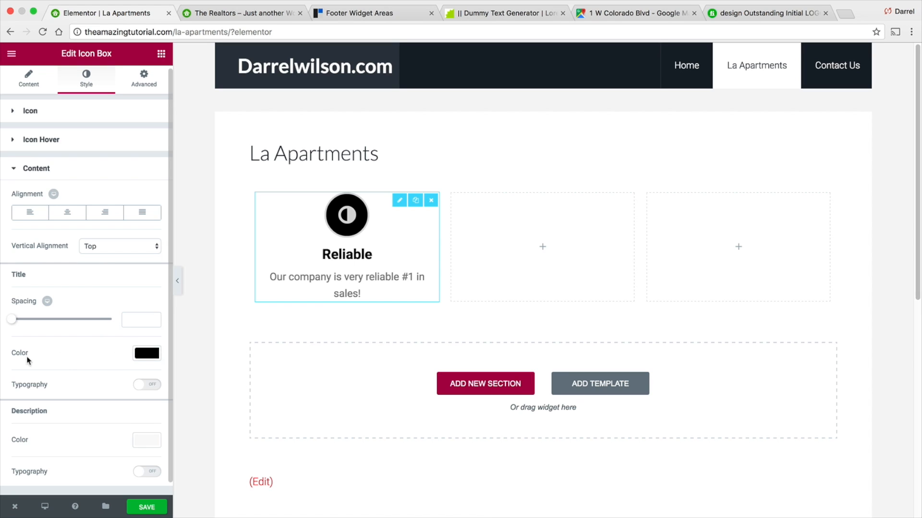
- Turn on custom title typography with the Tahoma font family and weight 700
{"action": "left_click", "coordinate": [150, 390]}
{"action": "scroll", "coordinate": [150, 391], "scroll_direction": "down", "scroll_amount": 5}
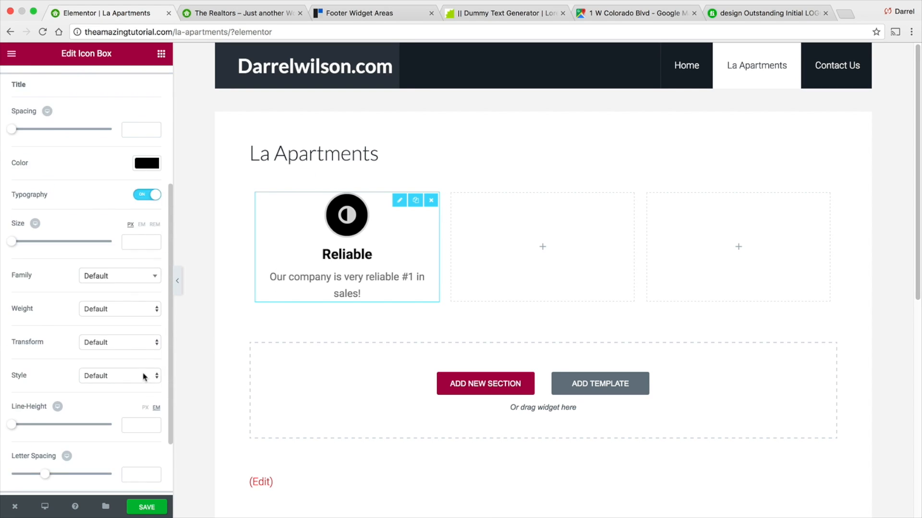
{"action": "left_click", "coordinate": [126, 279]}
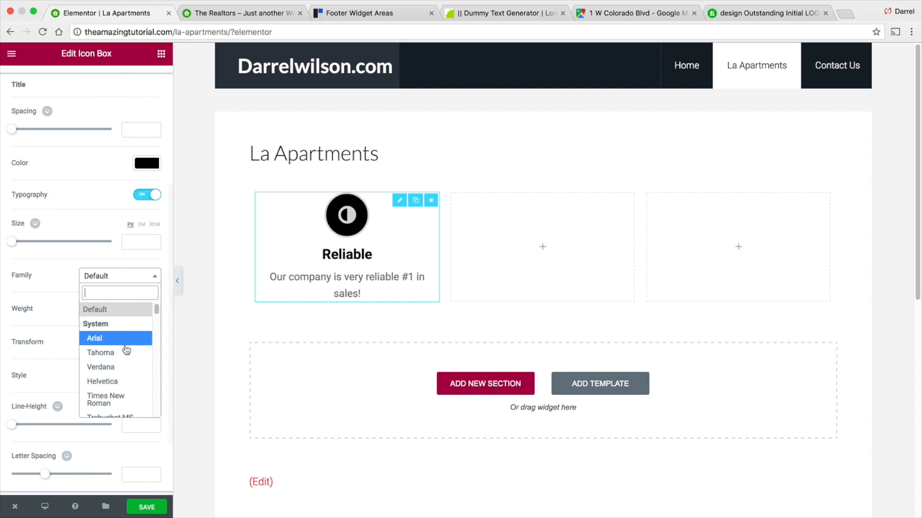
{"action": "left_click", "coordinate": [125, 352]}
{"action": "left_click", "coordinate": [126, 309]}
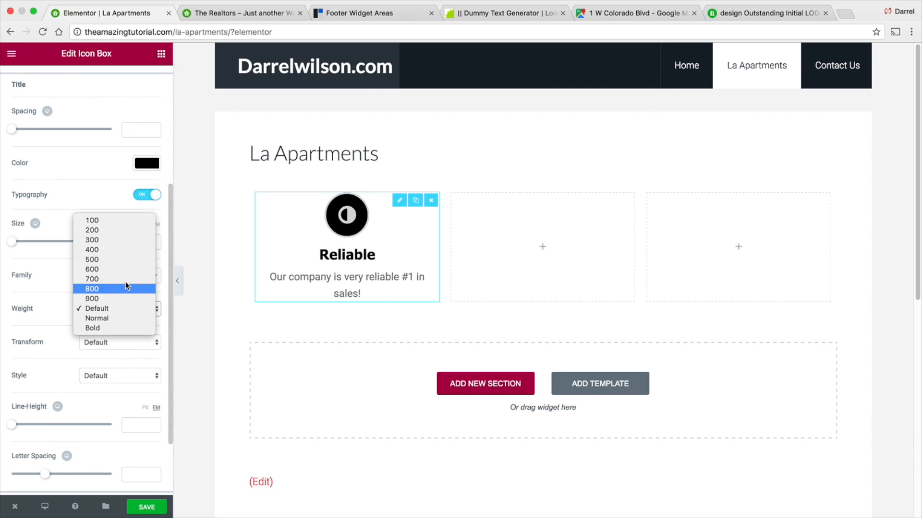
{"action": "left_click", "coordinate": [126, 276]}
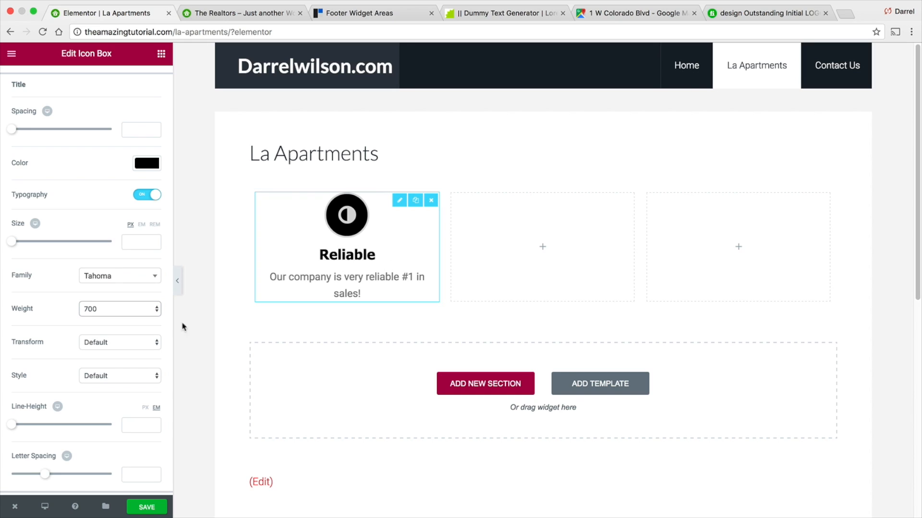
{"action": "left_click", "coordinate": [115, 343]}
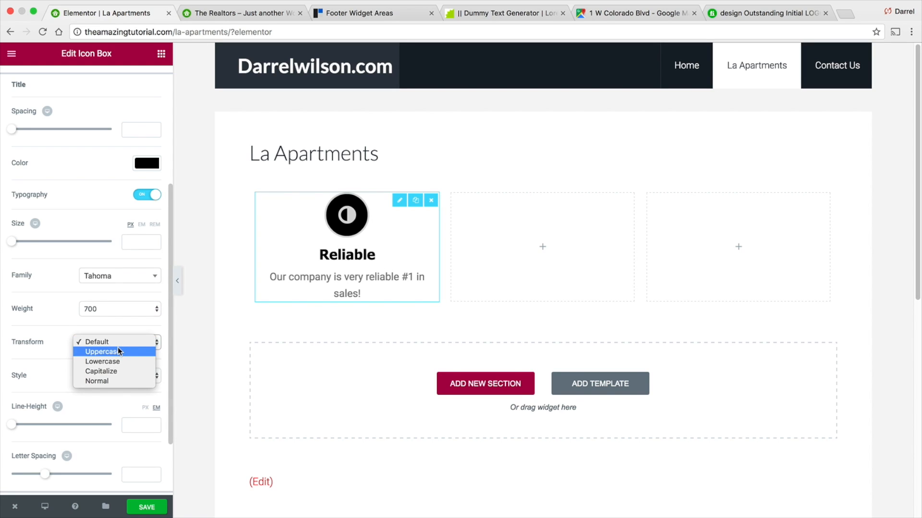
{"action": "left_click", "coordinate": [117, 350]}
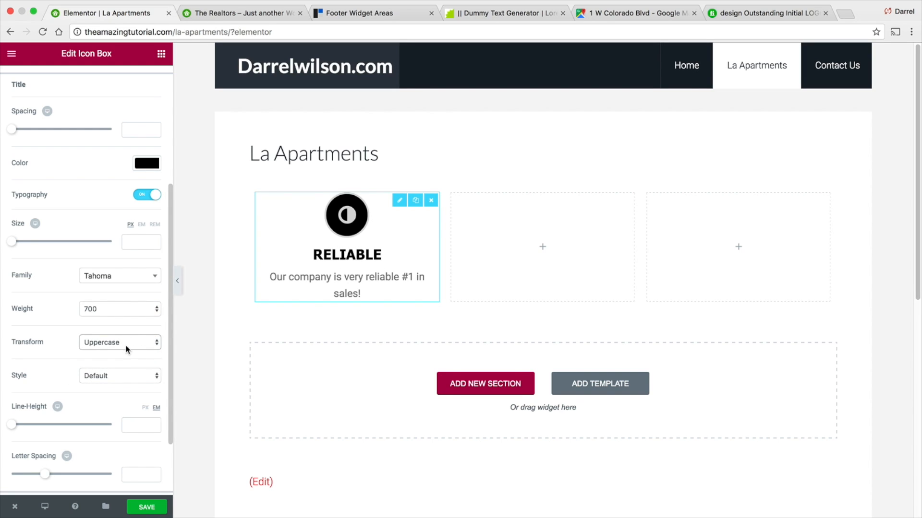
{"action": "left_click", "coordinate": [126, 343]}
{"action": "left_click", "coordinate": [126, 335]}
- Set the title's letter spacing to 2.2
{"action": "scroll", "coordinate": [126, 376], "scroll_direction": "down", "scroll_amount": 2}
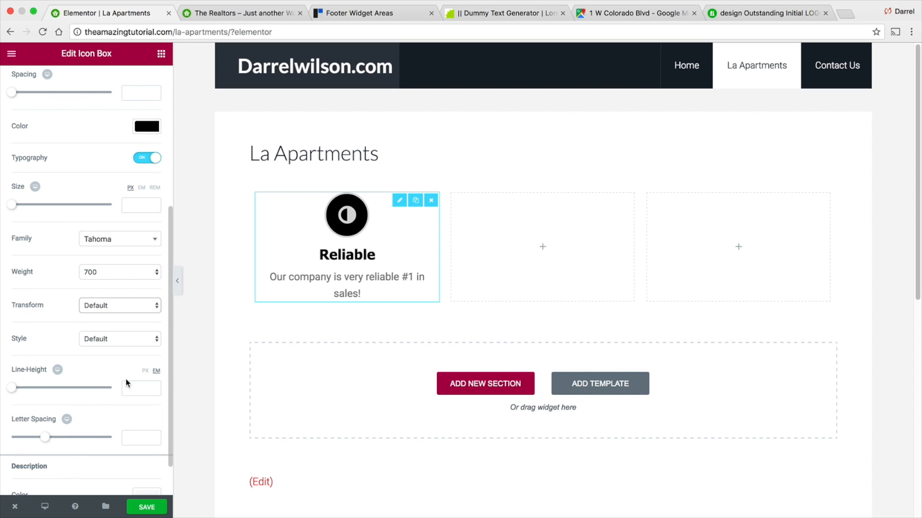
{"action": "left_click_drag", "start_coordinate": [40, 435], "coordinate": [59, 427]}
{"action": "scroll", "coordinate": [80, 394], "scroll_direction": "down", "scroll_amount": 2}
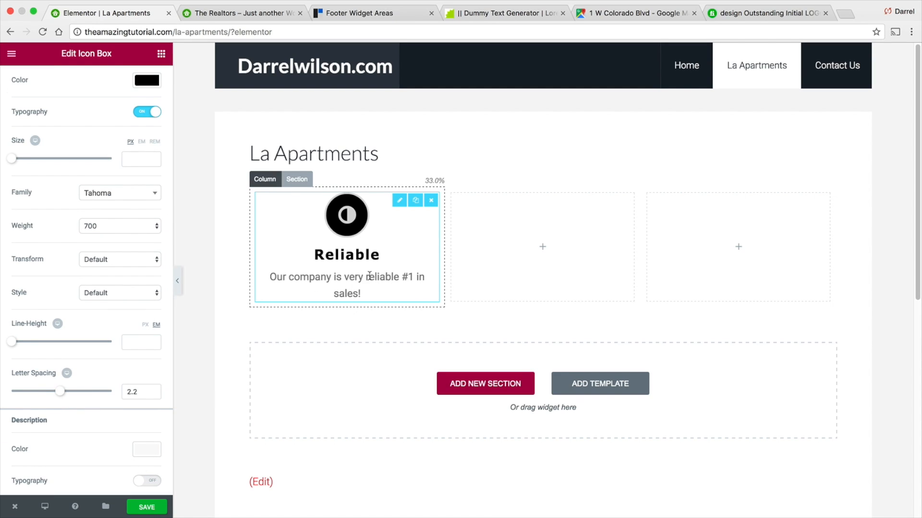
- Set the description text color to black
{"action": "left_click", "coordinate": [146, 451]}
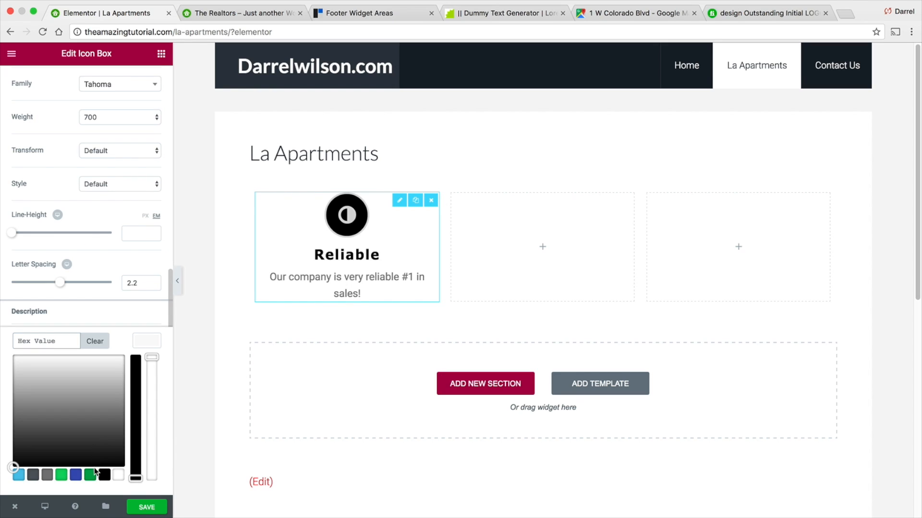
{"action": "left_click", "coordinate": [104, 474]}
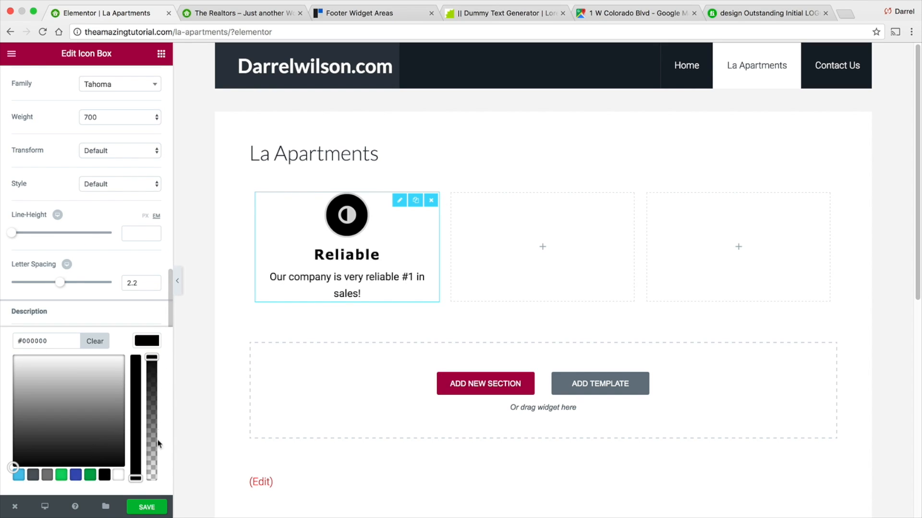
{"action": "left_click", "coordinate": [135, 346]}
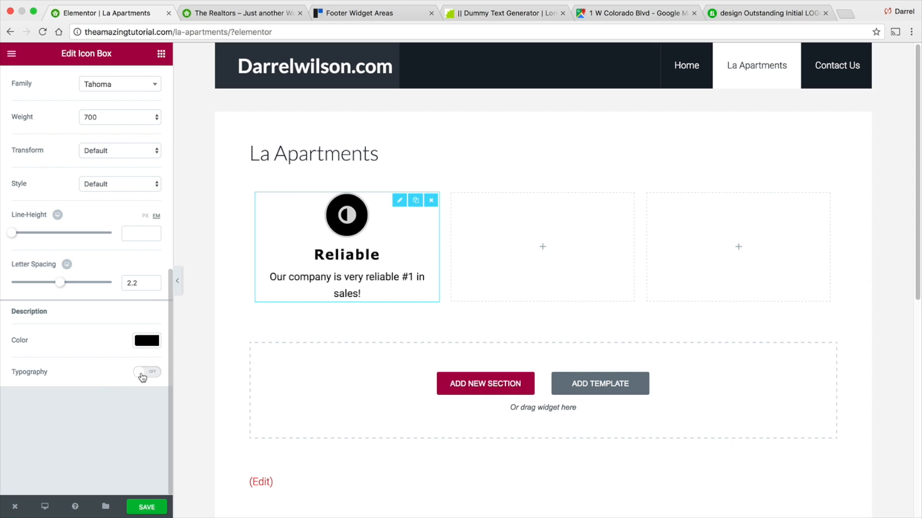
- Return to the widgets panel and browse the available elements
{"action": "scroll", "coordinate": [146, 359], "scroll_direction": "up", "scroll_amount": 1}
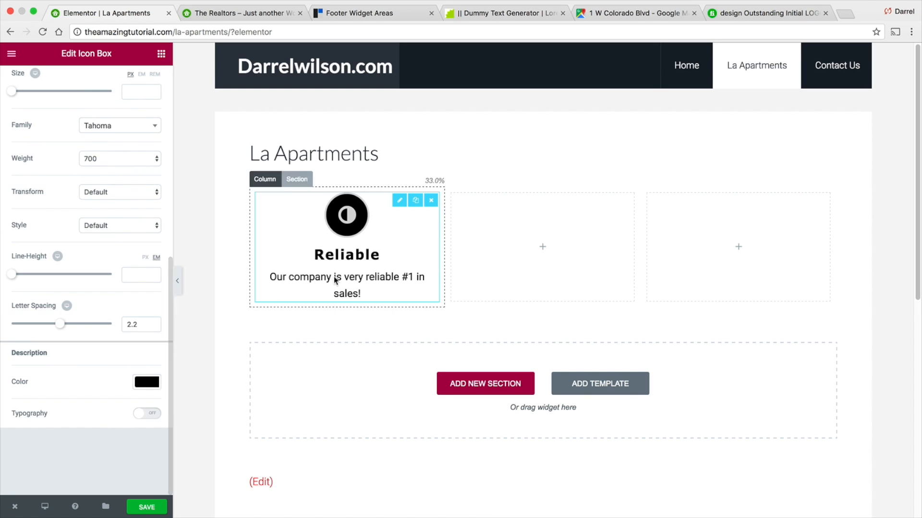
{"action": "scroll", "coordinate": [121, 315], "scroll_direction": "up", "scroll_amount": 8}
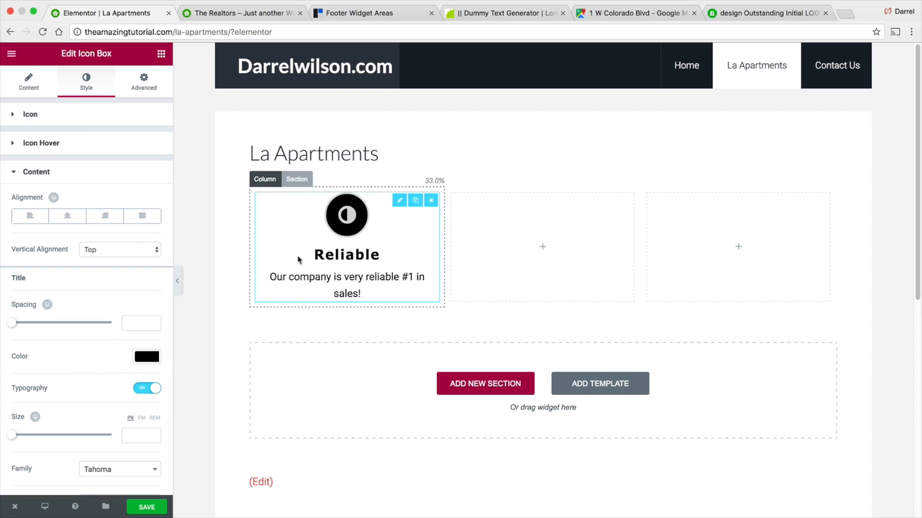
{"action": "left_click", "coordinate": [37, 87]}
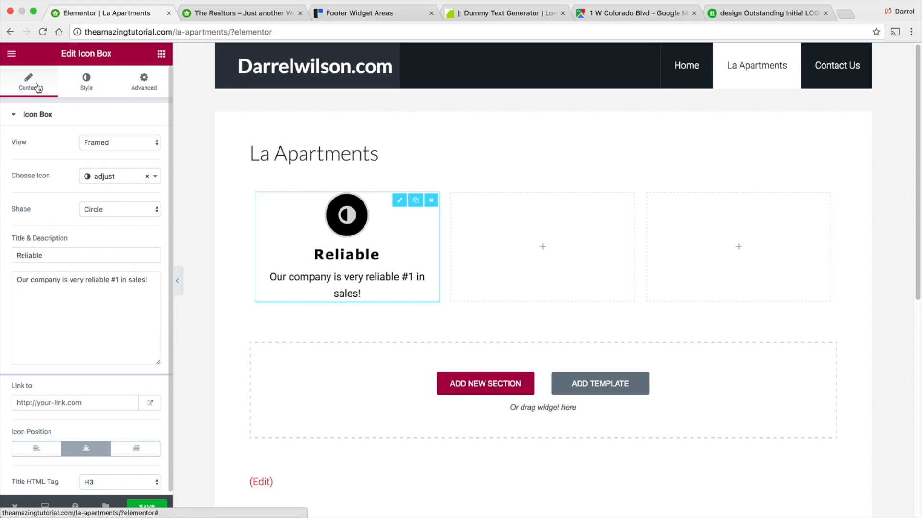
{"action": "left_click", "coordinate": [160, 53]}
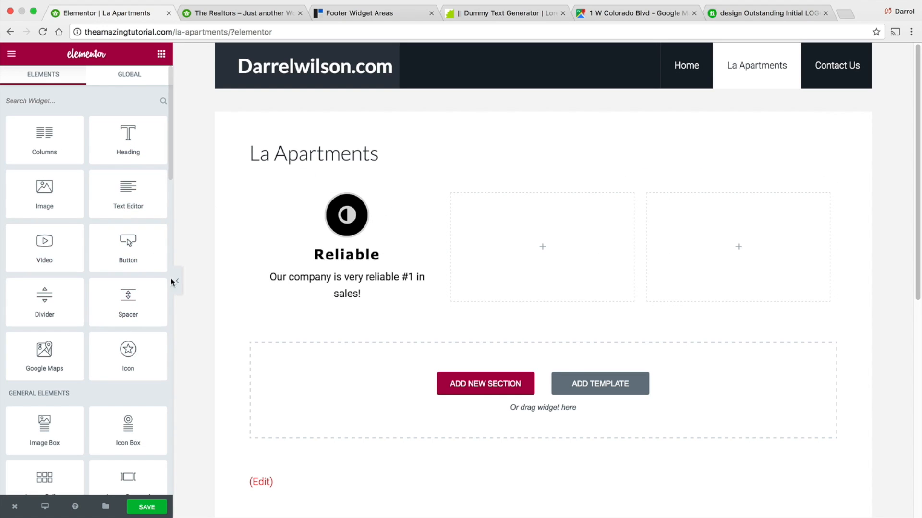
{"action": "scroll", "coordinate": [120, 297], "scroll_direction": "down", "scroll_amount": 5}
{"action": "scroll", "coordinate": [116, 301], "scroll_direction": "down", "scroll_amount": 6}
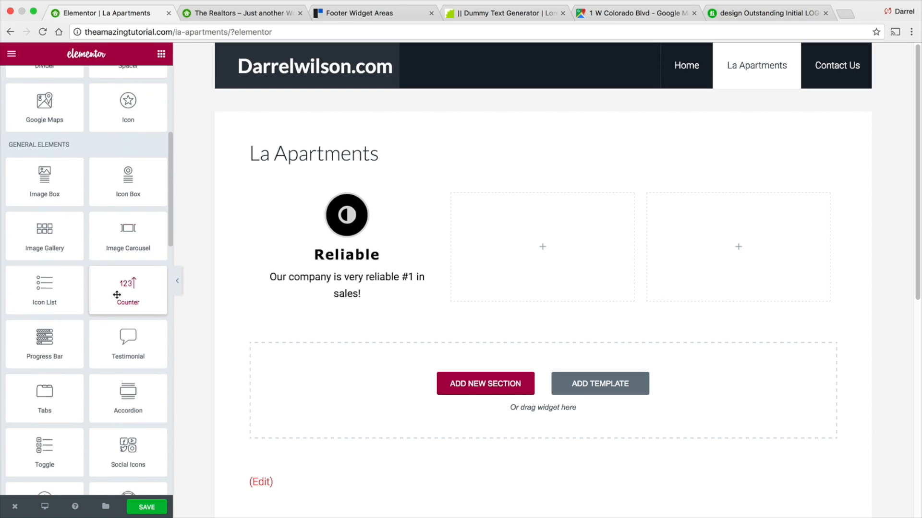
{"action": "scroll", "coordinate": [116, 295], "scroll_direction": "up", "scroll_amount": 10}
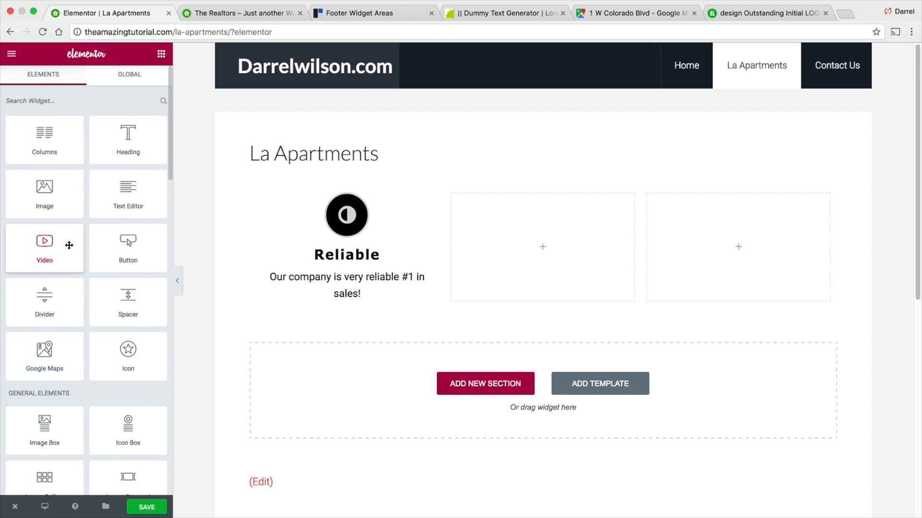
{"action": "left_click_drag", "start_coordinate": [127, 358], "coordinate": [468, 266]}
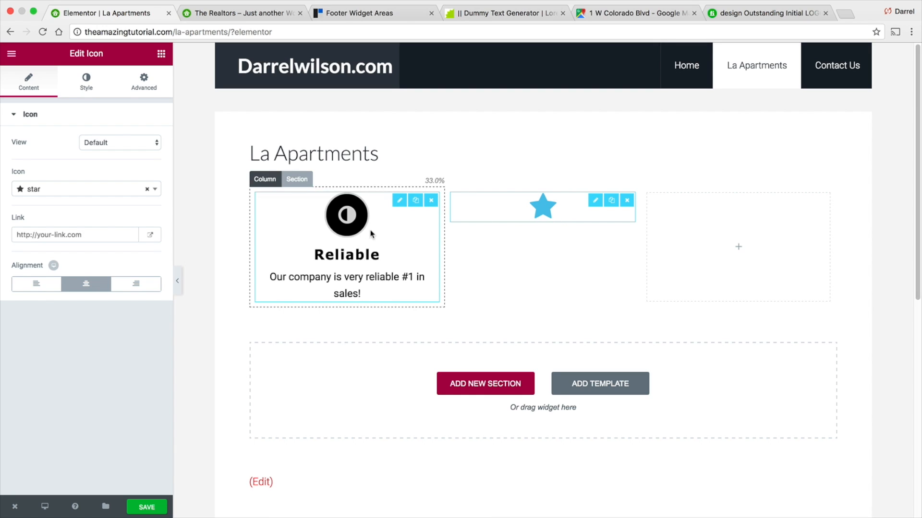
{"action": "left_click", "coordinate": [627, 201]}
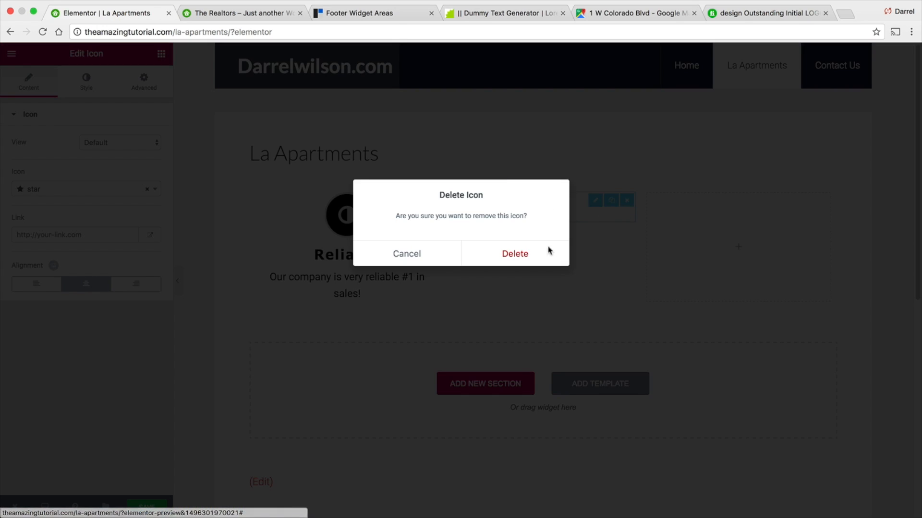
{"action": "left_click", "coordinate": [525, 255]}
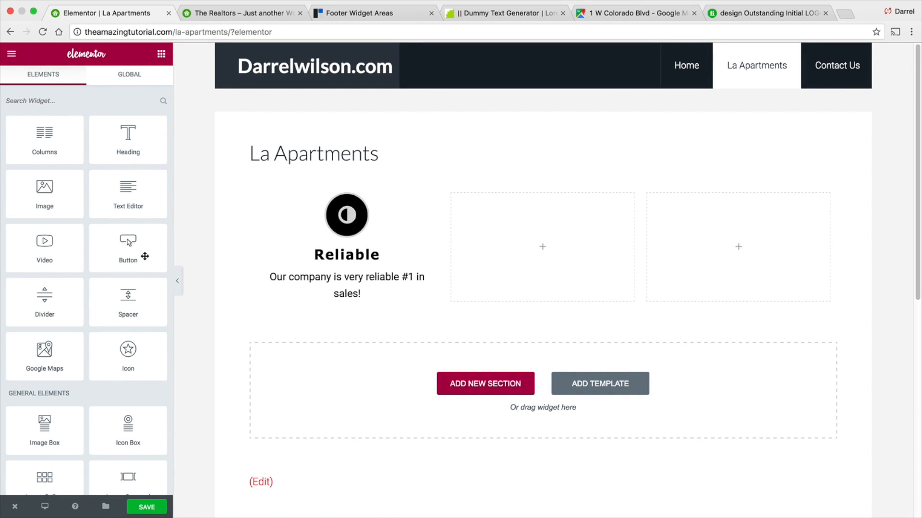
- Add Icon Box widgets to the empty middle and right columns of the features section
{"action": "scroll", "coordinate": [145, 253], "scroll_direction": "down", "scroll_amount": 1}
{"action": "scroll", "coordinate": [143, 288], "scroll_direction": "down", "scroll_amount": 1}
{"action": "left_click_drag", "start_coordinate": [127, 401], "coordinate": [569, 251]}
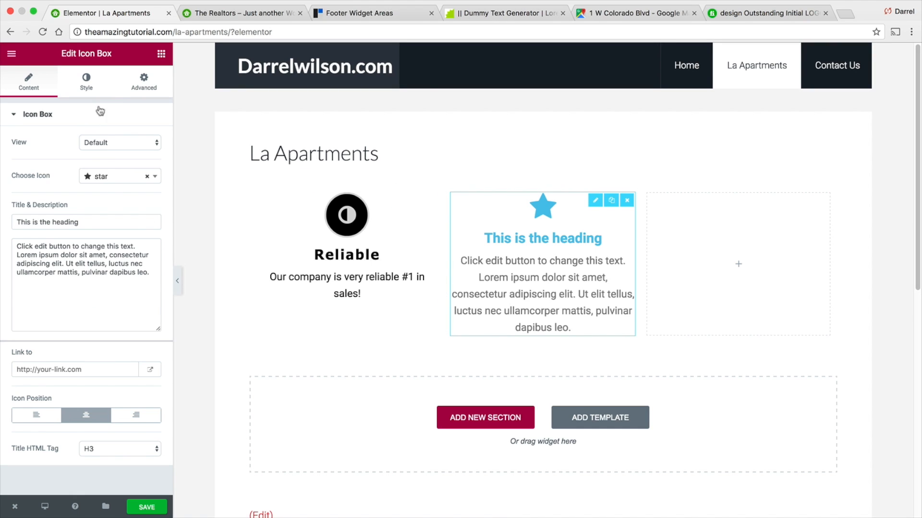
{"action": "left_click", "coordinate": [162, 53]}
{"action": "left_click_drag", "start_coordinate": [131, 435], "coordinate": [717, 262]}
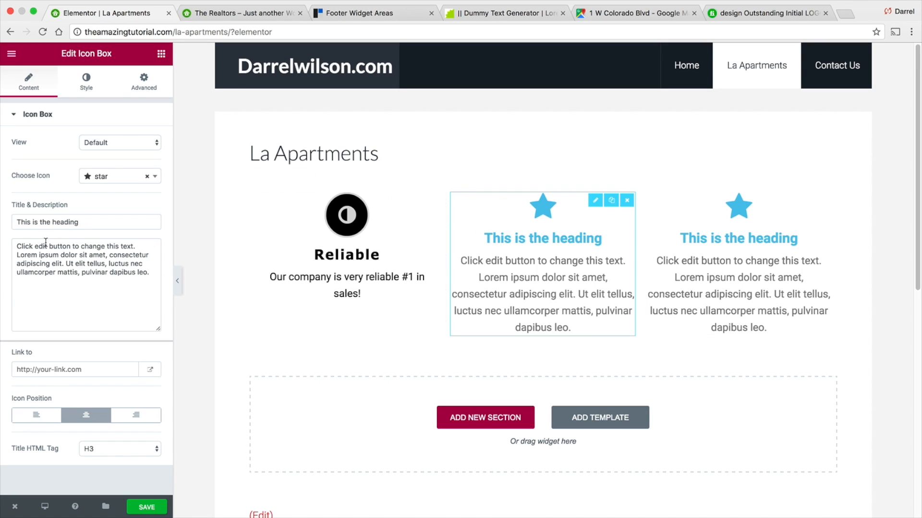
- Set the middle icon box's title to "This is the best tutorial ever!"
{"action": "left_click_drag", "start_coordinate": [86, 226], "coordinate": [1, 223]}
{"action": "type", "text": "This "}
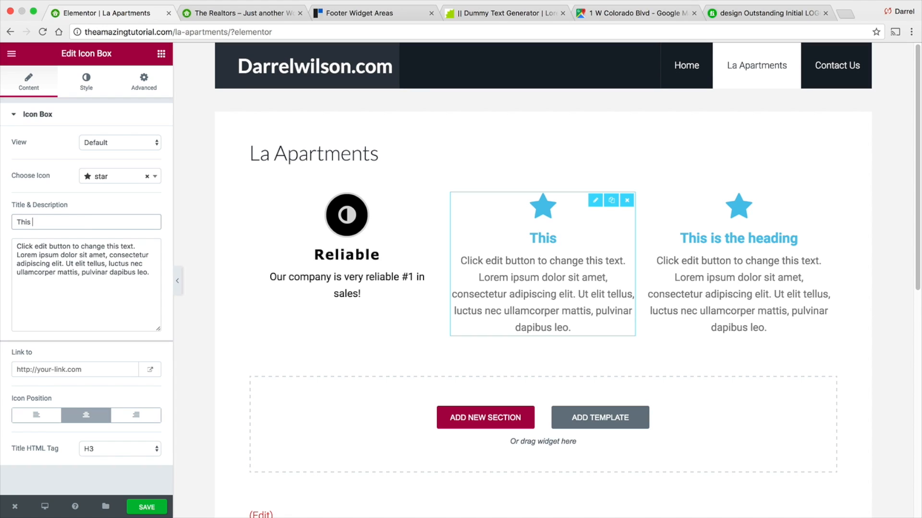
{"action": "type", "text": "is the best tutorial ever!"}
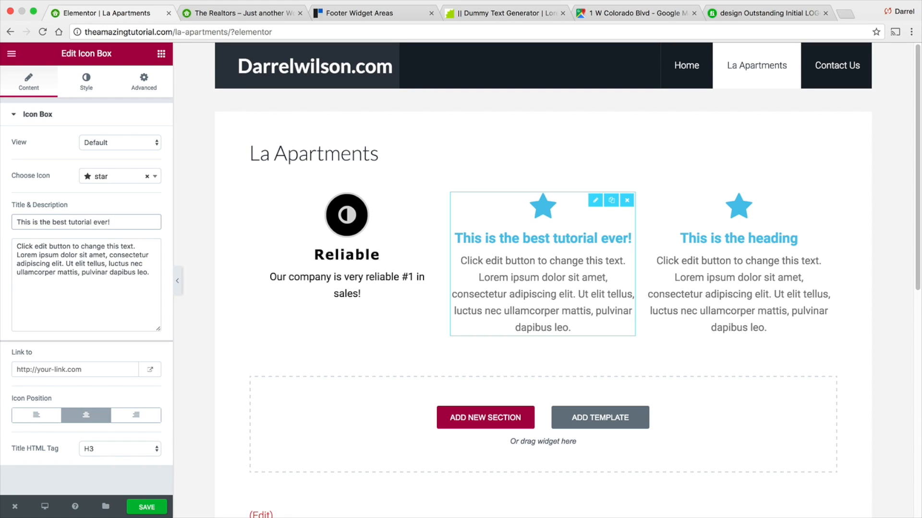
- Give the middle icon box's icon a Pulse hover animation and a green #23a455 hover color
{"action": "left_click_drag", "start_coordinate": [157, 278], "coordinate": [59, 233]}
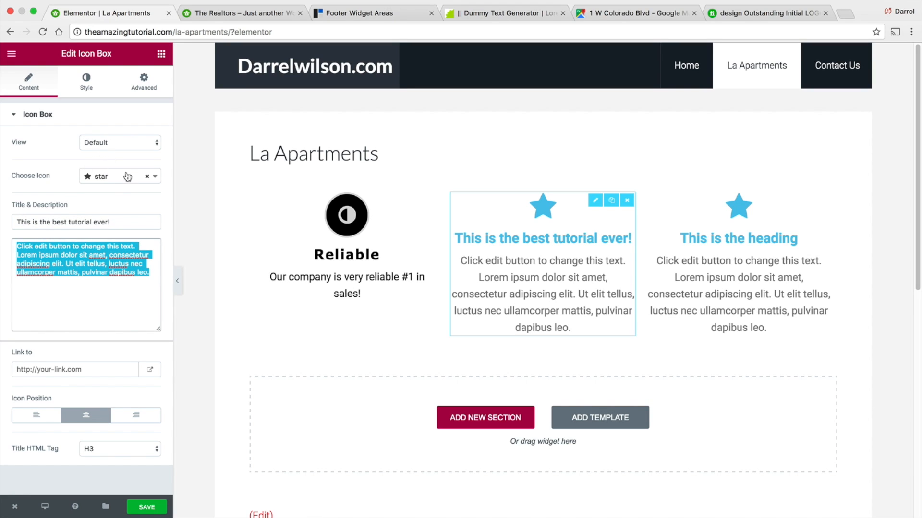
{"action": "left_click", "coordinate": [82, 94]}
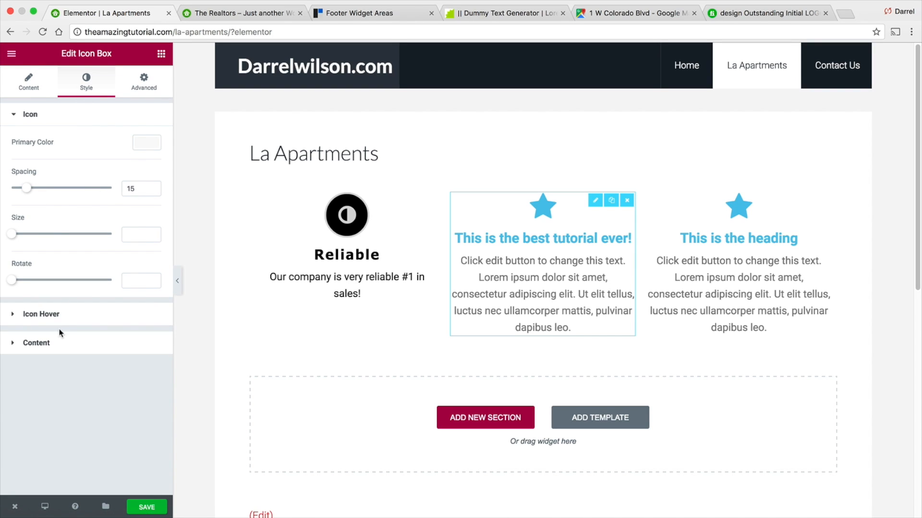
{"action": "left_click", "coordinate": [42, 315]}
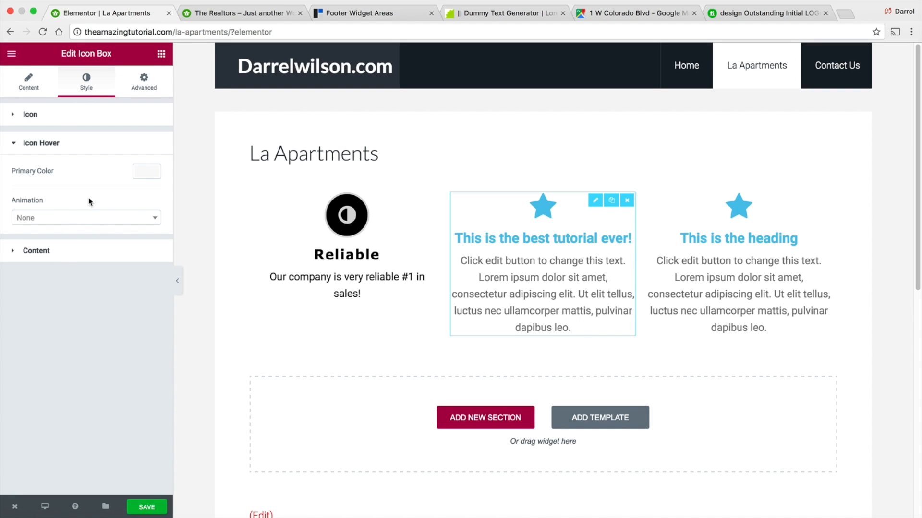
{"action": "left_click", "coordinate": [98, 219]}
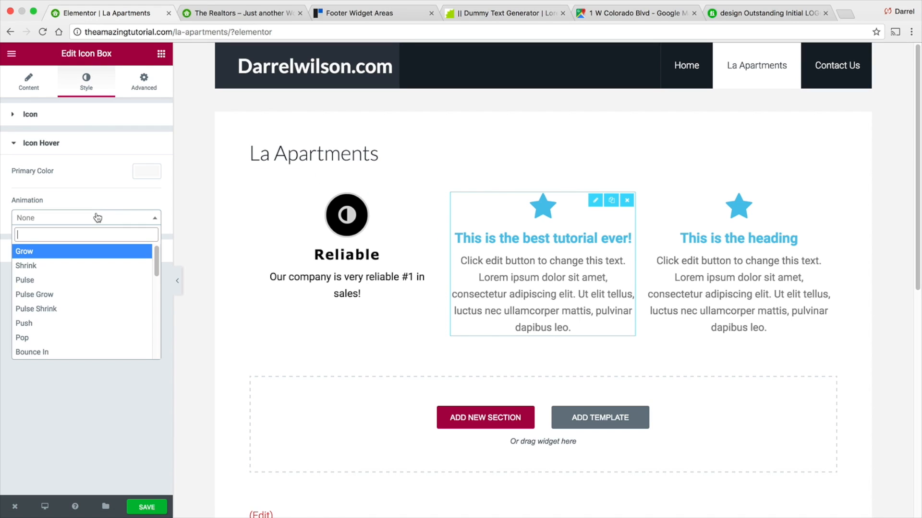
{"action": "left_click", "coordinate": [98, 281]}
{"action": "left_click", "coordinate": [144, 173]}
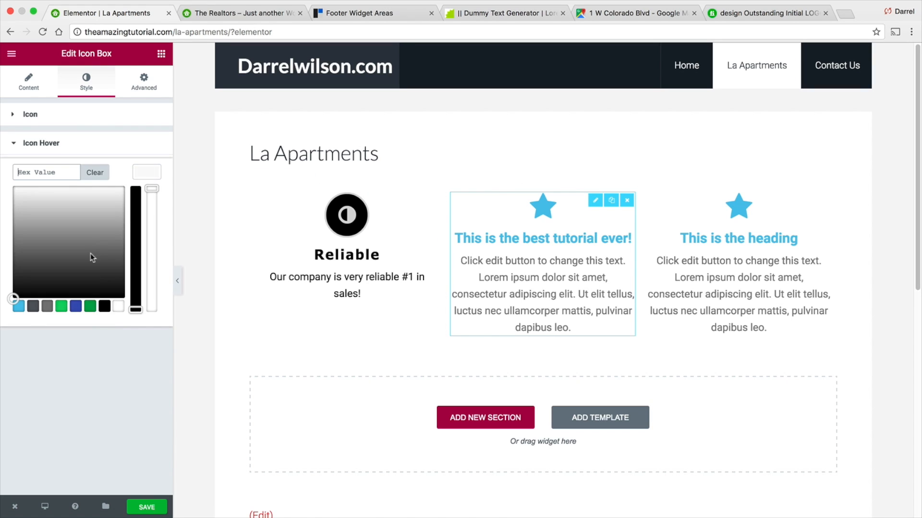
{"action": "left_click", "coordinate": [90, 306]}
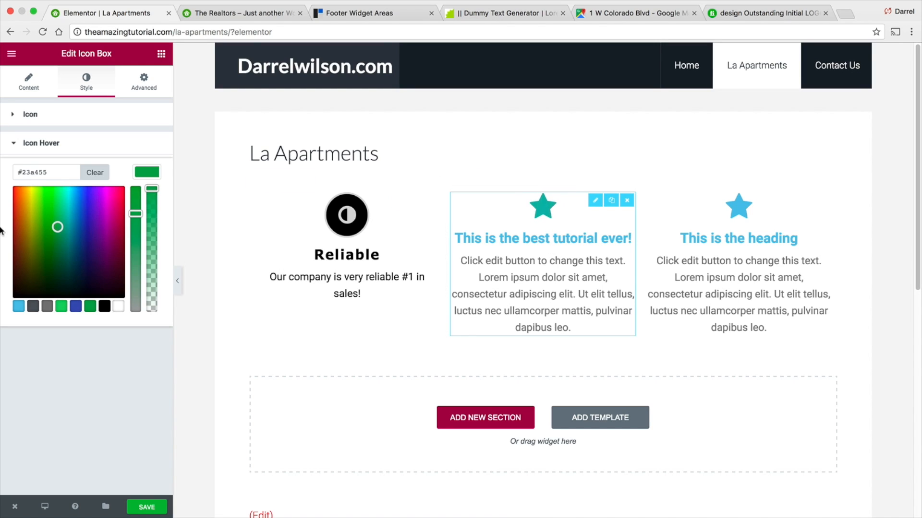
- Review the icon box's advanced Background & Border and Responsive settings
{"action": "left_click", "coordinate": [143, 82]}
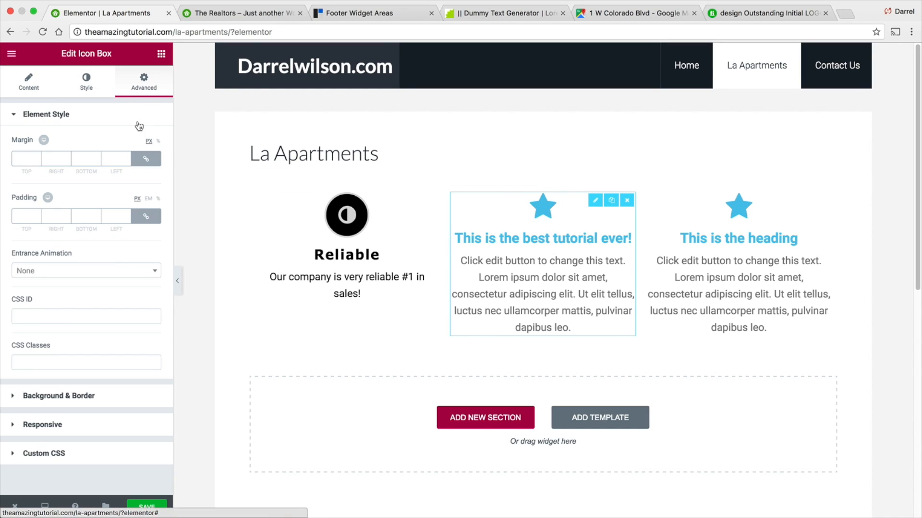
{"action": "left_click", "coordinate": [94, 401]}
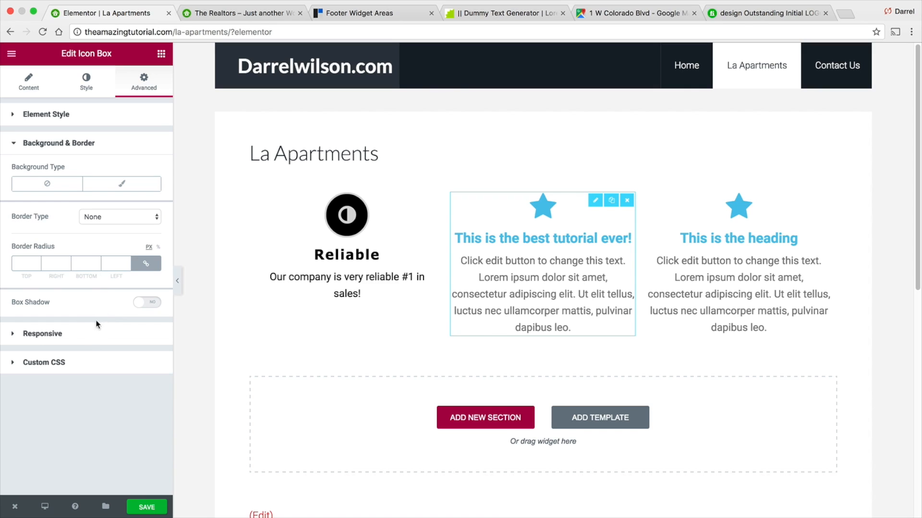
{"action": "left_click", "coordinate": [89, 341]}
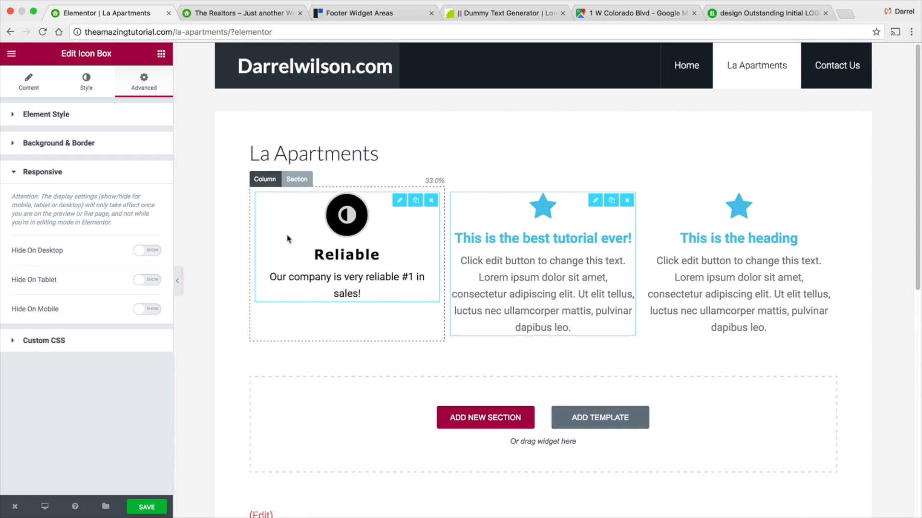
{"action": "left_click", "coordinate": [162, 55]}
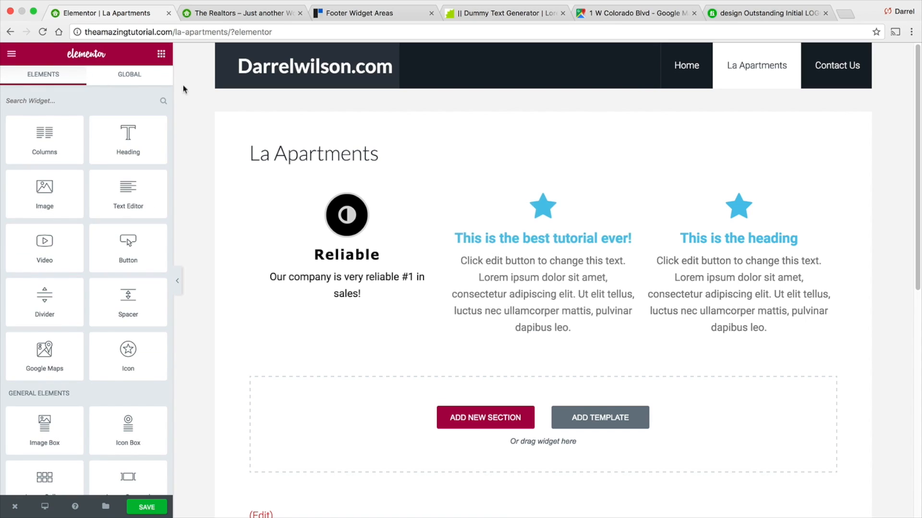
- Add a new two-column section below the features row
{"action": "scroll", "coordinate": [438, 294], "scroll_direction": "down", "scroll_amount": 3}
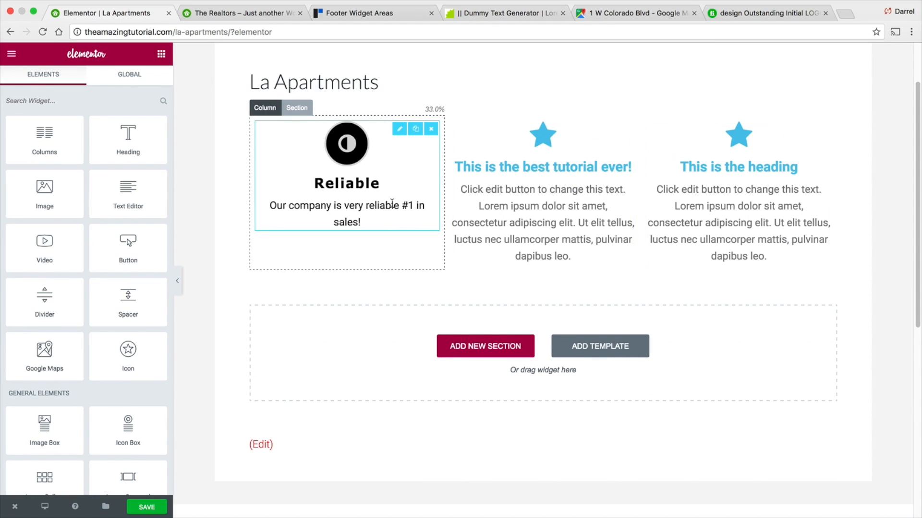
{"action": "left_click", "coordinate": [500, 351]}
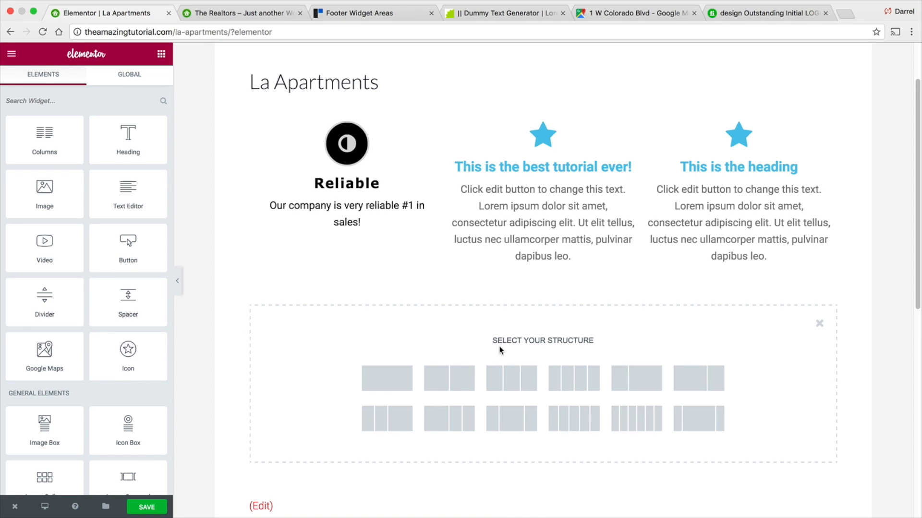
{"action": "scroll", "coordinate": [499, 336], "scroll_direction": "down", "scroll_amount": 3}
{"action": "left_click", "coordinate": [466, 281]}
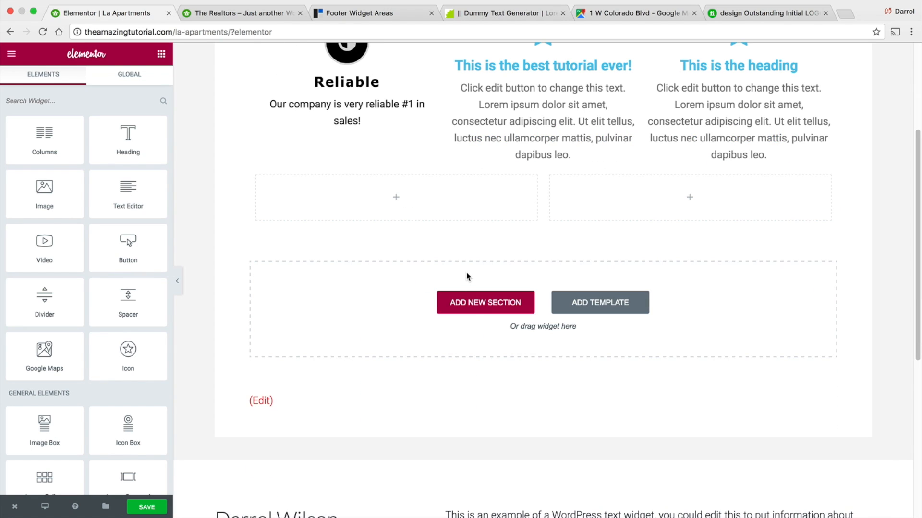
- Place an Image widget in the new section's left column showing the brick house photo from the media library
{"action": "scroll", "coordinate": [459, 226], "scroll_direction": "up", "scroll_amount": 1}
{"action": "left_click_drag", "start_coordinate": [44, 192], "coordinate": [422, 232]}
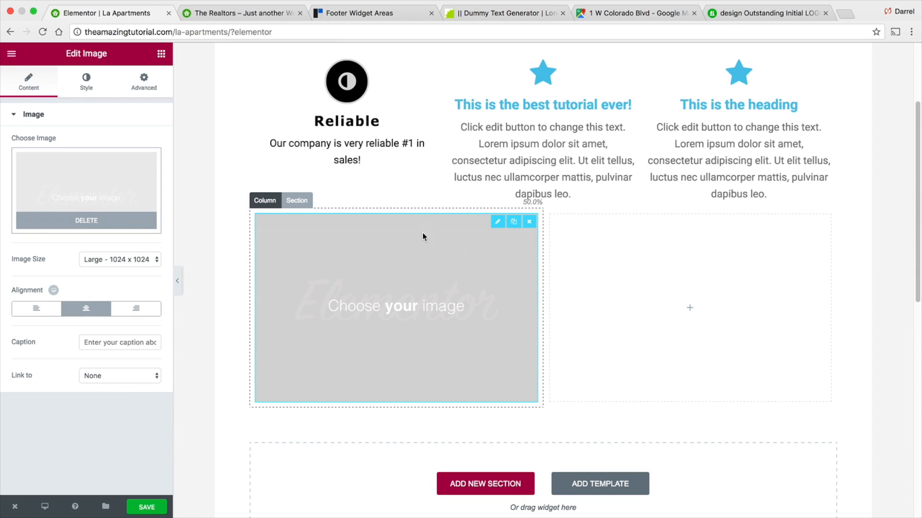
{"action": "left_click", "coordinate": [78, 183]}
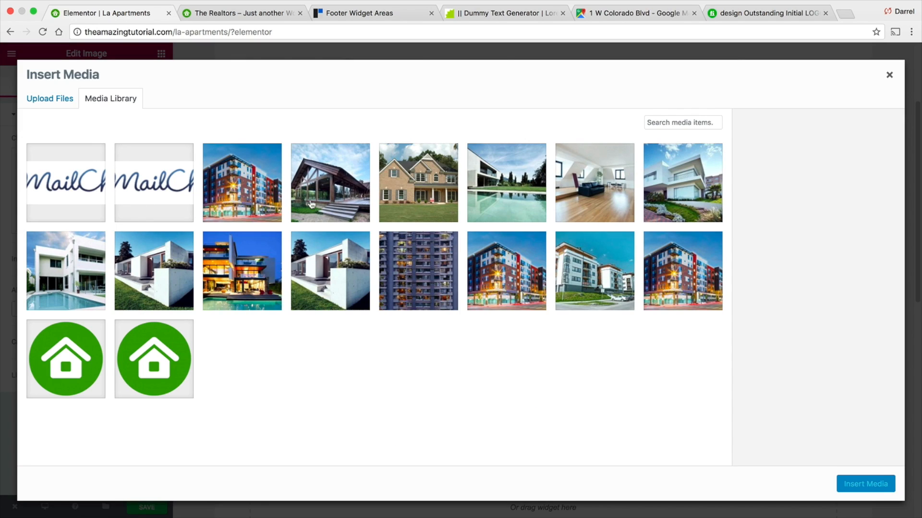
{"action": "left_click", "coordinate": [403, 188]}
{"action": "left_click", "coordinate": [849, 485]}
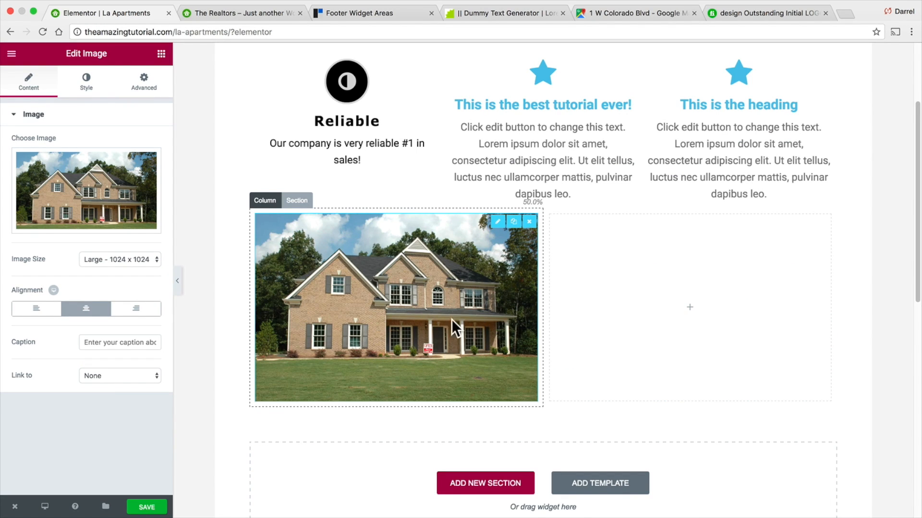
- Try the Medium and Medium Large image sizes for the house photo
{"action": "left_click", "coordinate": [104, 258]}
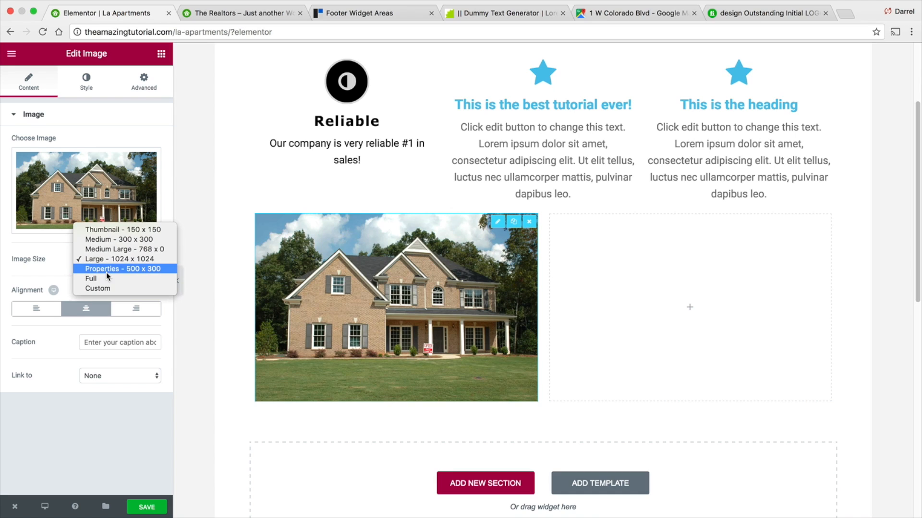
{"action": "left_click", "coordinate": [106, 241]}
{"action": "left_click", "coordinate": [112, 260]}
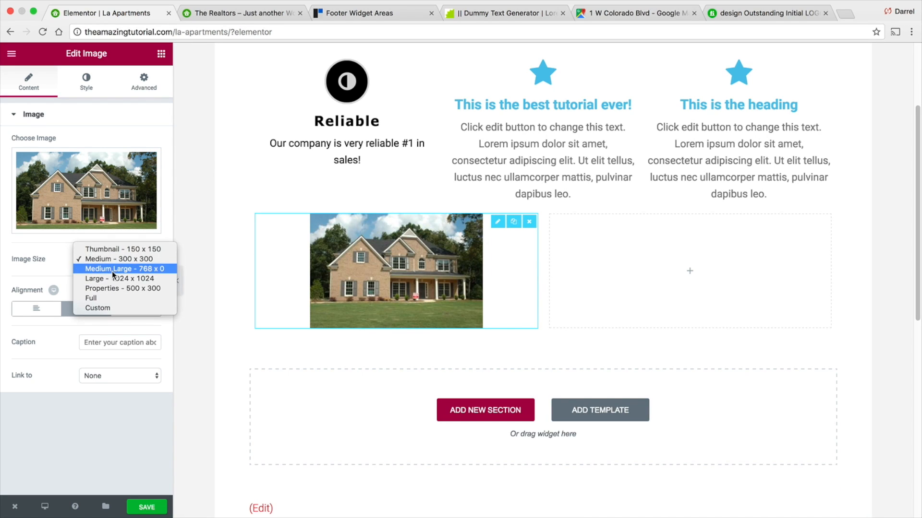
{"action": "left_click", "coordinate": [111, 270]}
{"action": "left_click", "coordinate": [135, 269]}
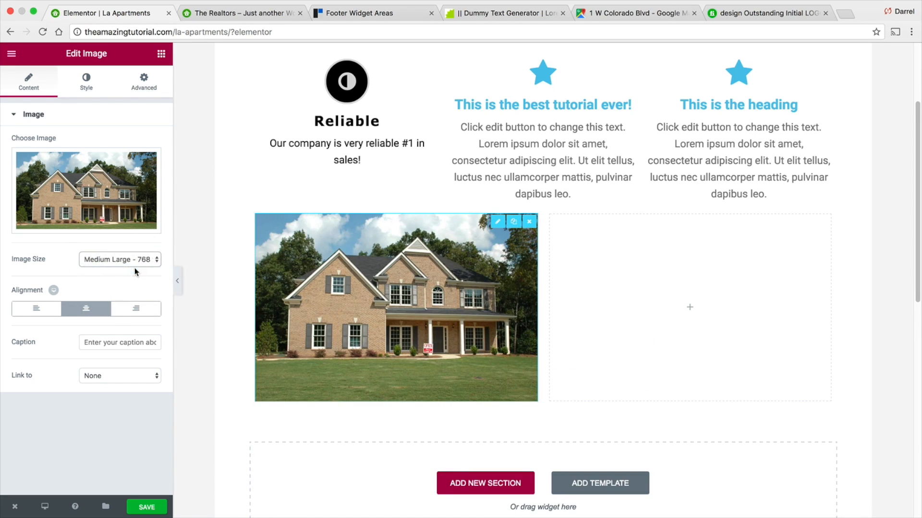
- Set the image caption to "The Newest Listing"
{"action": "left_click", "coordinate": [129, 345]}
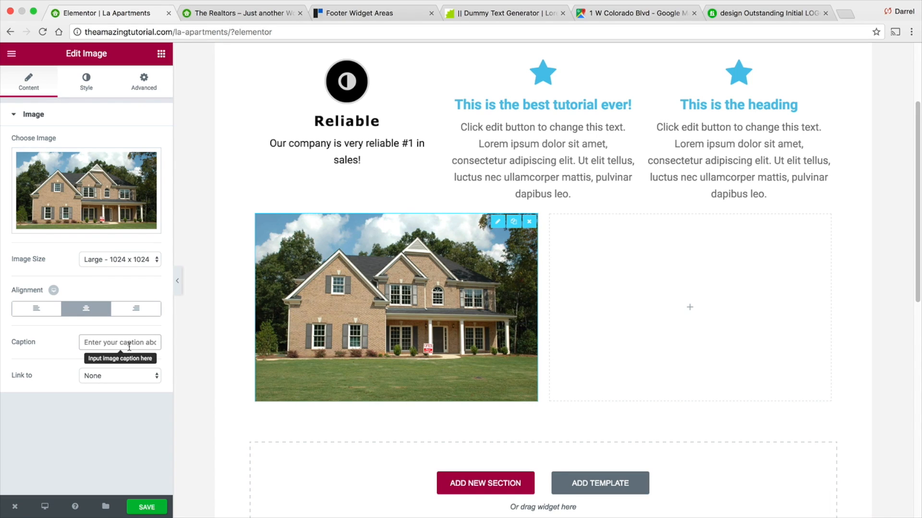
{"action": "type", "text": "The Be"}
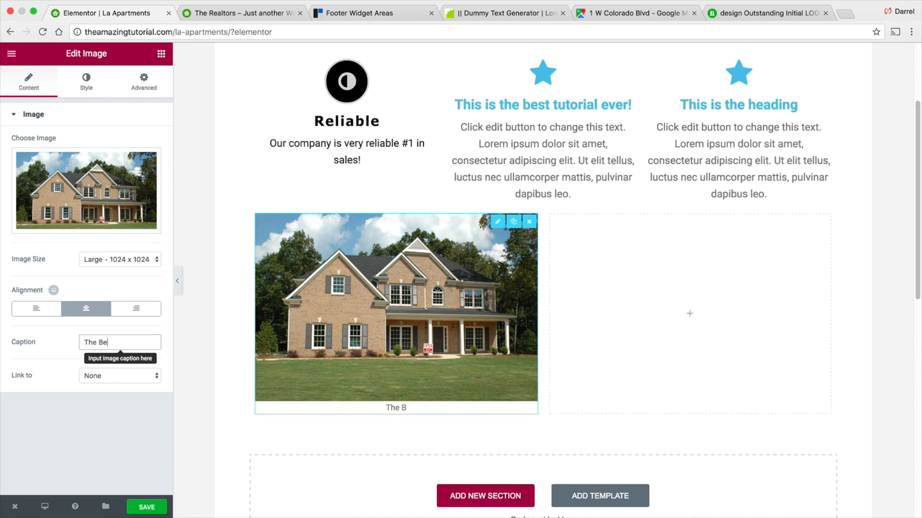
{"action": "key", "text": "BackSpace"}
{"action": "key", "text": "BackSpace"}
{"action": "key", "text": "BackSpace"}
{"action": "type", "text": "B"}
{"action": "key", "text": "BackSpace"}
{"action": "type", "text": "Newest Listing"}
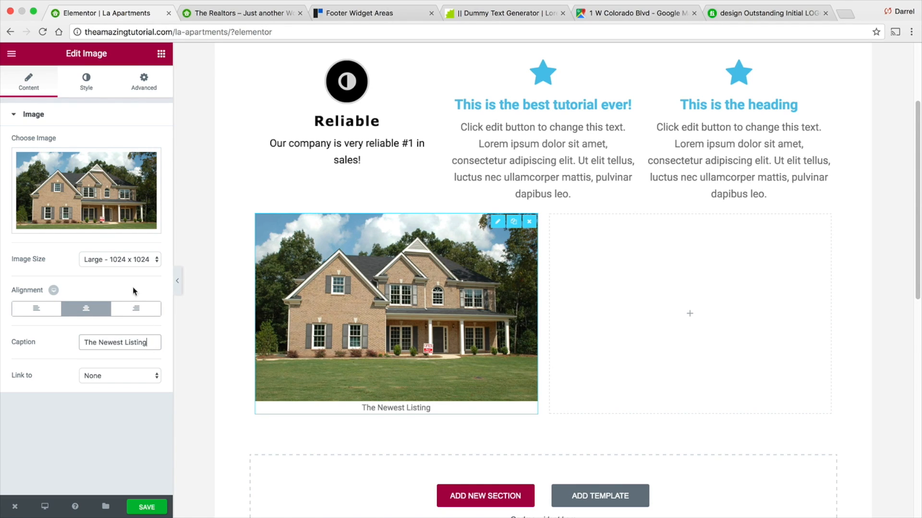
- Set the image's hover animation to Pulse
{"action": "left_click", "coordinate": [90, 84]}
{"action": "mouse_move", "coordinate": [112, 155]}
{"action": "left_mouse_down"}
{"action": "mouse_move", "coordinate": [93, 154]}
{"action": "mouse_move", "coordinate": [117, 157]}
{"action": "left_mouse_up"}
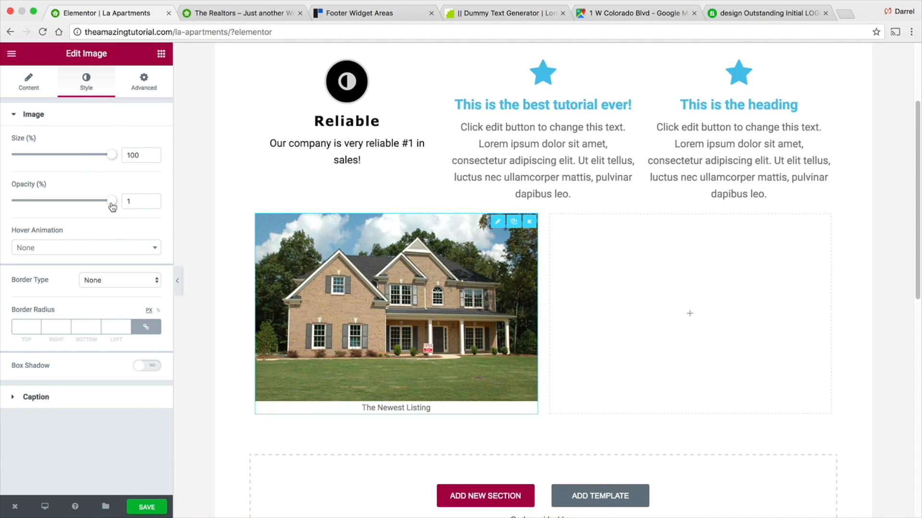
{"action": "left_click", "coordinate": [123, 252]}
{"action": "left_click", "coordinate": [116, 312]}
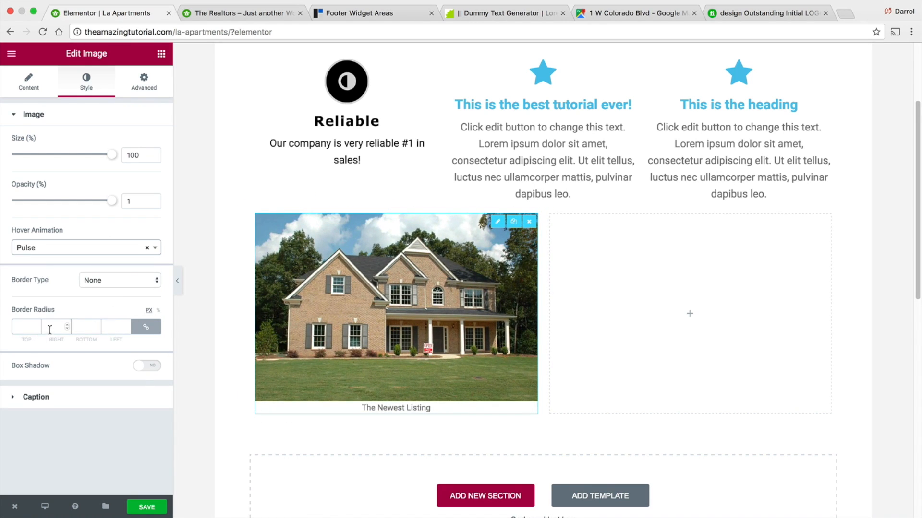
- Enable a box shadow on the image with blur 57, spread 21 and horizontal offset 10
{"action": "left_click", "coordinate": [149, 366]}
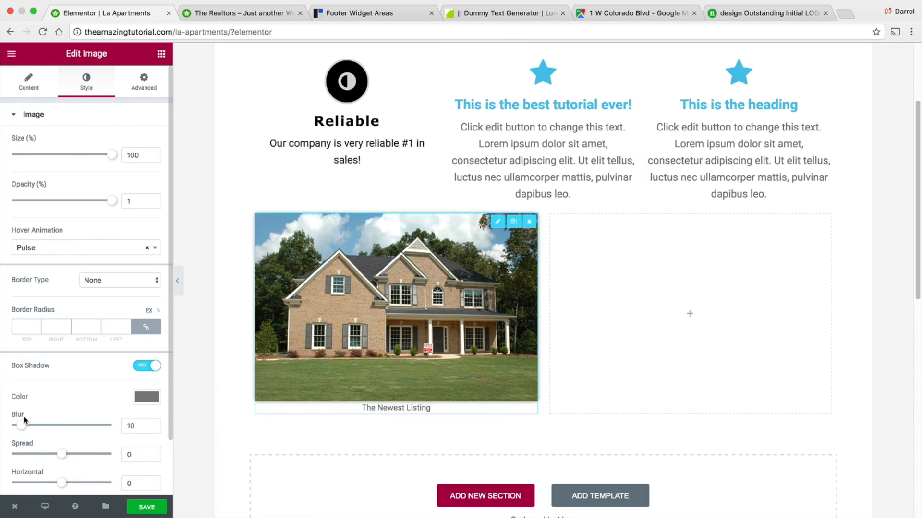
{"action": "left_click_drag", "start_coordinate": [21, 425], "coordinate": [67, 426]}
{"action": "scroll", "coordinate": [67, 422], "scroll_direction": "down", "scroll_amount": 3}
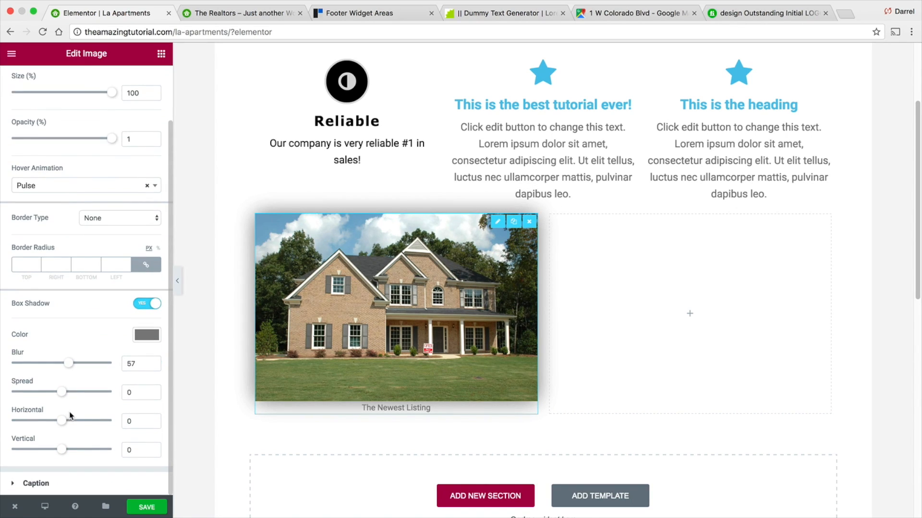
{"action": "left_click_drag", "start_coordinate": [68, 395], "coordinate": [71, 422]}
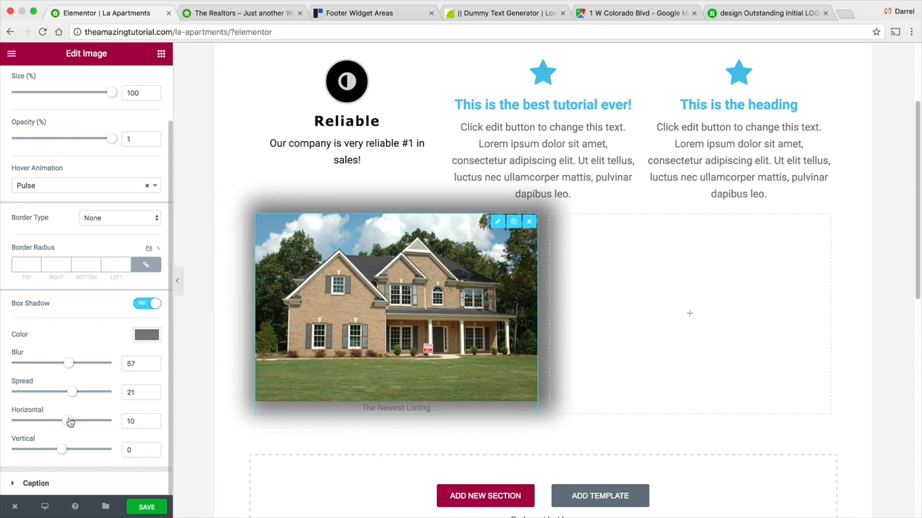
{"action": "scroll", "coordinate": [86, 240], "scroll_direction": "up", "scroll_amount": 3}
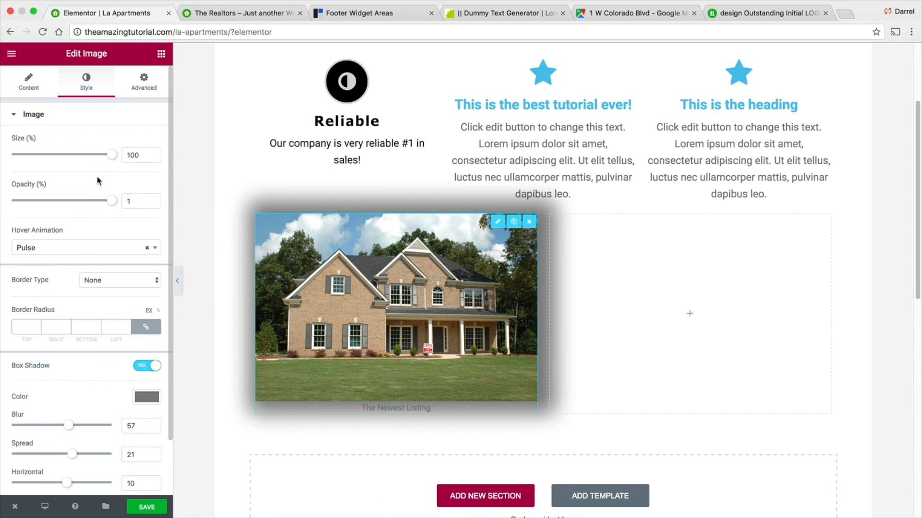
- Try Fade In Left and Zoom In Down as the image's entrance animation, settling on Rotate In
{"action": "left_click", "coordinate": [144, 82]}
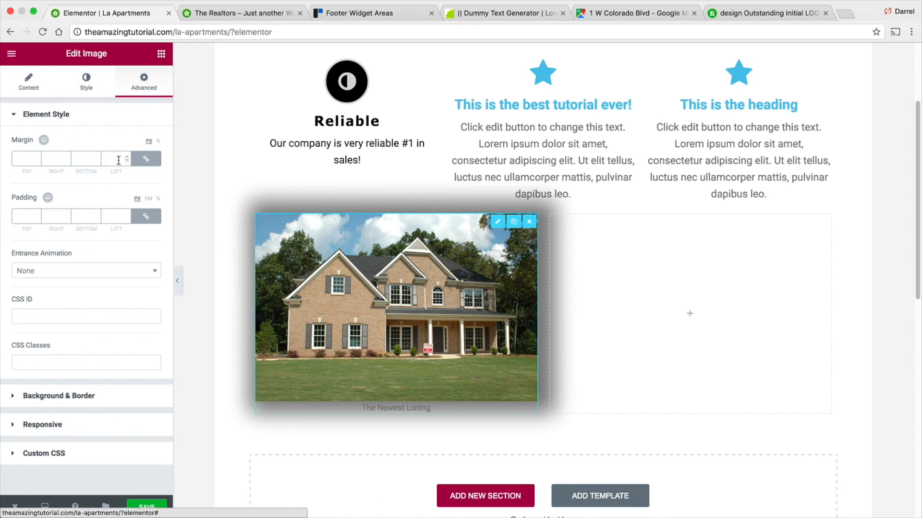
{"action": "left_click", "coordinate": [60, 271]}
{"action": "left_click", "coordinate": [60, 348]}
{"action": "scroll", "coordinate": [278, 228], "scroll_direction": "up", "scroll_amount": 3}
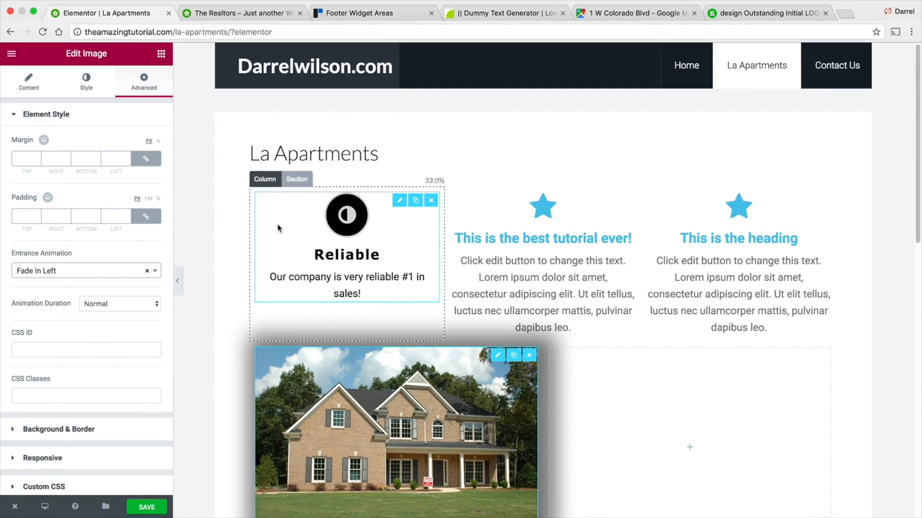
{"action": "scroll", "coordinate": [322, 278], "scroll_direction": "down", "scroll_amount": 5}
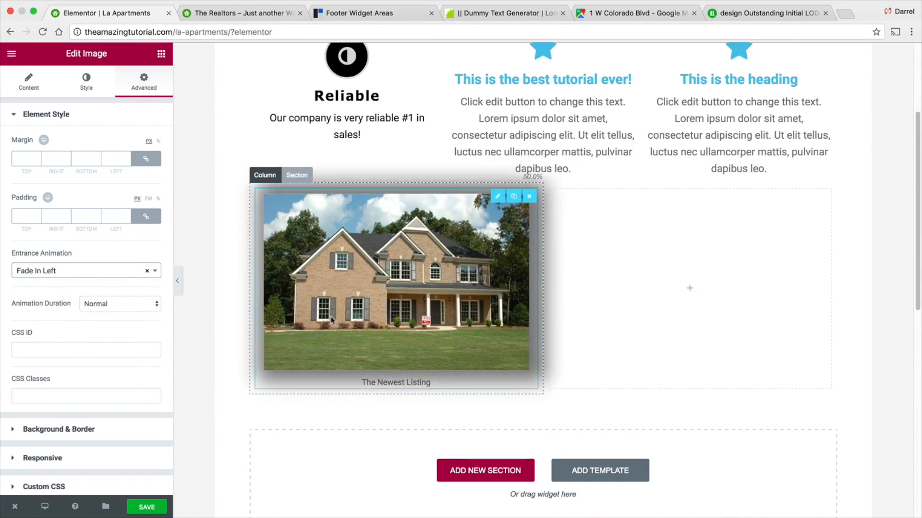
{"action": "left_click", "coordinate": [86, 271]}
{"action": "scroll", "coordinate": [98, 378], "scroll_direction": "down", "scroll_amount": 1}
{"action": "left_click", "coordinate": [98, 379]}
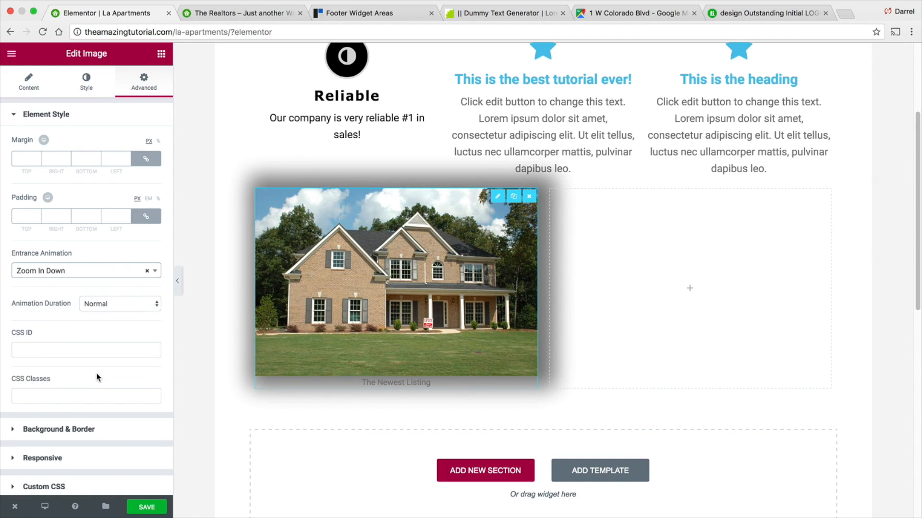
{"action": "left_click", "coordinate": [98, 271]}
{"action": "scroll", "coordinate": [95, 331], "scroll_direction": "down", "scroll_amount": 2}
{"action": "left_click", "coordinate": [95, 368]}
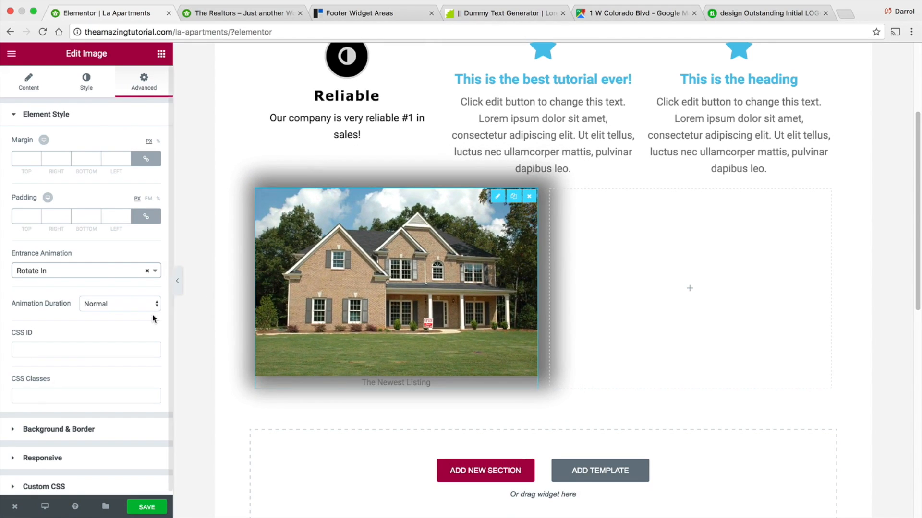
- Review the image's animation duration, Background & Border and Responsive settings
{"action": "left_click", "coordinate": [123, 304]}
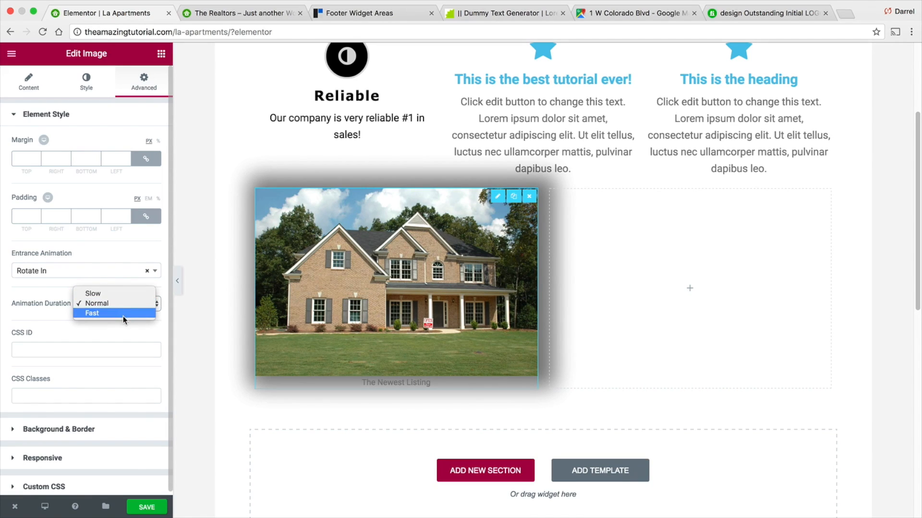
{"action": "left_click", "coordinate": [88, 435]}
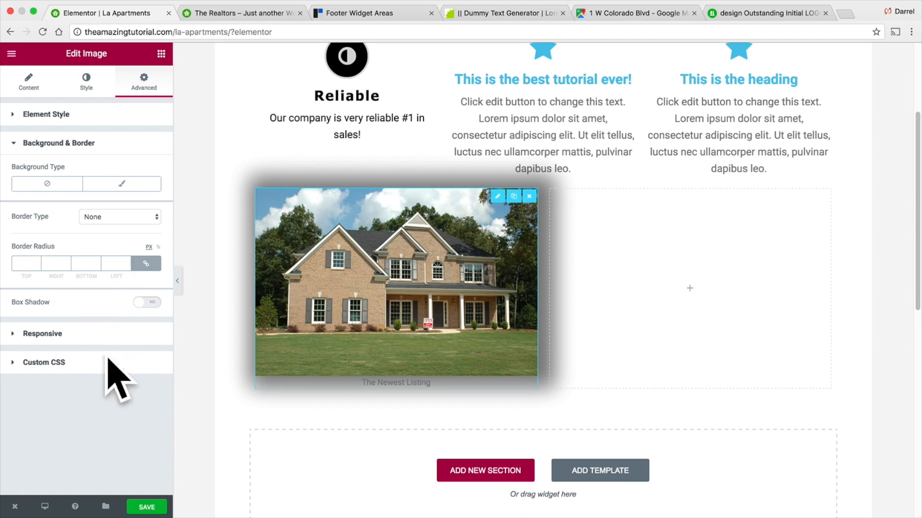
{"action": "left_click", "coordinate": [43, 335]}
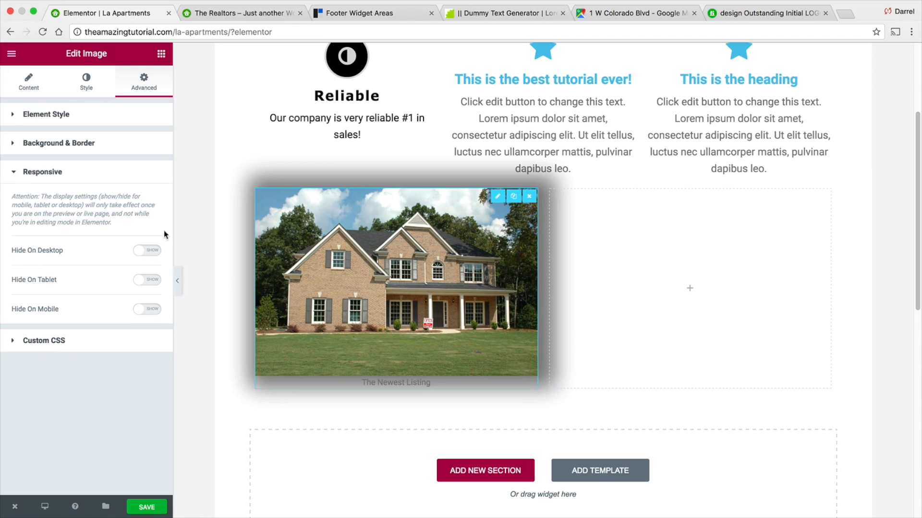
- Add a Heading widget to the empty column beside the listing image
{"action": "left_click", "coordinate": [689, 294]}
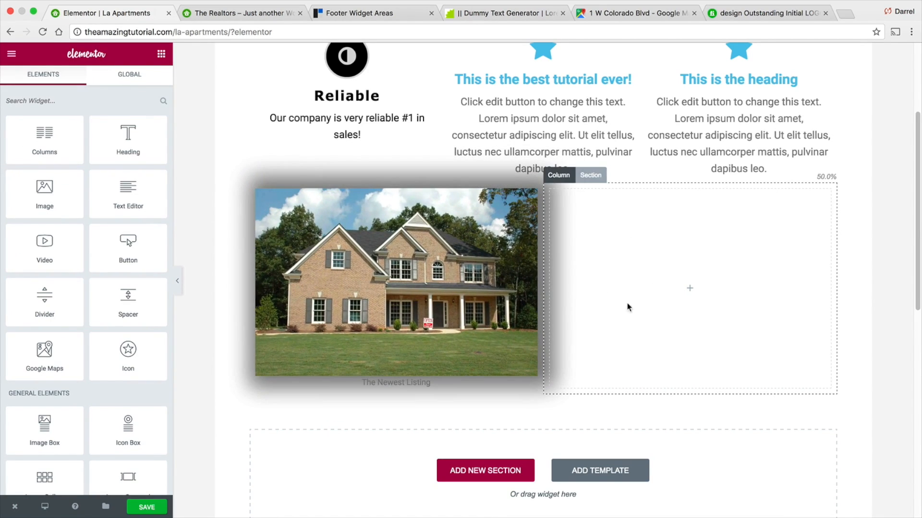
{"action": "scroll", "coordinate": [131, 315], "scroll_direction": "down", "scroll_amount": 5}
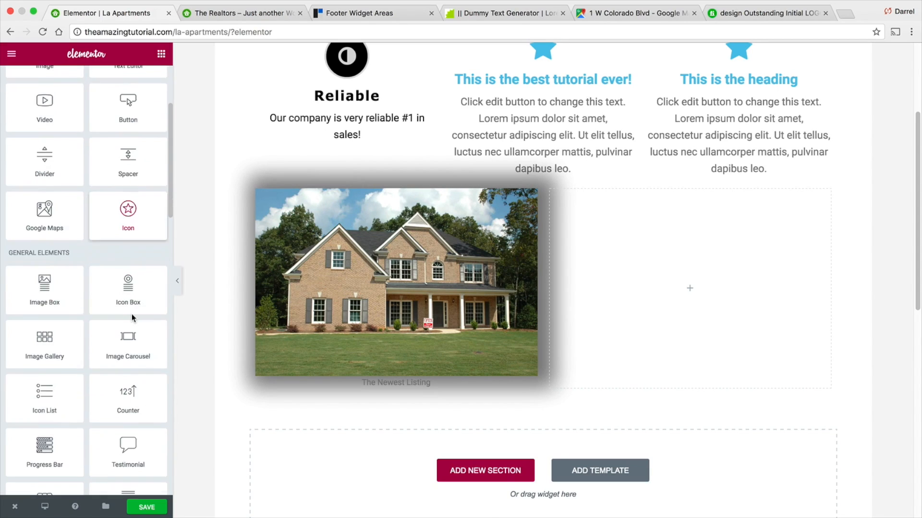
{"action": "scroll", "coordinate": [132, 314], "scroll_direction": "down", "scroll_amount": 5}
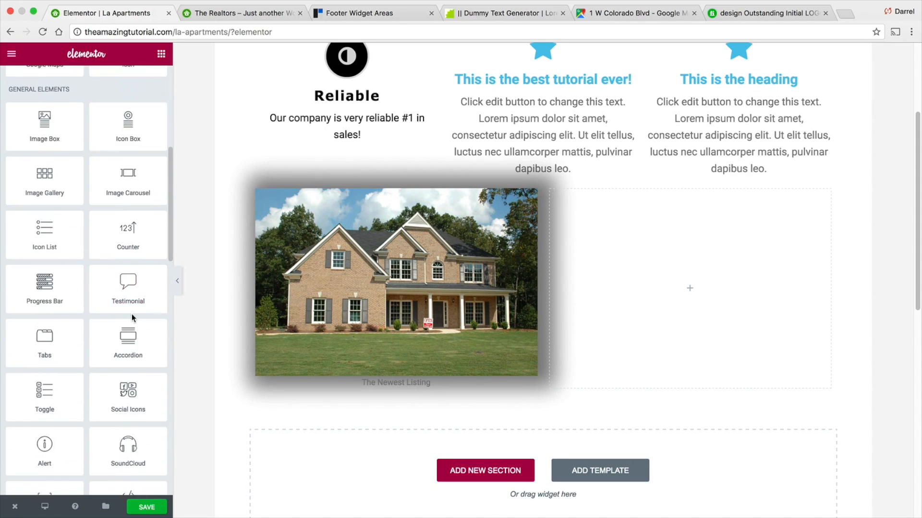
{"action": "scroll", "coordinate": [144, 336], "scroll_direction": "down", "scroll_amount": 7}
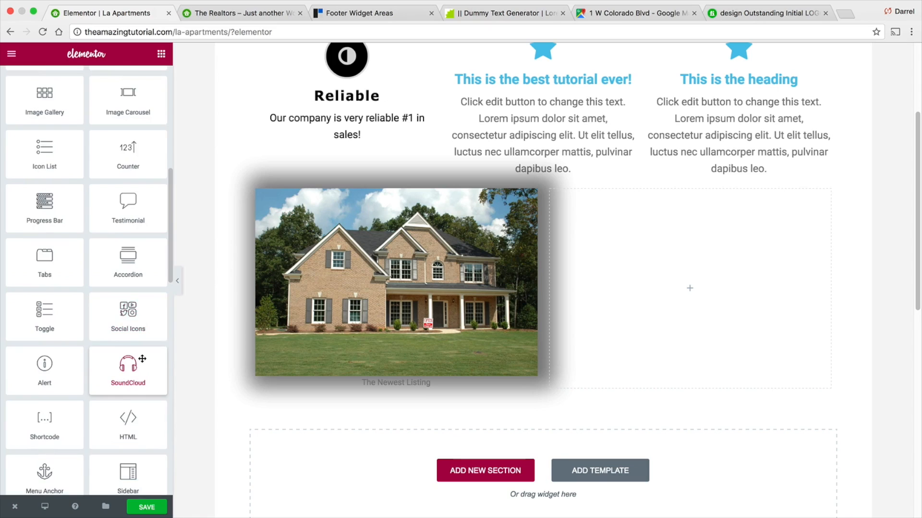
{"action": "scroll", "coordinate": [141, 357], "scroll_direction": "down", "scroll_amount": 3}
{"action": "scroll", "coordinate": [144, 356], "scroll_direction": "up", "scroll_amount": 20}
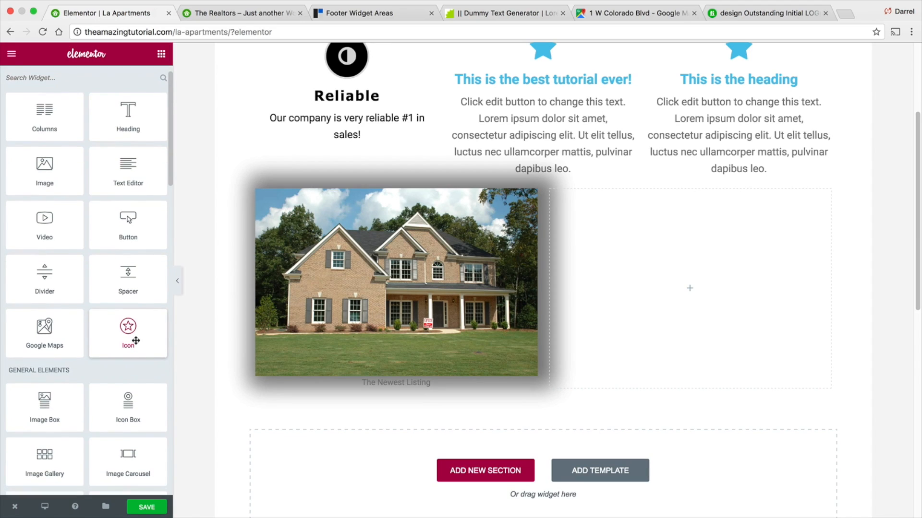
{"action": "left_click_drag", "start_coordinate": [129, 144], "coordinate": [684, 294]}
{"action": "left_click", "coordinate": [120, 157]}
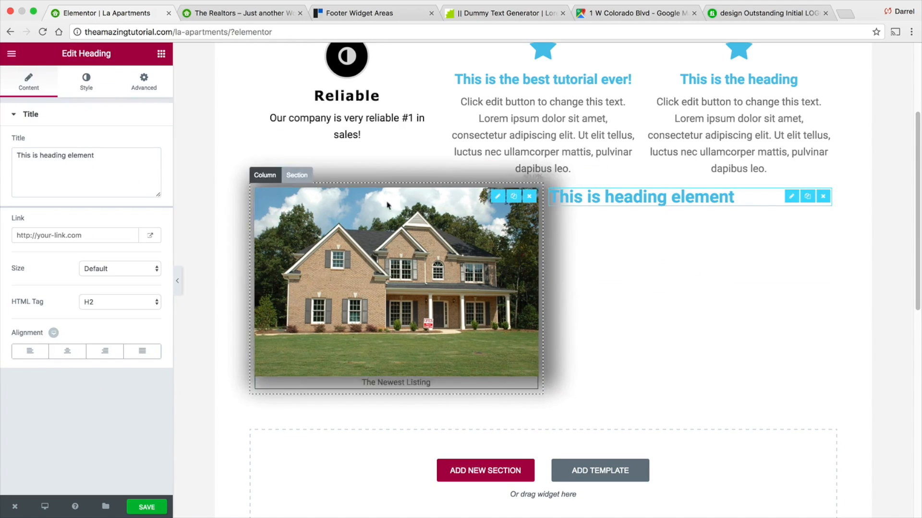
- Center-align the heading and set its title to "Our New Listing"
{"action": "key", "text": "ctrl+a"}
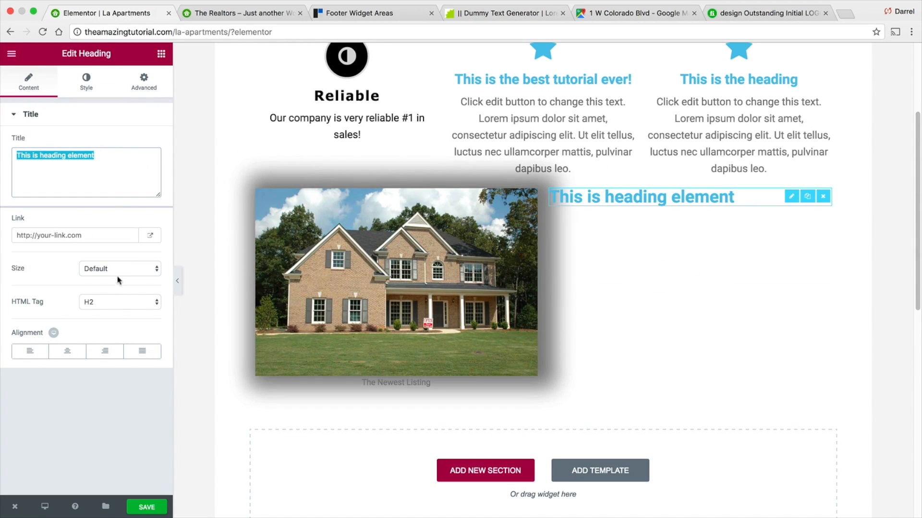
{"action": "left_click", "coordinate": [70, 352]}
{"action": "left_click", "coordinate": [106, 149]}
{"action": "triple_click", "coordinate": [106, 152]}
{"action": "key", "text": "BackSpace"}
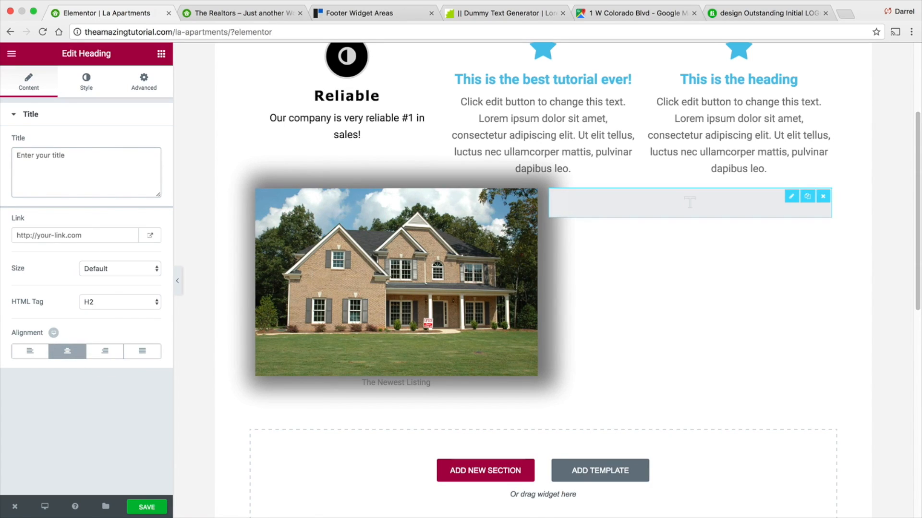
{"action": "type", "text": "Our New L"}
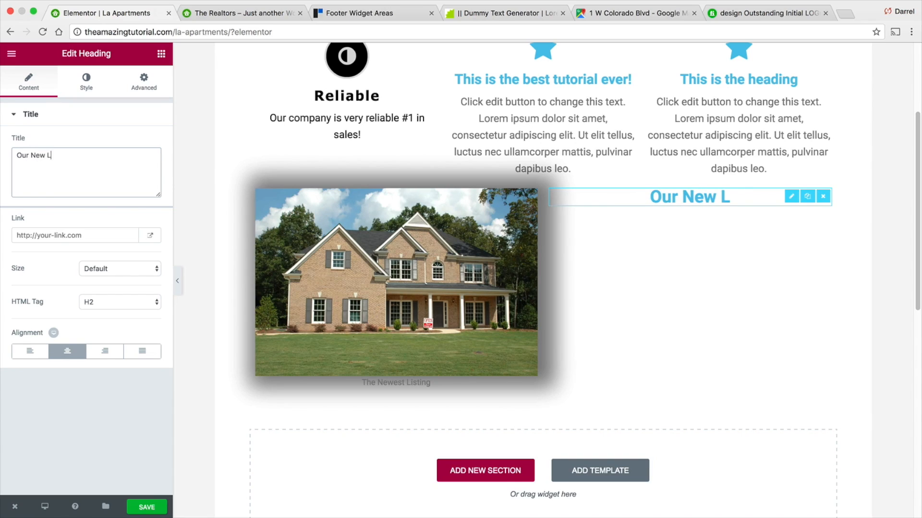
{"action": "type", "text": "isting"}
{"action": "key", "text": "Return"}
{"action": "type", "text": "Make"}
{"action": "key", "text": "BackSpace"}
{"action": "key", "text": "BackSpace"}
{"action": "key", "text": "BackSpace"}
{"action": "key", "text": "BackSpace"}
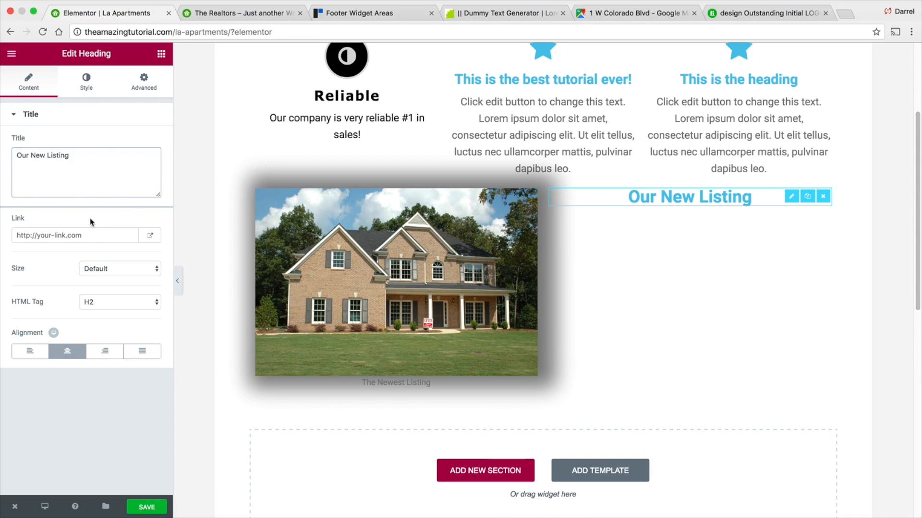
{"action": "left_click", "coordinate": [67, 352]}
{"action": "left_click", "coordinate": [89, 167]}
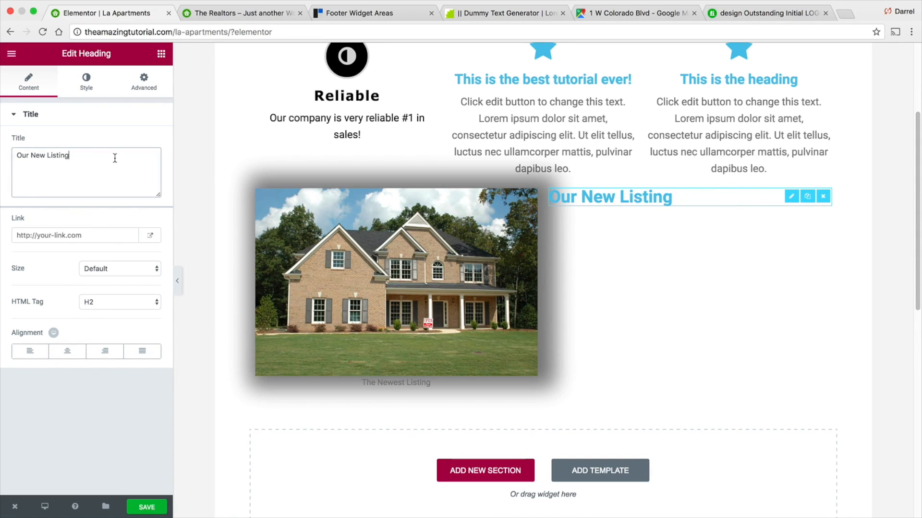
{"action": "left_click", "coordinate": [70, 352]}
{"action": "left_click", "coordinate": [95, 151]}
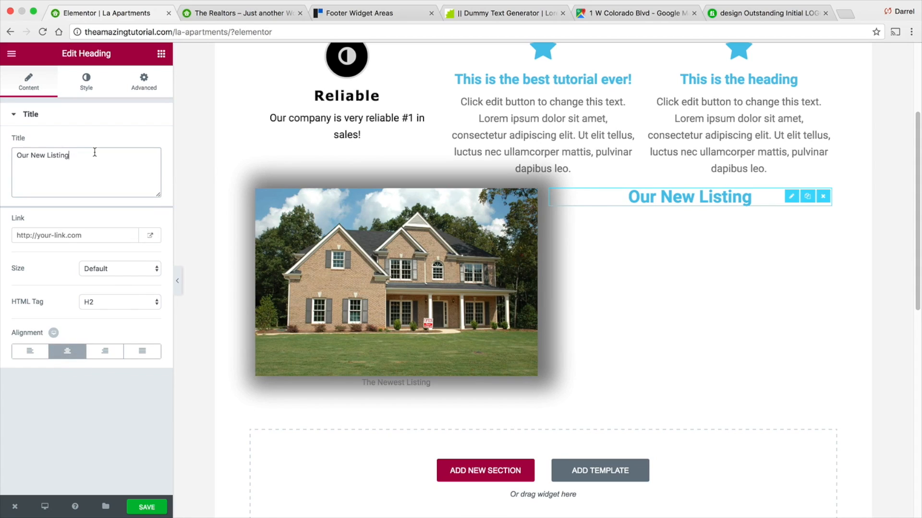
- Add a second title line reading "Make Sure To Contact Our office about this property!"
{"action": "type", "text": "Make "}
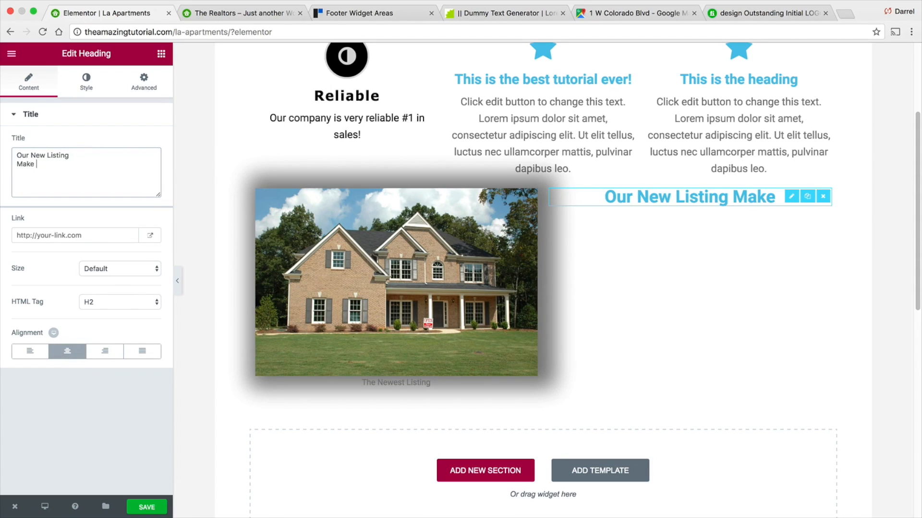
{"action": "type", "text": "Sure To Contacvt"}
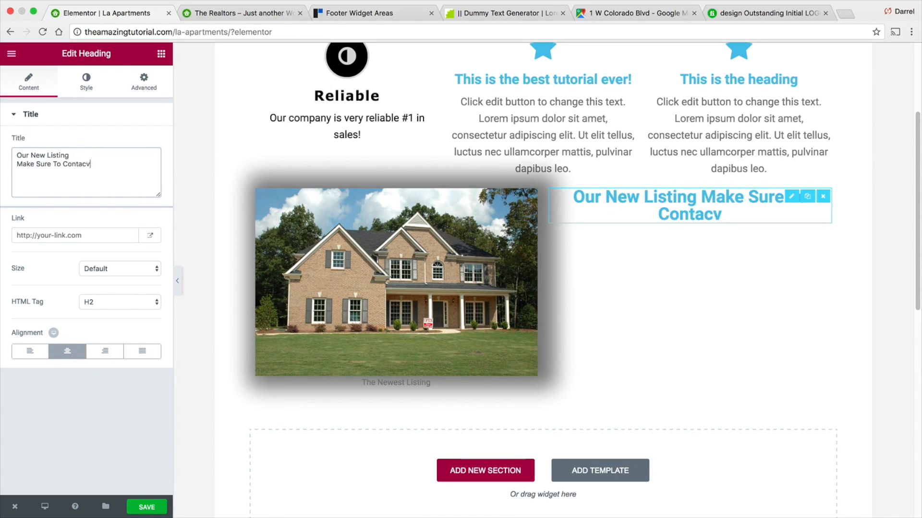
{"action": "key", "text": "BackSpace"}
{"action": "key", "text": "BackSpace"}
{"action": "type", "text": "t Ou"}
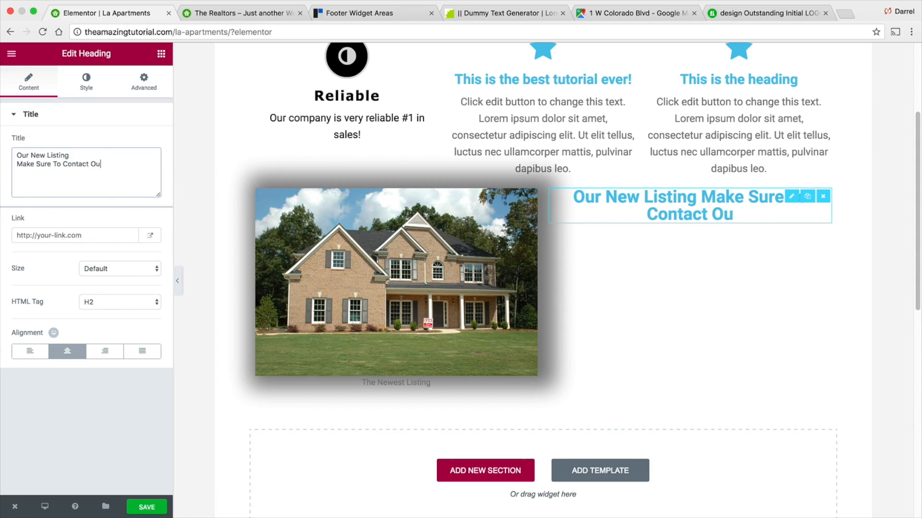
{"action": "type", "text": "r office about this property!"}
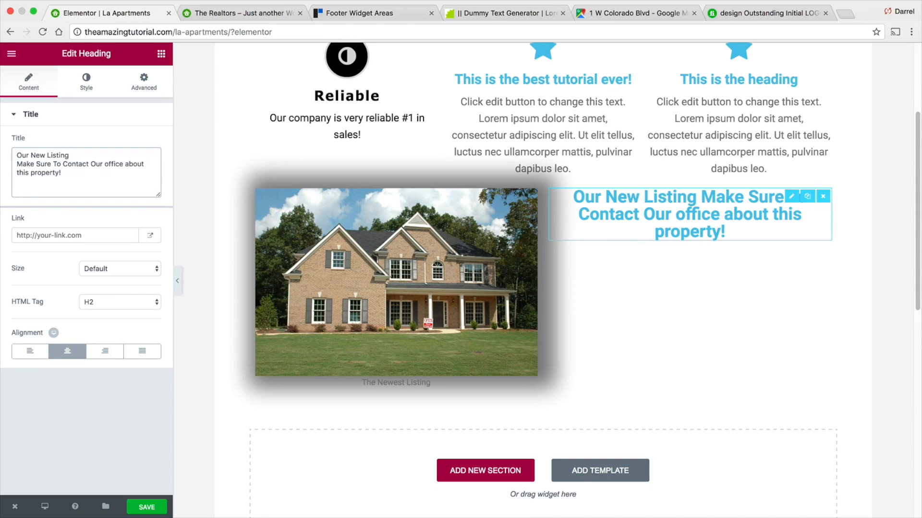
- Set the heading size to XL
{"action": "left_click", "coordinate": [120, 270]}
{"action": "left_click", "coordinate": [120, 295]}
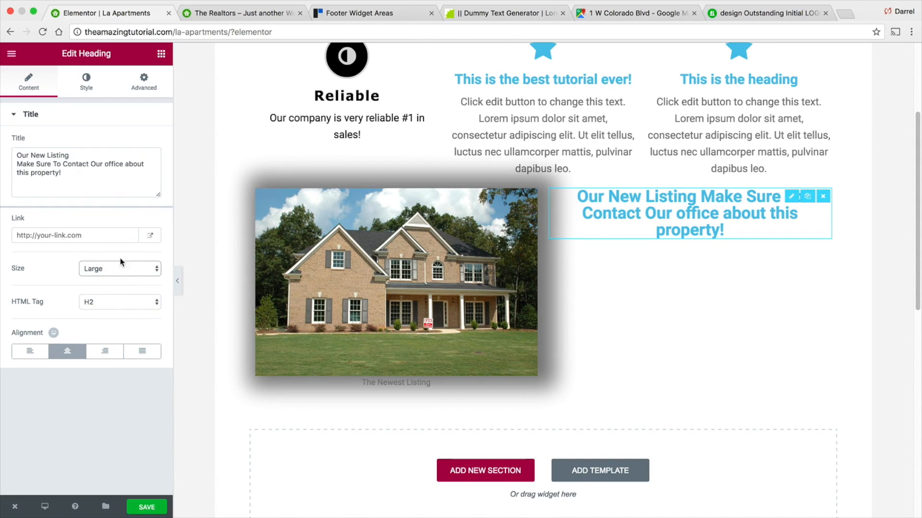
{"action": "left_click", "coordinate": [120, 269]}
{"action": "left_click", "coordinate": [123, 280]}
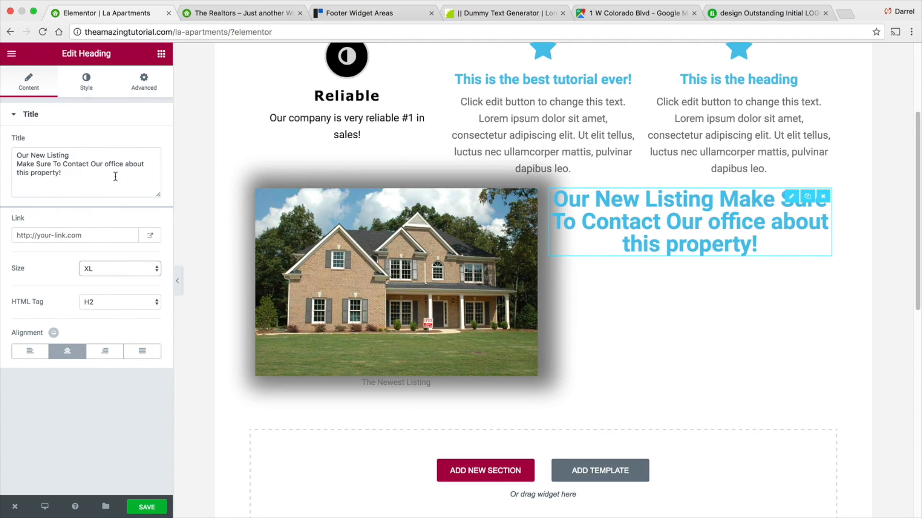
- Give the heading an unlinked top padding of 100 px, leaving margins at 0
{"action": "left_click", "coordinate": [144, 82]}
{"action": "left_click", "coordinate": [142, 163]}
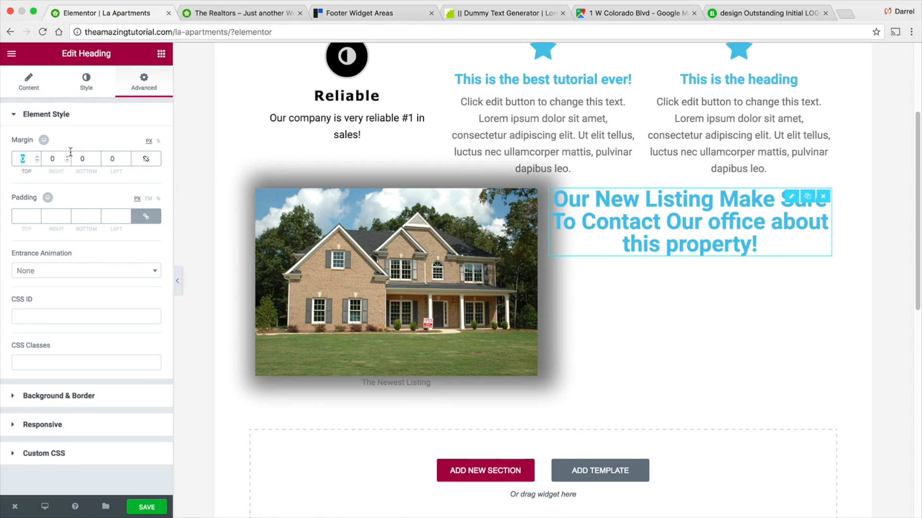
{"action": "type", "text": "30"}
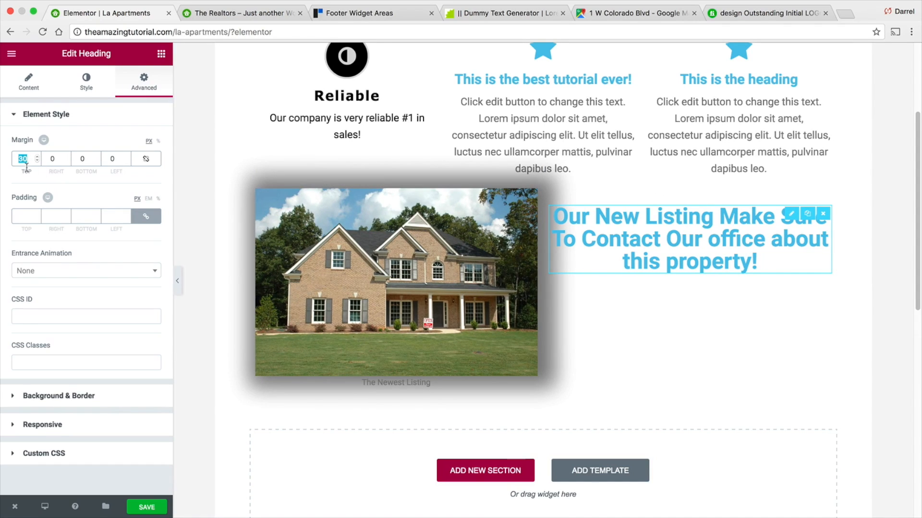
{"action": "type", "text": "0"}
{"action": "left_click", "coordinate": [28, 211]}
{"action": "type", "text": "50"}
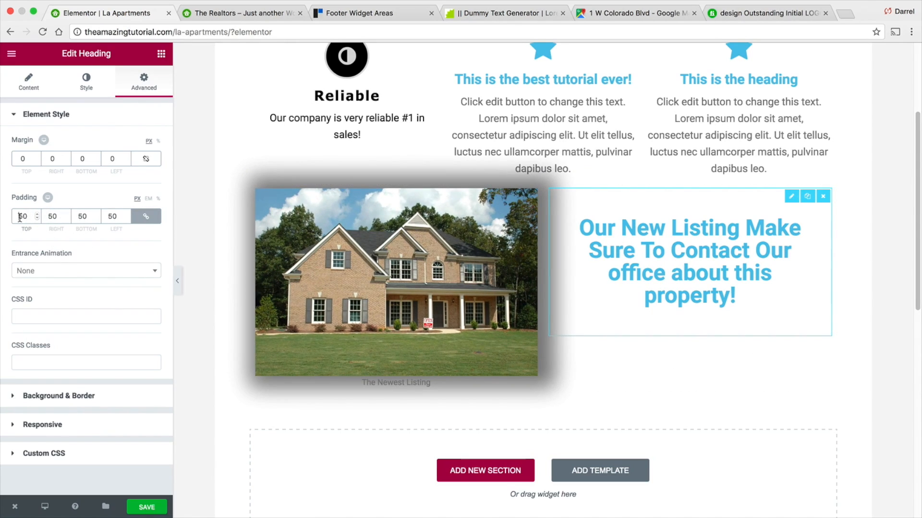
{"action": "type", "text": "0"}
{"action": "left_click", "coordinate": [146, 216]}
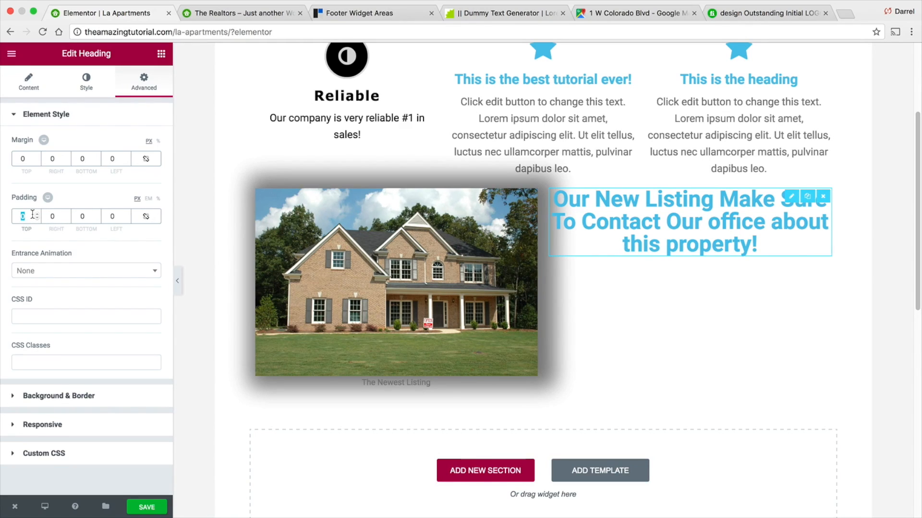
{"action": "type", "text": "50"}
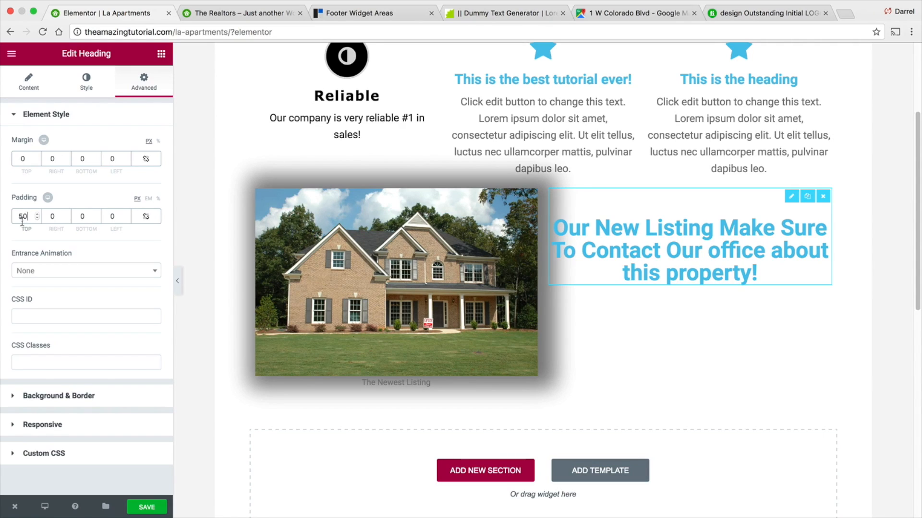
{"action": "type", "text": "100"}
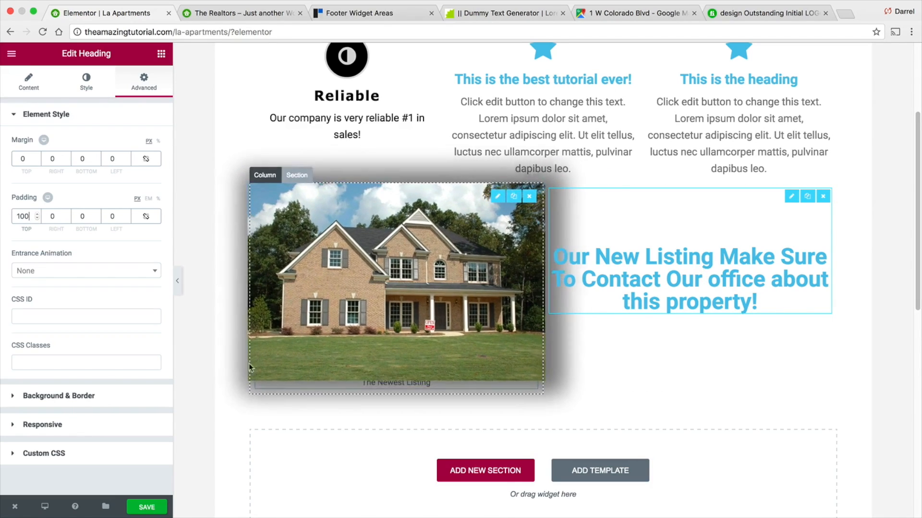
- Set the heading's text color to the gray #7a7a7a
{"action": "left_click", "coordinate": [117, 394]}
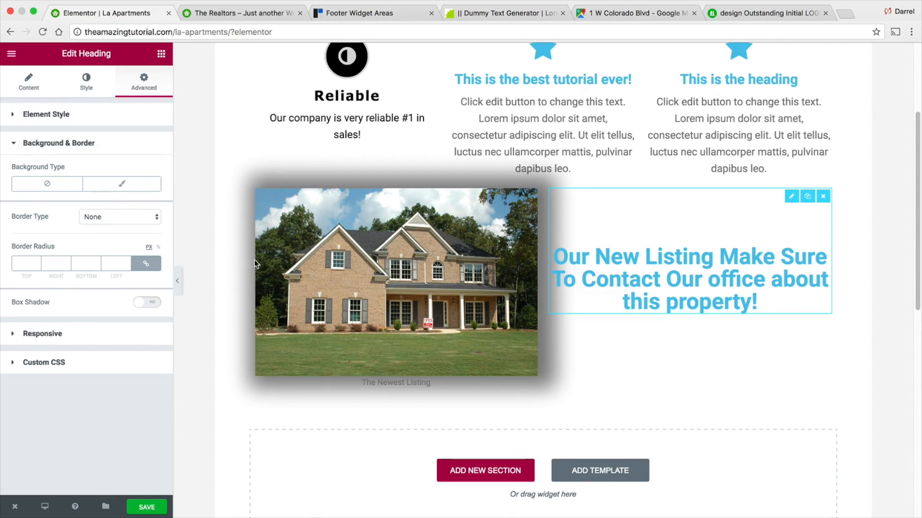
{"action": "mouse_move", "coordinate": [297, 169]}
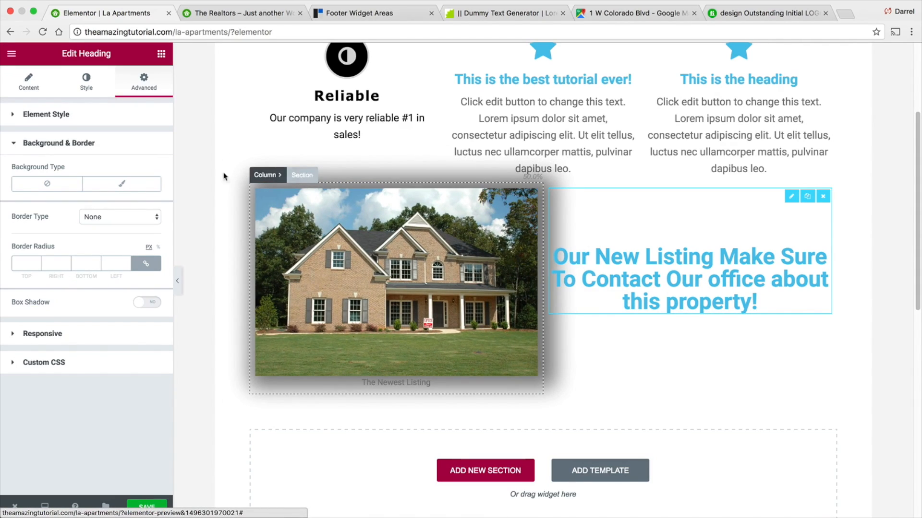
{"action": "left_click", "coordinate": [28, 82]}
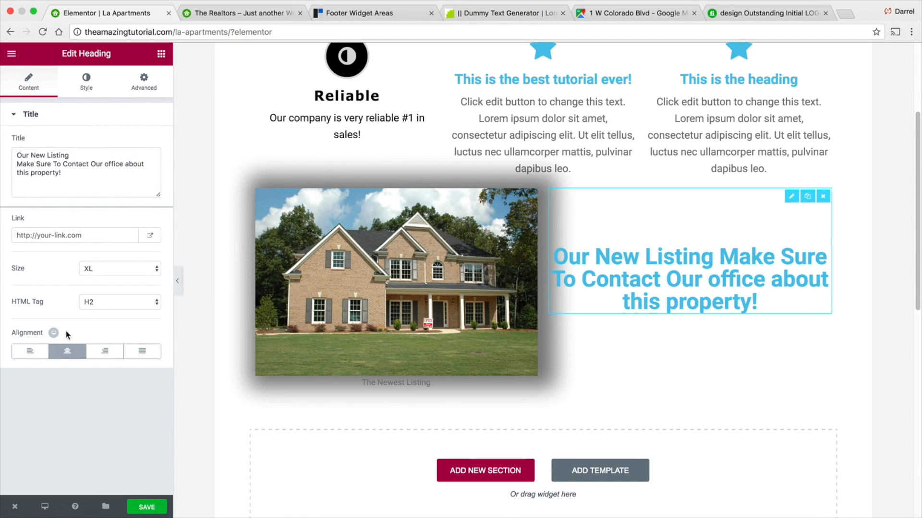
{"action": "left_click", "coordinate": [66, 83]}
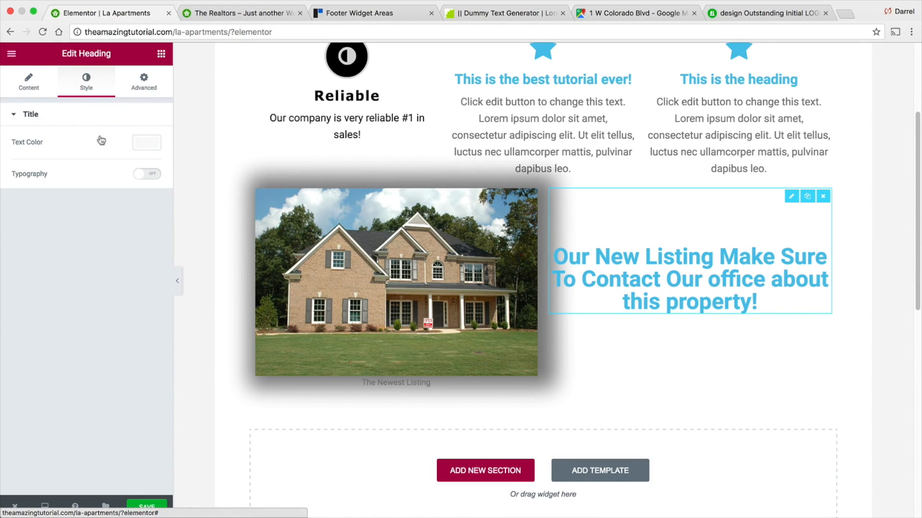
{"action": "left_click", "coordinate": [146, 142]}
{"action": "left_click_drag", "start_coordinate": [93, 235], "coordinate": [98, 259]}
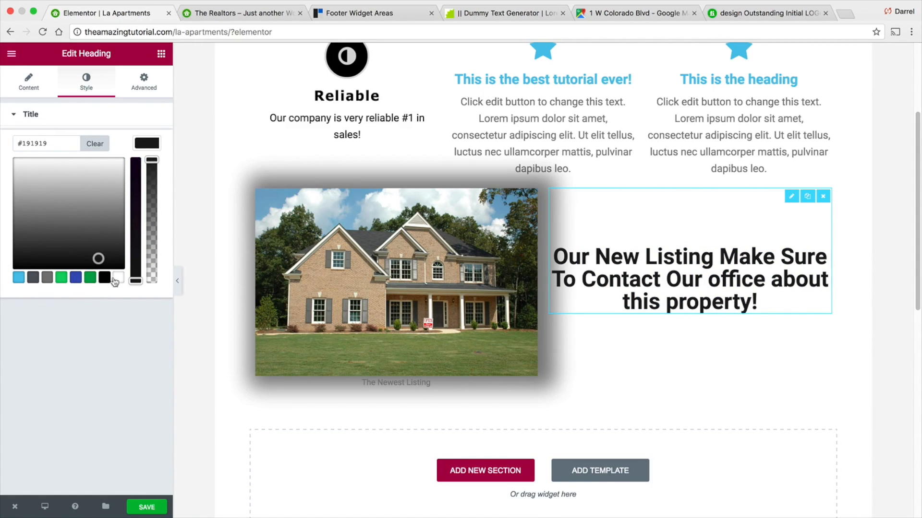
{"action": "left_click", "coordinate": [46, 279]}
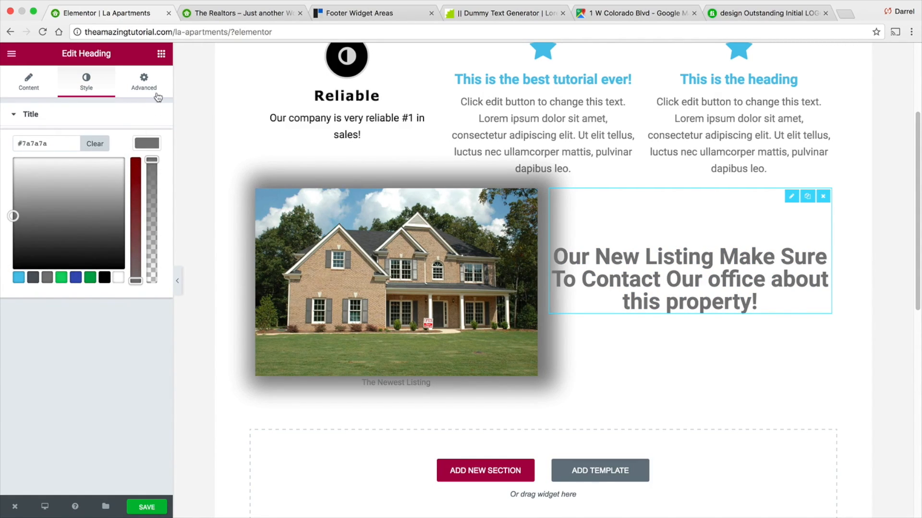
- Open the settings of the section holding the image and heading
{"action": "left_click", "coordinate": [29, 81]}
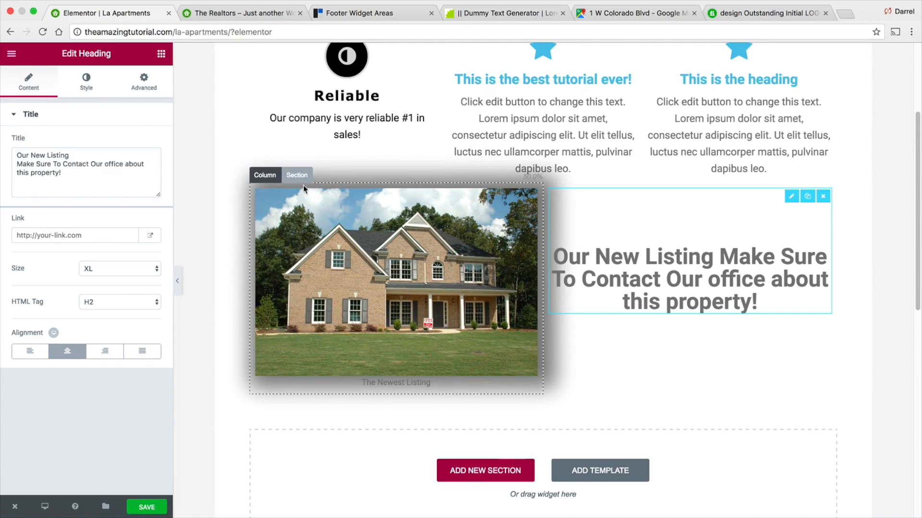
{"action": "left_click", "coordinate": [302, 176]}
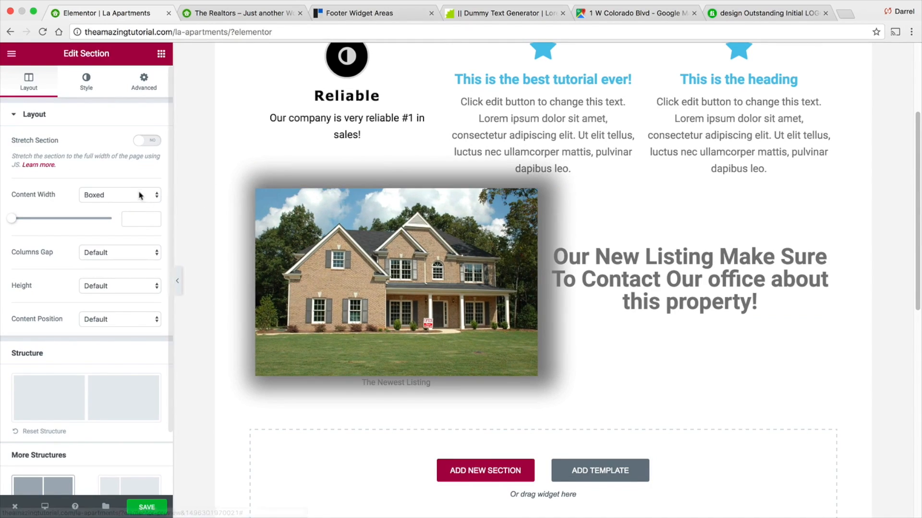
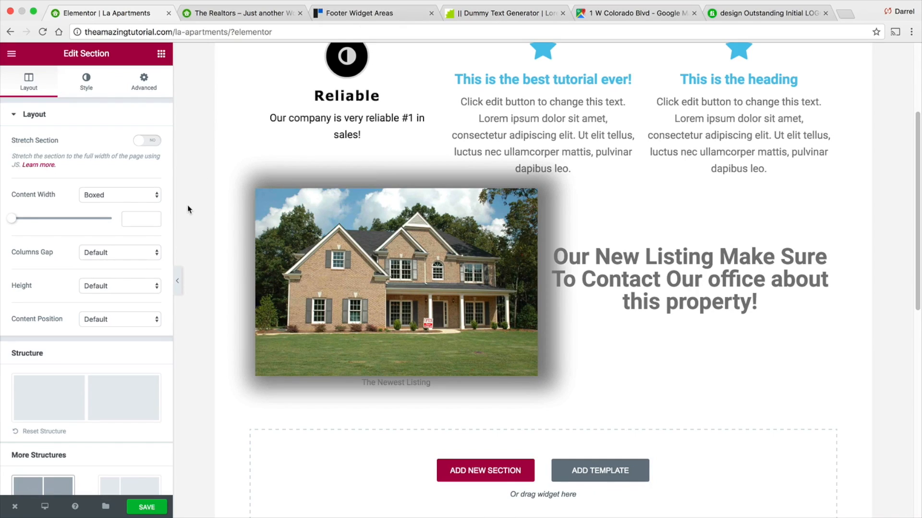
{"action": "left_click", "coordinate": [133, 196]}
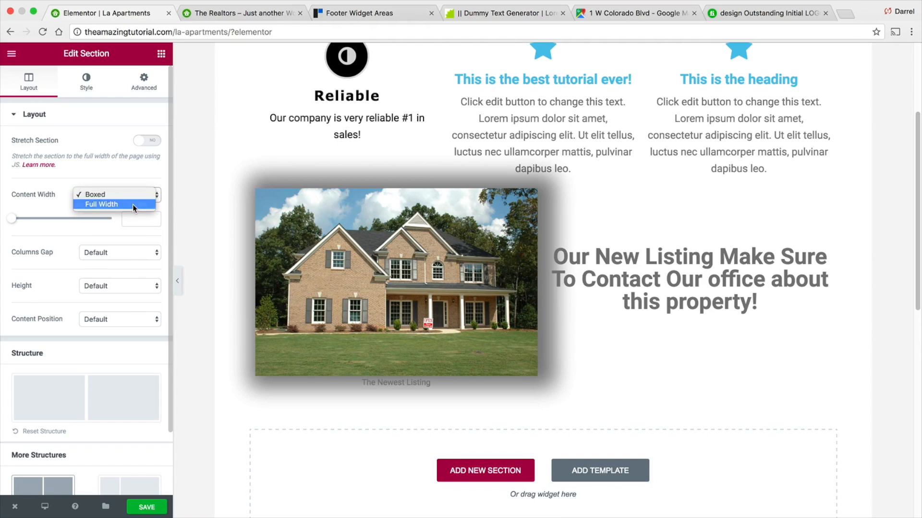
{"action": "left_click", "coordinate": [132, 204]}
{"action": "left_click", "coordinate": [133, 197]}
{"action": "left_click", "coordinate": [133, 182]}
{"action": "scroll", "coordinate": [826, 292], "scroll_direction": "up", "scroll_amount": 3}
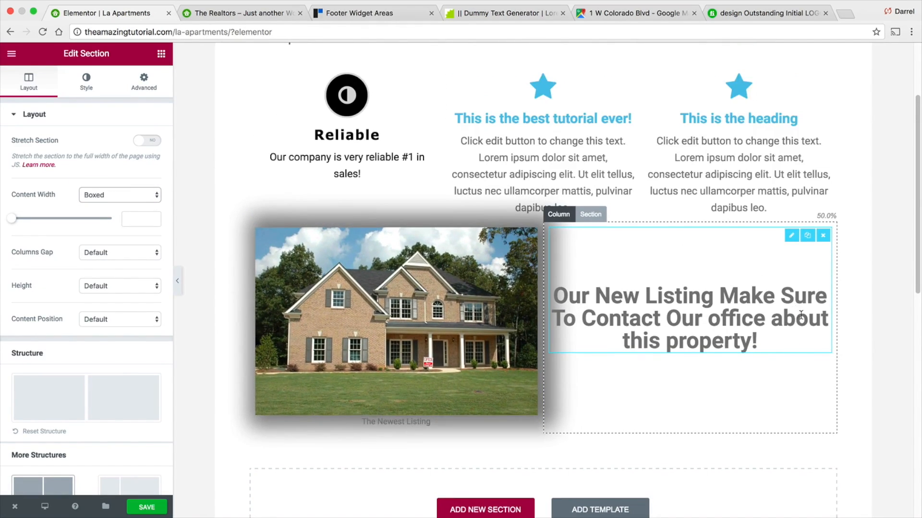
{"action": "scroll", "coordinate": [825, 293], "scroll_direction": "down", "scroll_amount": 4}
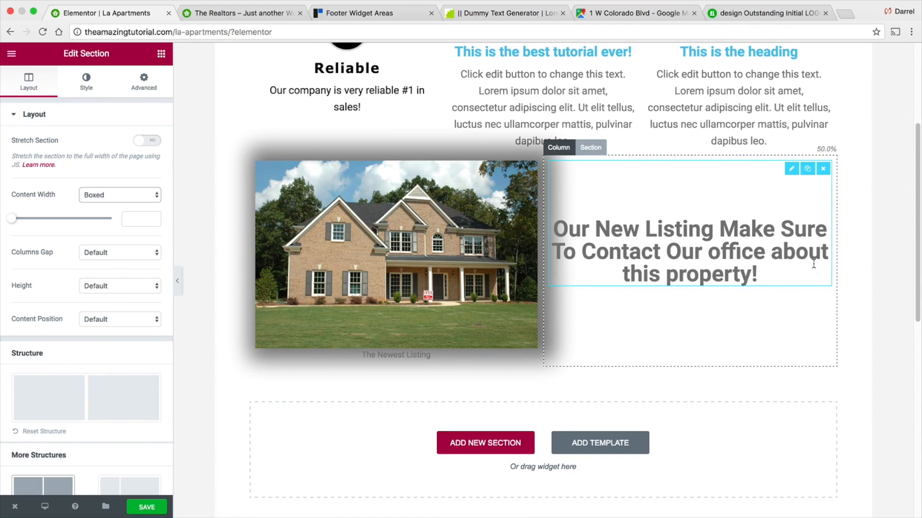
- Stretch the image-and-heading section to the full width of the page
{"action": "left_click", "coordinate": [148, 141]}
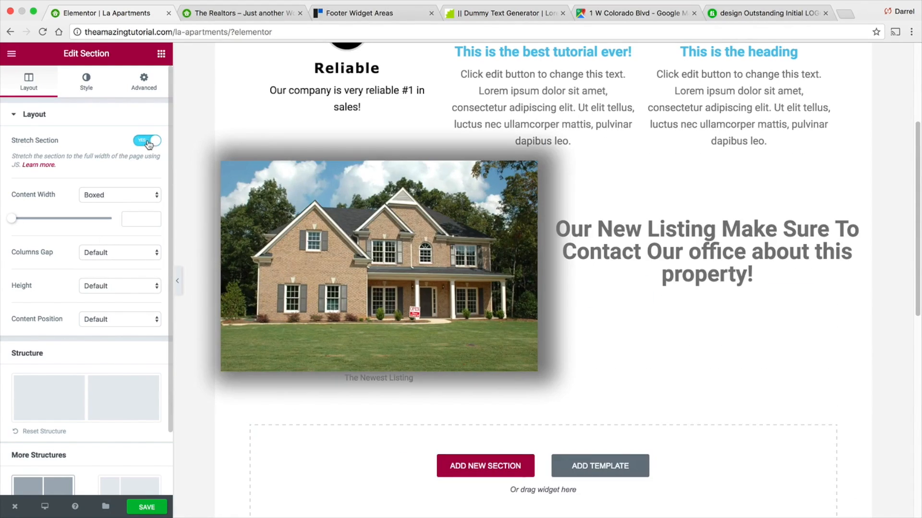
{"action": "scroll", "coordinate": [255, 239], "scroll_direction": "up", "scroll_amount": 1}
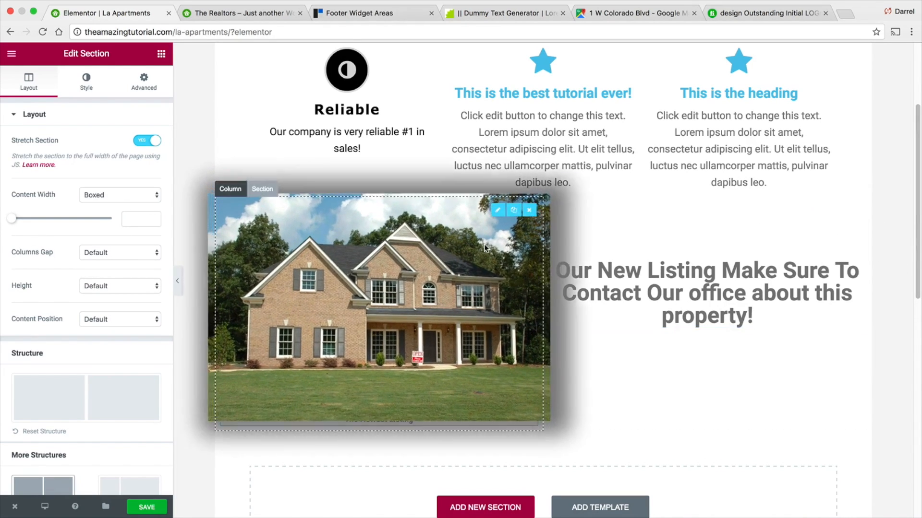
{"action": "left_click", "coordinate": [152, 141]}
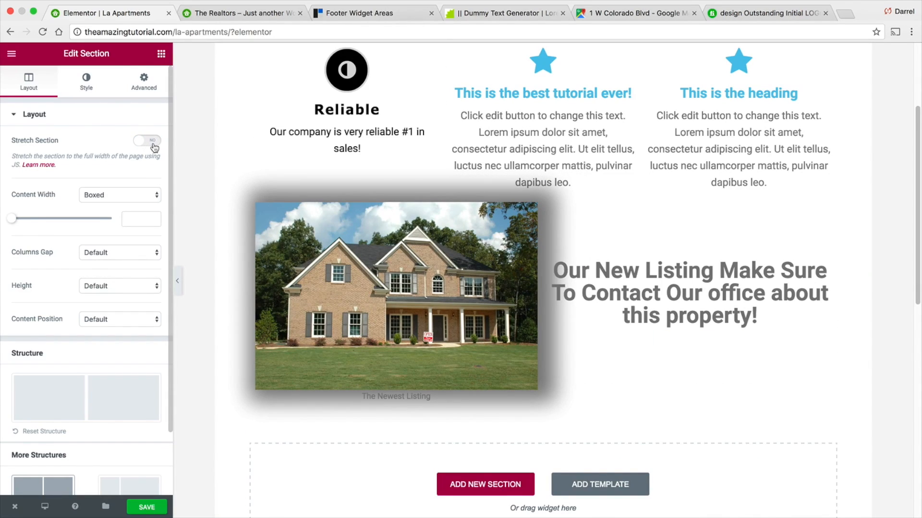
{"action": "left_click", "coordinate": [152, 141]}
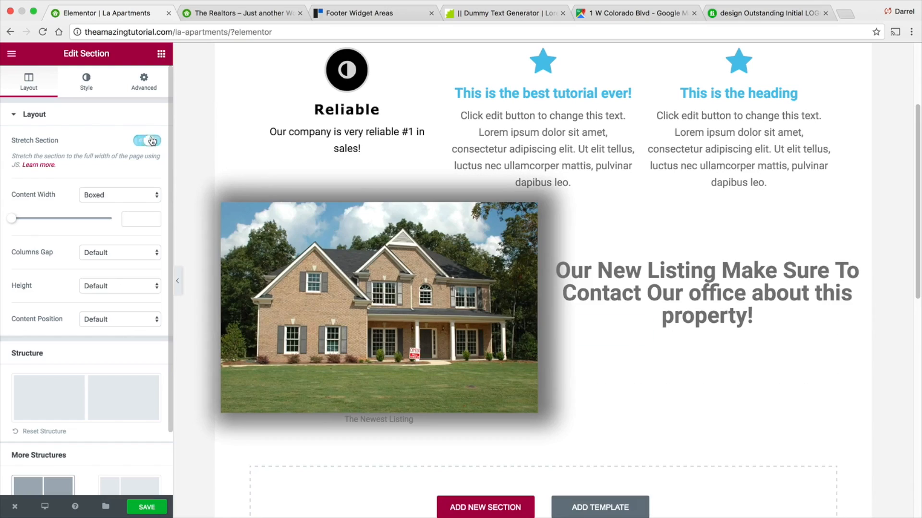
{"action": "scroll", "coordinate": [134, 274], "scroll_direction": "down", "scroll_amount": 3}
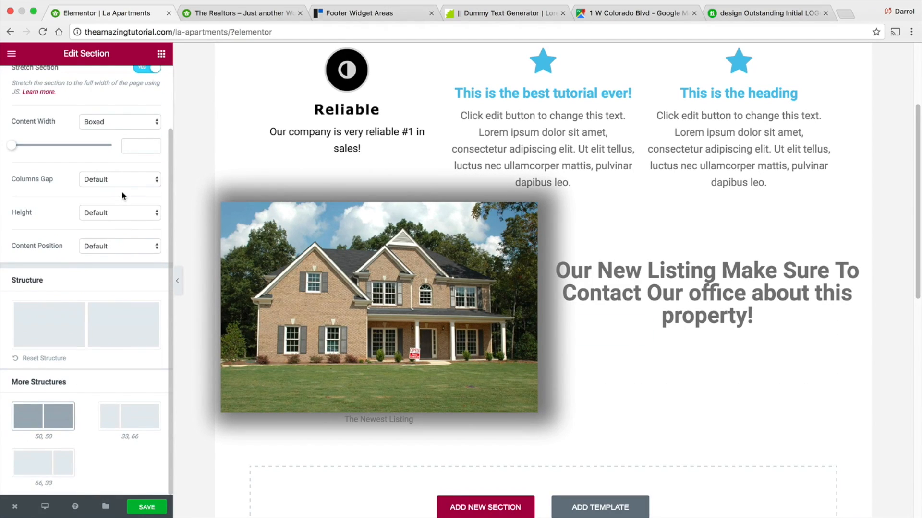
{"action": "scroll", "coordinate": [124, 195], "scroll_direction": "up", "scroll_amount": 3}
{"action": "scroll", "coordinate": [117, 212], "scroll_direction": "down", "scroll_amount": 1}
{"action": "scroll", "coordinate": [128, 254], "scroll_direction": "down", "scroll_amount": 3}
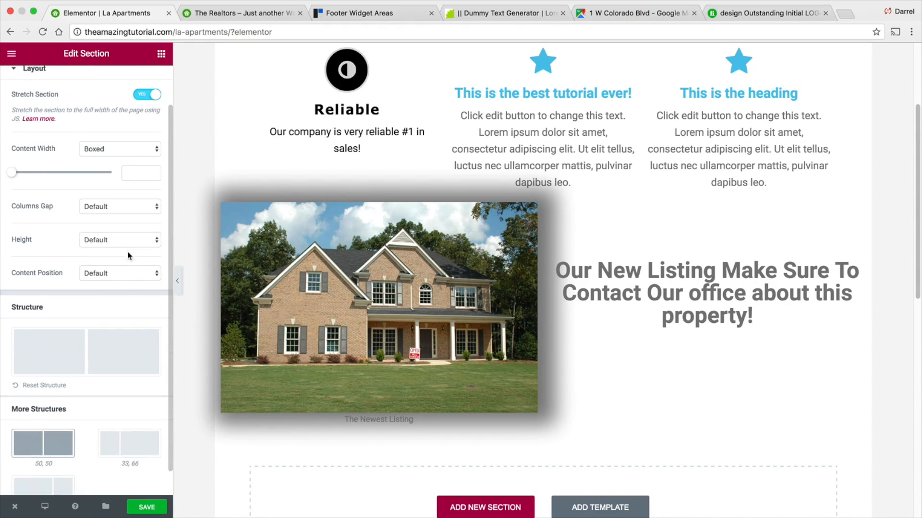
{"action": "left_click", "coordinate": [123, 250]}
{"action": "left_click", "coordinate": [123, 252]}
{"action": "left_click", "coordinate": [122, 214]}
{"action": "left_click", "coordinate": [122, 214]}
{"action": "left_click", "coordinate": [124, 187]}
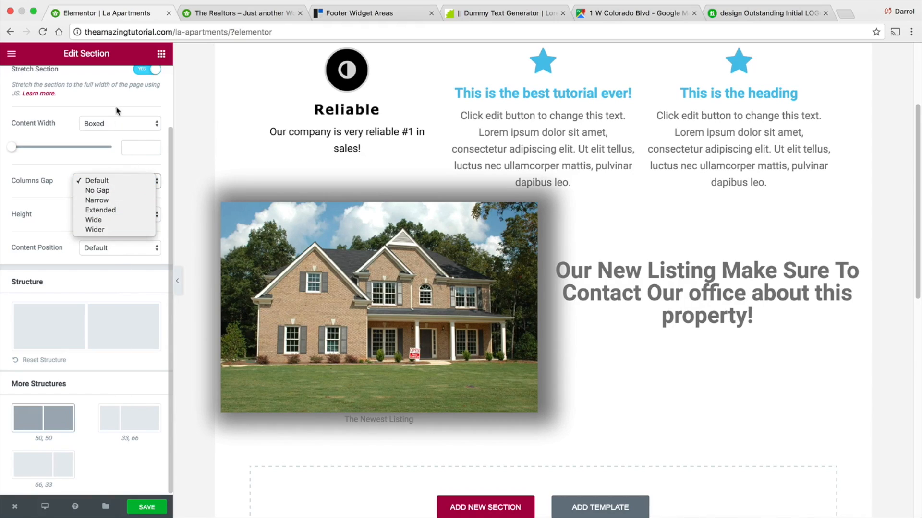
- Add a top Mountains shape divider to the section and color it gray #a5a5a5
{"action": "scroll", "coordinate": [116, 118], "scroll_direction": "up", "scroll_amount": 3}
{"action": "left_click", "coordinate": [87, 83]}
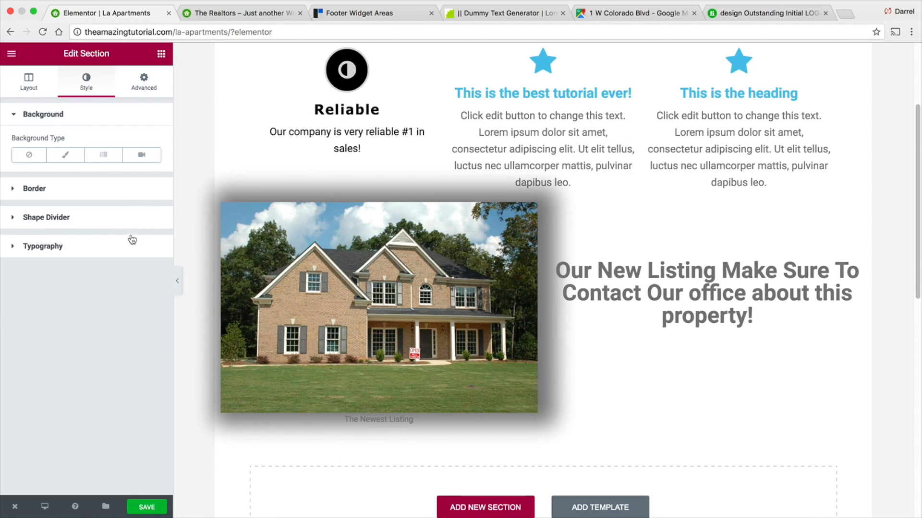
{"action": "left_click", "coordinate": [110, 222]}
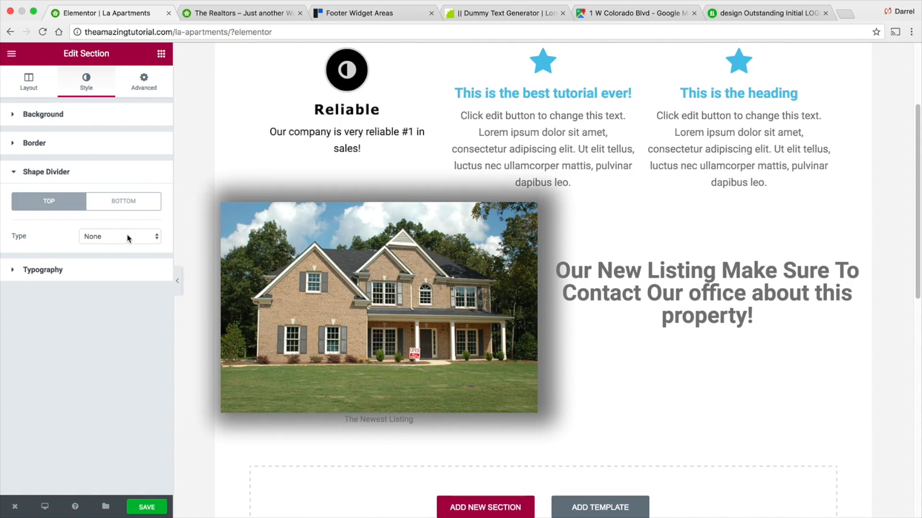
{"action": "left_click", "coordinate": [126, 235]}
{"action": "left_click", "coordinate": [127, 248]}
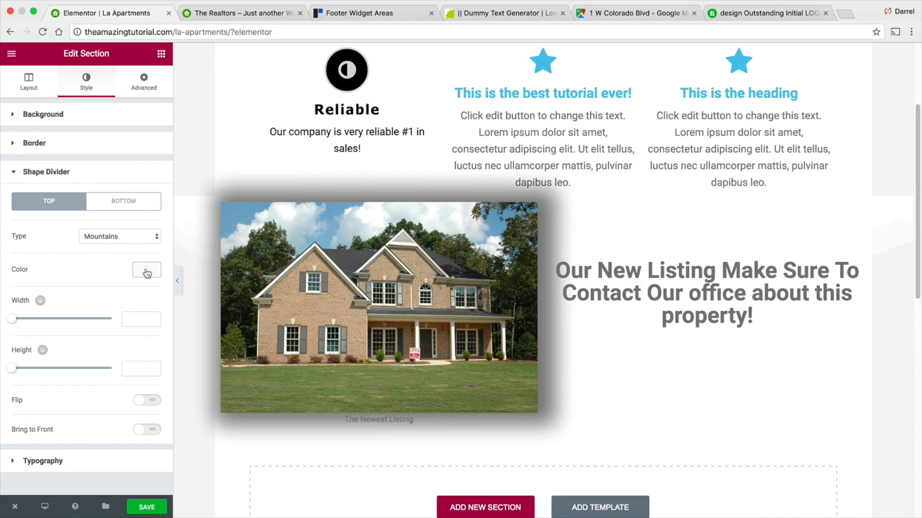
{"action": "left_click", "coordinate": [147, 270]}
{"action": "left_click", "coordinate": [103, 342]}
{"action": "left_click_drag", "start_coordinate": [103, 342], "coordinate": [104, 325]}
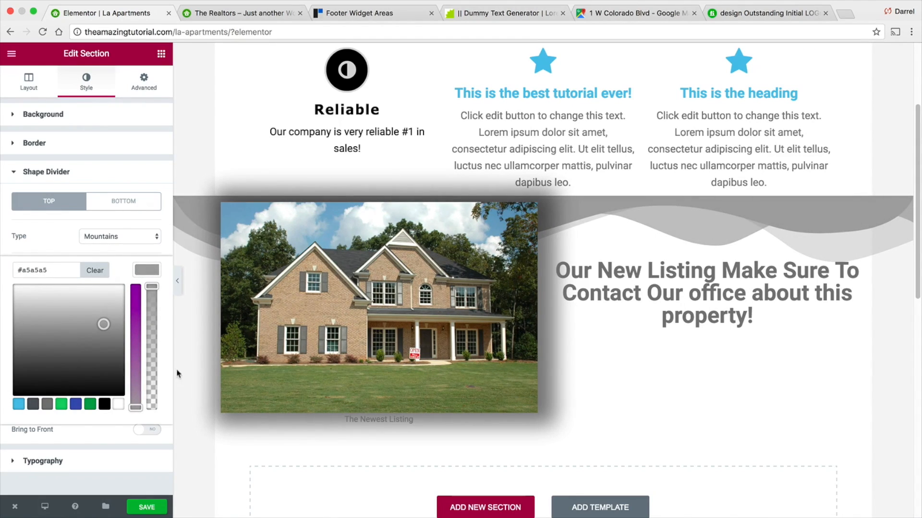
- Add a bottom shape divider and set its color to black
{"action": "left_click", "coordinate": [130, 204]}
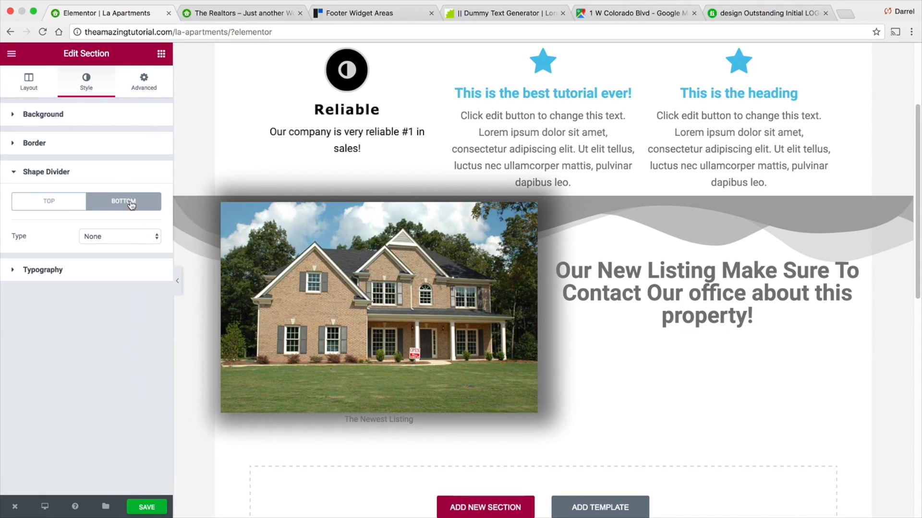
{"action": "left_click", "coordinate": [133, 237]}
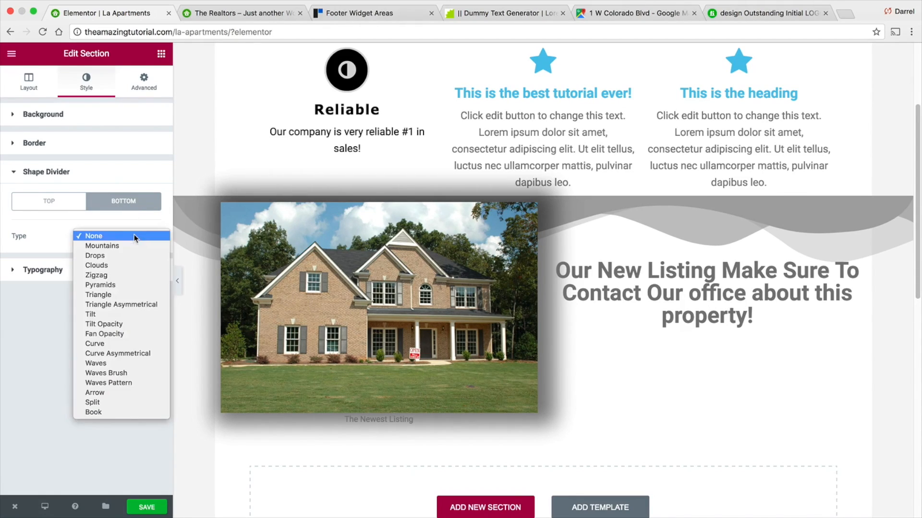
{"action": "left_click", "coordinate": [134, 273]}
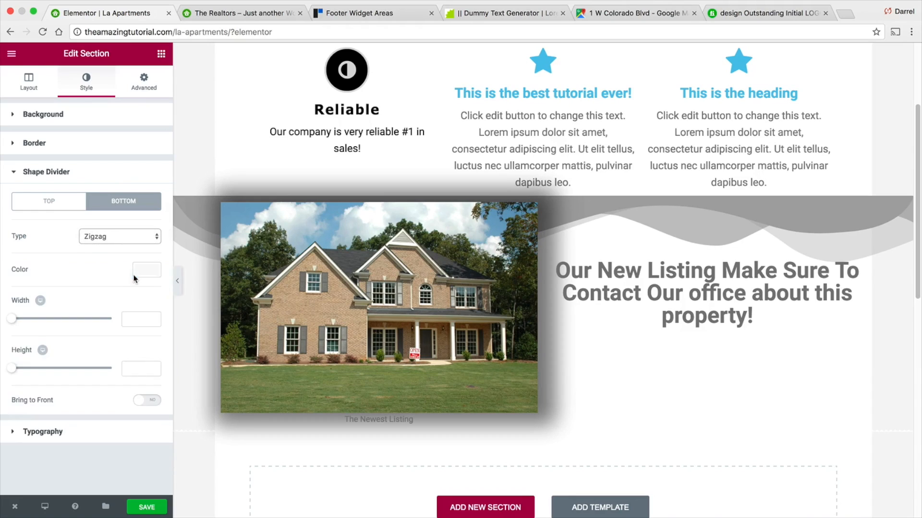
{"action": "left_click", "coordinate": [143, 272]}
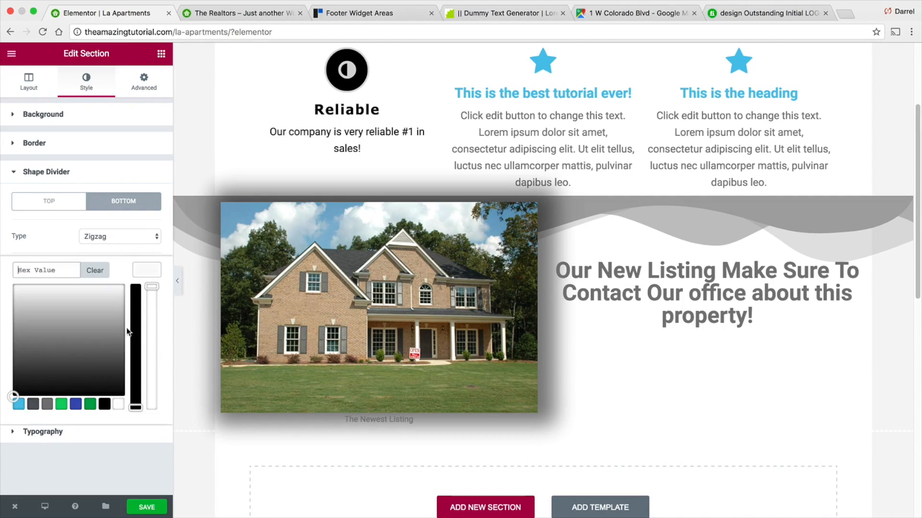
{"action": "left_click", "coordinate": [104, 404]}
- Try several bottom shape divider types, settling on Clouds
{"action": "left_click", "coordinate": [126, 232]}
{"action": "left_click", "coordinate": [125, 286]}
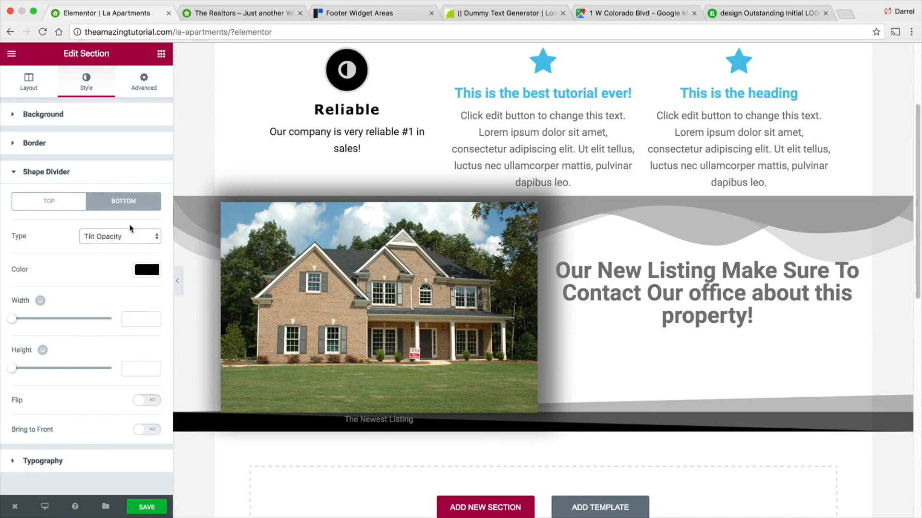
{"action": "left_click", "coordinate": [128, 236]}
{"action": "left_click", "coordinate": [130, 307]}
{"action": "left_click", "coordinate": [130, 237]}
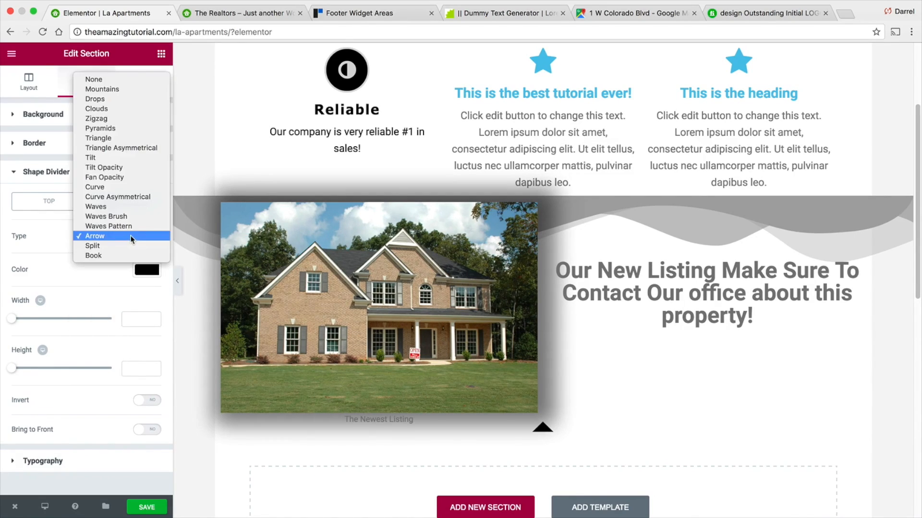
{"action": "left_click", "coordinate": [131, 217]}
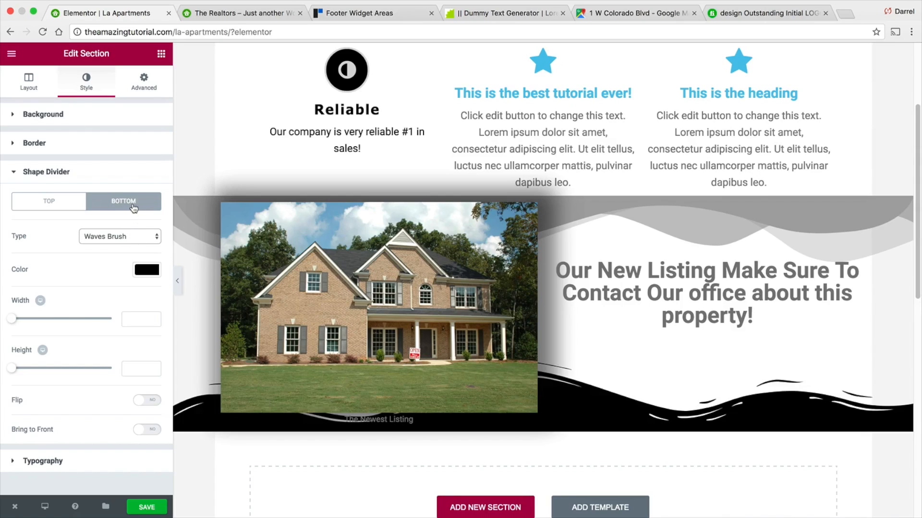
{"action": "left_click", "coordinate": [133, 235]}
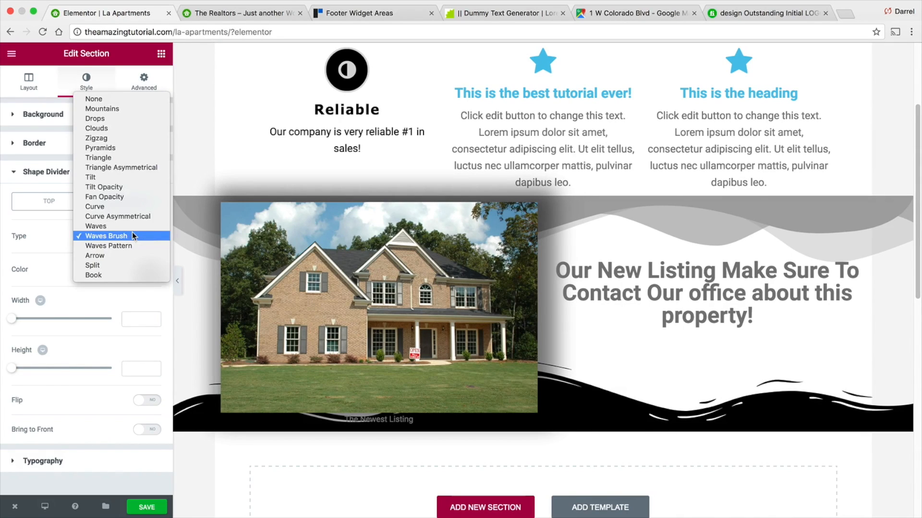
{"action": "left_click", "coordinate": [132, 127]}
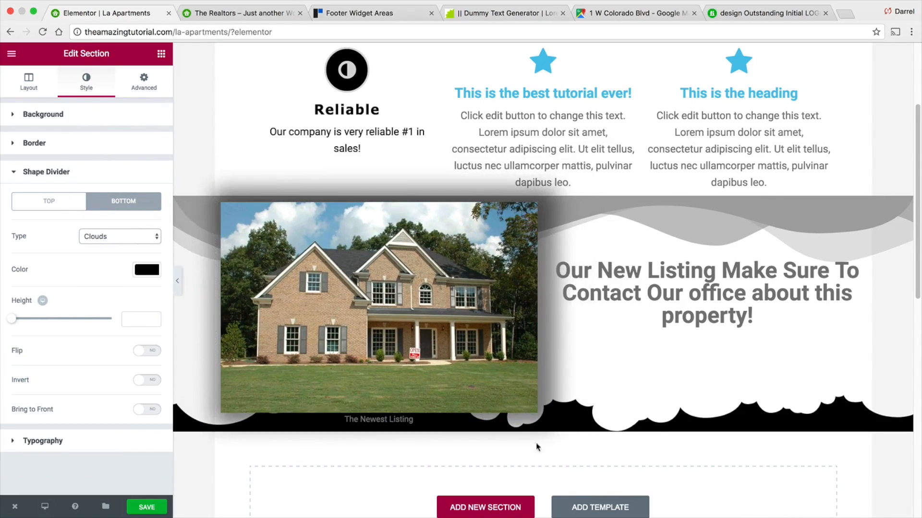
- Turn on Flip and Invert for the bottom Clouds divider and set its height to about 132
{"action": "scroll", "coordinate": [681, 416], "scroll_direction": "down", "scroll_amount": 1}
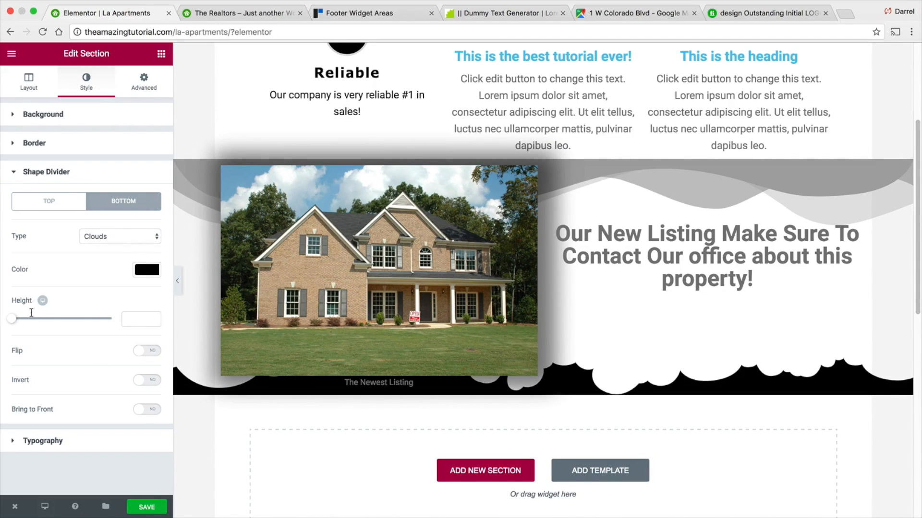
{"action": "left_click_drag", "start_coordinate": [15, 322], "coordinate": [57, 314]}
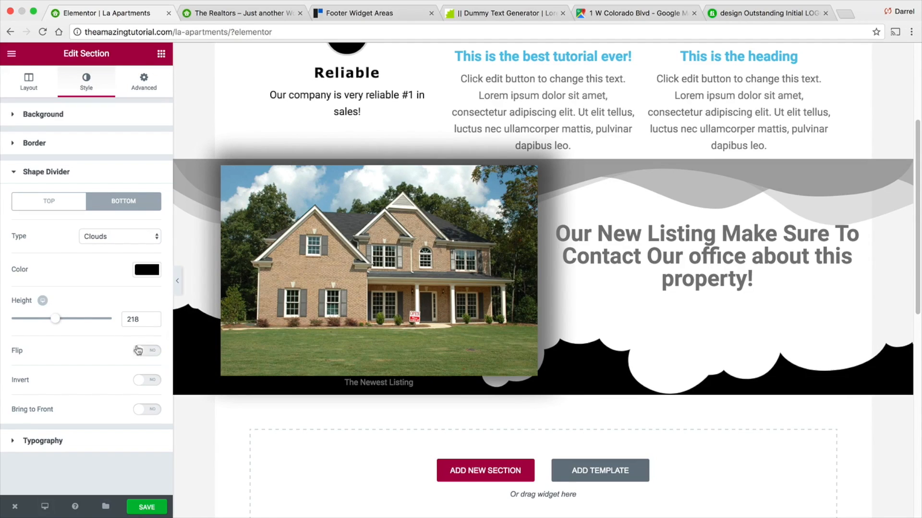
{"action": "left_click", "coordinate": [146, 352]}
{"action": "left_click", "coordinate": [148, 380]}
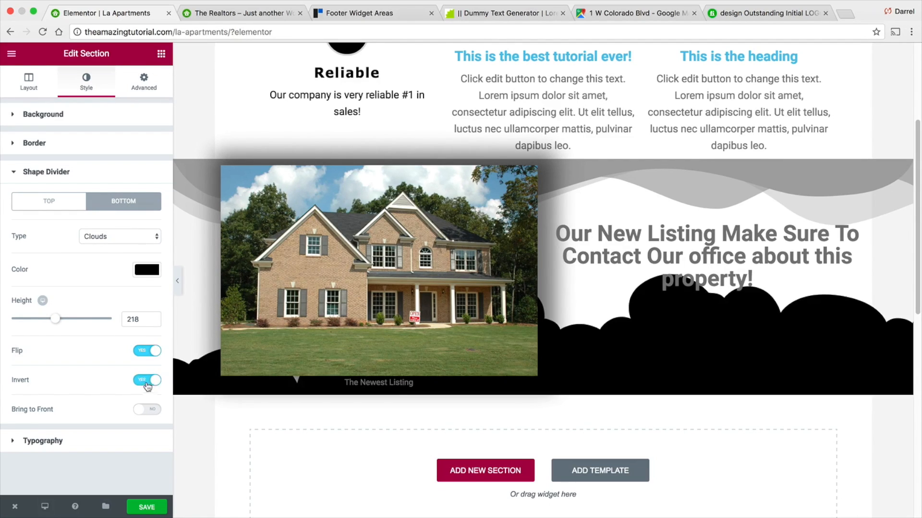
{"action": "left_click_drag", "start_coordinate": [60, 319], "coordinate": [35, 315]}
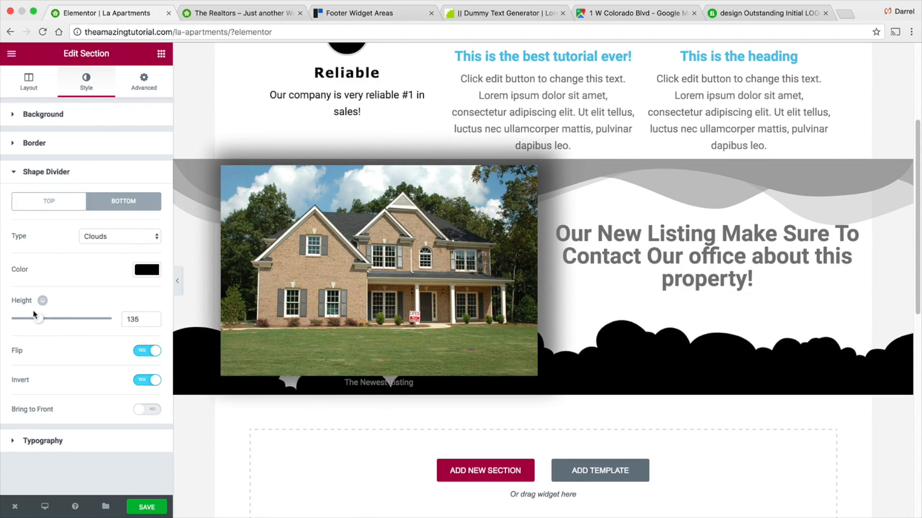
{"action": "scroll", "coordinate": [738, 341], "scroll_direction": "up", "scroll_amount": 1}
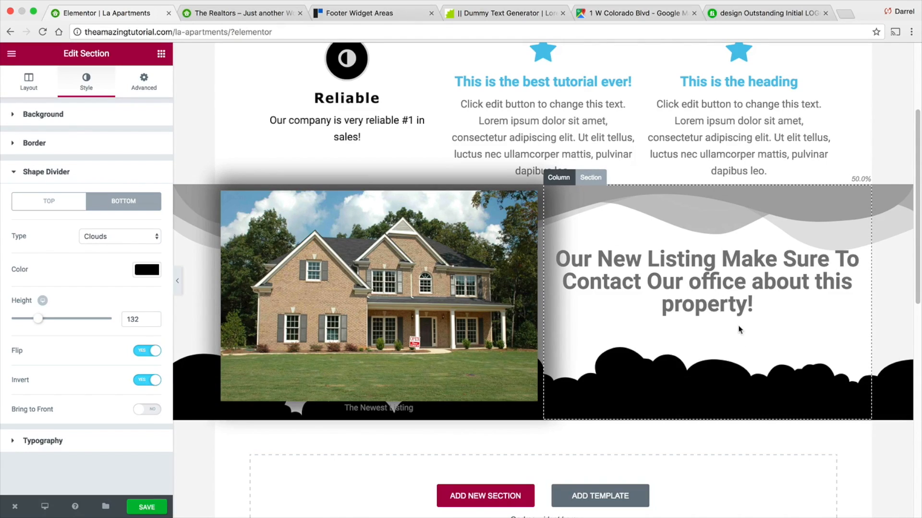
- Save the page
{"action": "left_click", "coordinate": [147, 507]}
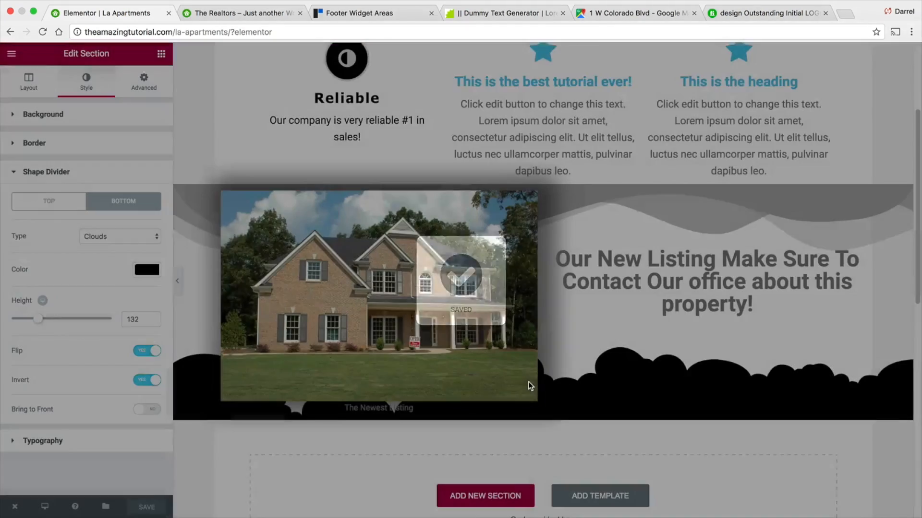
{"action": "scroll", "coordinate": [529, 385], "scroll_direction": "up", "scroll_amount": 3}
{"action": "scroll", "coordinate": [533, 372], "scroll_direction": "down", "scroll_amount": 3}
{"action": "scroll", "coordinate": [536, 365], "scroll_direction": "down", "scroll_amount": 1}
{"action": "scroll", "coordinate": [535, 364], "scroll_direction": "down", "scroll_amount": 5}
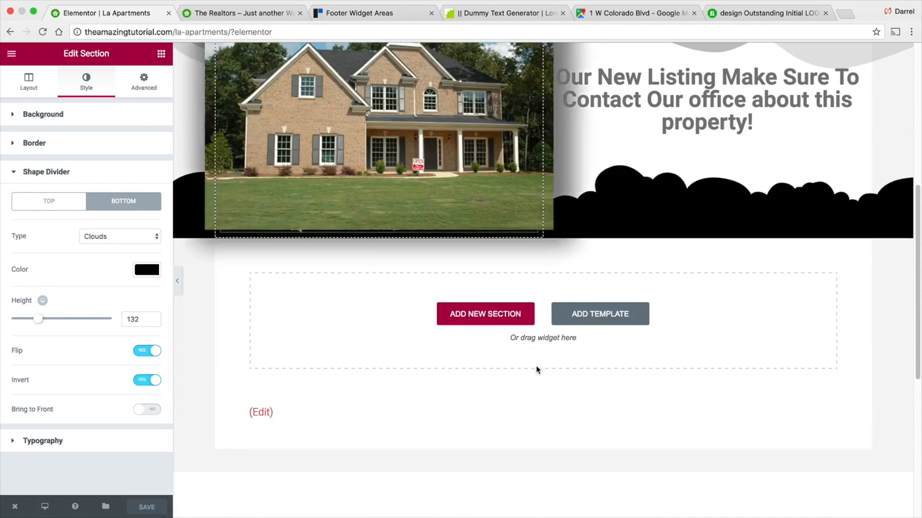
- Add a new four-column section below and open the widget list for its first column
{"action": "left_click", "coordinate": [481, 314]}
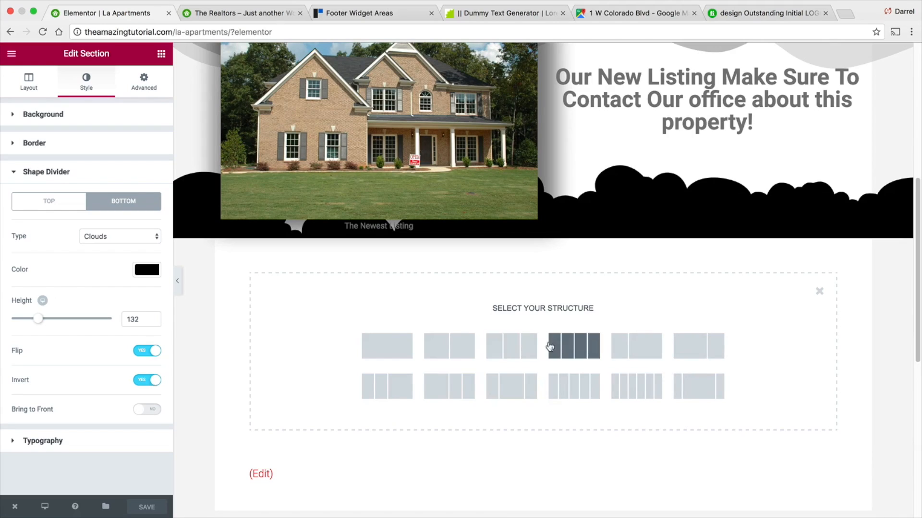
{"action": "left_click", "coordinate": [572, 350]}
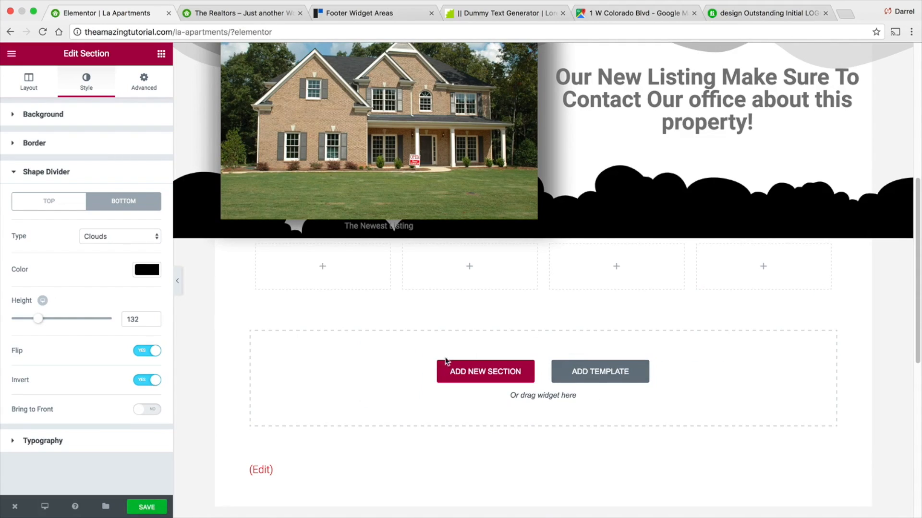
{"action": "left_click", "coordinate": [317, 263]}
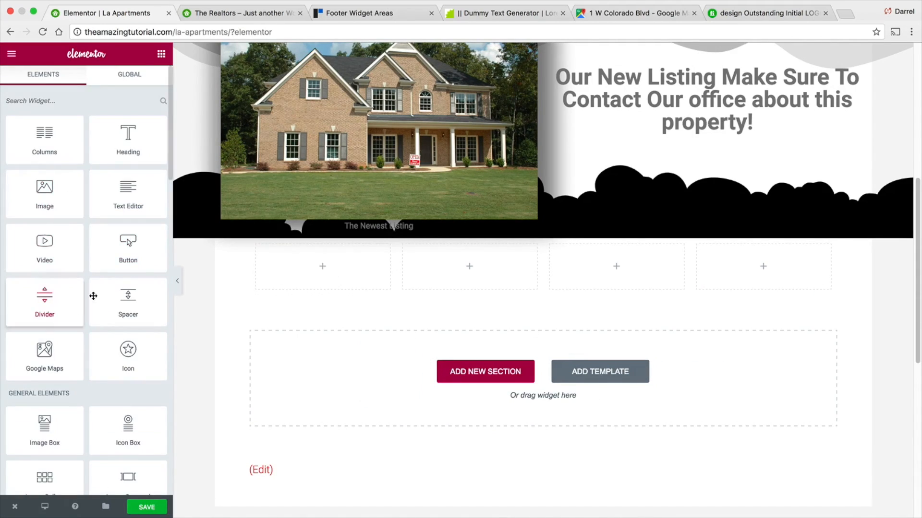
{"action": "scroll", "coordinate": [95, 269], "scroll_direction": "down", "scroll_amount": 3}
{"action": "scroll", "coordinate": [99, 304], "scroll_direction": "down", "scroll_amount": 8}
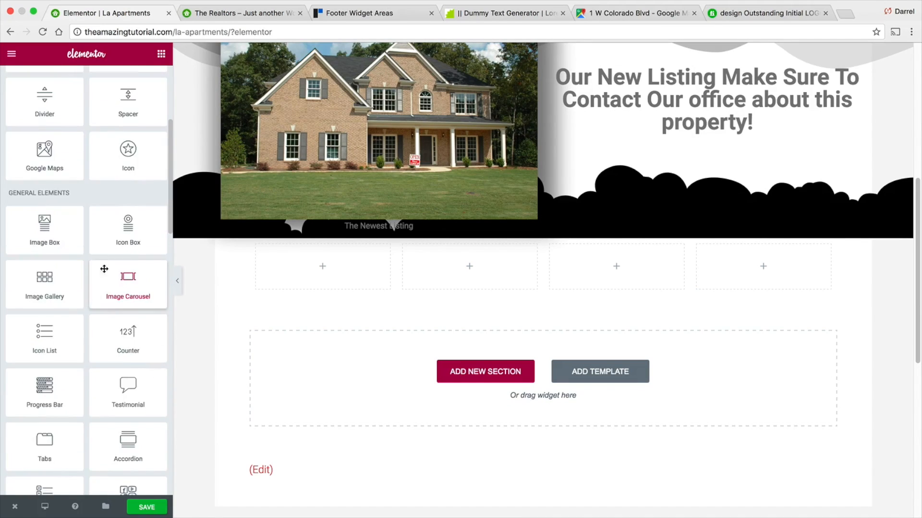
{"action": "scroll", "coordinate": [121, 363], "scroll_direction": "down", "scroll_amount": 13}
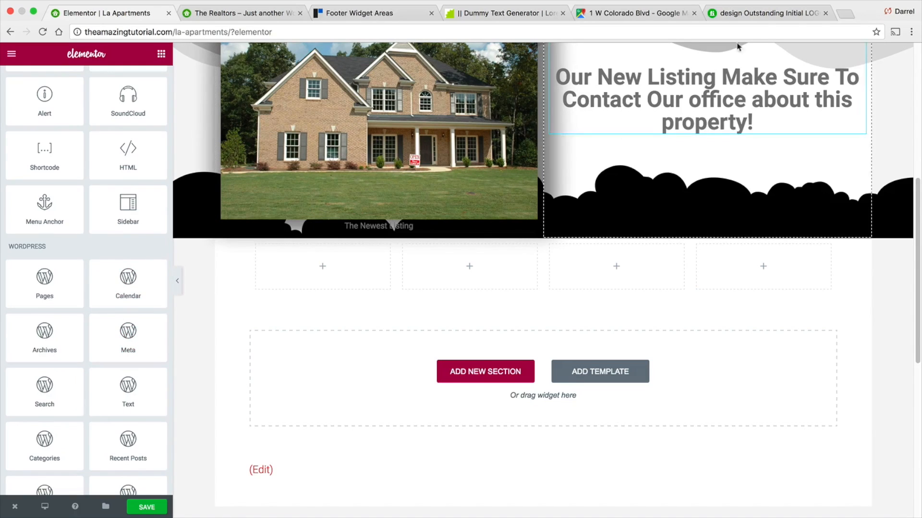
- Open udemy.com in a new tab and search its courses for elementor
{"action": "left_click", "coordinate": [846, 13]}
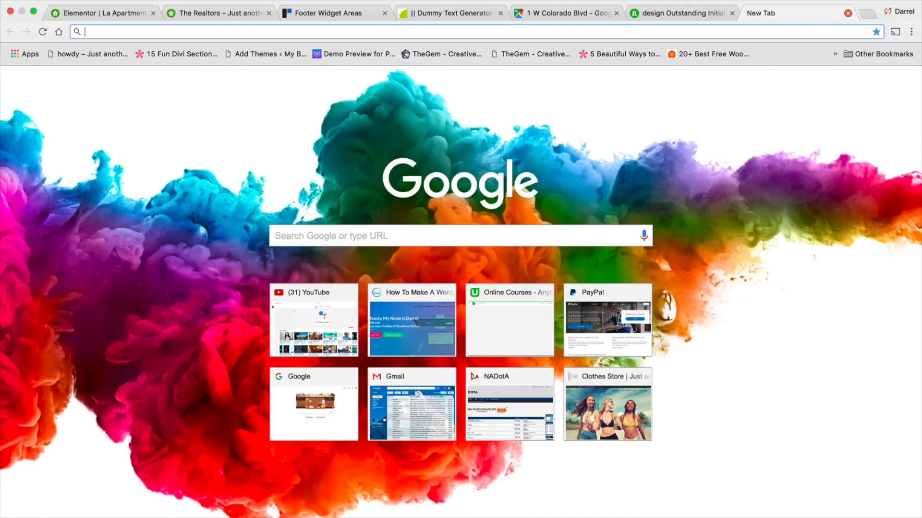
{"action": "type", "text": "udemy.com"}
{"action": "key", "text": "Return"}
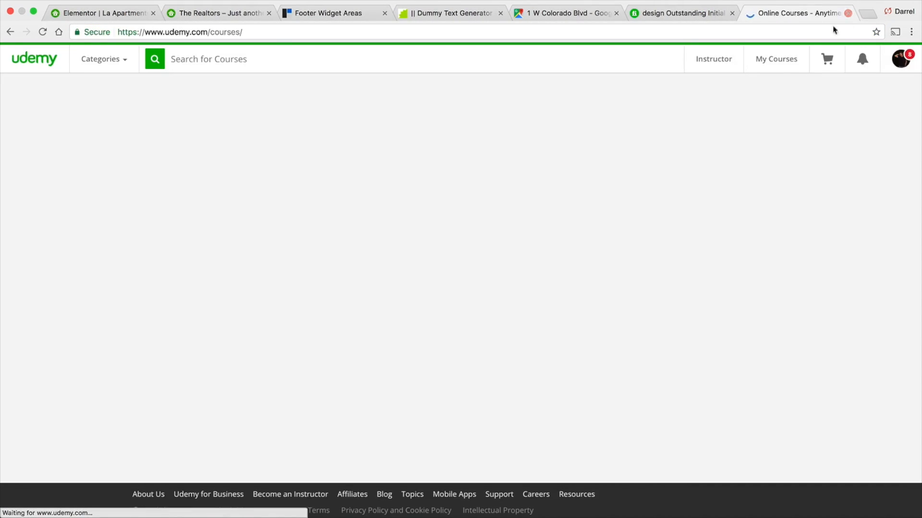
{"action": "mouse_move", "coordinate": [843, 67]}
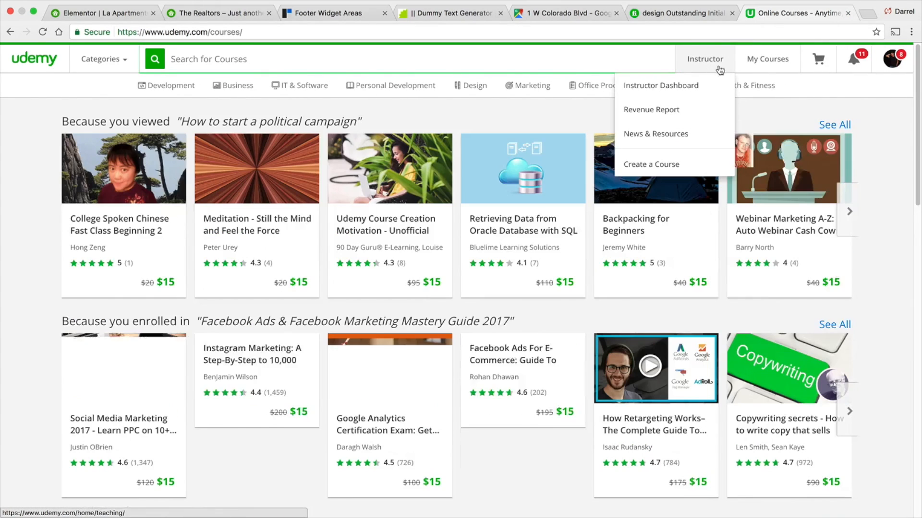
{"action": "mouse_move", "coordinate": [891, 64]}
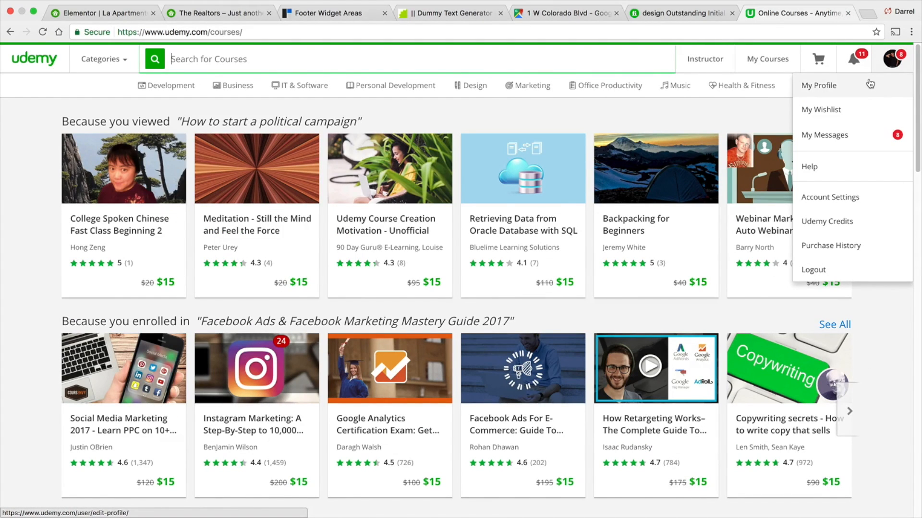
{"action": "left_click", "coordinate": [410, 65]}
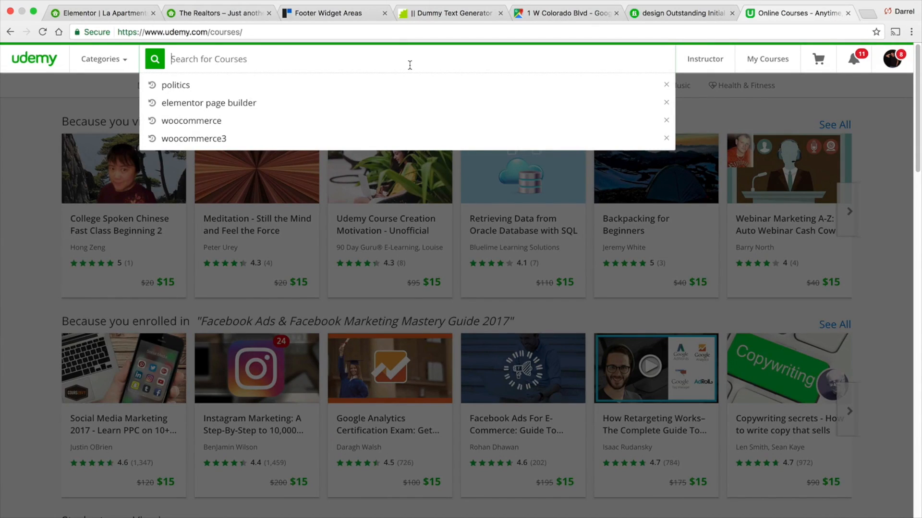
{"action": "type", "text": "elementor"}
{"action": "key", "text": "Return"}
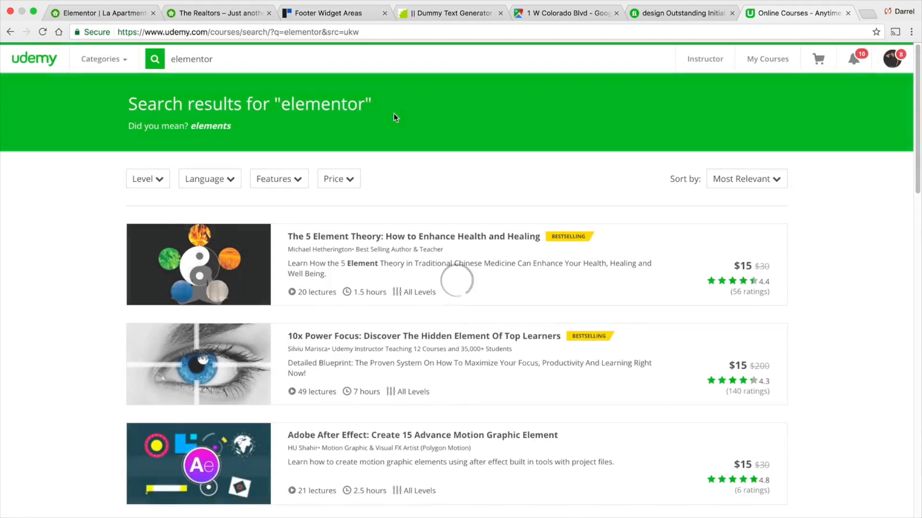
- Refine the course search to elementor page builder
{"action": "left_click", "coordinate": [229, 57]}
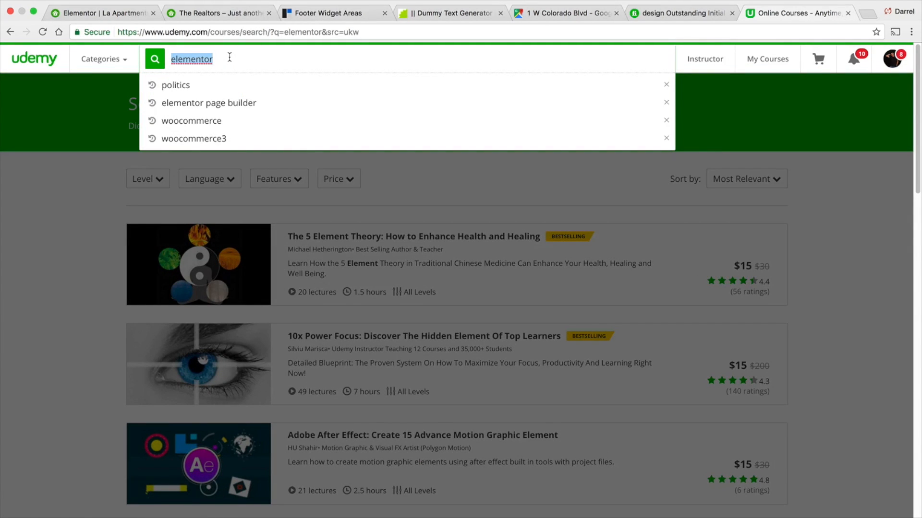
{"action": "type", "text": "page bui"}
{"action": "key", "text": "BackSpace"}
{"action": "key", "text": "BackSpace"}
{"action": "key", "text": "BackSpace"}
{"action": "key", "text": "BackSpace"}
{"action": "key", "text": "BackSpace"}
{"action": "key", "text": "BackSpace"}
{"action": "key", "text": "BackSpace"}
{"action": "key", "text": "BackSpace"}
{"action": "type", "text": "el"}
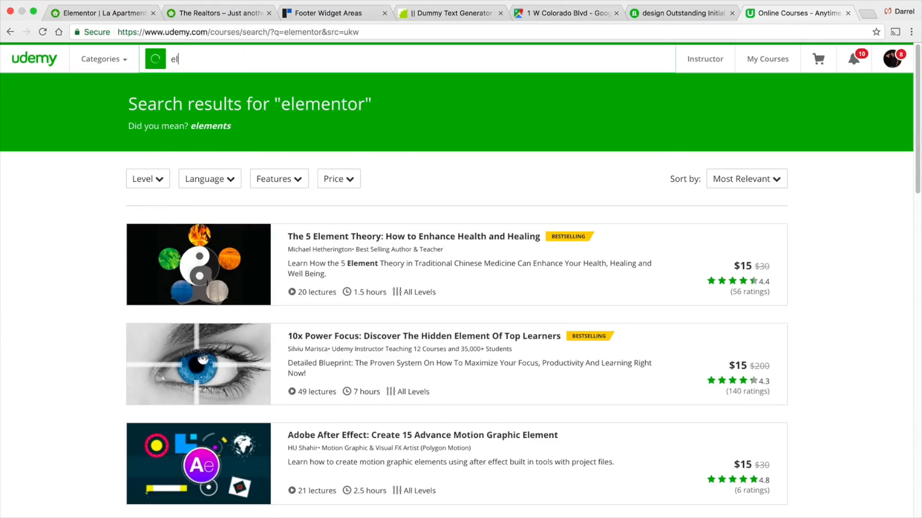
{"action": "type", "text": "ementor page"}
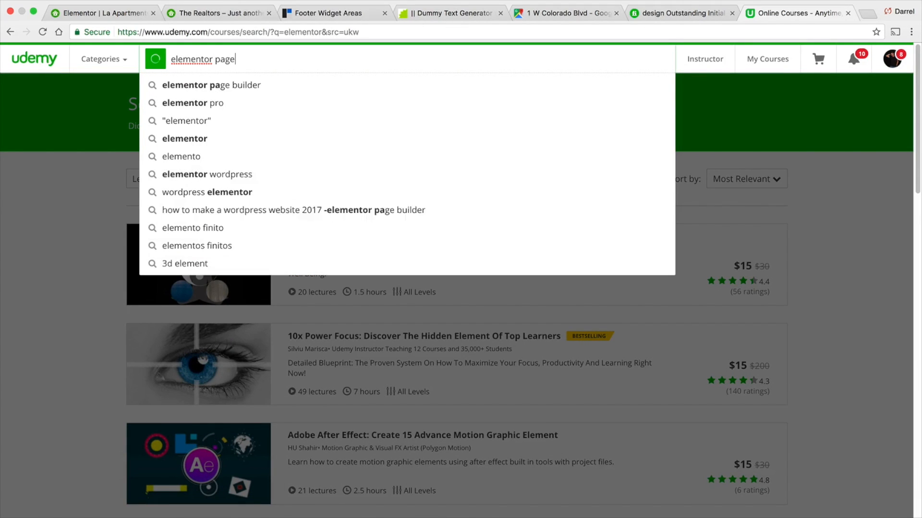
{"action": "key", "text": "Down"}
{"action": "key", "text": "Return"}
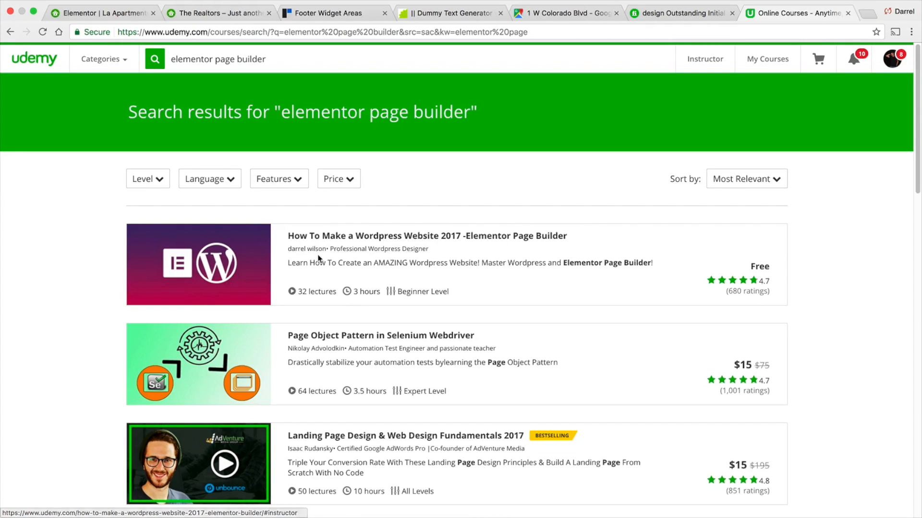
- Return to the Elementor editor tab and save the La Apartments page
{"action": "left_click", "coordinate": [134, 13]}
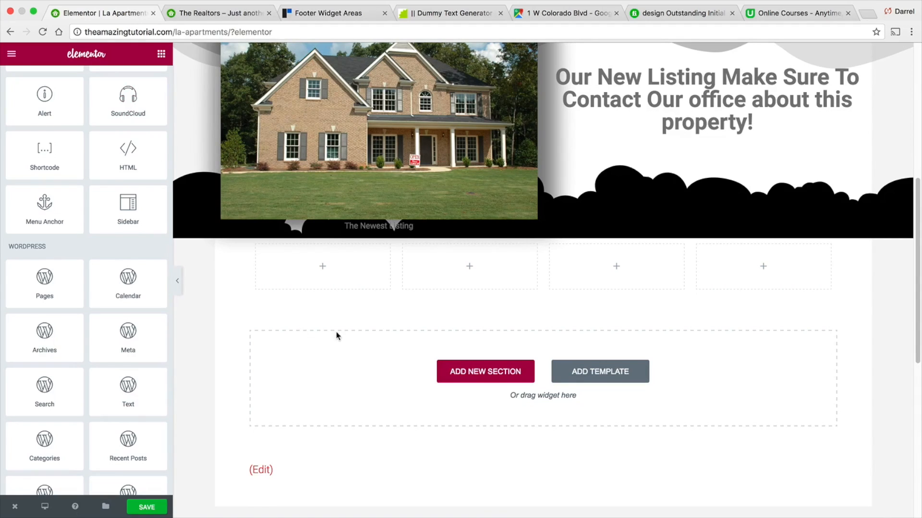
{"action": "scroll", "coordinate": [336, 332], "scroll_direction": "up", "scroll_amount": 4}
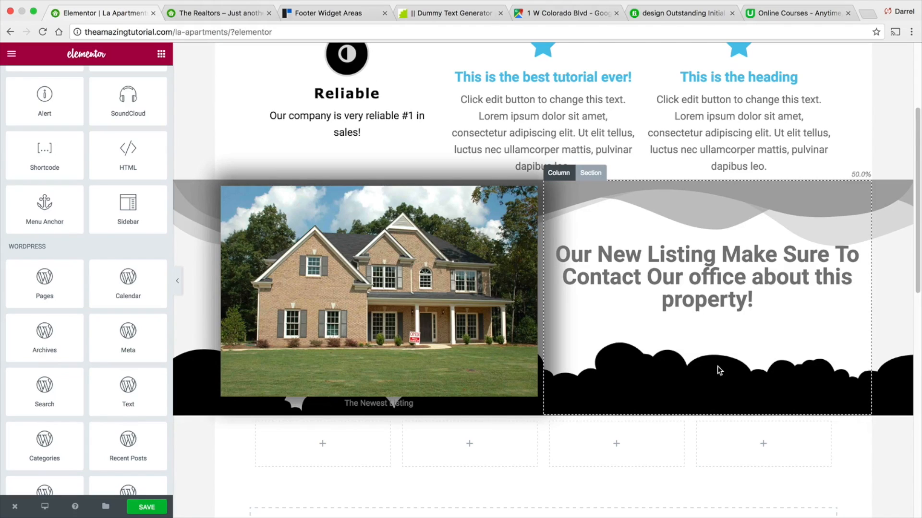
{"action": "scroll", "coordinate": [718, 366], "scroll_direction": "up", "scroll_amount": 3}
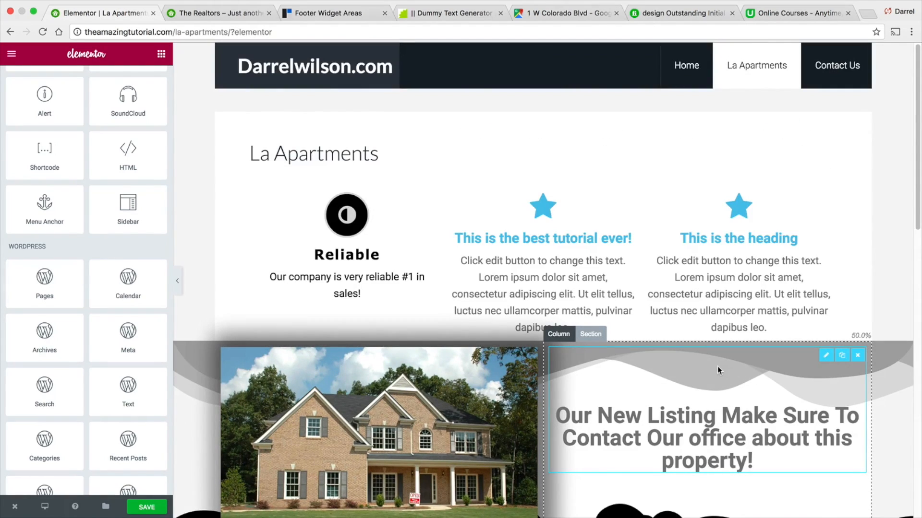
{"action": "scroll", "coordinate": [717, 365], "scroll_direction": "down", "scroll_amount": 2}
{"action": "scroll", "coordinate": [724, 335], "scroll_direction": "down", "scroll_amount": 2}
{"action": "left_click", "coordinate": [146, 508]}
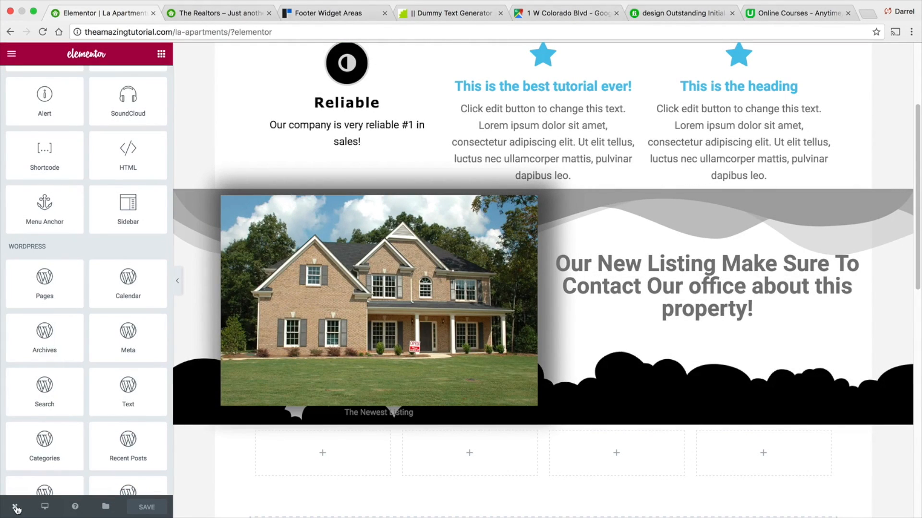
- Exit Elementor to the WordPress page editor and update the La Apartments page
{"action": "mouse_move", "coordinate": [16, 508]}
{"action": "left_click", "coordinate": [28, 479]}
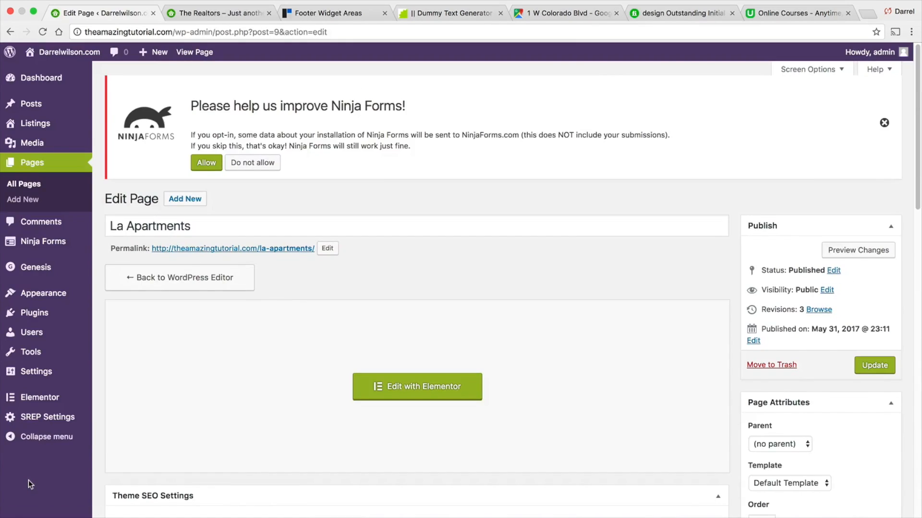
{"action": "scroll", "coordinate": [379, 302], "scroll_direction": "down", "scroll_amount": 1}
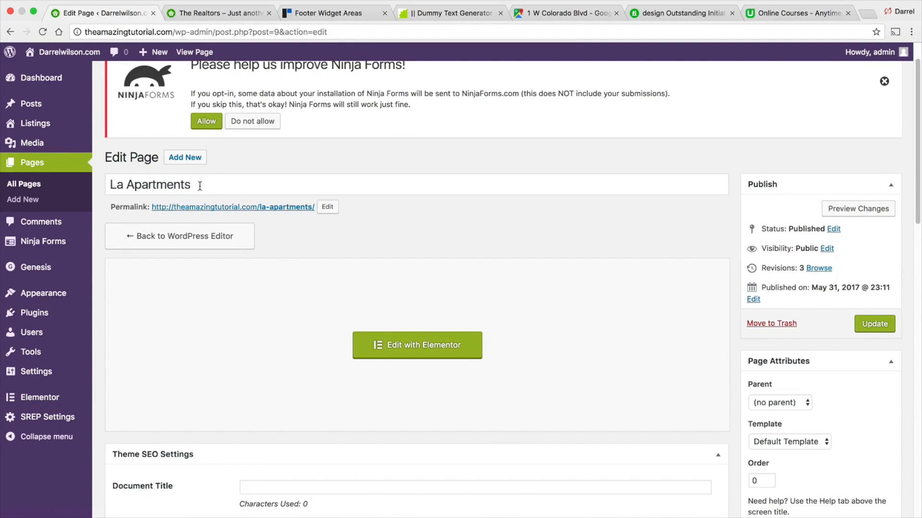
{"action": "scroll", "coordinate": [221, 205], "scroll_direction": "down", "scroll_amount": 9}
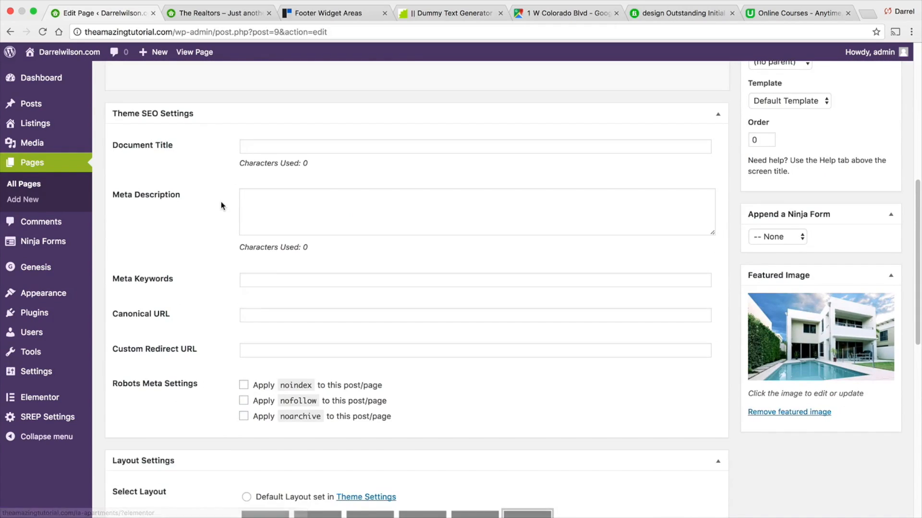
{"action": "scroll", "coordinate": [221, 206], "scroll_direction": "down", "scroll_amount": 4}
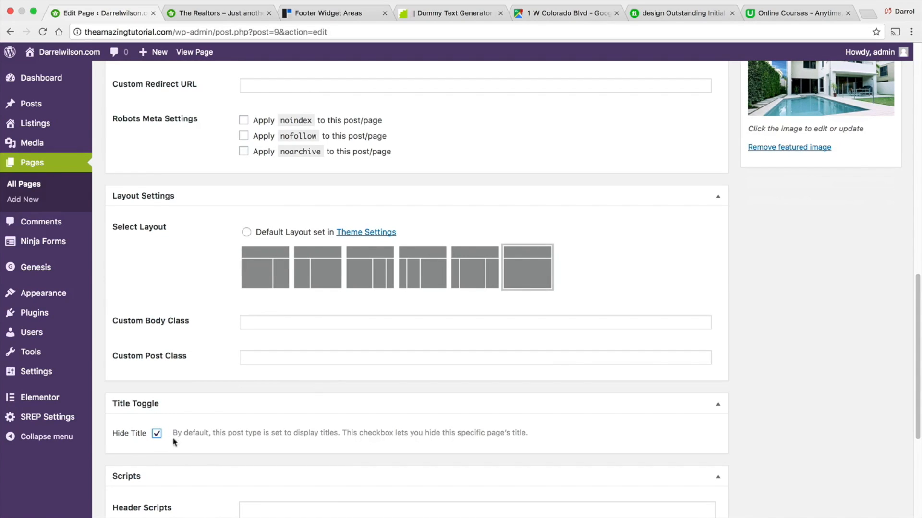
{"action": "scroll", "coordinate": [866, 432], "scroll_direction": "up", "scroll_amount": 15}
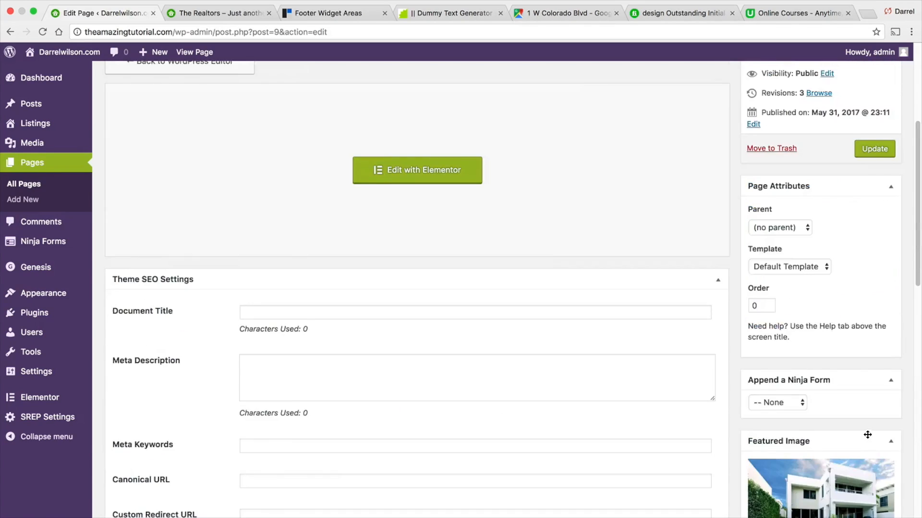
{"action": "left_click", "coordinate": [869, 361]}
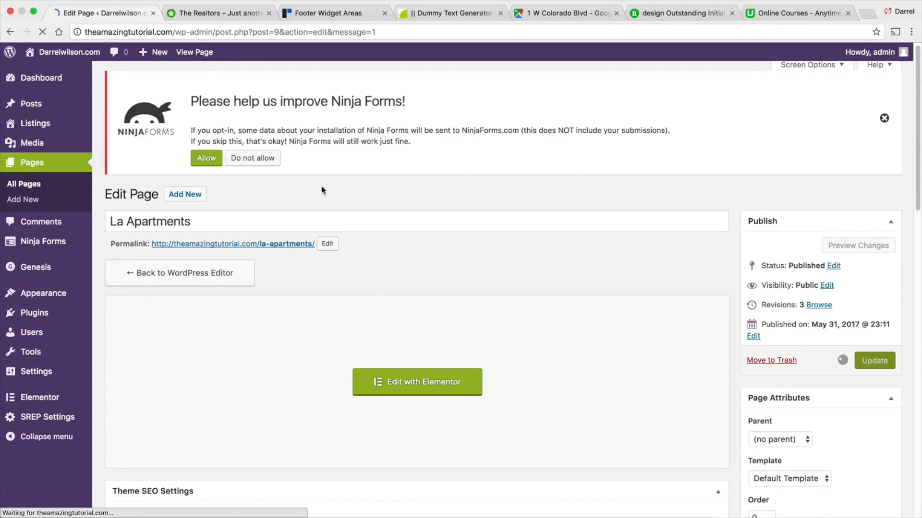
- View the published La Apartments page
{"action": "left_click", "coordinate": [206, 55]}
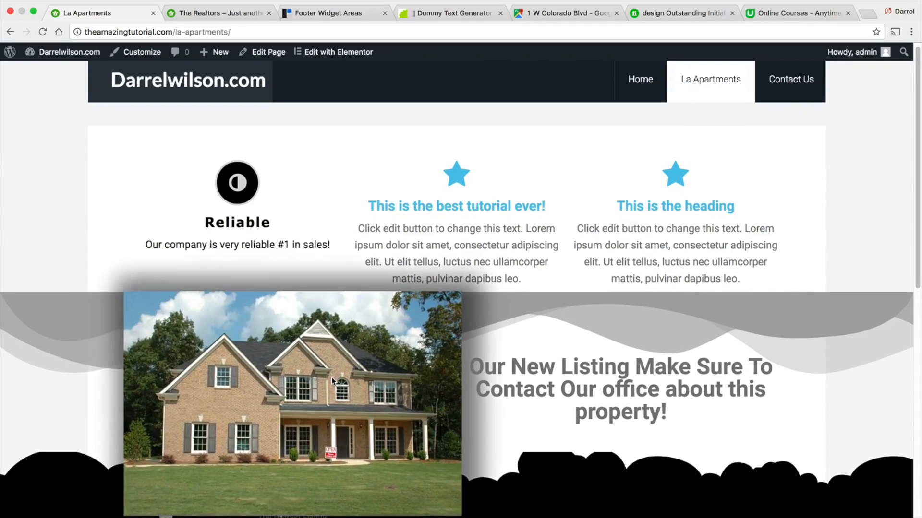
{"action": "scroll", "coordinate": [332, 379], "scroll_direction": "down", "scroll_amount": 3}
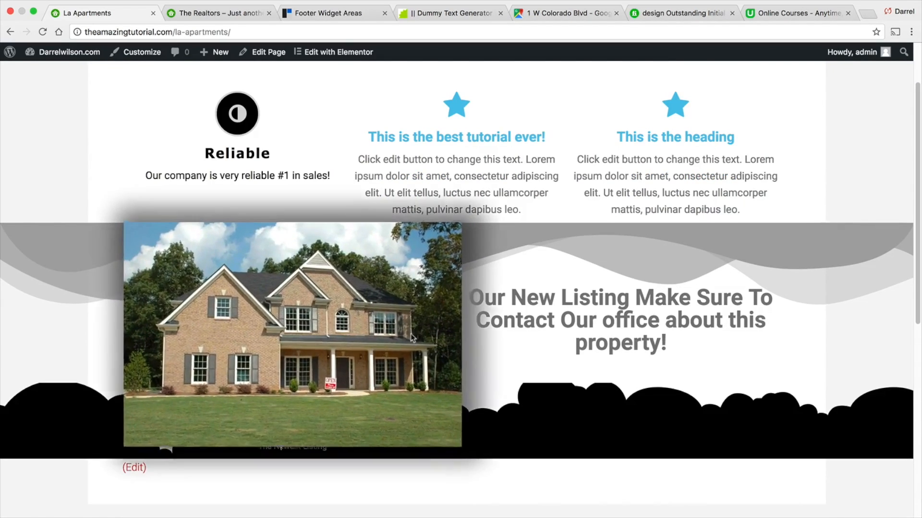
{"action": "scroll", "coordinate": [465, 332], "scroll_direction": "up", "scroll_amount": 2}
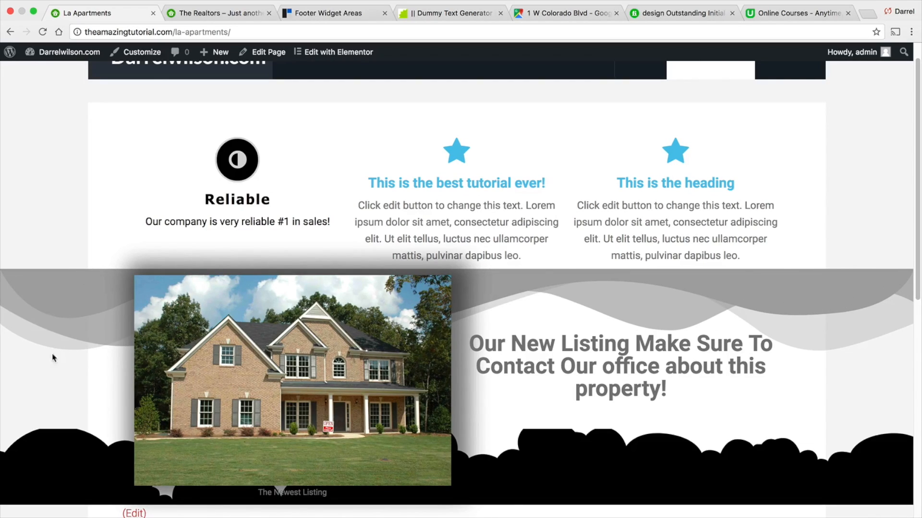
- Reopen the page in Elementor, turn off Stretch Section for the listing section, and save
{"action": "left_click", "coordinate": [336, 52]}
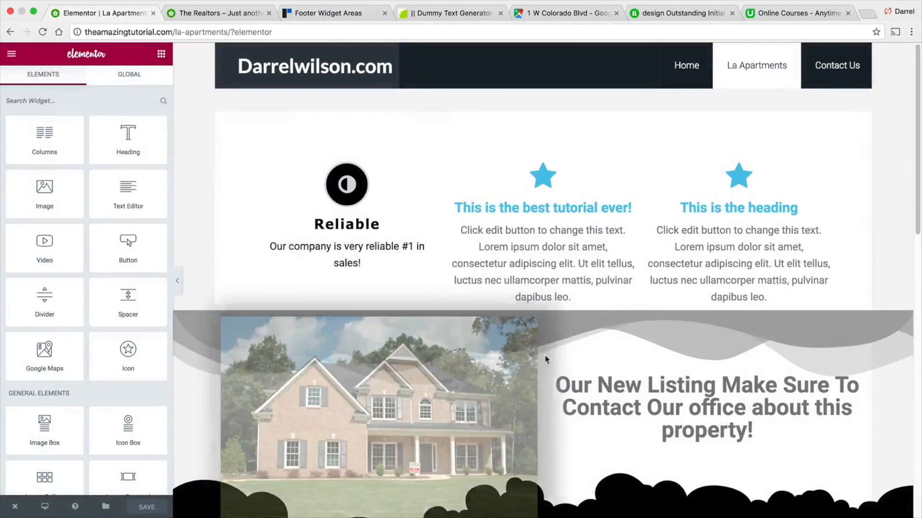
{"action": "left_click", "coordinate": [262, 304]}
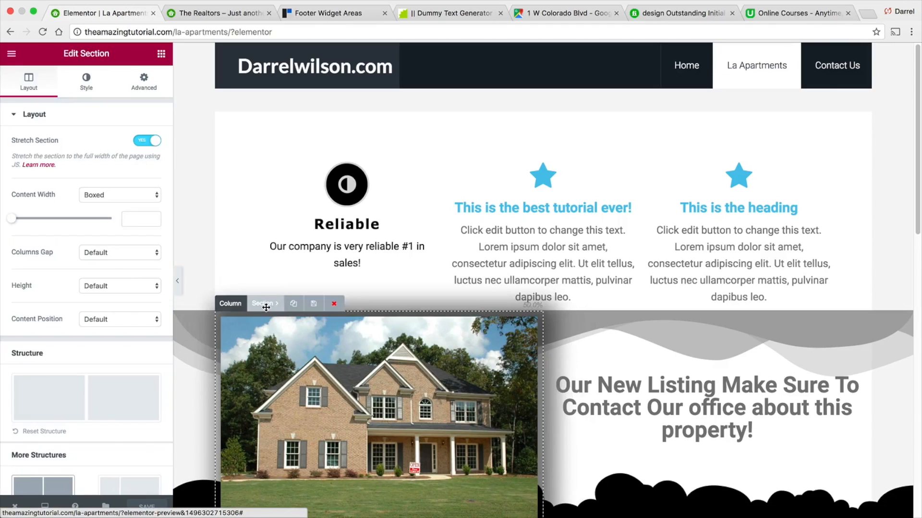
{"action": "left_click", "coordinate": [152, 140]}
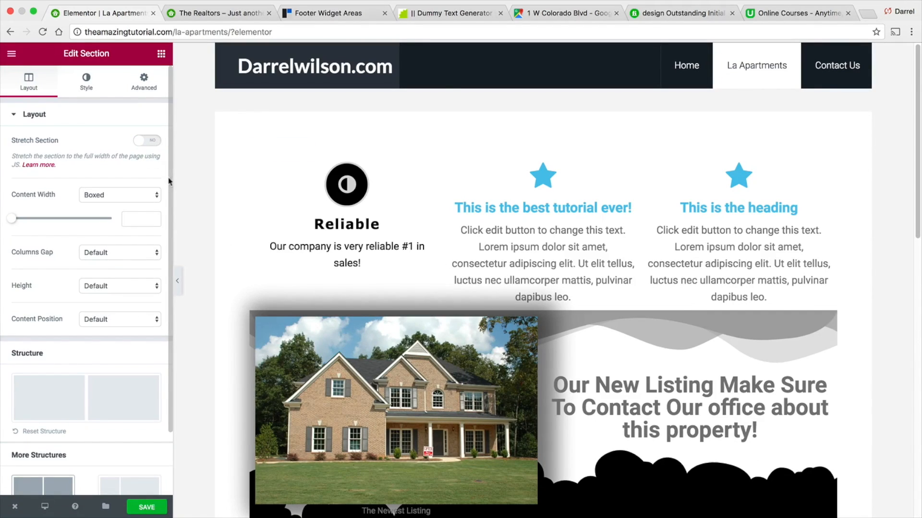
{"action": "left_click", "coordinate": [146, 507]}
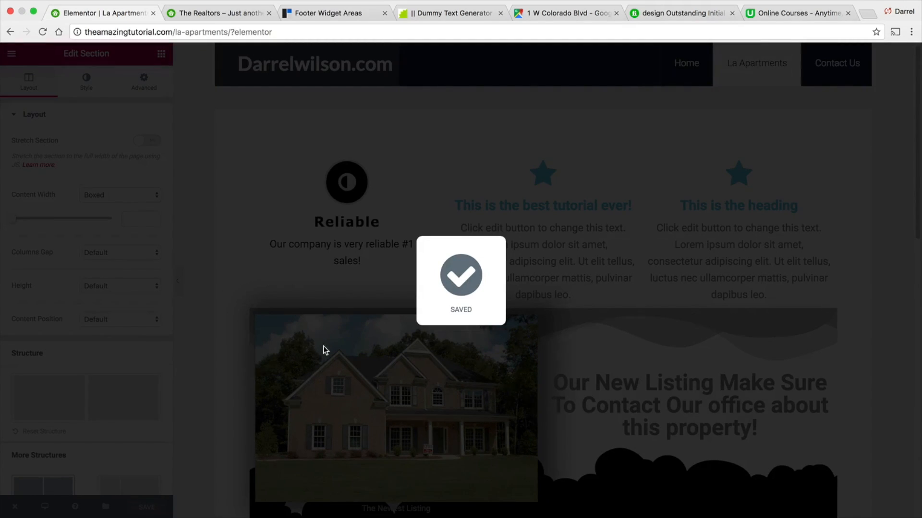
- Preview the La Apartments page from the editor in a new tab
{"action": "scroll", "coordinate": [323, 336], "scroll_direction": "down", "scroll_amount": 5}
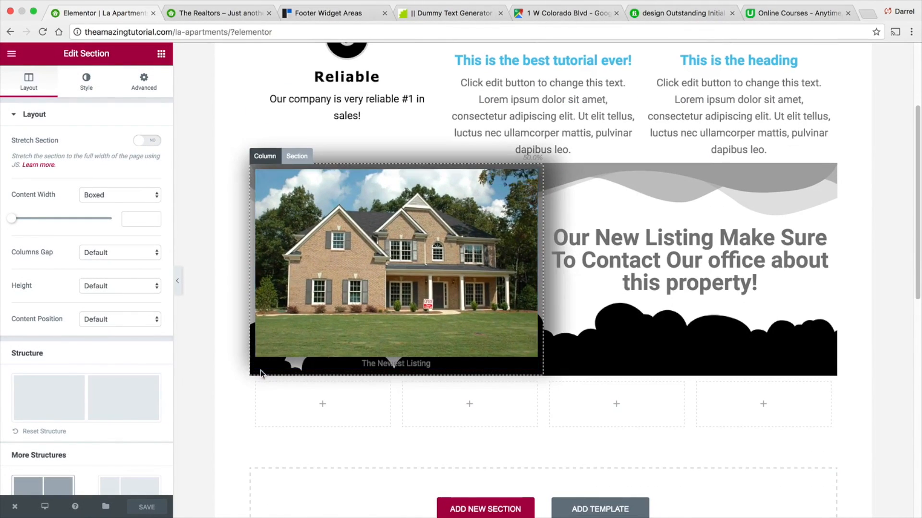
{"action": "scroll", "coordinate": [260, 370], "scroll_direction": "down", "scroll_amount": 1}
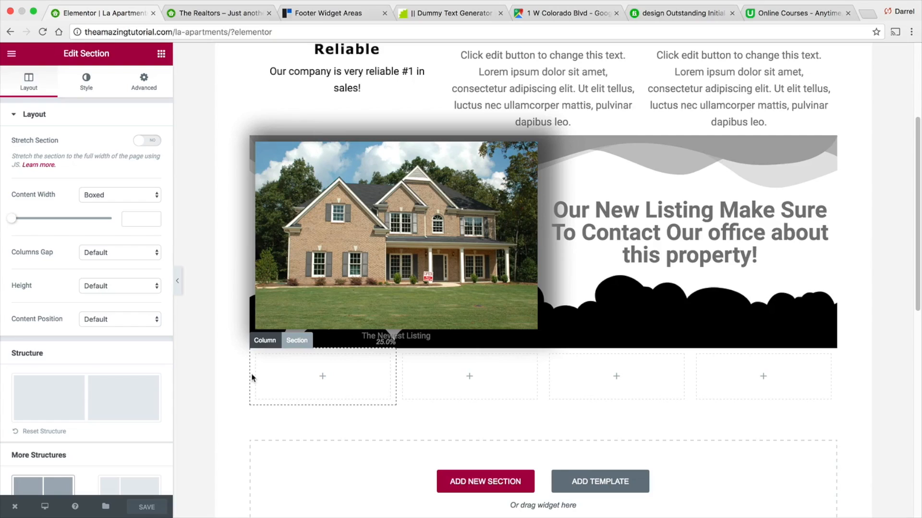
{"action": "scroll", "coordinate": [252, 377], "scroll_direction": "up", "scroll_amount": 6}
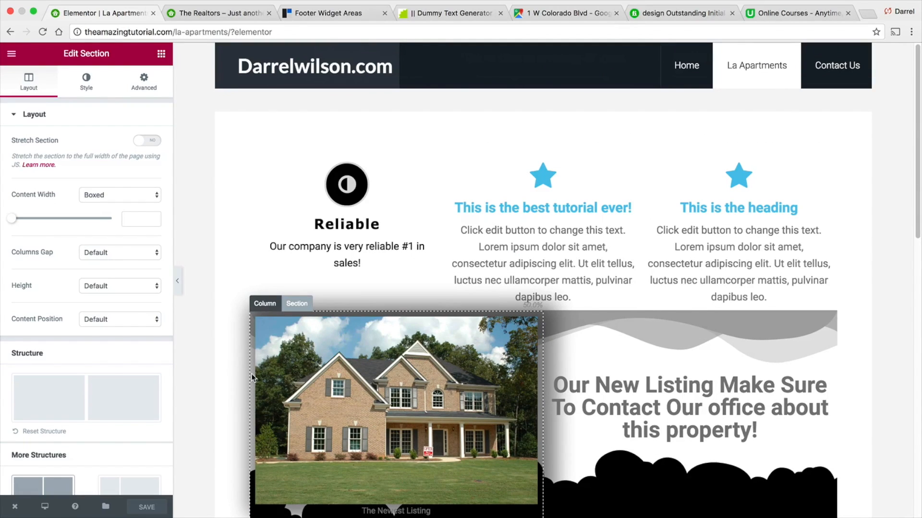
{"action": "left_click", "coordinate": [834, 76]}
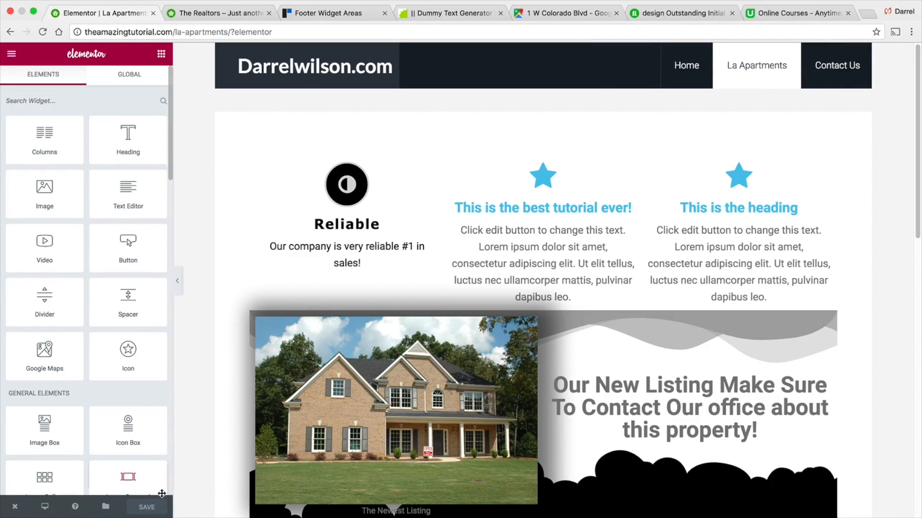
{"action": "mouse_move", "coordinate": [15, 507]}
{"action": "left_click", "coordinate": [25, 462]}
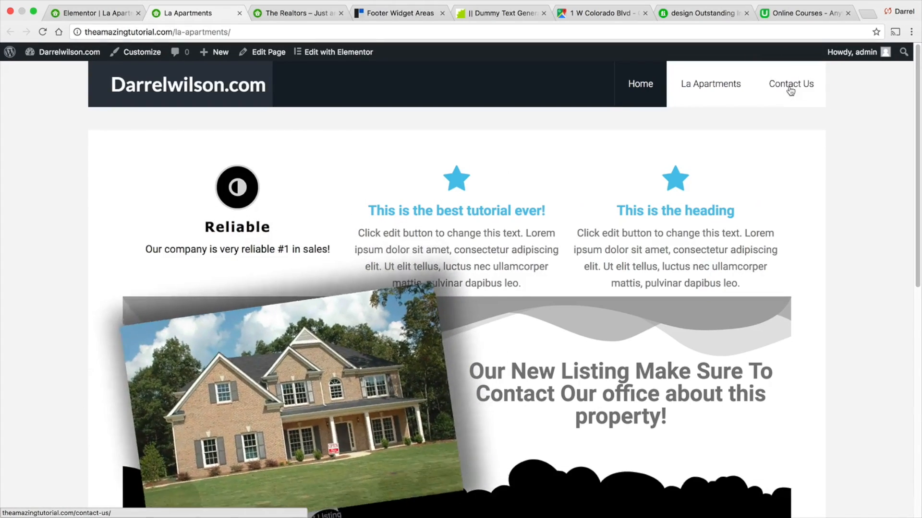
- Go to the Contact Us page and open it for editing with Elementor
{"action": "left_click", "coordinate": [789, 89]}
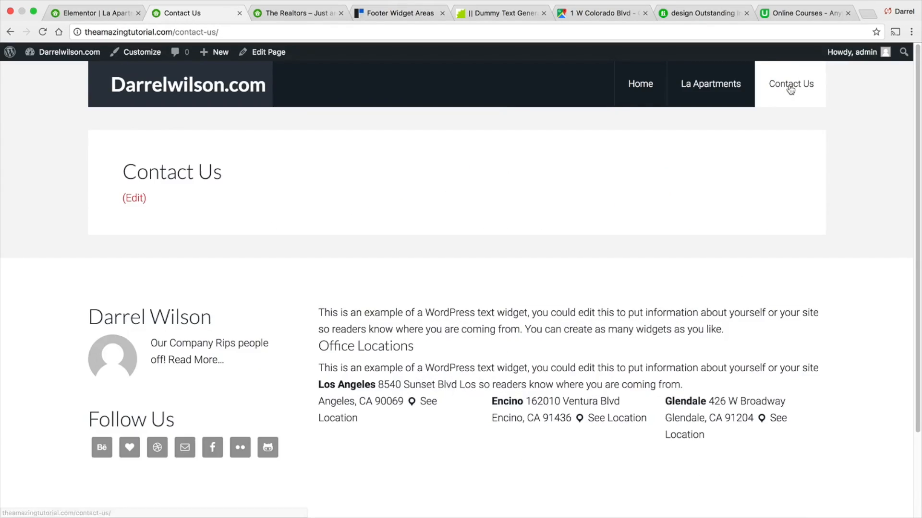
{"action": "left_click", "coordinate": [269, 52]}
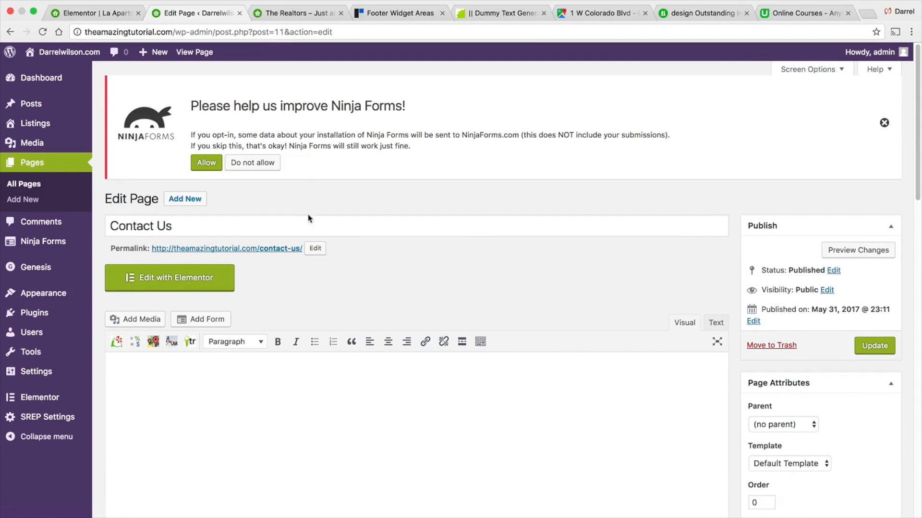
{"action": "left_click", "coordinate": [167, 281]}
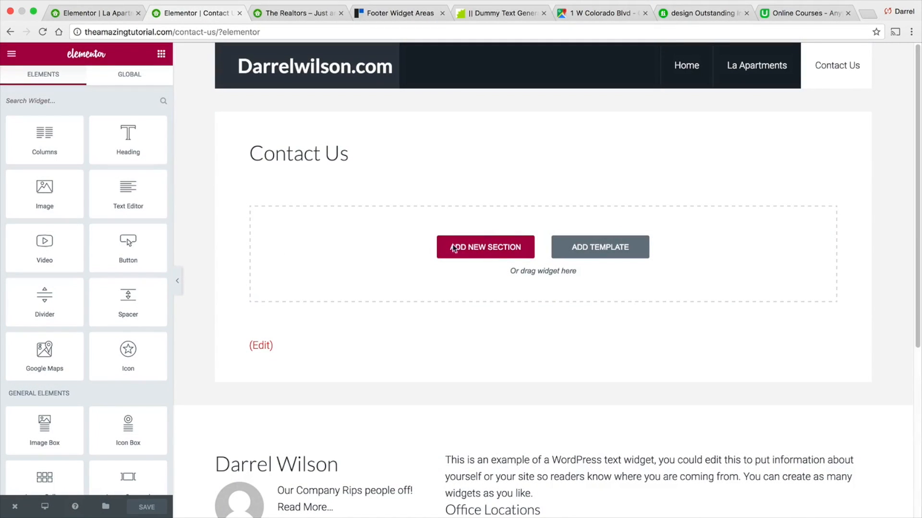
- Browse the predesigned templates and insert the Landing Page – Real Estate 1 template into the Contact Us page
{"action": "left_click", "coordinate": [583, 253]}
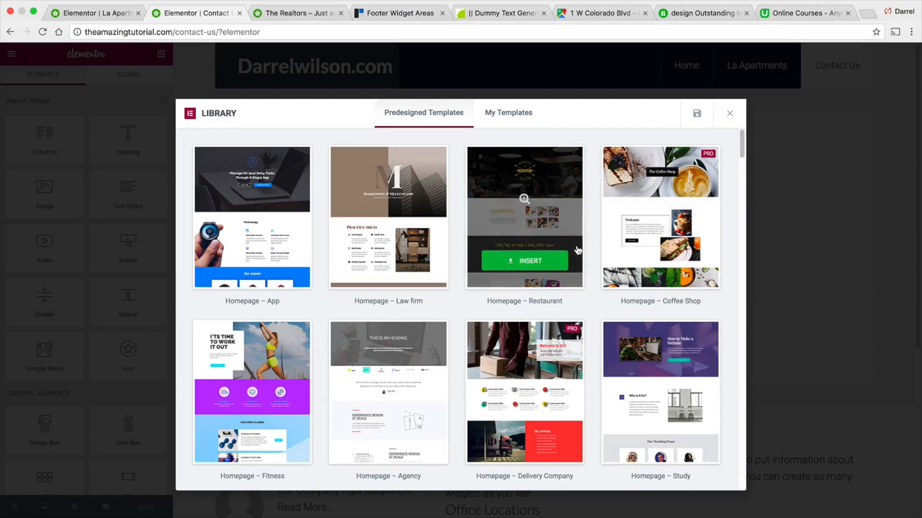
{"action": "scroll", "coordinate": [560, 254], "scroll_direction": "down", "scroll_amount": 3}
{"action": "scroll", "coordinate": [561, 254], "scroll_direction": "down", "scroll_amount": 4}
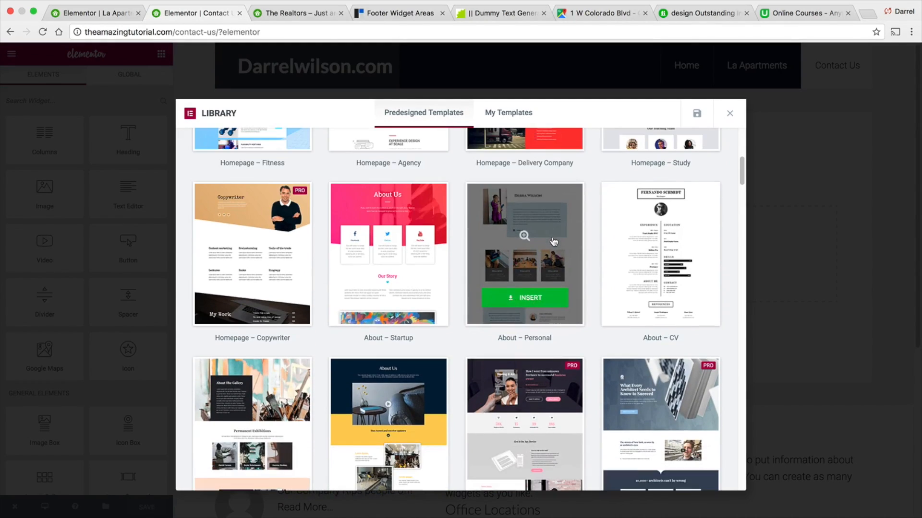
{"action": "scroll", "coordinate": [553, 241], "scroll_direction": "down", "scroll_amount": 4}
{"action": "scroll", "coordinate": [552, 242], "scroll_direction": "down", "scroll_amount": 5}
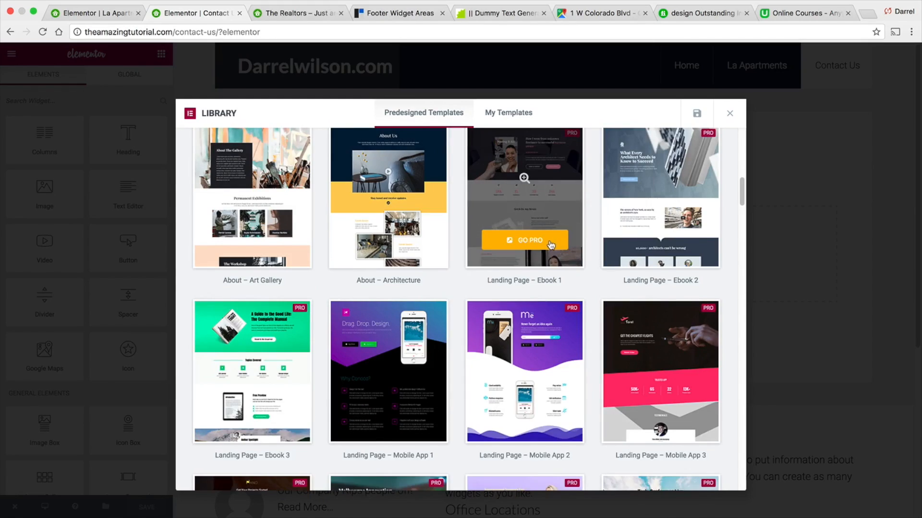
{"action": "scroll", "coordinate": [547, 248], "scroll_direction": "down", "scroll_amount": 2}
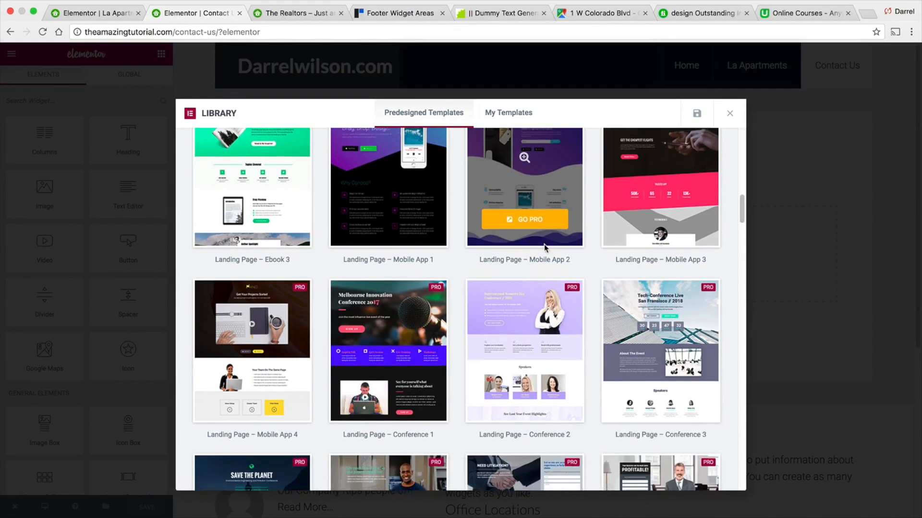
{"action": "scroll", "coordinate": [528, 297], "scroll_direction": "up", "scroll_amount": 3}
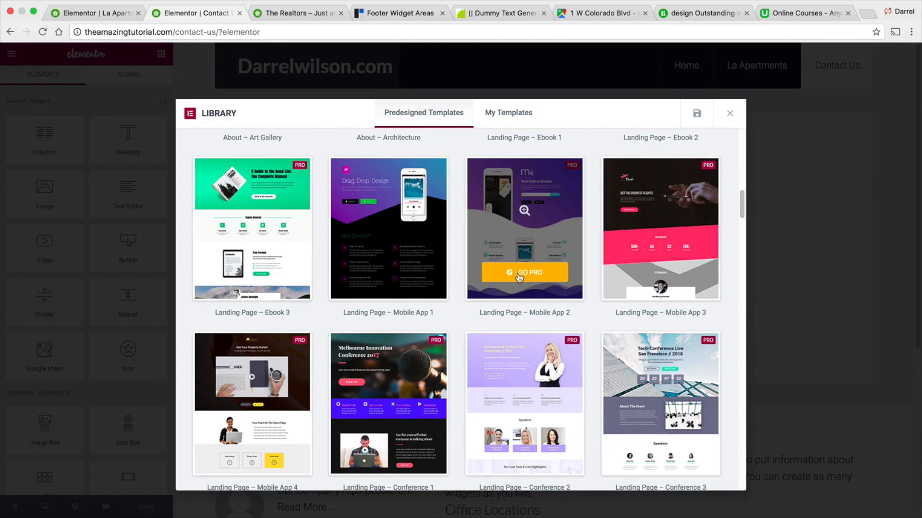
{"action": "scroll", "coordinate": [530, 268], "scroll_direction": "down", "scroll_amount": 5}
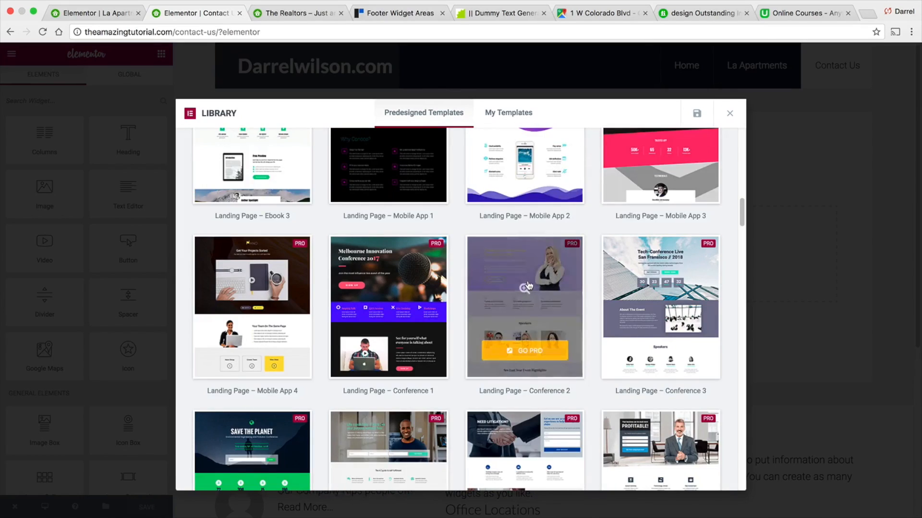
{"action": "scroll", "coordinate": [559, 294], "scroll_direction": "down", "scroll_amount": 3}
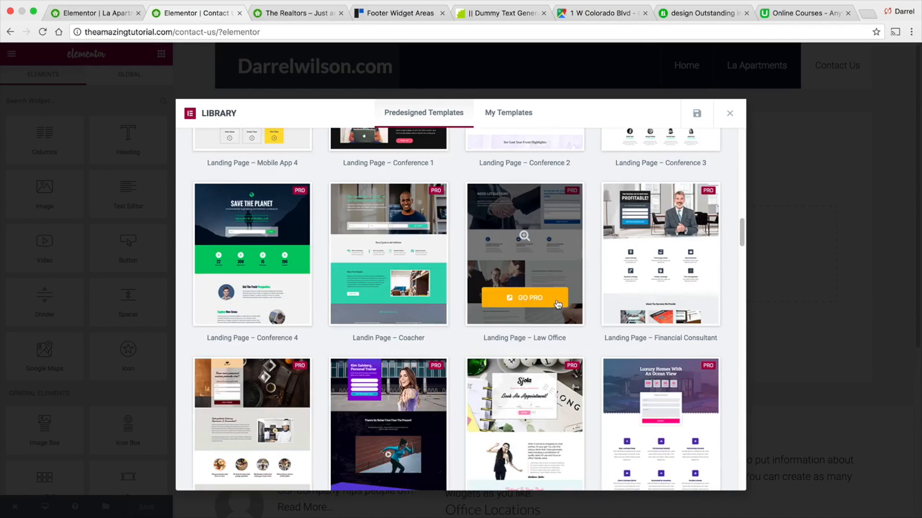
{"action": "scroll", "coordinate": [559, 294], "scroll_direction": "down", "scroll_amount": 2}
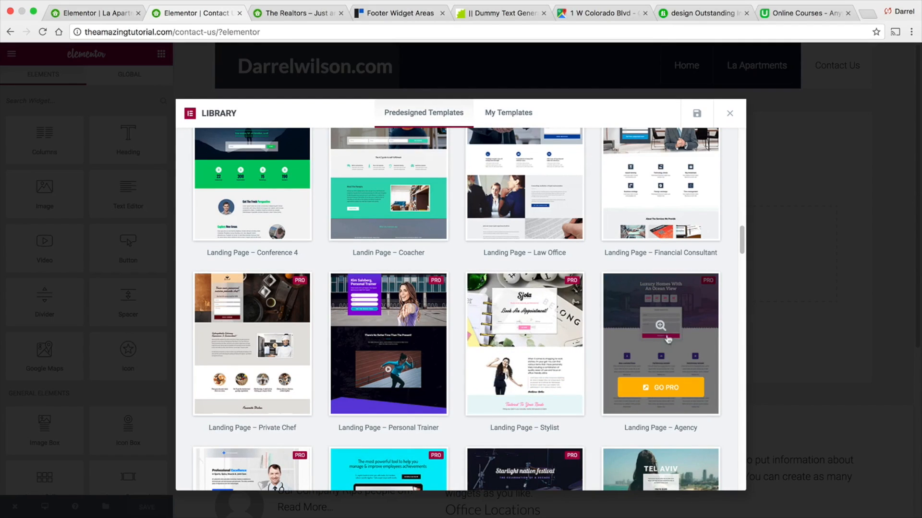
{"action": "mouse_move", "coordinate": [657, 327]}
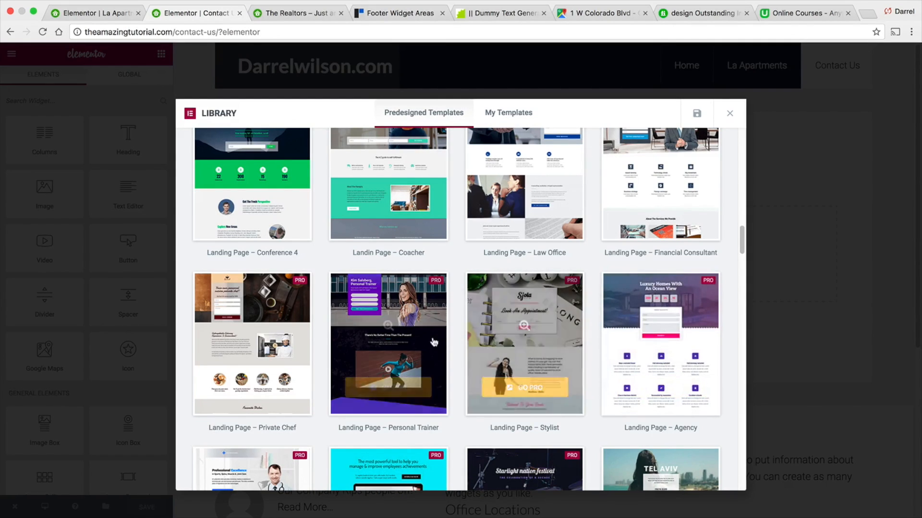
{"action": "scroll", "coordinate": [402, 334], "scroll_direction": "down", "scroll_amount": 2}
{"action": "scroll", "coordinate": [402, 334], "scroll_direction": "down", "scroll_amount": 4}
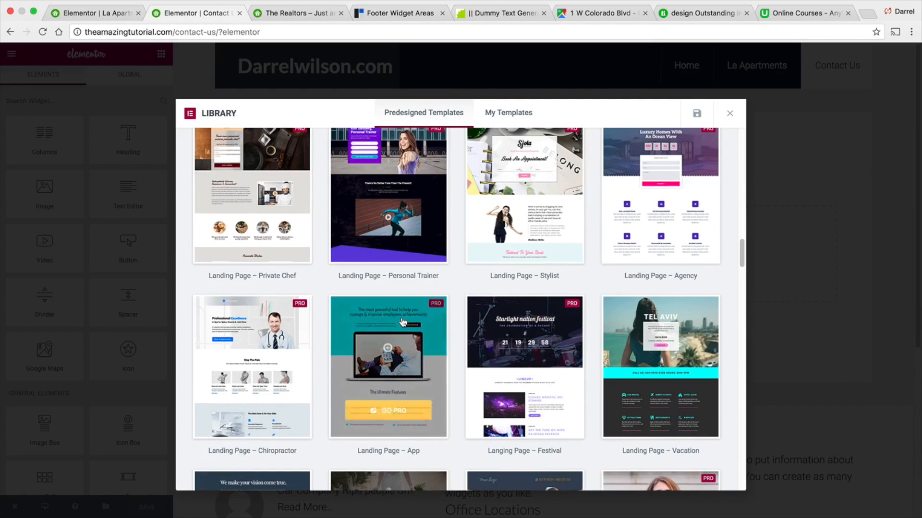
{"action": "scroll", "coordinate": [402, 313], "scroll_direction": "down", "scroll_amount": 4}
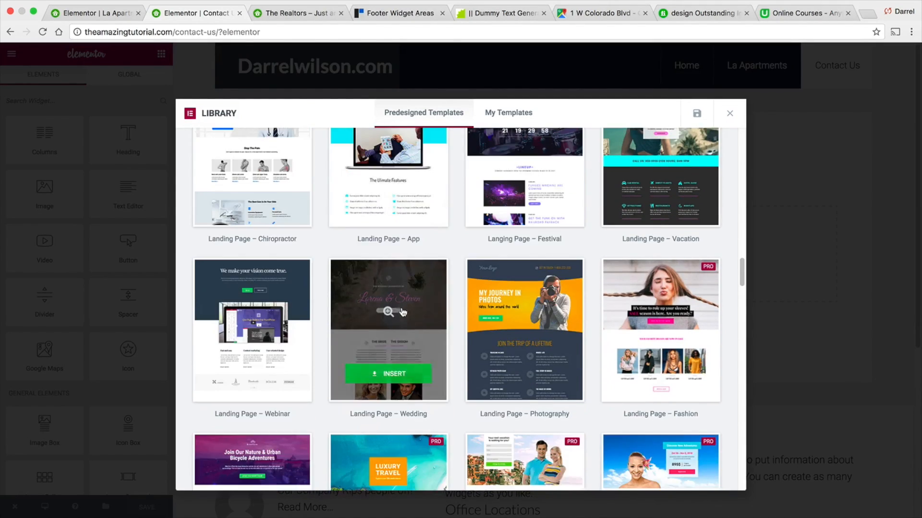
{"action": "scroll", "coordinate": [402, 308], "scroll_direction": "down", "scroll_amount": 6}
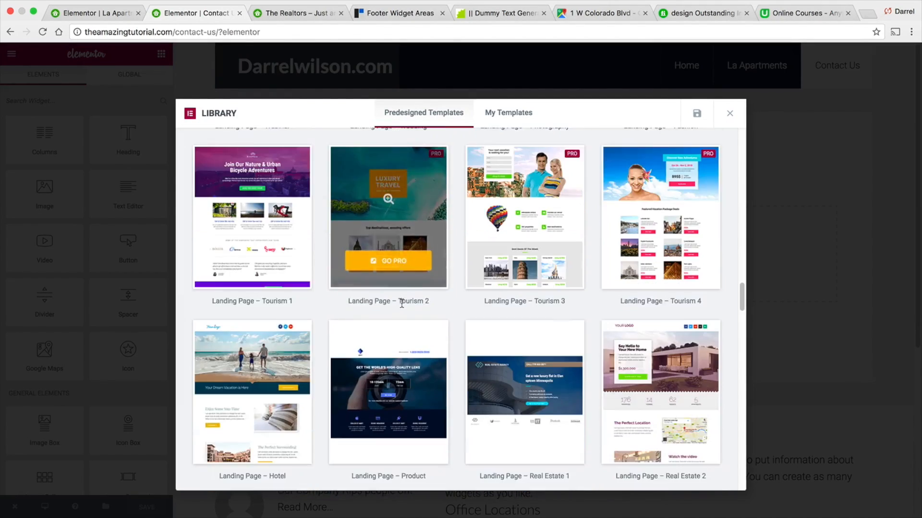
{"action": "scroll", "coordinate": [408, 306], "scroll_direction": "down", "scroll_amount": 1}
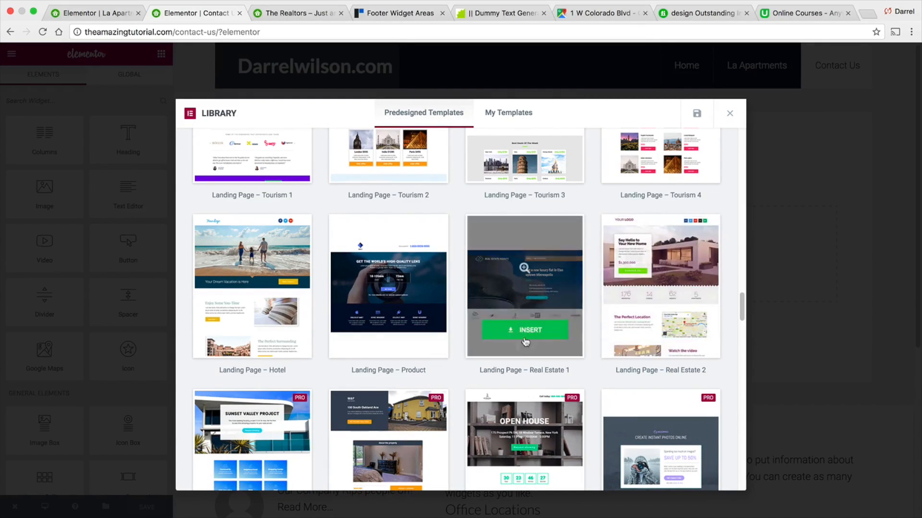
{"action": "scroll", "coordinate": [390, 288], "scroll_direction": "down", "scroll_amount": 1}
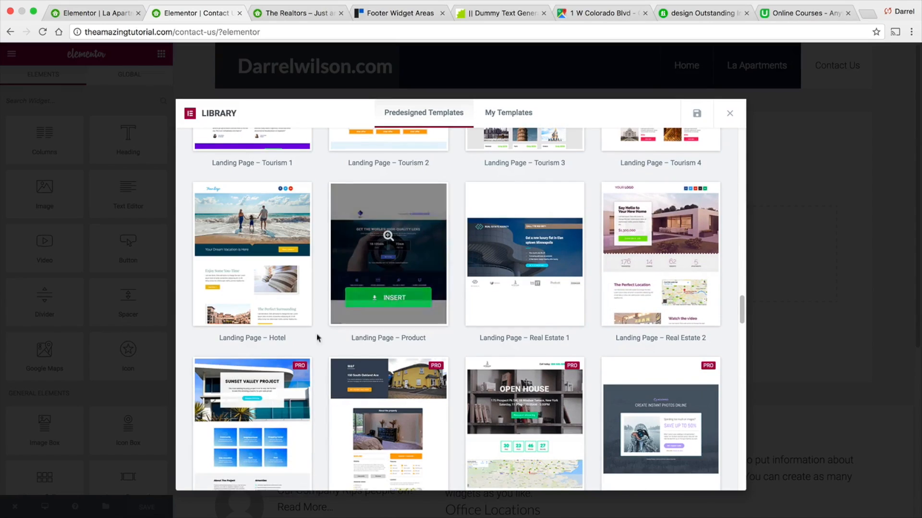
{"action": "left_click", "coordinate": [530, 297]}
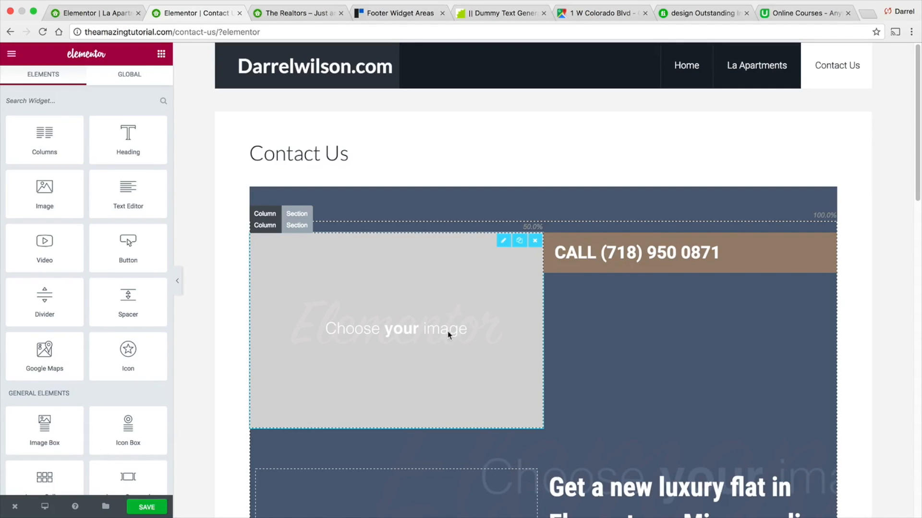
- Replace the top image placeholder with the brick house photo from the media library
{"action": "left_click", "coordinate": [408, 328]}
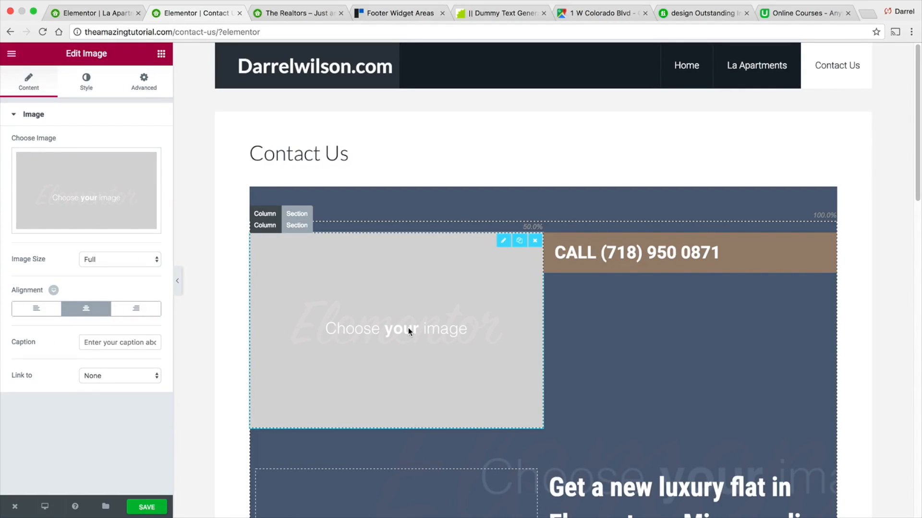
{"action": "left_click", "coordinate": [93, 206]}
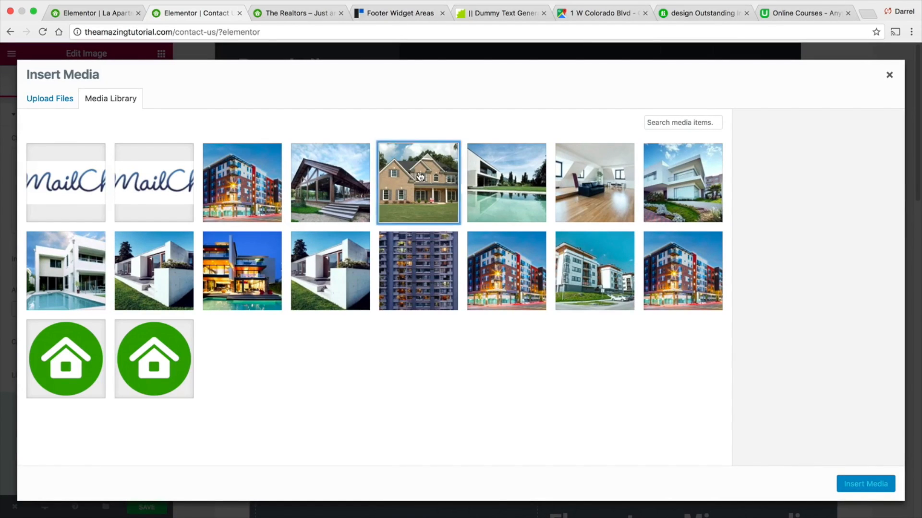
{"action": "left_click", "coordinate": [419, 177]}
{"action": "left_click", "coordinate": [865, 484]}
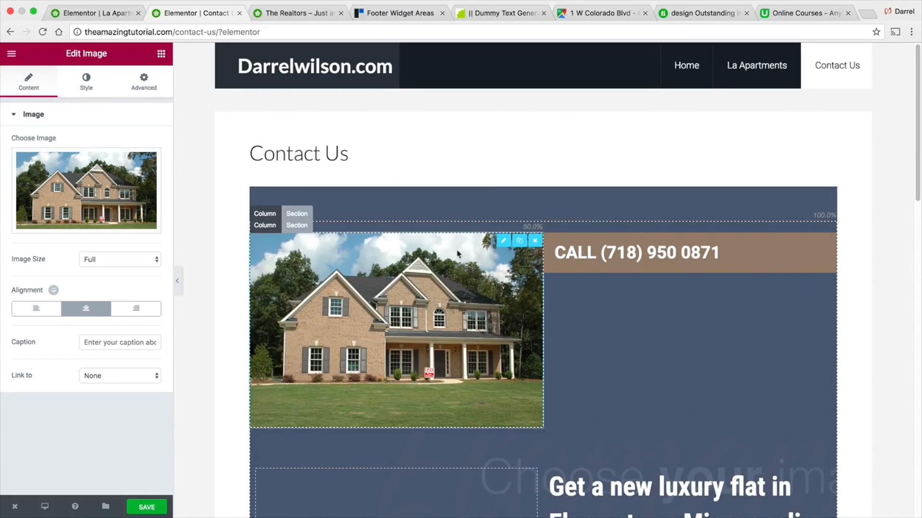
{"action": "left_click", "coordinate": [655, 256]}
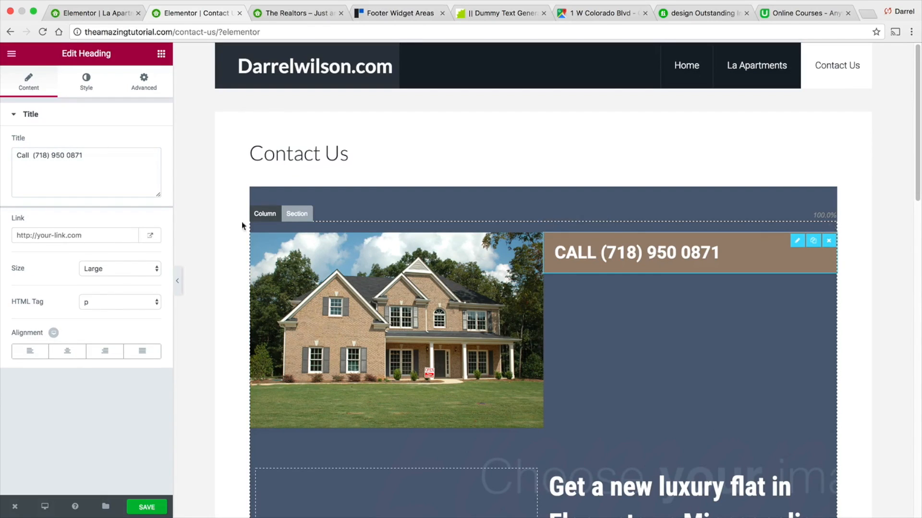
{"action": "left_click_drag", "start_coordinate": [103, 156], "coordinate": [83, 153]}
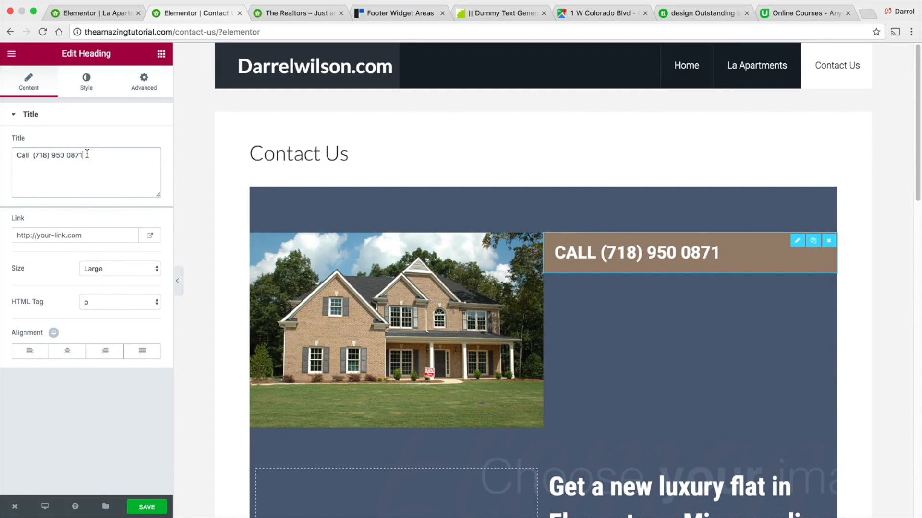
{"action": "left_click", "coordinate": [133, 89]}
{"action": "left_click", "coordinate": [146, 159]}
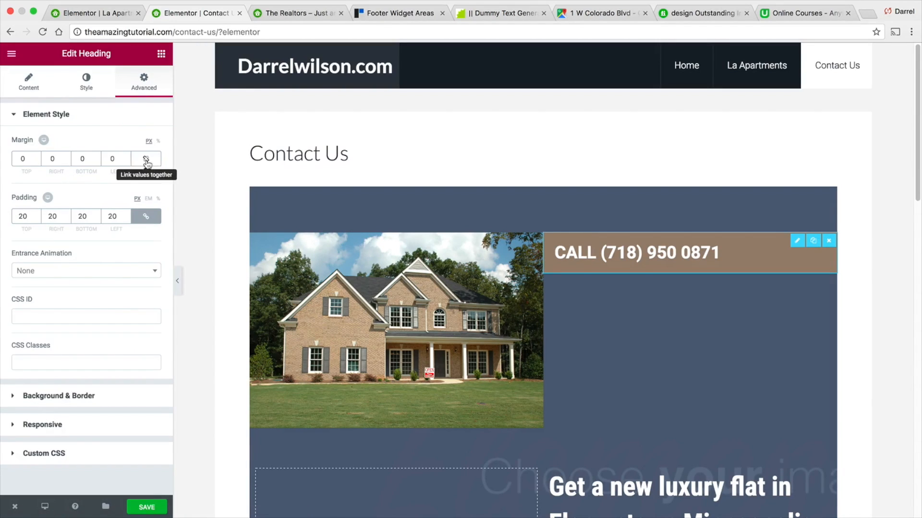
{"action": "type", "text": "80"}
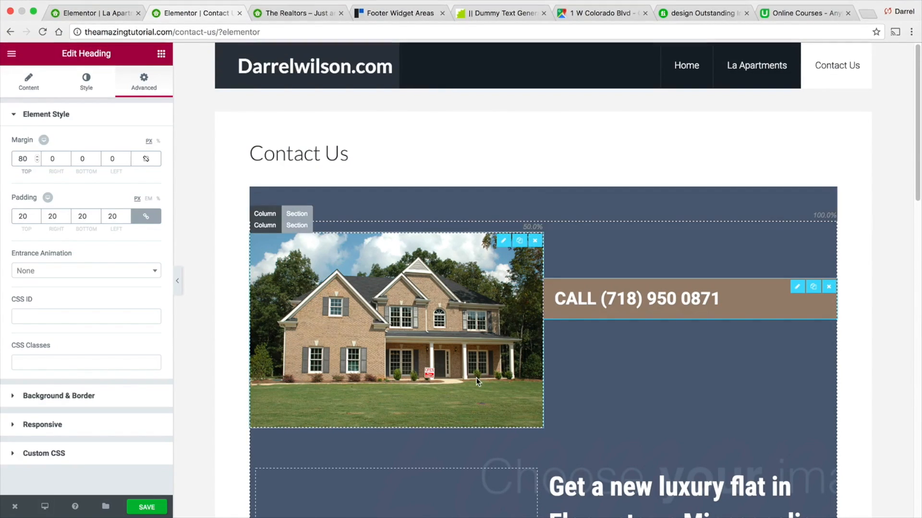
- Add an Image widget to the empty lower-left column and set it to the apartment building photo
{"action": "scroll", "coordinate": [486, 355], "scroll_direction": "down", "scroll_amount": 5}
{"action": "scroll", "coordinate": [479, 353], "scroll_direction": "down", "scroll_amount": 3}
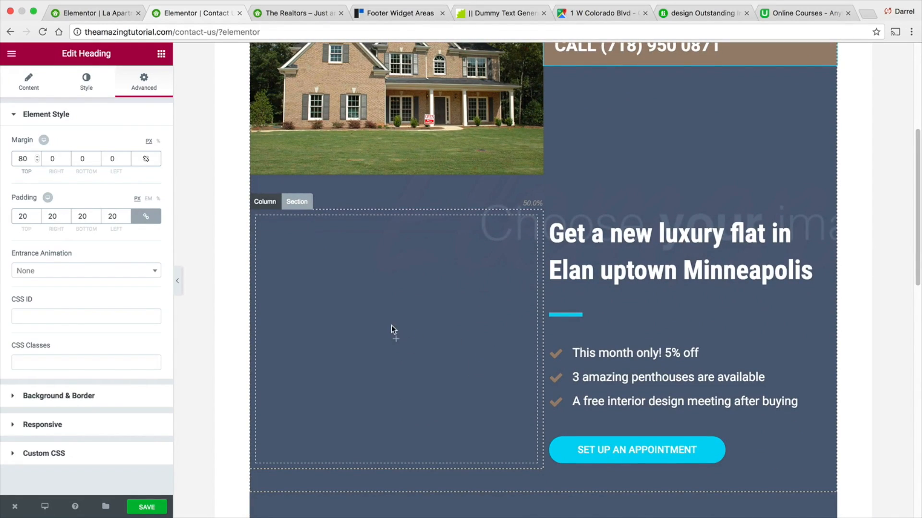
{"action": "left_click", "coordinate": [396, 339]}
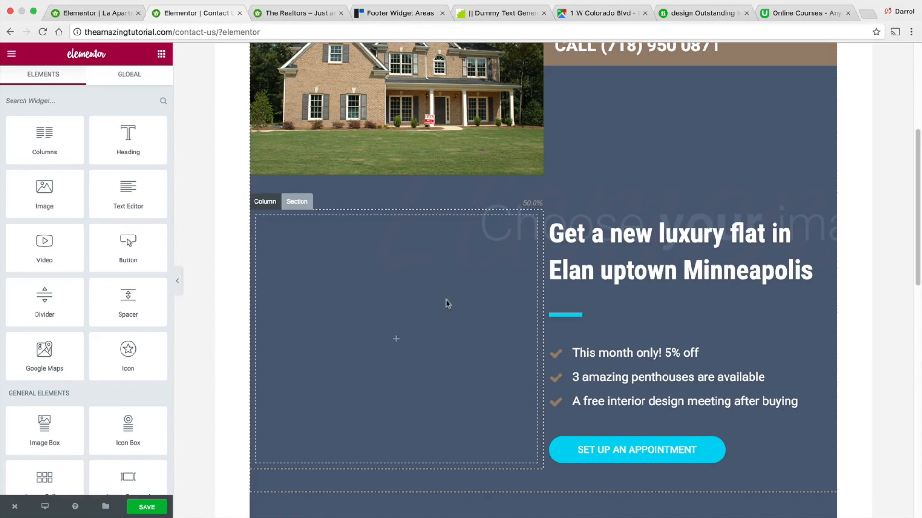
{"action": "left_click_drag", "start_coordinate": [45, 192], "coordinate": [399, 341]}
{"action": "left_click", "coordinate": [76, 184]}
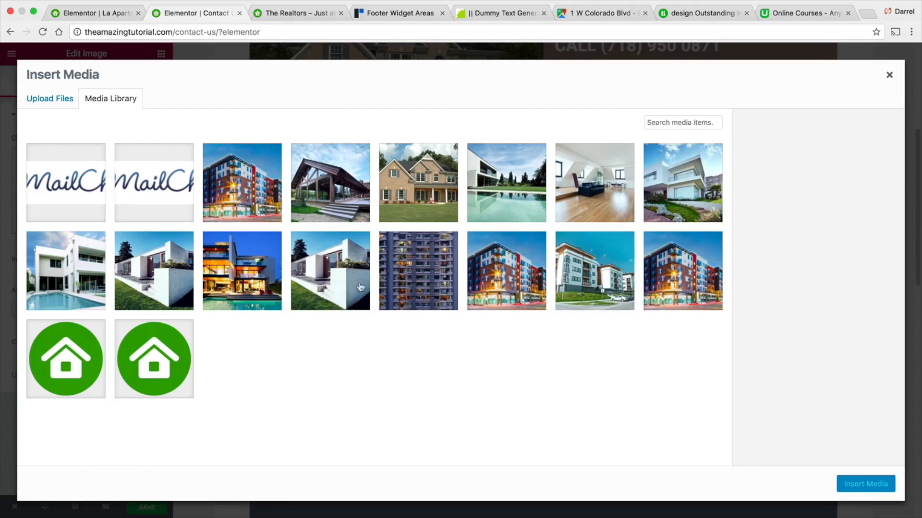
{"action": "left_click", "coordinate": [700, 275]}
{"action": "left_click", "coordinate": [878, 485]}
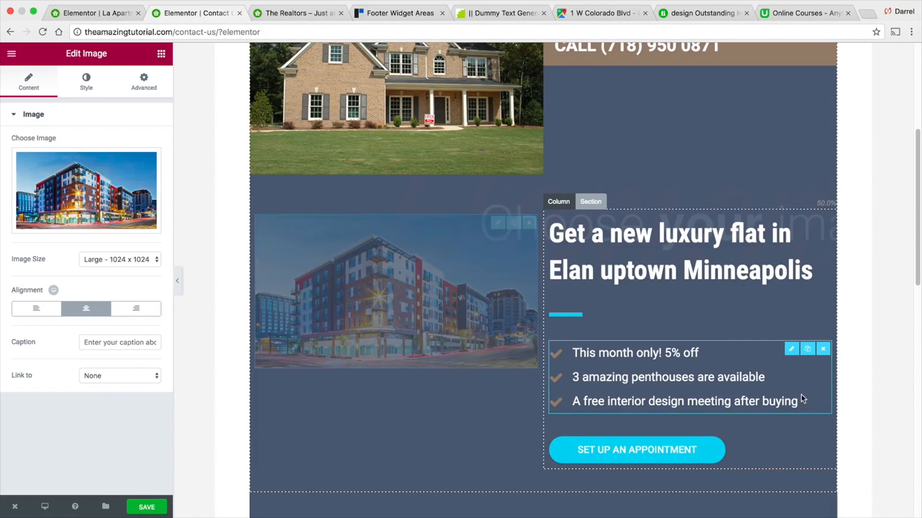
- Delete the Set Up an Appointment button from the template
{"action": "left_click_drag", "start_coordinate": [660, 357], "coordinate": [681, 388]}
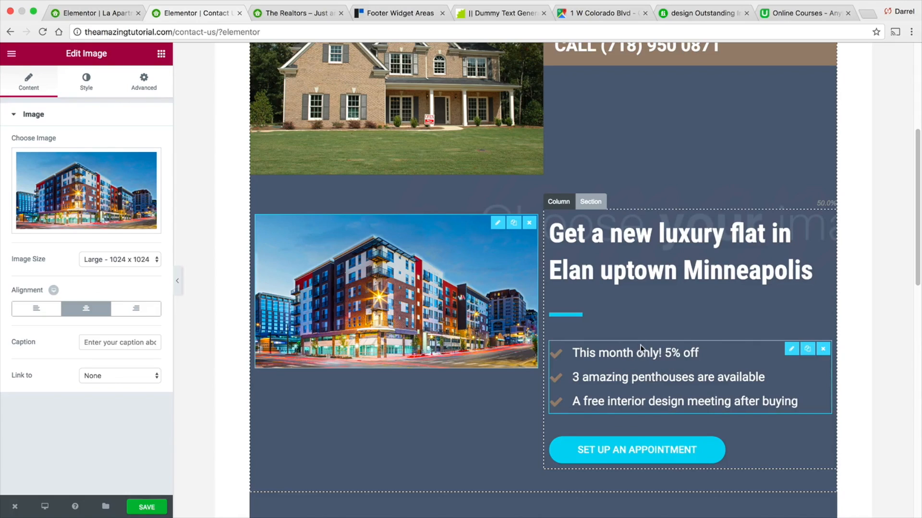
{"action": "scroll", "coordinate": [641, 345], "scroll_direction": "down", "scroll_amount": 3}
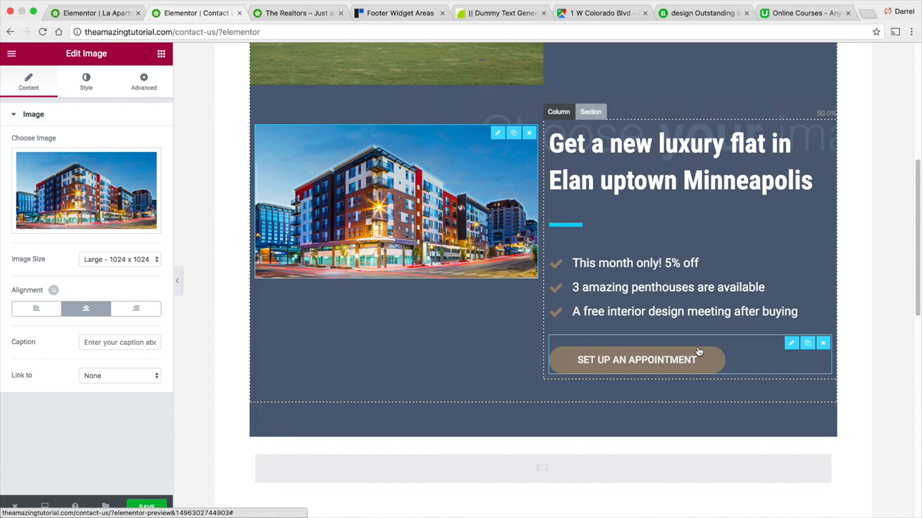
{"action": "left_click", "coordinate": [822, 343]}
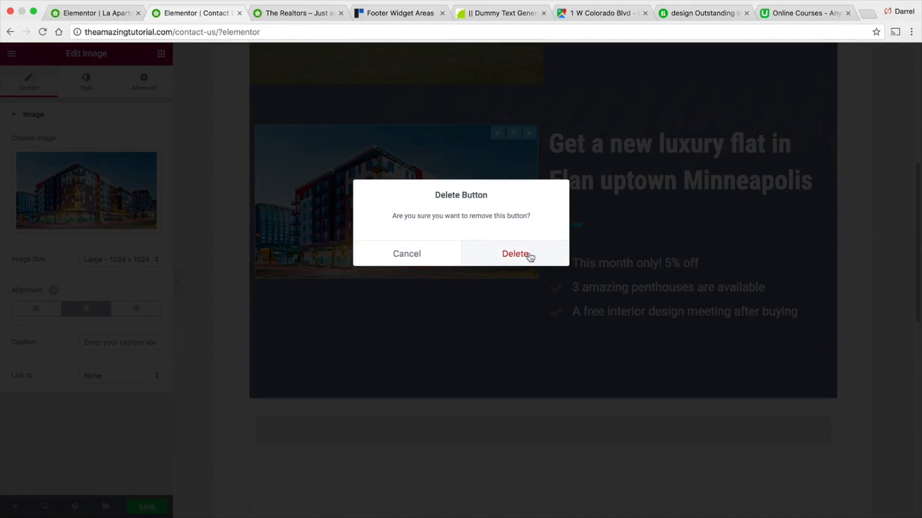
{"action": "left_click", "coordinate": [530, 257]}
- Review the finished layout and save the Contact Us page
{"action": "scroll", "coordinate": [598, 357], "scroll_direction": "down", "scroll_amount": 3}
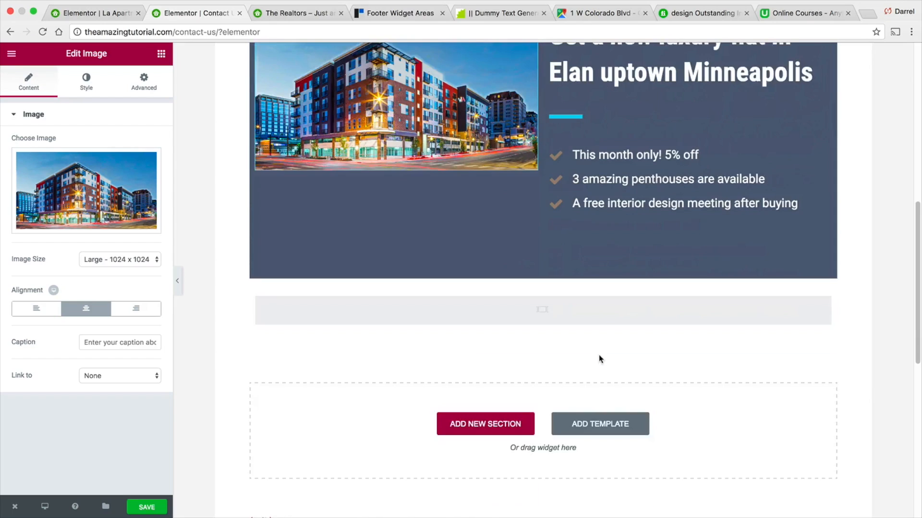
{"action": "scroll", "coordinate": [598, 348], "scroll_direction": "up", "scroll_amount": 4}
{"action": "scroll", "coordinate": [598, 351], "scroll_direction": "up", "scroll_amount": 6}
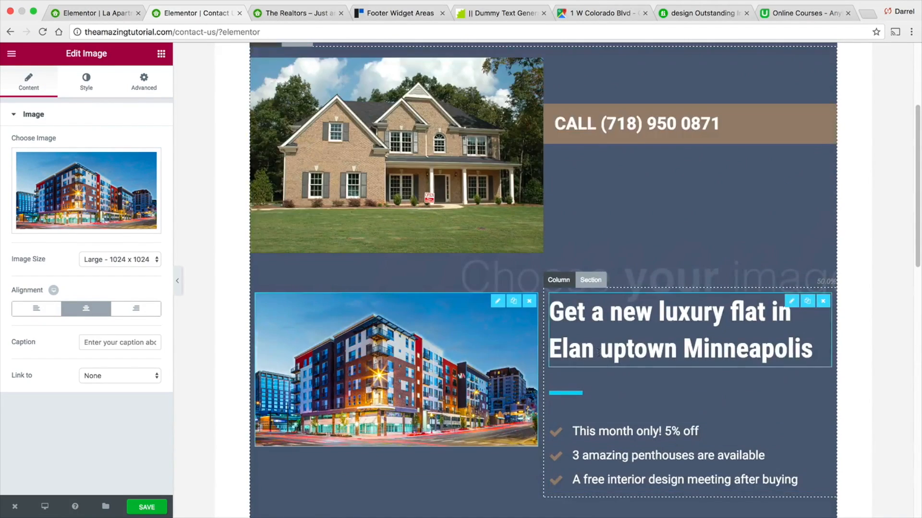
{"action": "scroll", "coordinate": [598, 352], "scroll_direction": "down", "scroll_amount": 6}
{"action": "scroll", "coordinate": [597, 353], "scroll_direction": "down", "scroll_amount": 8}
{"action": "scroll", "coordinate": [541, 397], "scroll_direction": "up", "scroll_amount": 2}
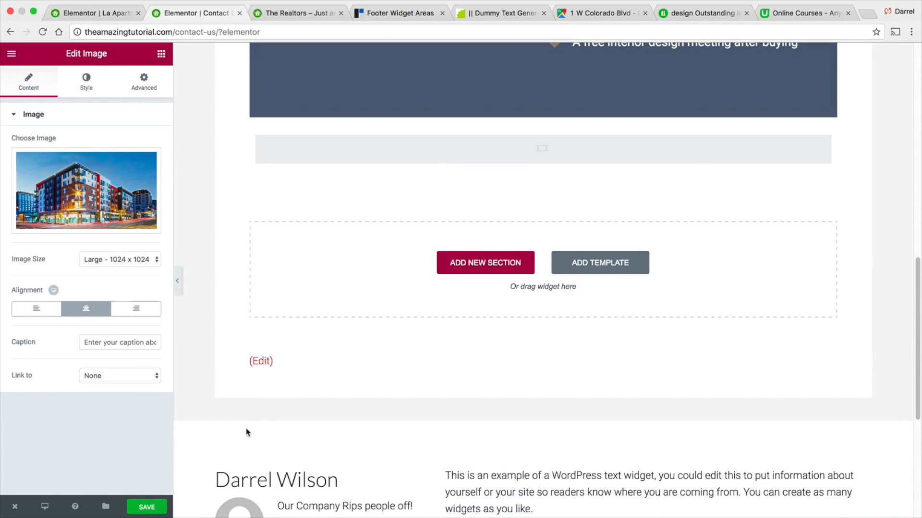
{"action": "left_click", "coordinate": [146, 507]}
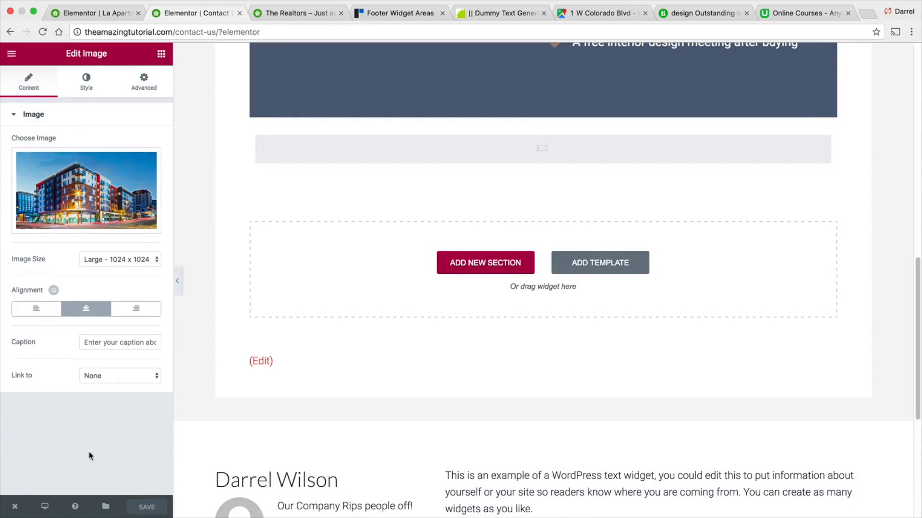
- Exit Elementor to the WordPress dashboard and open the Ninja Forms forms list
{"action": "left_click", "coordinate": [16, 512]}
{"action": "left_click", "coordinate": [26, 482]}
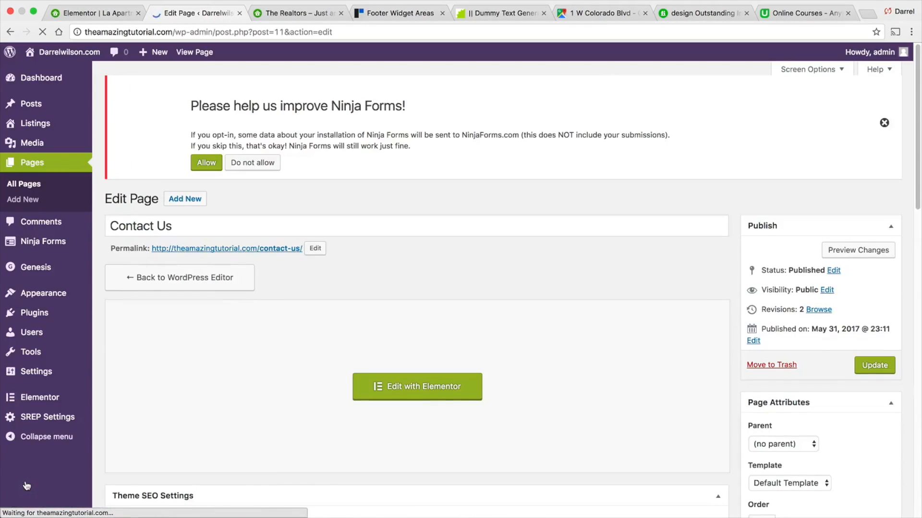
{"action": "mouse_move", "coordinate": [45, 245]}
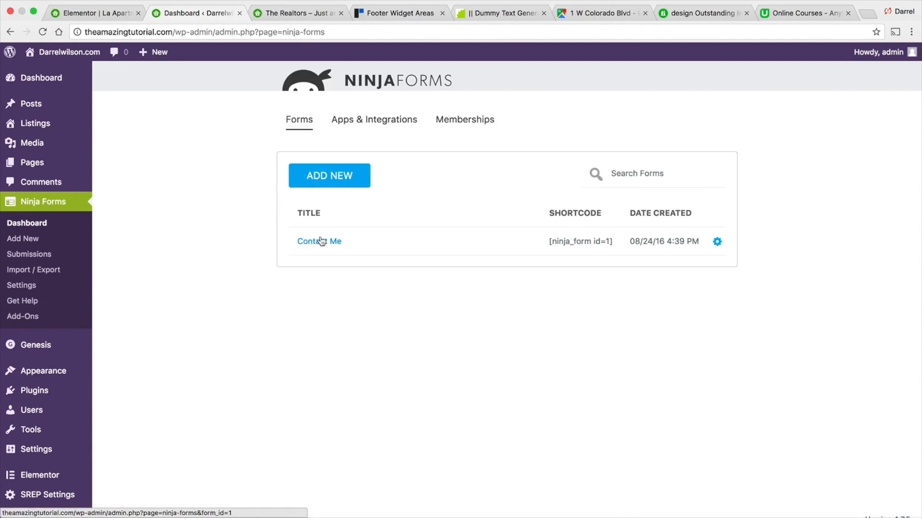
- Open the Contact Me form in the form builder and browse its fields, emails & actions, and advanced settings
{"action": "left_click", "coordinate": [725, 246]}
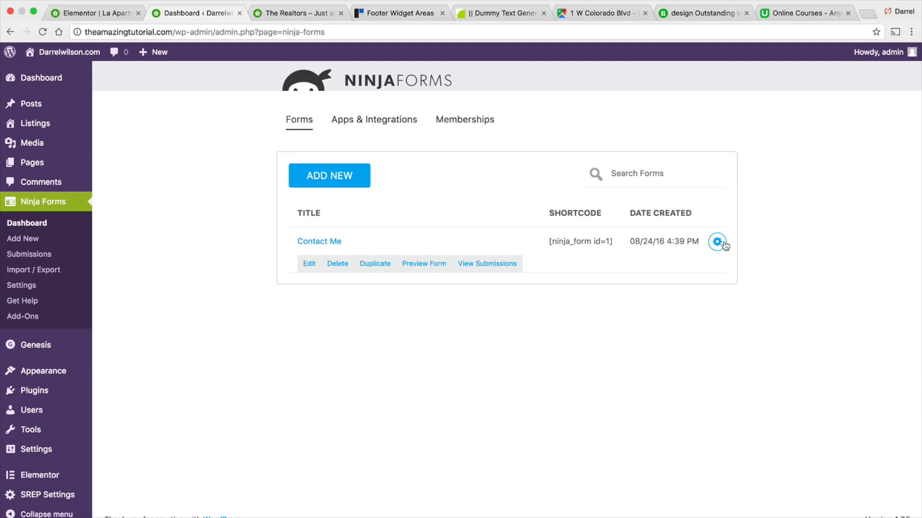
{"action": "left_click", "coordinate": [310, 264]}
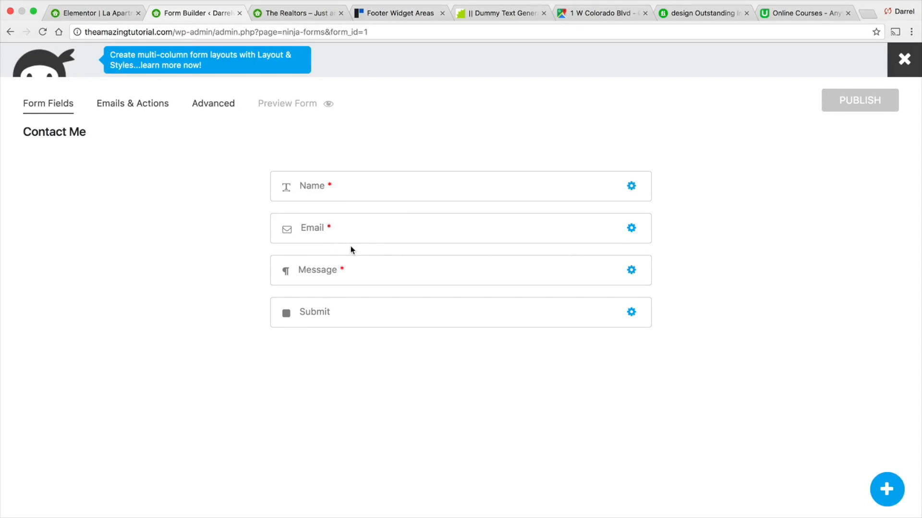
{"action": "left_click", "coordinate": [152, 111]}
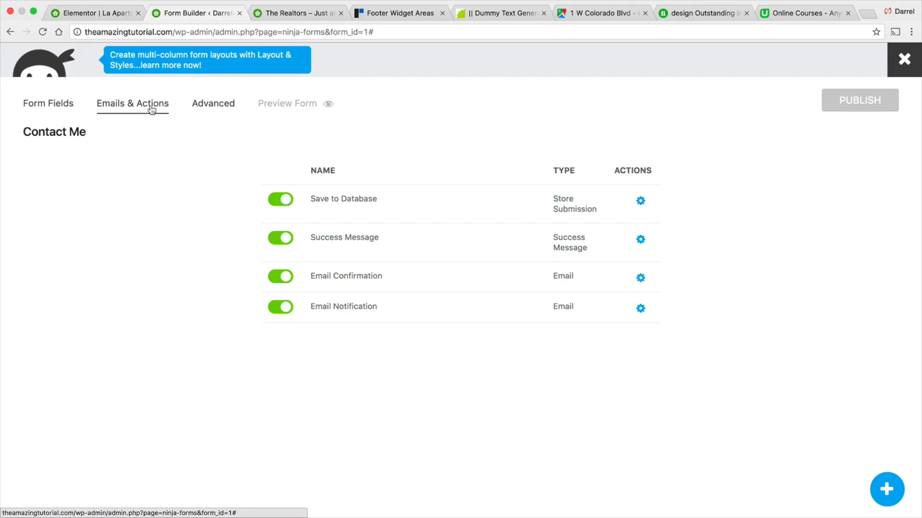
{"action": "left_click", "coordinate": [229, 106]}
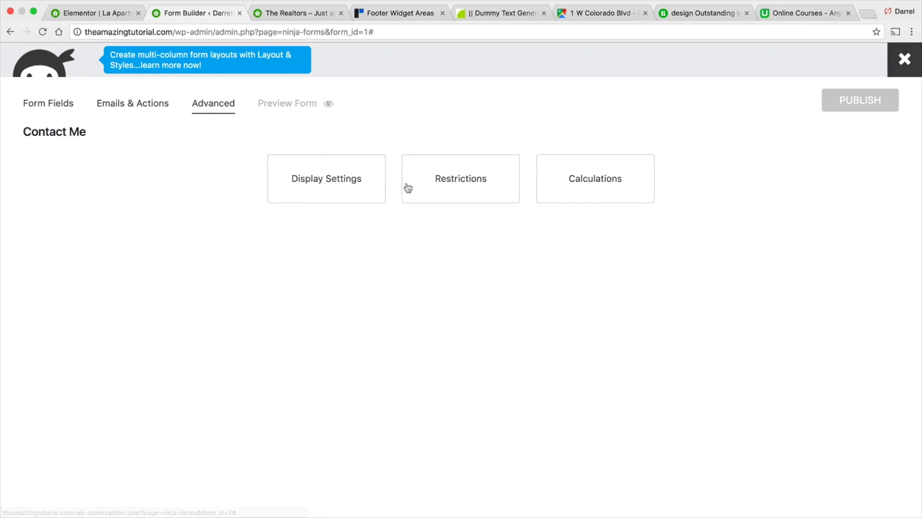
{"action": "left_click", "coordinate": [48, 104]}
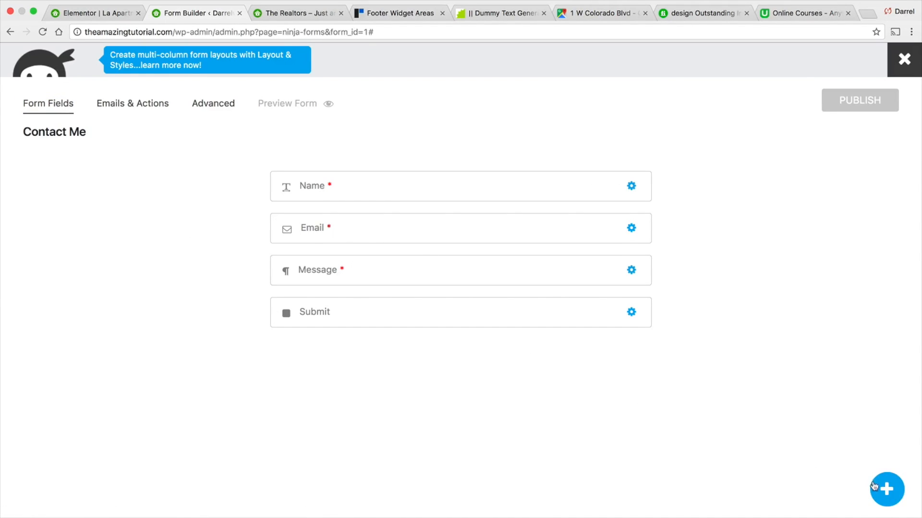
{"action": "left_click", "coordinate": [886, 495]}
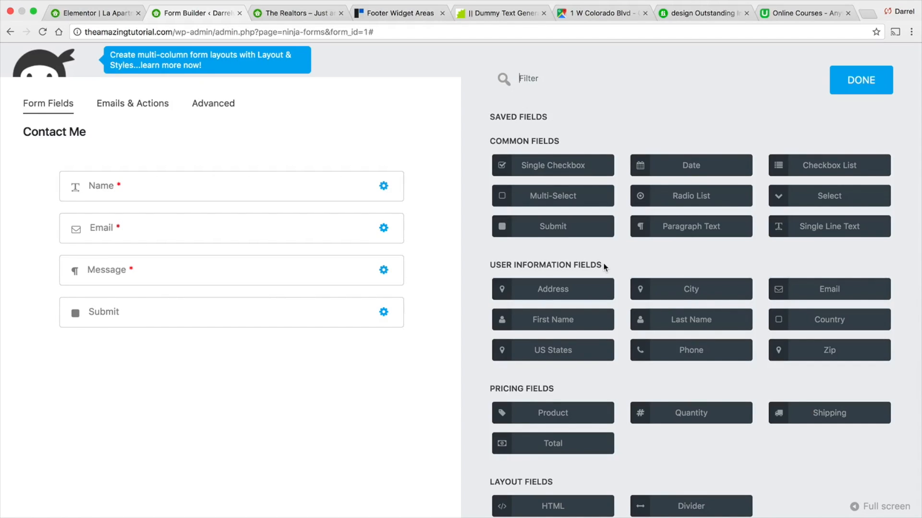
{"action": "left_click_drag", "start_coordinate": [540, 292], "coordinate": [578, 247]}
{"action": "left_click", "coordinate": [831, 94]}
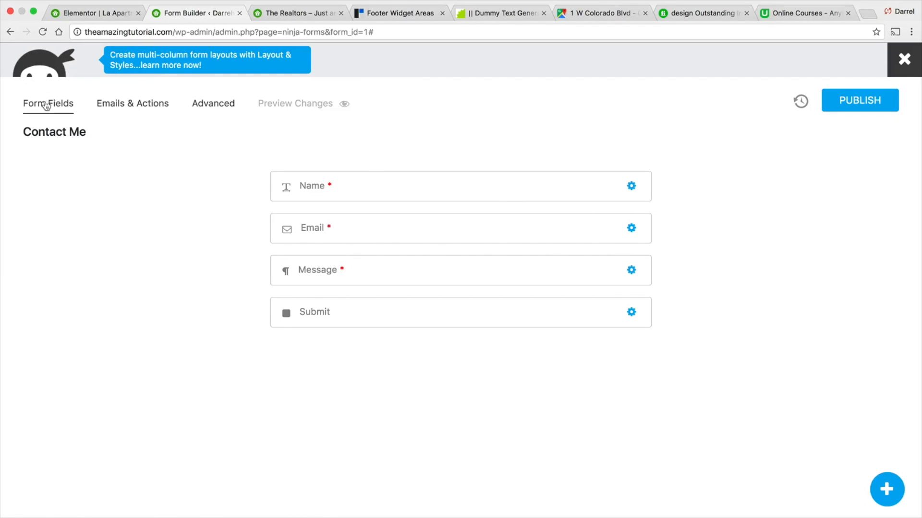
- Leave the form builder without saving and copy the Contact Me form's shortcode from the forms list
{"action": "left_click", "coordinate": [10, 32]}
{"action": "left_click", "coordinate": [10, 32]}
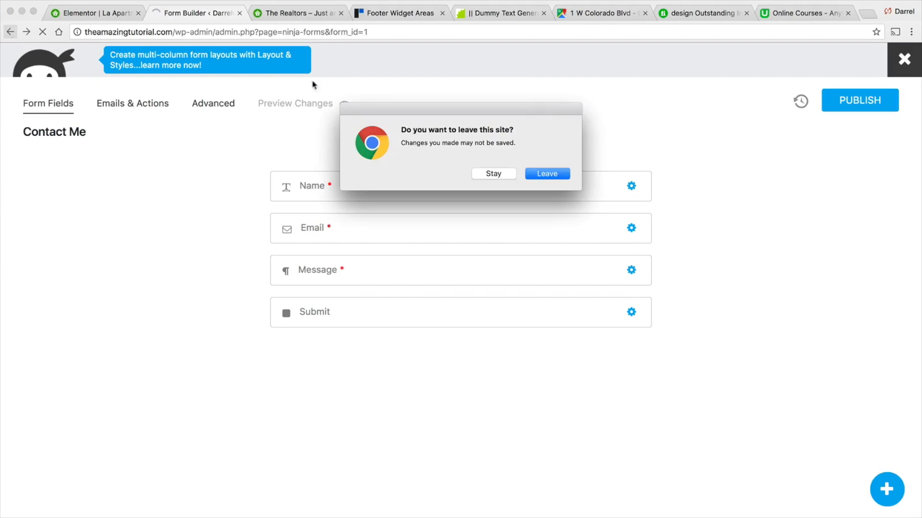
{"action": "left_click", "coordinate": [566, 175]}
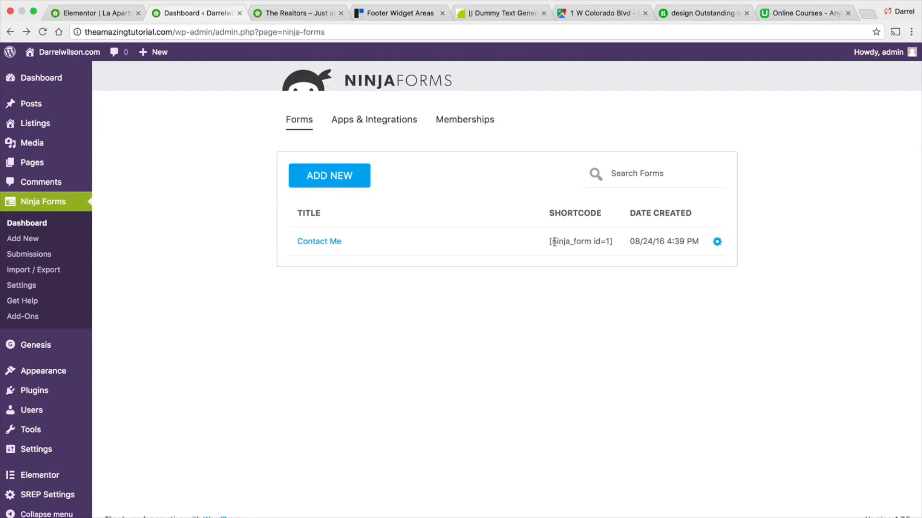
{"action": "left_click_drag", "start_coordinate": [561, 241], "coordinate": [617, 241]}
{"action": "right_click", "coordinate": [592, 241]}
{"action": "left_click", "coordinate": [607, 264]}
- Open the Contact Us page in Elementor, add a Heading widget below the apartment section and delete the empty widget above it
{"action": "left_click", "coordinate": [52, 73]}
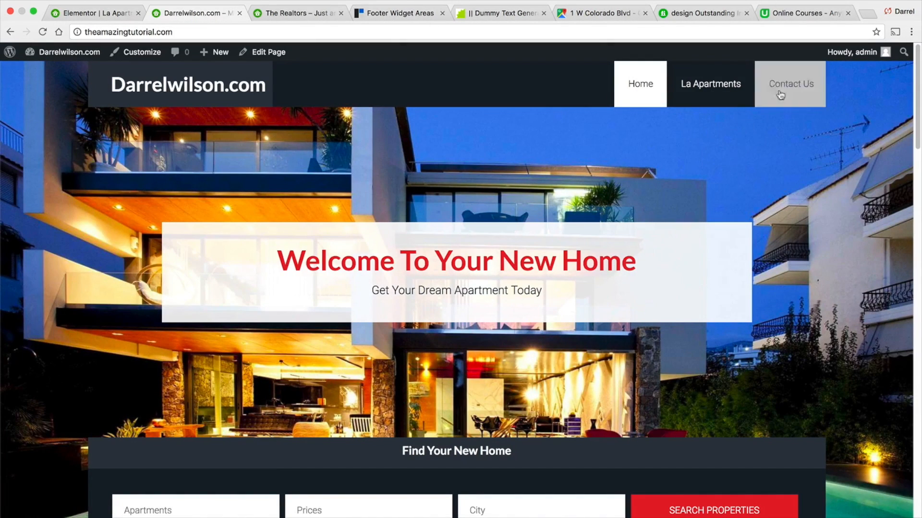
{"action": "left_click", "coordinate": [782, 88]}
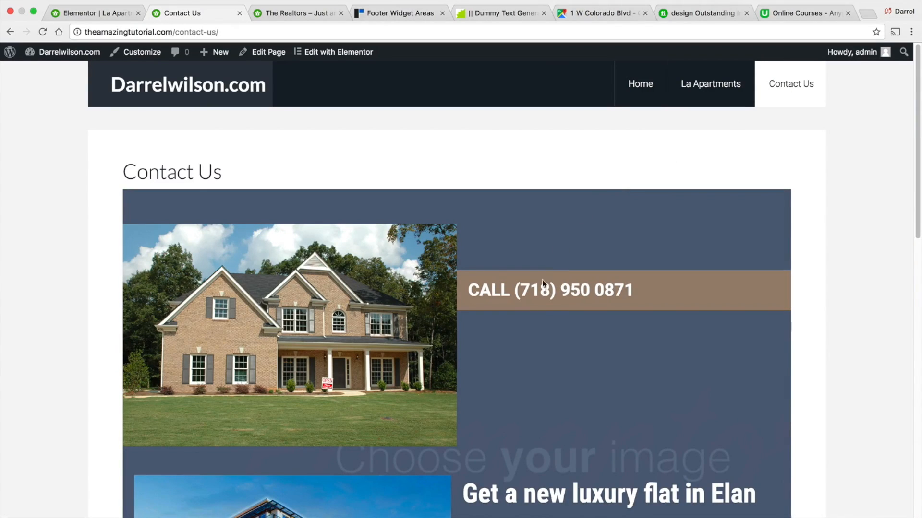
{"action": "scroll", "coordinate": [567, 298], "scroll_direction": "down", "scroll_amount": 4}
{"action": "scroll", "coordinate": [566, 298], "scroll_direction": "down", "scroll_amount": 5}
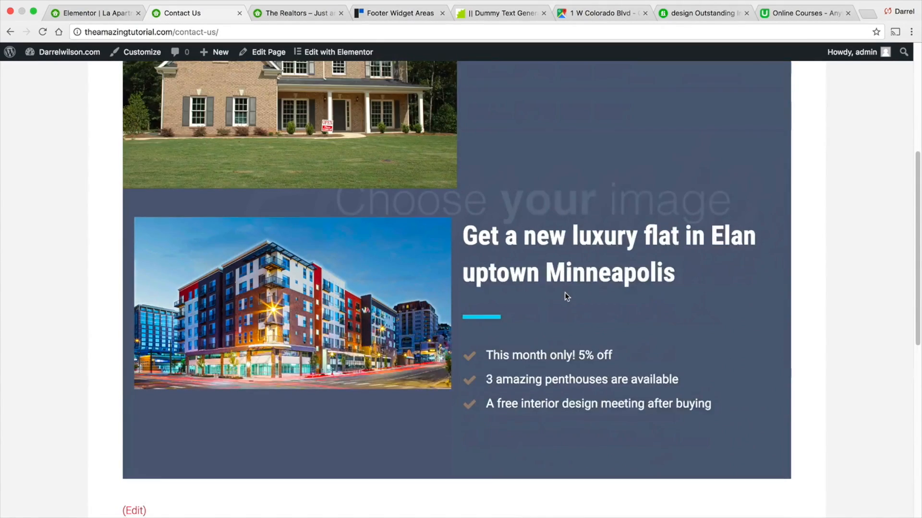
{"action": "left_click", "coordinate": [333, 53]}
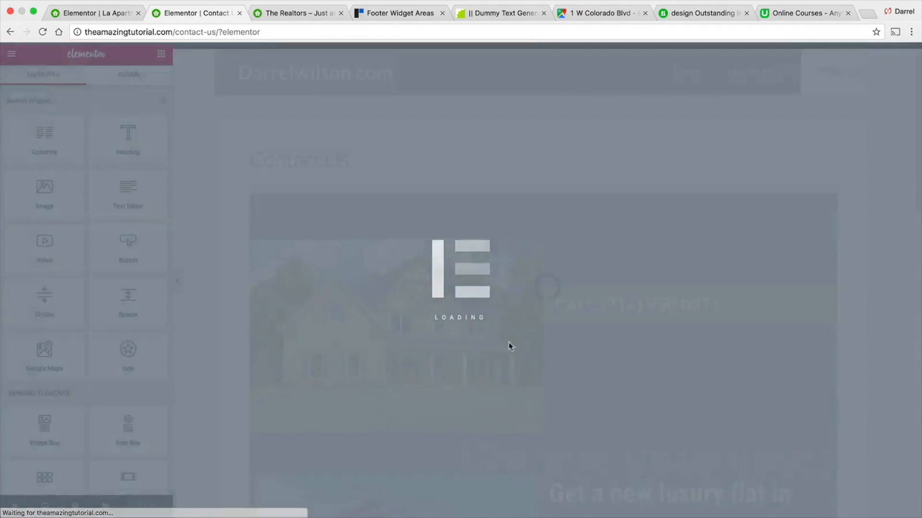
{"action": "scroll", "coordinate": [542, 345], "scroll_direction": "down", "scroll_amount": 2}
{"action": "scroll", "coordinate": [544, 349], "scroll_direction": "down", "scroll_amount": 5}
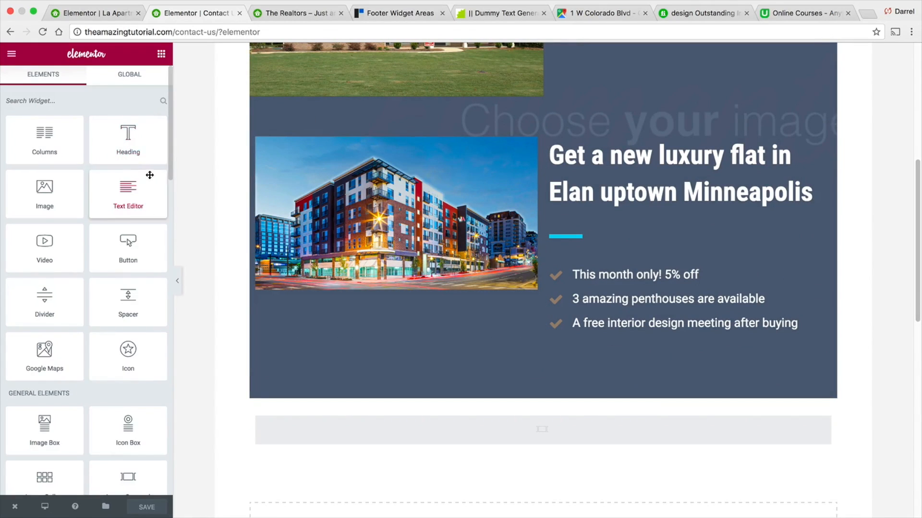
{"action": "scroll", "coordinate": [147, 163], "scroll_direction": "down", "scroll_amount": 3}
{"action": "scroll", "coordinate": [144, 125], "scroll_direction": "up", "scroll_amount": 1}
{"action": "left_click_drag", "start_coordinate": [133, 91], "coordinate": [535, 433]}
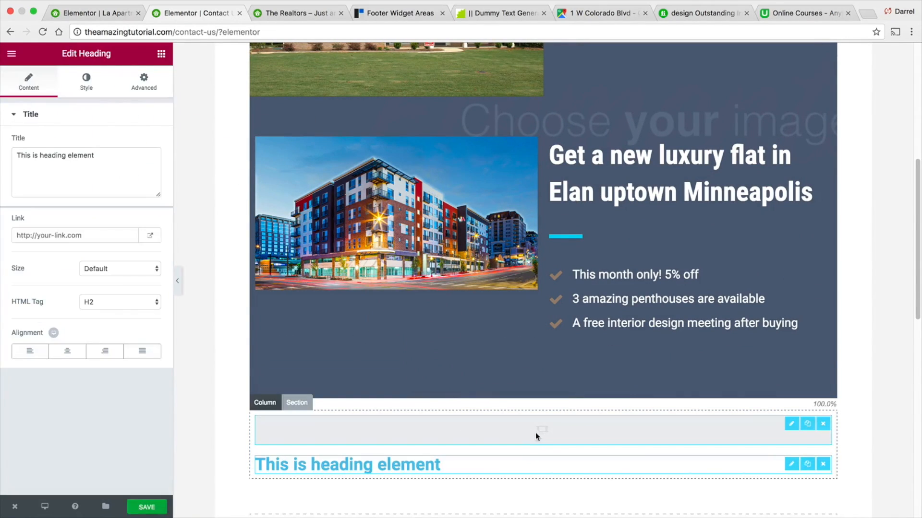
{"action": "left_click", "coordinate": [823, 424]}
- Paste the form shortcode as the heading's title, center-align it and save the page
{"action": "left_click", "coordinate": [521, 258]}
{"action": "left_click_drag", "start_coordinate": [139, 150], "coordinate": [1, 155]}
{"action": "right_click", "coordinate": [34, 154]}
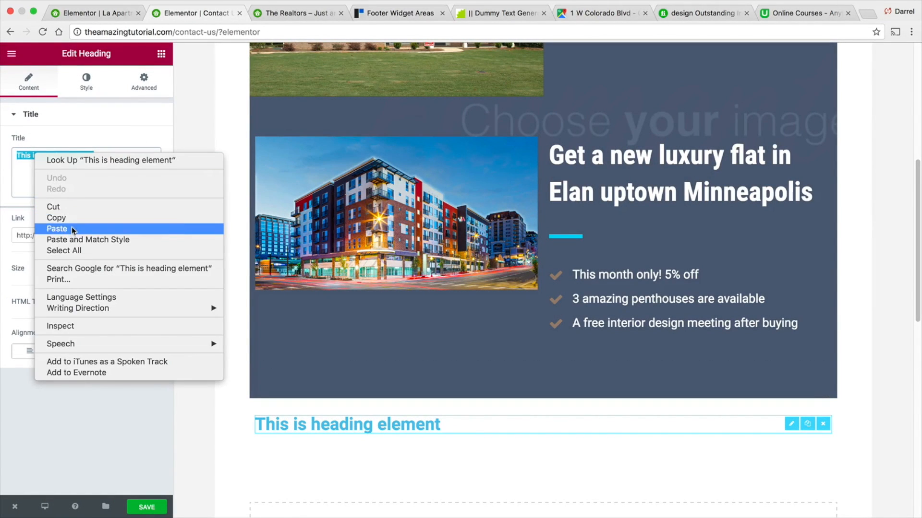
{"action": "left_click", "coordinate": [71, 228]}
{"action": "left_click", "coordinate": [72, 348]}
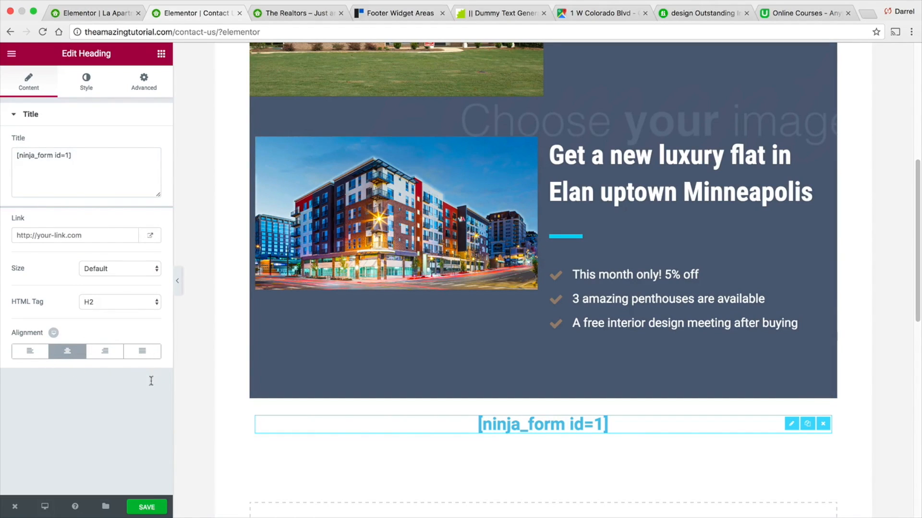
{"action": "left_click", "coordinate": [148, 508]}
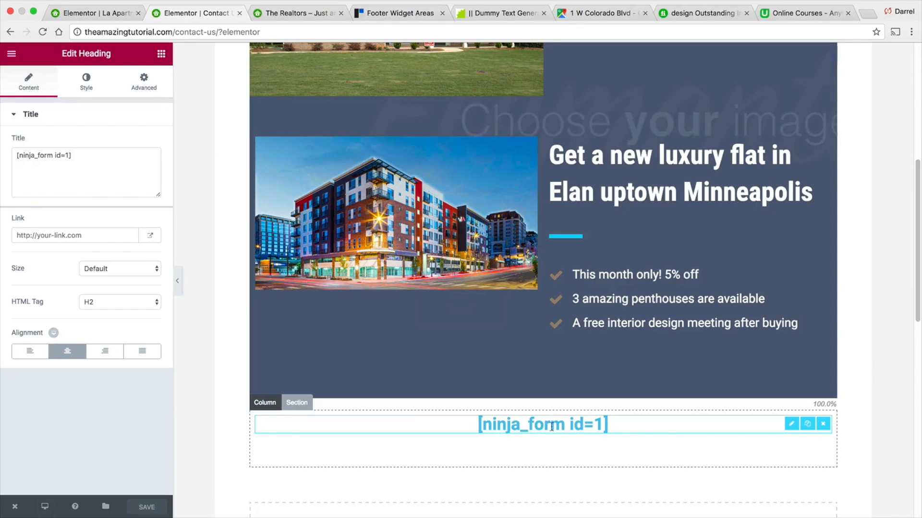
- View the live Contact Us page to check the embedded contact form
{"action": "mouse_move", "coordinate": [15, 507]}
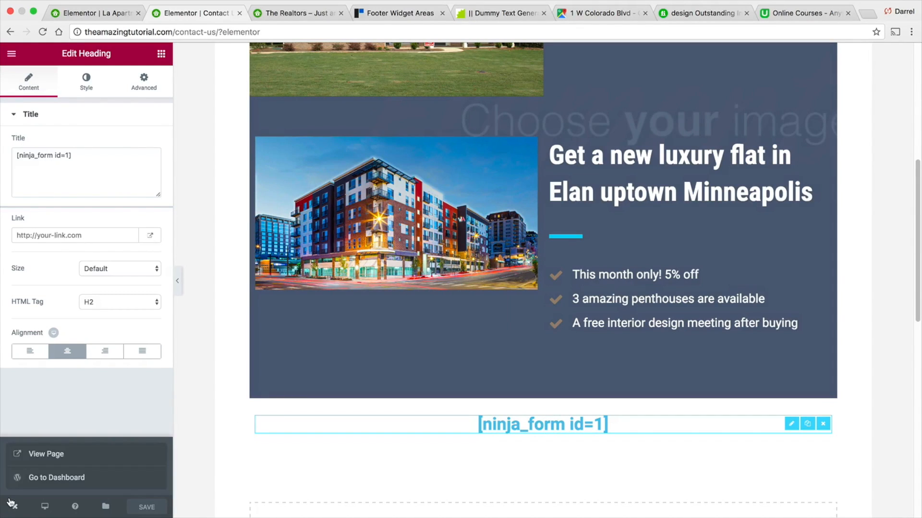
{"action": "left_click", "coordinate": [38, 452]}
{"action": "scroll", "coordinate": [391, 347], "scroll_direction": "down", "scroll_amount": 10}
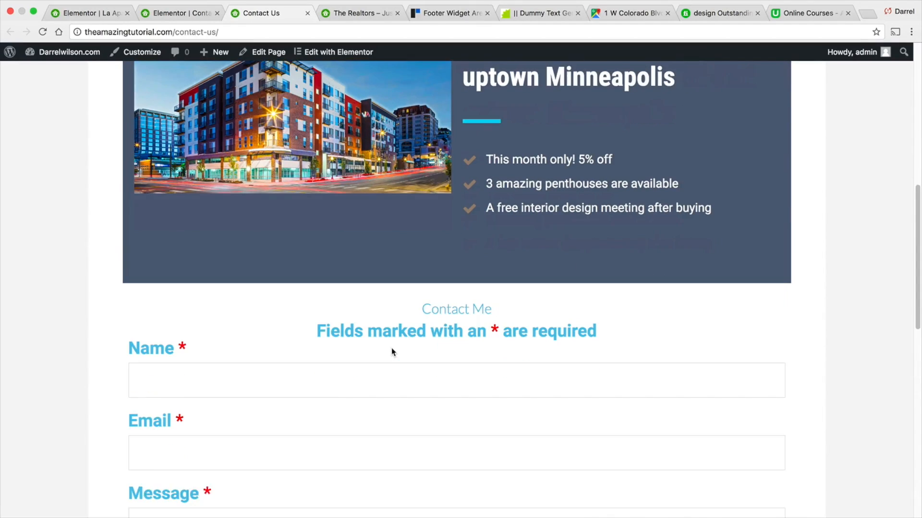
{"action": "scroll", "coordinate": [392, 345], "scroll_direction": "down", "scroll_amount": 1}
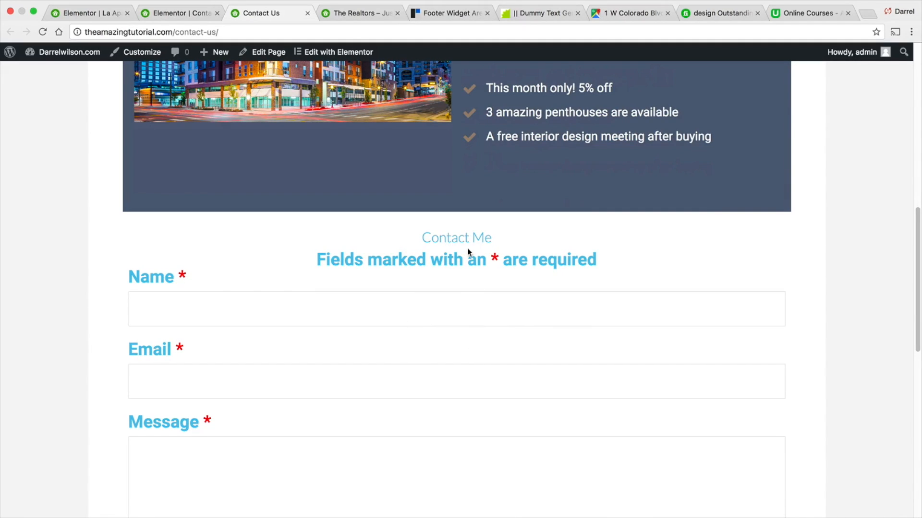
- Reopen the page in Elementor and set the shortcode heading's text color to black #000000, then save
{"action": "left_click", "coordinate": [258, 46]}
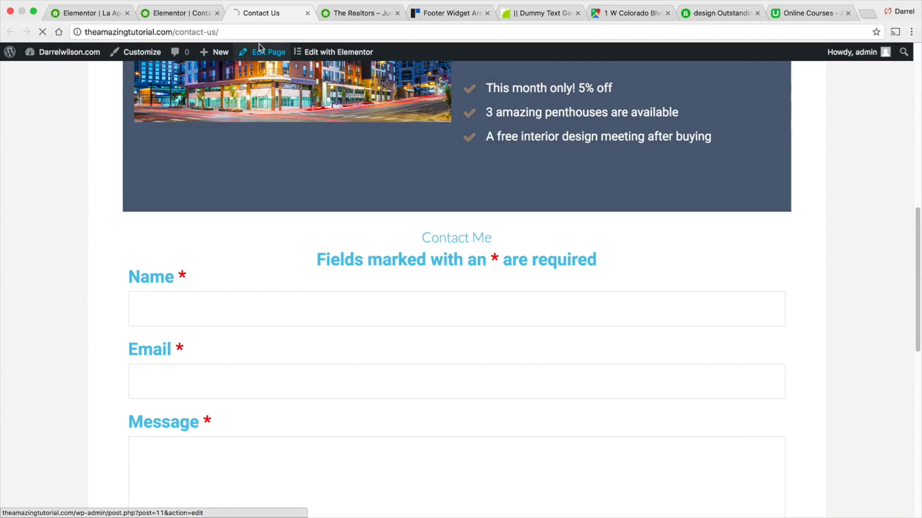
{"action": "left_click", "coordinate": [394, 385]}
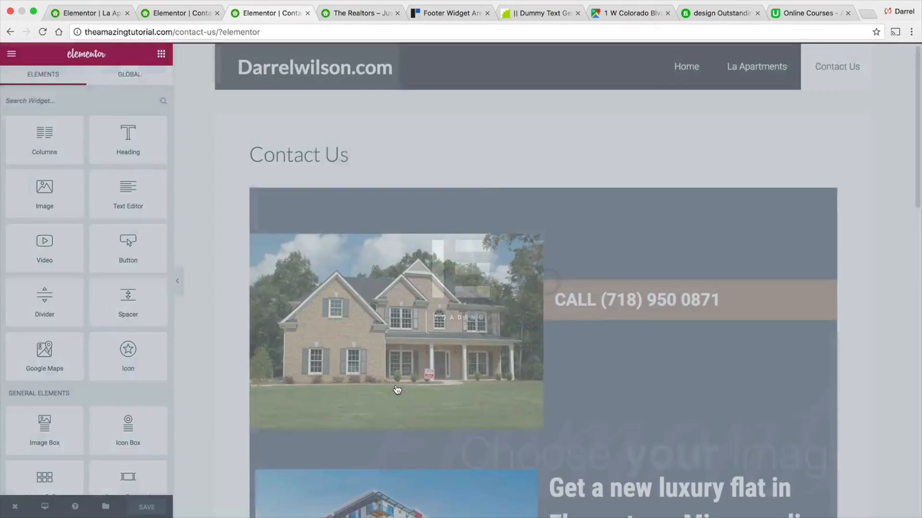
{"action": "scroll", "coordinate": [393, 380], "scroll_direction": "down", "scroll_amount": 8}
{"action": "scroll", "coordinate": [394, 383], "scroll_direction": "down", "scroll_amount": 1}
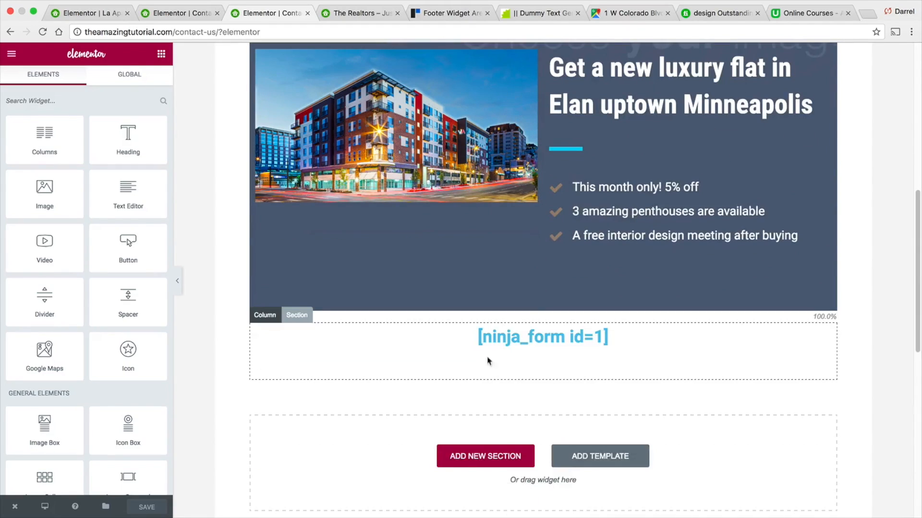
{"action": "left_click", "coordinate": [489, 337]}
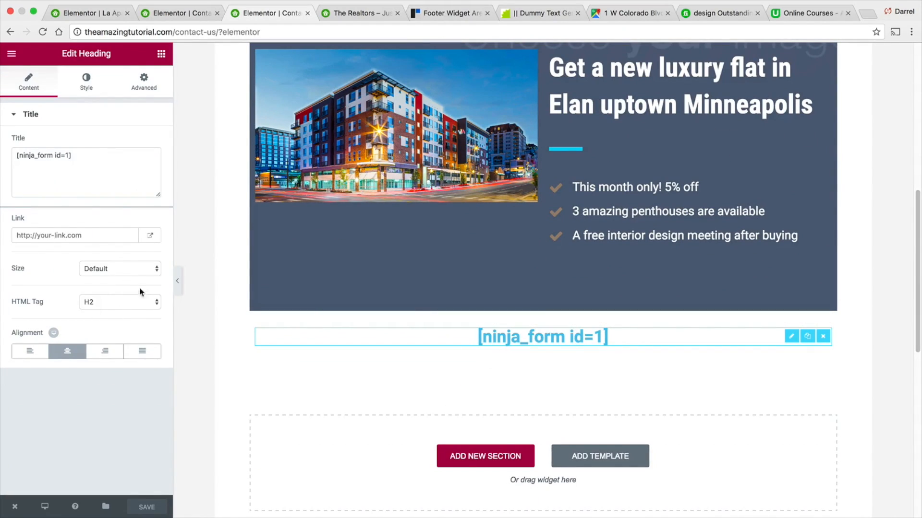
{"action": "left_click", "coordinate": [95, 86]}
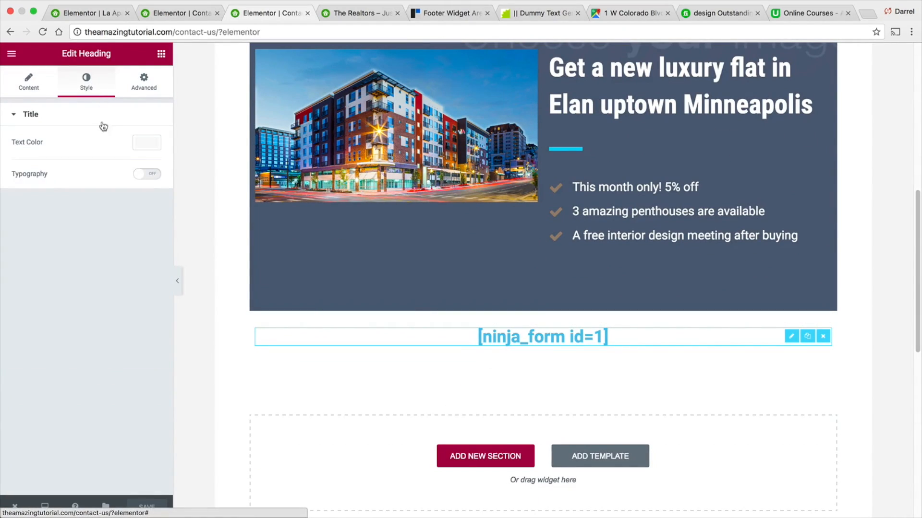
{"action": "left_click", "coordinate": [144, 144]}
{"action": "left_click", "coordinate": [103, 278]}
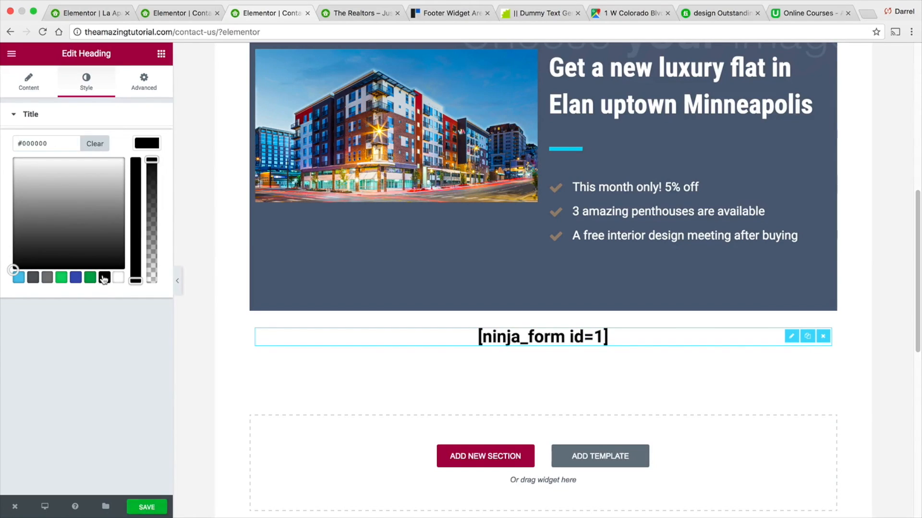
{"action": "left_click", "coordinate": [145, 508]}
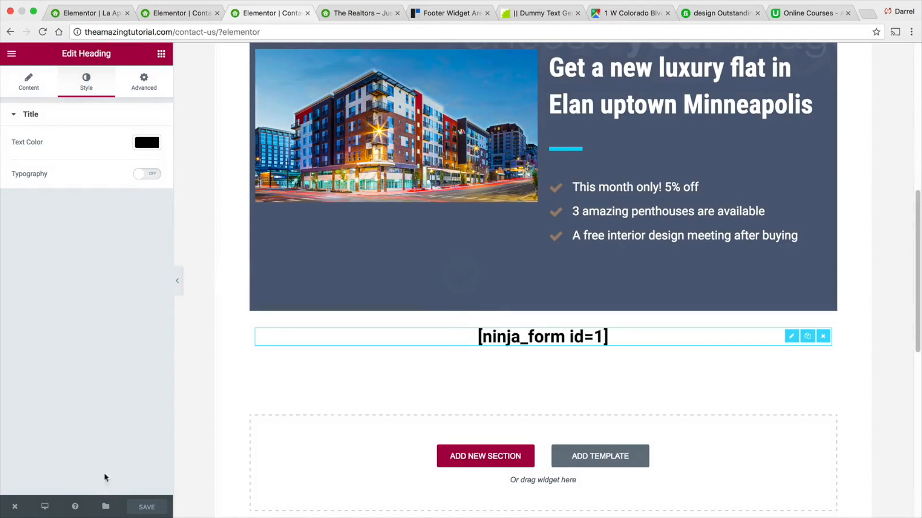
- View the live Contact Us page to check the form's new text color
{"action": "mouse_move", "coordinate": [18, 510]}
{"action": "left_click", "coordinate": [29, 453]}
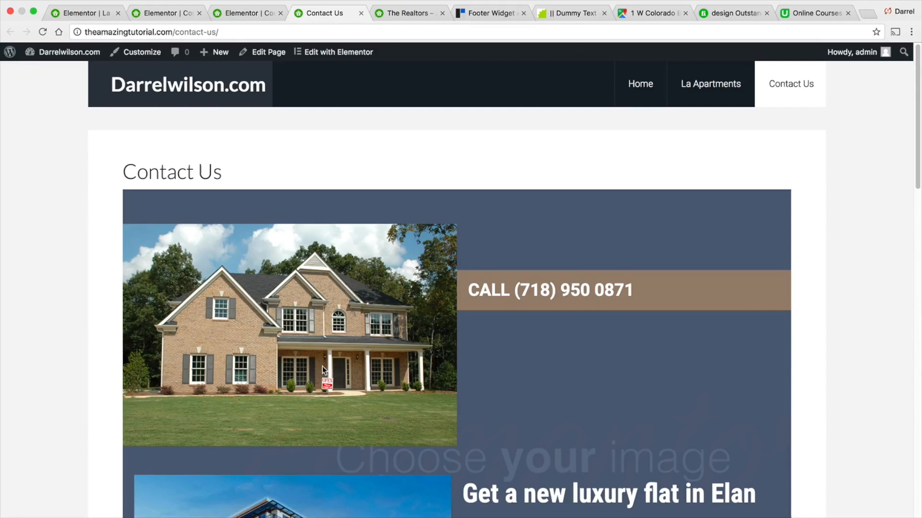
{"action": "scroll", "coordinate": [333, 355], "scroll_direction": "down", "scroll_amount": 10}
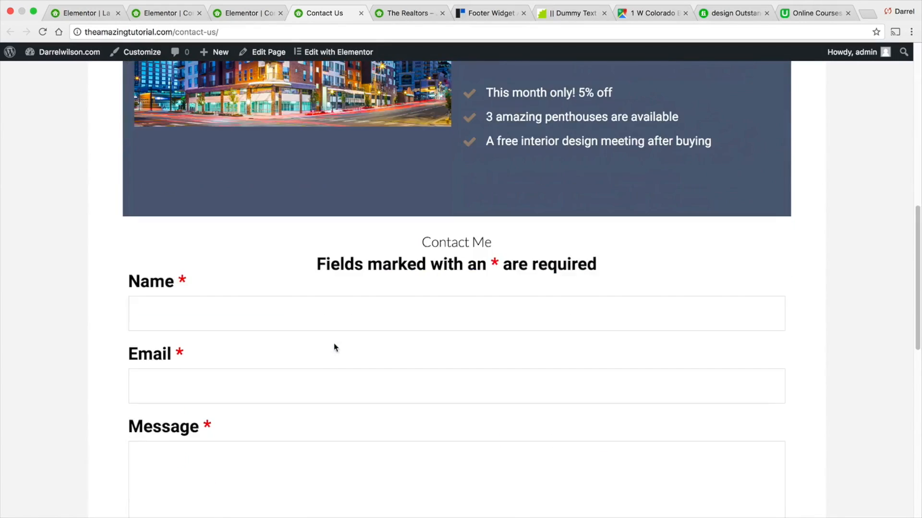
{"action": "scroll", "coordinate": [399, 372], "scroll_direction": "up", "scroll_amount": 10}
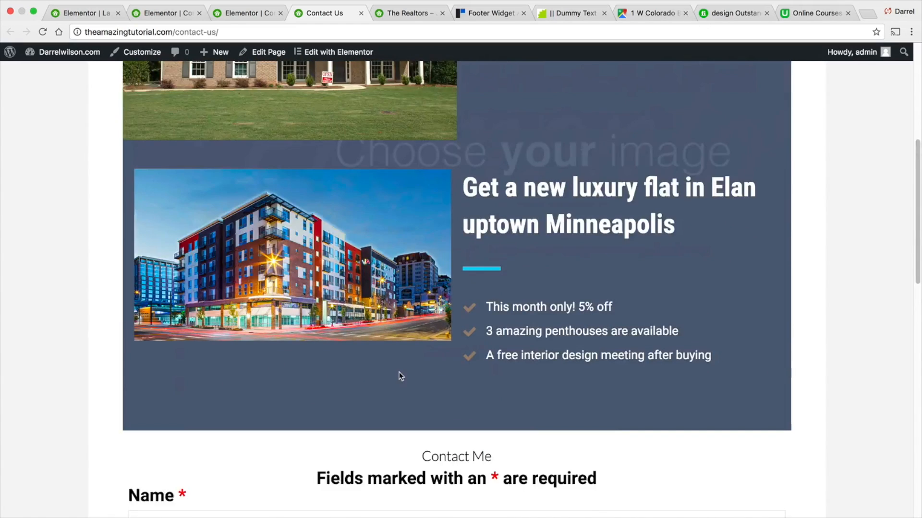
- Open the Contact Us page's WordPress edit screen and scroll through its page settings
{"action": "left_click_drag", "start_coordinate": [231, 173], "coordinate": [199, 171]}
{"action": "left_click", "coordinate": [263, 52]}
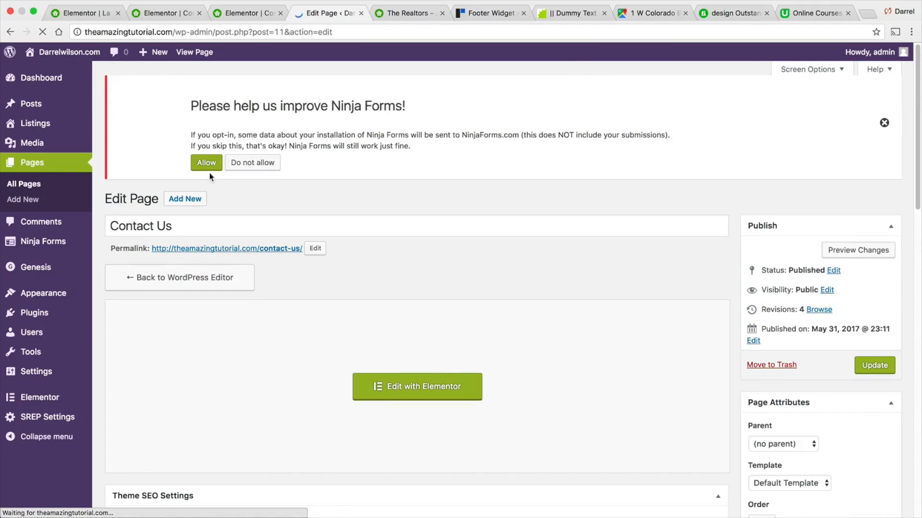
{"action": "scroll", "coordinate": [288, 211], "scroll_direction": "down", "scroll_amount": 5}
{"action": "scroll", "coordinate": [319, 219], "scroll_direction": "down", "scroll_amount": 8}
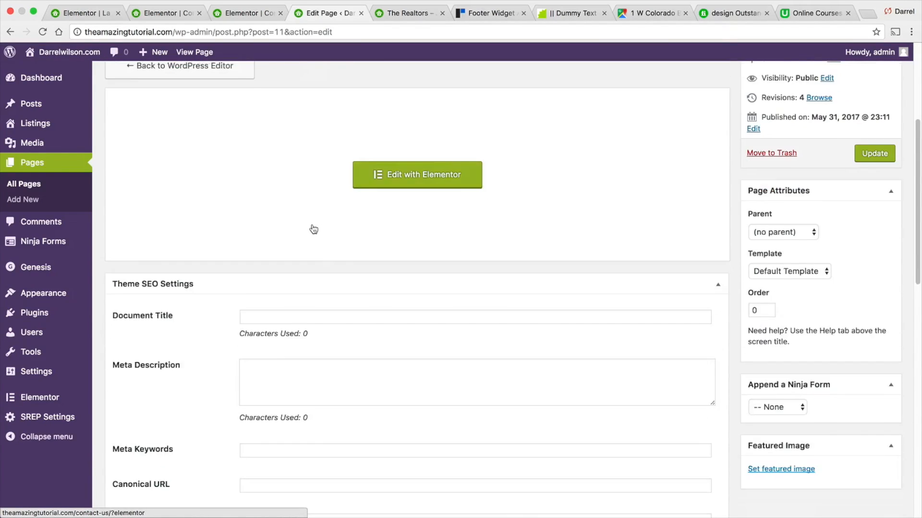
{"action": "scroll", "coordinate": [310, 221], "scroll_direction": "down", "scroll_amount": 5}
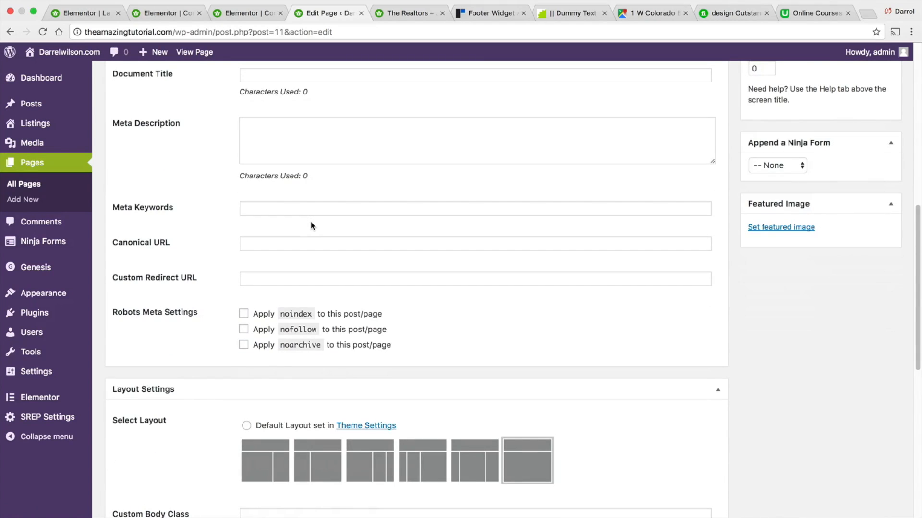
{"action": "scroll", "coordinate": [297, 242], "scroll_direction": "down", "scroll_amount": 2}
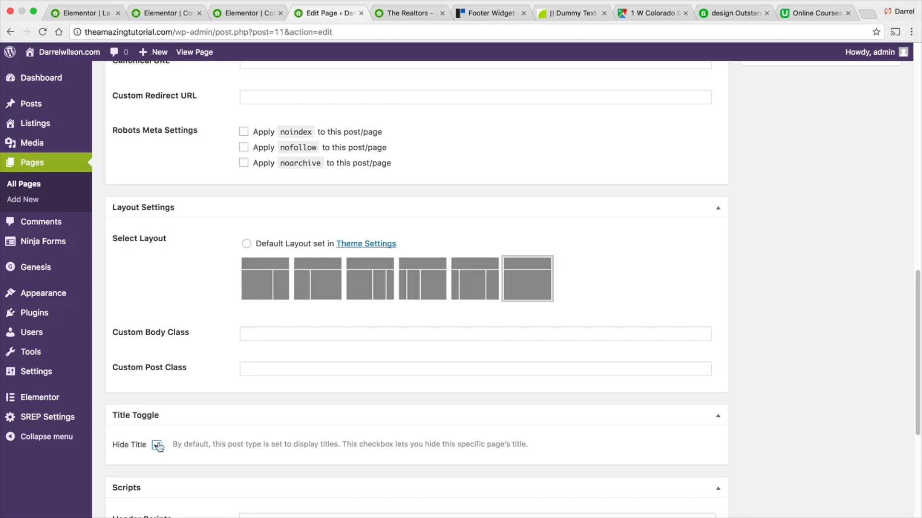
{"action": "scroll", "coordinate": [734, 401], "scroll_direction": "up", "scroll_amount": 15}
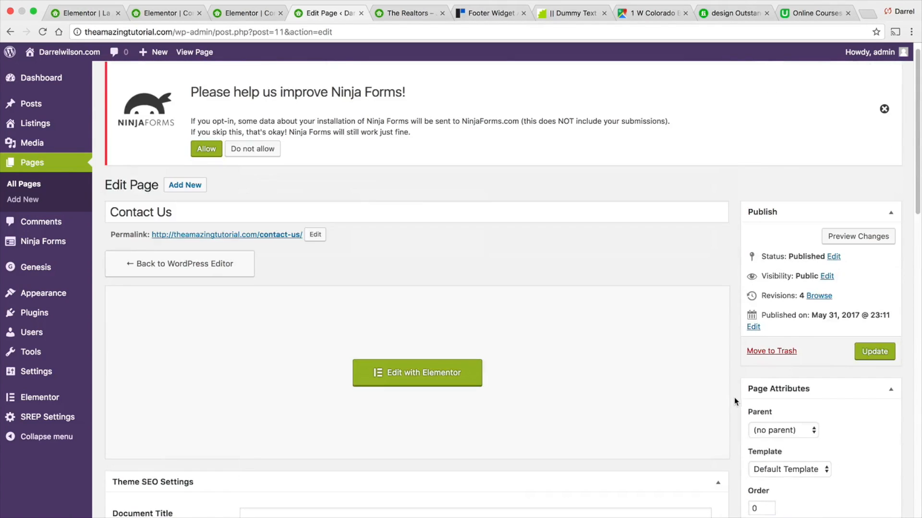
- Update the Contact Us page and visit the site's homepage
{"action": "left_click", "coordinate": [866, 355]}
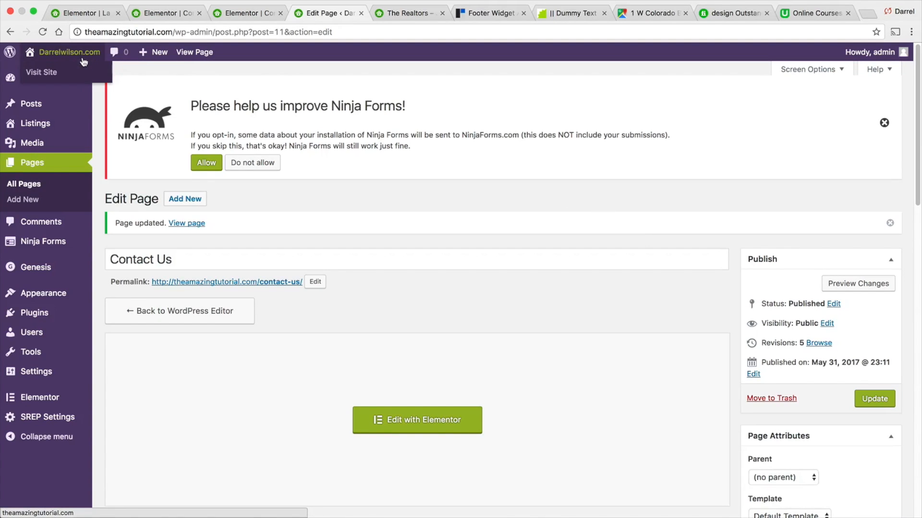
{"action": "left_click", "coordinate": [83, 73]}
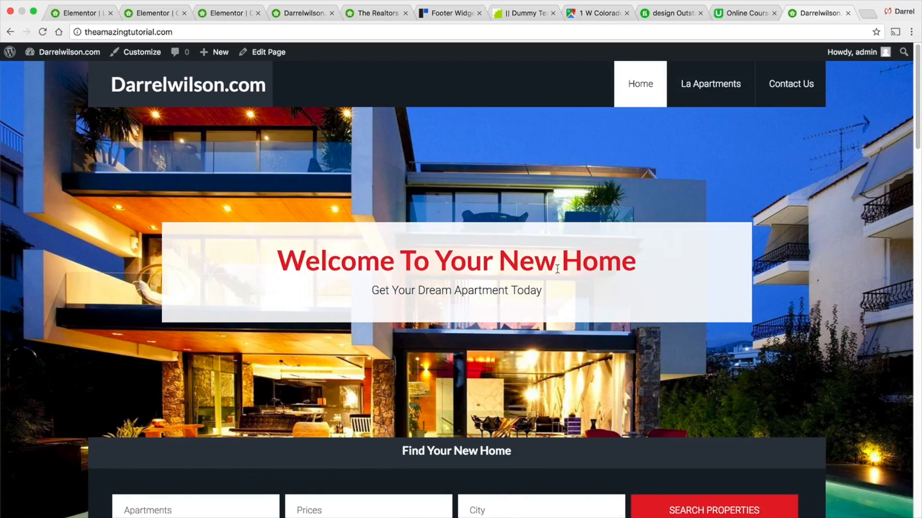
- Browse the homepage, trying the Apartments, Prices and City search dropdowns and the Find a Pro banner
{"action": "scroll", "coordinate": [557, 269], "scroll_direction": "down", "scroll_amount": 1}
{"action": "scroll", "coordinate": [556, 259], "scroll_direction": "down", "scroll_amount": 2}
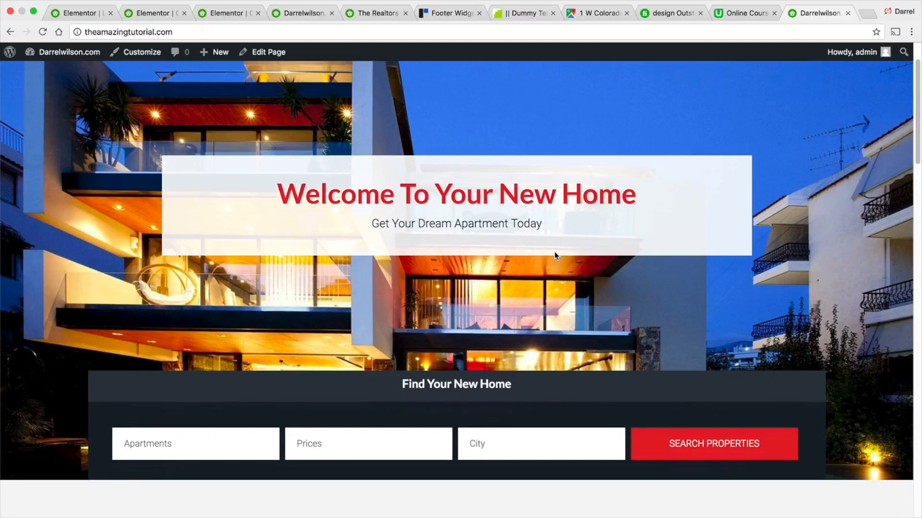
{"action": "scroll", "coordinate": [554, 252], "scroll_direction": "down", "scroll_amount": 3}
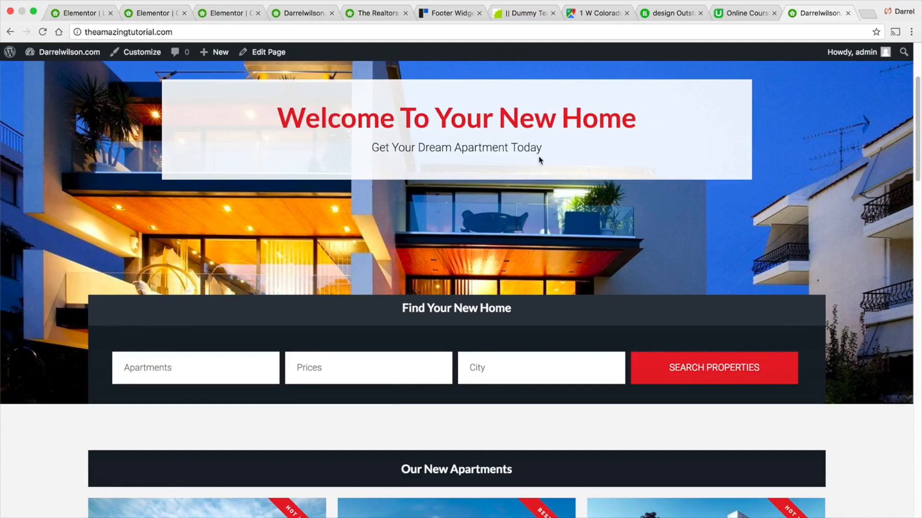
{"action": "scroll", "coordinate": [531, 251], "scroll_direction": "down", "scroll_amount": 1}
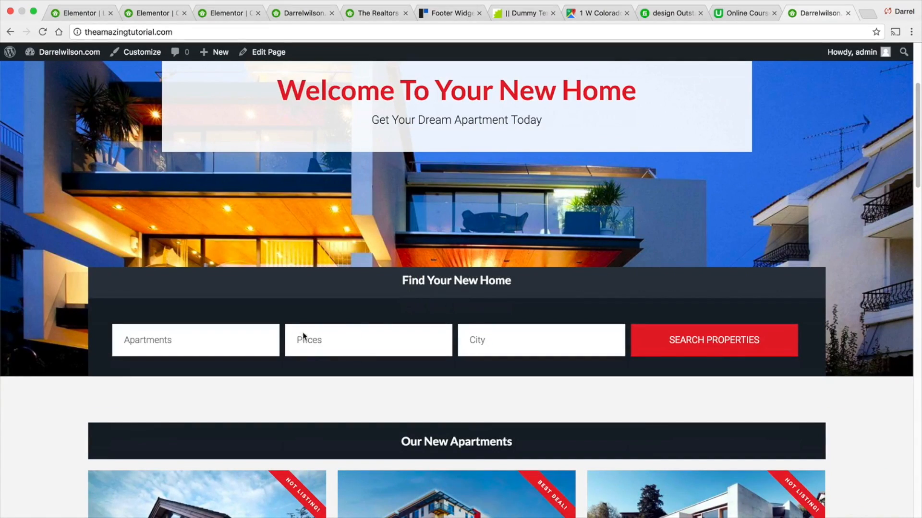
{"action": "left_click", "coordinate": [244, 339]}
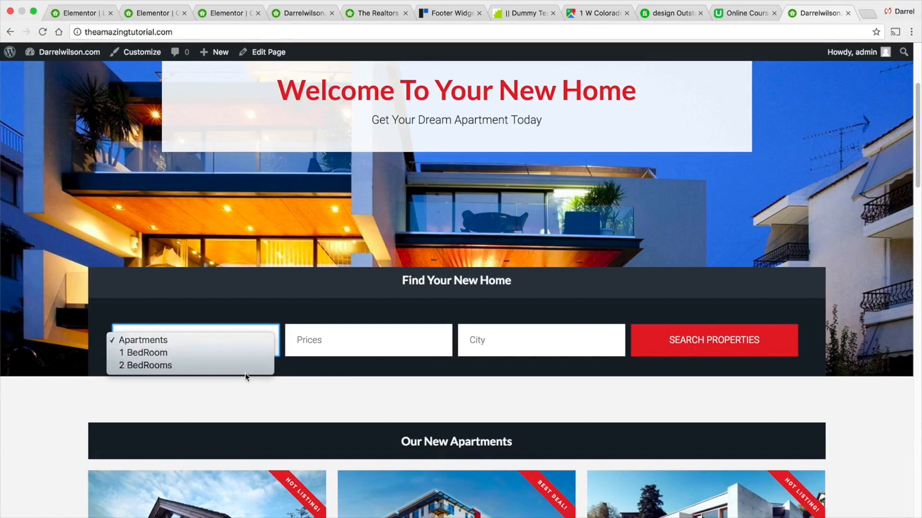
{"action": "left_click", "coordinate": [319, 344]}
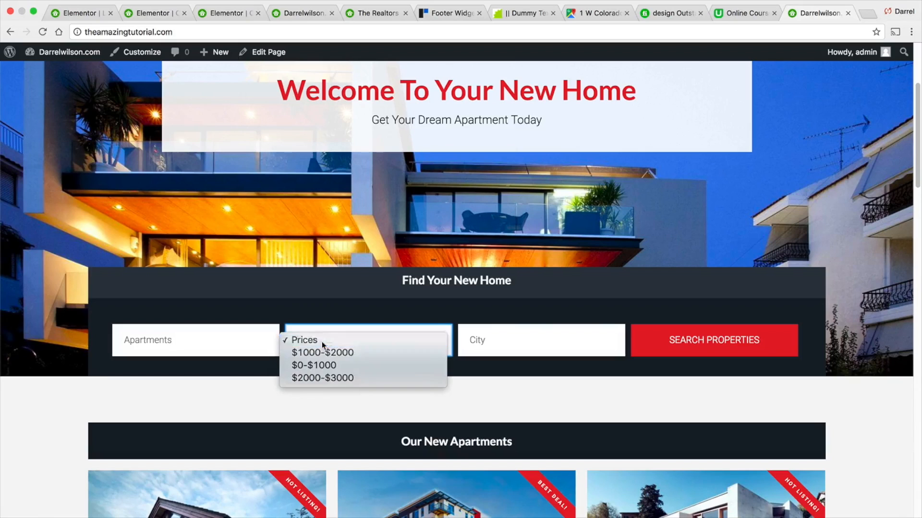
{"action": "left_click", "coordinate": [321, 342]}
{"action": "left_click", "coordinate": [479, 341]}
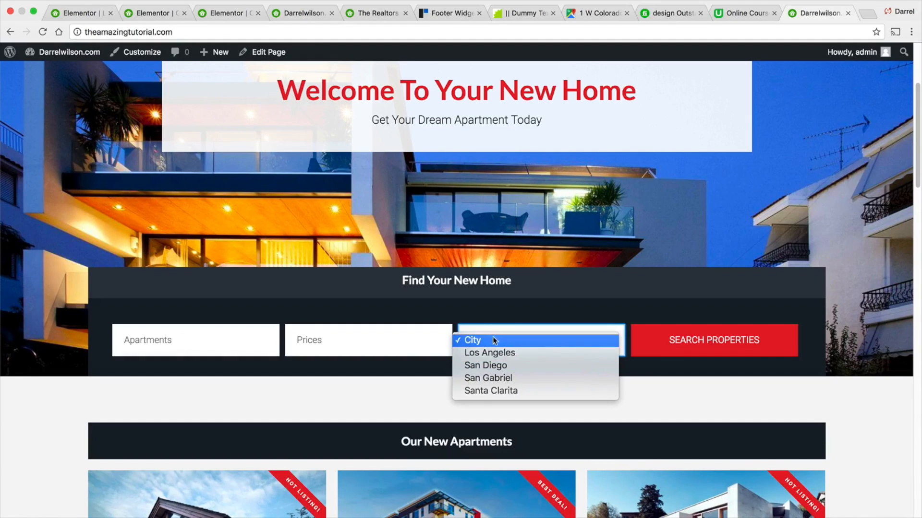
{"action": "left_click", "coordinate": [261, 393]}
{"action": "scroll", "coordinate": [269, 374], "scroll_direction": "down", "scroll_amount": 10}
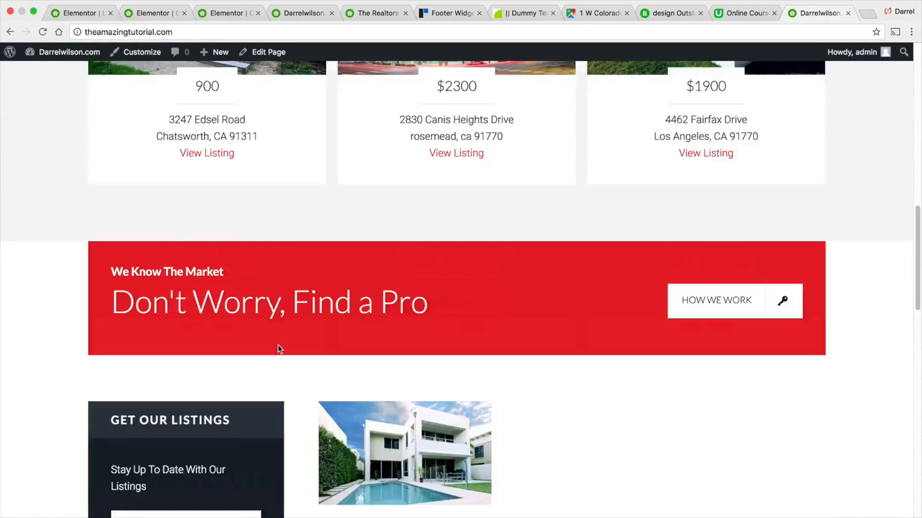
{"action": "scroll", "coordinate": [278, 345], "scroll_direction": "down", "scroll_amount": 1}
{"action": "scroll", "coordinate": [480, 269], "scroll_direction": "down", "scroll_amount": 1}
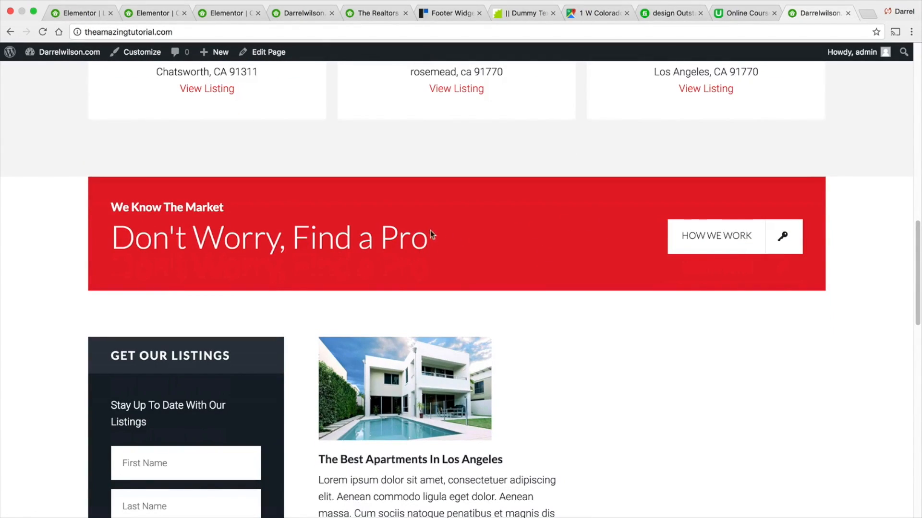
{"action": "left_click_drag", "start_coordinate": [431, 245], "coordinate": [121, 244]}
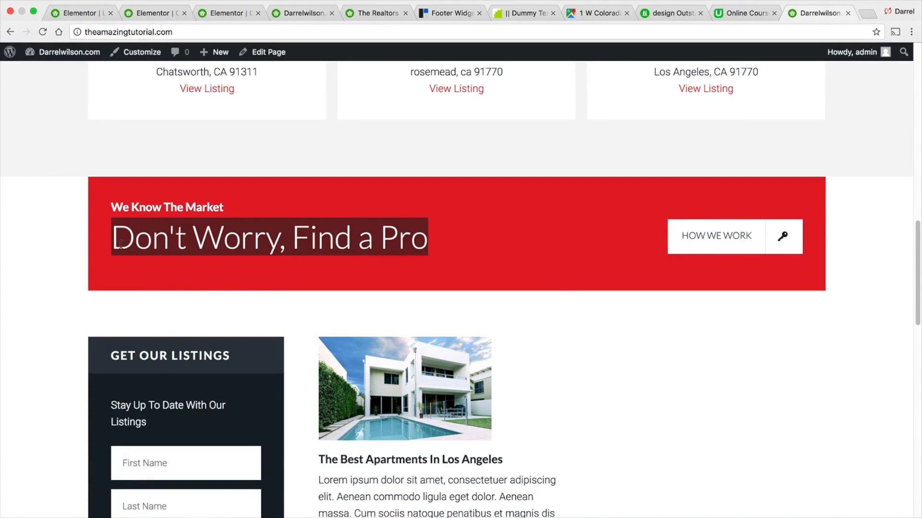
{"action": "scroll", "coordinate": [303, 254], "scroll_direction": "down", "scroll_amount": 1}
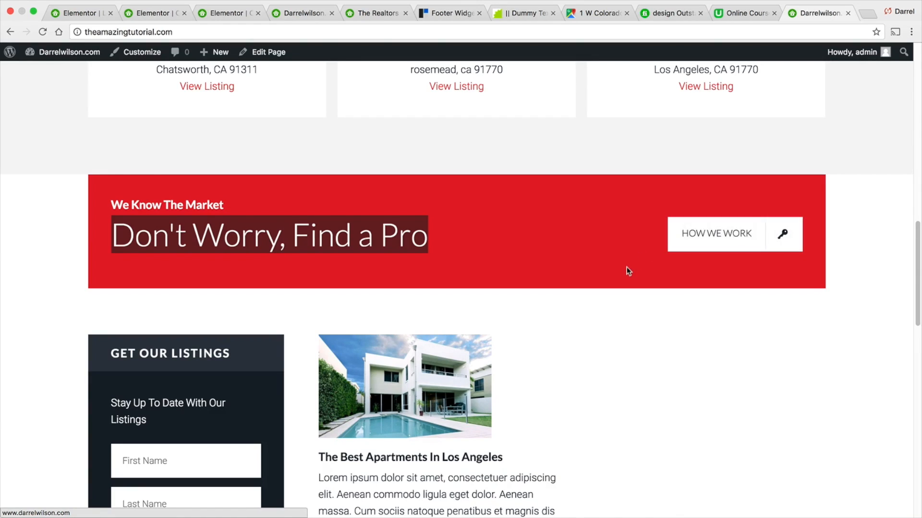
- Open the Contact Us page, copy its address, and go back to the homepage
{"action": "key", "text": "Home"}
{"action": "left_click", "coordinate": [772, 93]}
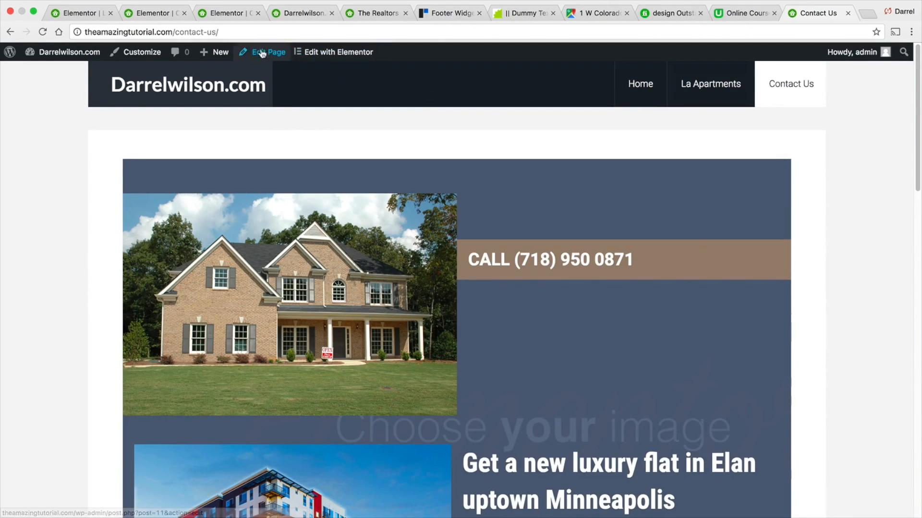
{"action": "left_click_drag", "start_coordinate": [244, 32], "coordinate": [84, 30]}
{"action": "key", "text": "super+c"}
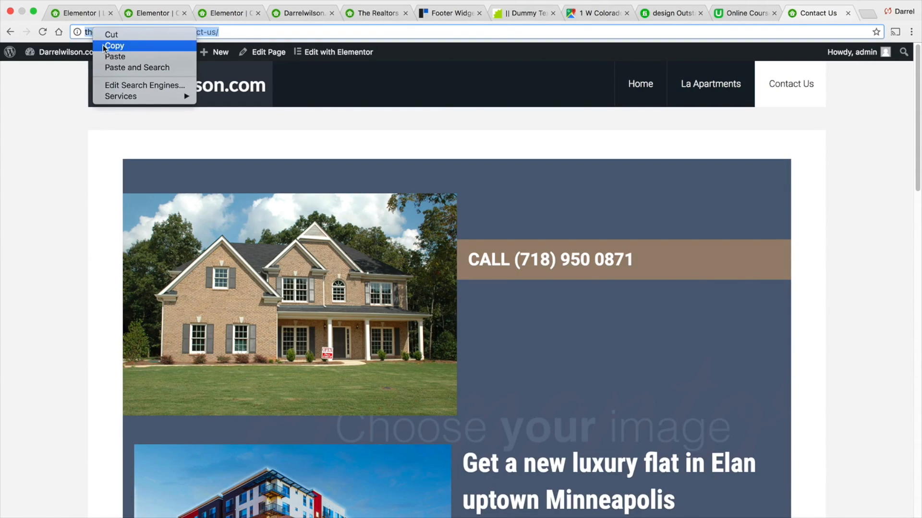
{"action": "left_click", "coordinate": [112, 45]}
{"action": "left_click", "coordinate": [9, 32]}
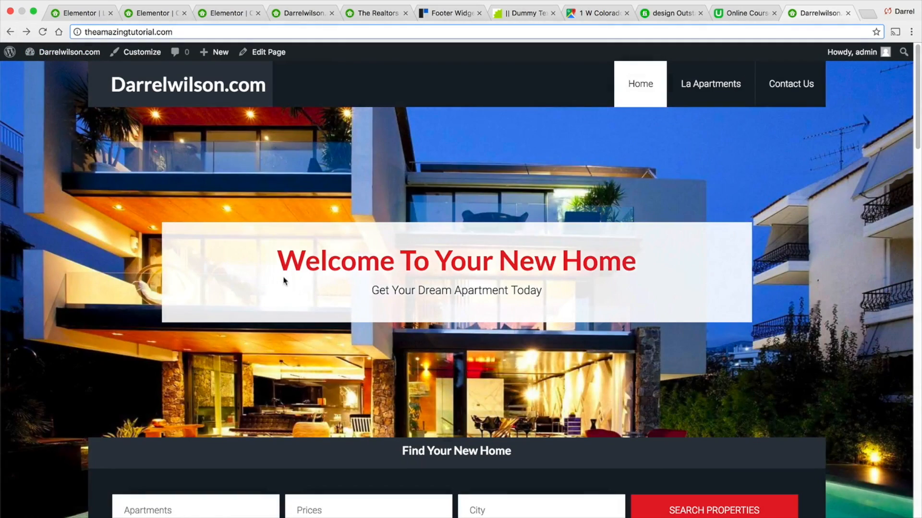
- Open the Customizer's widgets and expand the We Know The Market text widget in Home - Middle 1
{"action": "scroll", "coordinate": [287, 278], "scroll_direction": "down", "scroll_amount": 10}
{"action": "scroll", "coordinate": [288, 281], "scroll_direction": "down", "scroll_amount": 5}
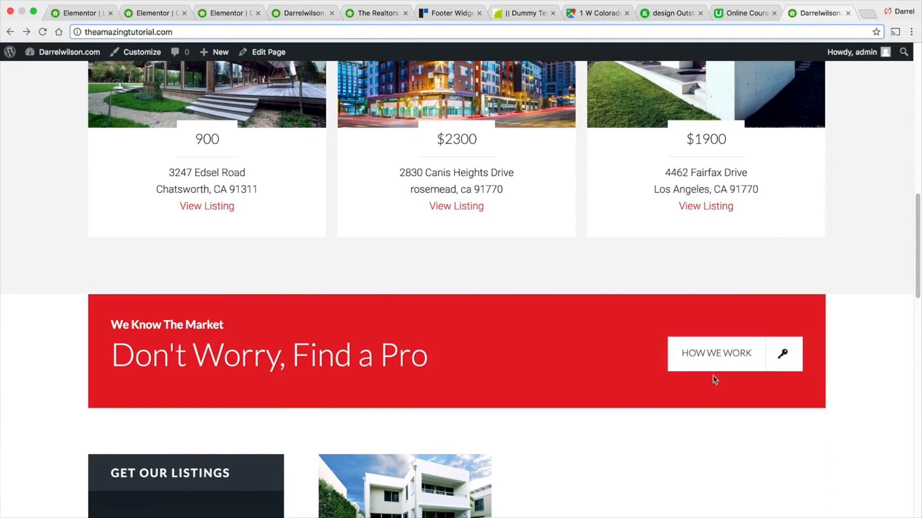
{"action": "left_click", "coordinate": [121, 46]}
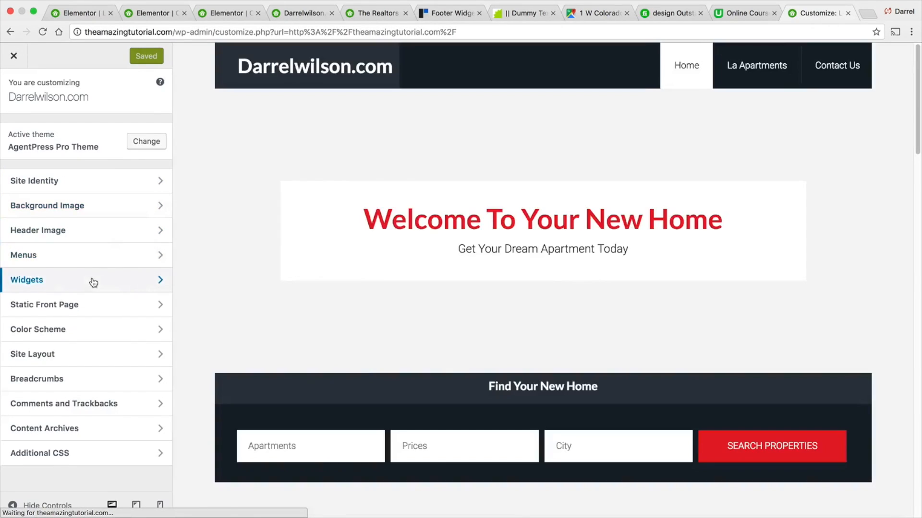
{"action": "left_click", "coordinate": [91, 280]}
{"action": "scroll", "coordinate": [281, 272], "scroll_direction": "down", "scroll_amount": 6}
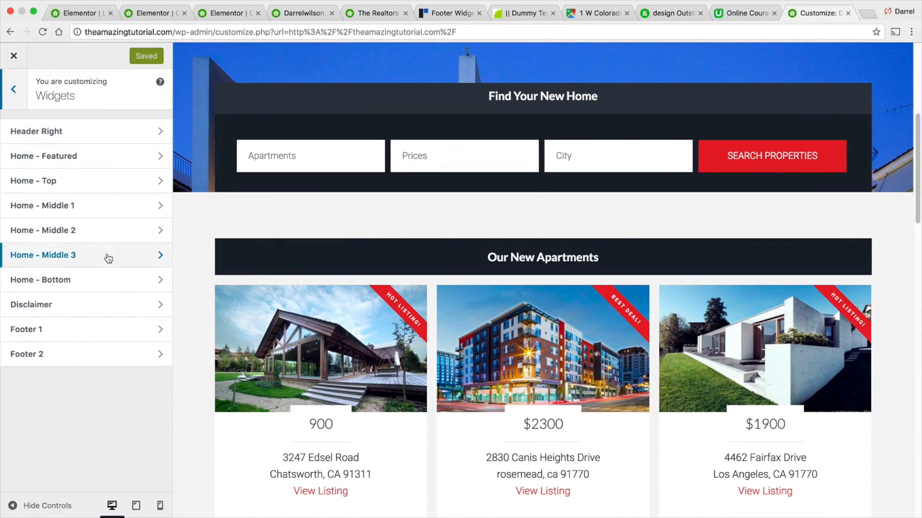
{"action": "left_click", "coordinate": [108, 258]}
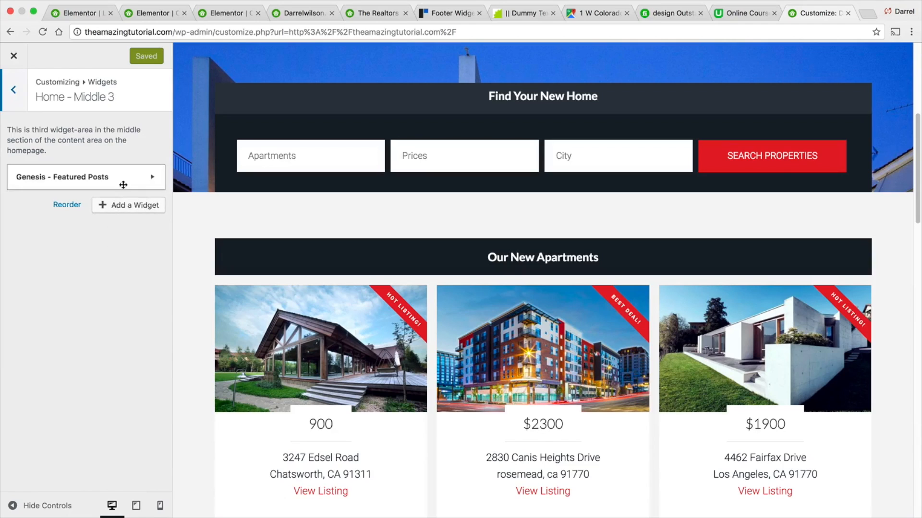
{"action": "left_click", "coordinate": [16, 98]}
{"action": "left_click", "coordinate": [75, 231]}
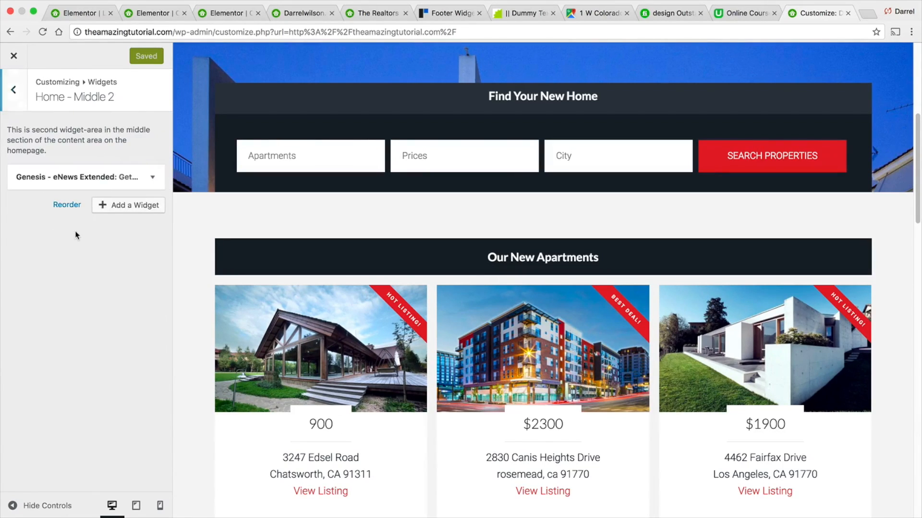
{"action": "left_click", "coordinate": [18, 91]}
{"action": "left_click", "coordinate": [72, 206]}
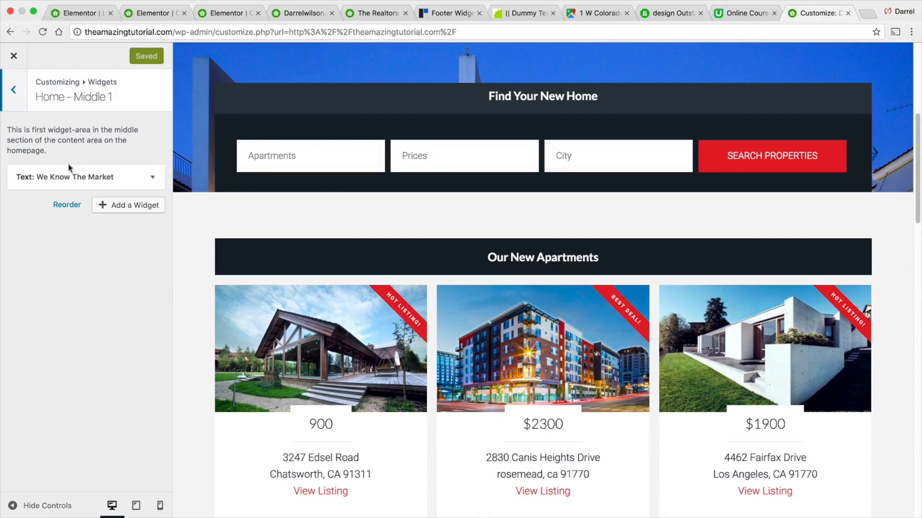
{"action": "left_click", "coordinate": [151, 177]}
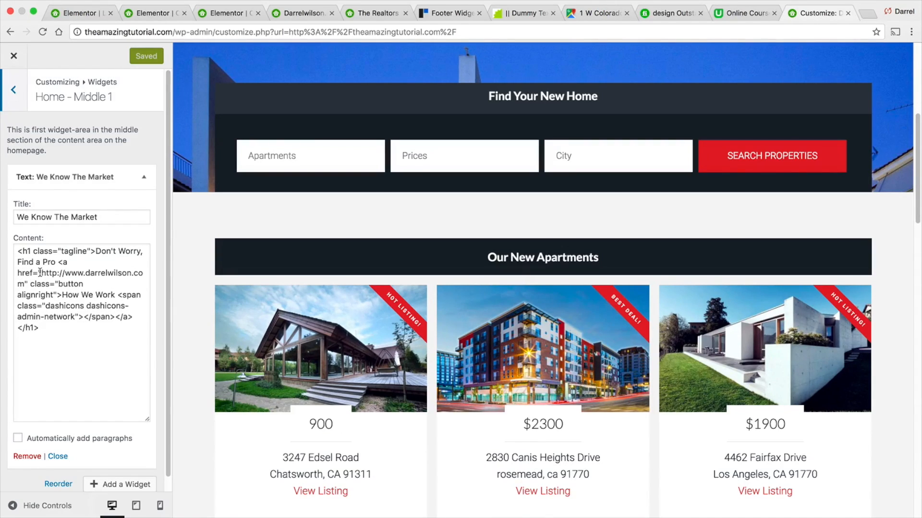
- Replace the button's link in the widget content with the Contact Us page URL and publish
{"action": "left_click_drag", "start_coordinate": [40, 272], "coordinate": [44, 283]}
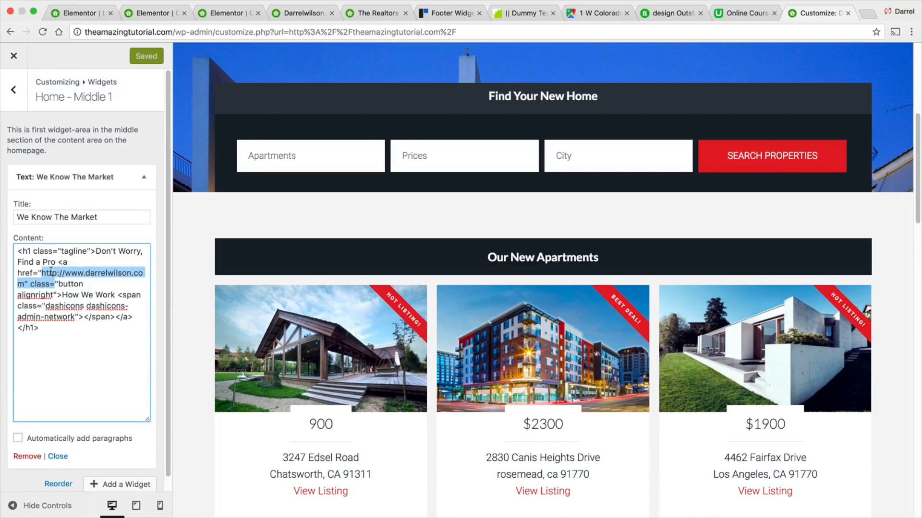
{"action": "left_click", "coordinate": [40, 284]}
{"action": "left_click_drag", "start_coordinate": [23, 283], "coordinate": [39, 274]}
{"action": "right_click", "coordinate": [59, 273]}
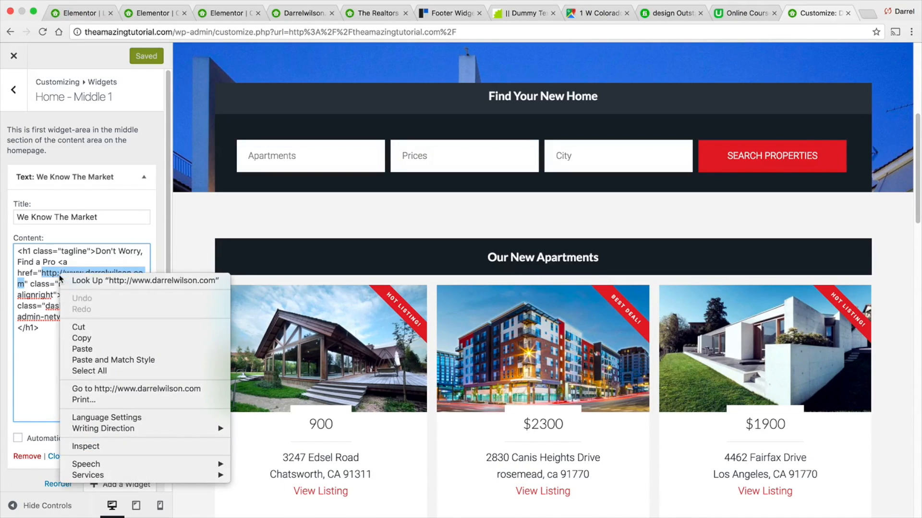
{"action": "left_click", "coordinate": [89, 349]}
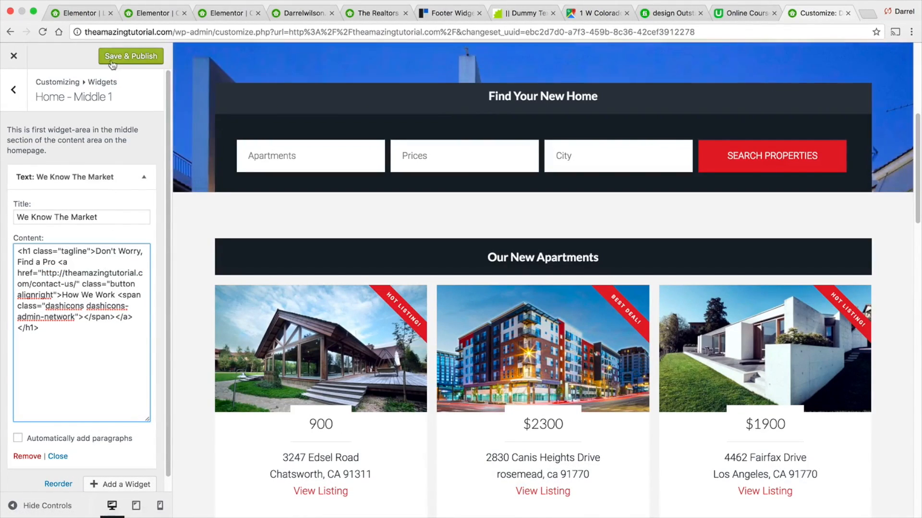
{"action": "left_click", "coordinate": [112, 61]}
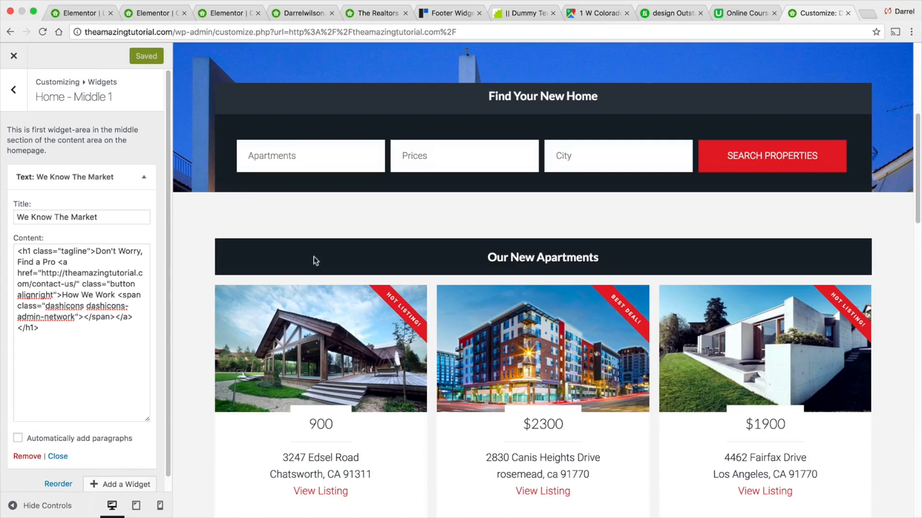
- Check the Find a Pro banner in the preview and close the Customizer
{"action": "scroll", "coordinate": [303, 319], "scroll_direction": "down", "scroll_amount": 3}
{"action": "scroll", "coordinate": [299, 320], "scroll_direction": "down", "scroll_amount": 10}
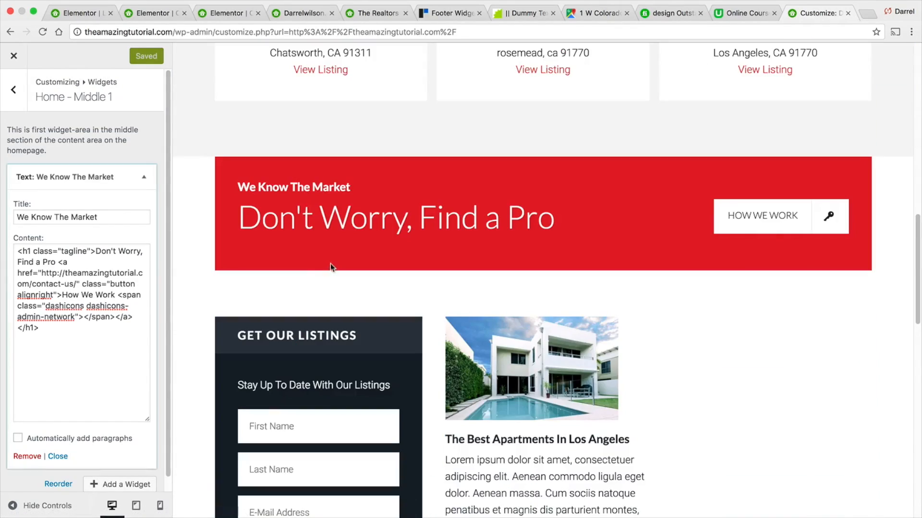
{"action": "scroll", "coordinate": [336, 261], "scroll_direction": "down", "scroll_amount": 4}
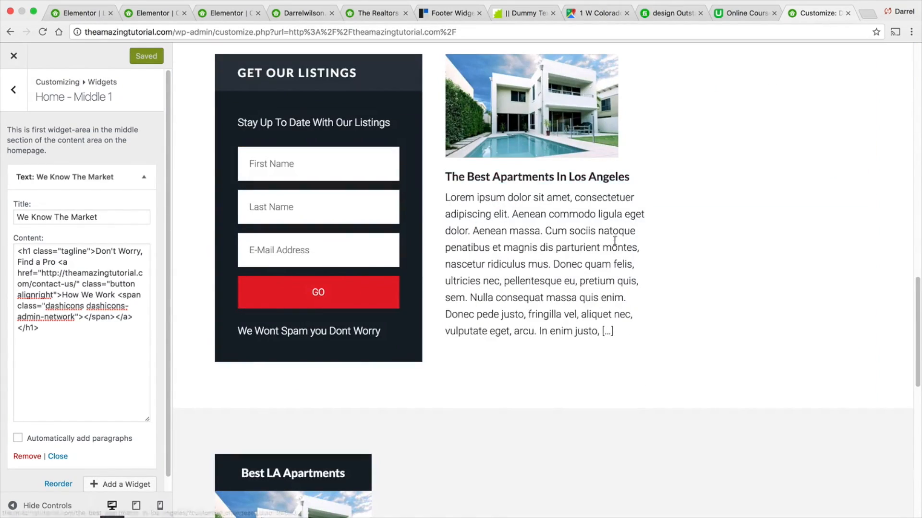
{"action": "scroll", "coordinate": [624, 192], "scroll_direction": "up", "scroll_amount": 1}
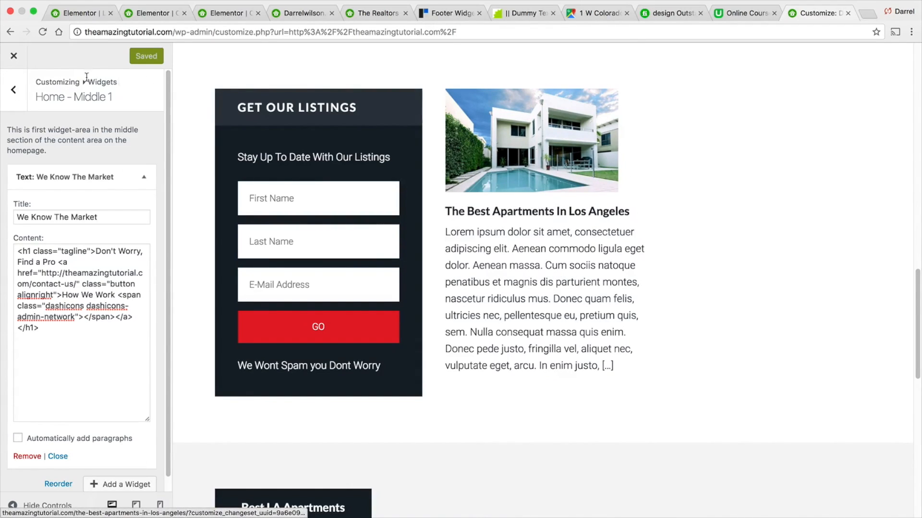
{"action": "left_click", "coordinate": [14, 57]}
- Browse the homepage and open the La Apartments page from its featured card, then return
{"action": "scroll", "coordinate": [611, 284], "scroll_direction": "down", "scroll_amount": 20}
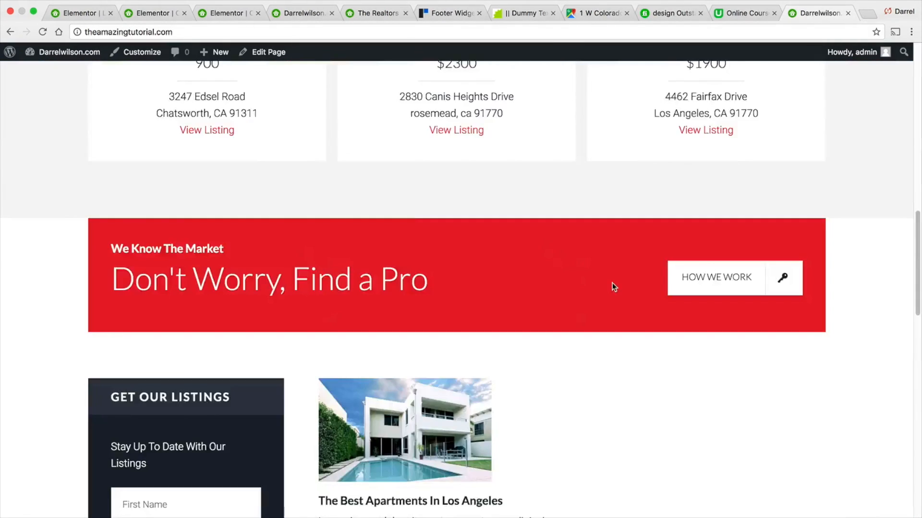
{"action": "scroll", "coordinate": [600, 269], "scroll_direction": "up", "scroll_amount": 4}
{"action": "scroll", "coordinate": [592, 260], "scroll_direction": "up", "scroll_amount": 1}
{"action": "scroll", "coordinate": [336, 262], "scroll_direction": "down", "scroll_amount": 4}
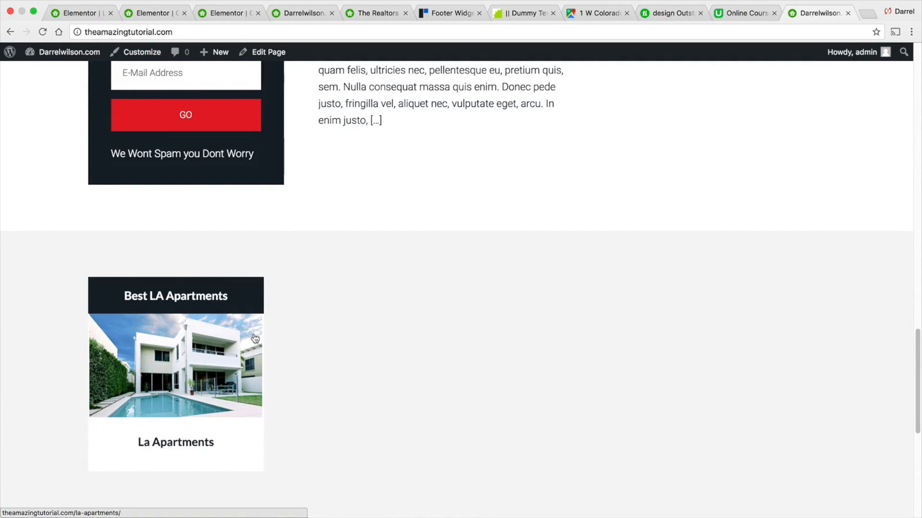
{"action": "left_click", "coordinate": [193, 364]}
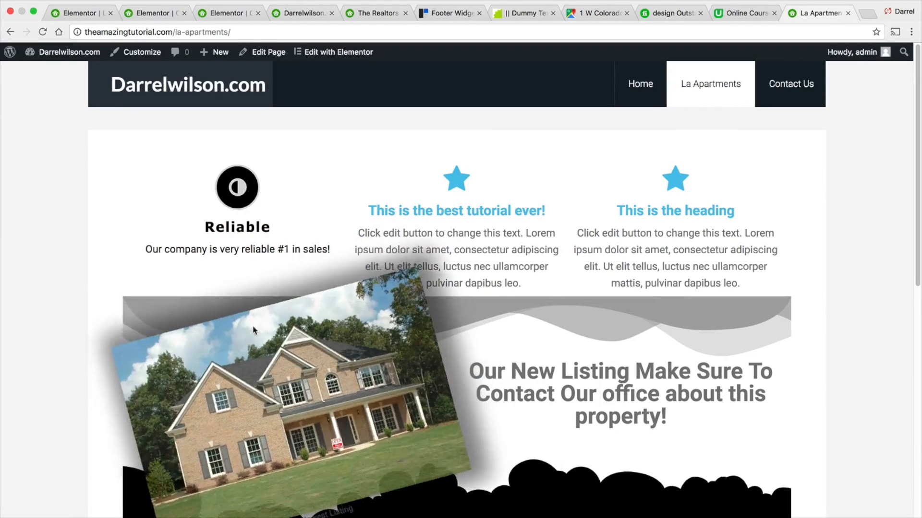
{"action": "scroll", "coordinate": [289, 287], "scroll_direction": "down", "scroll_amount": 5}
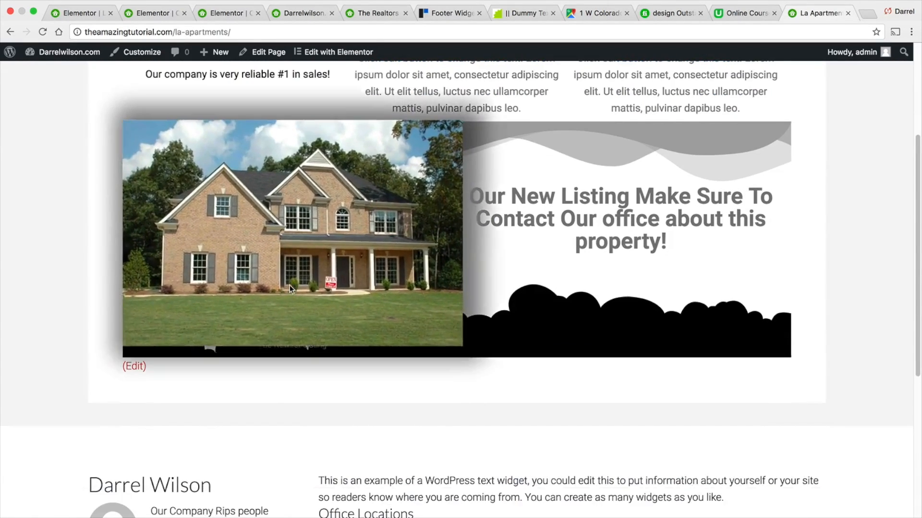
{"action": "scroll", "coordinate": [687, 339], "scroll_direction": "up", "scroll_amount": 5}
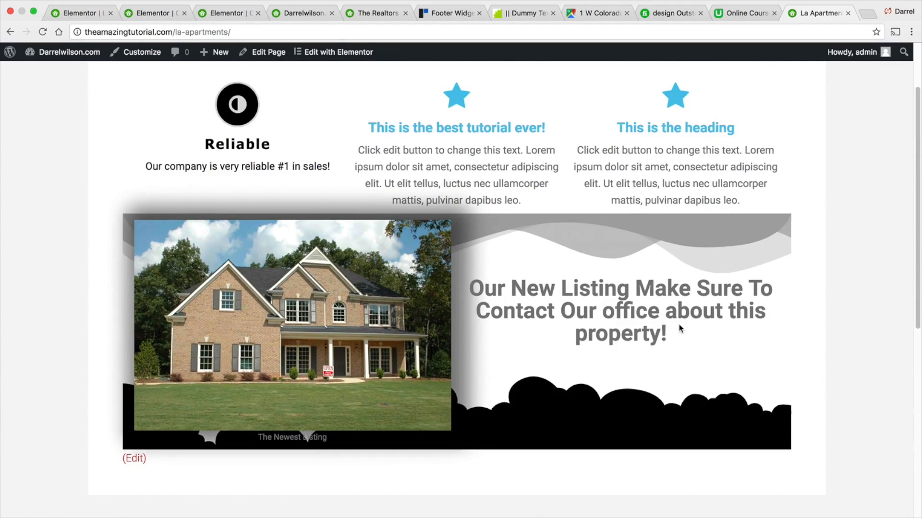
{"action": "left_click", "coordinate": [11, 32]}
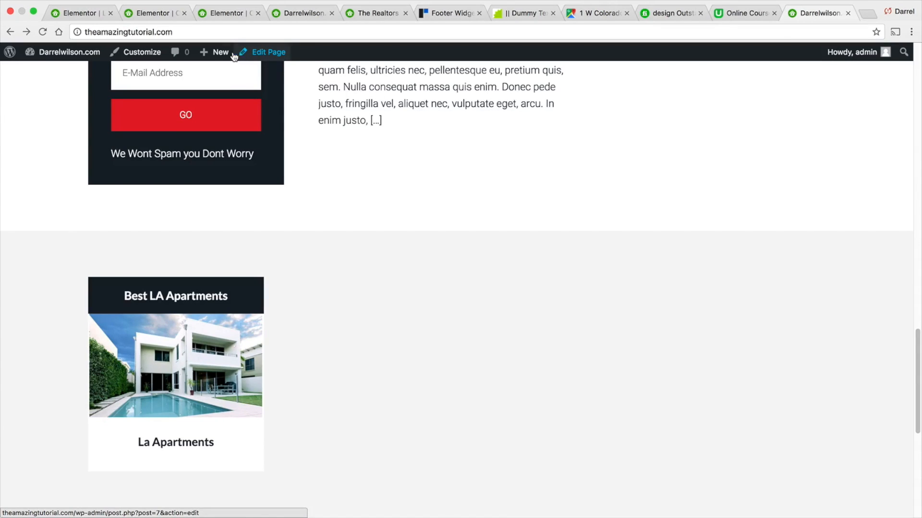
- Add a Genesis - Featured Page widget to the Home - Bottom widget area in the Customizer
{"action": "left_click", "coordinate": [139, 52]}
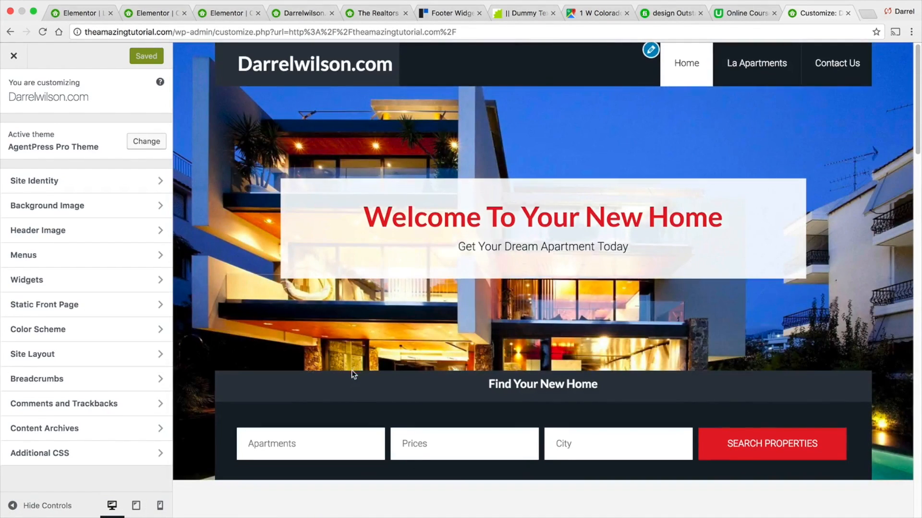
{"action": "scroll", "coordinate": [352, 370], "scroll_direction": "down", "scroll_amount": 10}
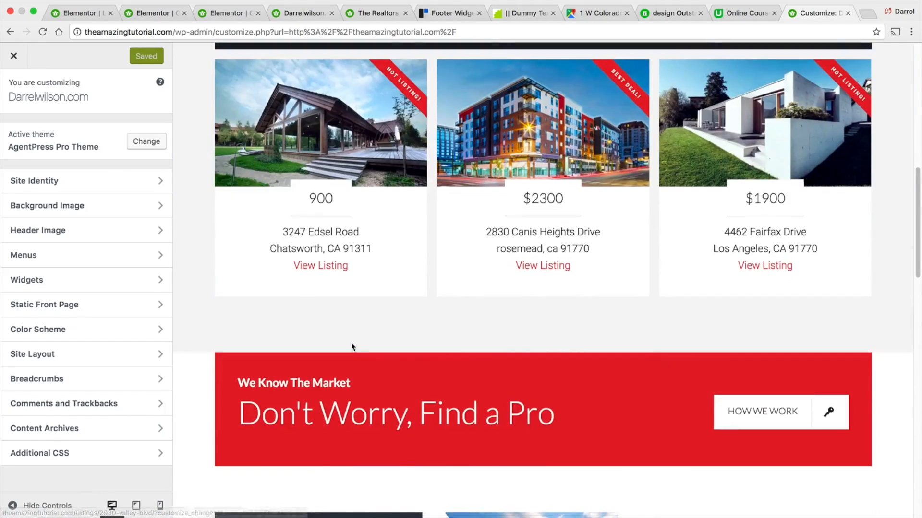
{"action": "scroll", "coordinate": [351, 345], "scroll_direction": "down", "scroll_amount": 15}
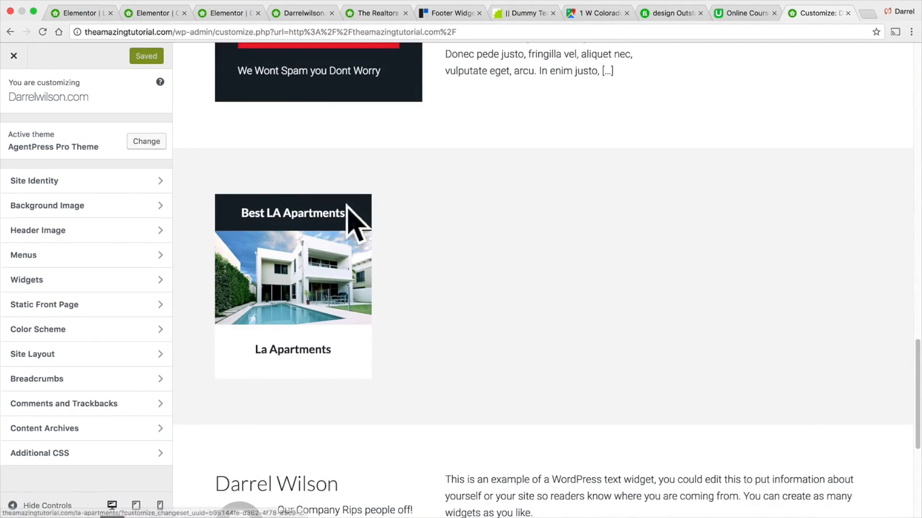
{"action": "left_click", "coordinate": [118, 280]}
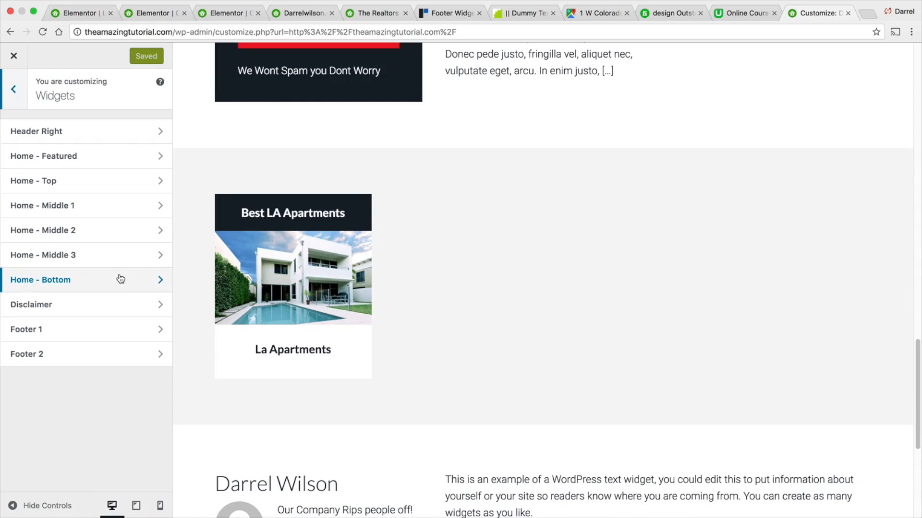
{"action": "left_click", "coordinate": [120, 280]}
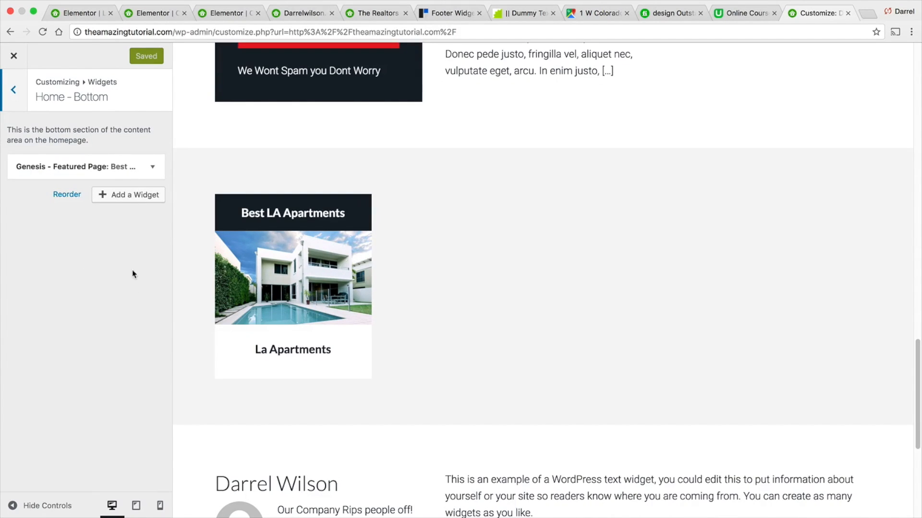
{"action": "left_click", "coordinate": [154, 169]}
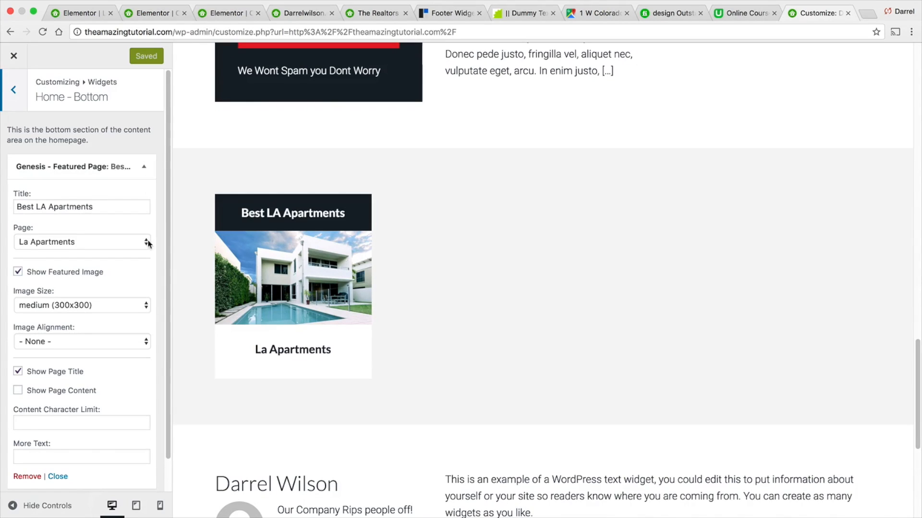
{"action": "scroll", "coordinate": [143, 250], "scroll_direction": "down", "scroll_amount": 1}
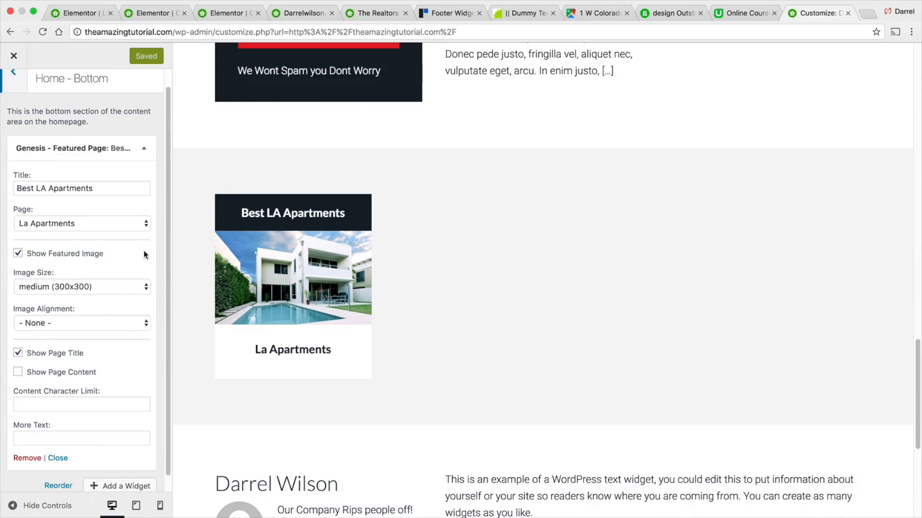
{"action": "left_click", "coordinate": [146, 142]}
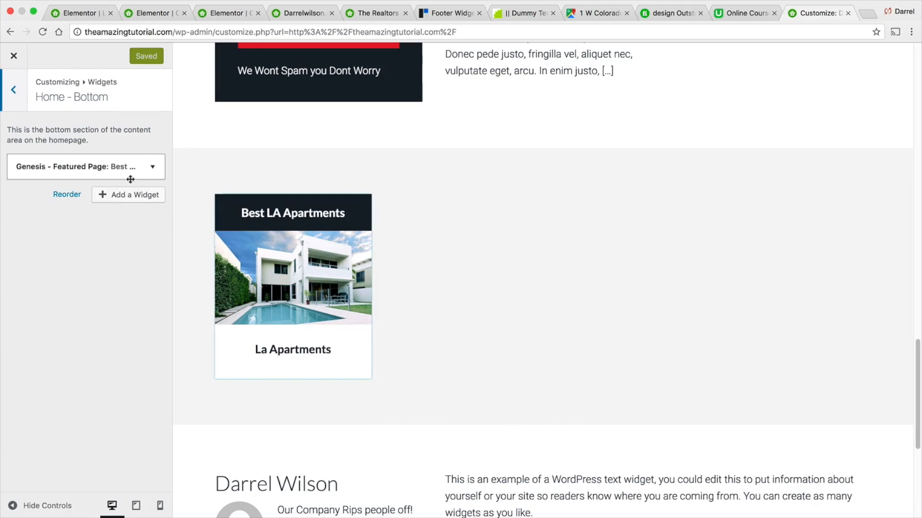
{"action": "left_click", "coordinate": [129, 197]}
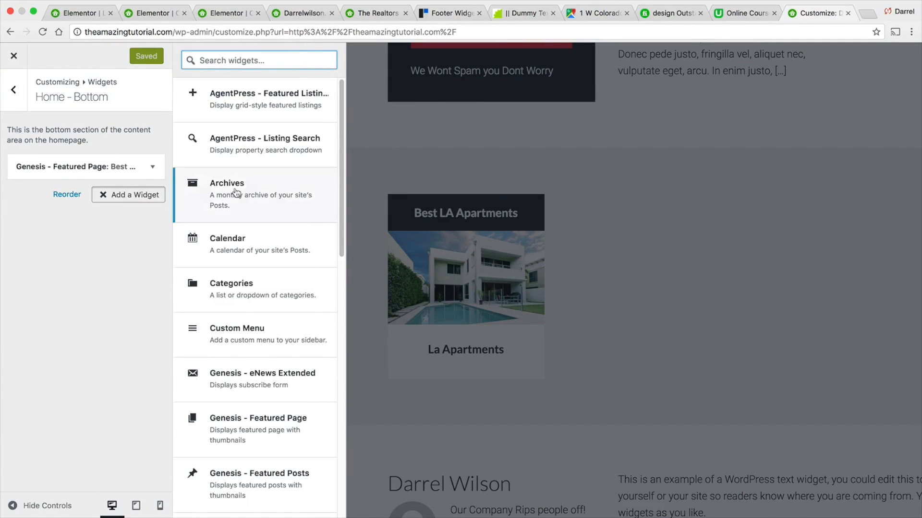
{"action": "left_click", "coordinate": [294, 428]}
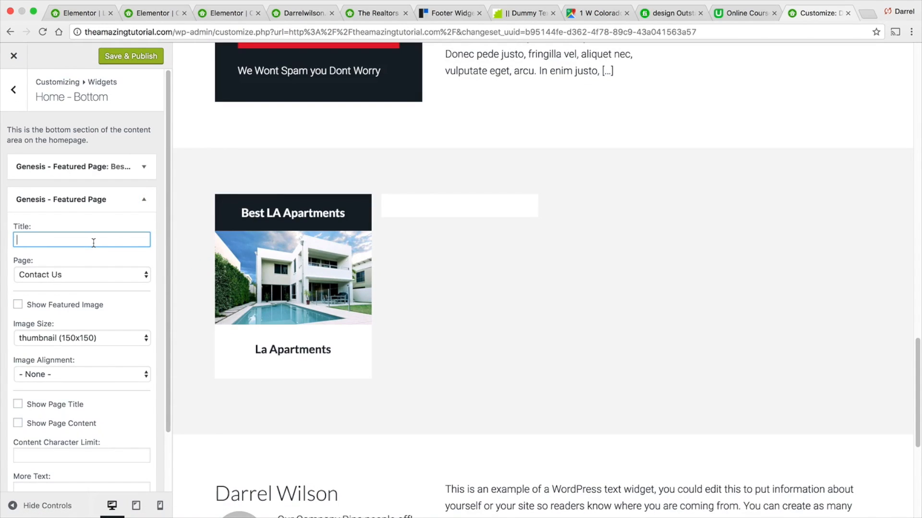
- Title the new widget Contact Us, show its featured image at medium (300x300) size, and show the page title
{"action": "type", "text": "Contact Us"}
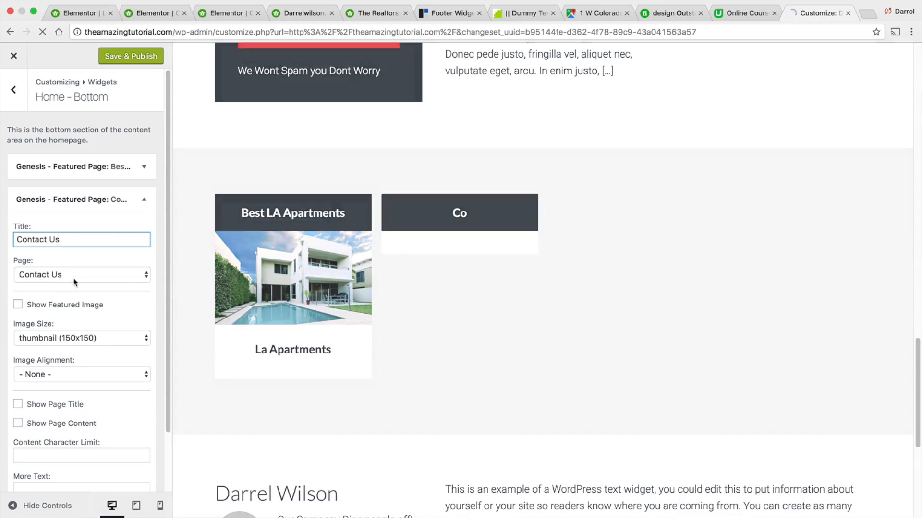
{"action": "left_click", "coordinate": [18, 305]}
{"action": "left_click", "coordinate": [58, 338]}
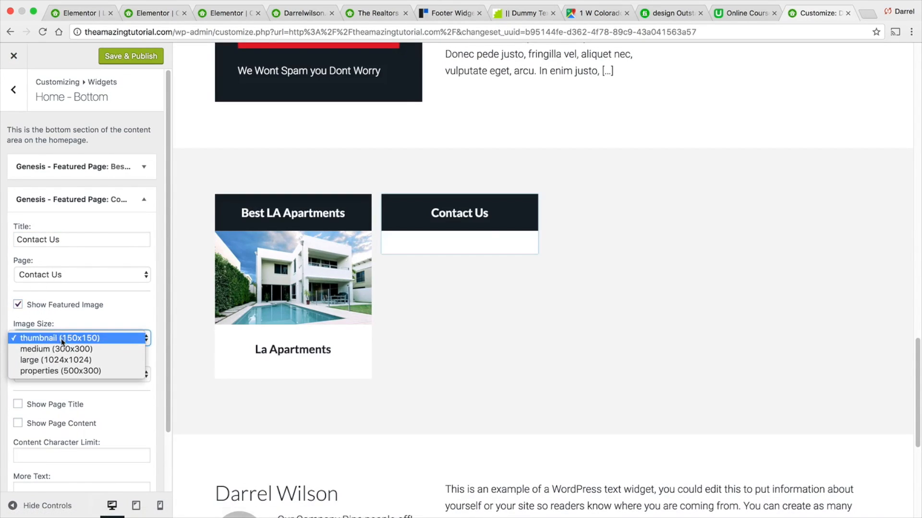
{"action": "left_click", "coordinate": [66, 346]}
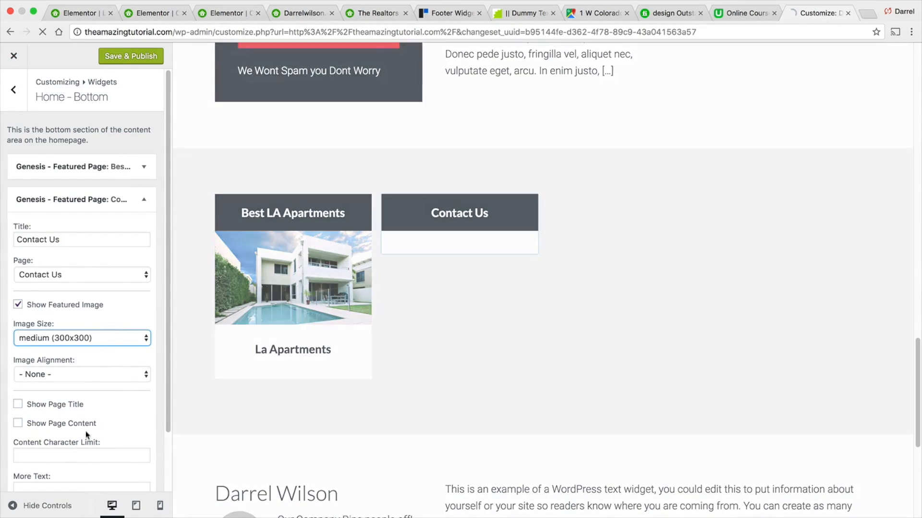
{"action": "left_click", "coordinate": [18, 408]}
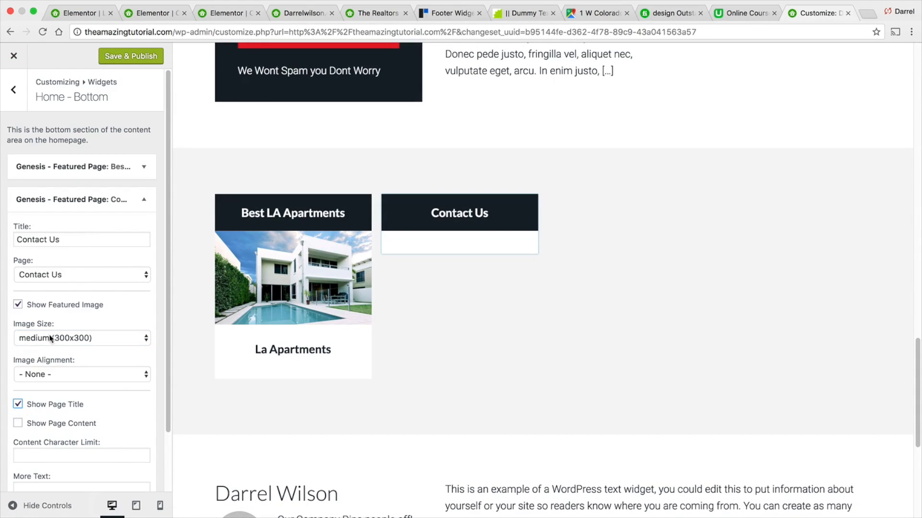
- Retitle the widget Still Need Help? and publish the Customizer changes
{"action": "triple_click", "coordinate": [87, 240]}
{"action": "type", "text": "NEed"}
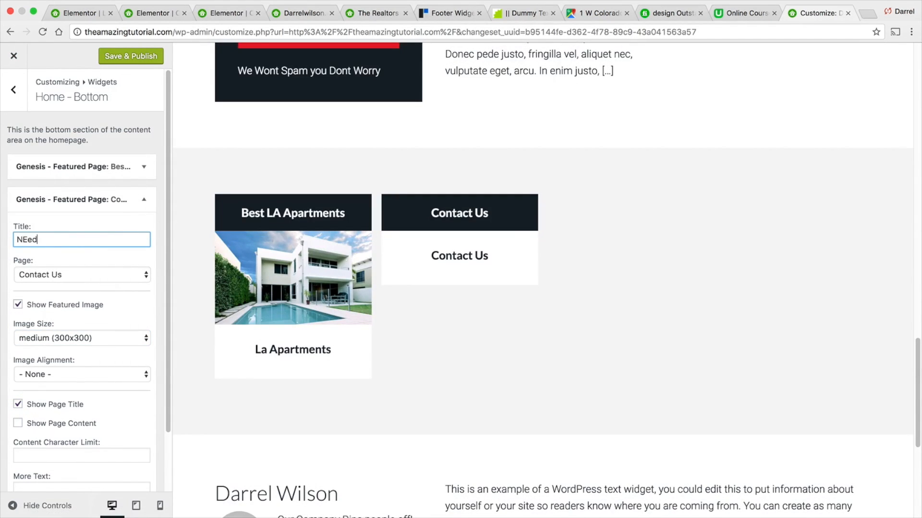
{"action": "key", "text": "BackSpace"}
{"action": "key", "text": "BackSpace"}
{"action": "key", "text": "BackSpace"}
{"action": "key", "text": "BackSpace"}
{"action": "key", "text": "BackSpace"}
{"action": "key", "text": "BackSpace"}
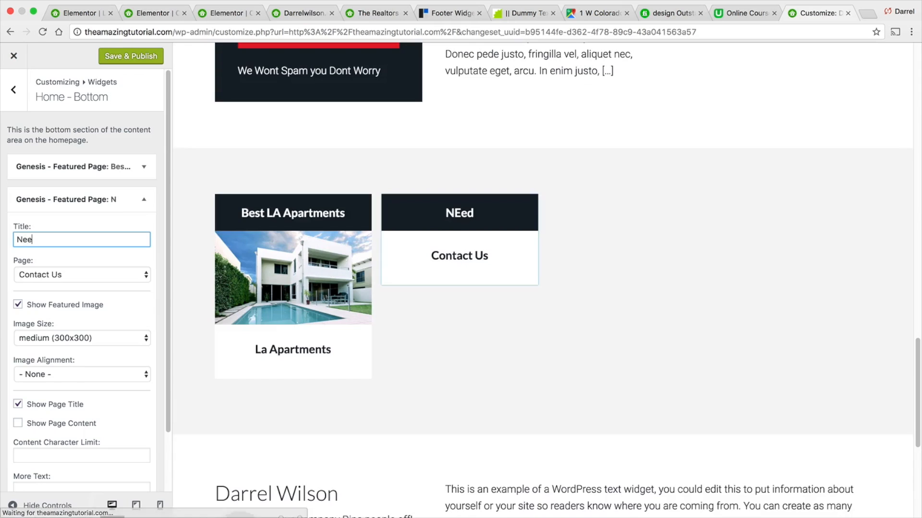
{"action": "type", "text": "Still"}
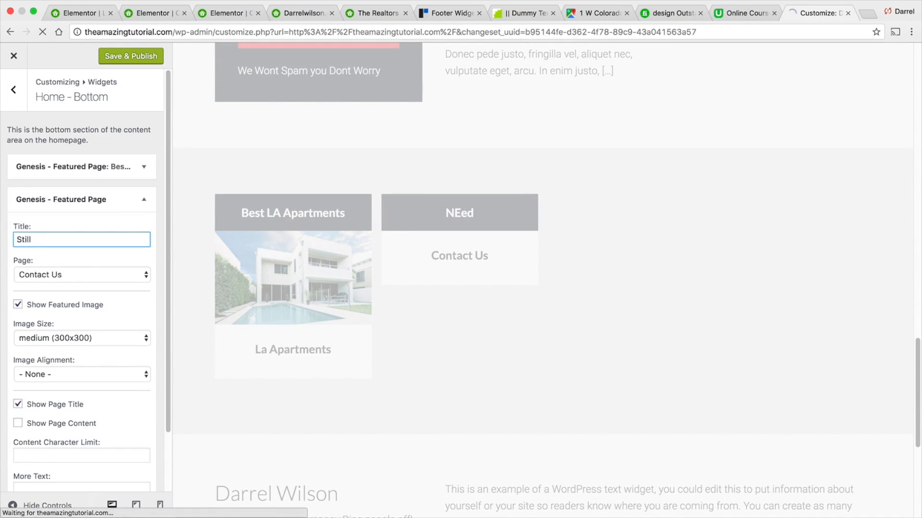
{"action": "type", "text": " Need Help?"}
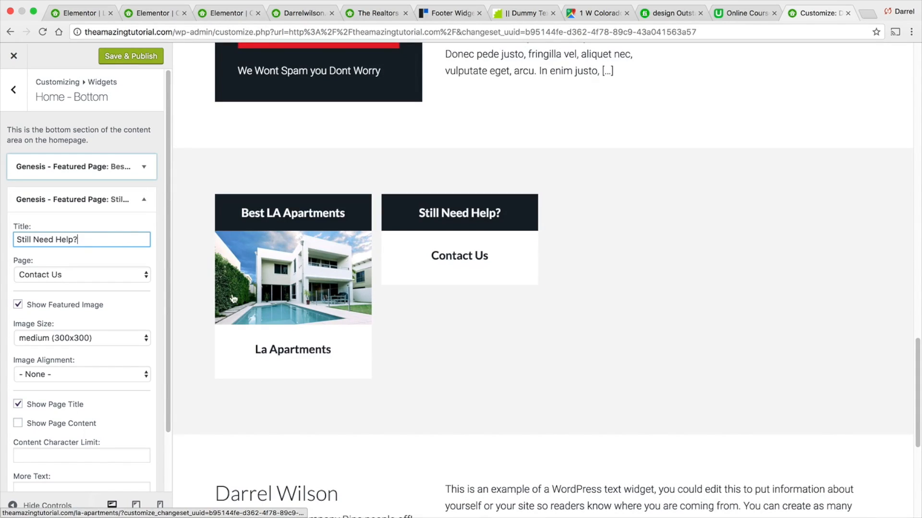
{"action": "left_click", "coordinate": [138, 57]}
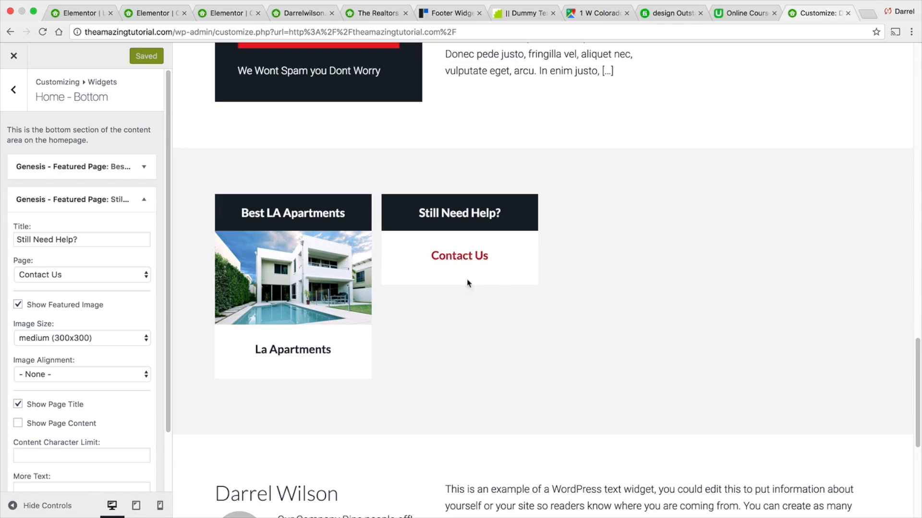
- Set modern-white-house-500x300.jpg as the Contact Us page's featured image and update the page
{"action": "left_click", "coordinate": [8, 58]}
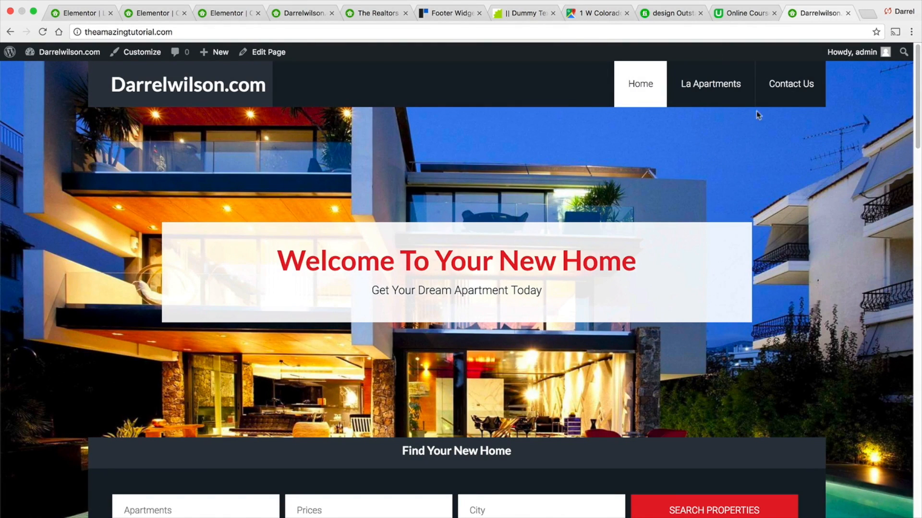
{"action": "left_click", "coordinate": [780, 87]}
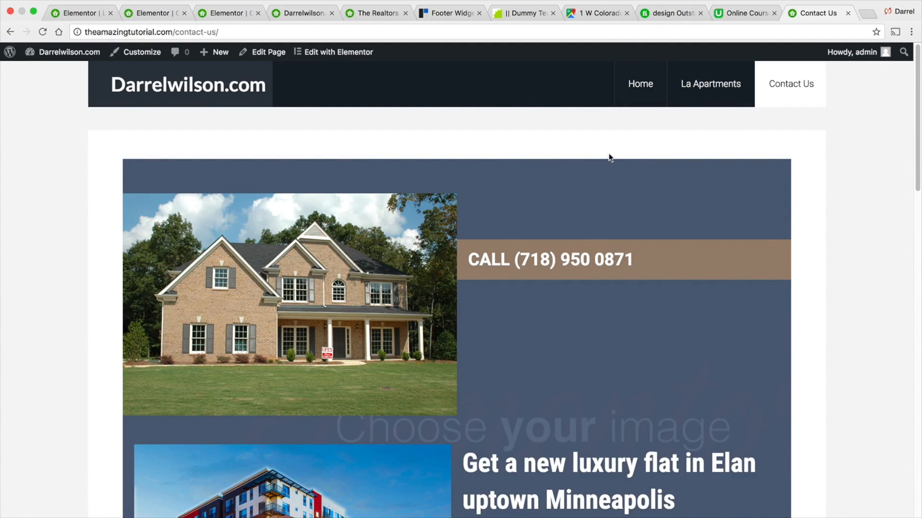
{"action": "left_click", "coordinate": [277, 53]}
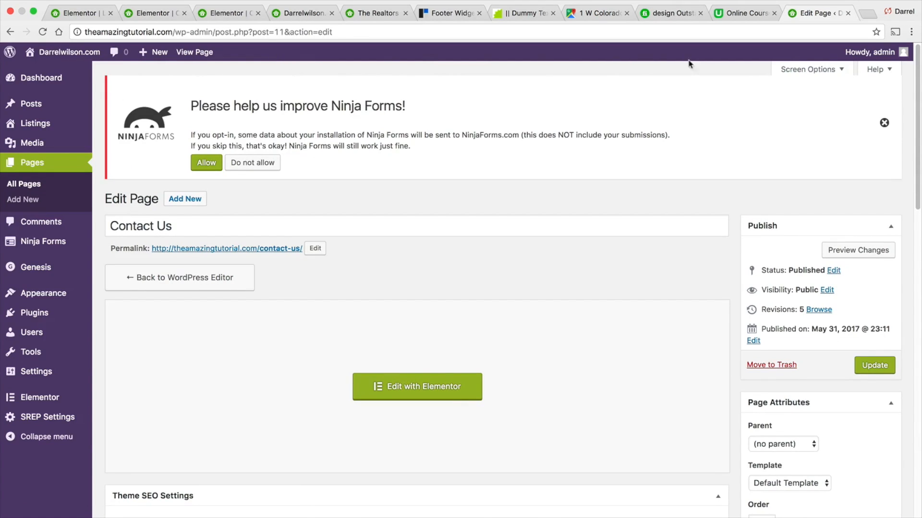
{"action": "scroll", "coordinate": [919, 193], "scroll_direction": "down", "scroll_amount": 6}
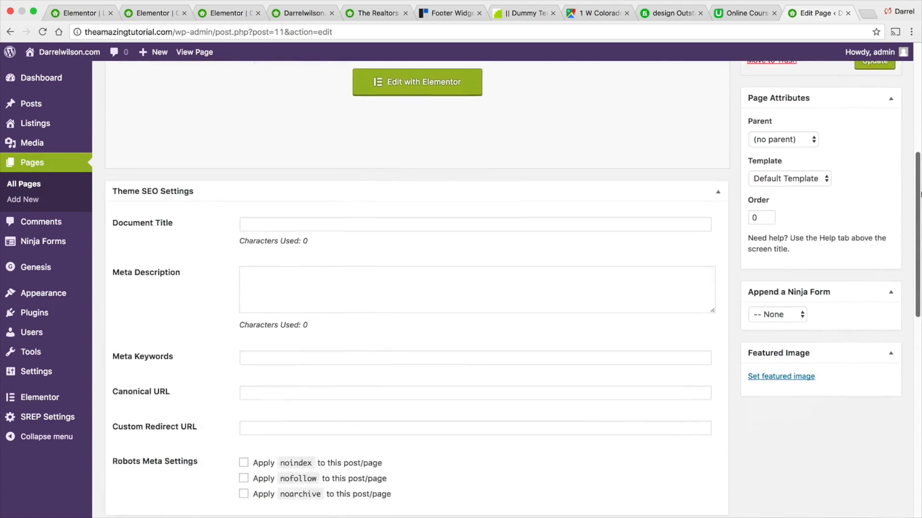
{"action": "scroll", "coordinate": [919, 194], "scroll_direction": "down", "scroll_amount": 2}
{"action": "left_click", "coordinate": [774, 300]}
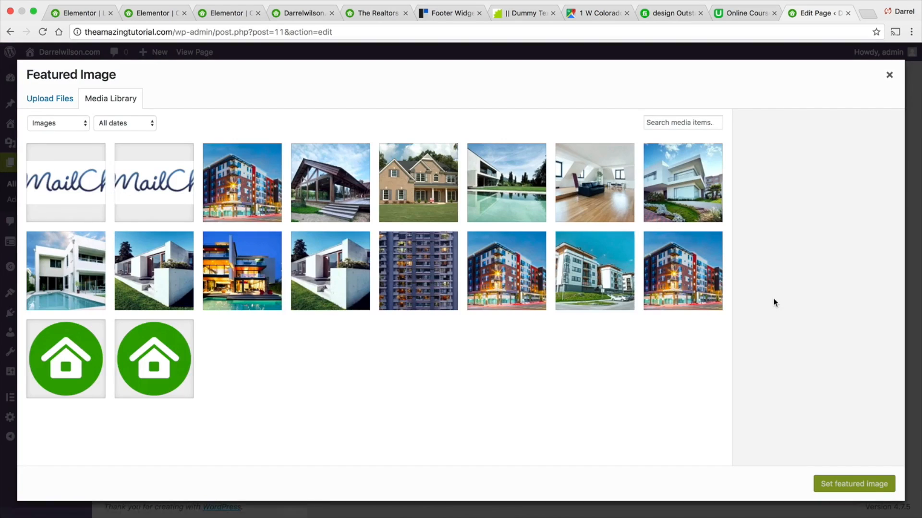
{"action": "left_click", "coordinate": [295, 209]}
{"action": "left_click", "coordinate": [588, 185]}
{"action": "left_click", "coordinate": [680, 192]}
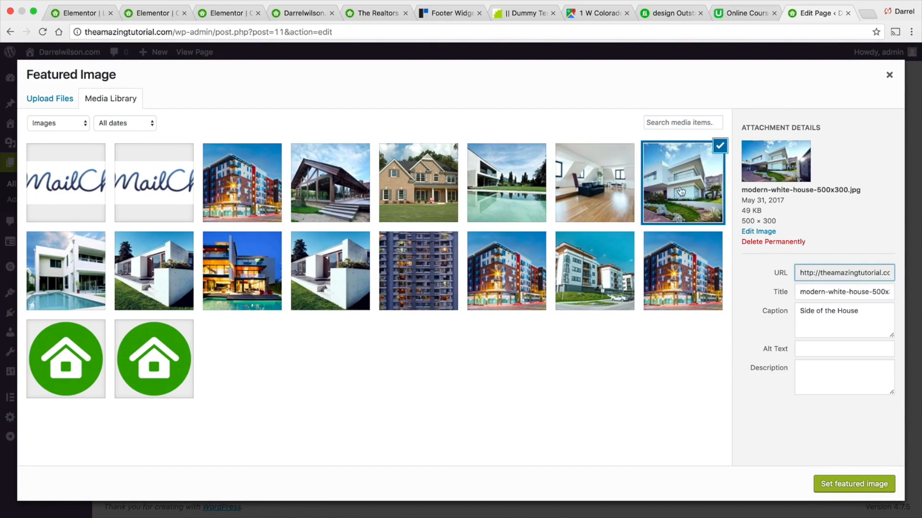
{"action": "left_click", "coordinate": [854, 484]}
{"action": "scroll", "coordinate": [826, 431], "scroll_direction": "up", "scroll_amount": 10}
{"action": "left_click", "coordinate": [888, 365]}
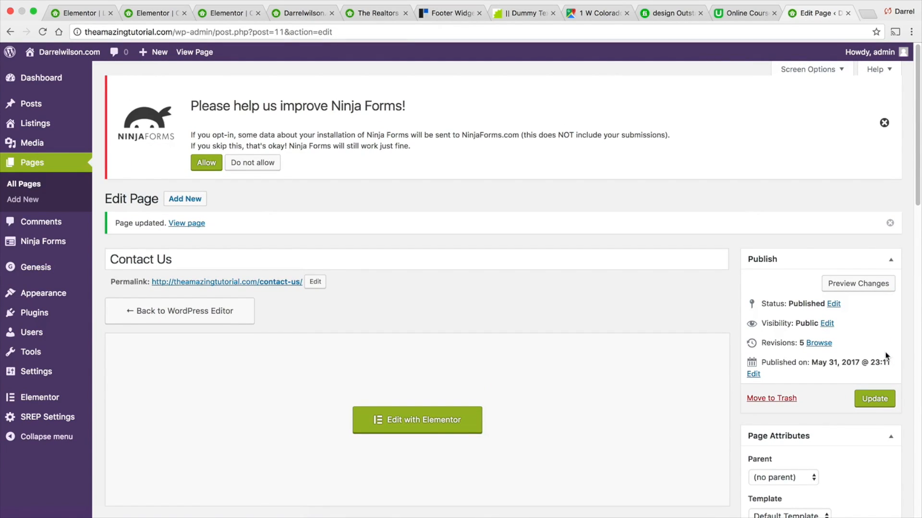
- Review the homepage's Still Need Help? card and the Contact Us page with its form
{"action": "mouse_move", "coordinate": [70, 51]}
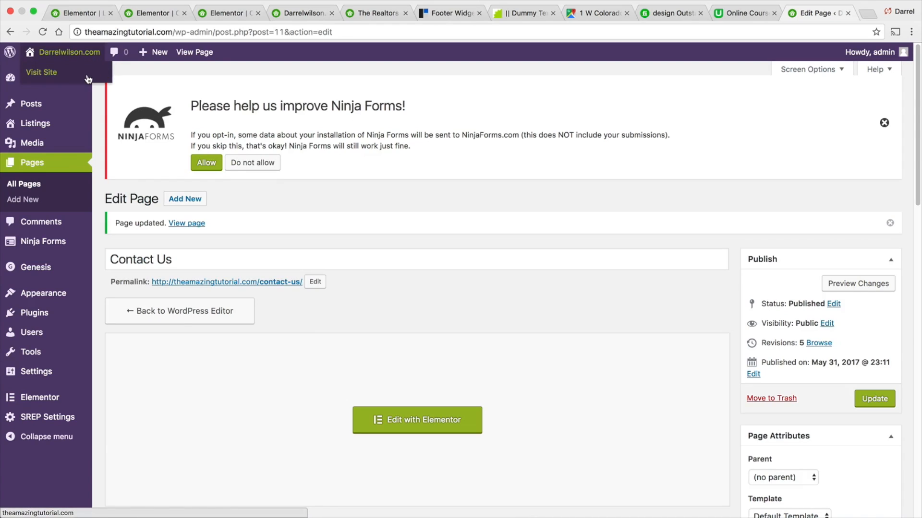
{"action": "scroll", "coordinate": [256, 209], "scroll_direction": "down", "scroll_amount": 10}
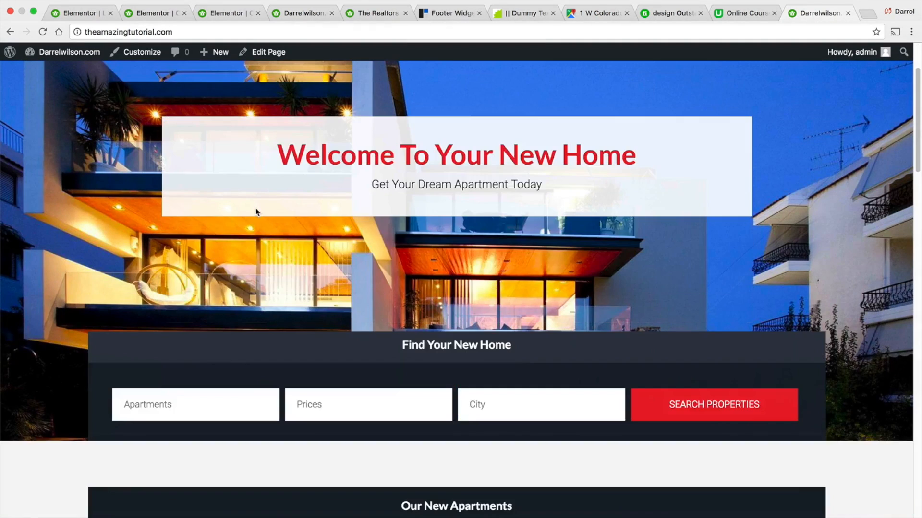
{"action": "scroll", "coordinate": [258, 212], "scroll_direction": "down", "scroll_amount": 12}
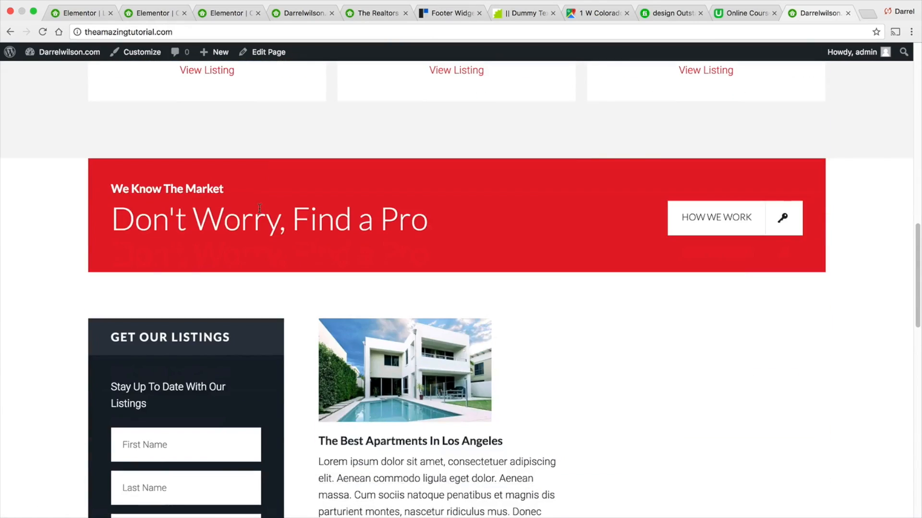
{"action": "scroll", "coordinate": [259, 208], "scroll_direction": "down", "scroll_amount": 5}
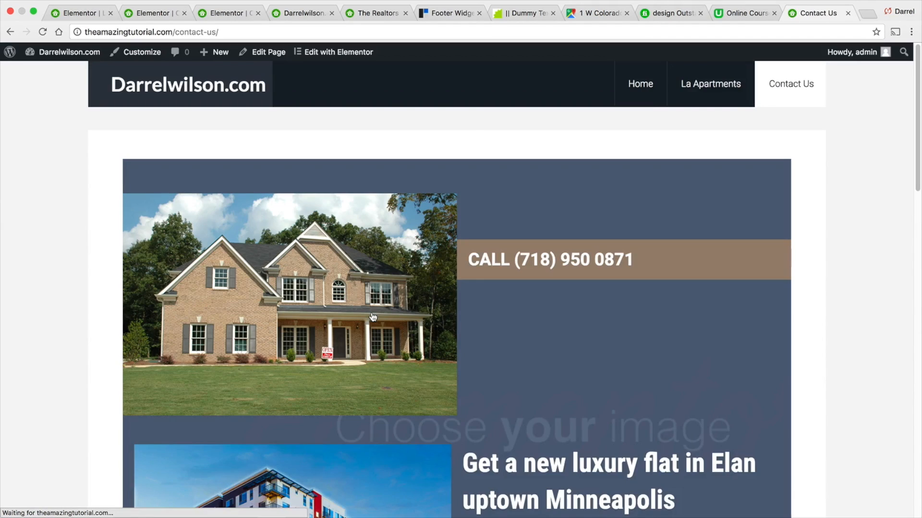
{"action": "scroll", "coordinate": [372, 312], "scroll_direction": "down", "scroll_amount": 10}
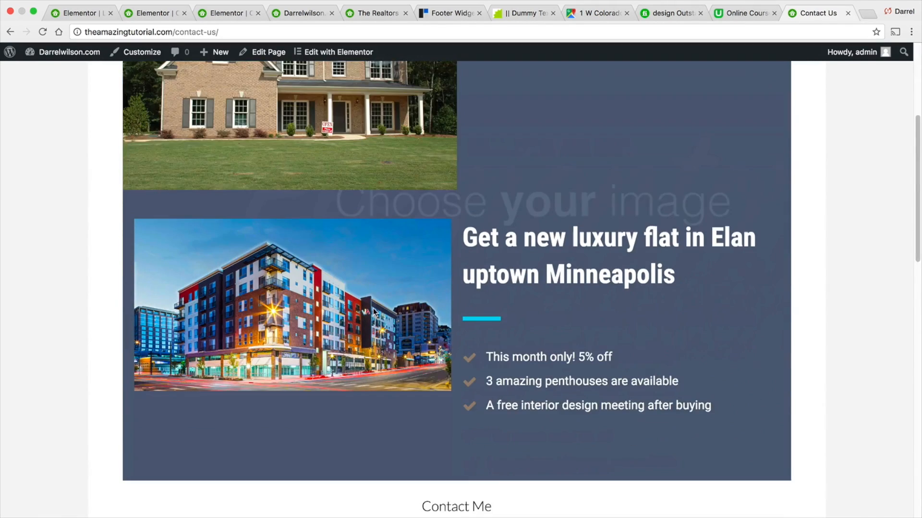
{"action": "scroll", "coordinate": [373, 311], "scroll_direction": "down", "scroll_amount": 8}
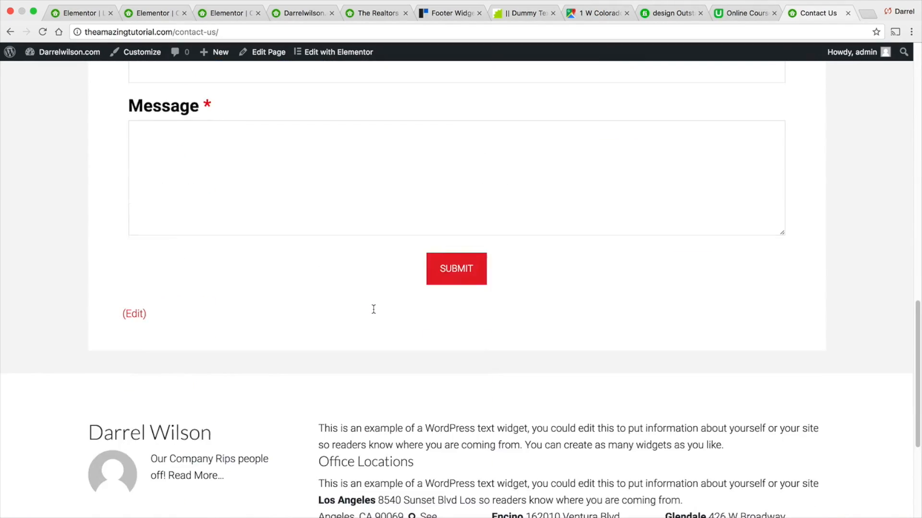
{"action": "scroll", "coordinate": [373, 309], "scroll_direction": "up", "scroll_amount": 17}
{"action": "left_click", "coordinate": [12, 33]}
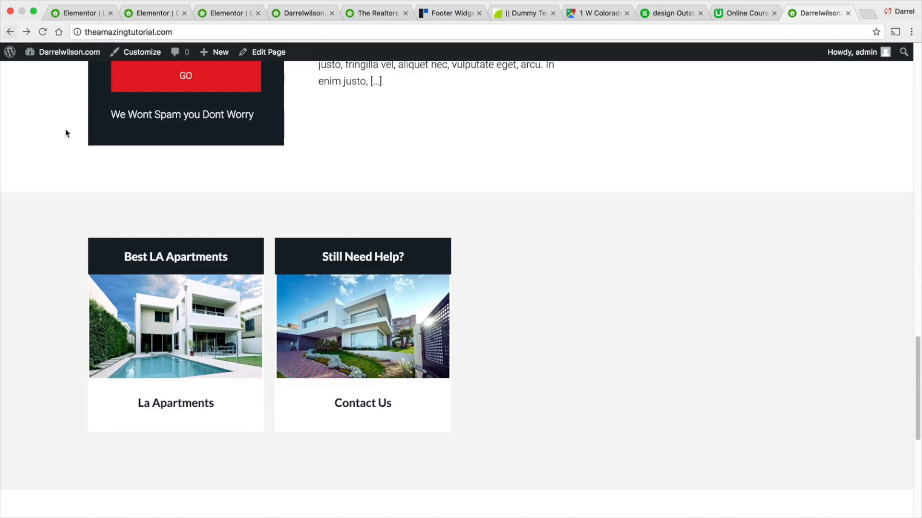
- Open the WordPress admin dashboard and look over the Tools page
{"action": "left_click", "coordinate": [74, 74]}
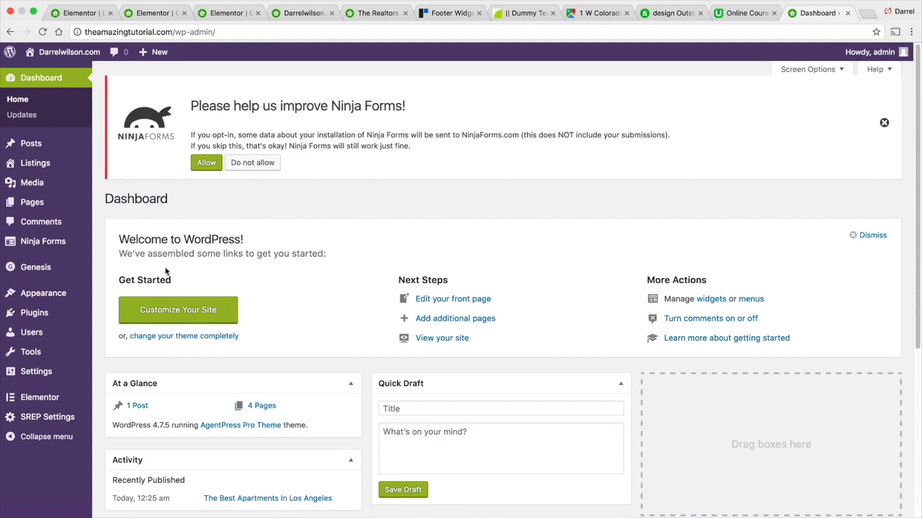
{"action": "mouse_move", "coordinate": [76, 356]}
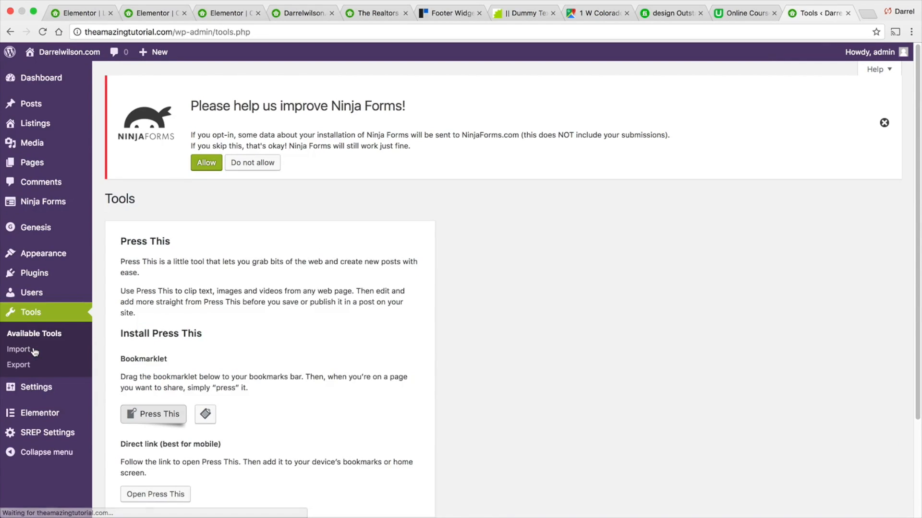
{"action": "scroll", "coordinate": [287, 369], "scroll_direction": "down", "scroll_amount": 3}
{"action": "scroll", "coordinate": [281, 363], "scroll_direction": "down", "scroll_amount": 1}
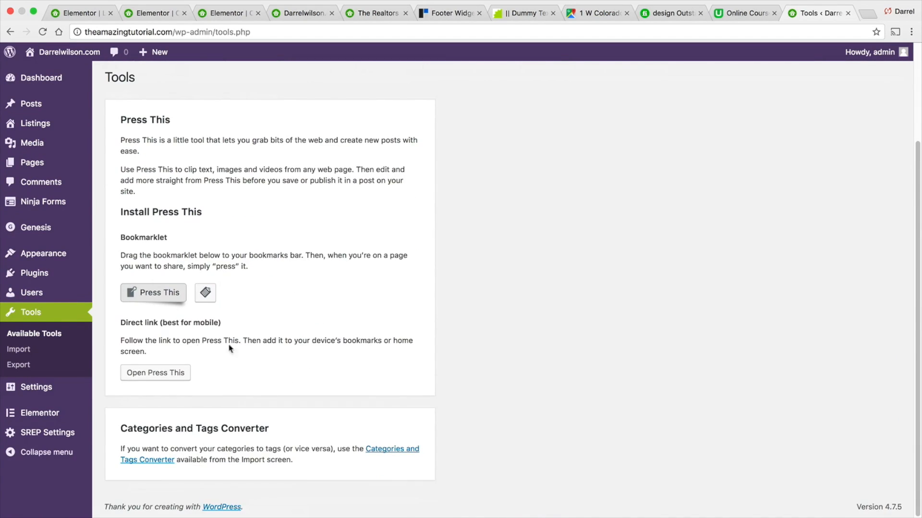
- Open the Add New User form and browse its role options, choosing Administrator
{"action": "left_click", "coordinate": [33, 294]}
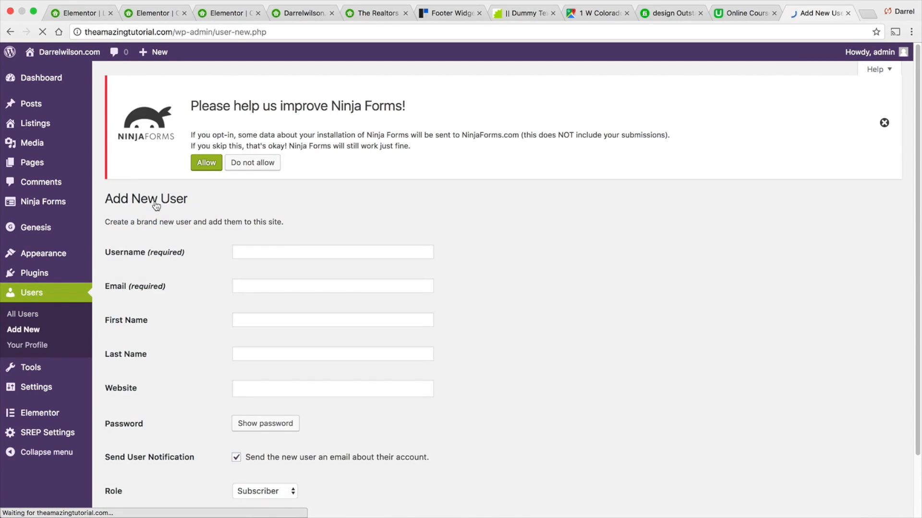
{"action": "scroll", "coordinate": [291, 321], "scroll_direction": "down", "scroll_amount": 1}
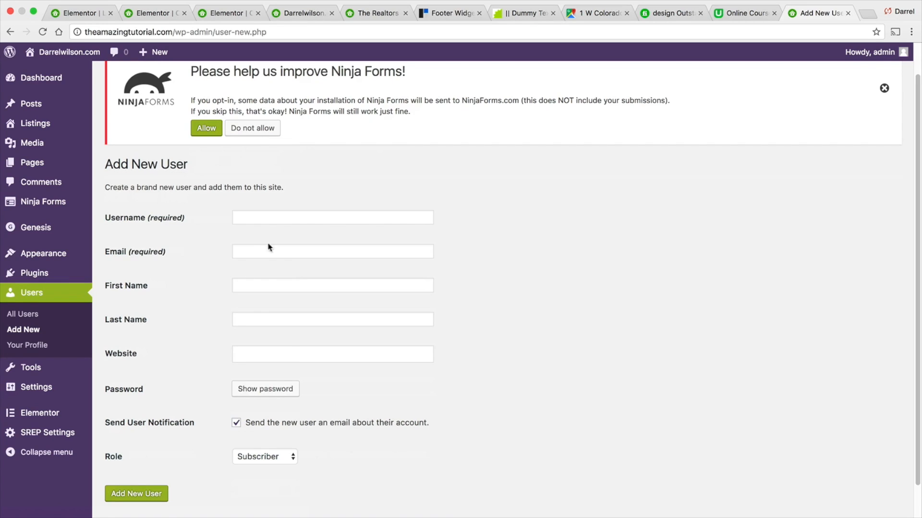
{"action": "left_click", "coordinate": [272, 459]}
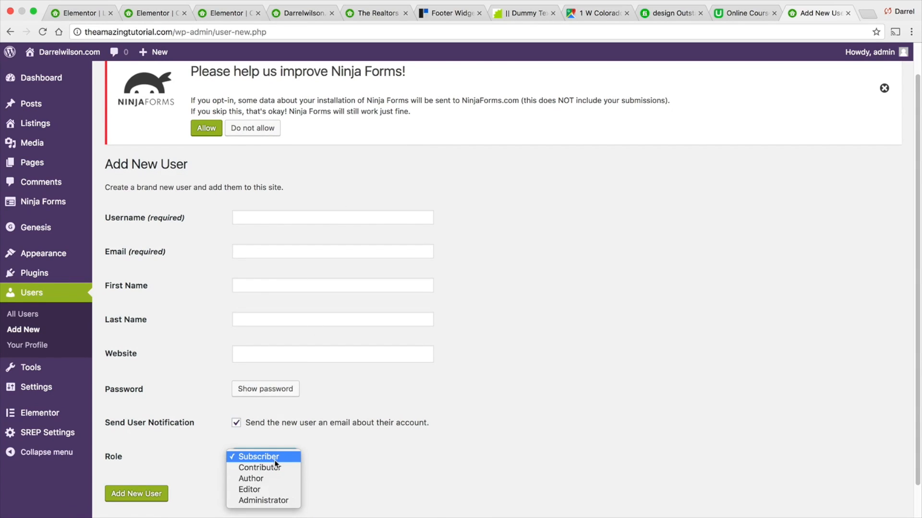
{"action": "left_click", "coordinate": [277, 500]}
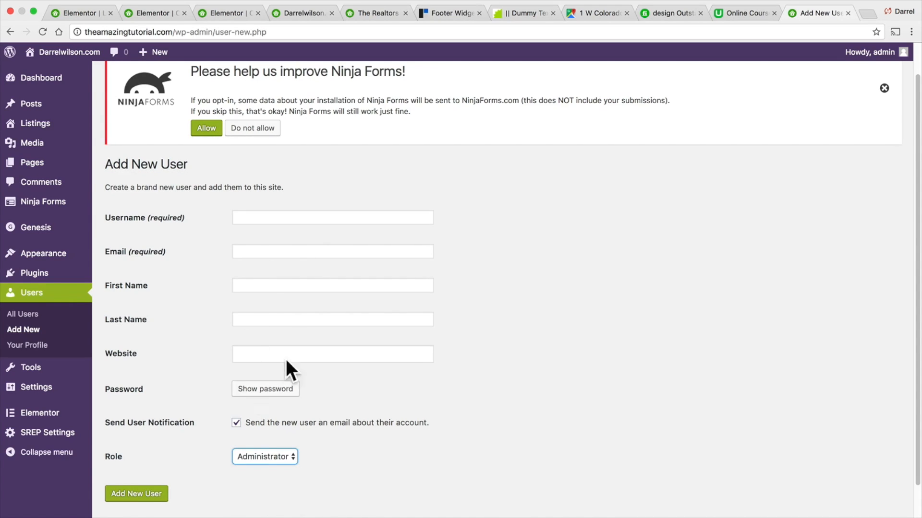
- Open the installed plugins list, then the Add Plugins page
{"action": "mouse_move", "coordinate": [42, 276]}
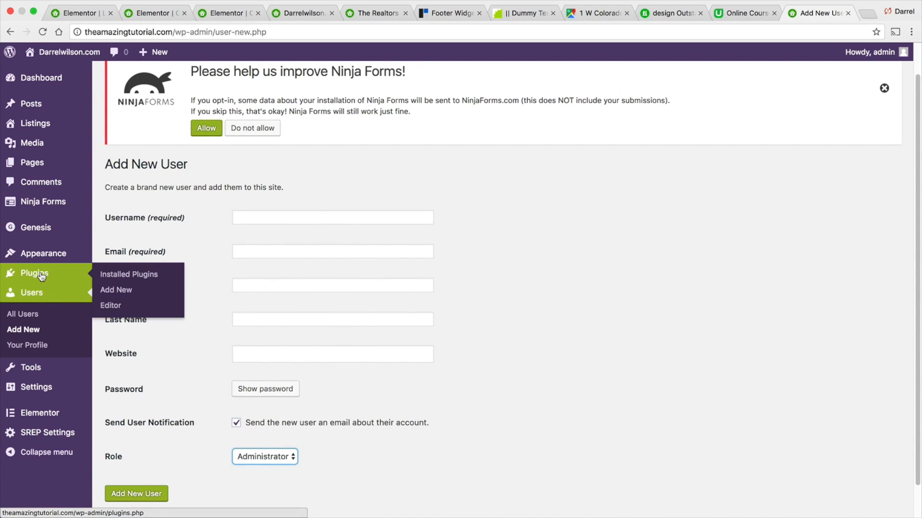
{"action": "left_click", "coordinate": [114, 275]}
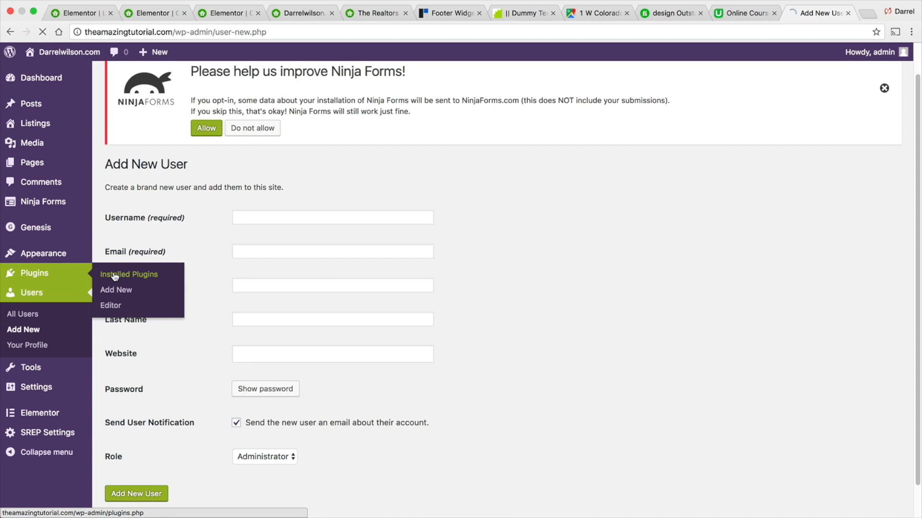
{"action": "scroll", "coordinate": [303, 309], "scroll_direction": "down", "scroll_amount": 5}
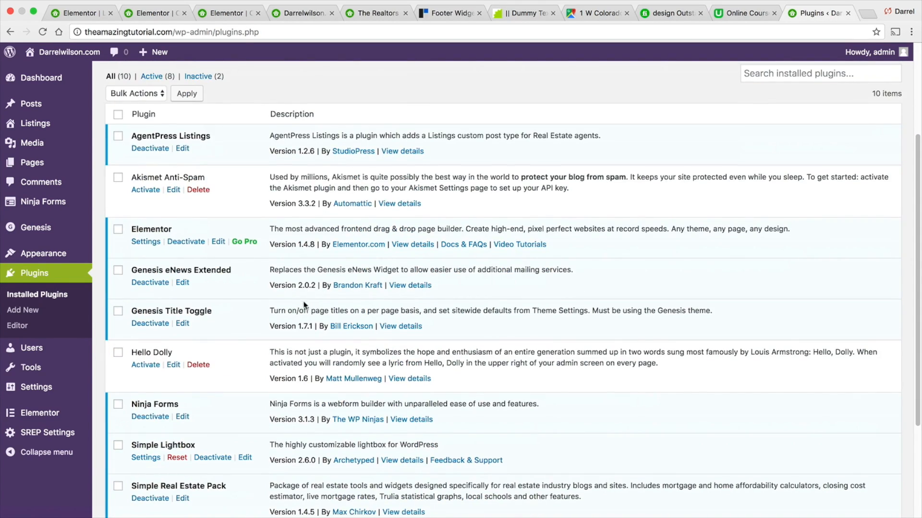
{"action": "left_click", "coordinate": [32, 312]}
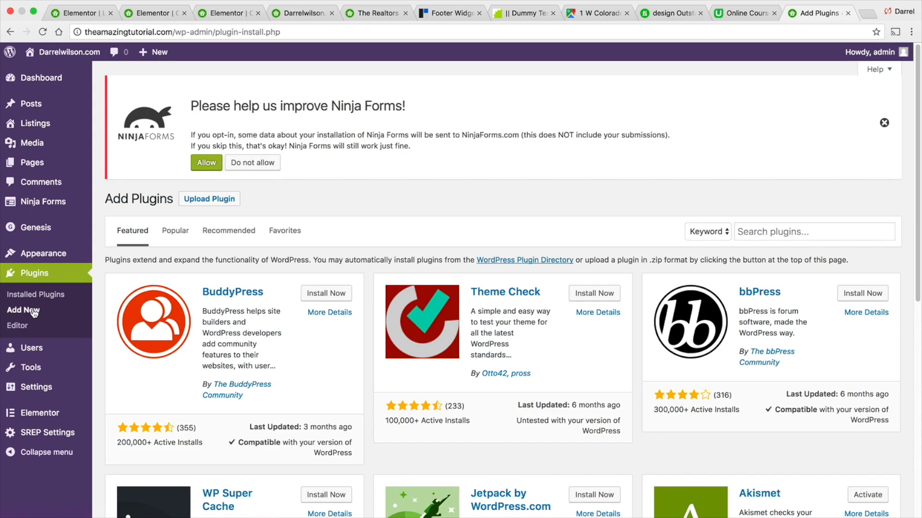
- Browse the Popular plugins listing
{"action": "left_click", "coordinate": [185, 232]}
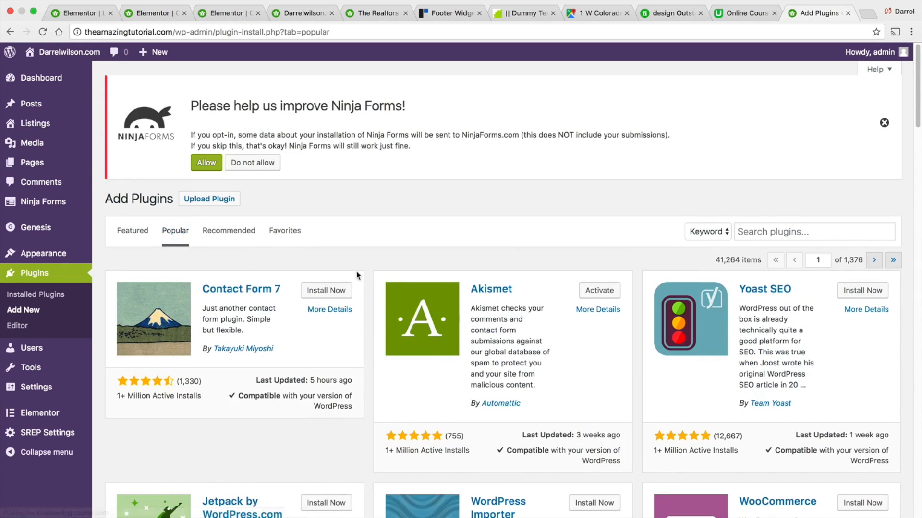
{"action": "scroll", "coordinate": [379, 273], "scroll_direction": "down", "scroll_amount": 2}
{"action": "scroll", "coordinate": [397, 269], "scroll_direction": "down", "scroll_amount": 1}
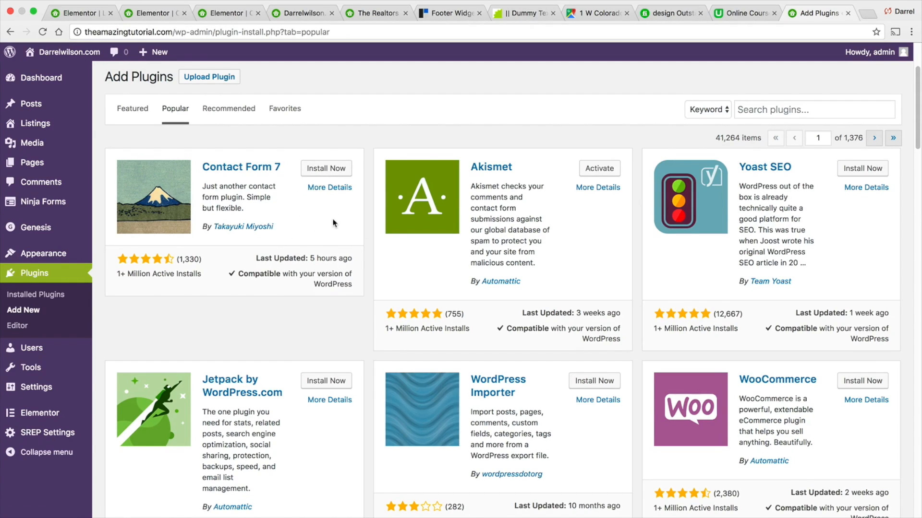
{"action": "scroll", "coordinate": [339, 225], "scroll_direction": "down", "scroll_amount": 1}
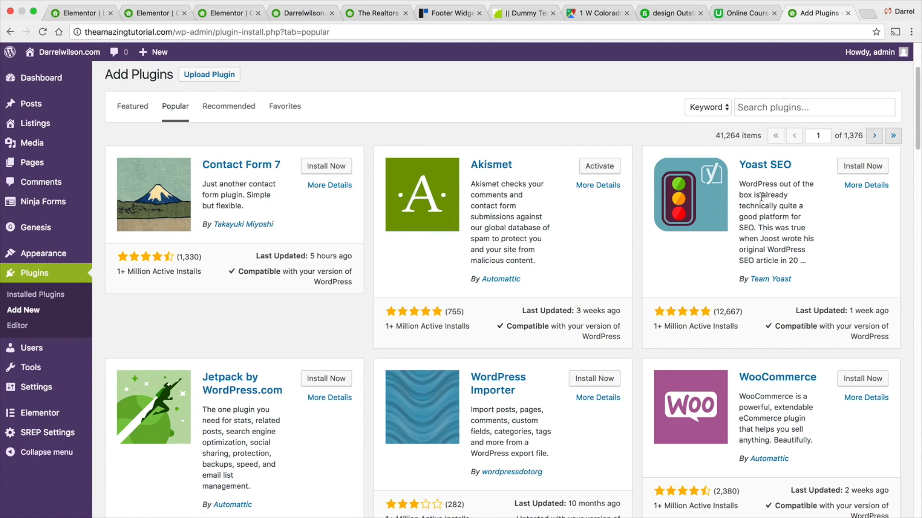
{"action": "scroll", "coordinate": [753, 280], "scroll_direction": "down", "scroll_amount": 2}
{"action": "scroll", "coordinate": [753, 280], "scroll_direction": "down", "scroll_amount": 1}
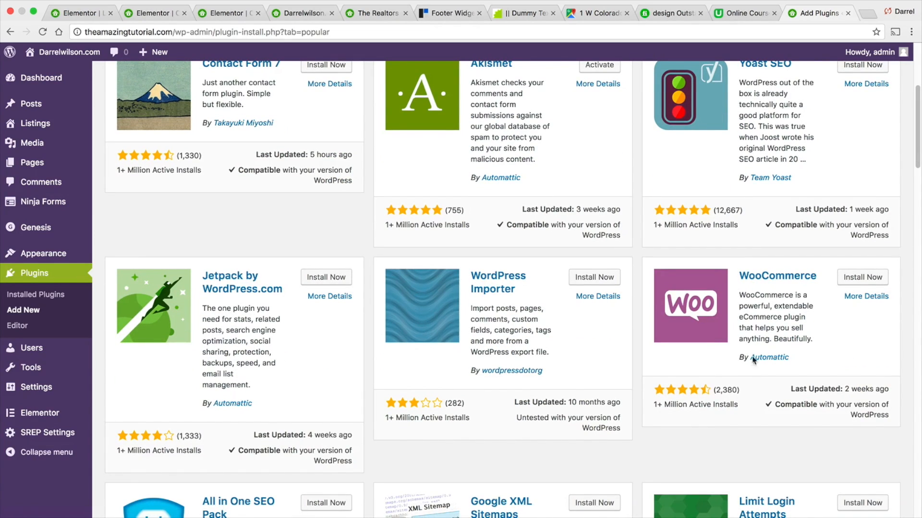
{"action": "scroll", "coordinate": [750, 313], "scroll_direction": "down", "scroll_amount": 1}
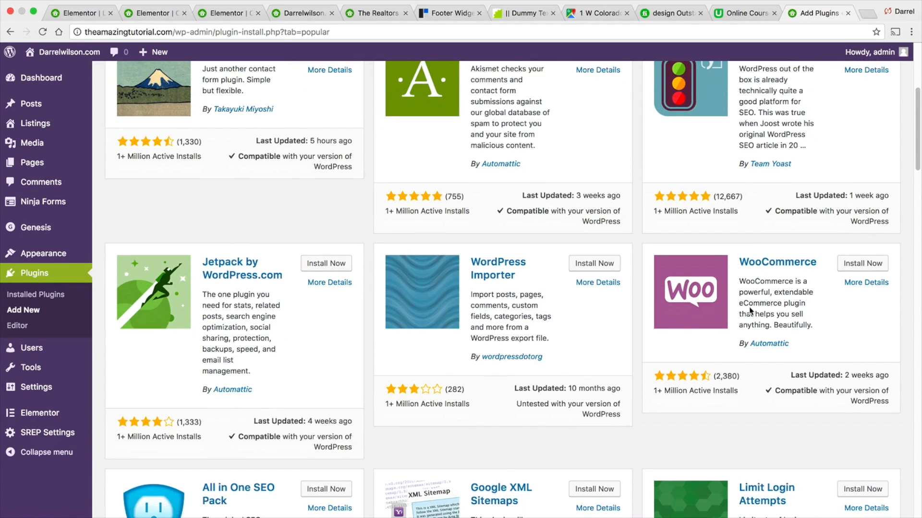
{"action": "scroll", "coordinate": [758, 283], "scroll_direction": "down", "scroll_amount": 2}
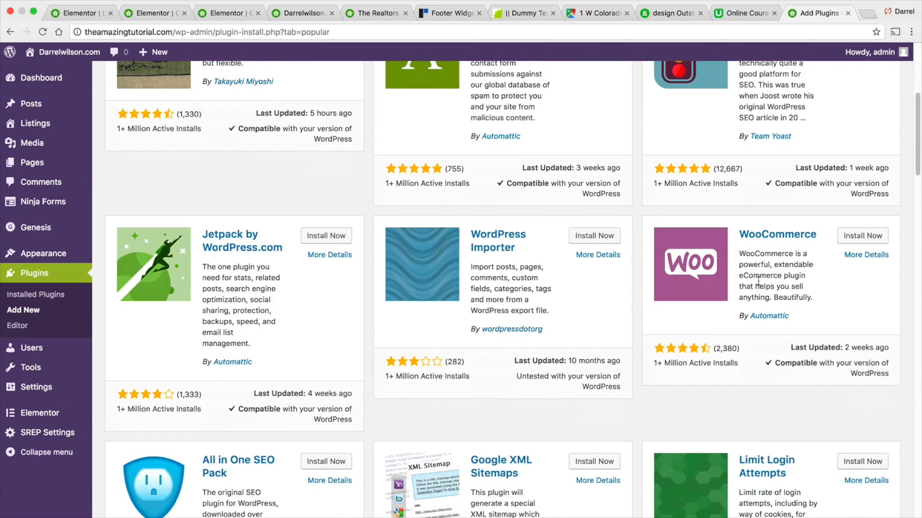
{"action": "scroll", "coordinate": [774, 401], "scroll_direction": "down", "scroll_amount": 2}
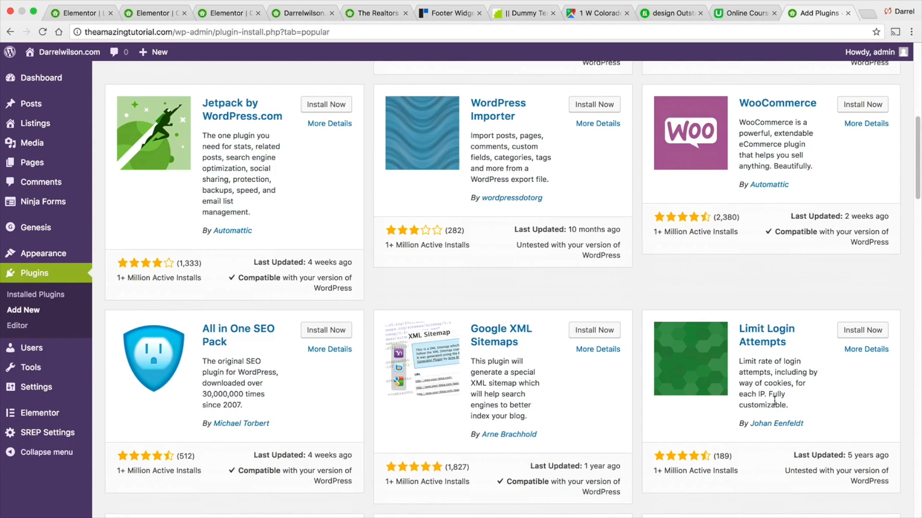
{"action": "scroll", "coordinate": [774, 401], "scroll_direction": "up", "scroll_amount": 10}
- Search the plugin directory for product
{"action": "left_click", "coordinate": [774, 234]}
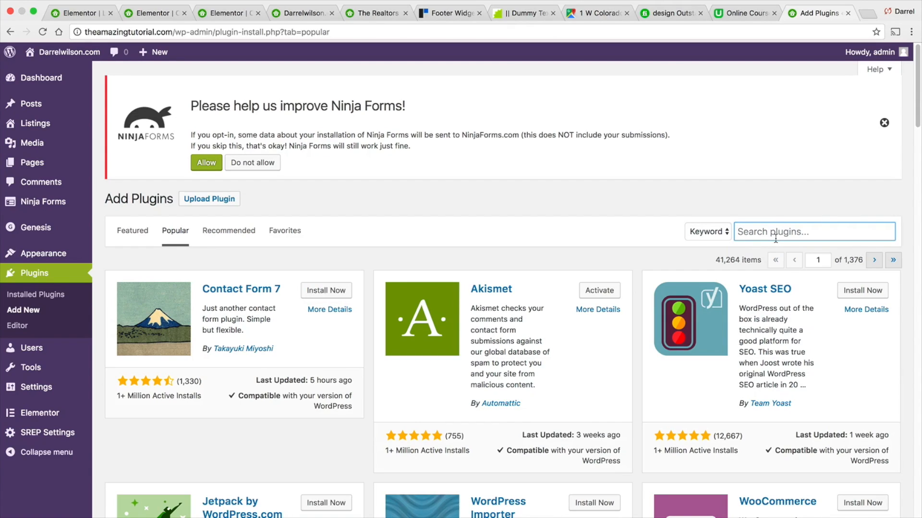
{"action": "type", "text": "product"}
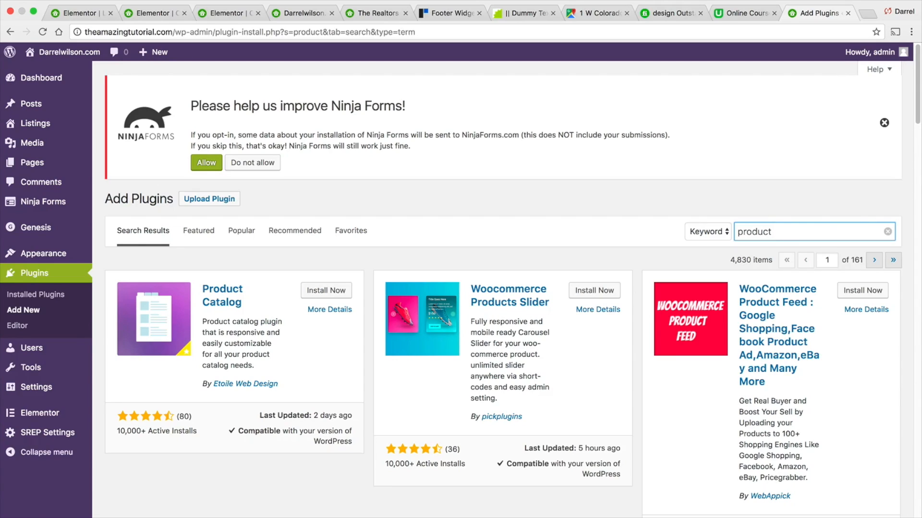
- Search the plugin directory for image and browse the results
{"action": "double_click", "coordinate": [776, 235]}
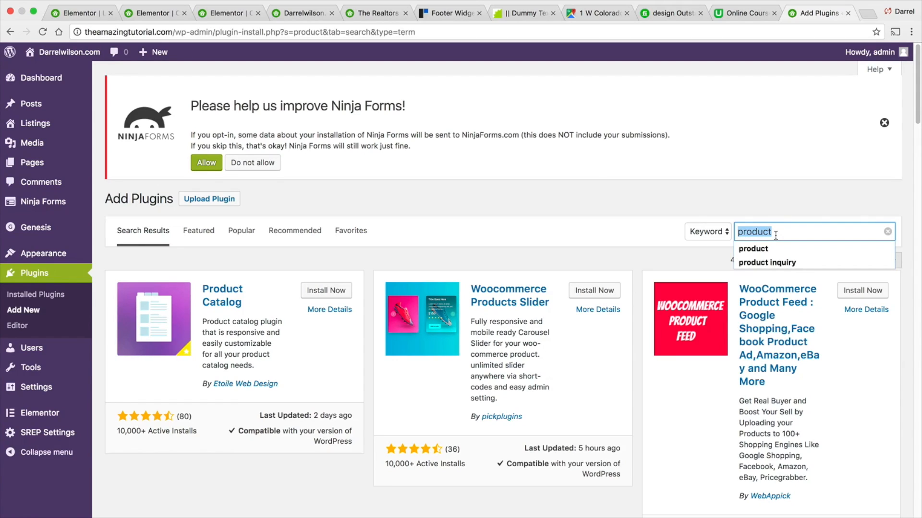
{"action": "type", "text": "image"}
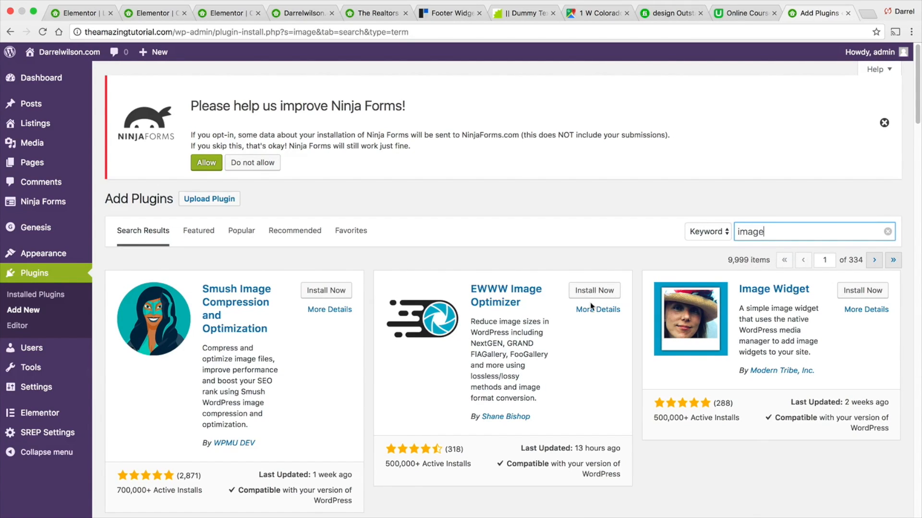
{"action": "scroll", "coordinate": [591, 305], "scroll_direction": "down", "scroll_amount": 15}
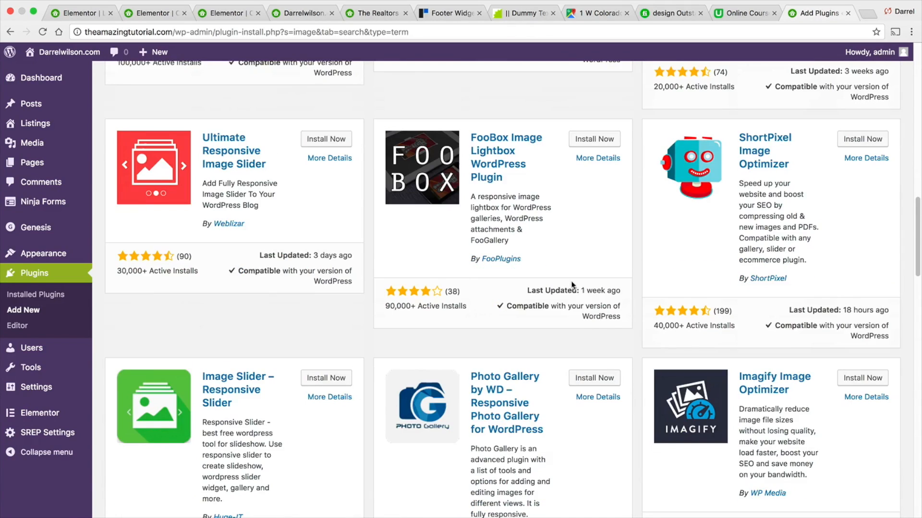
{"action": "scroll", "coordinate": [571, 285], "scroll_direction": "down", "scroll_amount": 10}
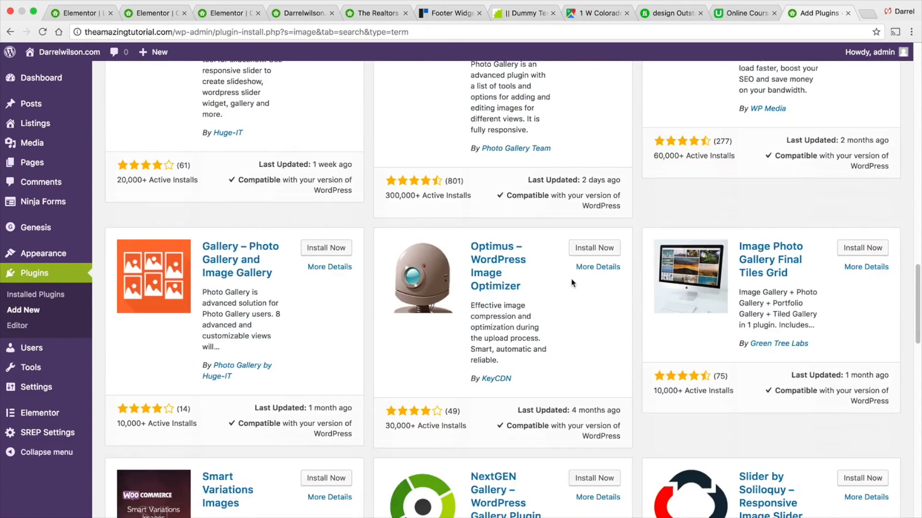
{"action": "scroll", "coordinate": [572, 284], "scroll_direction": "down", "scroll_amount": 8}
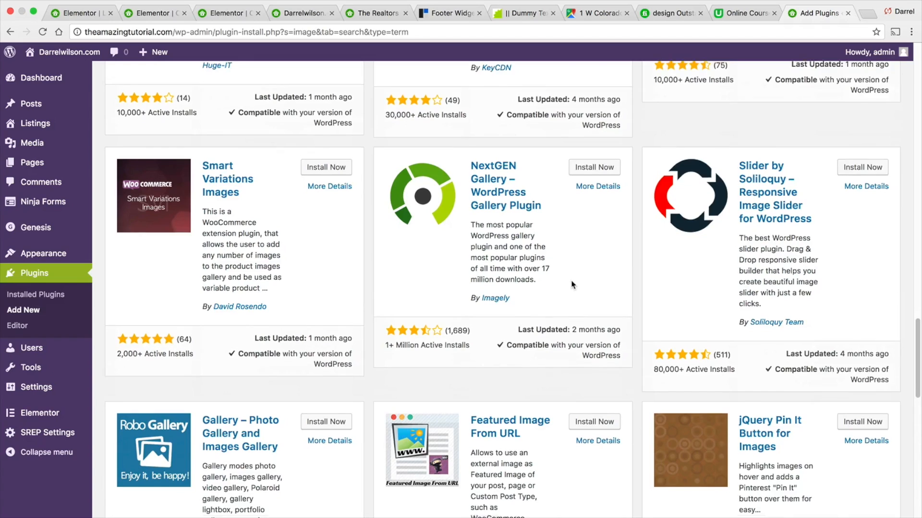
{"action": "scroll", "coordinate": [571, 285], "scroll_direction": "down", "scroll_amount": 12}
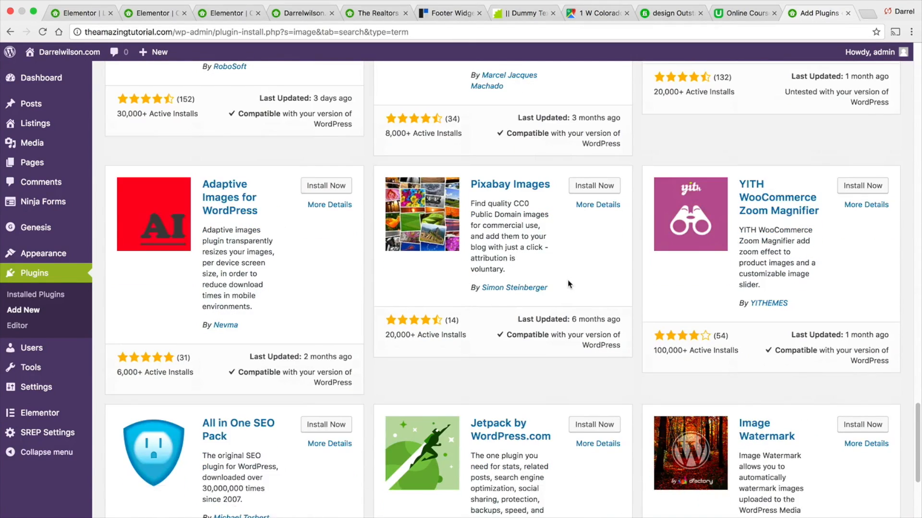
{"action": "scroll", "coordinate": [567, 284], "scroll_direction": "down", "scroll_amount": 3}
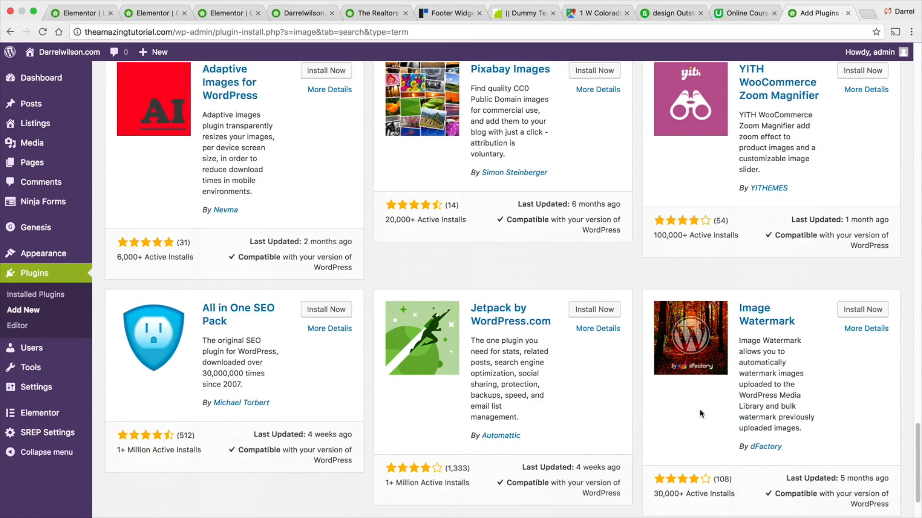
{"action": "scroll", "coordinate": [512, 403], "scroll_direction": "up", "scroll_amount": 20}
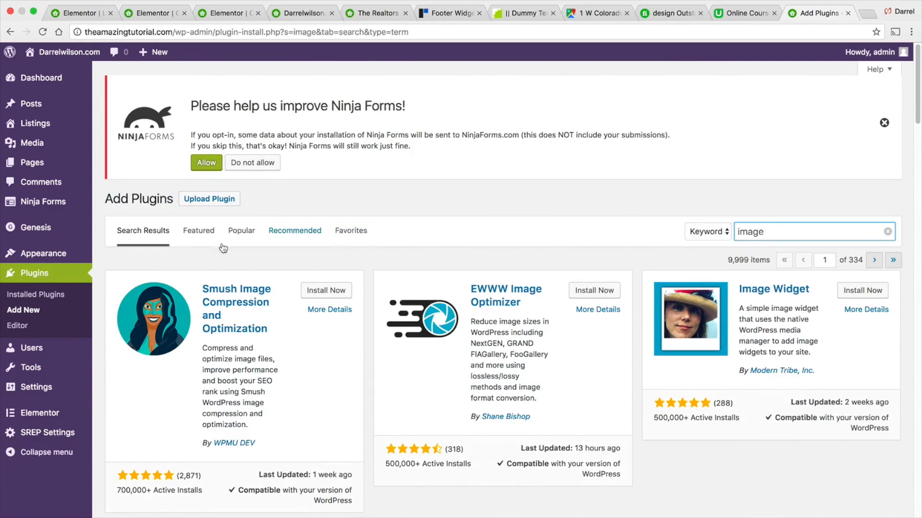
- Return to the Featured plugins tab and open the Pages list
{"action": "left_click", "coordinate": [198, 232]}
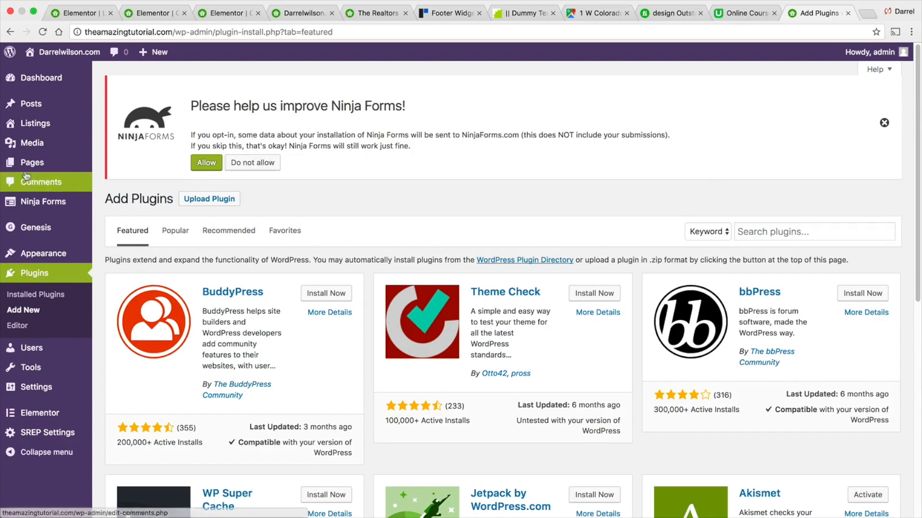
{"action": "left_click", "coordinate": [123, 171]}
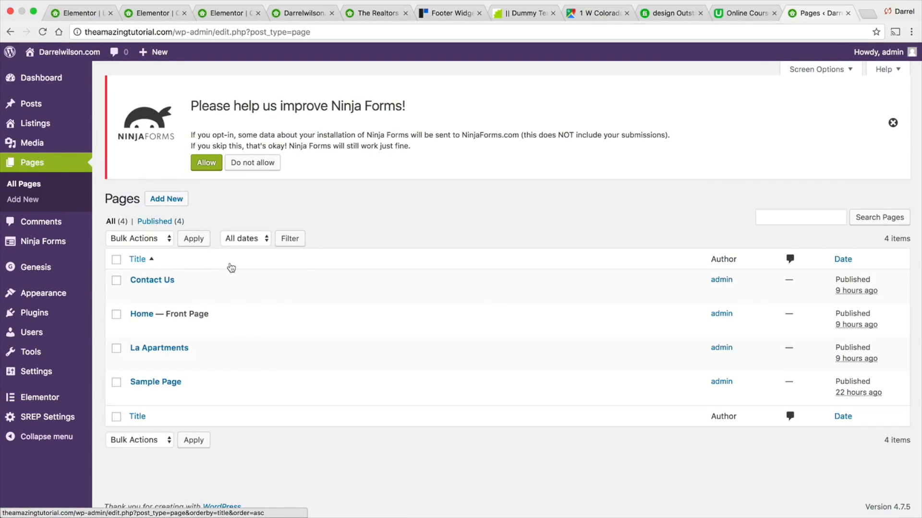
- View the Media Library and then the Posts list
{"action": "left_click", "coordinate": [106, 144]}
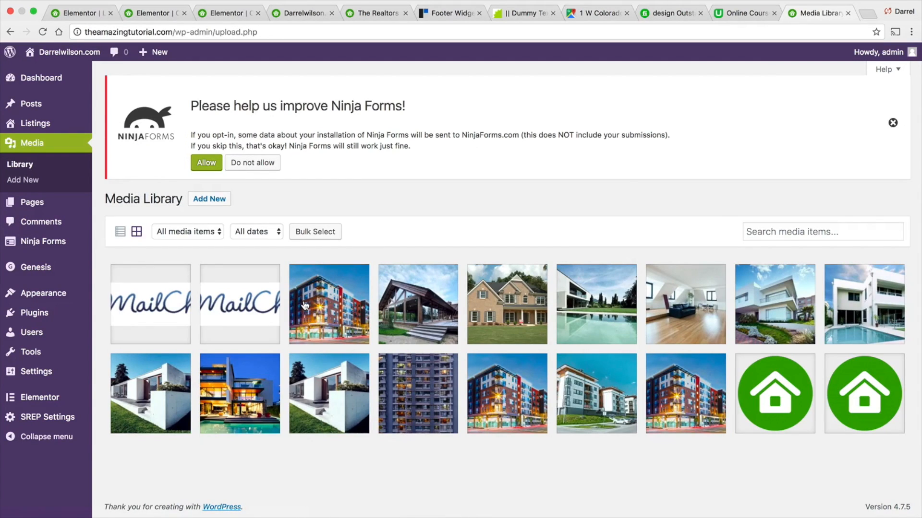
{"action": "mouse_move", "coordinate": [34, 123]}
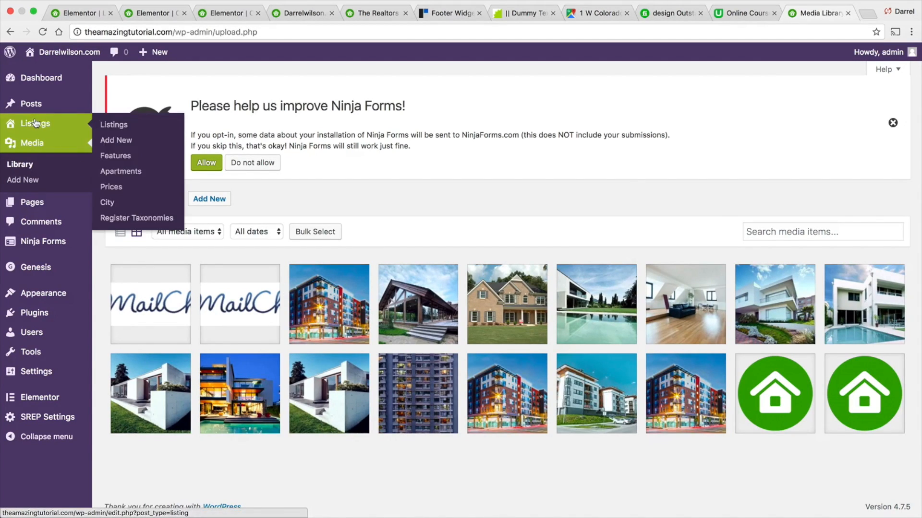
{"action": "left_click", "coordinate": [38, 104]}
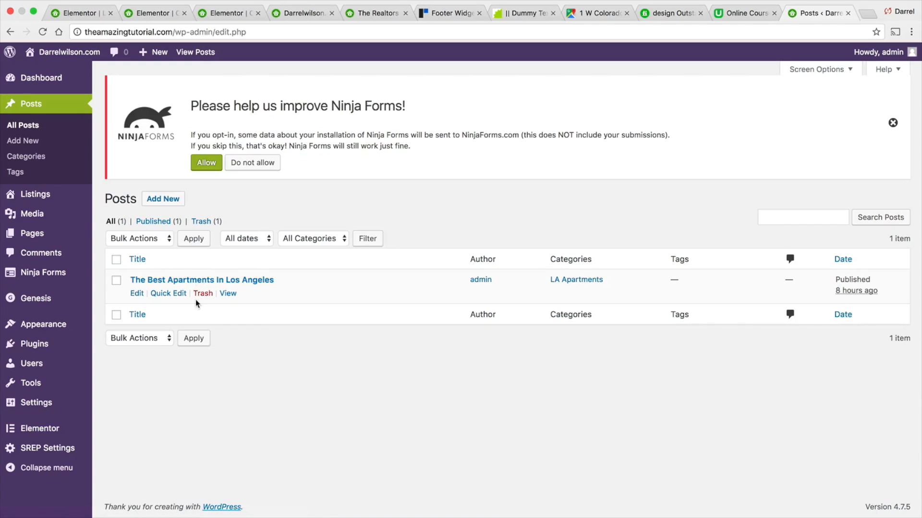
- Open the General settings page
{"action": "mouse_move", "coordinate": [36, 403]}
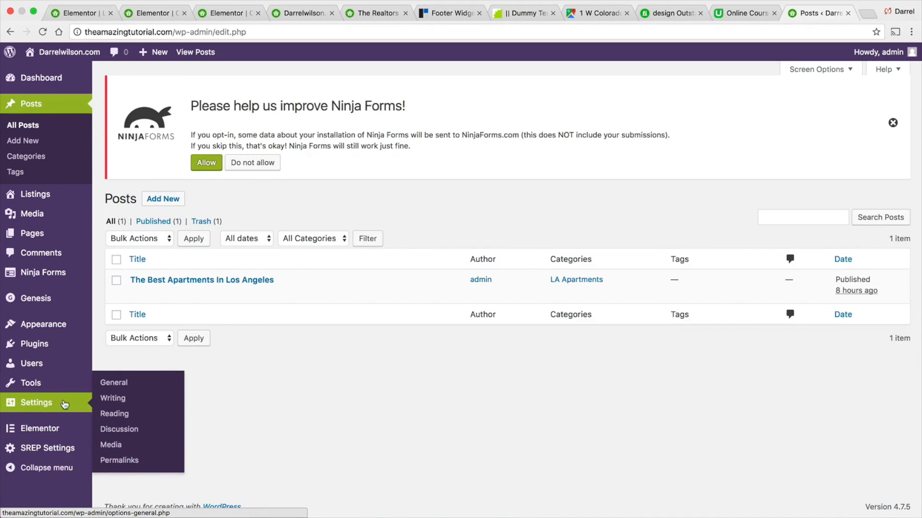
{"action": "left_click", "coordinate": [118, 383]}
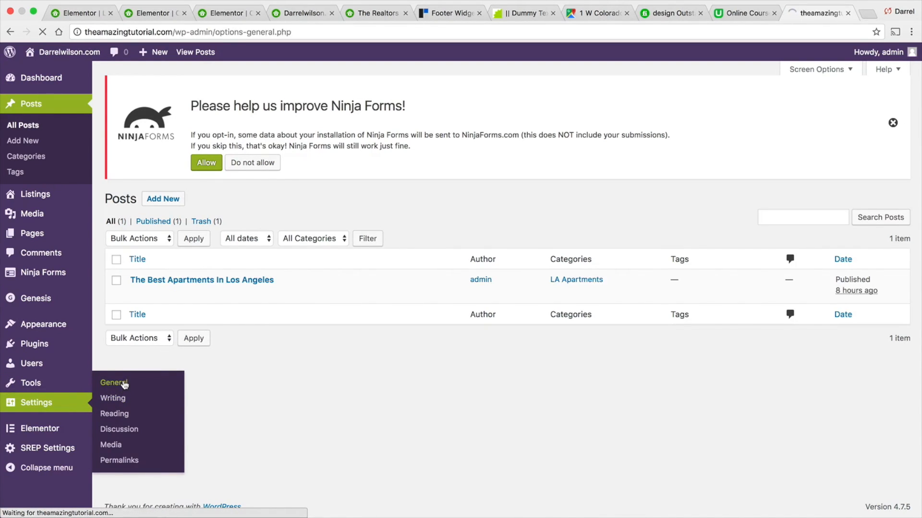
- Scroll through the General settings, then open the Writing settings page and scroll through it
{"action": "scroll", "coordinate": [328, 271], "scroll_direction": "down", "scroll_amount": 2}
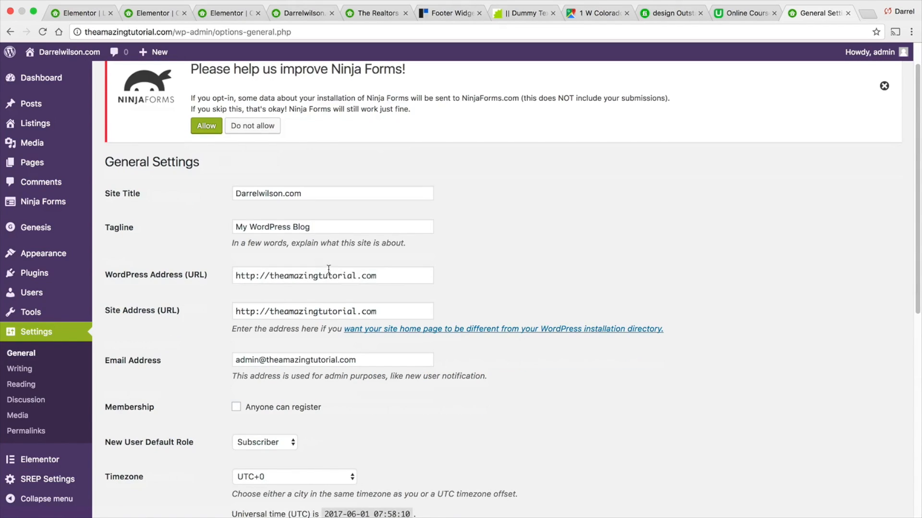
{"action": "scroll", "coordinate": [330, 295], "scroll_direction": "down", "scroll_amount": 3}
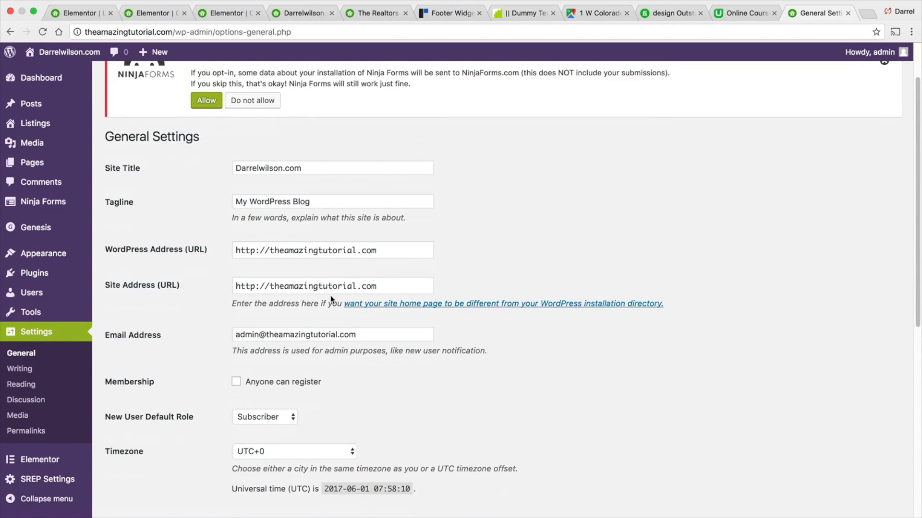
{"action": "scroll", "coordinate": [414, 318], "scroll_direction": "down", "scroll_amount": 10}
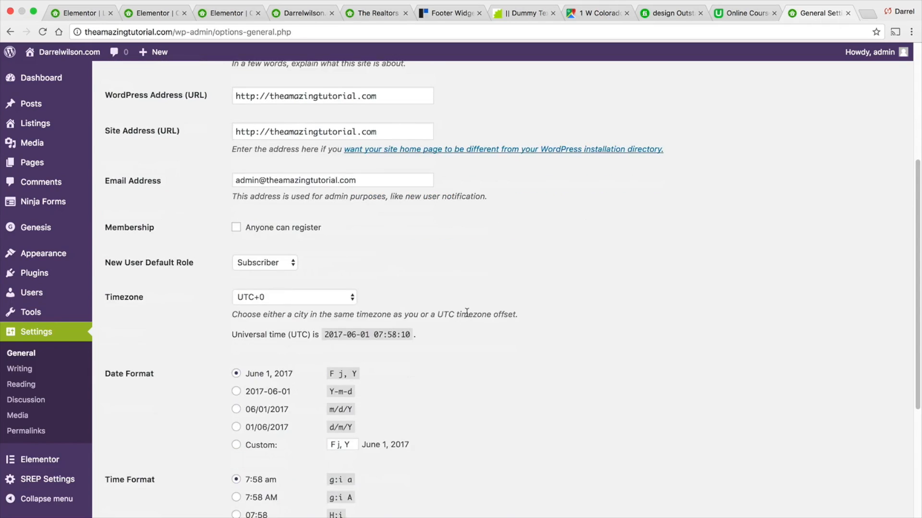
{"action": "scroll", "coordinate": [467, 313], "scroll_direction": "down", "scroll_amount": 3}
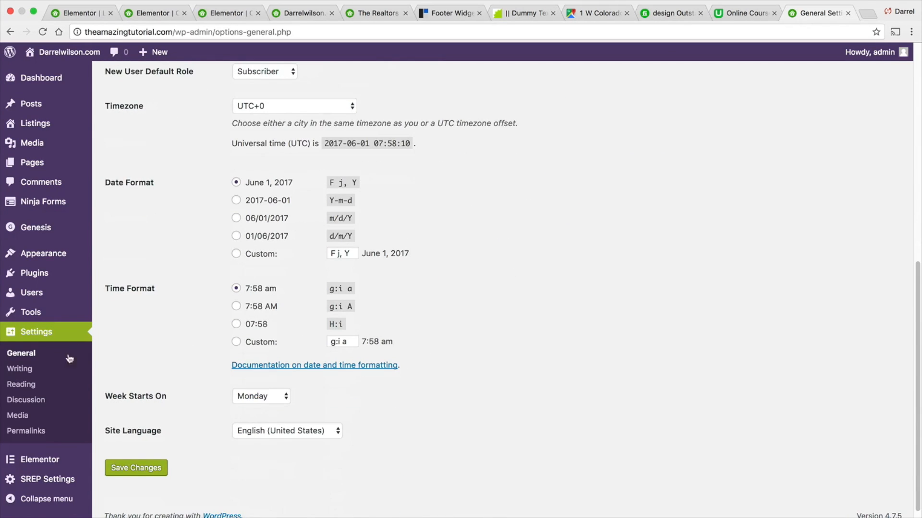
{"action": "left_click", "coordinate": [31, 370]}
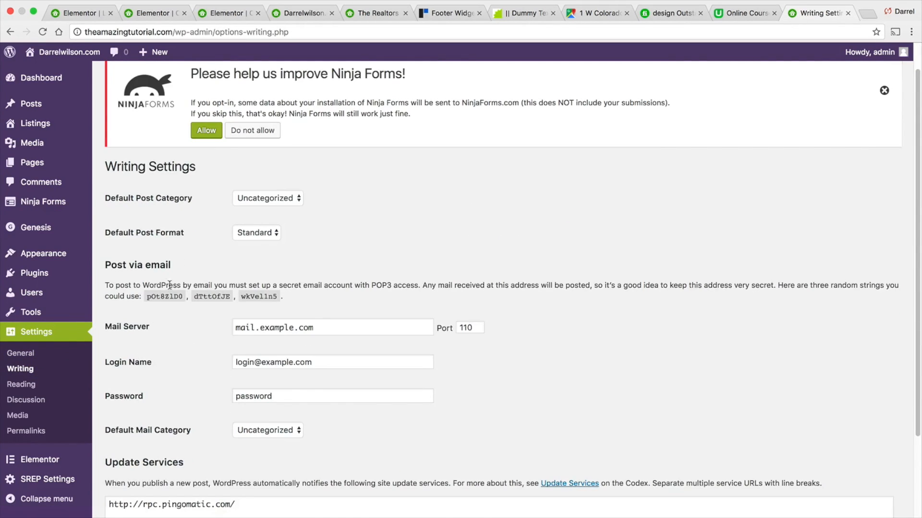
{"action": "scroll", "coordinate": [248, 263], "scroll_direction": "down", "scroll_amount": 3}
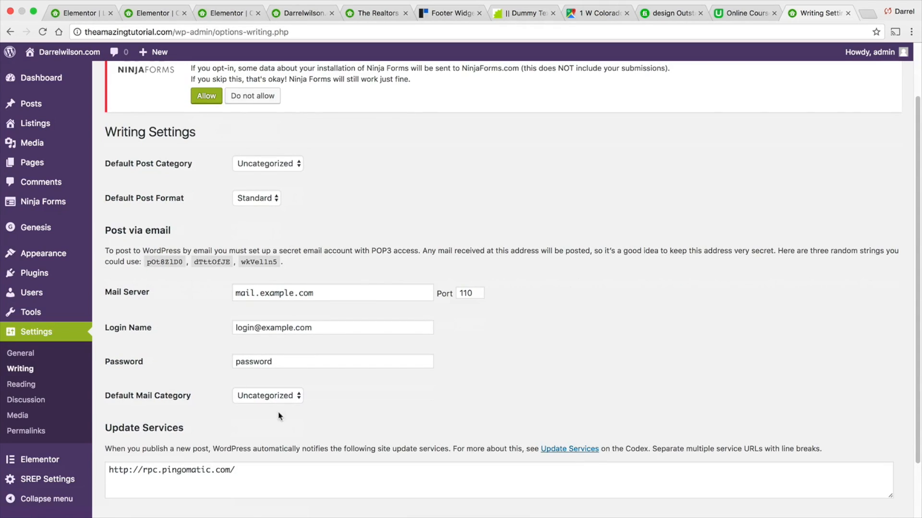
- Open the Reading settings page, then the Discussion settings page, and scroll through them
{"action": "left_click", "coordinate": [27, 384]}
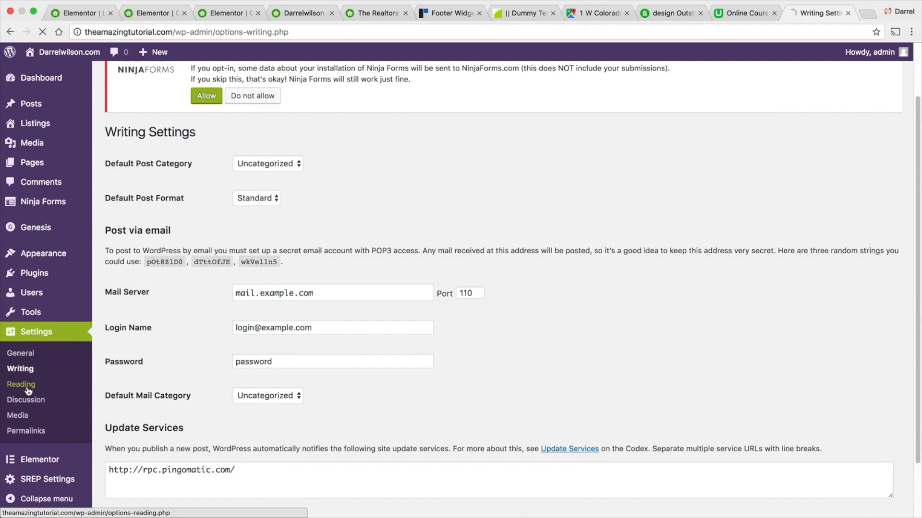
{"action": "scroll", "coordinate": [279, 359], "scroll_direction": "down", "scroll_amount": 2}
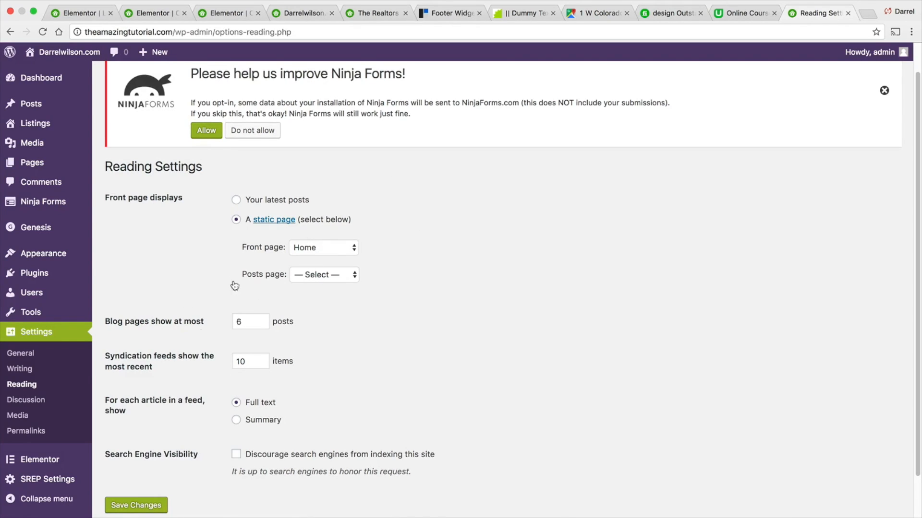
{"action": "left_click", "coordinate": [41, 402]}
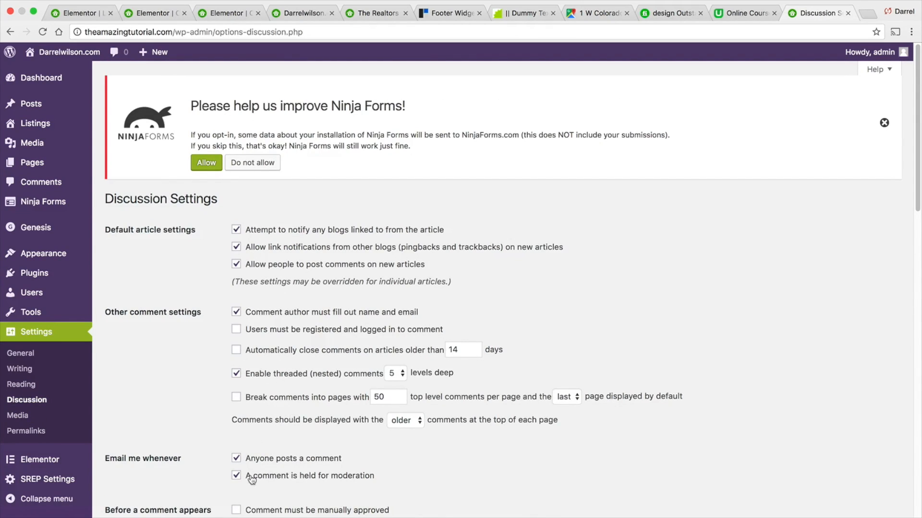
{"action": "scroll", "coordinate": [249, 475], "scroll_direction": "down", "scroll_amount": 1}
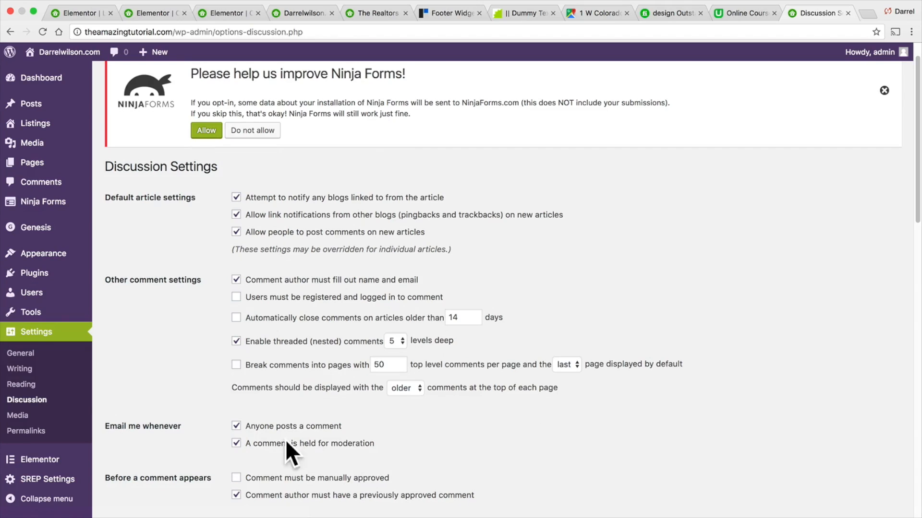
- Open the Media and Permalinks settings pages and dismiss the Ninja Forms opt-in notice
{"action": "left_click", "coordinate": [26, 421]}
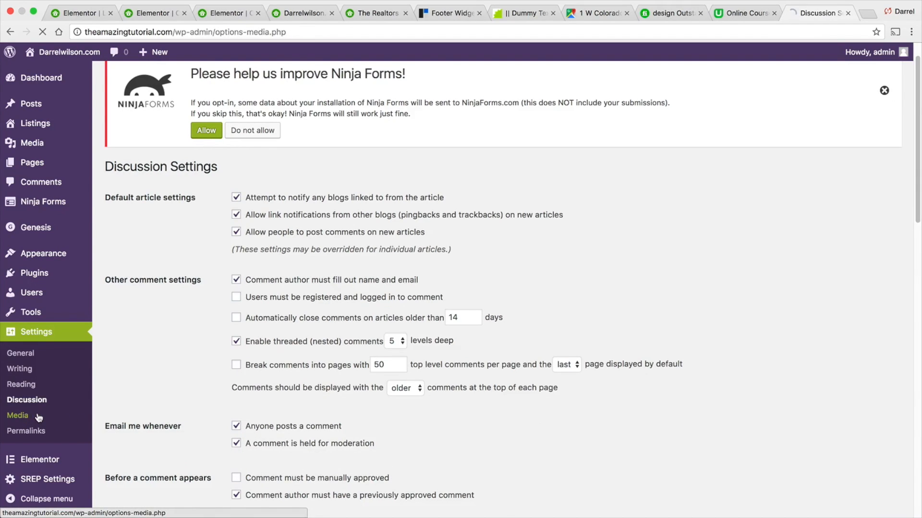
{"action": "left_click", "coordinate": [33, 433]}
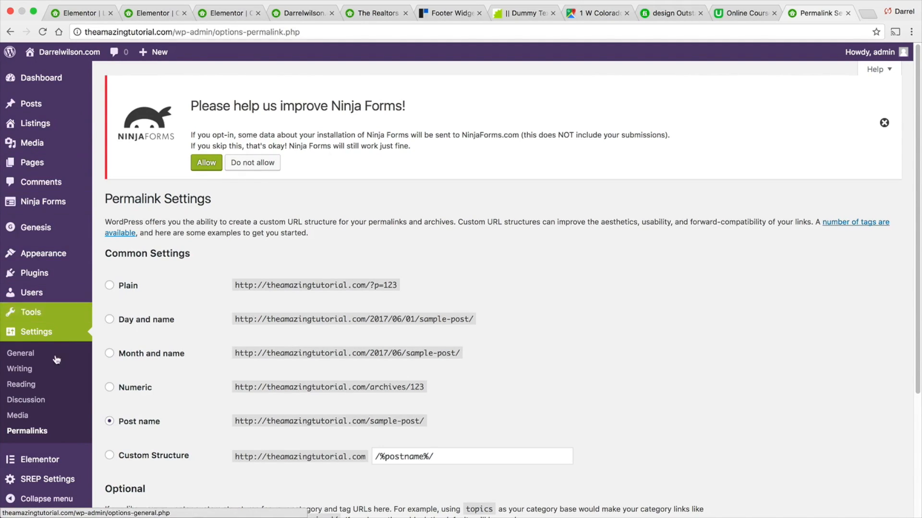
{"action": "mouse_move", "coordinate": [56, 230]}
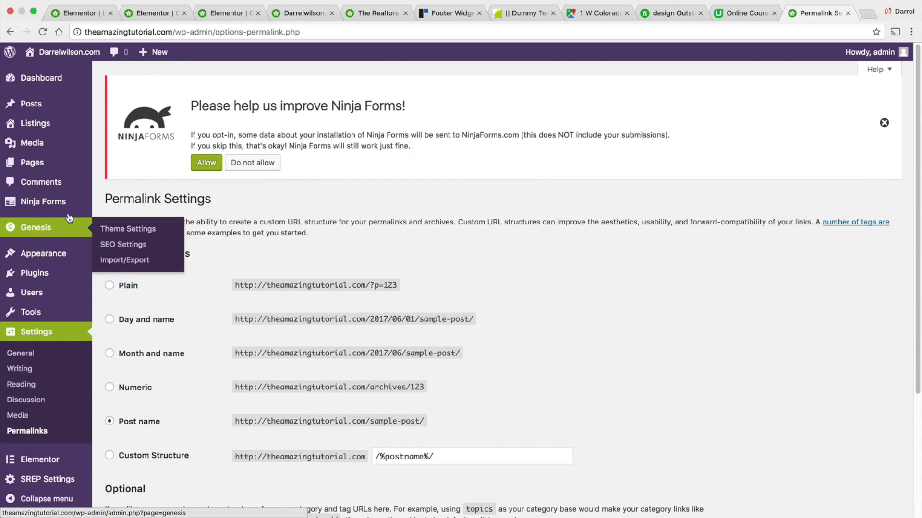
{"action": "left_click", "coordinate": [885, 123]}
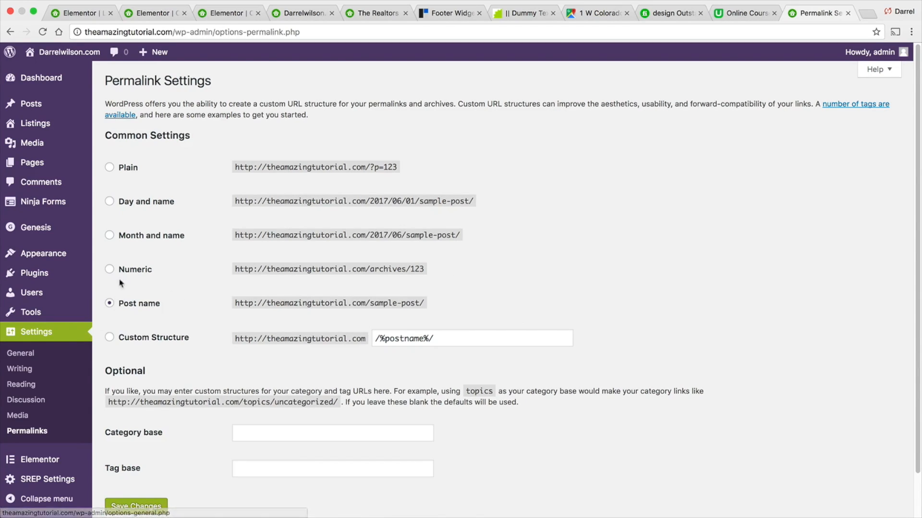
- Visit the live site and scroll down the homepage to the listings signup form
{"action": "mouse_move", "coordinate": [74, 51]}
{"action": "left_click", "coordinate": [72, 69]}
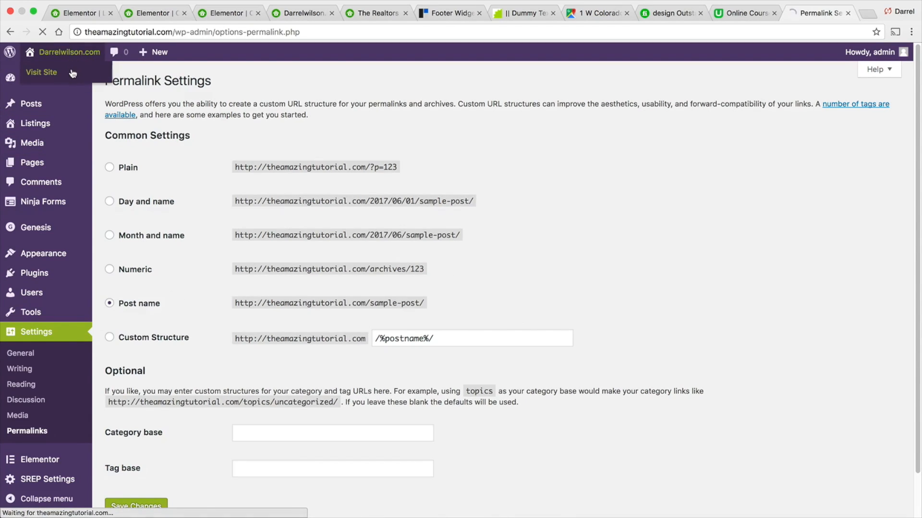
{"action": "scroll", "coordinate": [82, 84], "scroll_direction": "down", "scroll_amount": 10}
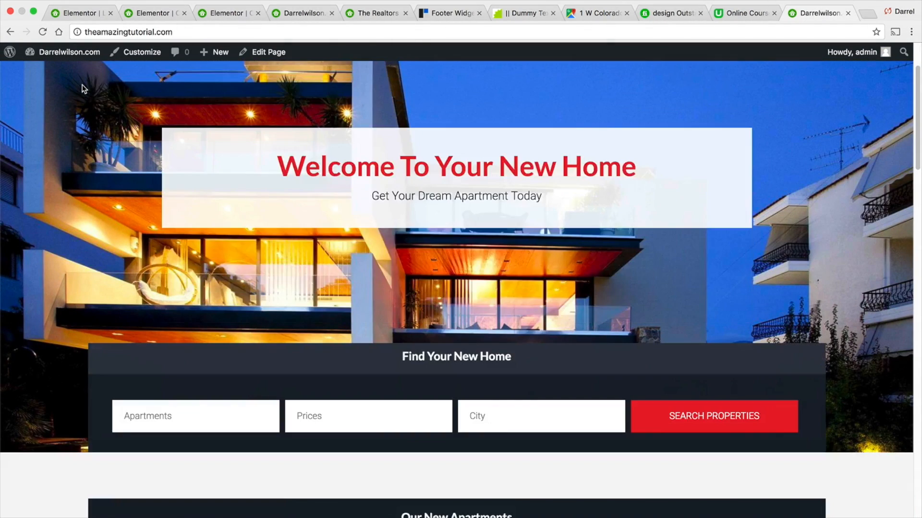
{"action": "scroll", "coordinate": [82, 86], "scroll_direction": "down", "scroll_amount": 7}
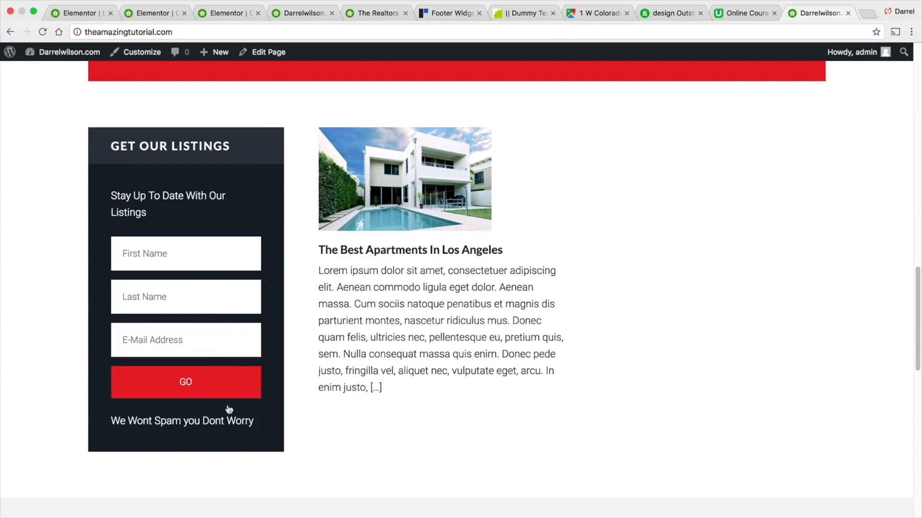
- Open a new browser tab and go to mailchimp.com
{"action": "left_click", "coordinate": [860, 16]}
{"action": "type", "text": "mailchimp.com"}
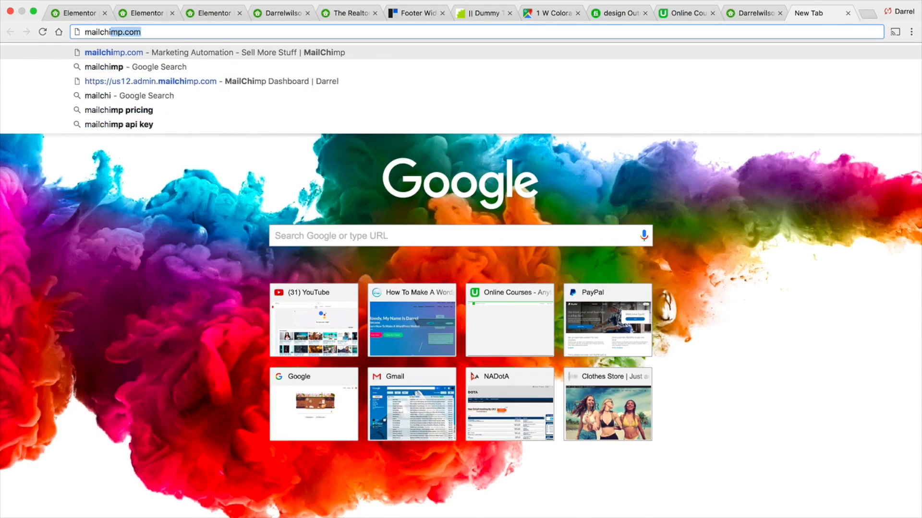
{"action": "key", "text": "Return"}
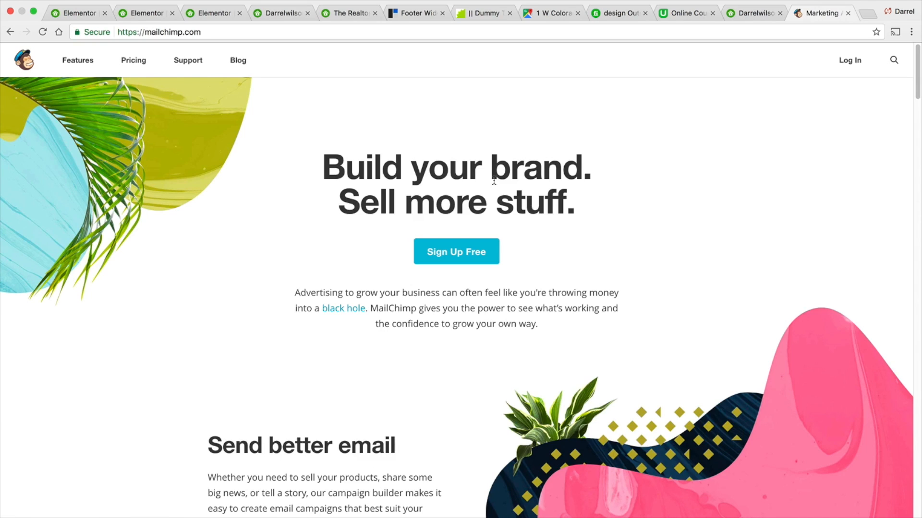
- Log in to the MailChimp account and open the Campaigns page
{"action": "left_click", "coordinate": [485, 254]}
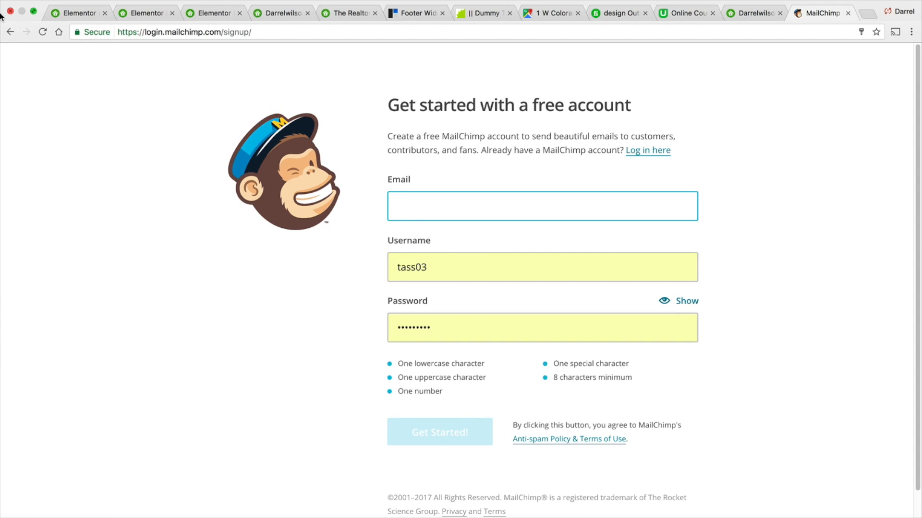
{"action": "left_click", "coordinate": [10, 32]}
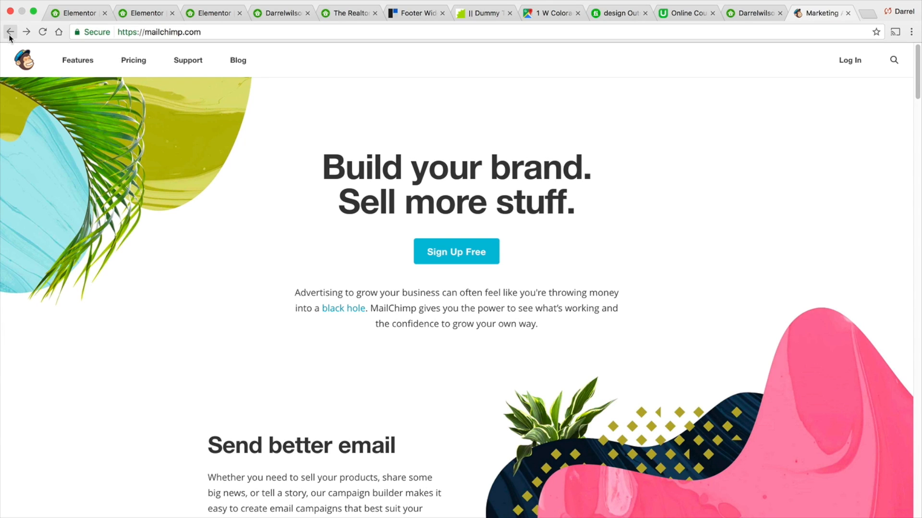
{"action": "left_click", "coordinate": [849, 60]}
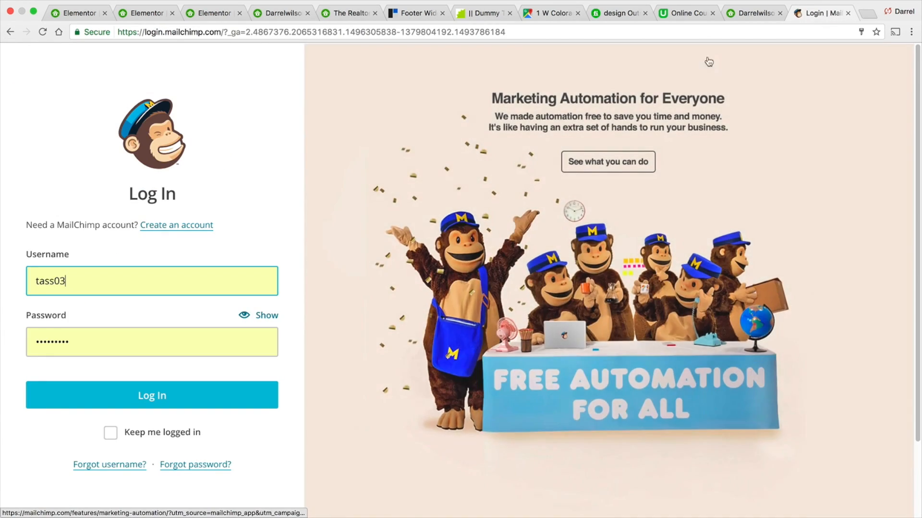
{"action": "left_click", "coordinate": [137, 405]}
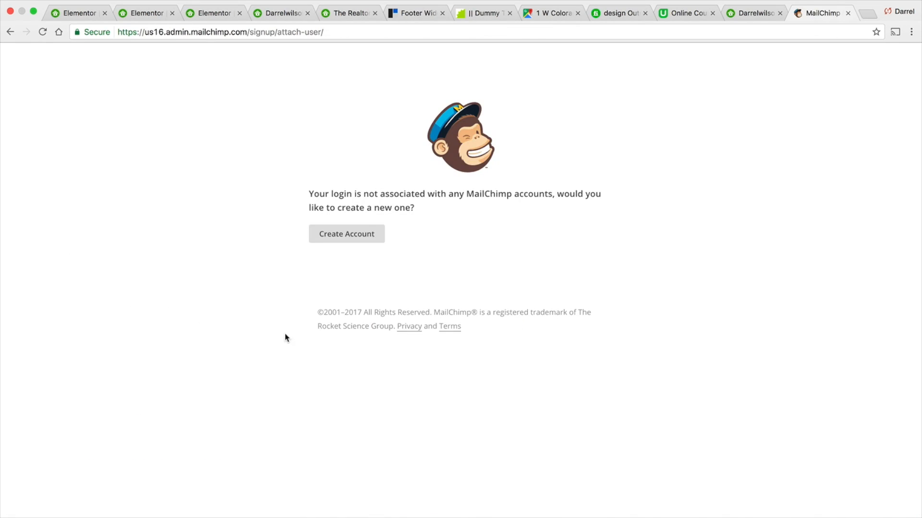
{"action": "left_click", "coordinate": [10, 31]}
{"action": "left_click", "coordinate": [119, 279]}
{"action": "left_click", "coordinate": [121, 331]}
{"action": "left_click", "coordinate": [152, 402]}
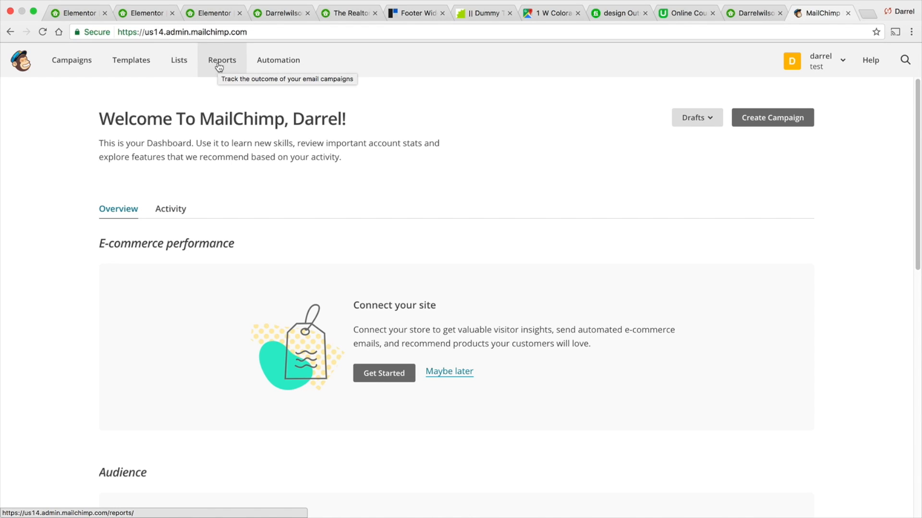
{"action": "left_click", "coordinate": [63, 75]}
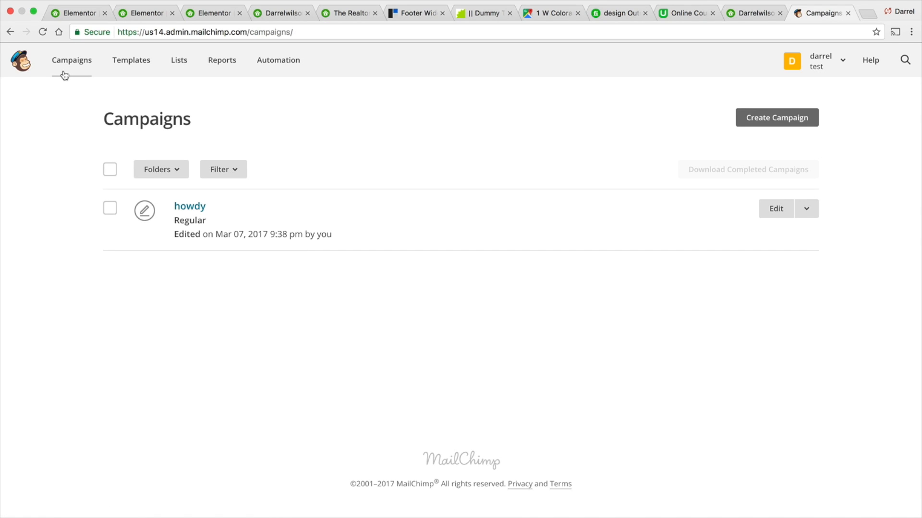
- Open YouTube in a new tab and open the MailChimp Tutorial 2017 video from the channel's videos
{"action": "left_click", "coordinate": [867, 14]}
{"action": "type", "text": "you"}
{"action": "key", "text": "Return"}
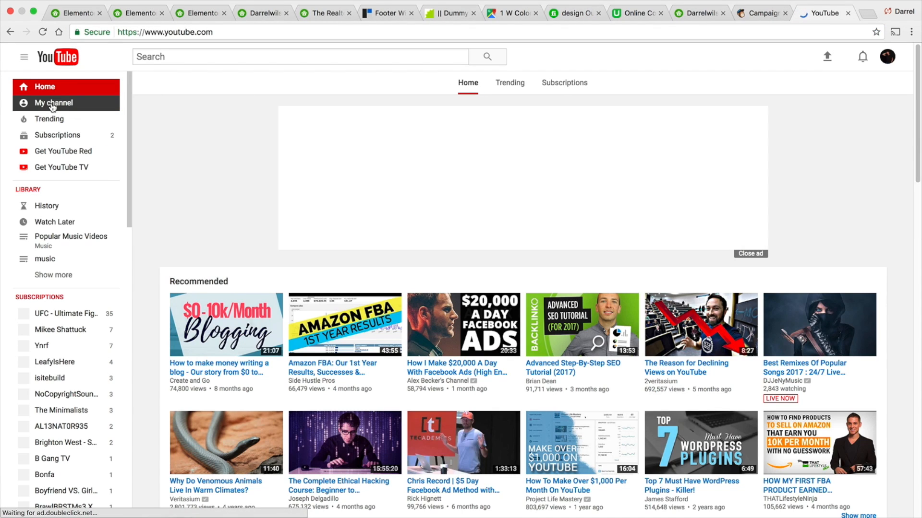
{"action": "left_click", "coordinate": [53, 106]}
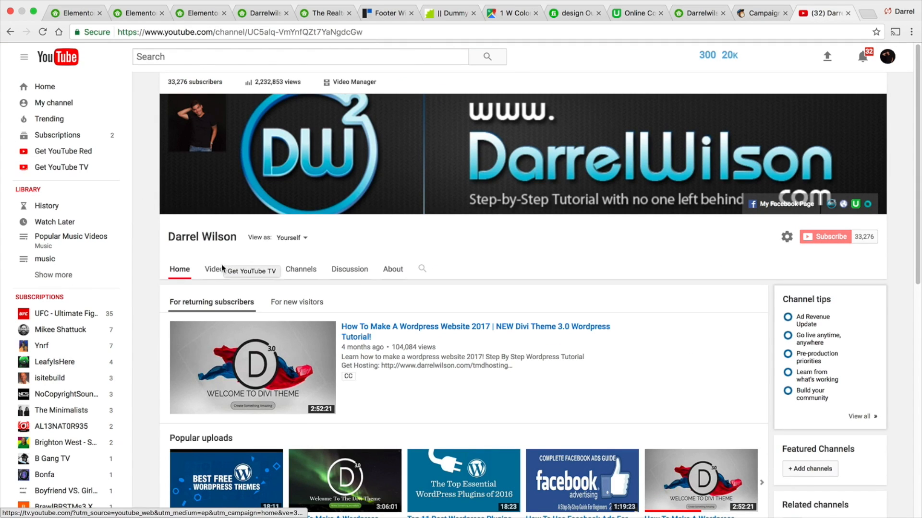
{"action": "left_click", "coordinate": [216, 269]}
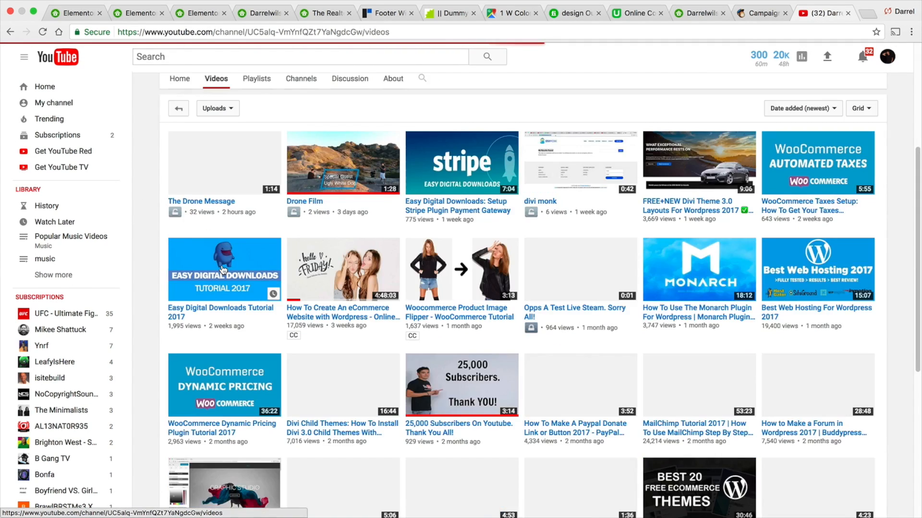
{"action": "scroll", "coordinate": [672, 336], "scroll_direction": "down", "scroll_amount": 2}
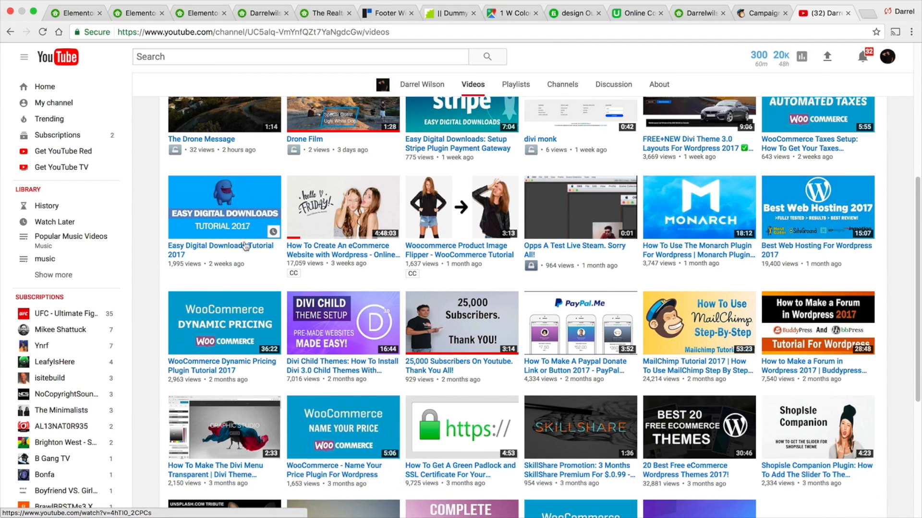
{"action": "left_click", "coordinate": [665, 362]}
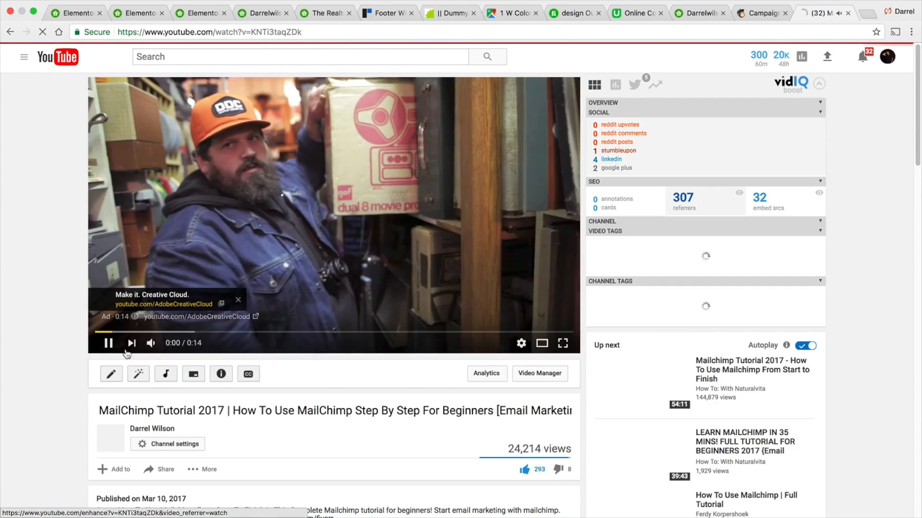
- Play the MailChimp tutorial video and skim through its timeline
{"action": "left_click", "coordinate": [110, 344]}
{"action": "scroll", "coordinate": [309, 264], "scroll_direction": "down", "scroll_amount": 1}
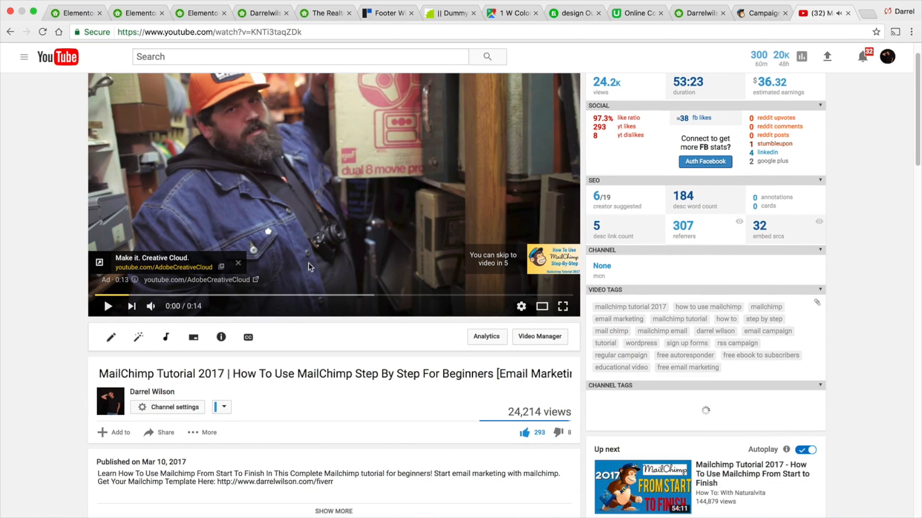
{"action": "scroll", "coordinate": [308, 261], "scroll_direction": "down", "scroll_amount": 1}
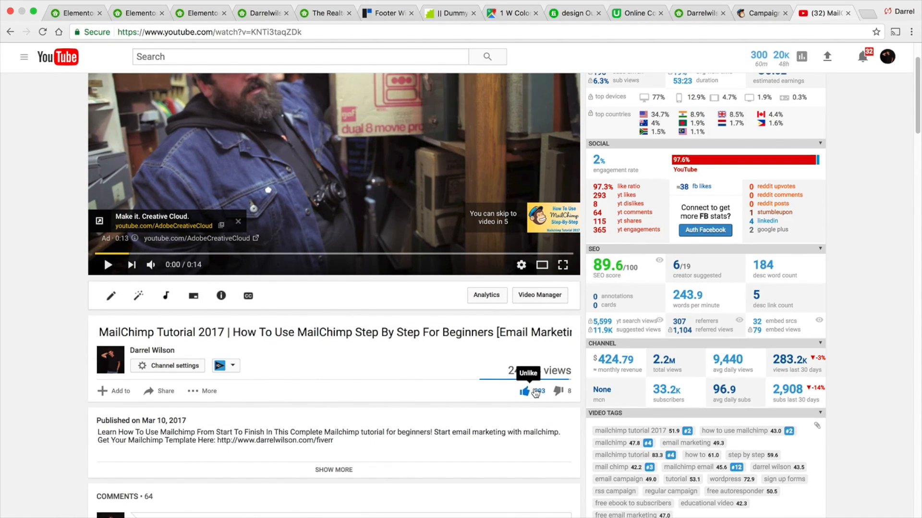
{"action": "scroll", "coordinate": [525, 366], "scroll_direction": "up", "scroll_amount": 1}
{"action": "scroll", "coordinate": [525, 366], "scroll_direction": "up", "scroll_amount": 1}
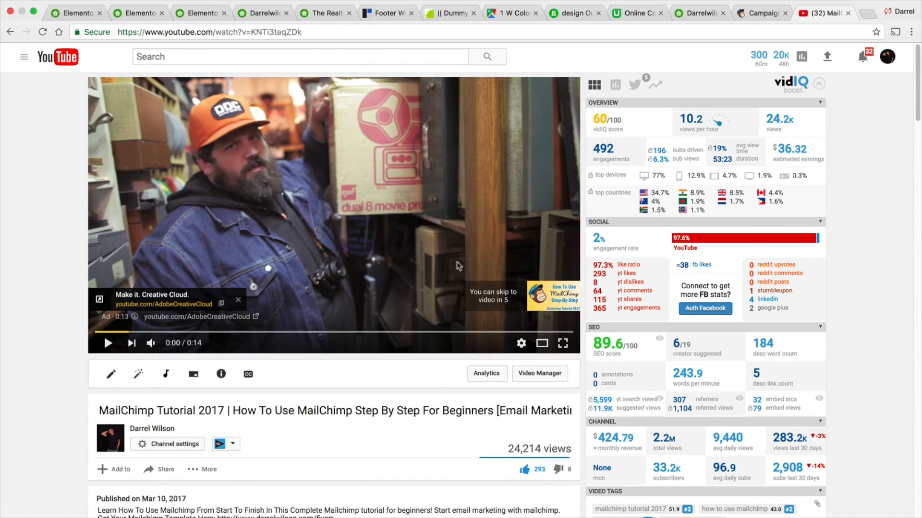
{"action": "left_click", "coordinate": [152, 344]}
{"action": "left_click", "coordinate": [108, 343]}
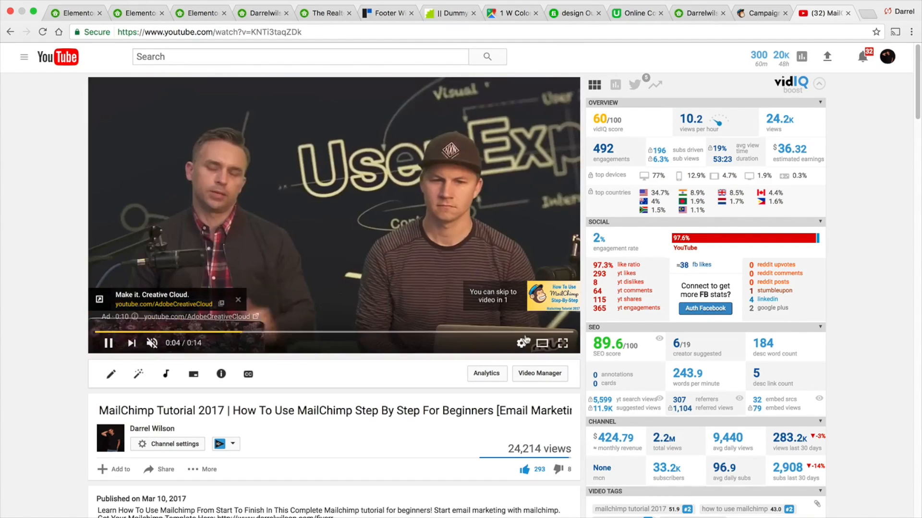
{"action": "left_click", "coordinate": [544, 301]}
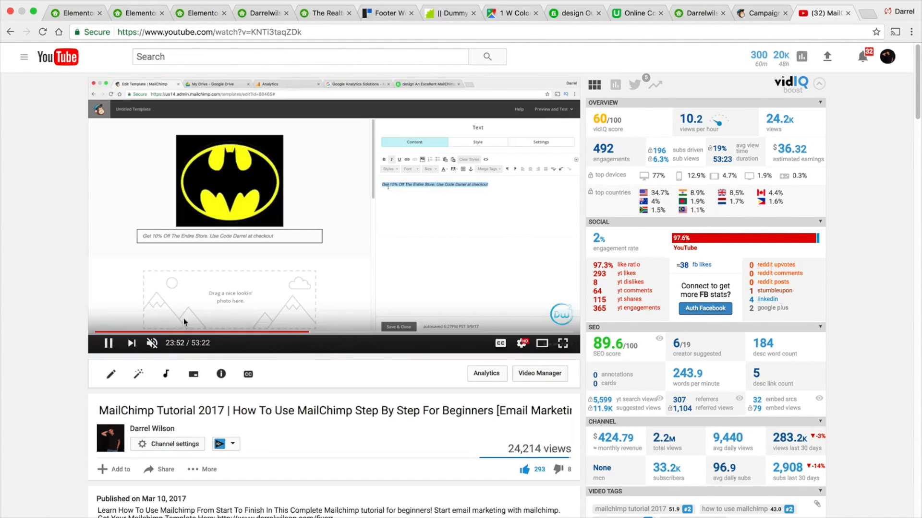
{"action": "left_click", "coordinate": [151, 313]}
{"action": "left_click", "coordinate": [302, 332]}
{"action": "left_click_drag", "start_coordinate": [281, 333], "coordinate": [252, 333]}
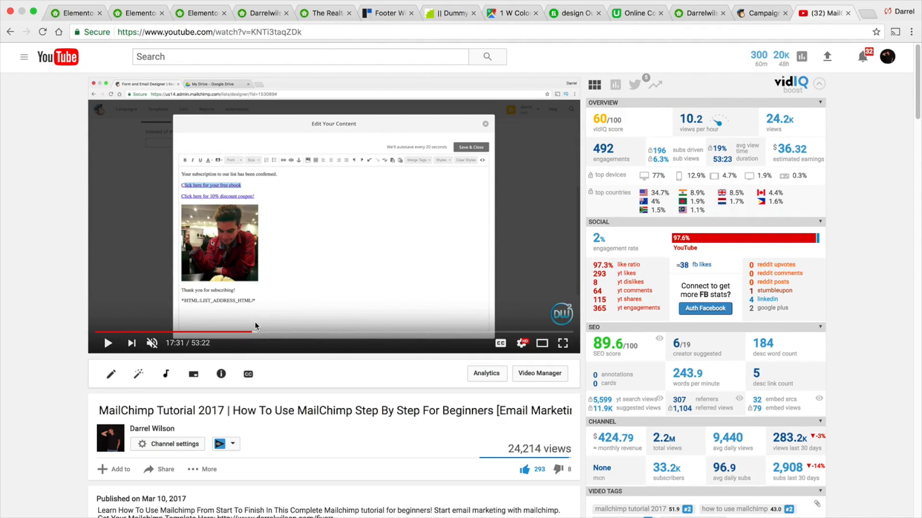
- Return to MailChimp and create a new list named The Realist Agents Newletter
{"action": "left_click", "coordinate": [762, 13]}
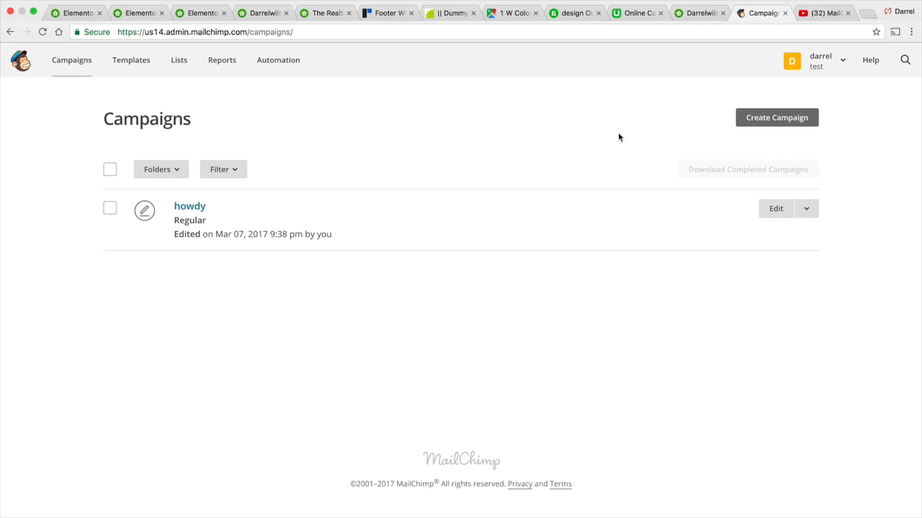
{"action": "left_click", "coordinate": [173, 66]}
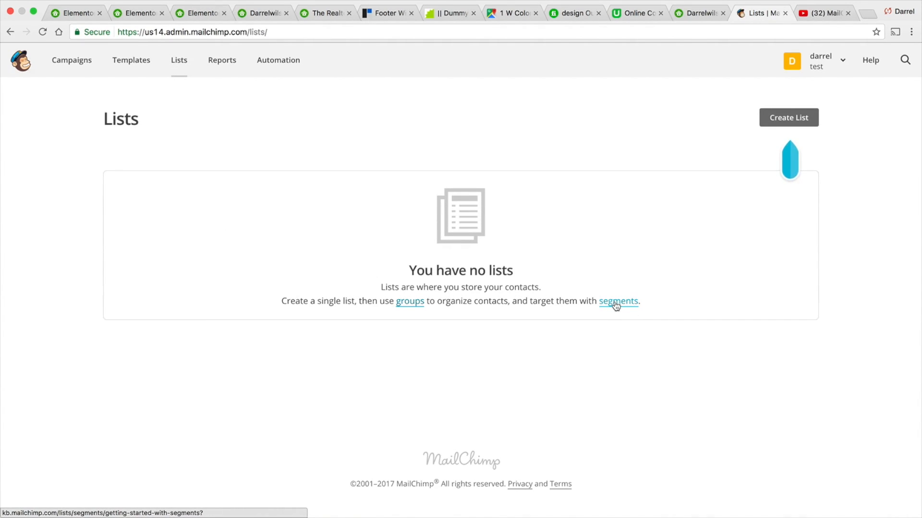
{"action": "left_click", "coordinate": [786, 120]}
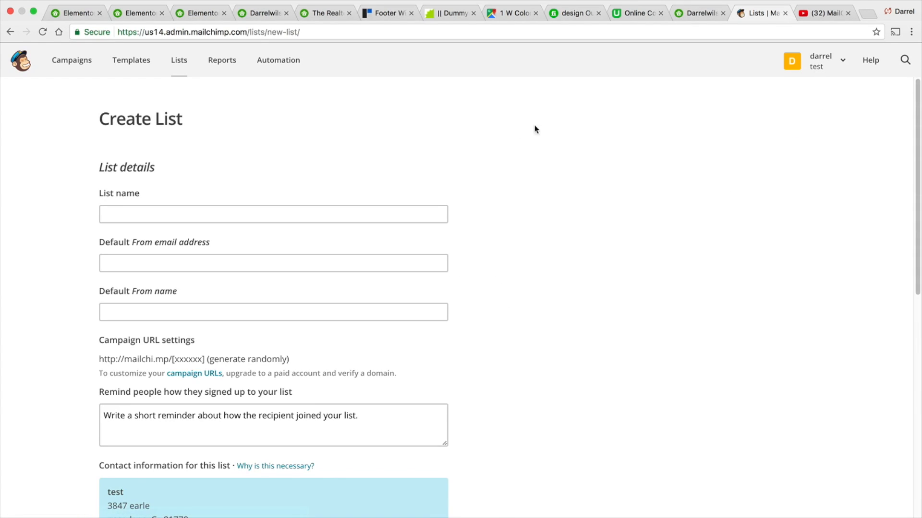
{"action": "left_click", "coordinate": [345, 213]}
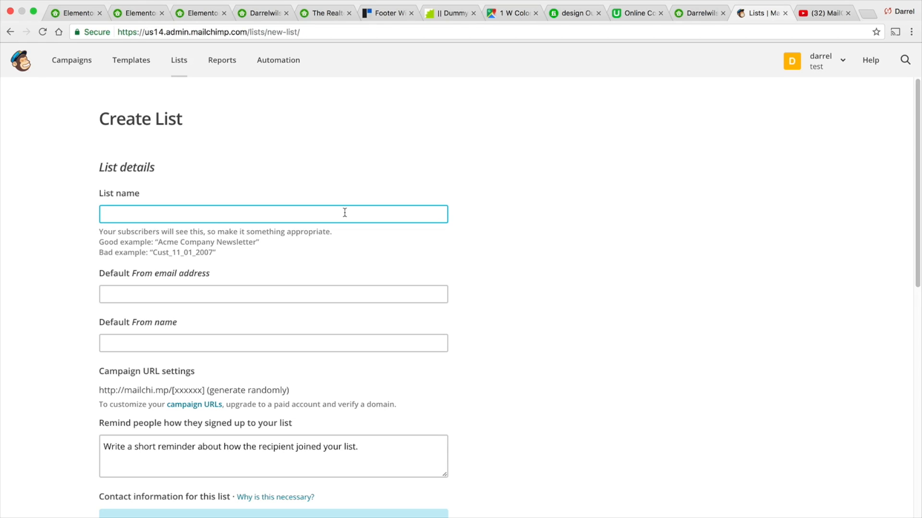
{"action": "type", "text": "Realist Agents Newletter"}
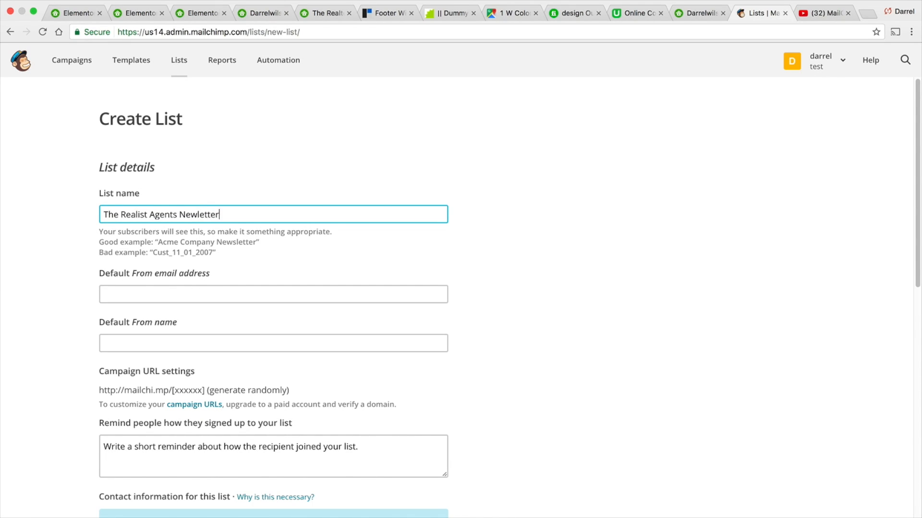
- Fill in the list's default From email address and From name with the sender's e-mail and full name
{"action": "key", "text": "Tab"}
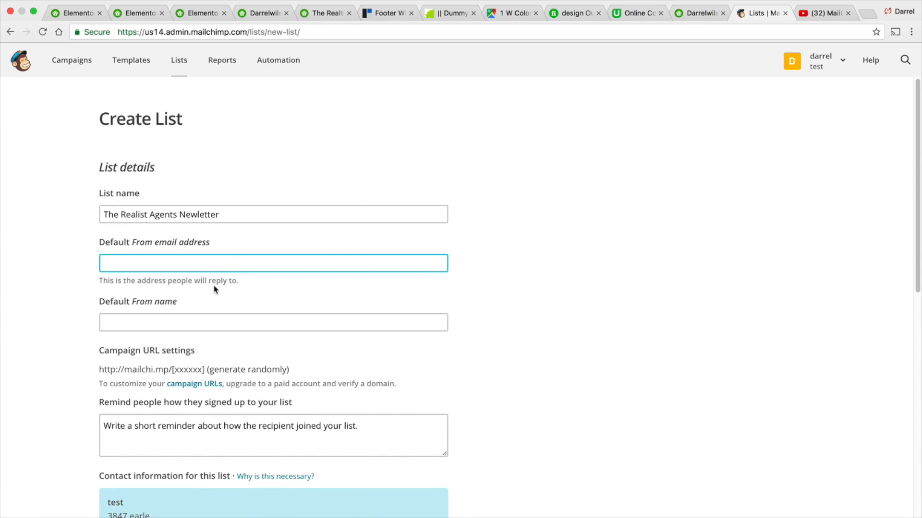
{"action": "key", "text": "Tab"}
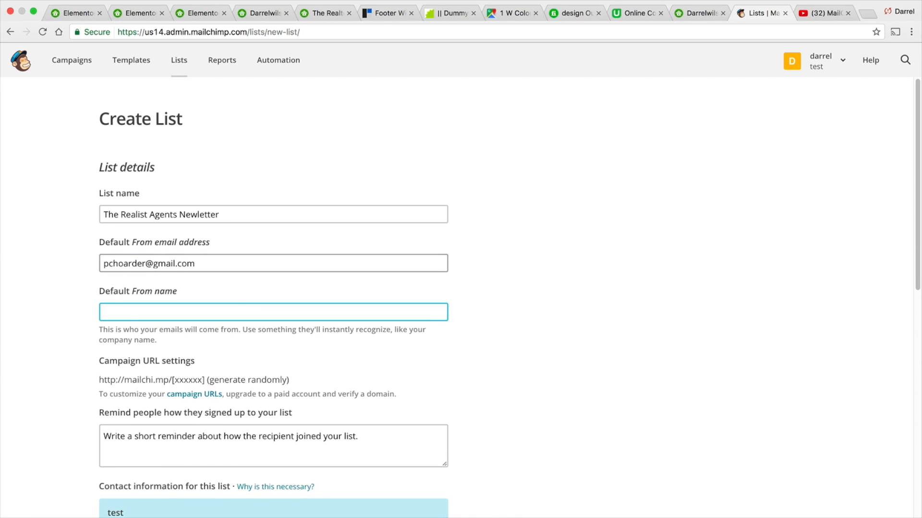
{"action": "type", "text": "Darrel Wilson"}
- Enter the signup reminder: you got this because you signed up to my website at the bestrealagents.com
{"action": "scroll", "coordinate": [243, 296], "scroll_direction": "down", "scroll_amount": 3}
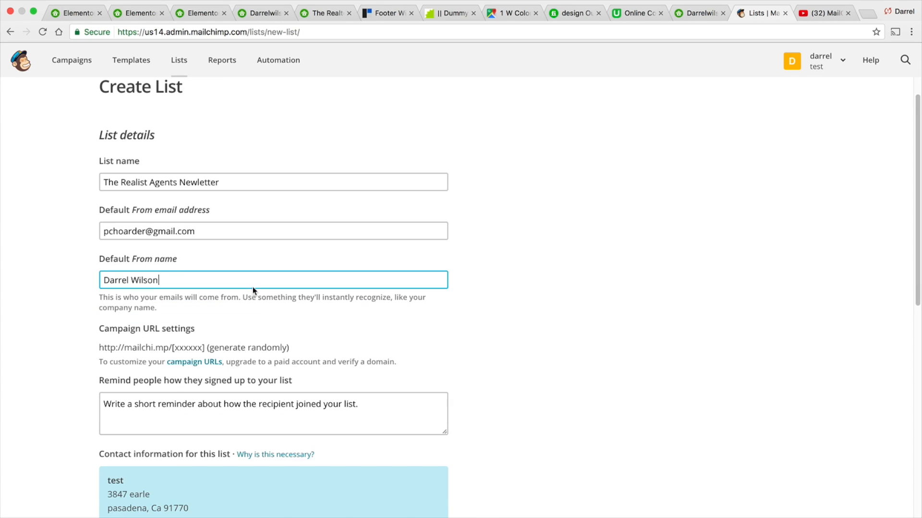
{"action": "left_click", "coordinate": [235, 364]}
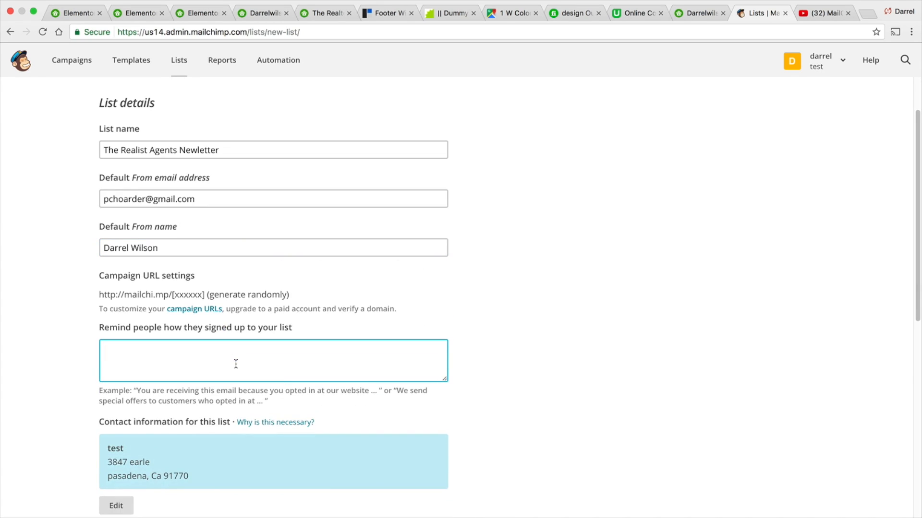
{"action": "type", "text": "you got this because you signed u"}
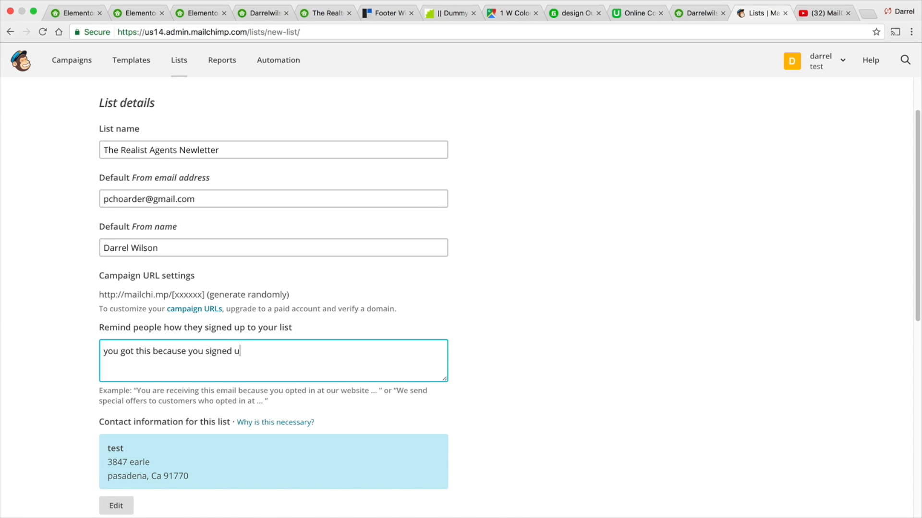
{"action": "type", "text": "p to my website at the bestrealag"}
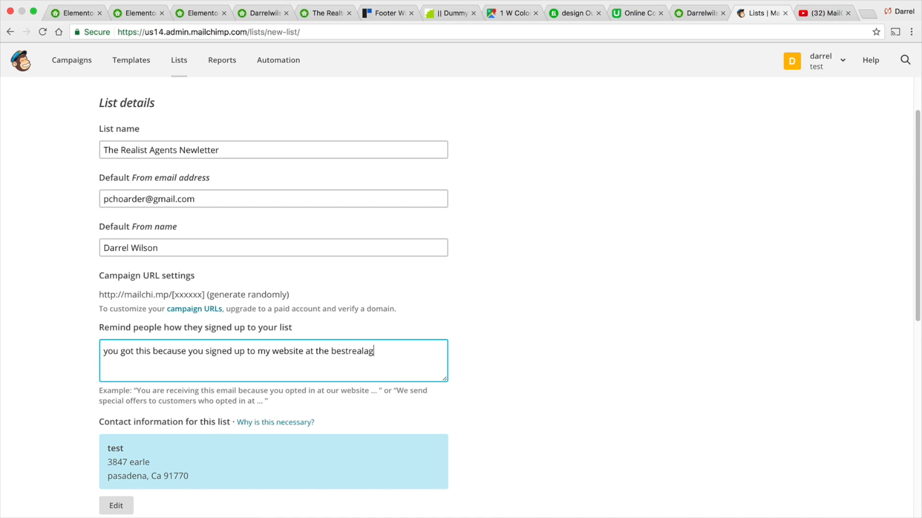
{"action": "type", "text": "ents,ciomn"}
{"action": "type", "text": "om"}
- Choose the list's notification options and save the new list
{"action": "scroll", "coordinate": [224, 341], "scroll_direction": "down", "scroll_amount": 1}
{"action": "scroll", "coordinate": [368, 356], "scroll_direction": "down", "scroll_amount": 5}
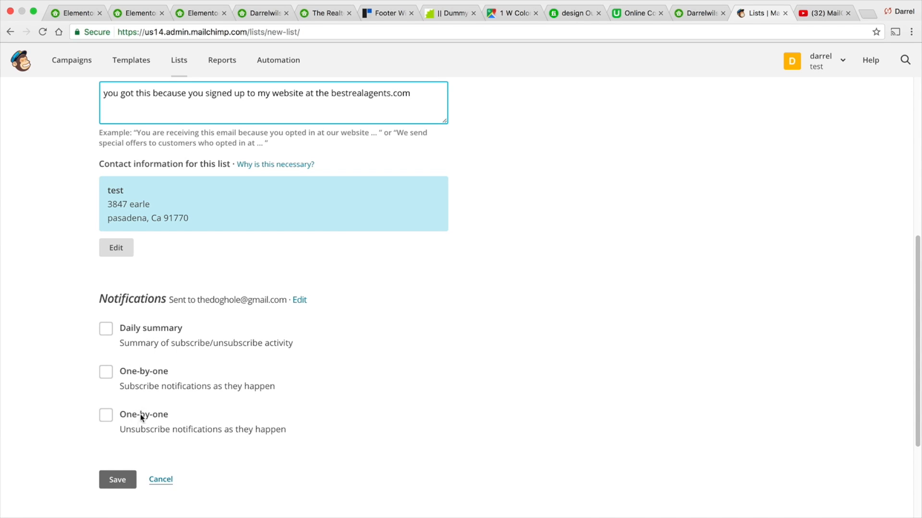
{"action": "left_click", "coordinate": [111, 374]}
{"action": "left_click", "coordinate": [110, 311]}
{"action": "left_click", "coordinate": [111, 313]}
{"action": "left_click", "coordinate": [112, 352]}
{"action": "left_click", "coordinate": [117, 460]}
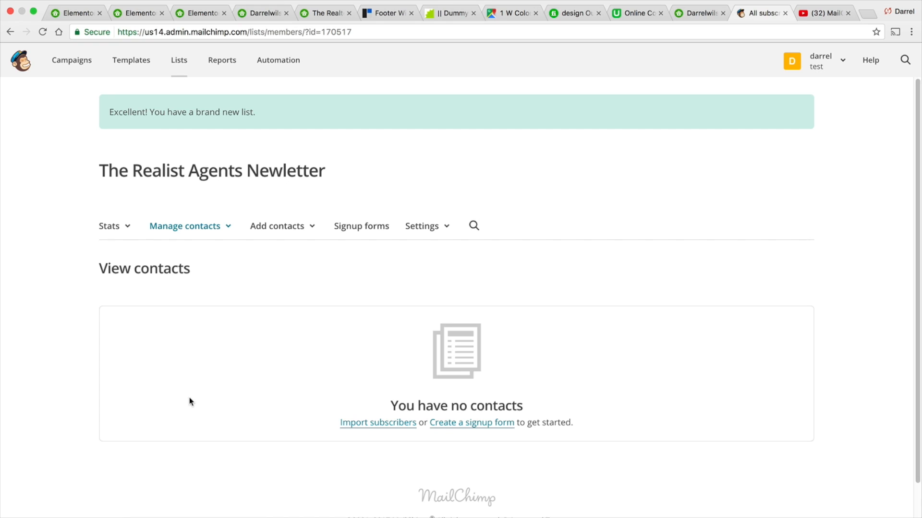
- Open the list's signup forms and select General forms to view the form builder
{"action": "left_click", "coordinate": [372, 233]}
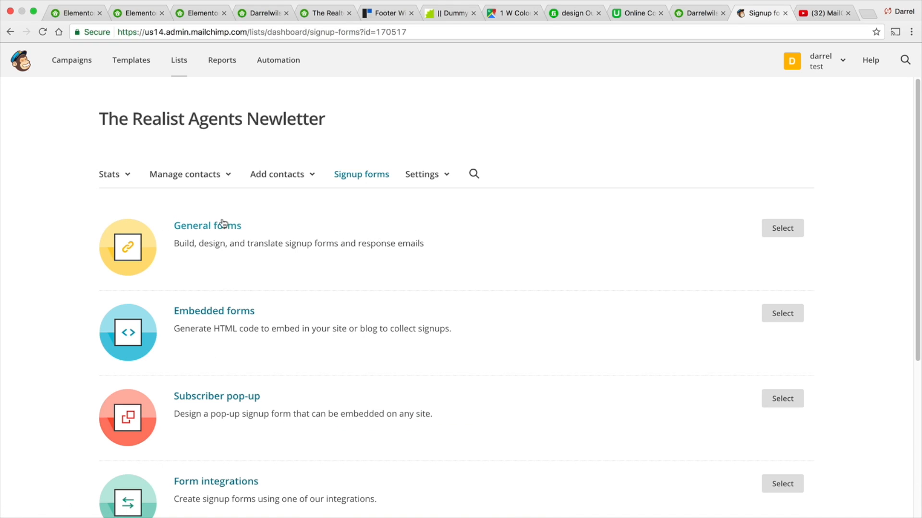
{"action": "scroll", "coordinate": [228, 237], "scroll_direction": "down", "scroll_amount": 1}
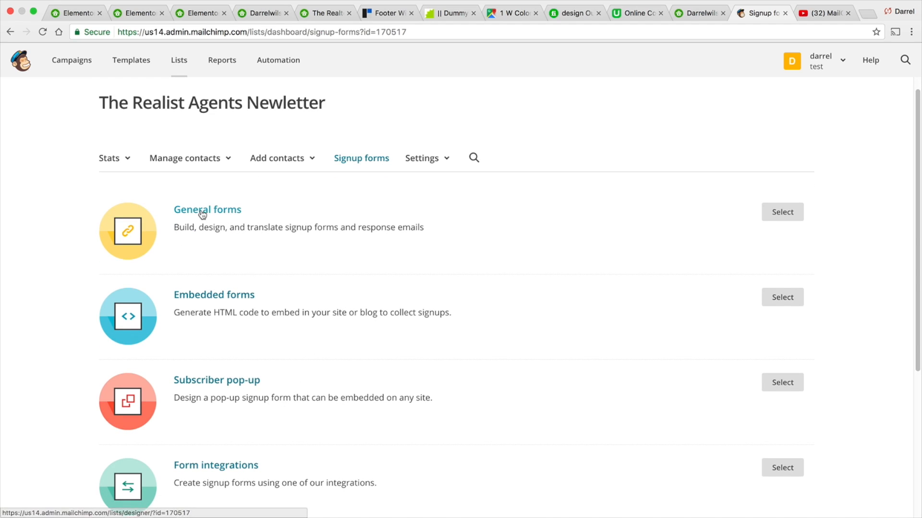
{"action": "left_click", "coordinate": [787, 213]}
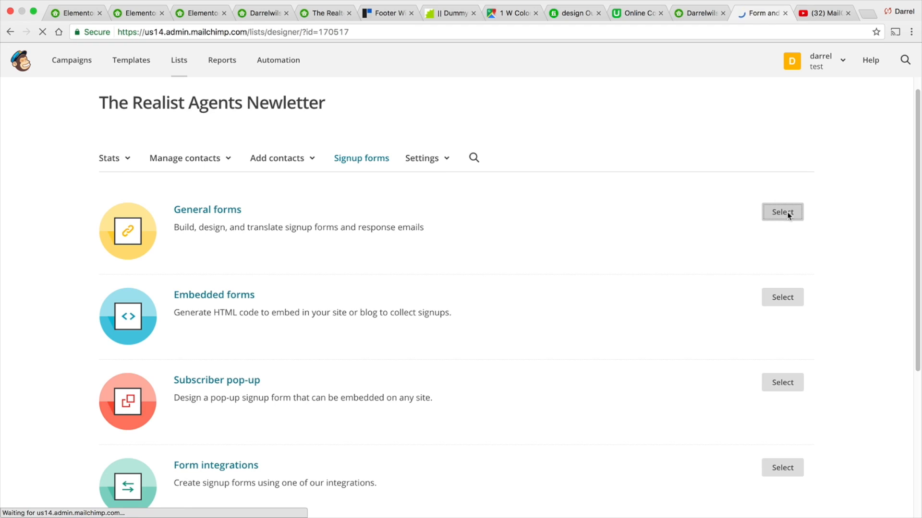
{"action": "scroll", "coordinate": [483, 280], "scroll_direction": "down", "scroll_amount": 2}
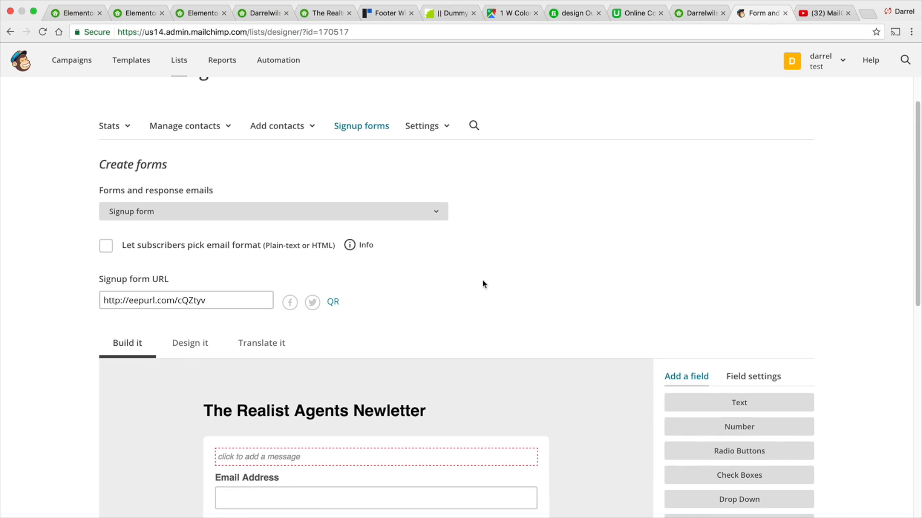
{"action": "scroll", "coordinate": [483, 280], "scroll_direction": "down", "scroll_amount": 5}
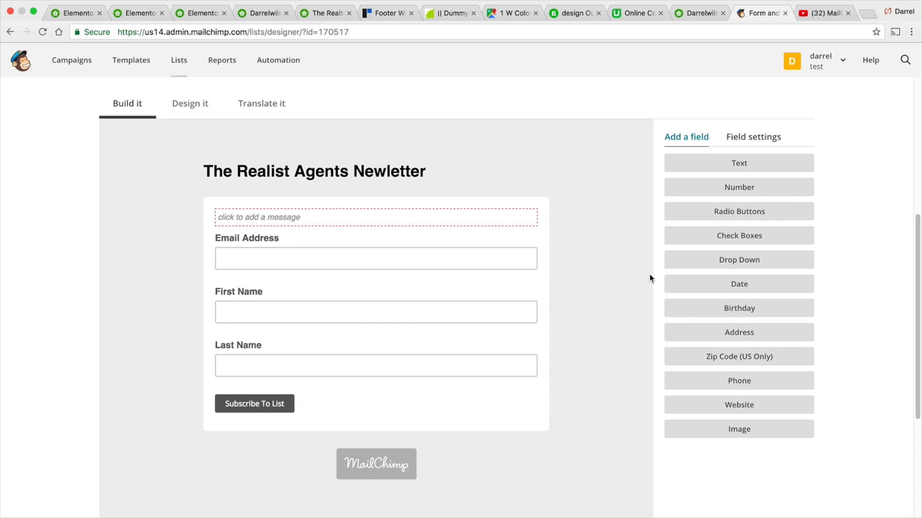
{"action": "scroll", "coordinate": [582, 277], "scroll_direction": "up", "scroll_amount": 5}
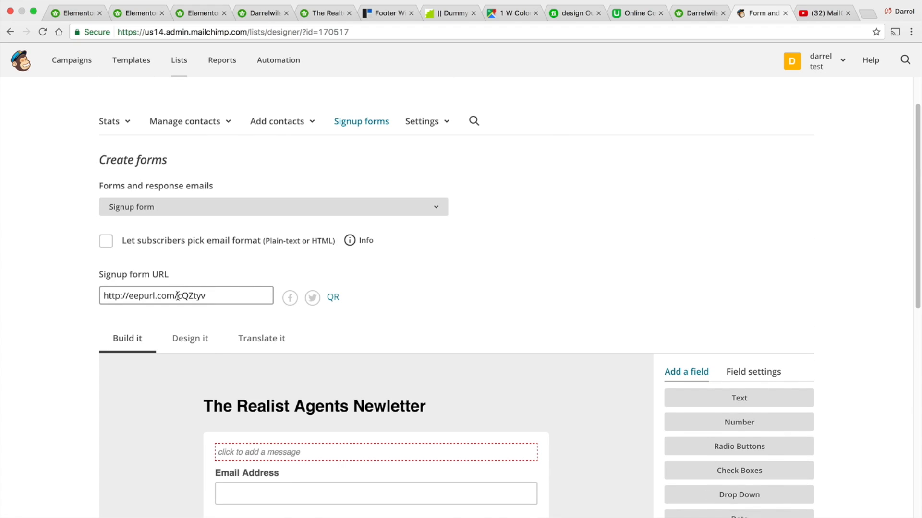
- Copy the list's signup form URL
{"action": "left_click", "coordinate": [160, 297]}
{"action": "right_click", "coordinate": [160, 298]}
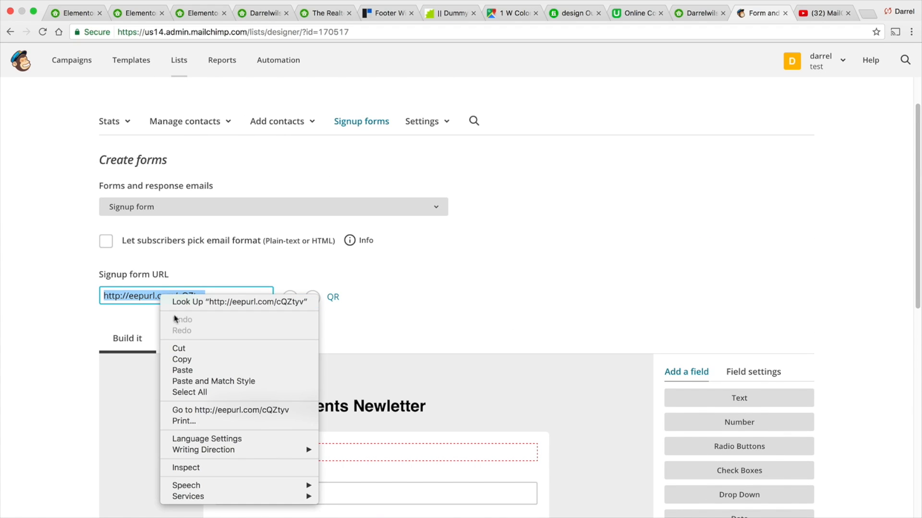
{"action": "left_click", "coordinate": [188, 358]}
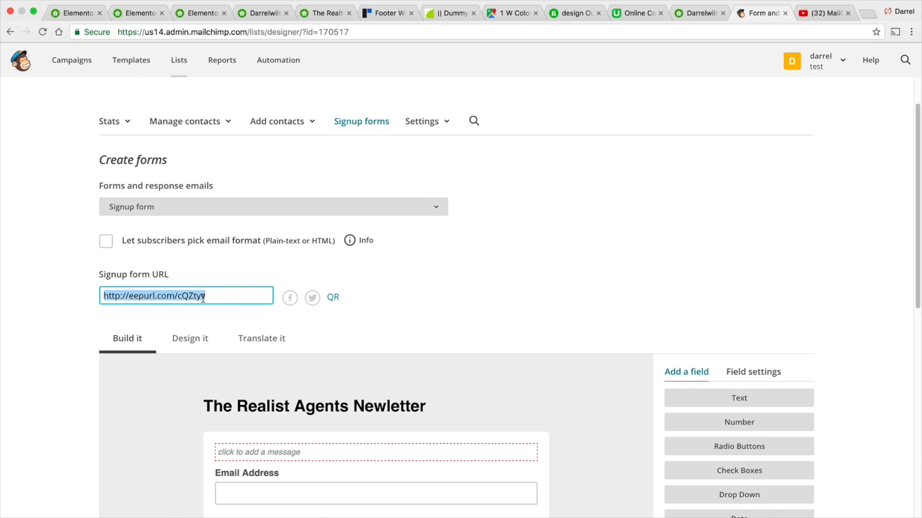
- Open a new browser tab and load the copied signup form URL
{"action": "left_click", "coordinate": [867, 13]}
{"action": "right_click", "coordinate": [807, 30]}
{"action": "left_click", "coordinate": [818, 56]}
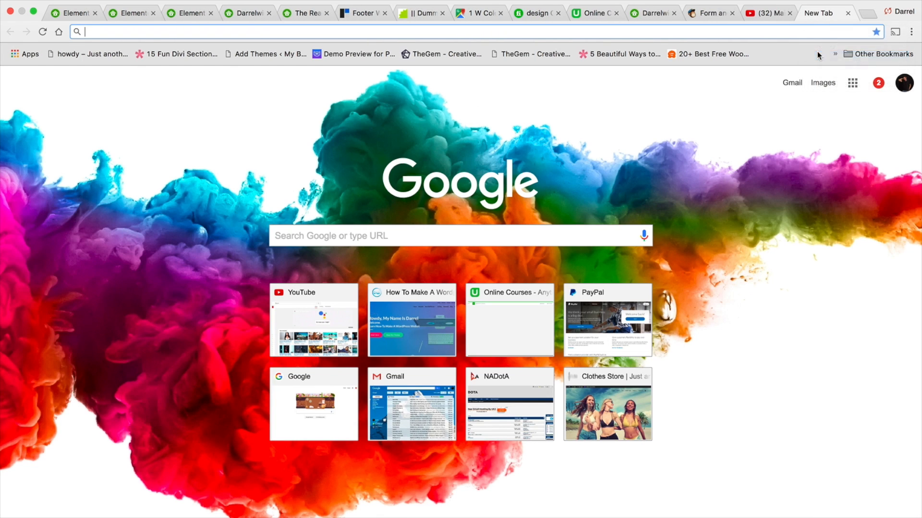
{"action": "key", "text": "Return"}
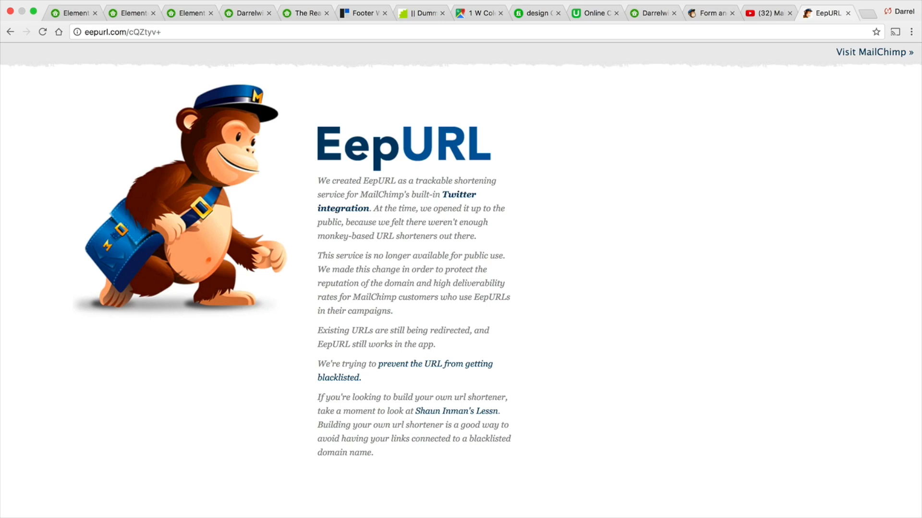
{"action": "left_click", "coordinate": [144, 32]}
{"action": "right_click", "coordinate": [138, 30]}
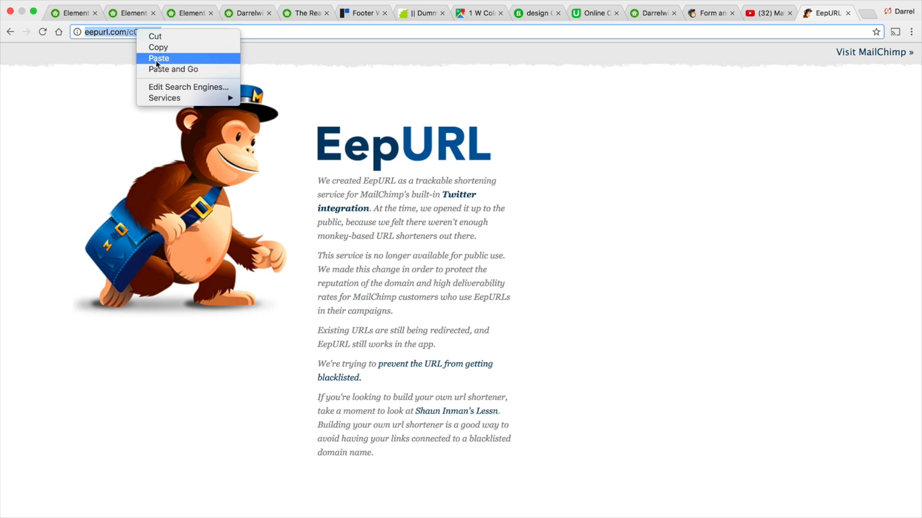
{"action": "left_click", "coordinate": [155, 58]}
{"action": "key", "text": "Return"}
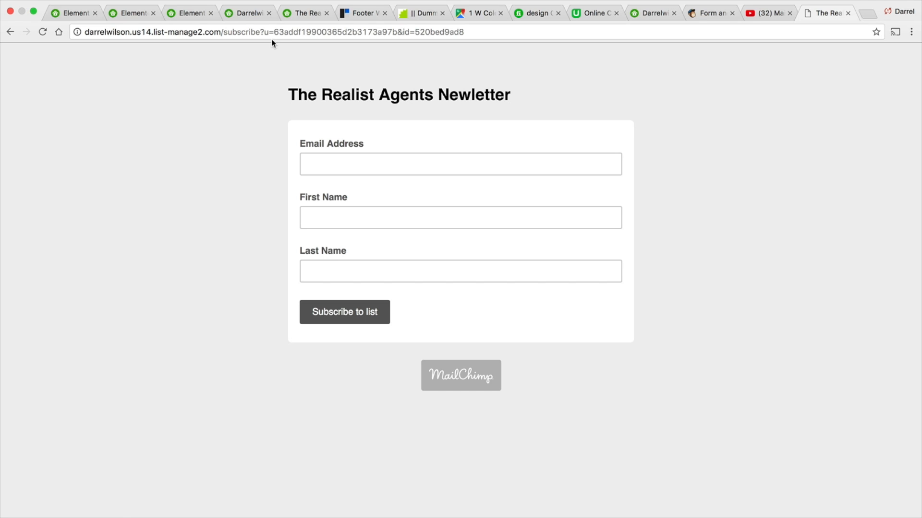
- Submit a test subscription through the hosted signup form and tick the reCAPTCHA check
{"action": "left_click", "coordinate": [353, 167]}
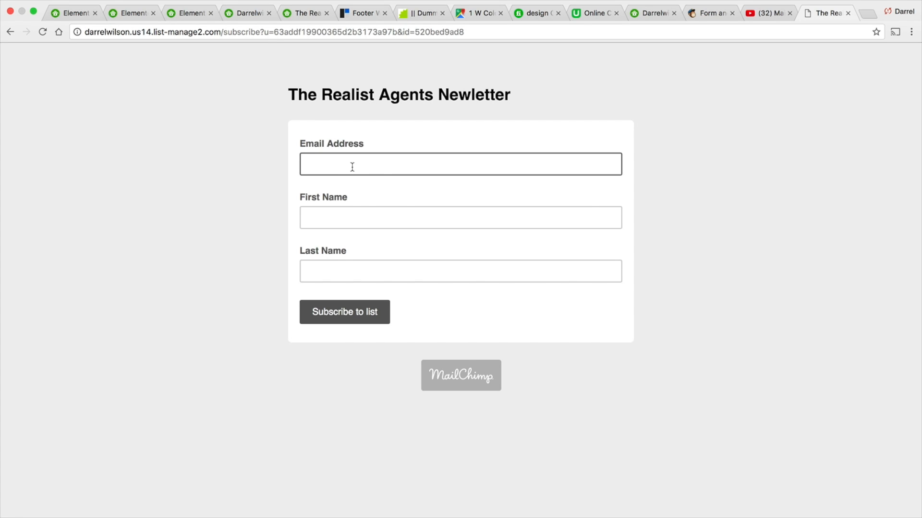
{"action": "left_click", "coordinate": [353, 167]}
{"action": "left_click", "coordinate": [356, 198]}
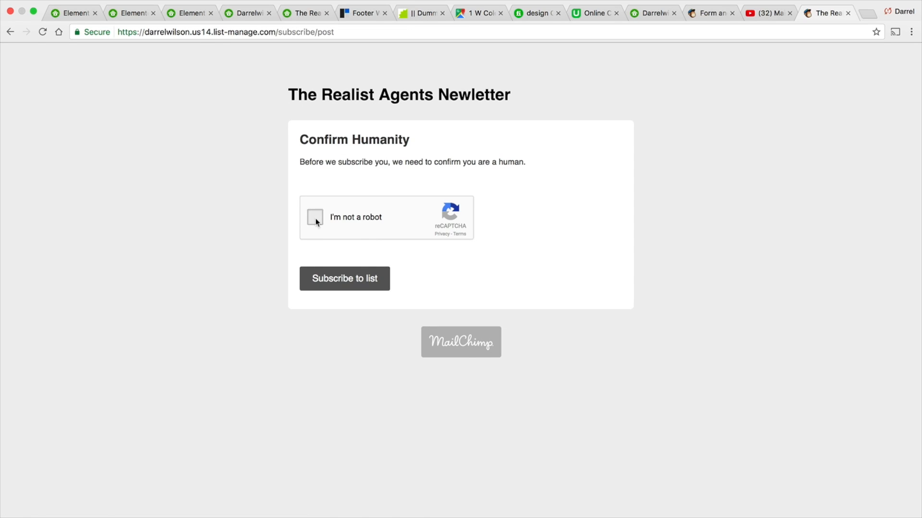
{"action": "left_click", "coordinate": [356, 269]}
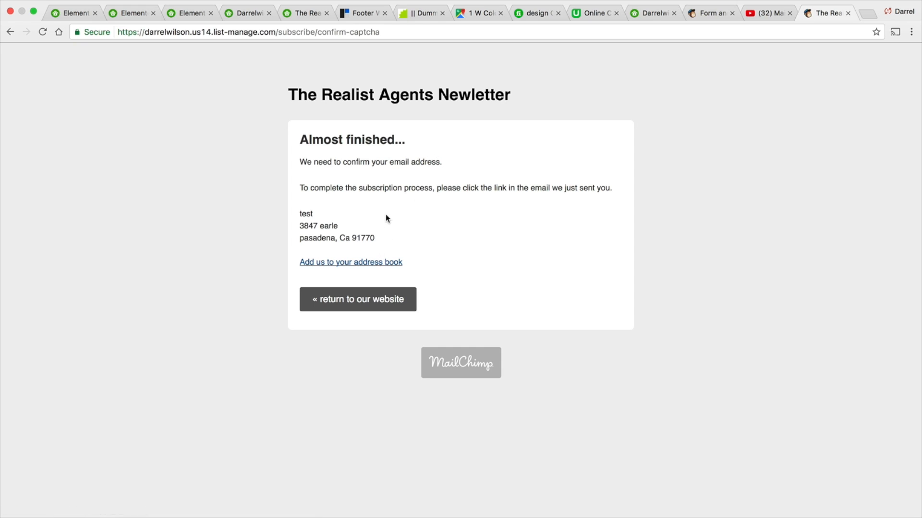
{"action": "left_click_drag", "start_coordinate": [449, 165], "coordinate": [304, 165]}
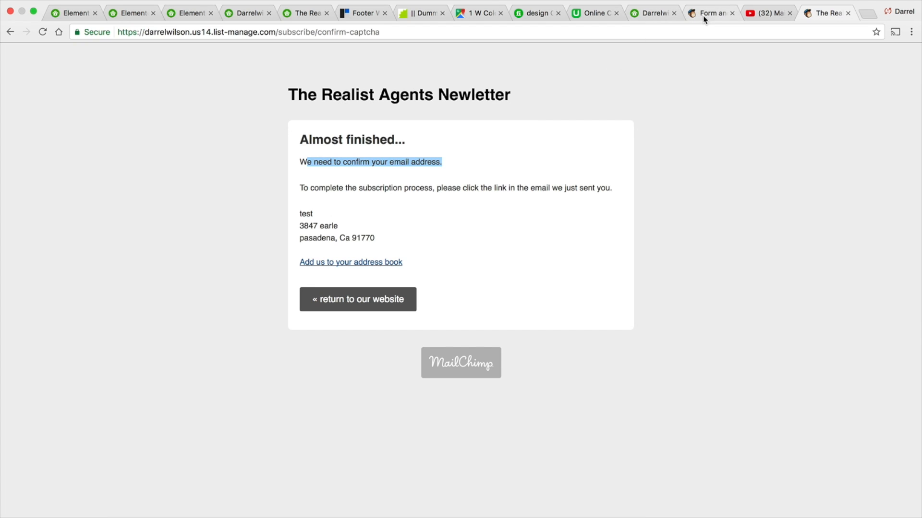
- Open the homepage in the Customizer and expand the eNews Extended widget in the Home - Middle 2 widget area
{"action": "left_click", "coordinate": [75, 15]}
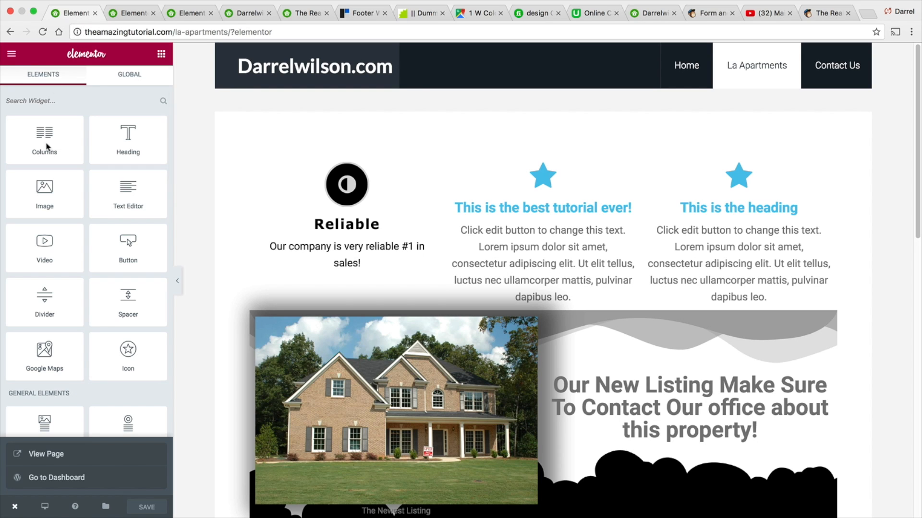
{"action": "left_click", "coordinate": [49, 455]}
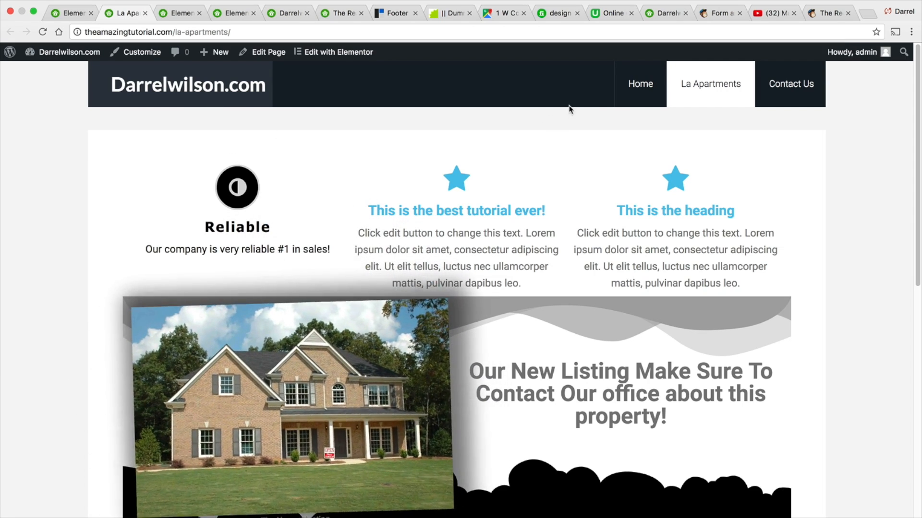
{"action": "left_click", "coordinate": [638, 85]}
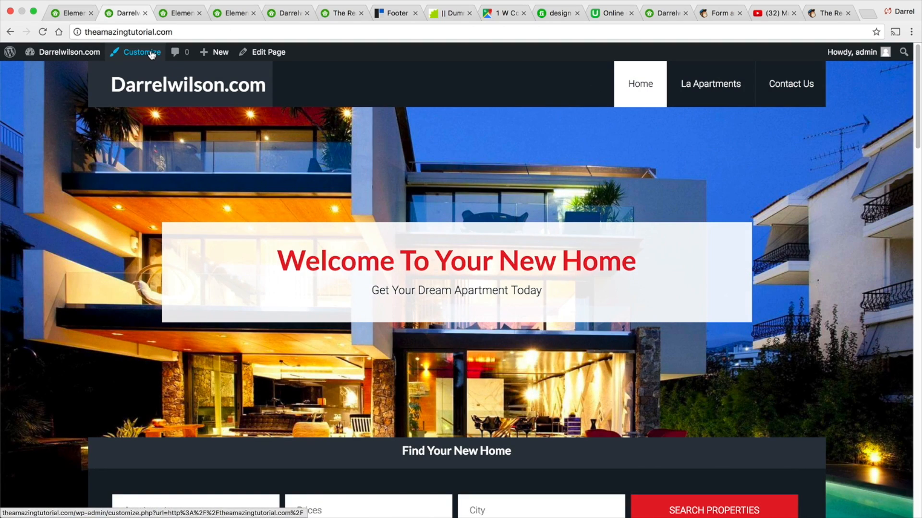
{"action": "left_click", "coordinate": [152, 54]}
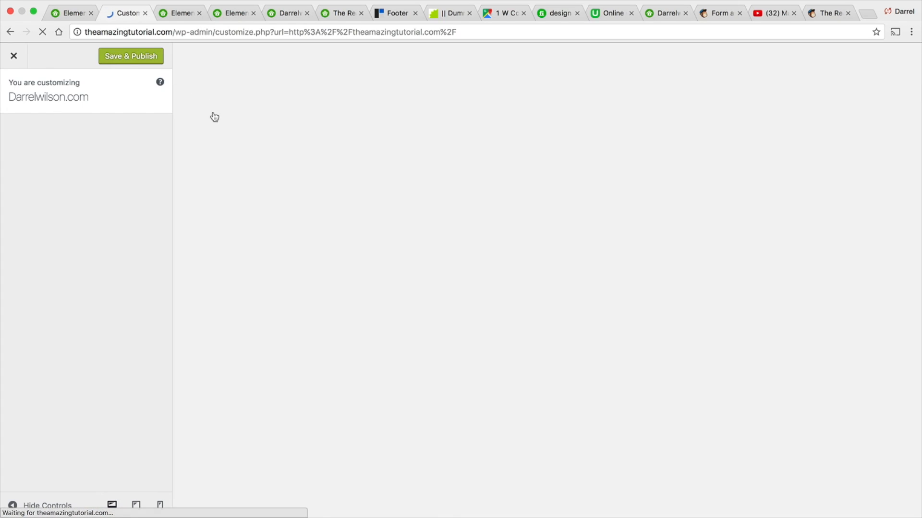
{"action": "scroll", "coordinate": [243, 295], "scroll_direction": "down", "scroll_amount": 18}
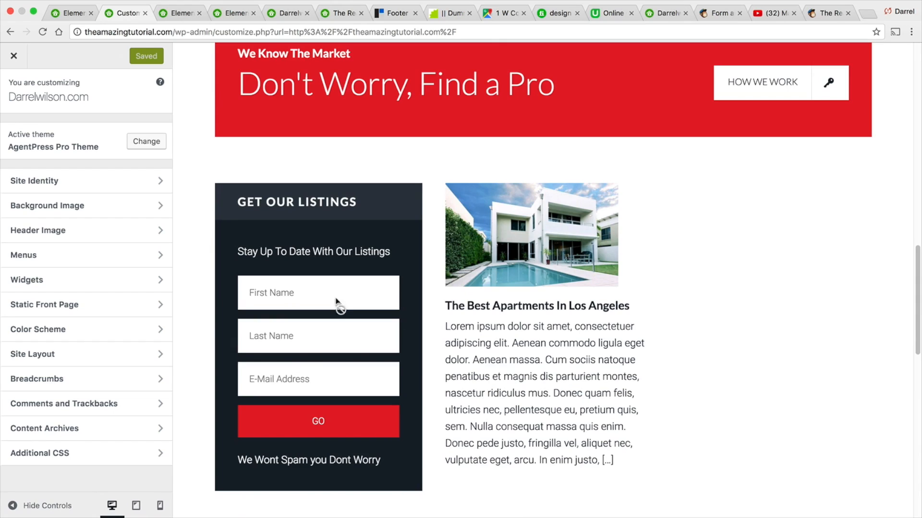
{"action": "left_click", "coordinate": [68, 280]}
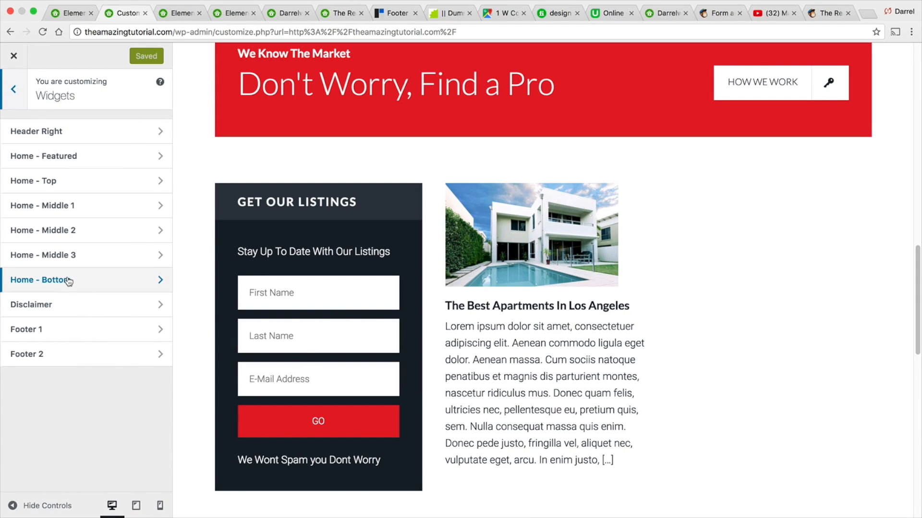
{"action": "left_click", "coordinate": [75, 237]}
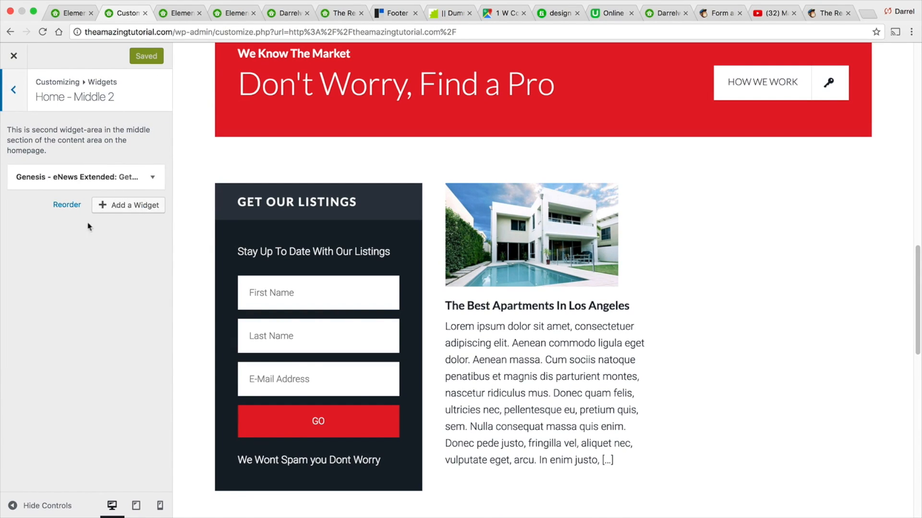
{"action": "left_click", "coordinate": [152, 177]}
{"action": "scroll", "coordinate": [96, 288], "scroll_direction": "down", "scroll_amount": 4}
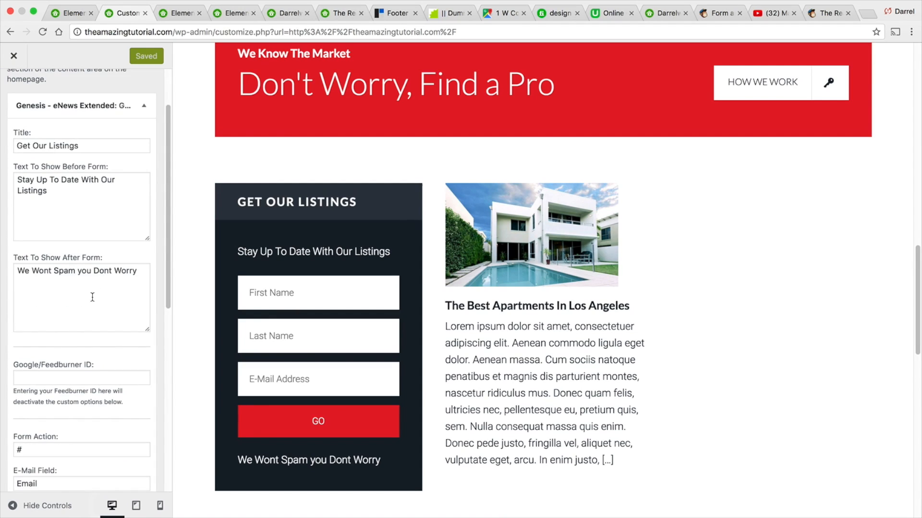
- Paste the signup form URL as the widget's Form Action and publish the change
{"action": "left_click", "coordinate": [59, 428]}
{"action": "right_click", "coordinate": [38, 431]}
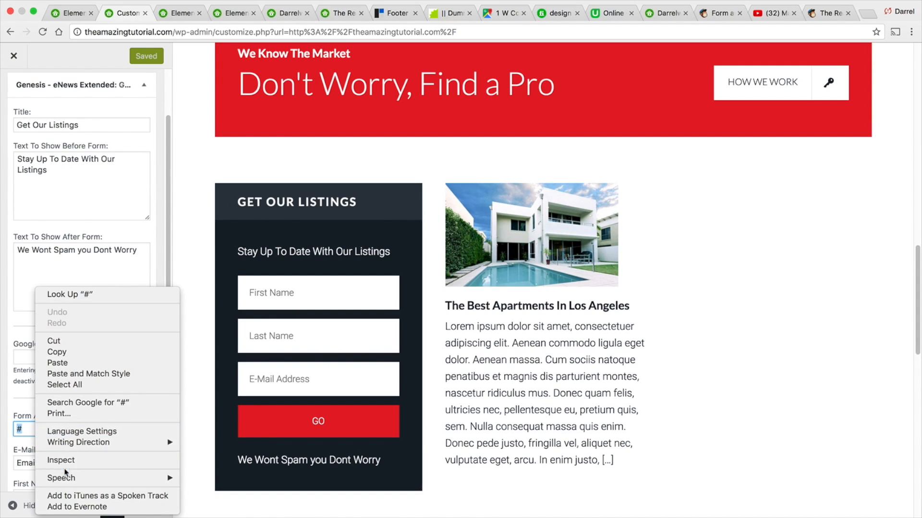
{"action": "left_click", "coordinate": [67, 364]}
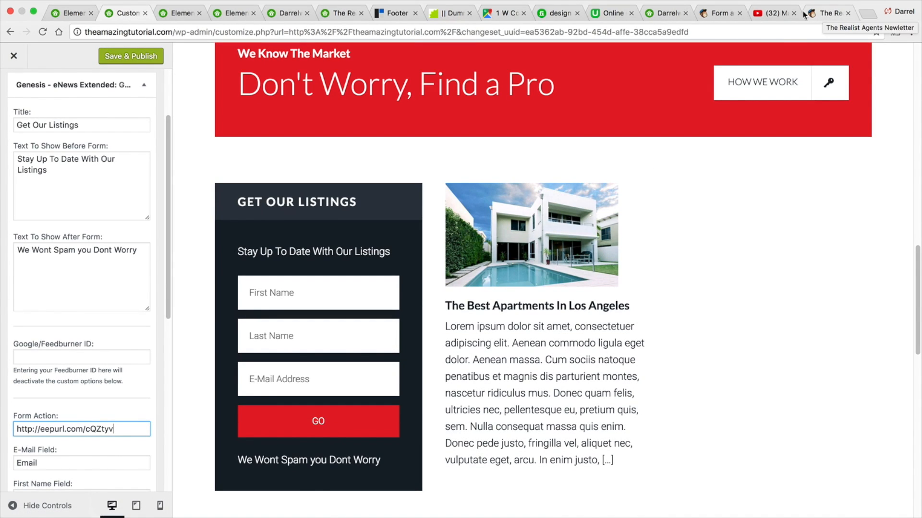
{"action": "left_click", "coordinate": [129, 50]}
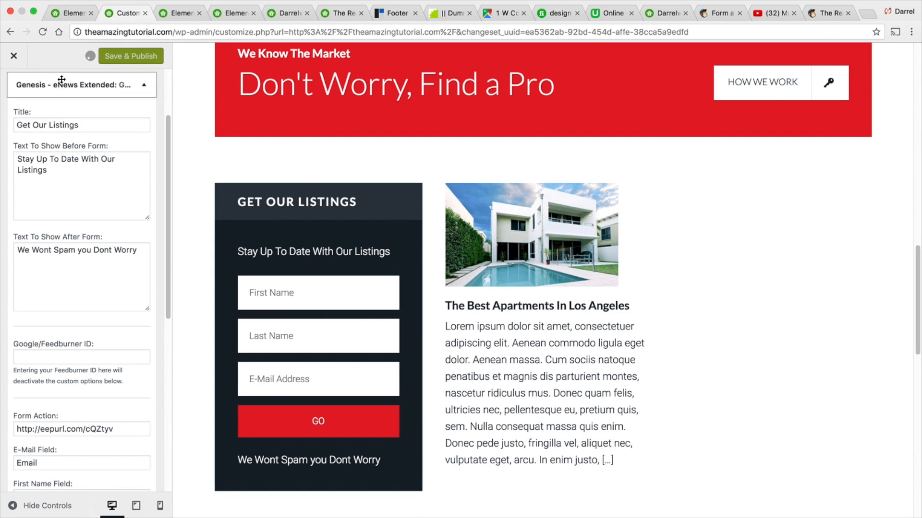
- Close the Customizer and test the homepage signup form with a first name, last name and e-mail address
{"action": "left_click", "coordinate": [15, 57]}
{"action": "scroll", "coordinate": [253, 258], "scroll_direction": "down", "scroll_amount": 5}
{"action": "scroll", "coordinate": [252, 254], "scroll_direction": "down", "scroll_amount": 15}
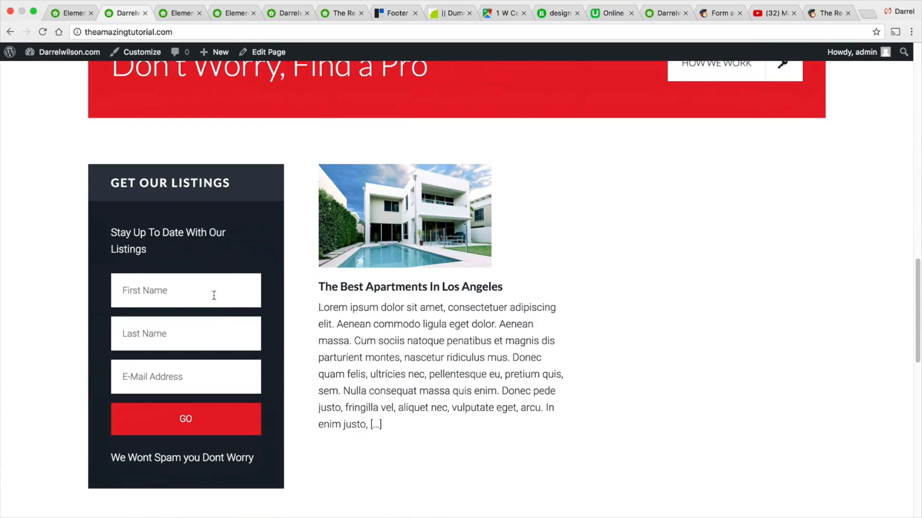
{"action": "left_click", "coordinate": [214, 294]}
{"action": "type", "text": "darrel"}
{"action": "key", "text": "Tab"}
{"action": "type", "text": "wilson"}
{"action": "key", "text": "Tab"}
{"action": "type", "text": "pc"}
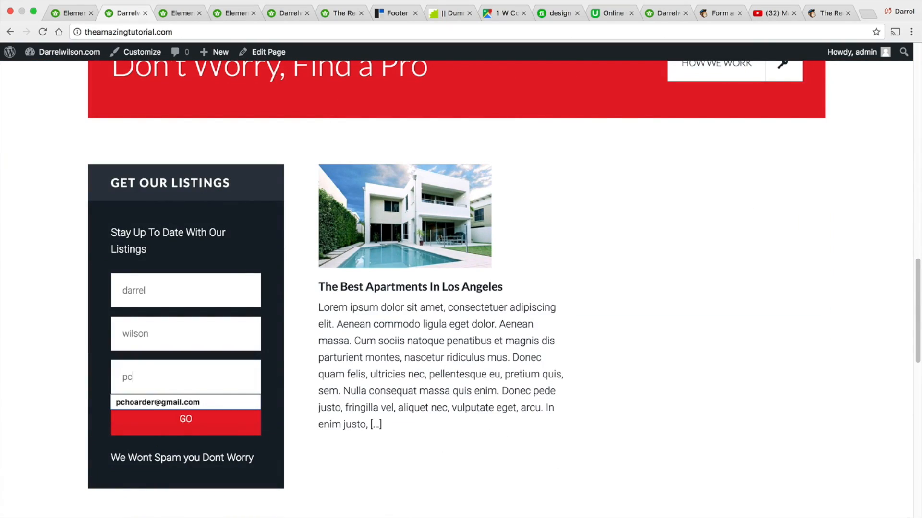
{"action": "left_click", "coordinate": [198, 402]}
{"action": "left_click", "coordinate": [192, 420]}
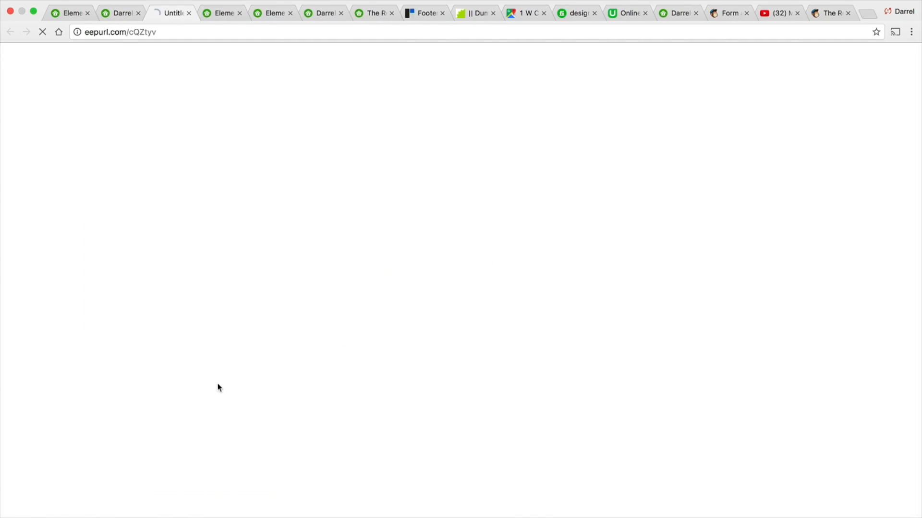
- Fill in the hosted signup form's e-mail address, first name and last name fields
{"action": "left_click", "coordinate": [357, 164]}
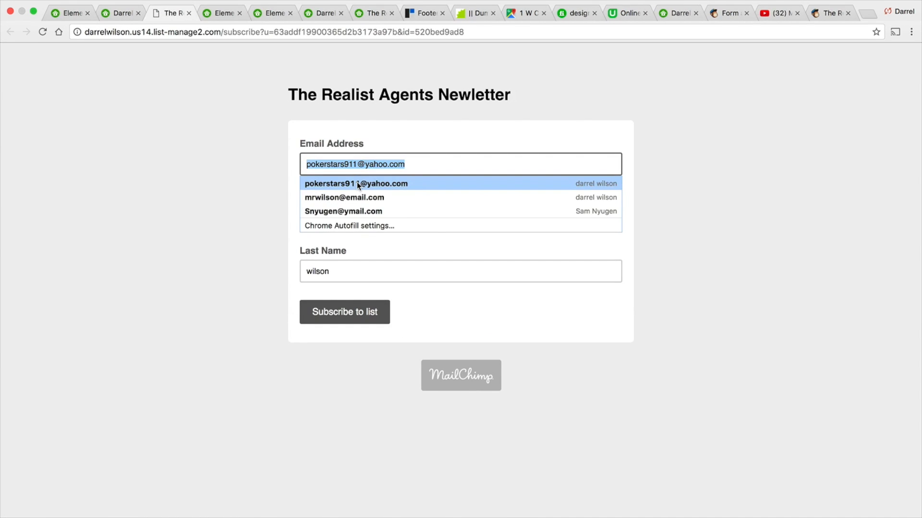
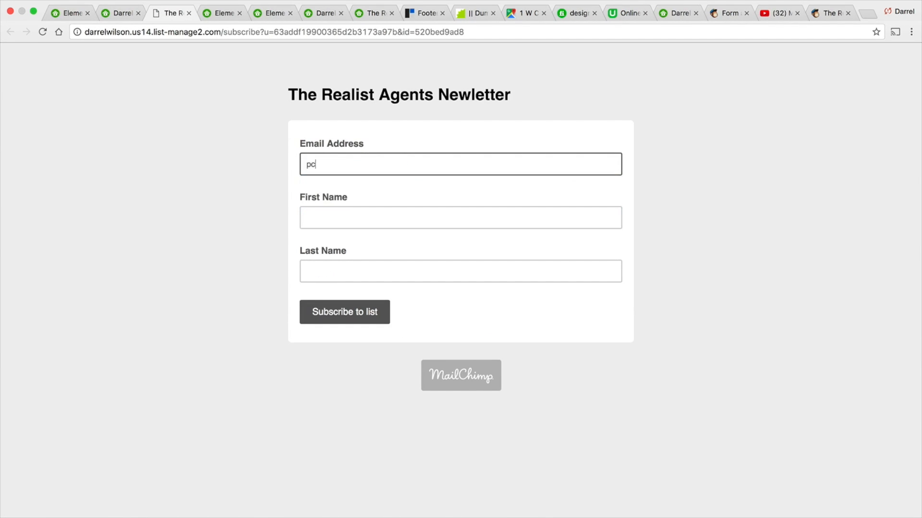
{"action": "key", "text": "Tab"}
{"action": "type", "text": "darrelwi"}
{"action": "key", "text": "BackSpace"}
{"action": "key", "text": "Tab"}
{"action": "type", "text": "w"}
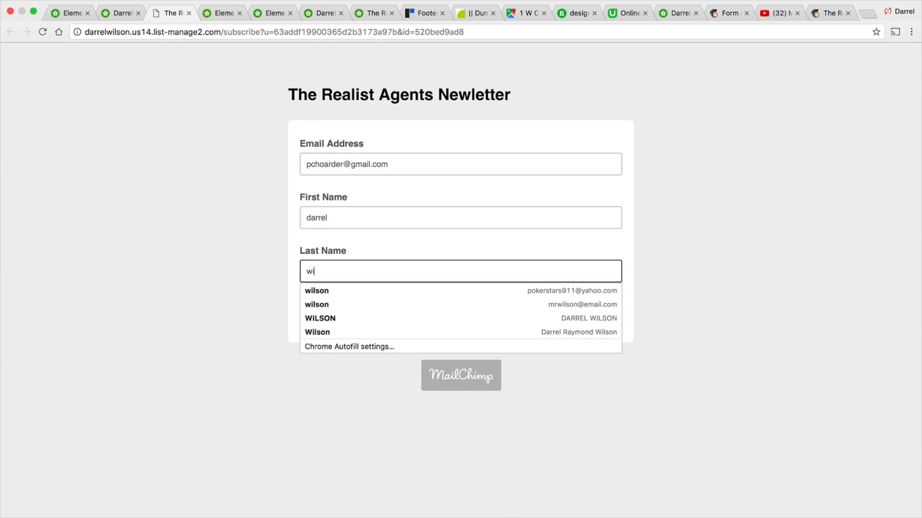
{"action": "key", "text": "Tab"}
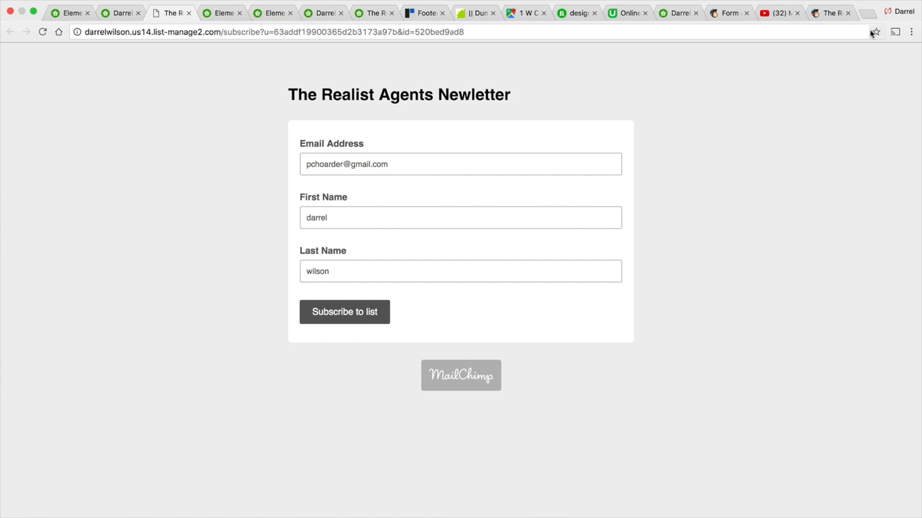
- Switch to YouTube and browse the channel's video list
{"action": "left_click", "coordinate": [824, 16]}
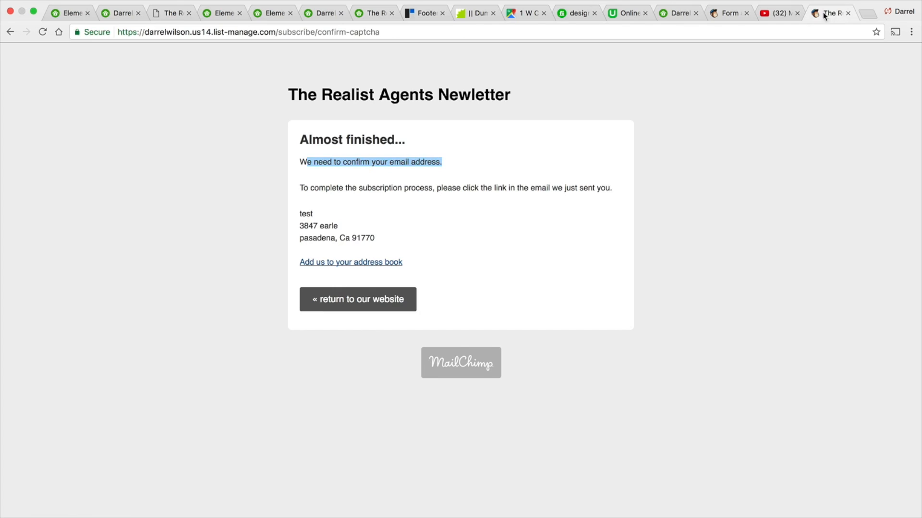
{"action": "left_click", "coordinate": [771, 16]}
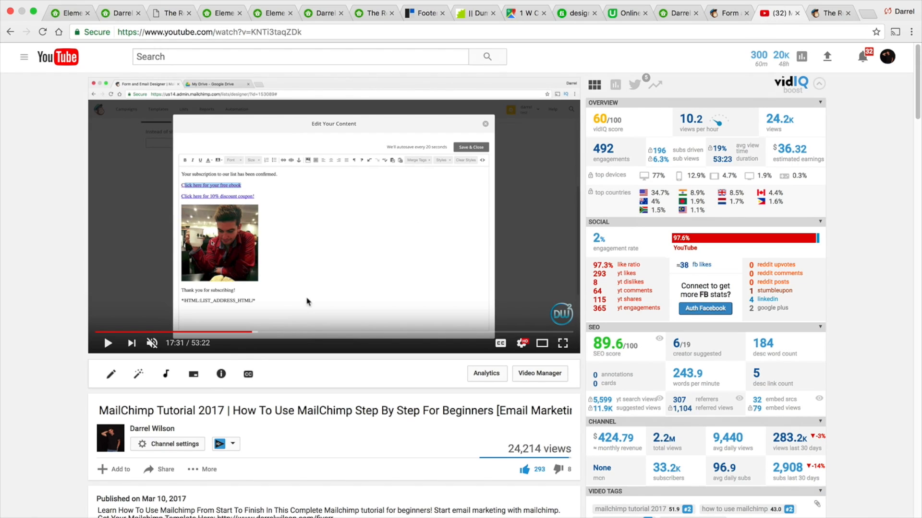
{"action": "left_click", "coordinate": [168, 428]}
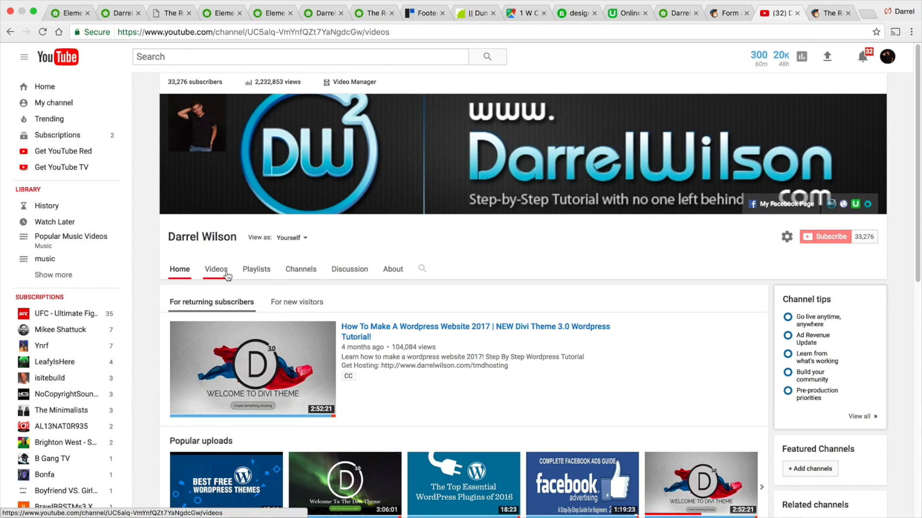
{"action": "left_click", "coordinate": [227, 274]}
{"action": "scroll", "coordinate": [227, 274], "scroll_direction": "down", "scroll_amount": 3}
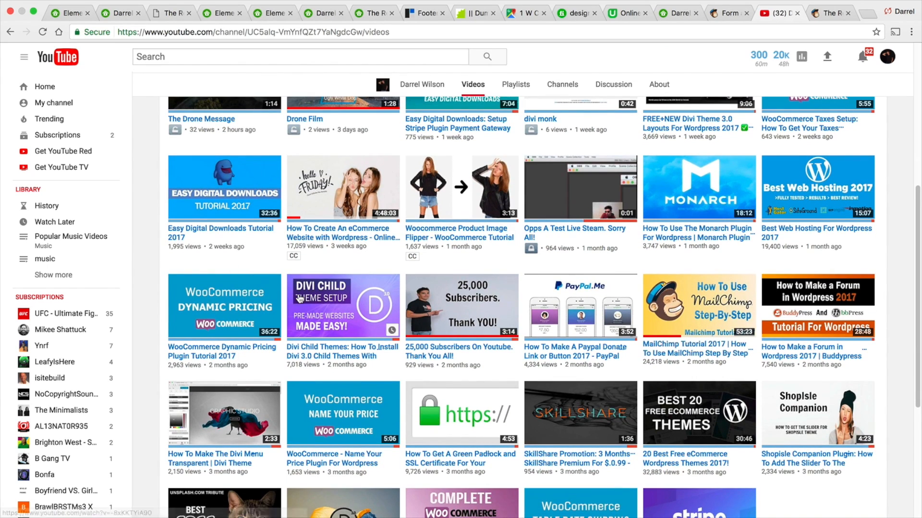
{"action": "scroll", "coordinate": [226, 275], "scroll_direction": "down", "scroll_amount": 1}
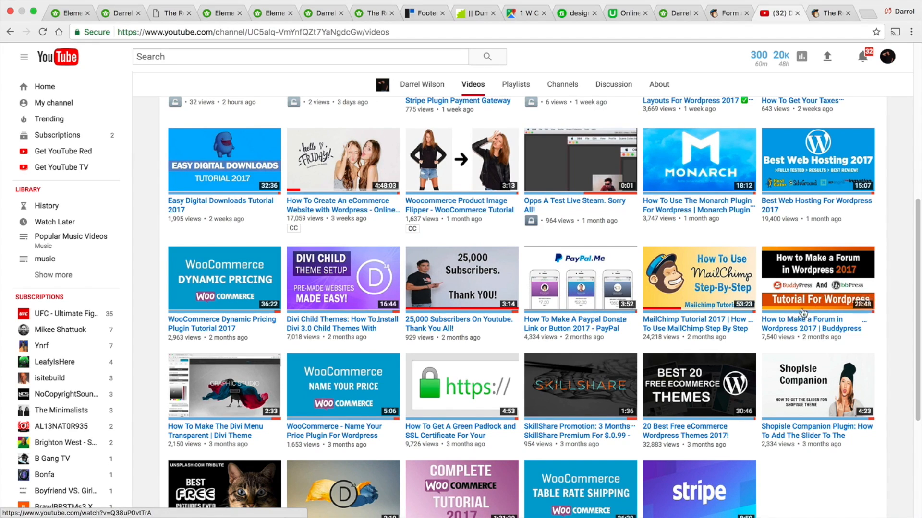
{"action": "scroll", "coordinate": [799, 312], "scroll_direction": "down", "scroll_amount": 5}
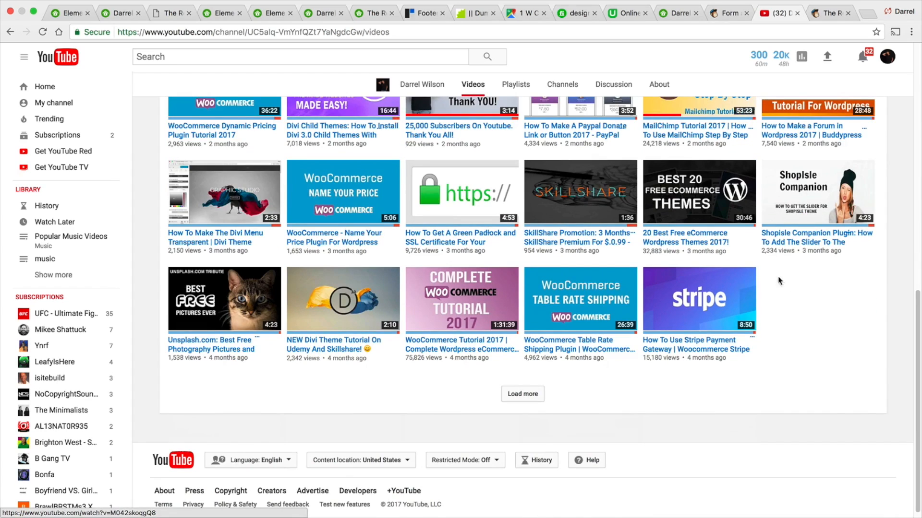
{"action": "left_click", "coordinate": [522, 395]}
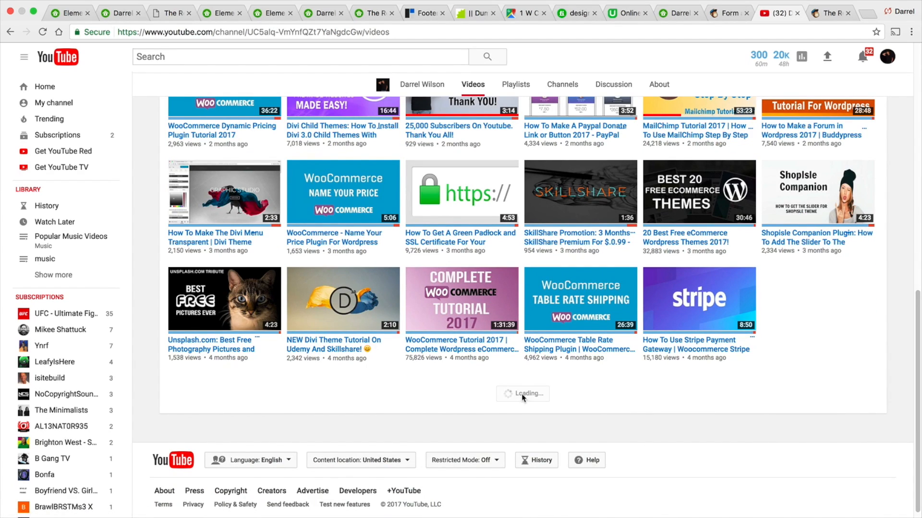
{"action": "scroll", "coordinate": [525, 389], "scroll_direction": "down", "scroll_amount": 2}
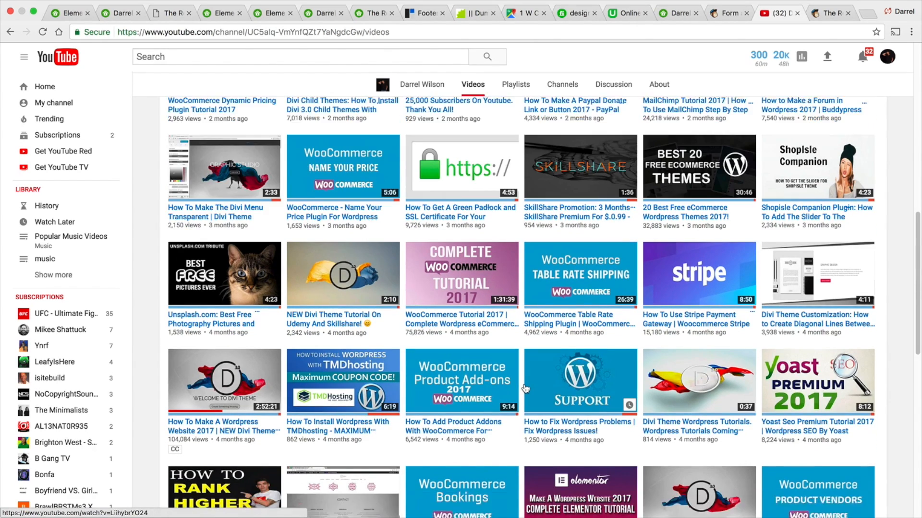
- Scroll further through the channel's video list, loading more videos
{"action": "scroll", "coordinate": [525, 388], "scroll_direction": "down", "scroll_amount": 2}
{"action": "scroll", "coordinate": [525, 388], "scroll_direction": "down", "scroll_amount": 1}
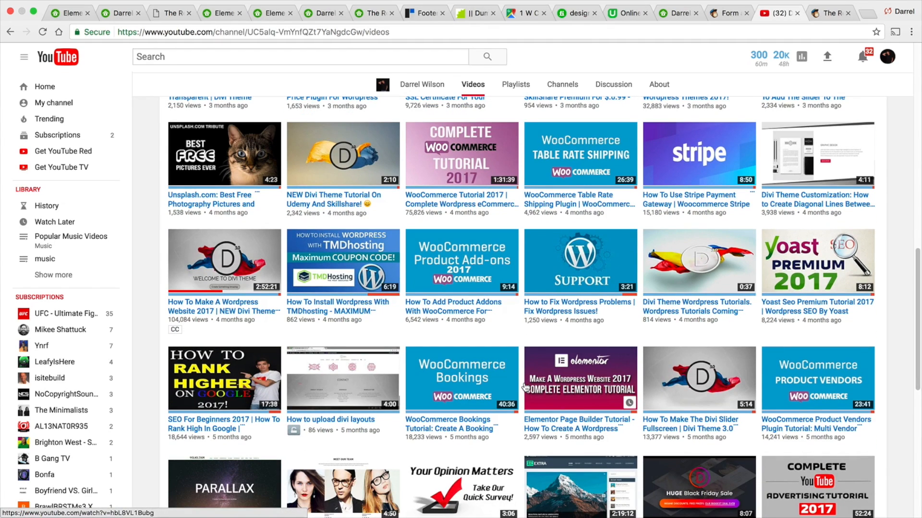
{"action": "scroll", "coordinate": [525, 384], "scroll_direction": "down", "scroll_amount": 3}
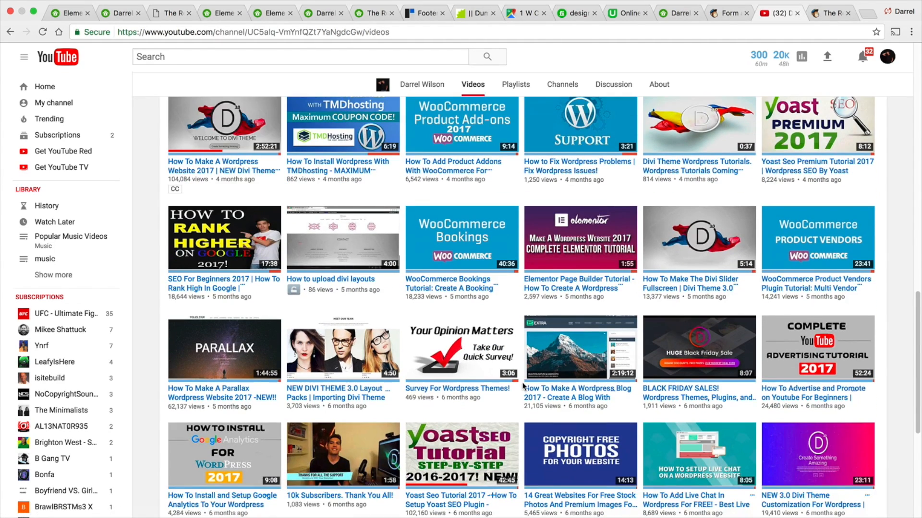
{"action": "scroll", "coordinate": [526, 380], "scroll_direction": "down", "scroll_amount": 1}
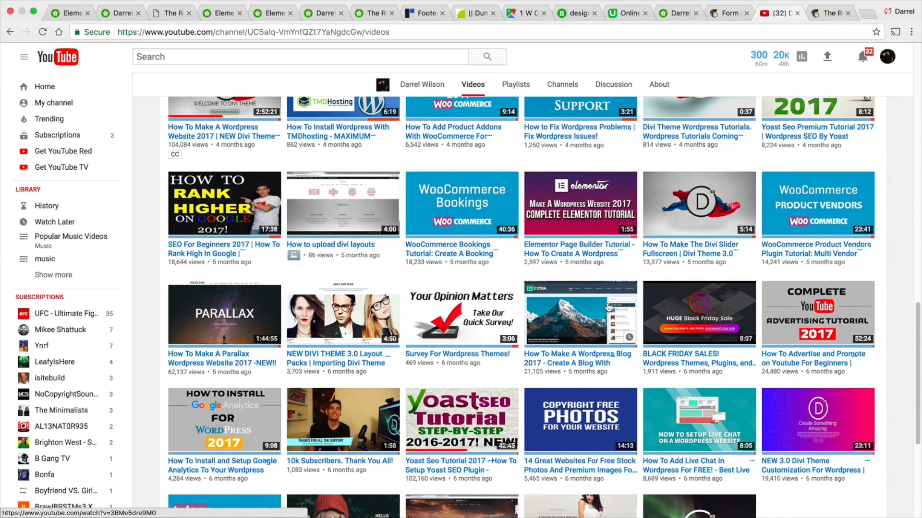
{"action": "scroll", "coordinate": [696, 262], "scroll_direction": "down", "scroll_amount": 3}
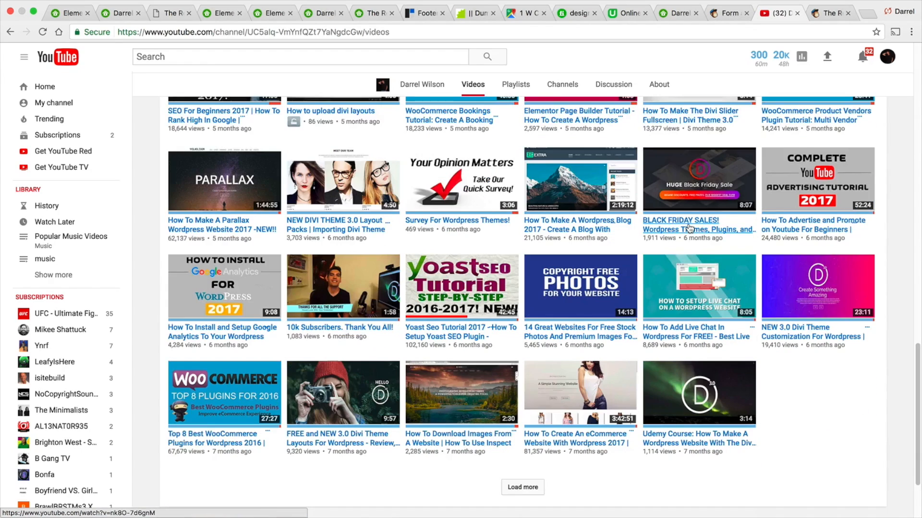
{"action": "scroll", "coordinate": [690, 228], "scroll_direction": "down", "scroll_amount": 1}
{"action": "left_click", "coordinate": [526, 457]}
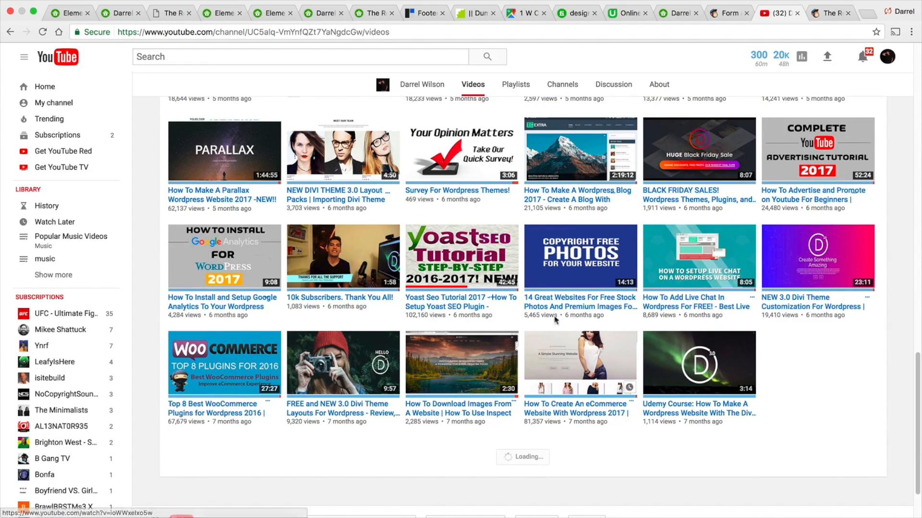
{"action": "scroll", "coordinate": [526, 288], "scroll_direction": "down", "scroll_amount": 4}
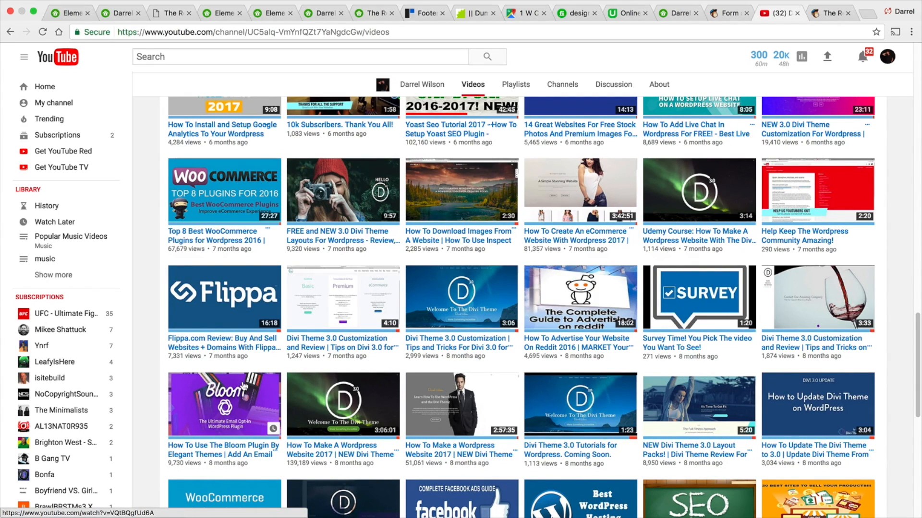
{"action": "scroll", "coordinate": [244, 387], "scroll_direction": "down", "scroll_amount": 3}
{"action": "scroll", "coordinate": [244, 386], "scroll_direction": "down", "scroll_amount": 3}
{"action": "scroll", "coordinate": [245, 386], "scroll_direction": "down", "scroll_amount": 5}
{"action": "left_click", "coordinate": [522, 419]}
{"action": "scroll", "coordinate": [432, 356], "scroll_direction": "down", "scroll_amount": 1}
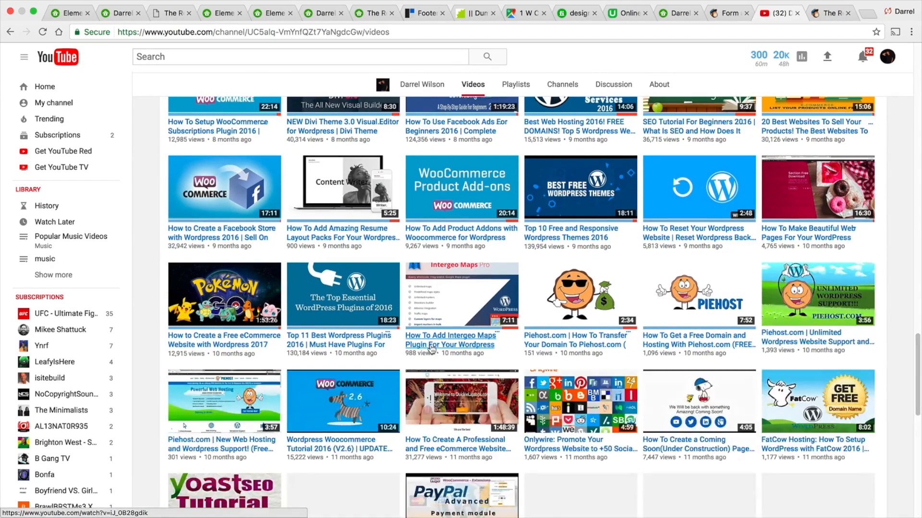
{"action": "scroll", "coordinate": [589, 307], "scroll_direction": "down", "scroll_amount": 4}
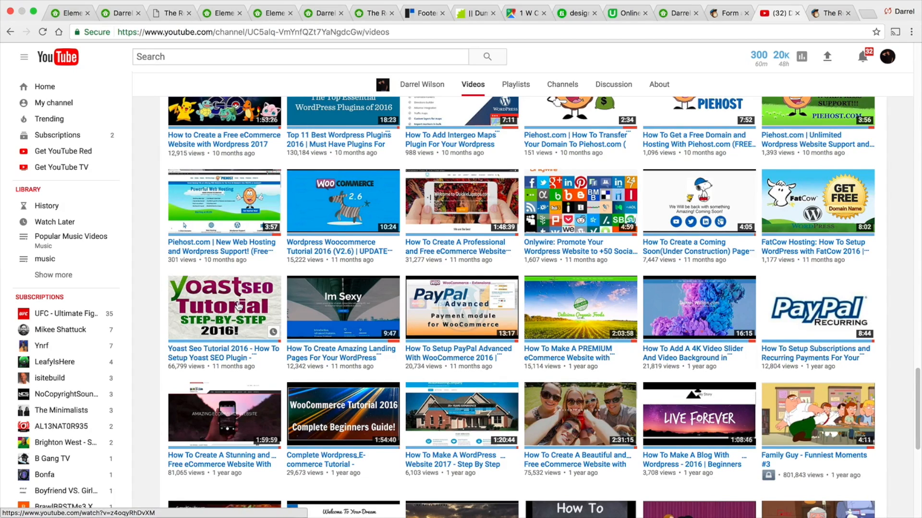
- Search YouTube for yoast seo
{"action": "scroll", "coordinate": [238, 306], "scroll_direction": "up", "scroll_amount": 1}
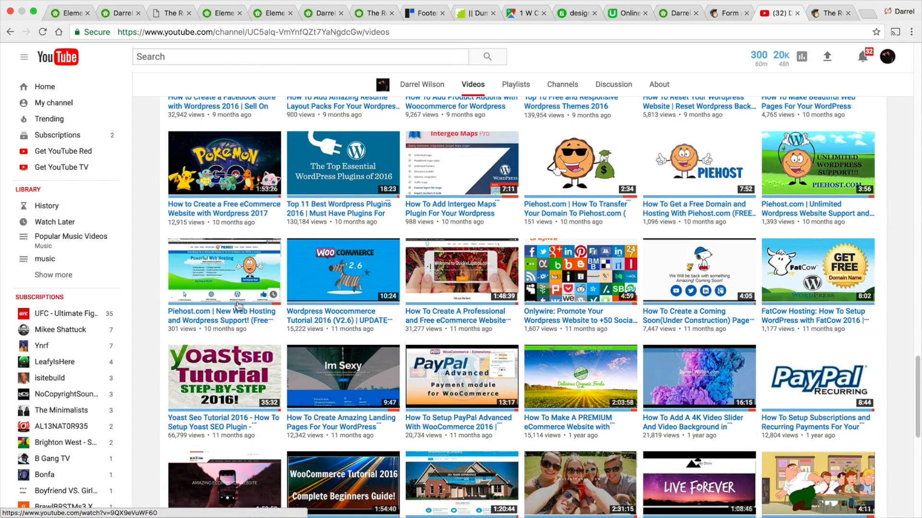
{"action": "left_click", "coordinate": [192, 63]}
{"action": "type", "text": "yoas"}
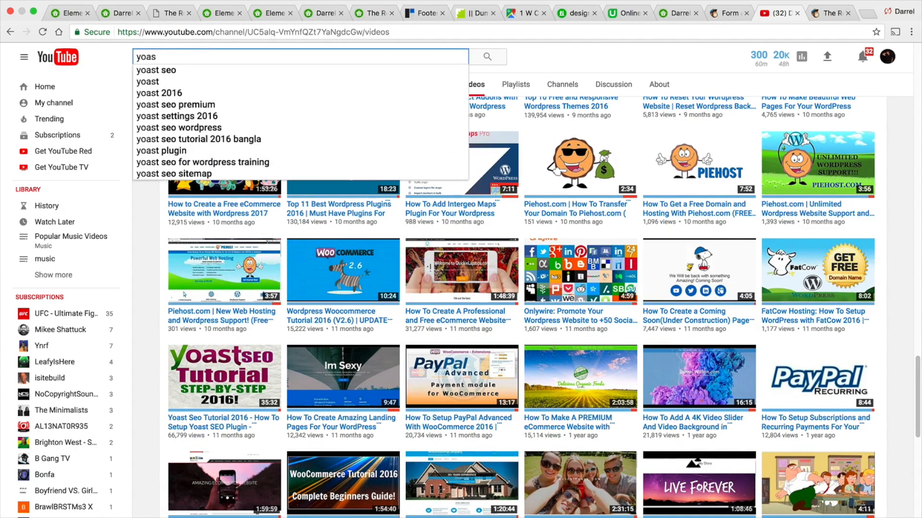
{"action": "key", "text": "Down"}
{"action": "key", "text": "Return"}
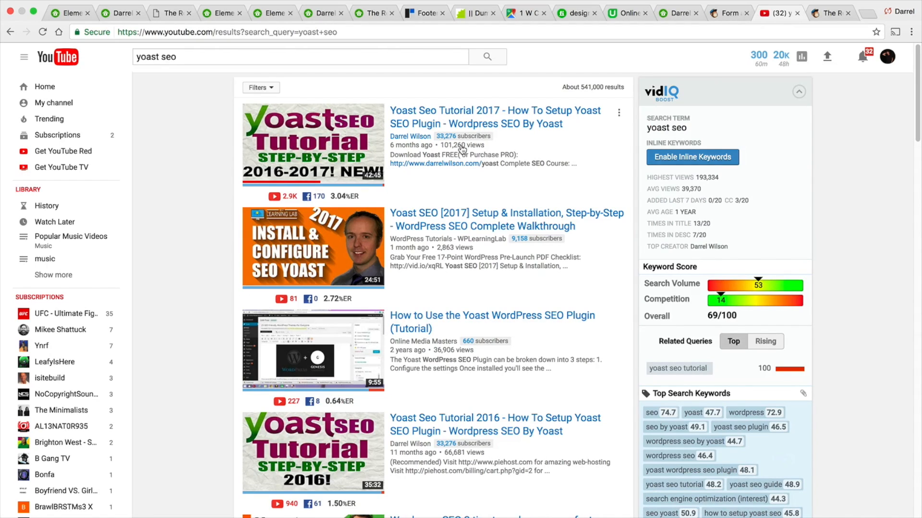
- Switch to the Elementor editor tab, view the La Apartments page and open the homepage
{"action": "left_click", "coordinate": [66, 14]}
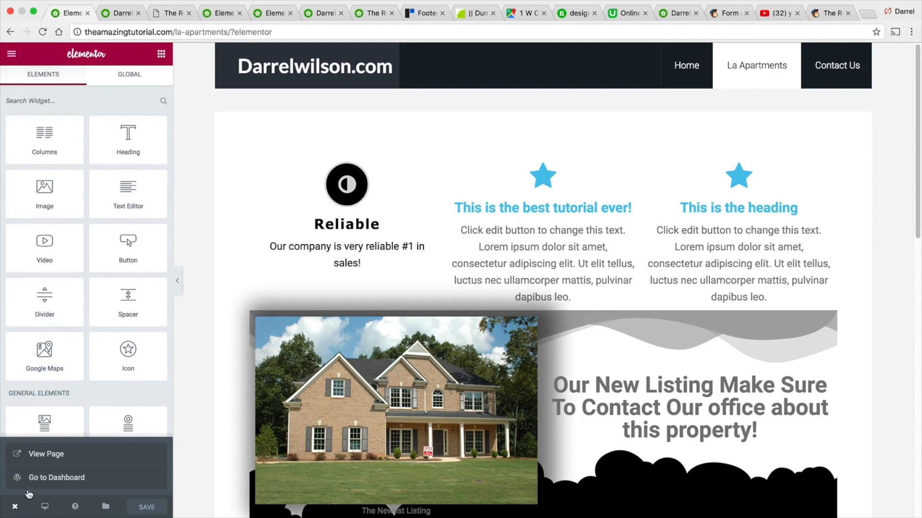
{"action": "left_click", "coordinate": [48, 454]}
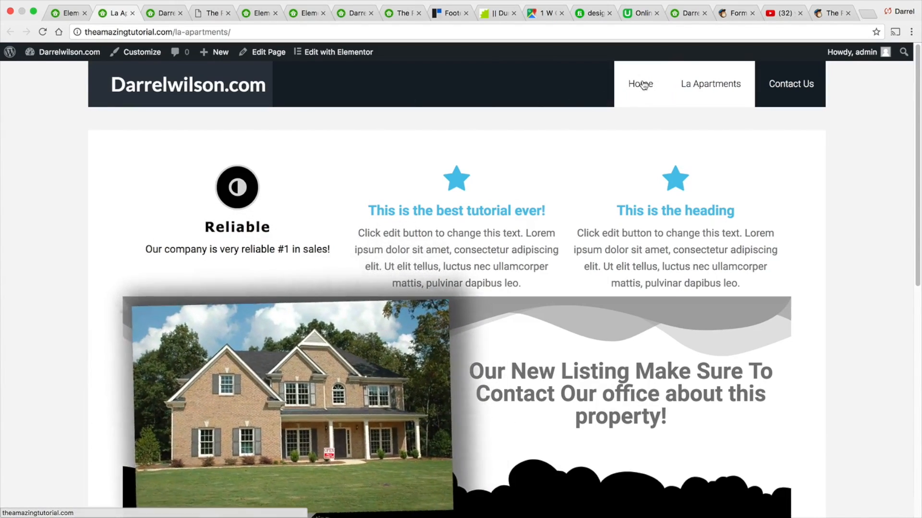
{"action": "left_click", "coordinate": [632, 85]}
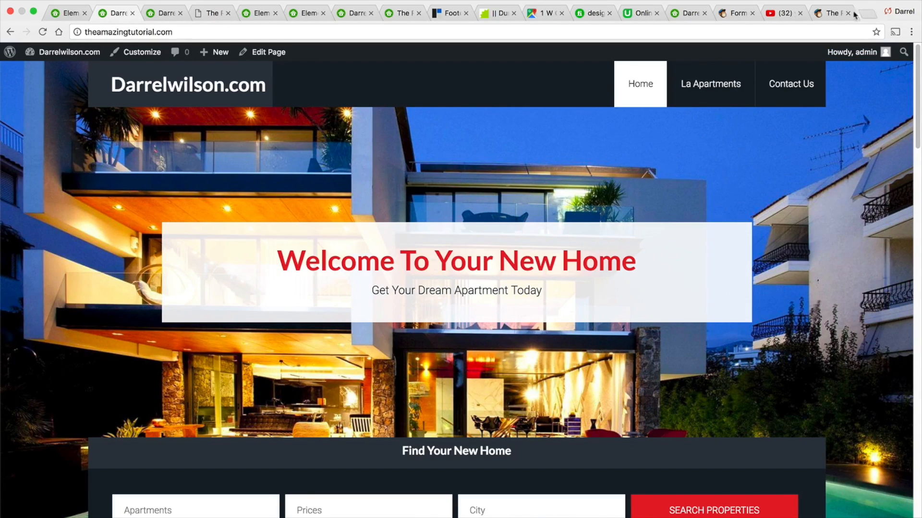
- Return to YouTube, go back to the channel's video list and load more videos
{"action": "left_click", "coordinate": [783, 13]}
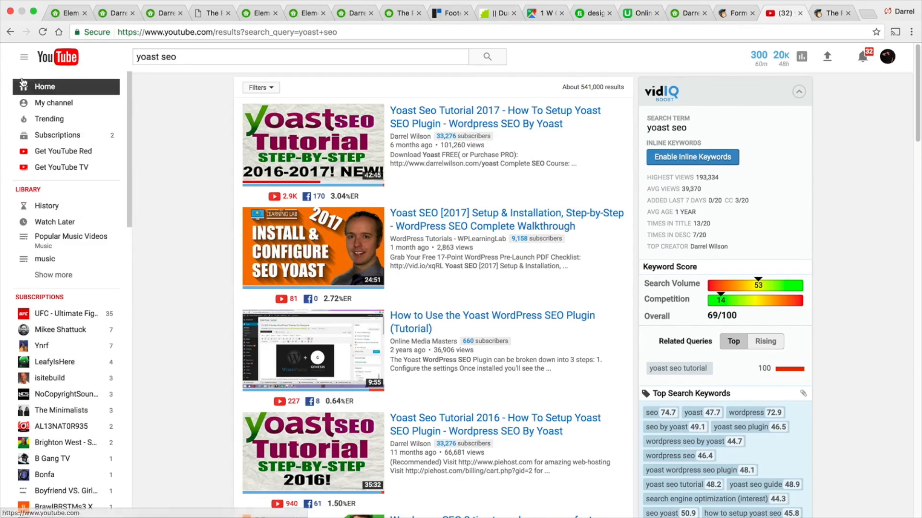
{"action": "left_click", "coordinate": [10, 32]}
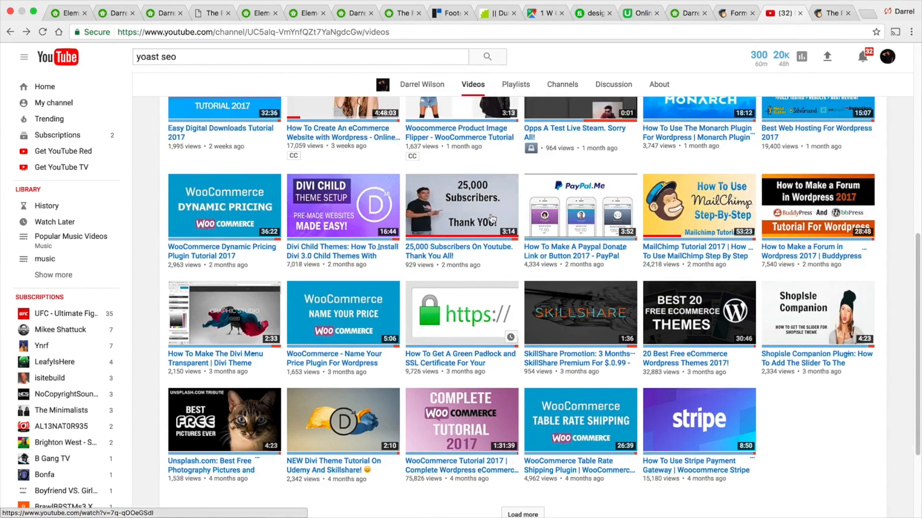
{"action": "scroll", "coordinate": [492, 219], "scroll_direction": "up", "scroll_amount": 5}
{"action": "scroll", "coordinate": [534, 224], "scroll_direction": "down", "scroll_amount": 7}
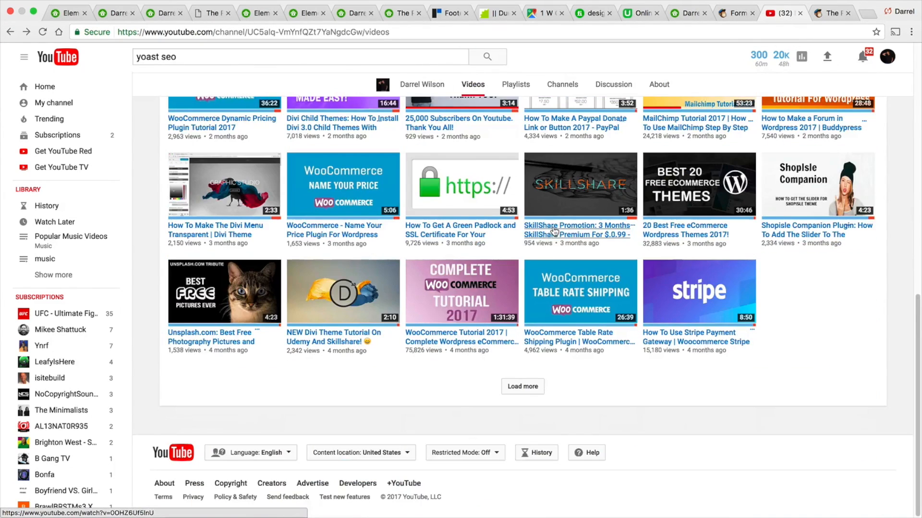
{"action": "left_click", "coordinate": [533, 388]}
{"action": "scroll", "coordinate": [557, 346], "scroll_direction": "down", "scroll_amount": 3}
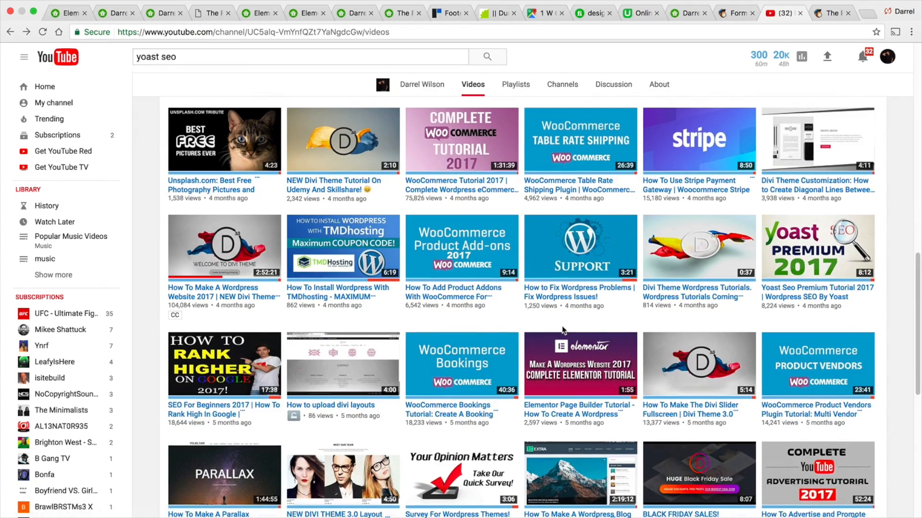
- Open the How to Fix Wordpress Problems video, skip the ad and jump ahead in the video
{"action": "left_click", "coordinate": [573, 296]}
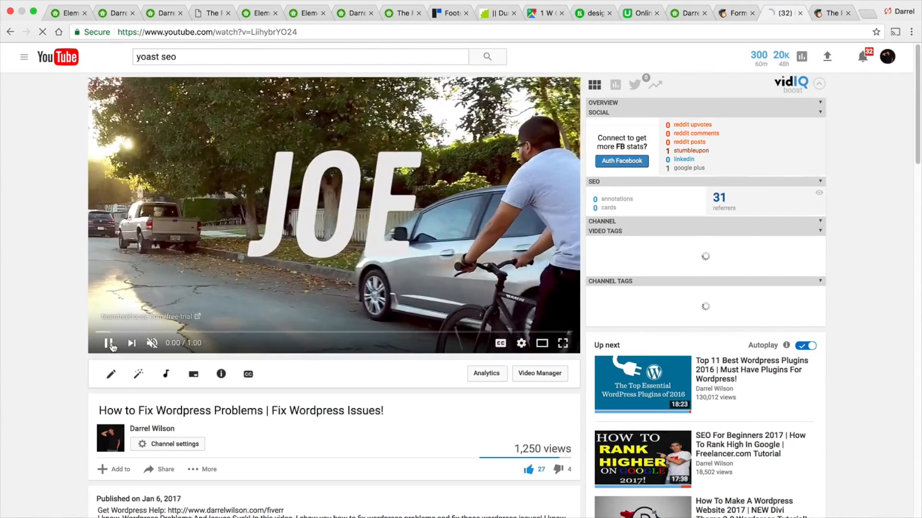
{"action": "left_click", "coordinate": [110, 344]}
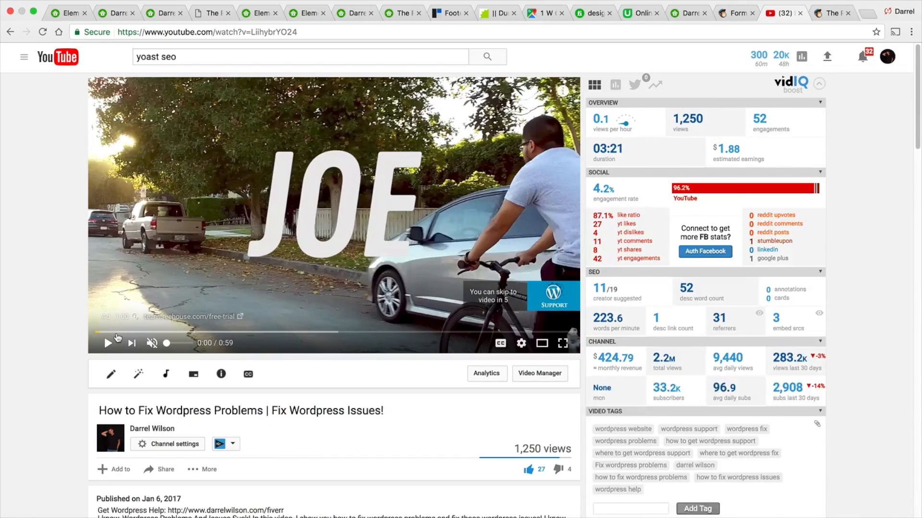
{"action": "left_click", "coordinate": [108, 343]}
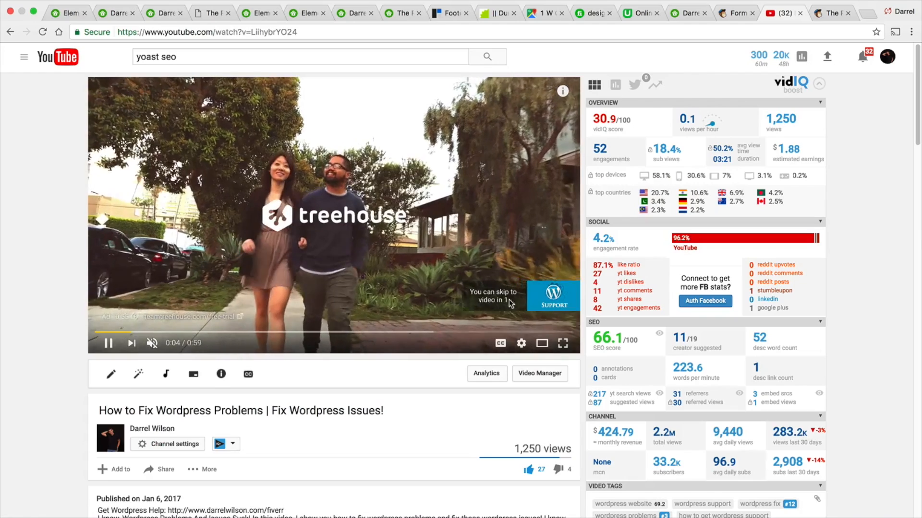
{"action": "left_click", "coordinate": [537, 302]}
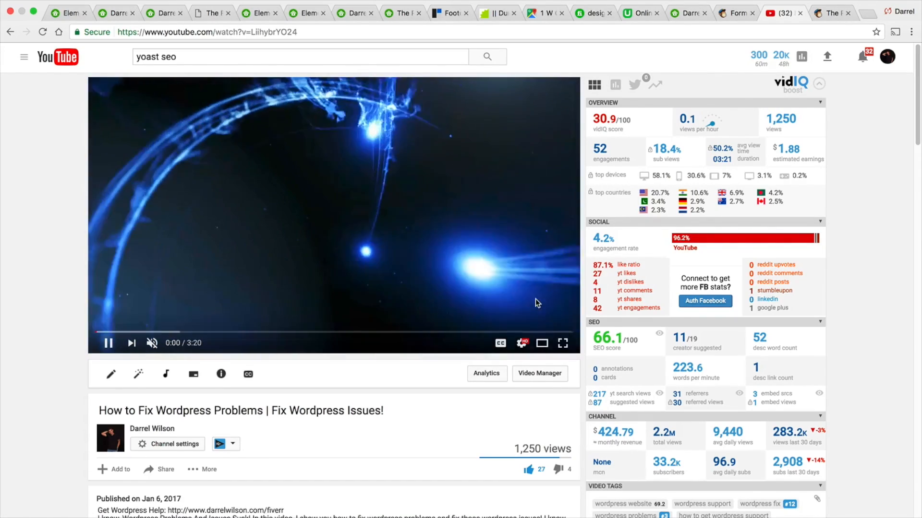
{"action": "left_click", "coordinate": [130, 332]}
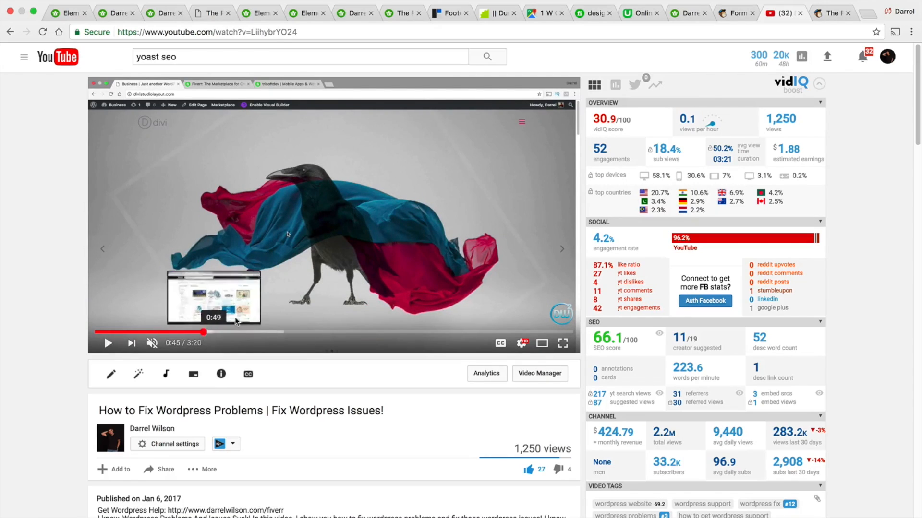
{"action": "left_click", "coordinate": [204, 331]}
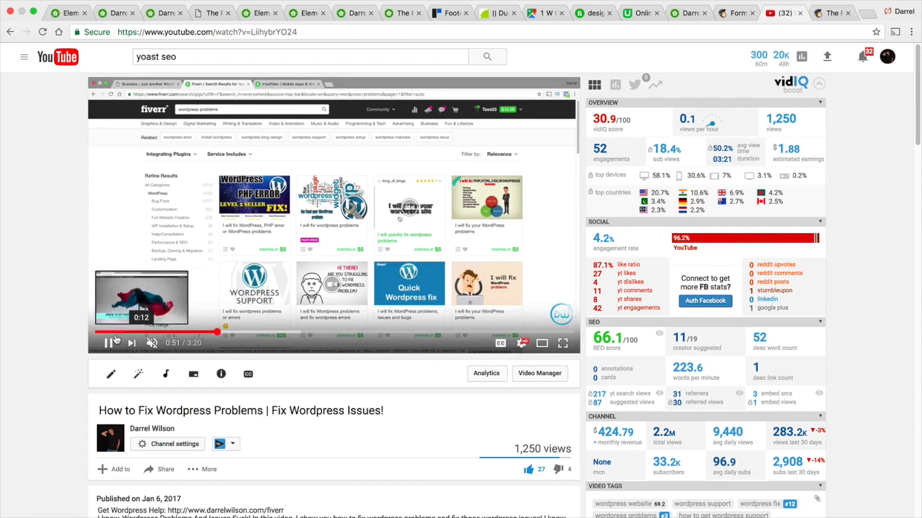
- Switch back to the Elementor tab, view the live page and navigate to the homepage
{"action": "left_click", "coordinate": [71, 13]}
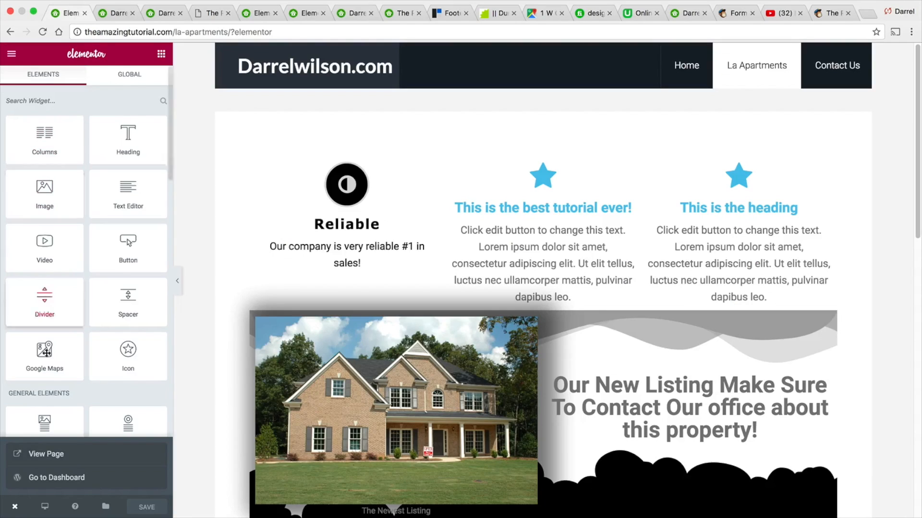
{"action": "left_click", "coordinate": [33, 457]}
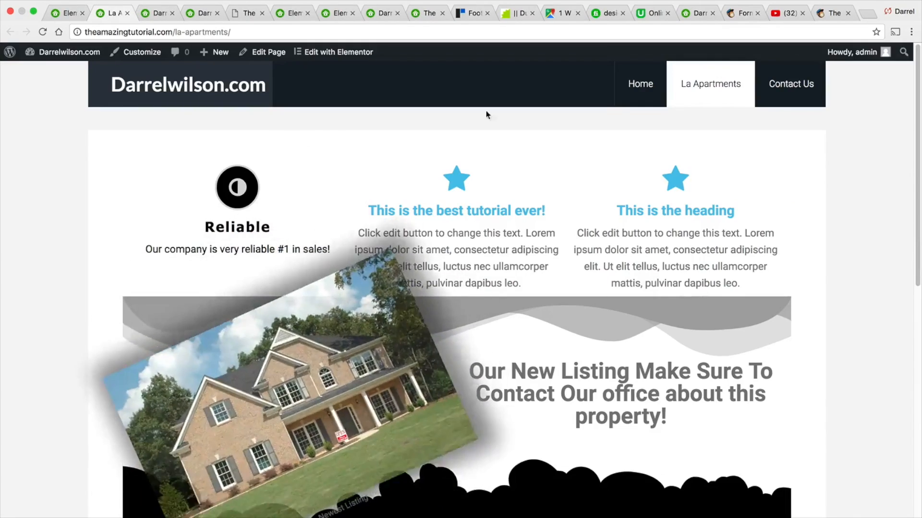
{"action": "left_click", "coordinate": [637, 79]}
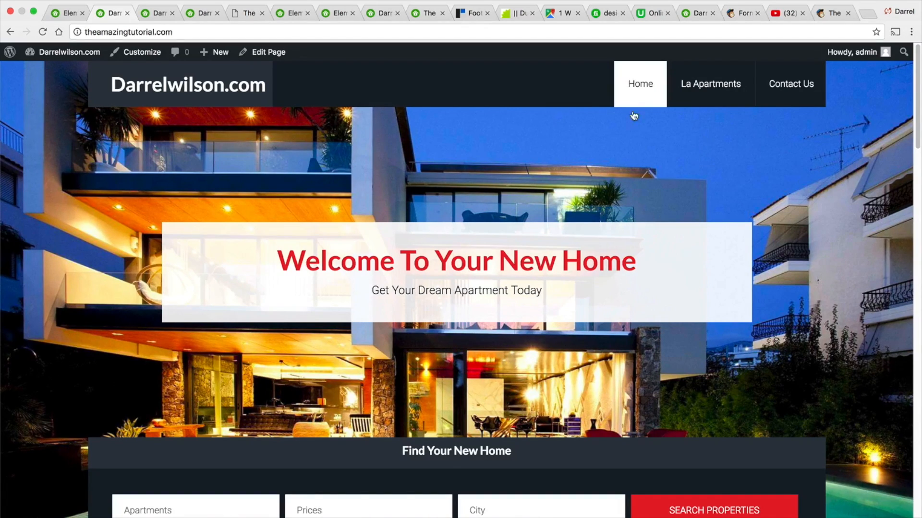
{"action": "mouse_move", "coordinate": [918, 113]}
{"action": "left_mouse_down"}
{"action": "mouse_move", "coordinate": [919, 469]}
{"action": "mouse_move", "coordinate": [918, 103]}
{"action": "left_mouse_up"}
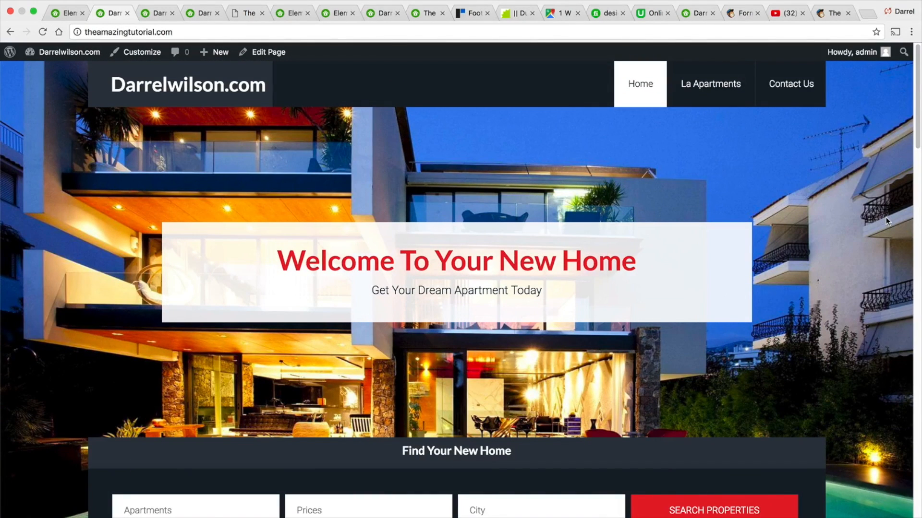